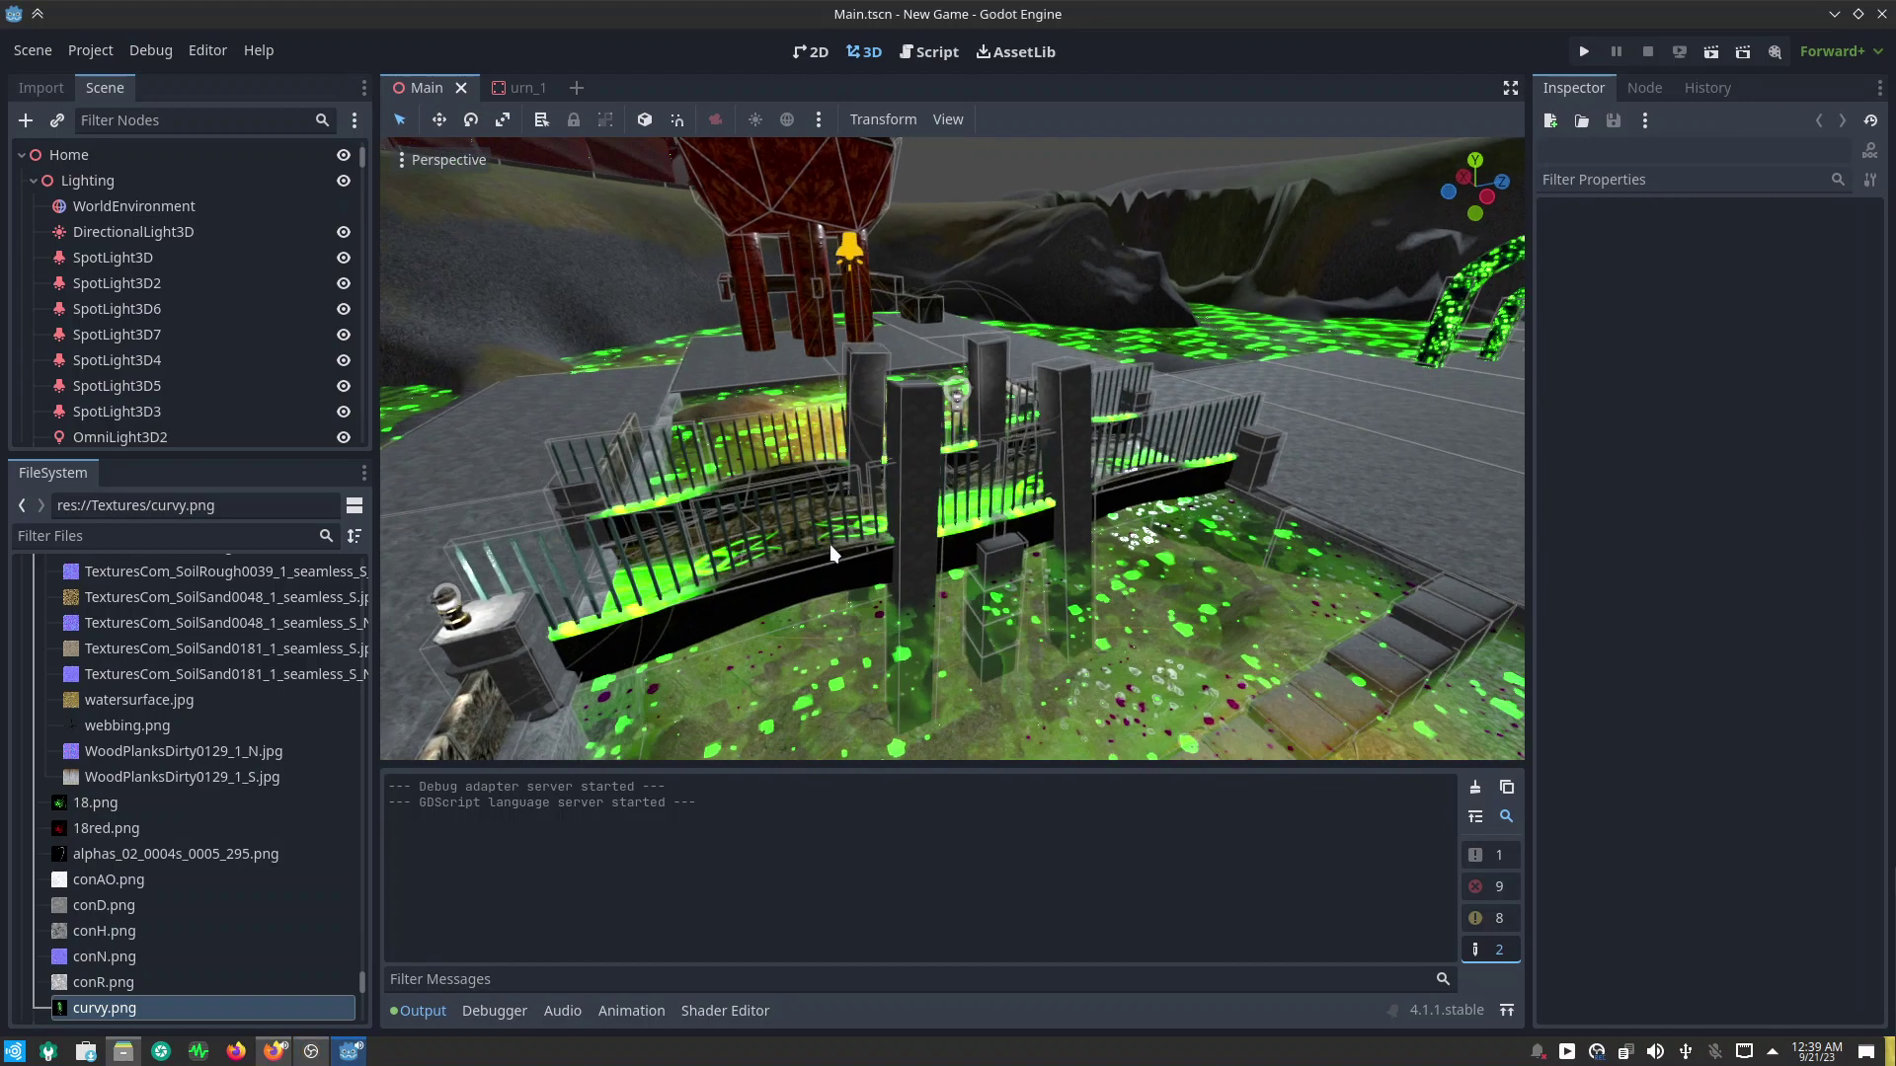
Step: Zoom in on the bridge column and select StoneBlock17 plus the next stacked block
{"action": "mouse_move", "coordinate": [762, 517]}
{"action": "middle_mouse_down"}
{"action": "mouse_move", "coordinate": [879, 594]}
{"action": "mouse_move", "coordinate": [1066, 626]}
{"action": "middle_mouse_up"}
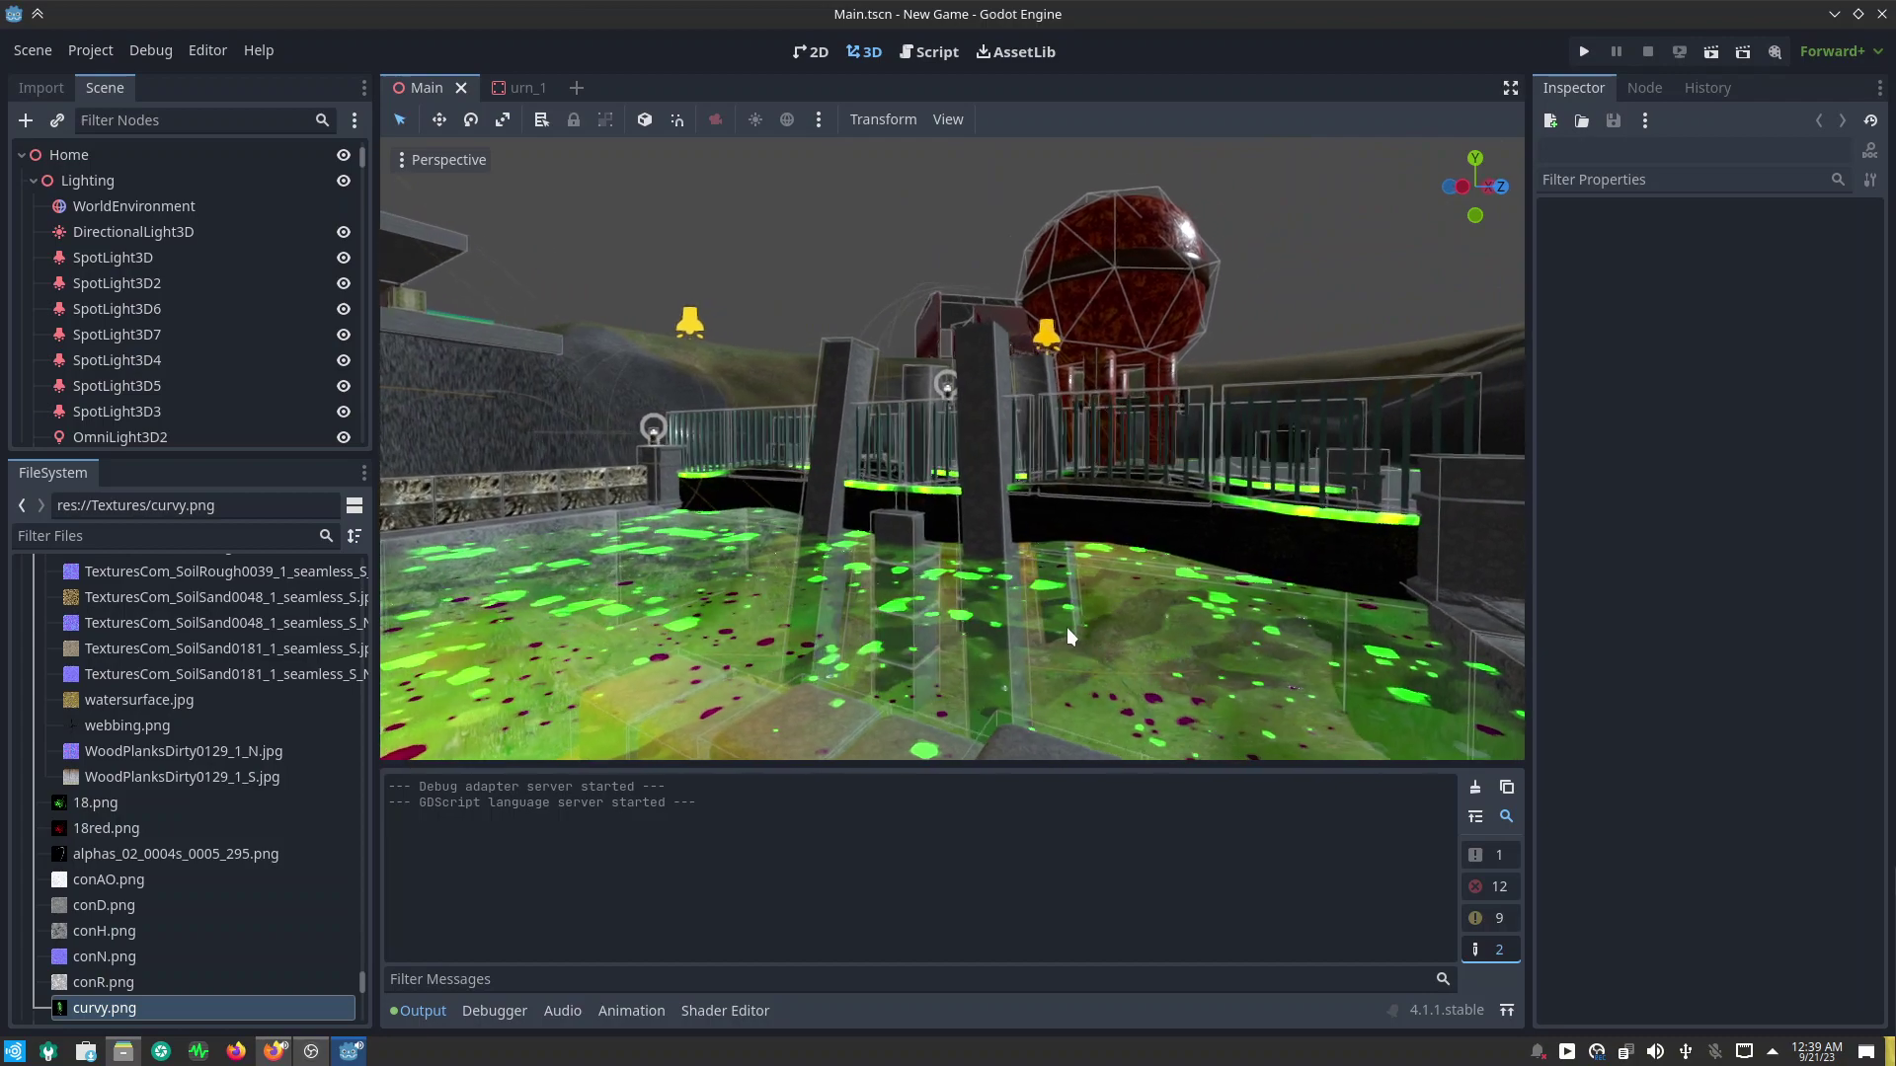
{"action": "middle_click_drag", "start_coordinate": [922, 647], "coordinate": [968, 646]}
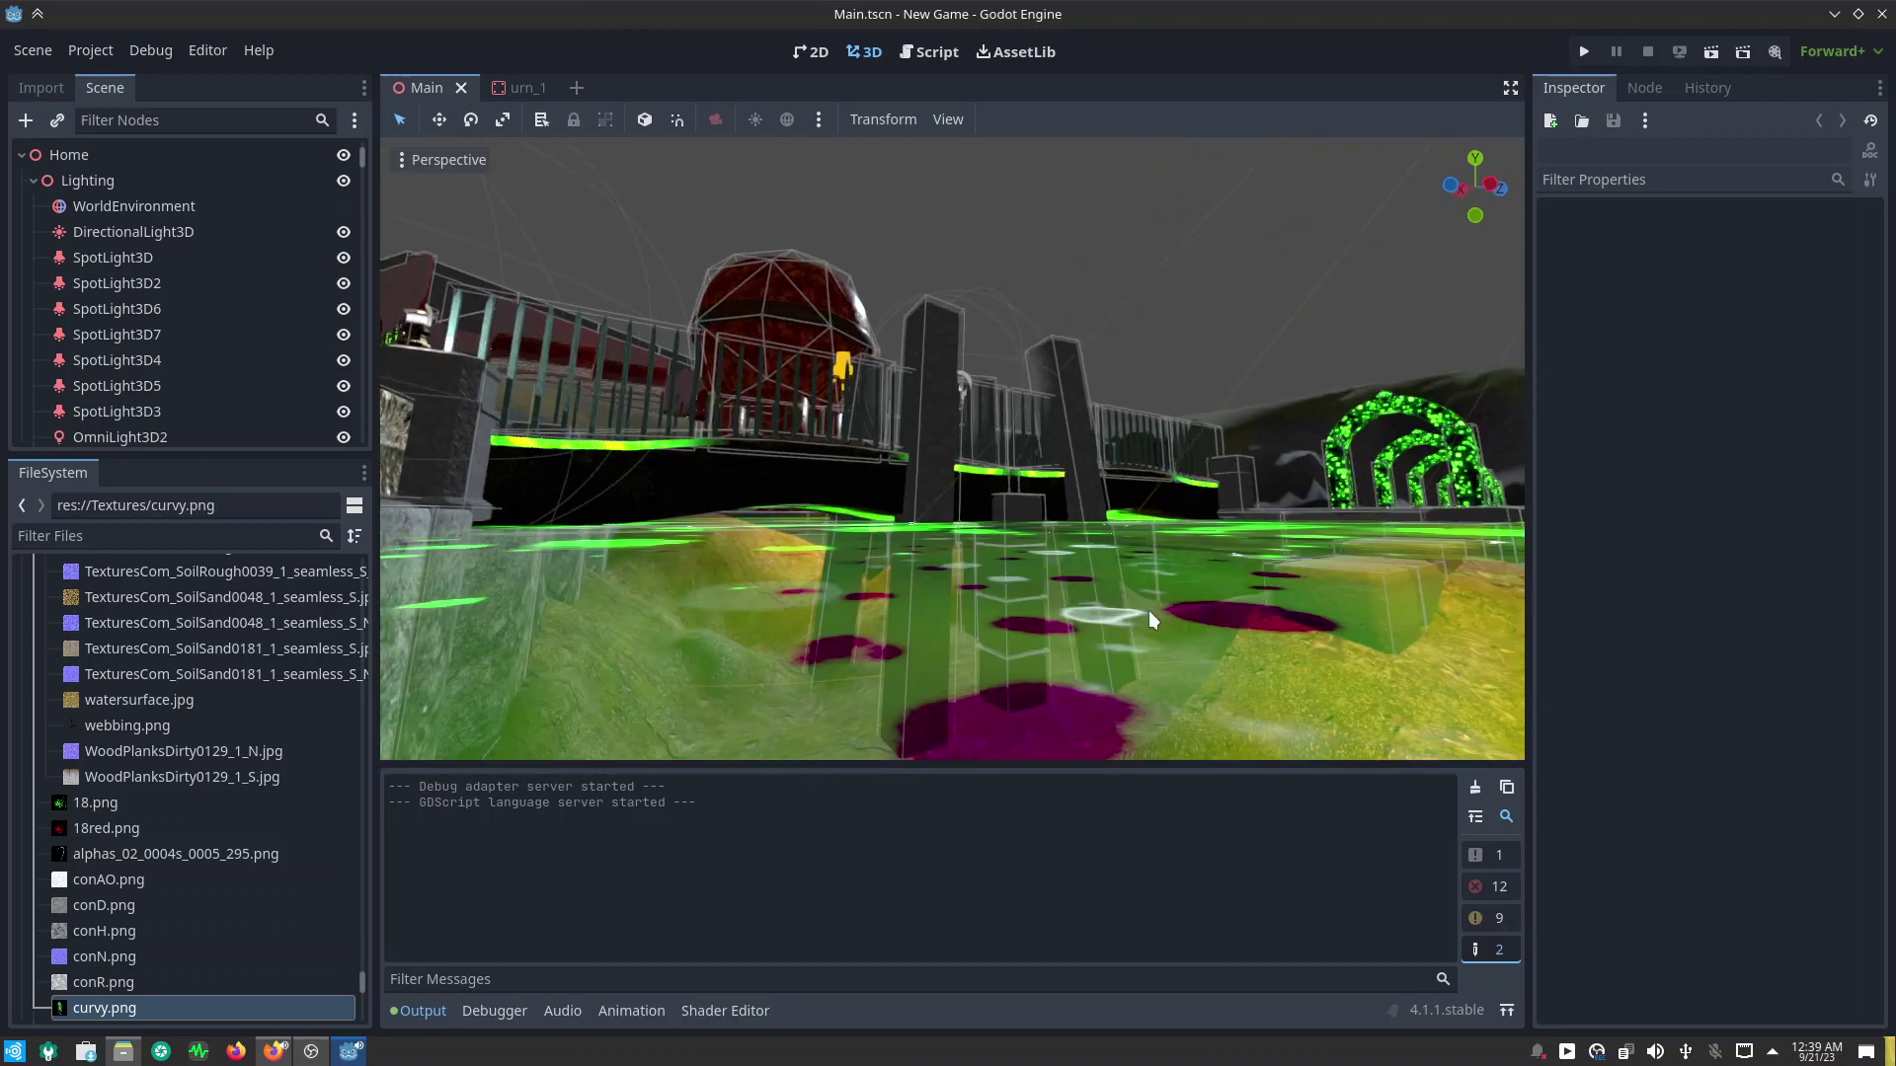
{"action": "scroll", "coordinate": [1029, 614], "scroll_direction": "up", "scroll_amount": 6}
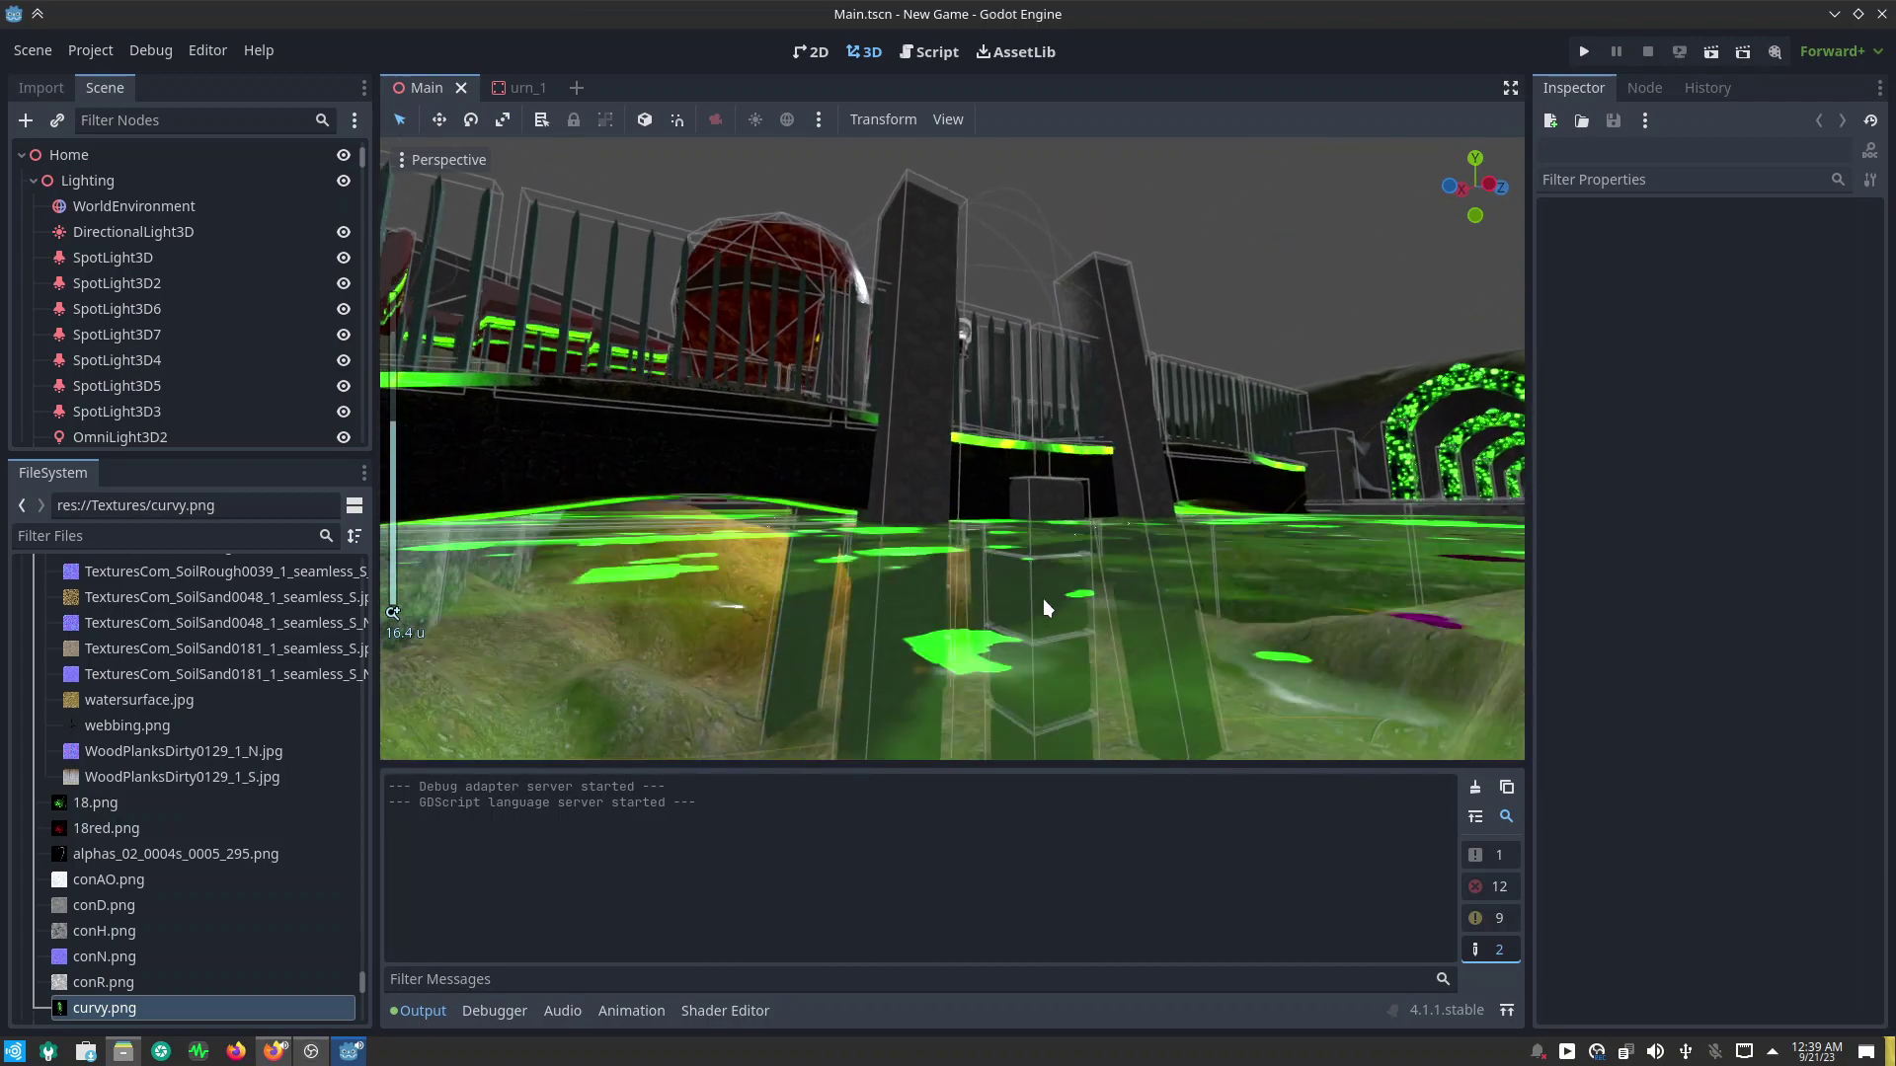
{"action": "scroll", "coordinate": [1047, 512], "scroll_direction": "up", "scroll_amount": 2}
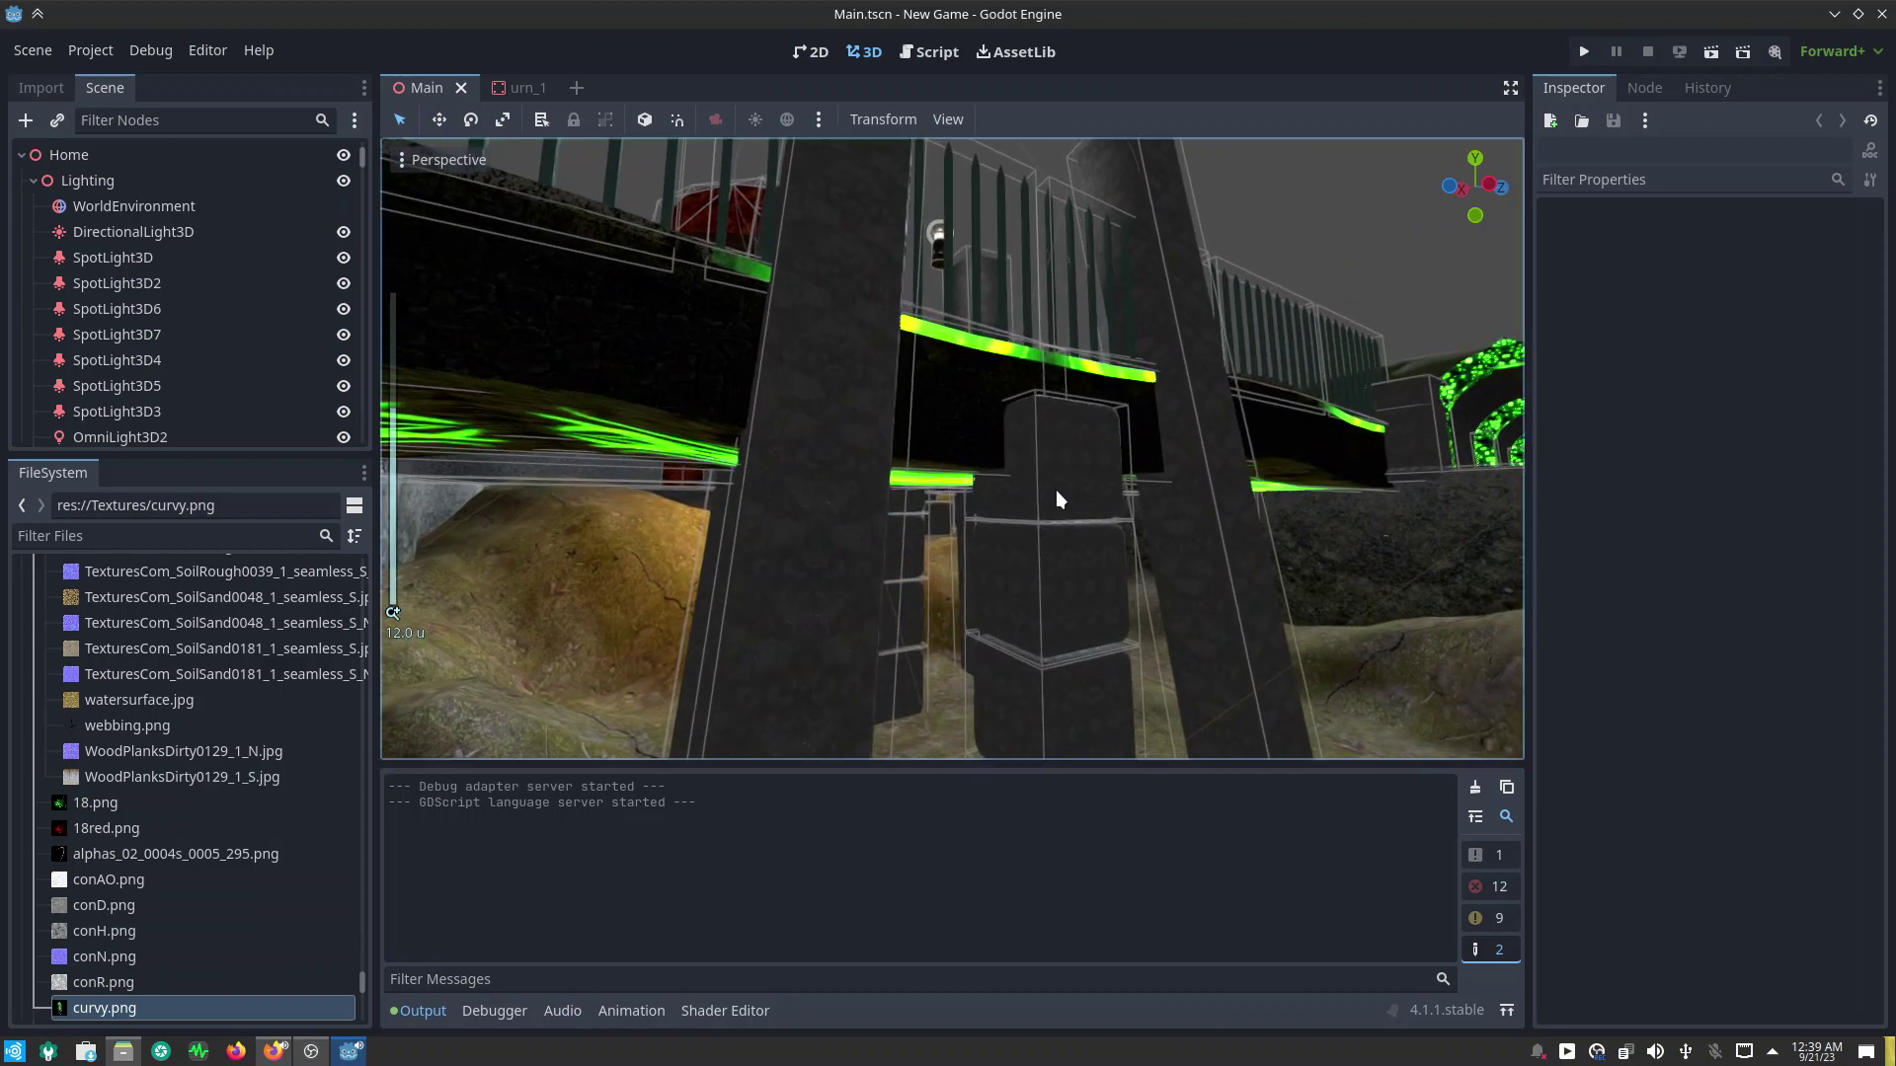
{"action": "left_click", "coordinate": [1056, 489]}
{"action": "scroll", "coordinate": [1074, 607], "scroll_direction": "up", "scroll_amount": 2}
{"action": "left_click", "coordinate": [1074, 607], "text": "shift"}
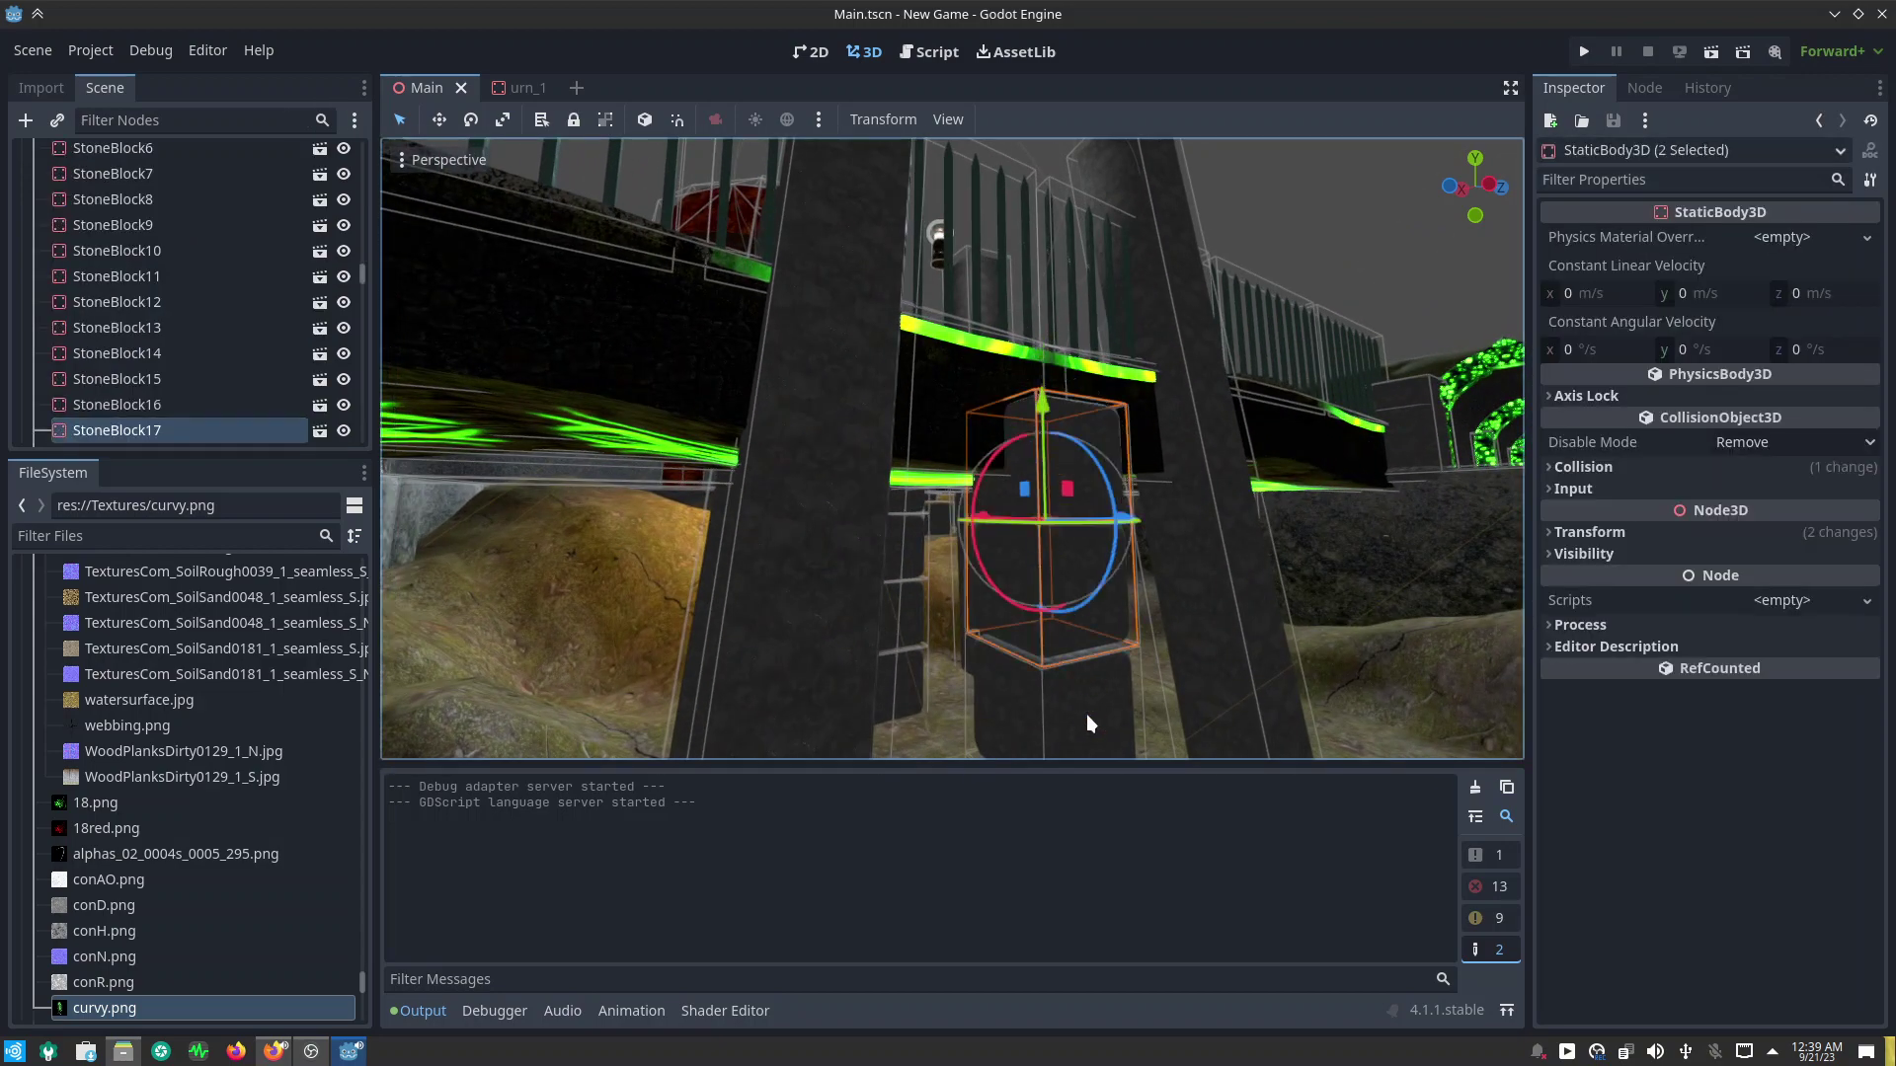
Step: Add the remaining stacked blocks, down to the bottom one, to the selection
{"action": "left_click", "coordinate": [1086, 714], "text": "shift"}
{"action": "key", "text": "f"}
{"action": "middle_click_drag", "start_coordinate": [1092, 547], "coordinate": [1014, 612]}
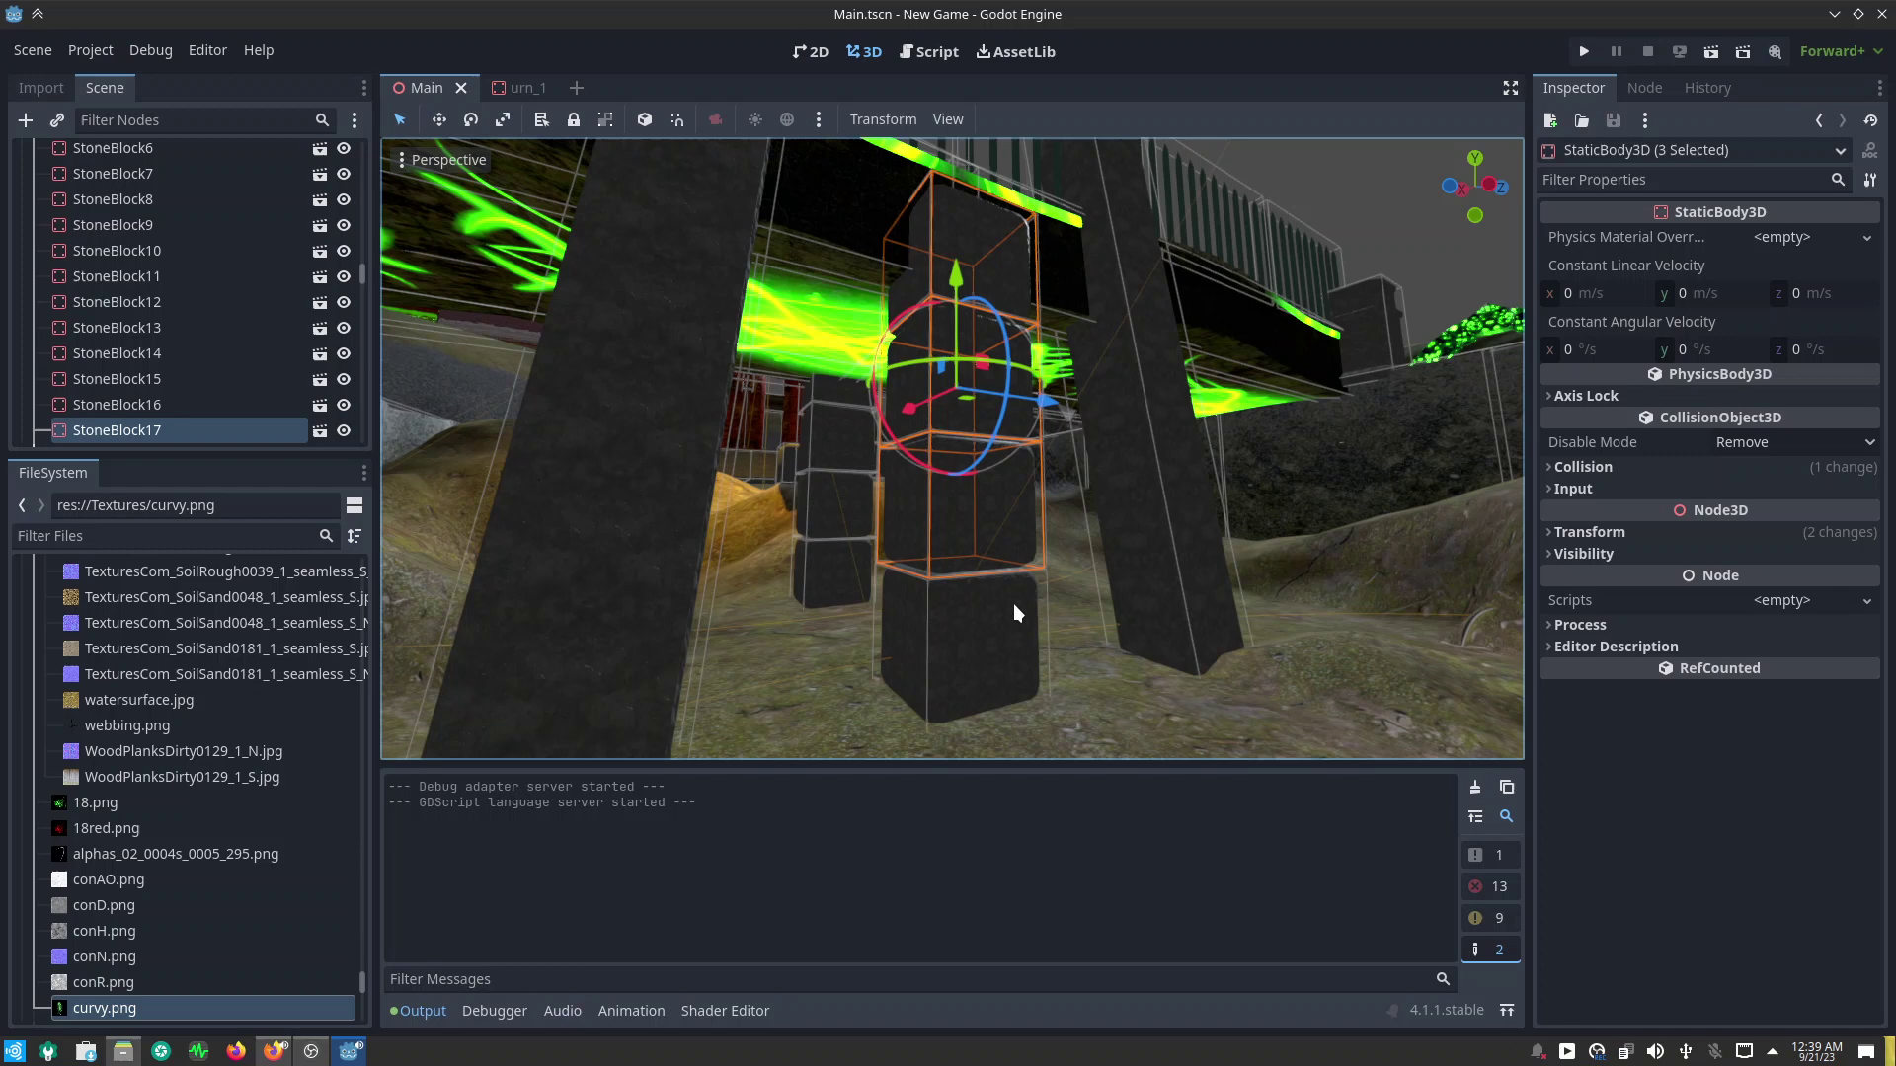
{"action": "left_click", "coordinate": [969, 667], "text": "shift"}
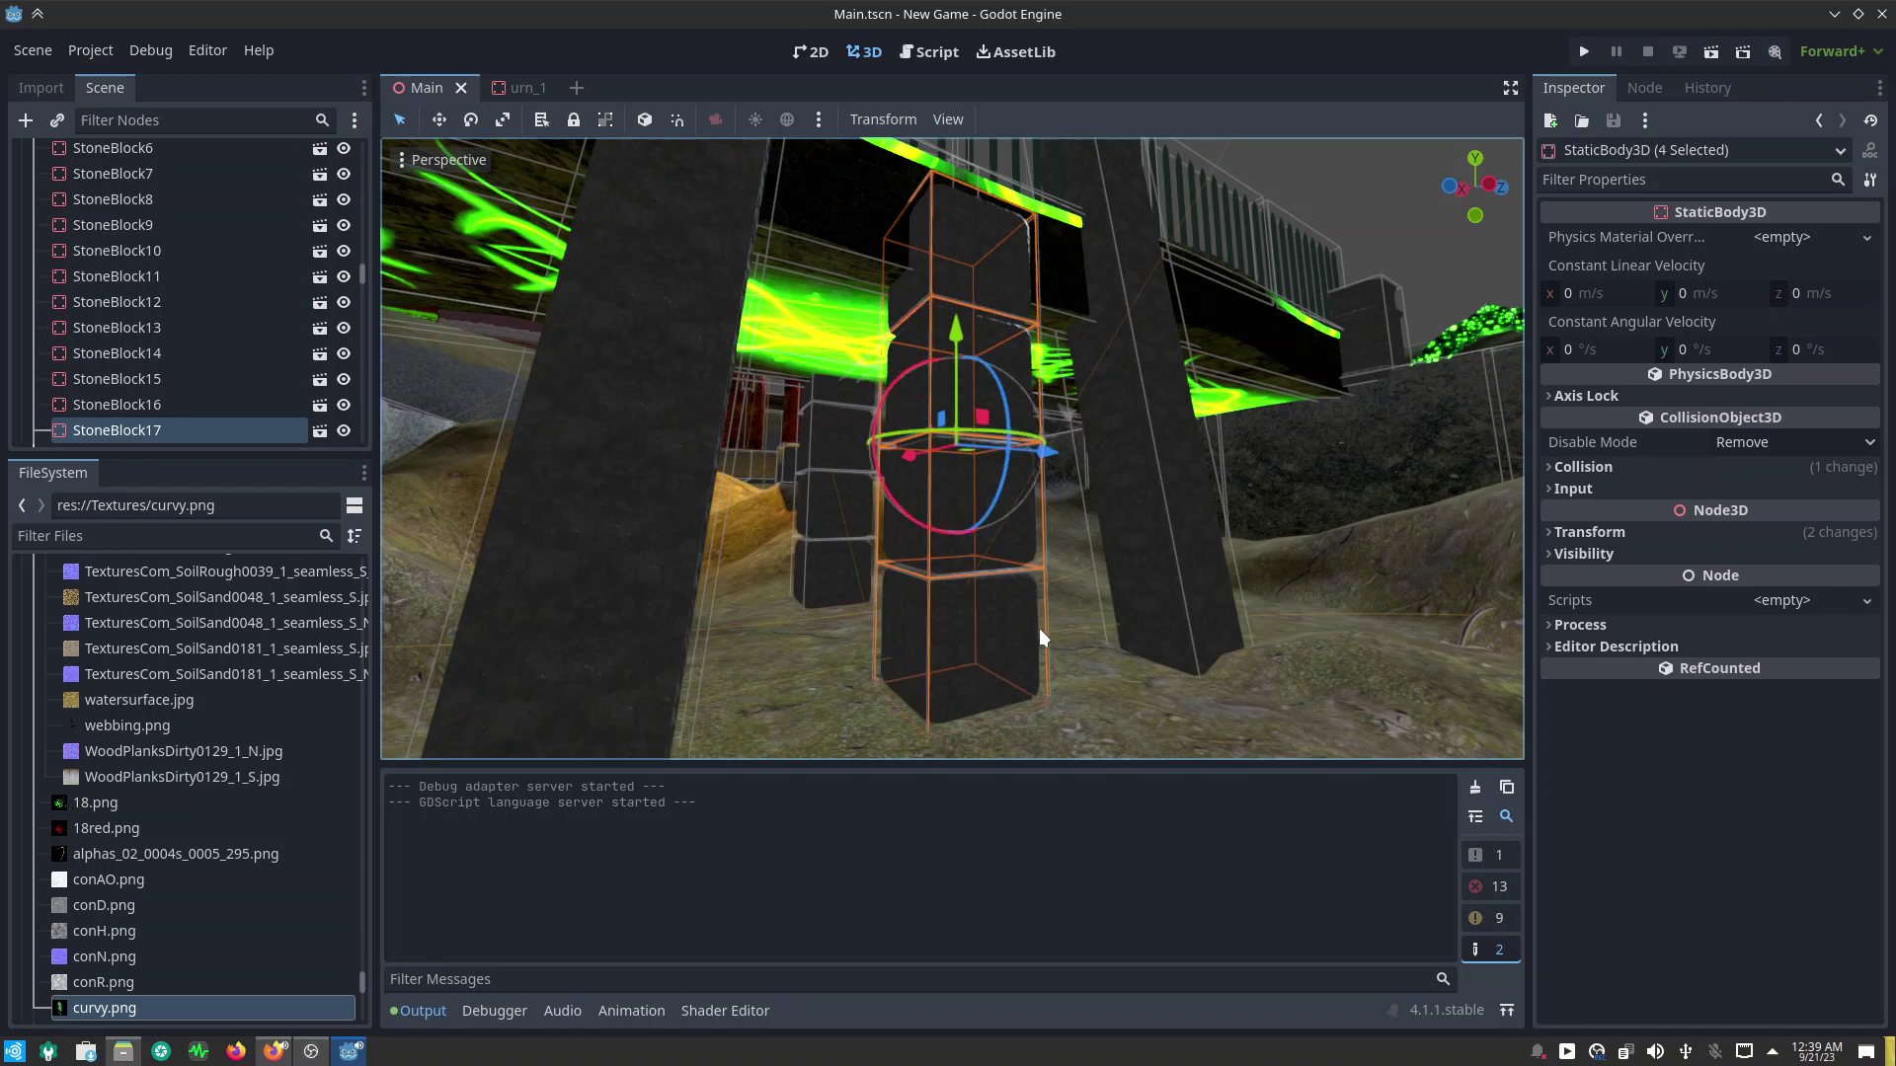
Step: Cancel deleting the four blocks and open StoneBlock23's stone_block.tscn in its own tab
{"action": "key", "text": "Delete"}
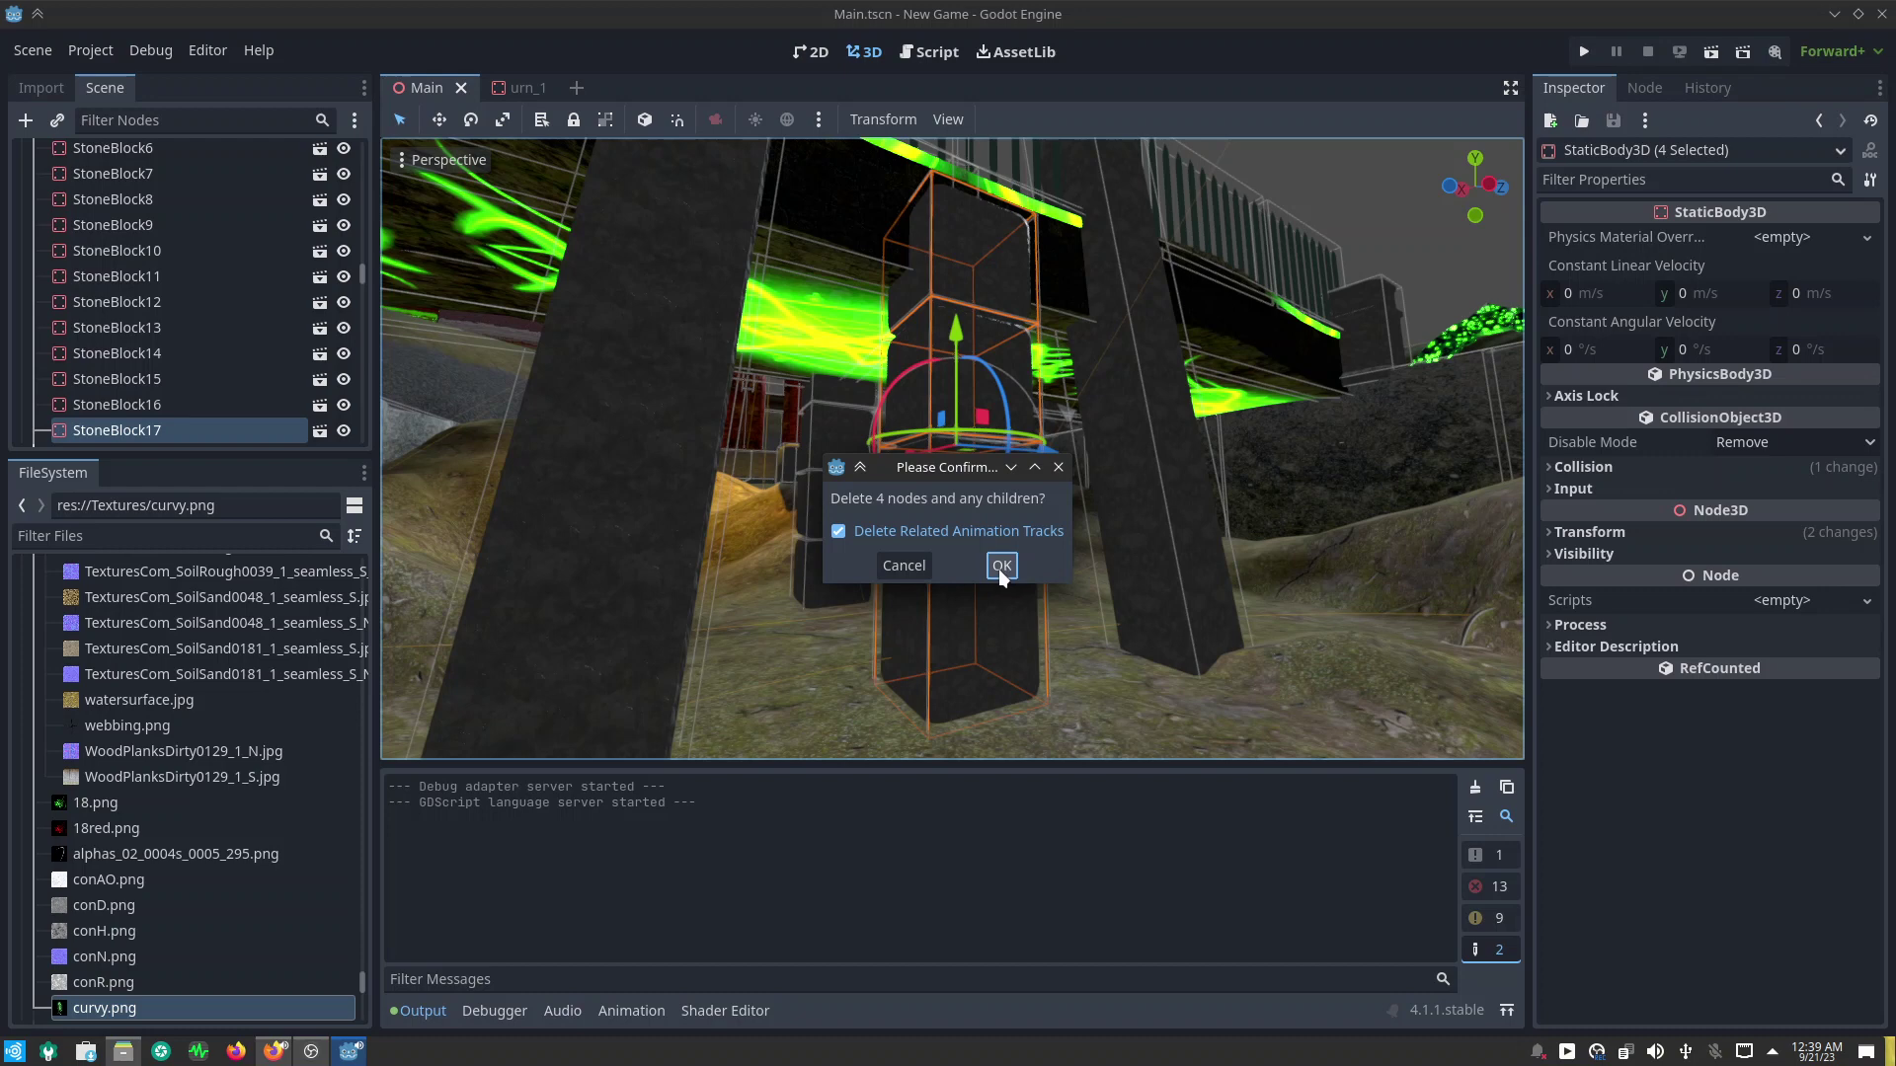
{"action": "left_click", "coordinate": [899, 569]}
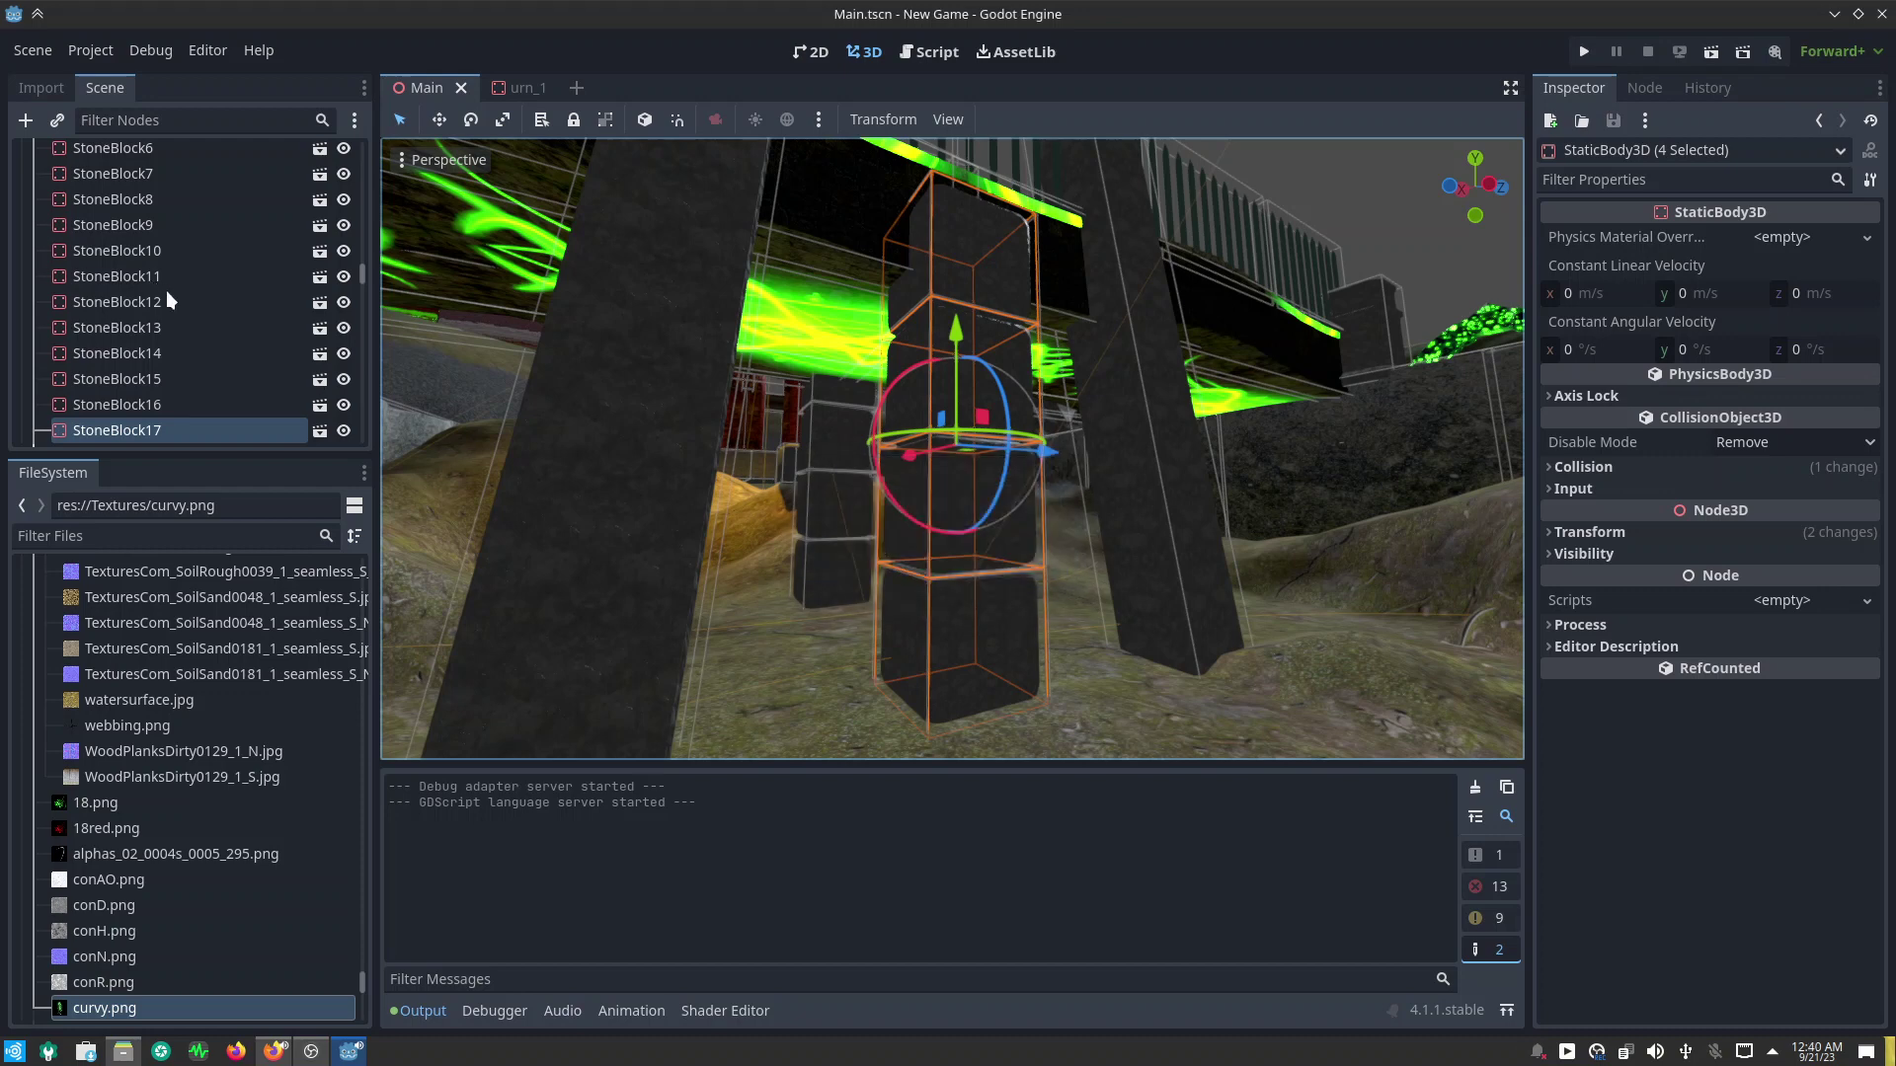
{"action": "scroll", "coordinate": [169, 301], "scroll_direction": "down", "scroll_amount": 5}
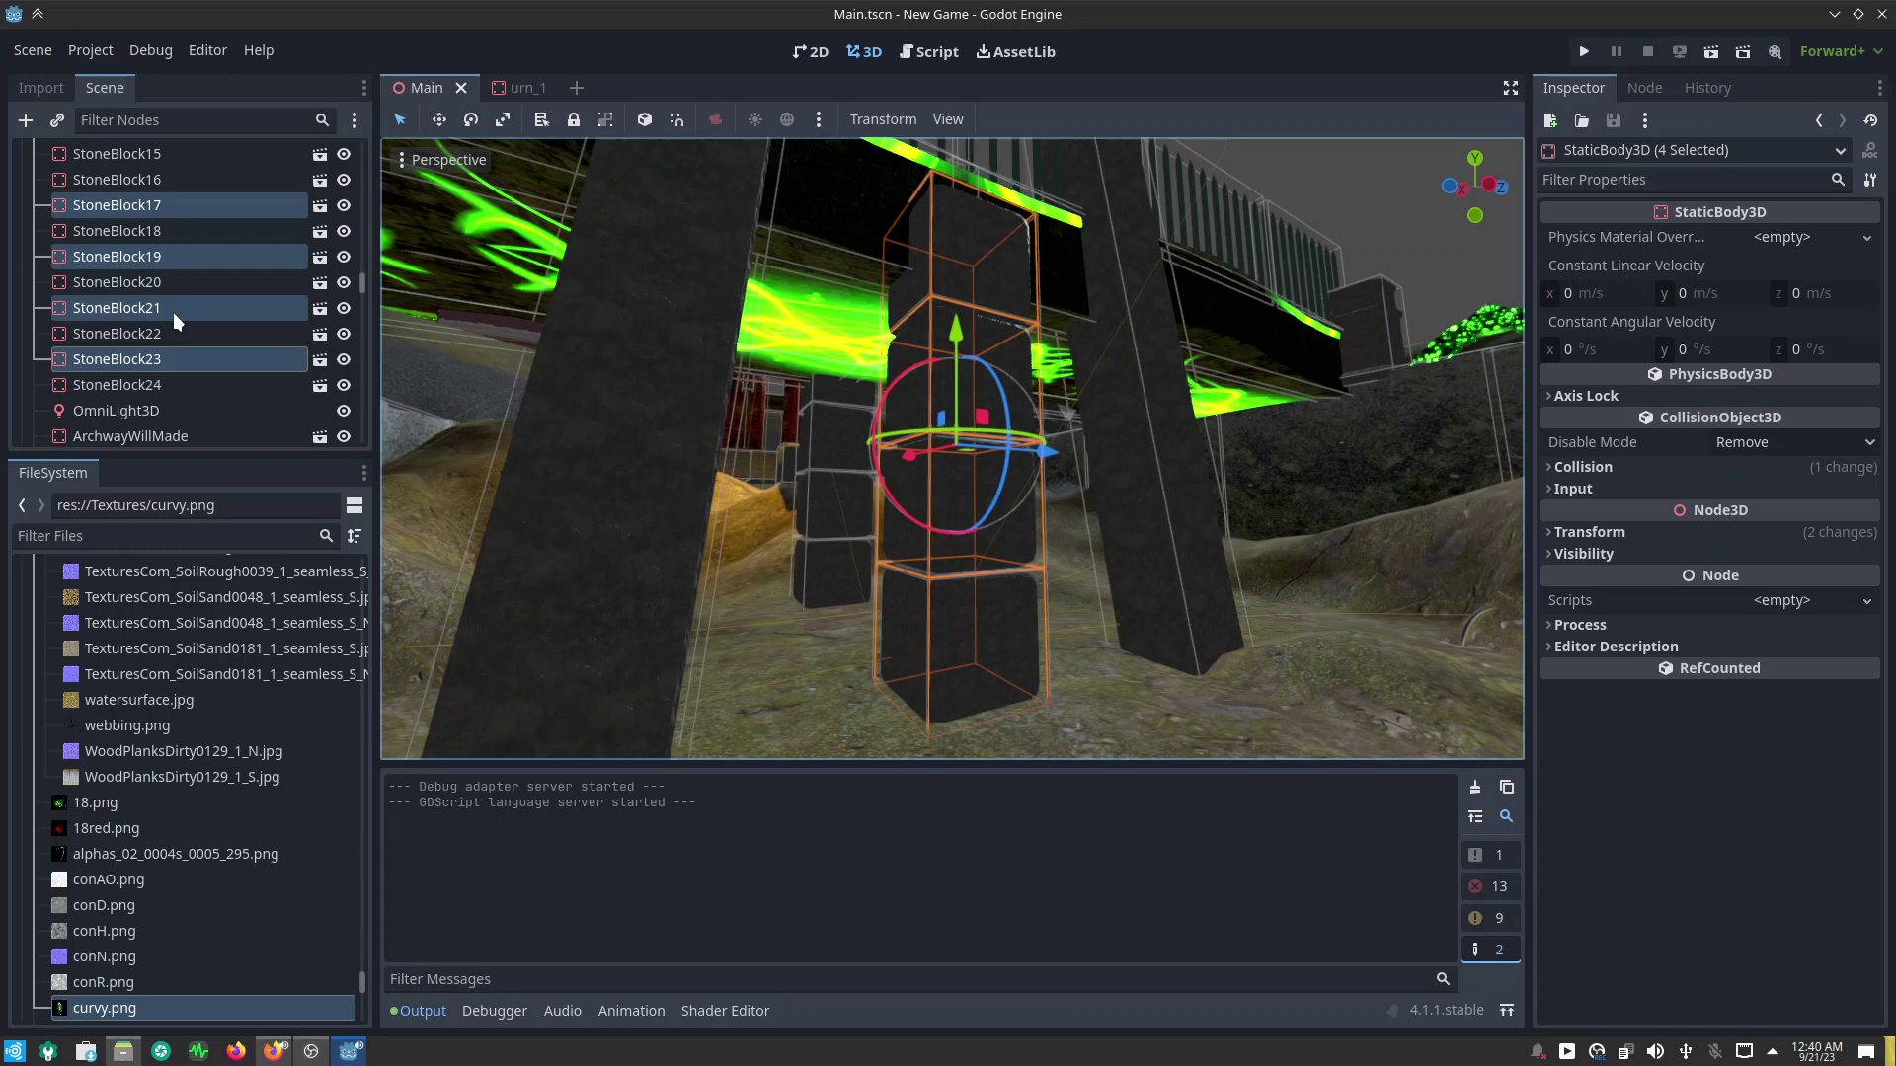
{"action": "left_click", "coordinate": [318, 359]}
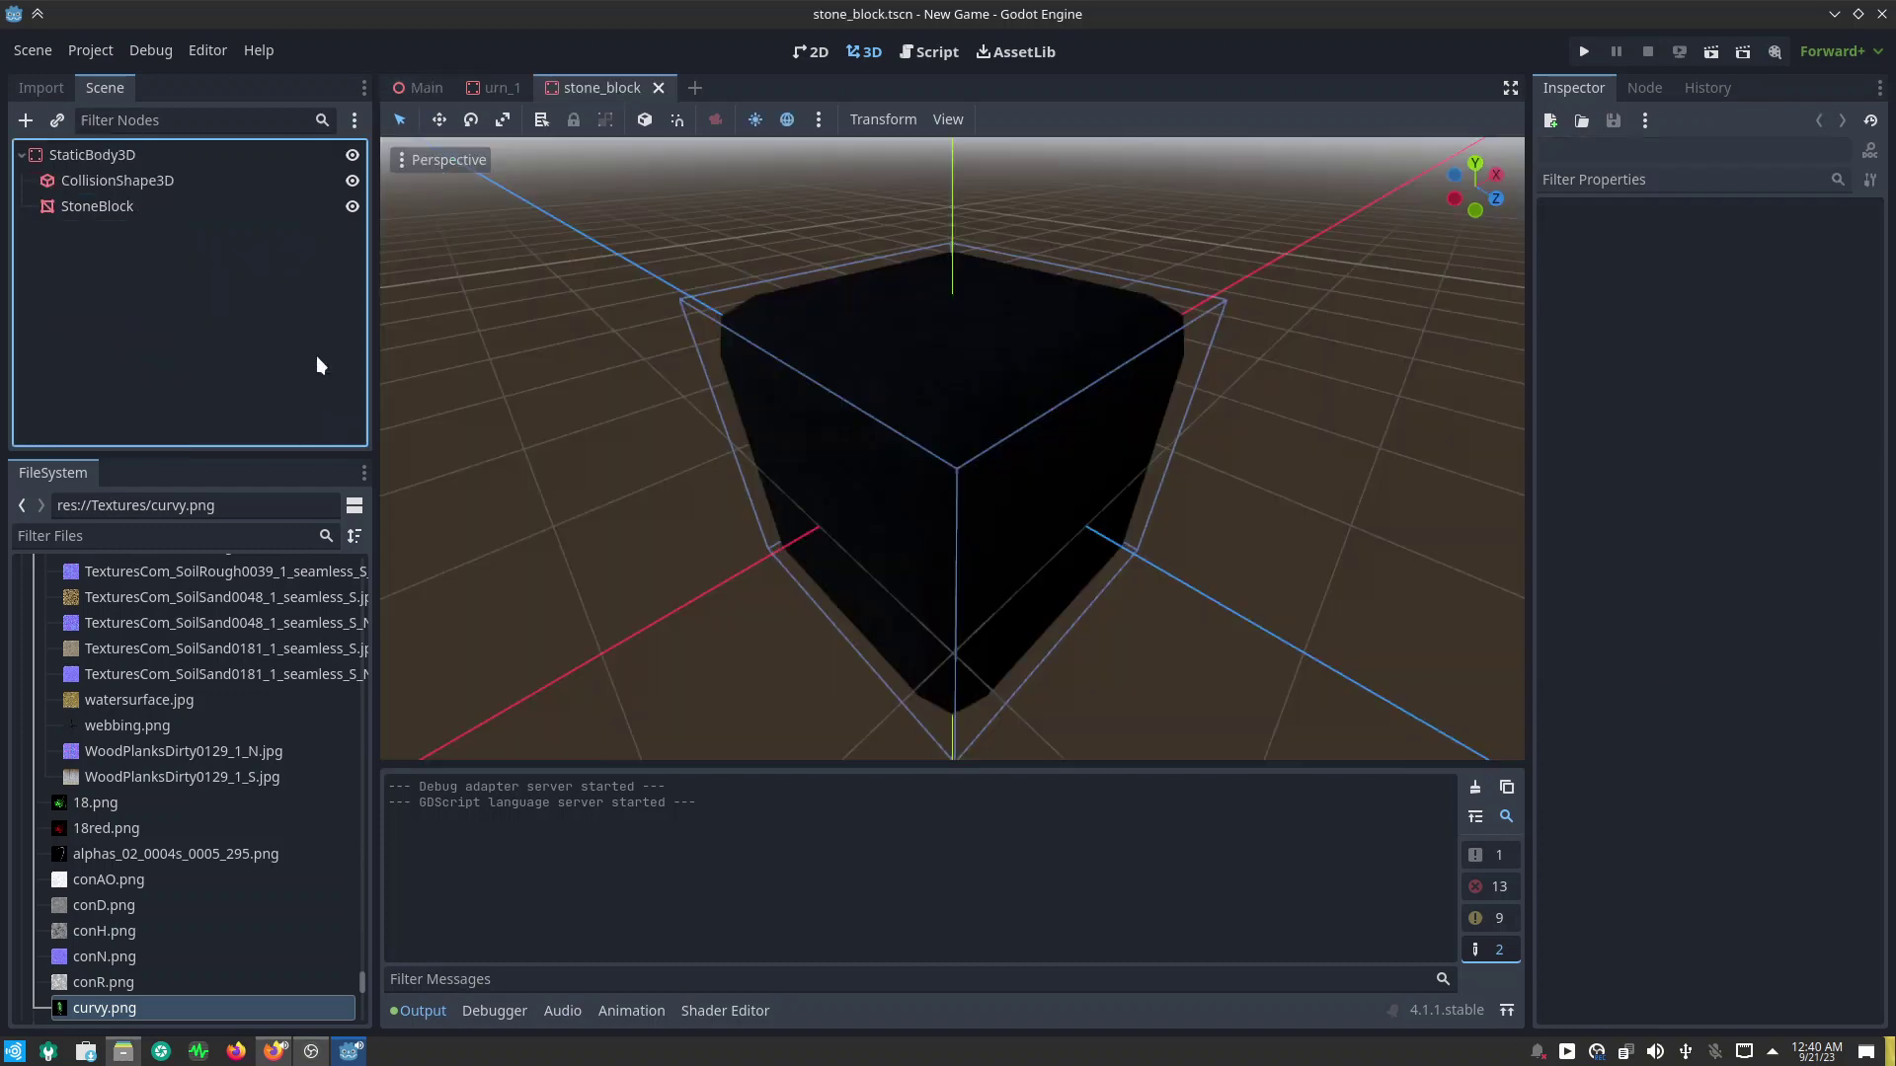
Step: Select the StoneBlock mesh and show its Global Illumination: Static (VoxelGI/SDFGI), 1× lightmap scale
{"action": "left_click", "coordinate": [98, 158]}
{"action": "mouse_move", "coordinate": [877, 358]}
{"action": "middle_mouse_down"}
{"action": "mouse_move", "coordinate": [963, 559]}
{"action": "mouse_move", "coordinate": [583, 265]}
{"action": "mouse_move", "coordinate": [429, 256]}
{"action": "mouse_move", "coordinate": [537, 150]}
{"action": "mouse_move", "coordinate": [590, 258]}
{"action": "mouse_move", "coordinate": [494, 322]}
{"action": "mouse_move", "coordinate": [502, 360]}
{"action": "middle_mouse_up"}
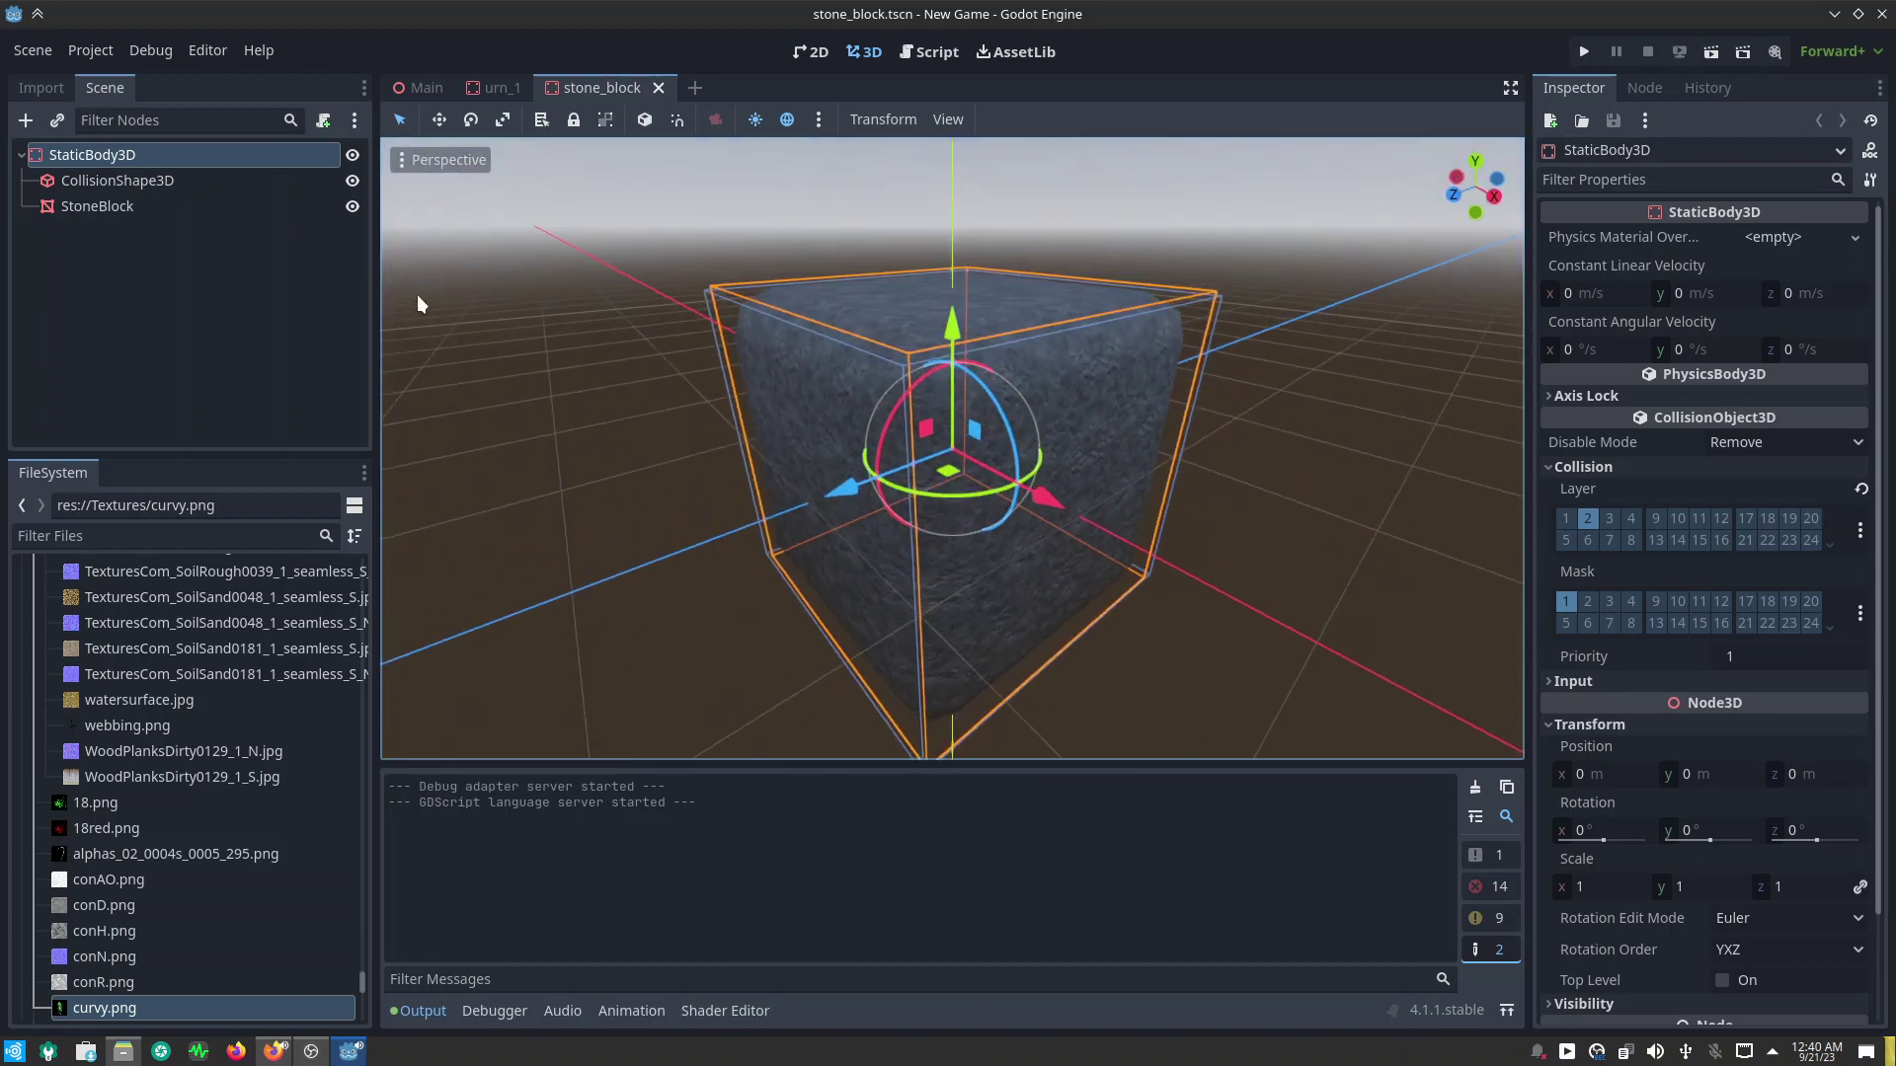
{"action": "scroll", "coordinate": [915, 407], "scroll_direction": "up", "scroll_amount": 5}
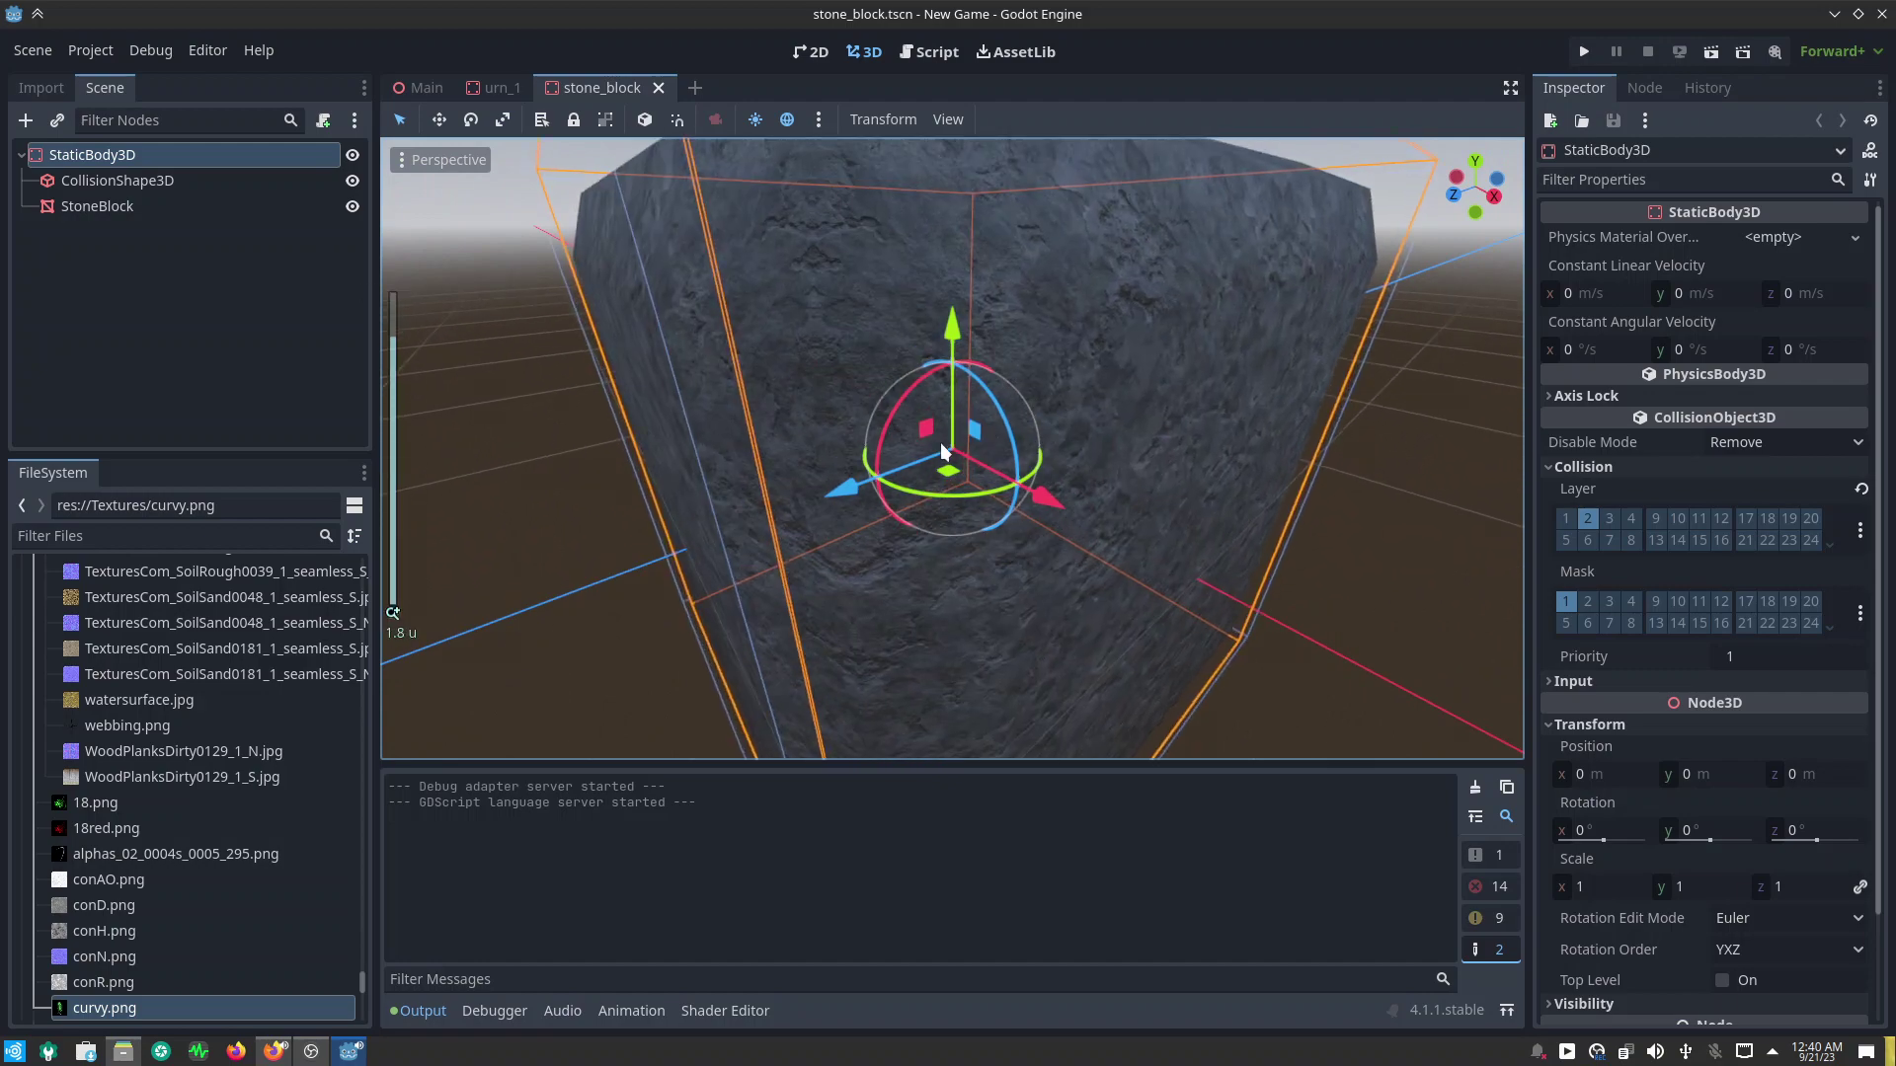
{"action": "mouse_move", "coordinate": [940, 443]}
{"action": "middle_mouse_down"}
{"action": "mouse_move", "coordinate": [1068, 399]}
{"action": "mouse_move", "coordinate": [1063, 310]}
{"action": "middle_mouse_up"}
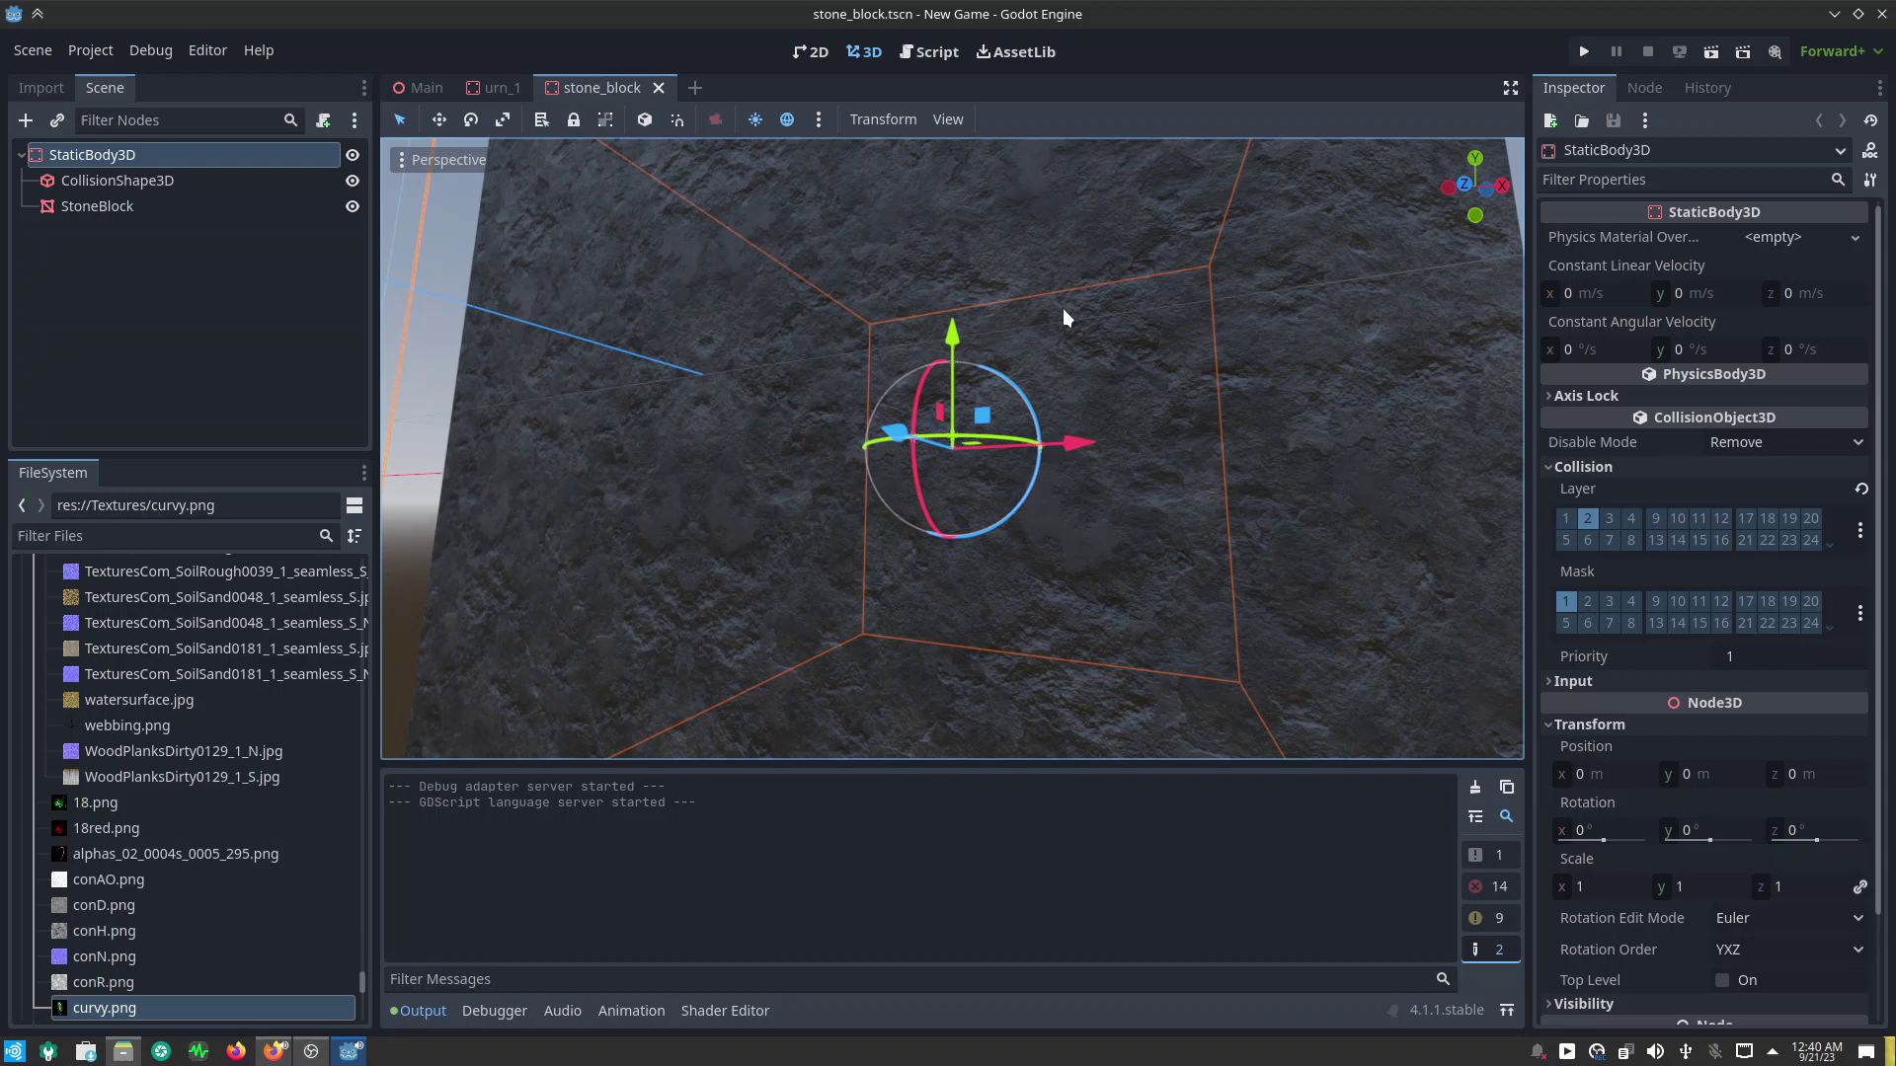
{"action": "left_click", "coordinate": [194, 191]}
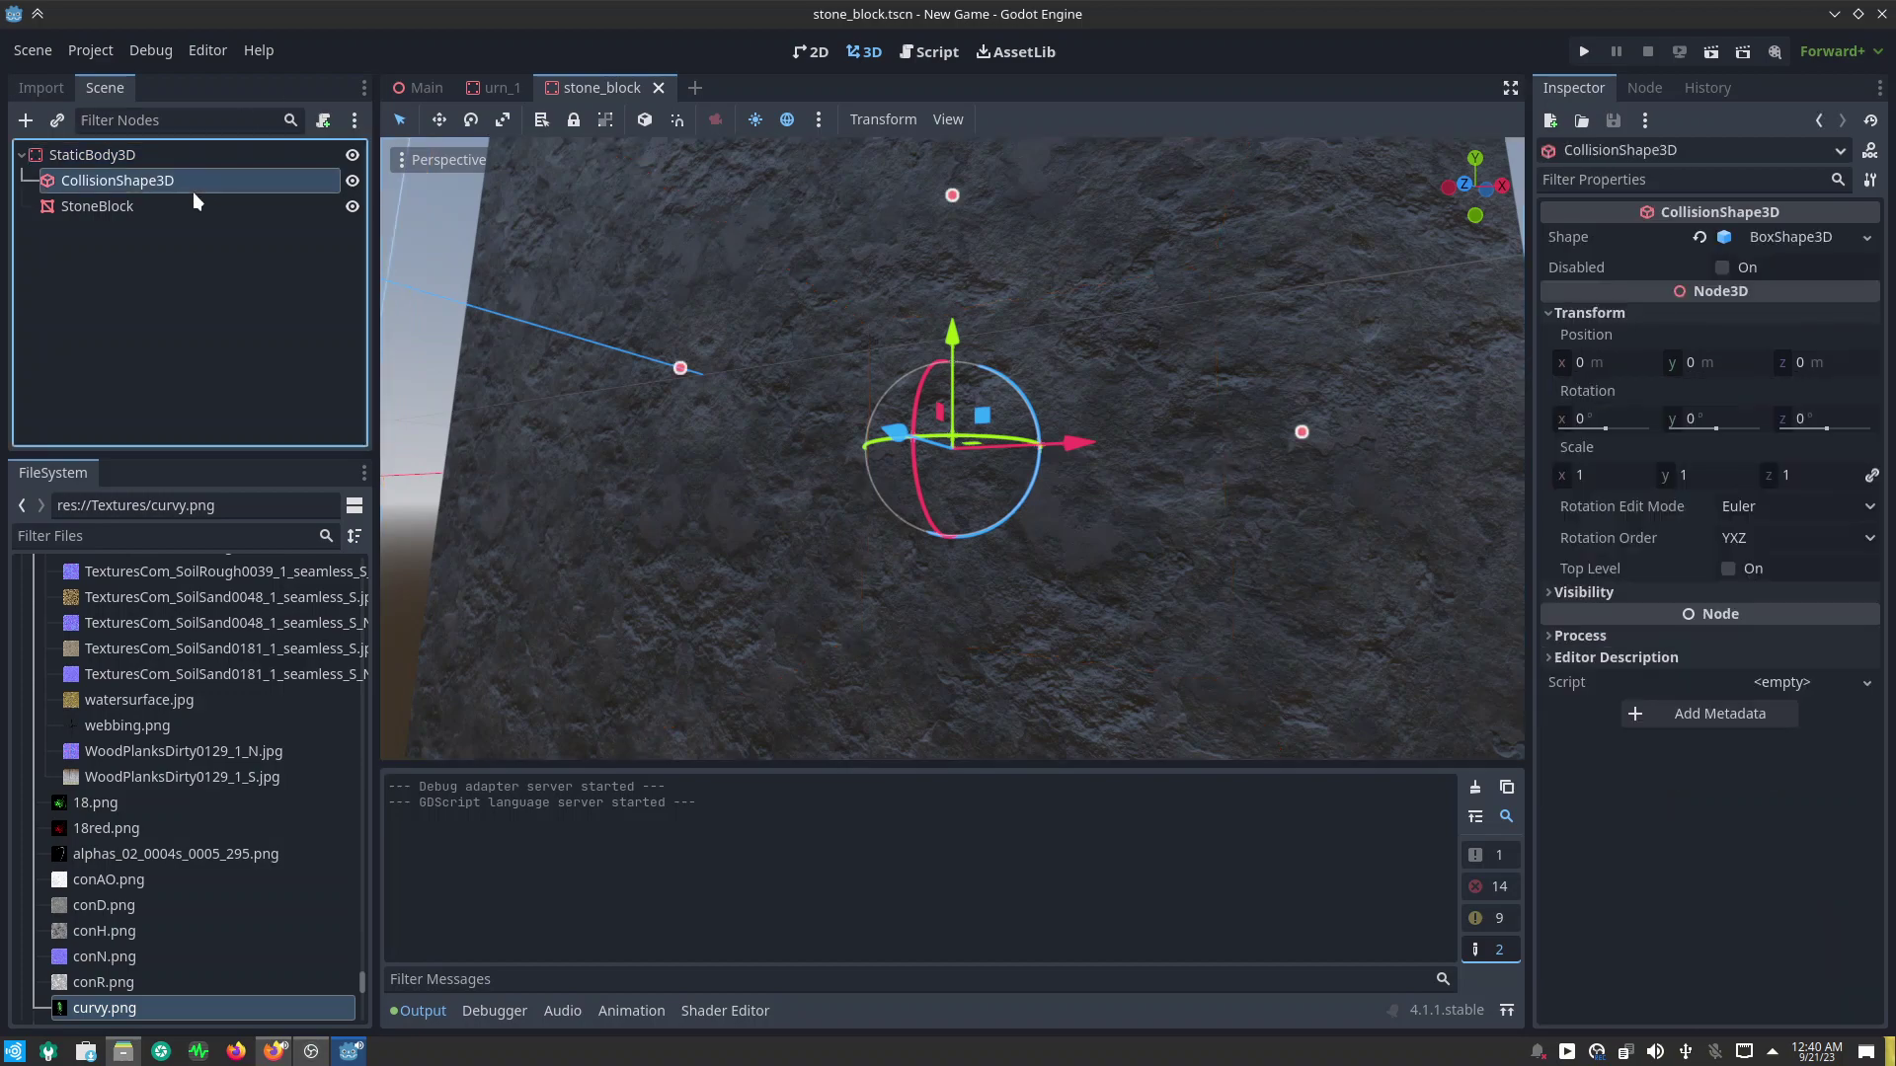
{"action": "left_click", "coordinate": [166, 146]}
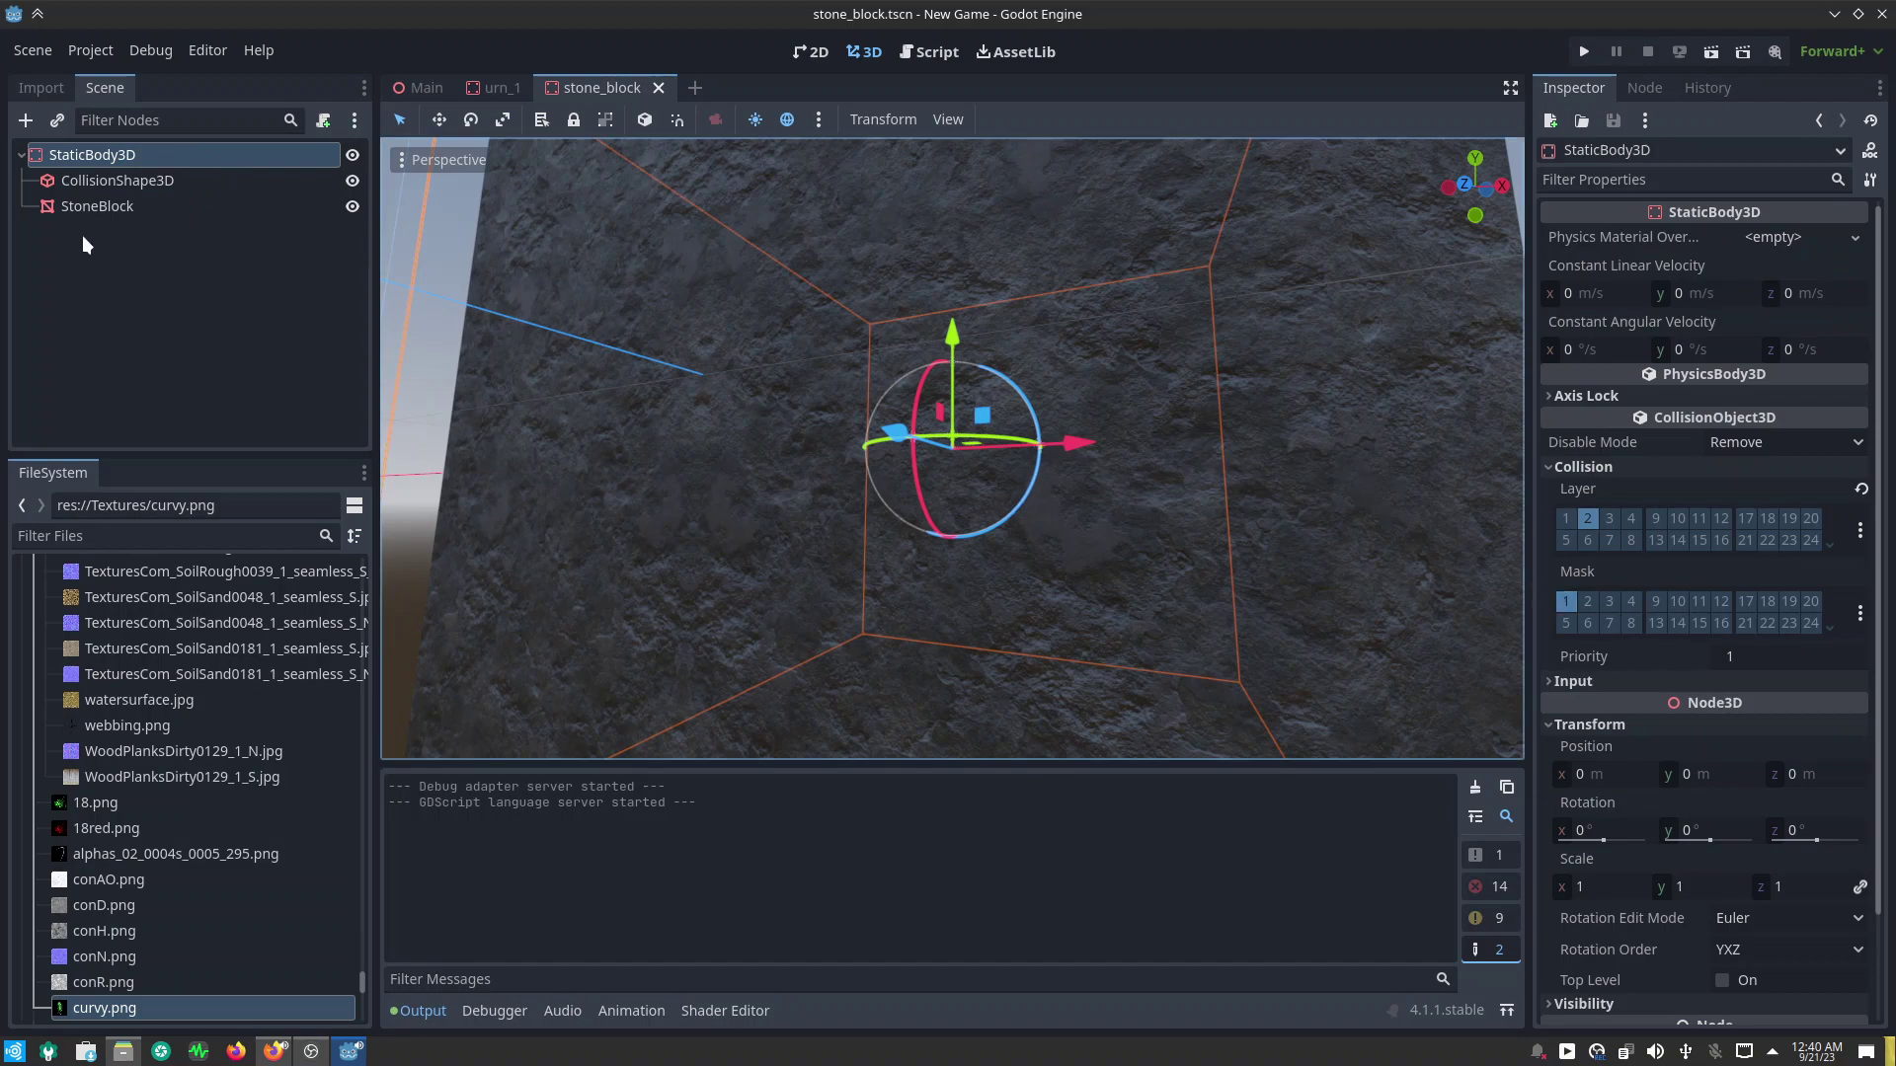
{"action": "left_click", "coordinate": [103, 205]}
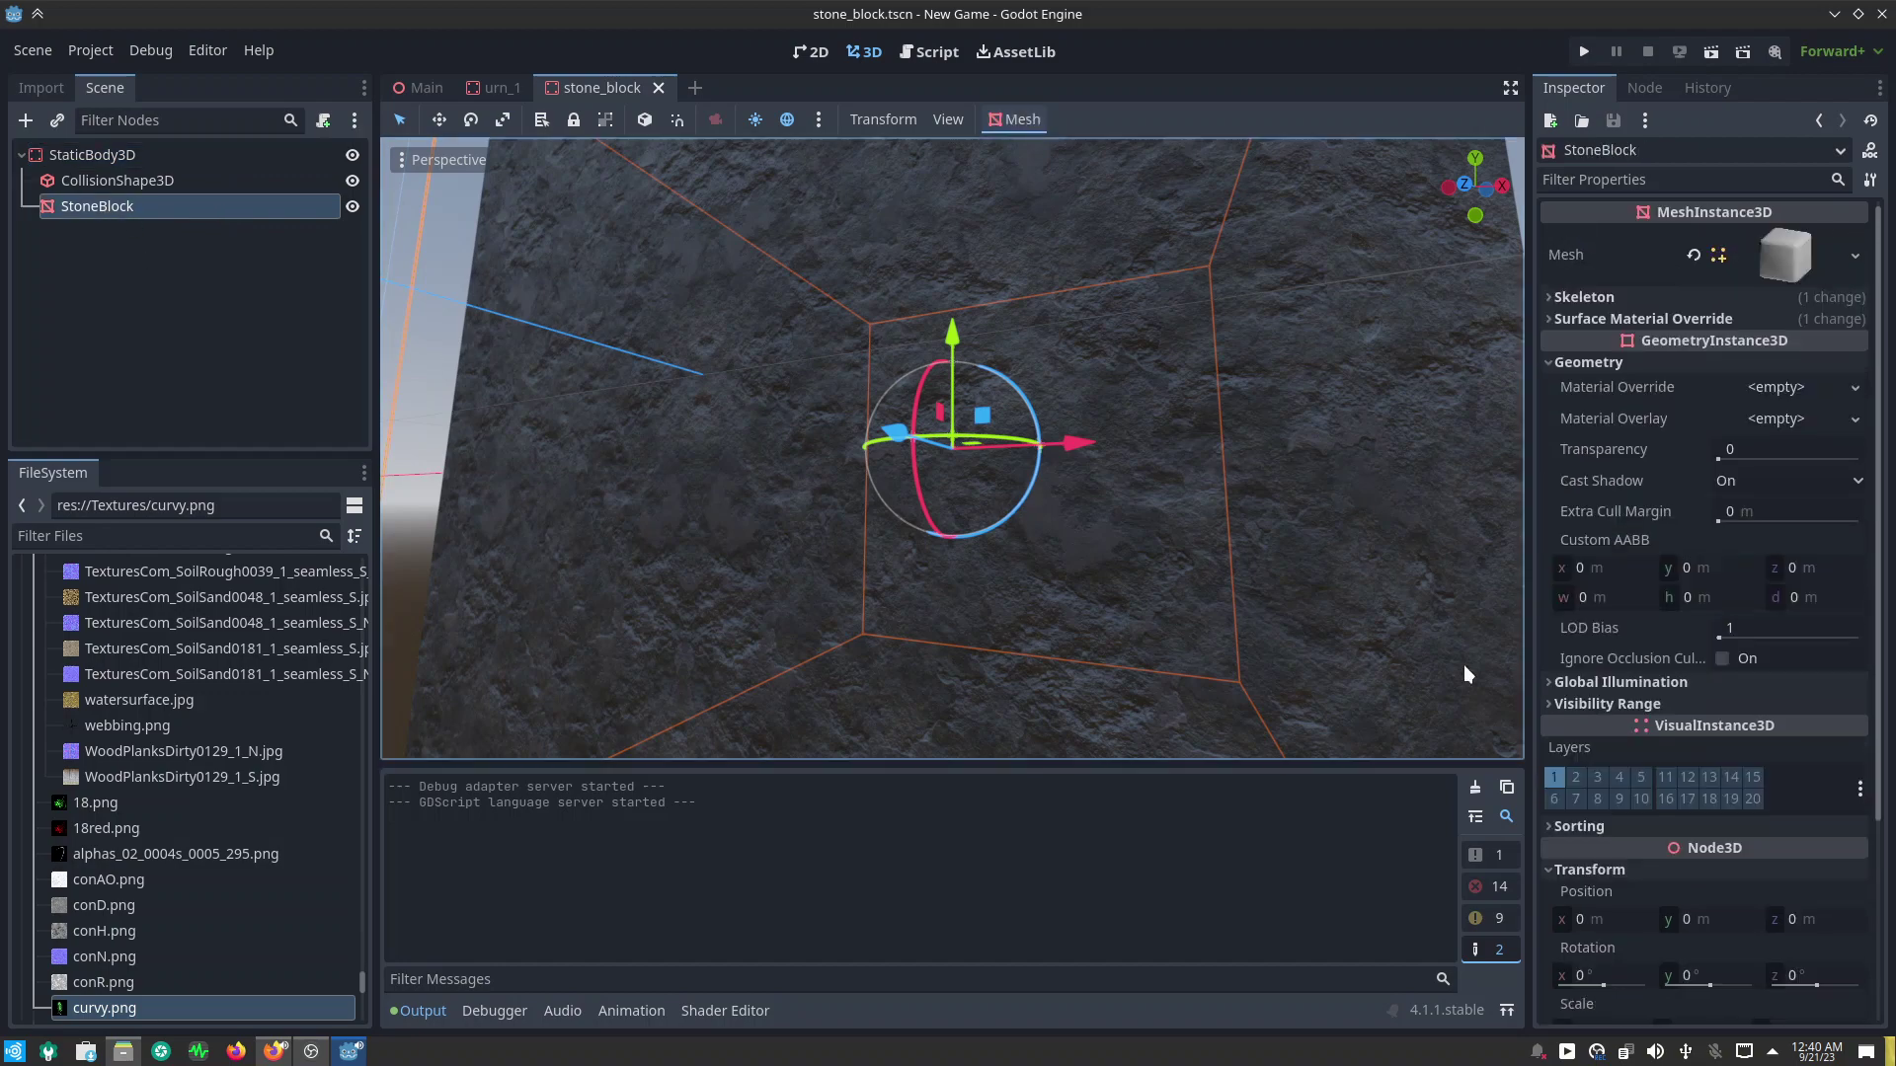
{"action": "left_click", "coordinate": [1557, 688]}
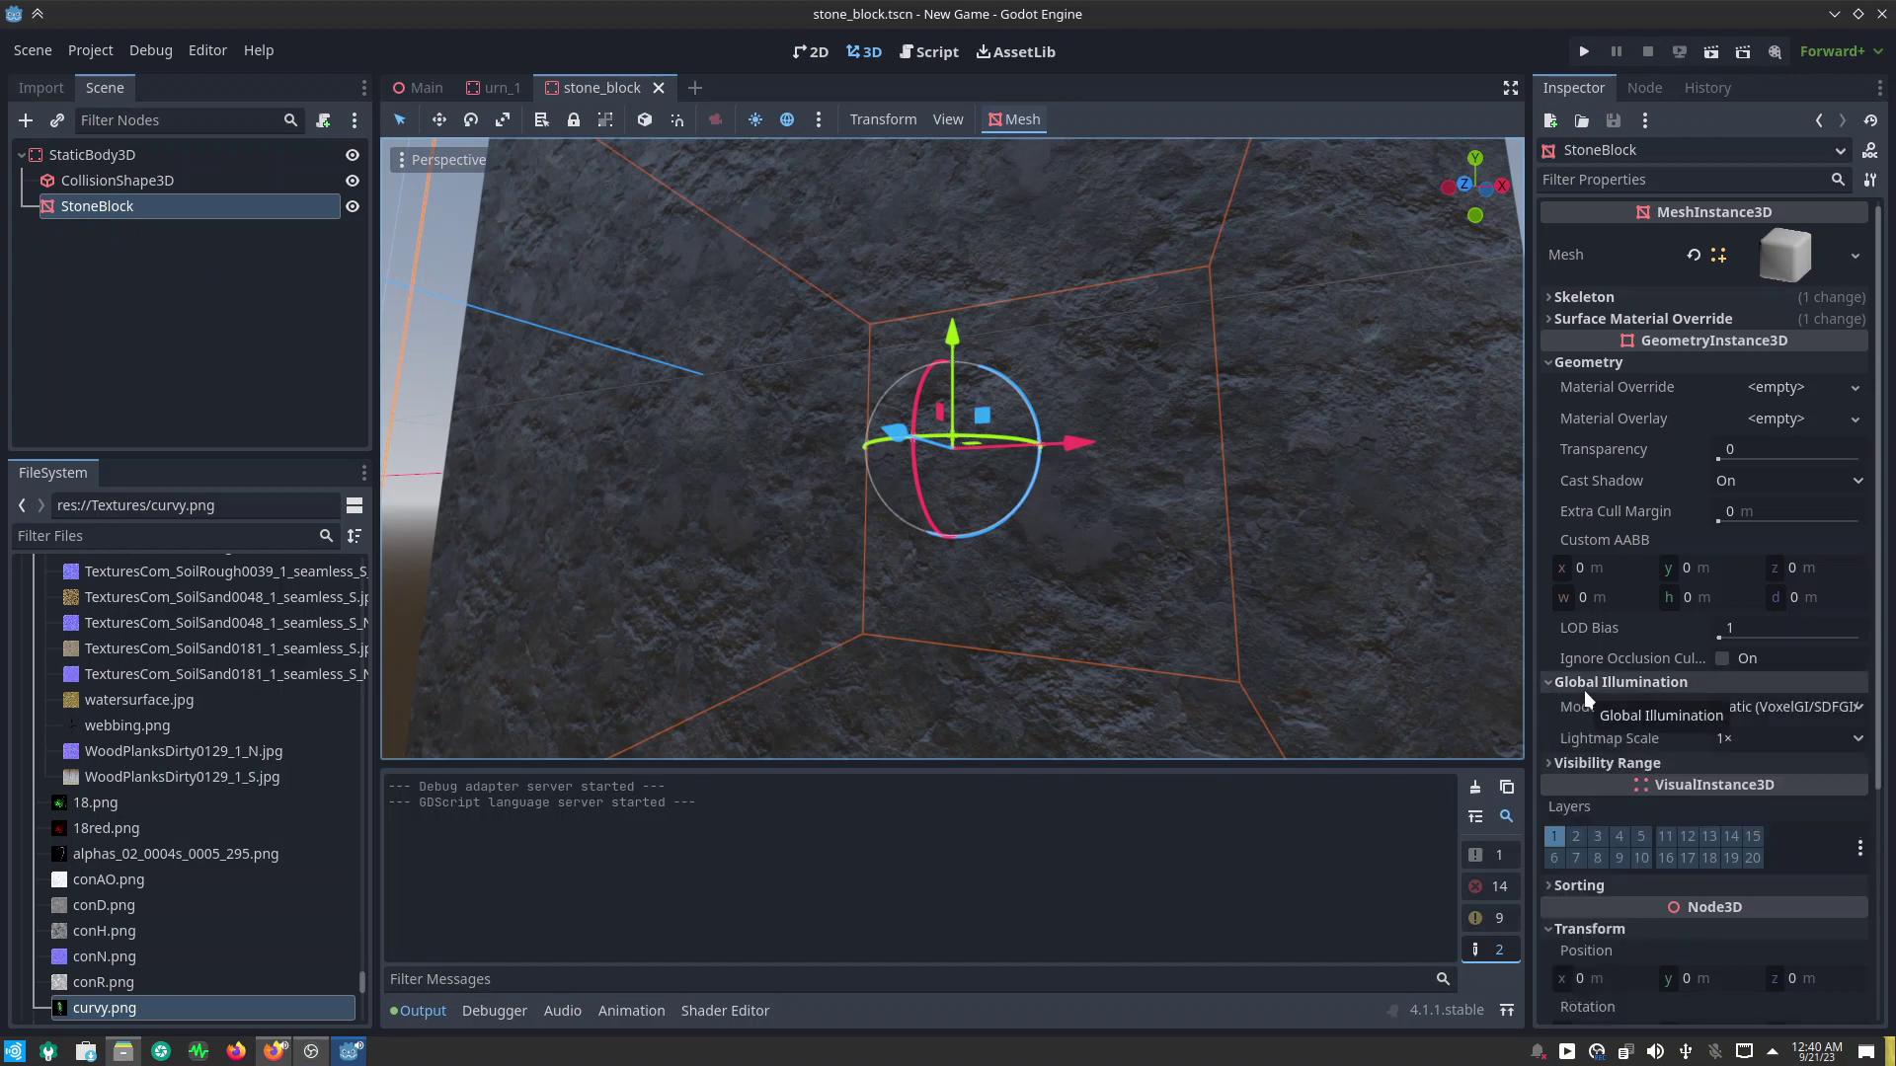
Step: Expand the StoneBlock's Surface Material Override to show the material in slot 0
{"action": "mouse_move", "coordinate": [1621, 657]}
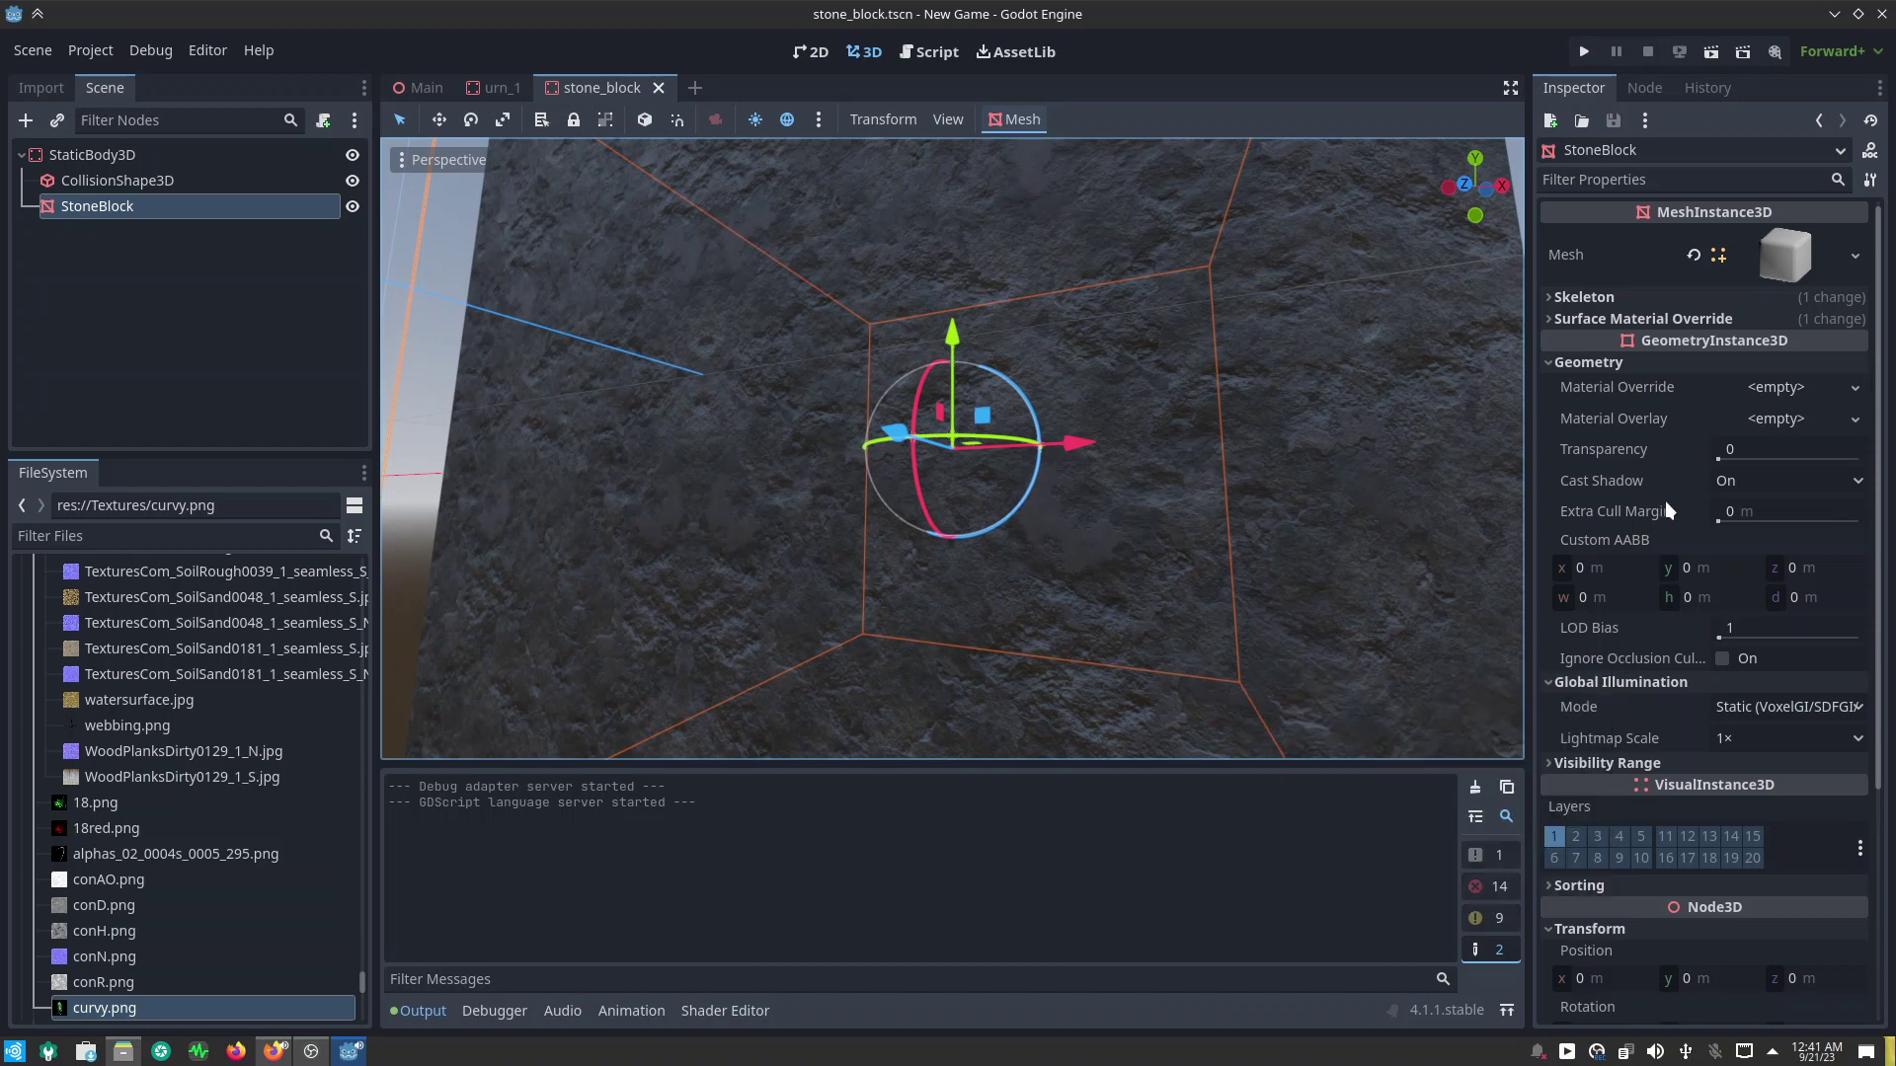
{"action": "mouse_move", "coordinate": [1597, 416]}
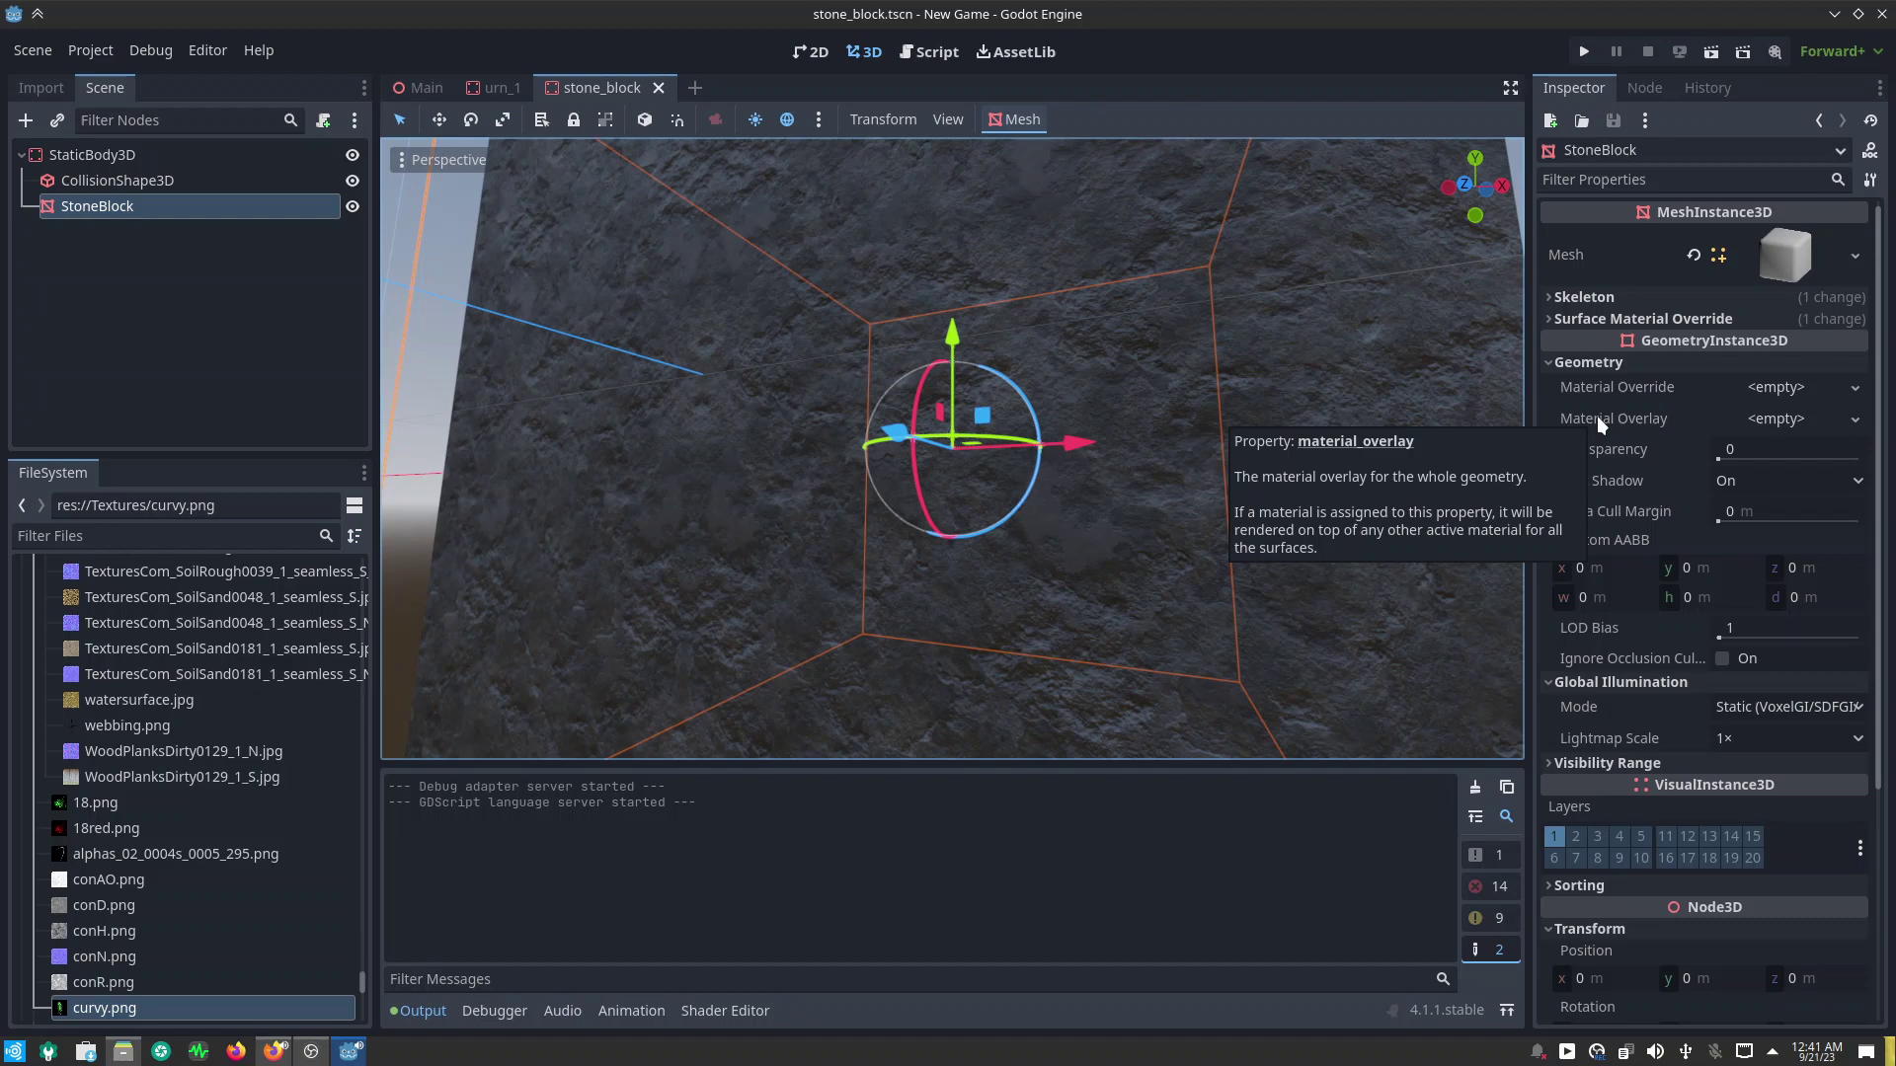
{"action": "left_click", "coordinate": [1807, 314]}
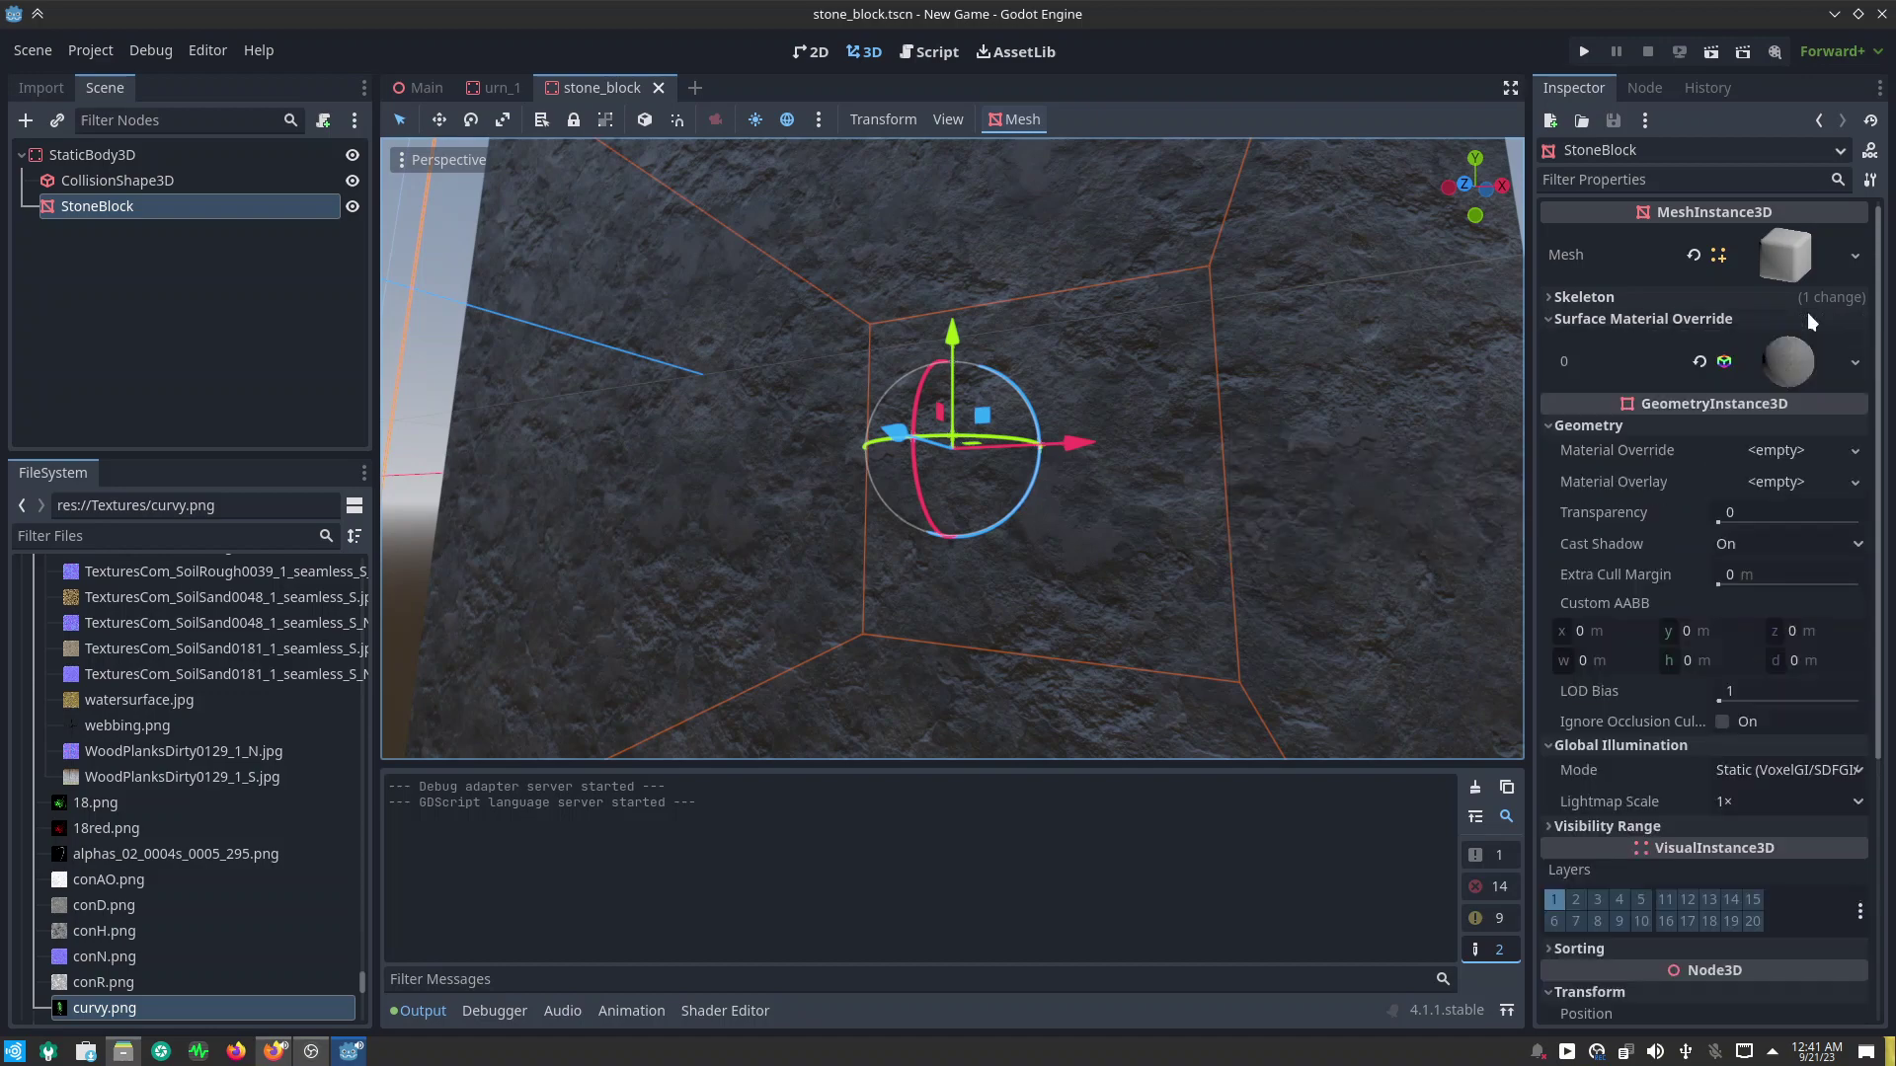
Step: Load Nuclear_Glass.material from res://Materials as the StoneBlock's material overlay
{"action": "left_click", "coordinate": [1794, 481]}
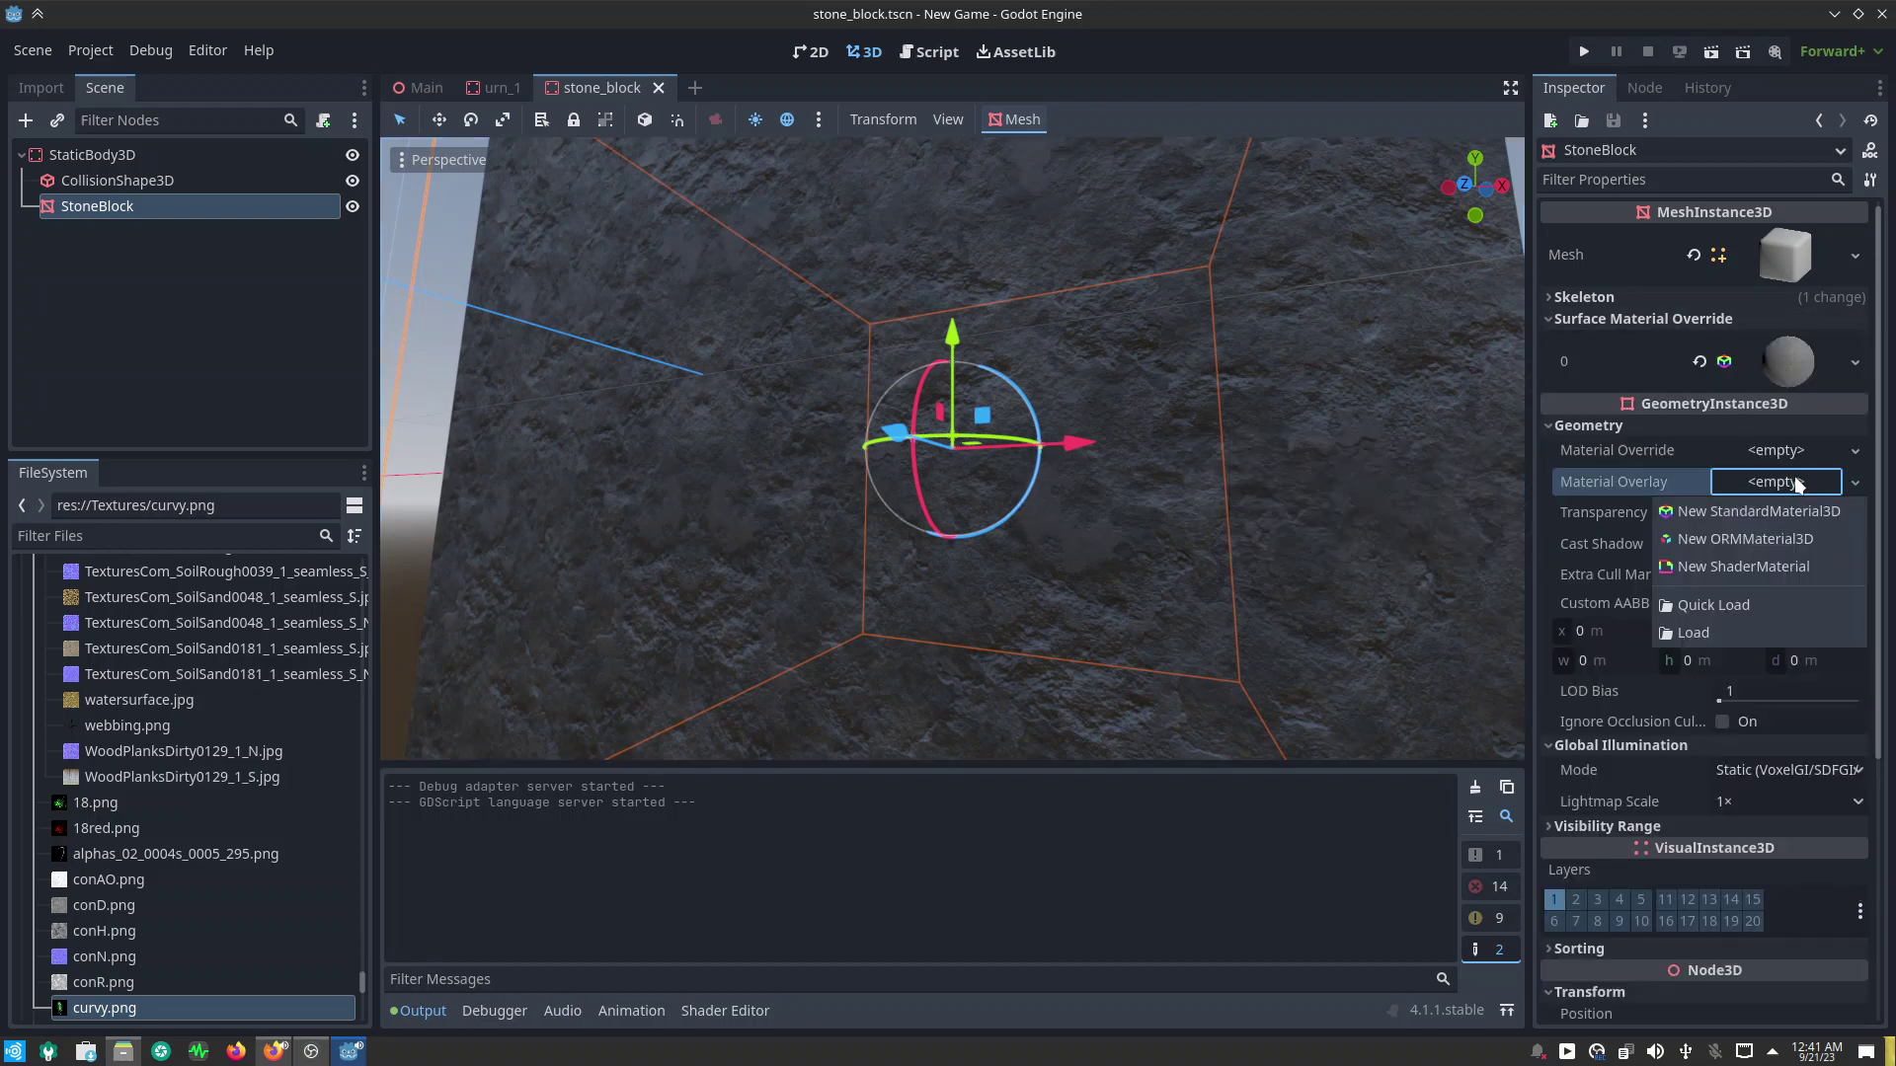
{"action": "left_click", "coordinate": [1710, 636]}
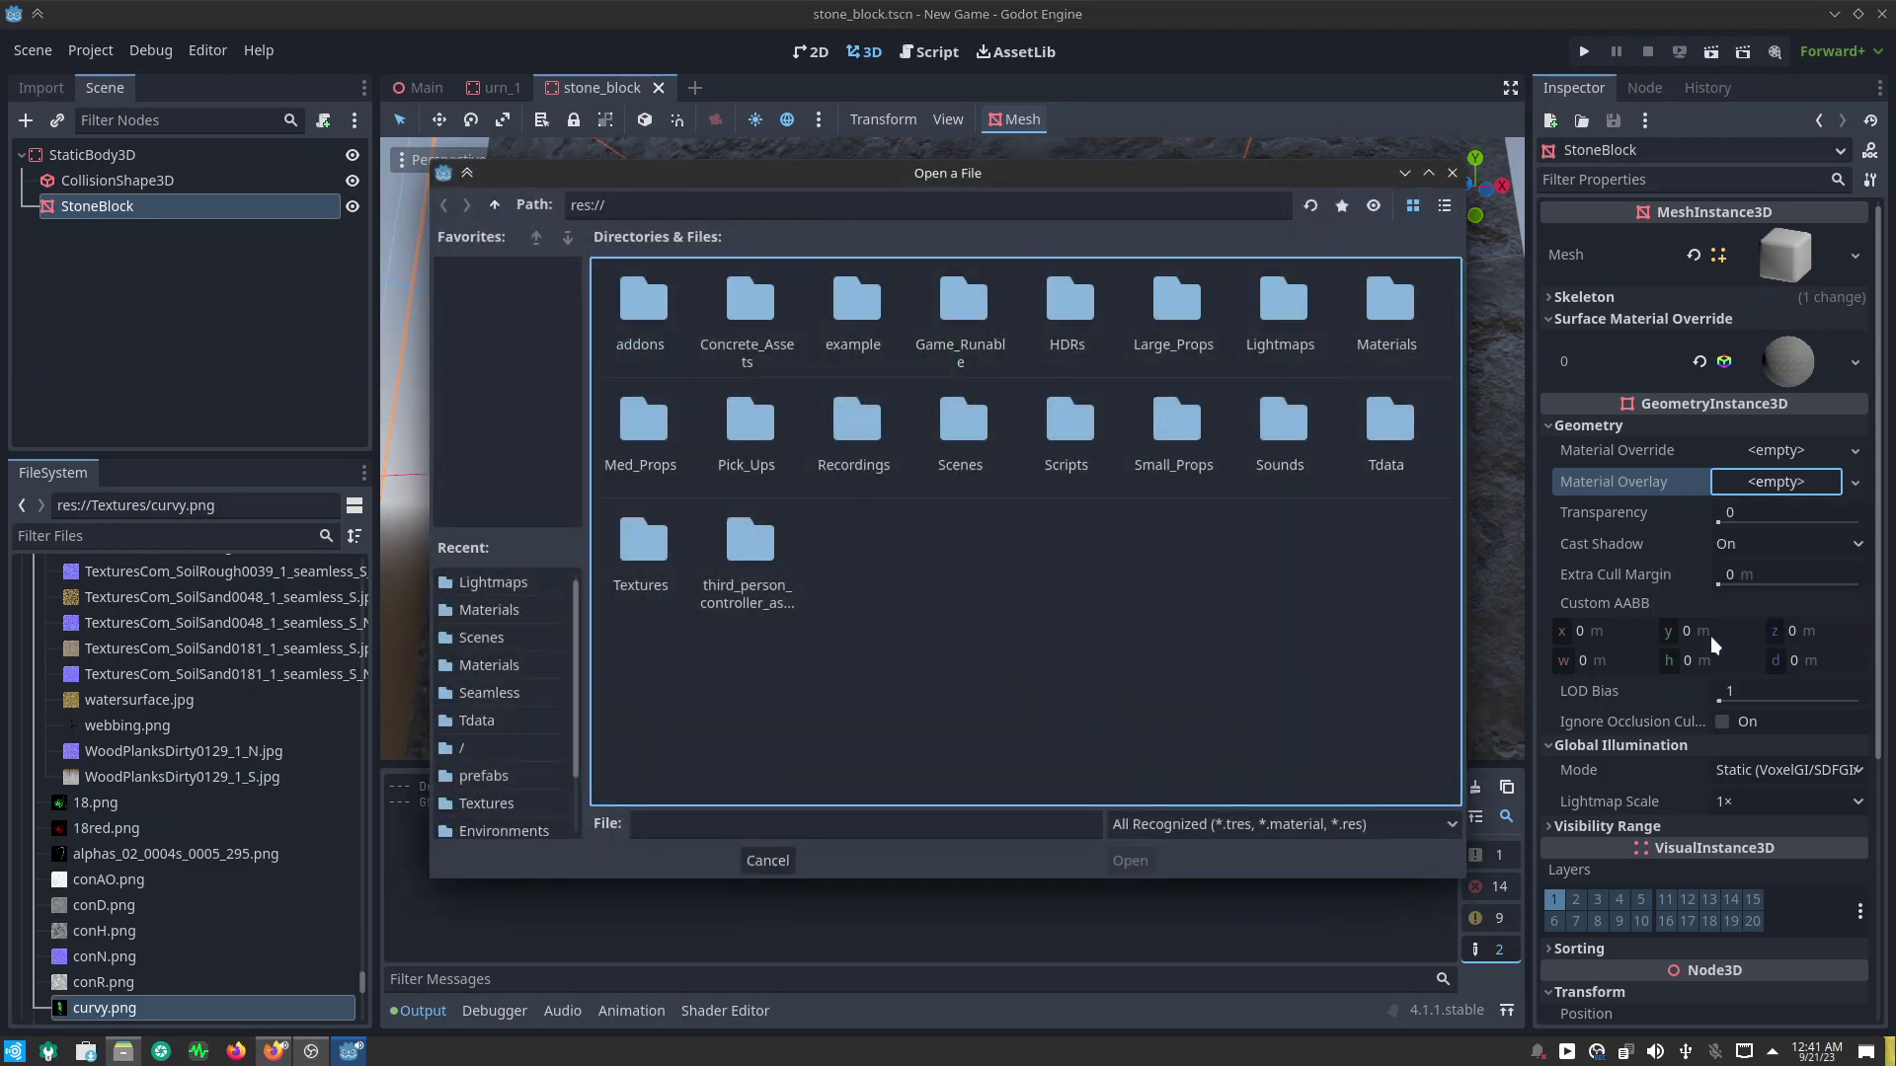
{"action": "double_click", "coordinate": [1412, 304]}
{"action": "double_click", "coordinate": [1183, 304]}
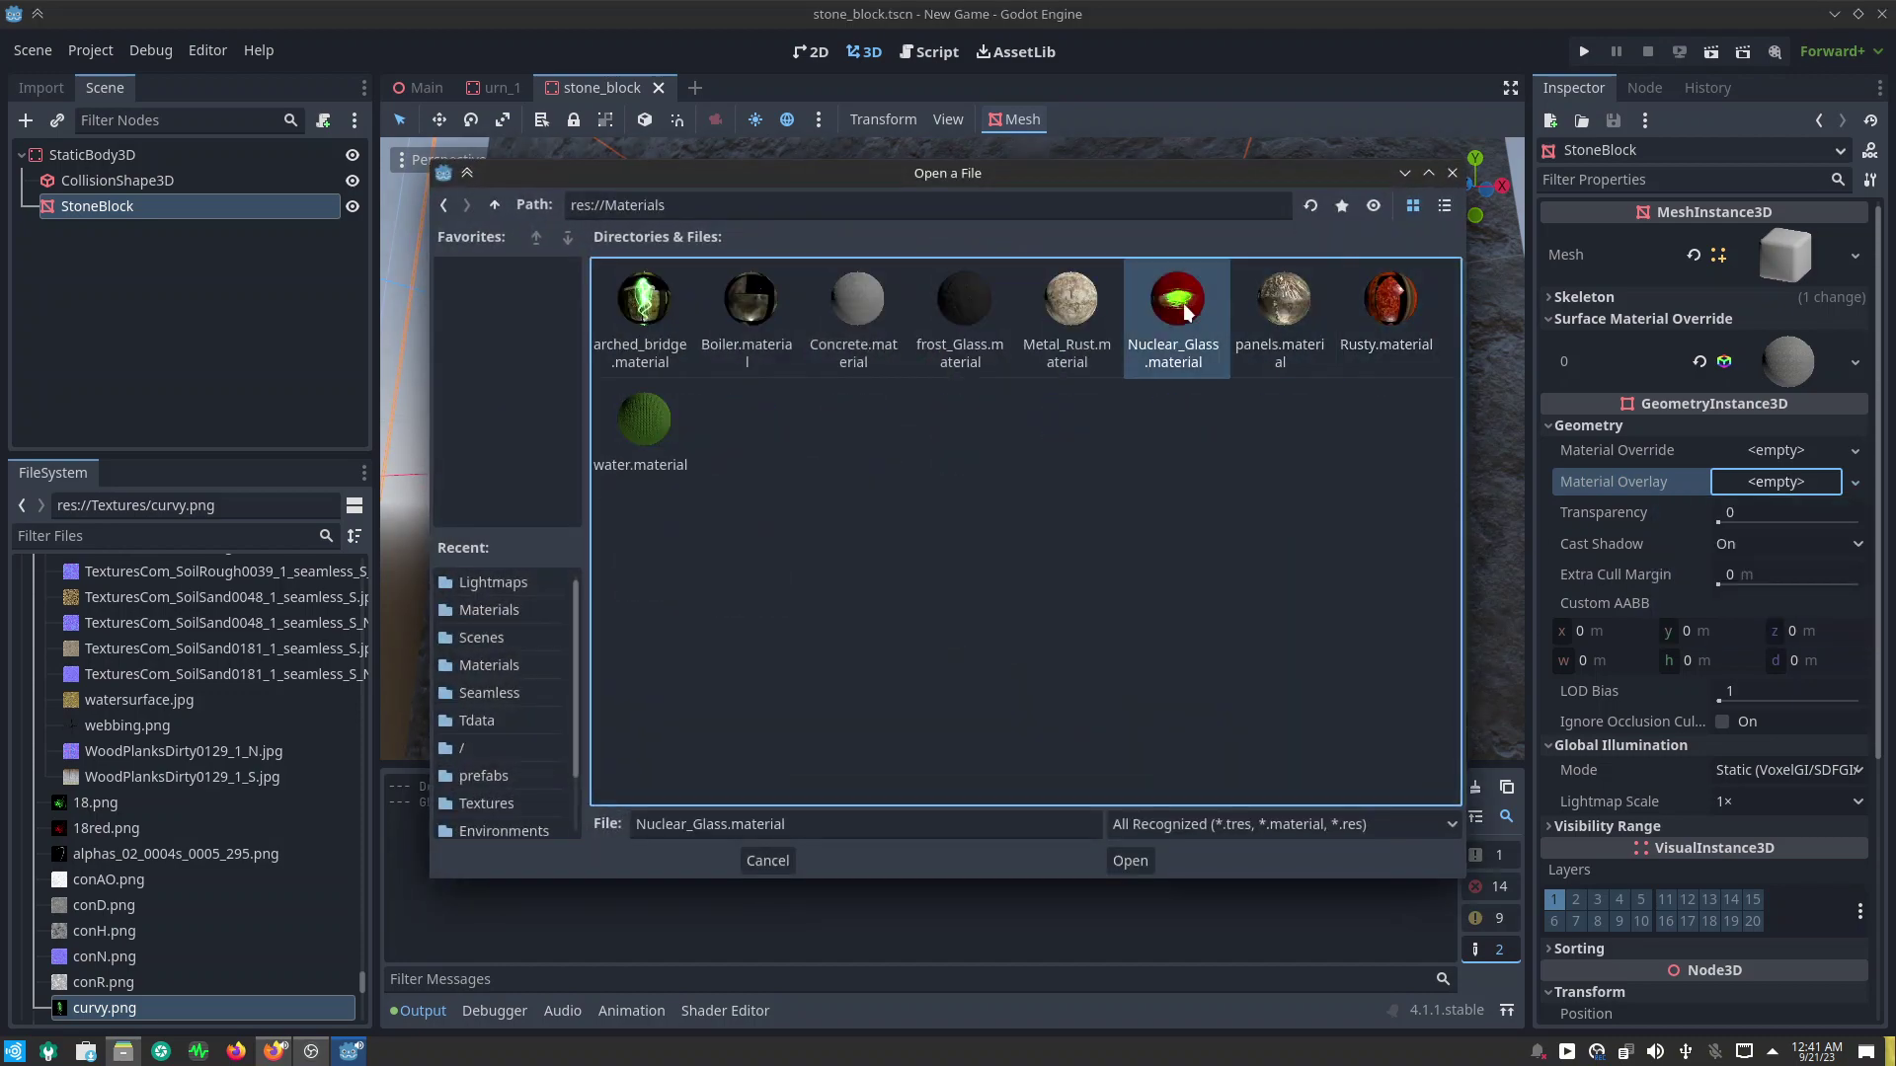
{"action": "scroll", "coordinate": [1022, 469], "scroll_direction": "down", "scroll_amount": 3}
{"action": "scroll", "coordinate": [1033, 493], "scroll_direction": "down", "scroll_amount": 3}
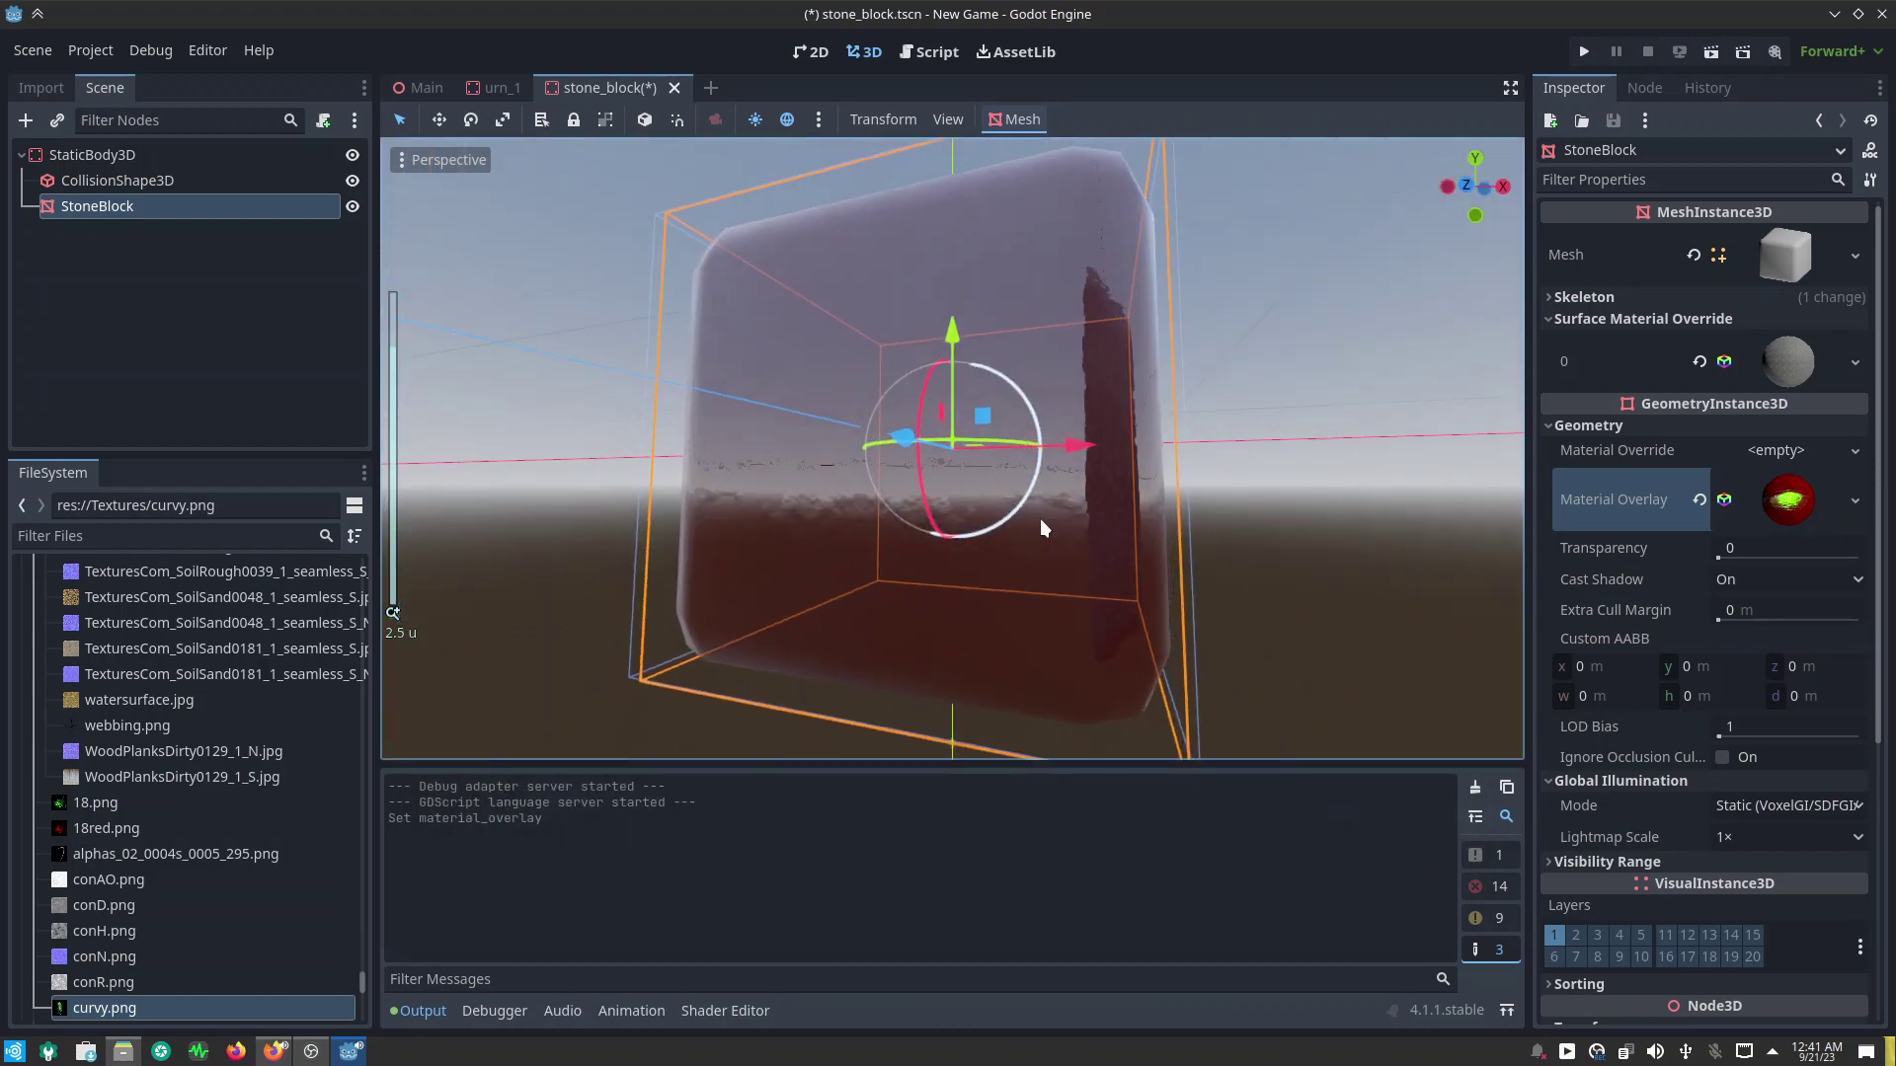
{"action": "scroll", "coordinate": [1047, 573], "scroll_direction": "down", "scroll_amount": 3}
{"action": "mouse_move", "coordinate": [1057, 631]}
{"action": "middle_mouse_down"}
{"action": "mouse_move", "coordinate": [832, 691]}
{"action": "mouse_move", "coordinate": [750, 561]}
{"action": "mouse_move", "coordinate": [430, 517]}
{"action": "mouse_move", "coordinate": [429, 612]}
{"action": "mouse_move", "coordinate": [618, 596]}
{"action": "mouse_move", "coordinate": [803, 476]}
{"action": "mouse_move", "coordinate": [968, 407]}
{"action": "mouse_move", "coordinate": [1412, 506]}
{"action": "mouse_move", "coordinate": [1414, 564]}
{"action": "mouse_move", "coordinate": [1392, 553]}
{"action": "middle_mouse_up"}
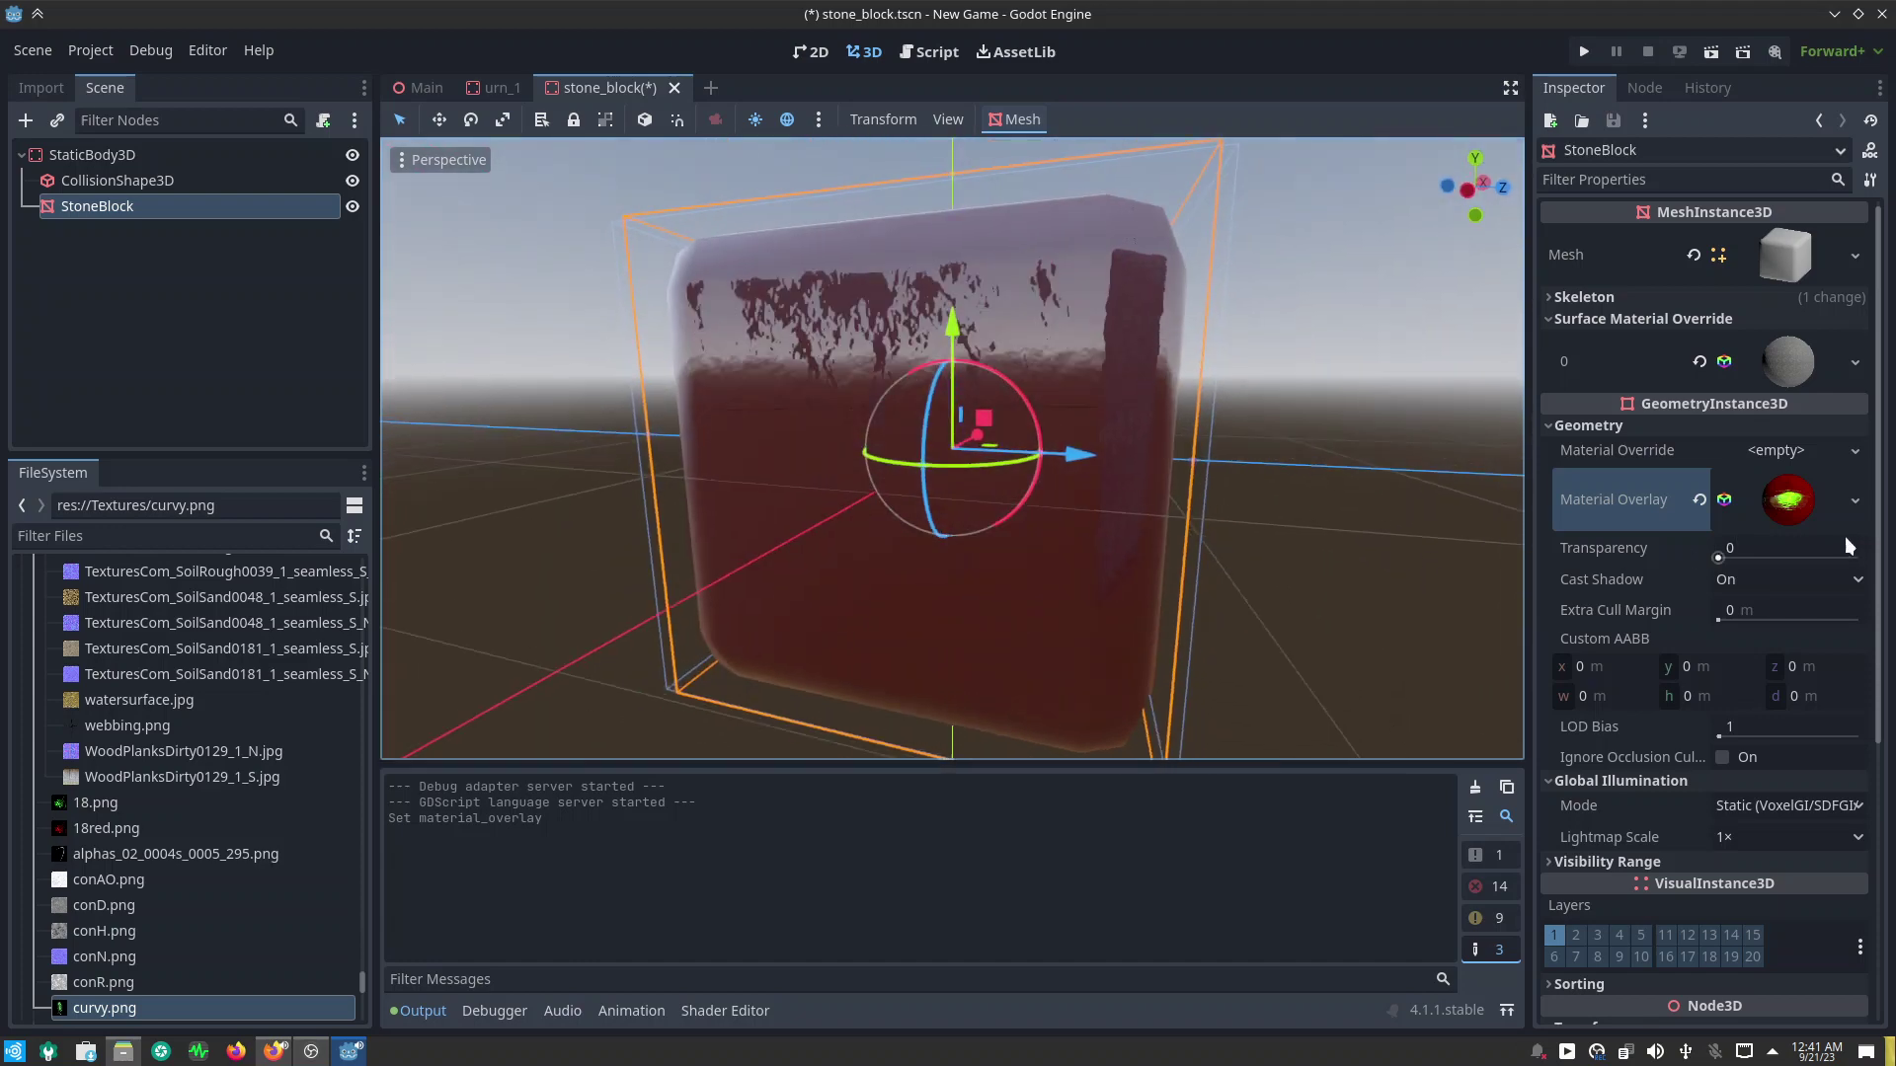
Step: Replace the overlay with frost_Glass.material for a glassy stone block
{"action": "left_click", "coordinate": [1857, 503]}
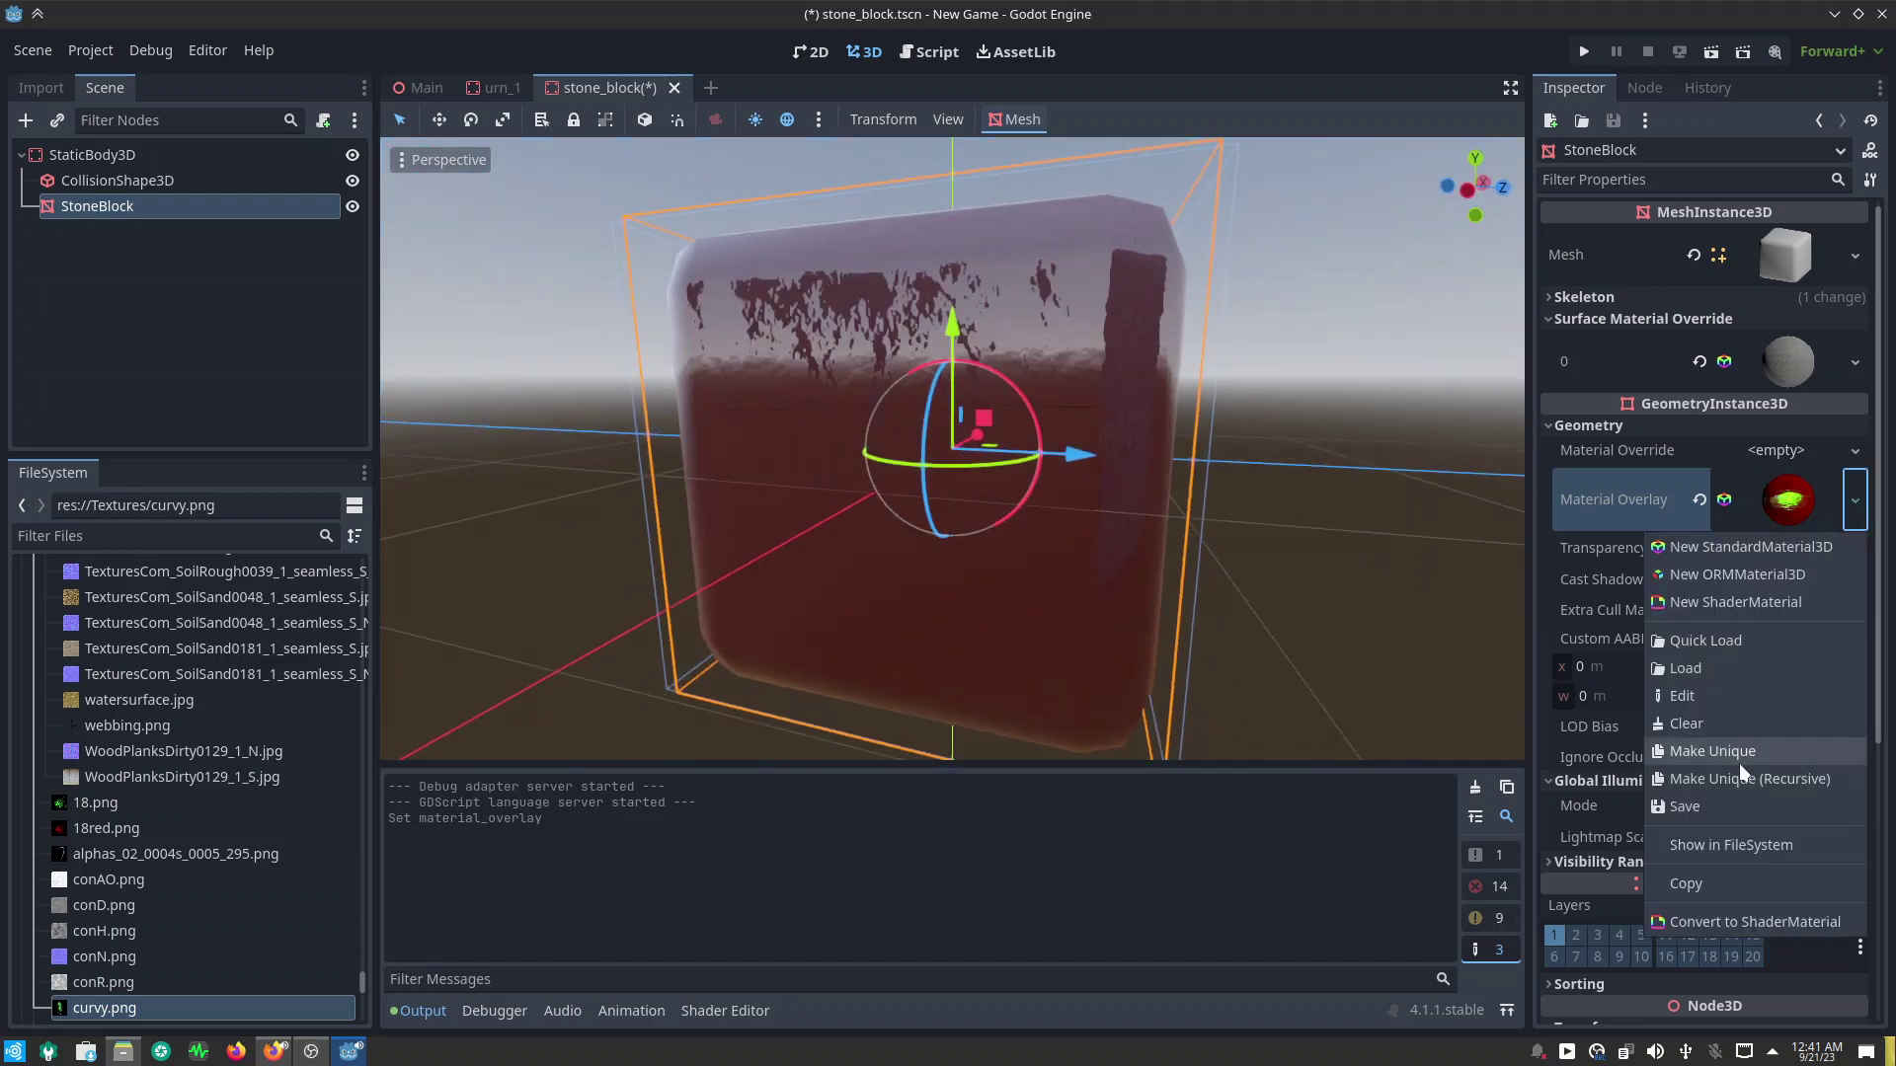
{"action": "left_click", "coordinate": [1704, 667]}
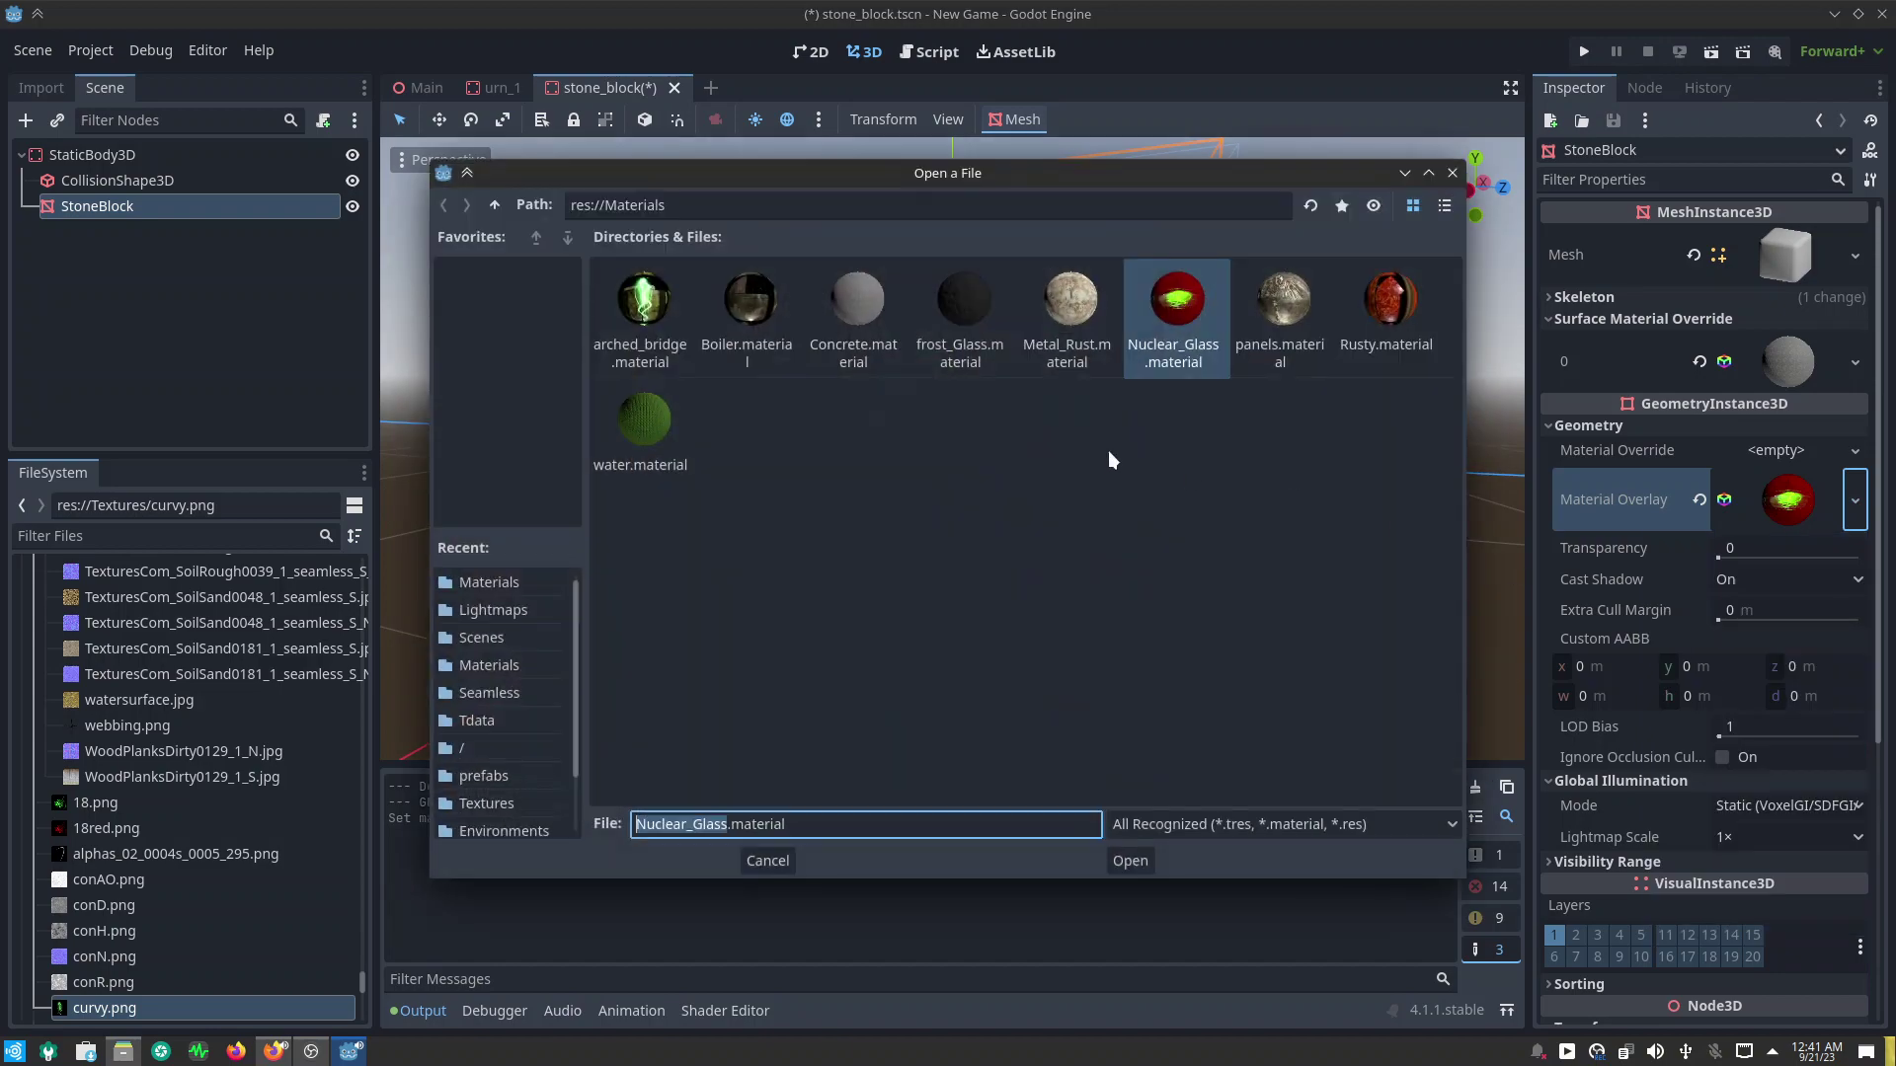
{"action": "double_click", "coordinate": [963, 296]}
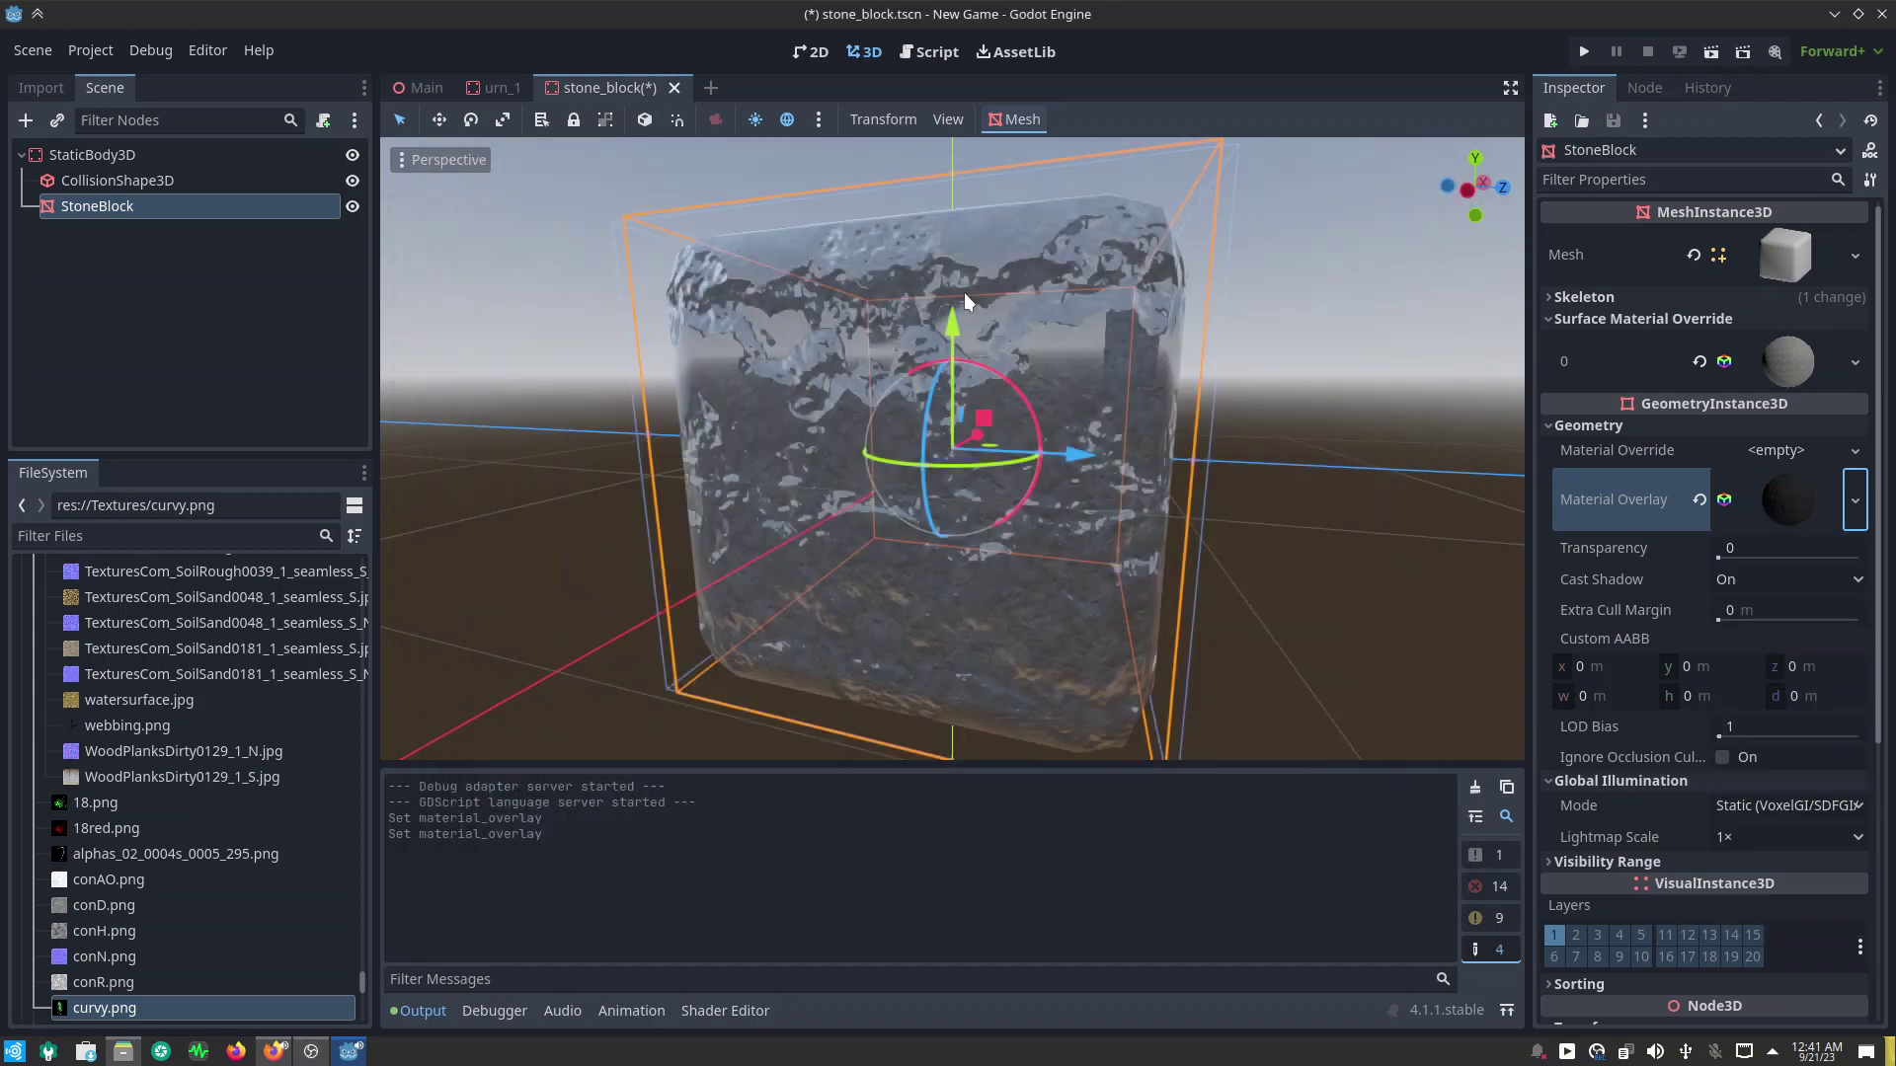
{"action": "mouse_move", "coordinate": [964, 293]}
{"action": "middle_mouse_down"}
{"action": "mouse_move", "coordinate": [1116, 294]}
{"action": "mouse_move", "coordinate": [1132, 407]}
{"action": "mouse_move", "coordinate": [1102, 387]}
{"action": "mouse_move", "coordinate": [1111, 511]}
{"action": "middle_mouse_up"}
Step: Orbit and zoom in close to inspect the glassy stone block's surface
{"action": "scroll", "coordinate": [1088, 376], "scroll_direction": "up", "scroll_amount": 3}
{"action": "scroll", "coordinate": [1090, 371], "scroll_direction": "up", "scroll_amount": 2}
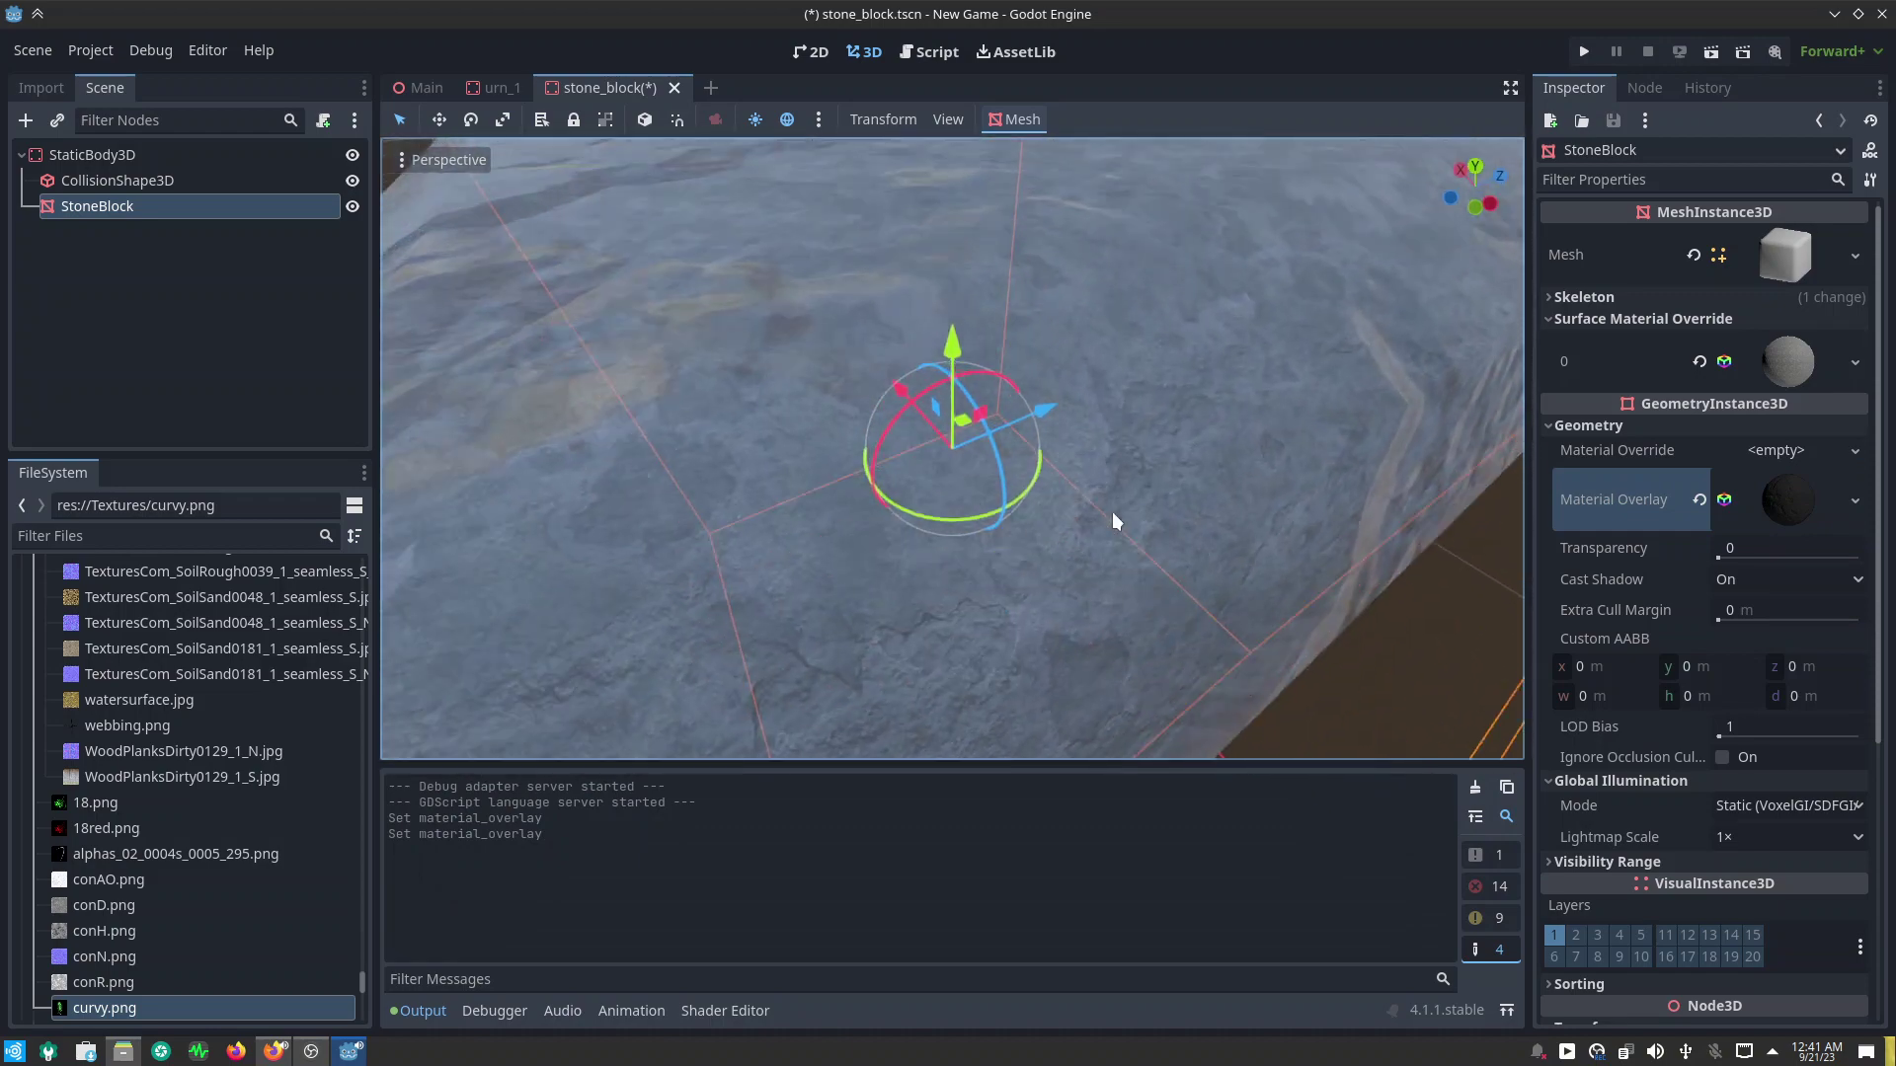
{"action": "scroll", "coordinate": [1176, 579], "scroll_direction": "down", "scroll_amount": 5}
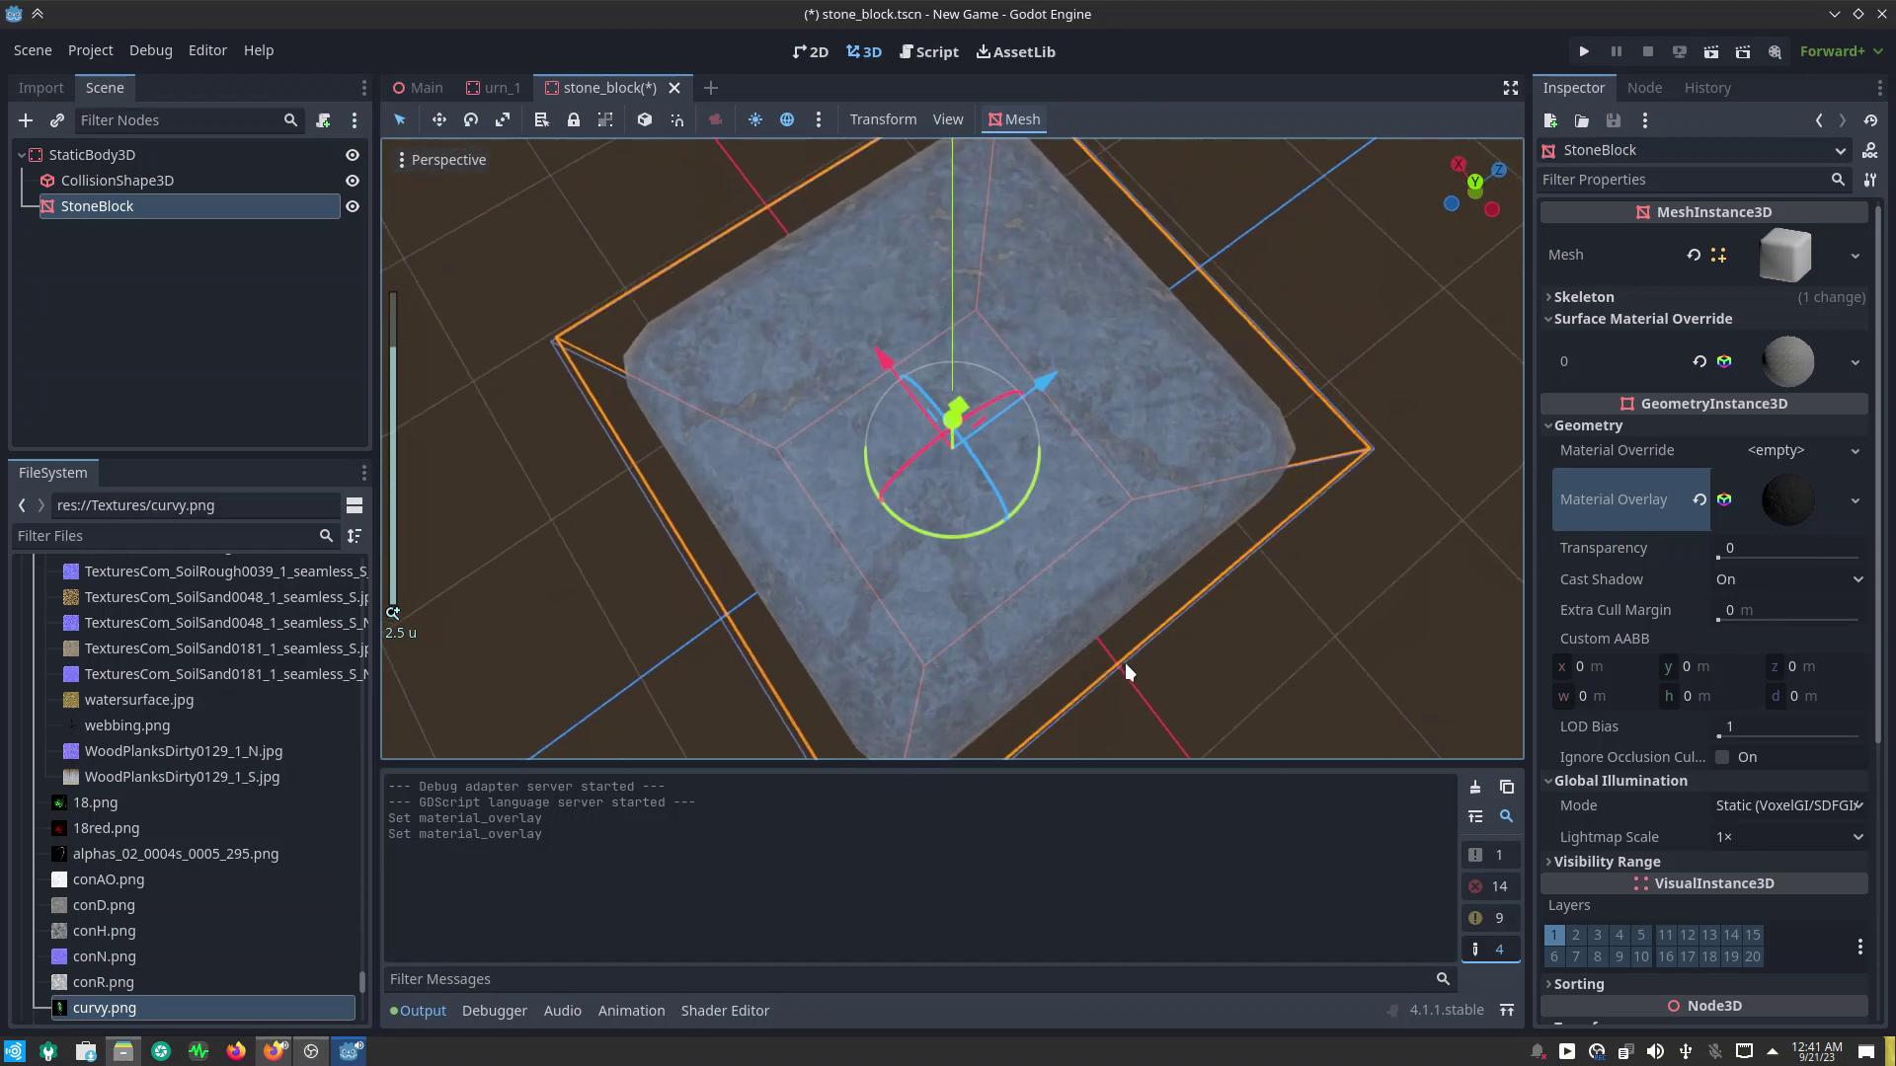
{"action": "mouse_move", "coordinate": [1123, 662]}
{"action": "middle_mouse_down"}
{"action": "mouse_move", "coordinate": [1139, 695]}
{"action": "mouse_move", "coordinate": [1157, 305]}
{"action": "mouse_move", "coordinate": [1238, 310]}
{"action": "mouse_move", "coordinate": [1200, 333]}
{"action": "middle_mouse_up"}
{"action": "scroll", "coordinate": [1165, 462], "scroll_direction": "up", "scroll_amount": 2}
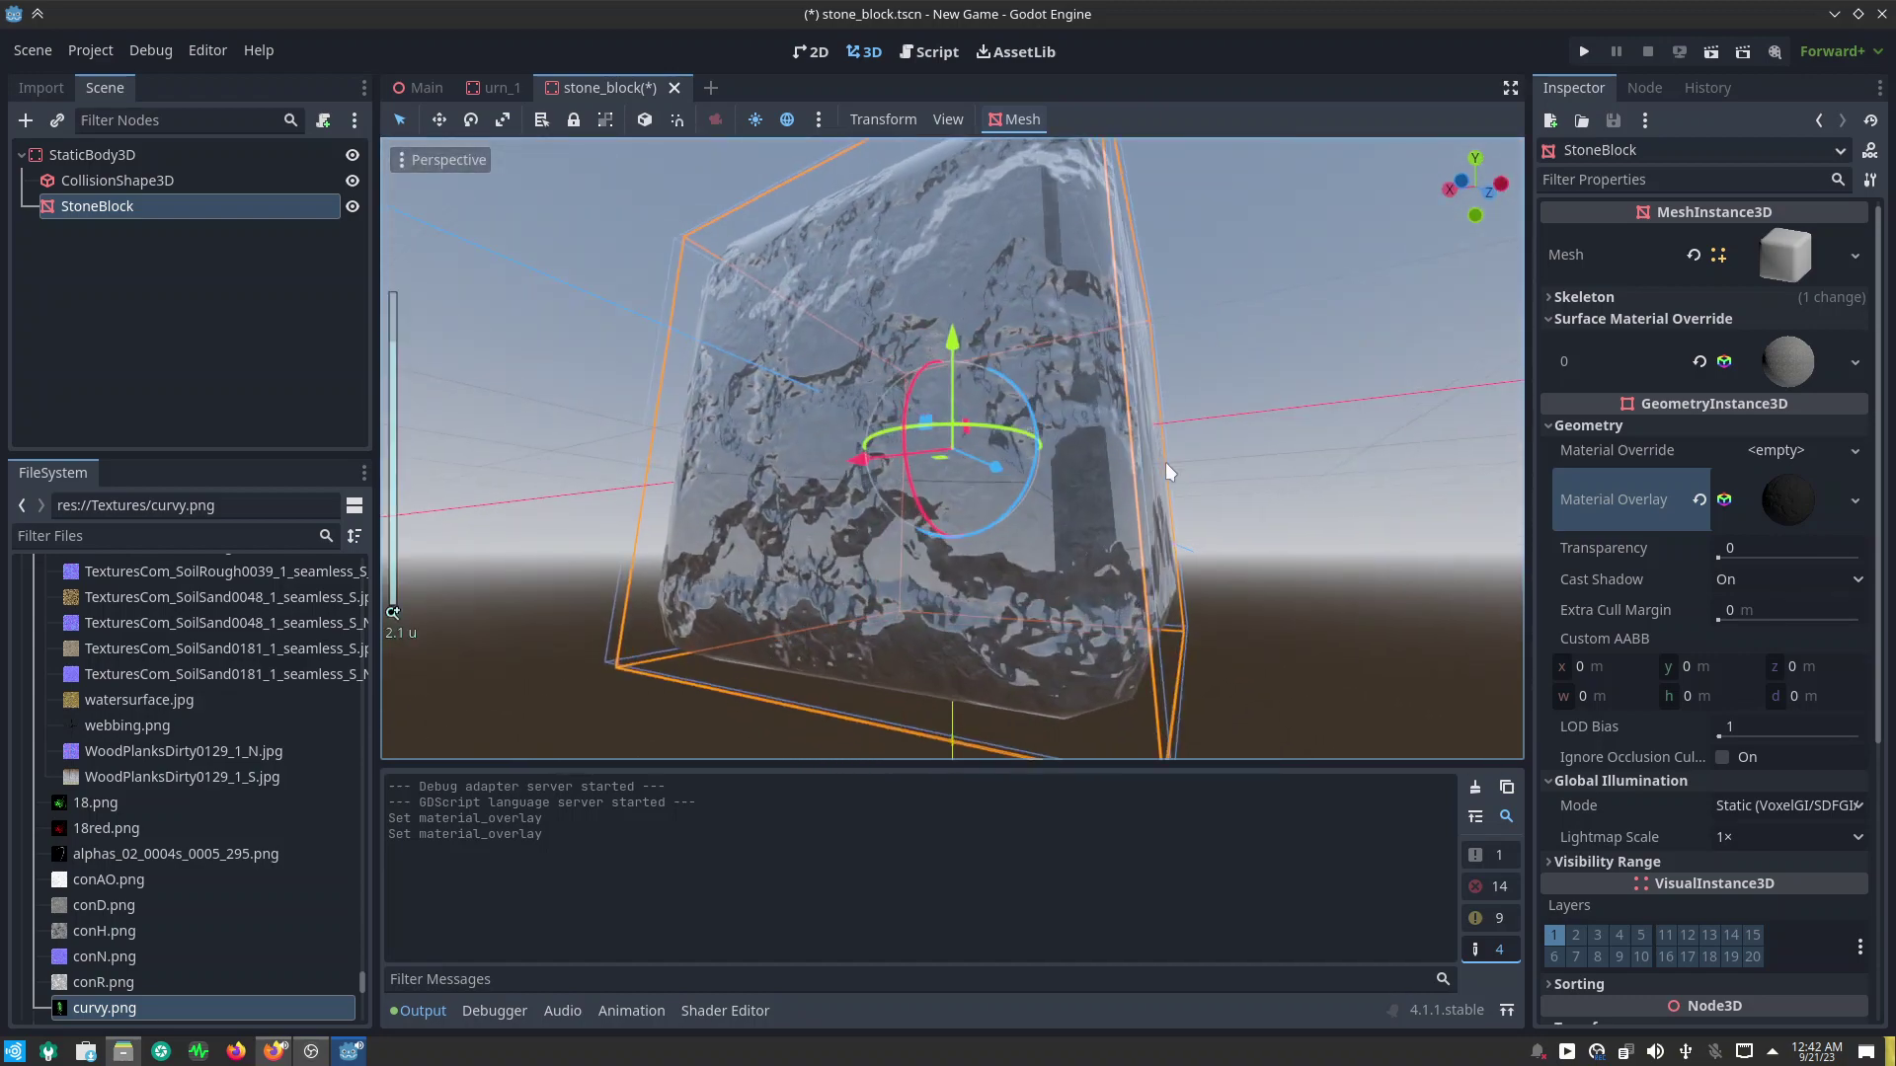
{"action": "scroll", "coordinate": [1165, 462], "scroll_direction": "up", "scroll_amount": 3}
{"action": "mouse_move", "coordinate": [1165, 462]}
{"action": "middle_mouse_down"}
{"action": "mouse_move", "coordinate": [1118, 486]}
{"action": "mouse_move", "coordinate": [1165, 452]}
{"action": "mouse_move", "coordinate": [1094, 425]}
{"action": "mouse_move", "coordinate": [1028, 561]}
{"action": "mouse_move", "coordinate": [1010, 553]}
{"action": "mouse_move", "coordinate": [1062, 548]}
{"action": "middle_mouse_up"}
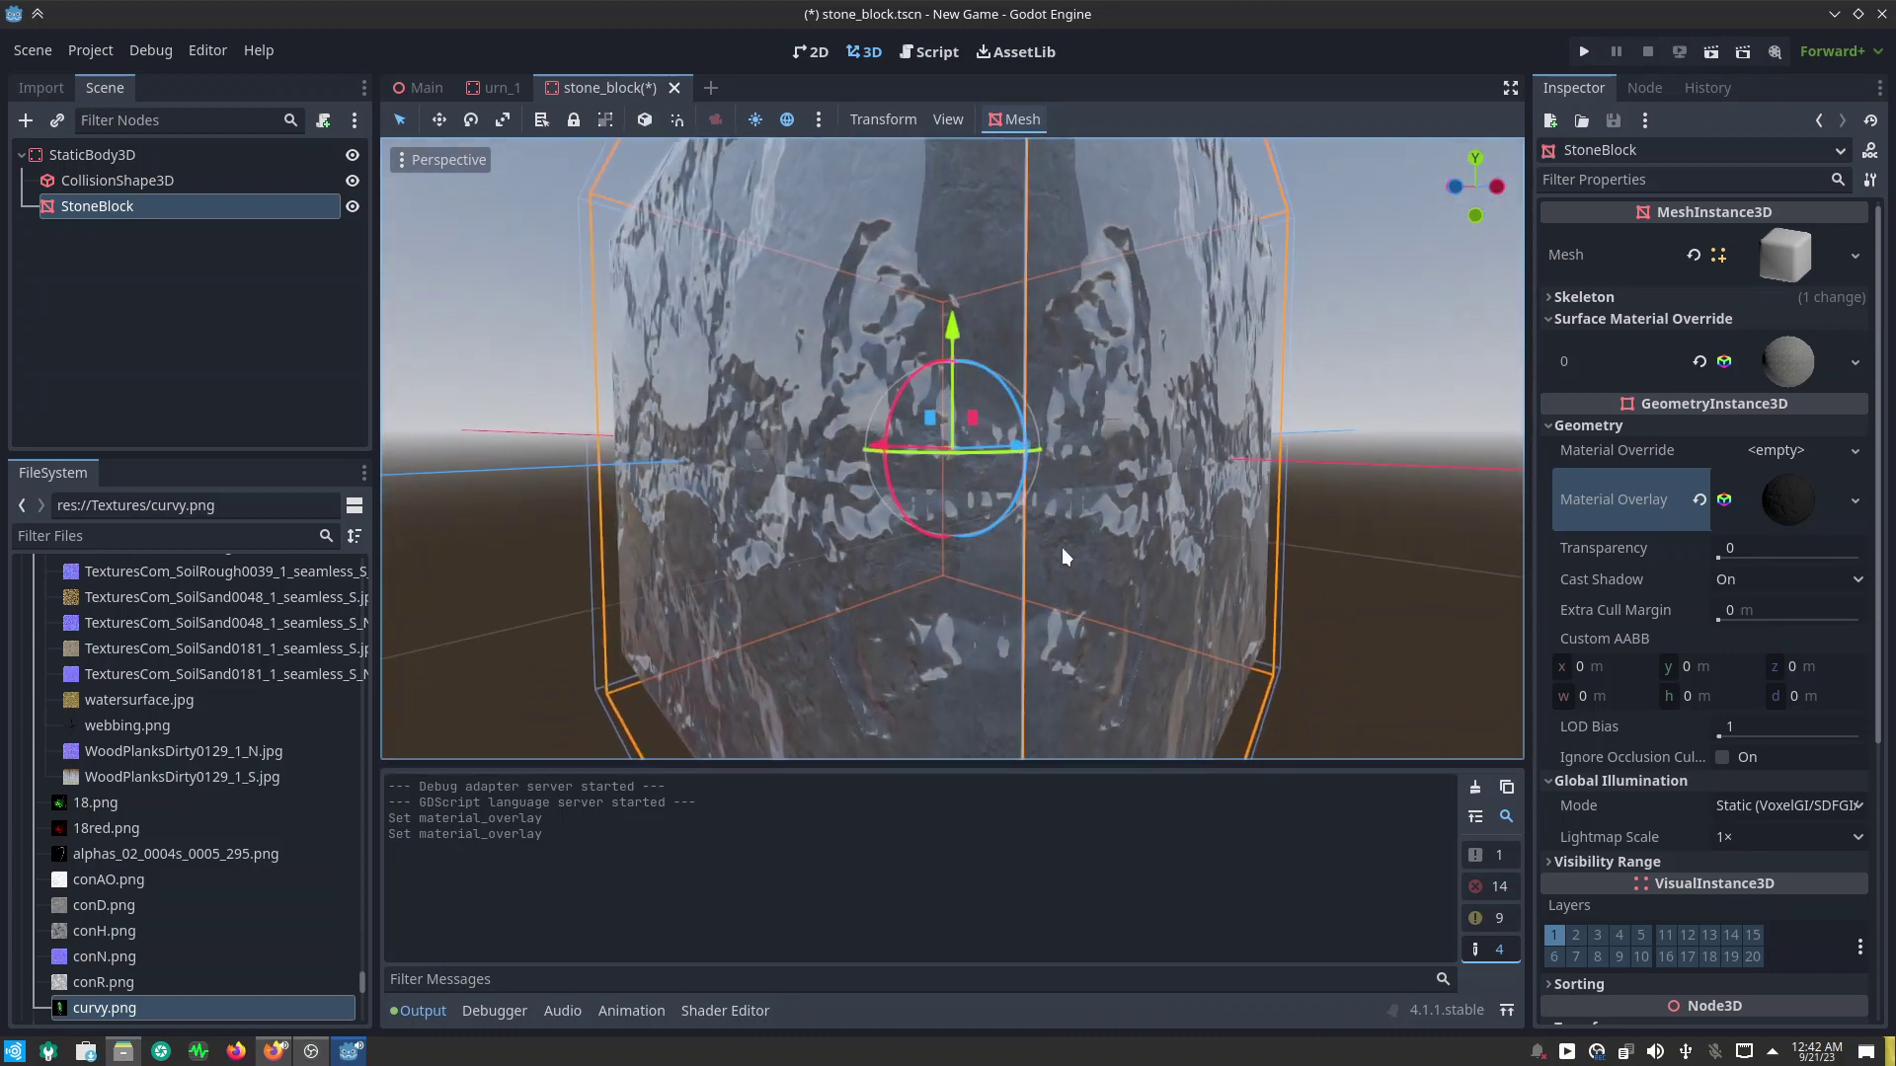
Step: Save stone_block.tscn and close its tab, leaving urn_1.tscn showing
{"action": "scroll", "coordinate": [1065, 560], "scroll_direction": "down", "scroll_amount": 3}
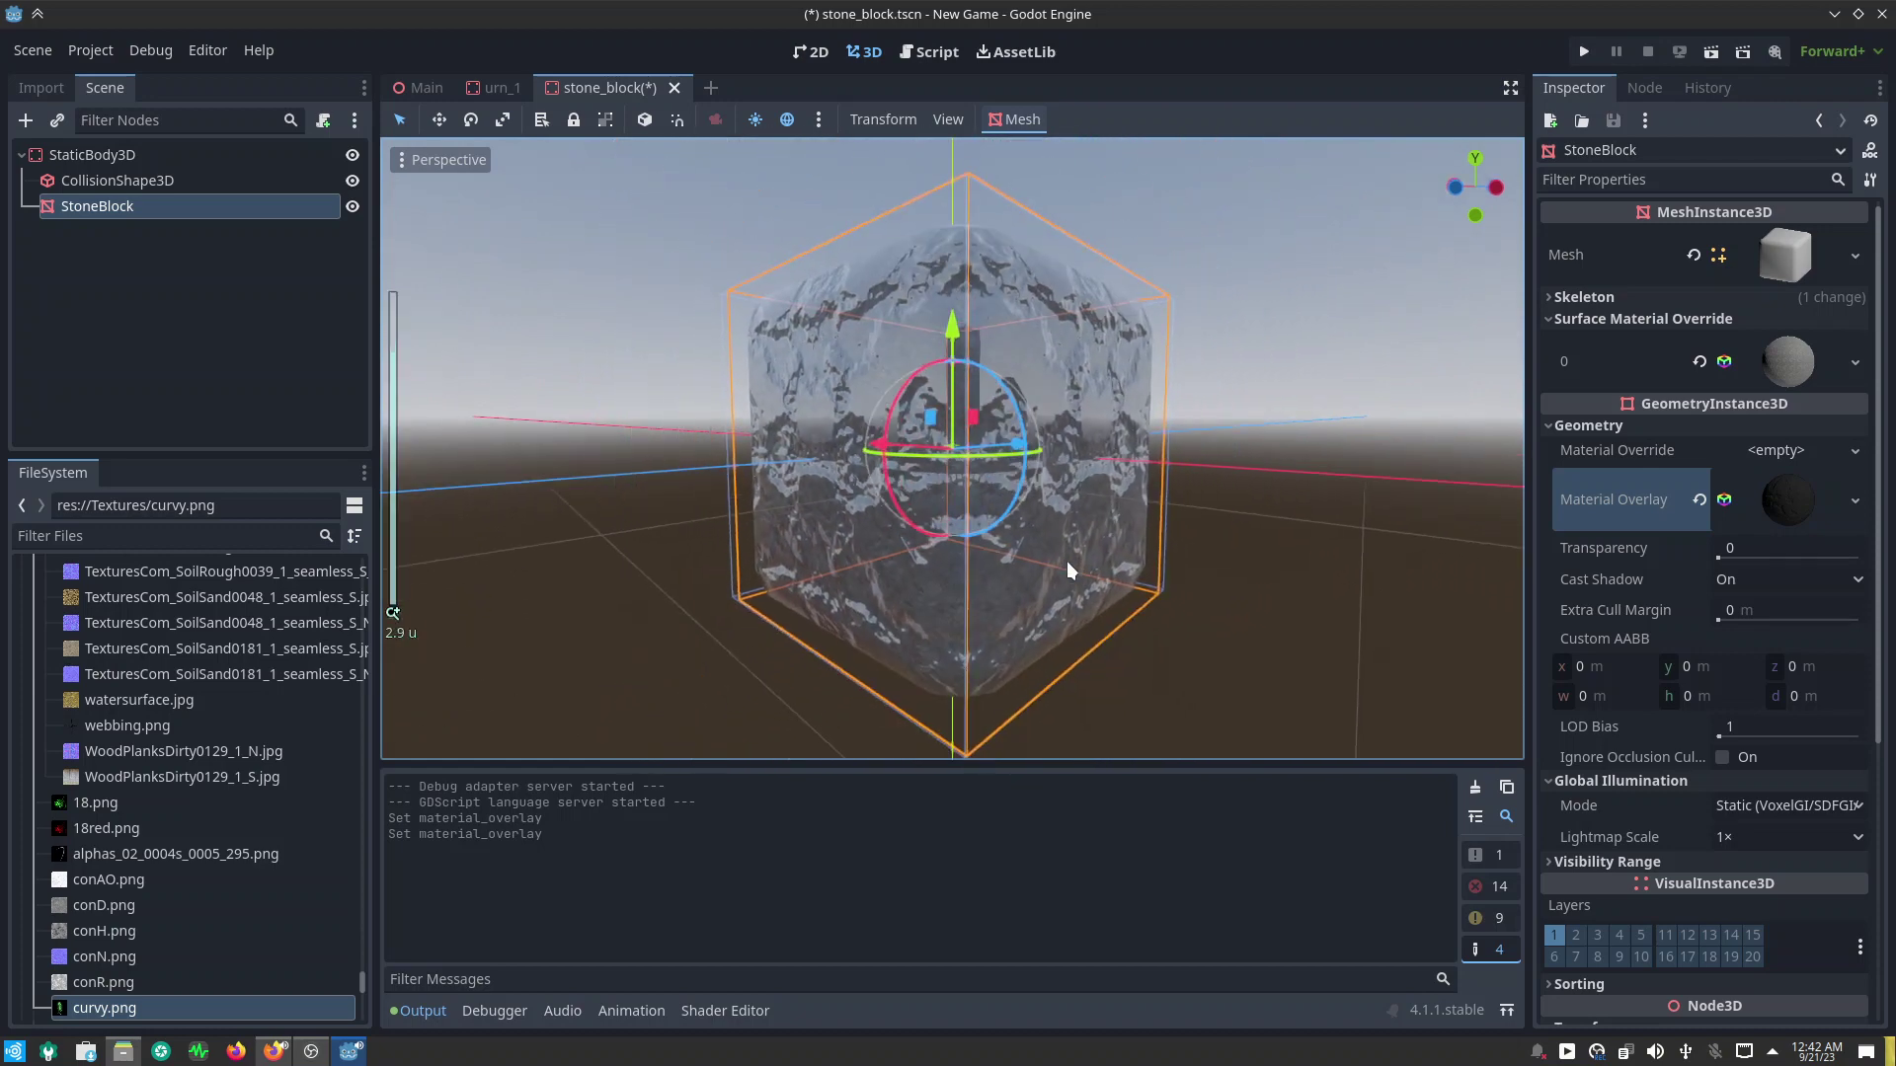
{"action": "scroll", "coordinate": [1066, 570], "scroll_direction": "down", "scroll_amount": 2}
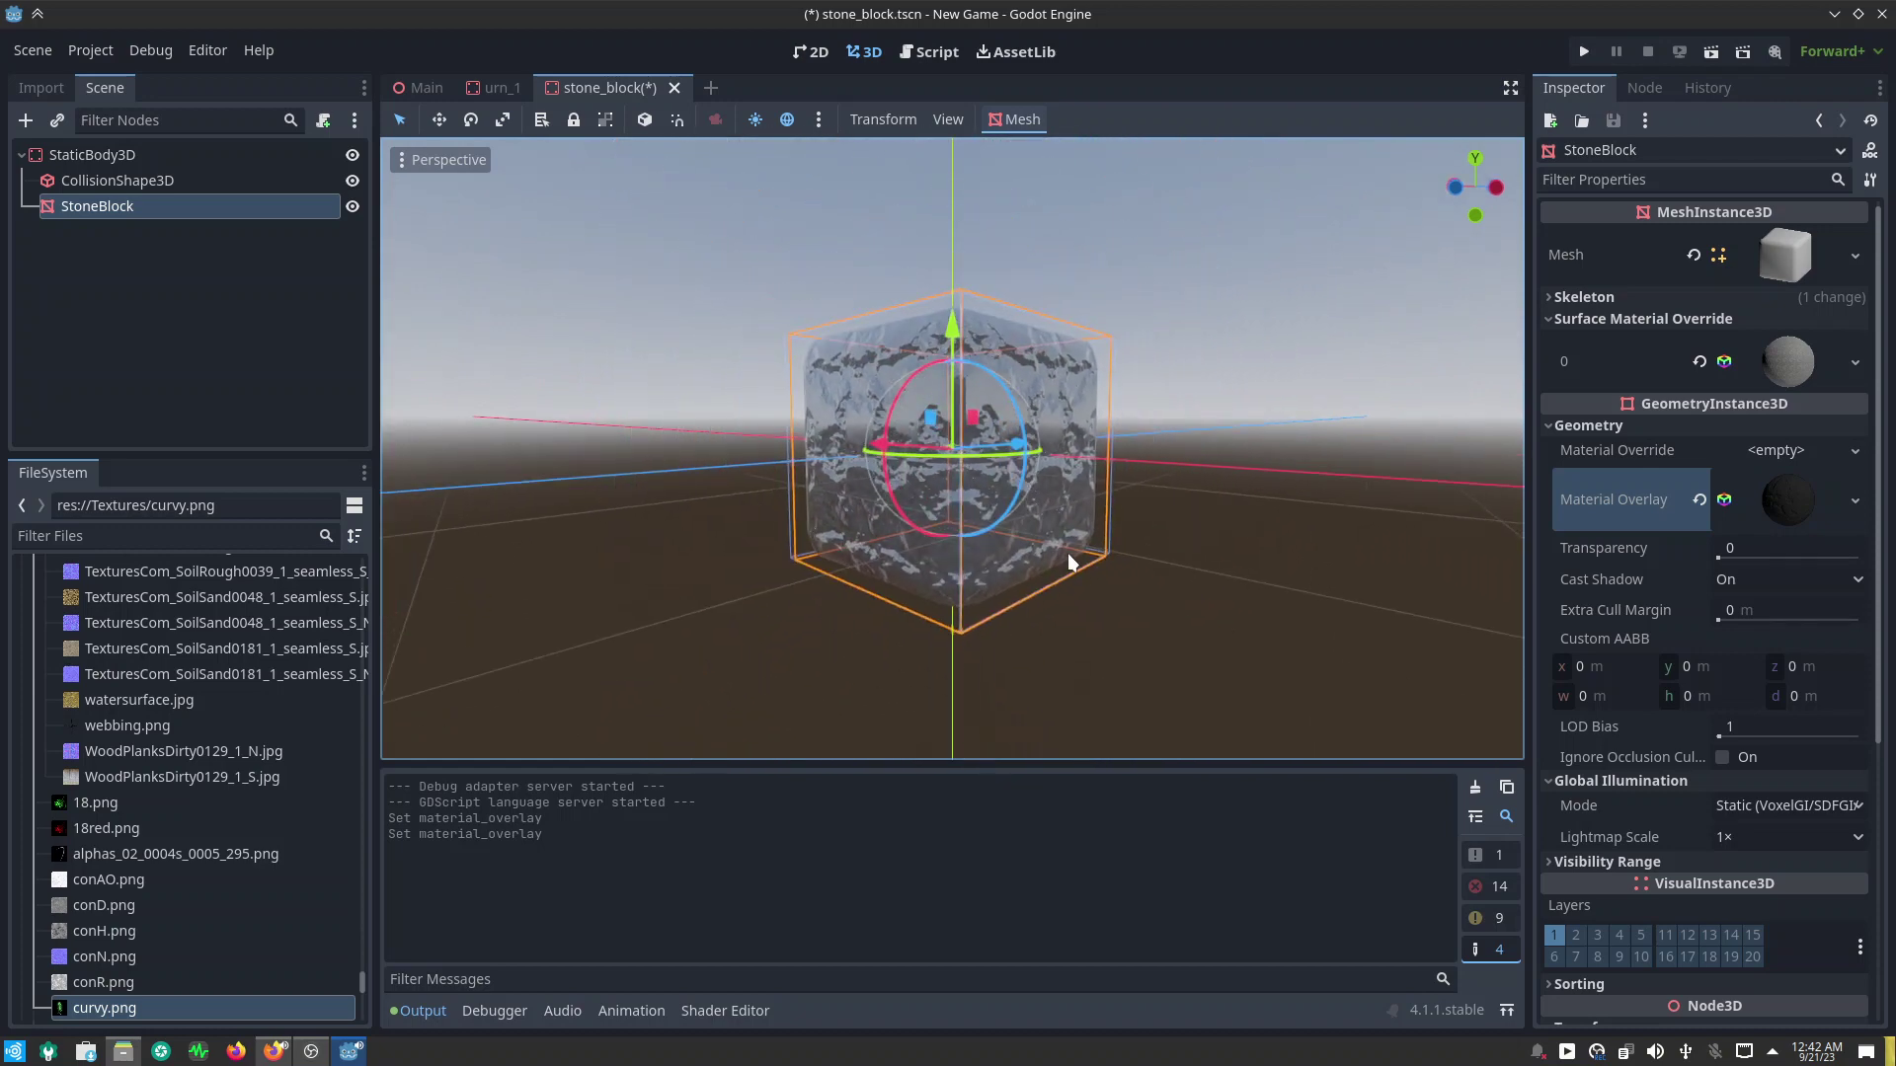
{"action": "key", "text": "ctrl+s"}
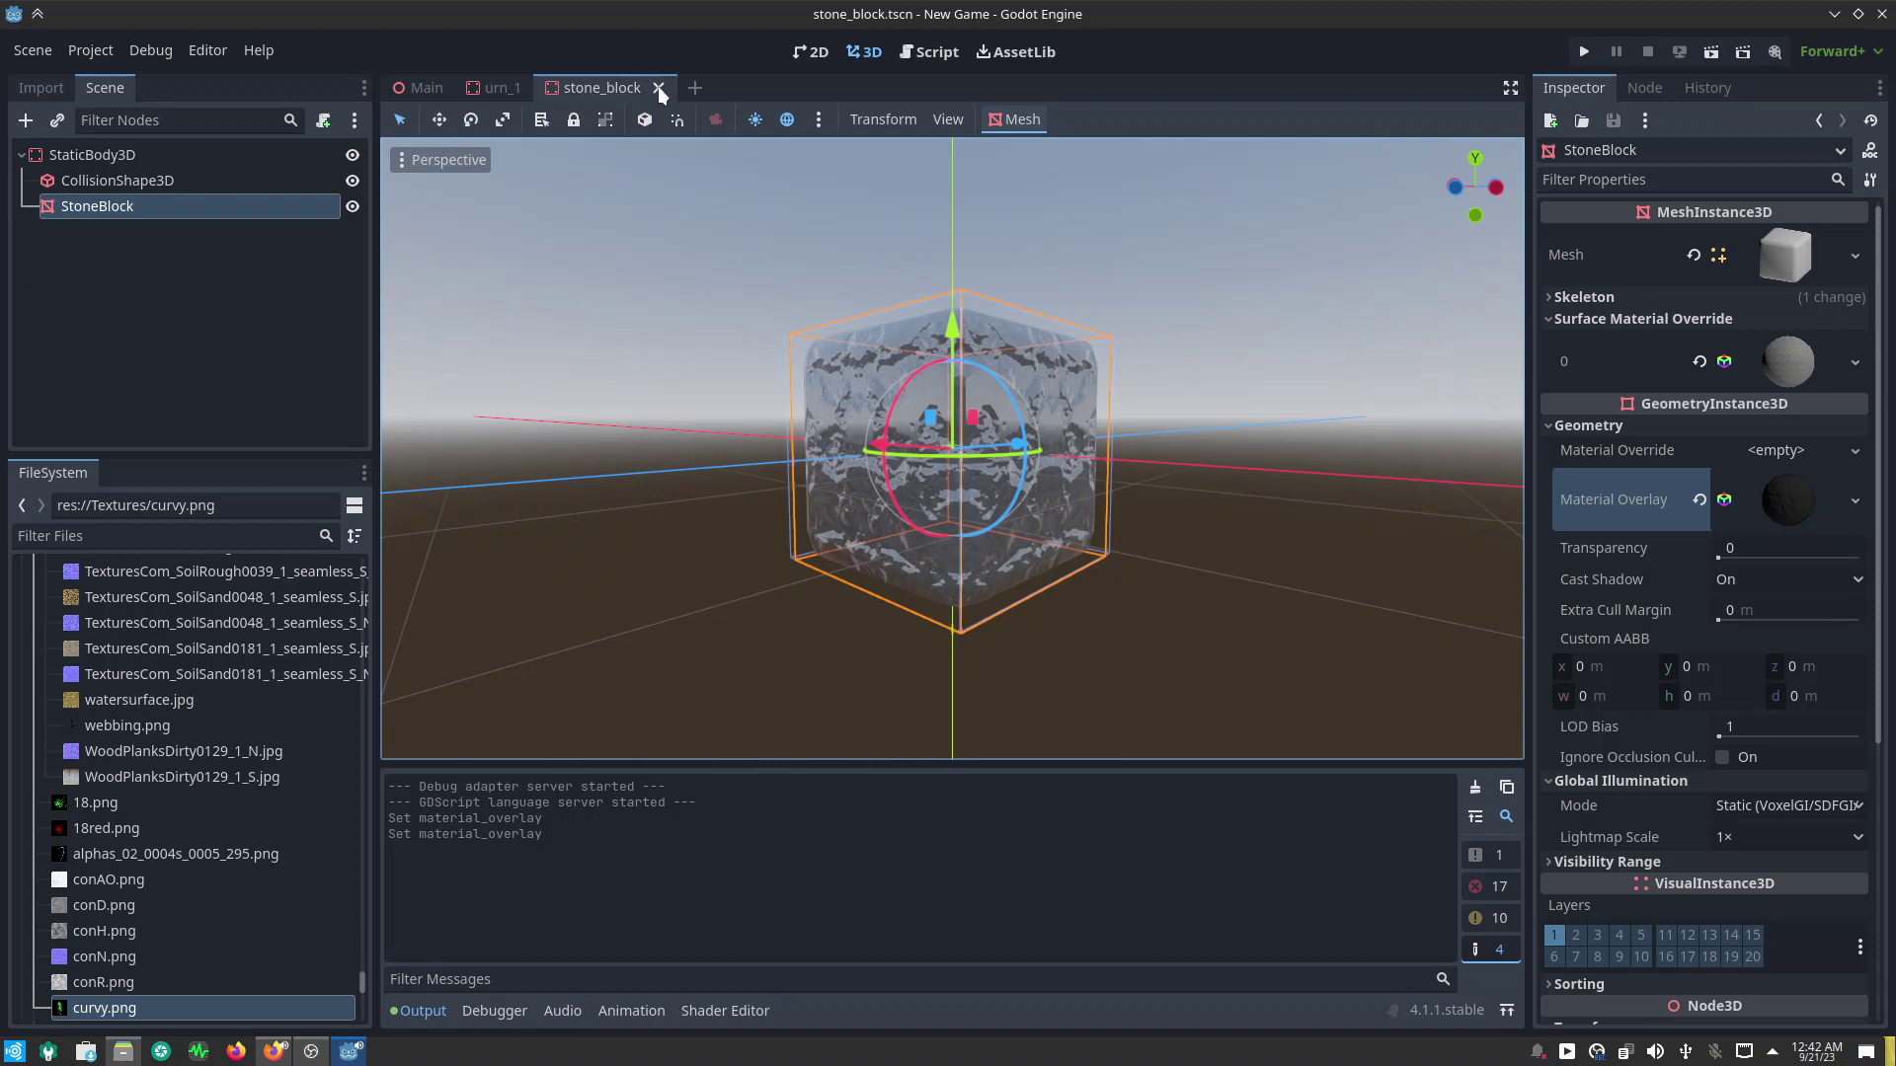
{"action": "left_click", "coordinate": [658, 87]}
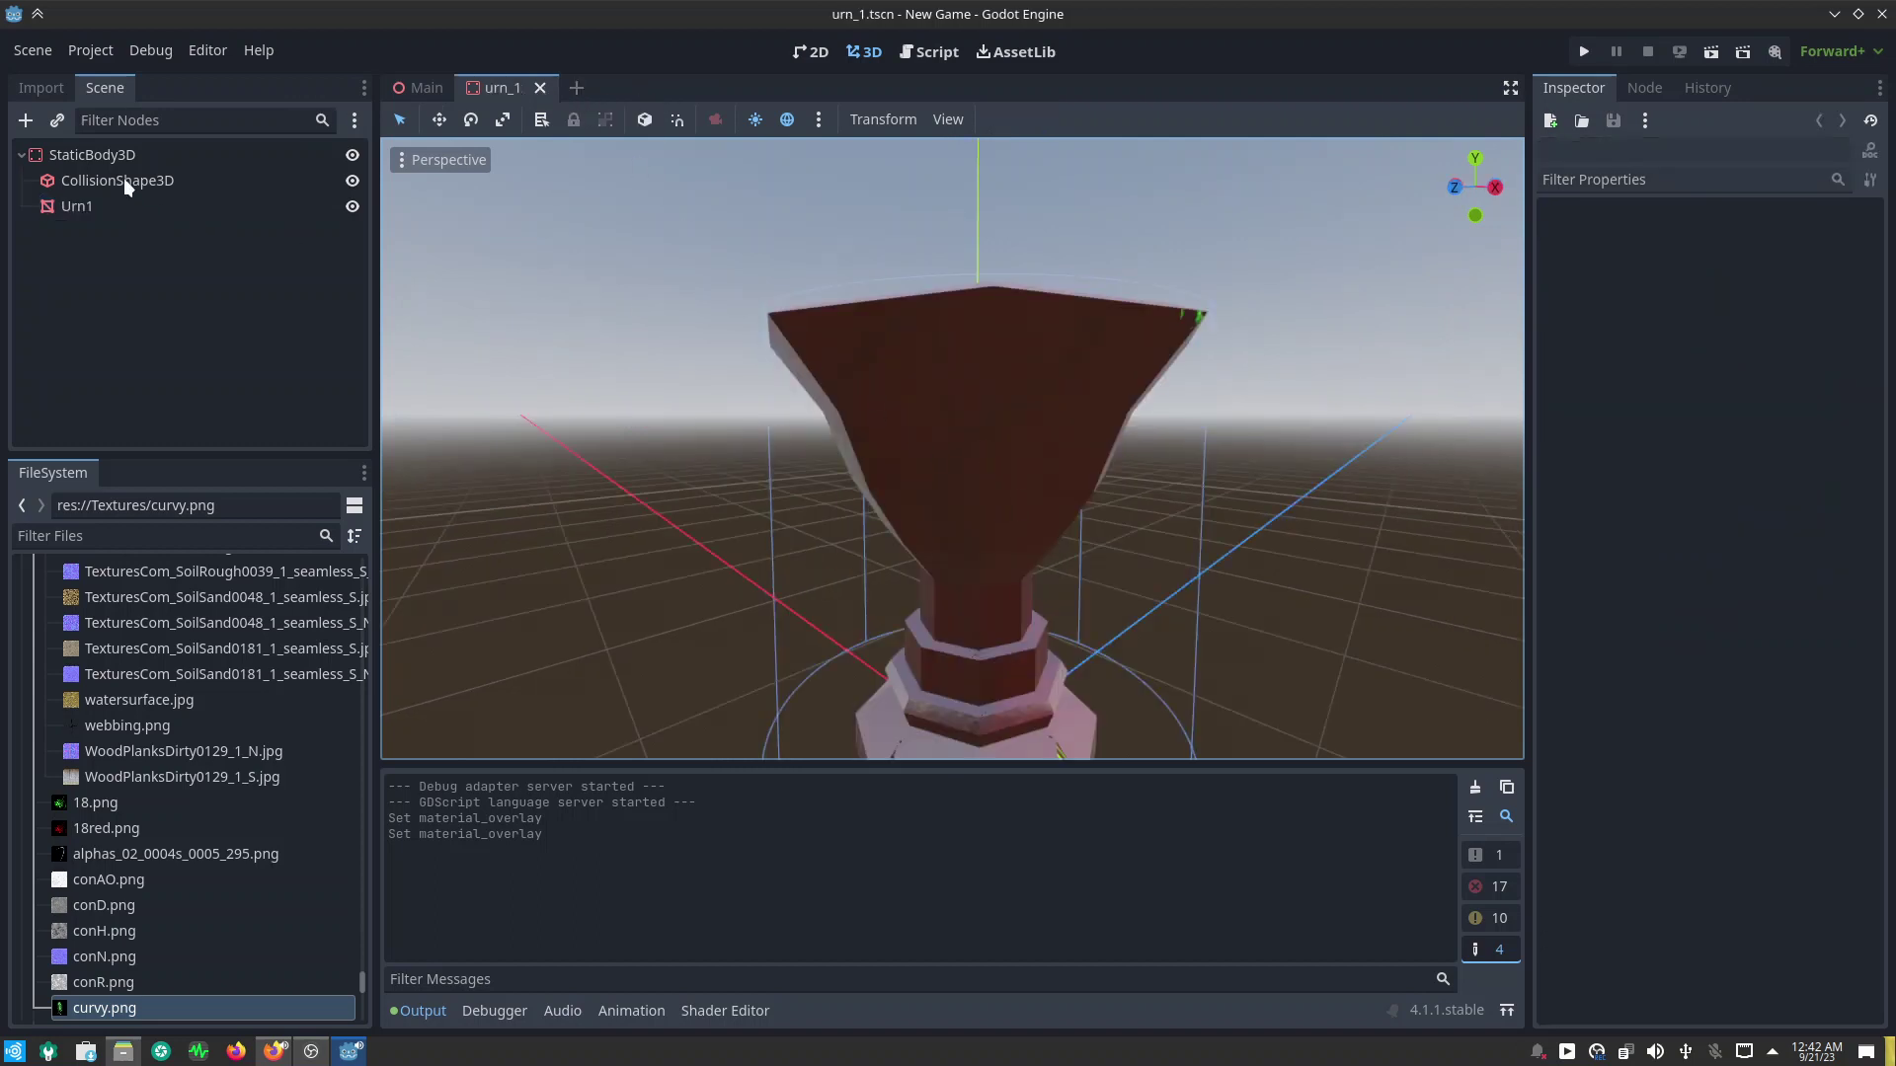
Step: Load frost_Glass.material from res://Materials into Urn1's surface material override slot 0
{"action": "left_click", "coordinate": [104, 206]}
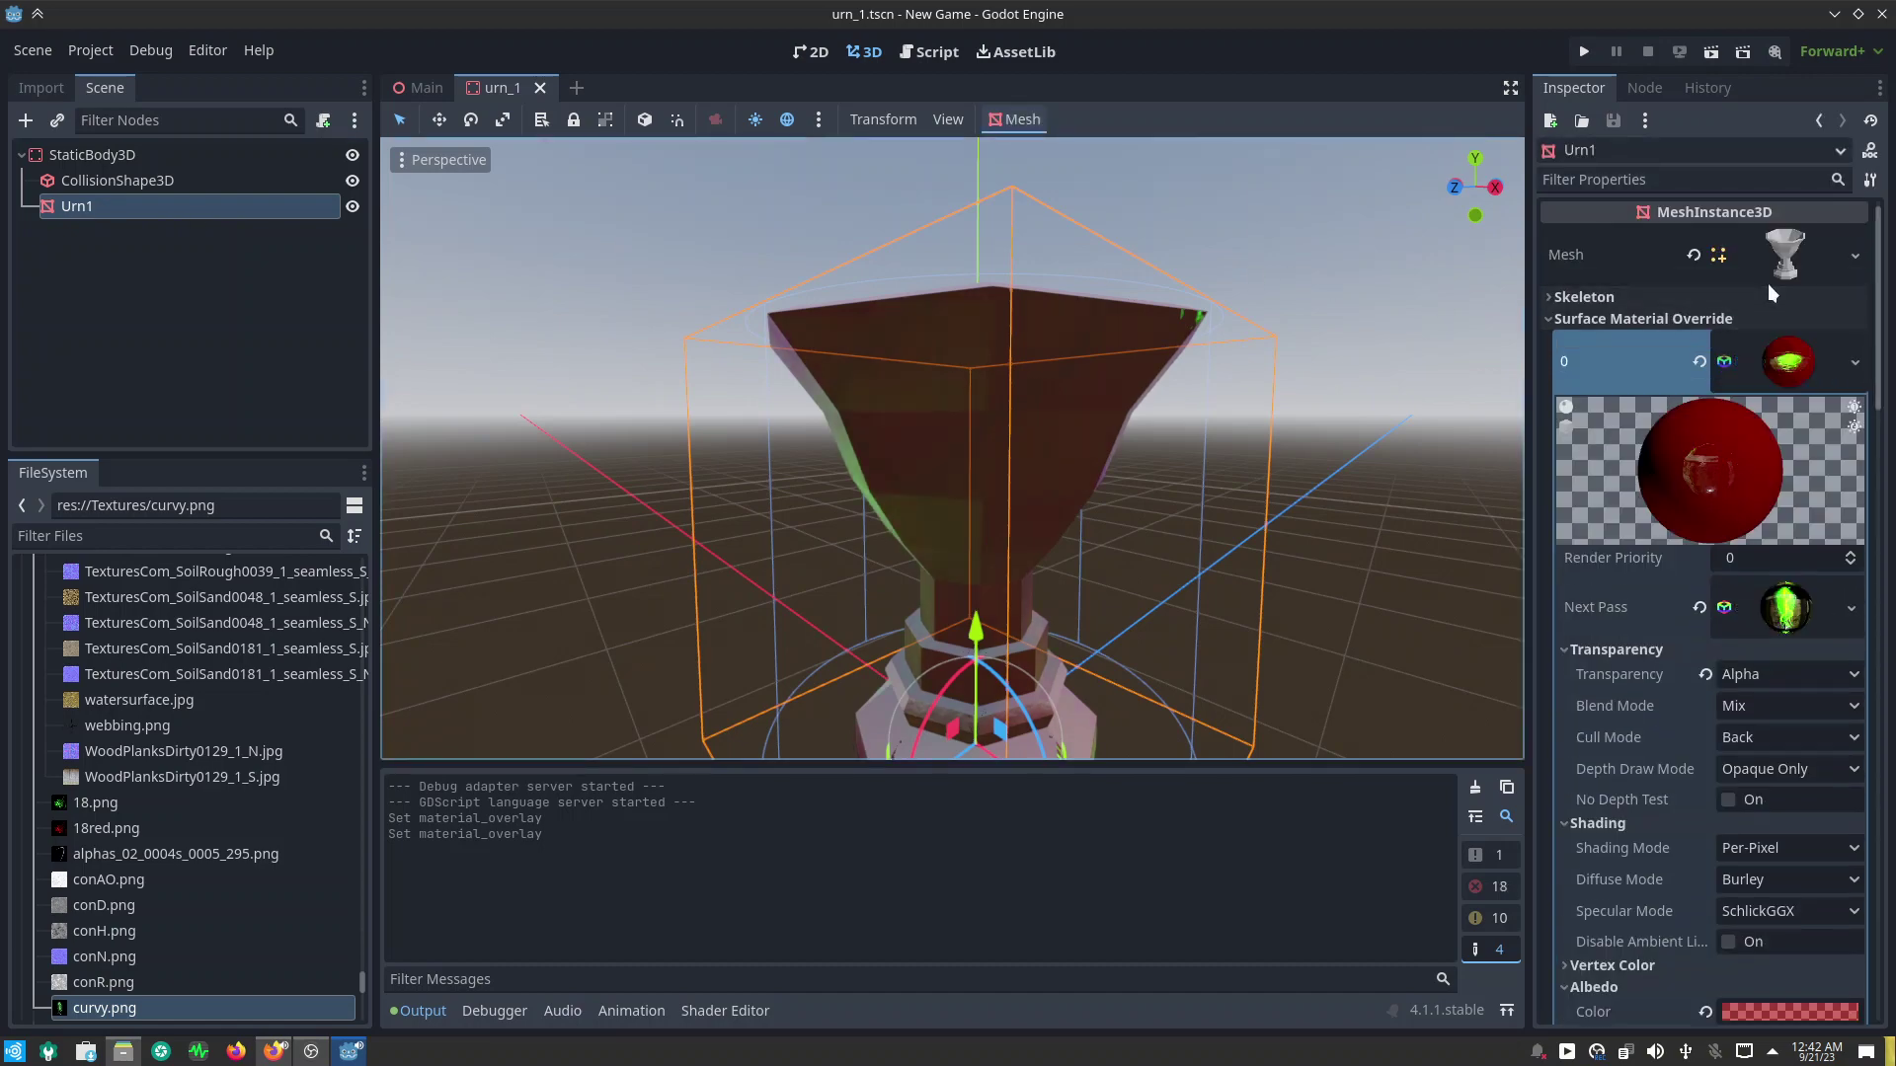
{"action": "left_click", "coordinate": [1855, 362]}
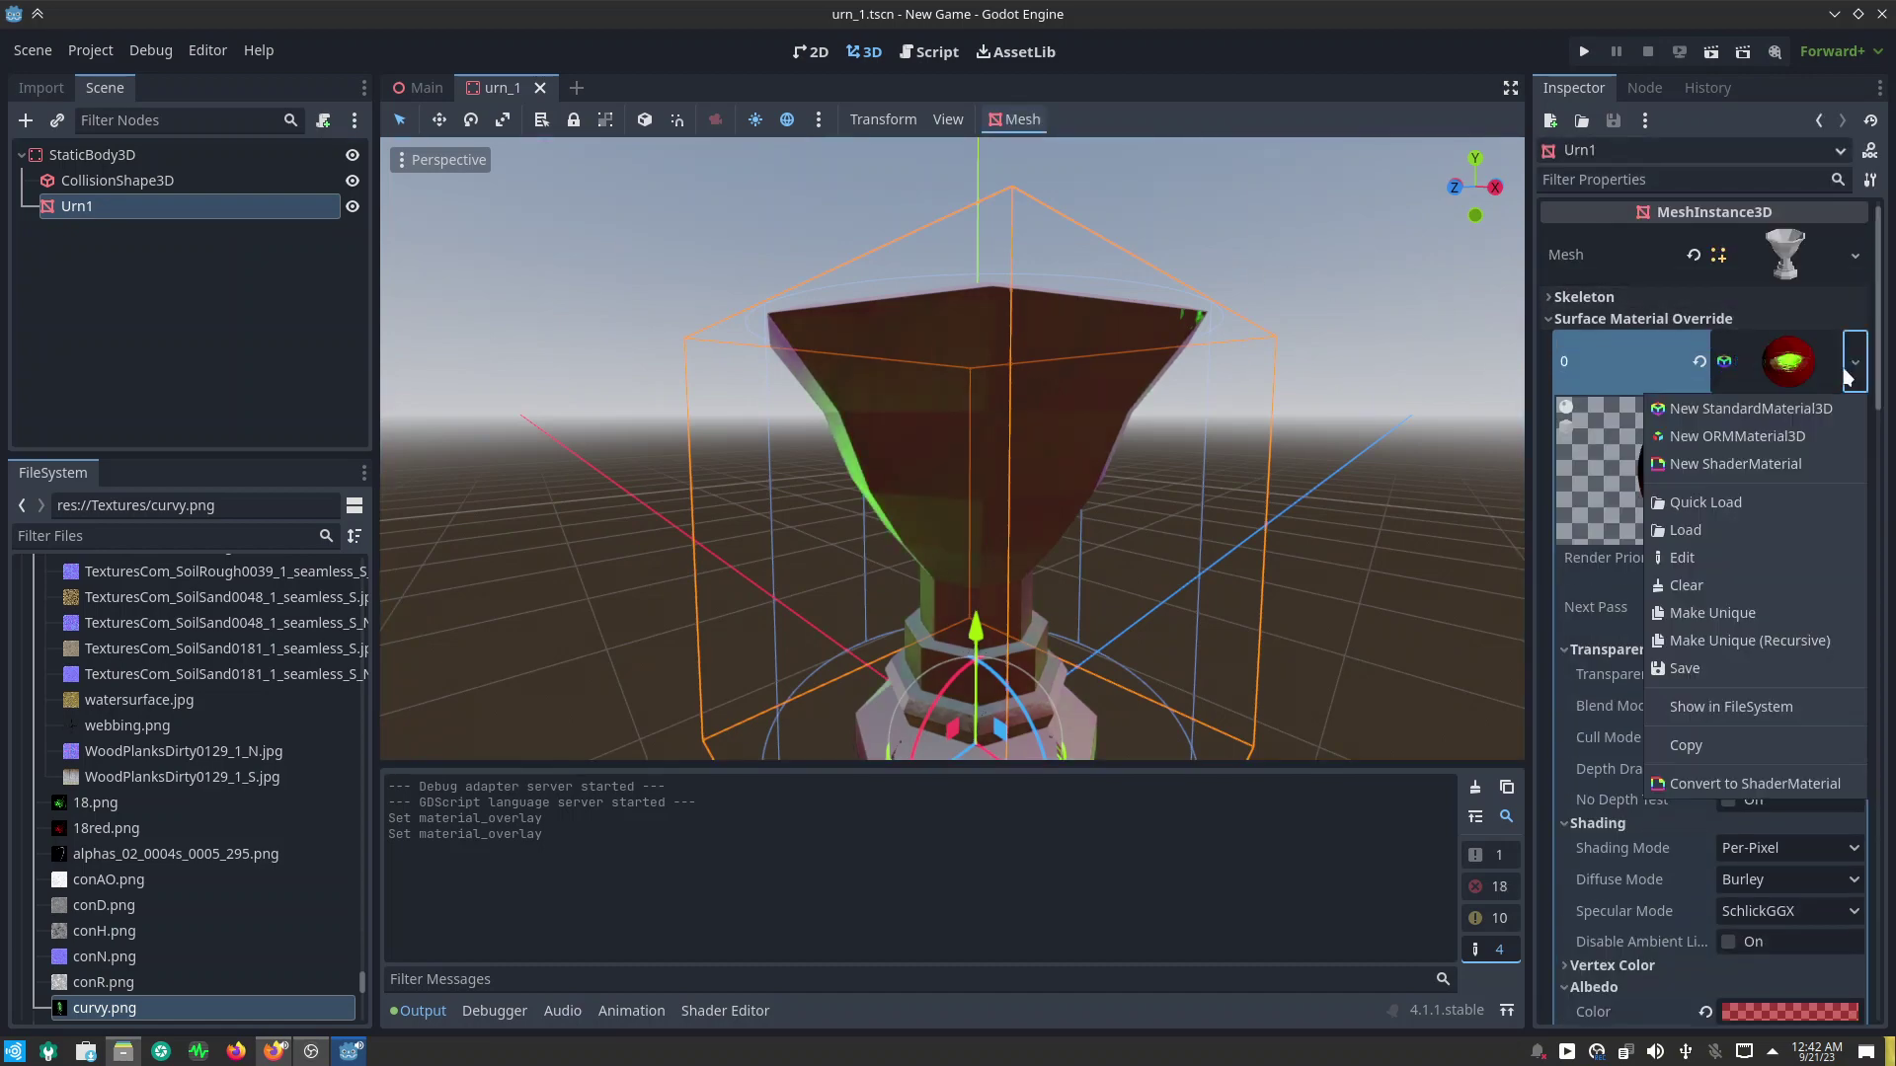
{"action": "left_click", "coordinate": [1697, 532]}
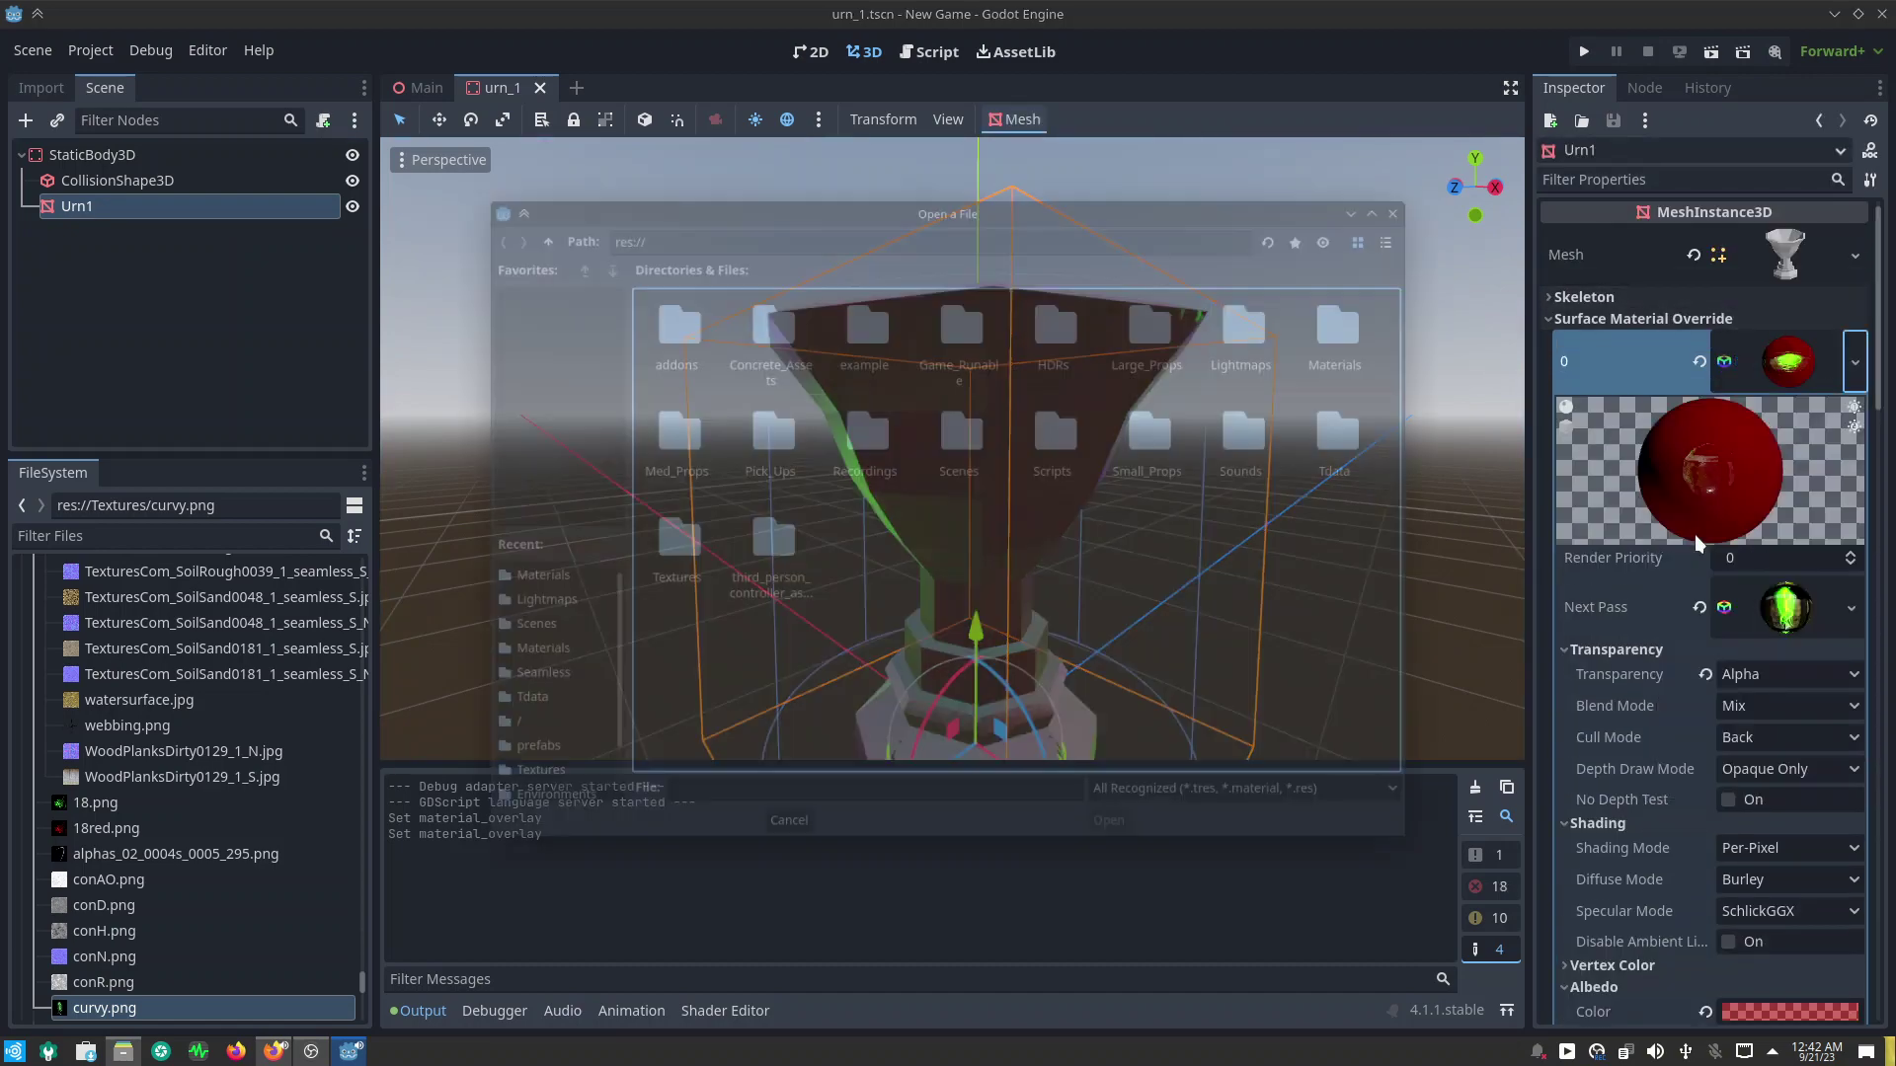
{"action": "double_click", "coordinate": [1387, 308]}
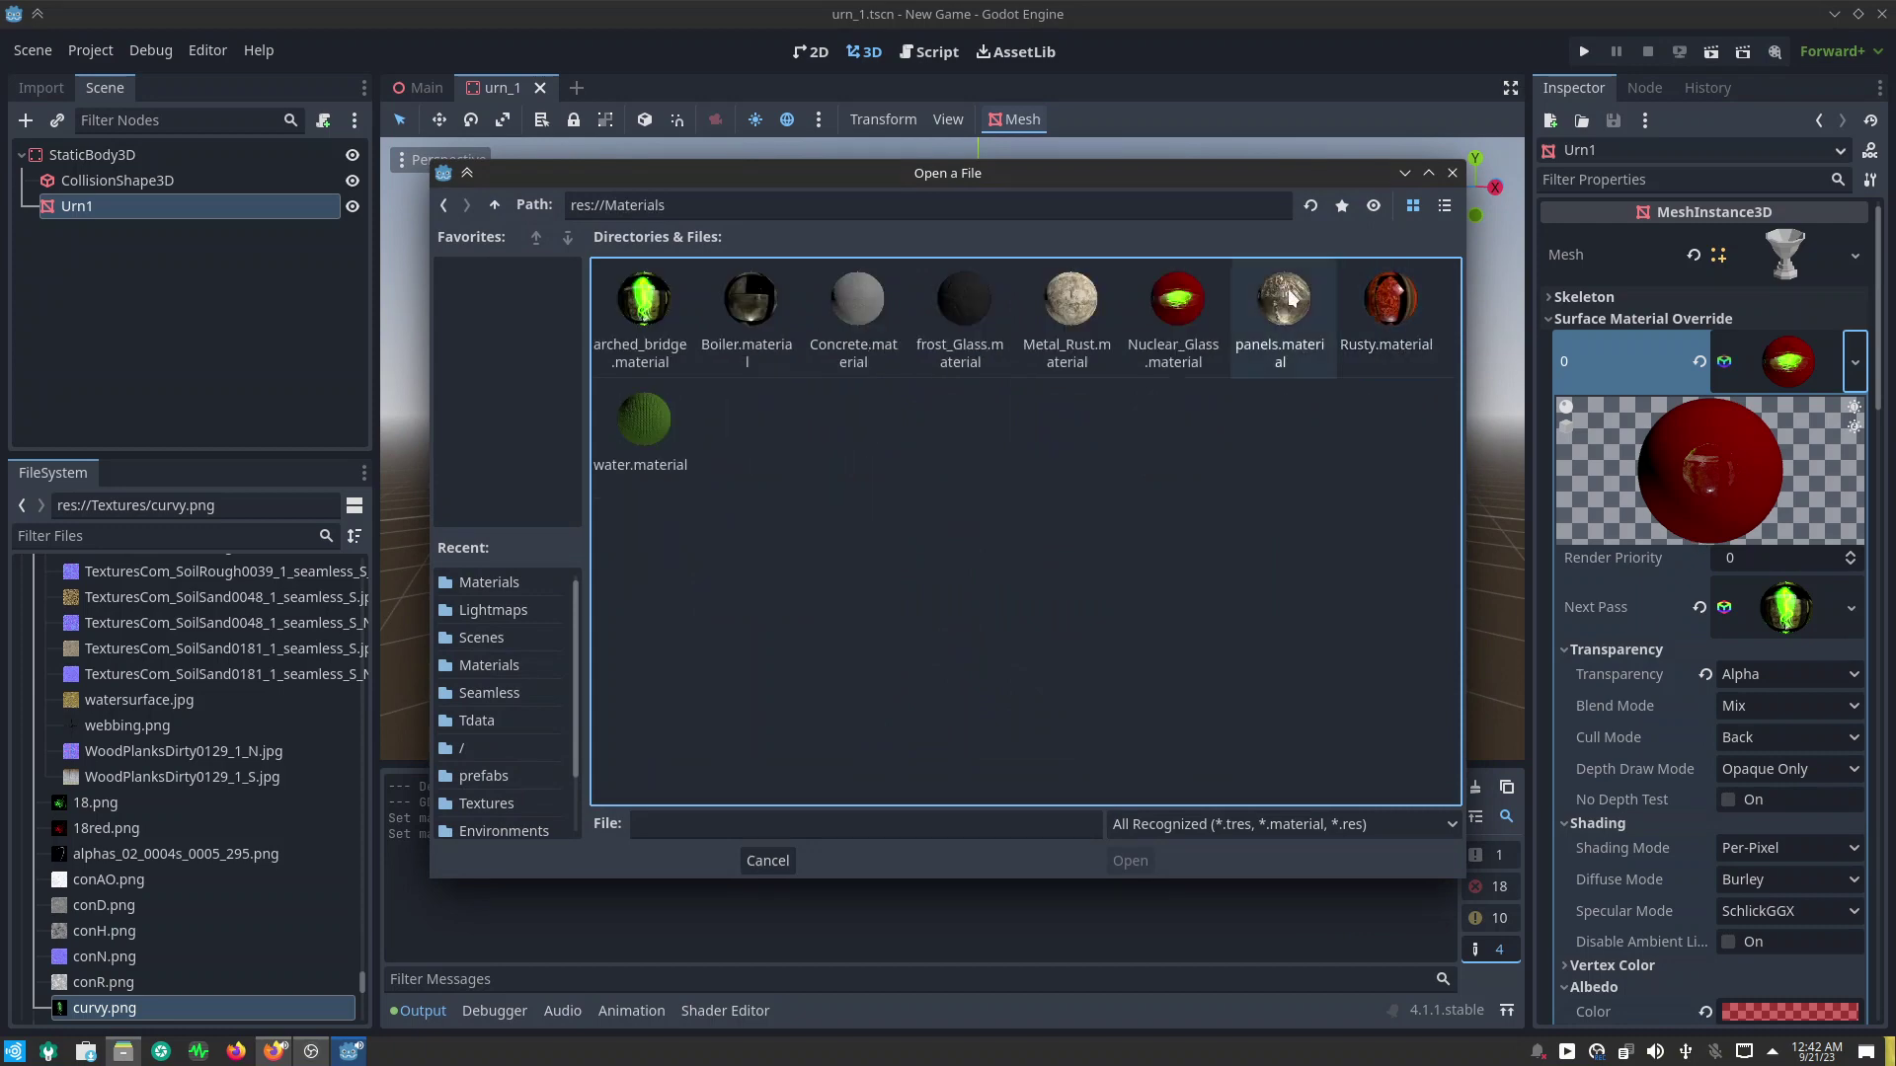
{"action": "double_click", "coordinate": [950, 304]}
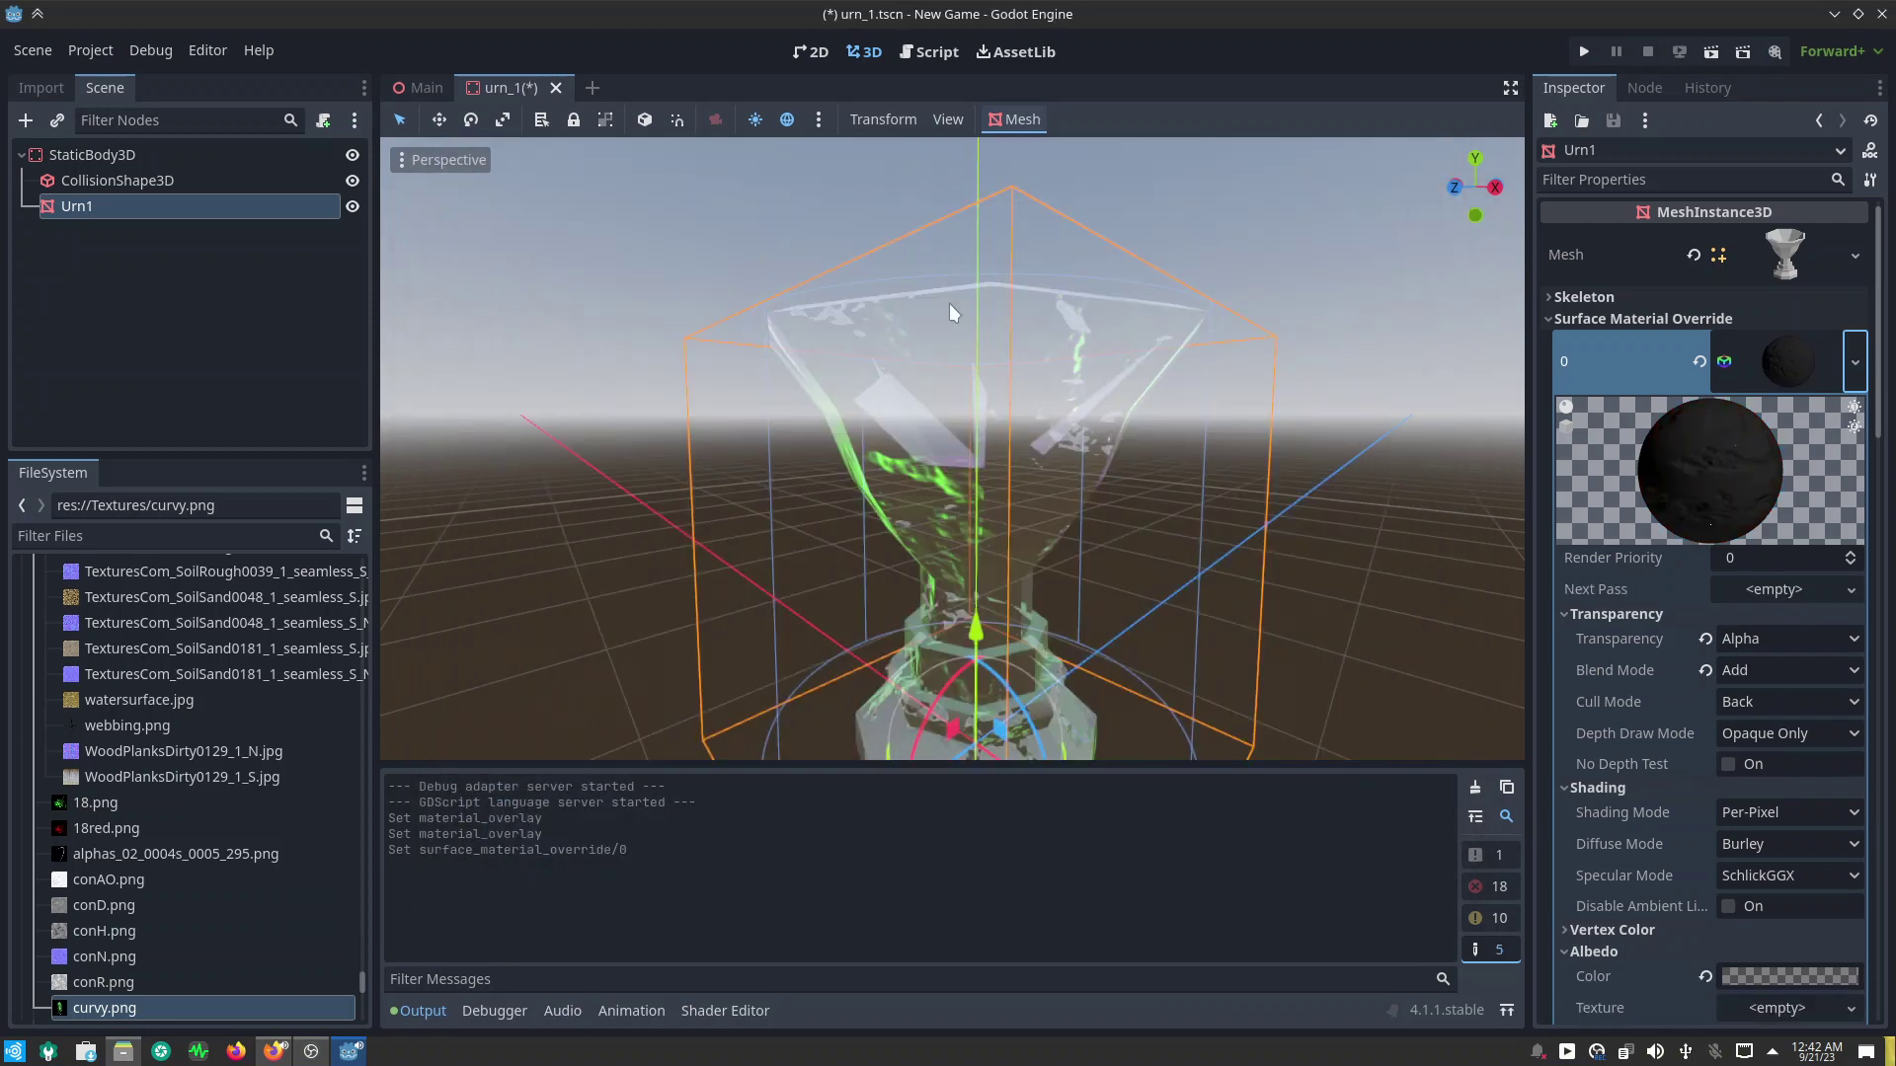
{"action": "mouse_move", "coordinate": [950, 363]}
{"action": "middle_mouse_down"}
{"action": "mouse_move", "coordinate": [1183, 379]}
{"action": "mouse_move", "coordinate": [1323, 351]}
{"action": "mouse_move", "coordinate": [1278, 305]}
{"action": "mouse_move", "coordinate": [1147, 589]}
{"action": "mouse_move", "coordinate": [1146, 687]}
{"action": "mouse_move", "coordinate": [1098, 454]}
{"action": "middle_mouse_up"}
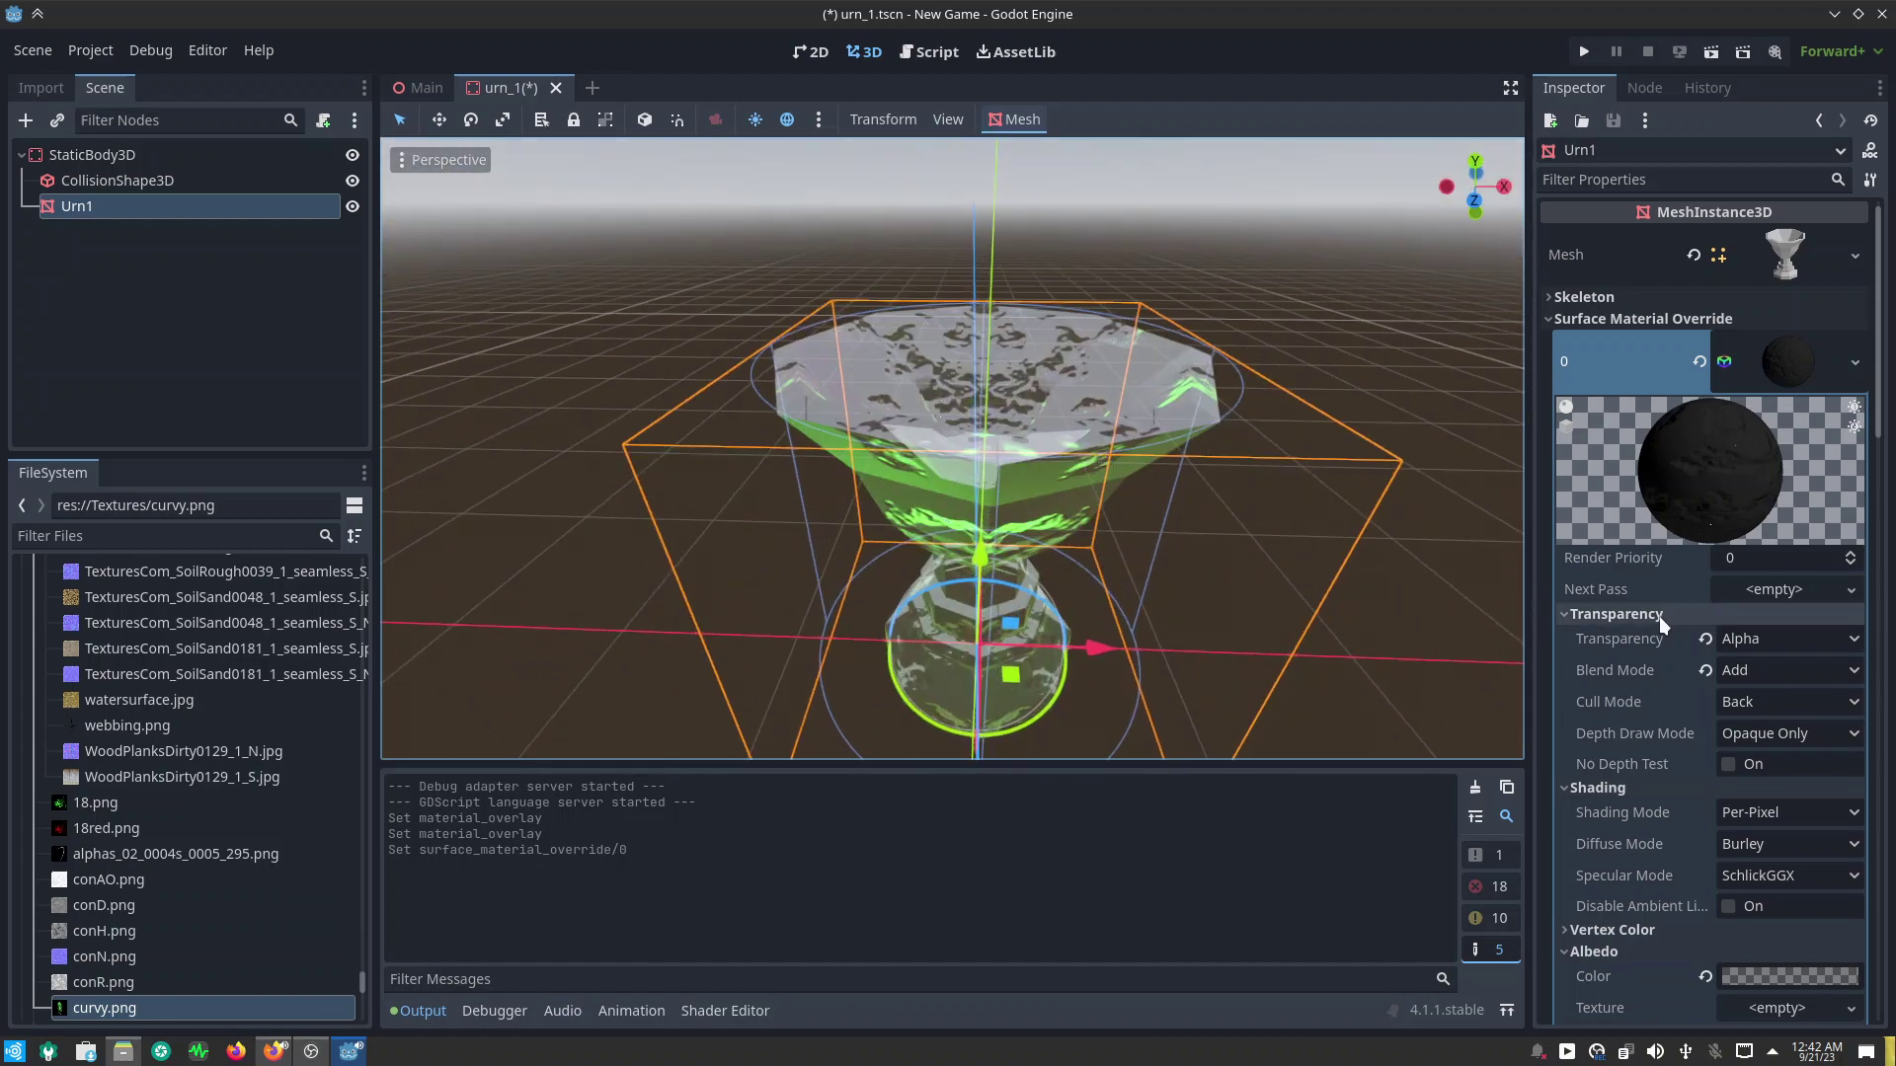
{"action": "mouse_move", "coordinate": [1643, 585]}
{"action": "scroll", "coordinate": [1643, 583], "scroll_direction": "down", "scroll_amount": 5}
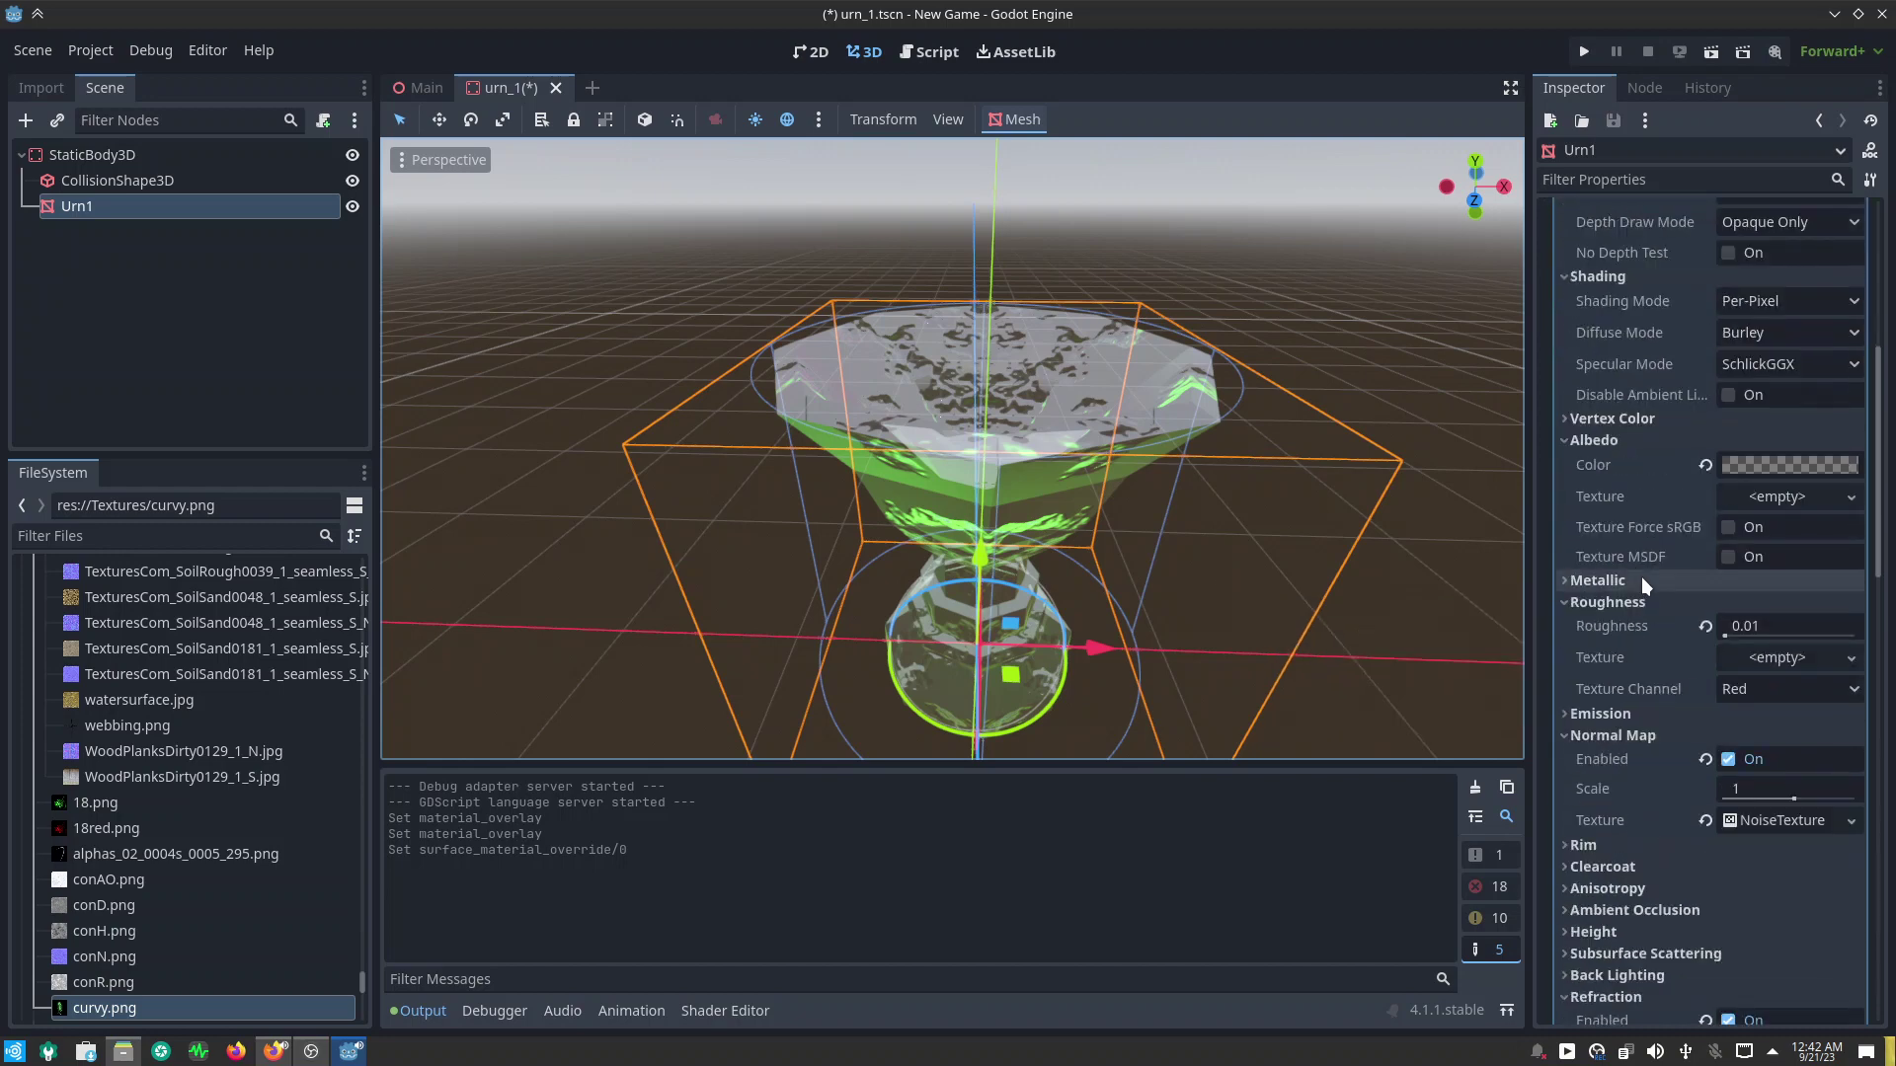
{"action": "scroll", "coordinate": [1641, 576], "scroll_direction": "down", "scroll_amount": 5}
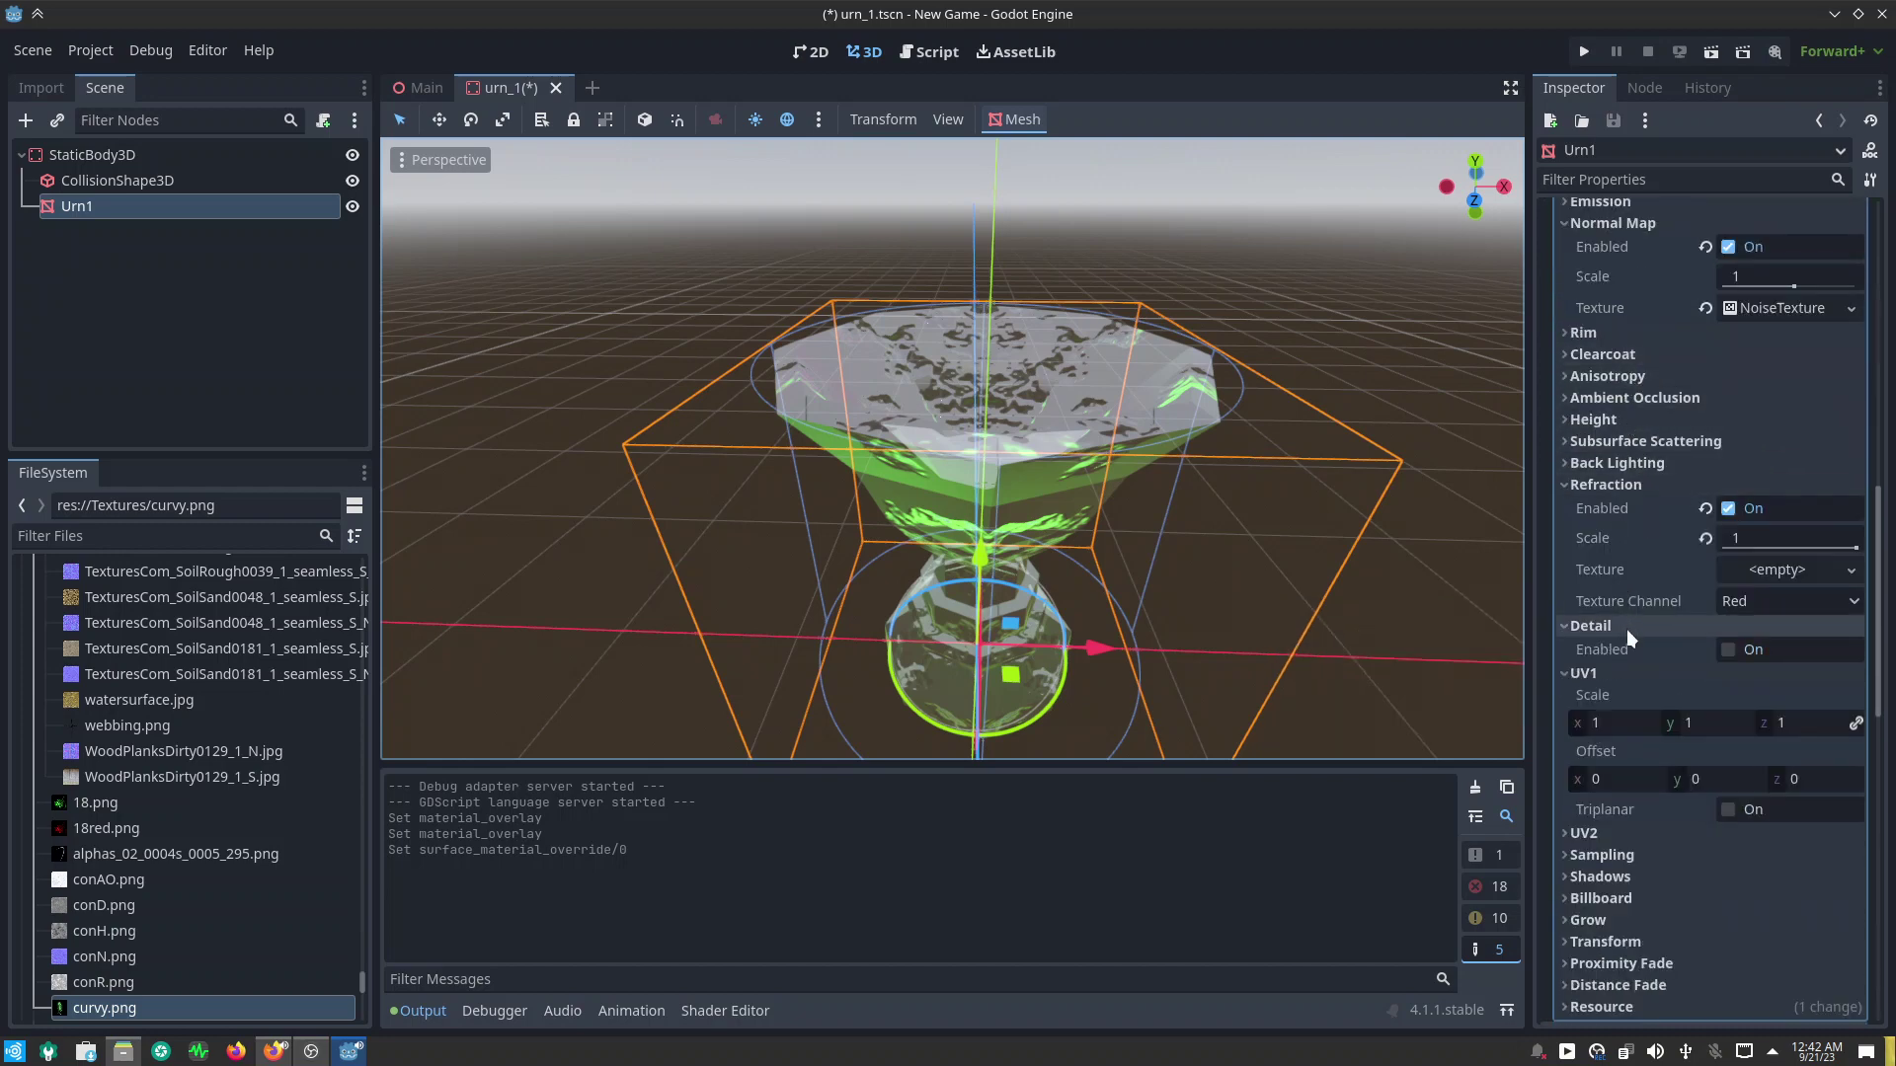
{"action": "scroll", "coordinate": [1626, 630], "scroll_direction": "down", "scroll_amount": 3}
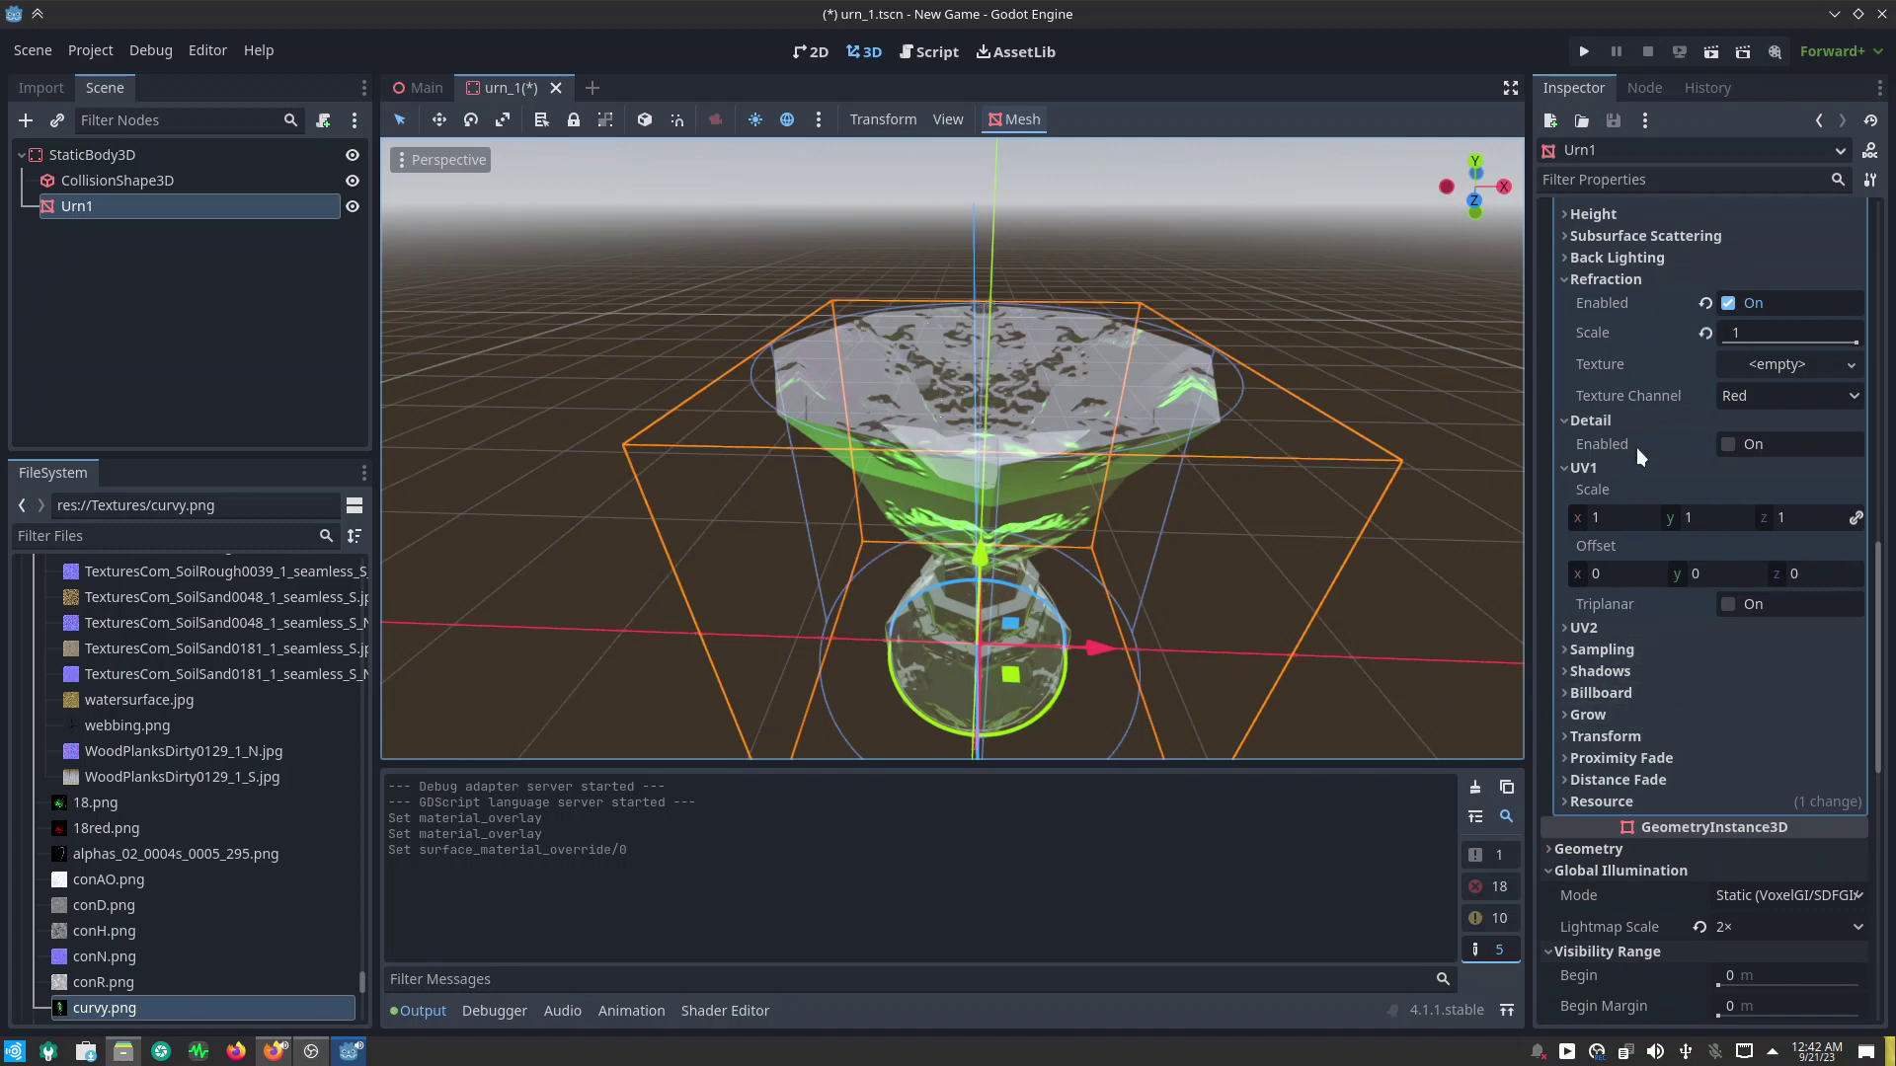
Step: Revert the refraction scale to default, then raise it to 0.21
{"action": "mouse_move", "coordinate": [1660, 411]}
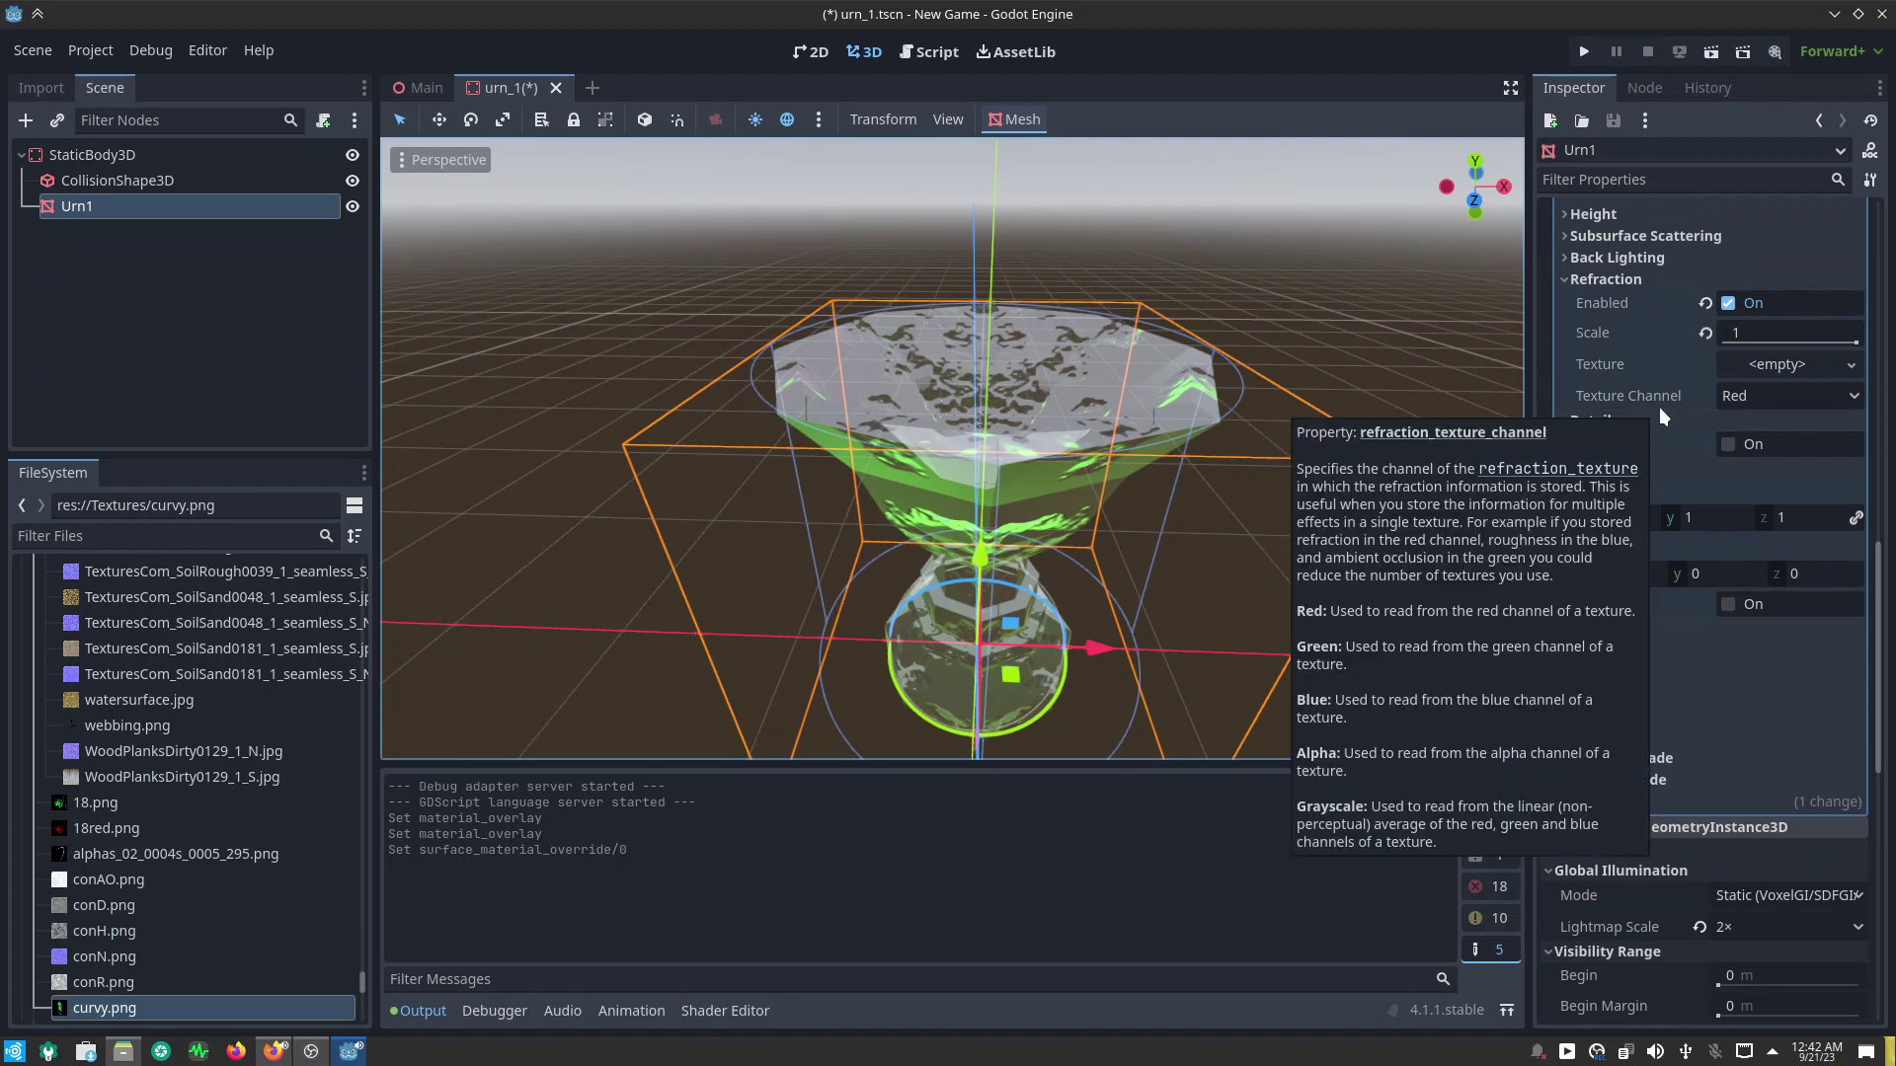
{"action": "scroll", "coordinate": [1659, 407], "scroll_direction": "up", "scroll_amount": 2}
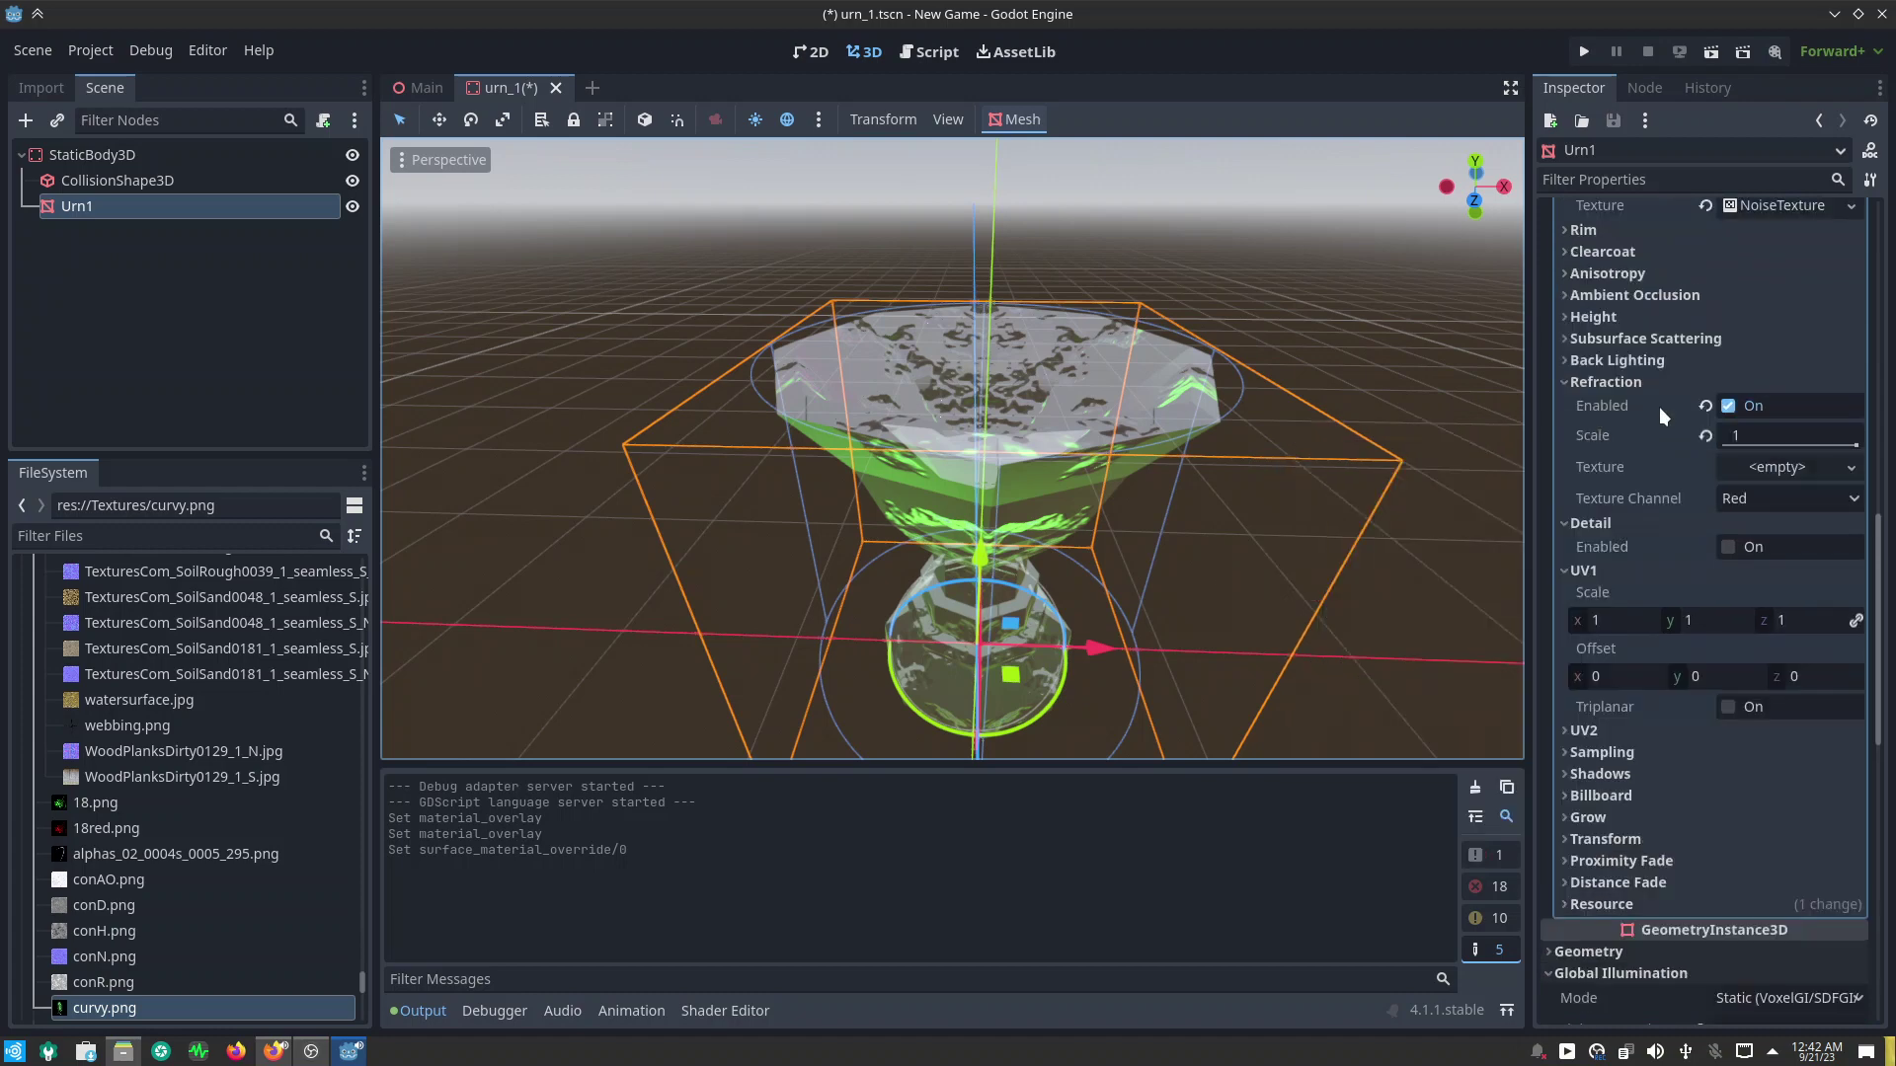
{"action": "left_click", "coordinate": [1706, 436]}
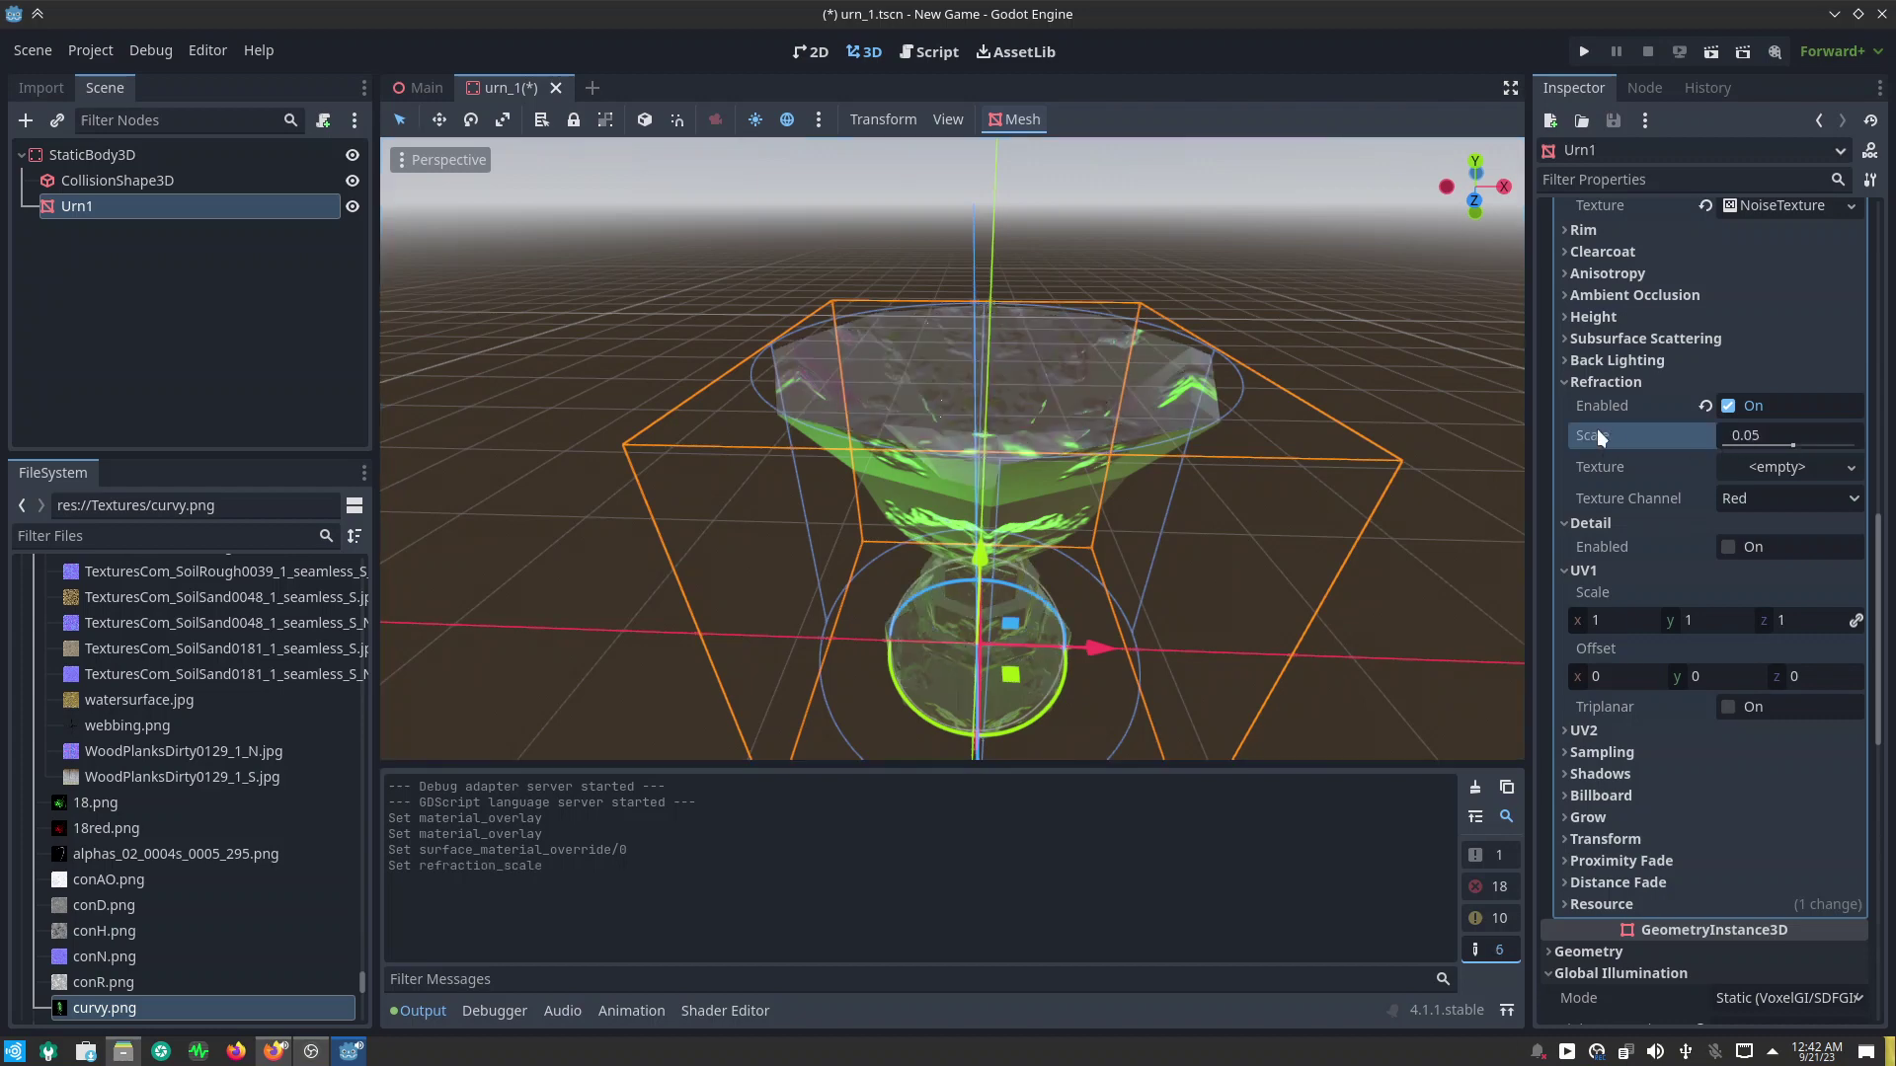
{"action": "scroll", "coordinate": [1608, 430], "scroll_direction": "up", "scroll_amount": 2}
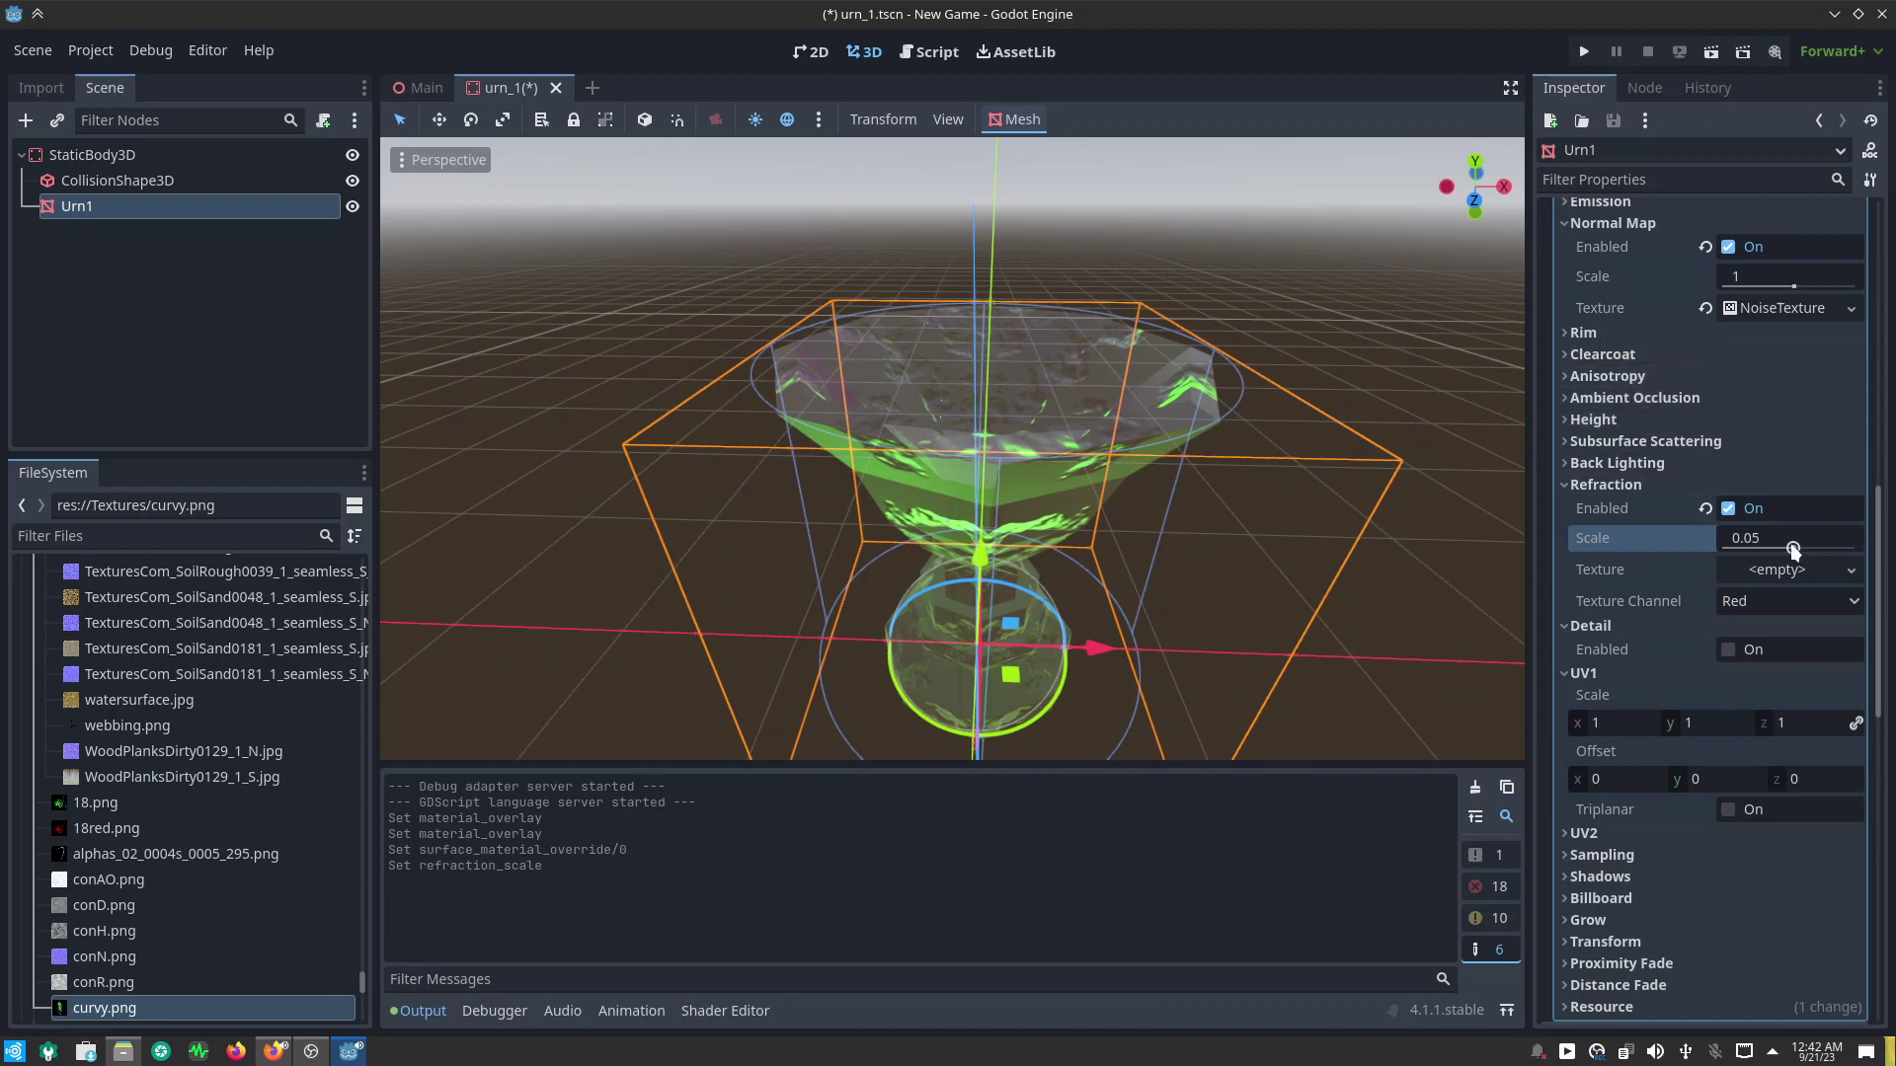
{"action": "left_click_drag", "start_coordinate": [1793, 549], "coordinate": [1801, 539]}
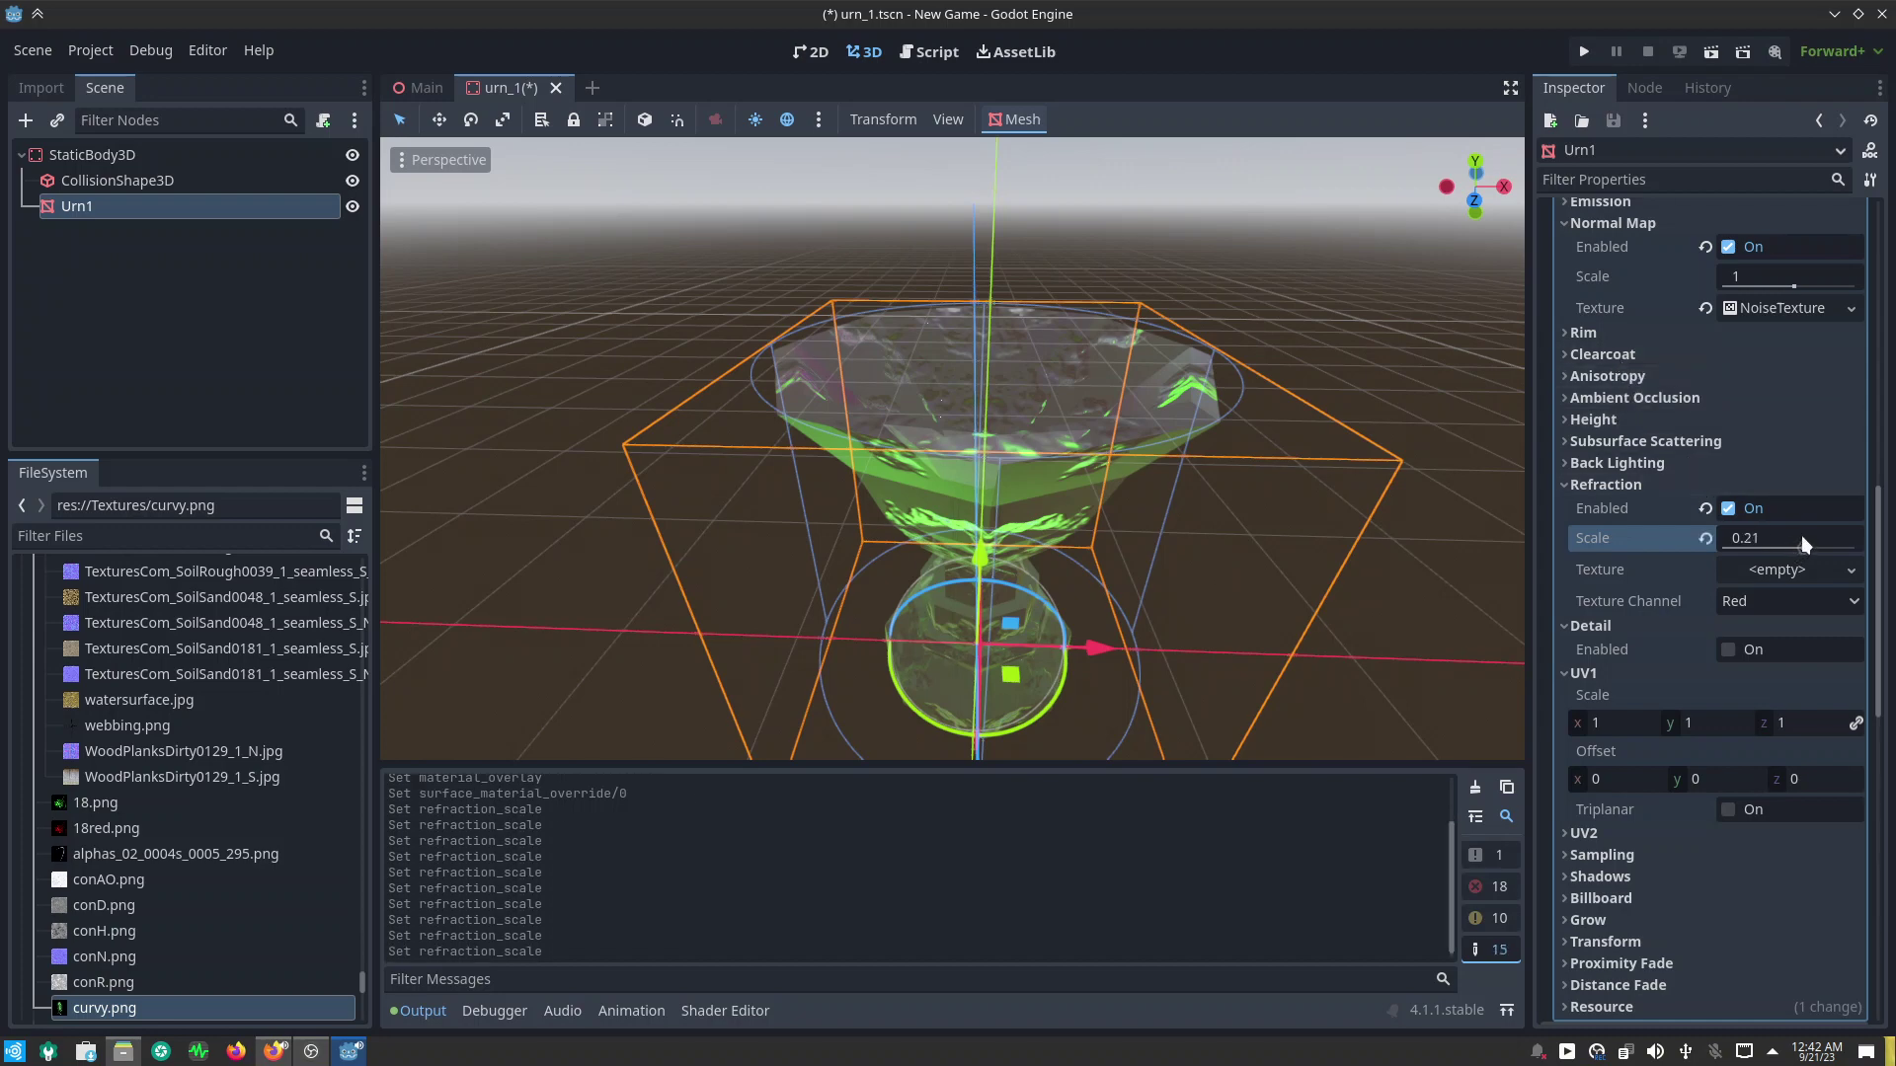
{"action": "scroll", "coordinate": [1615, 417], "scroll_direction": "up", "scroll_amount": 4}
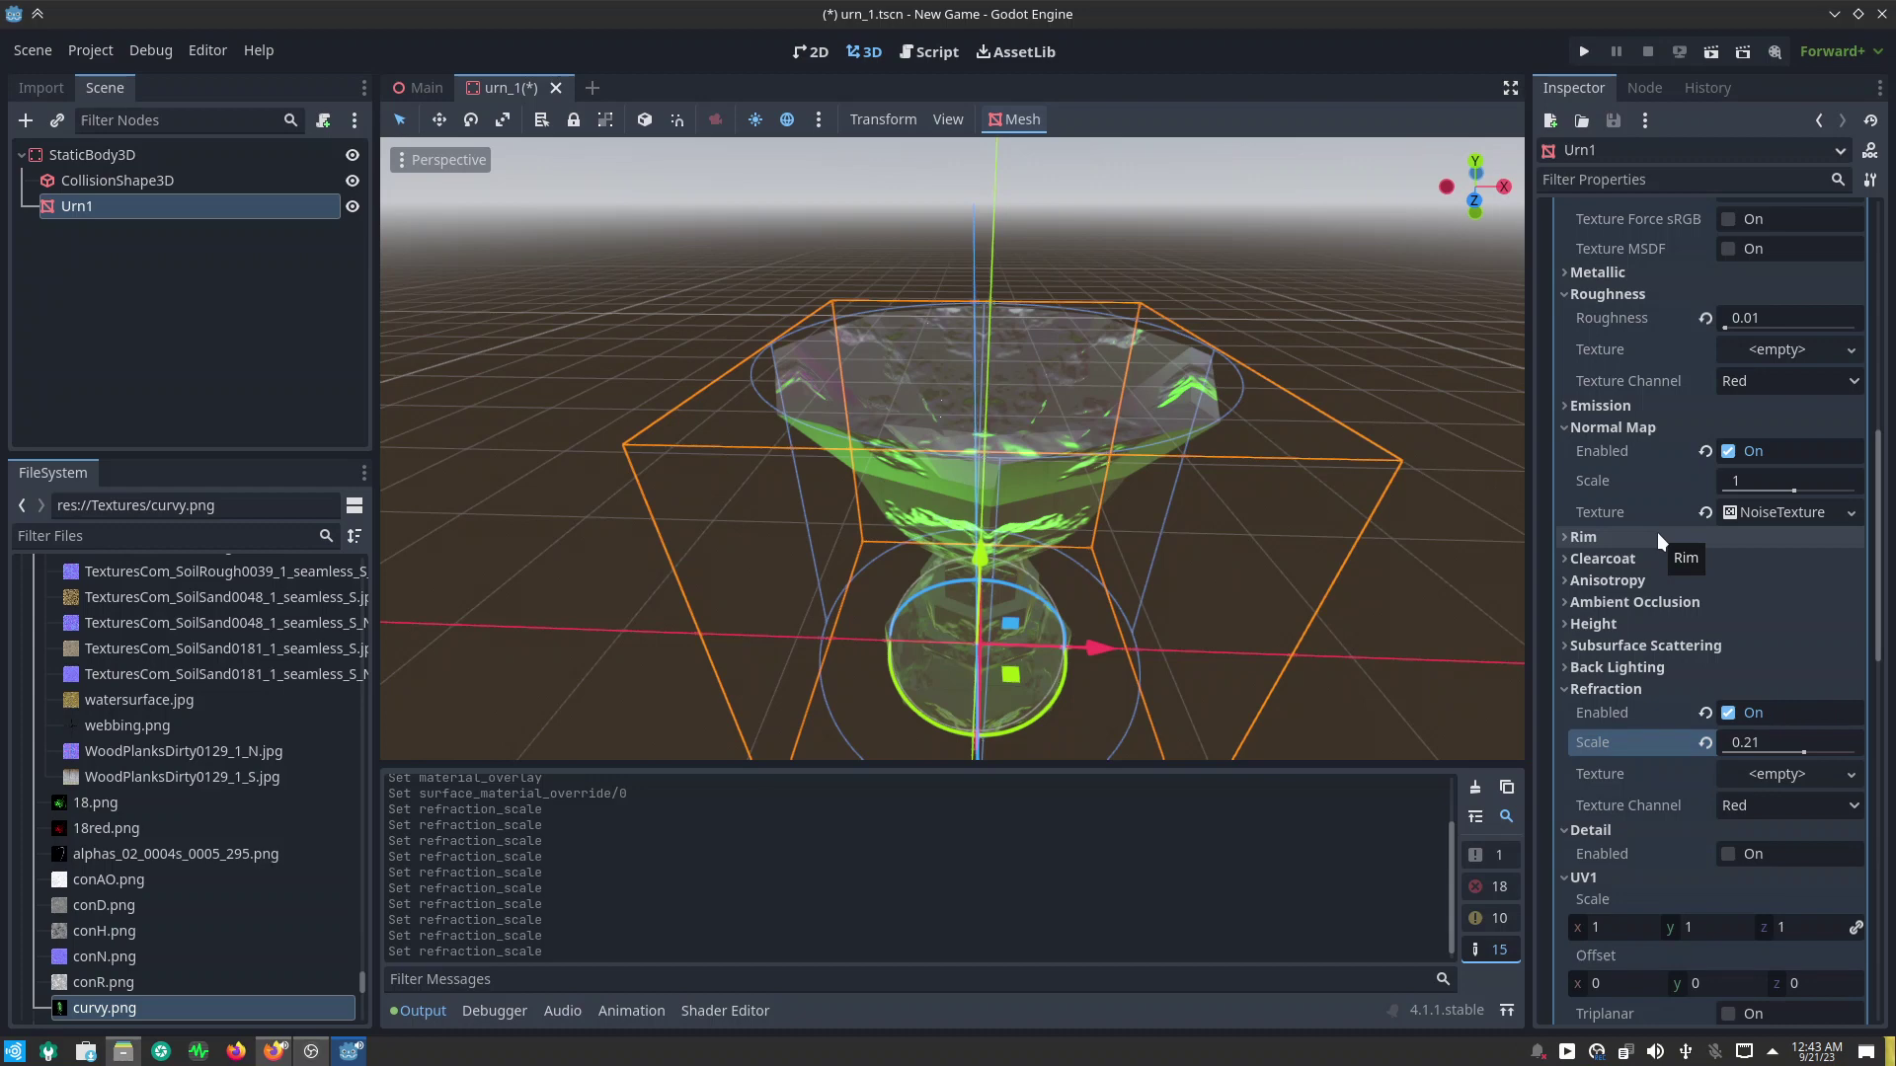
Step: Expand the material's Emission settings and view the urn from a close, low angle
{"action": "left_click", "coordinate": [1567, 409]}
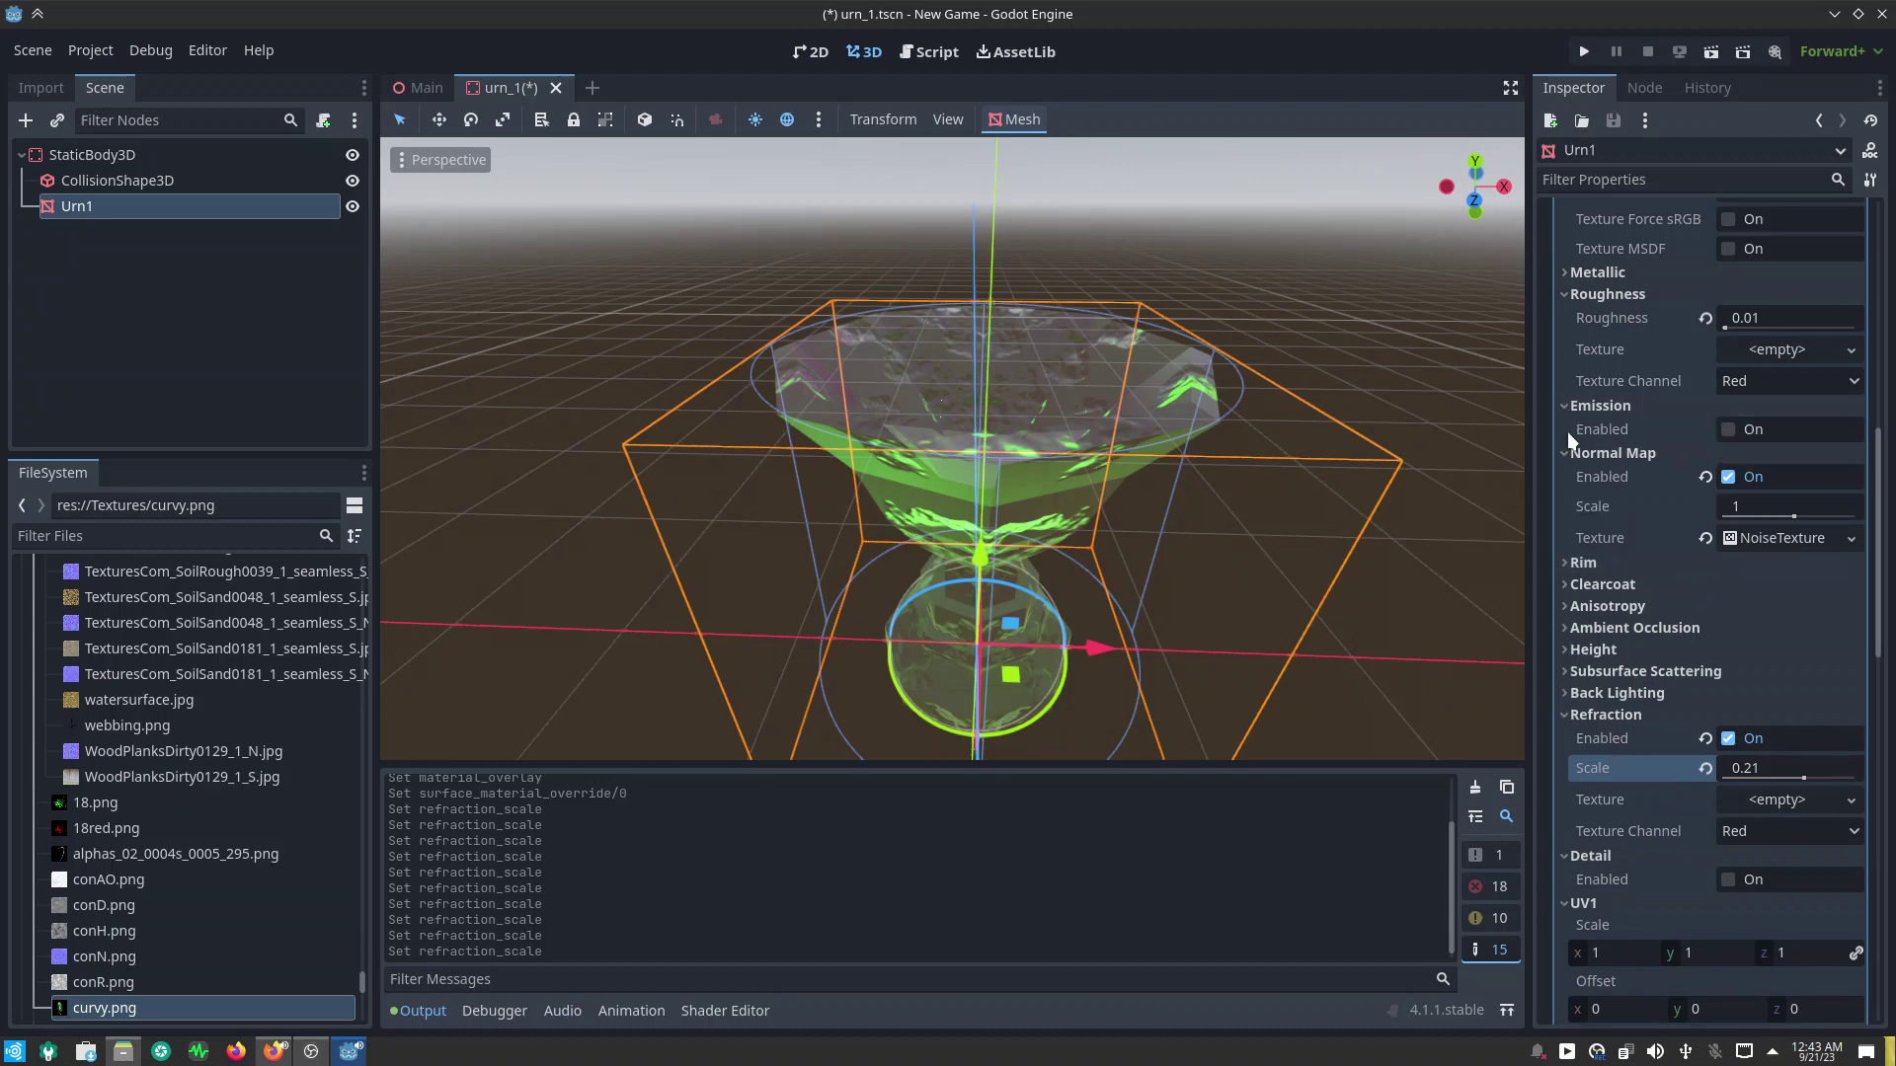
{"action": "scroll", "coordinate": [1666, 433], "scroll_direction": "up", "scroll_amount": 2}
{"action": "scroll", "coordinate": [1666, 433], "scroll_direction": "up", "scroll_amount": 2}
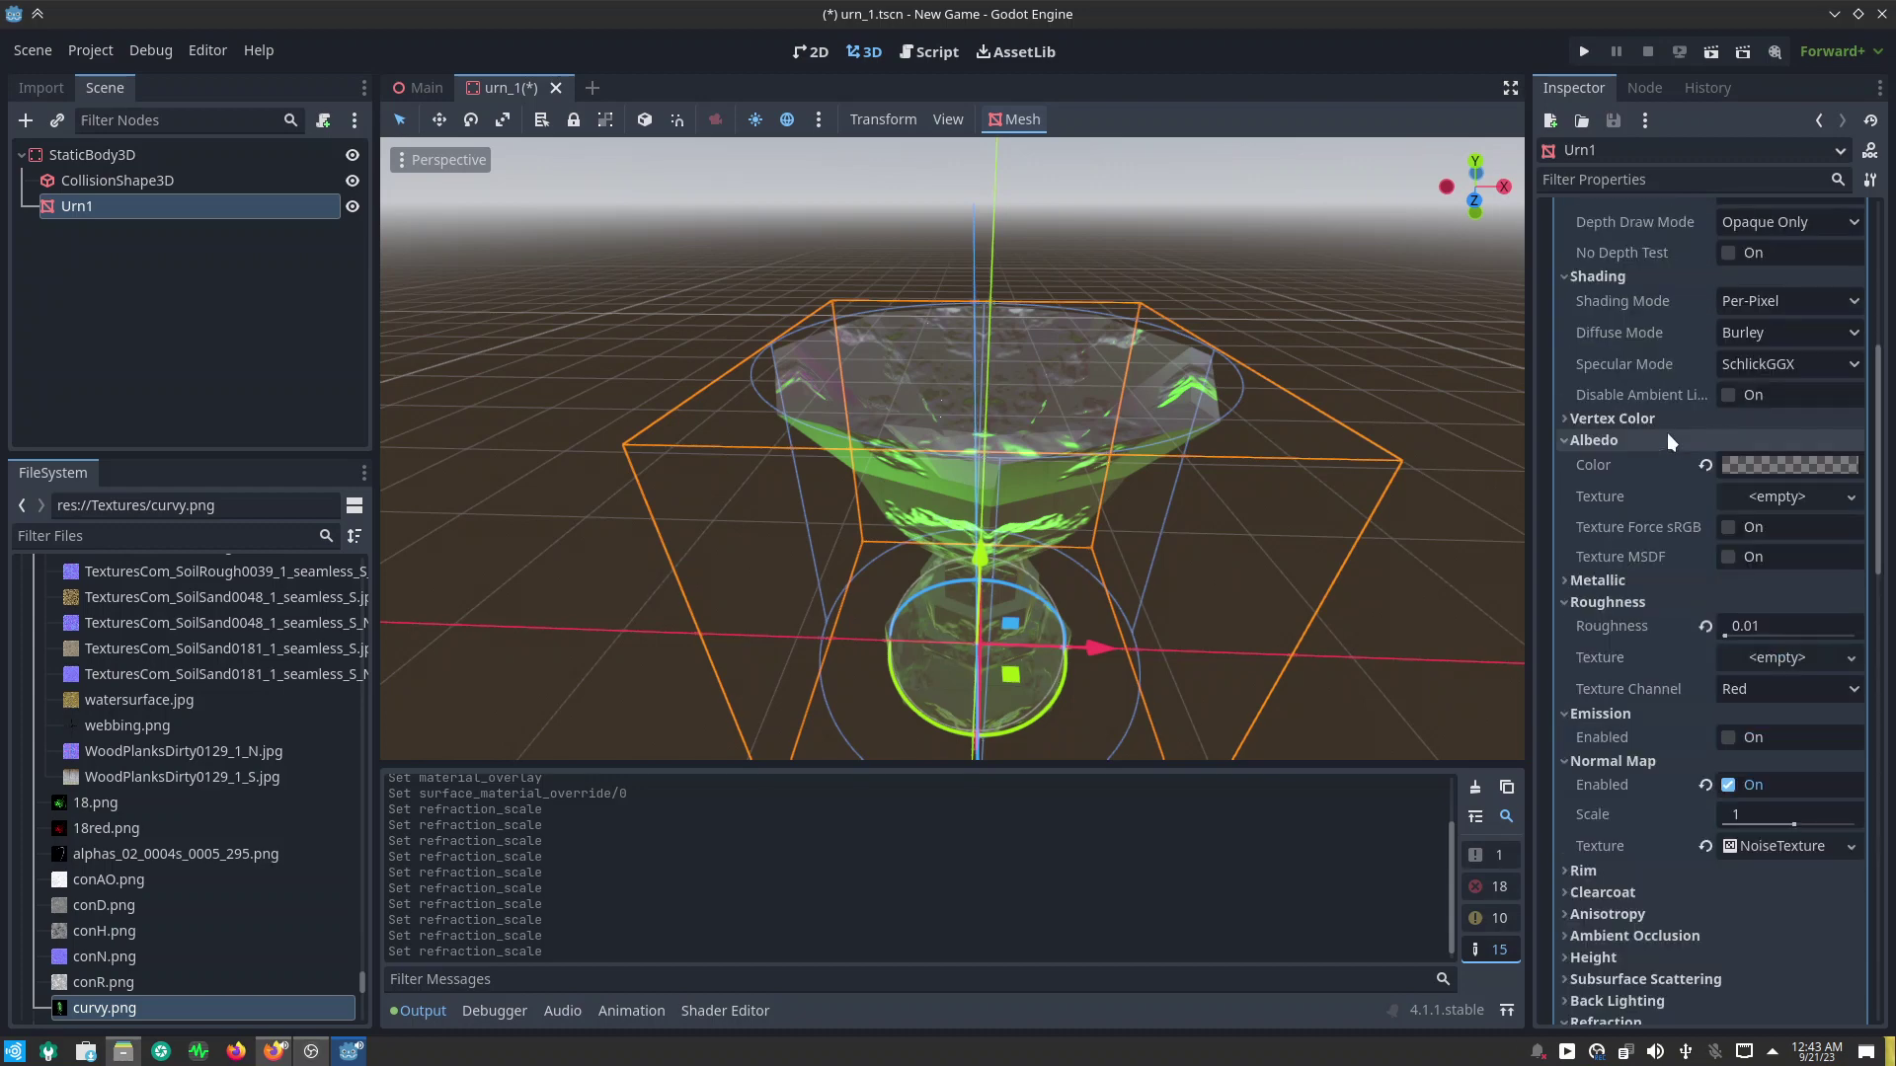
{"action": "scroll", "coordinate": [1667, 432], "scroll_direction": "up", "scroll_amount": 1}
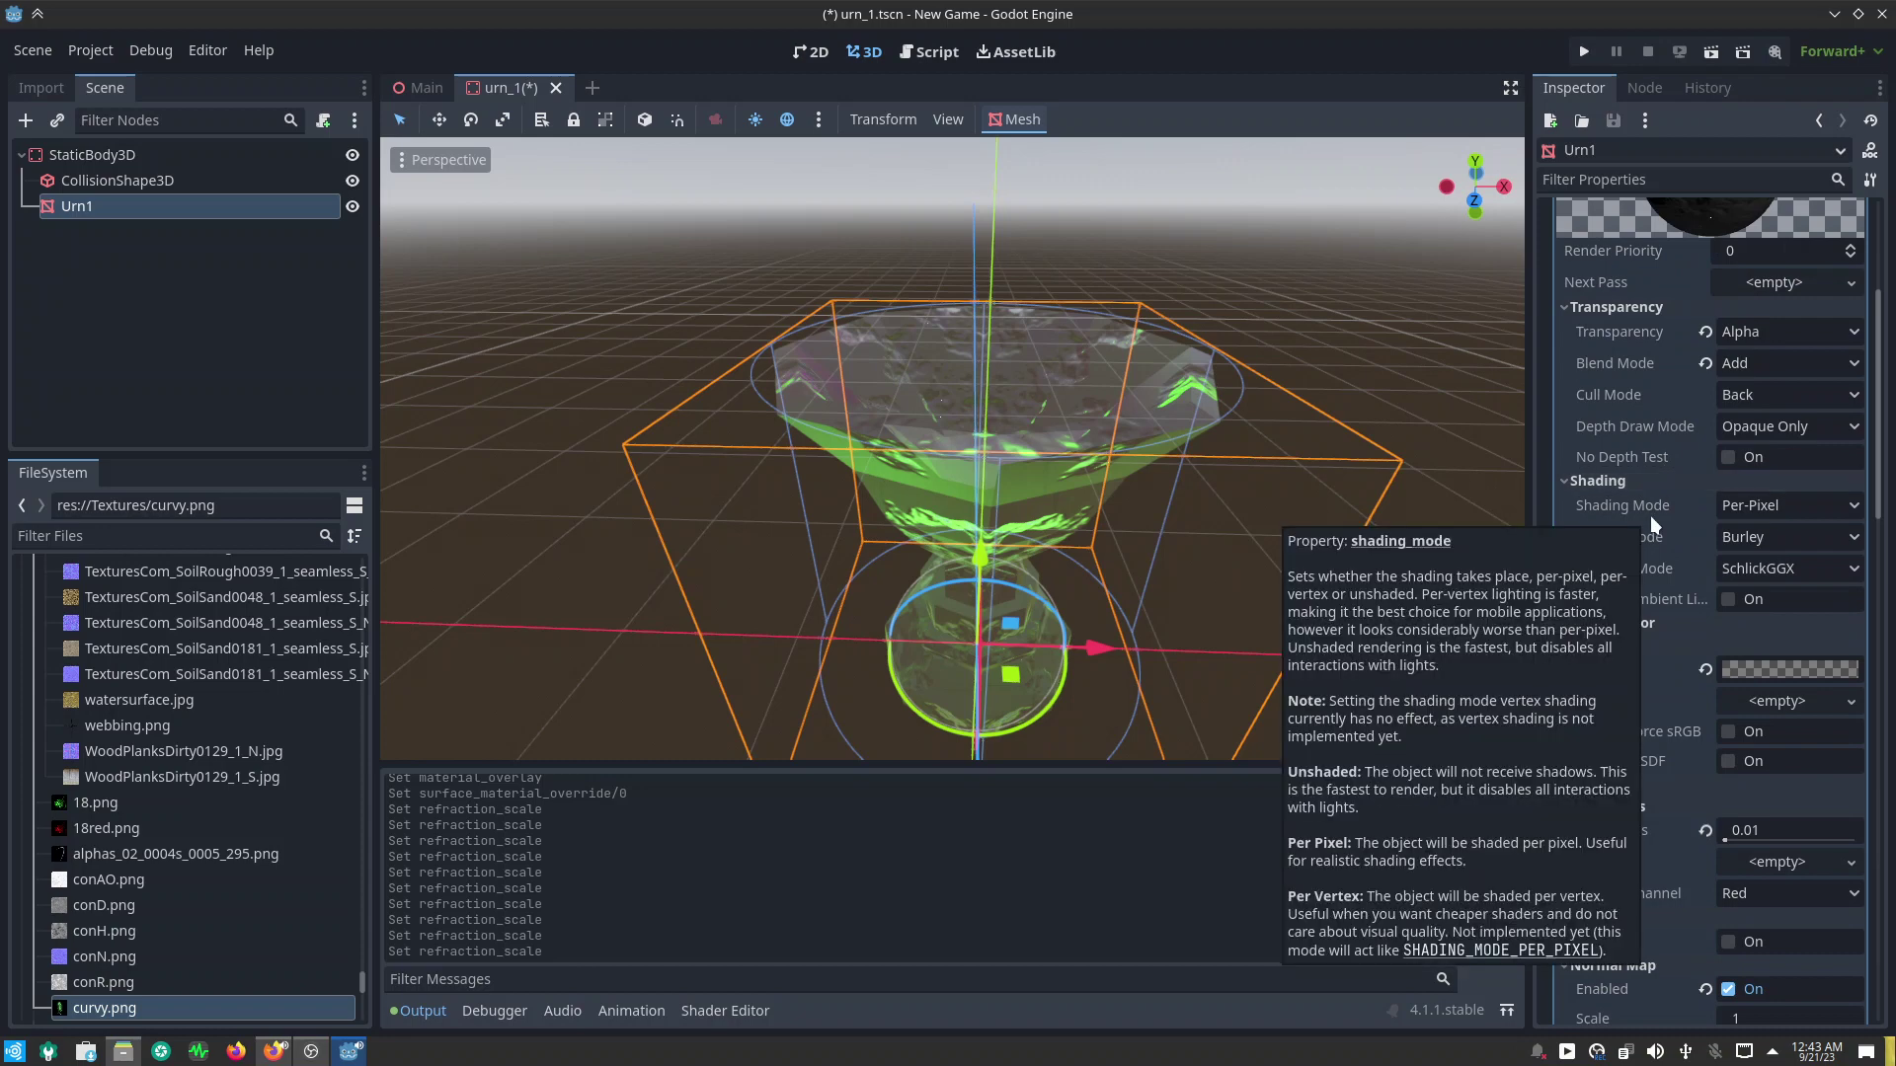
{"action": "scroll", "coordinate": [1652, 523], "scroll_direction": "up", "scroll_amount": 2}
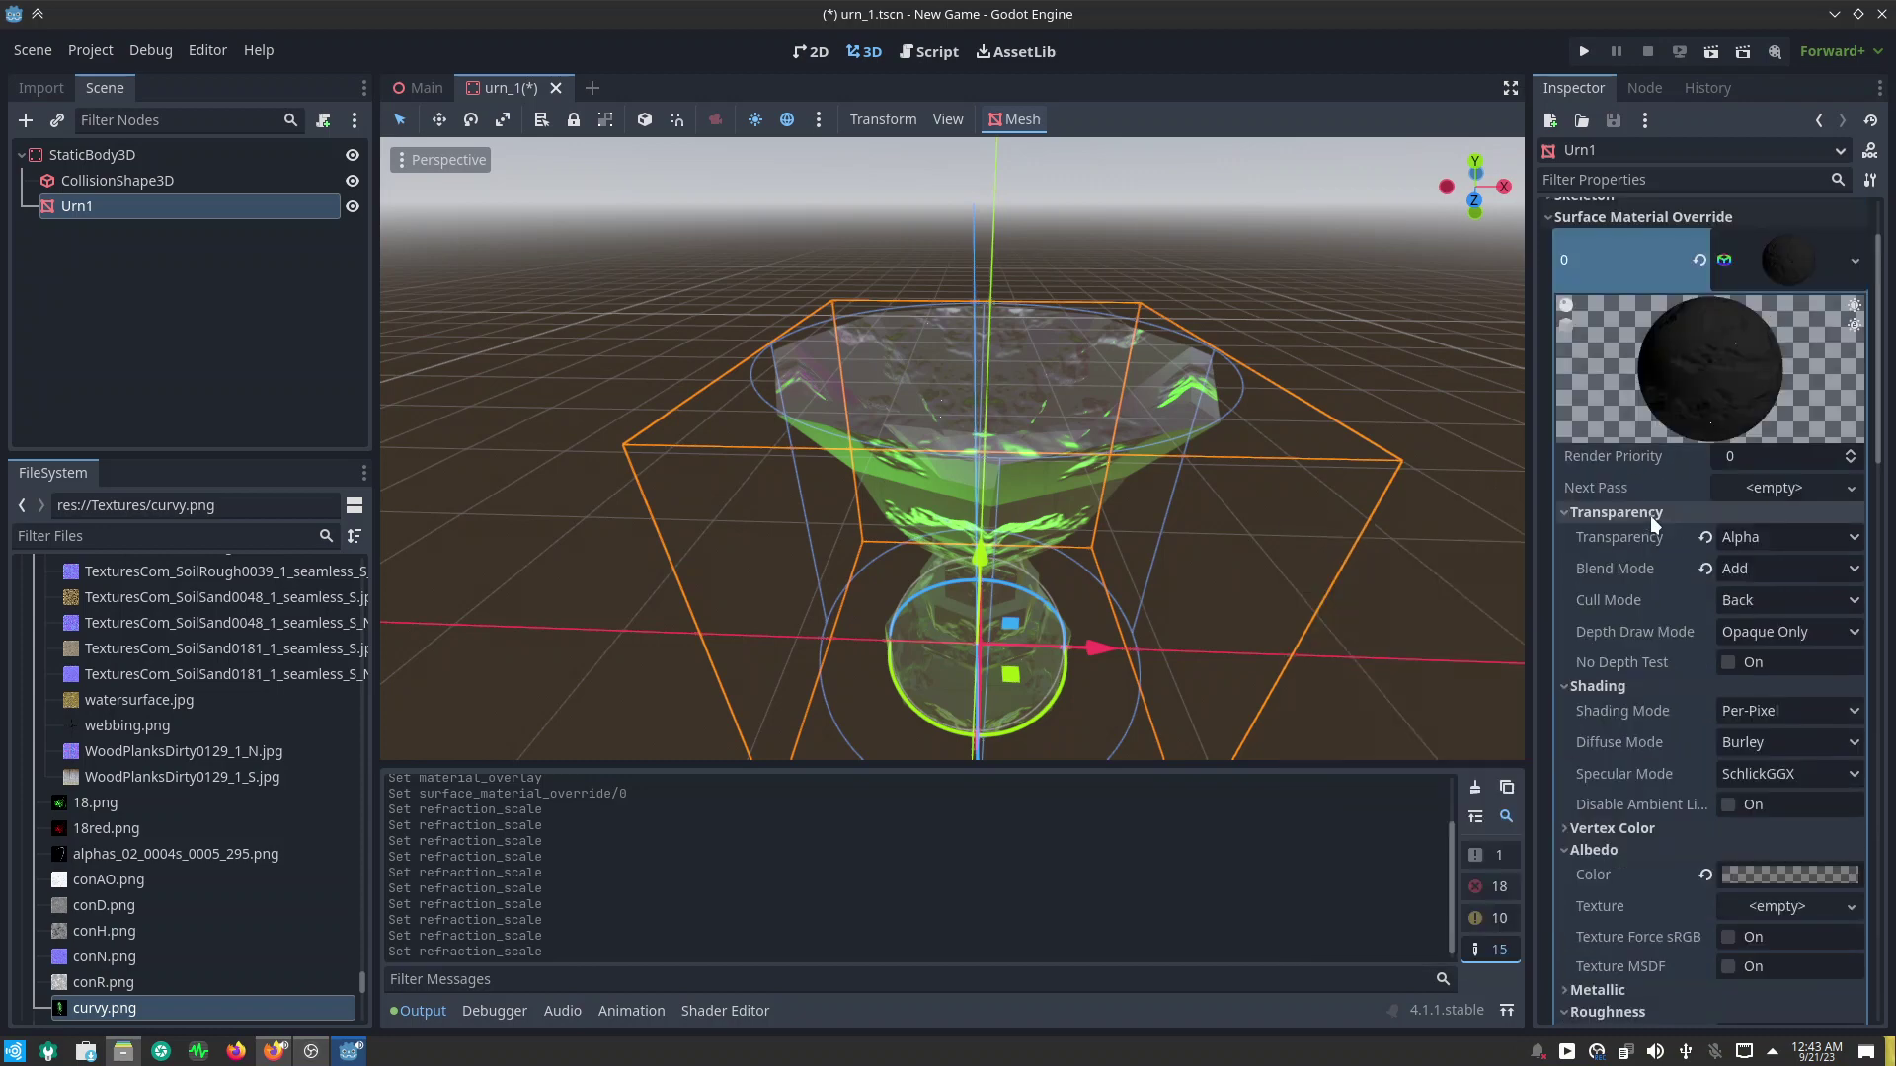
{"action": "scroll", "coordinate": [1639, 509], "scroll_direction": "down", "scroll_amount": 6}
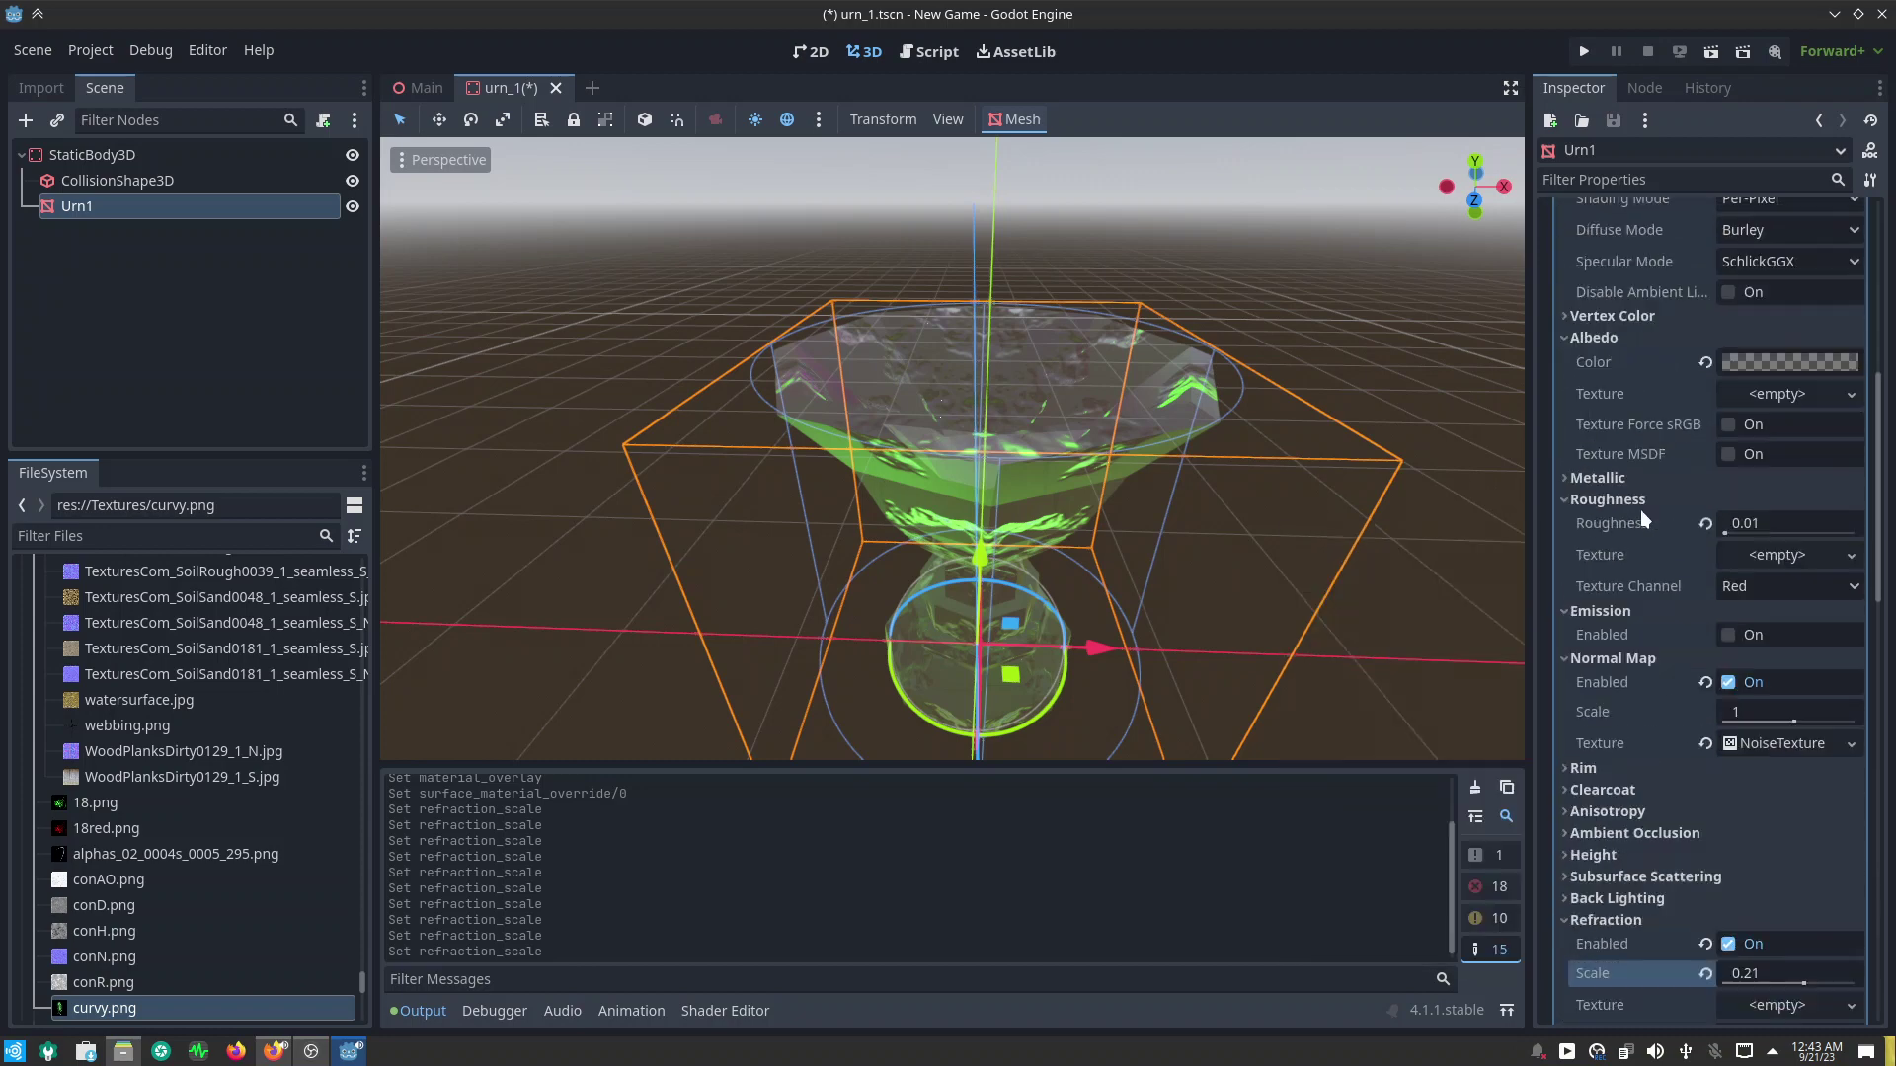
{"action": "scroll", "coordinate": [1639, 510], "scroll_direction": "down", "scroll_amount": 3}
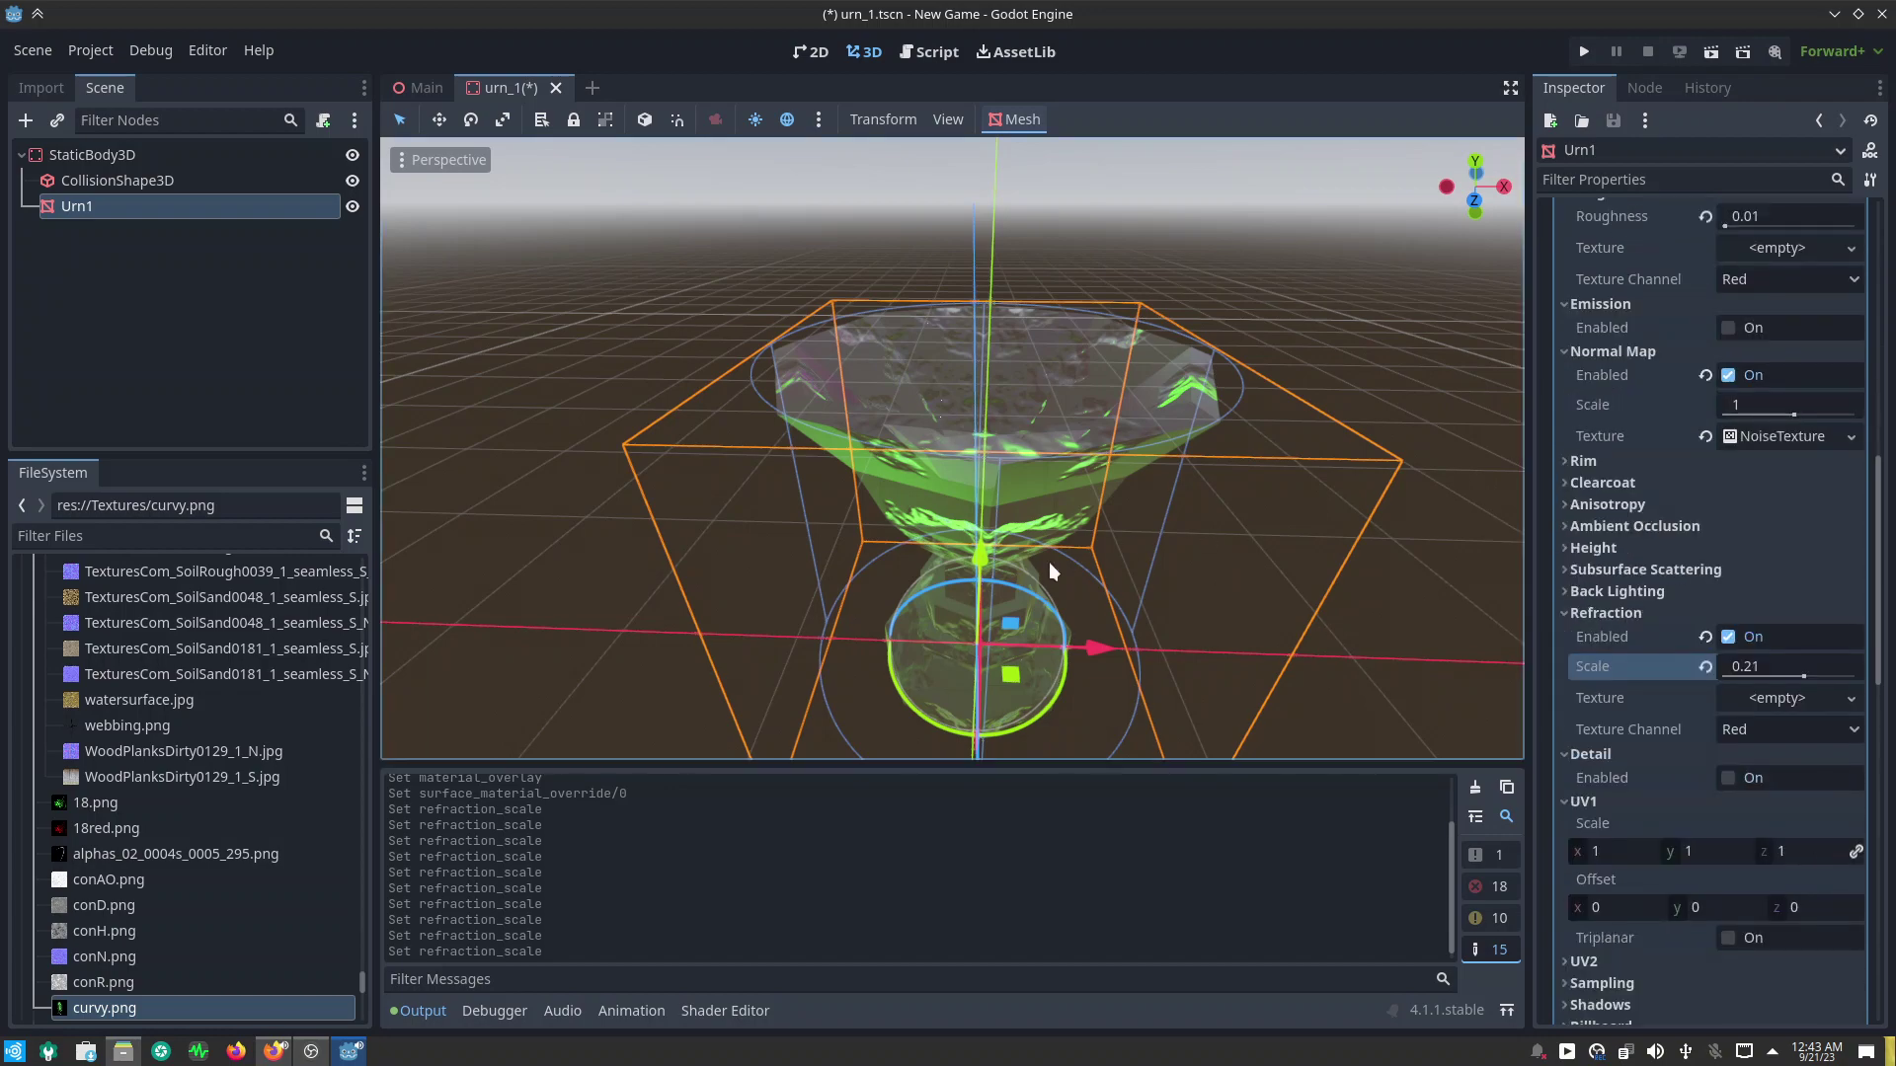
{"action": "scroll", "coordinate": [1009, 517], "scroll_direction": "up", "scroll_amount": 5}
{"action": "mouse_move", "coordinate": [1009, 517]}
{"action": "middle_mouse_down"}
{"action": "mouse_move", "coordinate": [661, 412]}
{"action": "mouse_move", "coordinate": [672, 545]}
{"action": "mouse_move", "coordinate": [653, 565]}
{"action": "middle_mouse_up"}
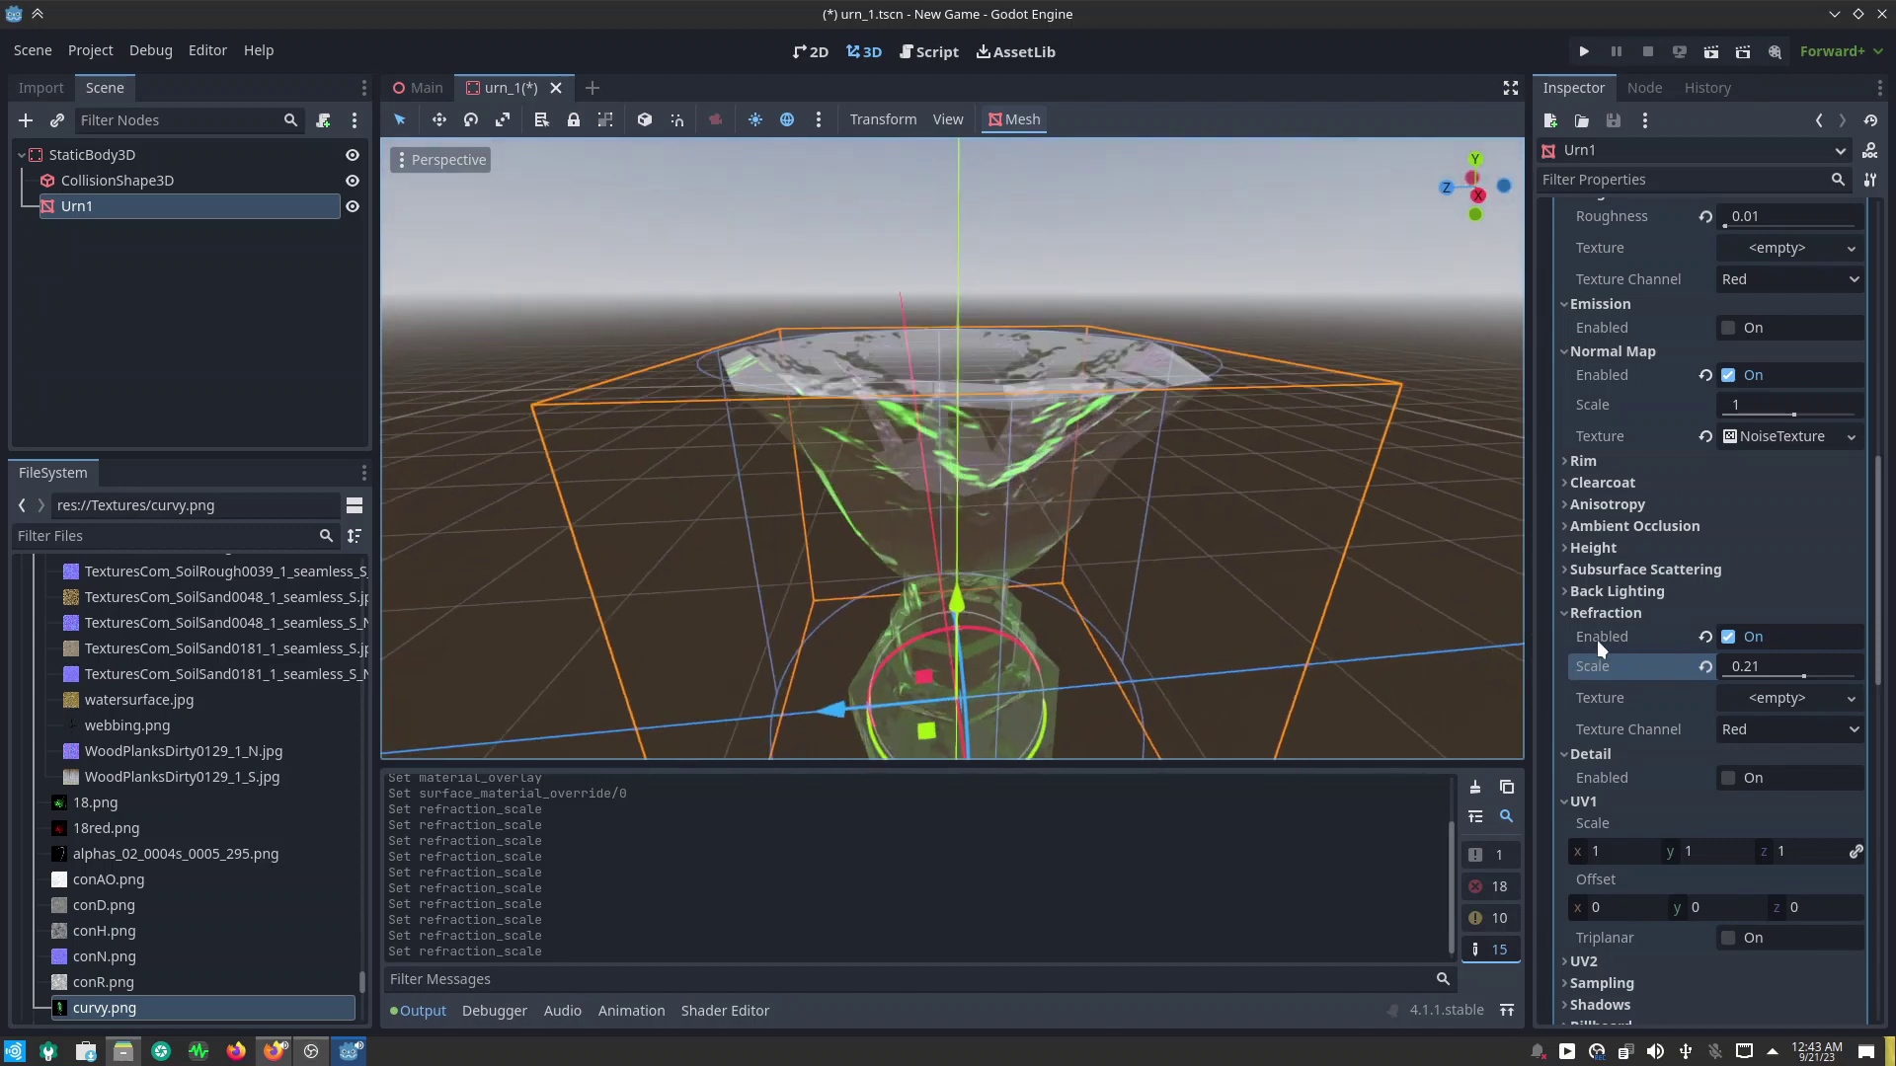
Step: Re-enable refraction and expand Back Lighting, Subsurface Scattering, Height, Ambient Occlusion, Anisotropy, Clearcoat and Rim
{"action": "left_click", "coordinate": [1703, 638]}
{"action": "left_click", "coordinate": [1728, 634]}
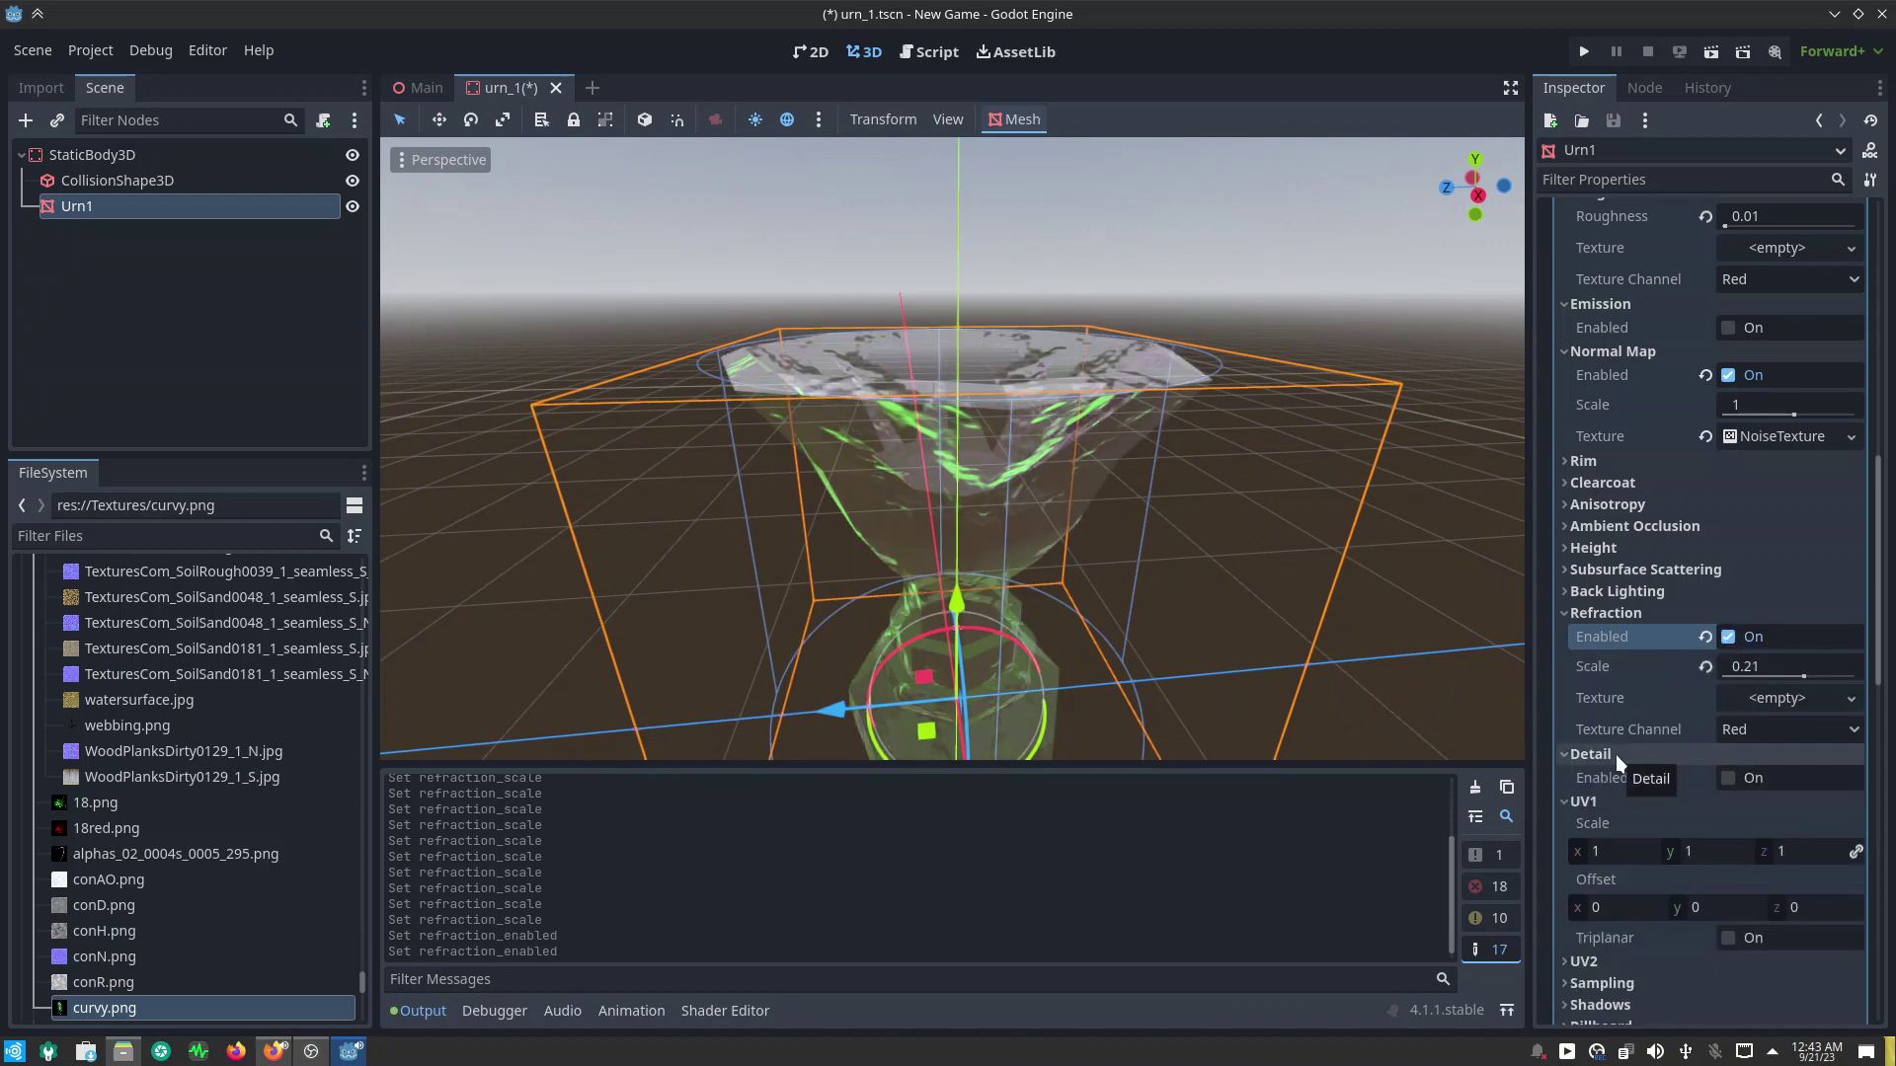
{"action": "left_click", "coordinate": [1596, 592]}
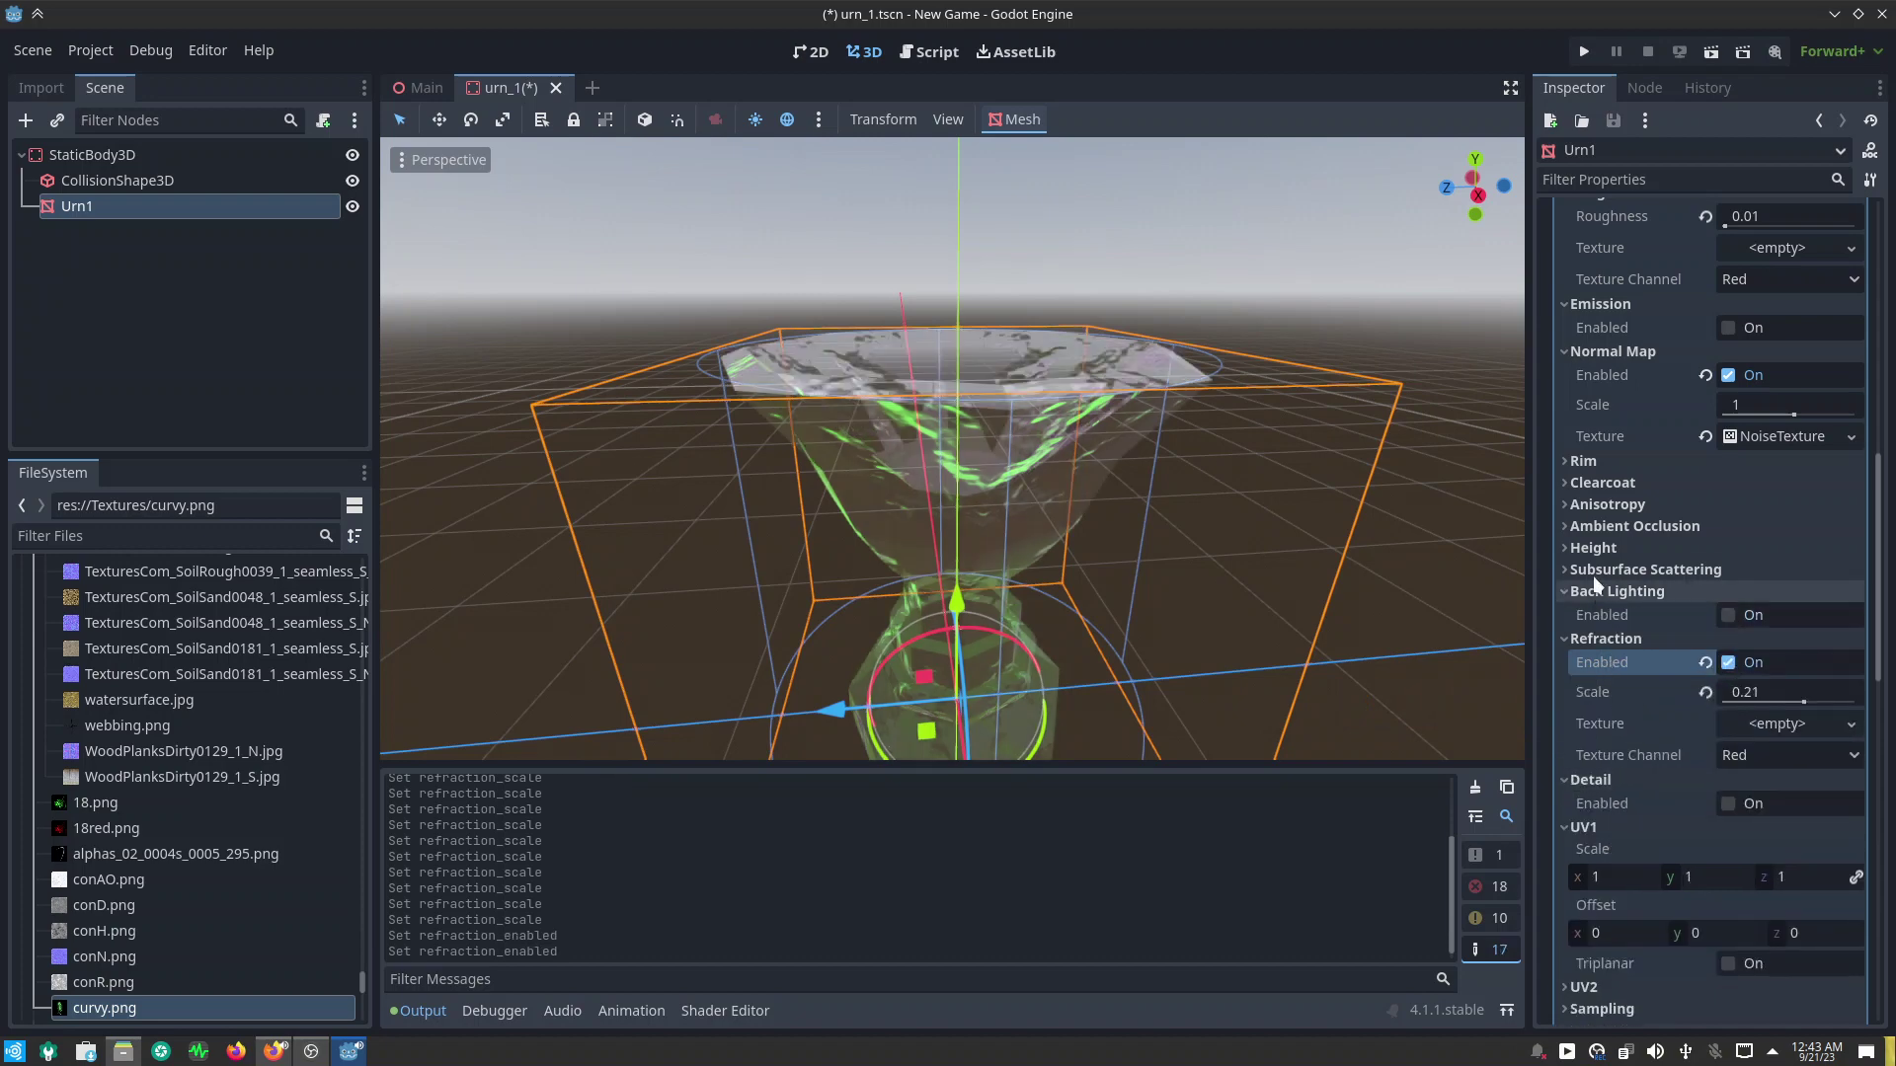
{"action": "left_click", "coordinate": [1594, 571]}
{"action": "left_click", "coordinate": [1594, 549]}
{"action": "left_click", "coordinate": [1597, 527]}
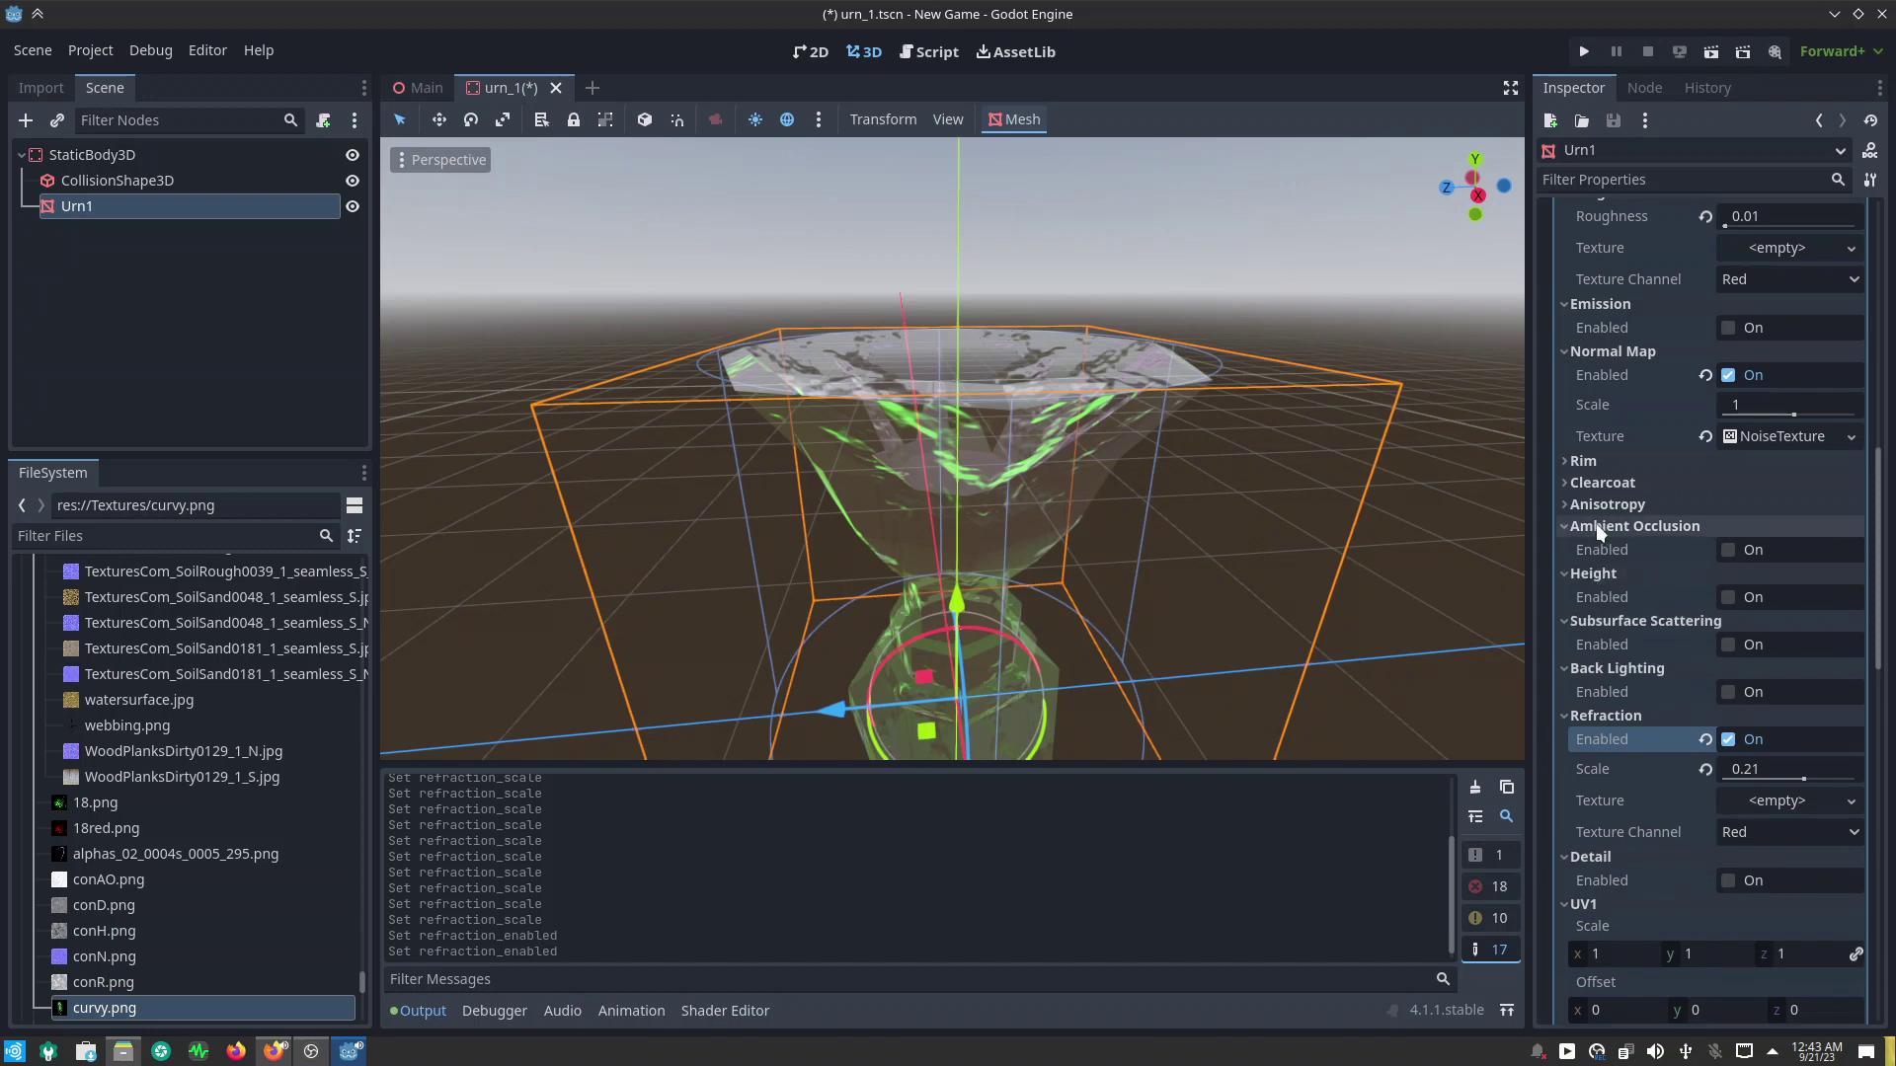
{"action": "left_click", "coordinate": [1606, 503]}
{"action": "left_click", "coordinate": [1602, 482]}
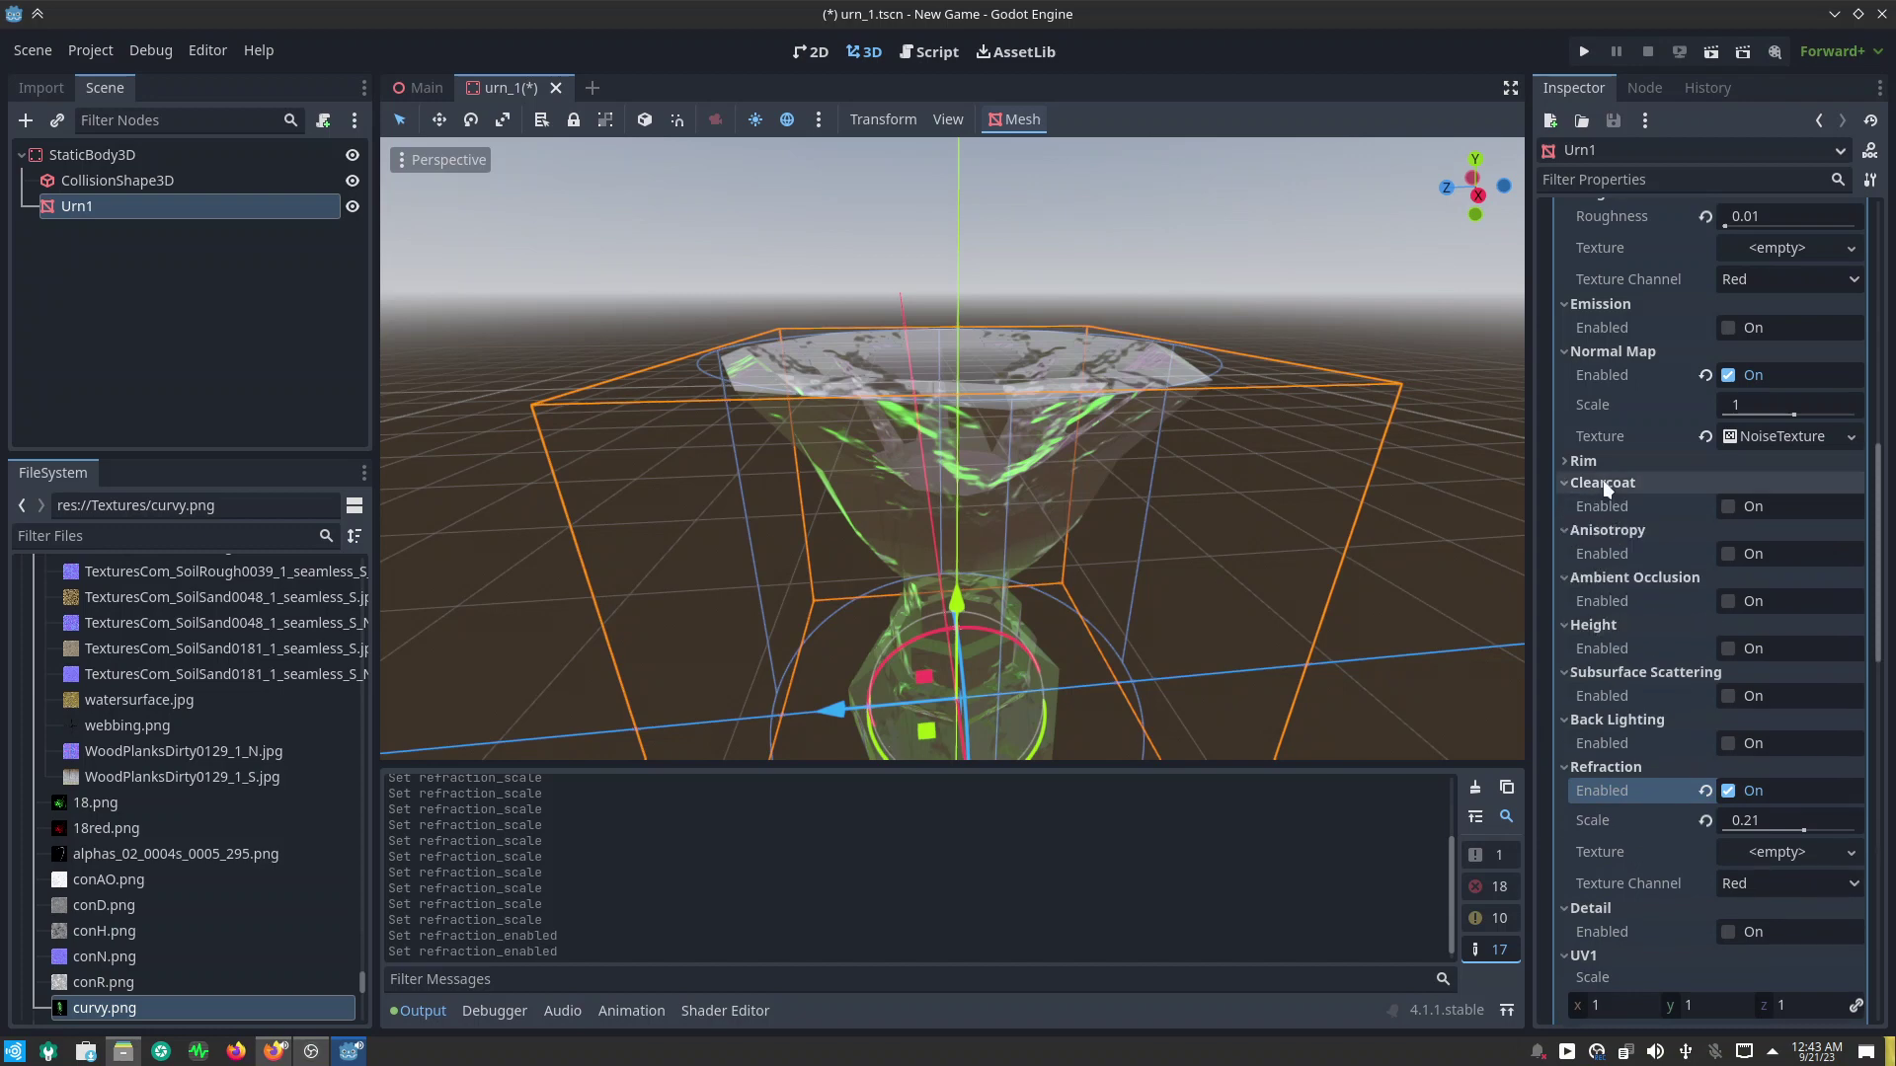
{"action": "left_click", "coordinate": [1602, 460]}
{"action": "scroll", "coordinate": [1649, 513], "scroll_direction": "up", "scroll_amount": 1}
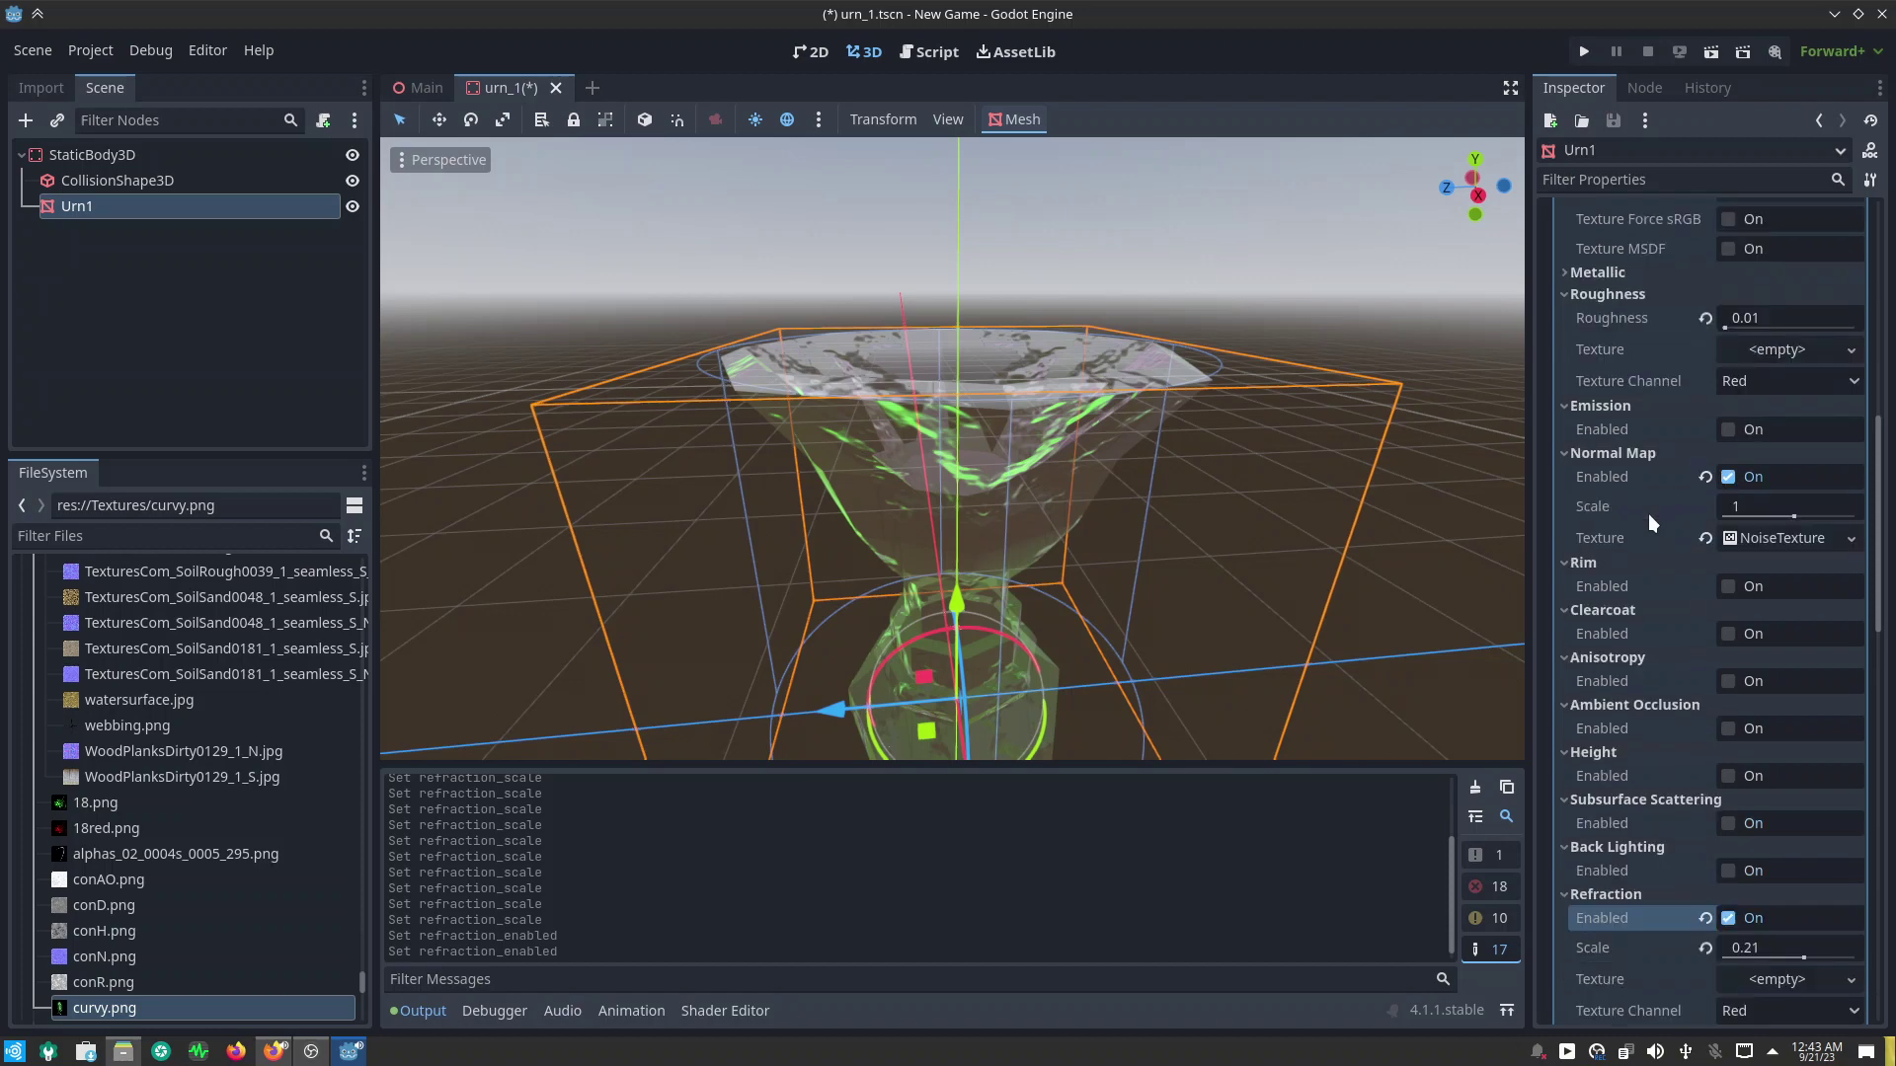
{"action": "mouse_move", "coordinate": [1705, 542]}
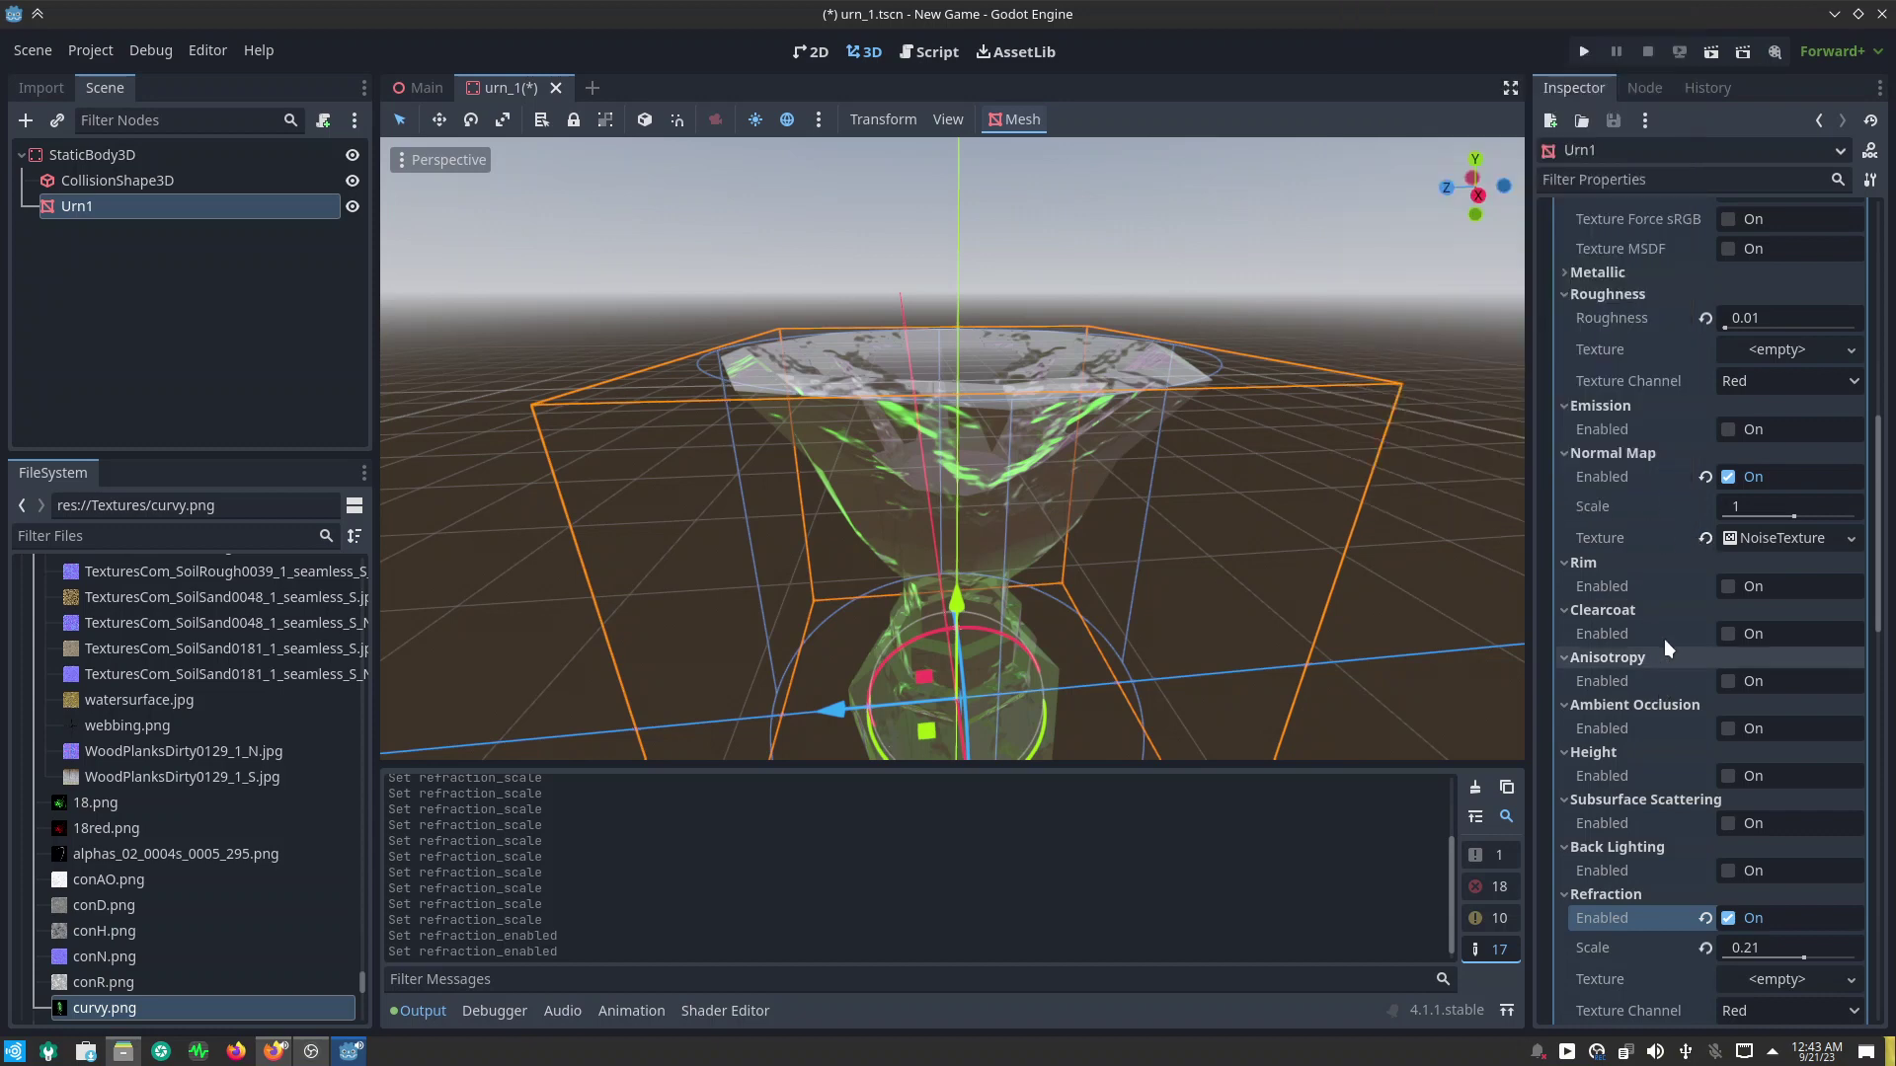
Step: Clear and disable the normal map, revert roughness to 1 and albedo to opaque white
{"action": "left_click", "coordinate": [1702, 538]}
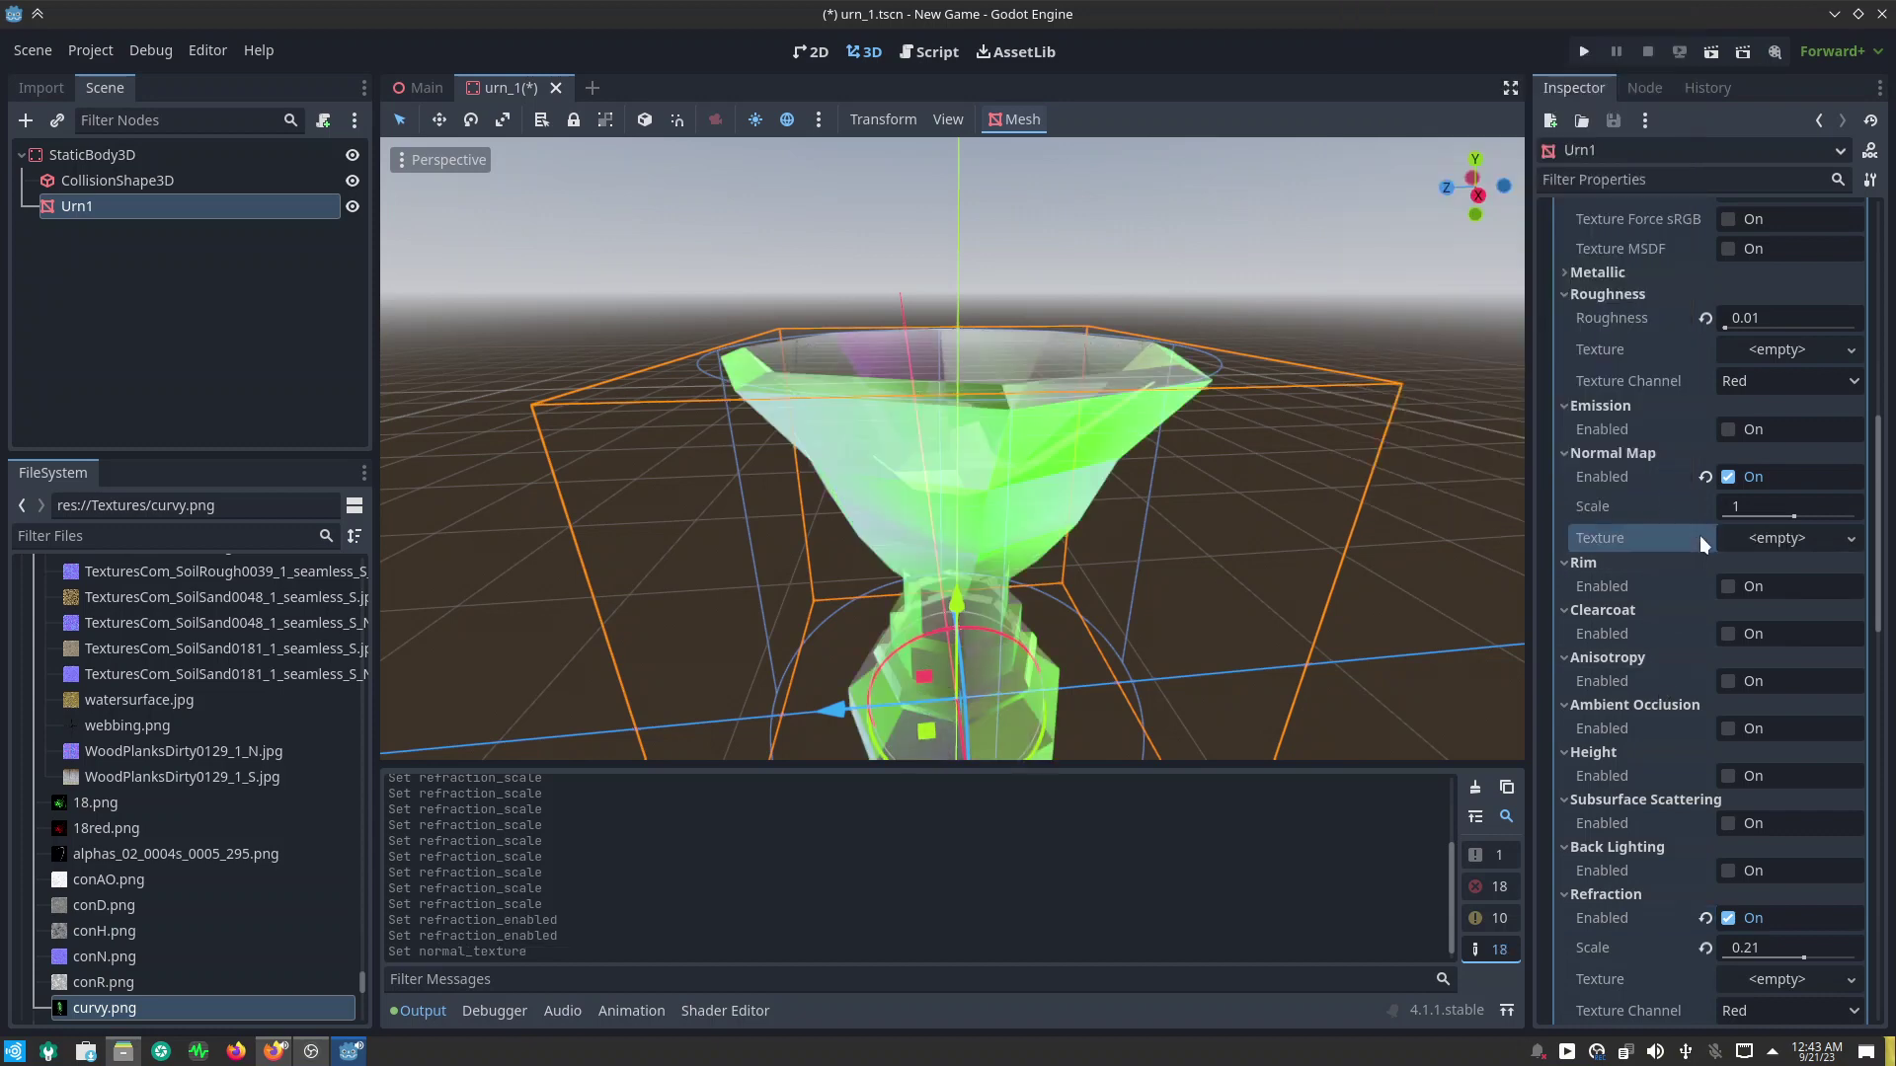
{"action": "left_click", "coordinate": [1704, 480]}
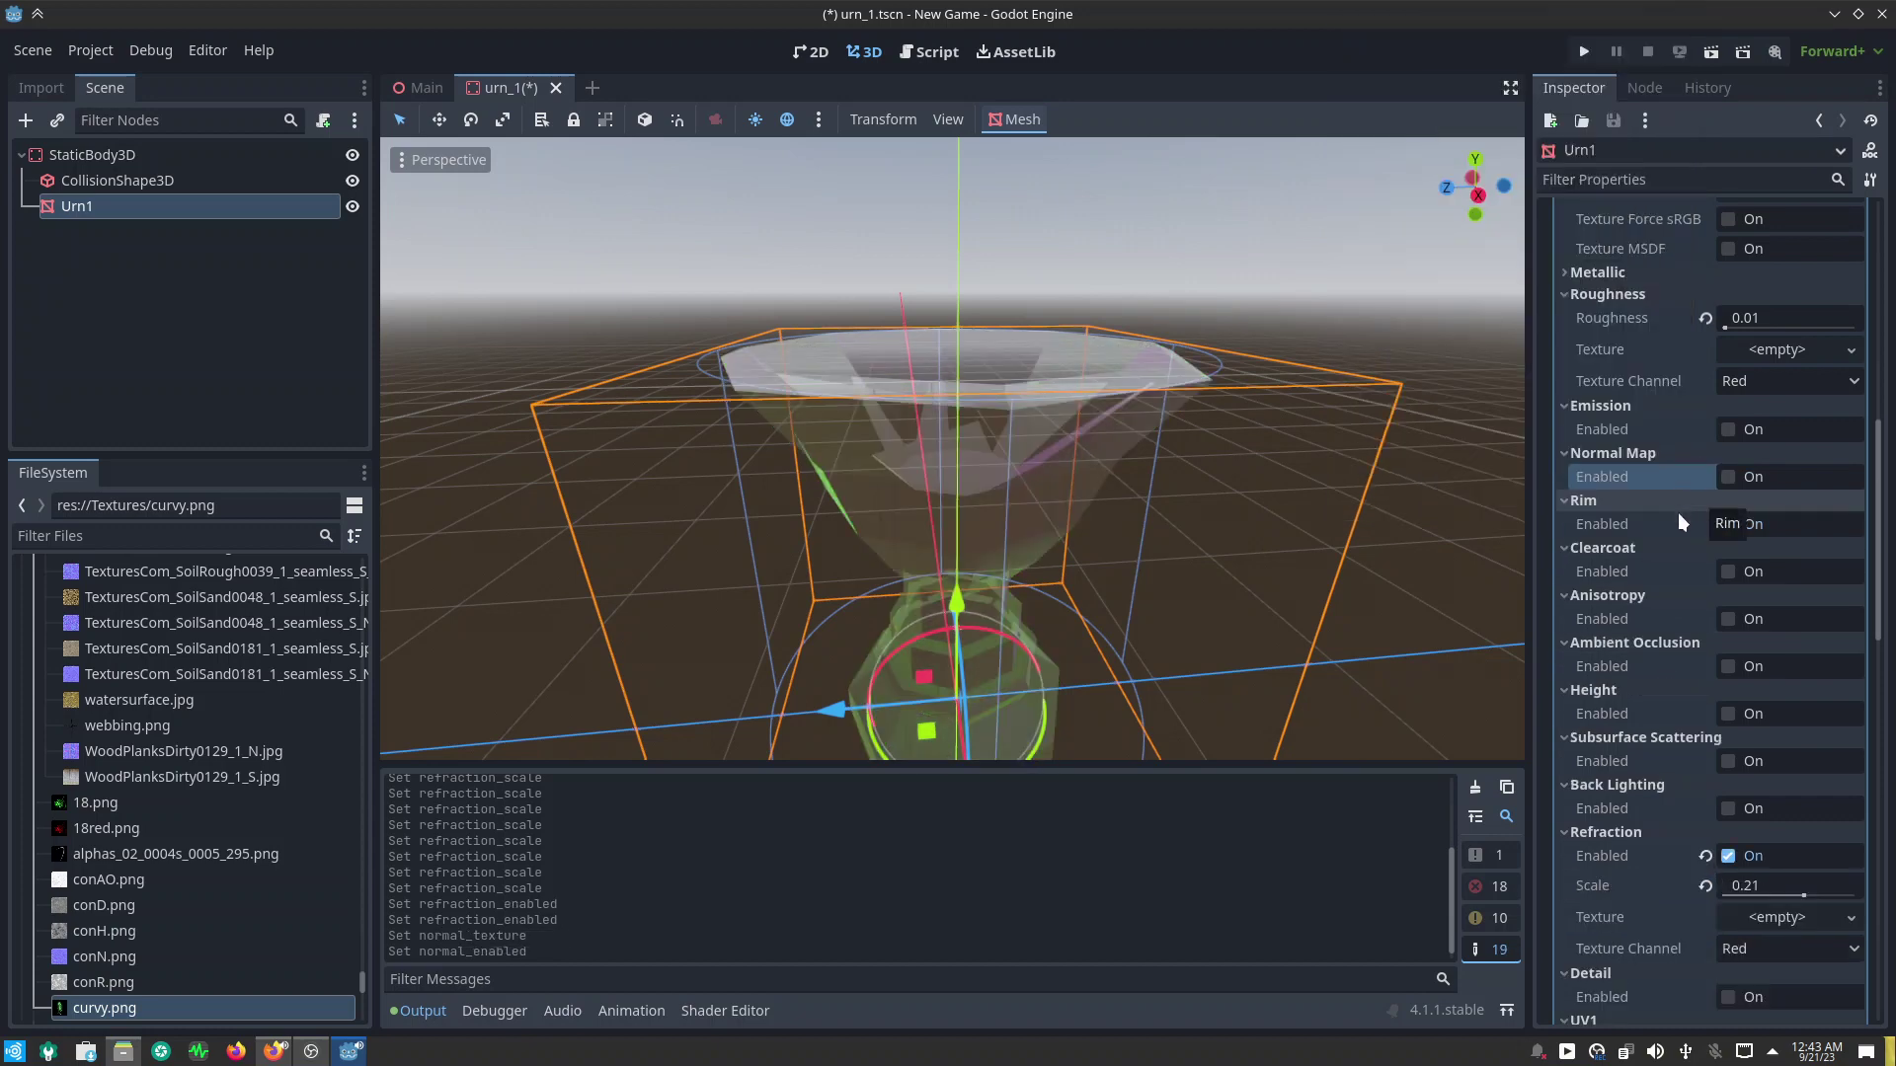
{"action": "scroll", "coordinate": [1682, 523], "scroll_direction": "up", "scroll_amount": 4}
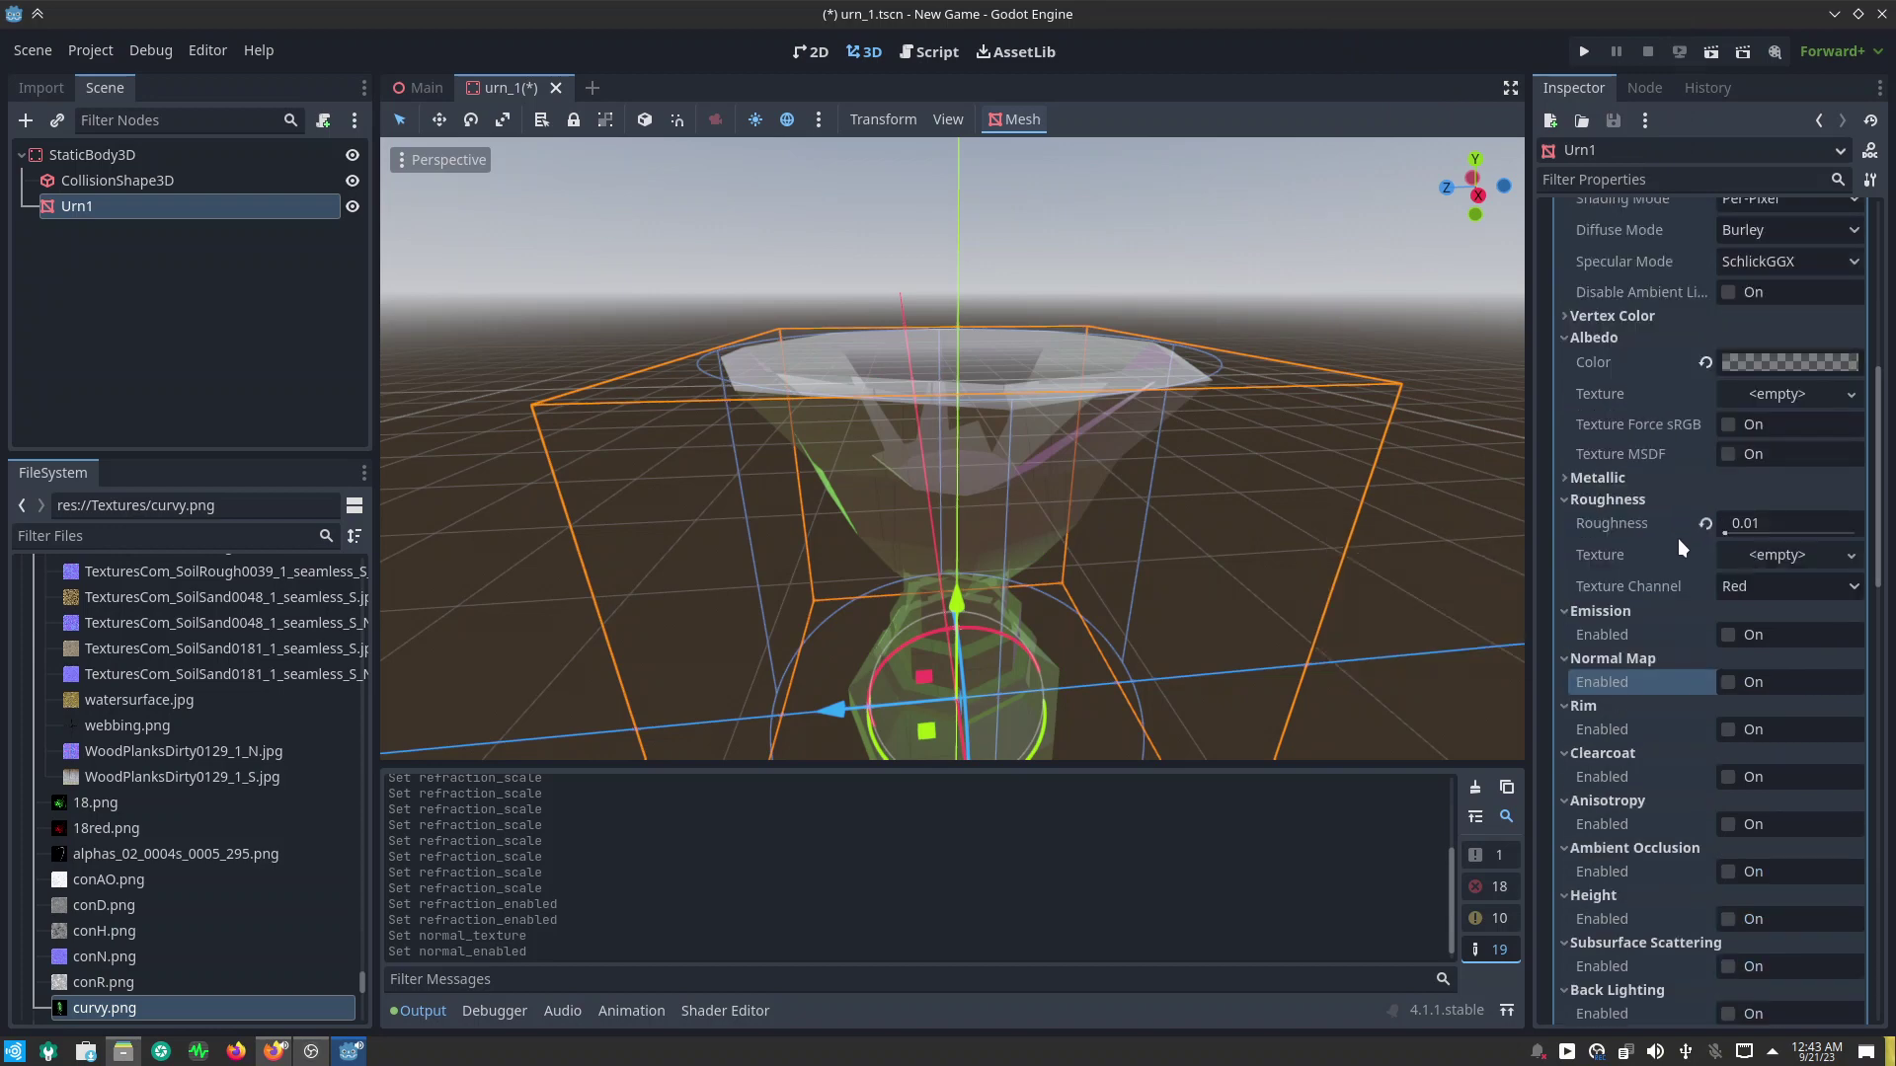
{"action": "left_click", "coordinate": [1704, 523]}
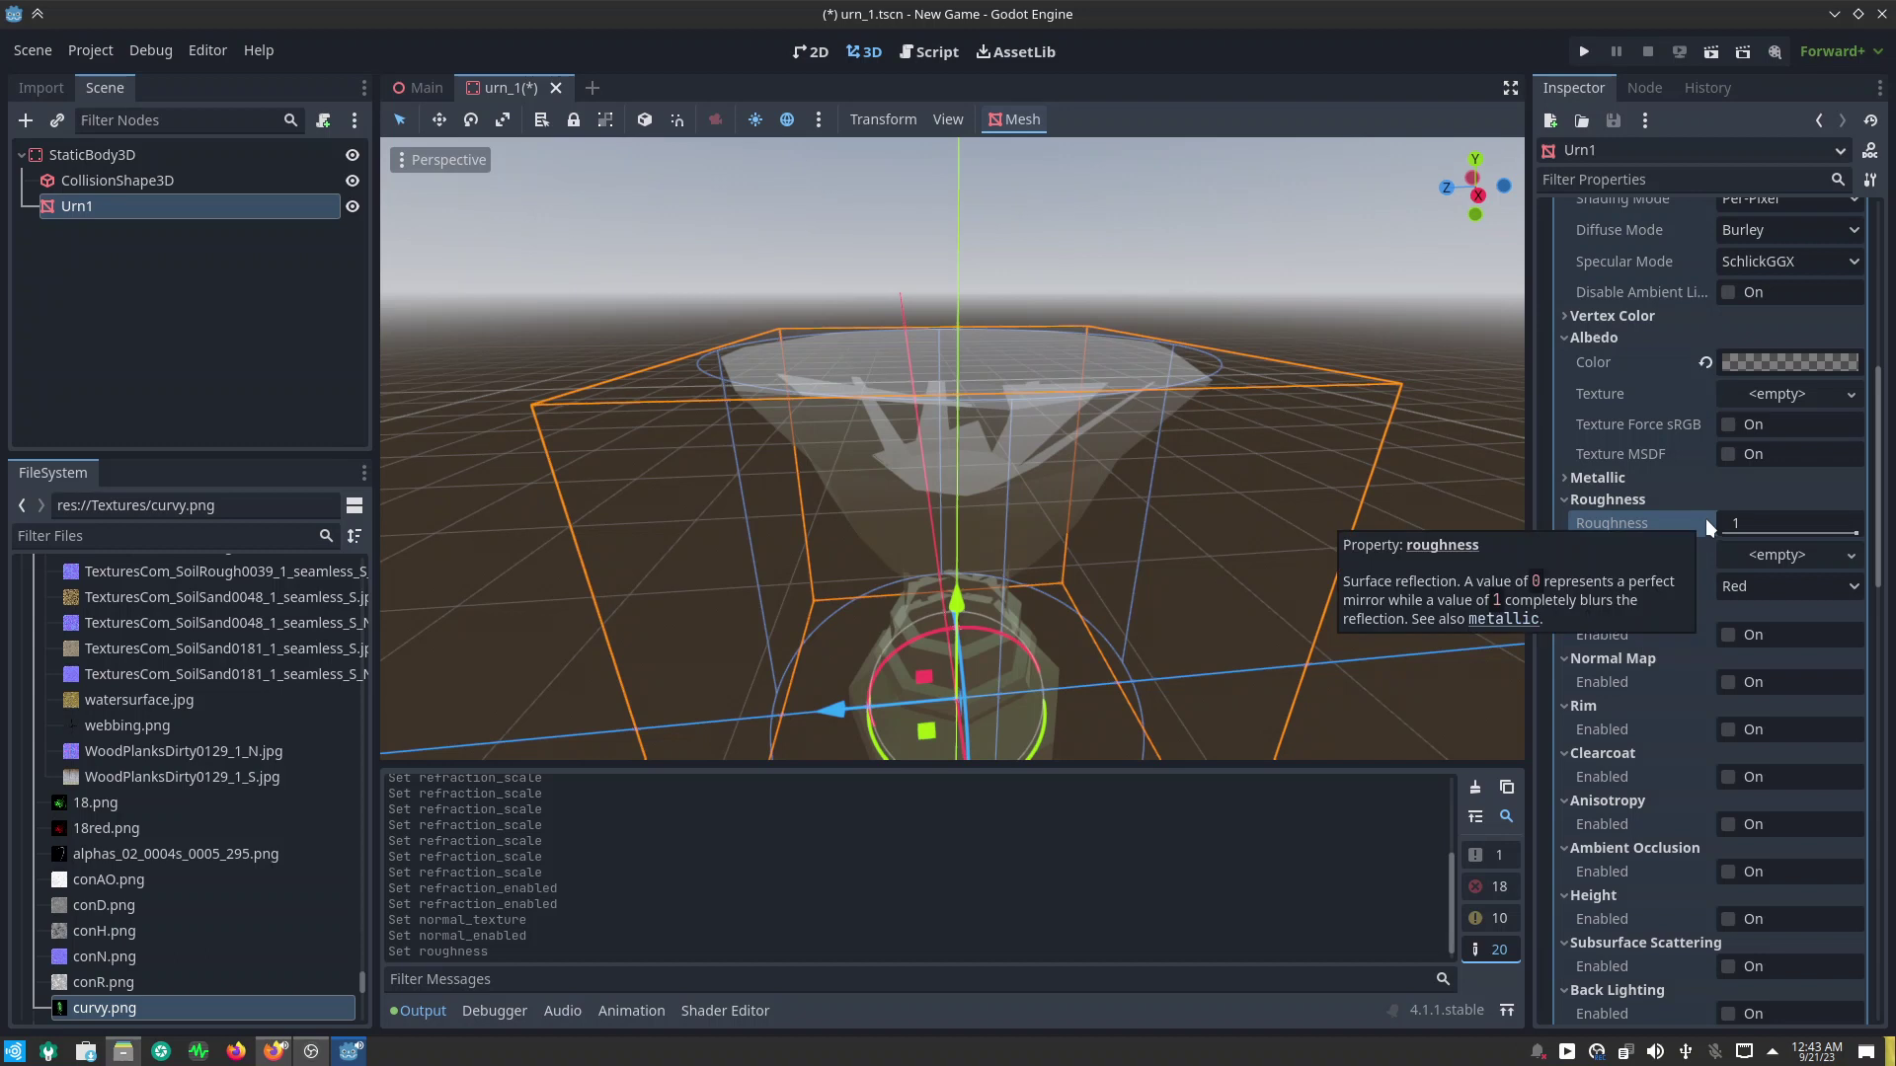
{"action": "left_click", "coordinate": [1637, 473]}
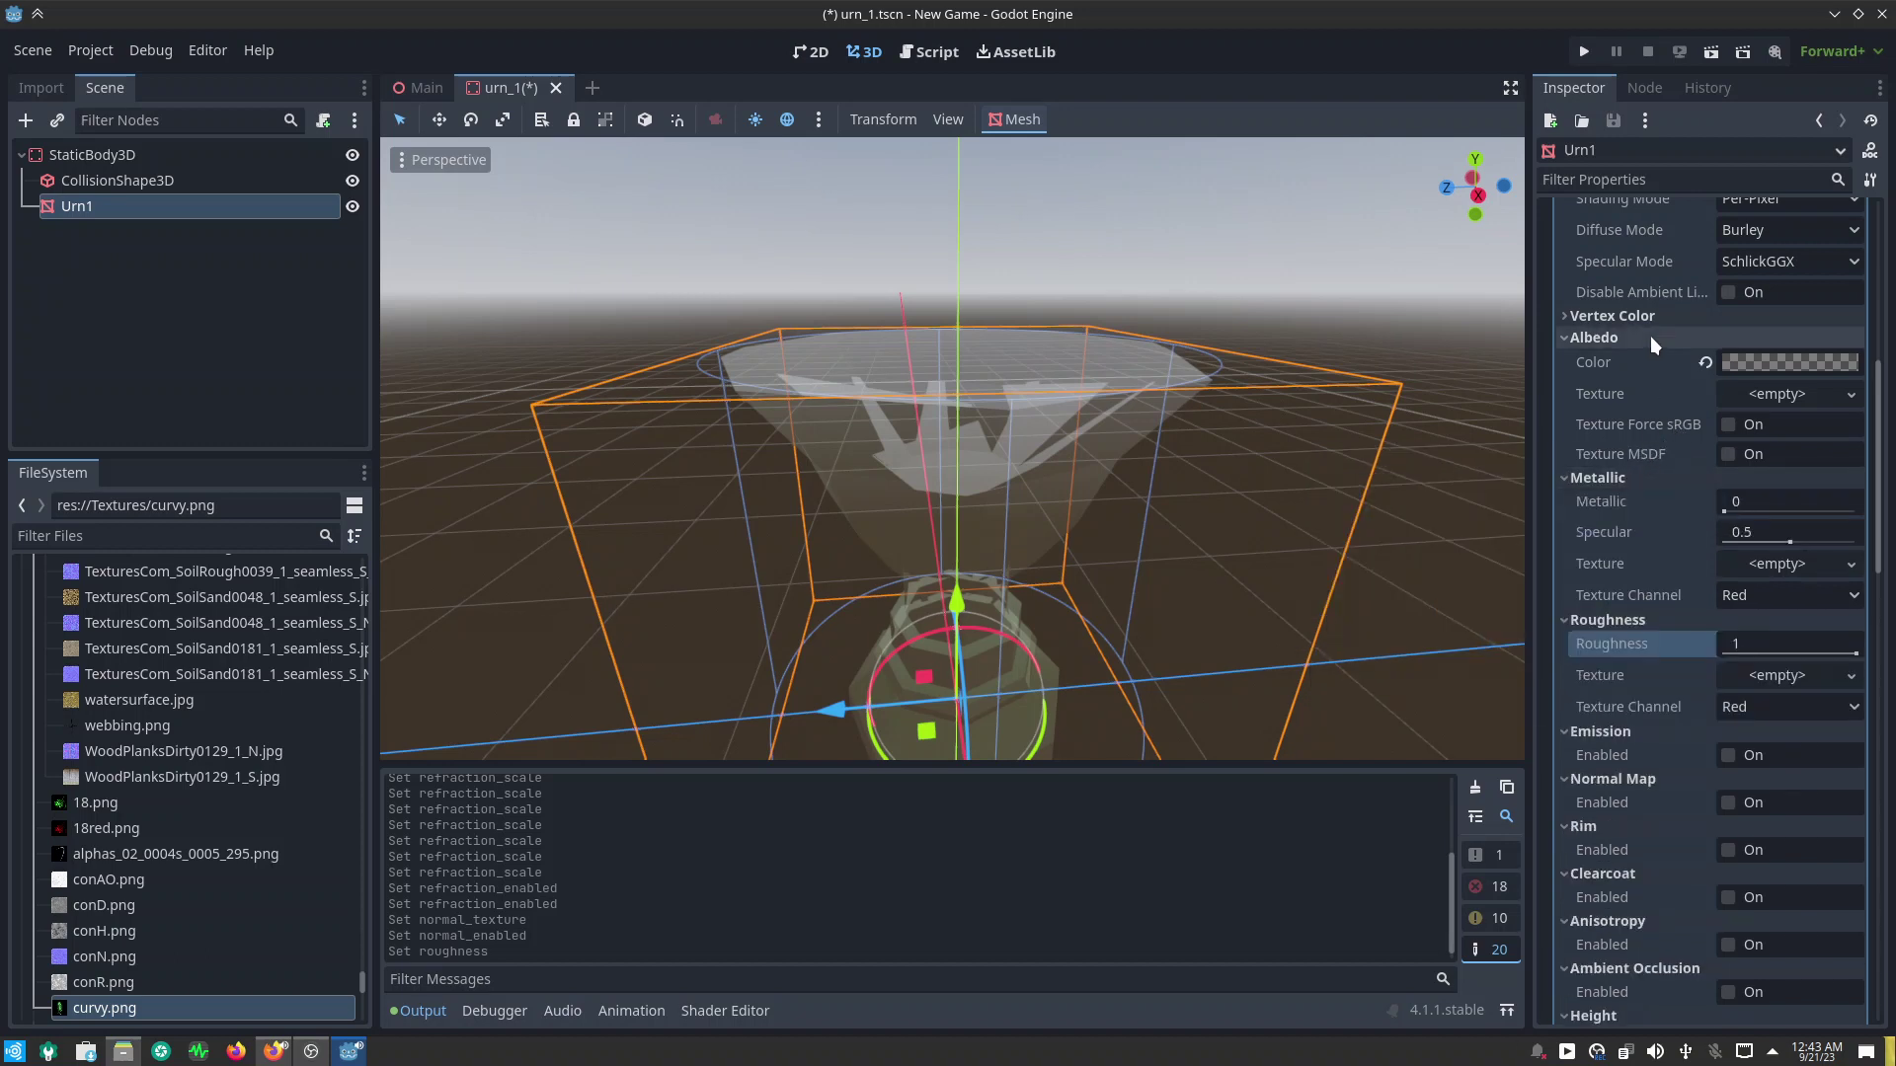
{"action": "left_click", "coordinate": [1704, 361]}
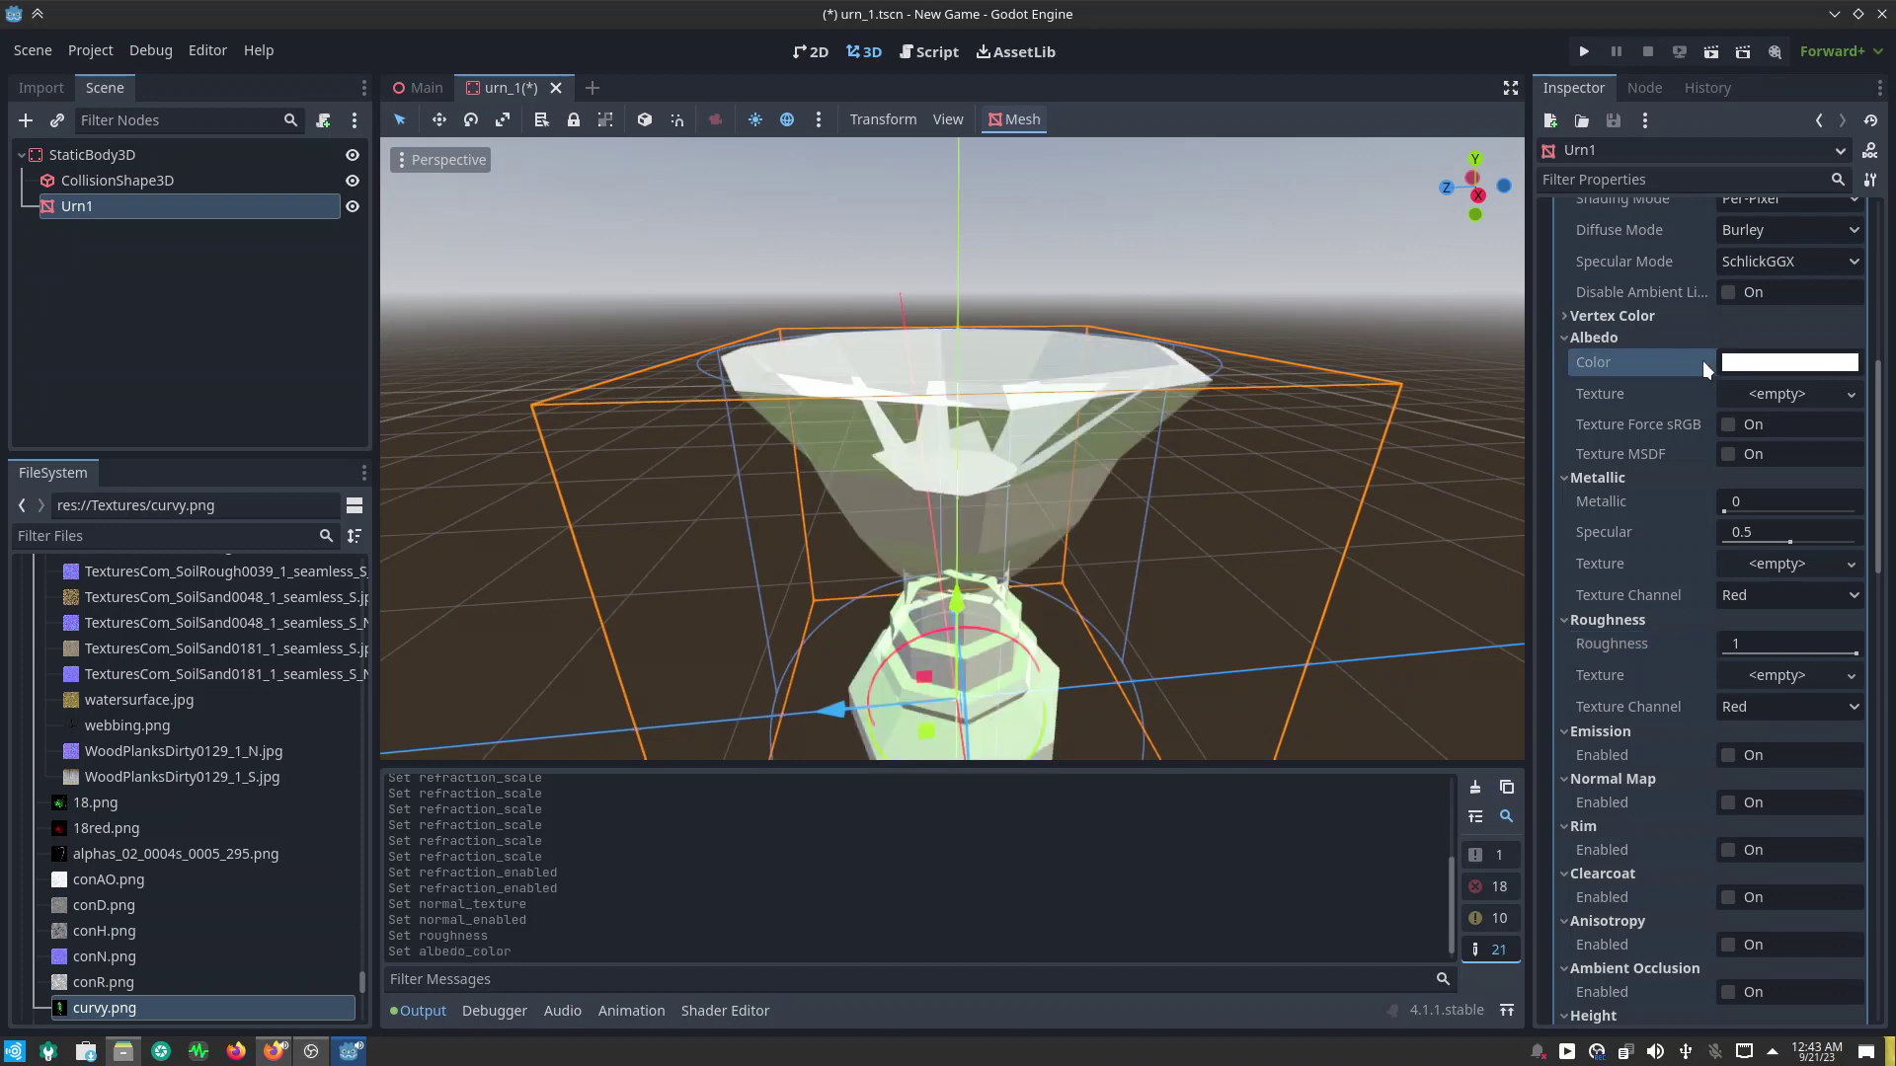
{"action": "scroll", "coordinate": [1655, 417], "scroll_direction": "up", "scroll_amount": 2}
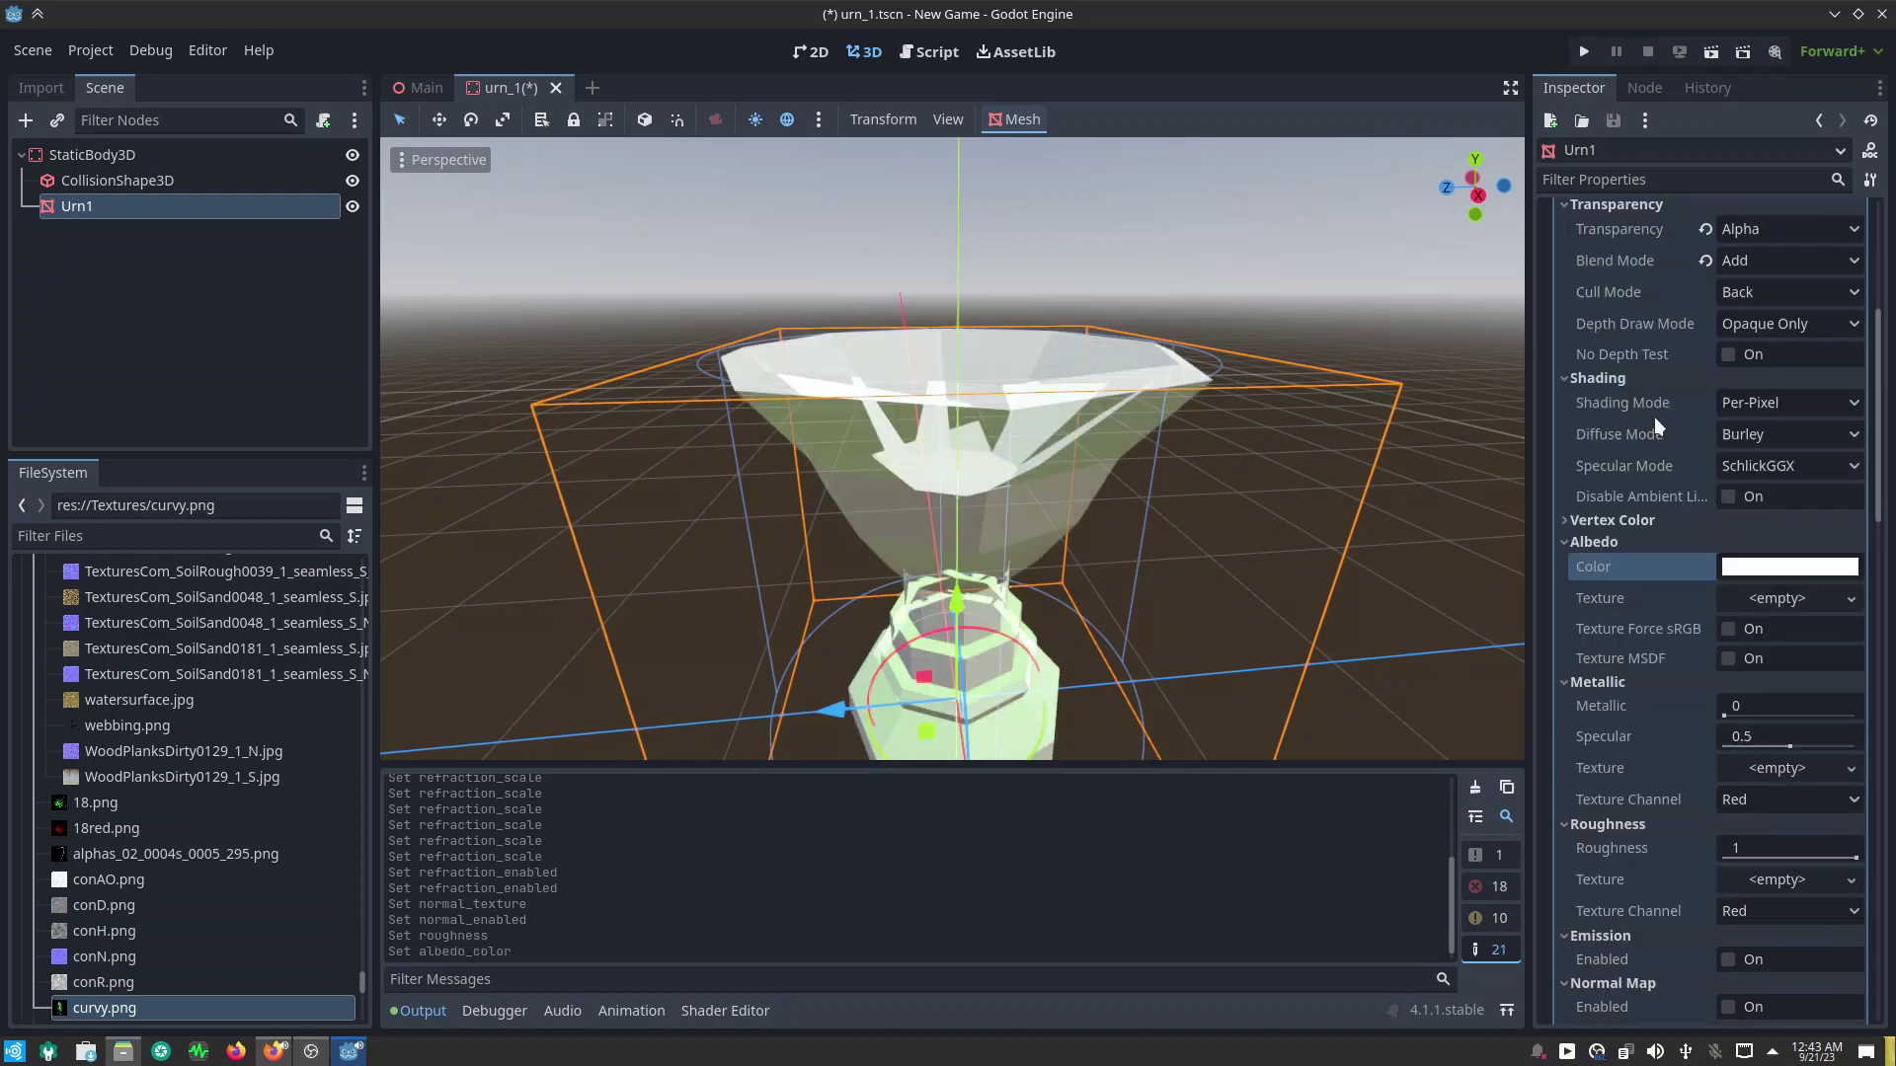
Step: Reset the urn material's Refraction Scale to its default 0.05
{"action": "left_click", "coordinate": [1622, 519]}
{"action": "scroll", "coordinate": [1645, 462], "scroll_direction": "up", "scroll_amount": 1}
{"action": "scroll", "coordinate": [1645, 462], "scroll_direction": "up", "scroll_amount": 2}
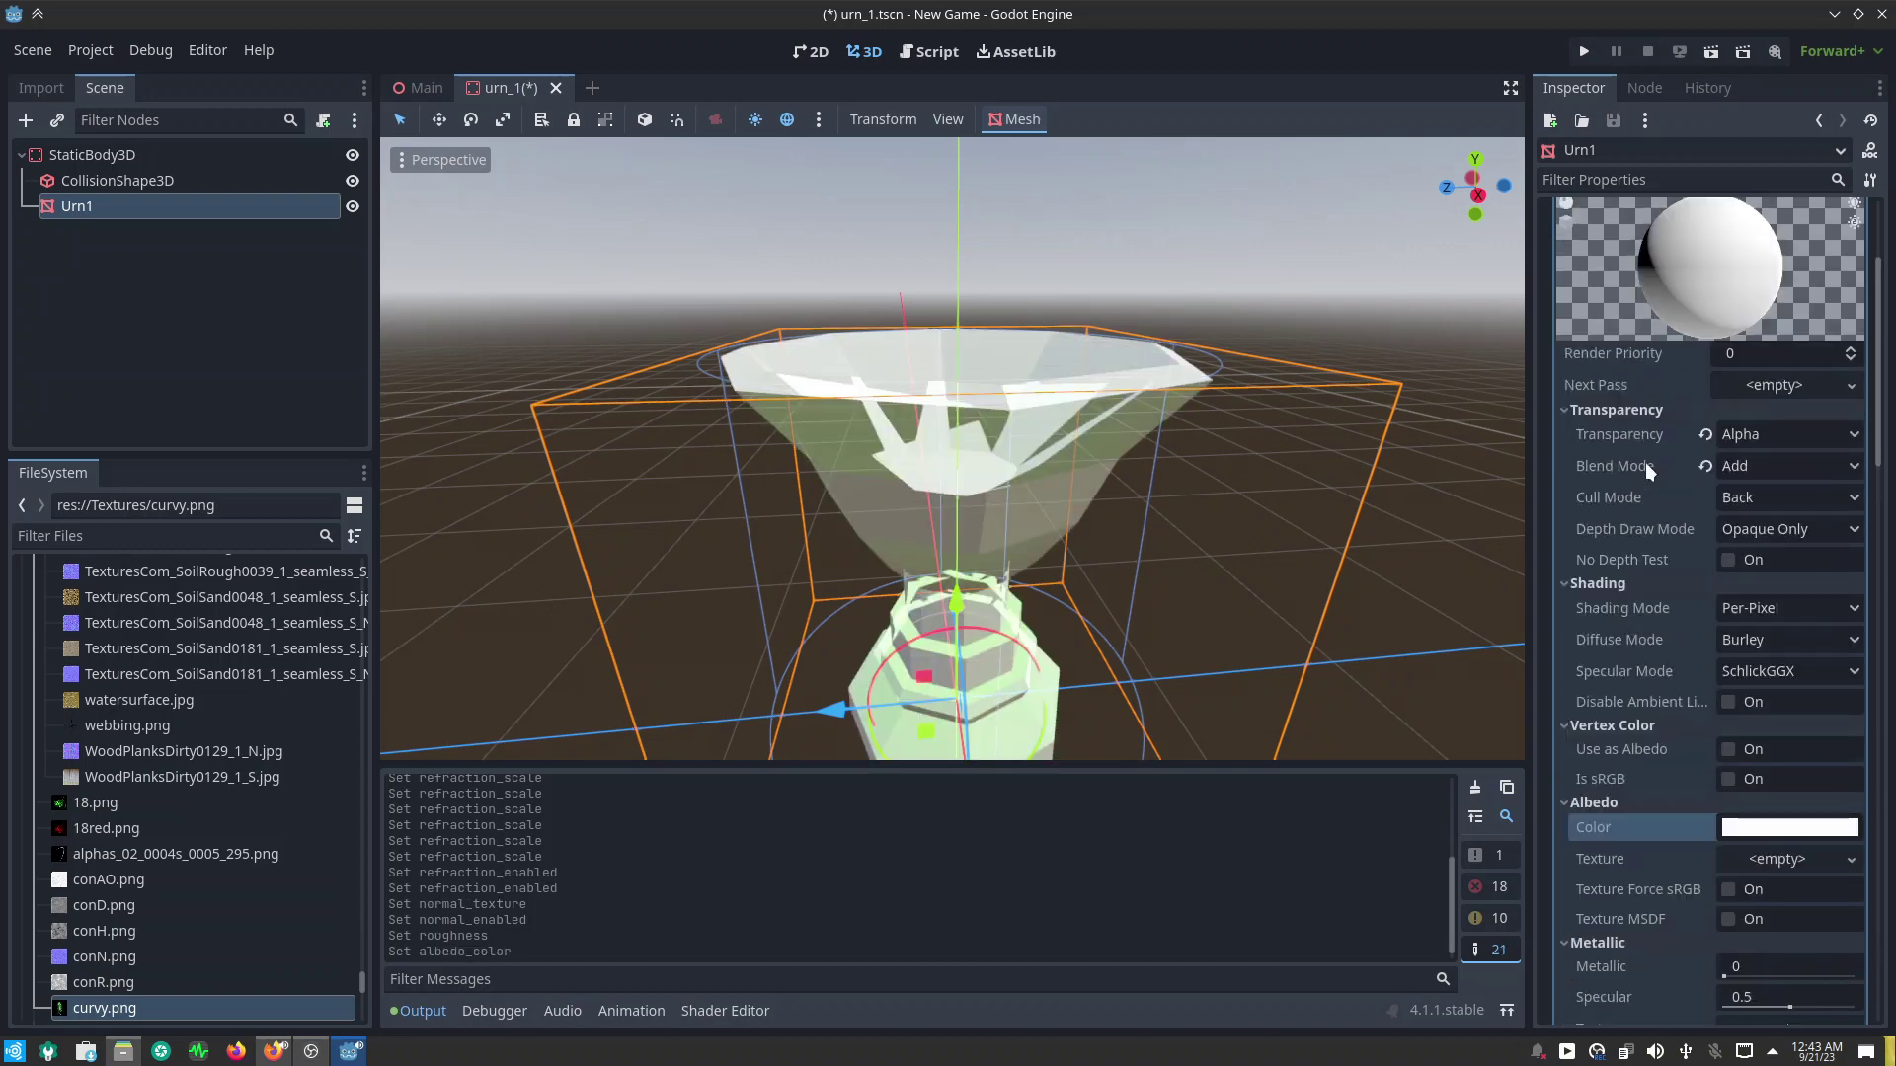
{"action": "scroll", "coordinate": [1645, 462], "scroll_direction": "up", "scroll_amount": 1}
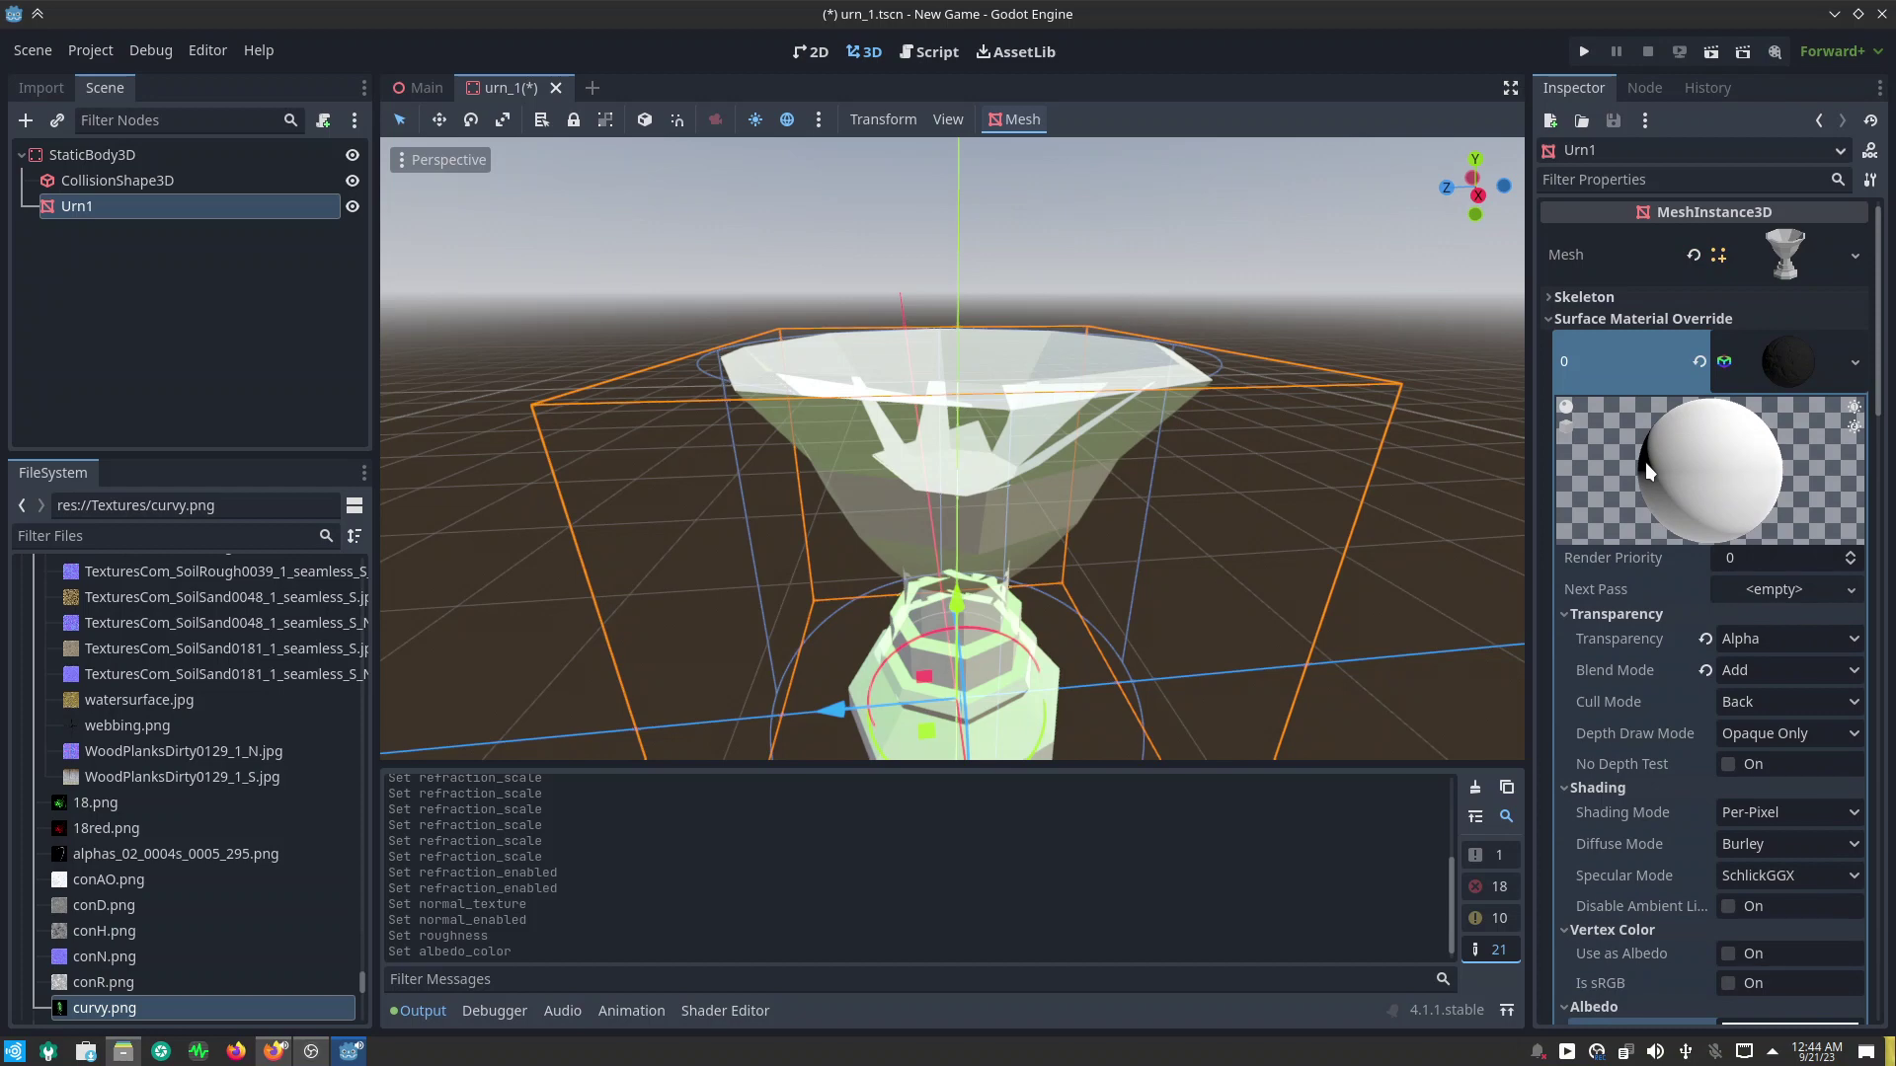
{"action": "scroll", "coordinate": [1644, 462], "scroll_direction": "down", "scroll_amount": 5}
{"action": "scroll", "coordinate": [1645, 462], "scroll_direction": "down", "scroll_amount": 5}
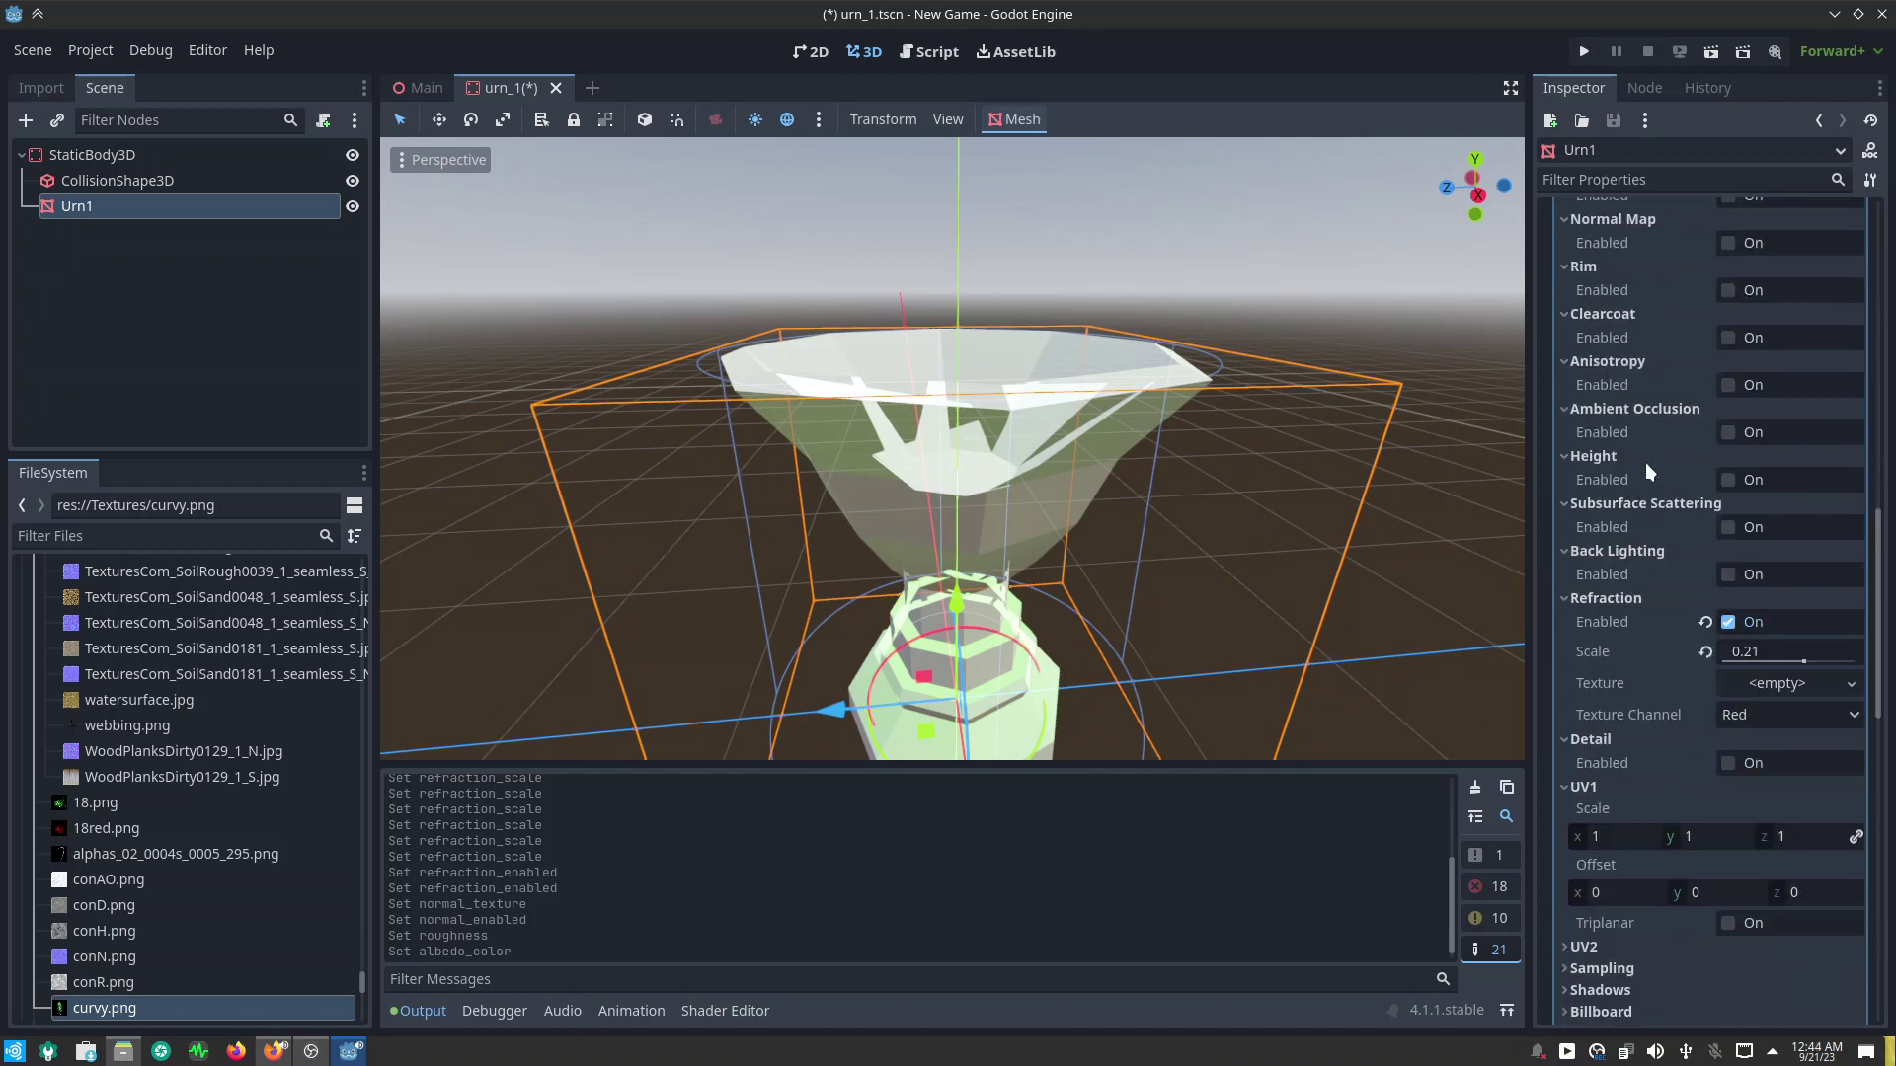
{"action": "left_click", "coordinate": [1704, 652]}
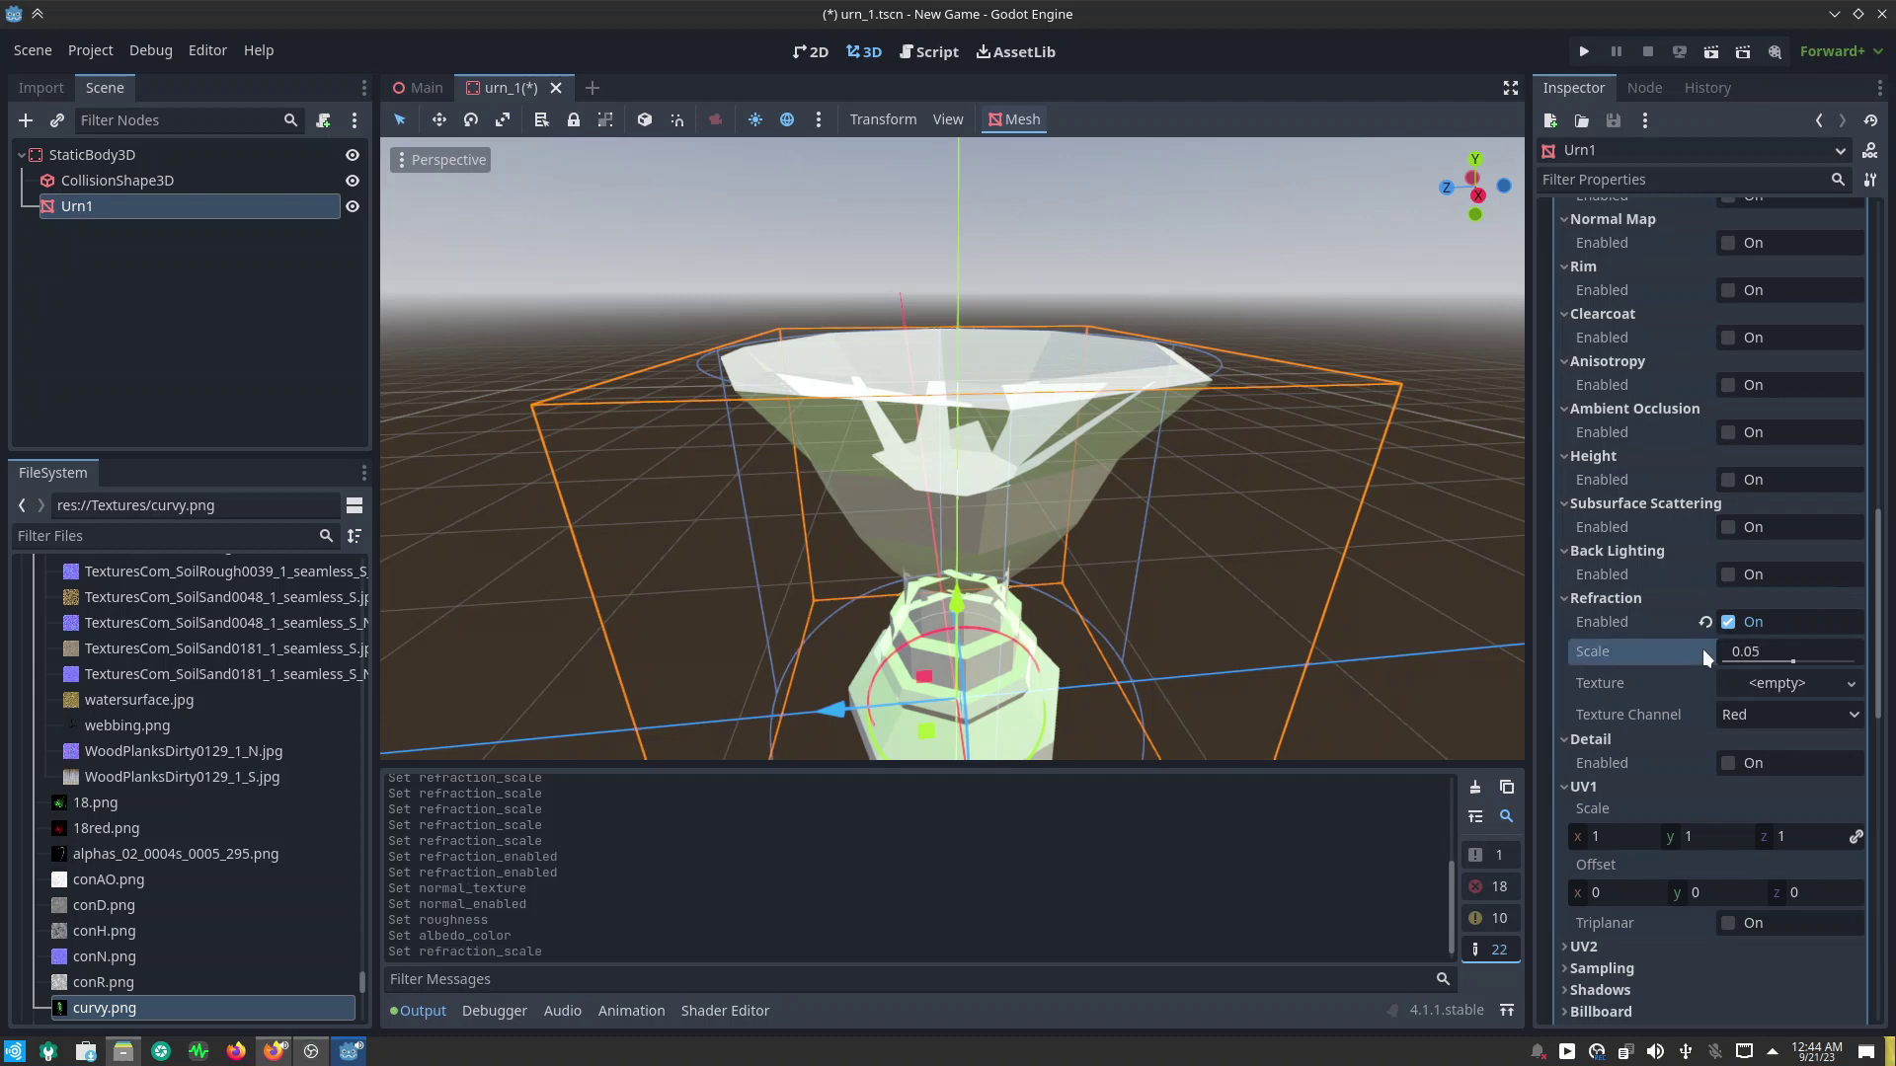
Step: Expand the material's remaining sections, UV2 through Resource, and bring up the Lightmap Scale choices
{"action": "scroll", "coordinate": [1674, 749], "scroll_direction": "down", "scroll_amount": 5}
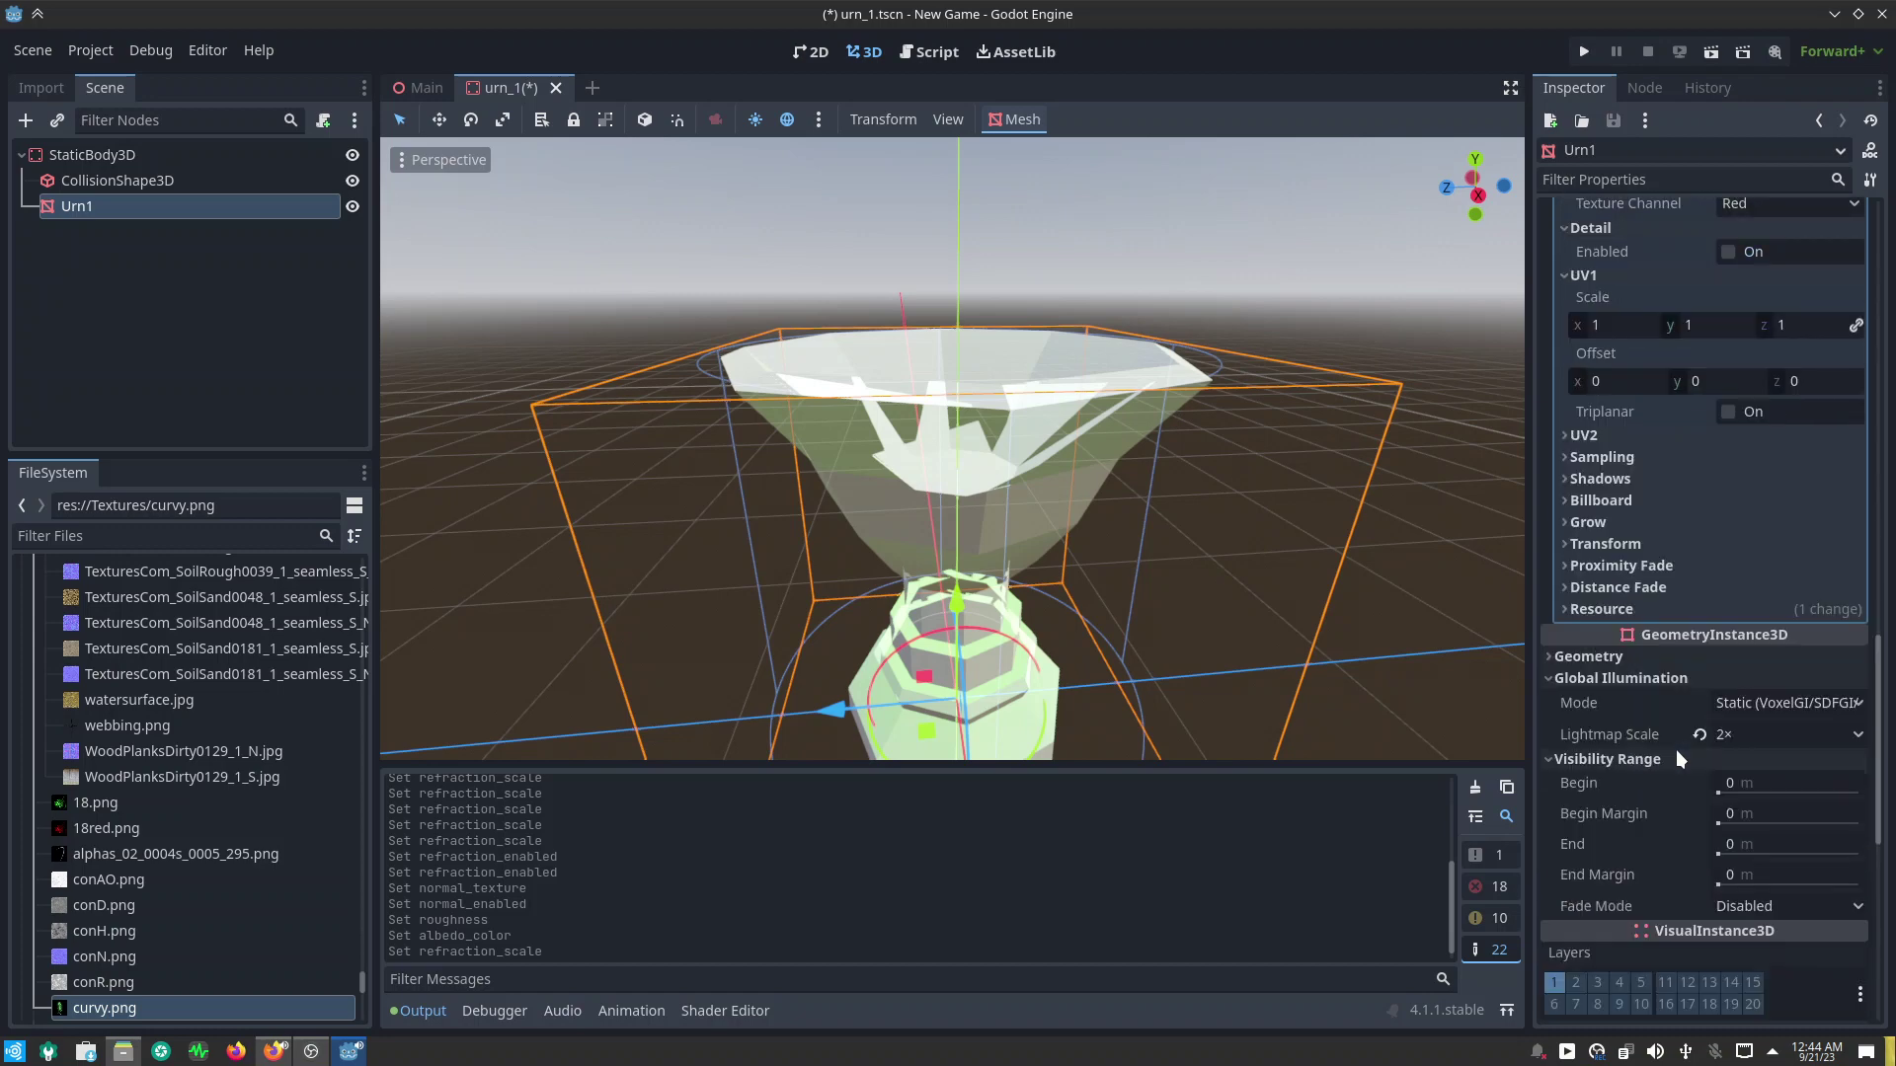
{"action": "scroll", "coordinate": [1674, 749], "scroll_direction": "up", "scroll_amount": 2}
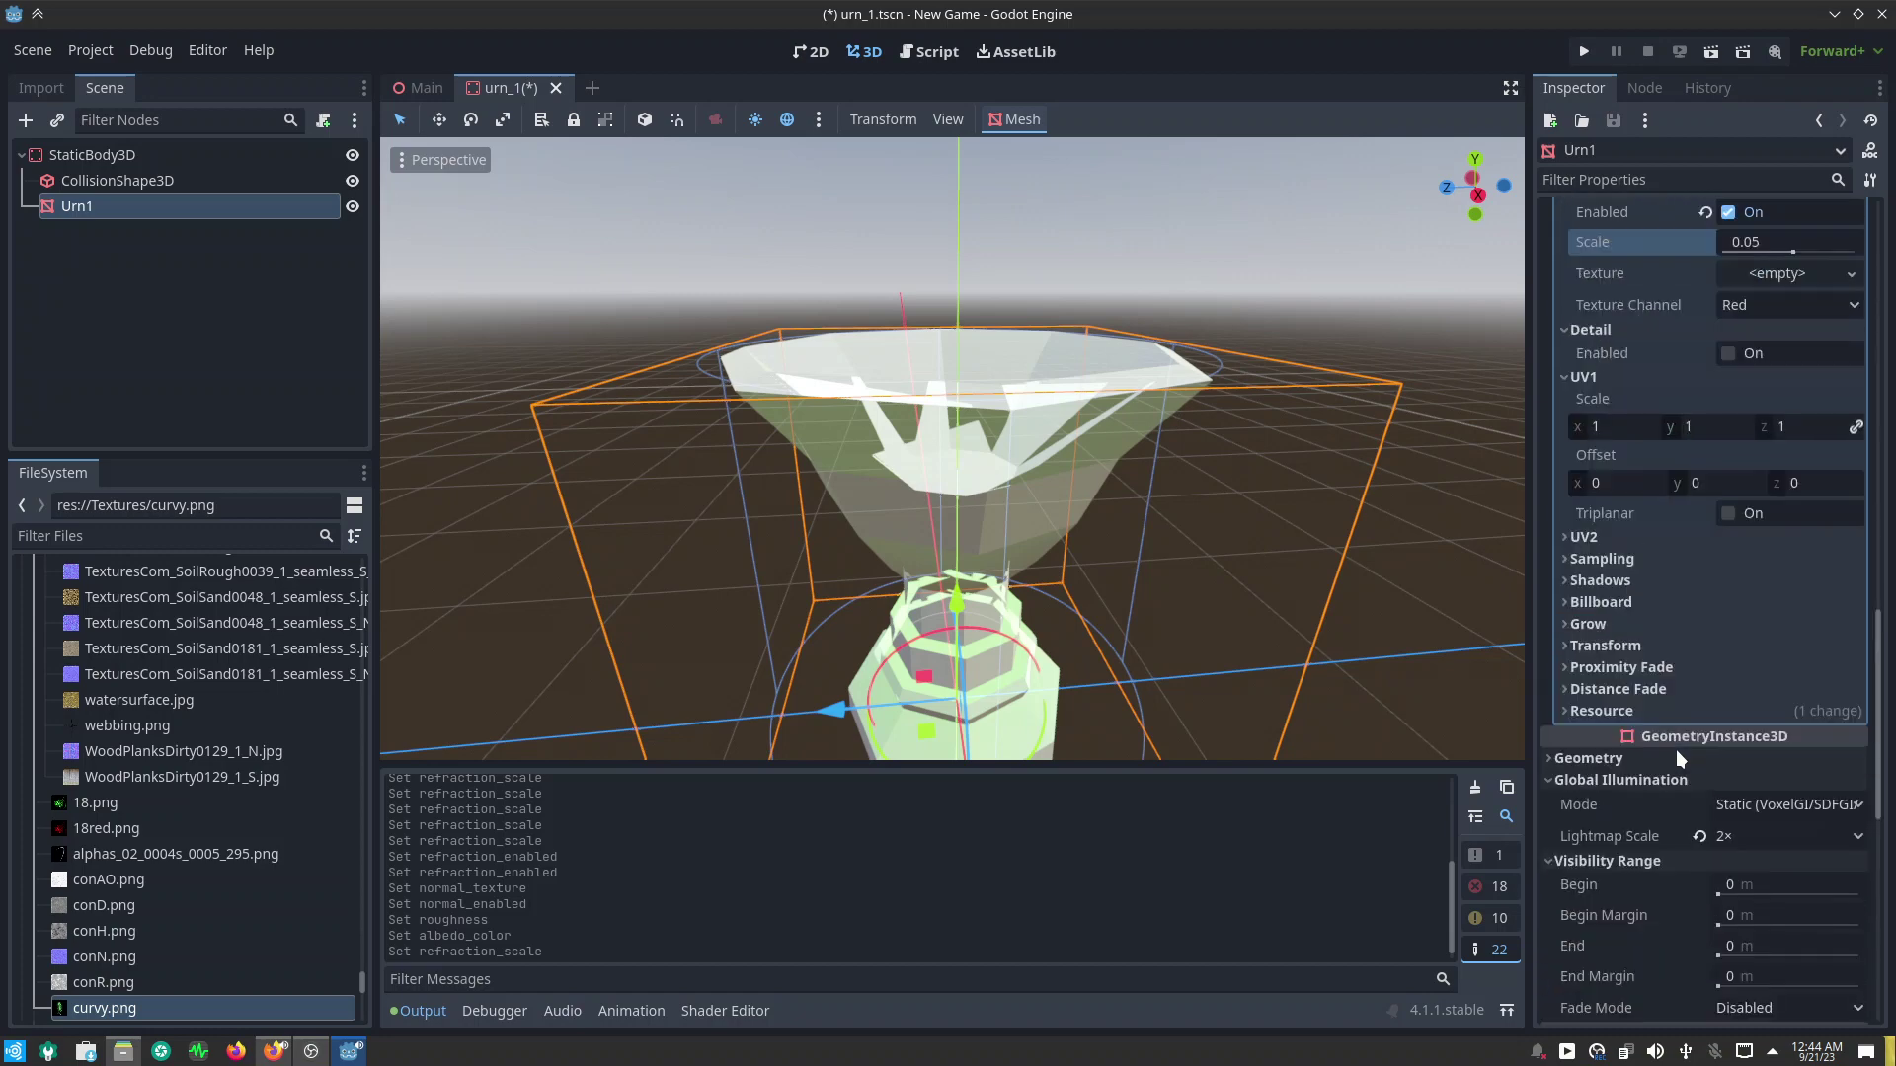
{"action": "left_click", "coordinate": [1632, 539]}
{"action": "left_click", "coordinate": [1615, 695]}
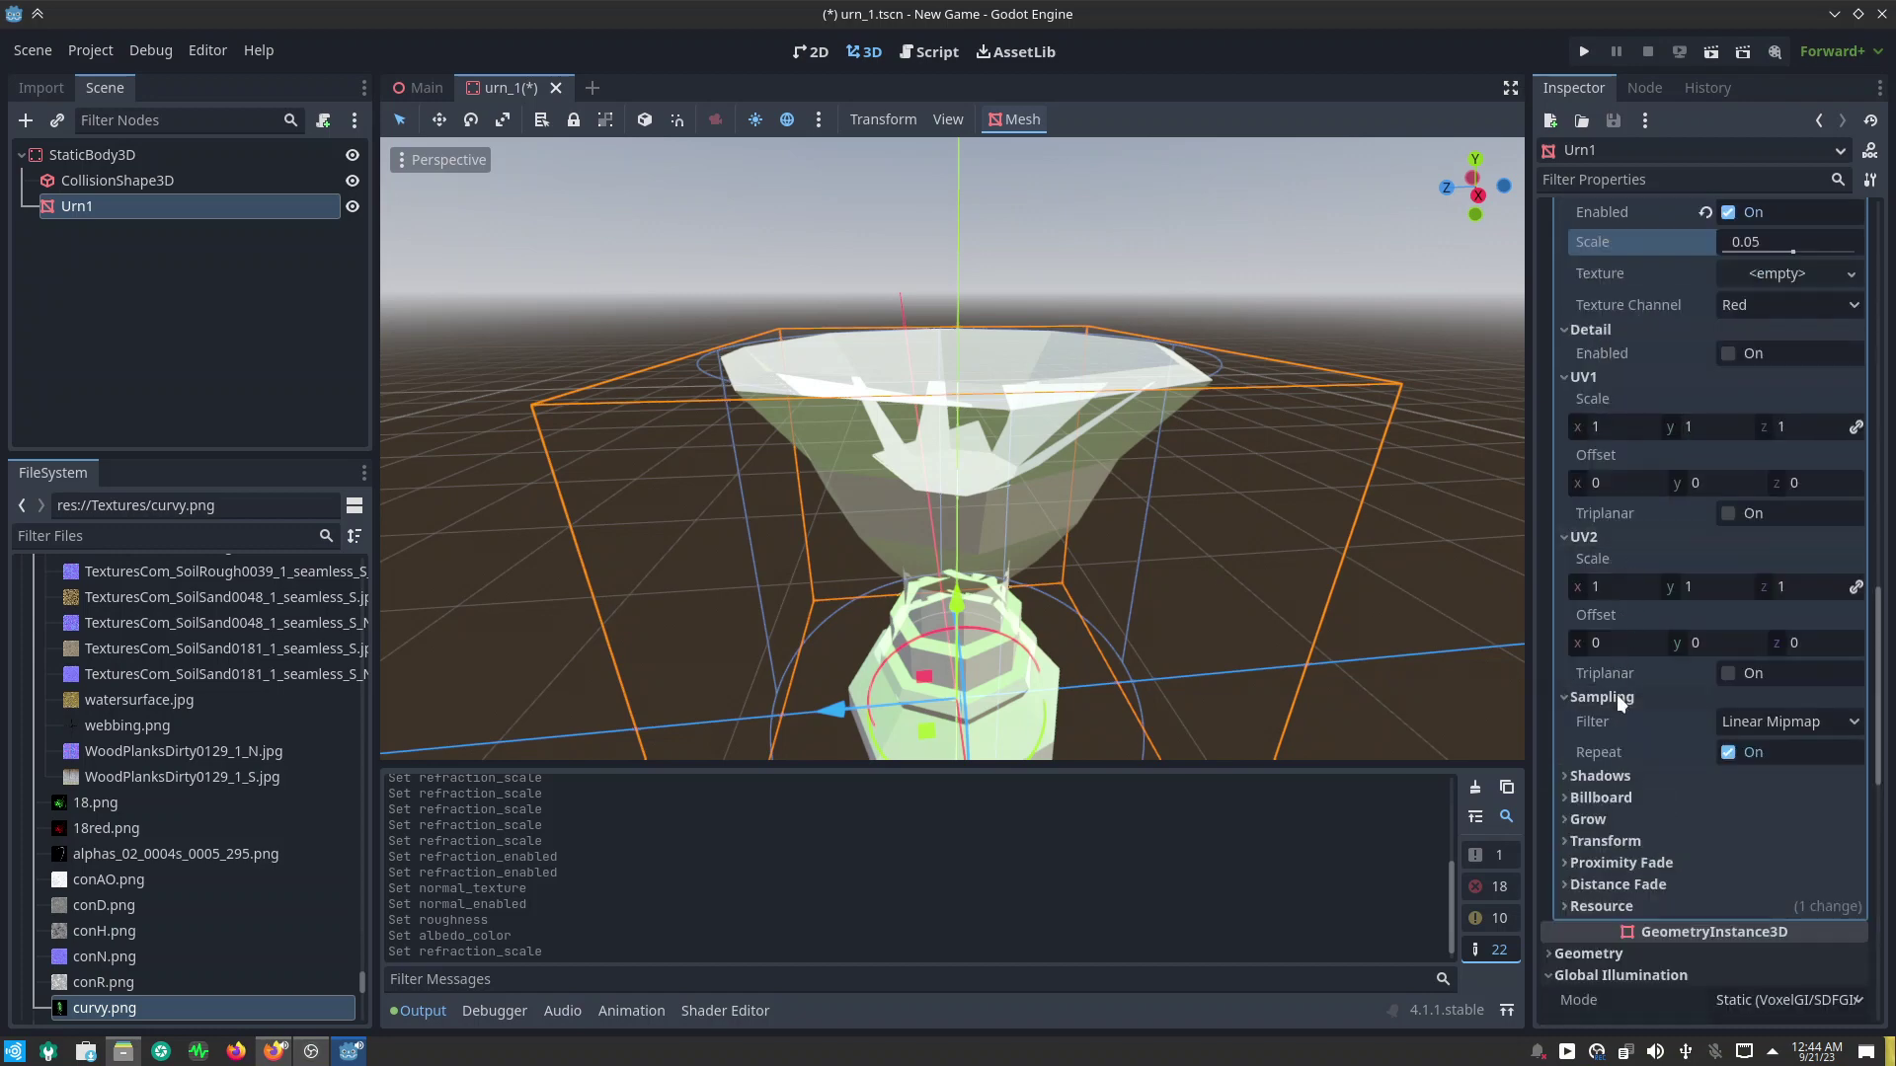
{"action": "left_click", "coordinate": [1627, 774]}
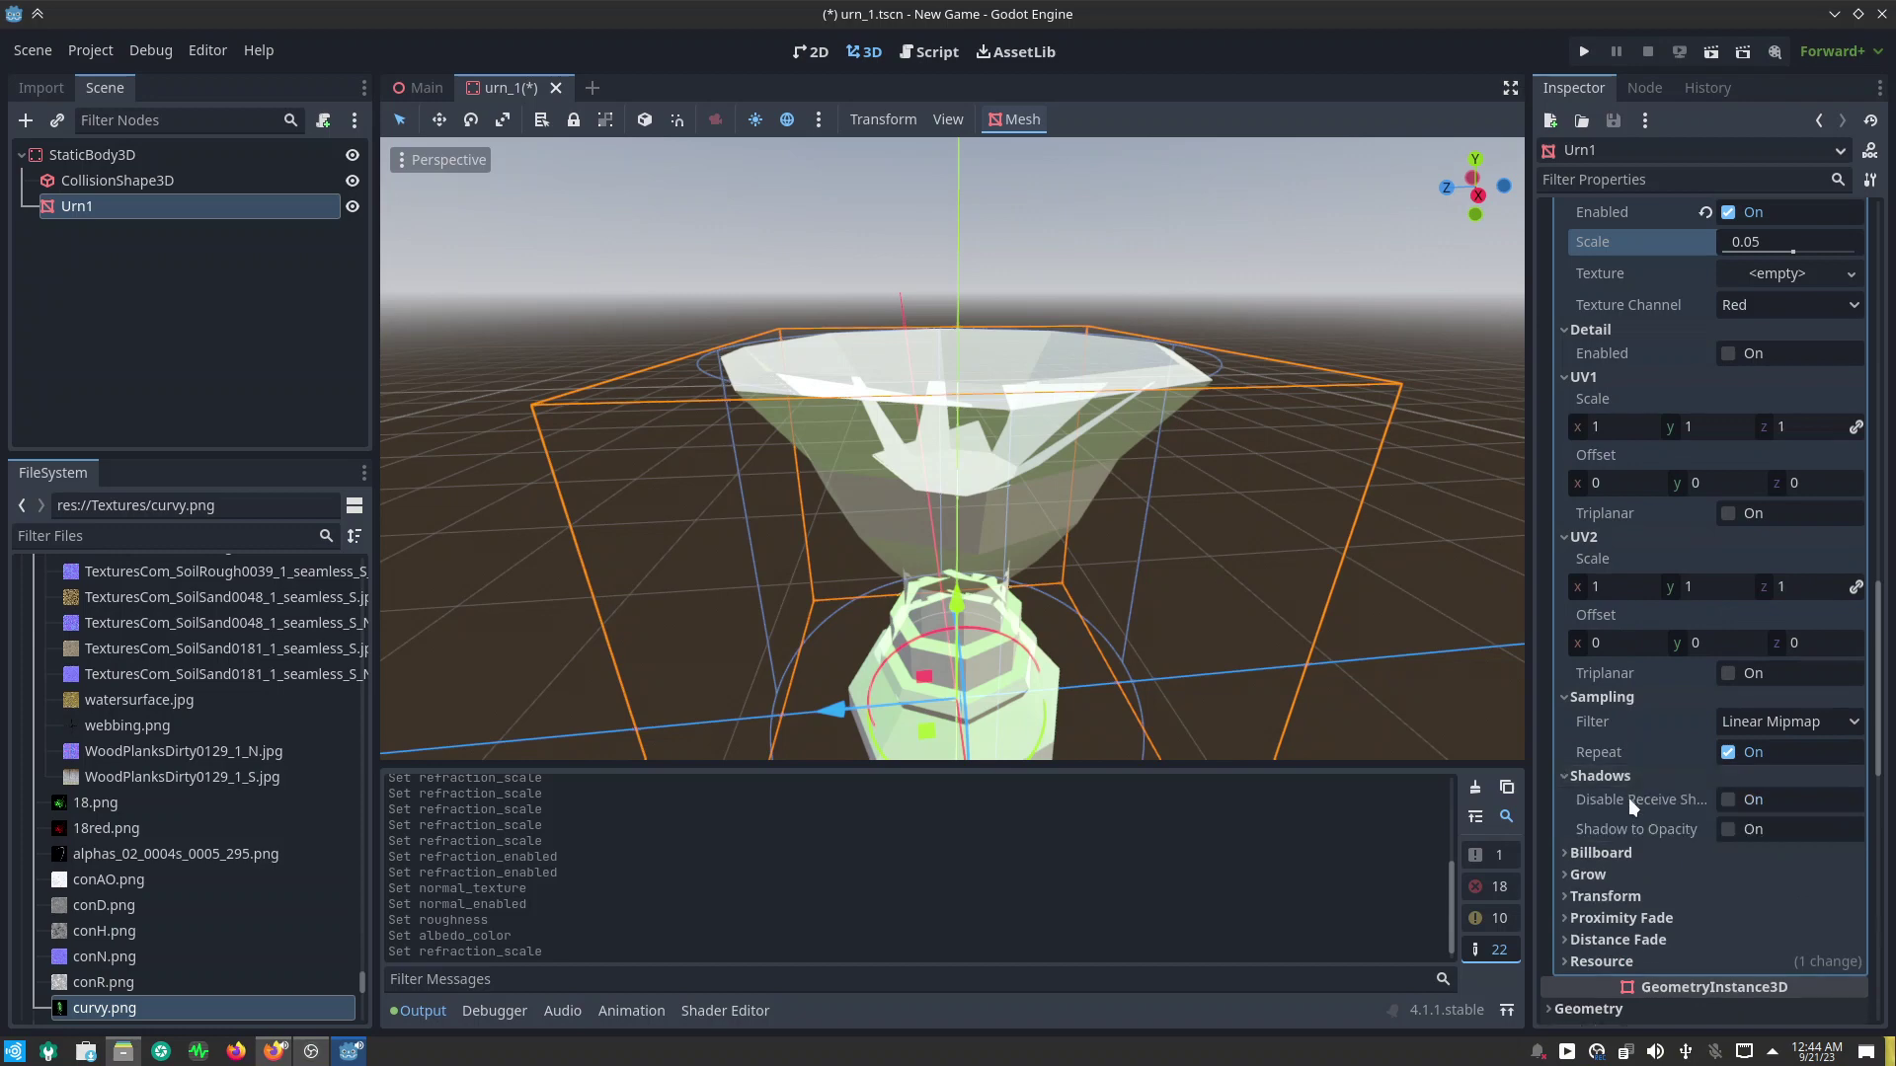
{"action": "left_click", "coordinate": [1631, 853]}
{"action": "scroll", "coordinate": [1638, 881], "scroll_direction": "down", "scroll_amount": 4}
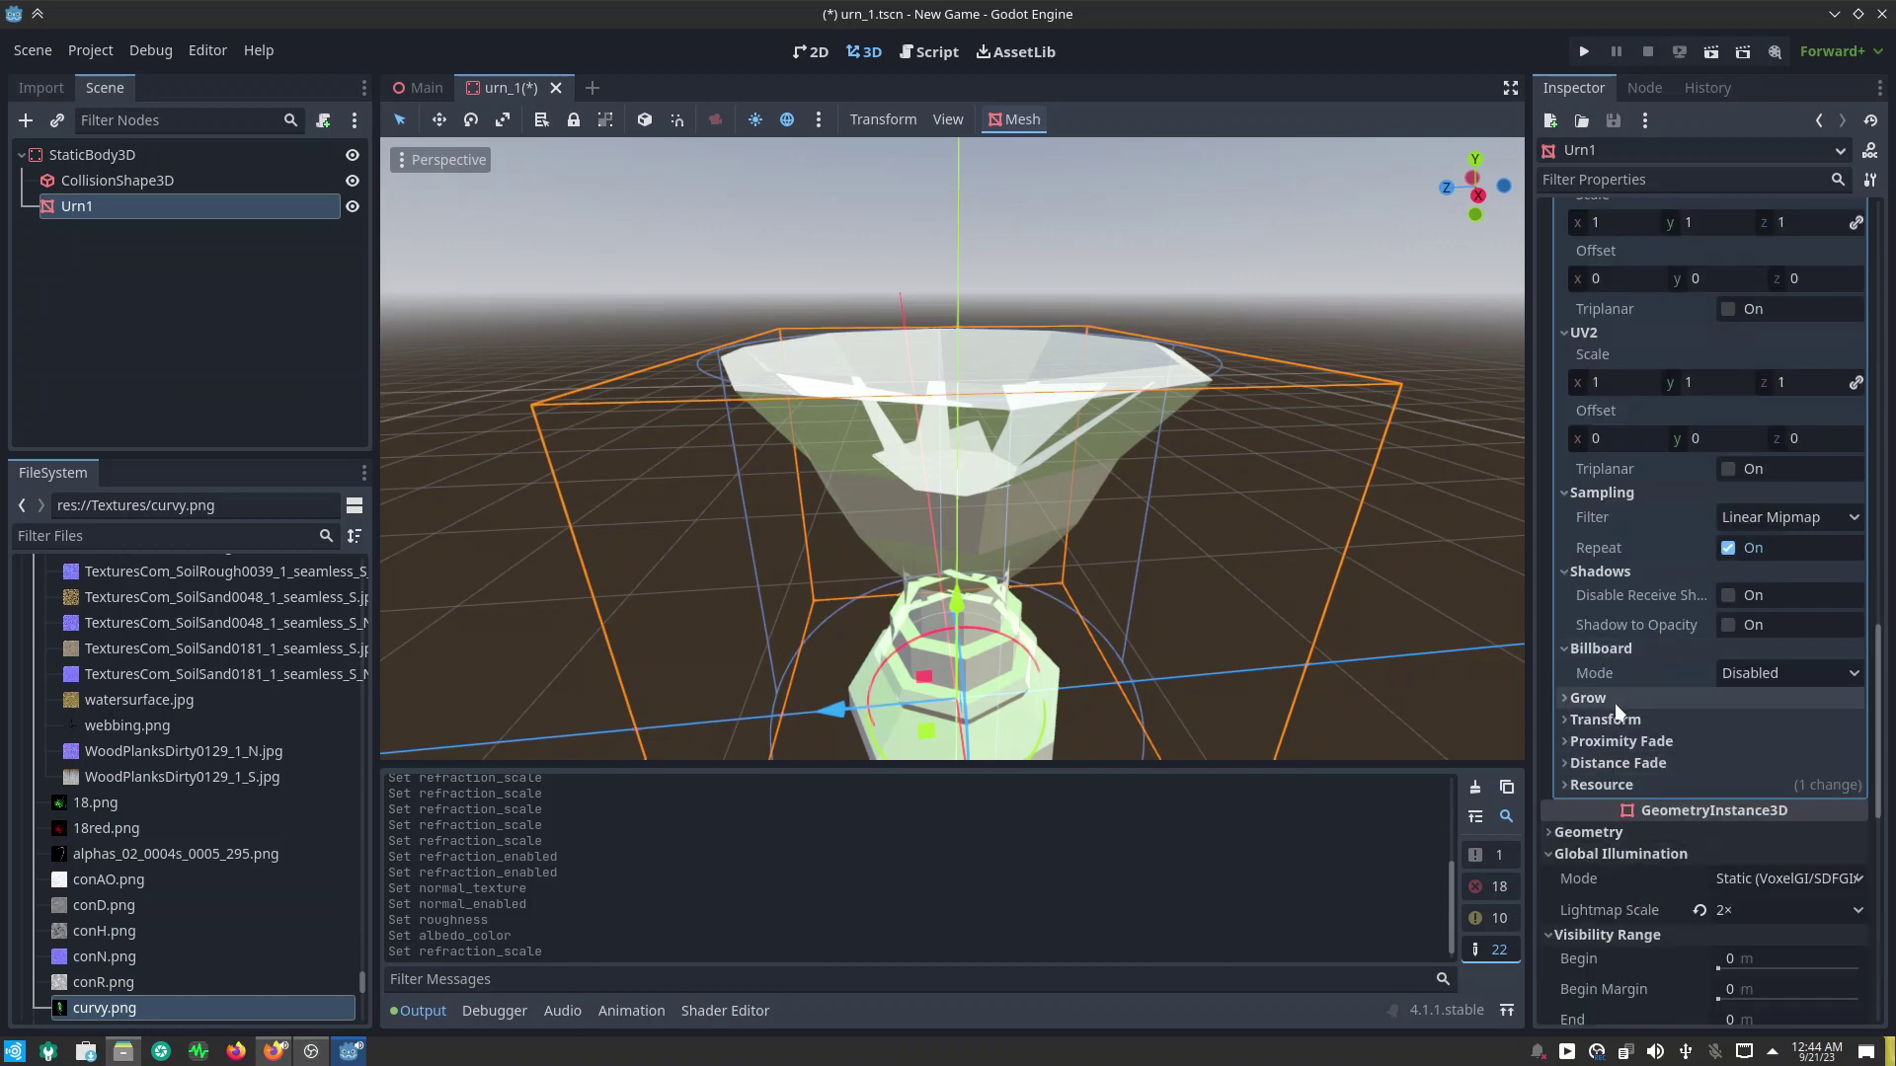
{"action": "left_click", "coordinate": [1614, 700]}
{"action": "left_click", "coordinate": [1625, 745]}
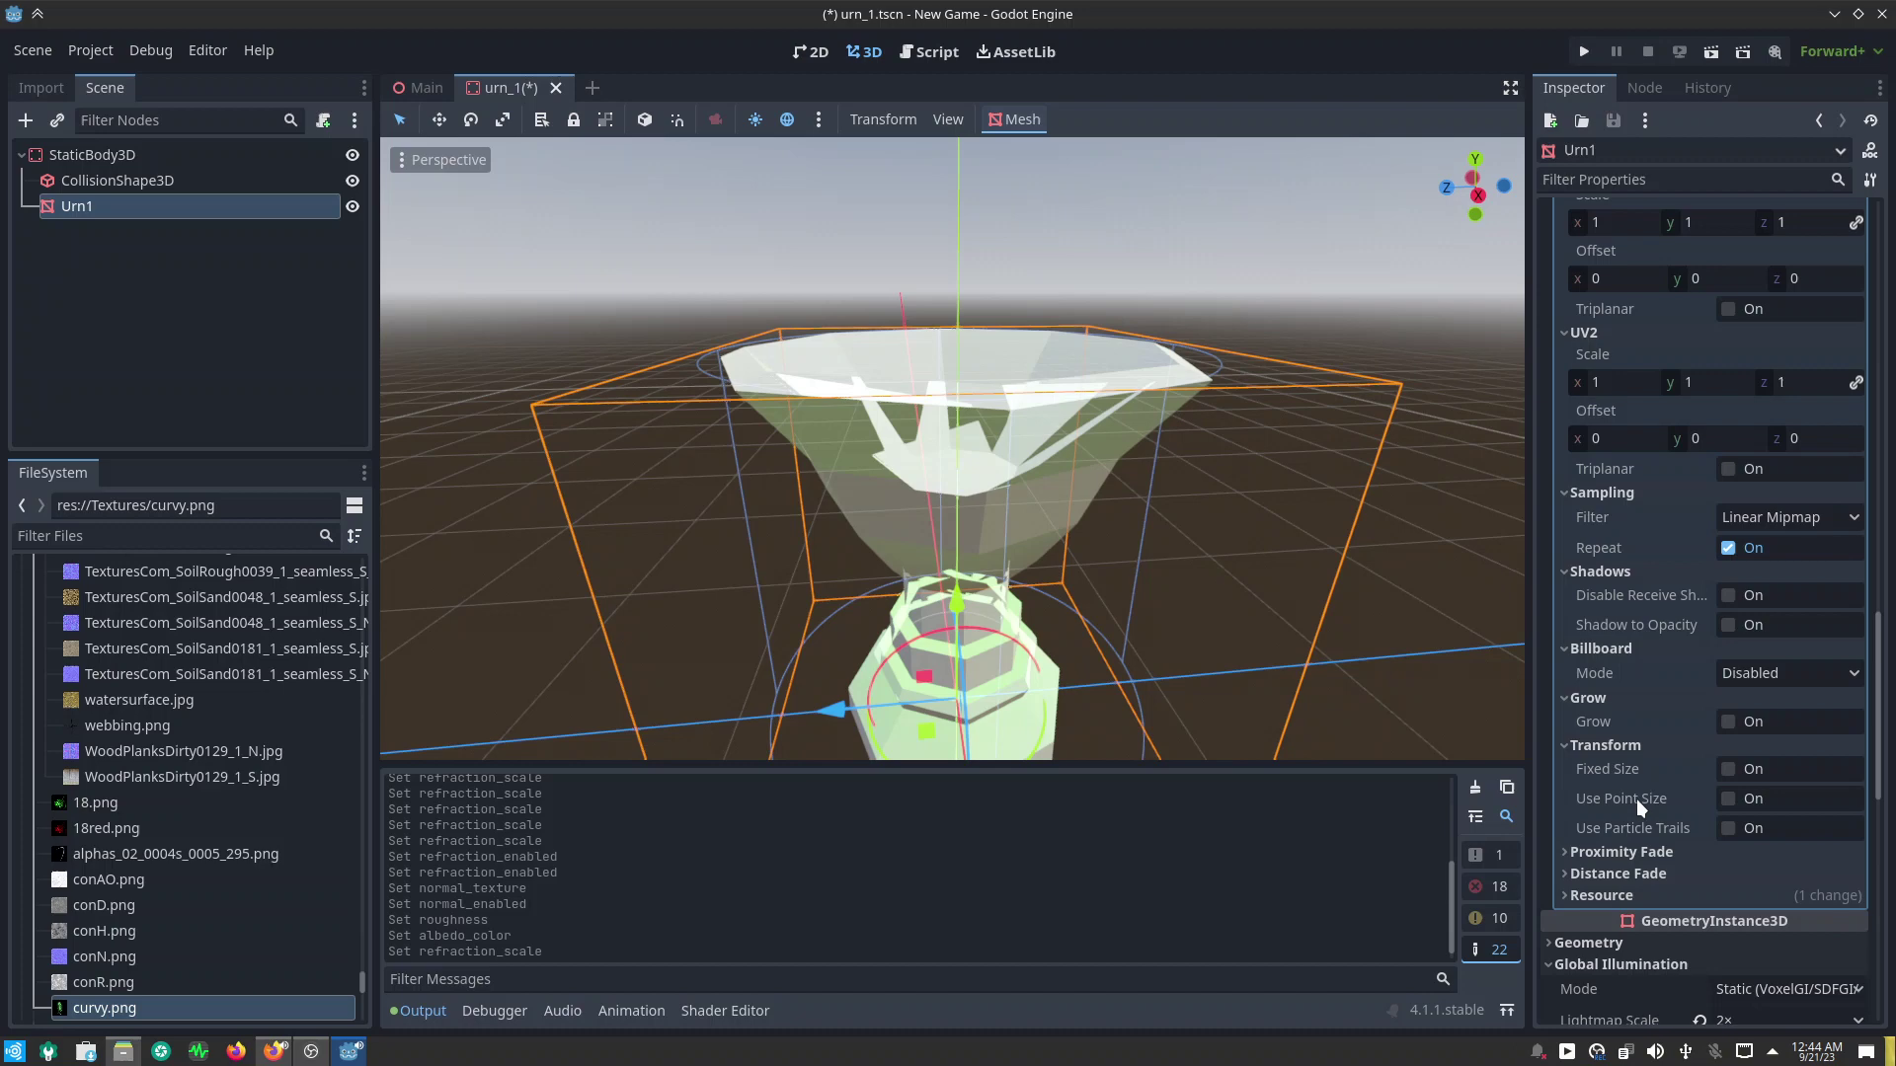
{"action": "left_click", "coordinate": [1631, 853]}
{"action": "scroll", "coordinate": [1589, 762], "scroll_direction": "down", "scroll_amount": 8}
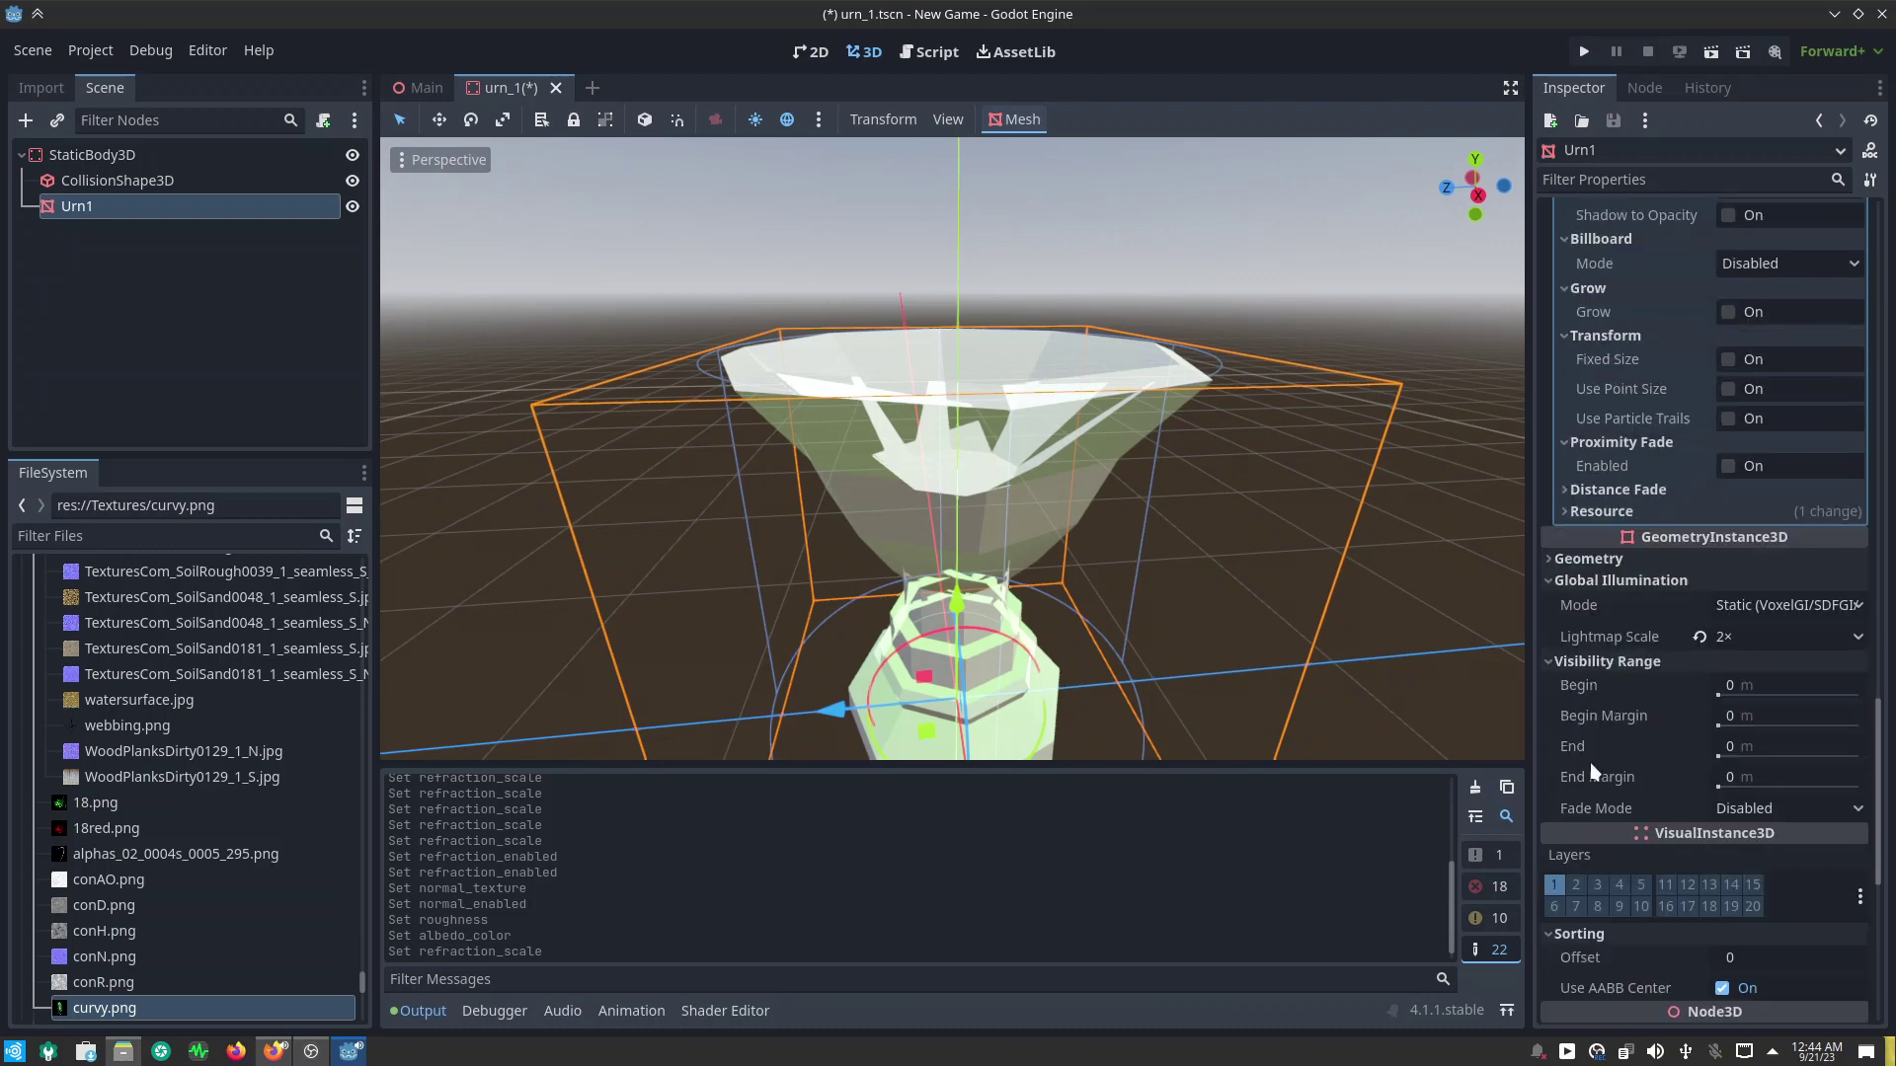
{"action": "left_click", "coordinate": [1617, 488]}
{"action": "left_click", "coordinate": [1618, 539]}
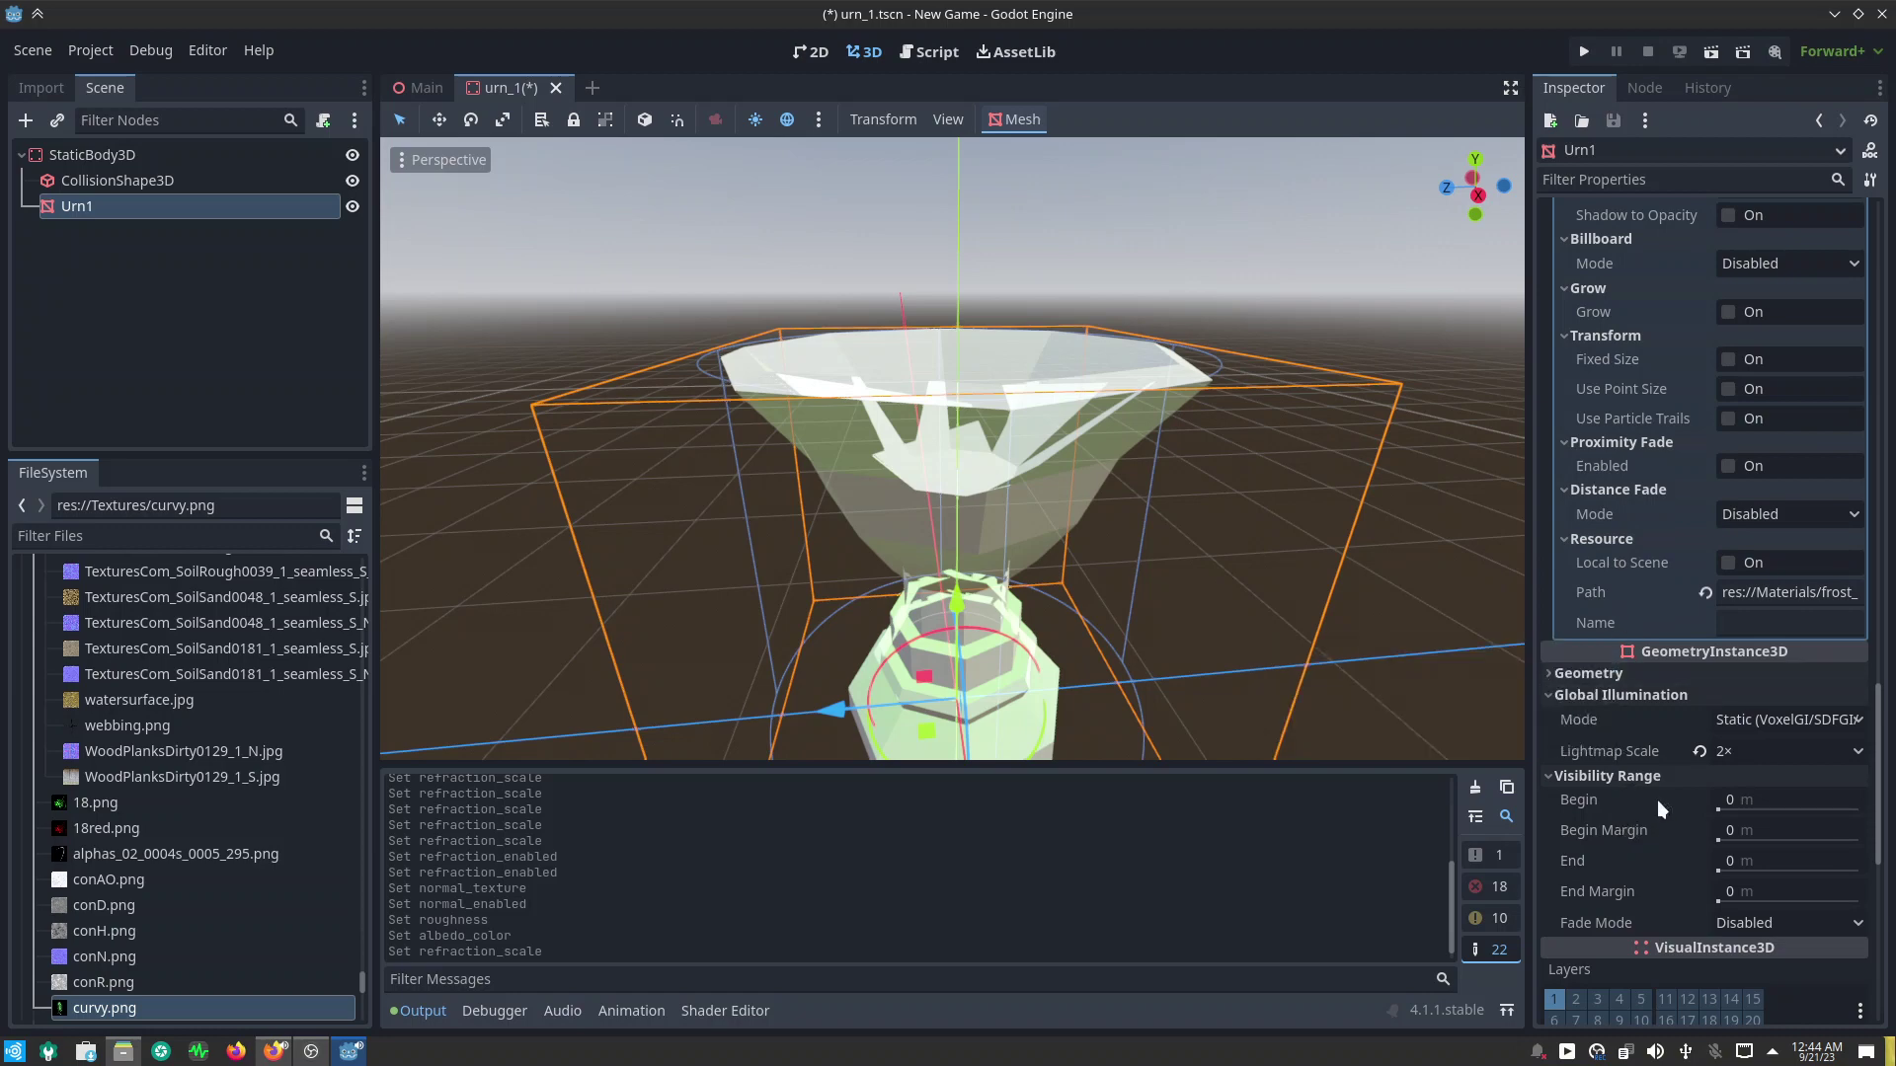
{"action": "left_click", "coordinate": [1740, 744]}
Step: Set Urn1's lightmap scale to 1×, then scroll back up the urn's material settings
{"action": "left_click", "coordinate": [1718, 780]}
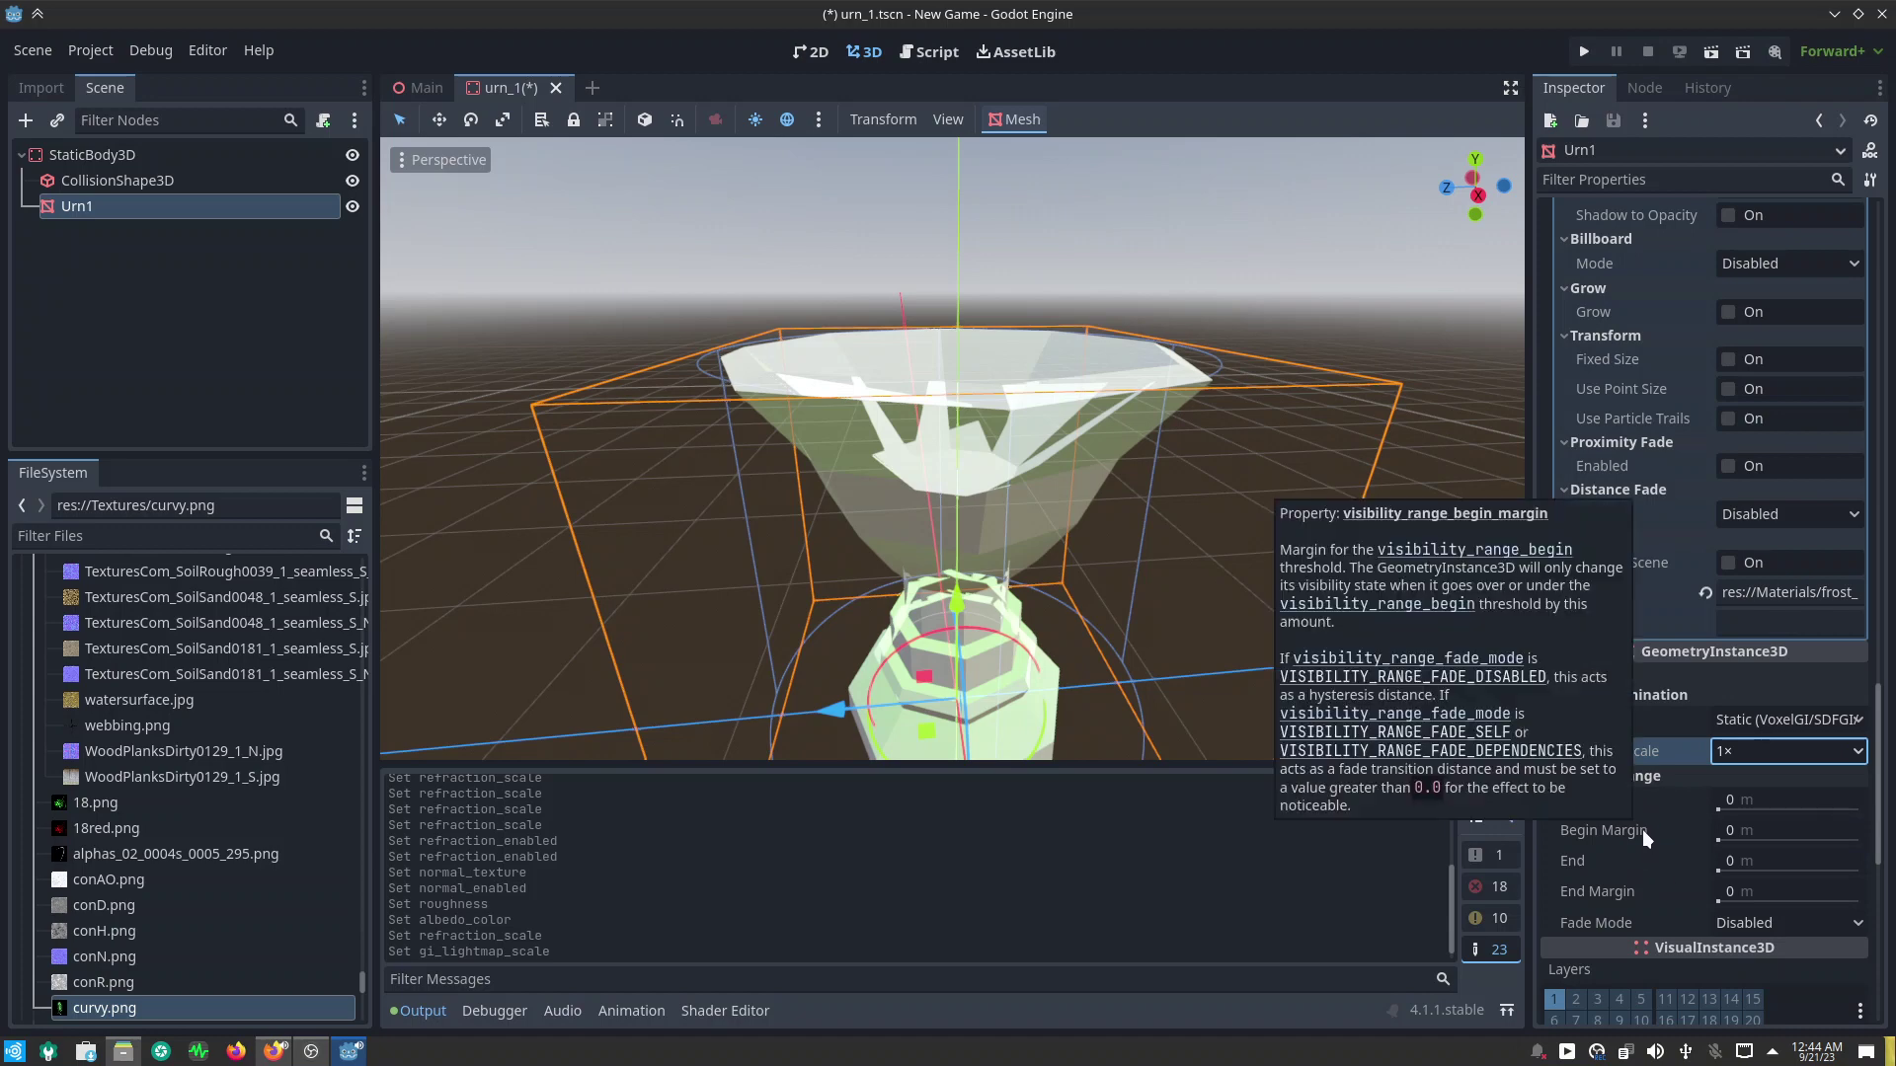
{"action": "scroll", "coordinate": [1643, 830], "scroll_direction": "down", "scroll_amount": 3}
{"action": "scroll", "coordinate": [1643, 829], "scroll_direction": "down", "scroll_amount": 4}
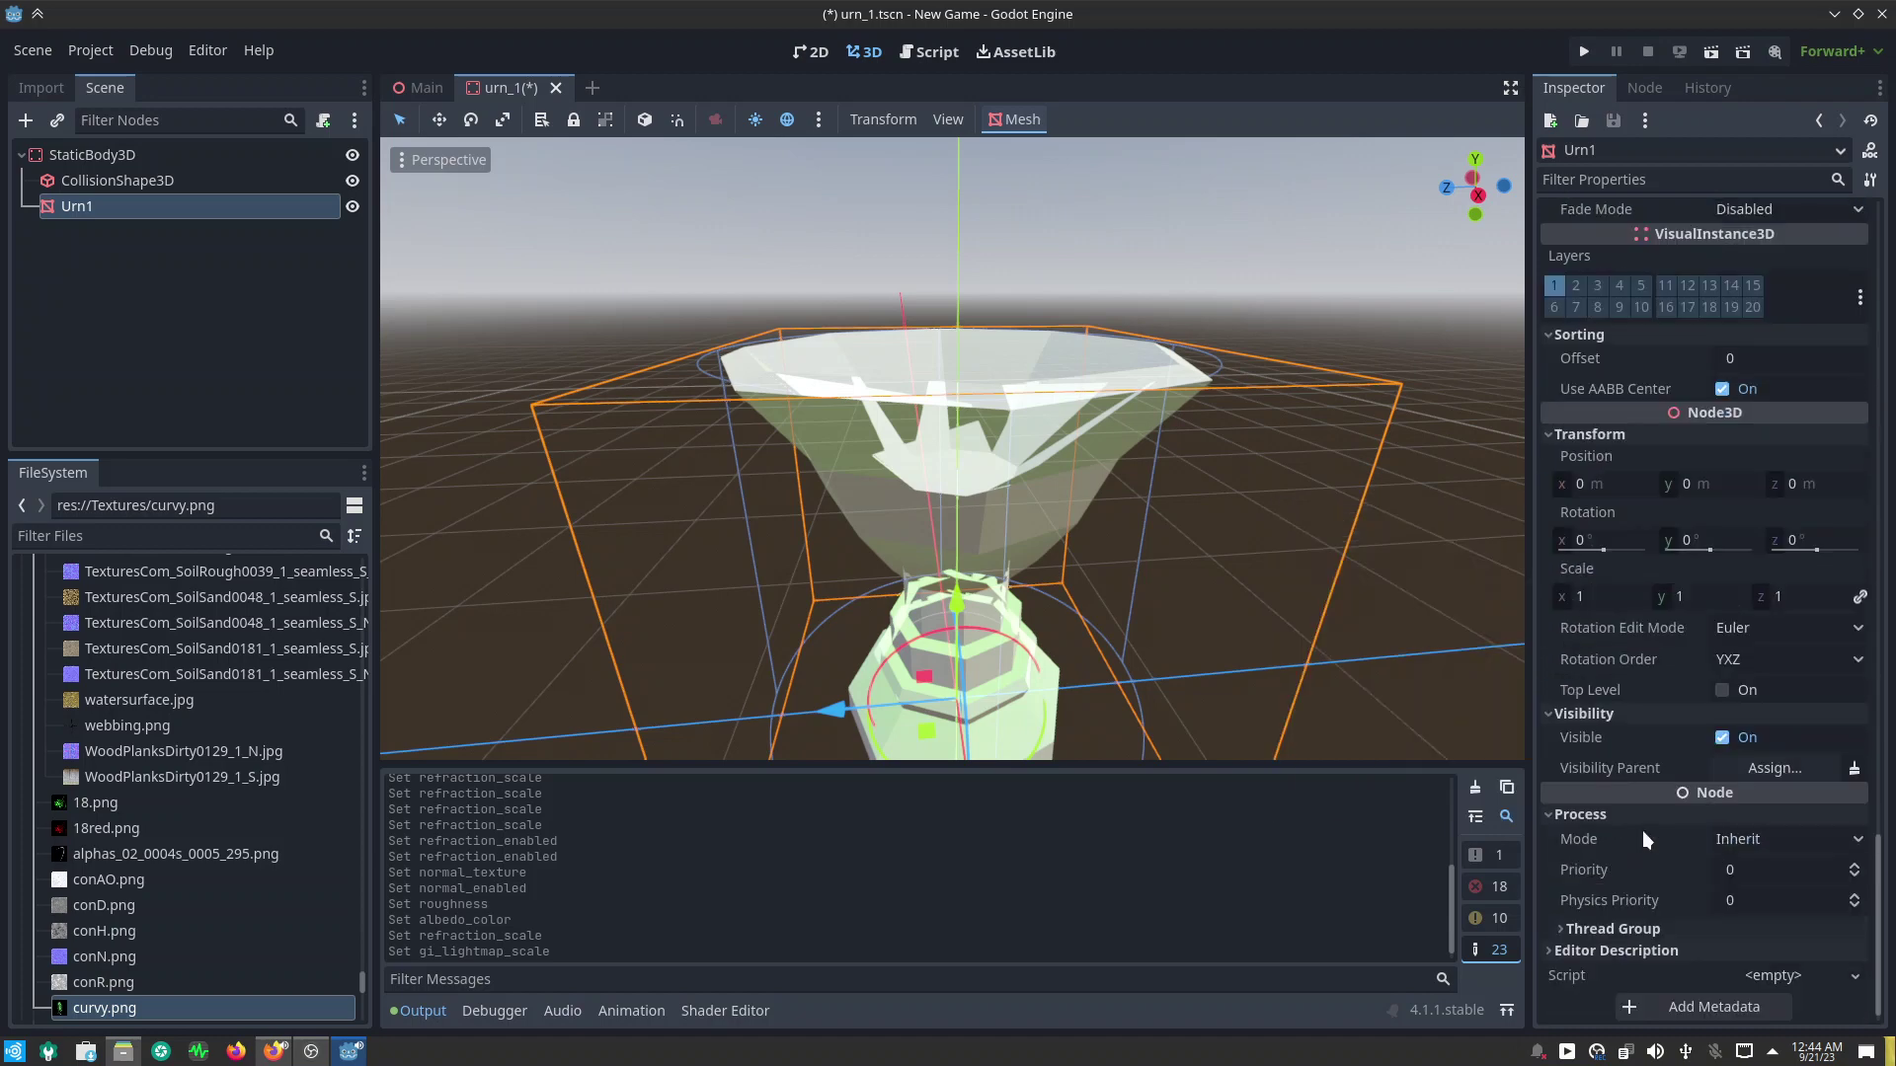
{"action": "scroll", "coordinate": [1643, 831], "scroll_direction": "up", "scroll_amount": 6}
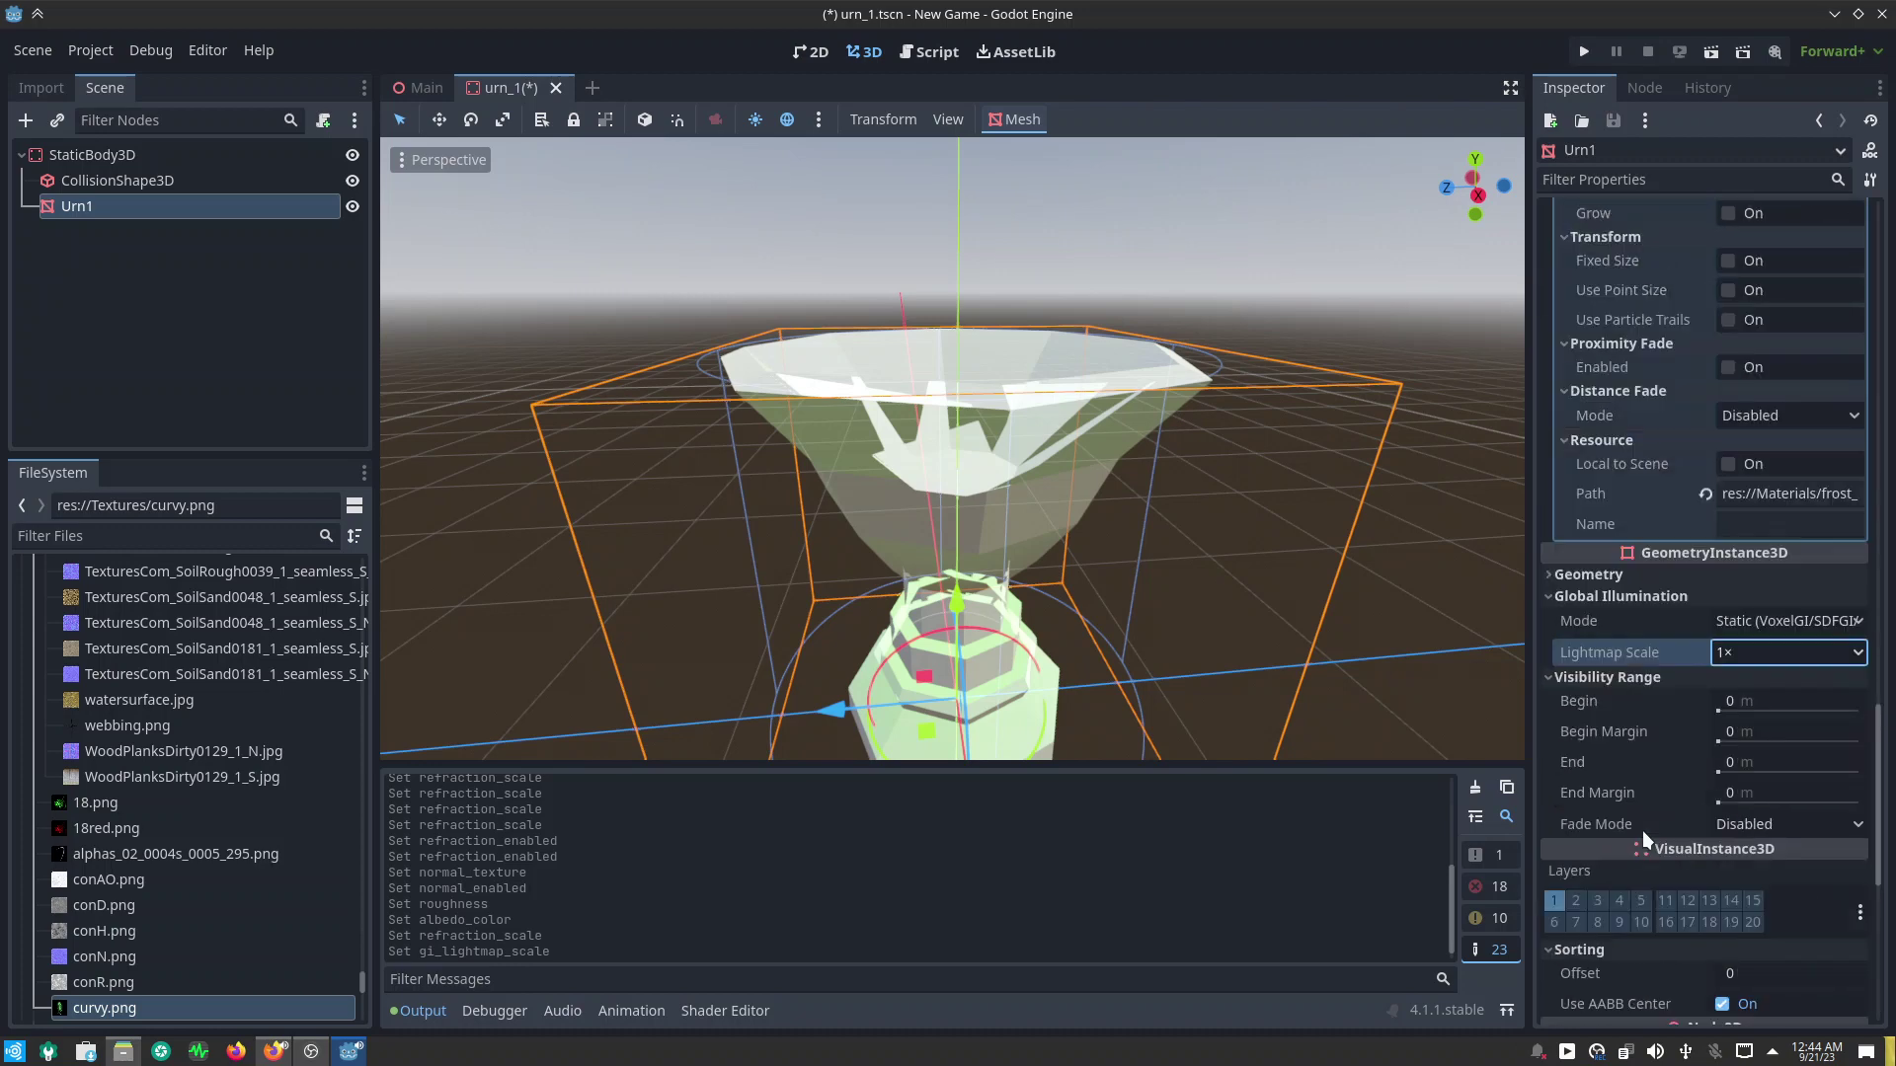
{"action": "mouse_move", "coordinate": [1135, 454]}
{"action": "middle_mouse_down"}
{"action": "mouse_move", "coordinate": [1398, 453]}
{"action": "mouse_move", "coordinate": [1343, 633]}
{"action": "mouse_move", "coordinate": [1146, 478]}
{"action": "middle_mouse_up"}
{"action": "scroll", "coordinate": [1343, 634], "scroll_direction": "up", "scroll_amount": 2}
{"action": "scroll", "coordinate": [1146, 478], "scroll_direction": "down", "scroll_amount": 5}
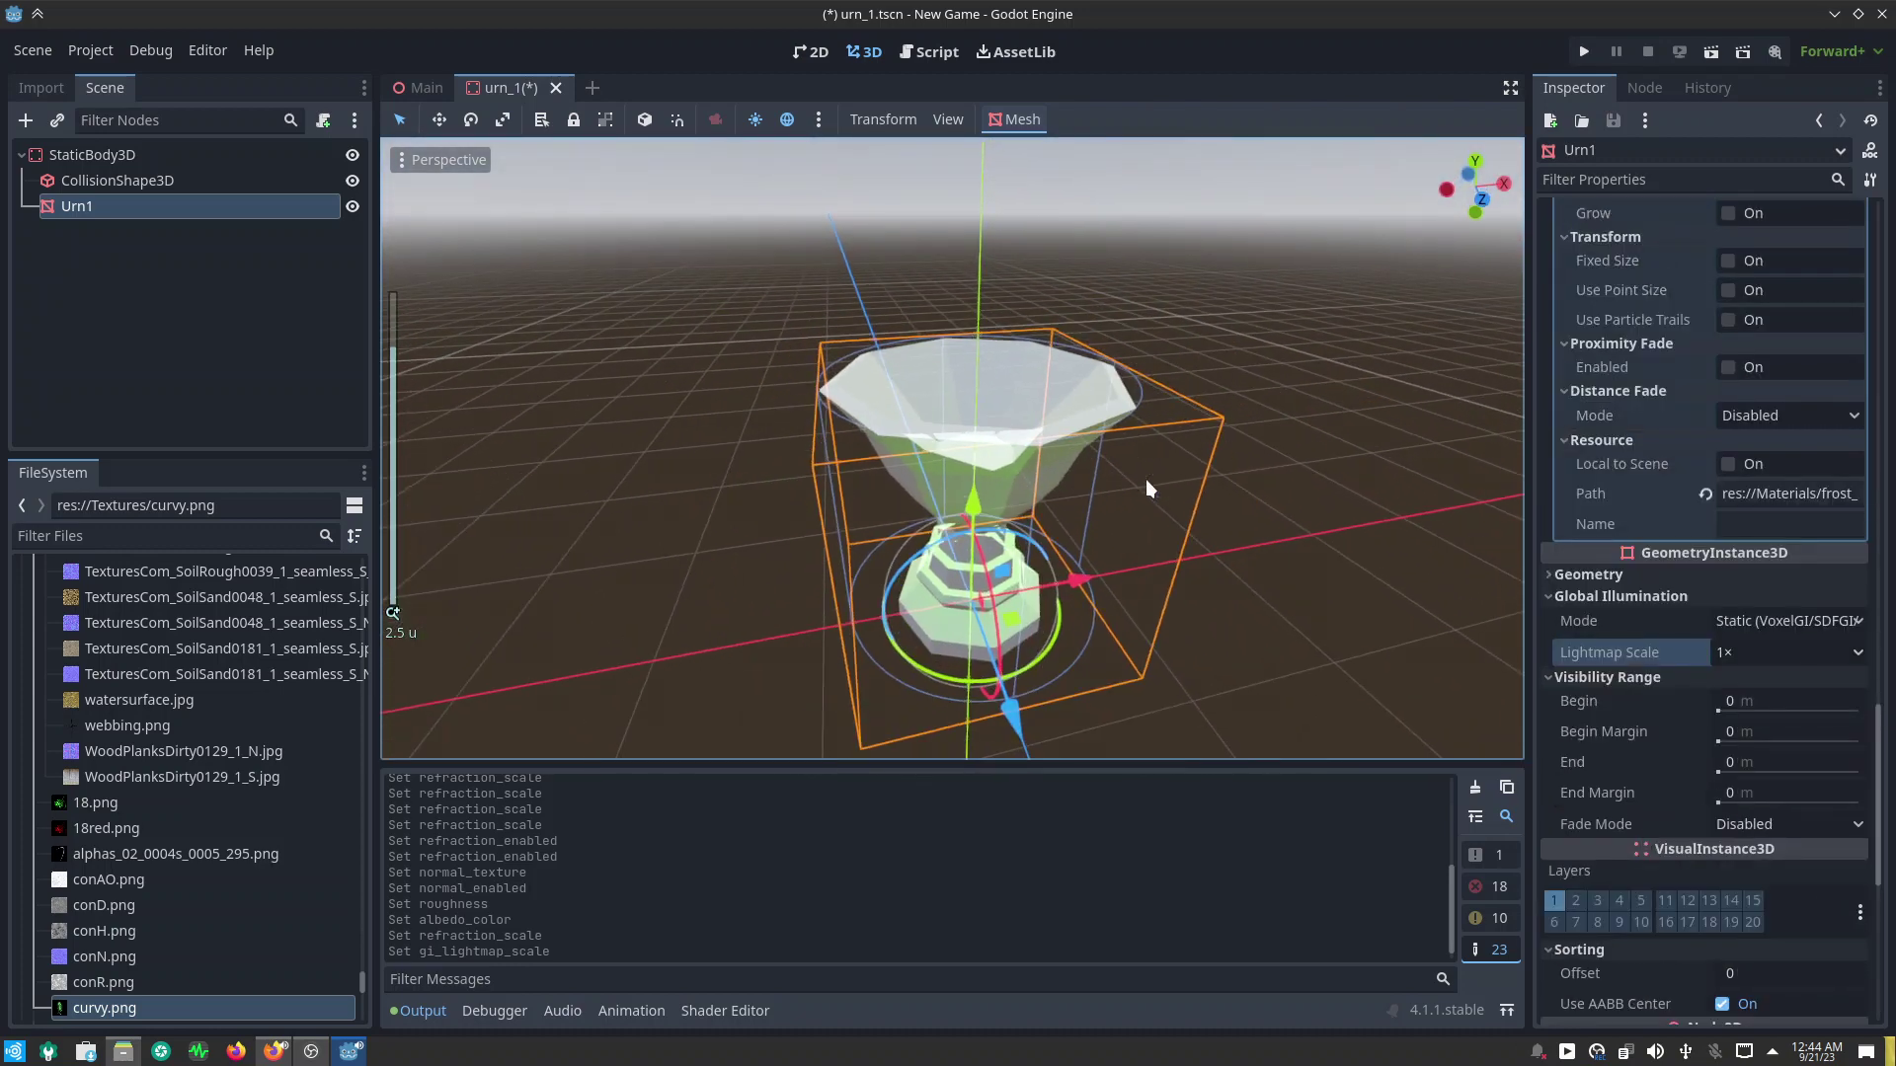
{"action": "scroll", "coordinate": [1712, 490], "scroll_direction": "up", "scroll_amount": 5}
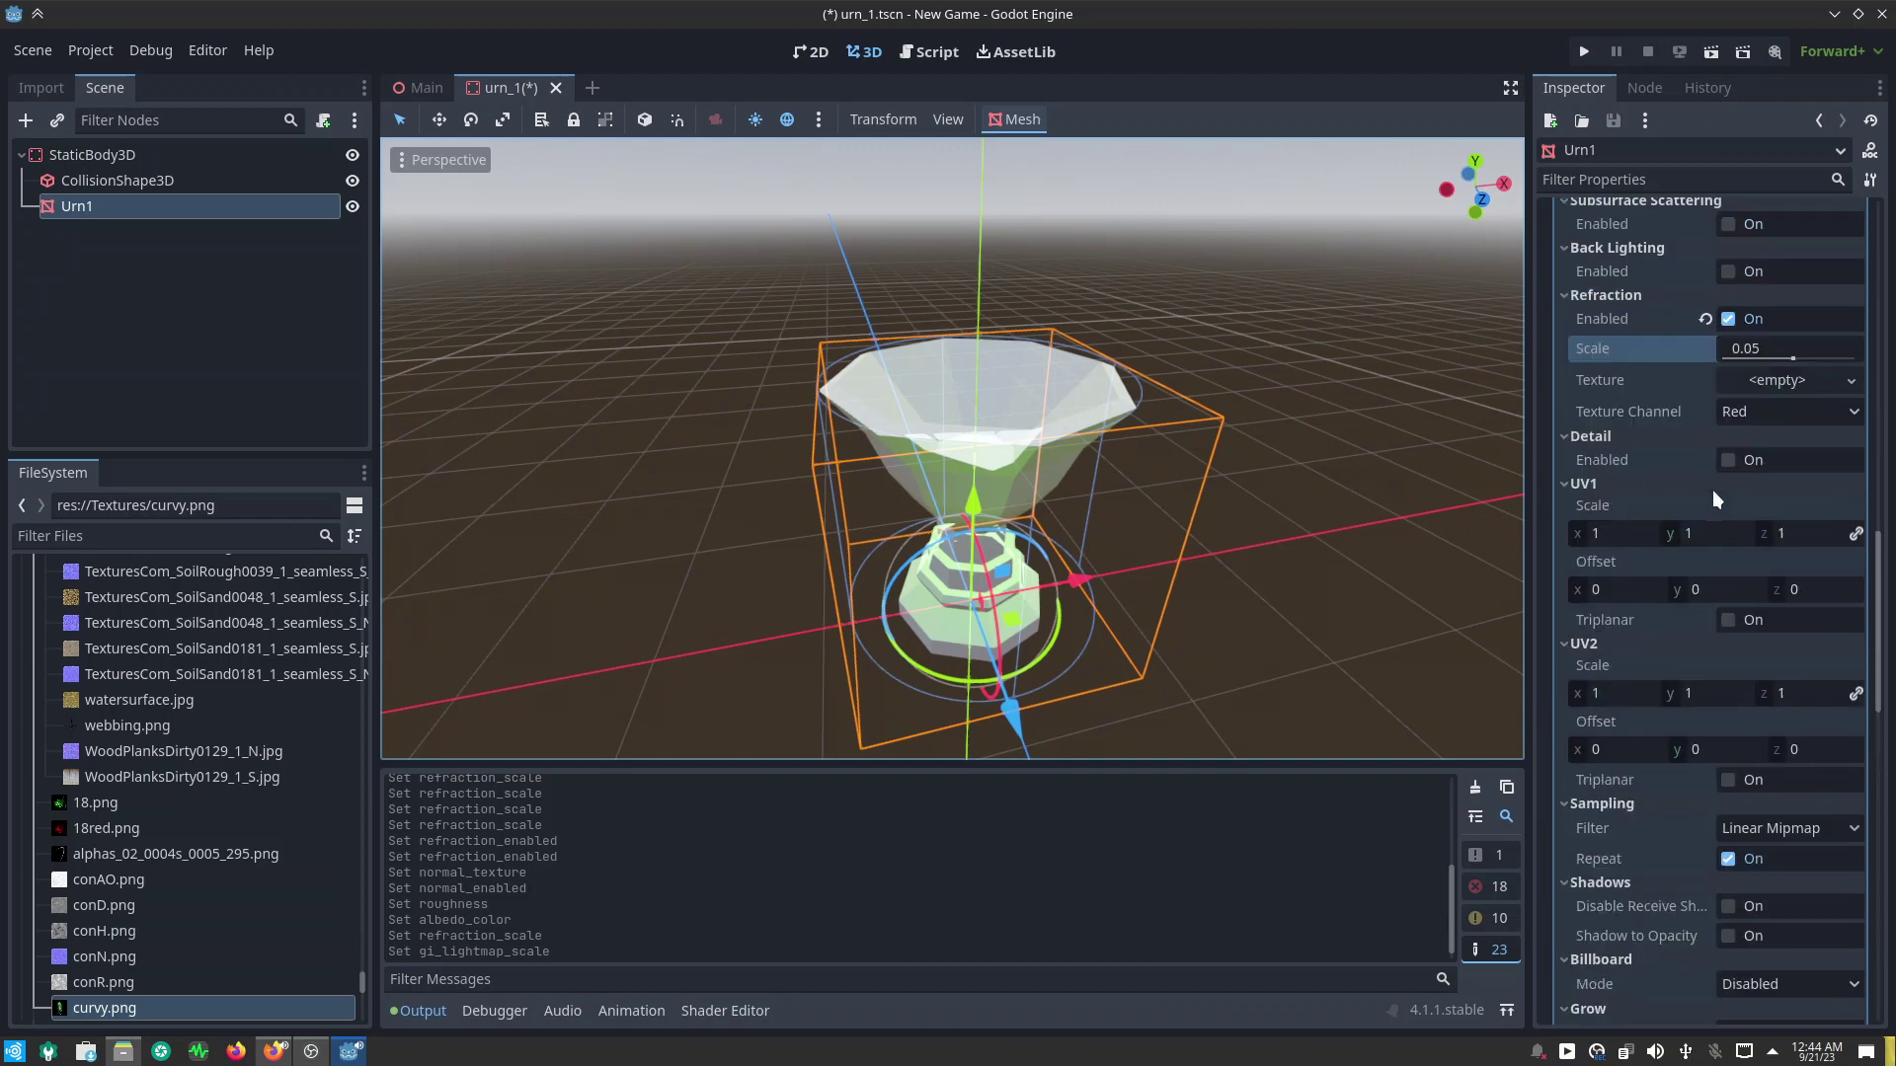
{"action": "scroll", "coordinate": [1714, 489], "scroll_direction": "up", "scroll_amount": 5}
{"action": "scroll", "coordinate": [1714, 489], "scroll_direction": "up", "scroll_amount": 5}
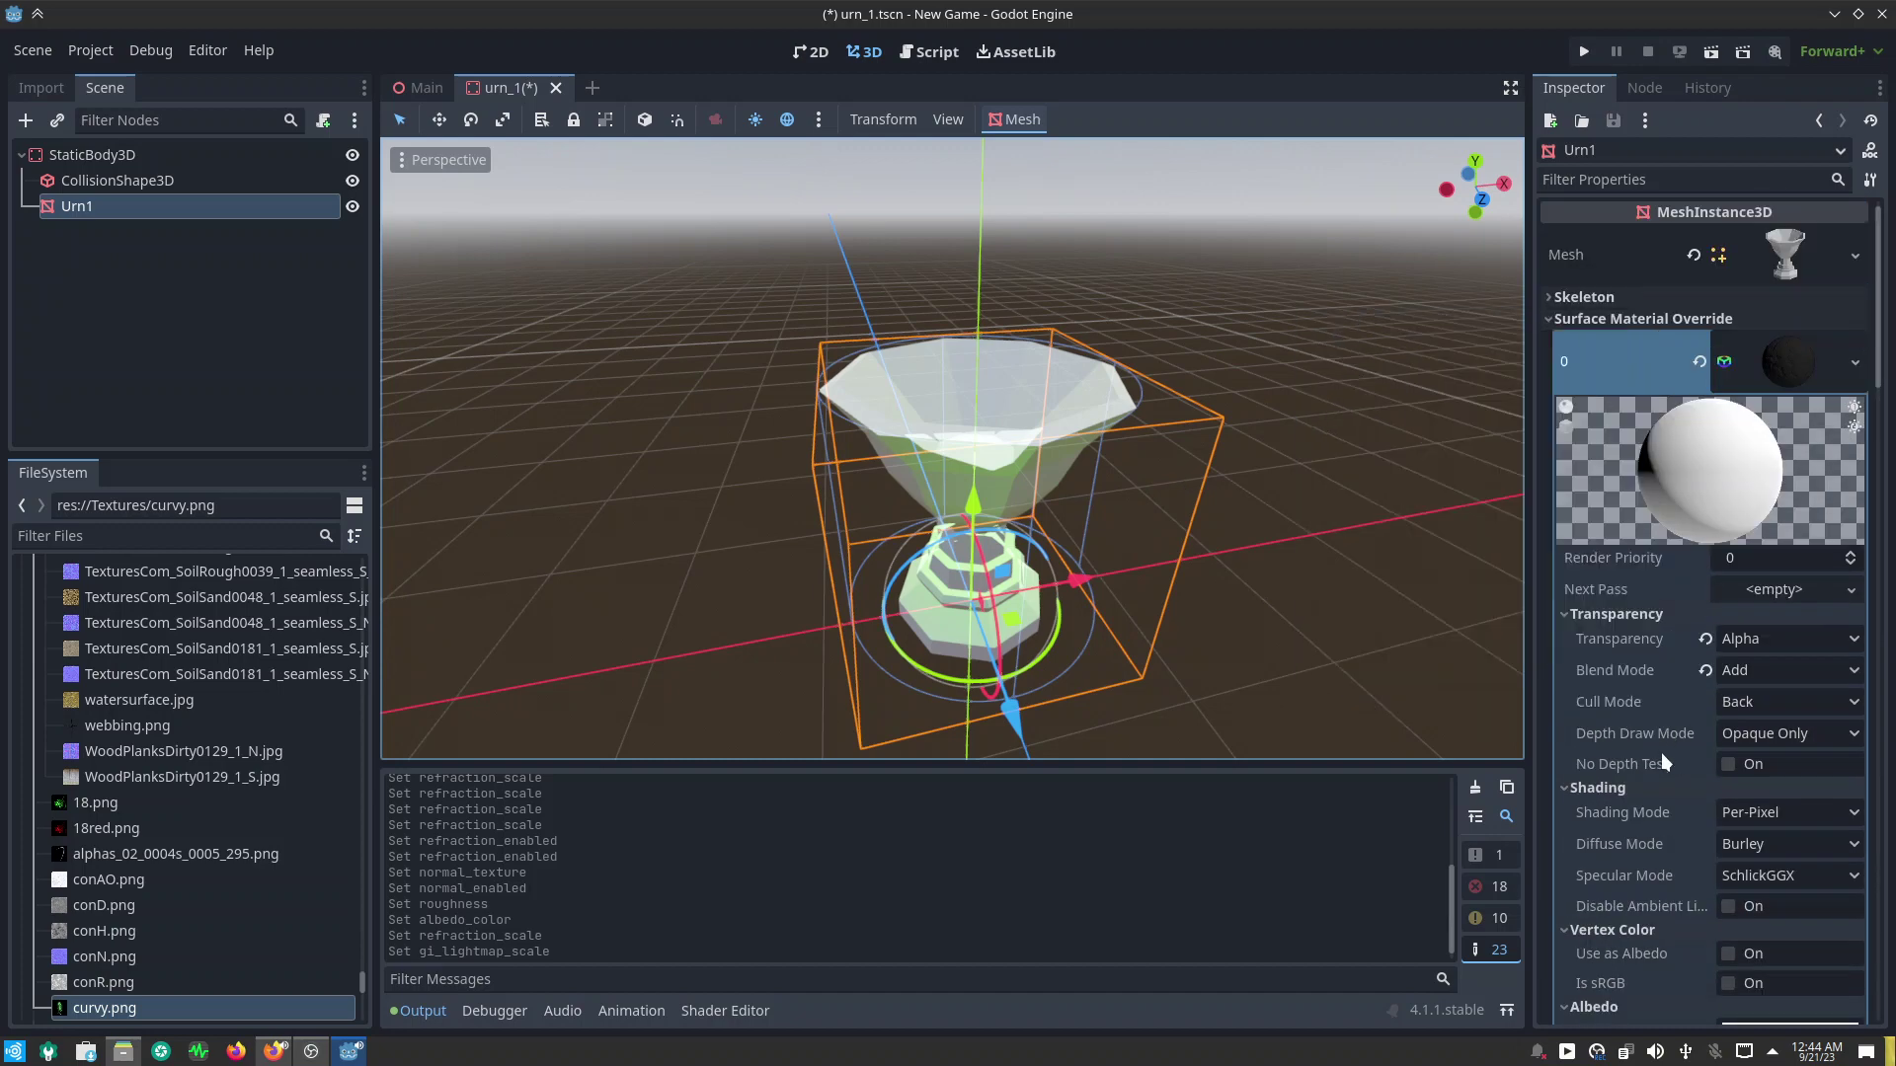
Step: Try Subtract and then Multiply blending on the urn material
{"action": "left_click", "coordinate": [1738, 669]}
{"action": "left_click", "coordinate": [1739, 757]}
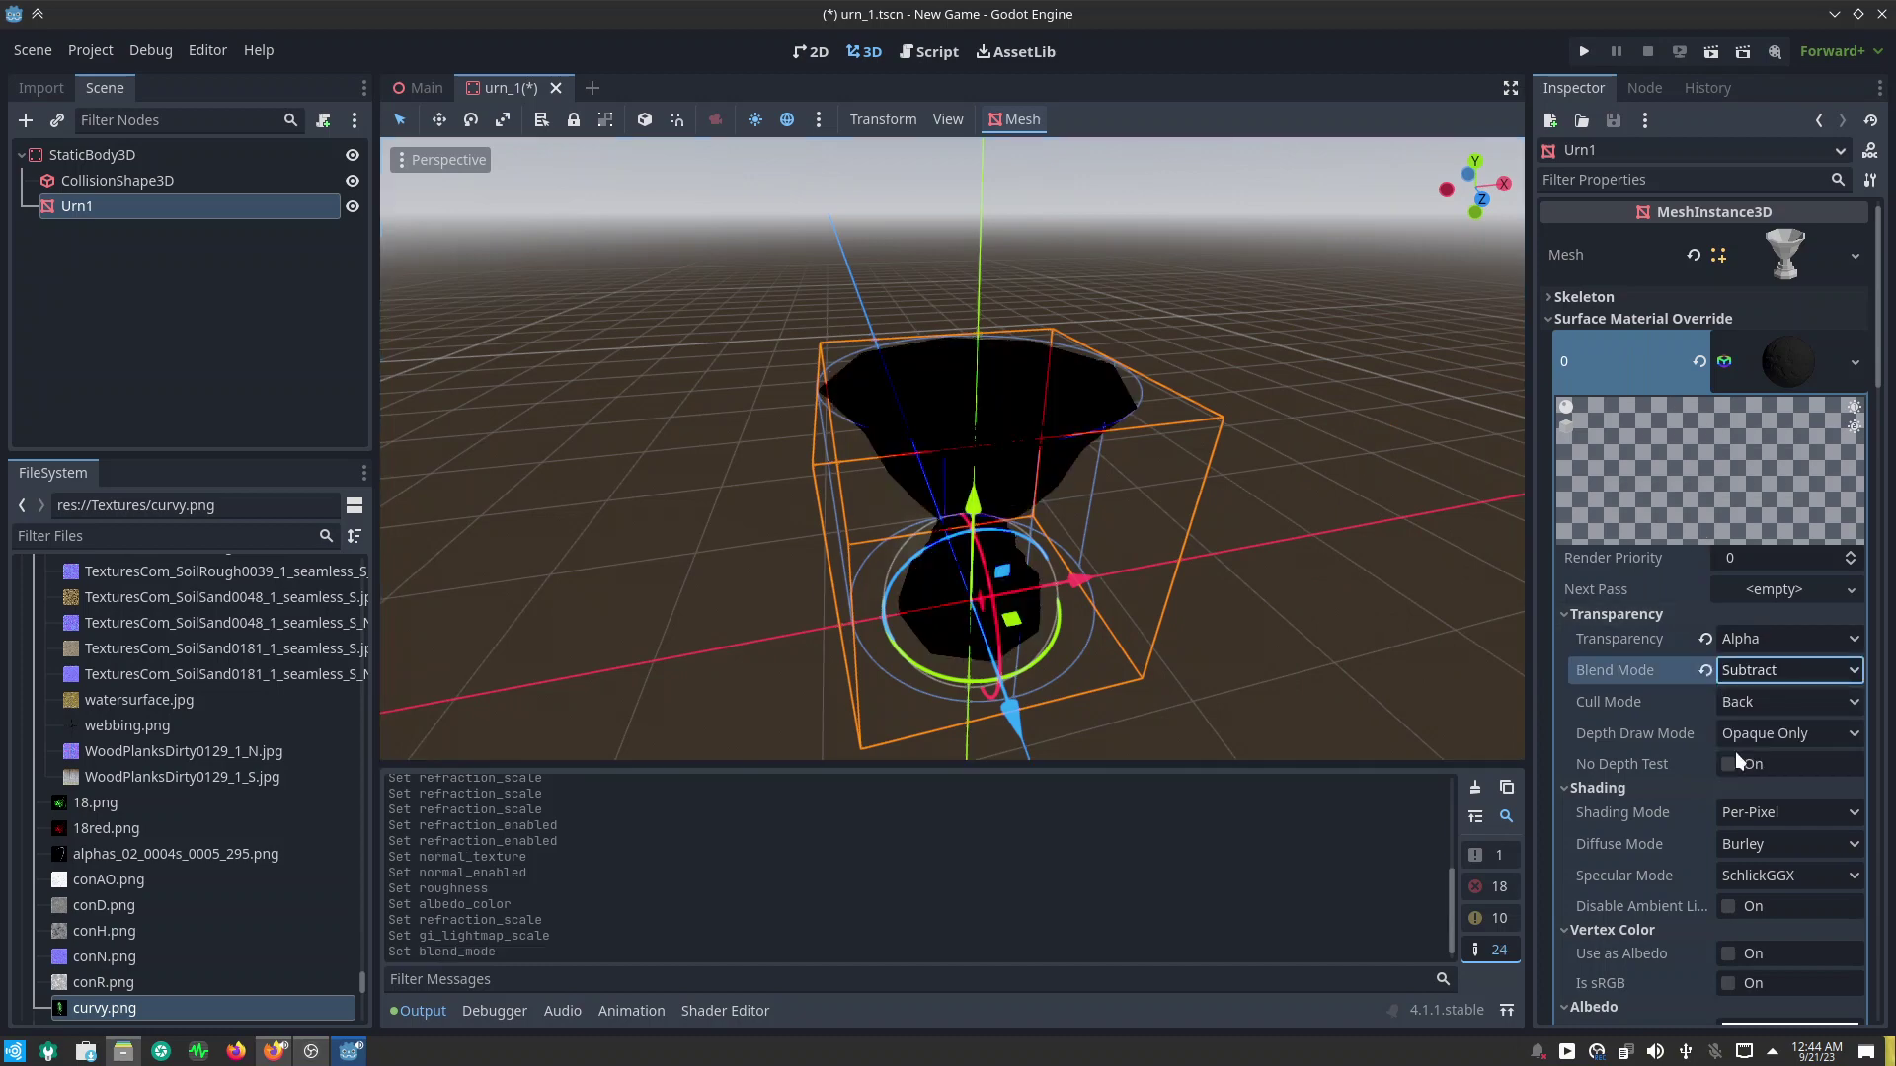
{"action": "left_click", "coordinate": [1751, 672]}
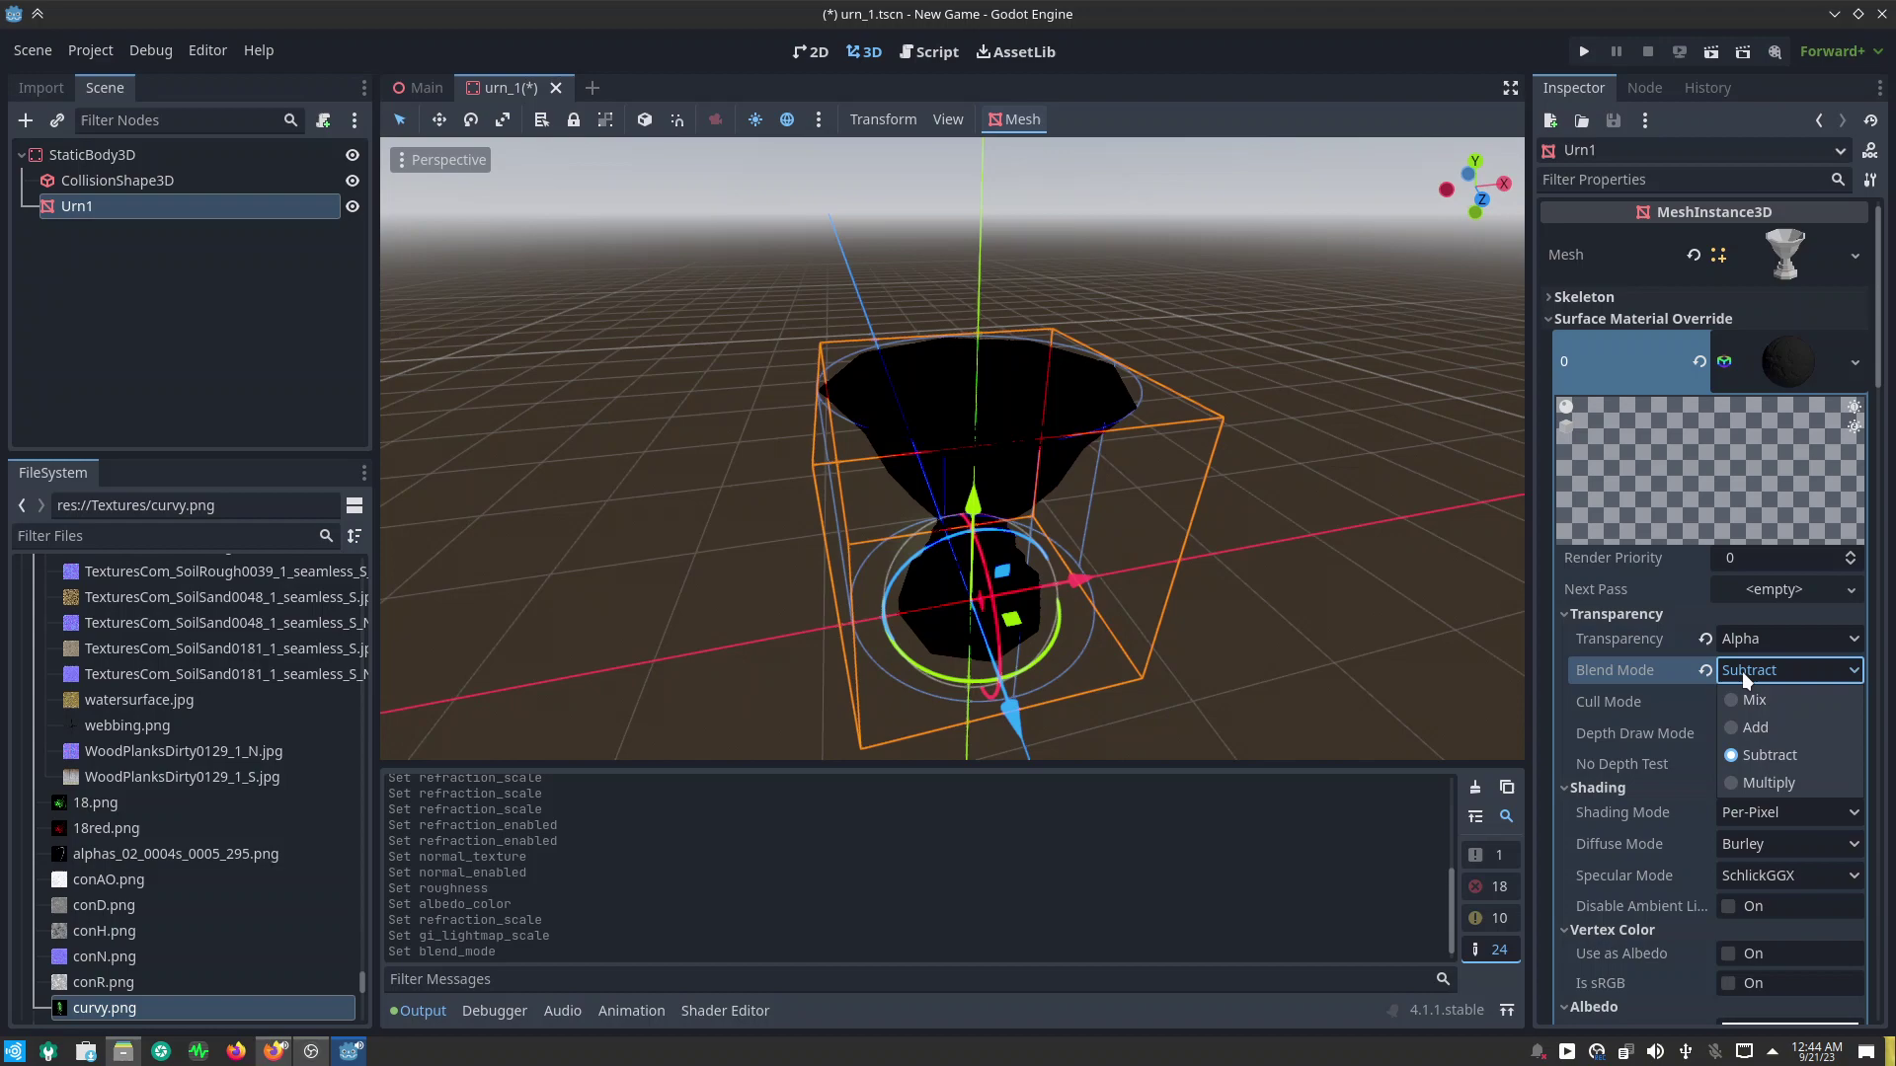
{"action": "left_click", "coordinate": [1728, 780]}
{"action": "scroll", "coordinate": [1079, 584], "scroll_direction": "up", "scroll_amount": 5}
{"action": "mouse_move", "coordinate": [1050, 572]}
{"action": "middle_mouse_down"}
{"action": "mouse_move", "coordinate": [834, 141]}
{"action": "mouse_move", "coordinate": [466, 504]}
{"action": "middle_mouse_up"}
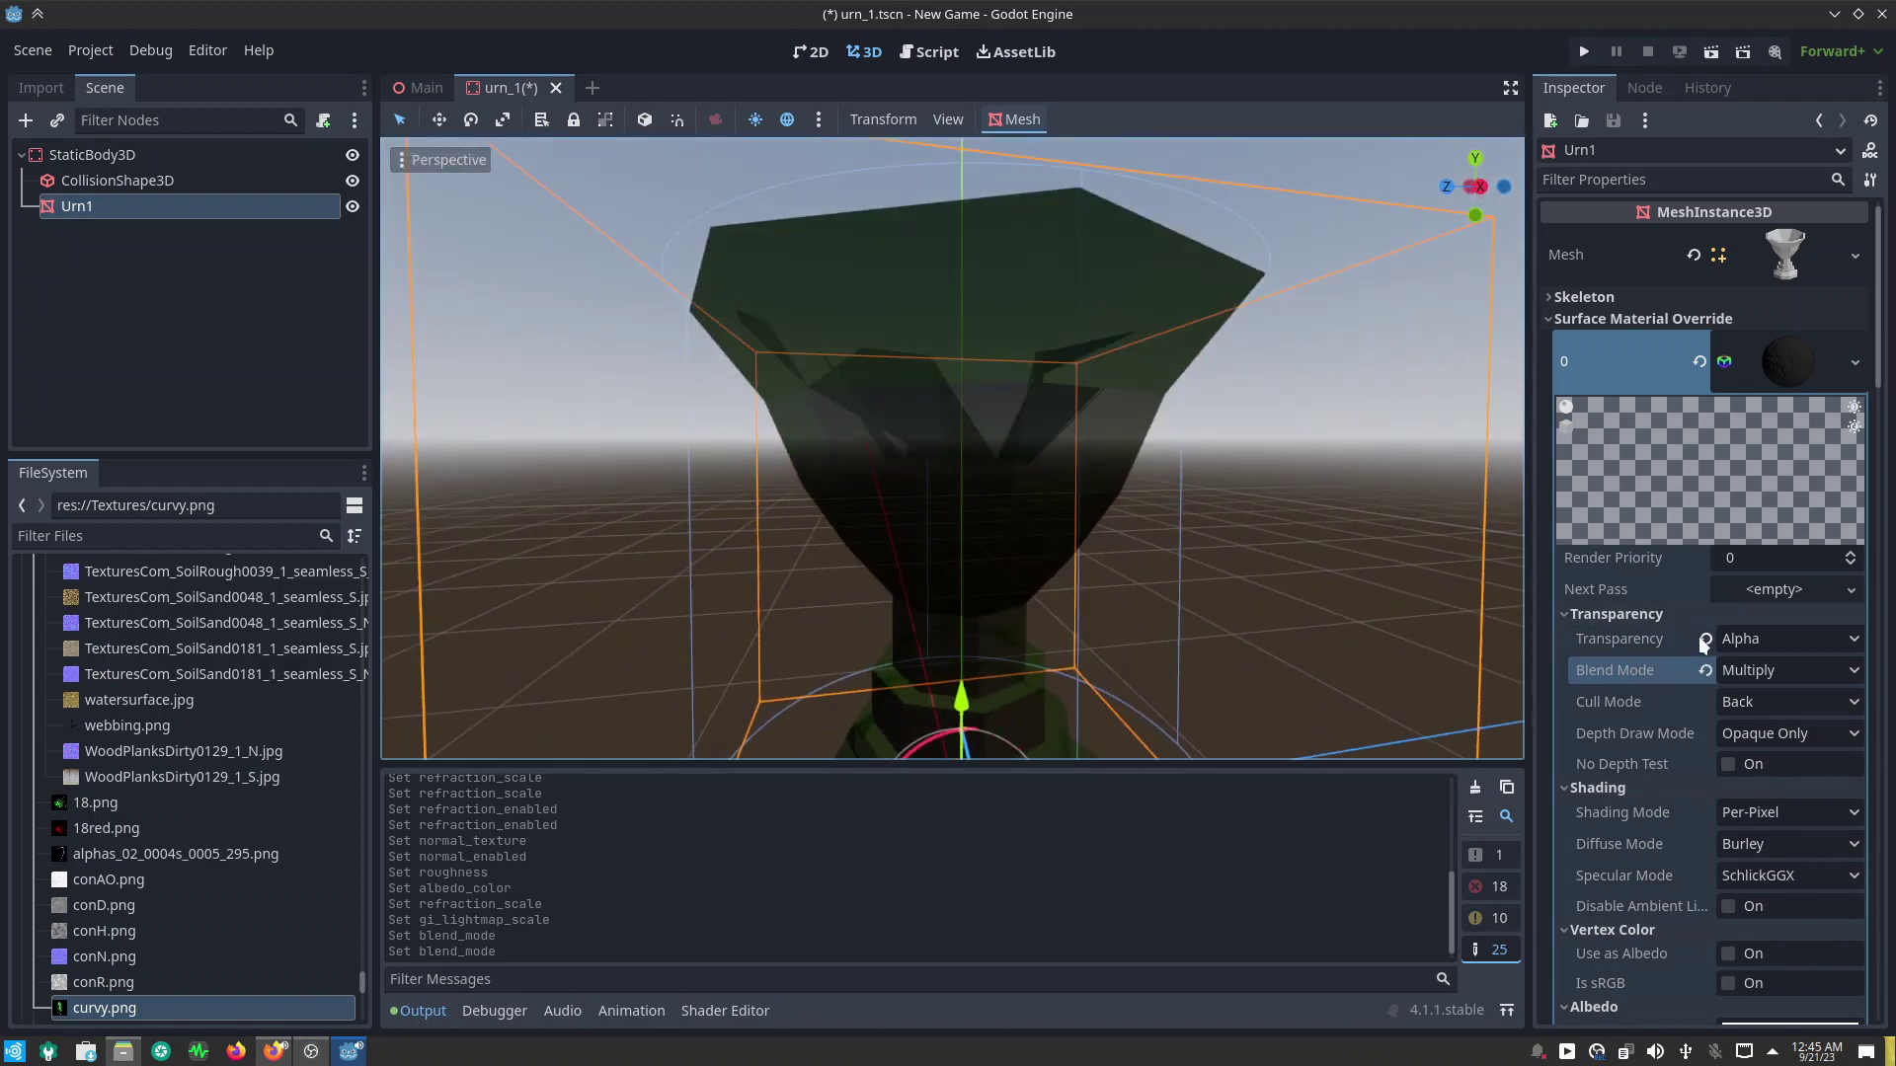
Step: Lower the urn's albedo alpha to 238, then restore it to full 255
{"action": "scroll", "coordinate": [1666, 828], "scroll_direction": "down", "scroll_amount": 4}
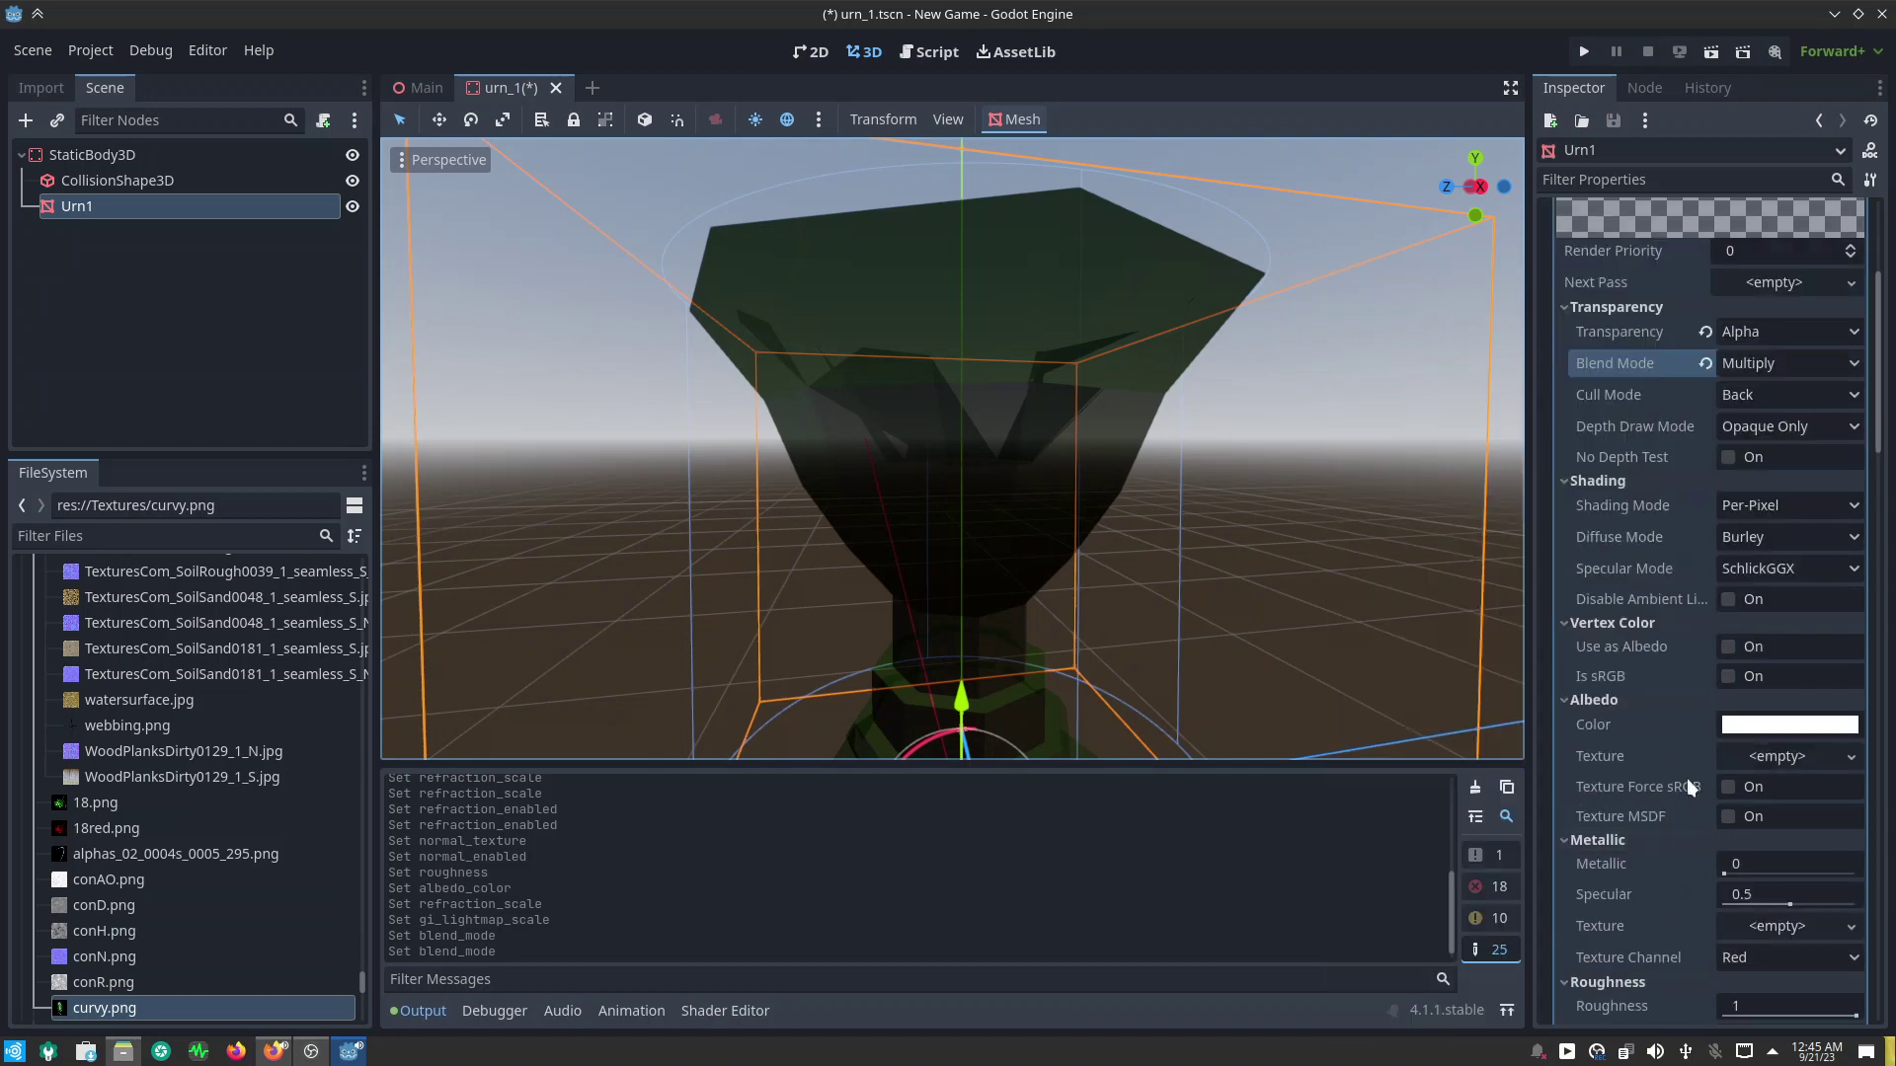
{"action": "left_click", "coordinate": [1752, 728]}
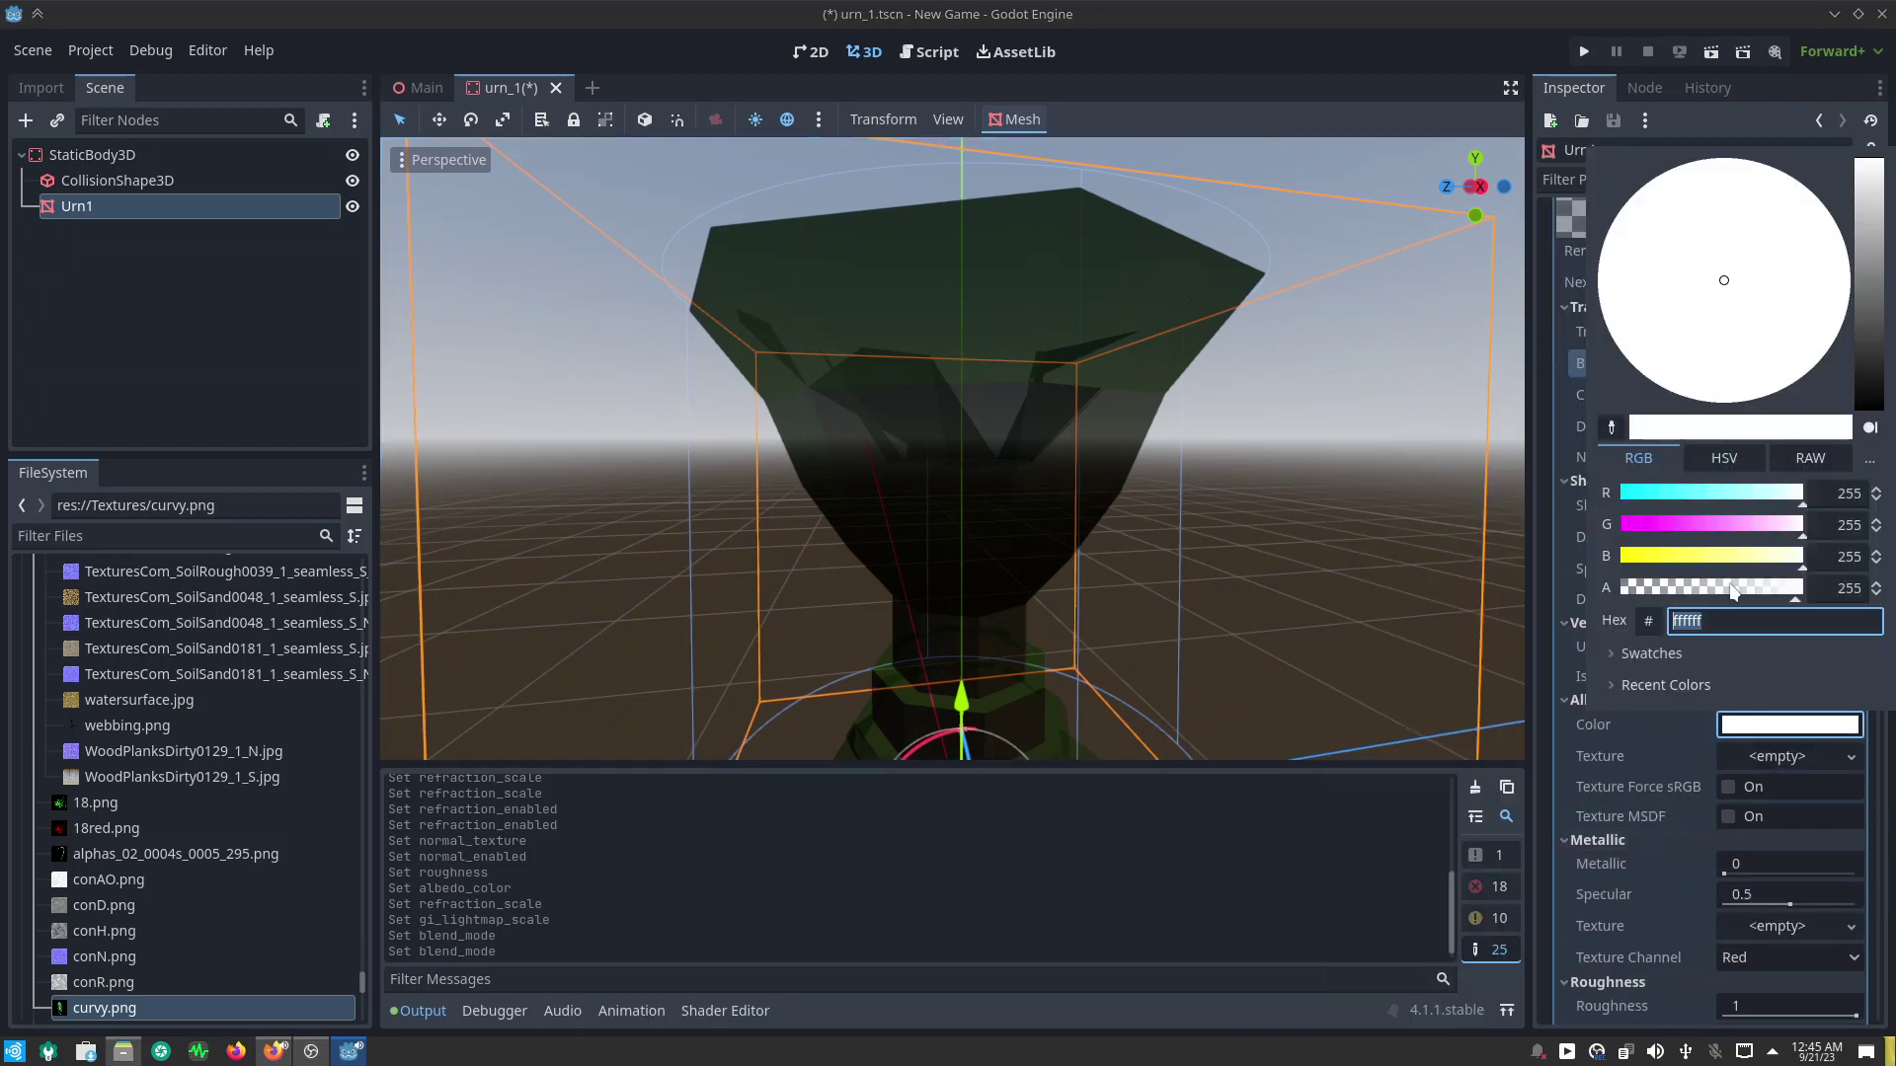
{"action": "left_click", "coordinate": [1793, 600]}
{"action": "mouse_move", "coordinate": [1801, 599]}
{"action": "left_mouse_down"}
{"action": "mouse_move", "coordinate": [1783, 593]}
{"action": "mouse_move", "coordinate": [1833, 588]}
{"action": "left_mouse_up"}
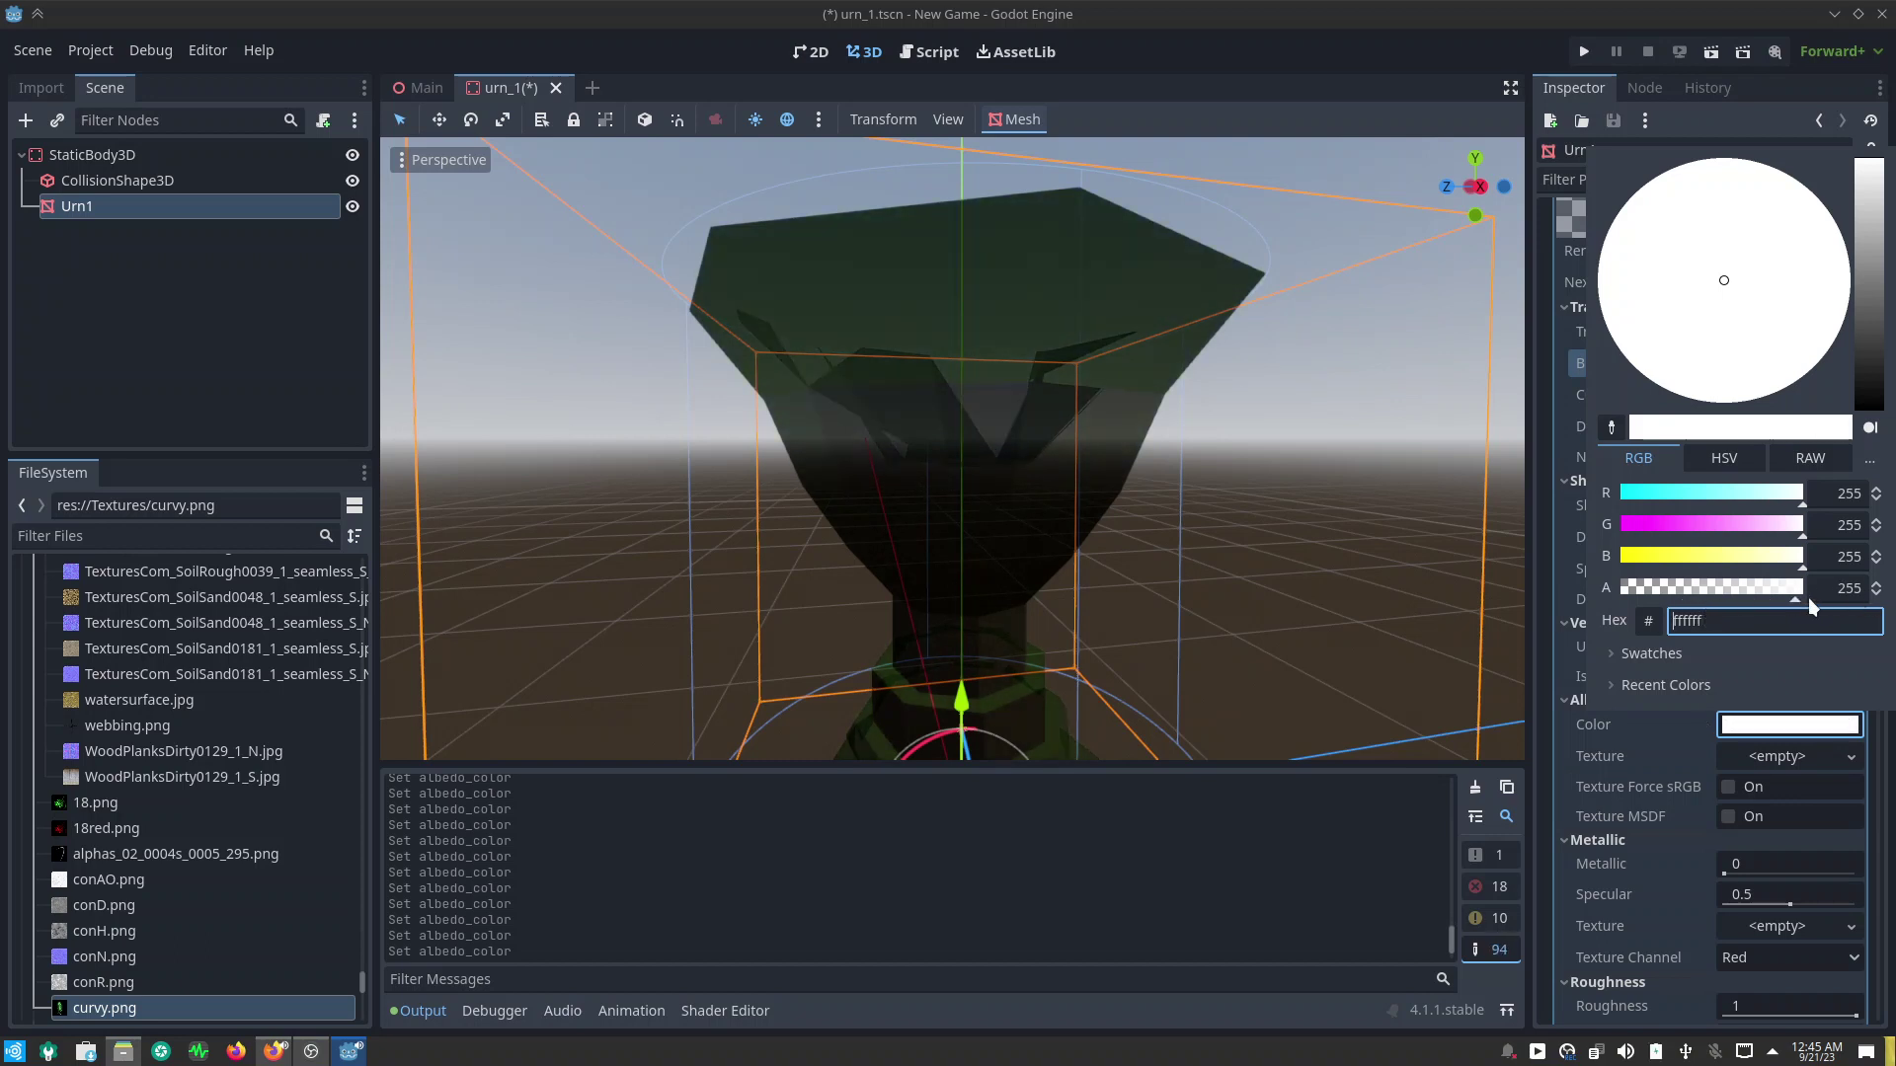
{"action": "left_click_drag", "start_coordinate": [1793, 600], "coordinate": [1799, 602]}
{"action": "left_click", "coordinate": [1622, 757]}
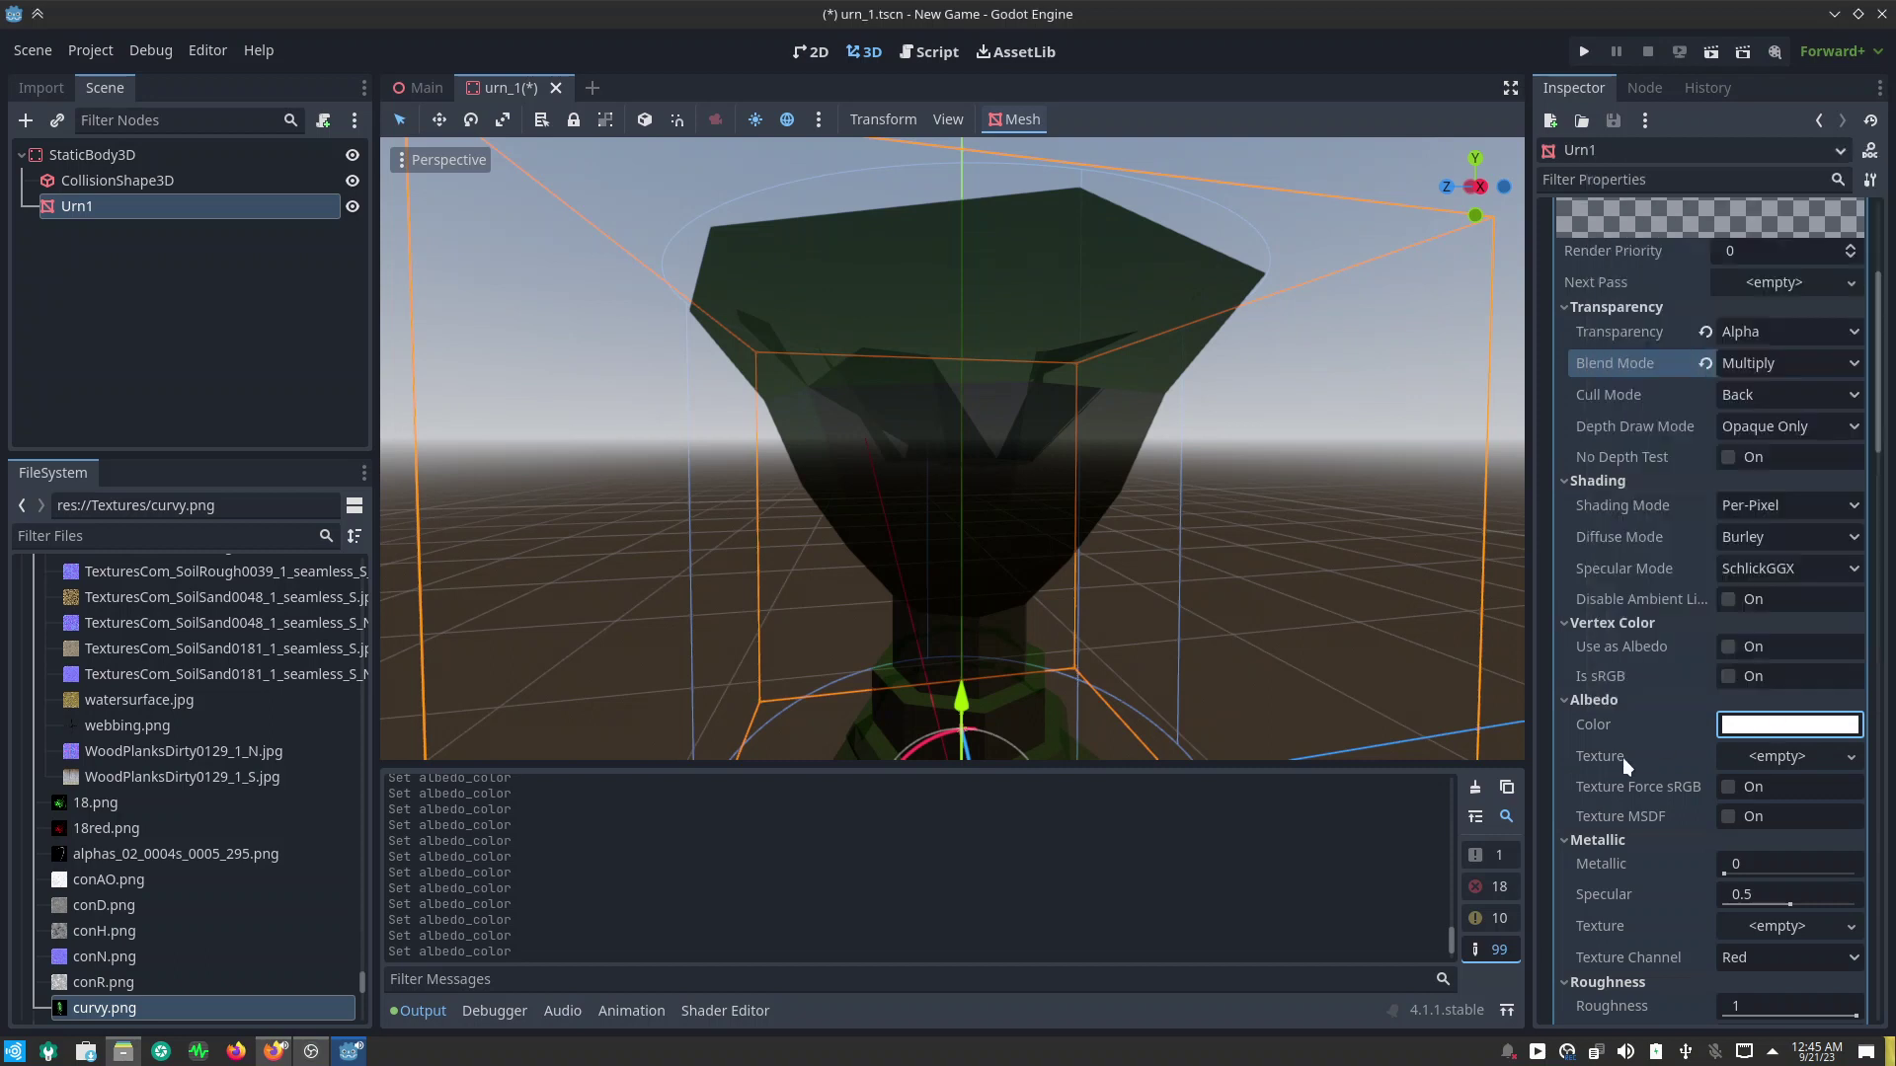
Step: Revert blending to Mix, disable transparency, and save urn_1.tscn
{"action": "left_click", "coordinate": [1705, 363]}
{"action": "left_click", "coordinate": [1705, 331]}
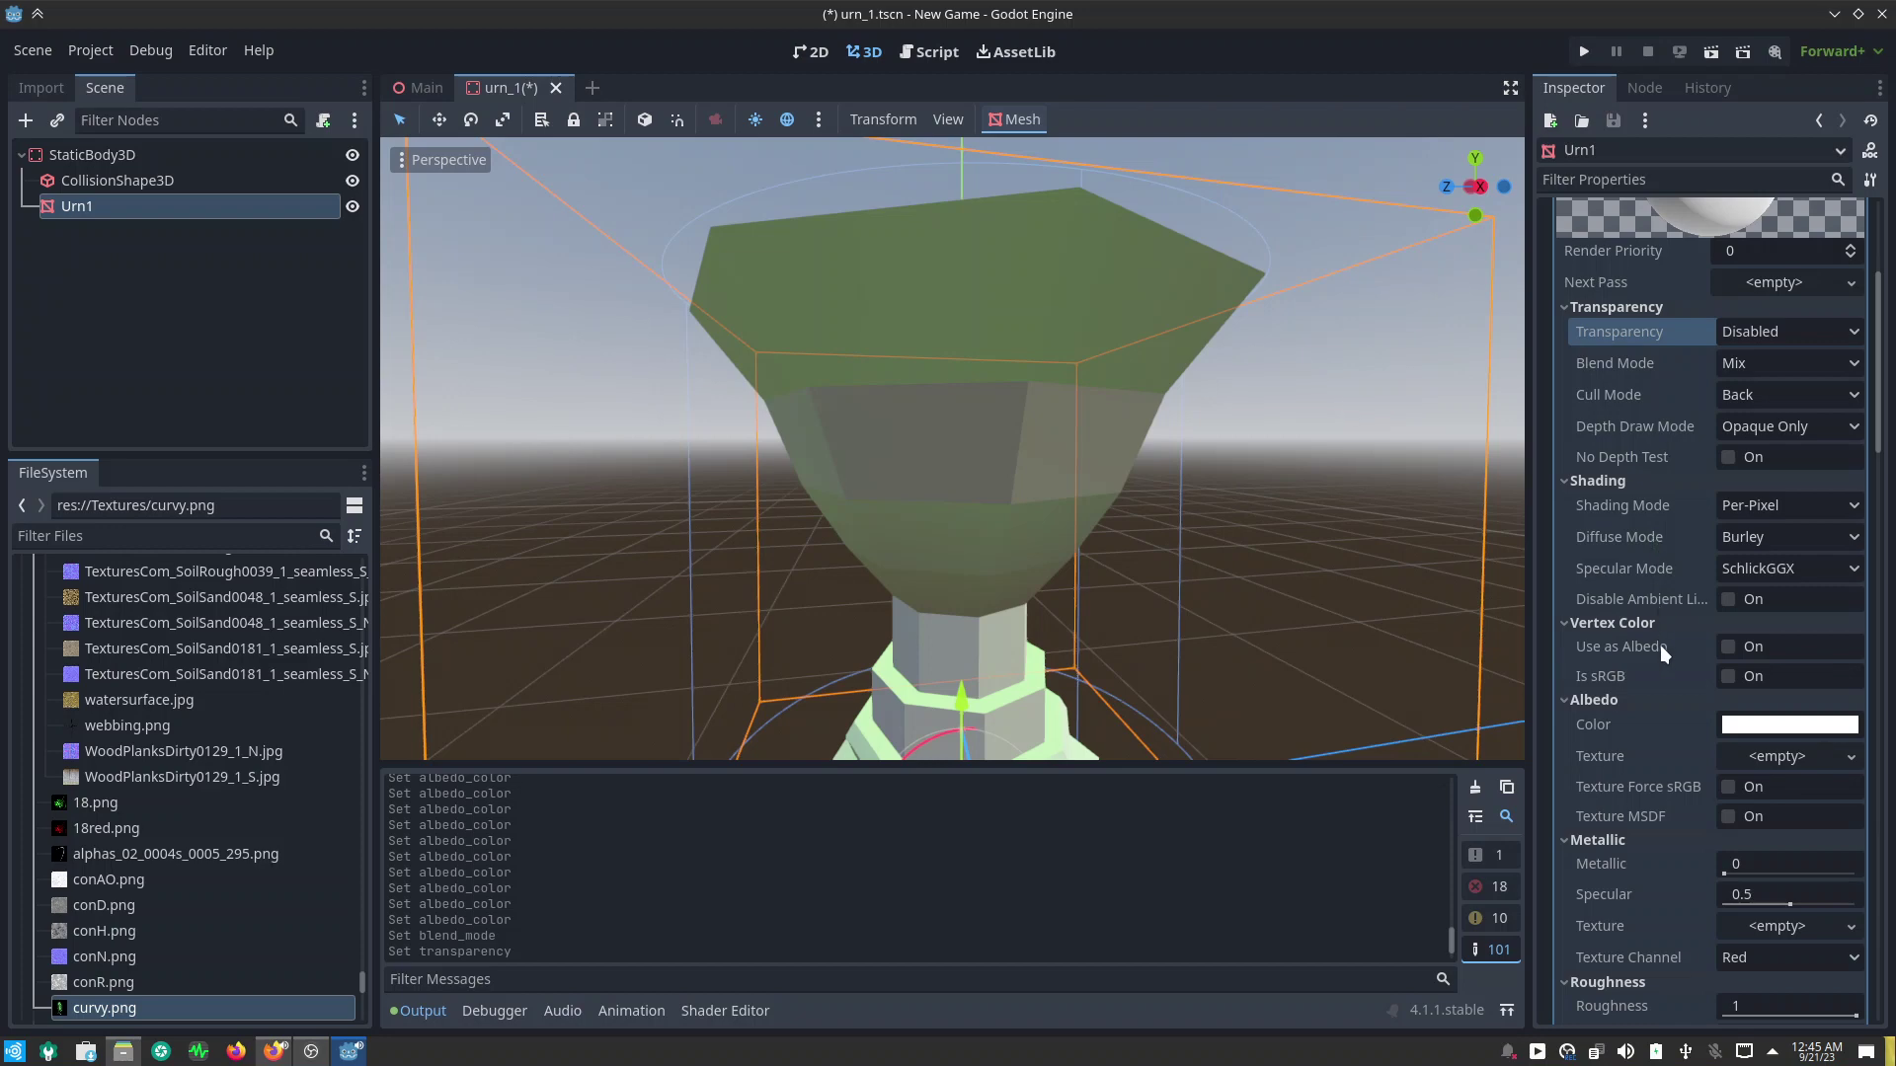
{"action": "scroll", "coordinate": [1661, 644], "scroll_direction": "down", "scroll_amount": 5}
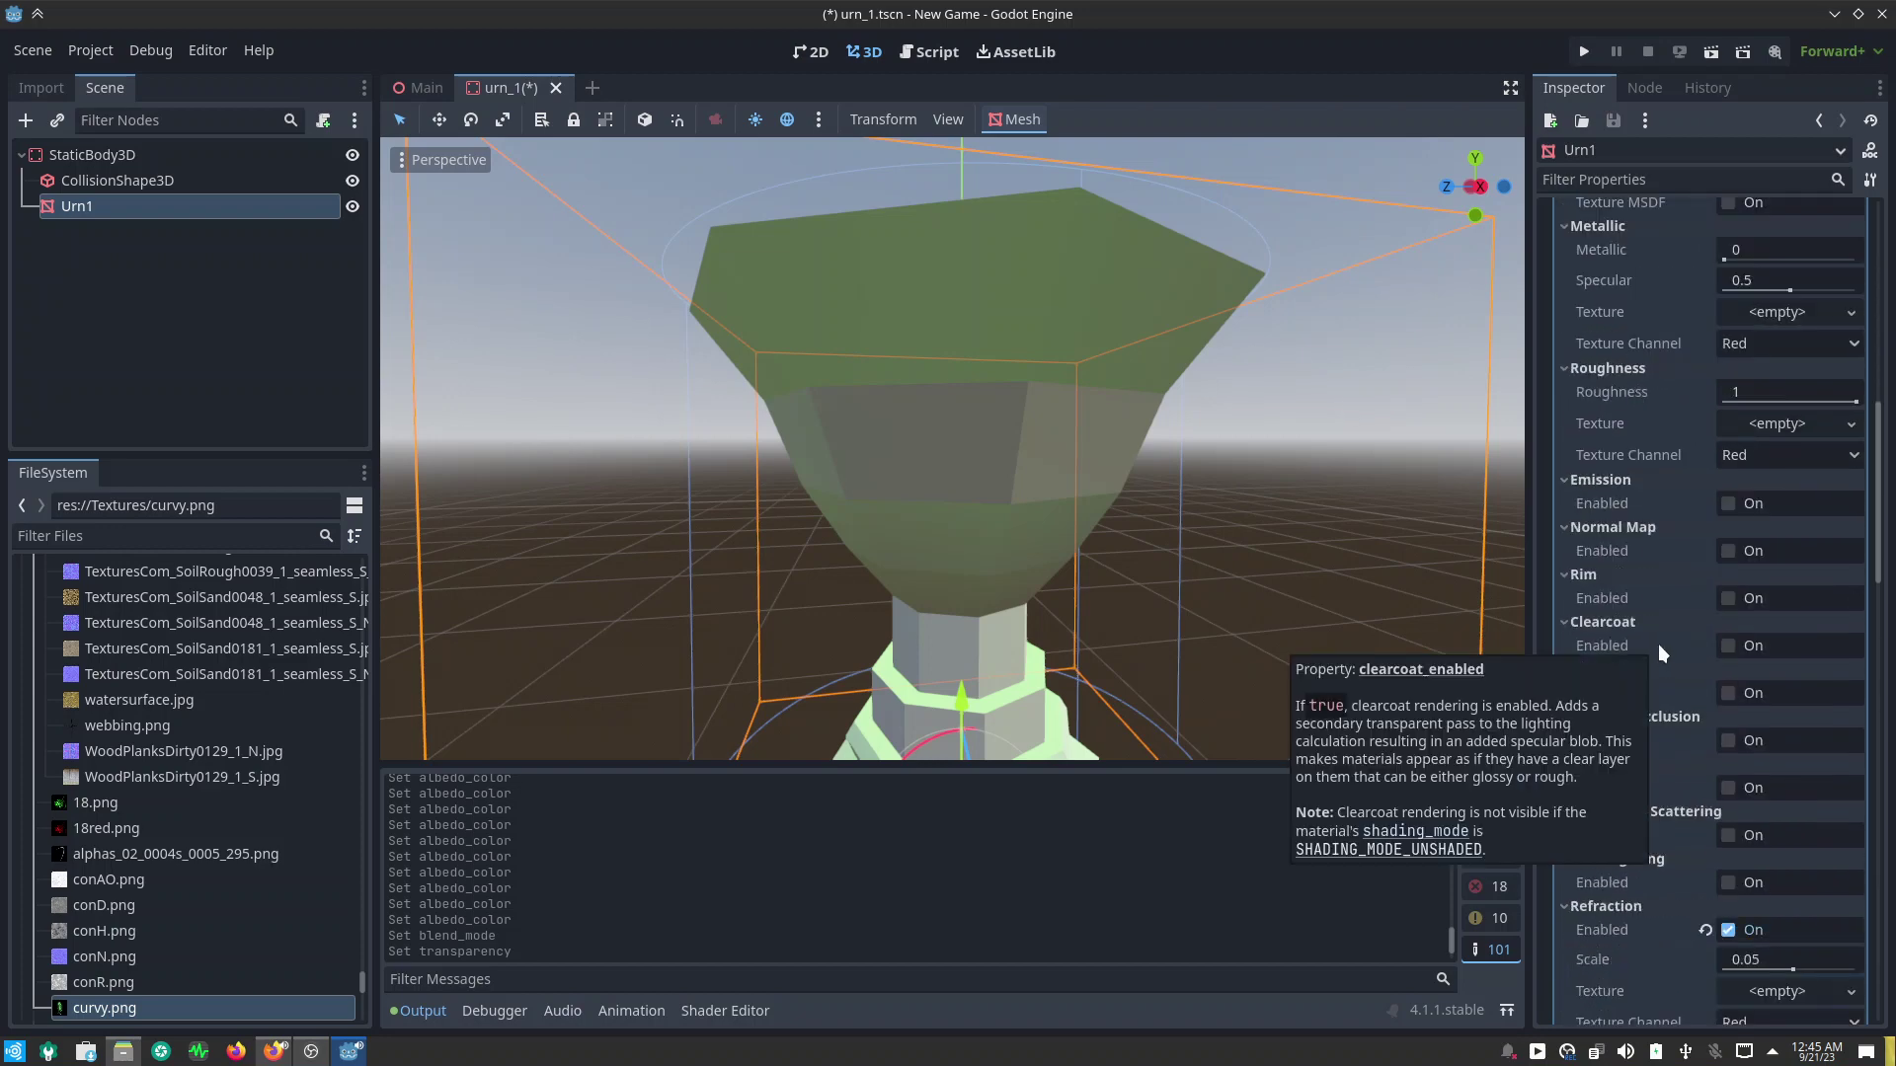
{"action": "mouse_move", "coordinate": [1098, 496]}
{"action": "middle_mouse_down"}
{"action": "mouse_move", "coordinate": [1193, 645]}
{"action": "mouse_move", "coordinate": [1235, 620]}
{"action": "mouse_move", "coordinate": [1236, 588]}
{"action": "middle_mouse_up"}
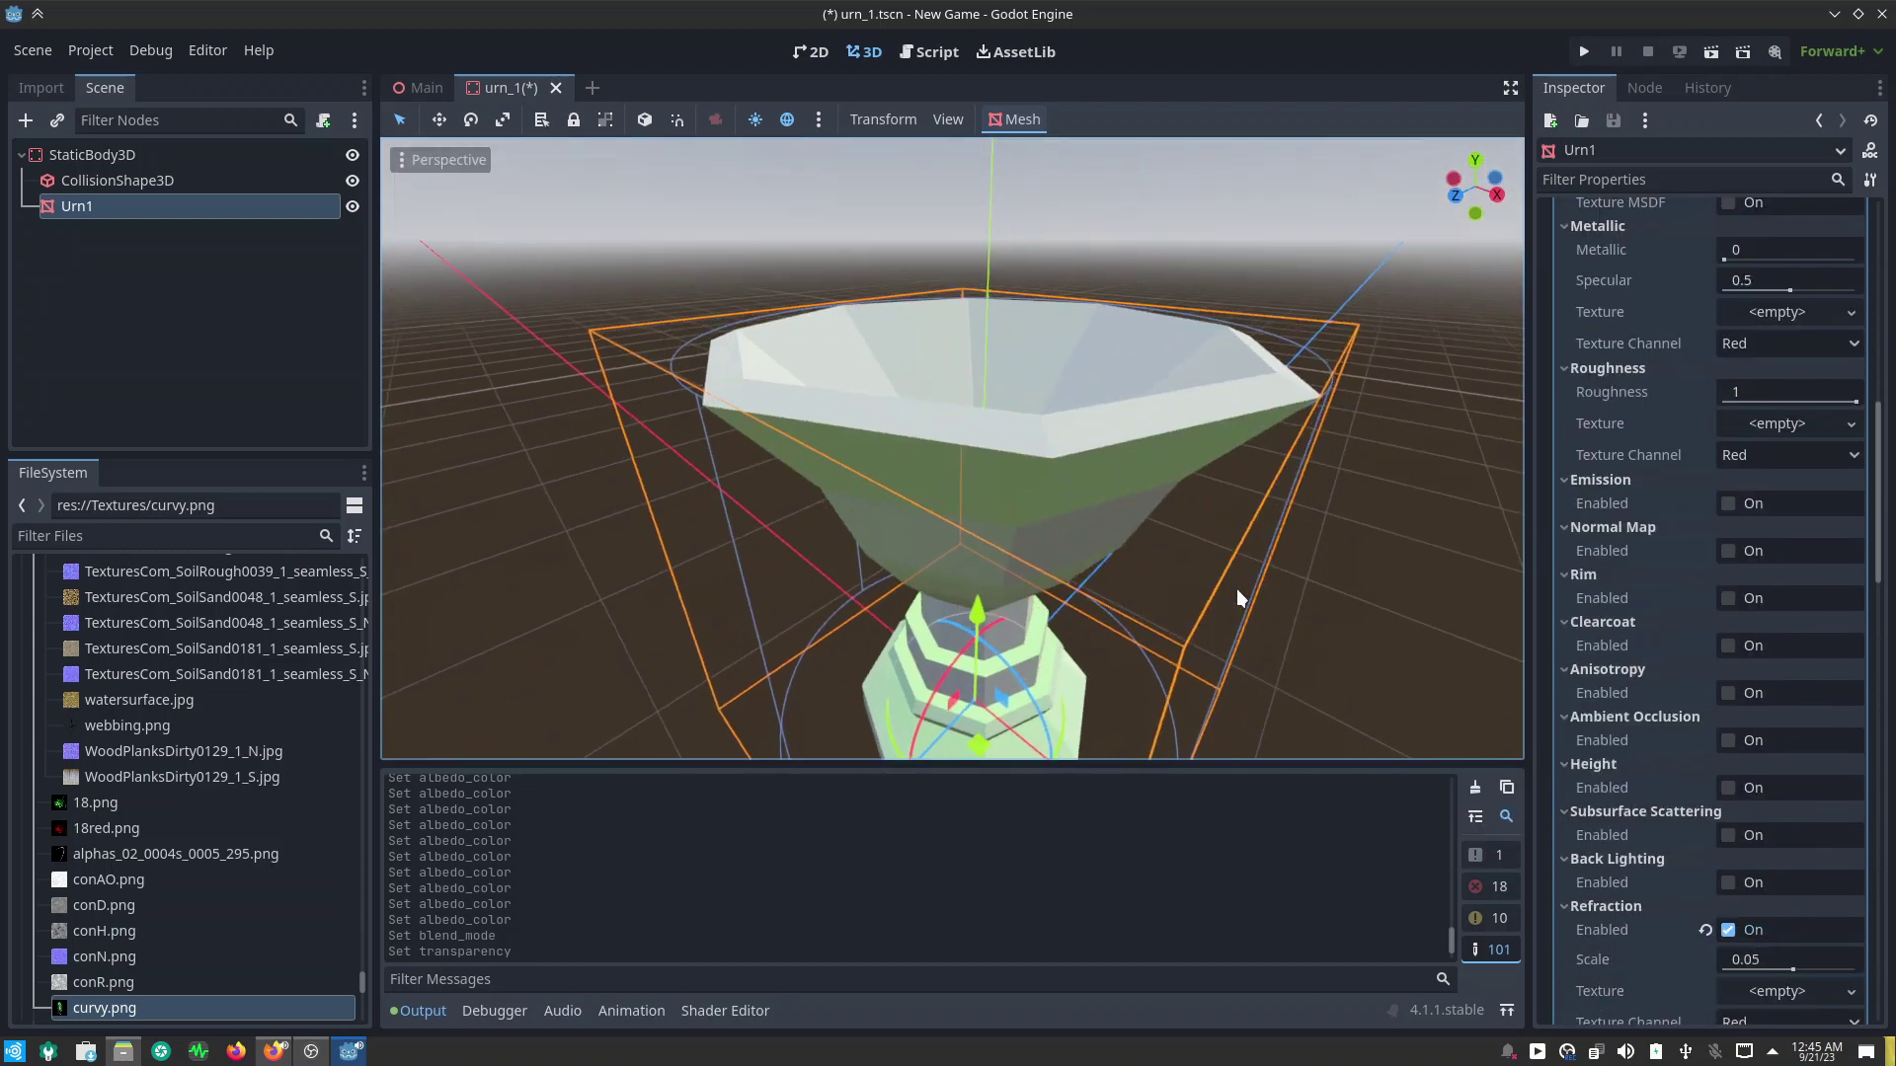
{"action": "key", "text": "ctrl+s"}
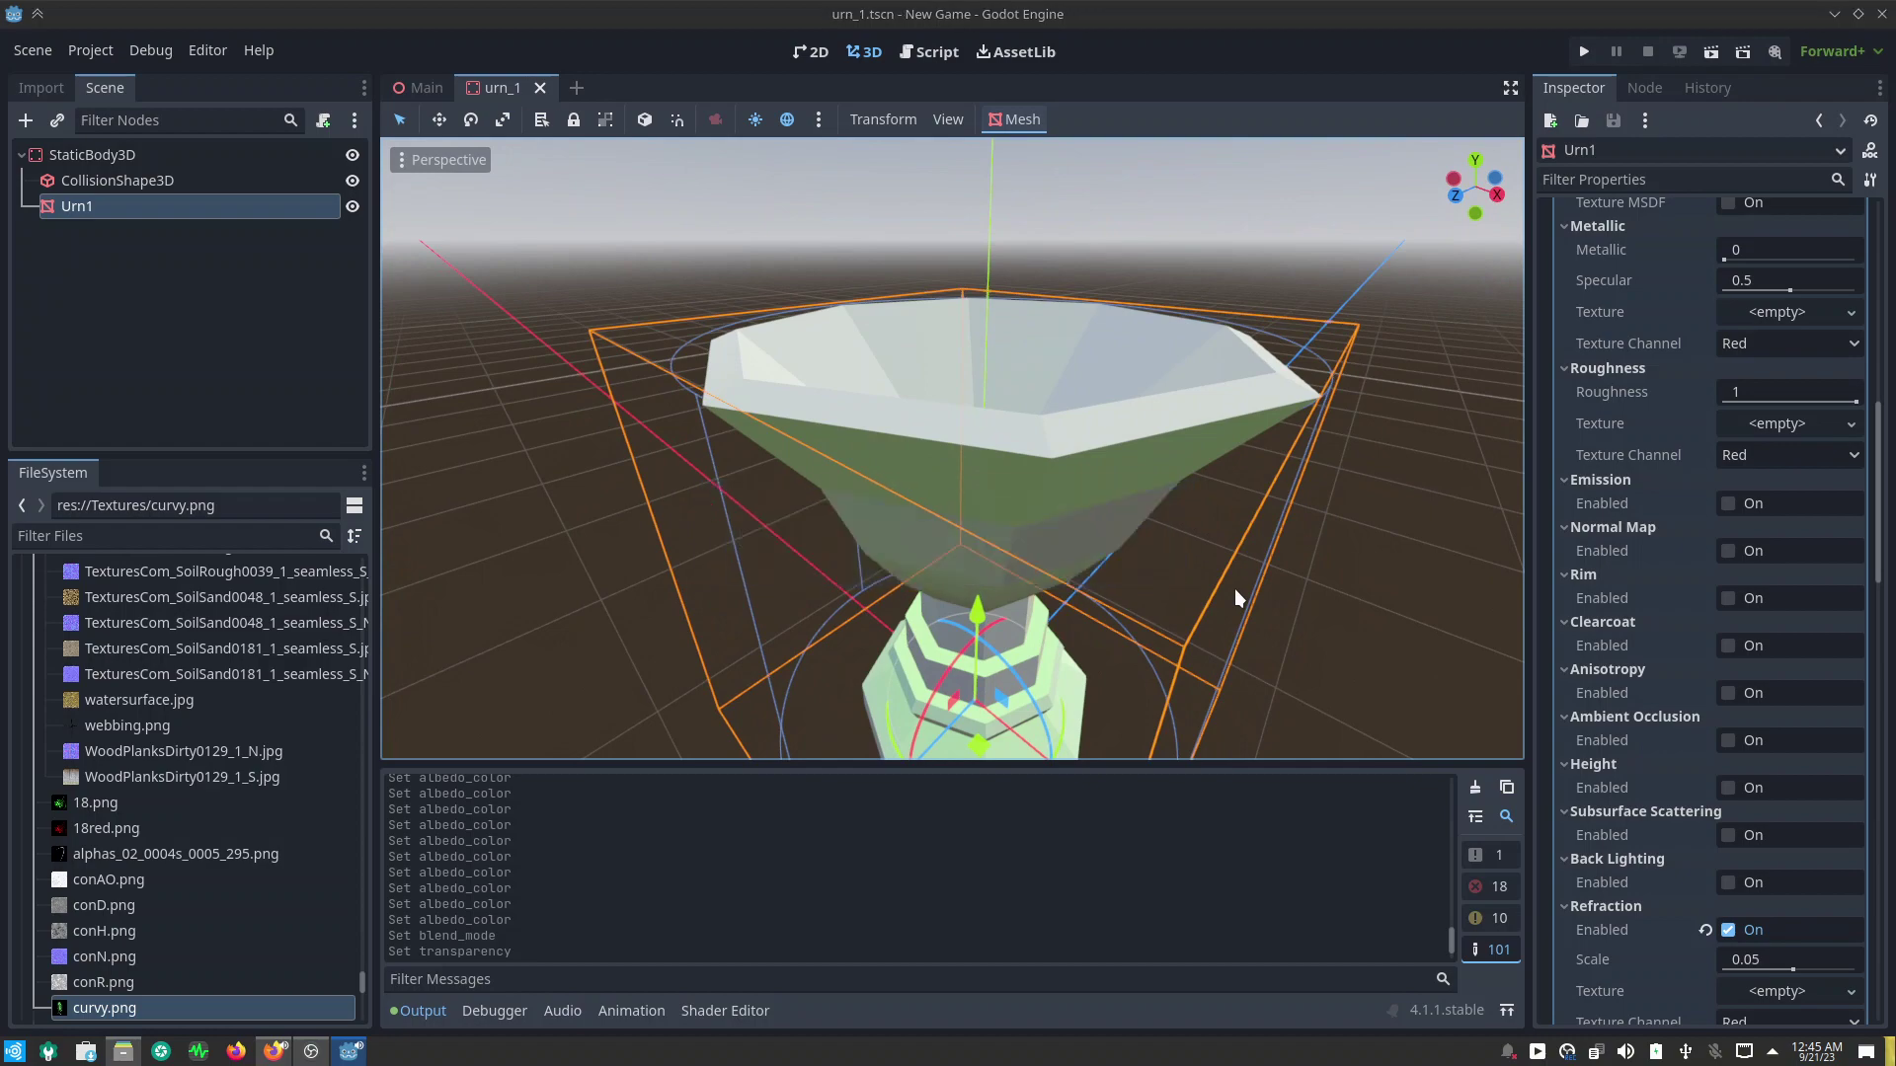
Step: Close the urn scene and inspect the selected stone blocks in Main, including a top-down view
{"action": "left_click", "coordinate": [540, 88]}
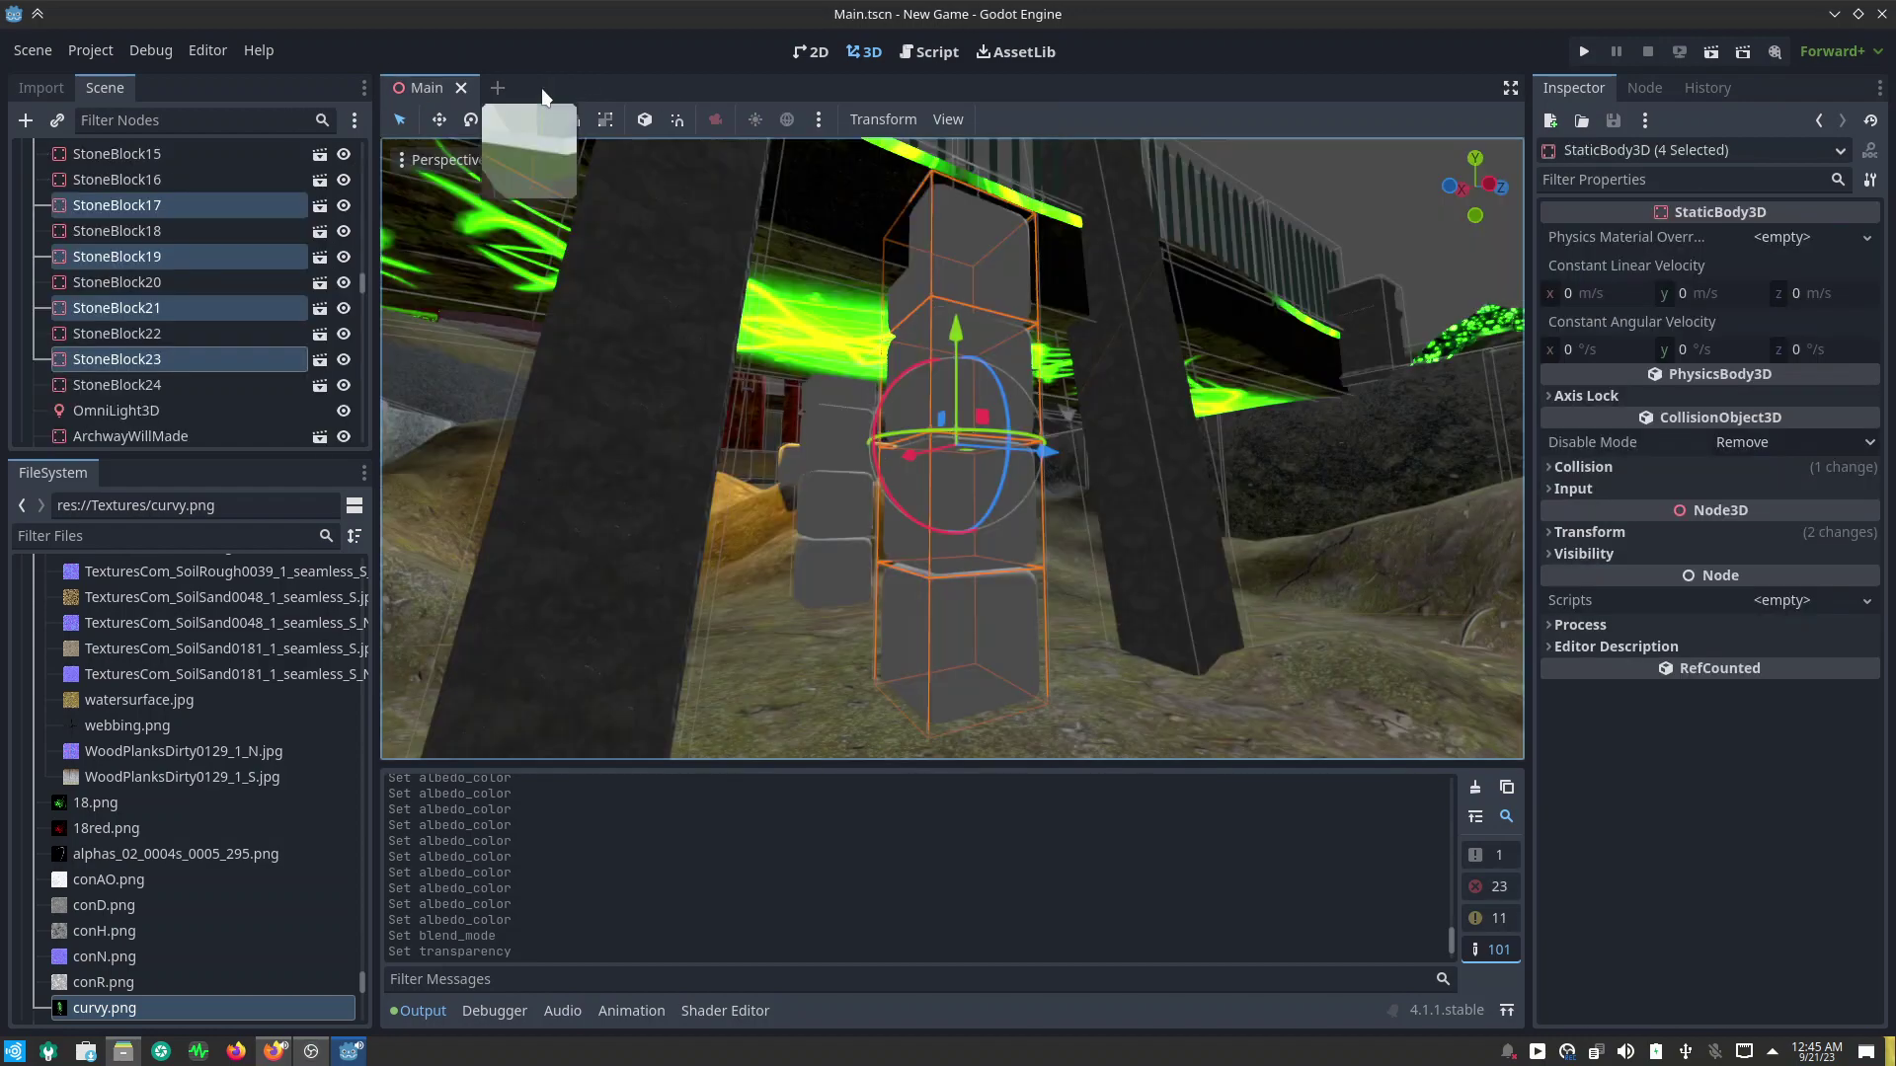
{"action": "mouse_move", "coordinate": [946, 495]}
{"action": "middle_mouse_down"}
{"action": "mouse_move", "coordinate": [791, 595]}
{"action": "mouse_move", "coordinate": [691, 589]}
{"action": "middle_mouse_up"}
{"action": "scroll", "coordinate": [696, 578], "scroll_direction": "up", "scroll_amount": 2}
{"action": "scroll", "coordinate": [646, 421], "scroll_direction": "up", "scroll_amount": 2}
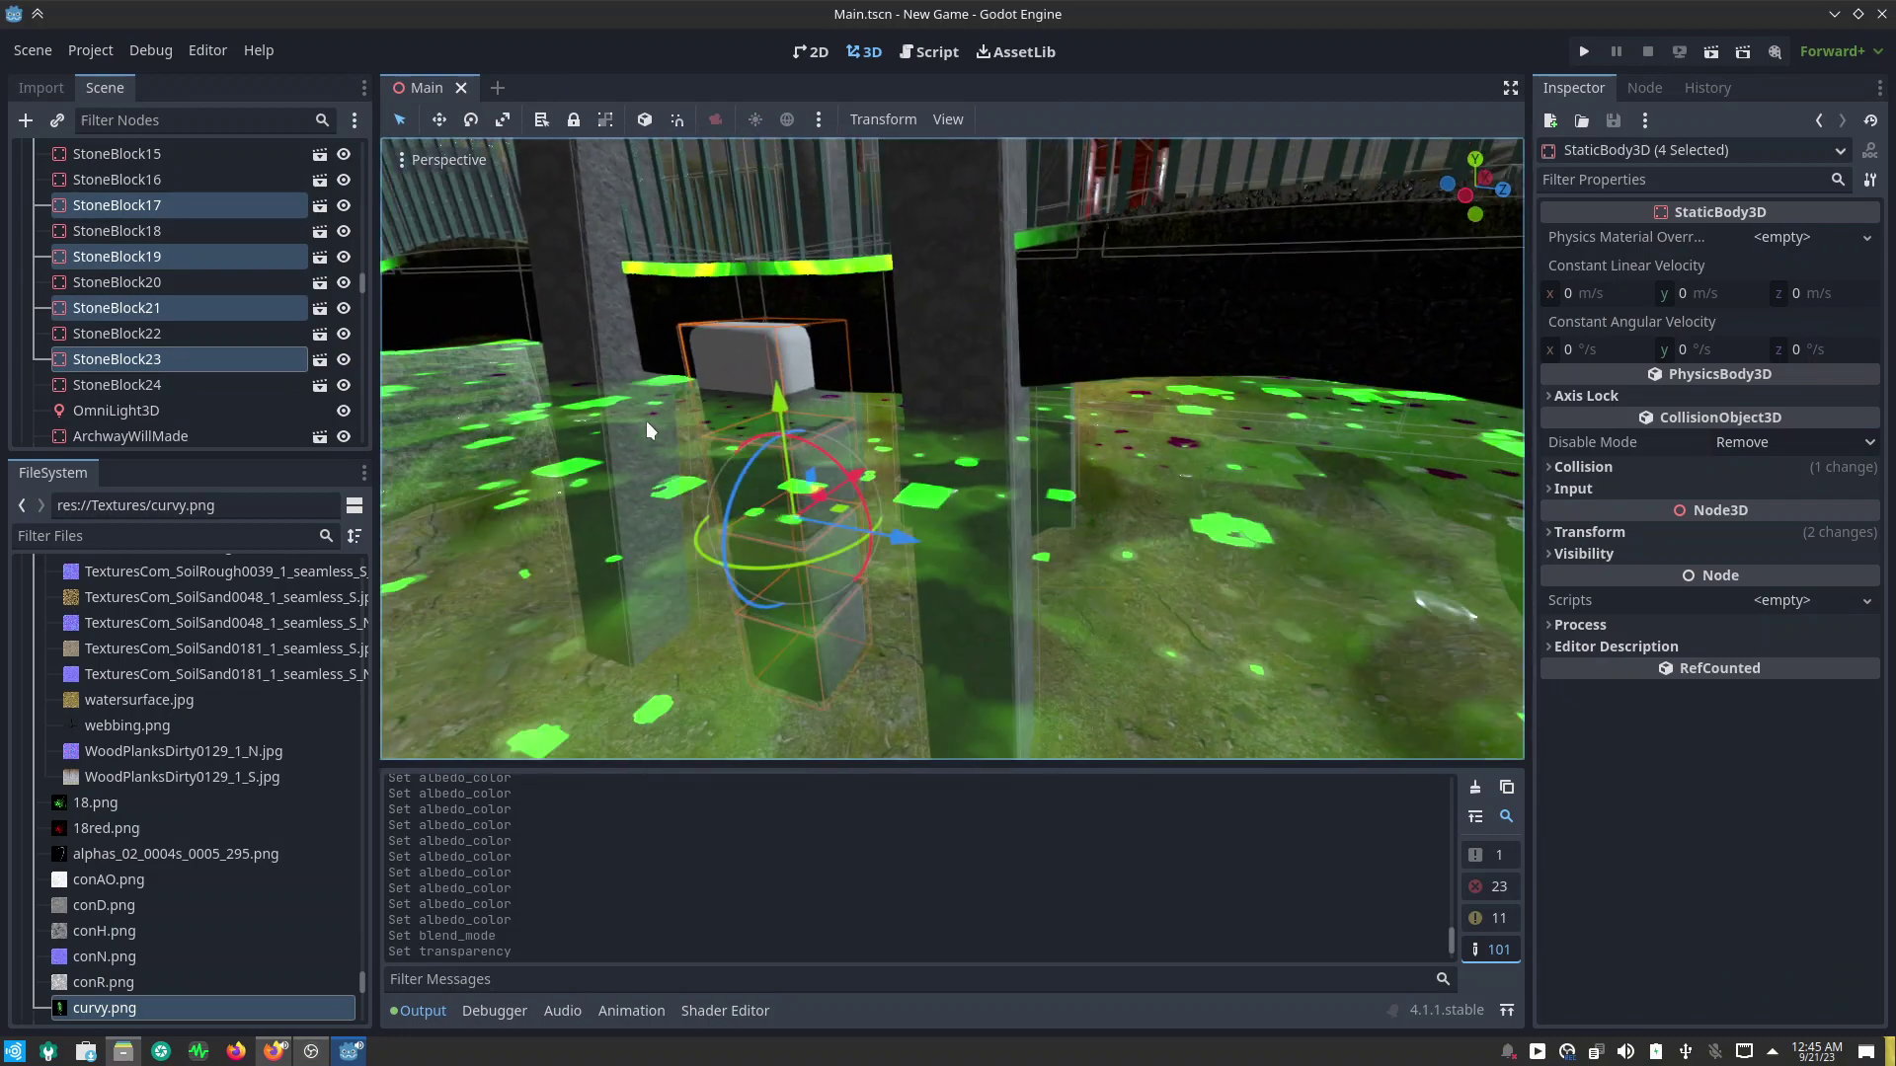
{"action": "scroll", "coordinate": [708, 454], "scroll_direction": "up", "scroll_amount": 2}
{"action": "scroll", "coordinate": [694, 502], "scroll_direction": "up", "scroll_amount": 2}
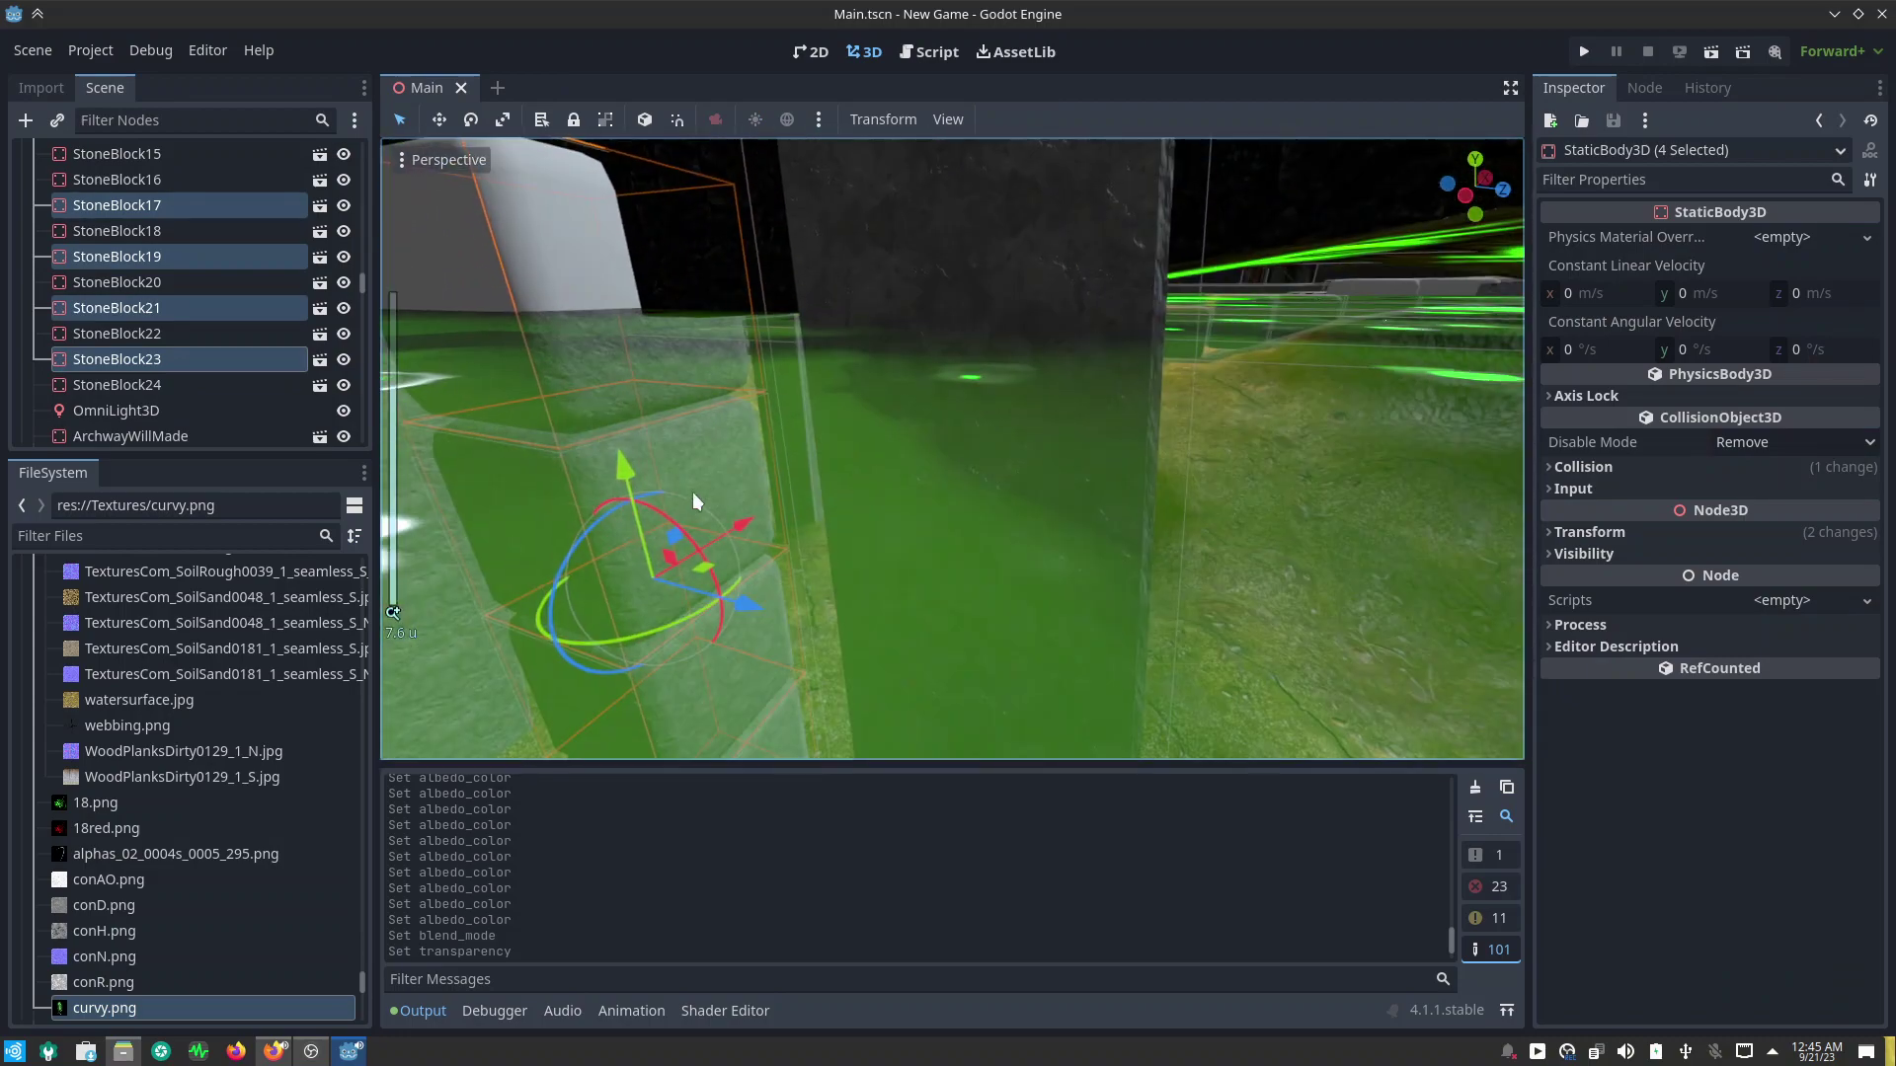
{"action": "mouse_move", "coordinate": [694, 501]}
{"action": "middle_mouse_down"}
{"action": "mouse_move", "coordinate": [827, 400]}
{"action": "mouse_move", "coordinate": [948, 393]}
{"action": "mouse_move", "coordinate": [810, 507]}
{"action": "mouse_move", "coordinate": [845, 537]}
{"action": "mouse_move", "coordinate": [748, 551]}
{"action": "middle_mouse_up"}
{"action": "key", "text": "KP_7"}
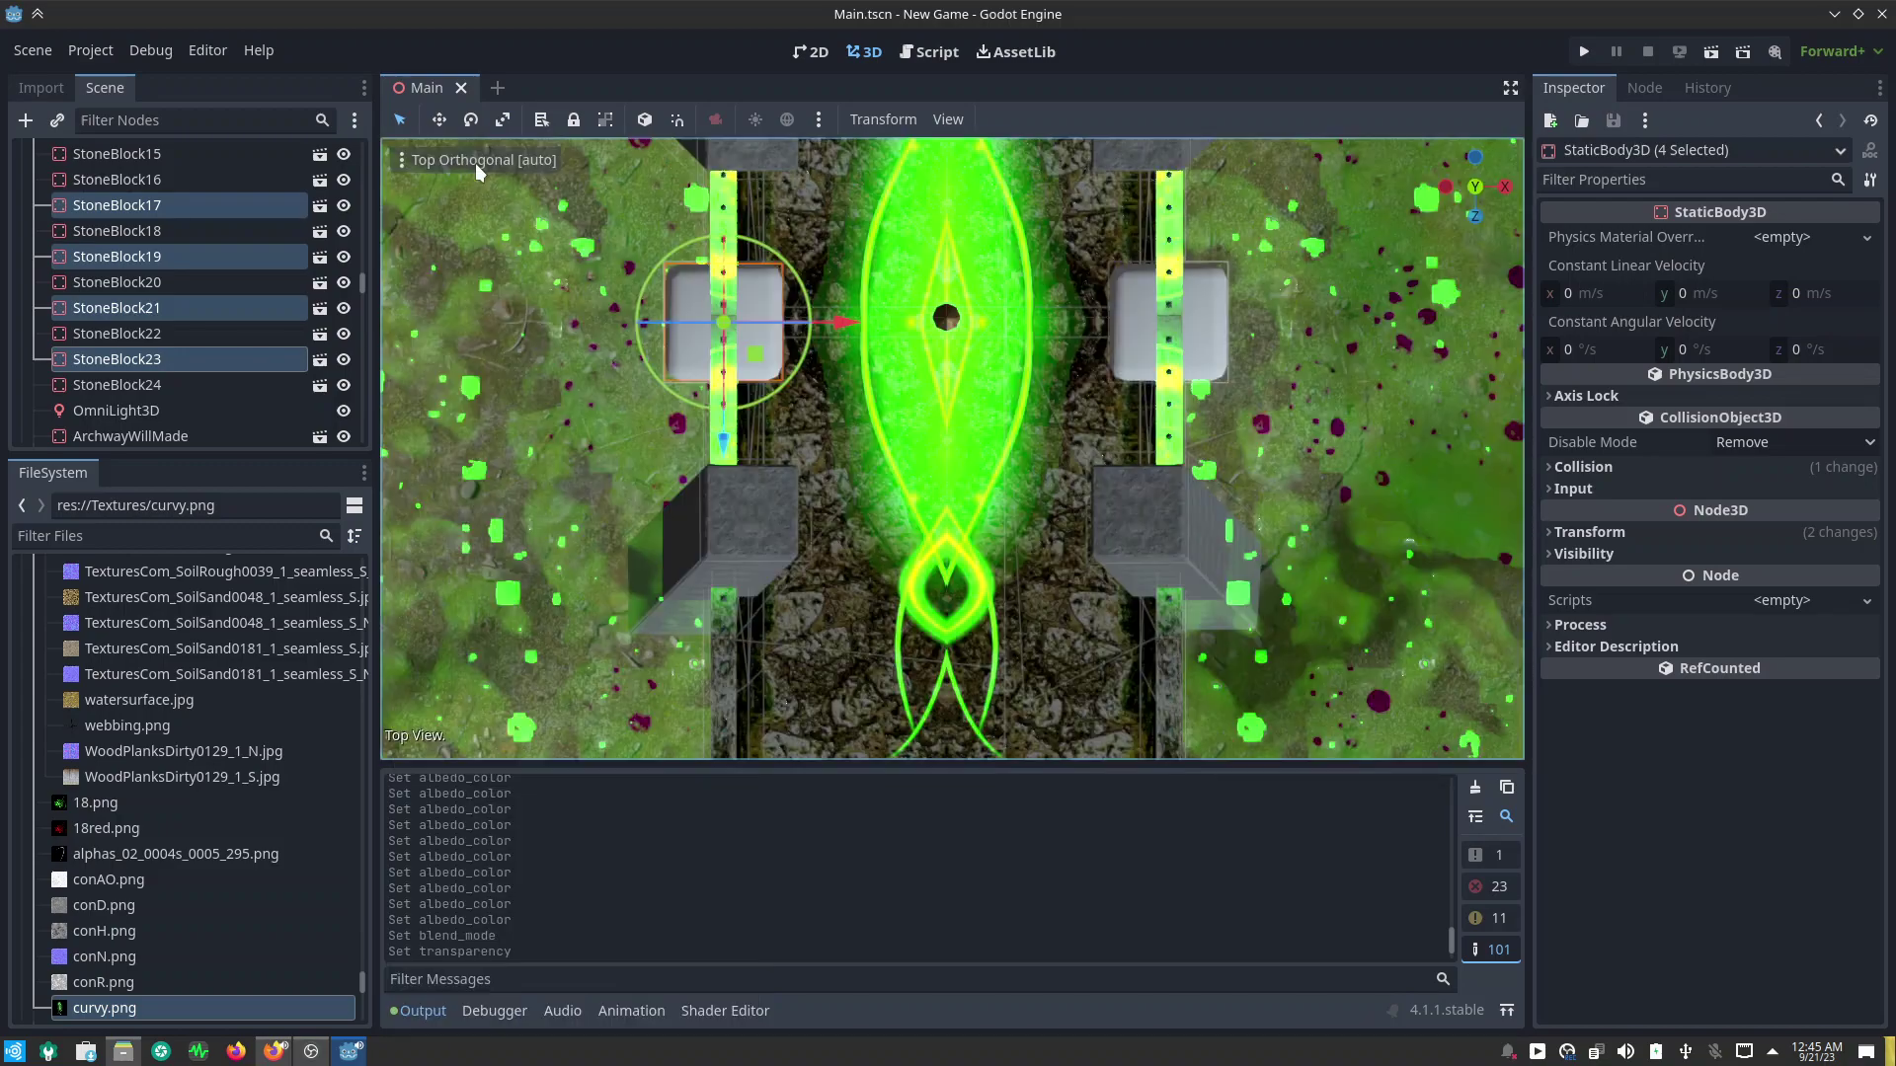
{"action": "mouse_move", "coordinate": [730, 488]}
{"action": "middle_mouse_down"}
{"action": "mouse_move", "coordinate": [932, 423]}
{"action": "mouse_move", "coordinate": [1031, 256]}
{"action": "mouse_move", "coordinate": [1081, 255]}
{"action": "middle_mouse_up"}
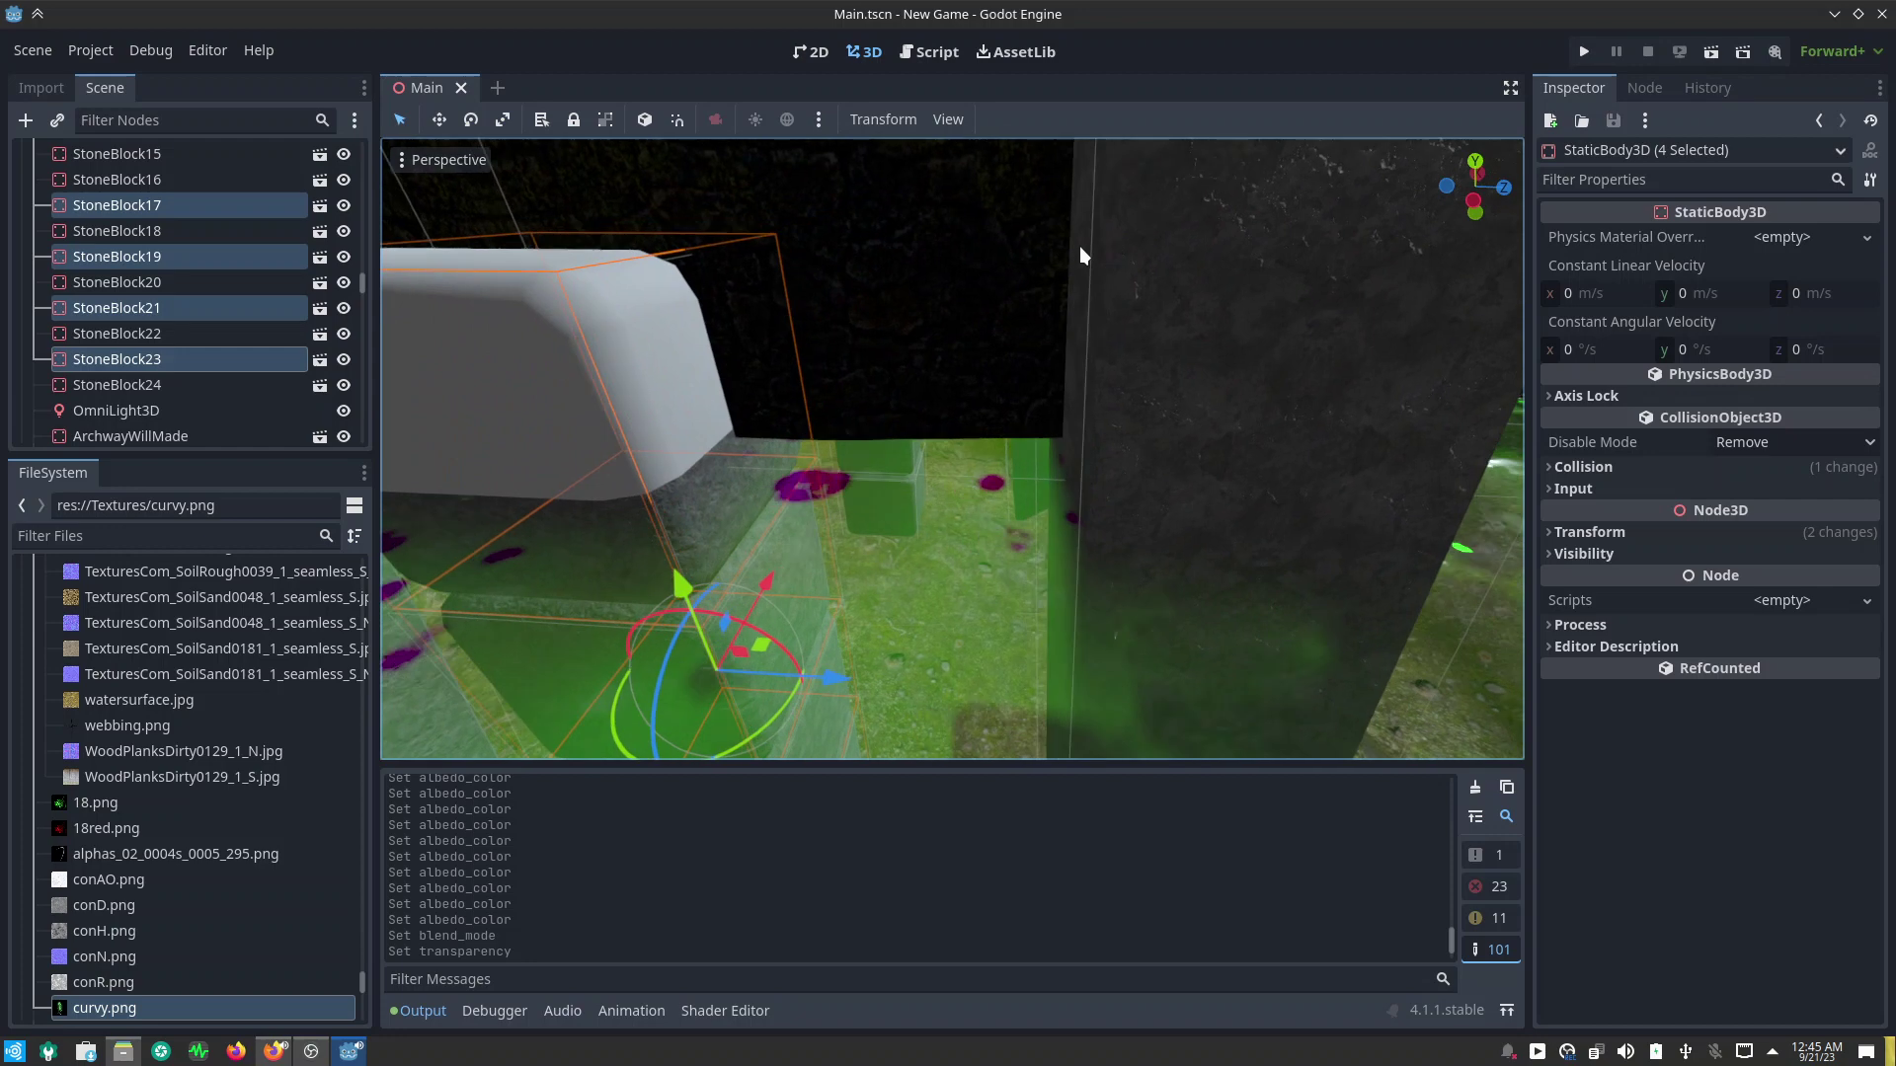
Step: Hide the sky environment in the viewport and launch the game
{"action": "left_click", "coordinate": [422, 161]}
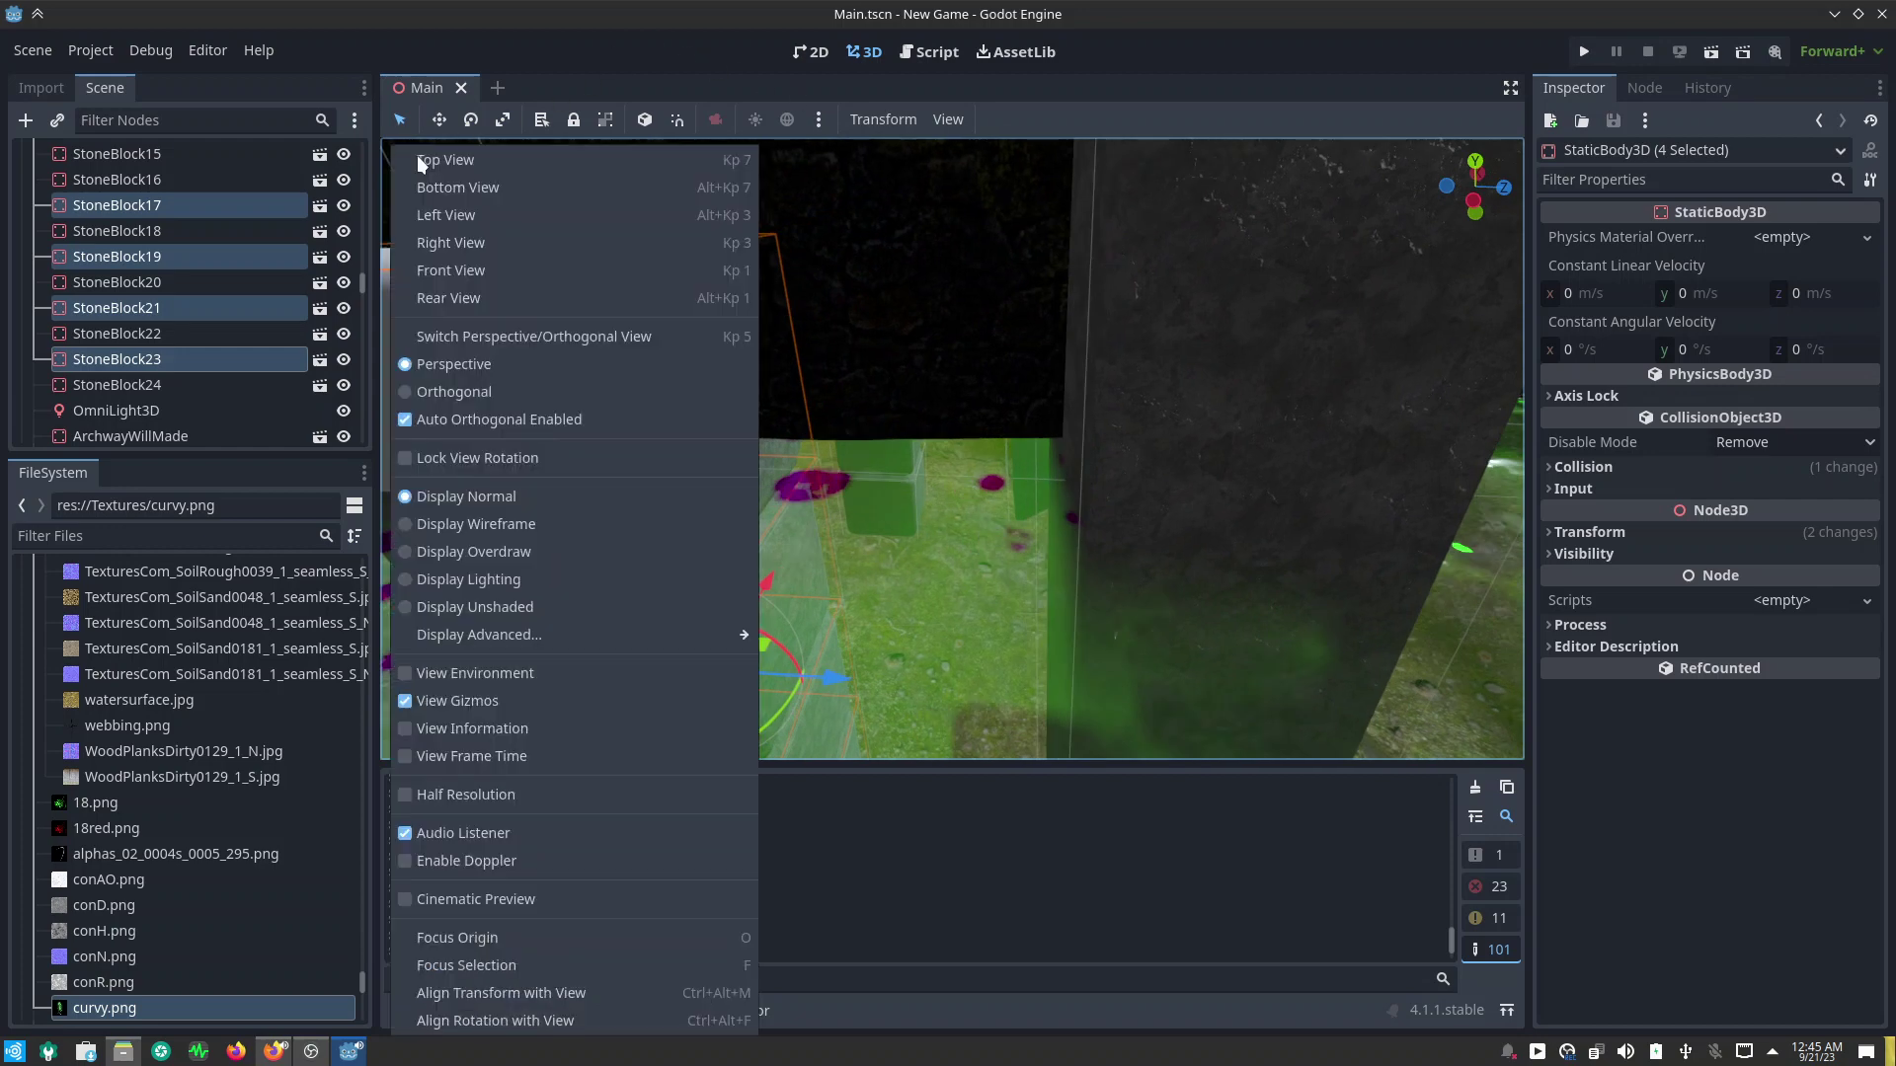
{"action": "left_click", "coordinate": [405, 676]}
{"action": "left_click", "coordinate": [944, 452]}
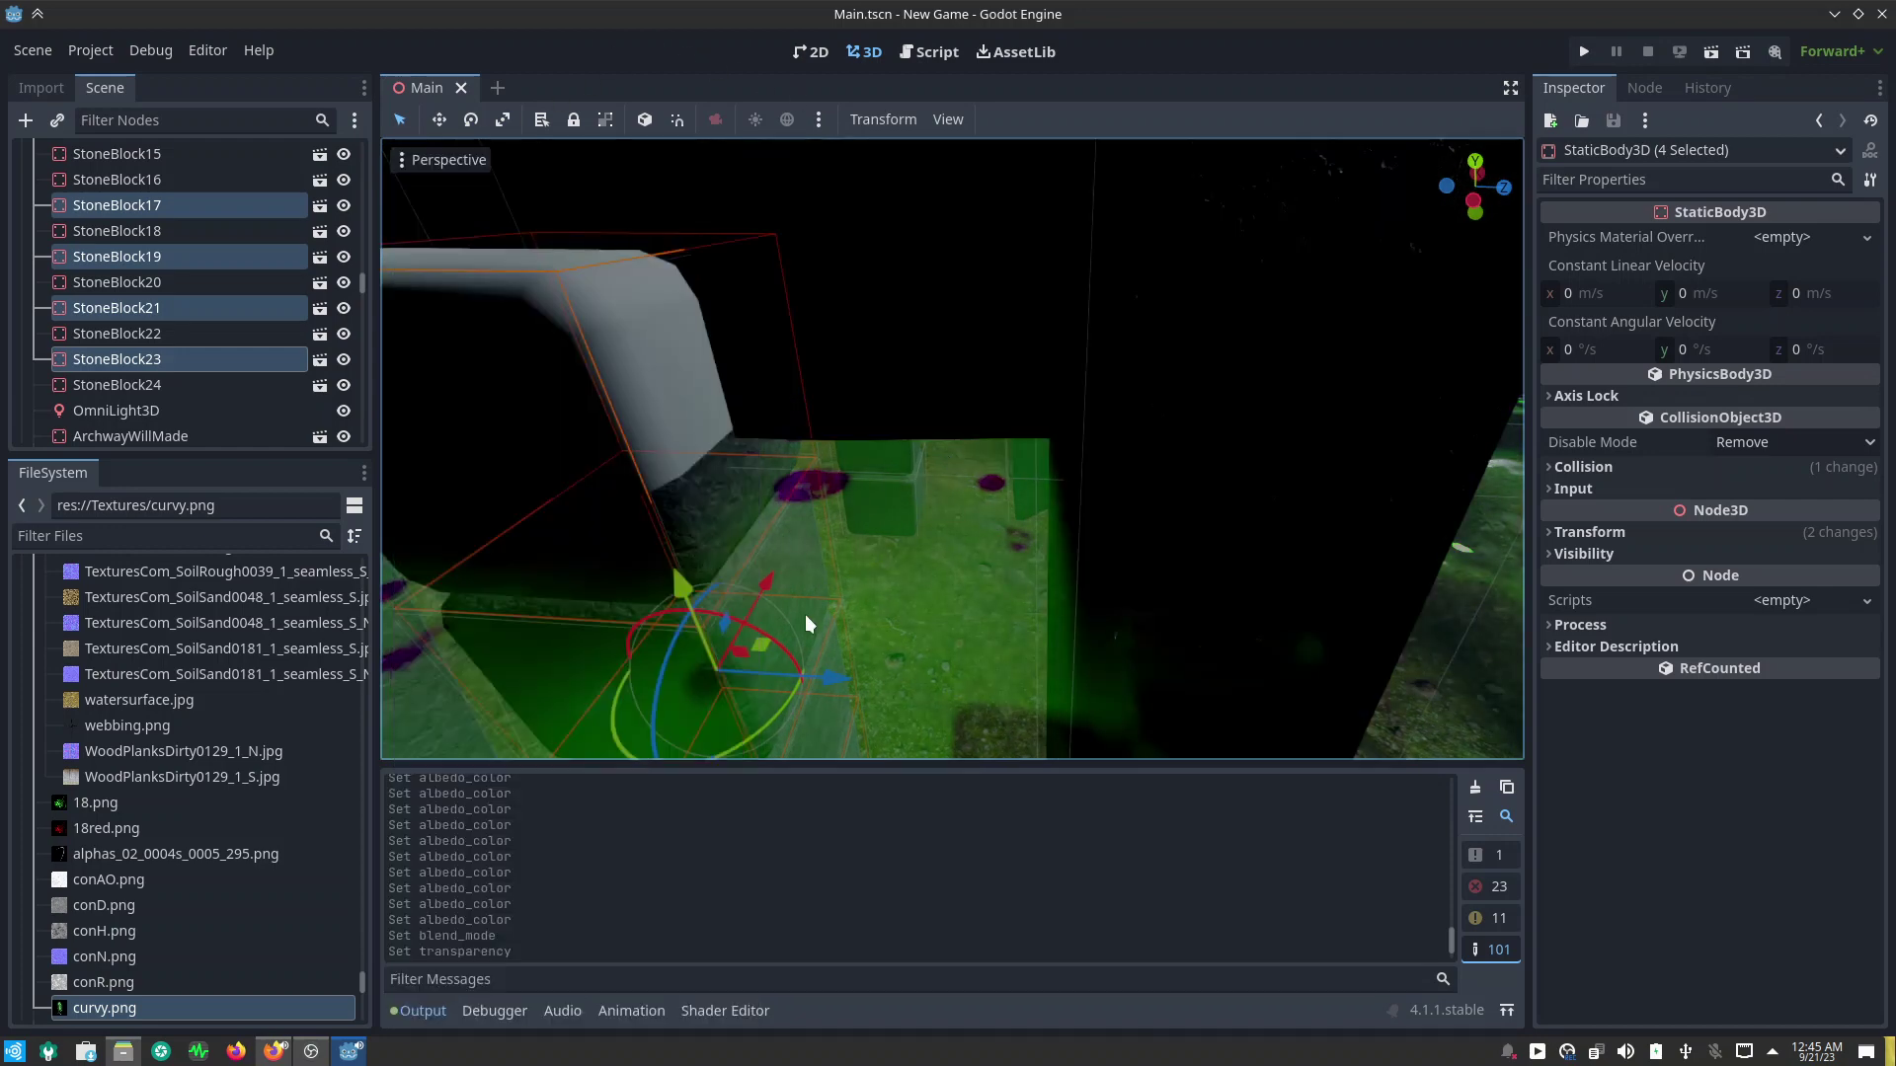
{"action": "mouse_move", "coordinate": [805, 622]}
{"action": "middle_mouse_down"}
{"action": "mouse_move", "coordinate": [851, 601]}
{"action": "mouse_move", "coordinate": [950, 632]}
{"action": "middle_mouse_up"}
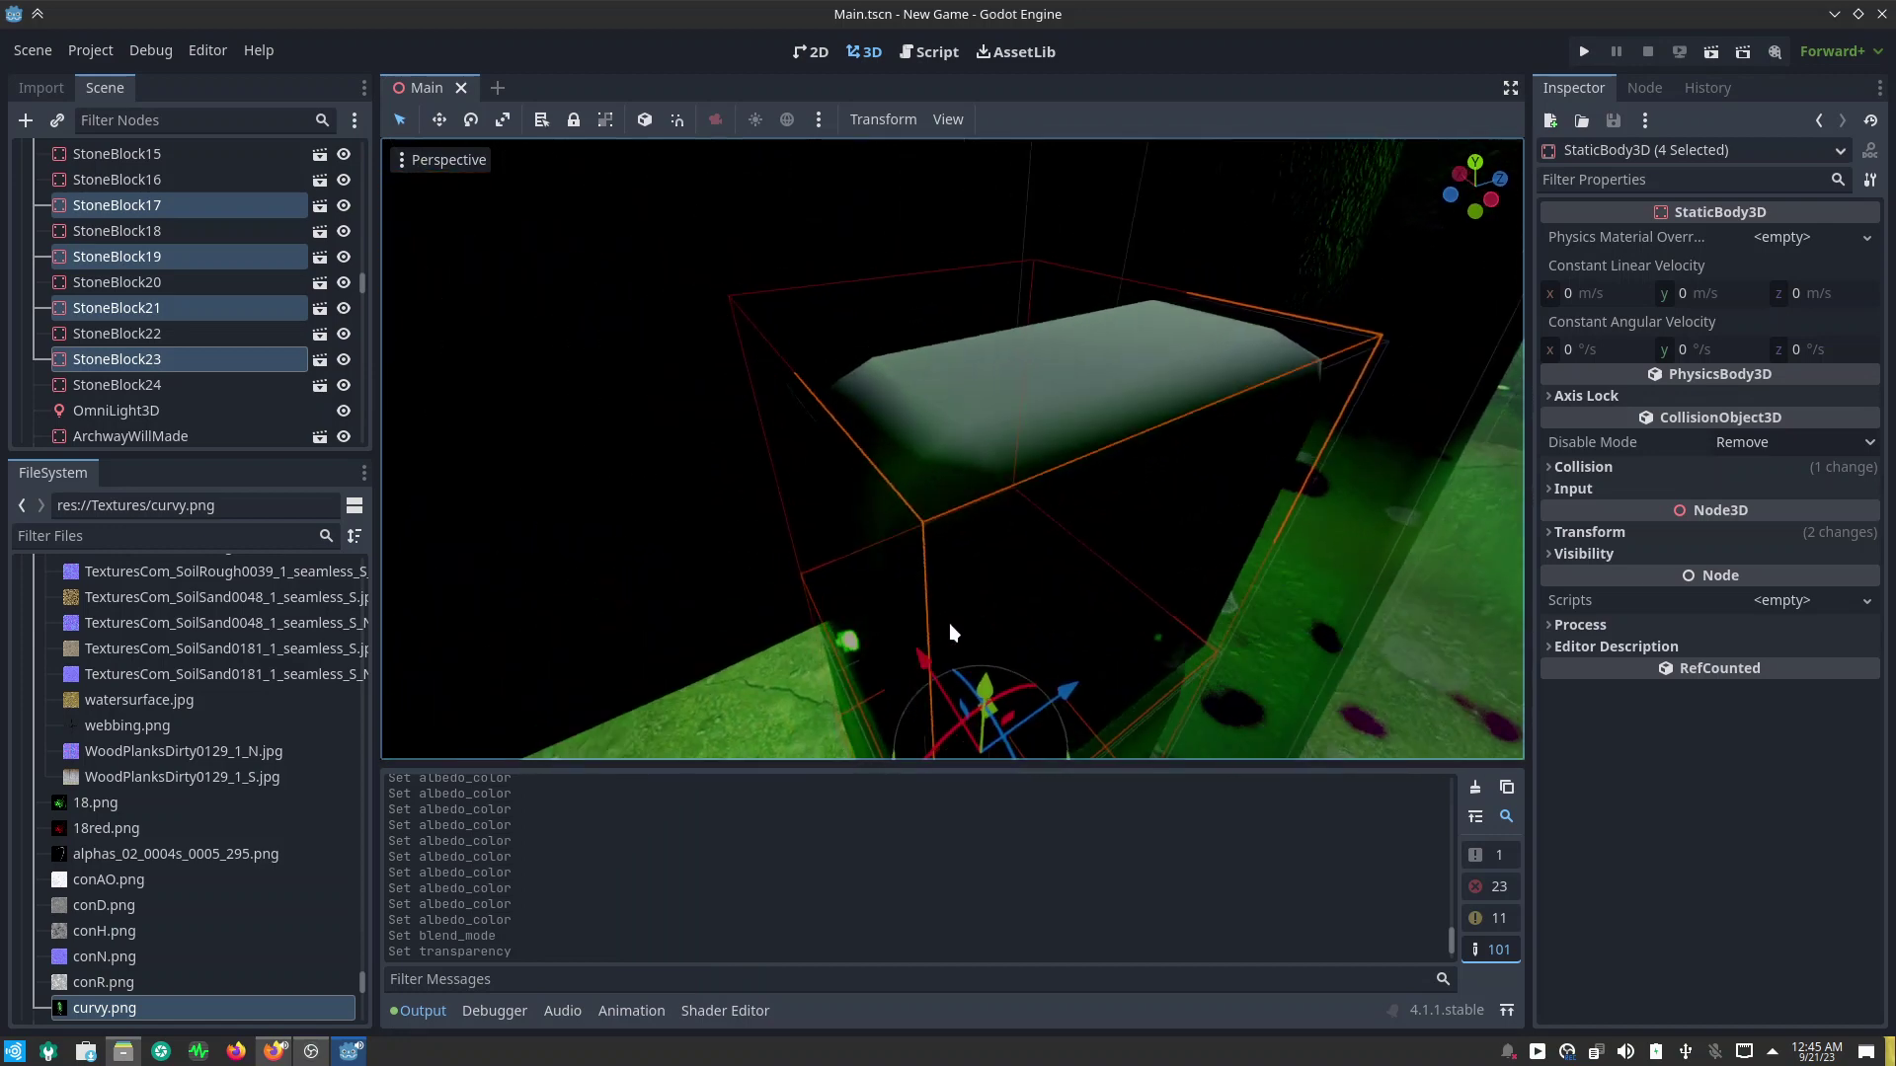
{"action": "scroll", "coordinate": [950, 624], "scroll_direction": "up", "scroll_amount": 4}
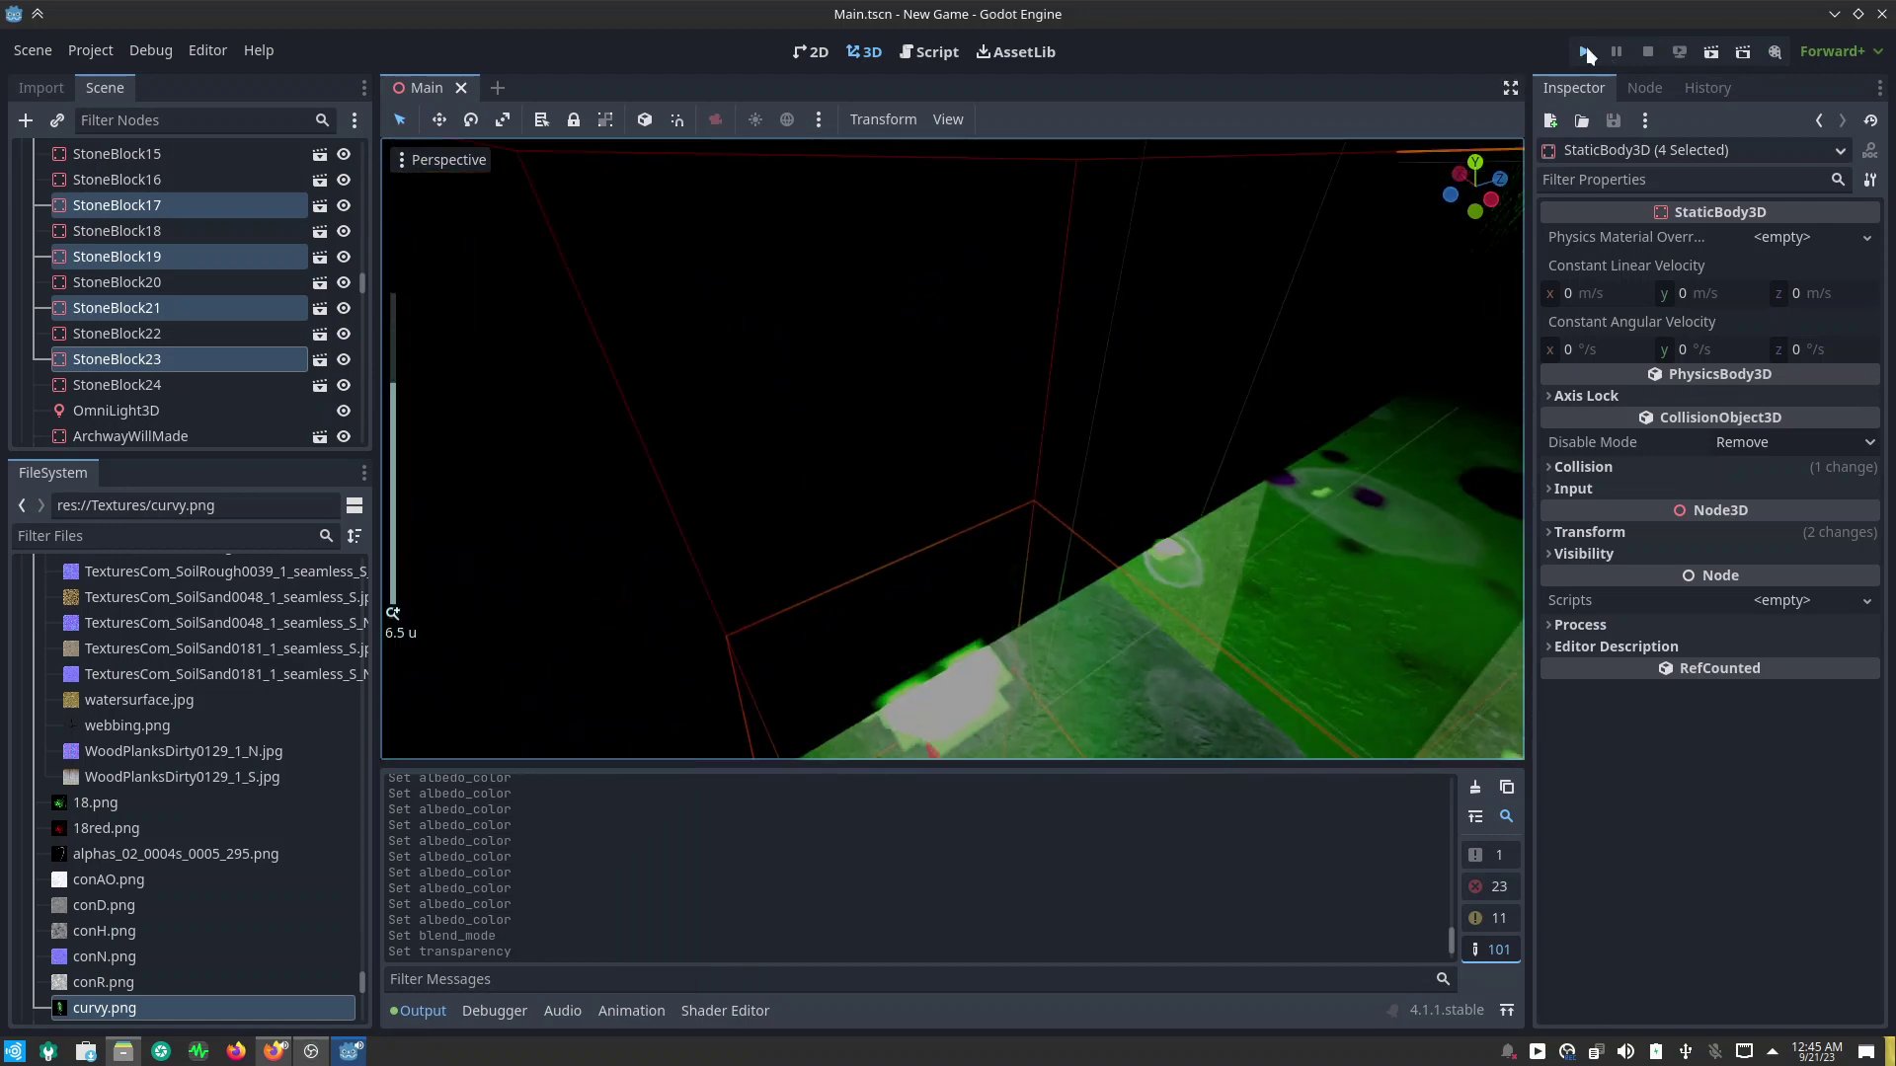
{"action": "left_click", "coordinate": [1586, 49]}
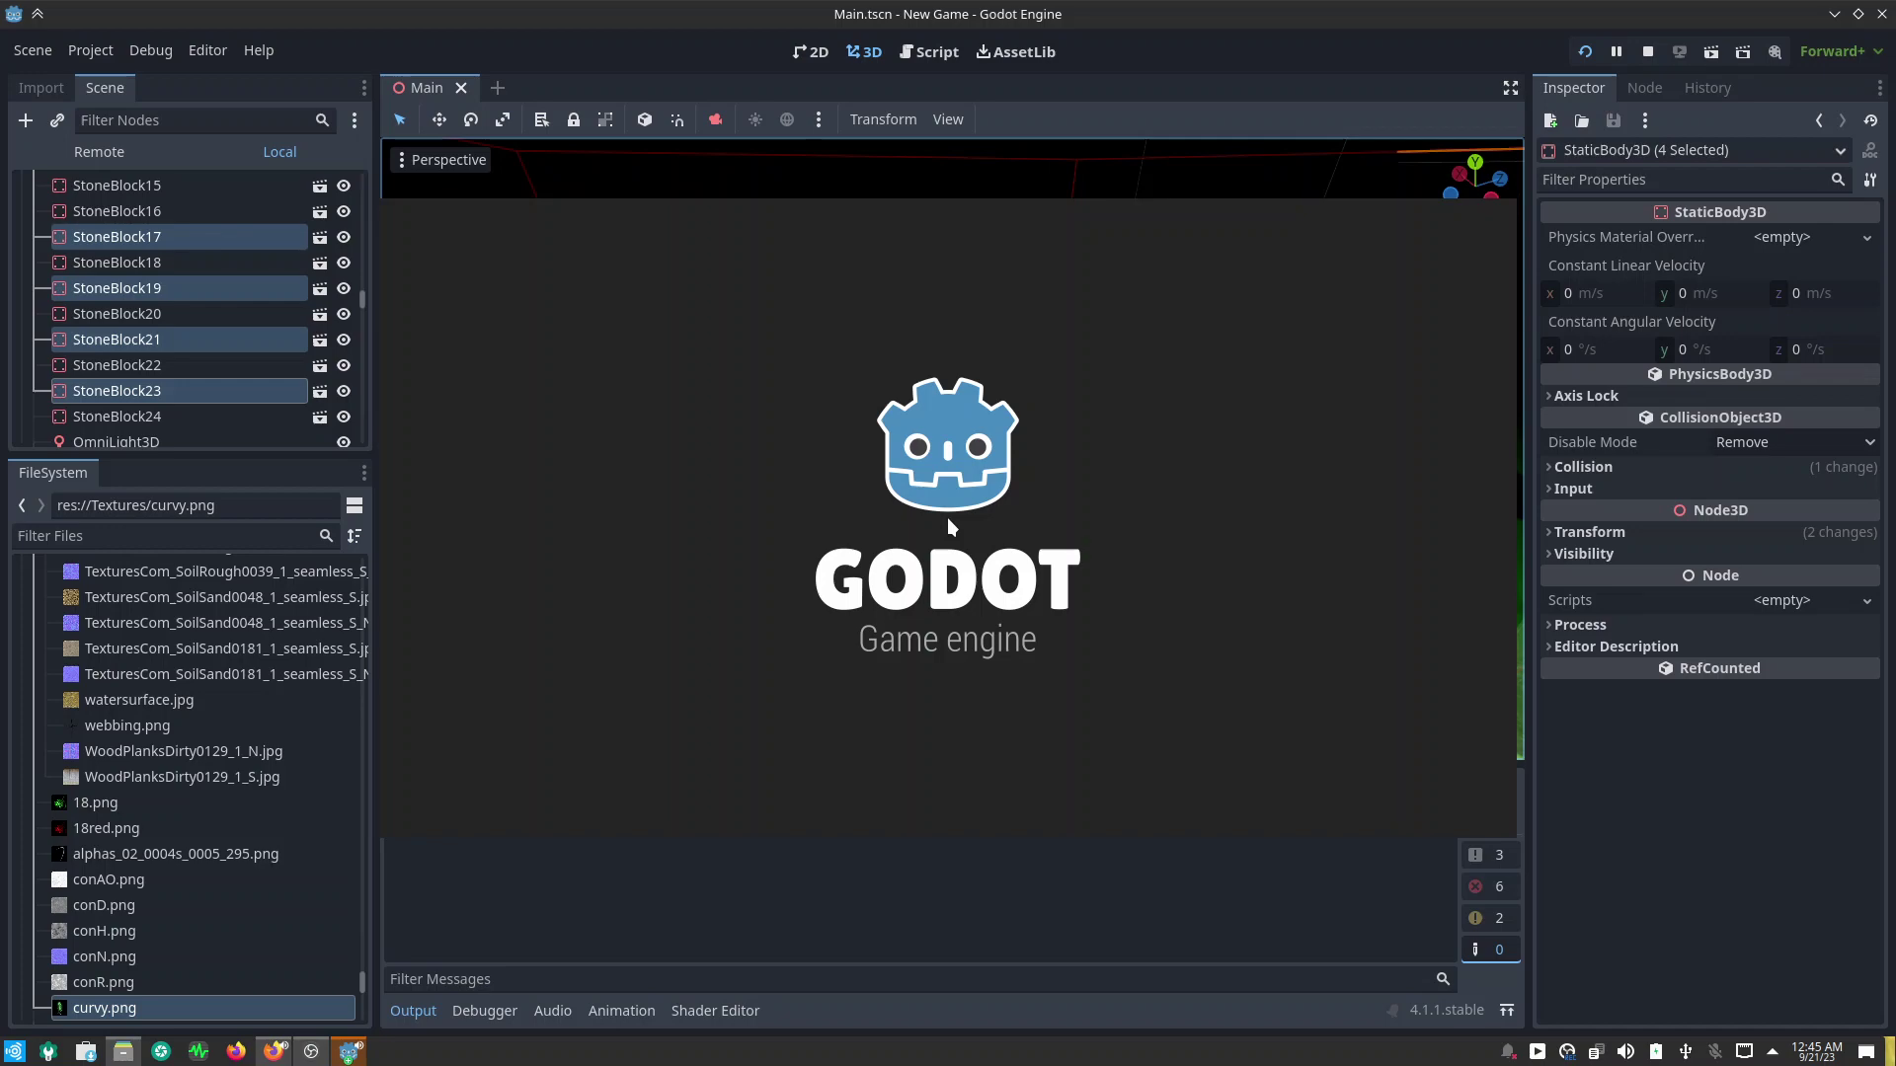
Step: Walk the character across the stone and under the arch, then stop the game with F8
{"action": "left_click", "coordinate": [989, 620]}
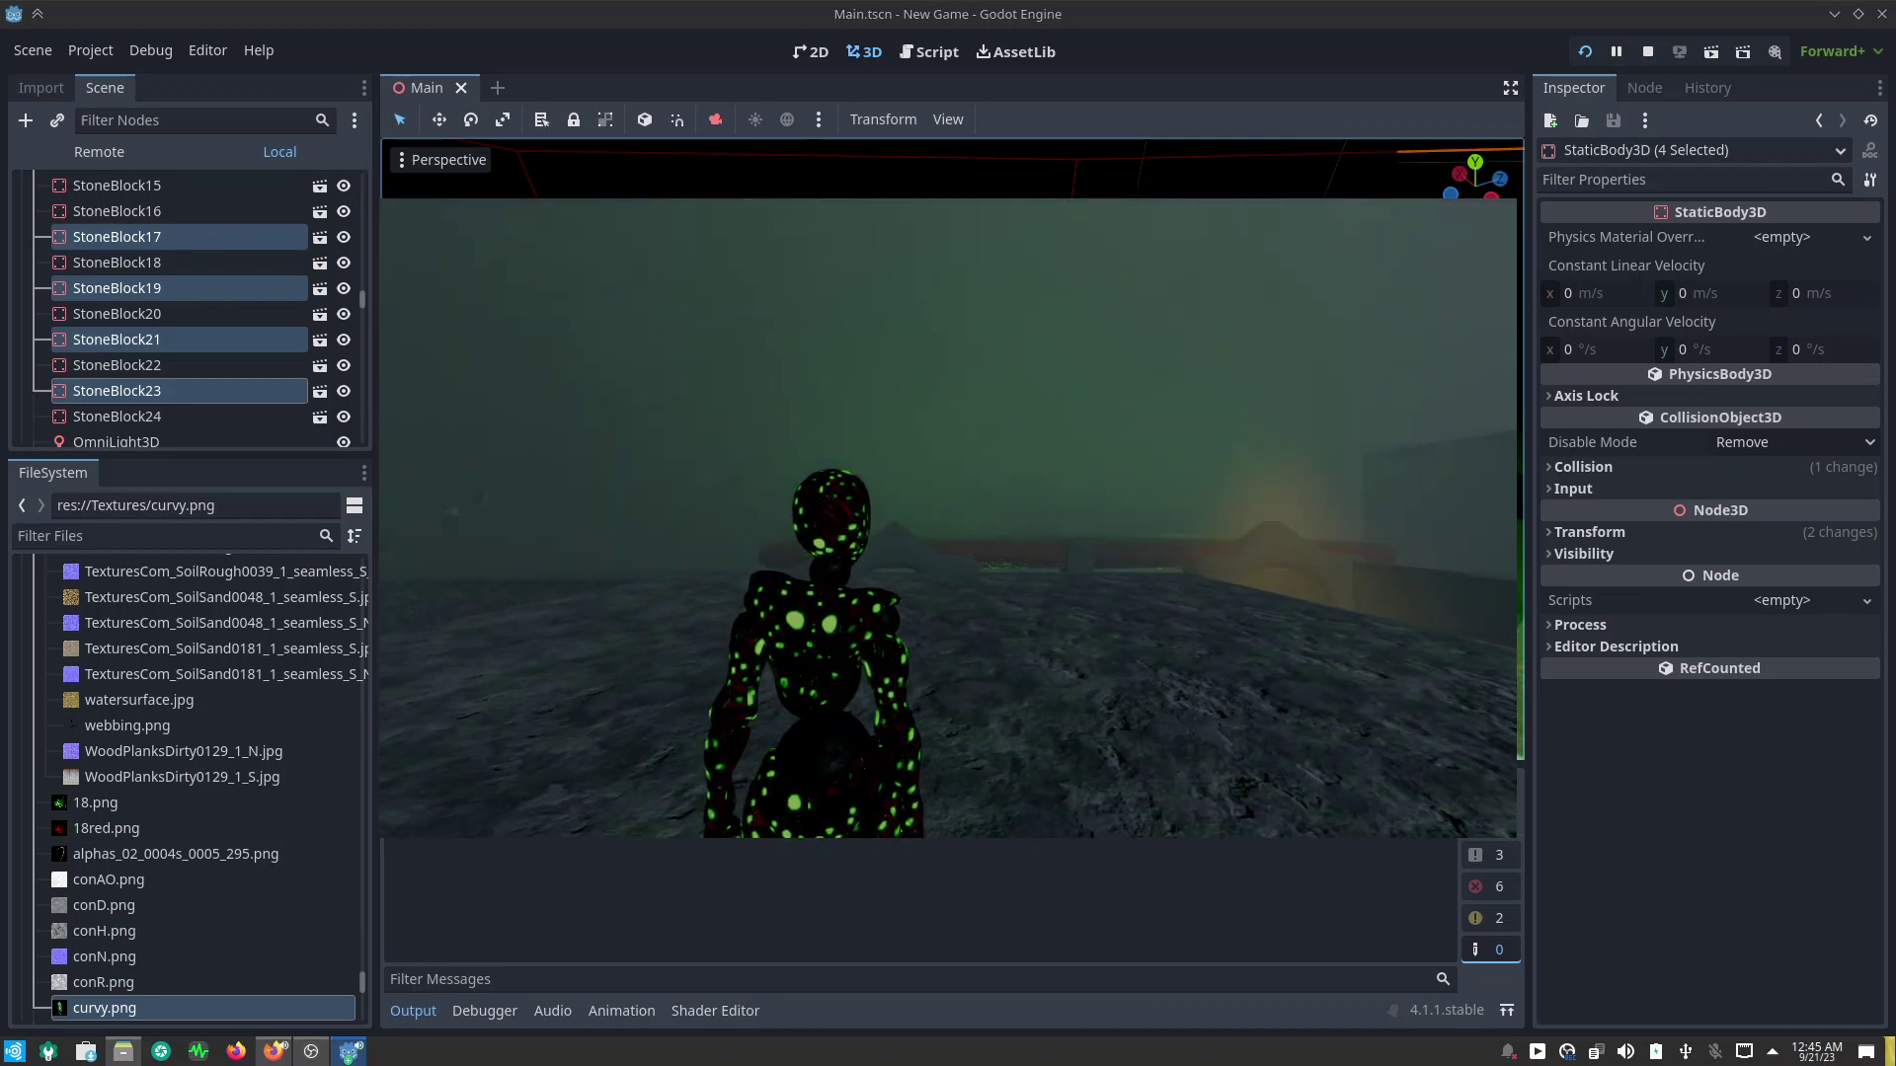
{"action": "key", "text": "w"}
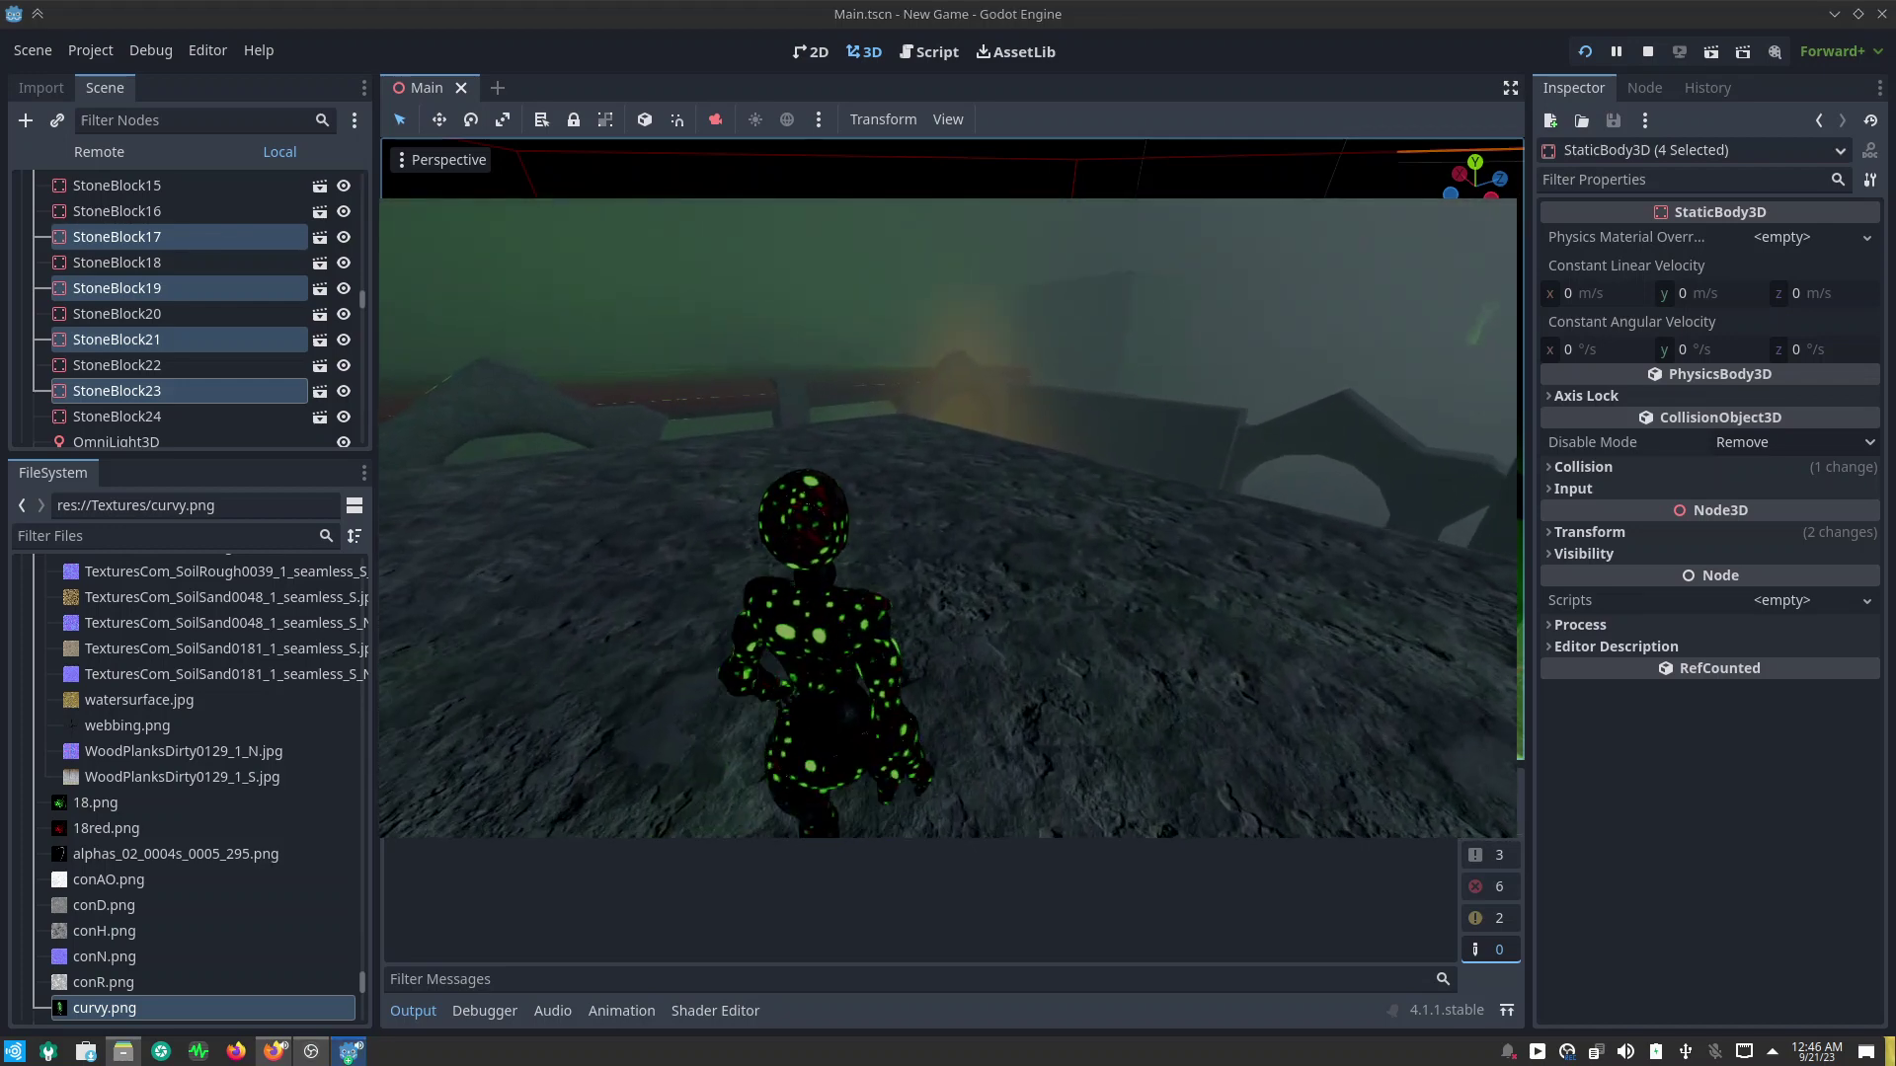
{"action": "key", "text": "w"}
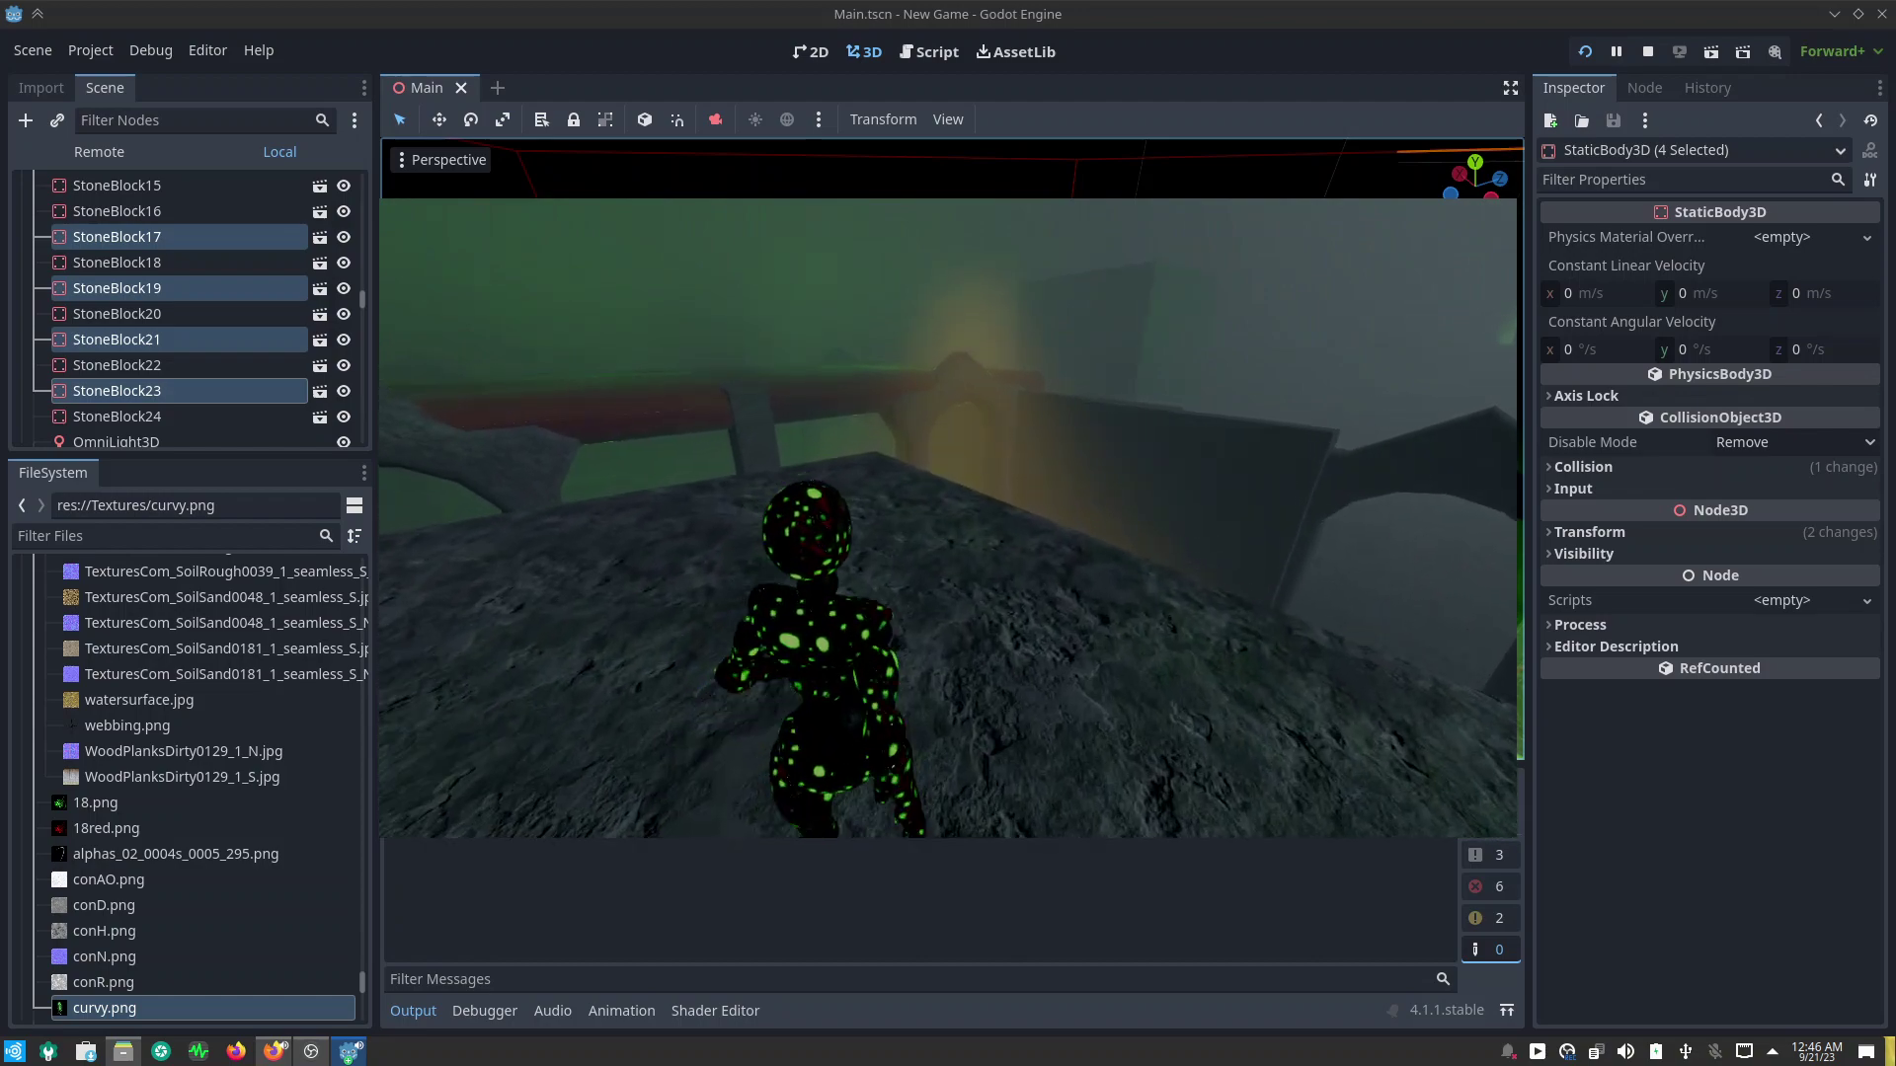
{"action": "key", "text": "w"}
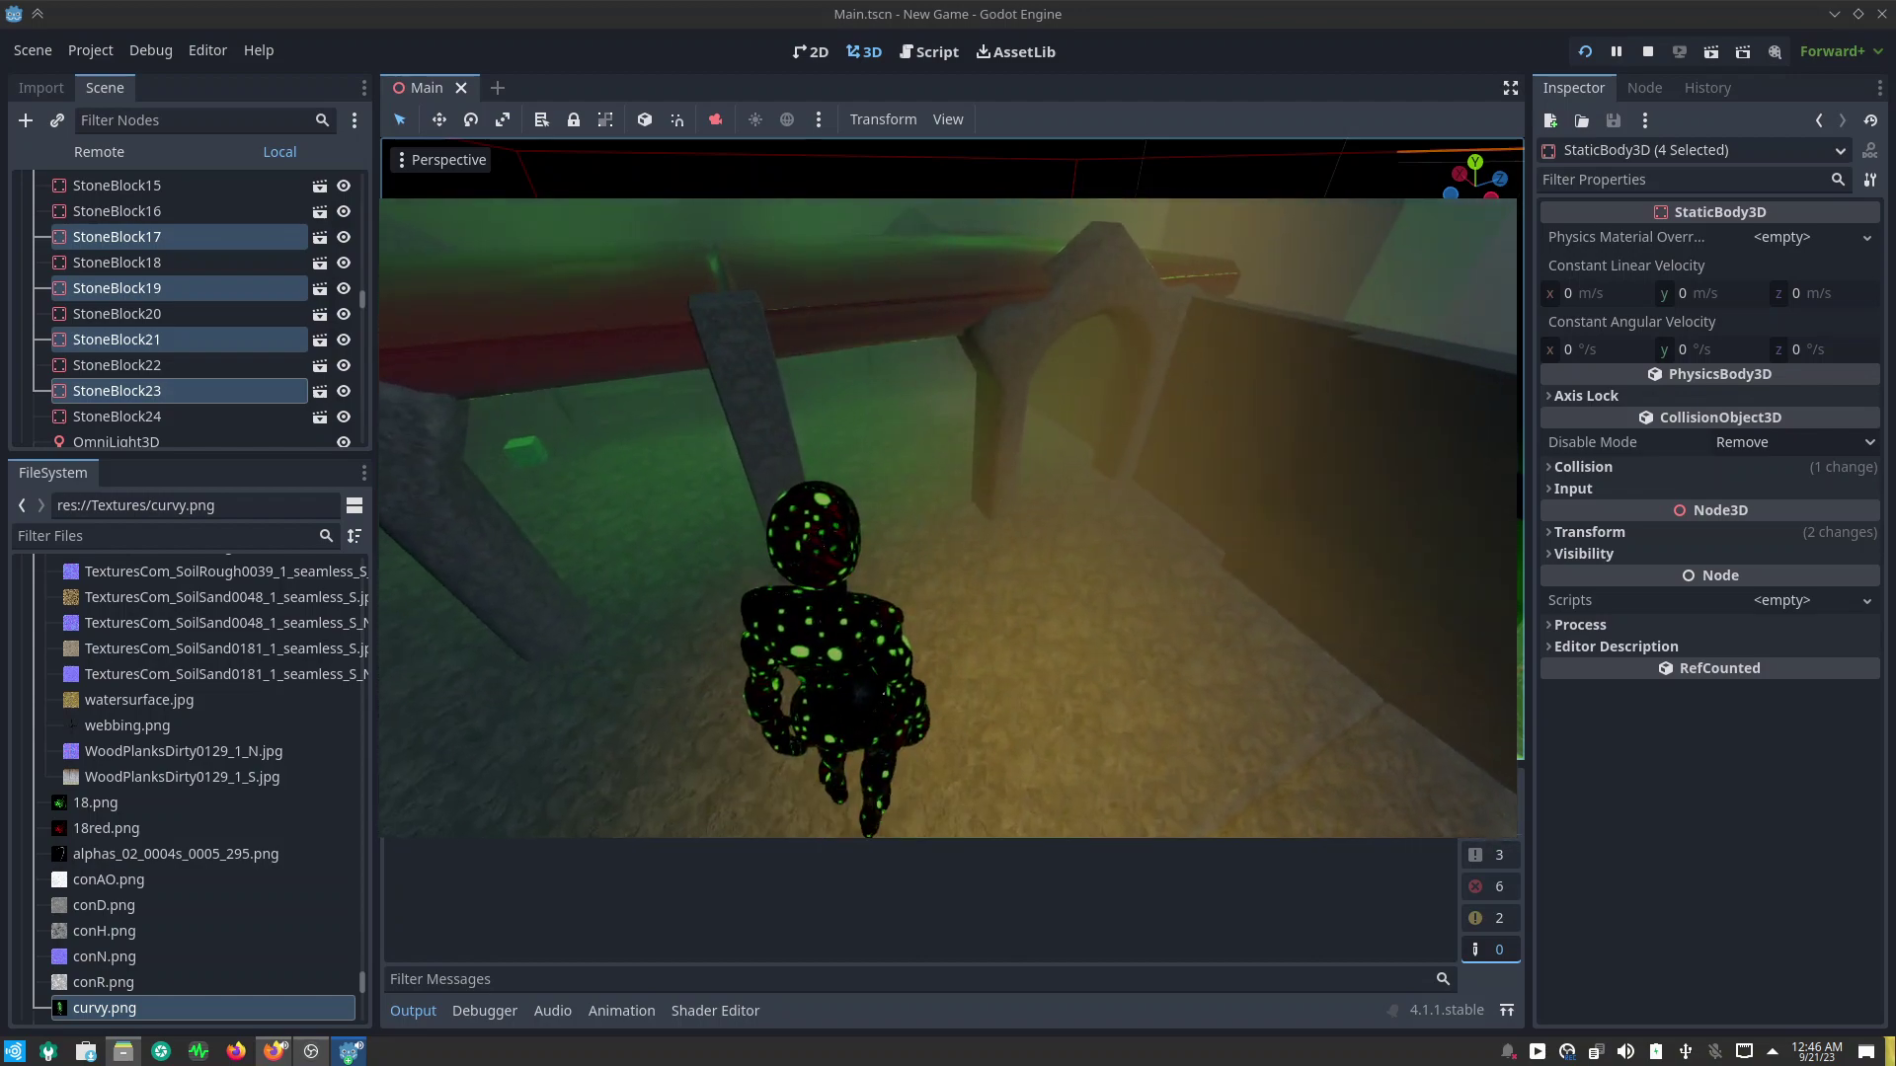
{"action": "key", "text": "w"}
{"action": "key", "text": "w"}
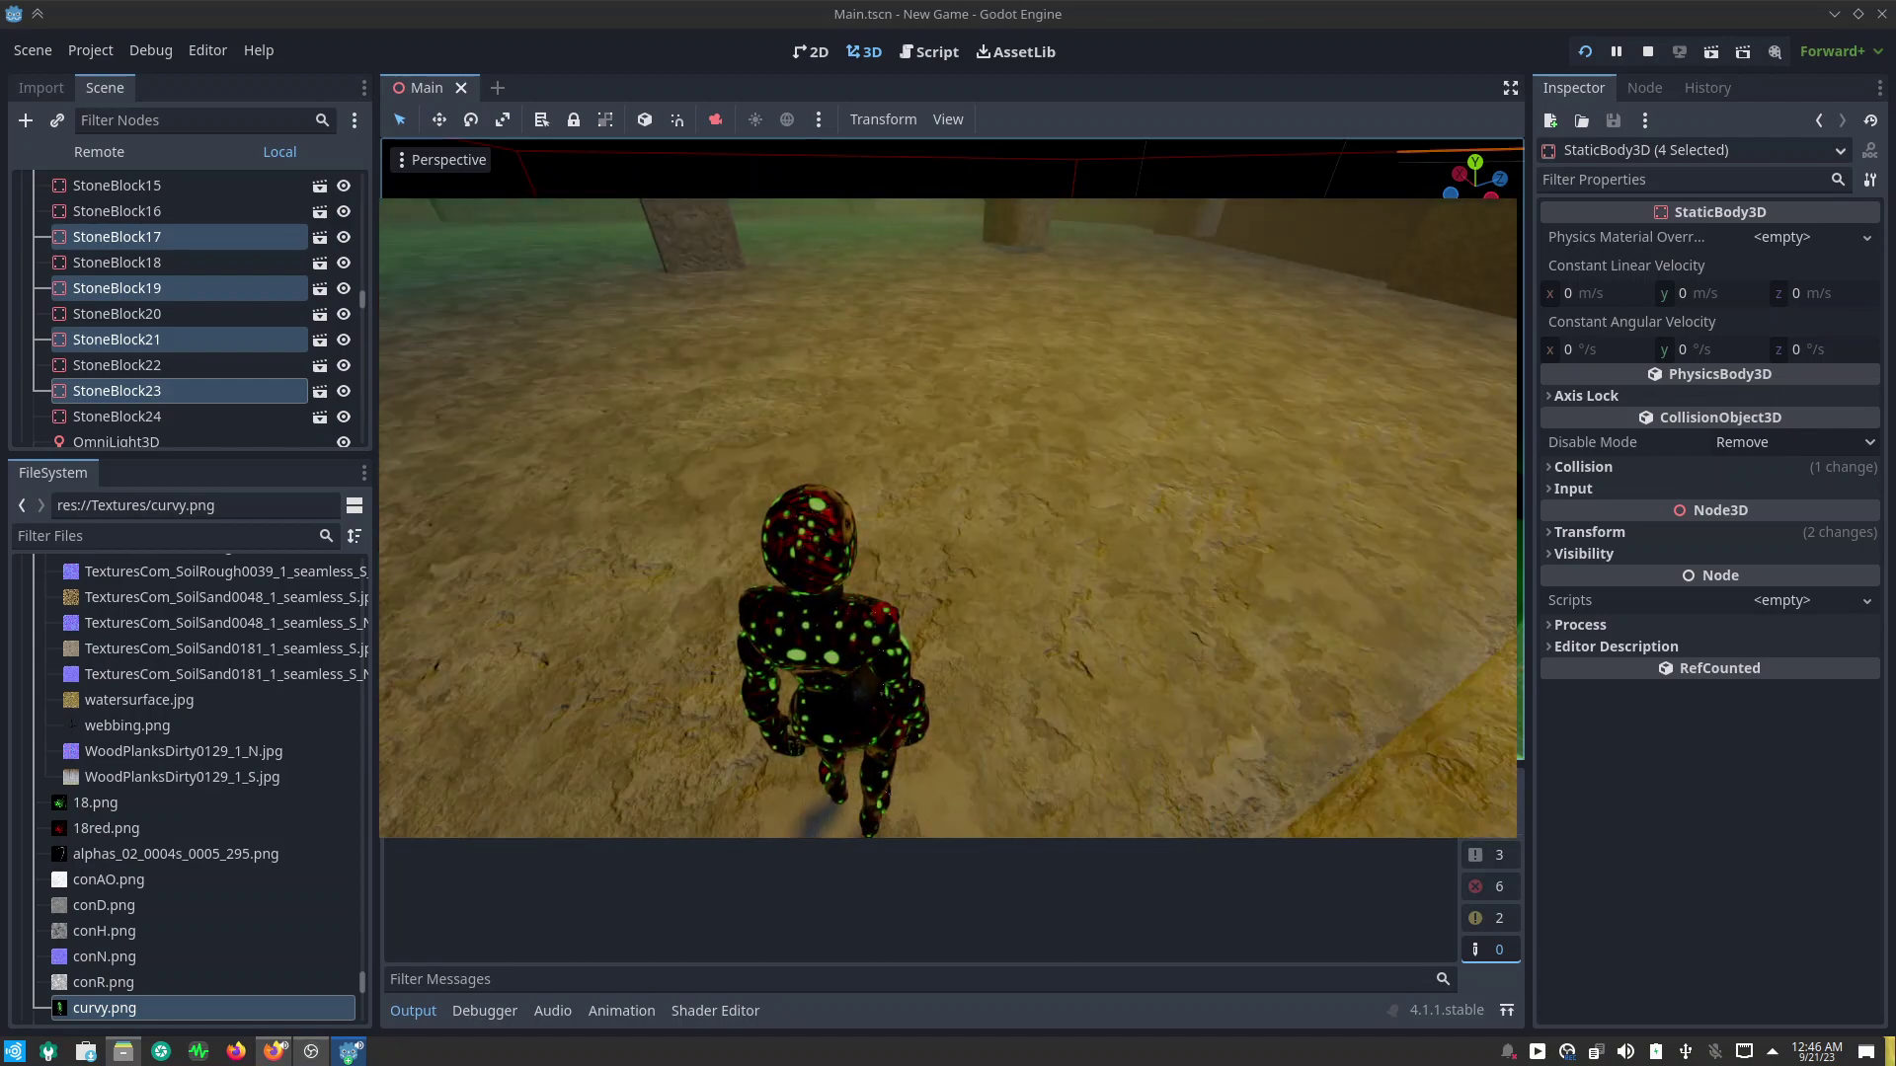
{"action": "key", "text": "w"}
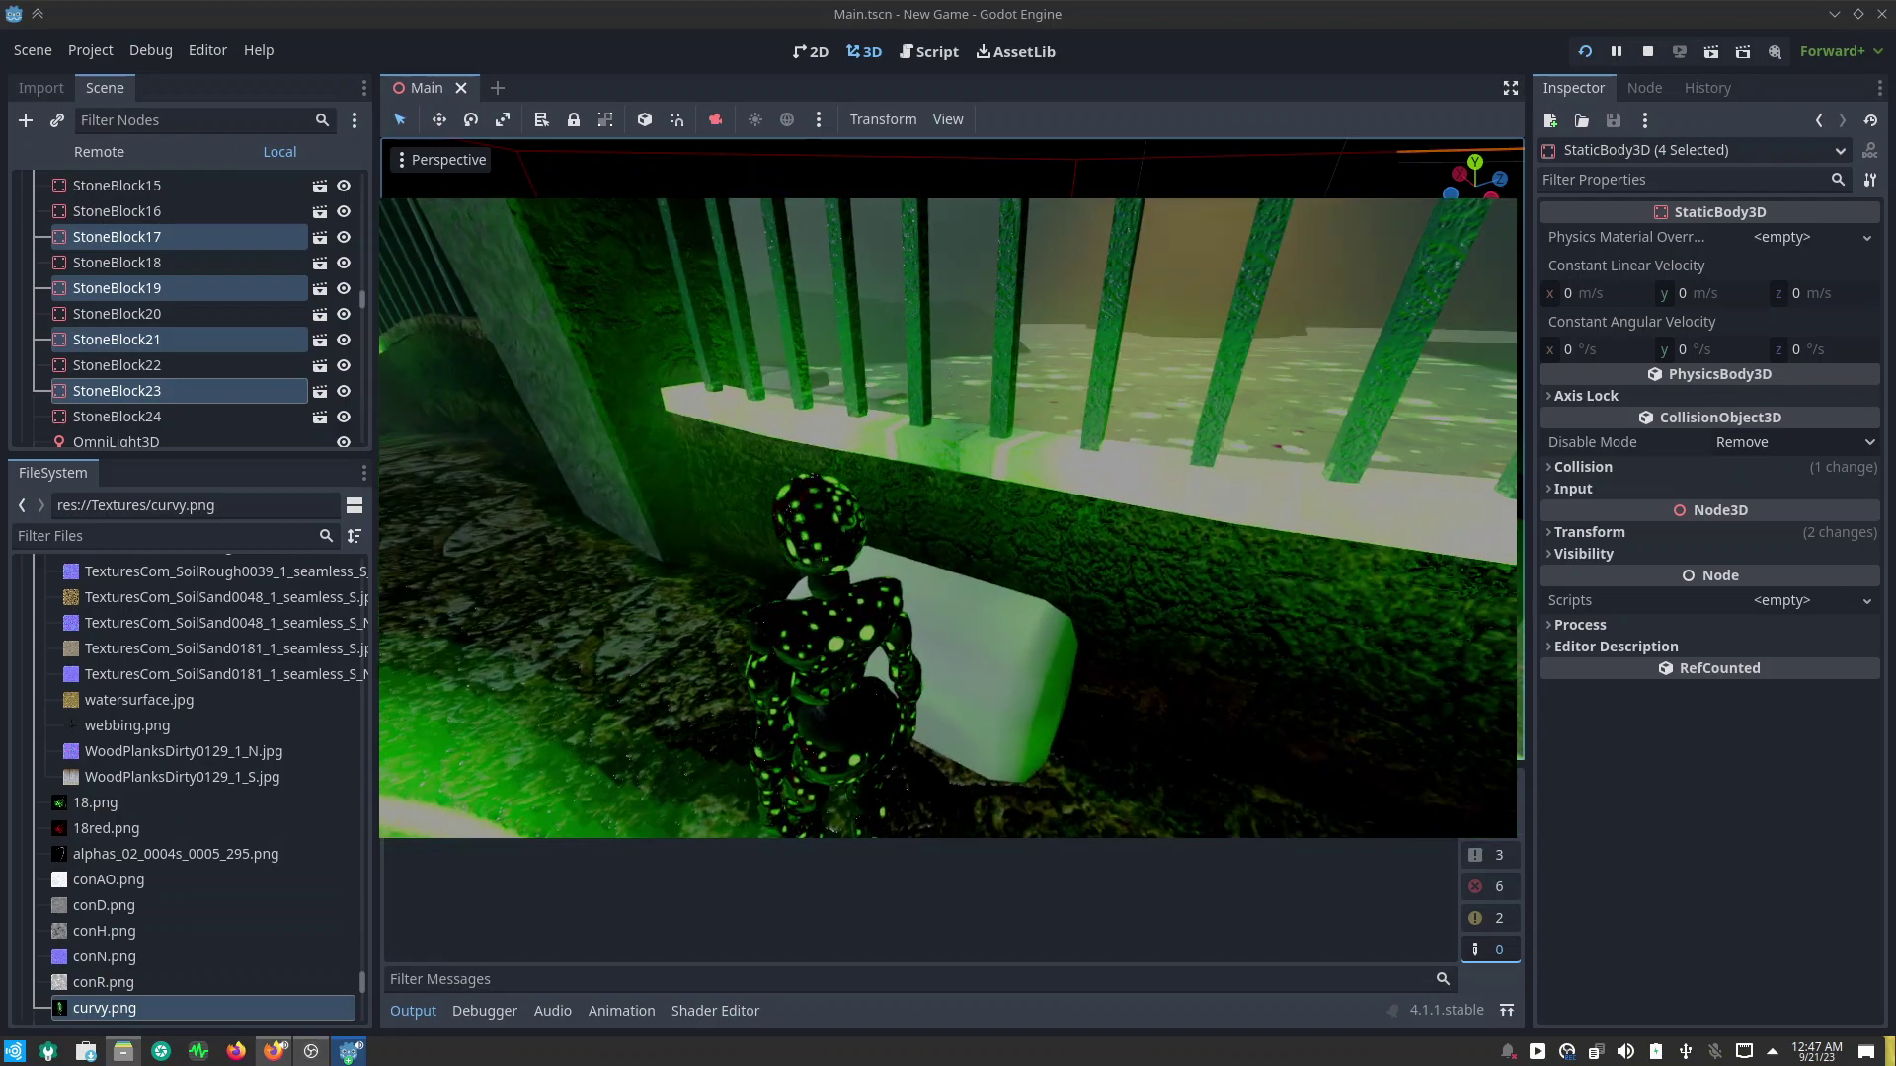
{"action": "key", "text": "F8"}
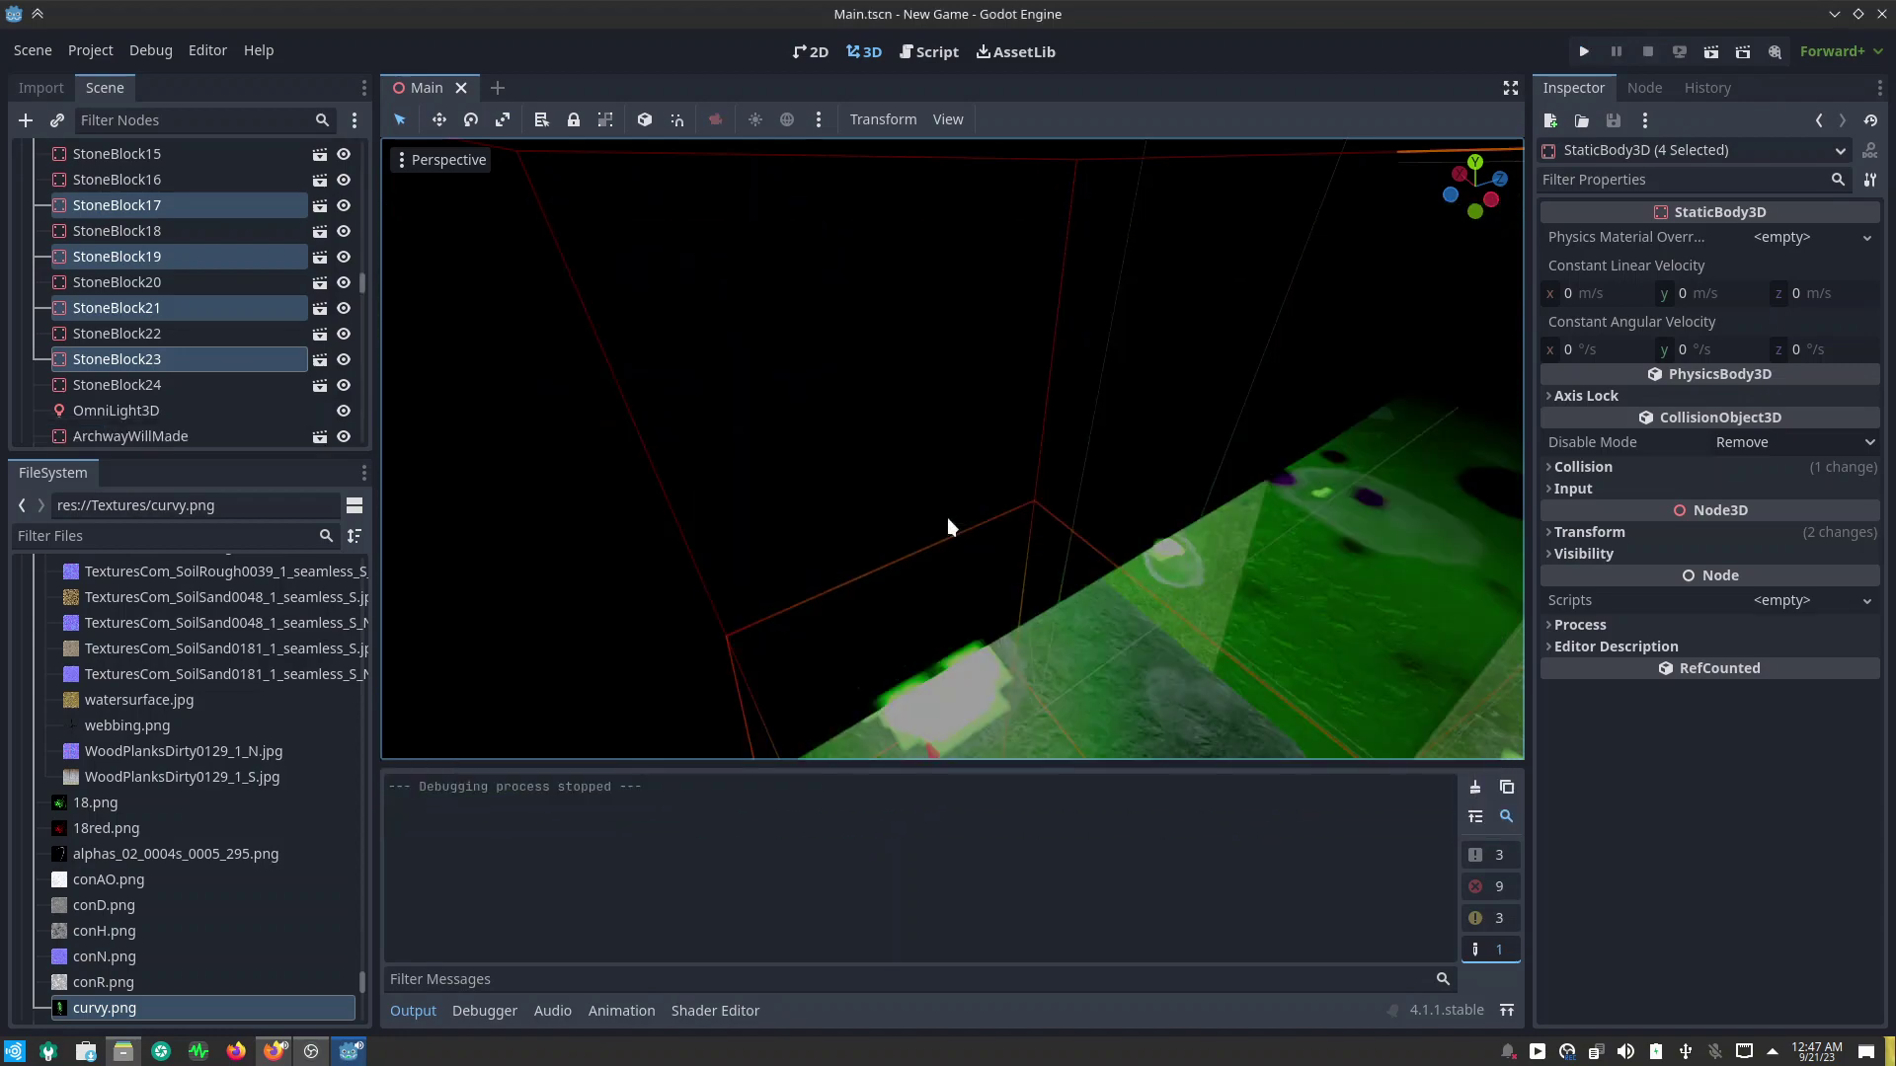
Step: Open stone_block.tscn and expand the StoneBlock's frost_Glass Material Overlay properties
{"action": "middle_click_drag", "start_coordinate": [962, 661], "coordinate": [869, 568]}
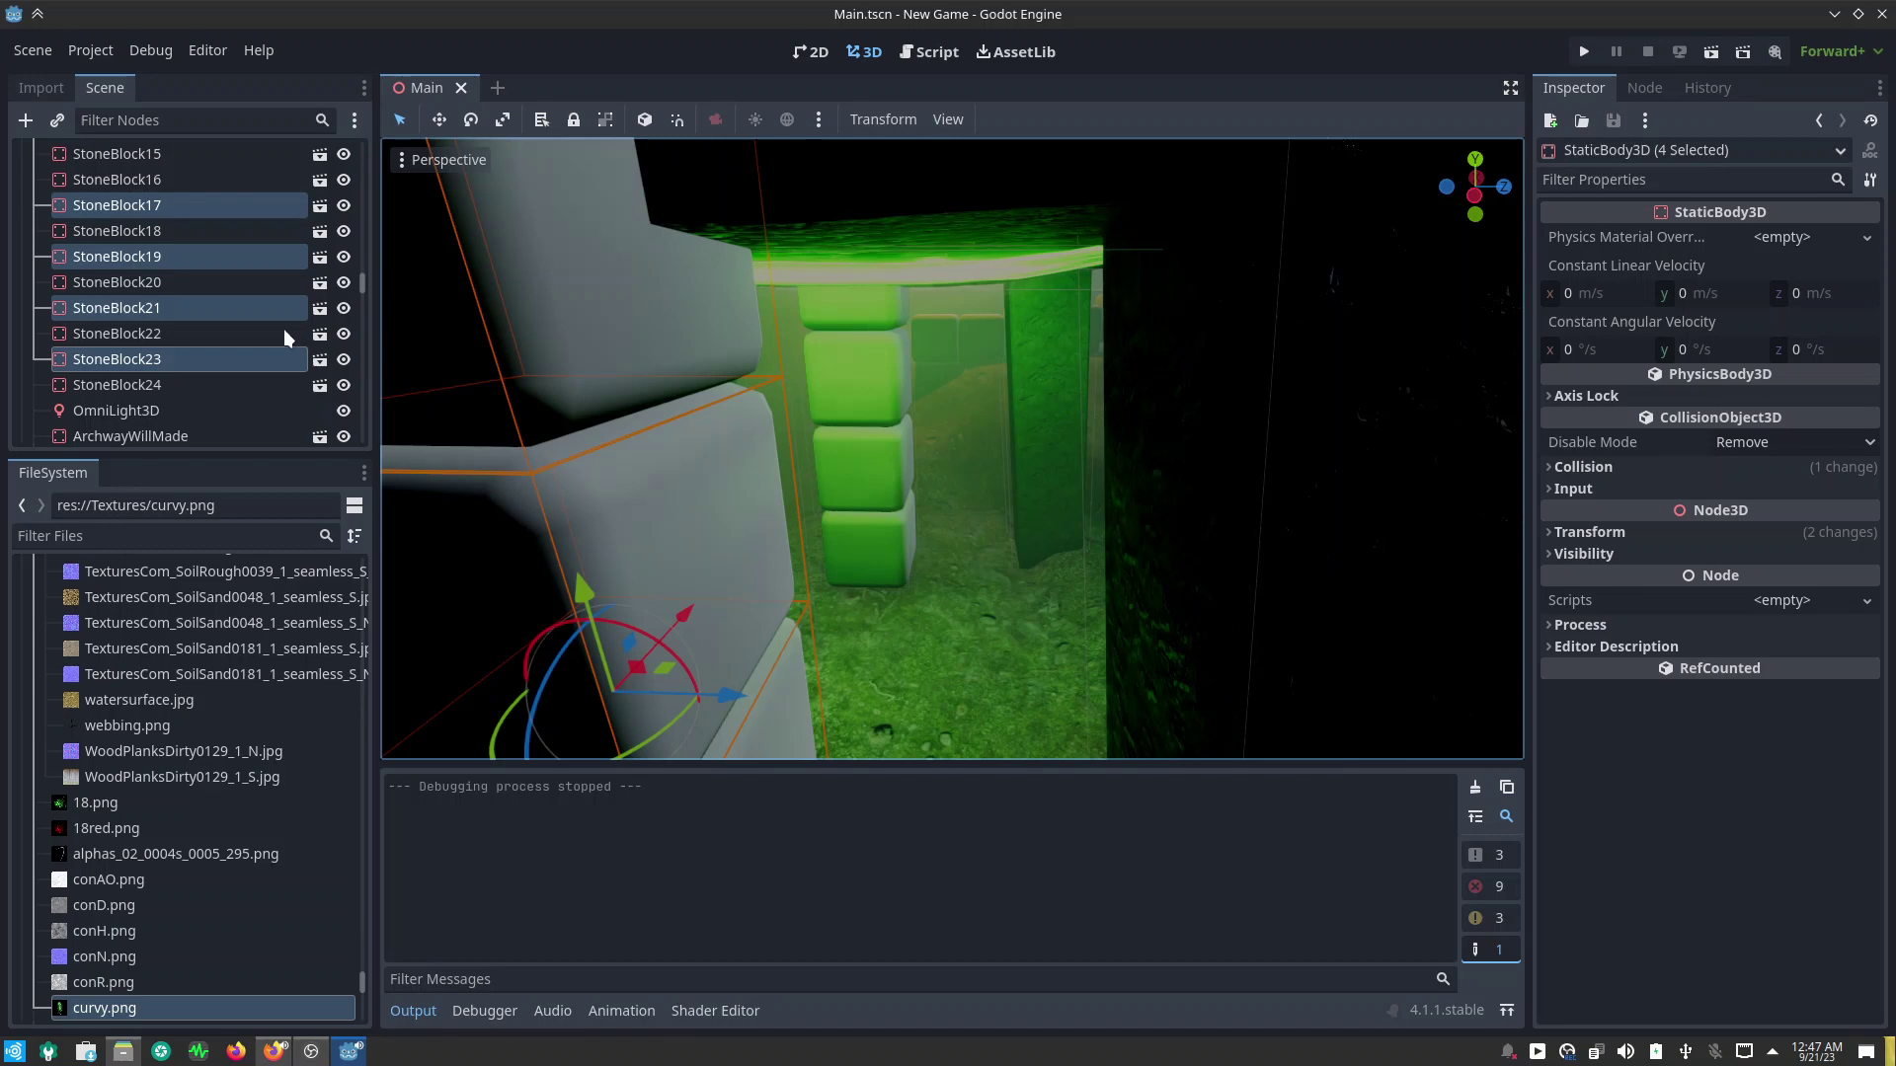
{"action": "left_click", "coordinate": [317, 361]}
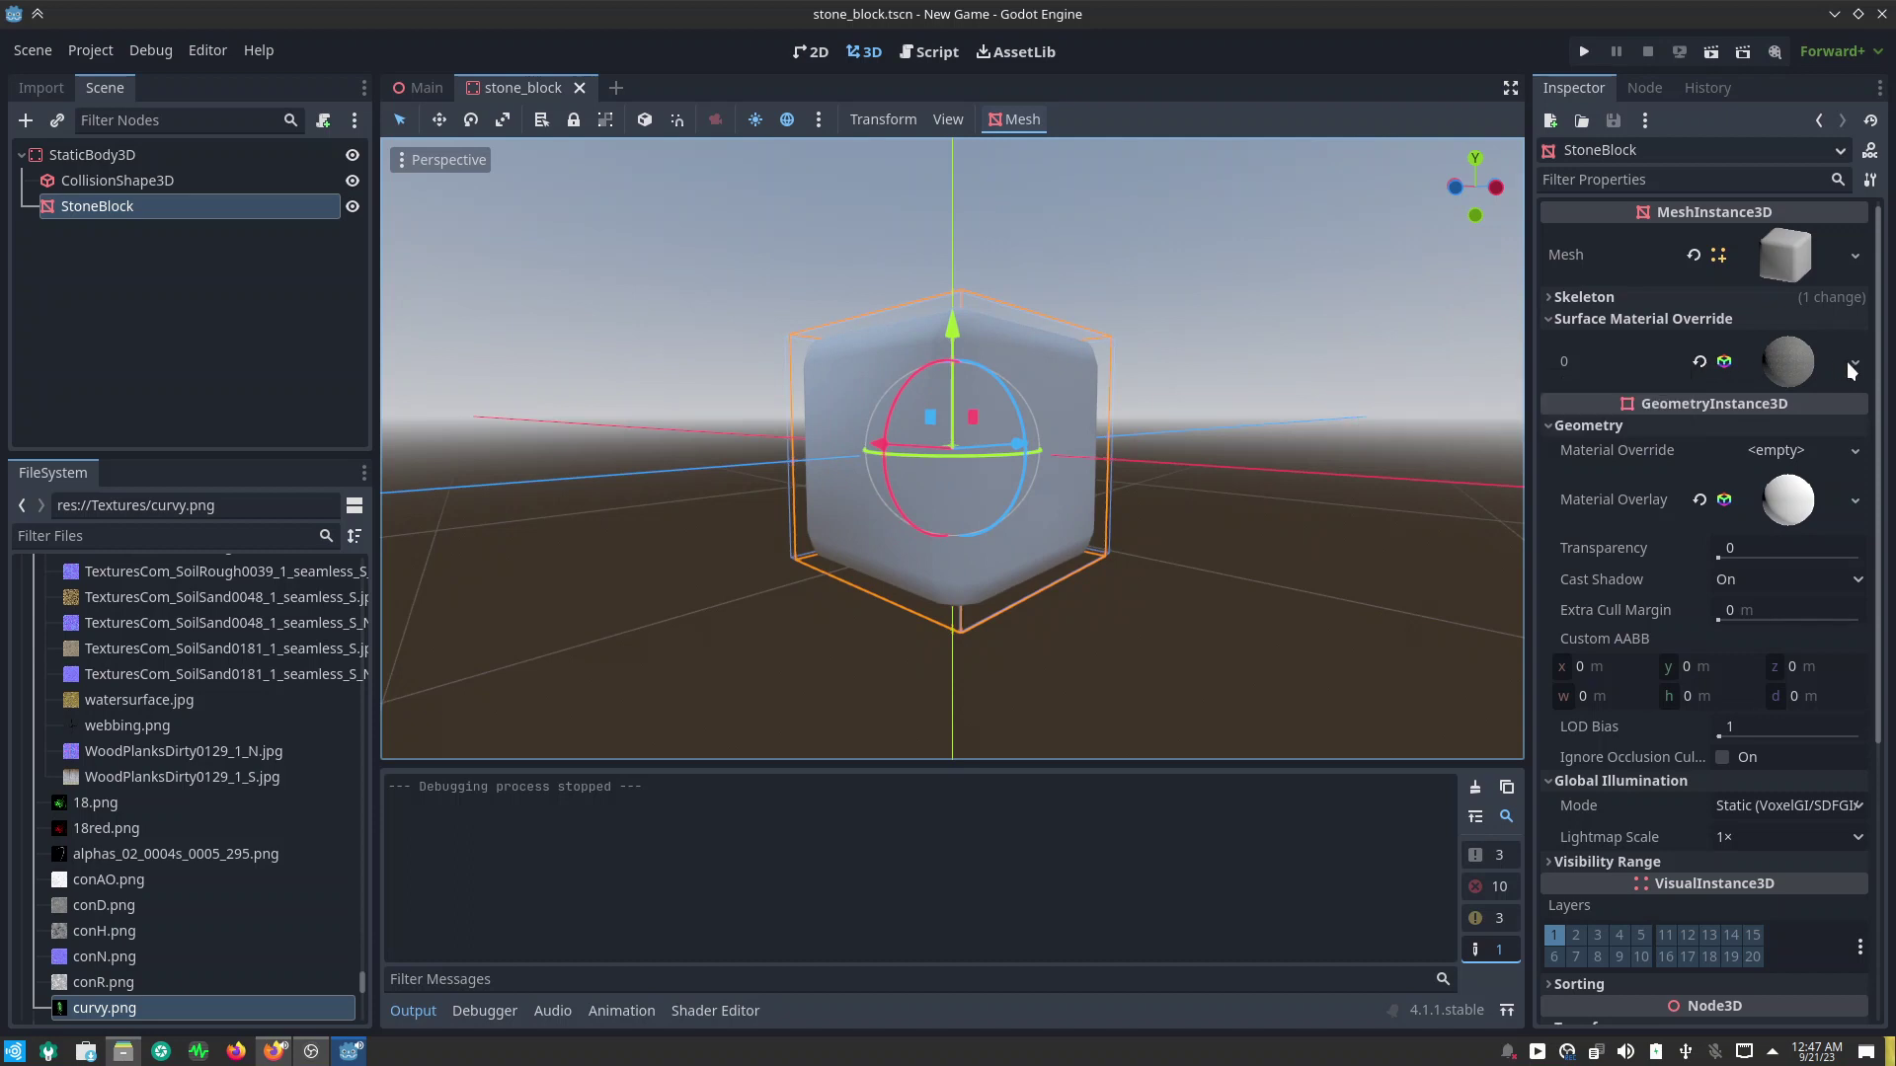
{"action": "left_click", "coordinate": [1855, 501]}
{"action": "left_click", "coordinate": [1711, 672]}
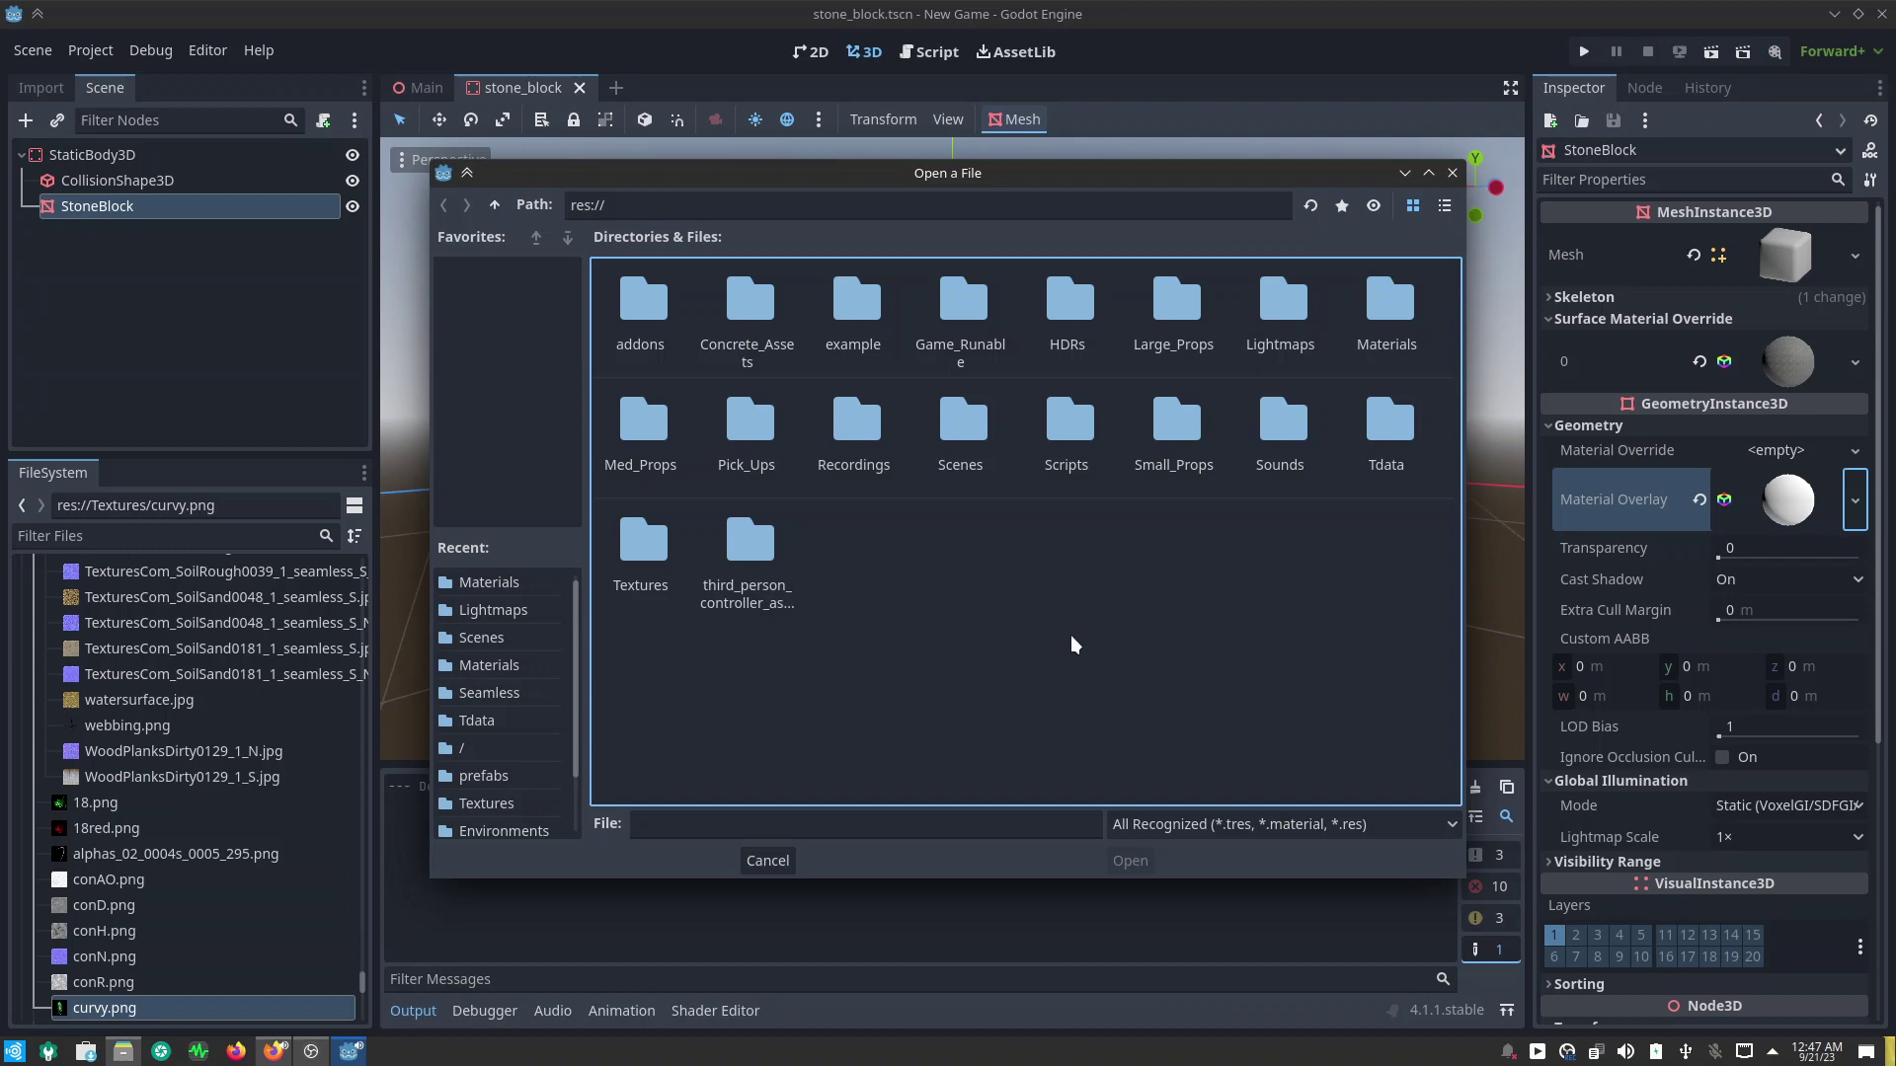
{"action": "left_click", "coordinate": [766, 863]}
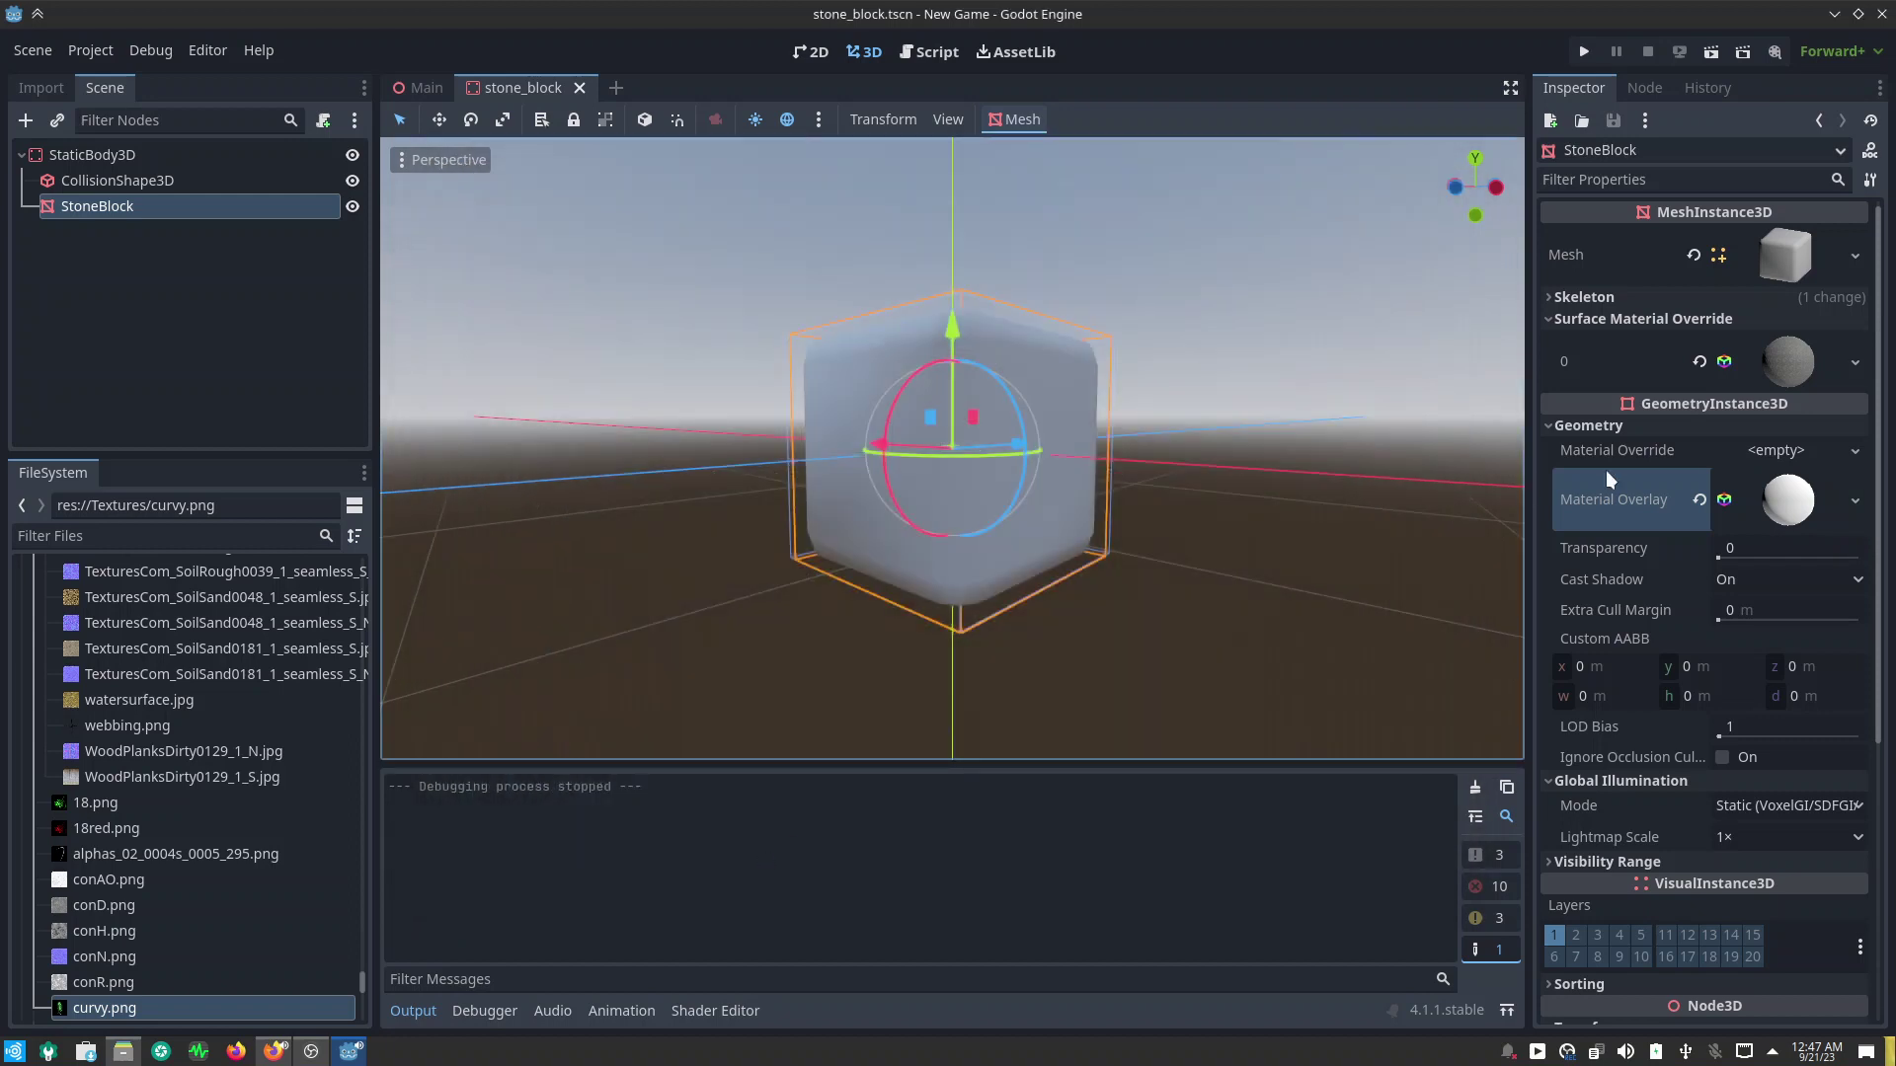
{"action": "left_click", "coordinate": [1807, 515]}
Step: Set the frost_Glass overlay to Alpha transparency and Multiply blending, then view the darkened block
{"action": "scroll", "coordinate": [1600, 829], "scroll_direction": "down", "scroll_amount": 5}
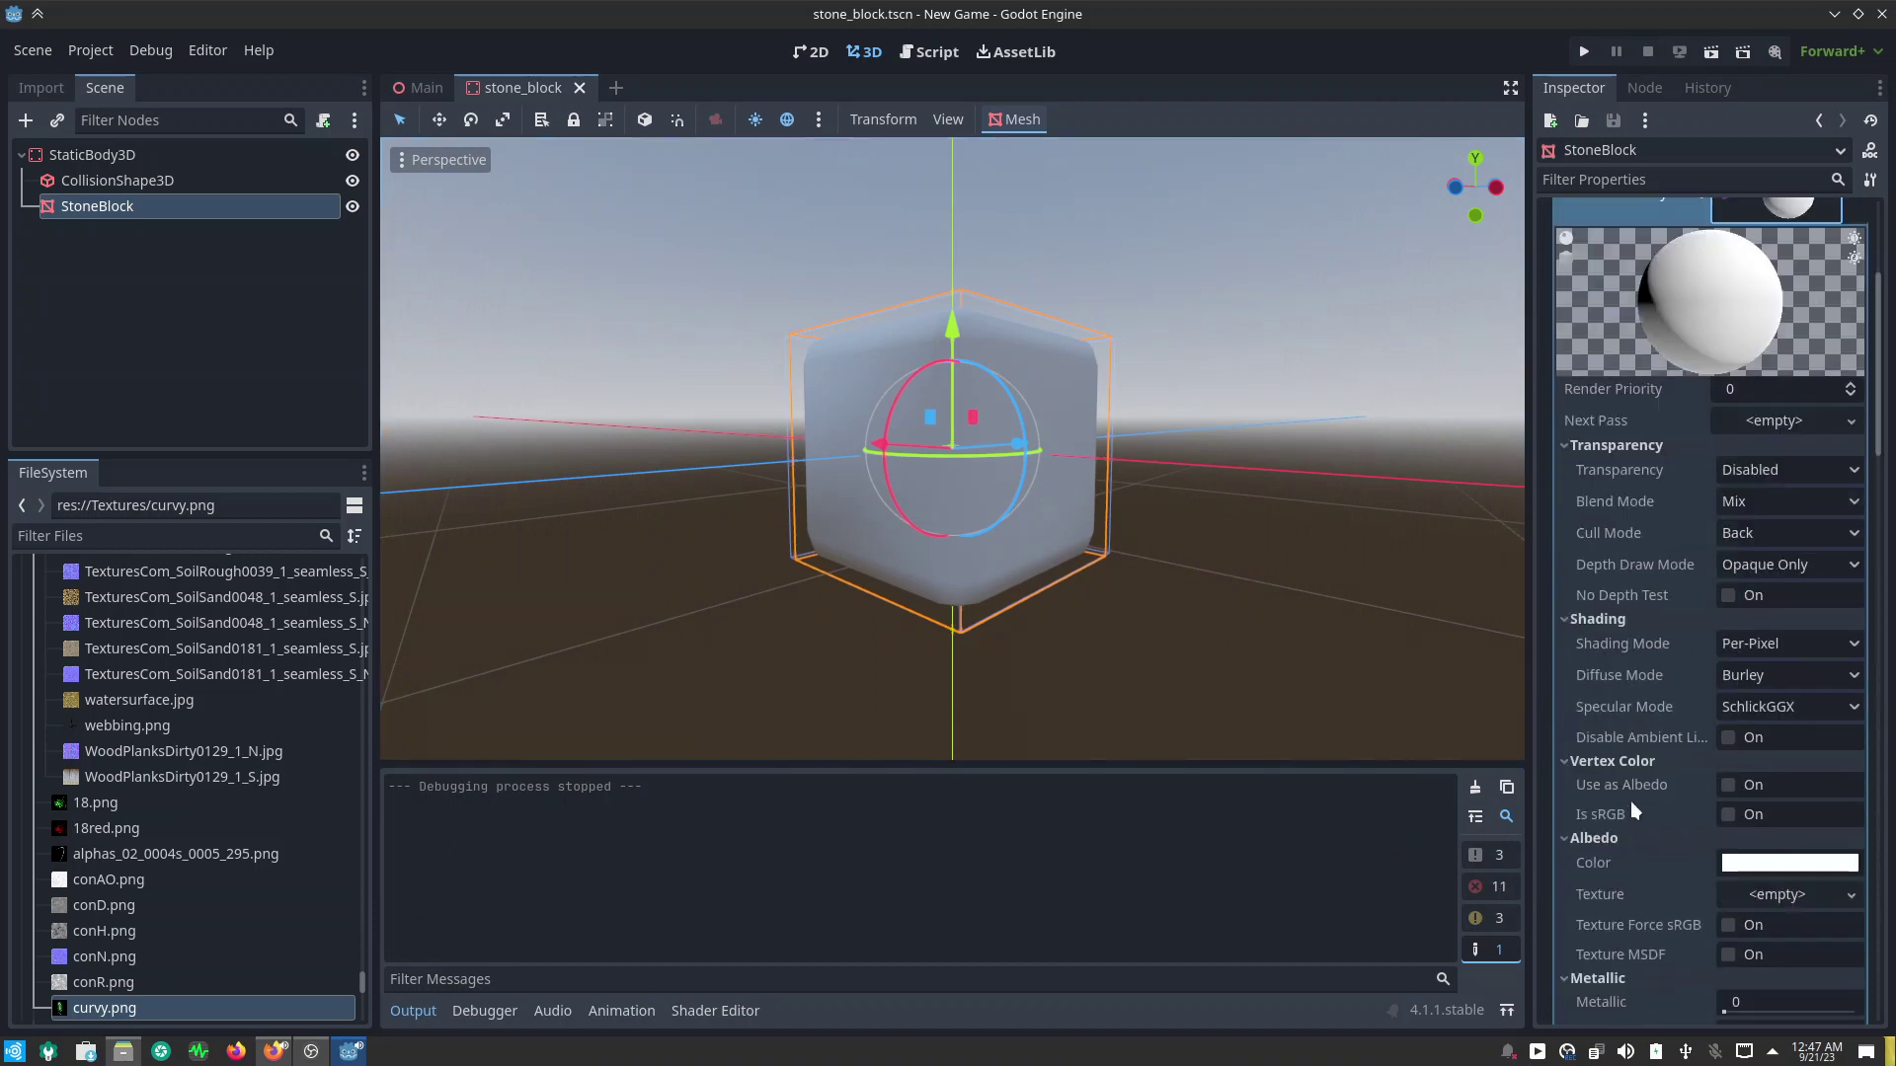
{"action": "left_click", "coordinate": [1744, 473]}
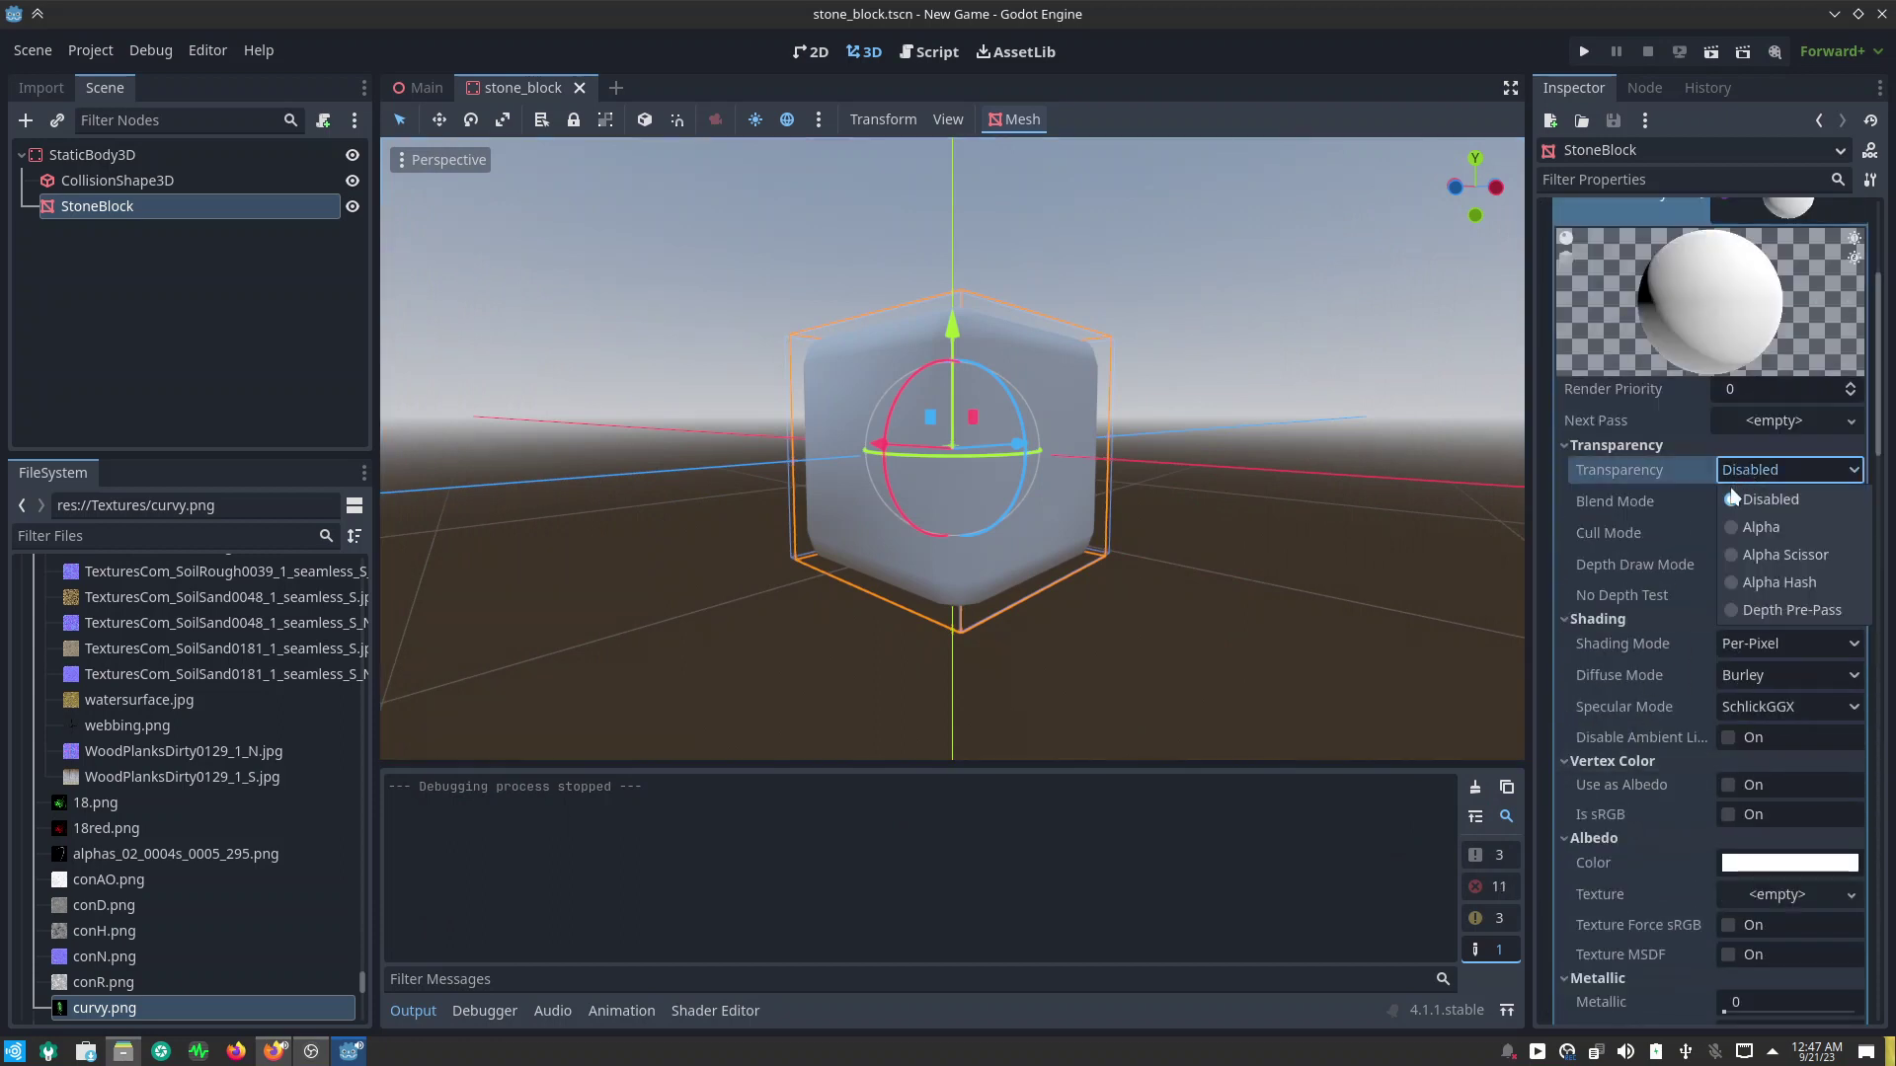
{"action": "left_click", "coordinate": [1728, 529]}
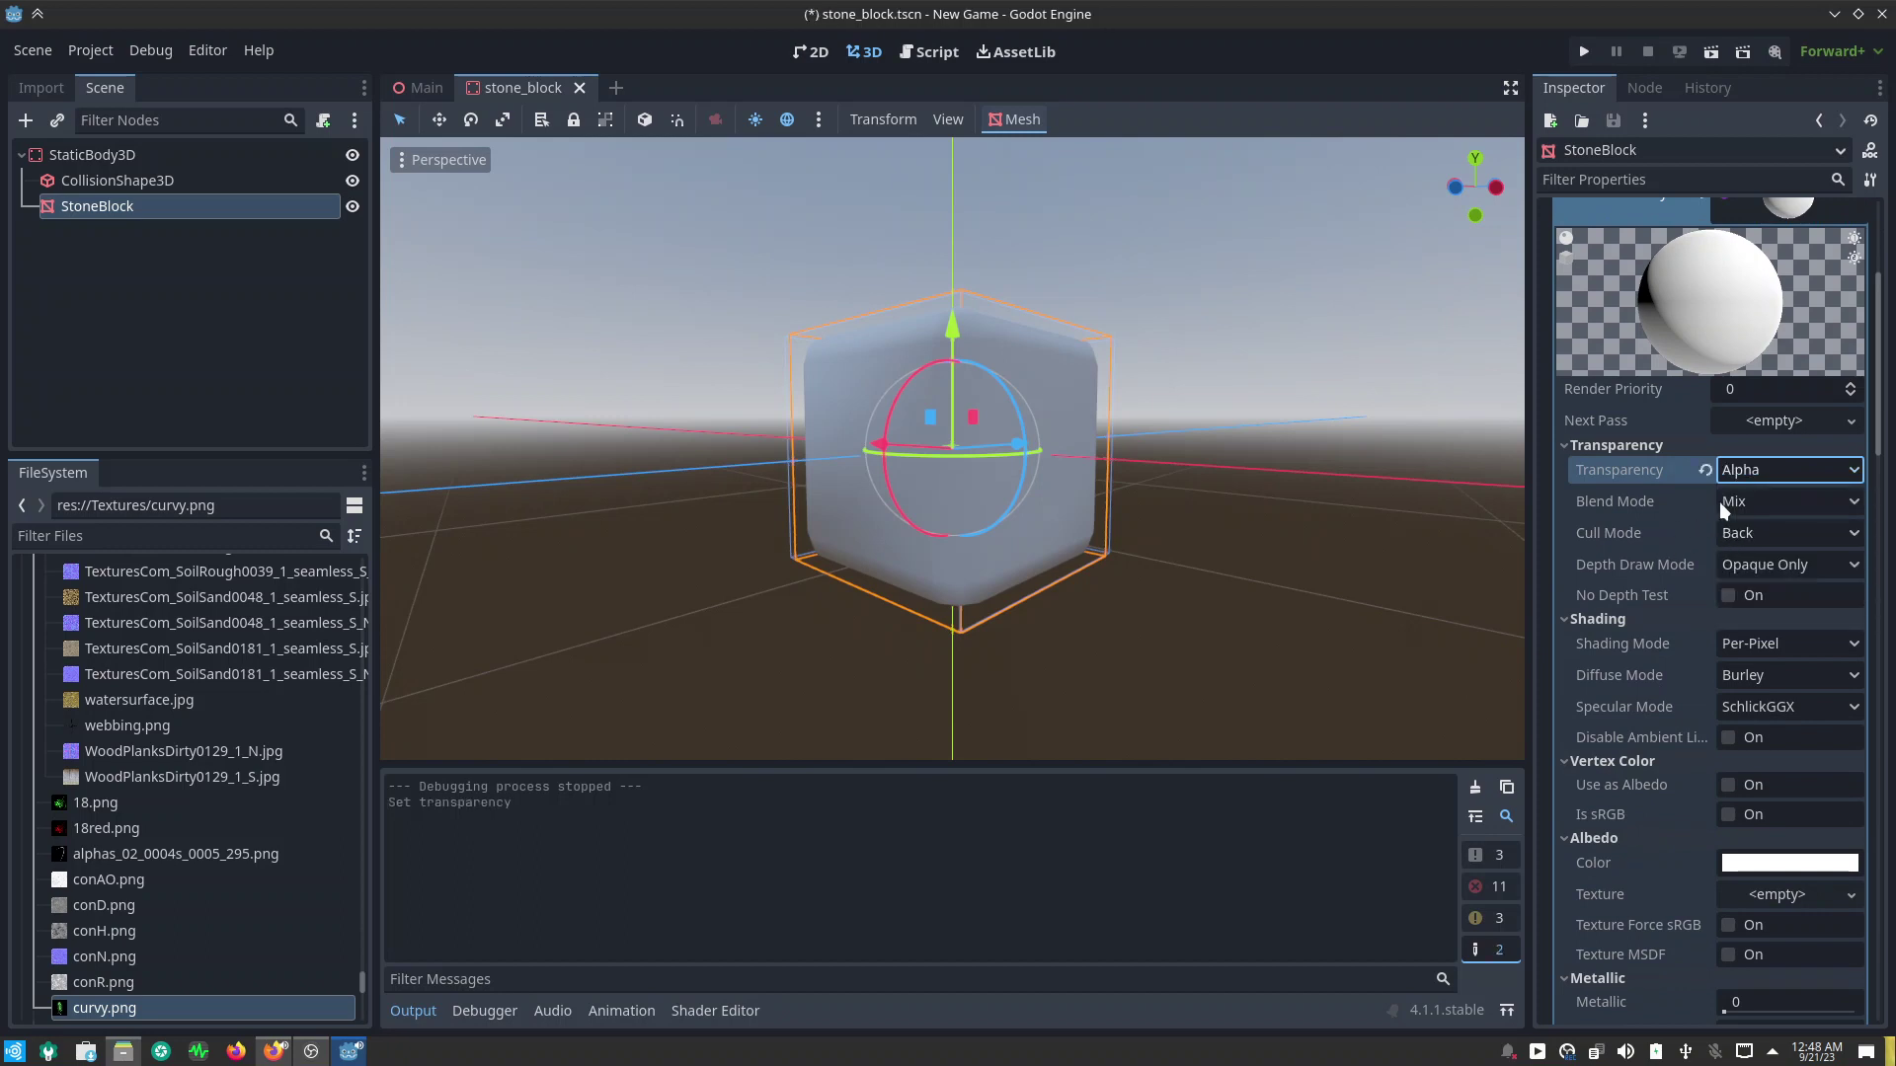
{"action": "left_click", "coordinate": [1726, 501]}
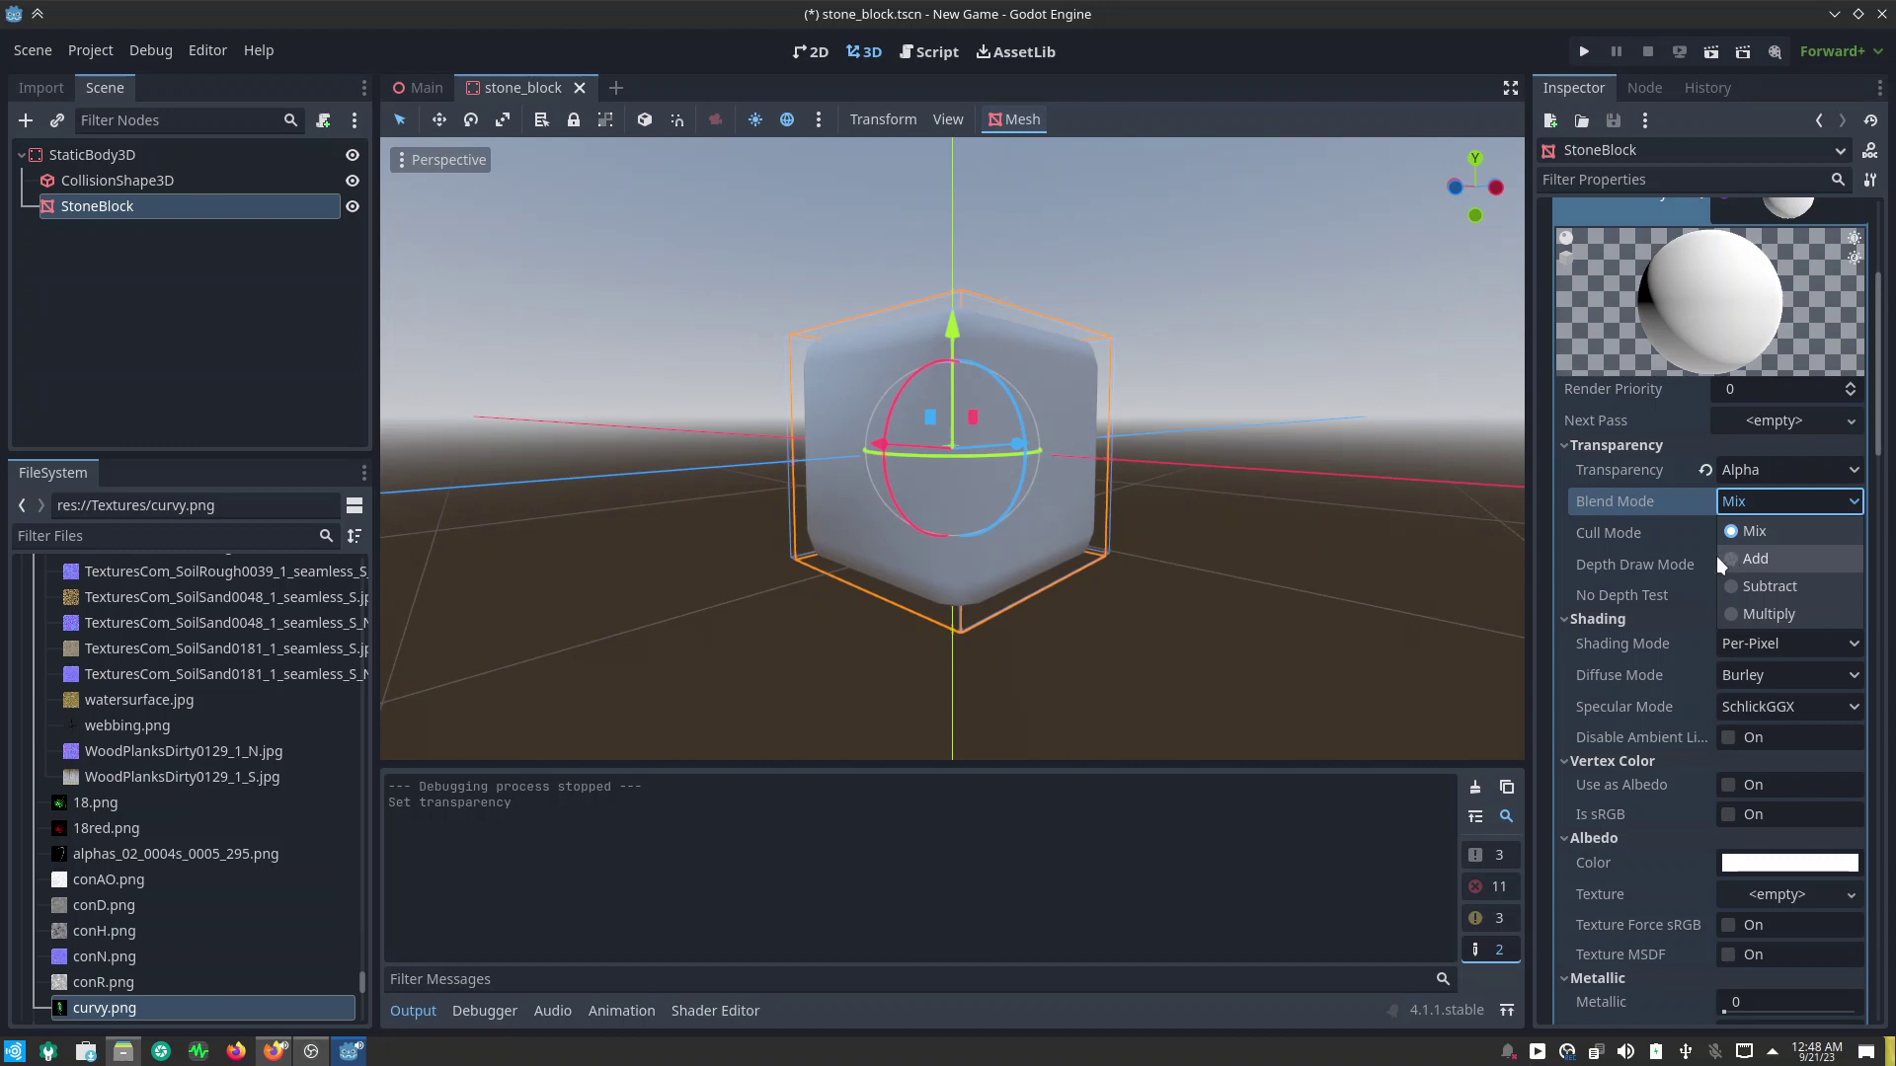
{"action": "left_click", "coordinate": [1733, 612]}
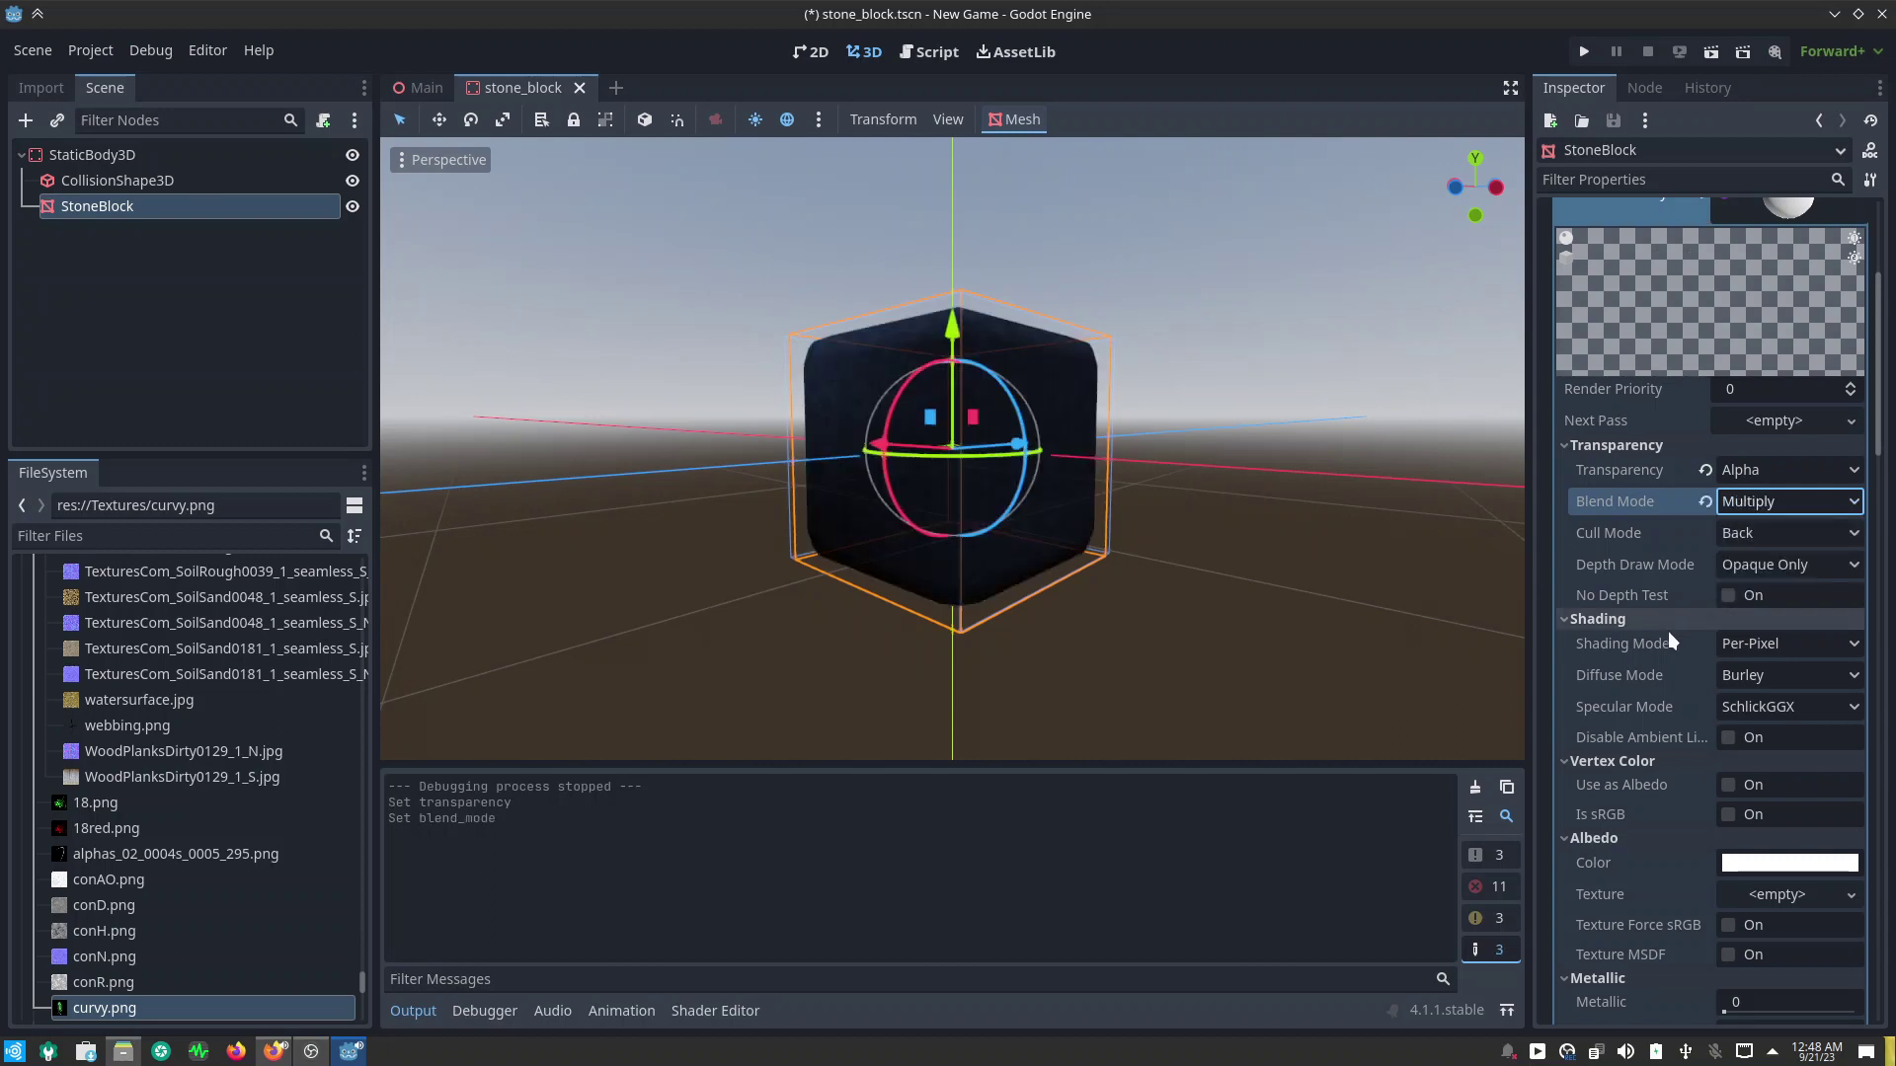
{"action": "mouse_move", "coordinate": [1086, 424]}
{"action": "middle_mouse_down"}
{"action": "mouse_move", "coordinate": [1020, 399]}
{"action": "mouse_move", "coordinate": [1294, 415]}
{"action": "mouse_move", "coordinate": [1302, 489]}
{"action": "middle_mouse_up"}
{"action": "scroll", "coordinate": [1020, 399], "scroll_direction": "up", "scroll_amount": 5}
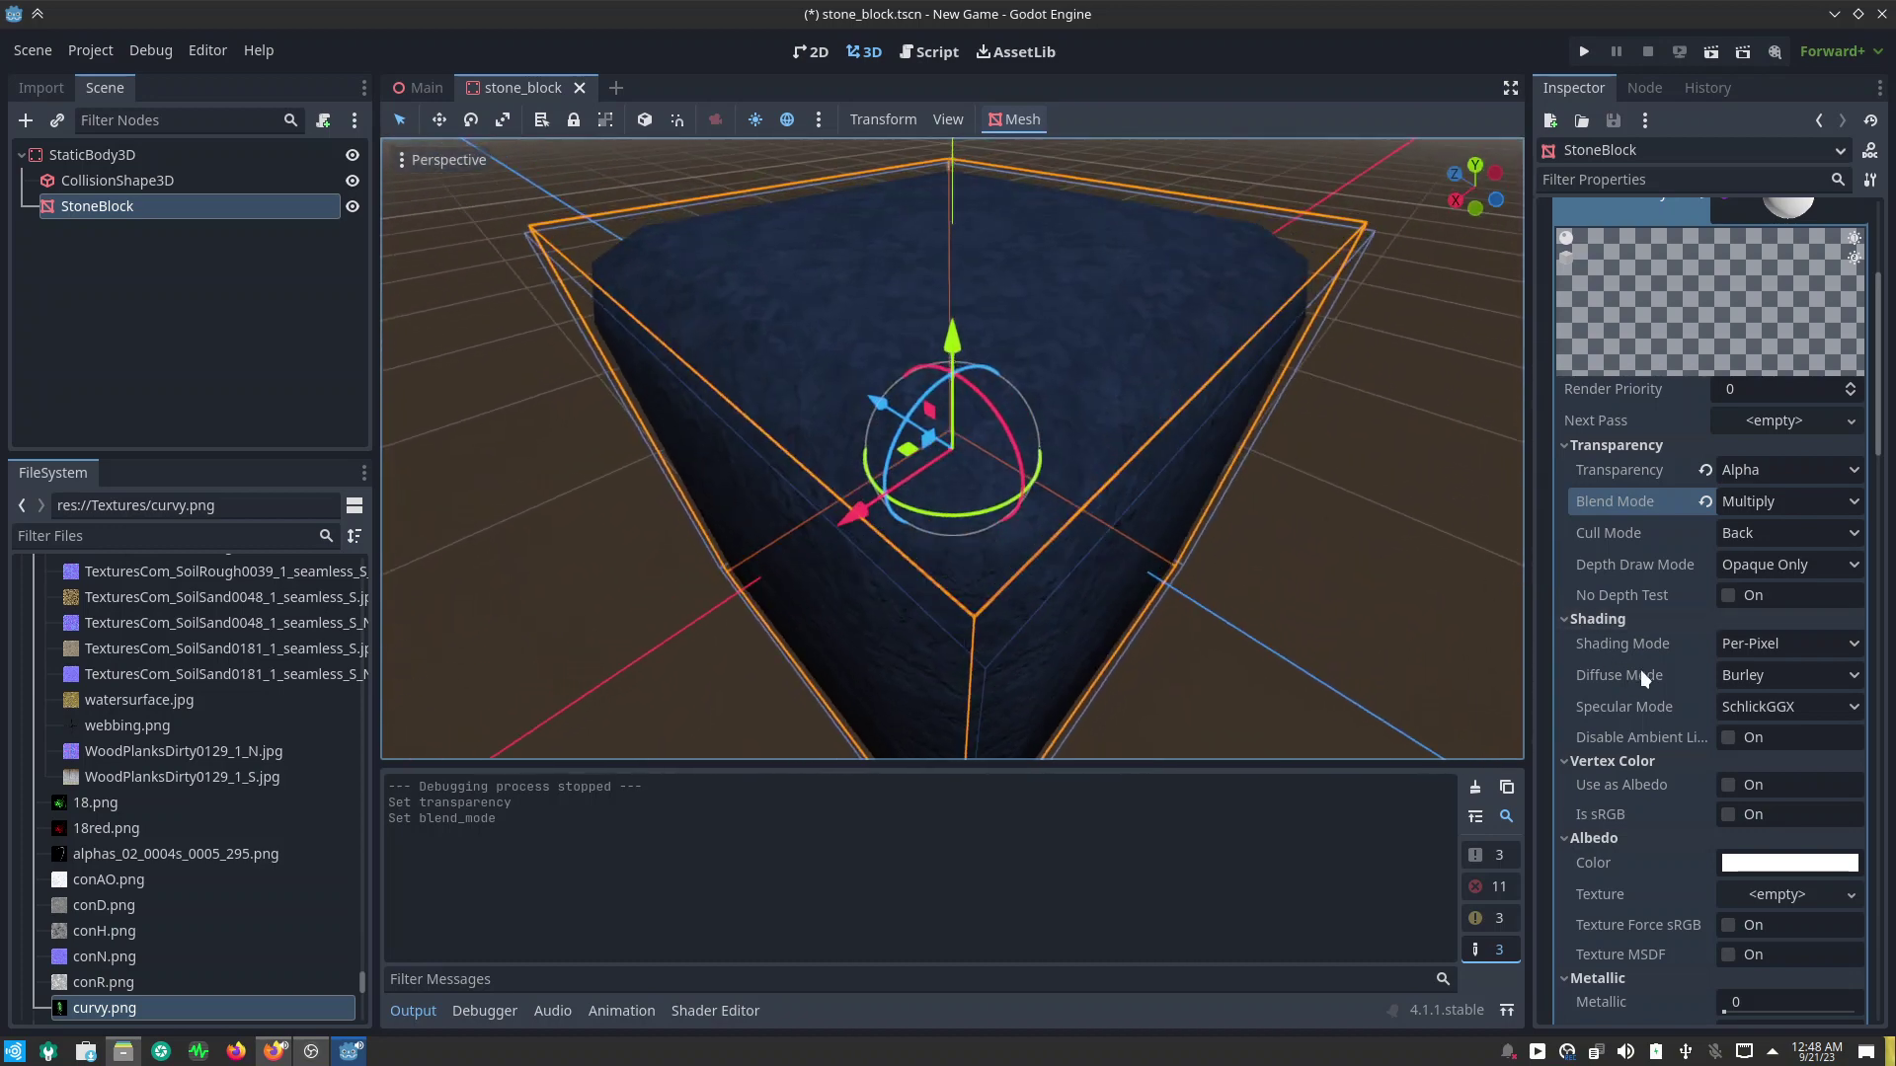
{"action": "scroll", "coordinate": [1645, 667], "scroll_direction": "down", "scroll_amount": 3}
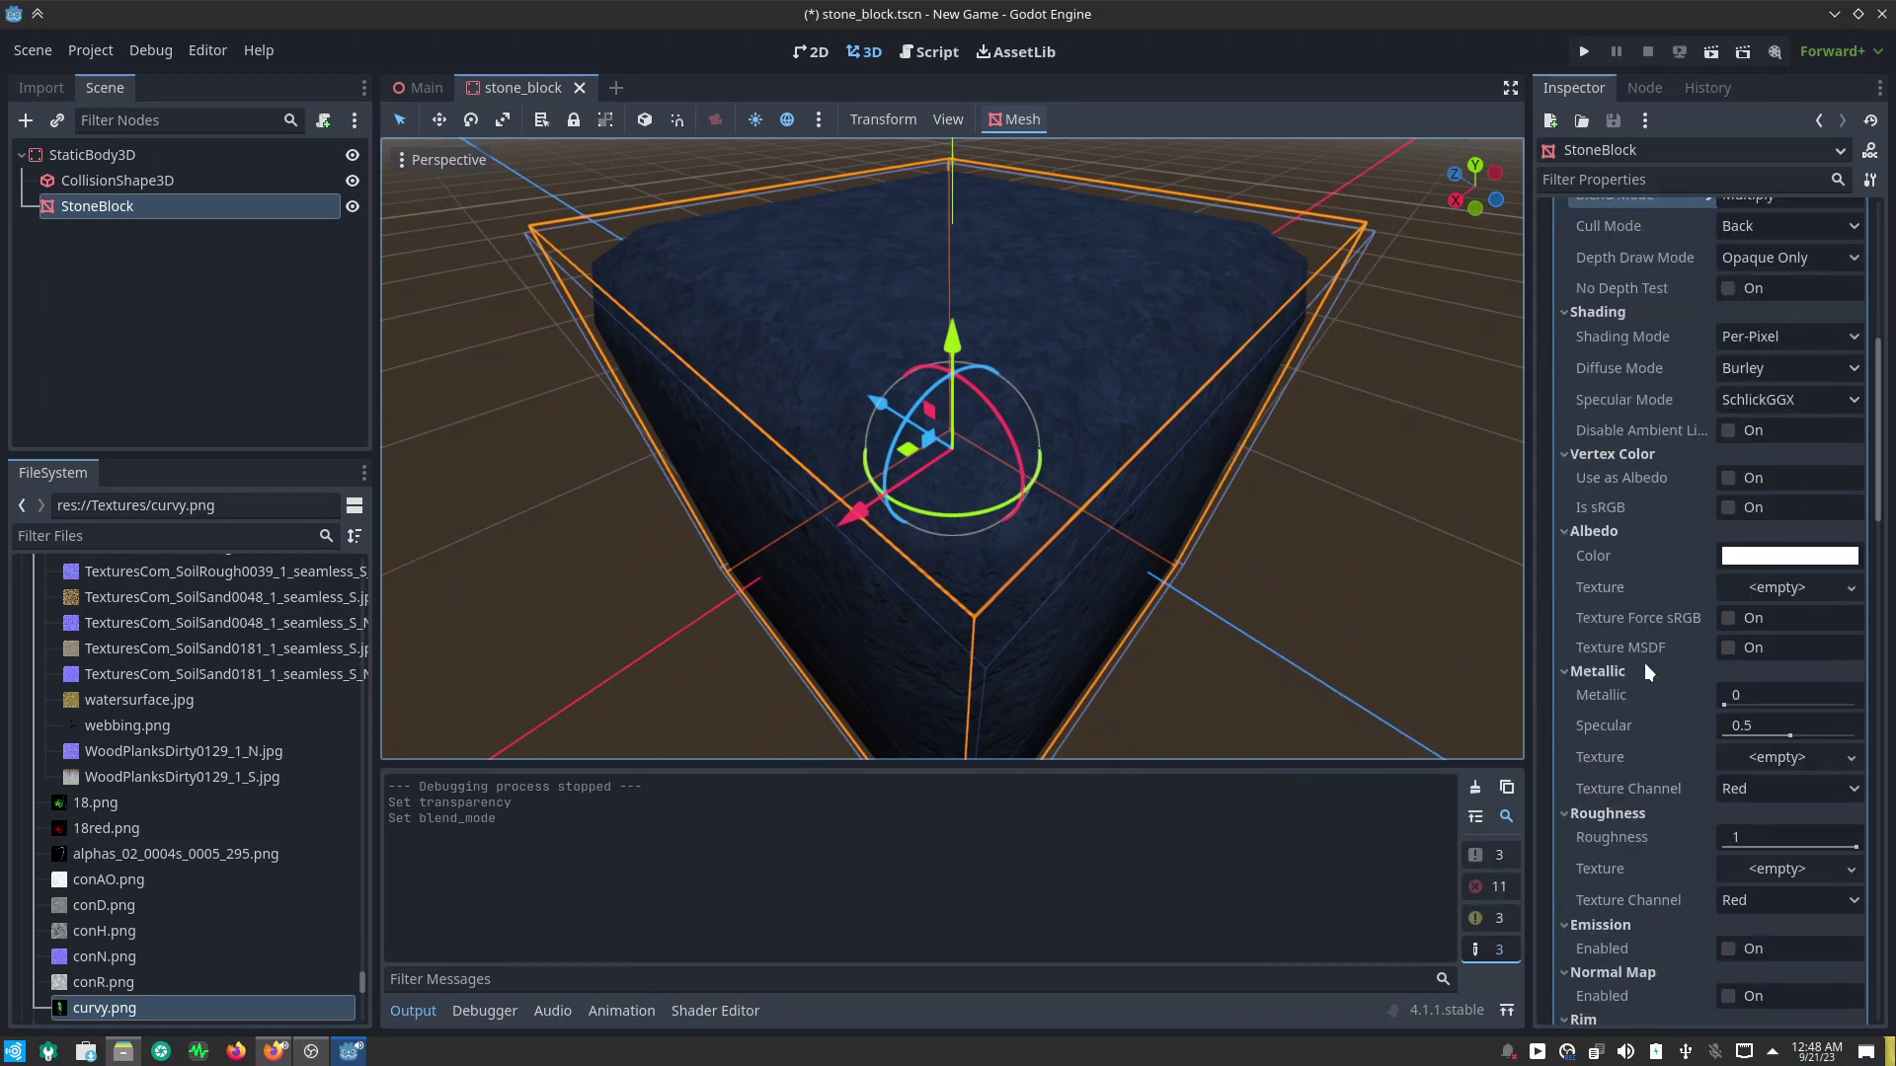
Step: Lower the frost_Glass overlay's albedo alpha so its white colour becomes semi-transparent
{"action": "left_click", "coordinate": [1774, 557]}
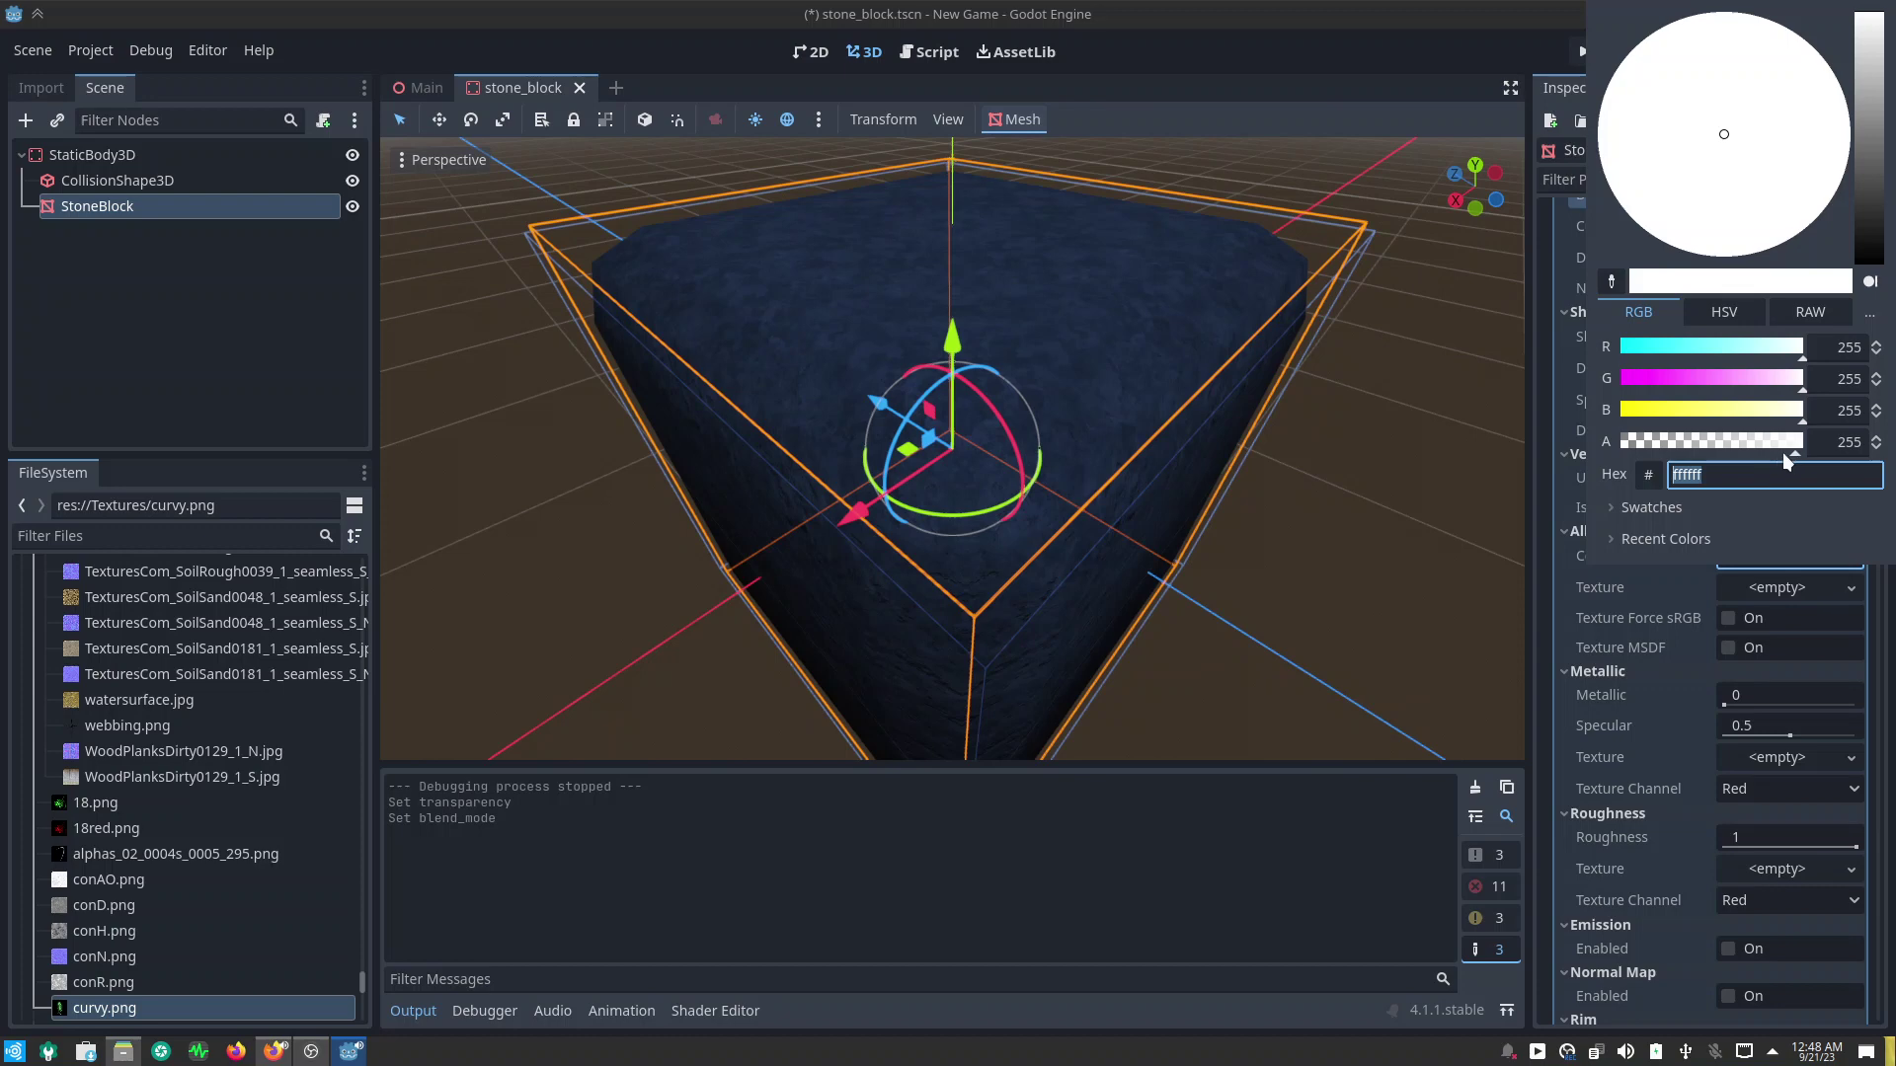
{"action": "left_click_drag", "start_coordinate": [1783, 452], "coordinate": [1723, 445]}
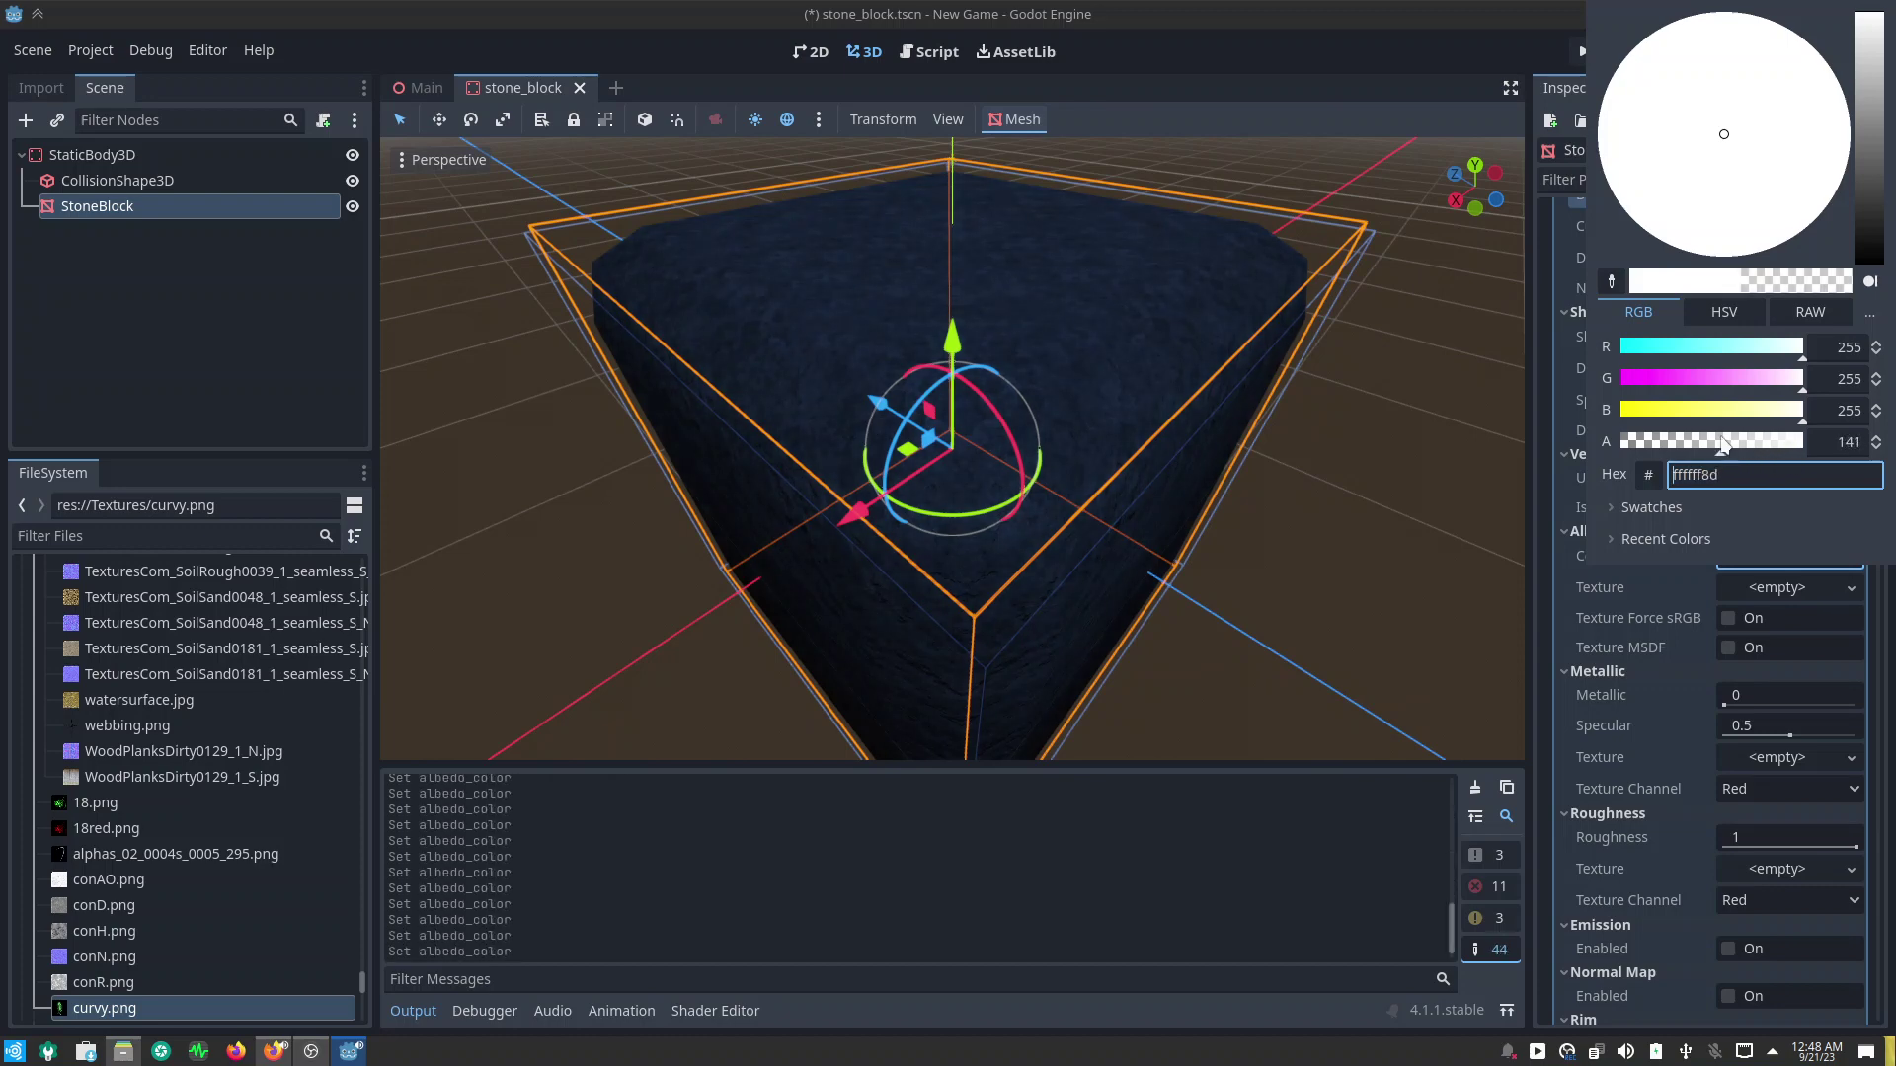
{"action": "left_click", "coordinate": [1578, 614]}
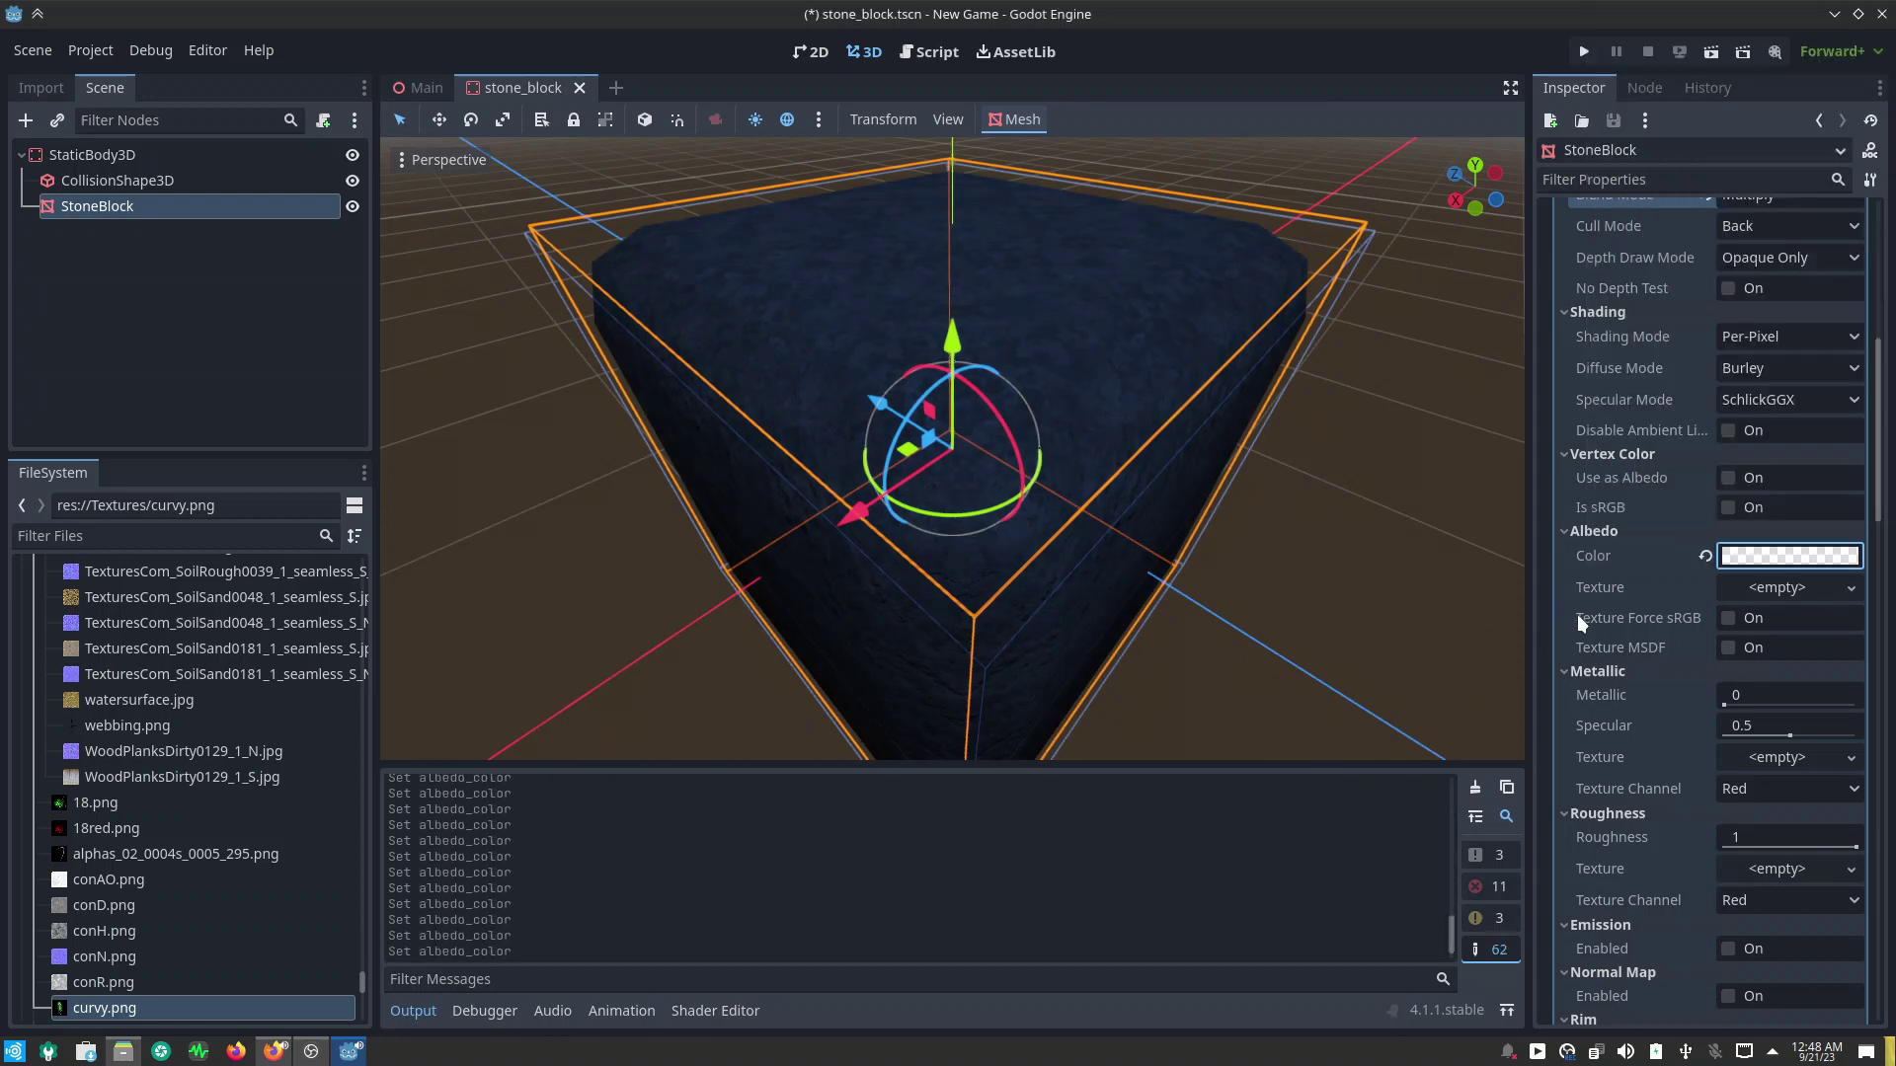
{"action": "scroll", "coordinate": [1596, 727], "scroll_direction": "down", "scroll_amount": 2}
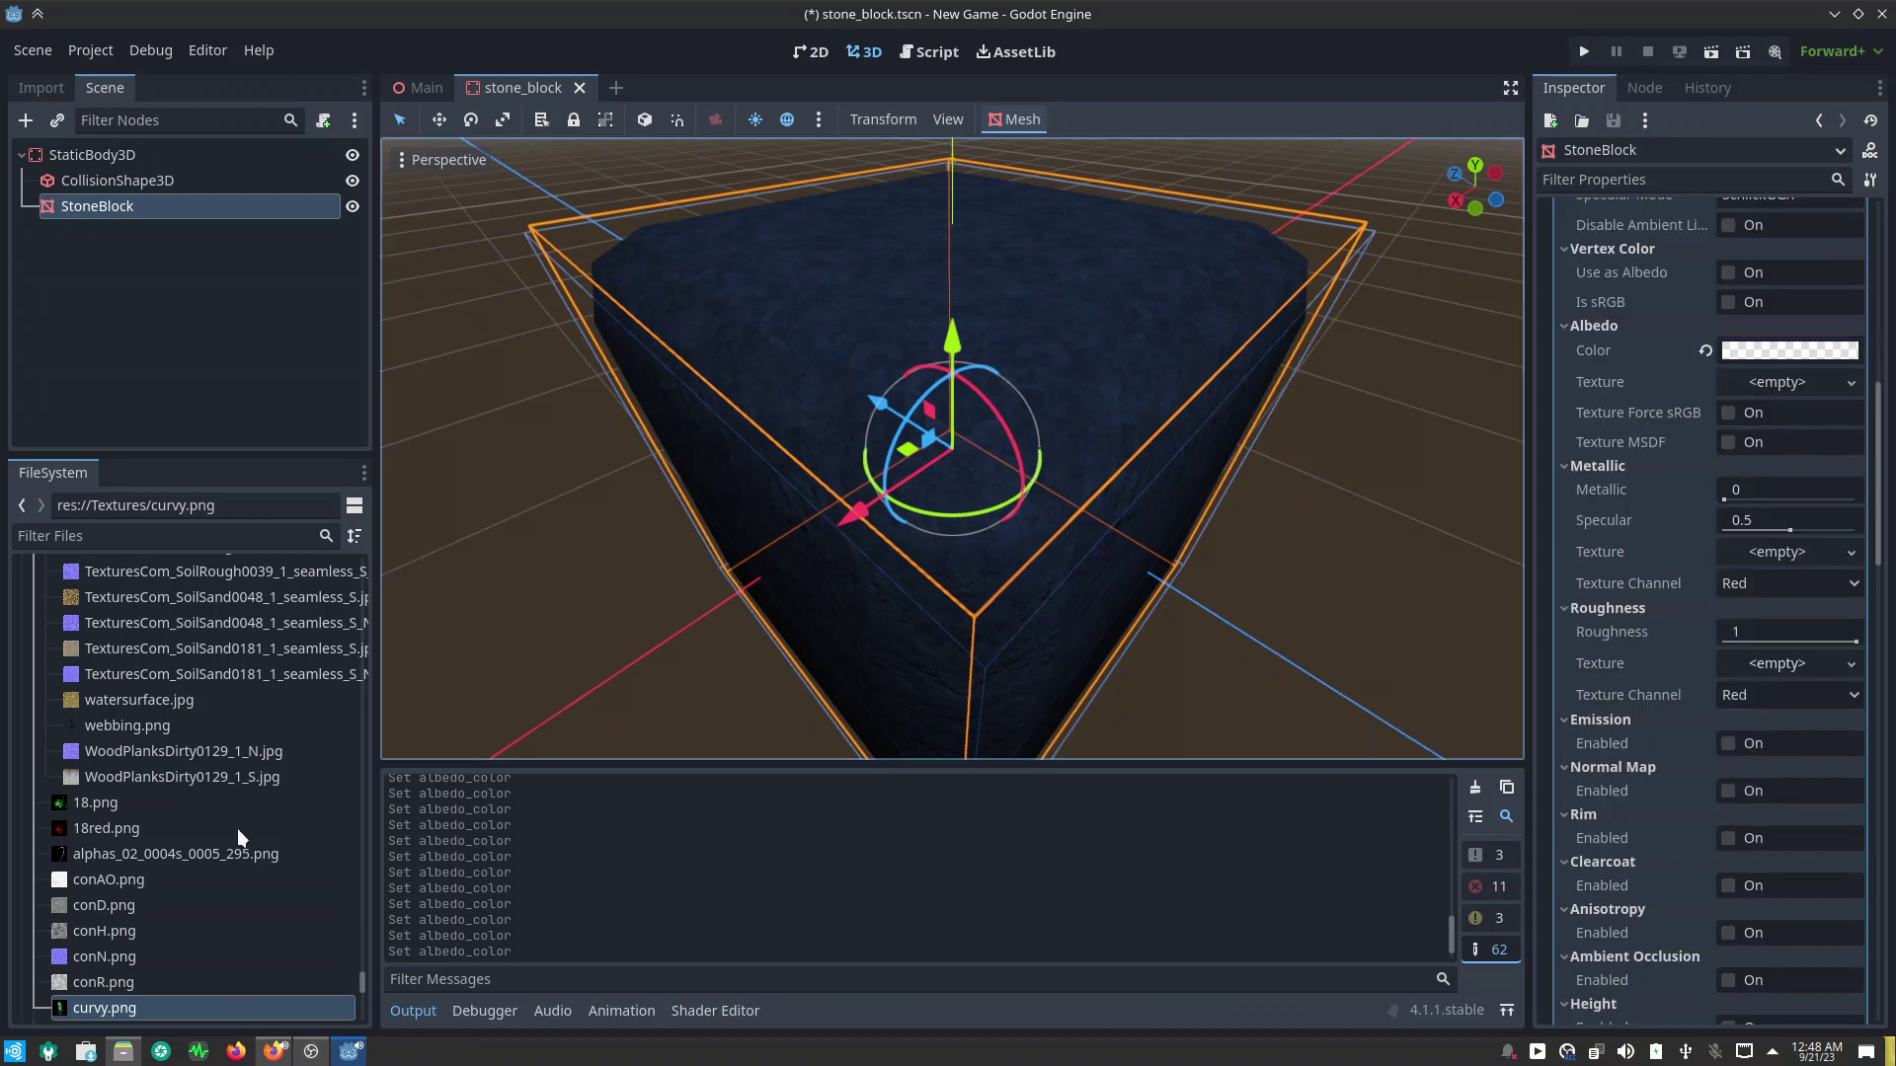
Step: Assign alphas_02_0004s_0005_295.png, then lava_emit.jpg, as the overlay's Roughness texture
{"action": "left_click", "coordinate": [147, 851]}
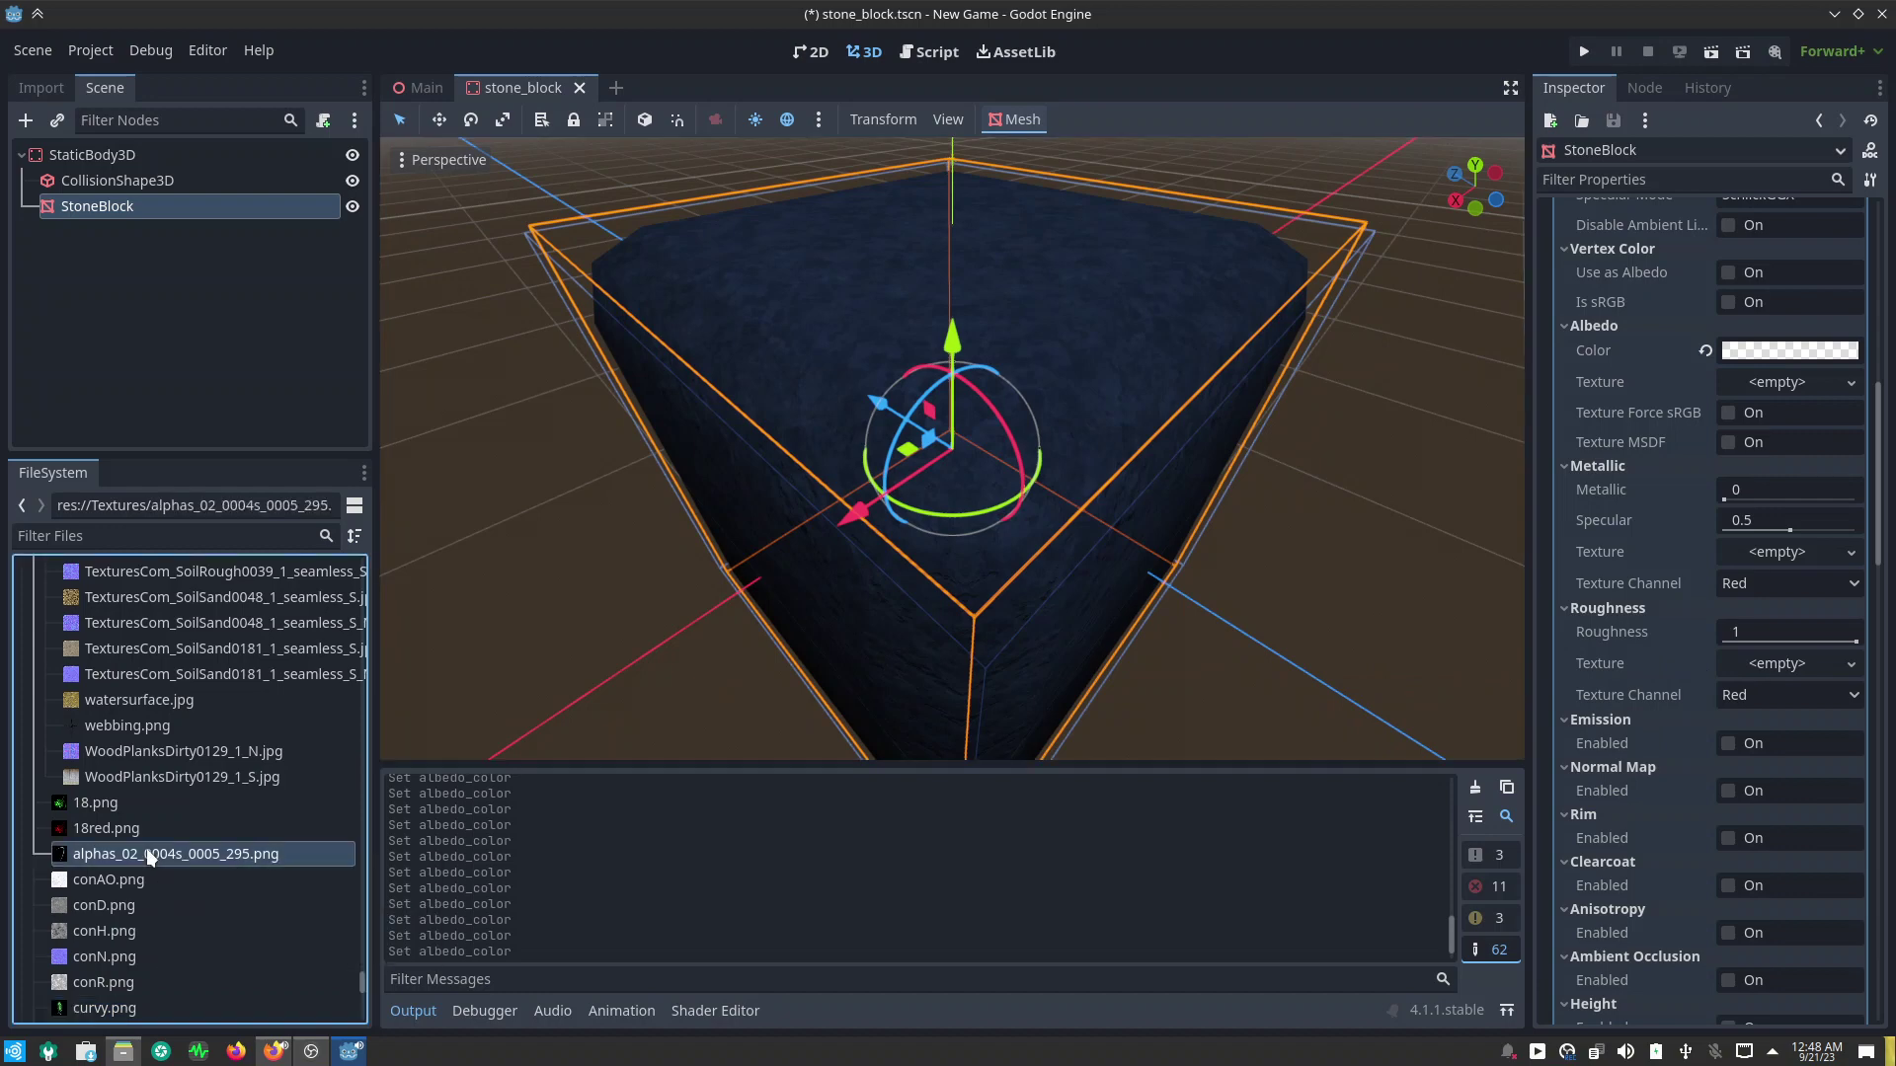
{"action": "left_click_drag", "start_coordinate": [147, 849], "coordinate": [1778, 665]}
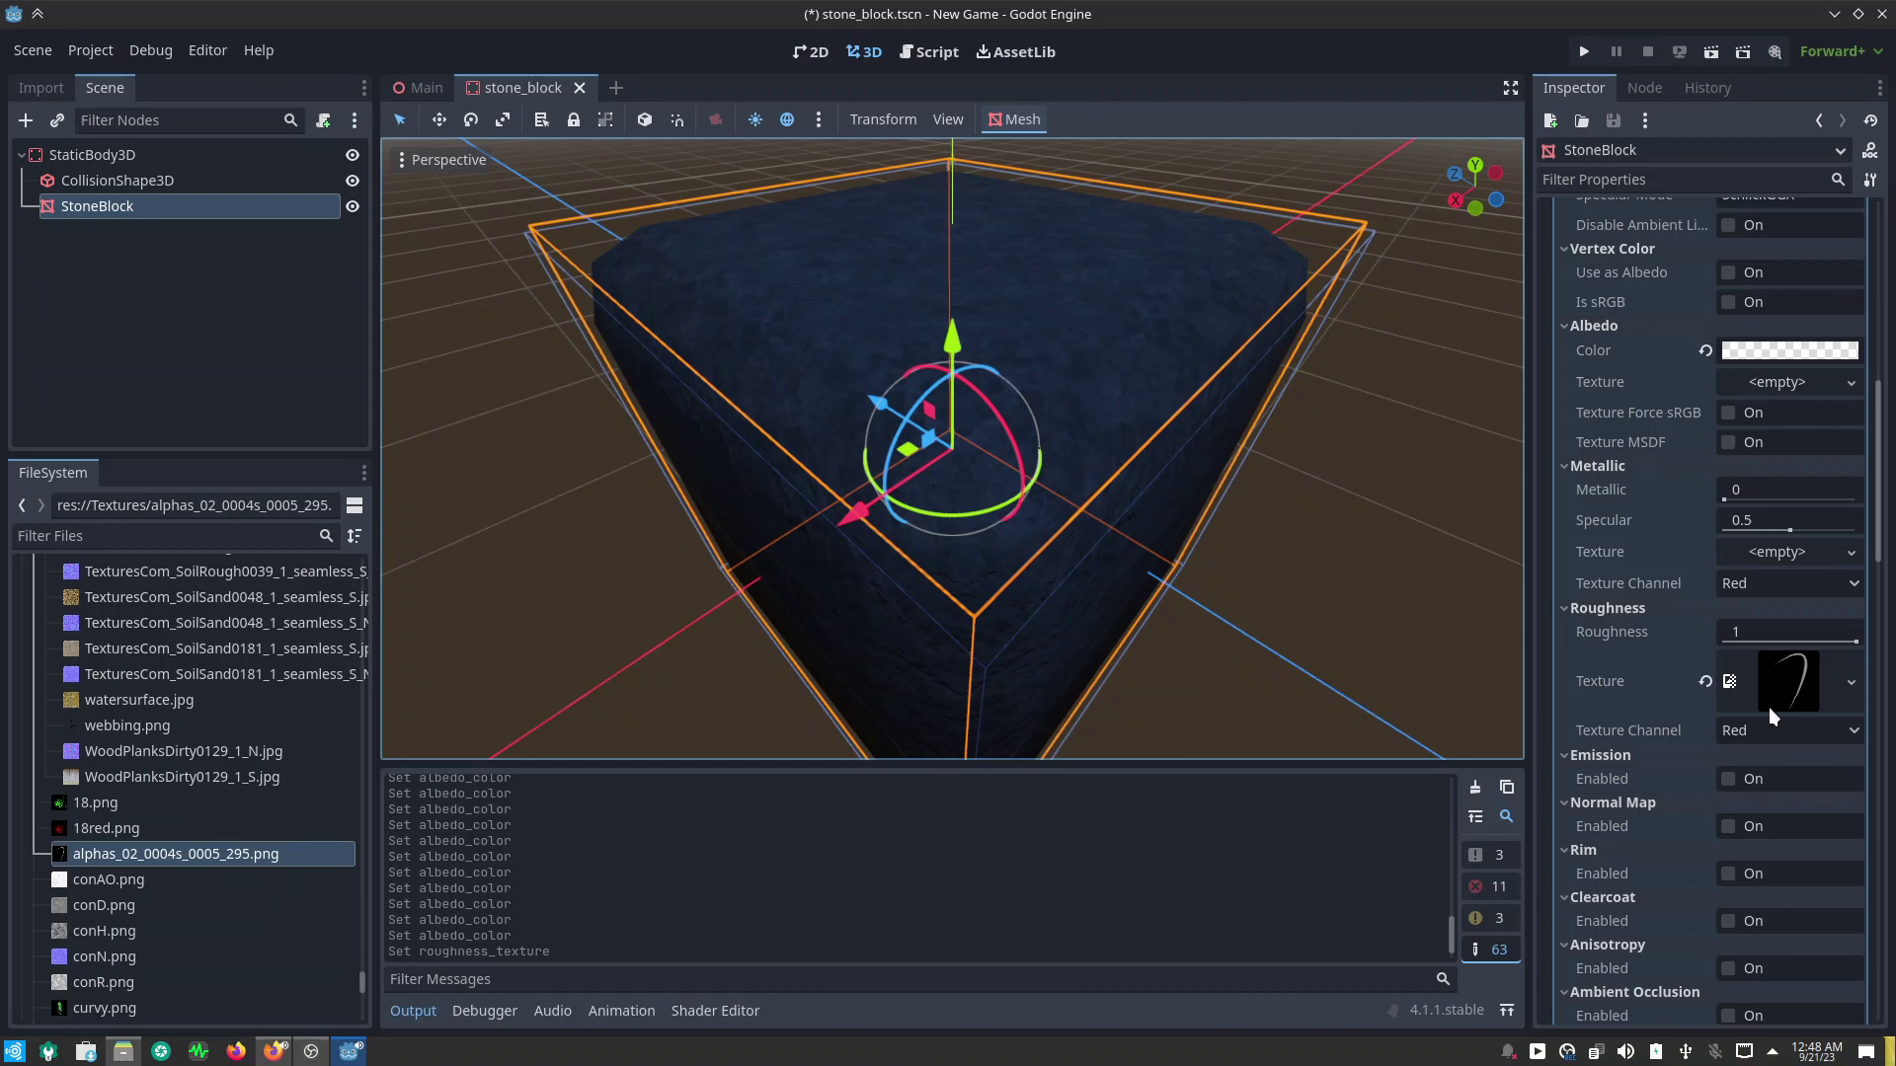
{"action": "mouse_move", "coordinate": [1301, 513]}
{"action": "middle_mouse_down"}
{"action": "mouse_move", "coordinate": [1260, 604]}
{"action": "mouse_move", "coordinate": [1235, 486]}
{"action": "mouse_move", "coordinate": [1204, 464]}
{"action": "middle_mouse_up"}
{"action": "scroll", "coordinate": [104, 825], "scroll_direction": "down", "scroll_amount": 2}
{"action": "scroll", "coordinate": [99, 833], "scroll_direction": "down", "scroll_amount": 1}
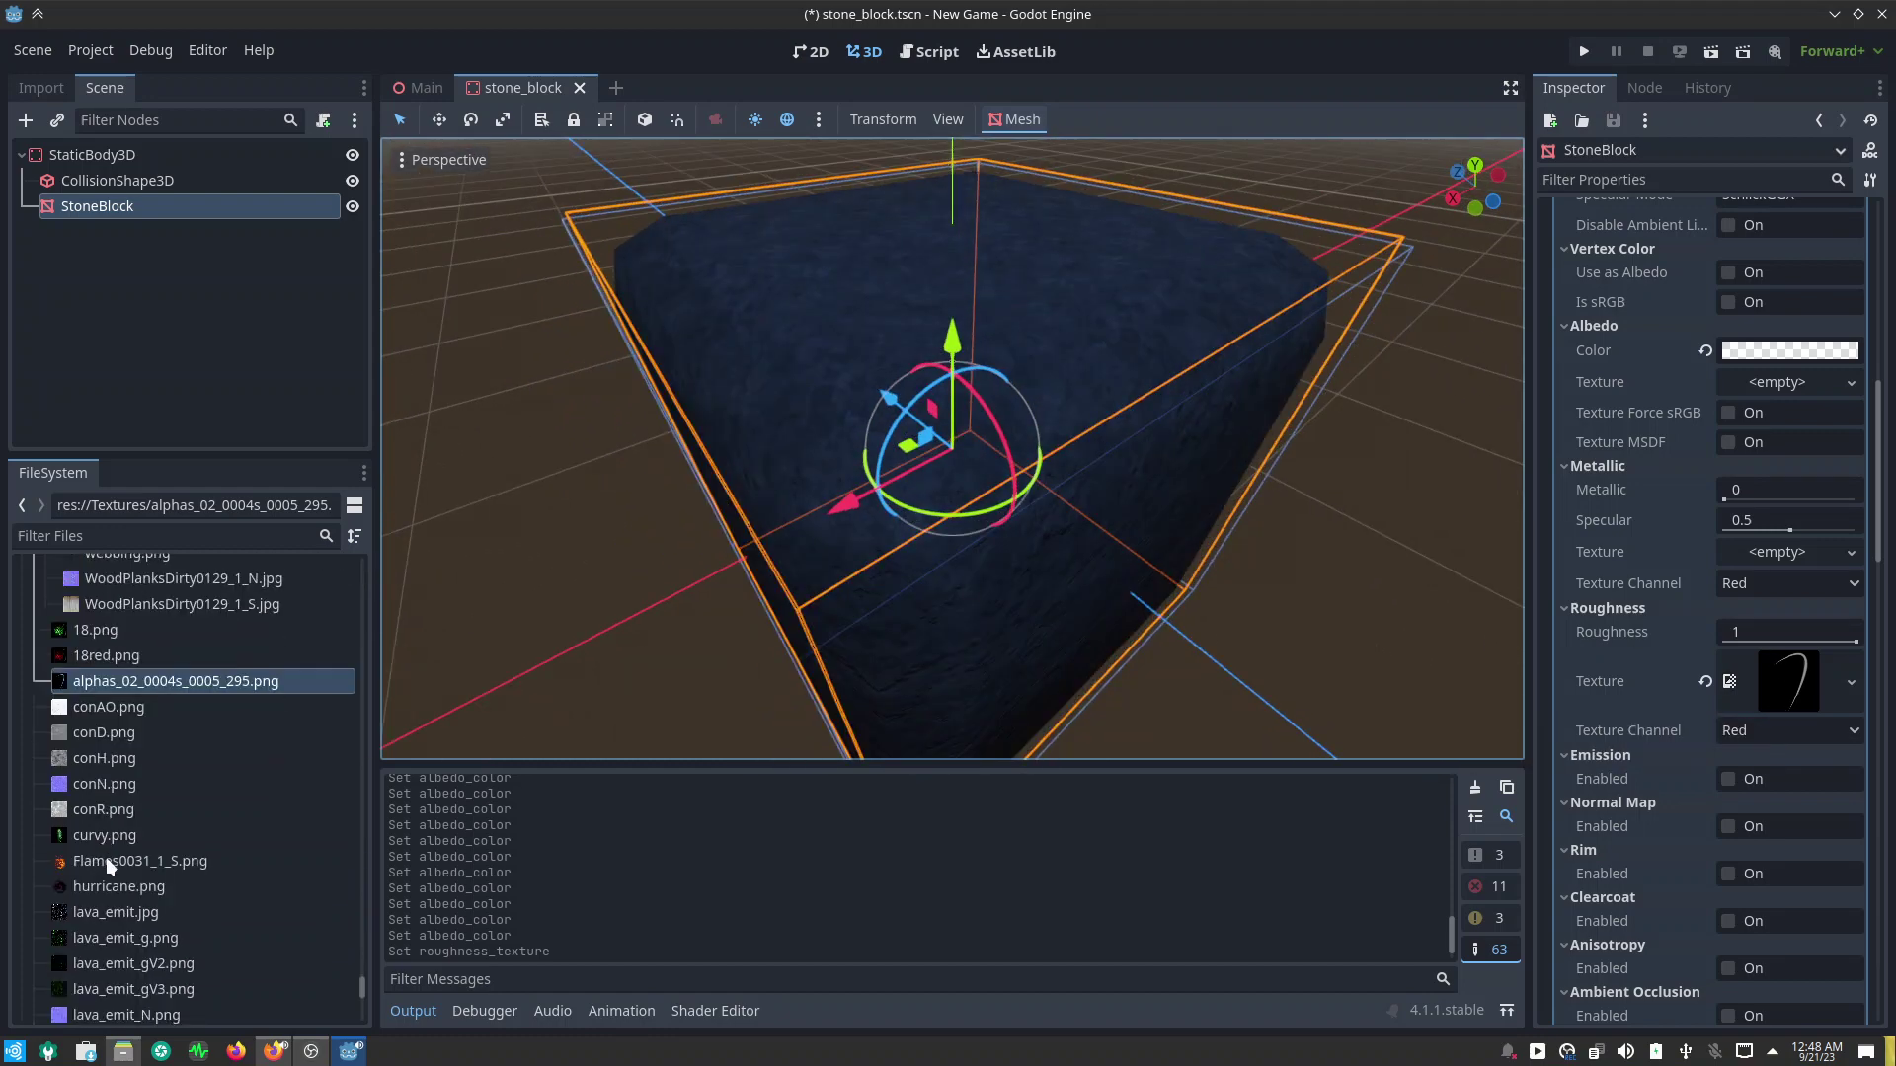
{"action": "mouse_move", "coordinate": [102, 910]}
{"action": "left_mouse_down"}
{"action": "mouse_move", "coordinate": [1821, 684]}
{"action": "mouse_move", "coordinate": [1699, 630]}
{"action": "left_mouse_up"}
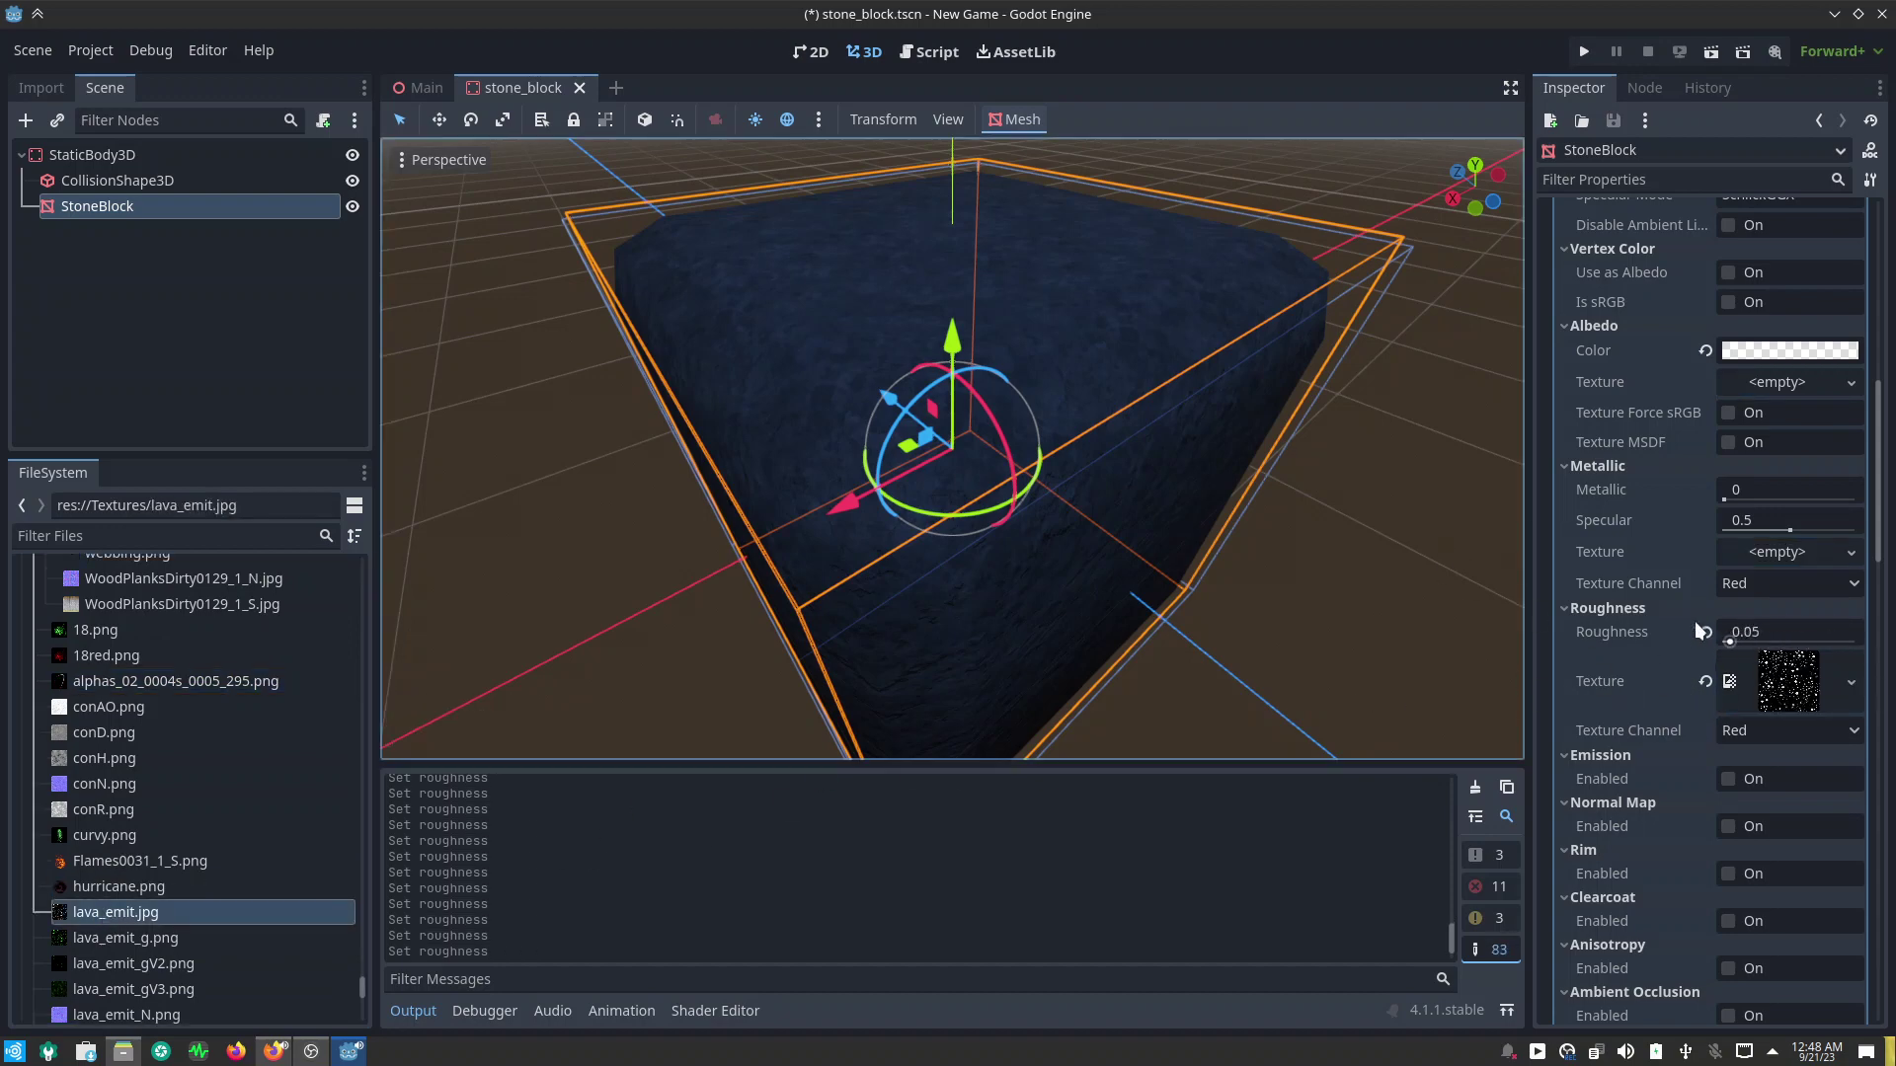
{"action": "mouse_move", "coordinate": [1194, 459]}
{"action": "middle_mouse_down"}
{"action": "mouse_move", "coordinate": [1159, 424]}
{"action": "mouse_move", "coordinate": [1159, 546]}
{"action": "mouse_move", "coordinate": [770, 402]}
{"action": "mouse_move", "coordinate": [731, 285]}
{"action": "mouse_move", "coordinate": [1317, 281]}
{"action": "middle_mouse_up"}
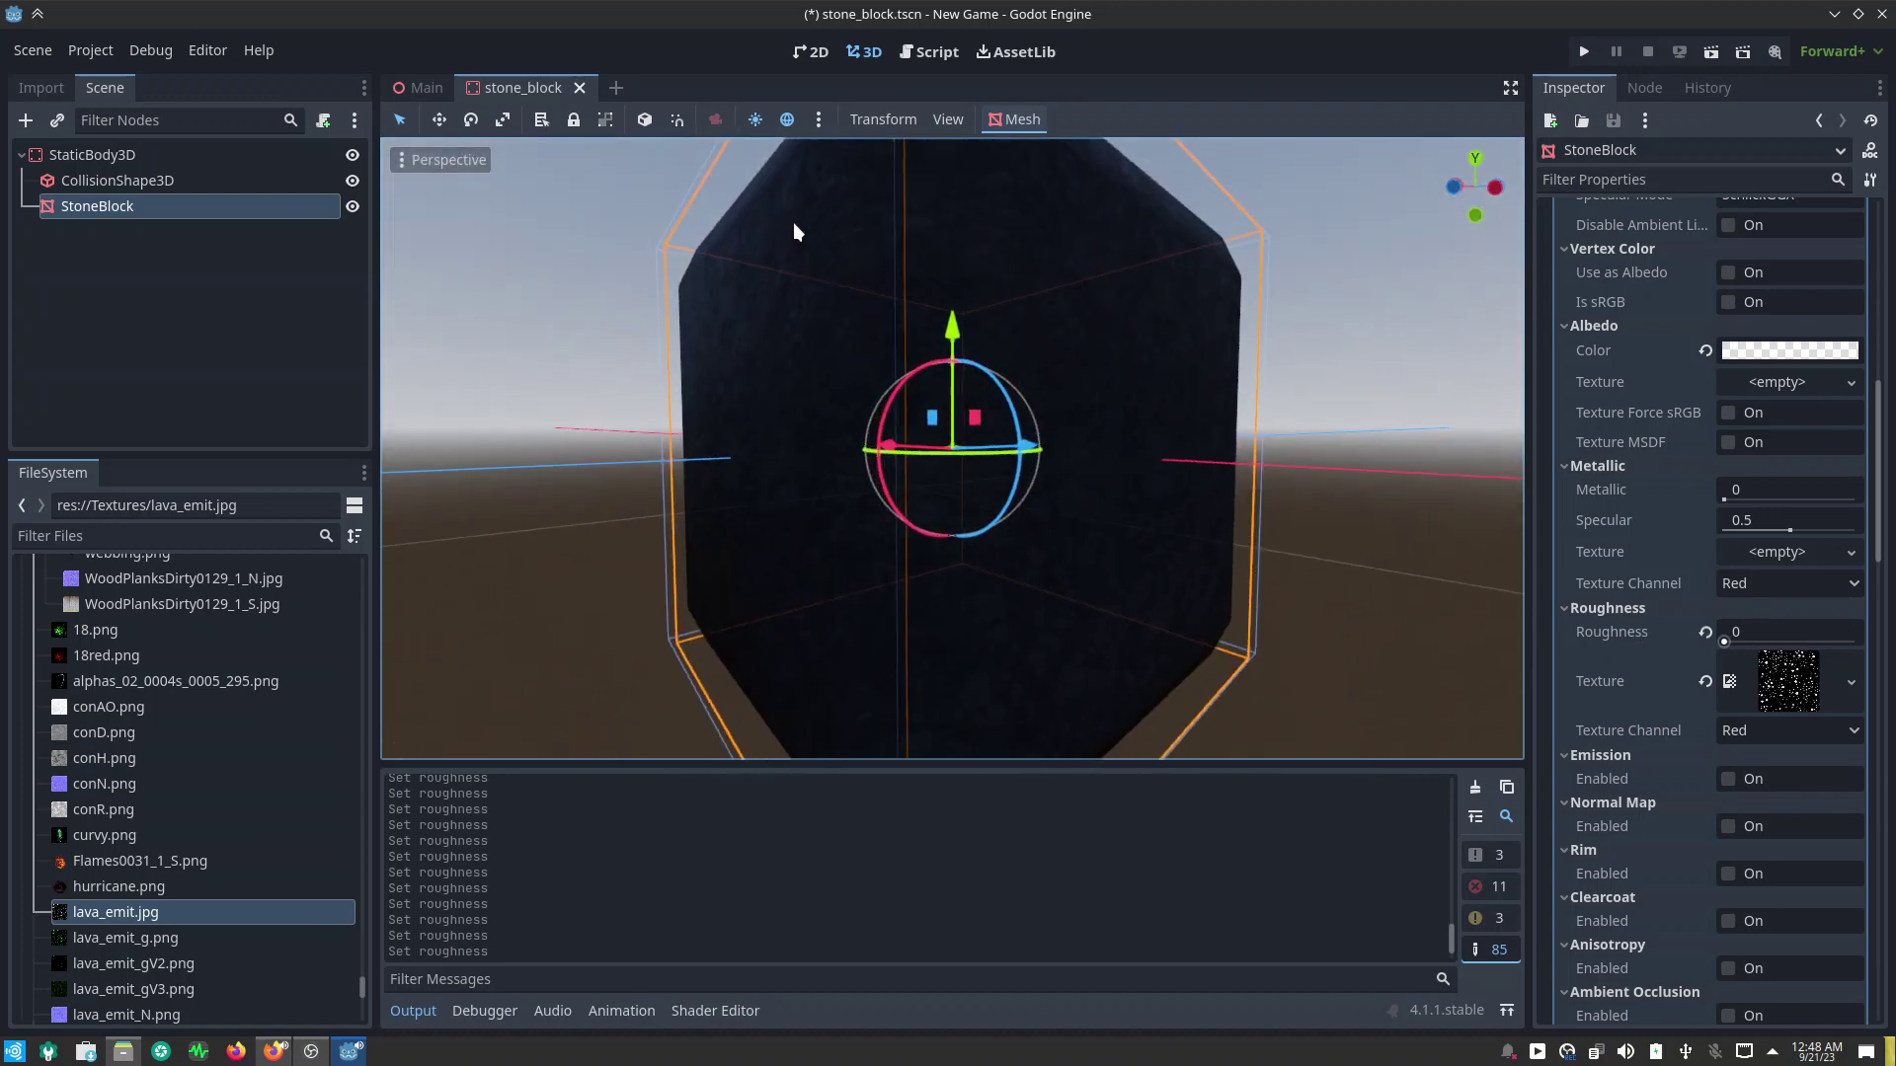
Step: Revert the overlay's blending to Mix, and try depth drawing Always before resetting to Opaque Only
{"action": "scroll", "coordinate": [1718, 425], "scroll_direction": "up", "scroll_amount": 5}
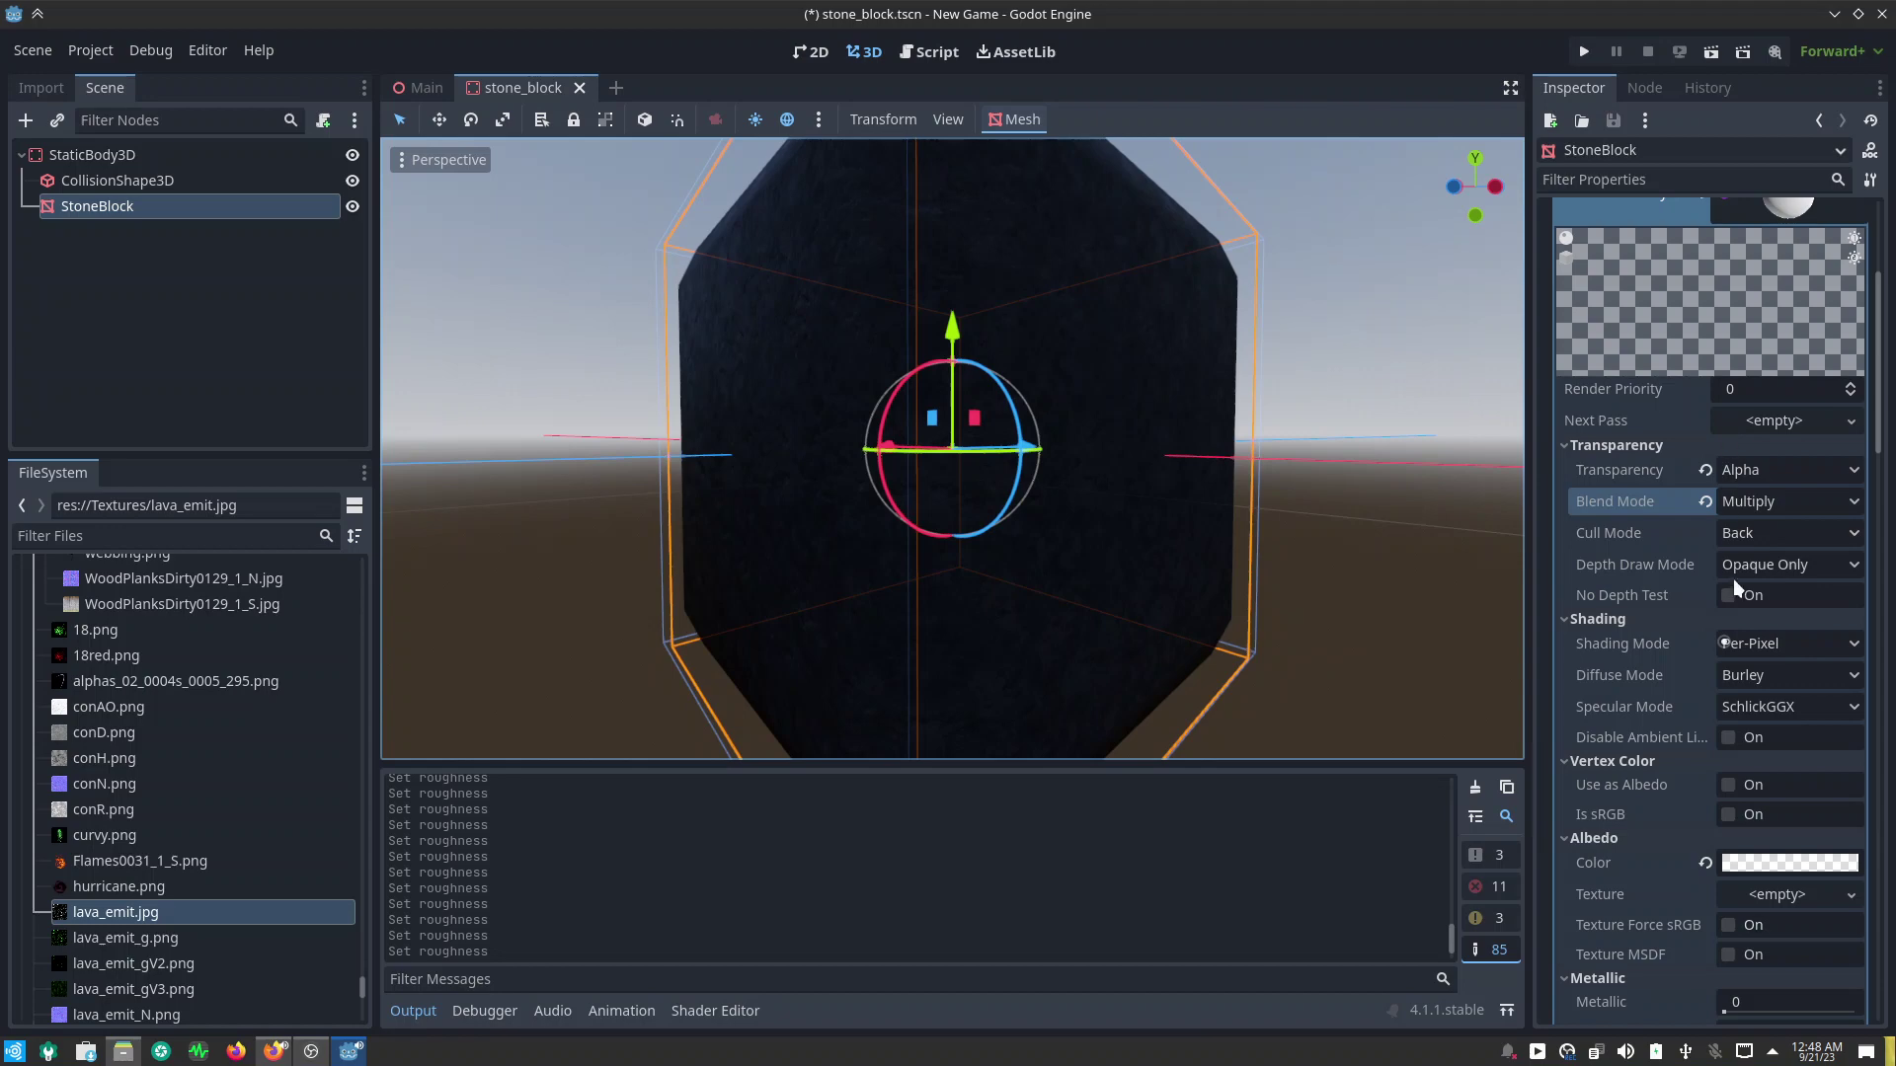
{"action": "left_click", "coordinate": [1705, 501]}
{"action": "mouse_move", "coordinate": [1182, 513]}
{"action": "middle_mouse_down"}
{"action": "mouse_move", "coordinate": [1148, 517]}
{"action": "mouse_move", "coordinate": [1155, 625]}
{"action": "mouse_move", "coordinate": [1089, 603]}
{"action": "middle_mouse_up"}
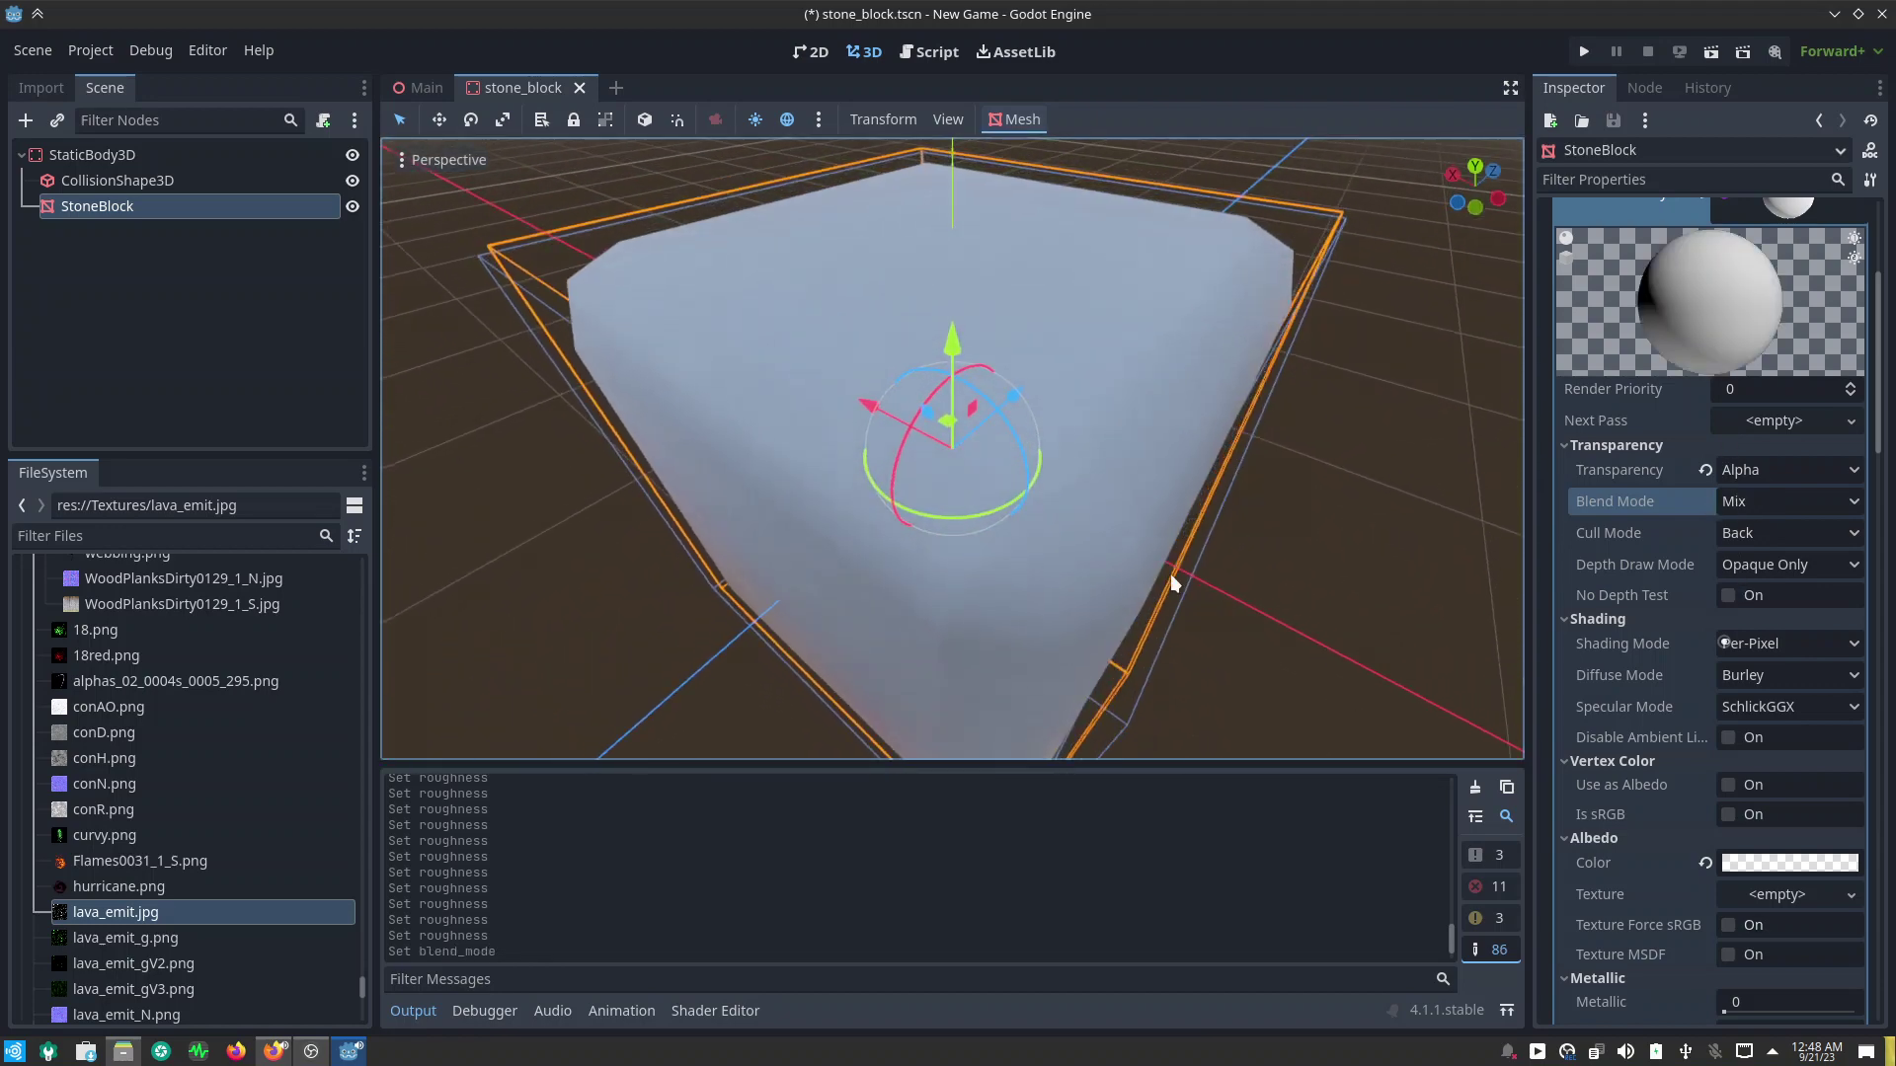
{"action": "left_click", "coordinate": [1764, 570]}
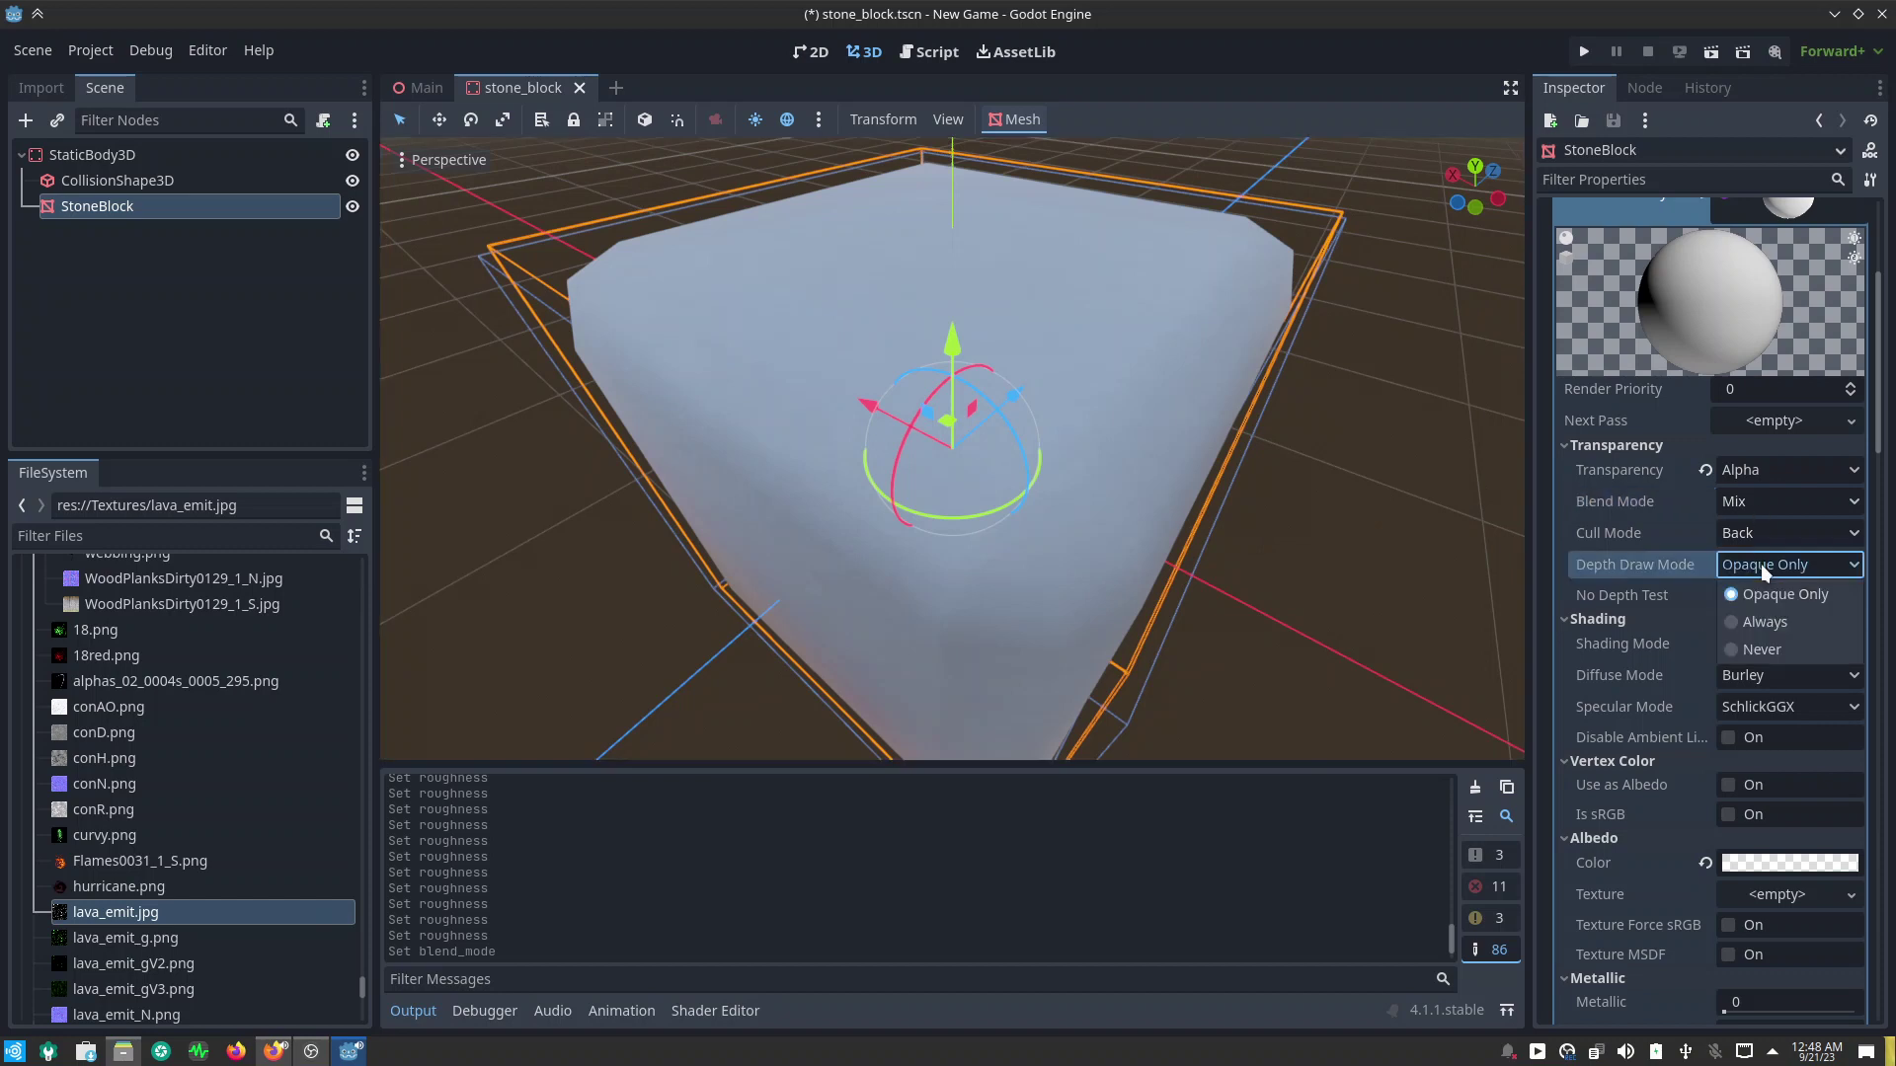
{"action": "left_click", "coordinate": [1739, 622]}
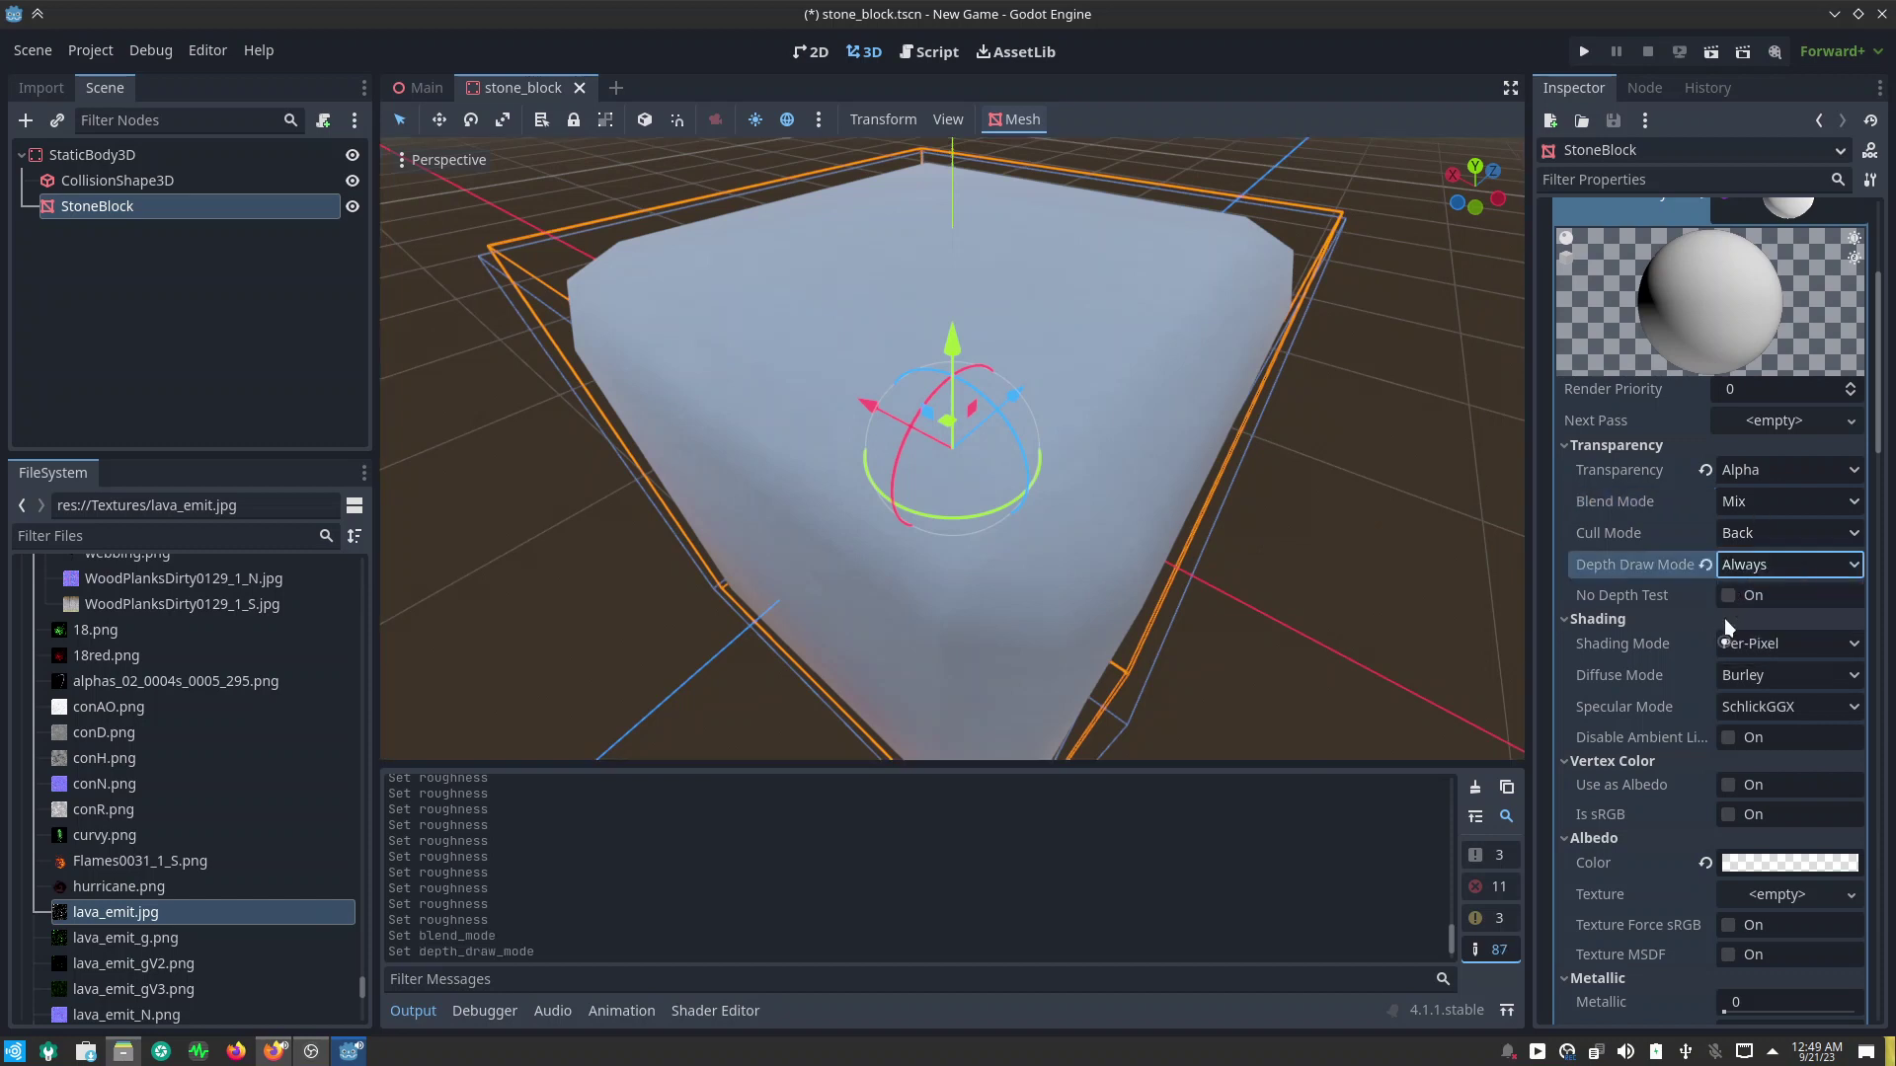
{"action": "left_click", "coordinate": [1705, 566]}
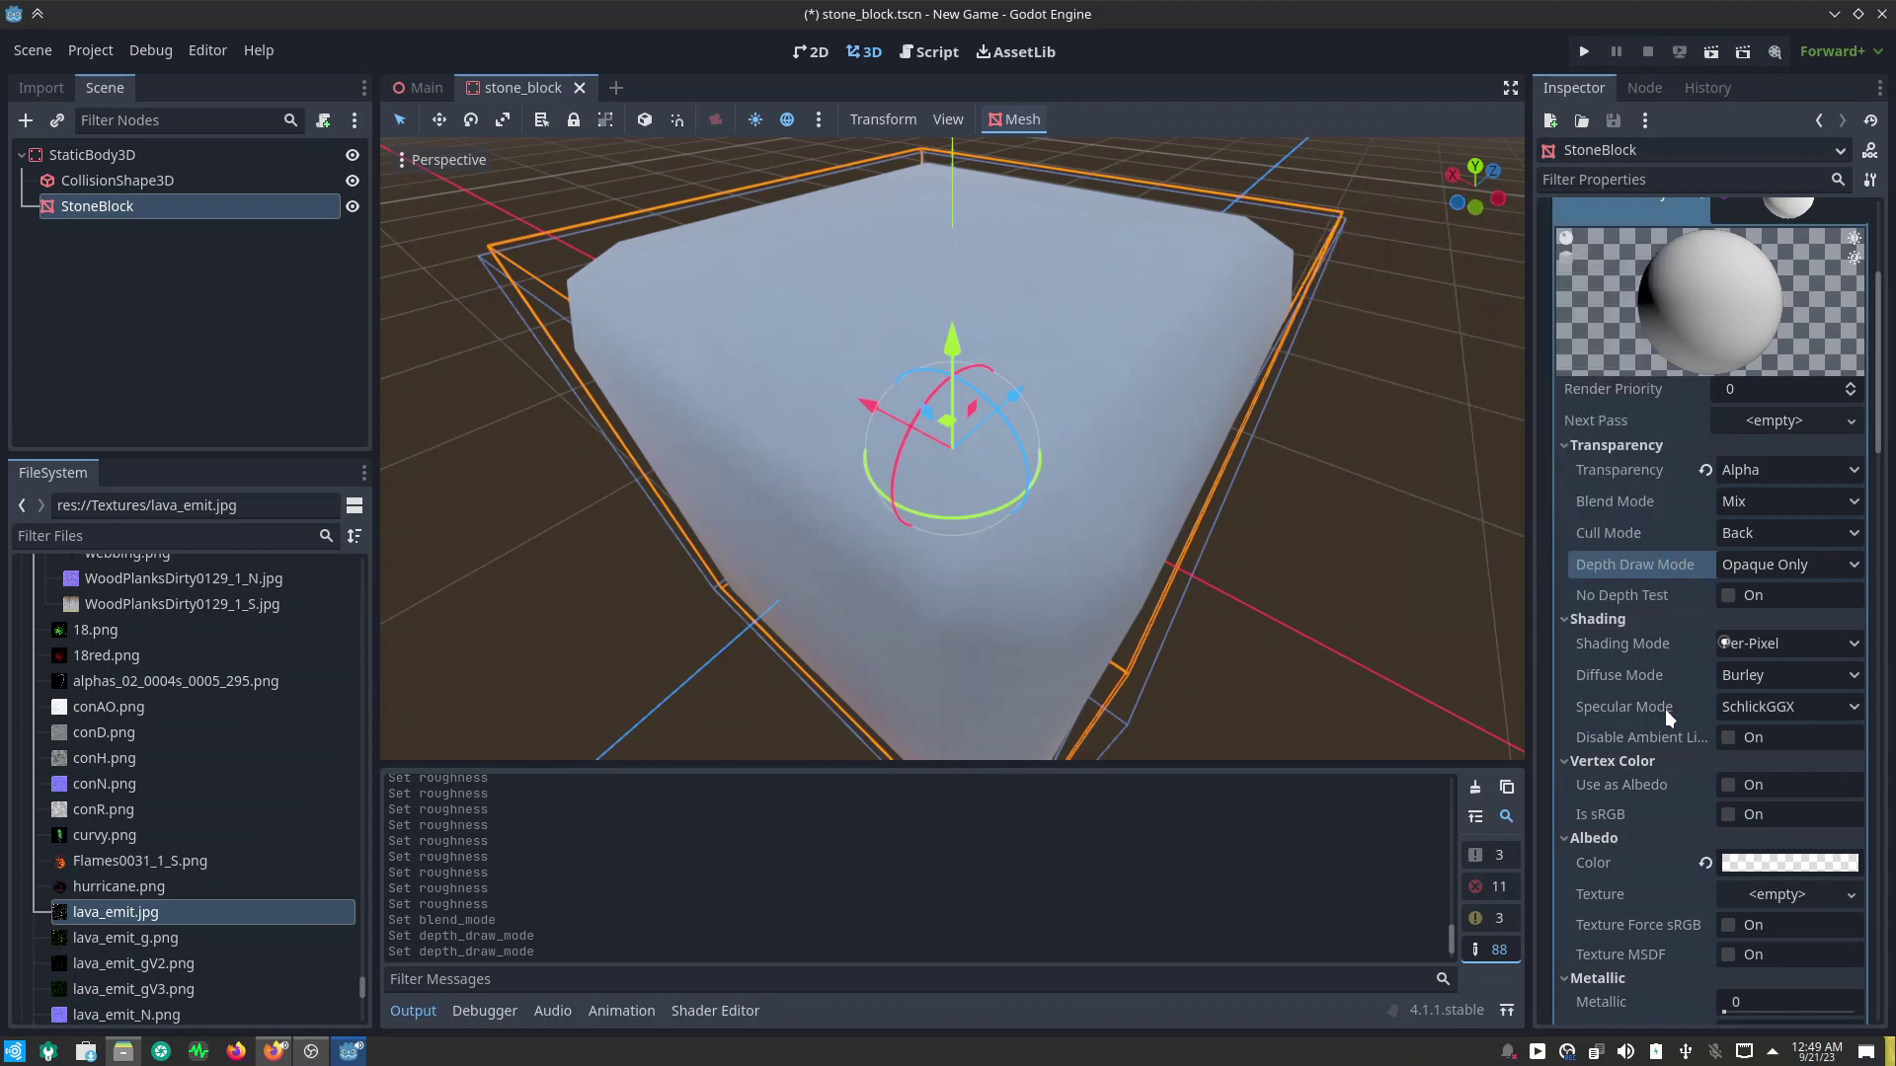
{"action": "mouse_move", "coordinate": [1665, 709]}
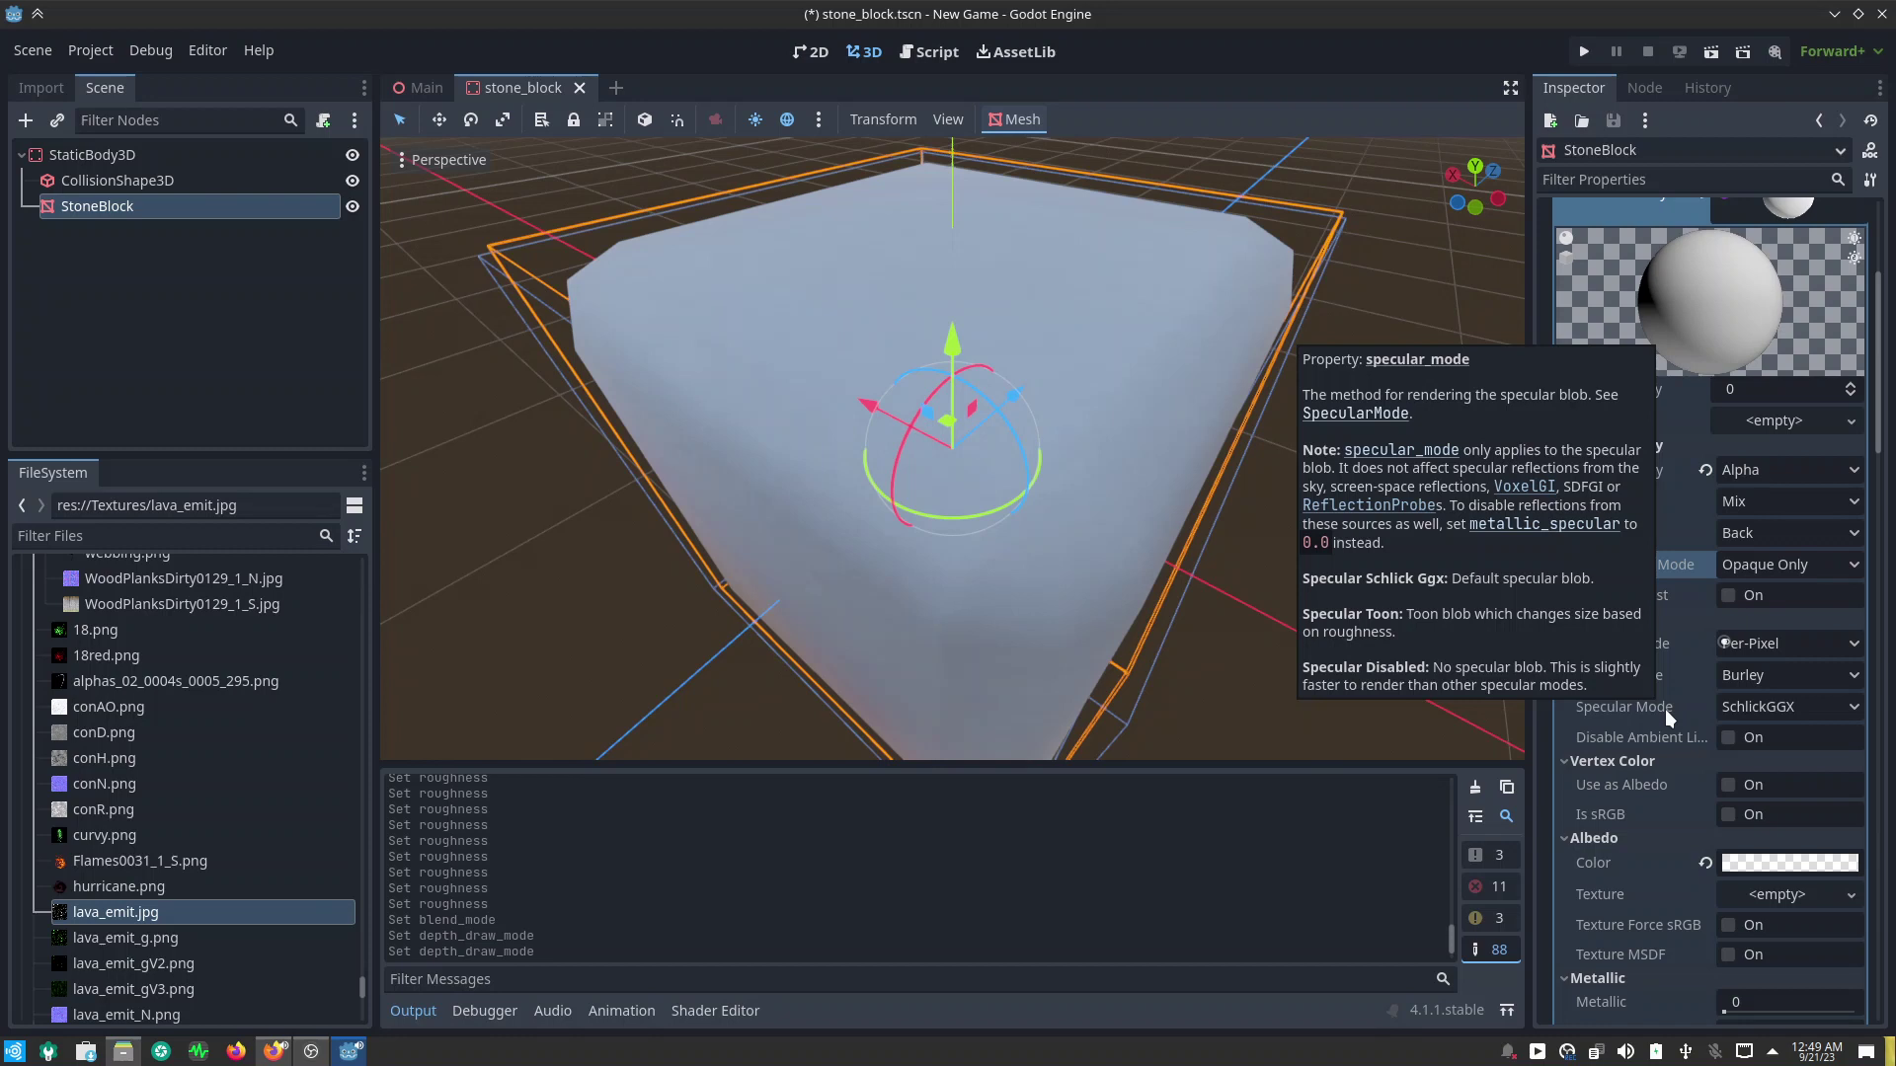
{"action": "mouse_move", "coordinate": [1648, 785]}
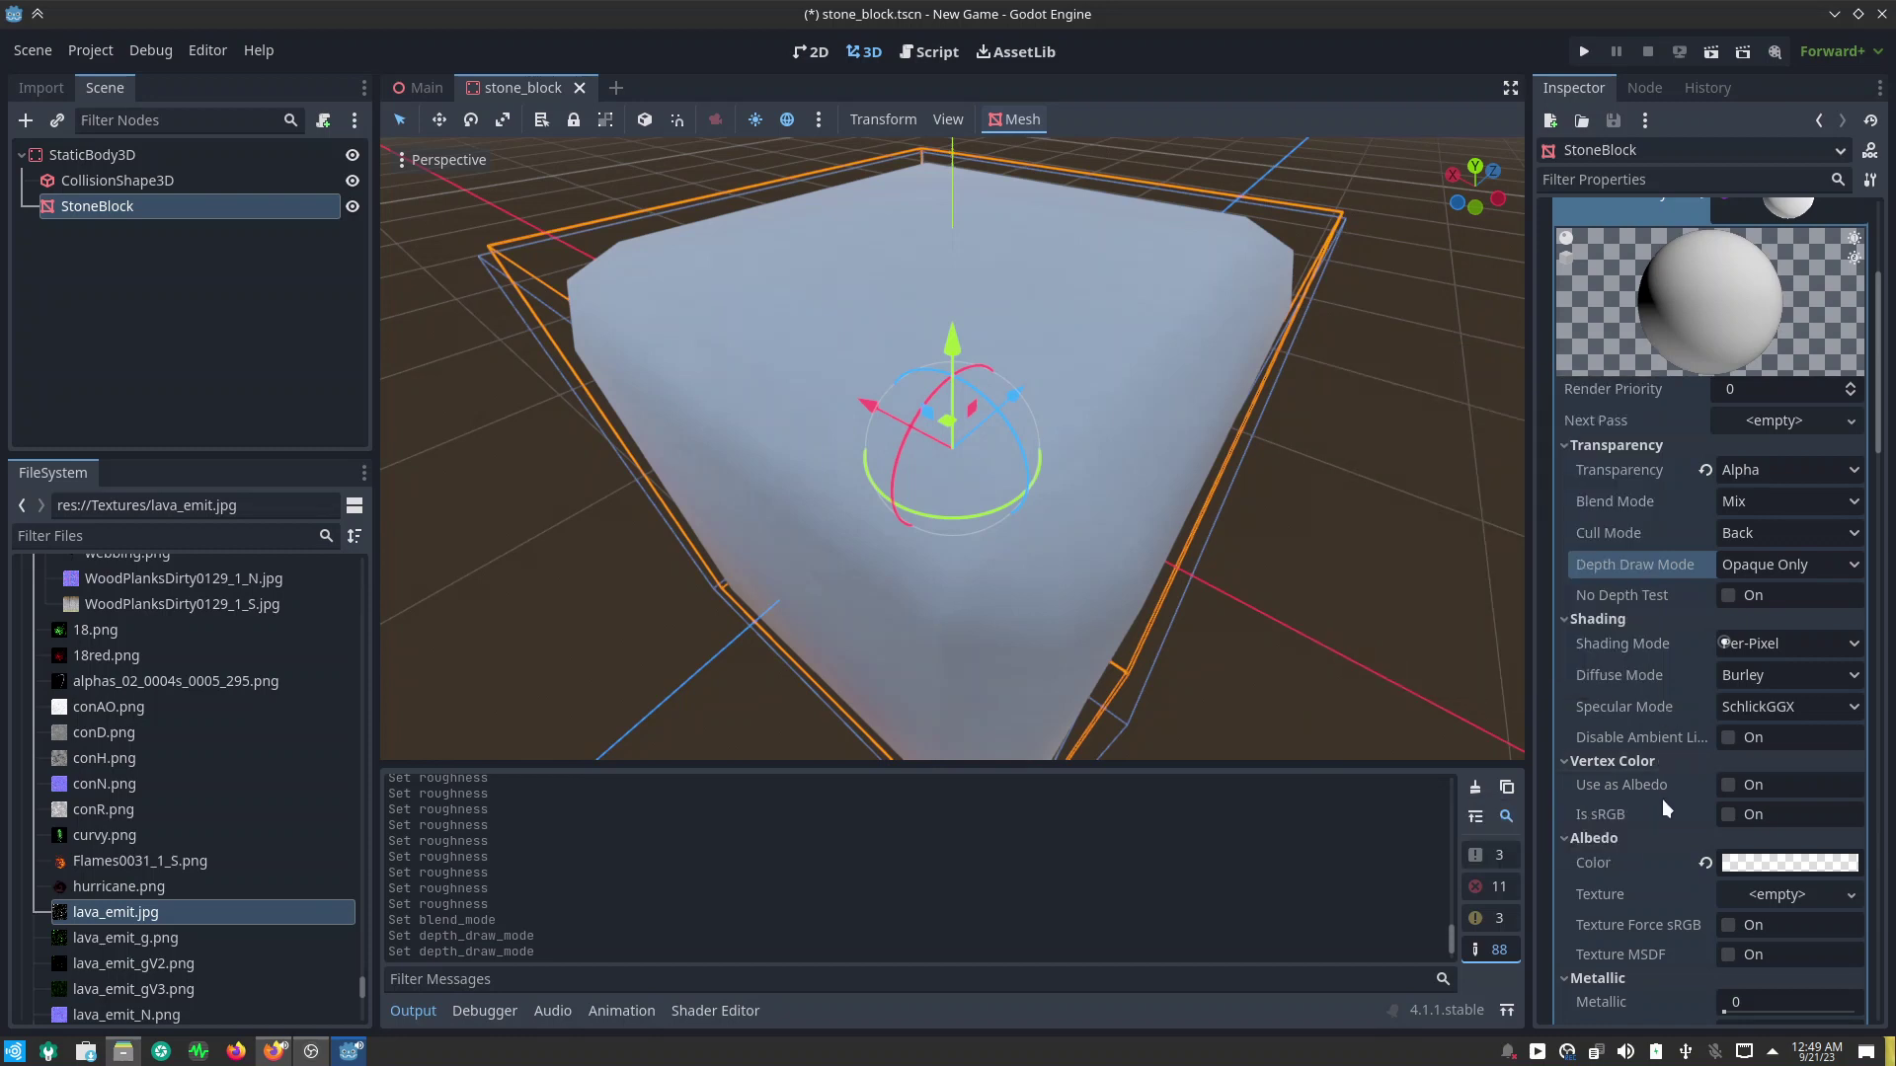
{"action": "mouse_move", "coordinate": [1647, 868]}
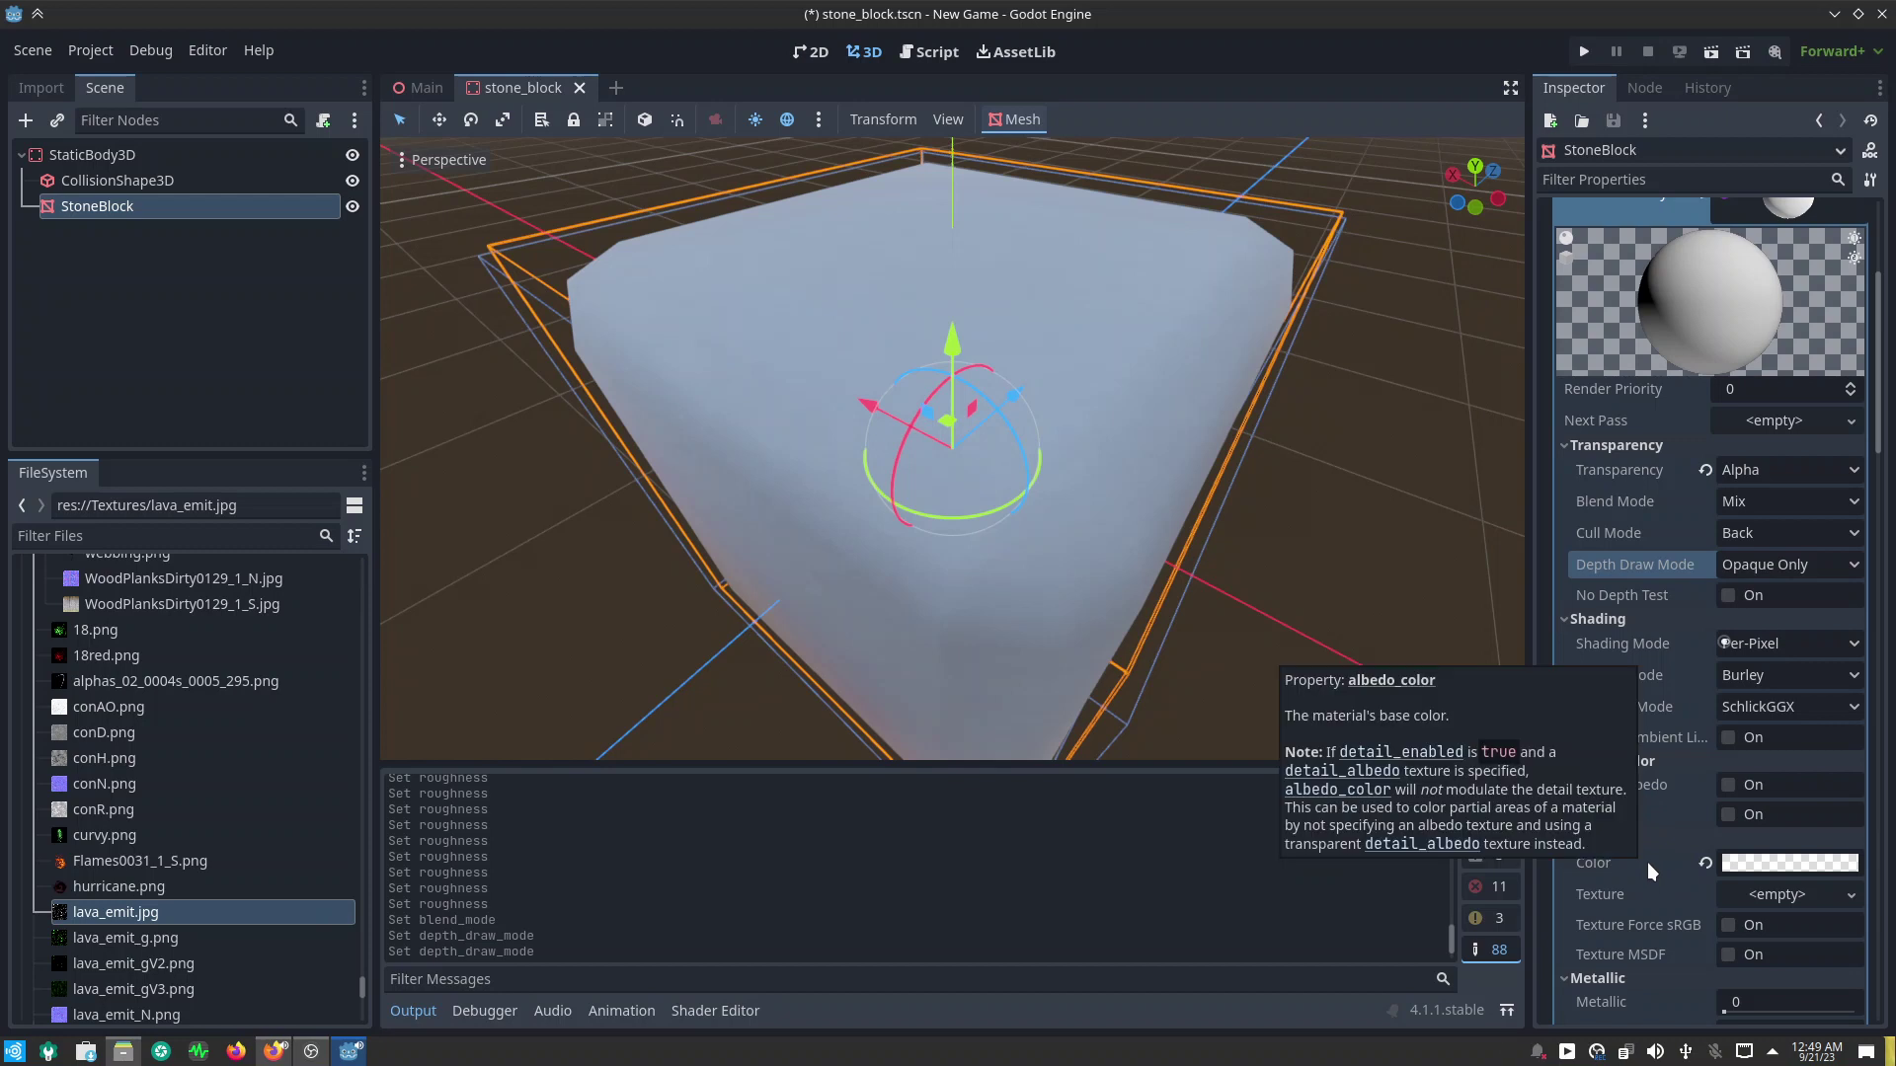
{"action": "scroll", "coordinate": [1647, 861], "scroll_direction": "down", "scroll_amount": 3}
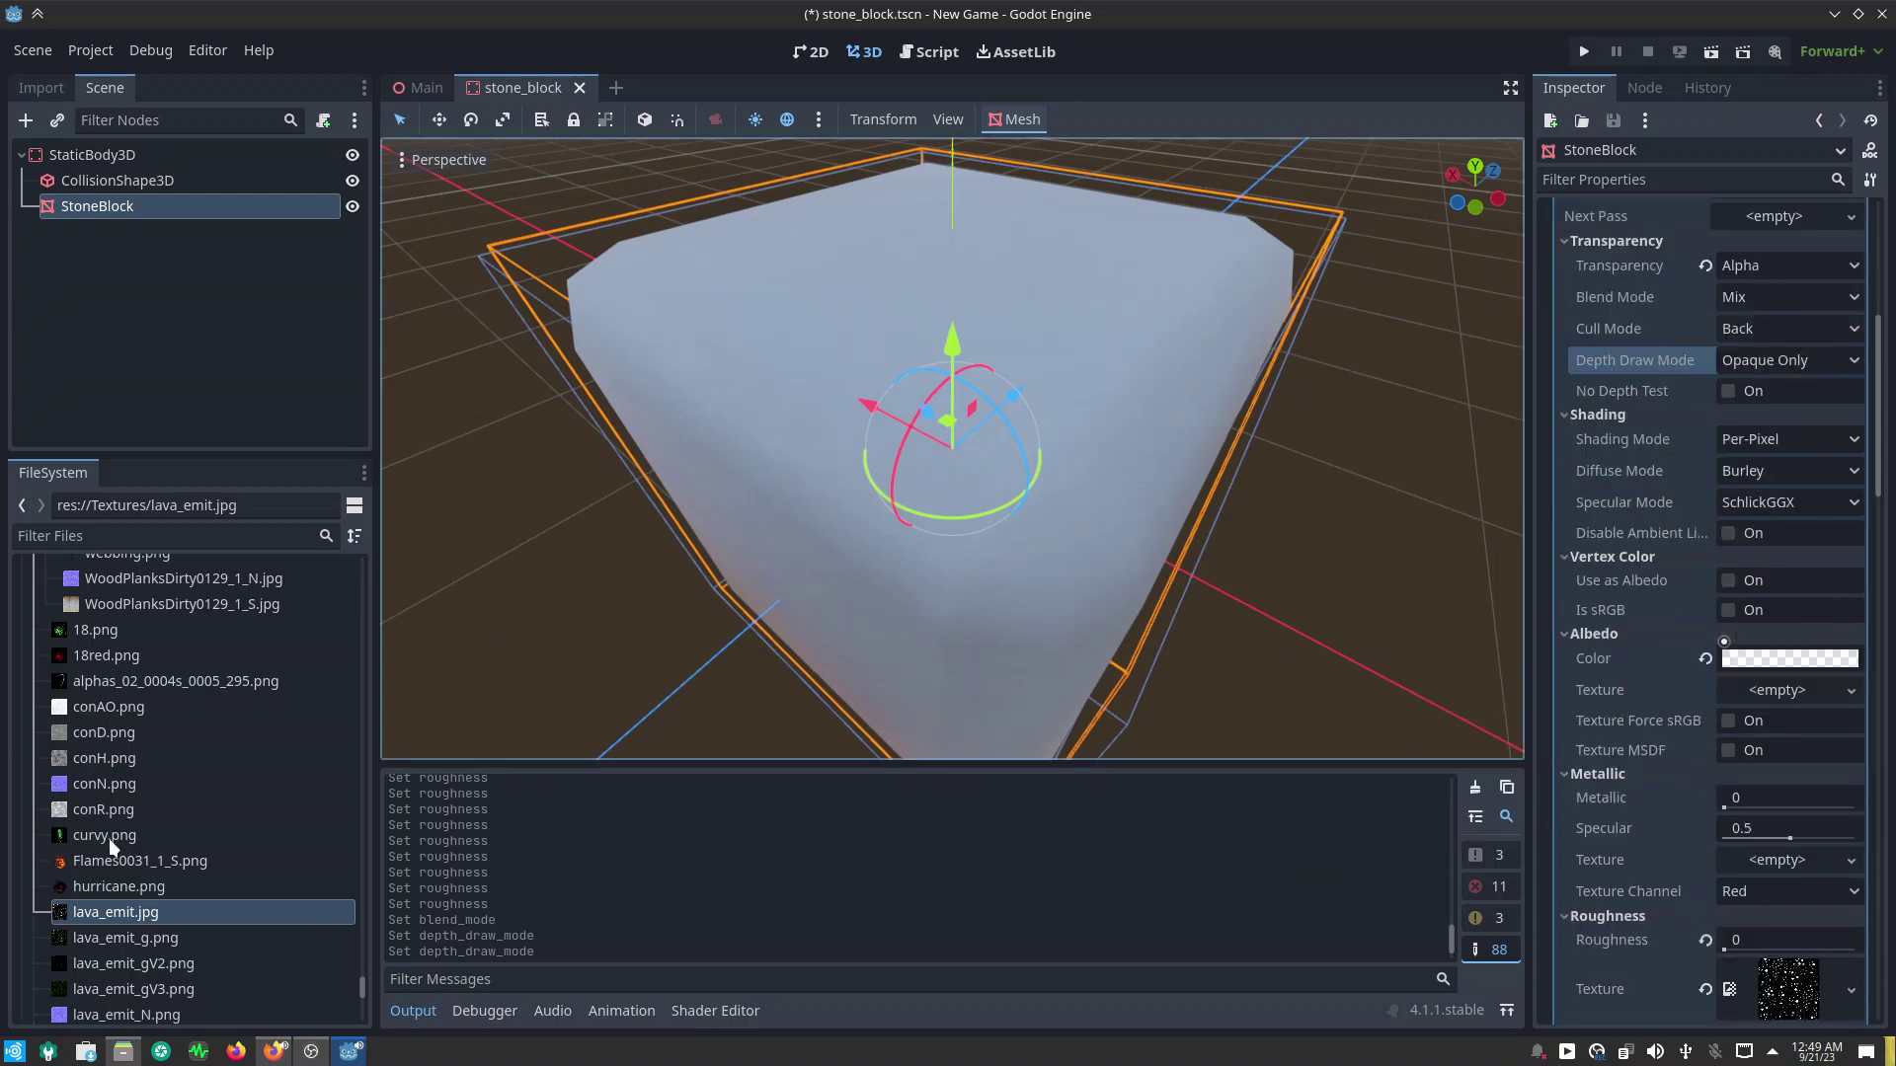
{"action": "left_click_drag", "start_coordinate": [100, 837], "coordinate": [1770, 699]}
{"action": "mouse_move", "coordinate": [1140, 508]}
{"action": "middle_mouse_down"}
{"action": "mouse_move", "coordinate": [1098, 348]}
{"action": "mouse_move", "coordinate": [1313, 380]}
{"action": "middle_mouse_up"}
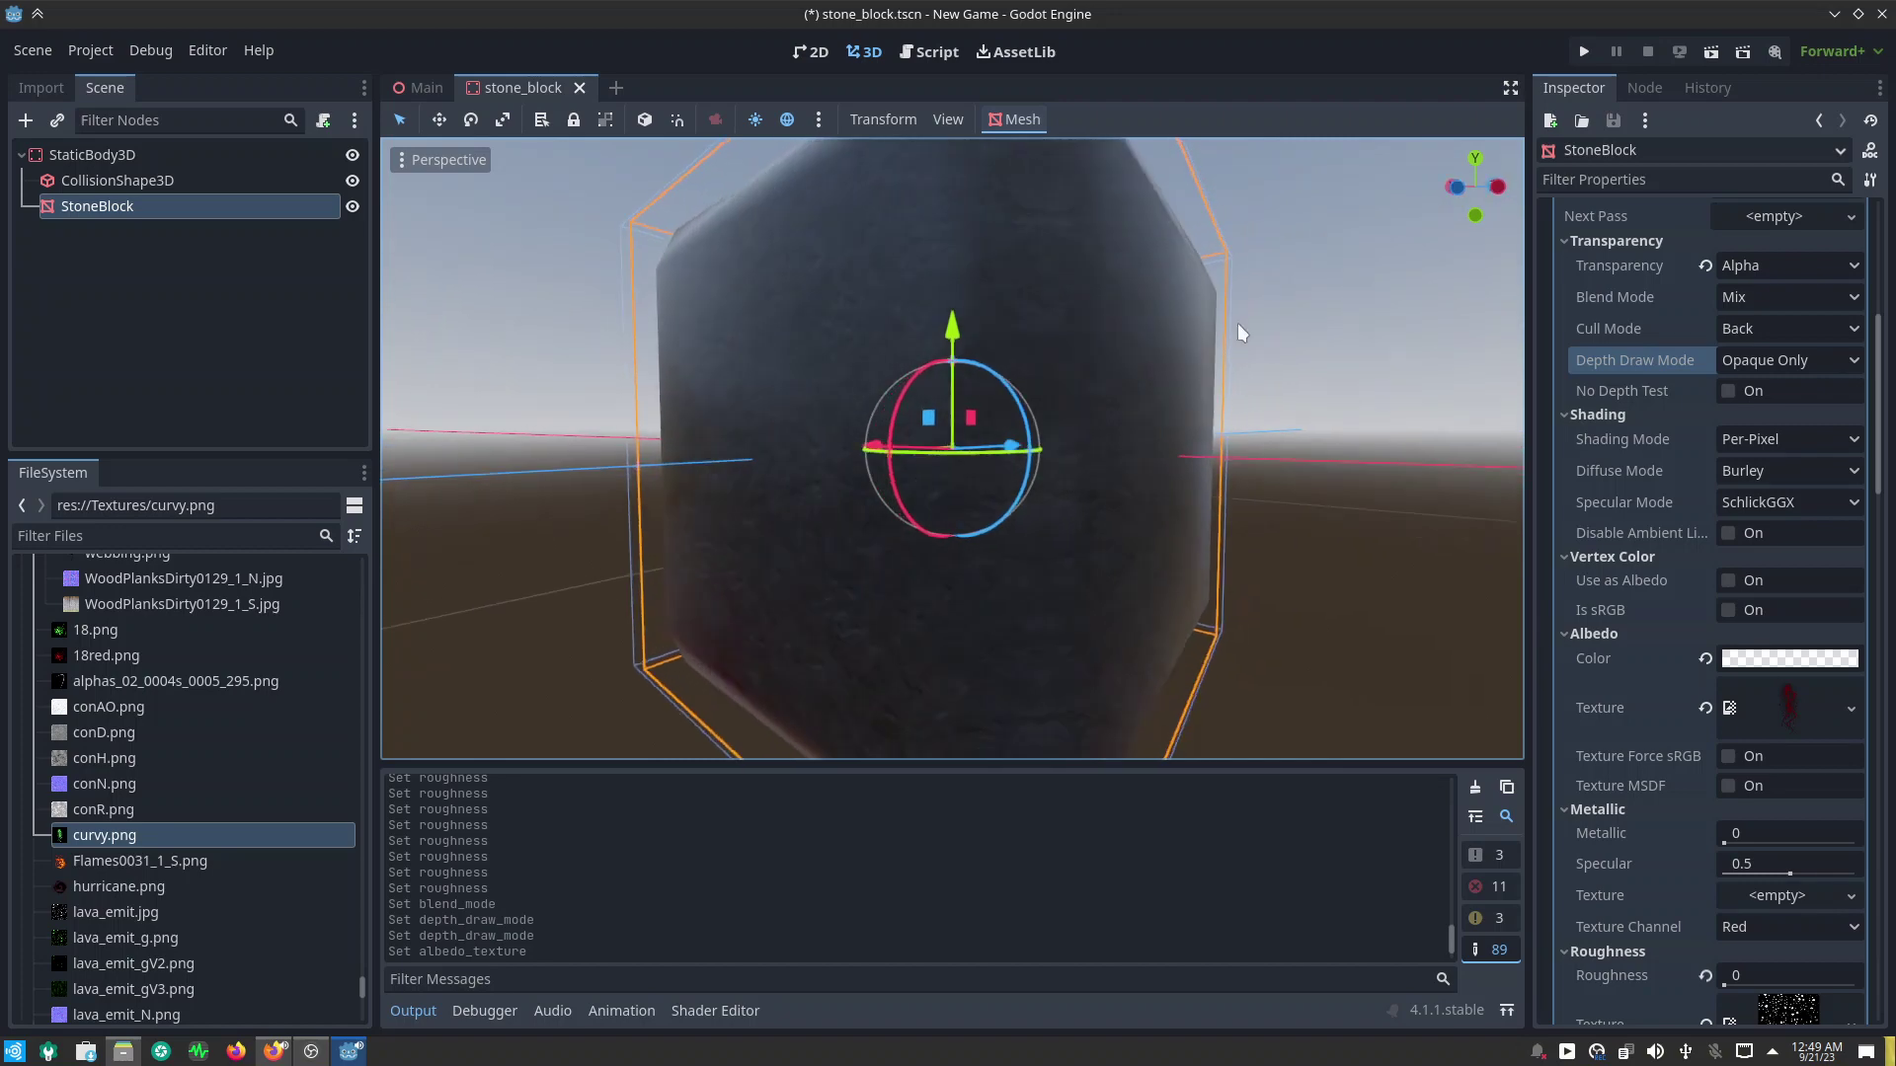
{"action": "mouse_move", "coordinate": [1078, 514]}
{"action": "middle_mouse_down"}
{"action": "mouse_move", "coordinate": [1410, 675]}
{"action": "mouse_move", "coordinate": [1408, 719]}
{"action": "middle_mouse_up"}
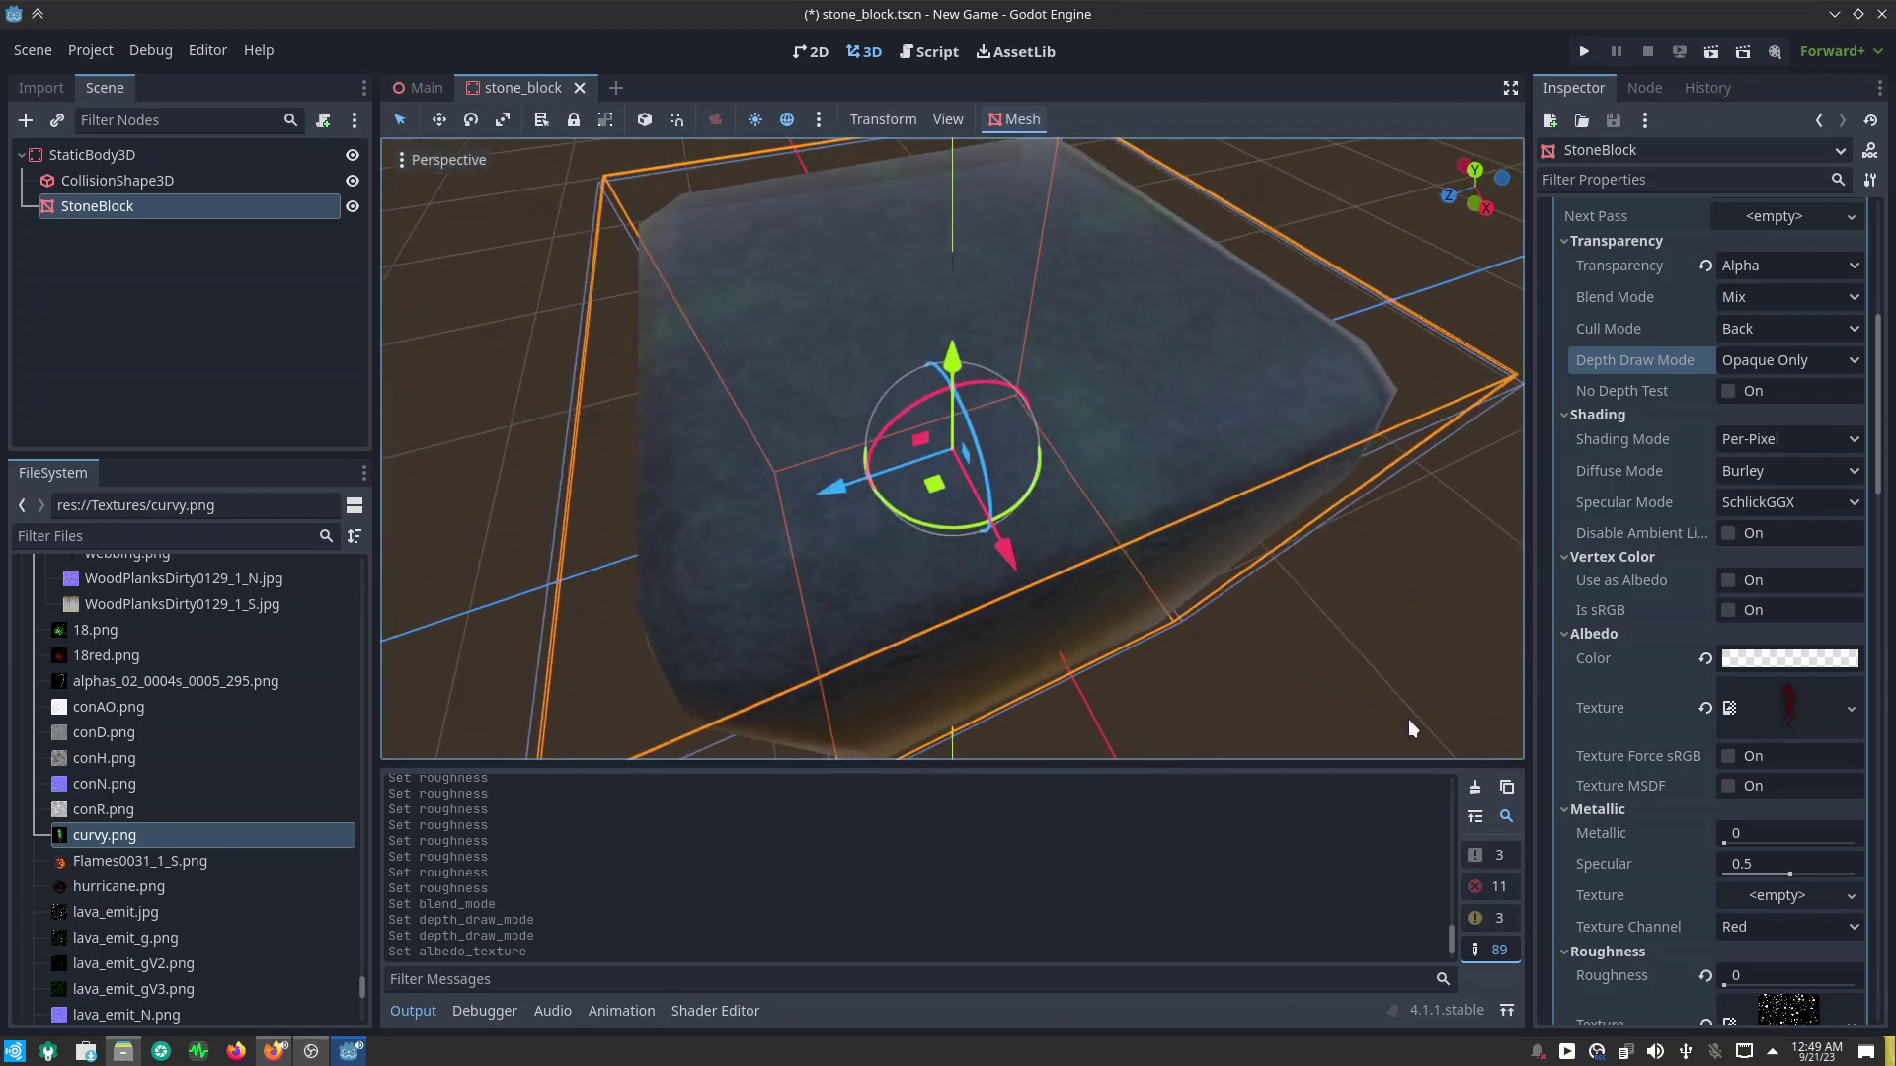
{"action": "scroll", "coordinate": [1108, 383], "scroll_direction": "up", "scroll_amount": 5}
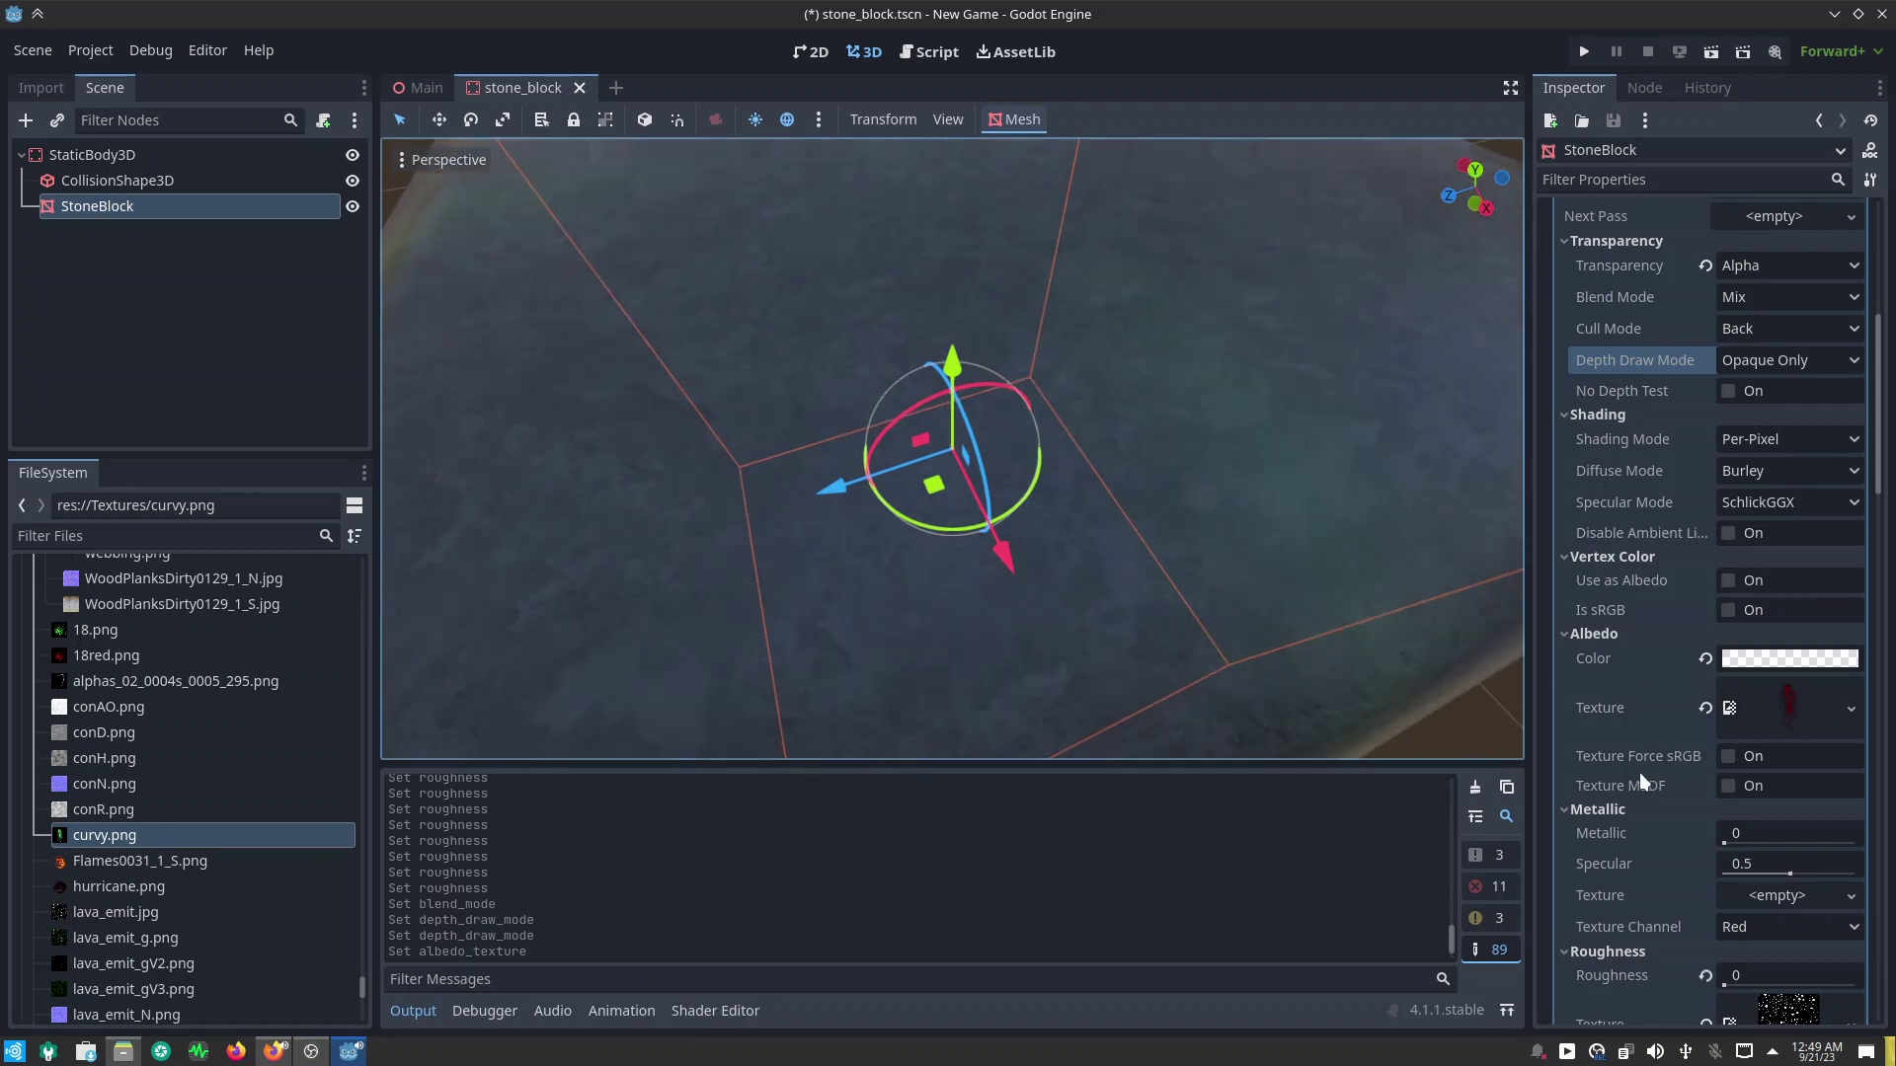
{"action": "scroll", "coordinate": [1603, 769], "scroll_direction": "down", "scroll_amount": 1}
{"action": "left_click", "coordinate": [413, 1012]}
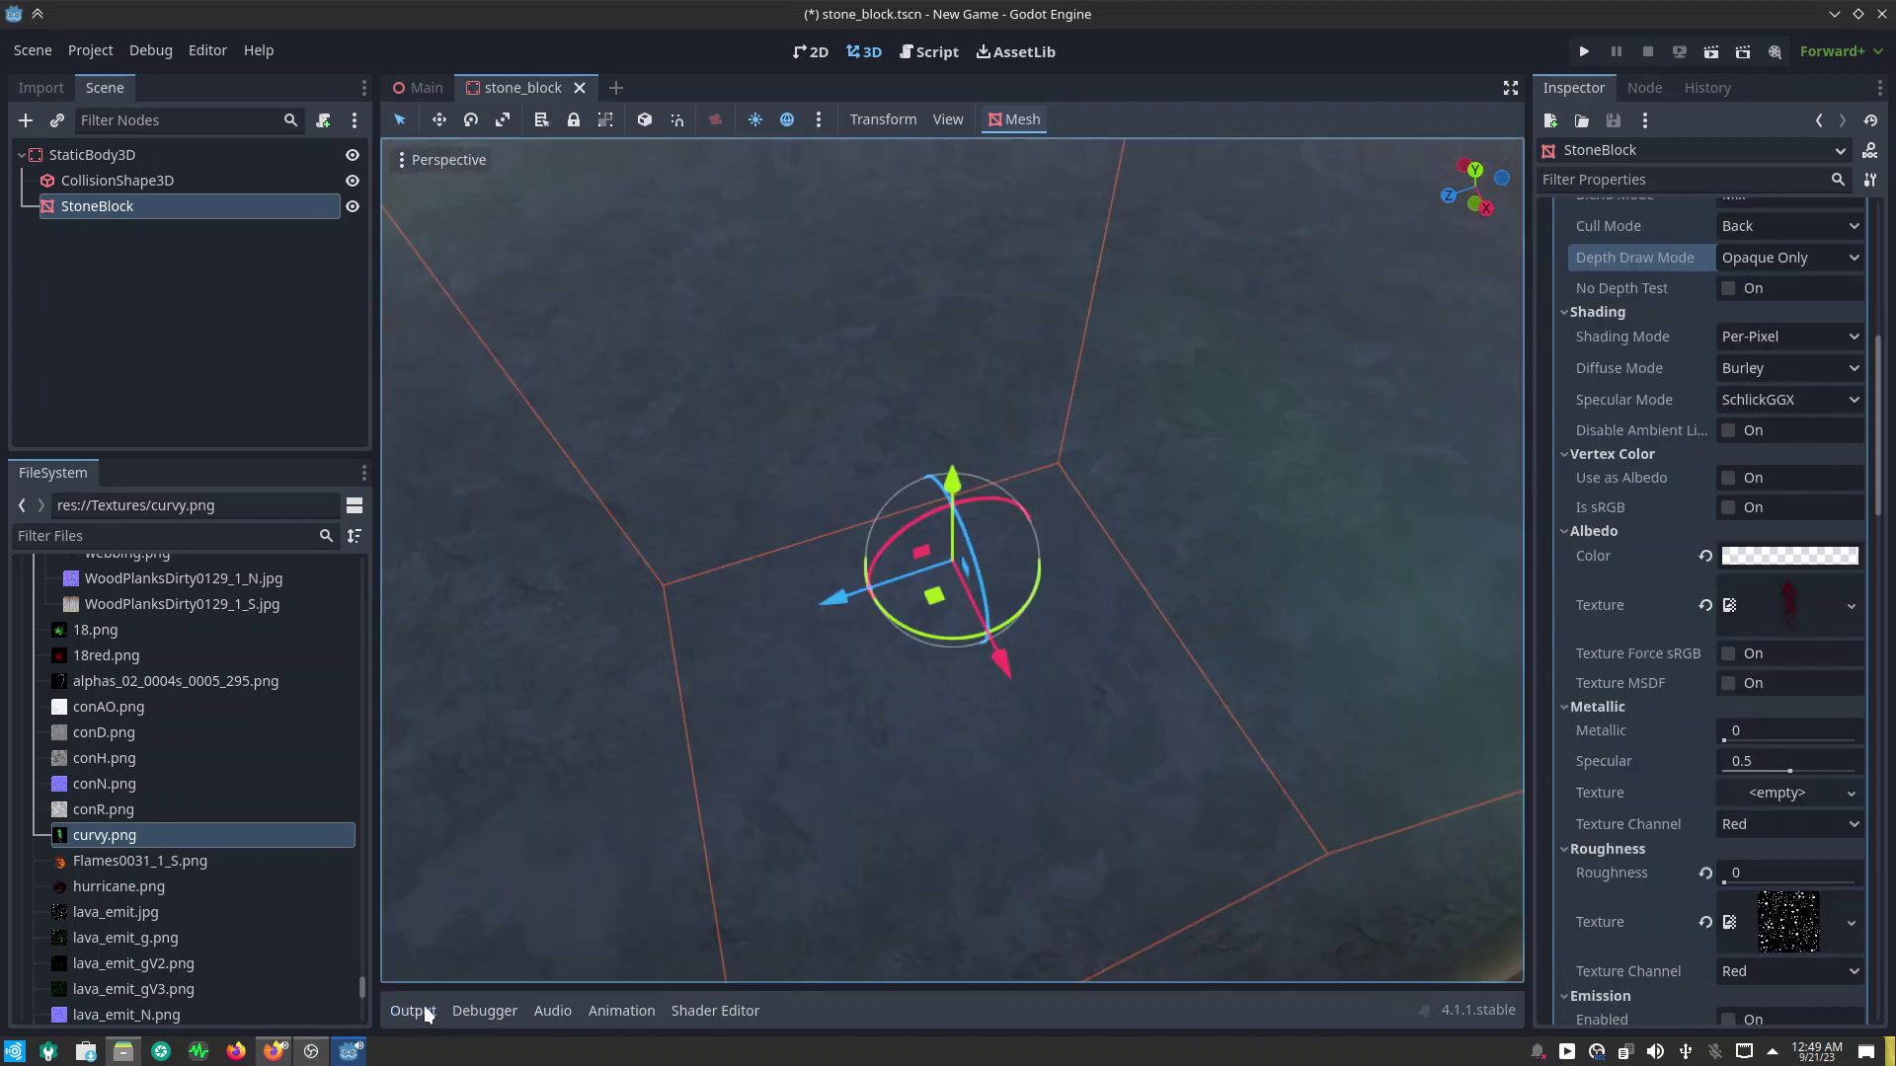
{"action": "scroll", "coordinate": [965, 699], "scroll_direction": "up", "scroll_amount": 3}
{"action": "scroll", "coordinate": [985, 705], "scroll_direction": "up", "scroll_amount": 2}
{"action": "mouse_move", "coordinate": [984, 704]}
{"action": "middle_mouse_down"}
{"action": "mouse_move", "coordinate": [1014, 648]}
{"action": "mouse_move", "coordinate": [1117, 697]}
{"action": "mouse_move", "coordinate": [1045, 656]}
{"action": "middle_mouse_up"}
{"action": "scroll", "coordinate": [1672, 783], "scroll_direction": "down", "scroll_amount": 1}
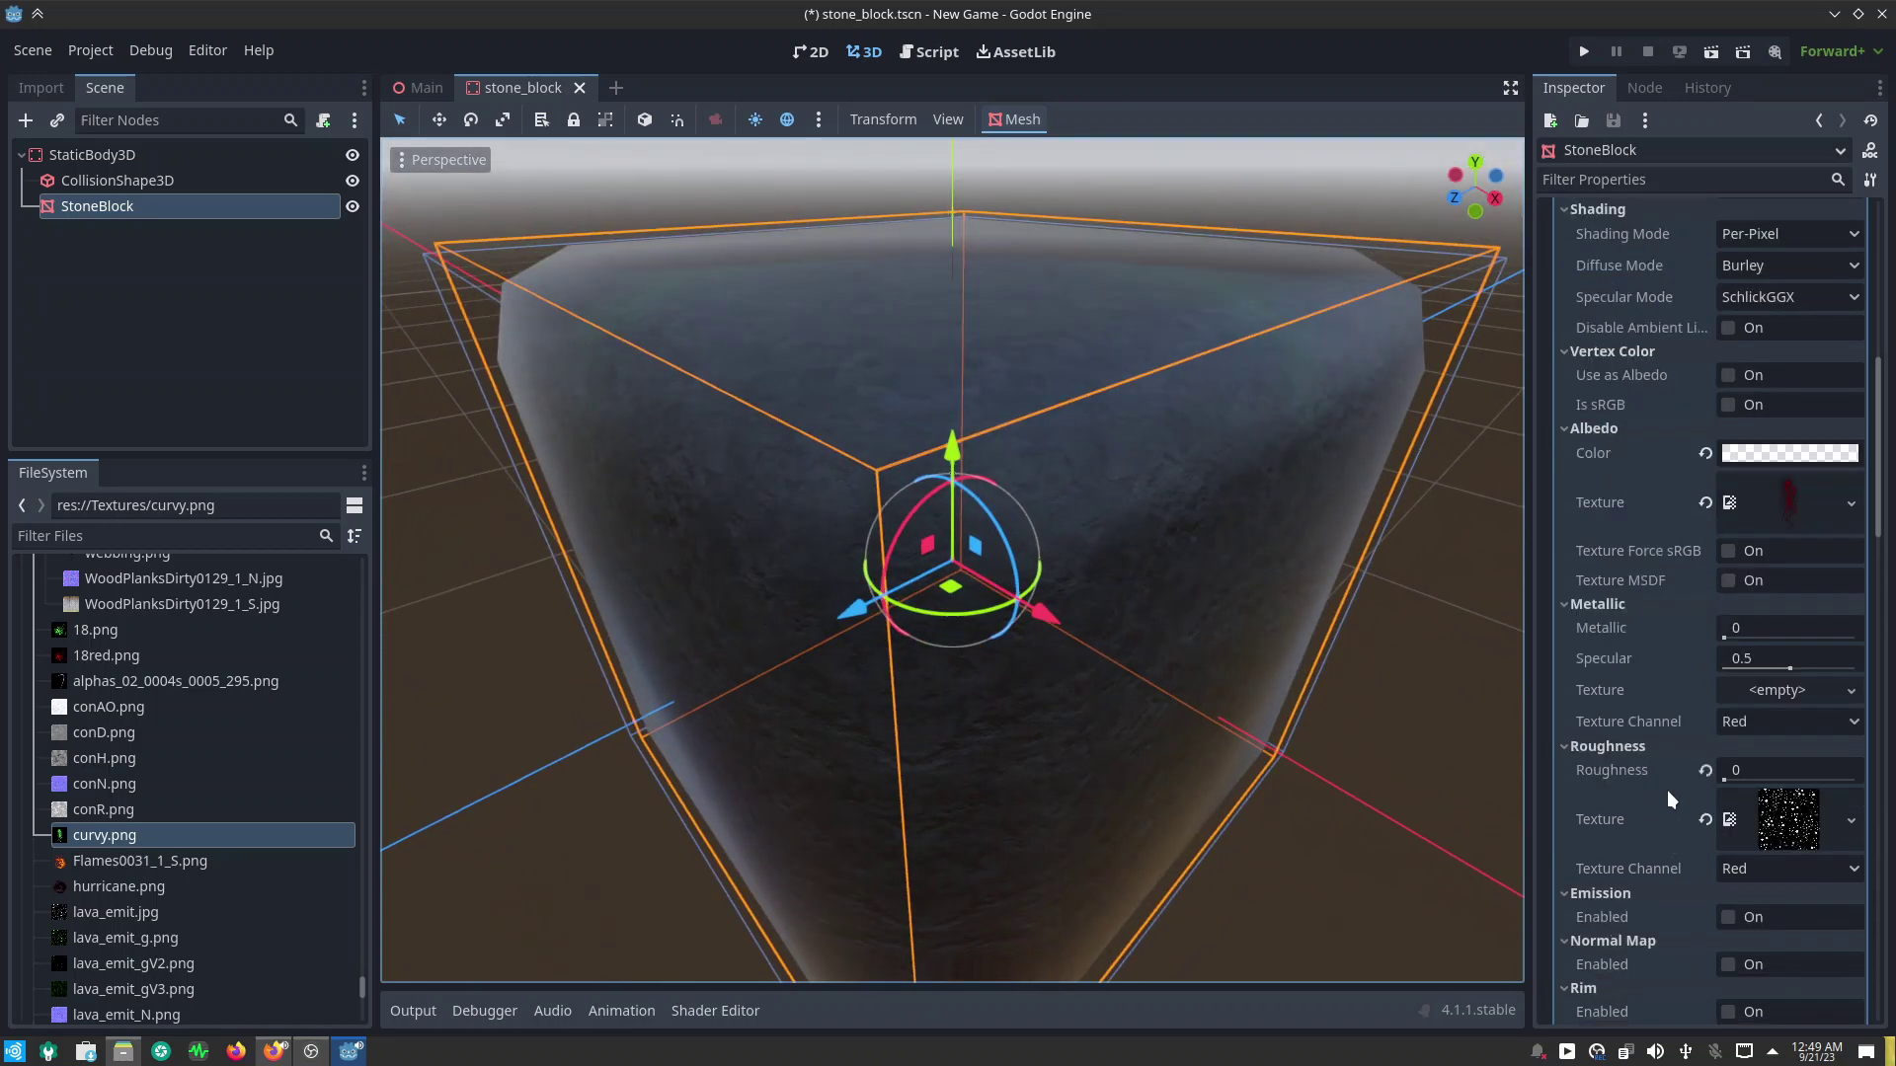
{"action": "scroll", "coordinate": [1670, 800], "scroll_direction": "down", "scroll_amount": 4}
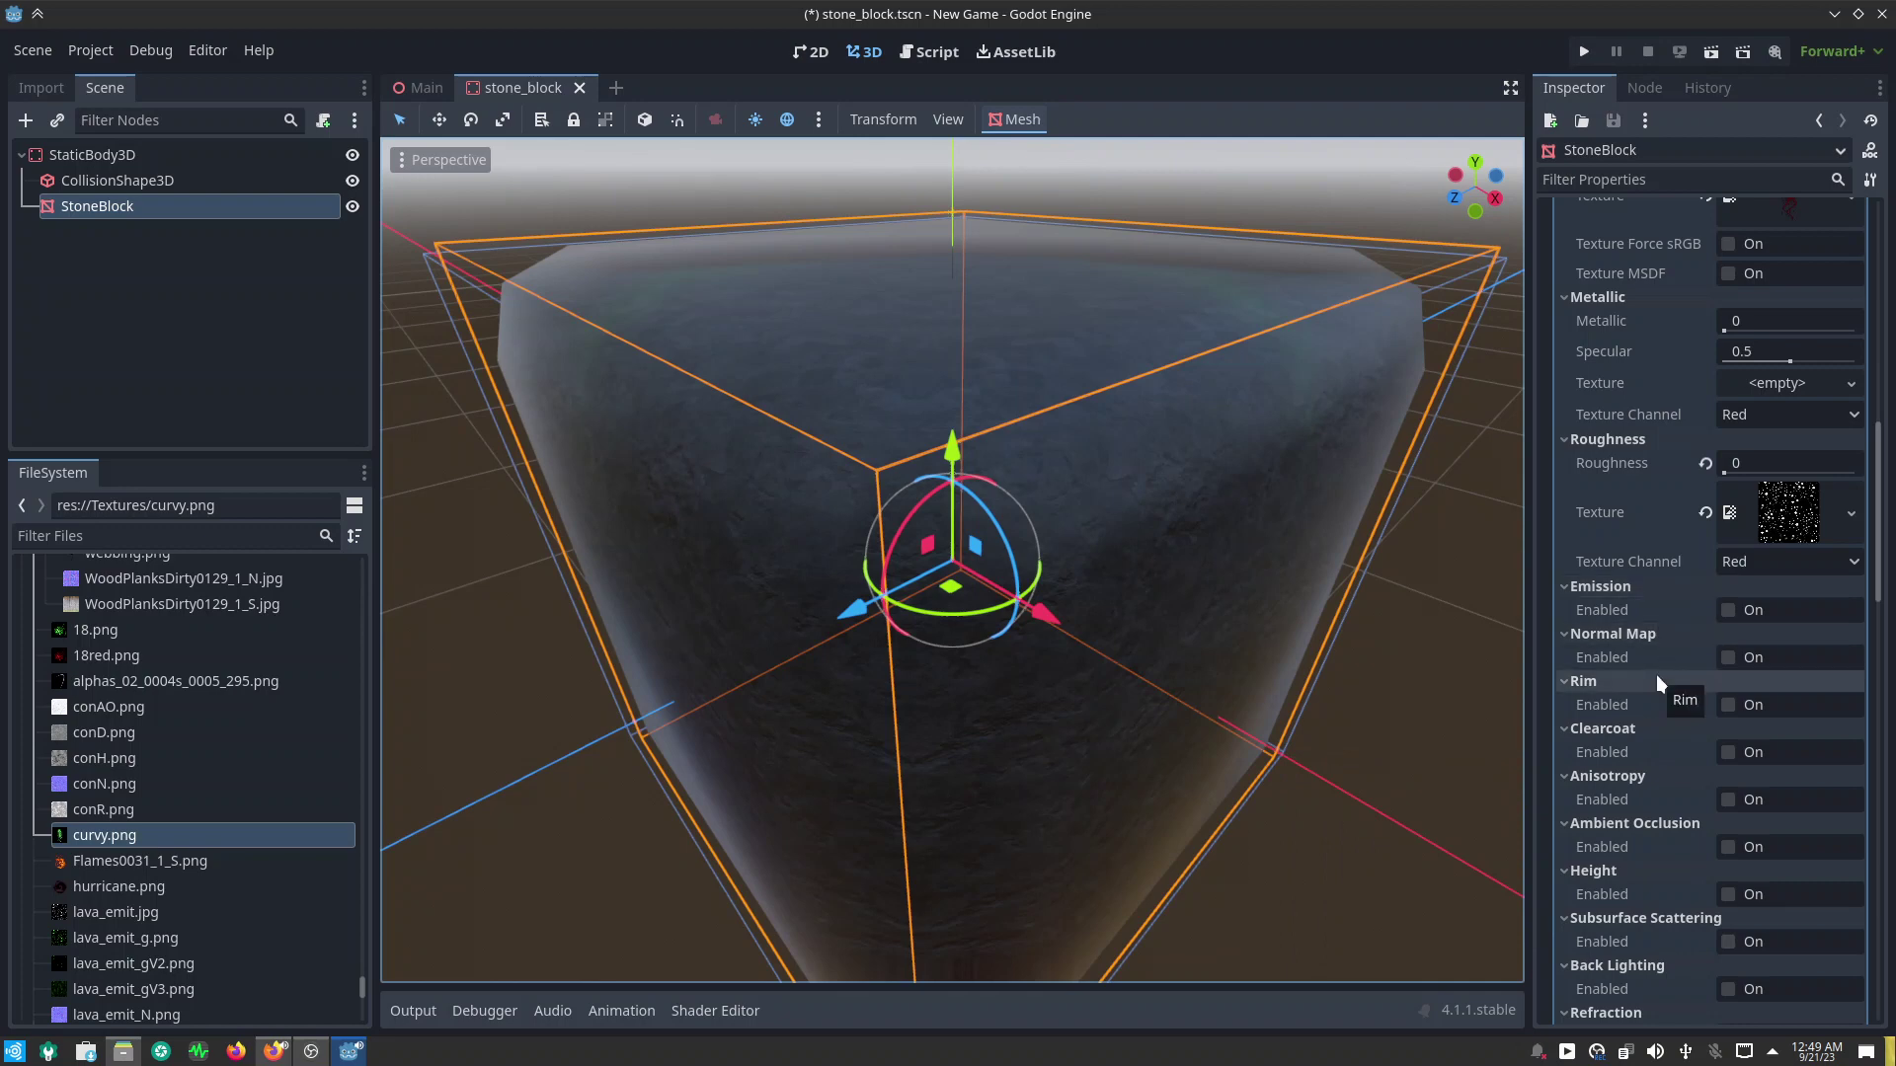
Step: Enable the frost_Glass normal map with lava_emit_N.png and orbit to view the bumpy block
{"action": "left_click", "coordinate": [1729, 658]}
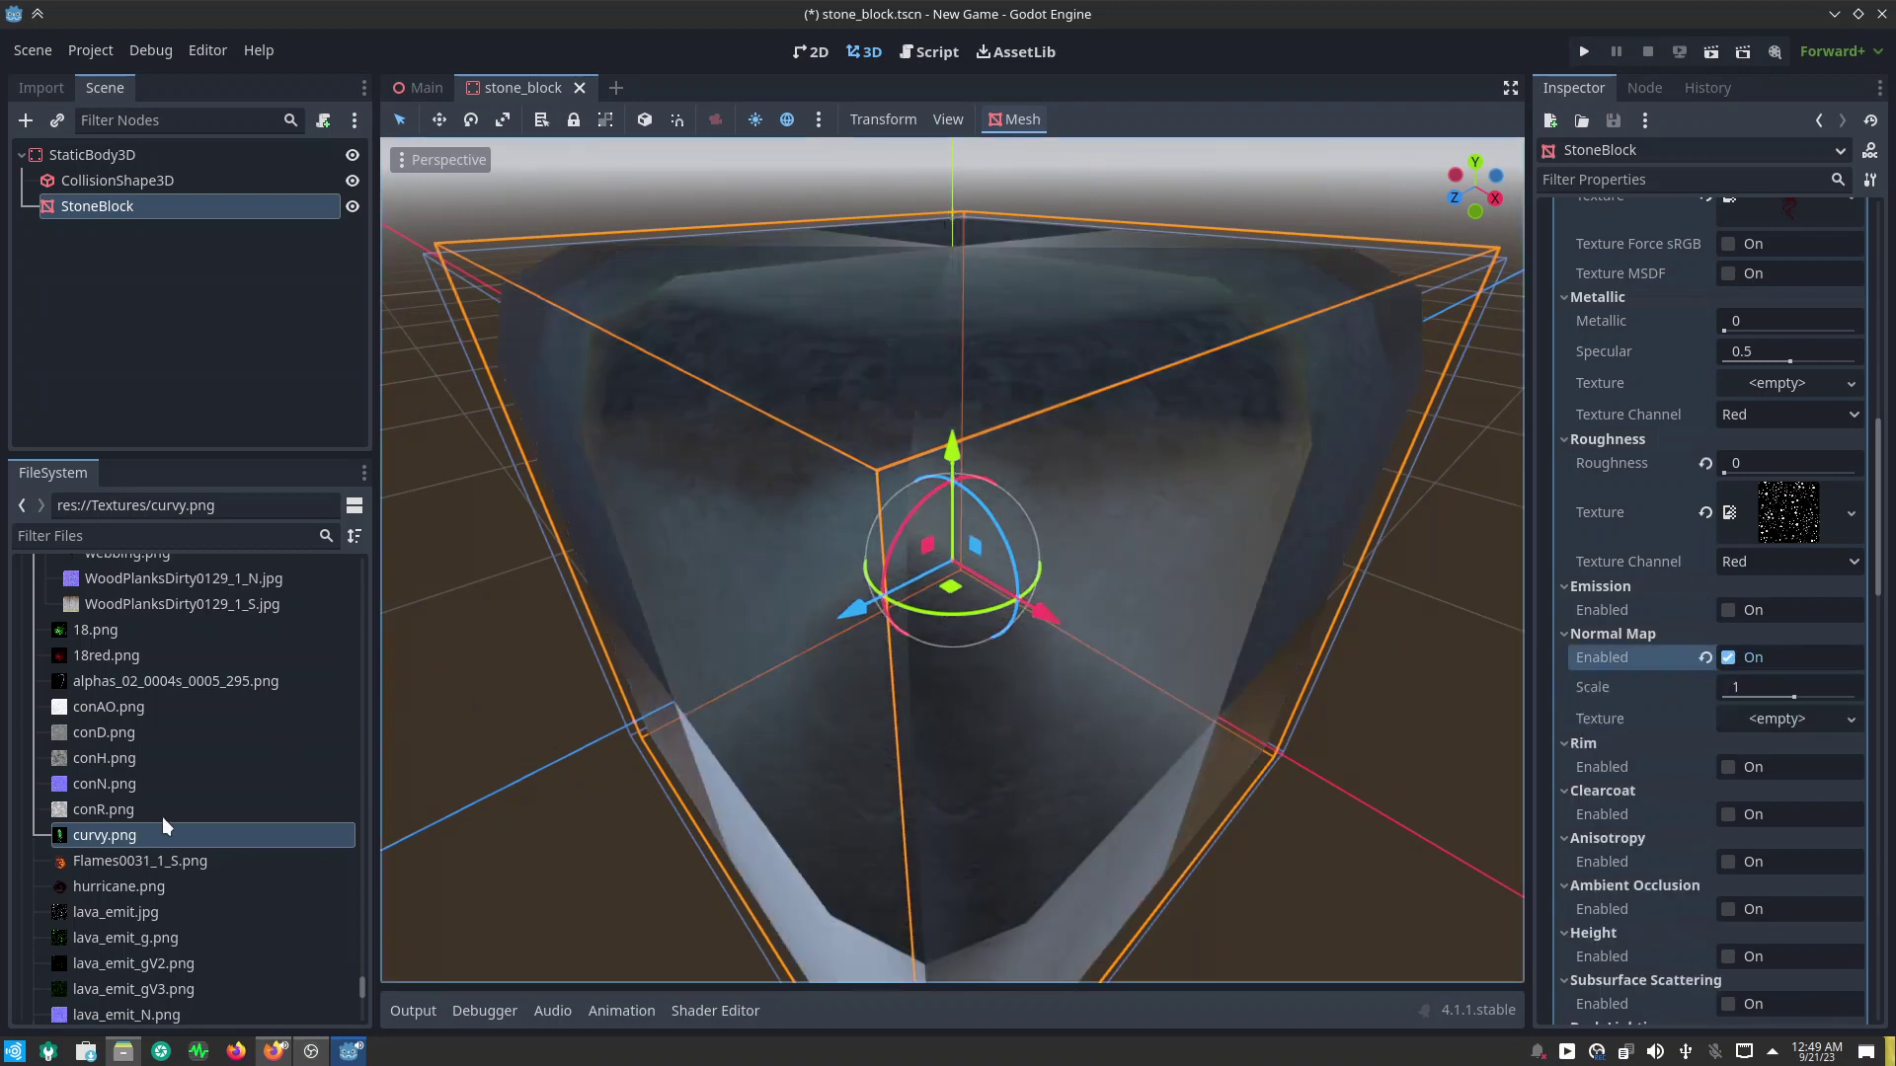
{"action": "scroll", "coordinate": [136, 836], "scroll_direction": "down", "scroll_amount": 3}
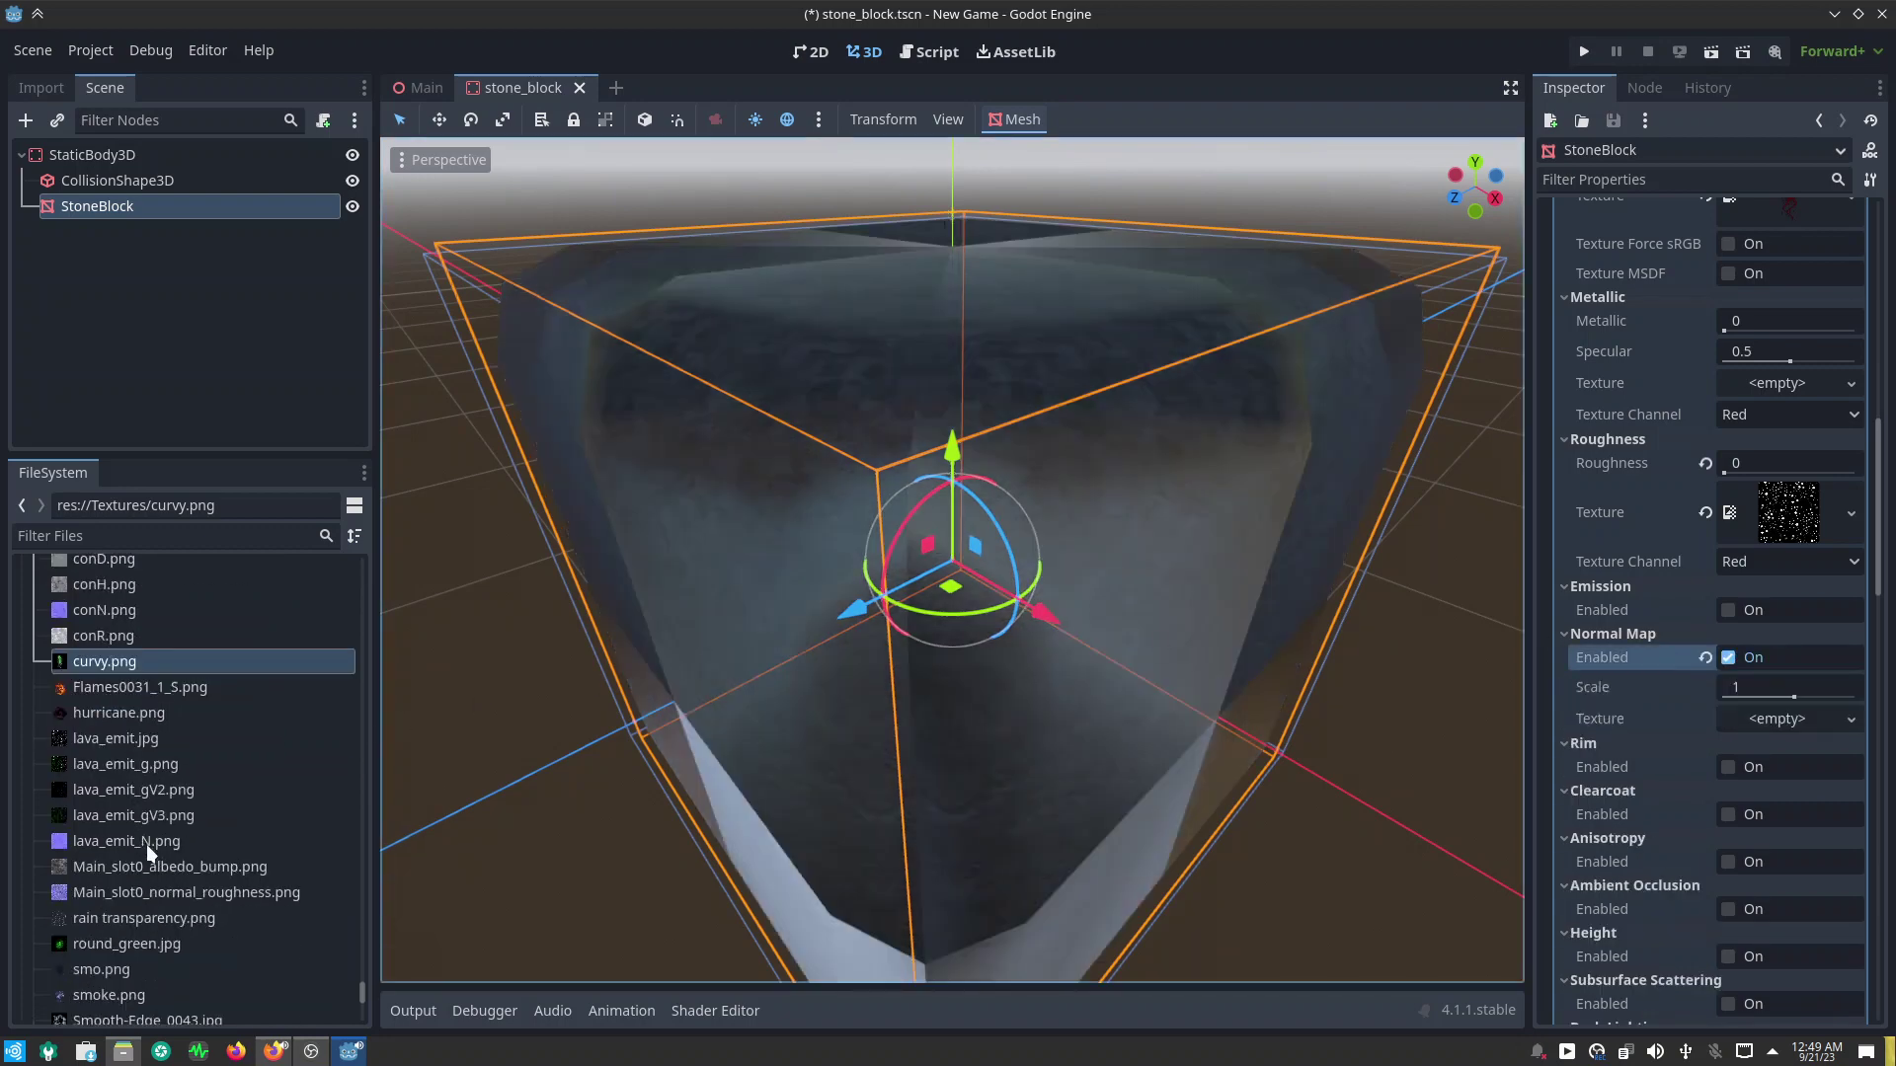
{"action": "left_click_drag", "start_coordinate": [97, 840], "coordinate": [1763, 715]}
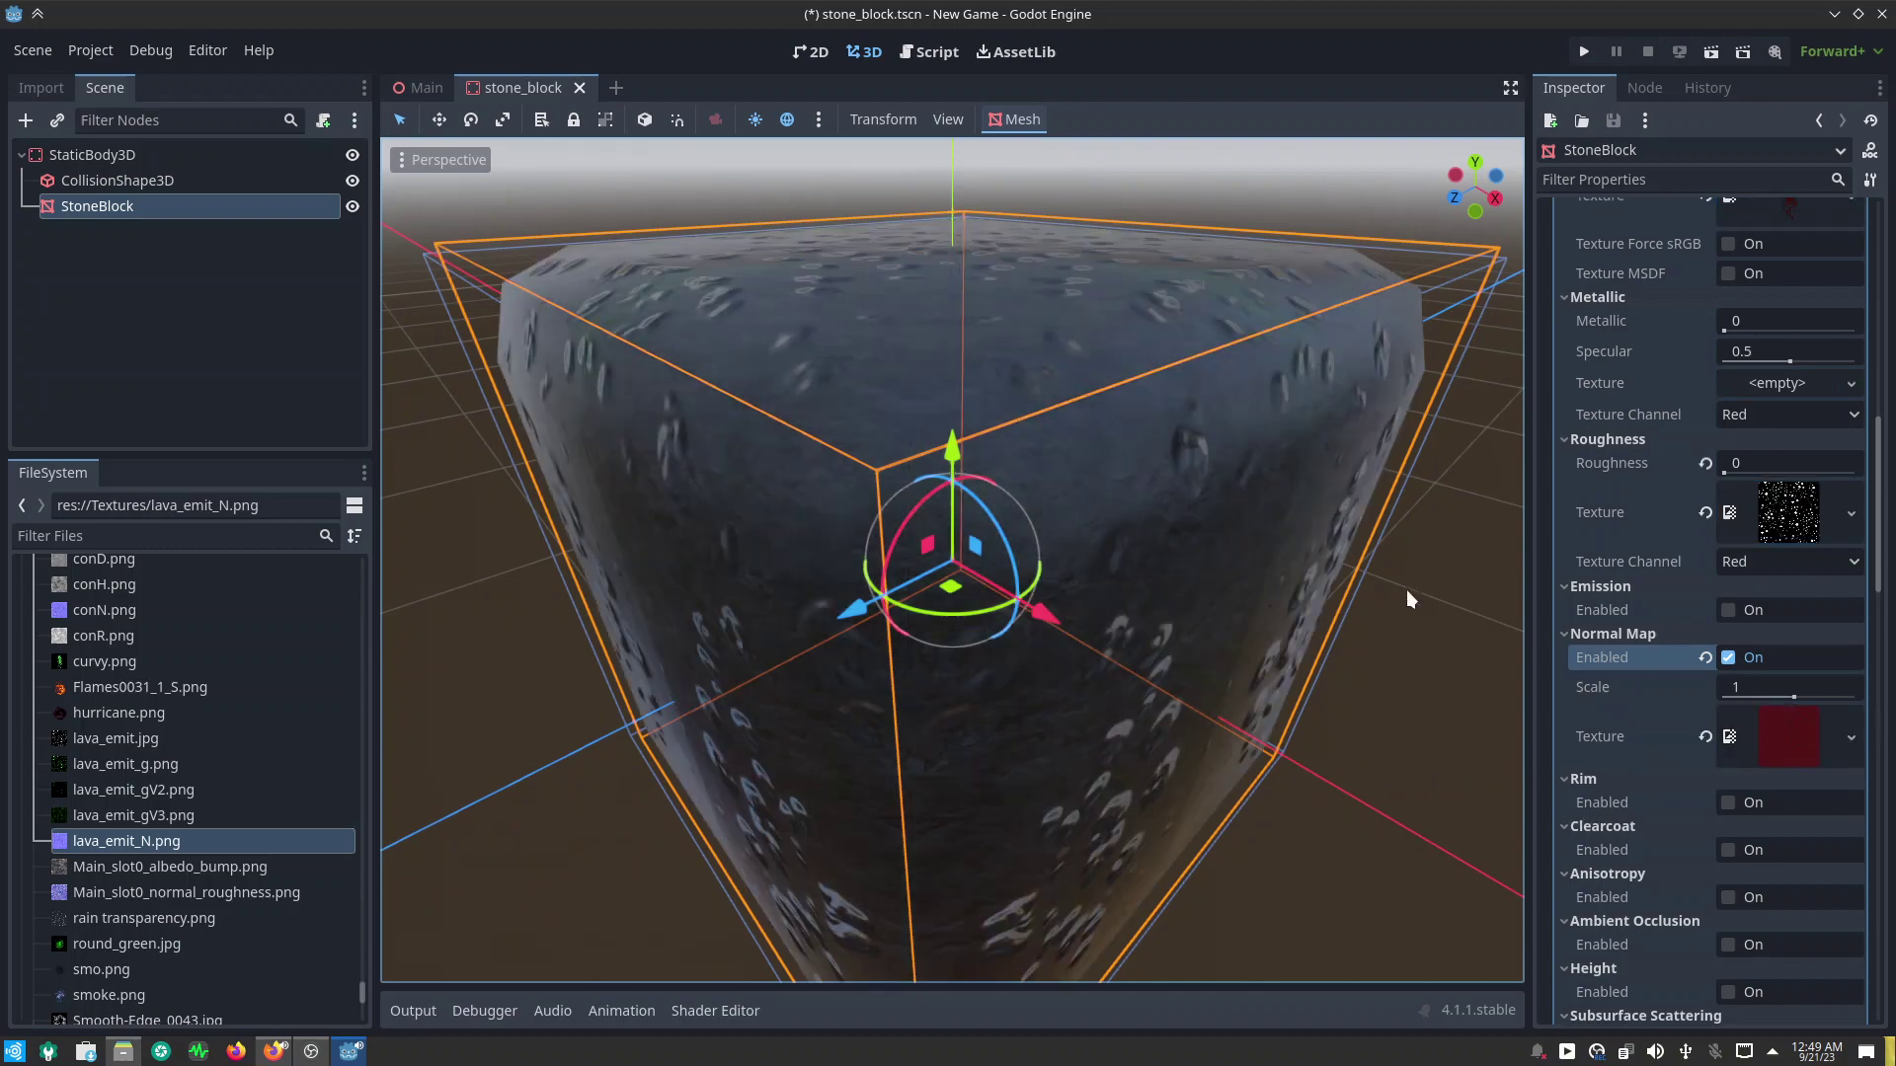
{"action": "scroll", "coordinate": [1254, 648], "scroll_direction": "up", "scroll_amount": 3}
{"action": "mouse_move", "coordinate": [1254, 648]}
{"action": "middle_mouse_down"}
{"action": "mouse_move", "coordinate": [1222, 780]}
{"action": "mouse_move", "coordinate": [1187, 630]}
{"action": "mouse_move", "coordinate": [1216, 447]}
{"action": "middle_mouse_up"}
{"action": "scroll", "coordinate": [1214, 444], "scroll_direction": "down", "scroll_amount": 3}
{"action": "scroll", "coordinate": [1117, 620], "scroll_direction": "down", "scroll_amount": 3}
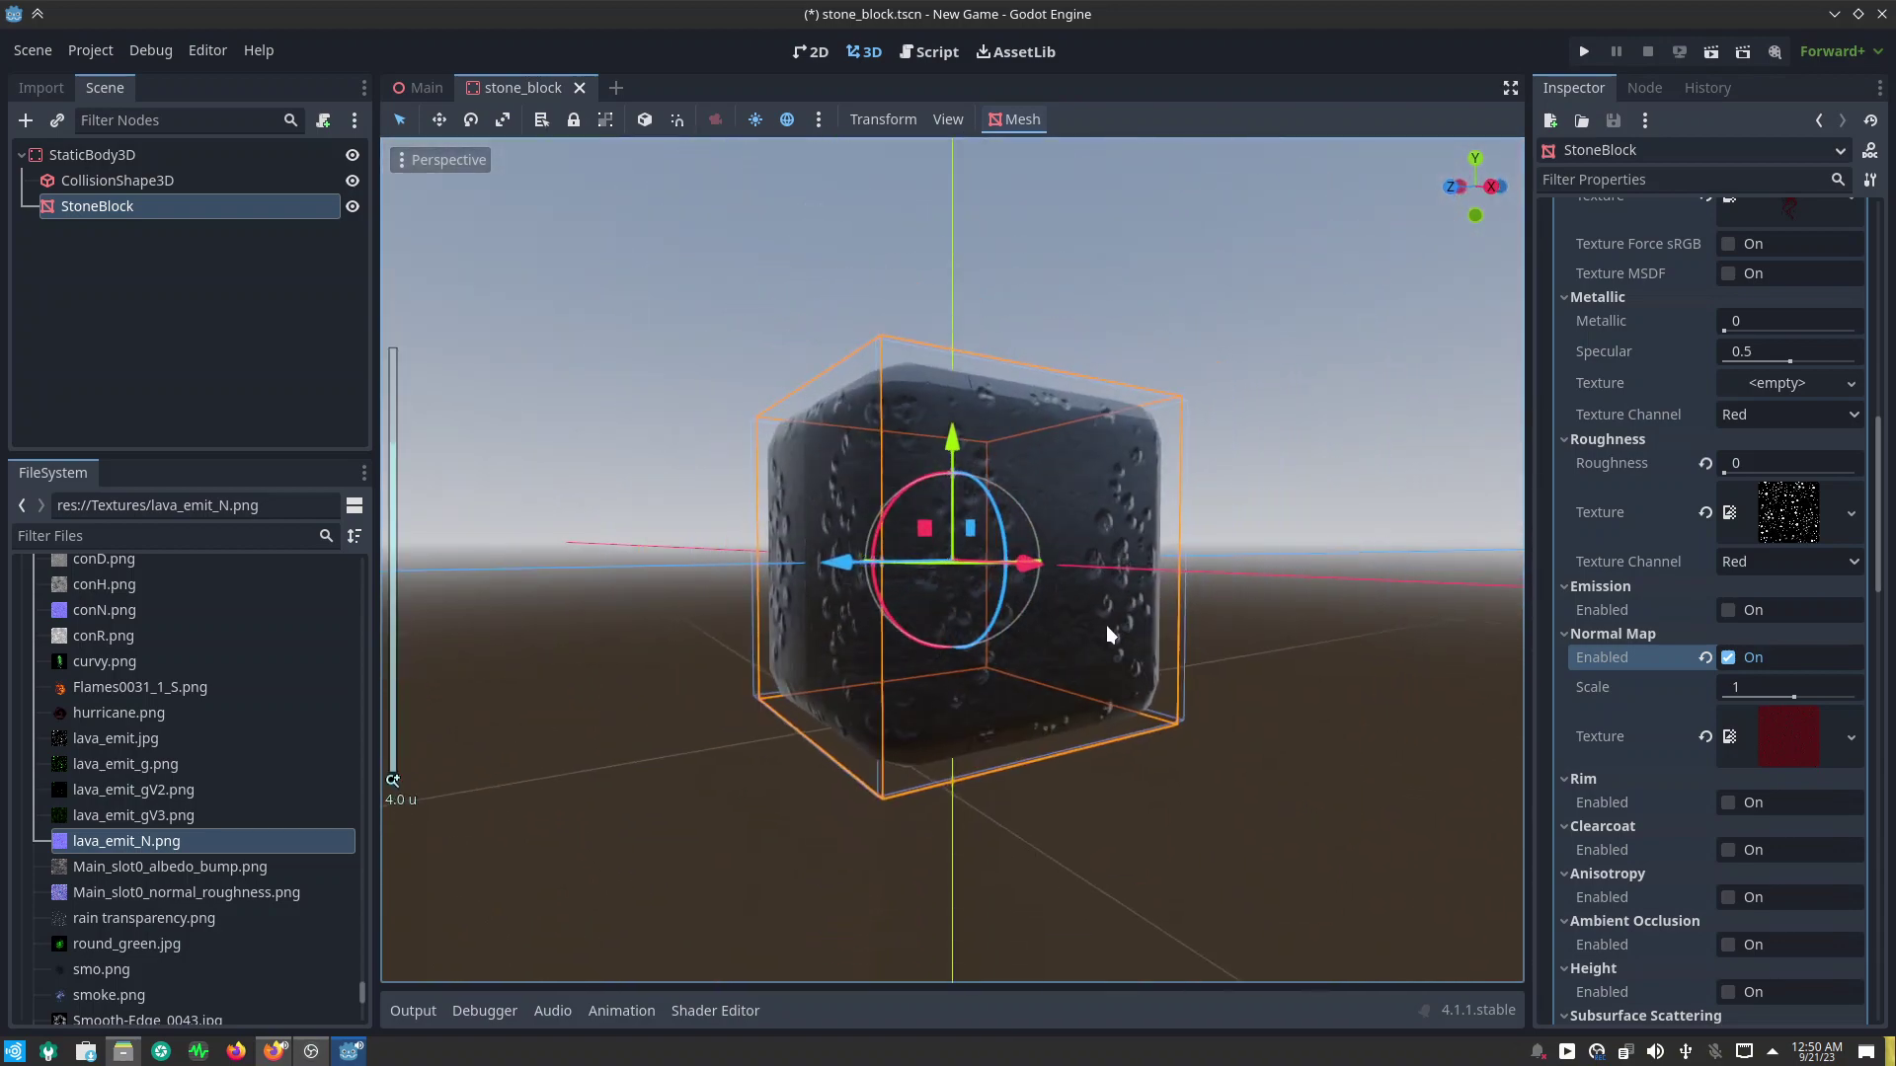
{"action": "mouse_move", "coordinate": [1354, 652]}
{"action": "middle_mouse_down"}
{"action": "mouse_move", "coordinate": [1358, 684]}
{"action": "mouse_move", "coordinate": [1270, 771]}
{"action": "mouse_move", "coordinate": [1122, 807]}
{"action": "mouse_move", "coordinate": [1076, 524]}
{"action": "middle_mouse_up"}
{"action": "scroll", "coordinate": [1076, 523], "scroll_direction": "up", "scroll_amount": 2}
{"action": "scroll", "coordinate": [1070, 572], "scroll_direction": "up", "scroll_amount": 3}
{"action": "scroll", "coordinate": [1081, 614], "scroll_direction": "up", "scroll_amount": 3}
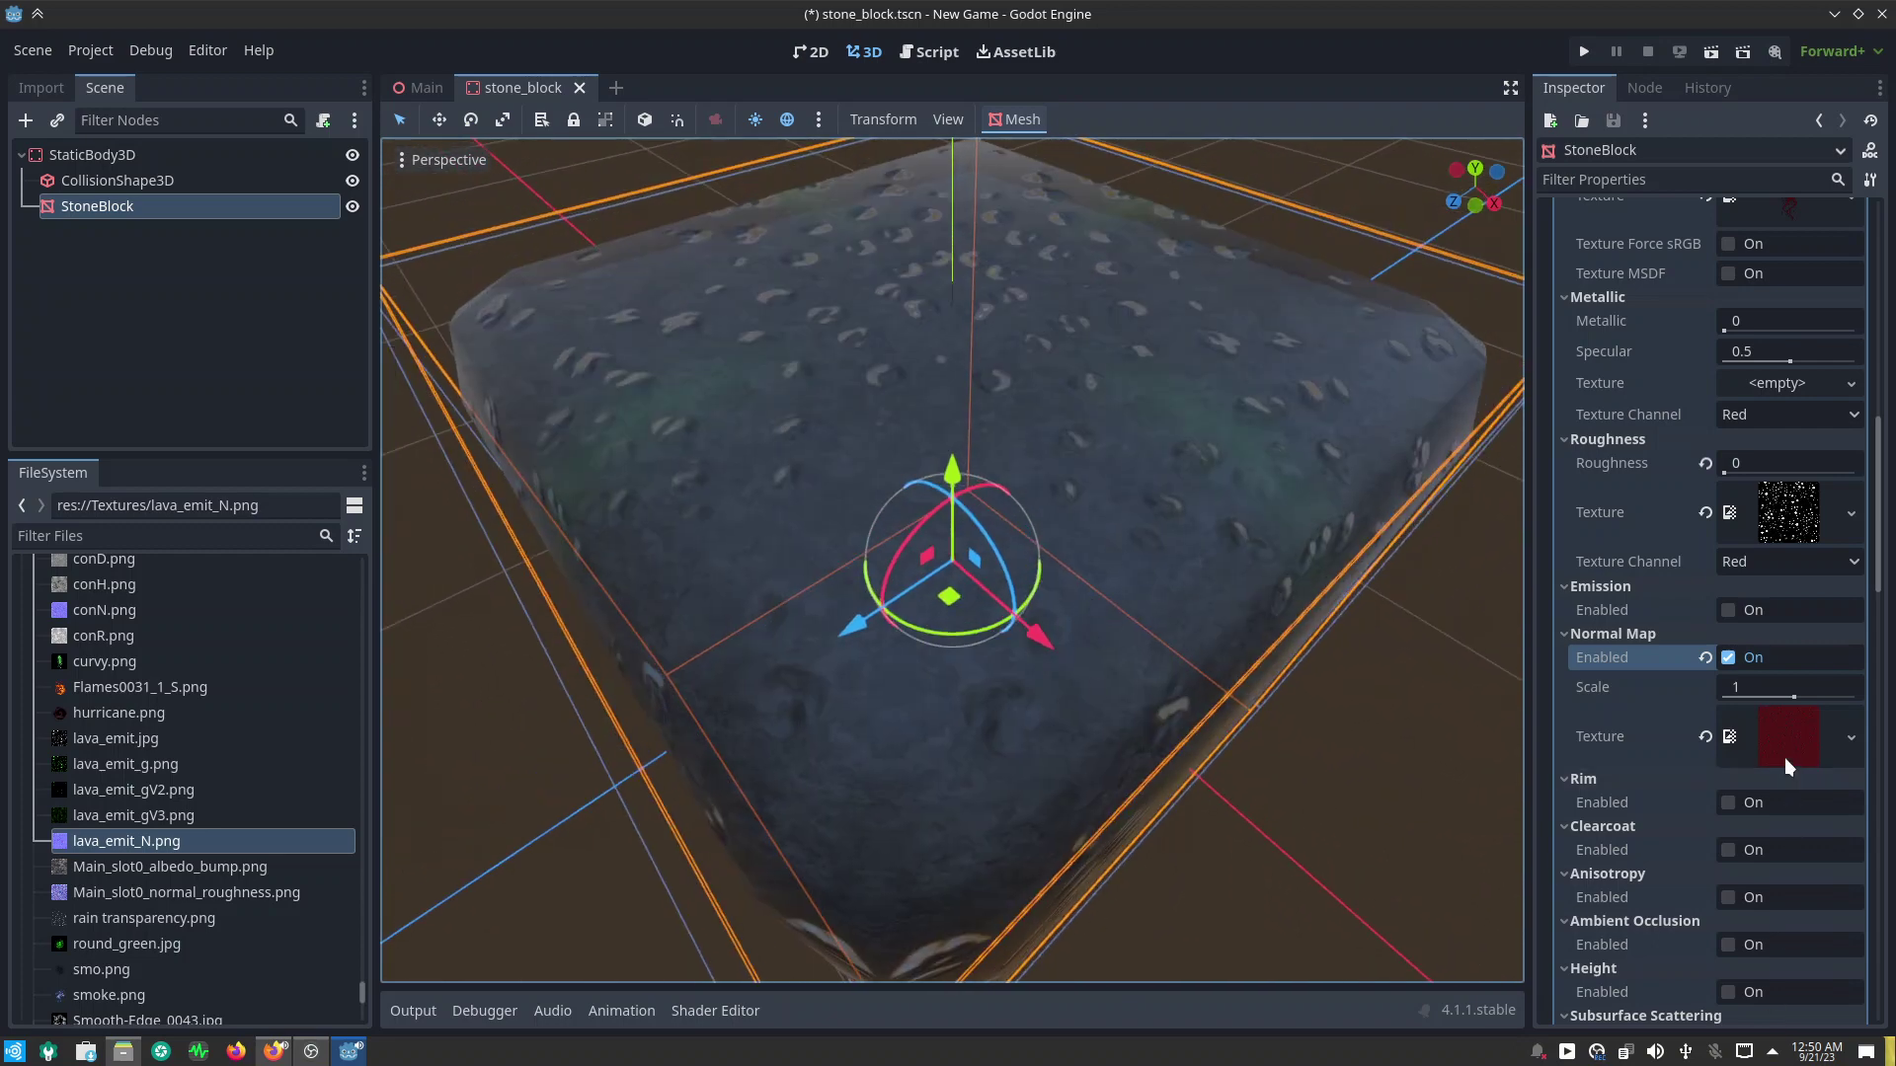
Step: Enable rim lighting with round_green.jpg as rim texture and Rim strength set to 1
{"action": "left_click", "coordinate": [1730, 802]}
{"action": "left_click", "coordinate": [1730, 802]}
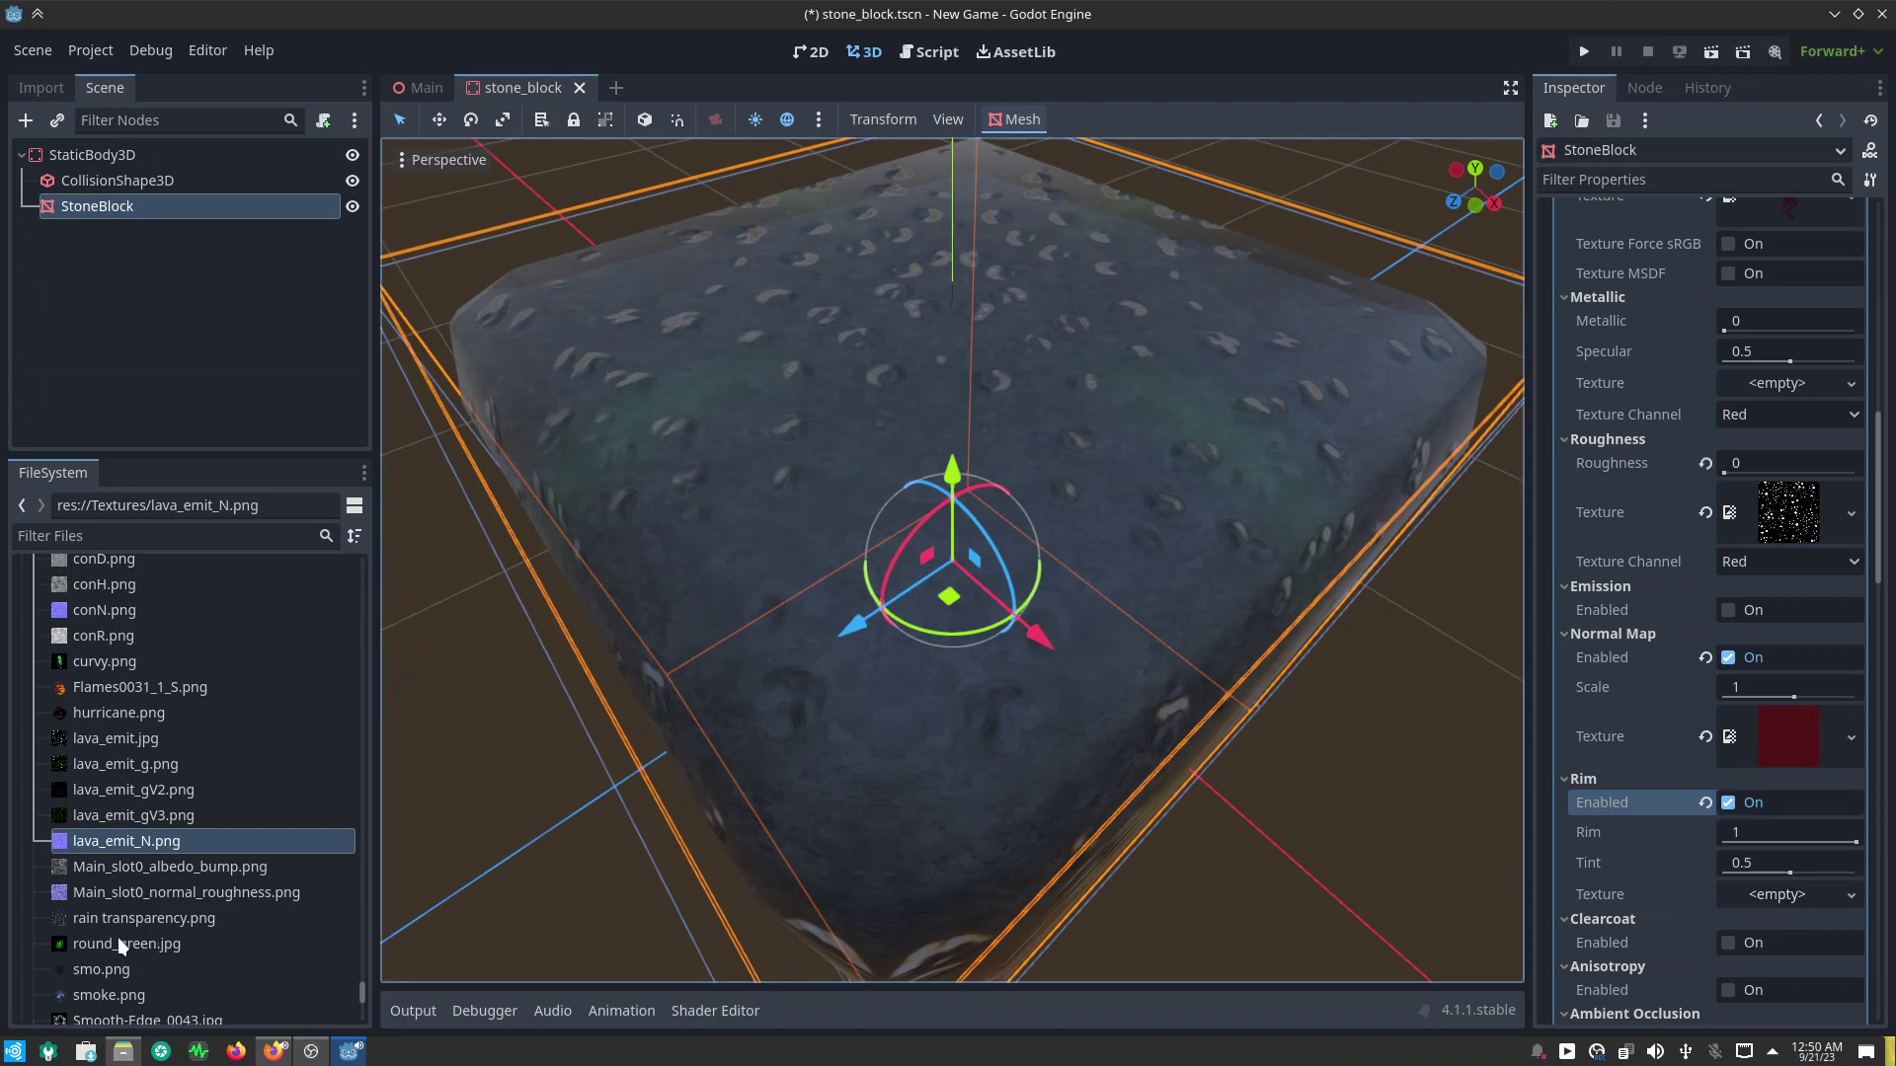
{"action": "left_click_drag", "start_coordinate": [117, 941], "coordinate": [1766, 893]}
{"action": "scroll", "coordinate": [1020, 677], "scroll_direction": "down", "scroll_amount": 3}
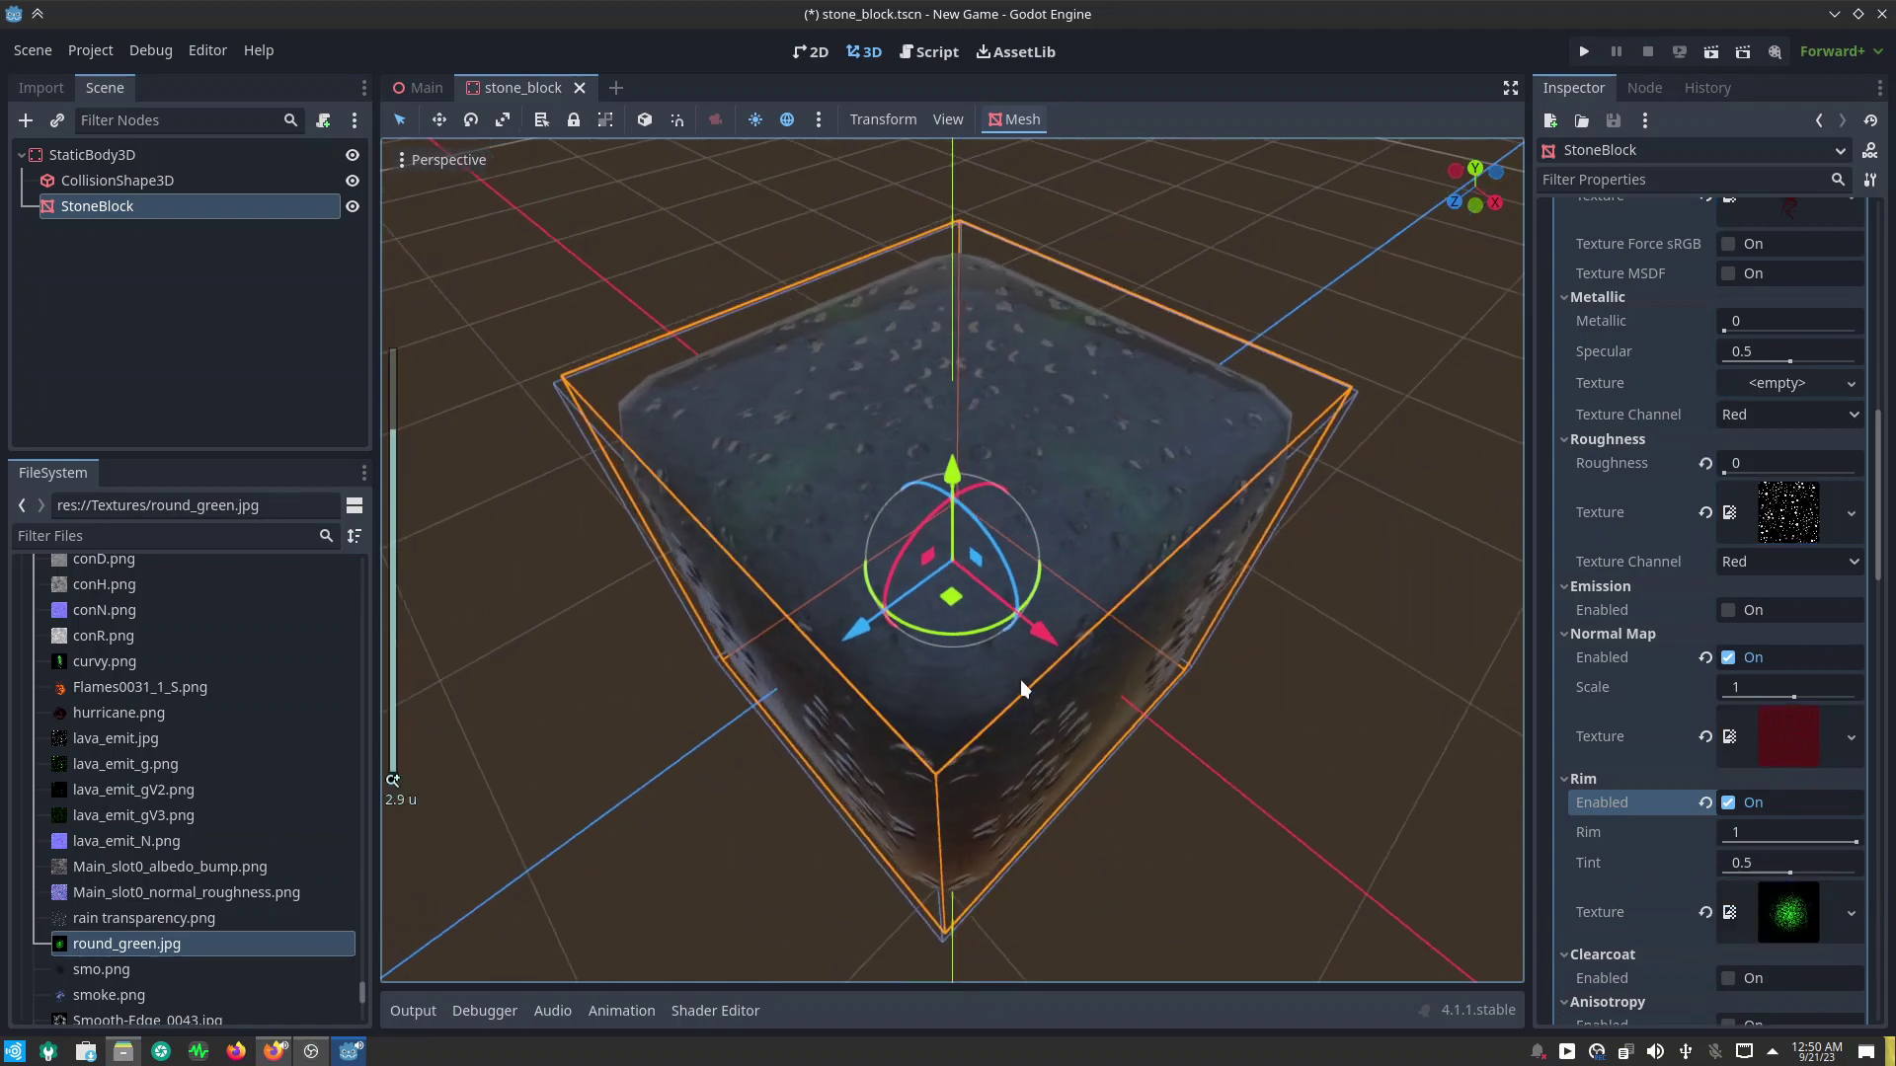
{"action": "mouse_move", "coordinate": [1021, 679]}
{"action": "middle_mouse_down"}
{"action": "mouse_move", "coordinate": [1007, 599]}
{"action": "mouse_move", "coordinate": [931, 647]}
{"action": "mouse_move", "coordinate": [968, 667]}
{"action": "mouse_move", "coordinate": [926, 637]}
{"action": "mouse_move", "coordinate": [769, 600]}
{"action": "mouse_move", "coordinate": [921, 593]}
{"action": "mouse_move", "coordinate": [980, 656]}
{"action": "mouse_move", "coordinate": [980, 687]}
{"action": "mouse_move", "coordinate": [978, 671]}
{"action": "middle_mouse_up"}
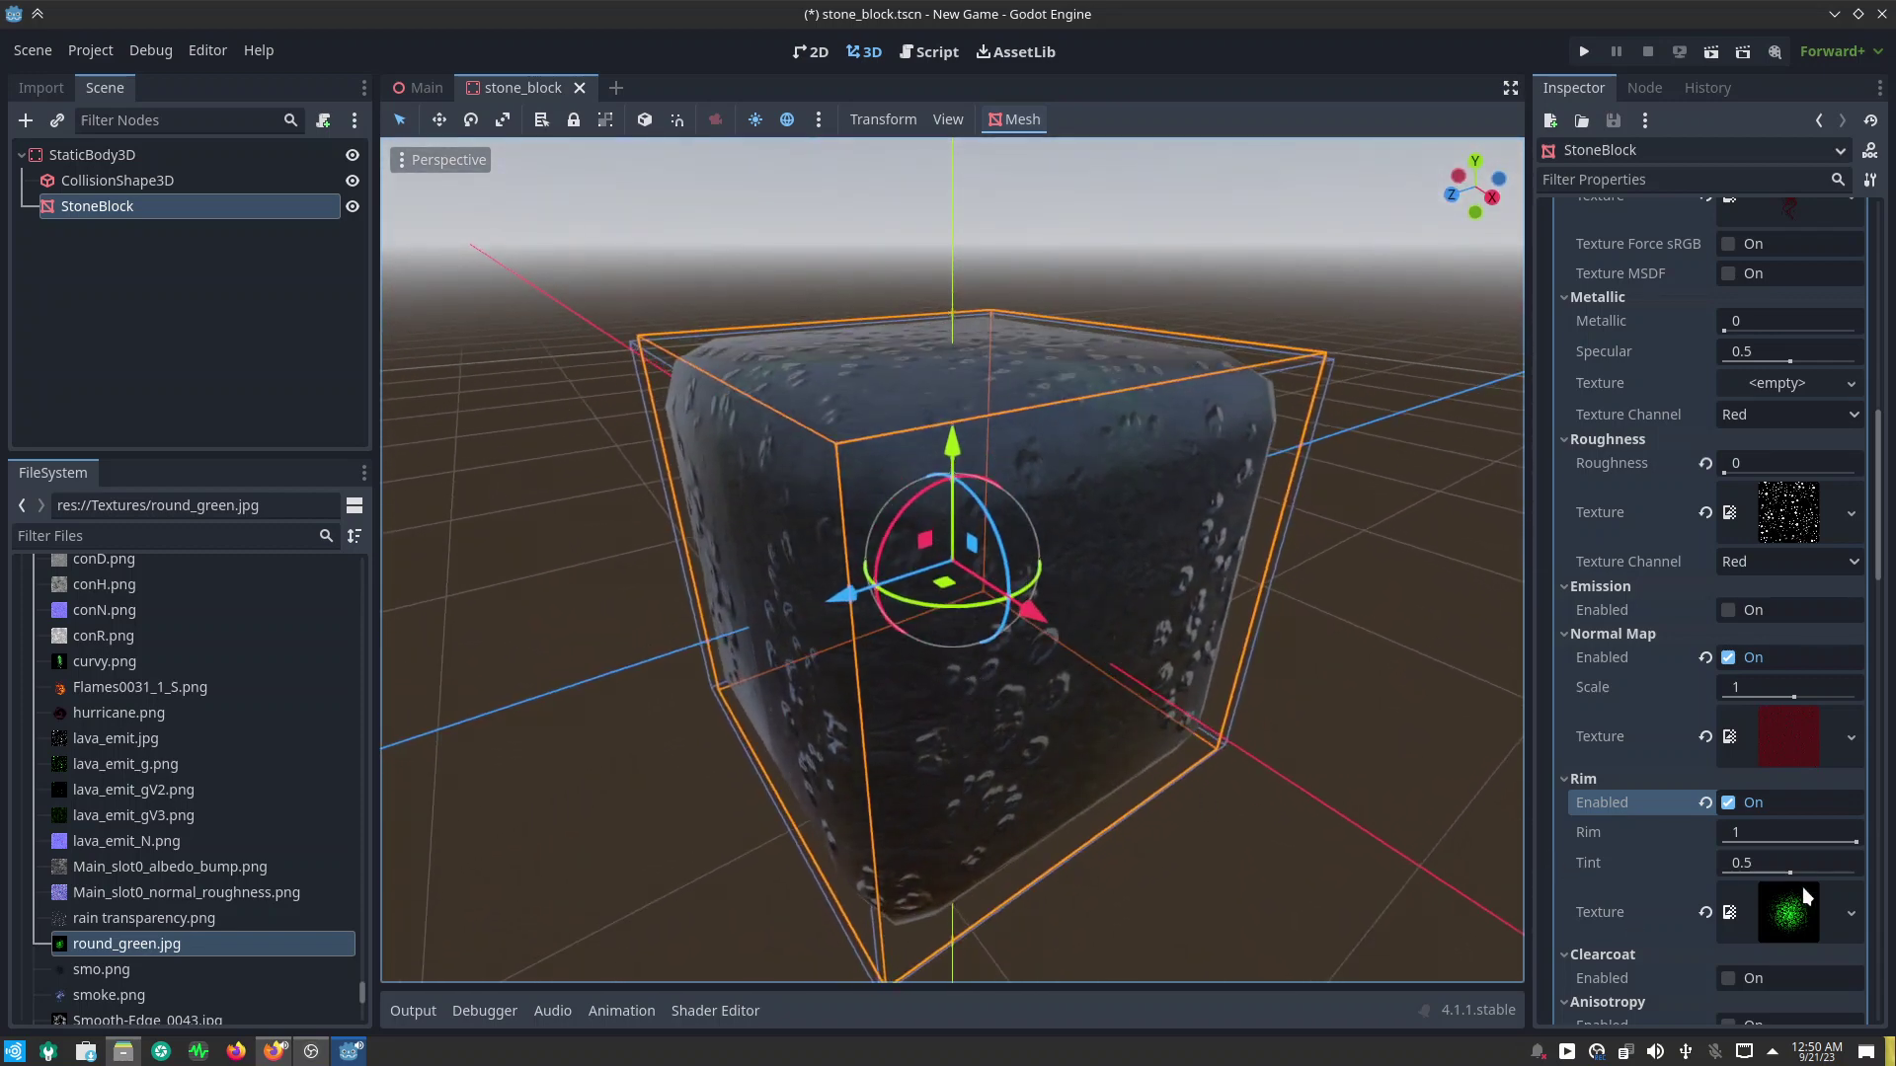
{"action": "left_click", "coordinate": [1785, 832]}
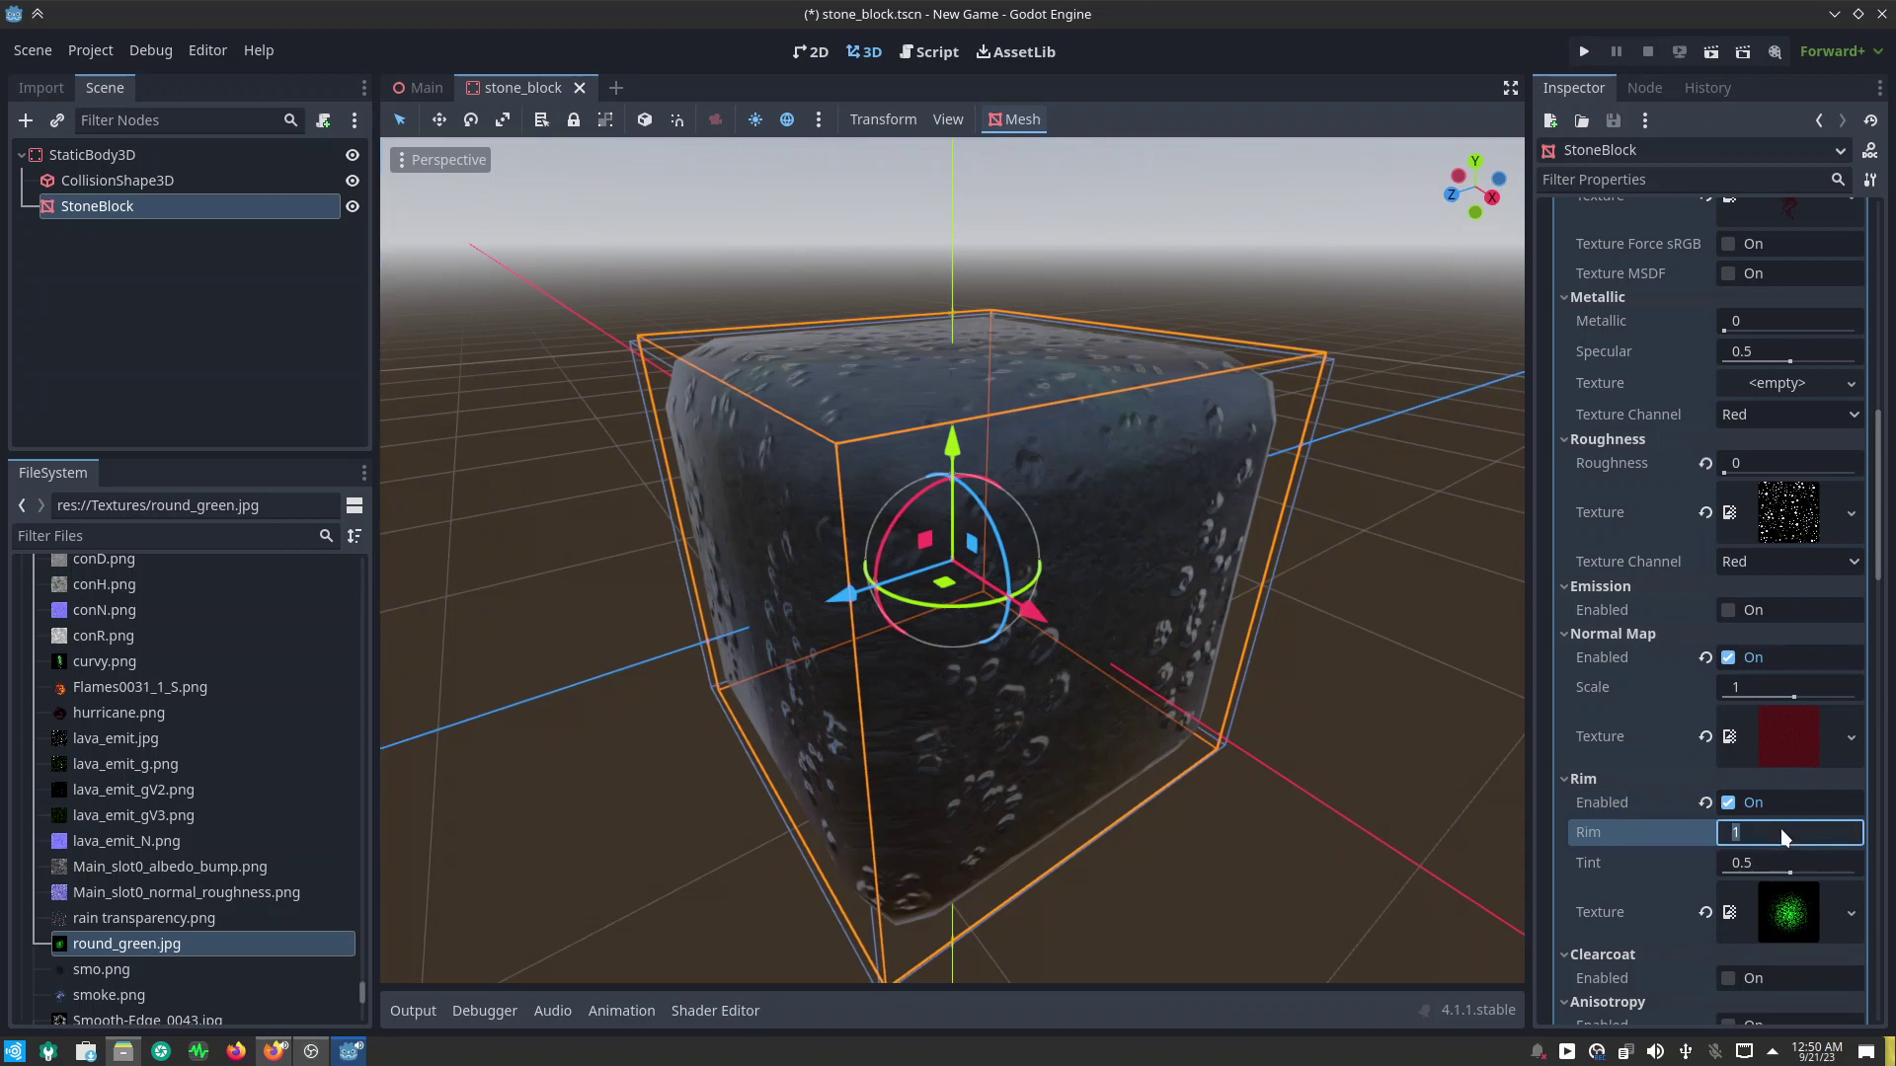
{"action": "type", "text": "200"}
{"action": "key", "text": "Return"}
{"action": "mouse_move", "coordinate": [1581, 863]}
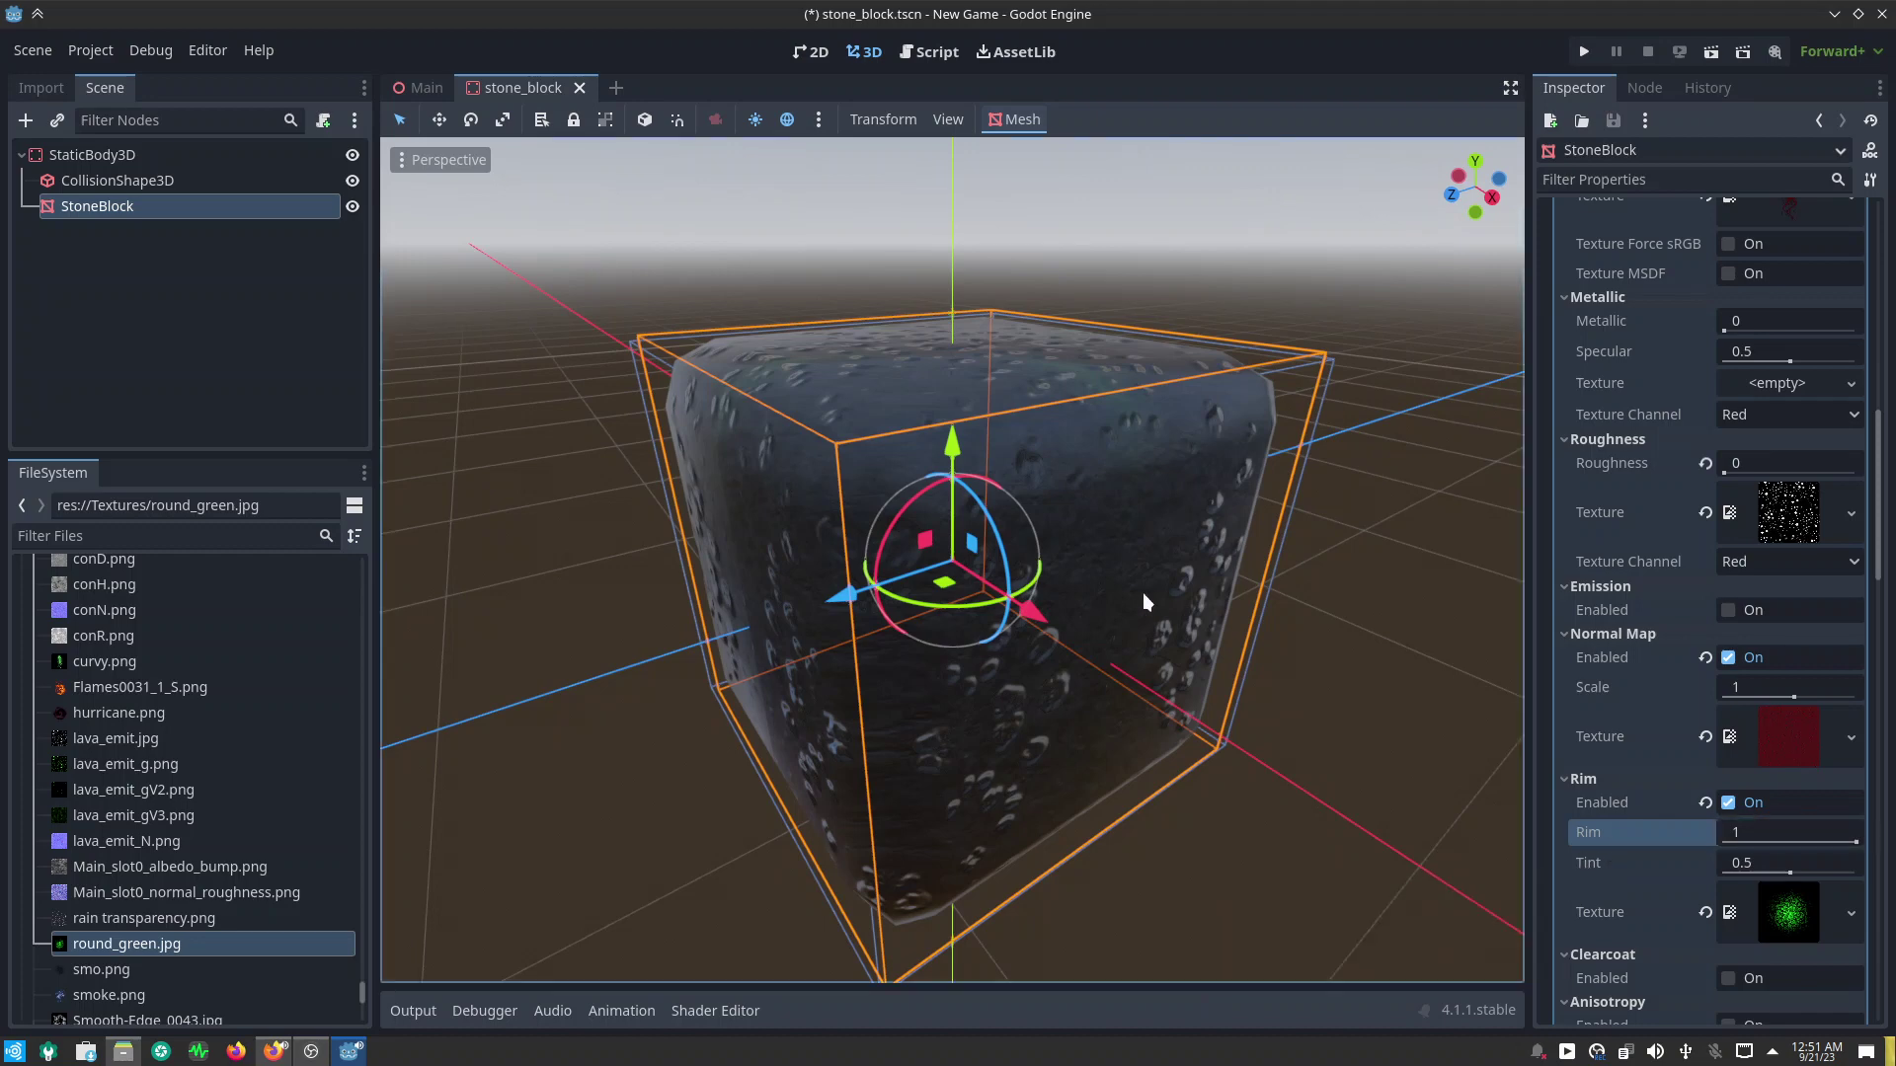
{"action": "mouse_move", "coordinate": [1141, 593]}
{"action": "middle_mouse_down"}
{"action": "mouse_move", "coordinate": [1129, 763]}
{"action": "mouse_move", "coordinate": [1118, 642]}
{"action": "middle_mouse_up"}
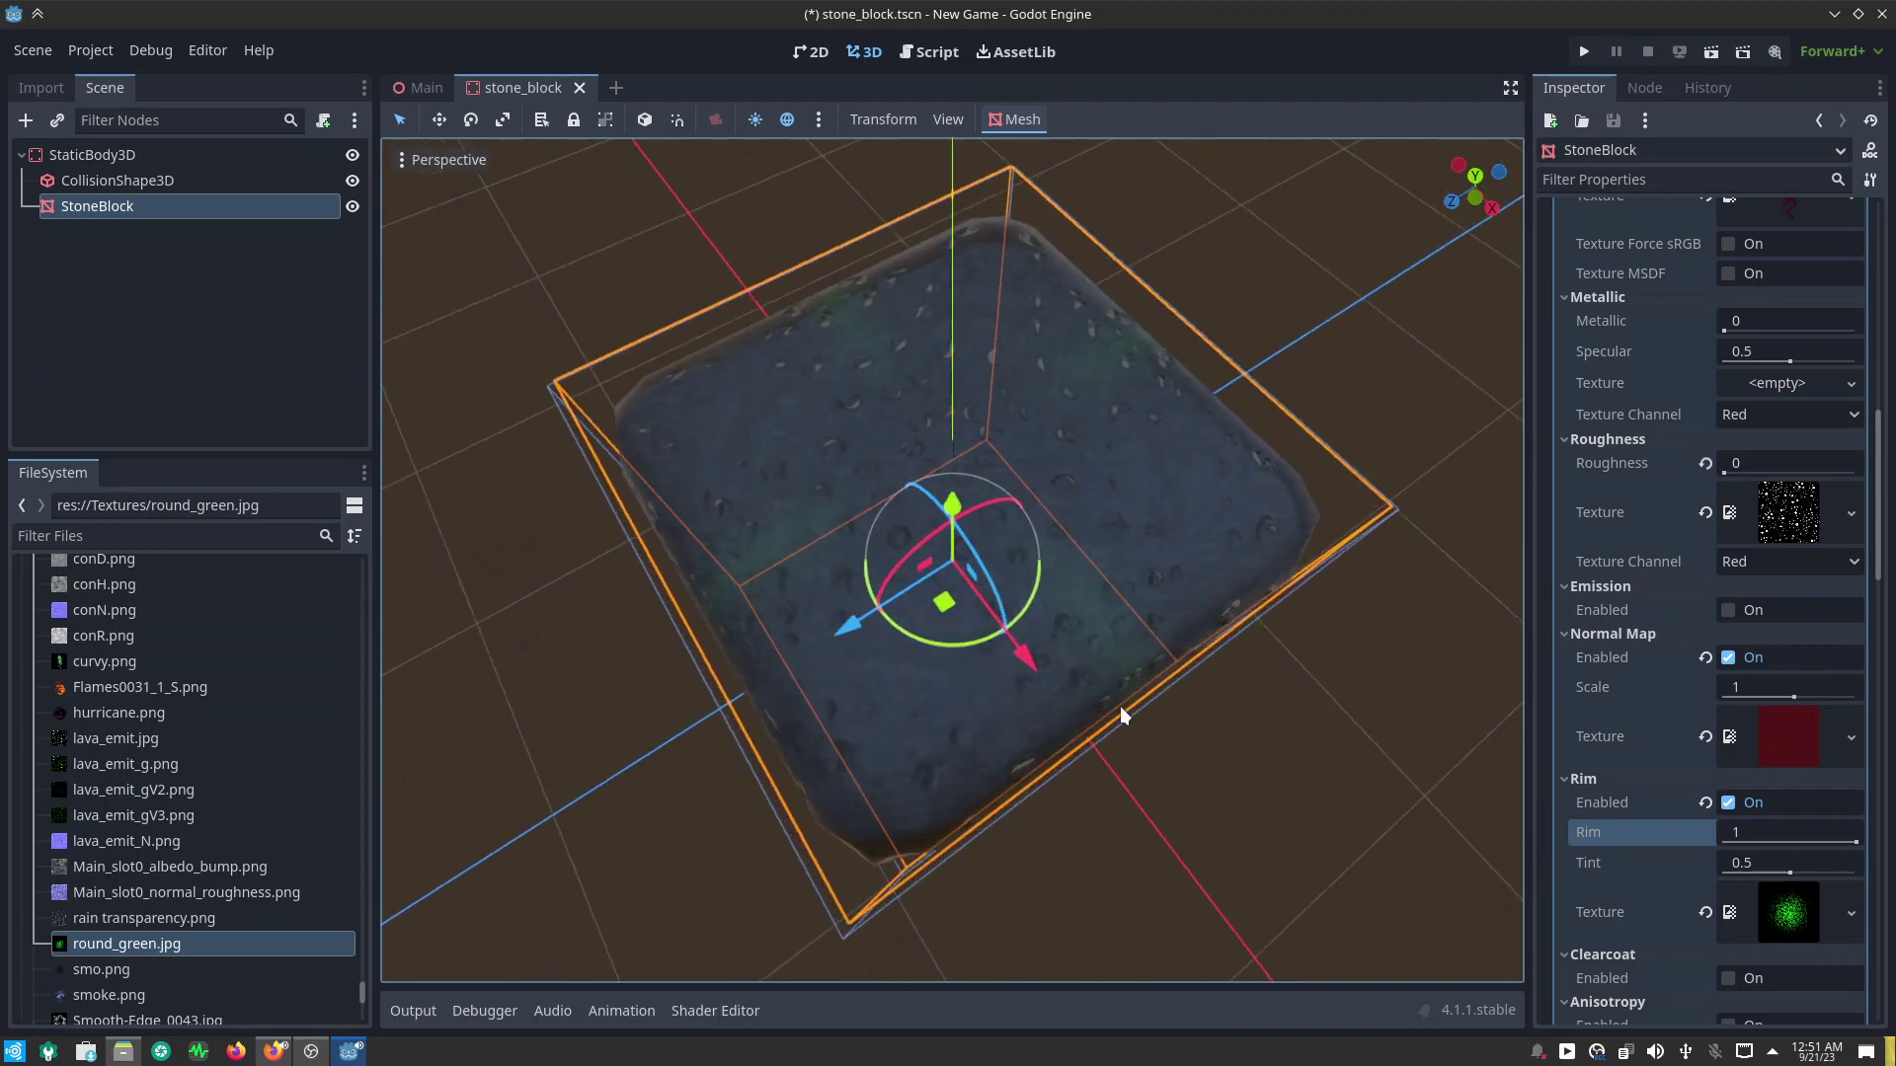
Step: Save the stone_block scene and return to the Main level near the stone blocks
{"action": "key", "text": "ctrl+s"}
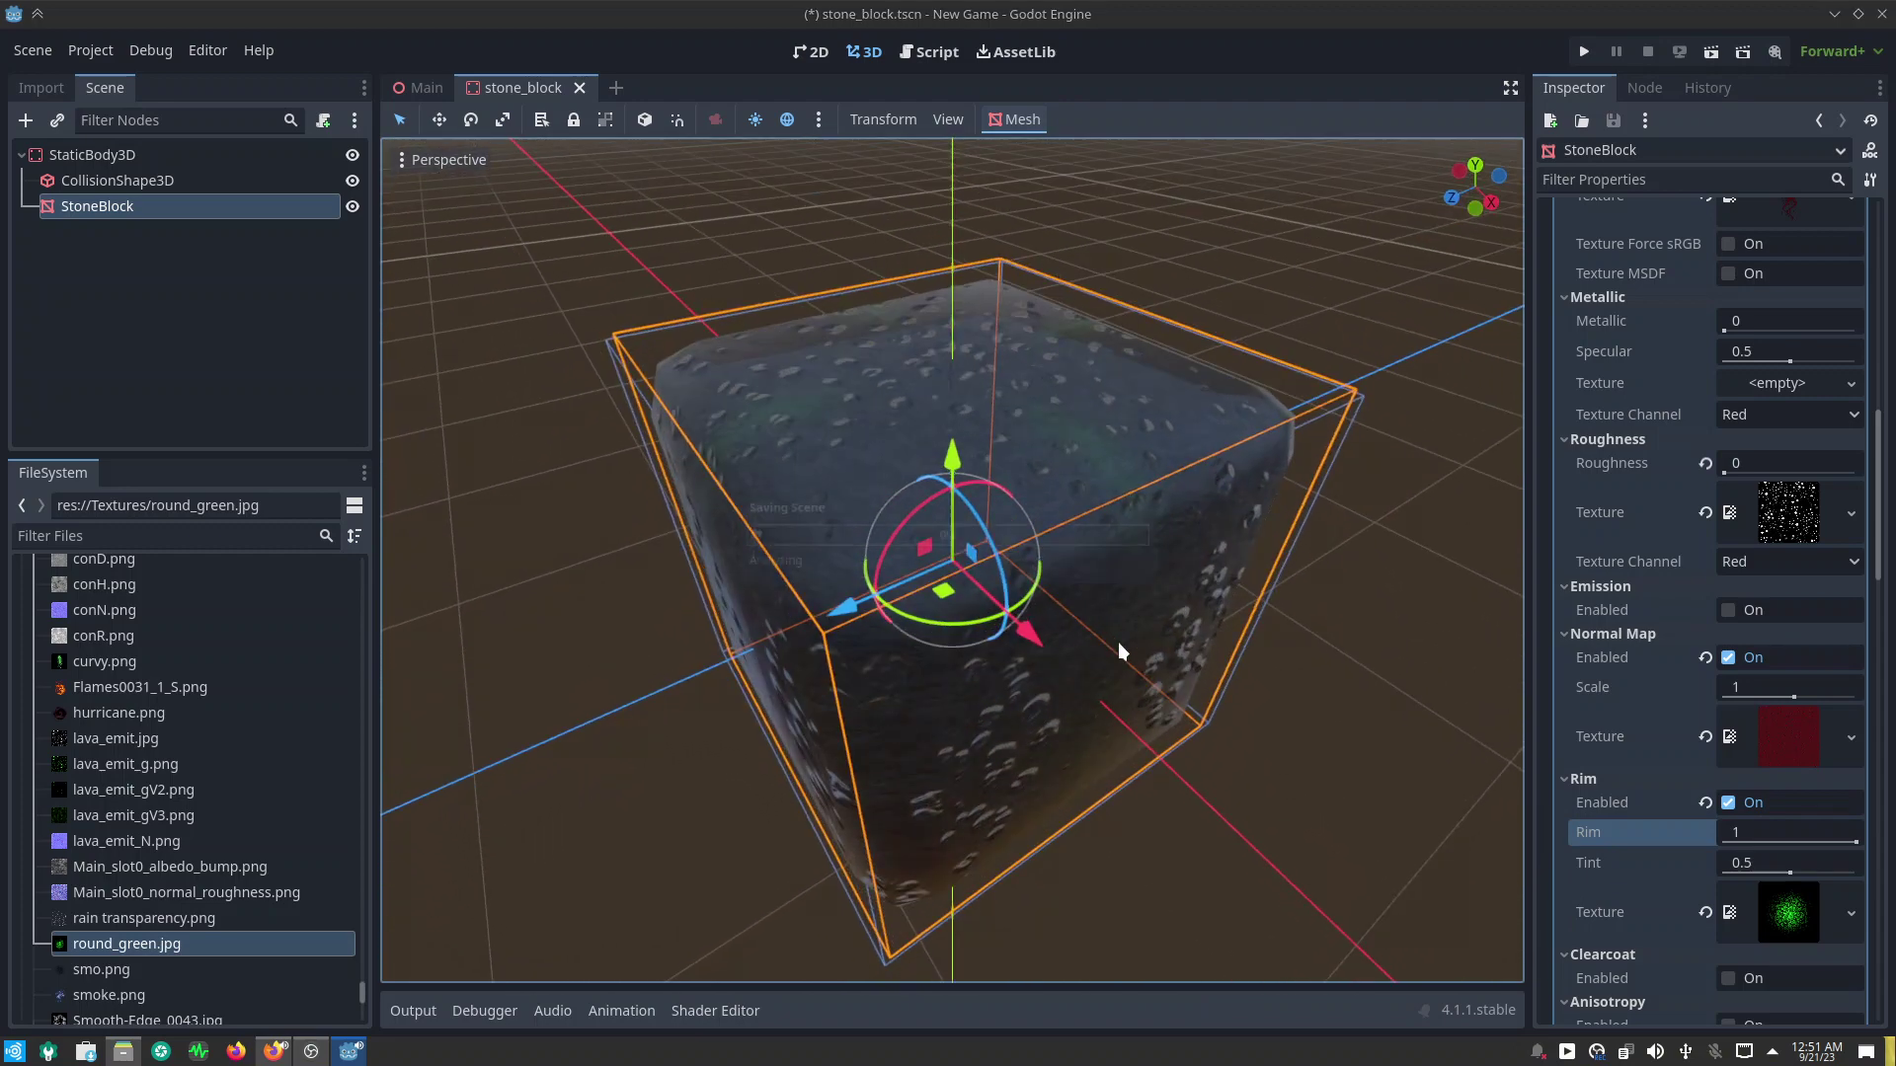
{"action": "left_click", "coordinate": [407, 83]}
{"action": "middle_click_drag", "start_coordinate": [912, 505], "coordinate": [998, 499]}
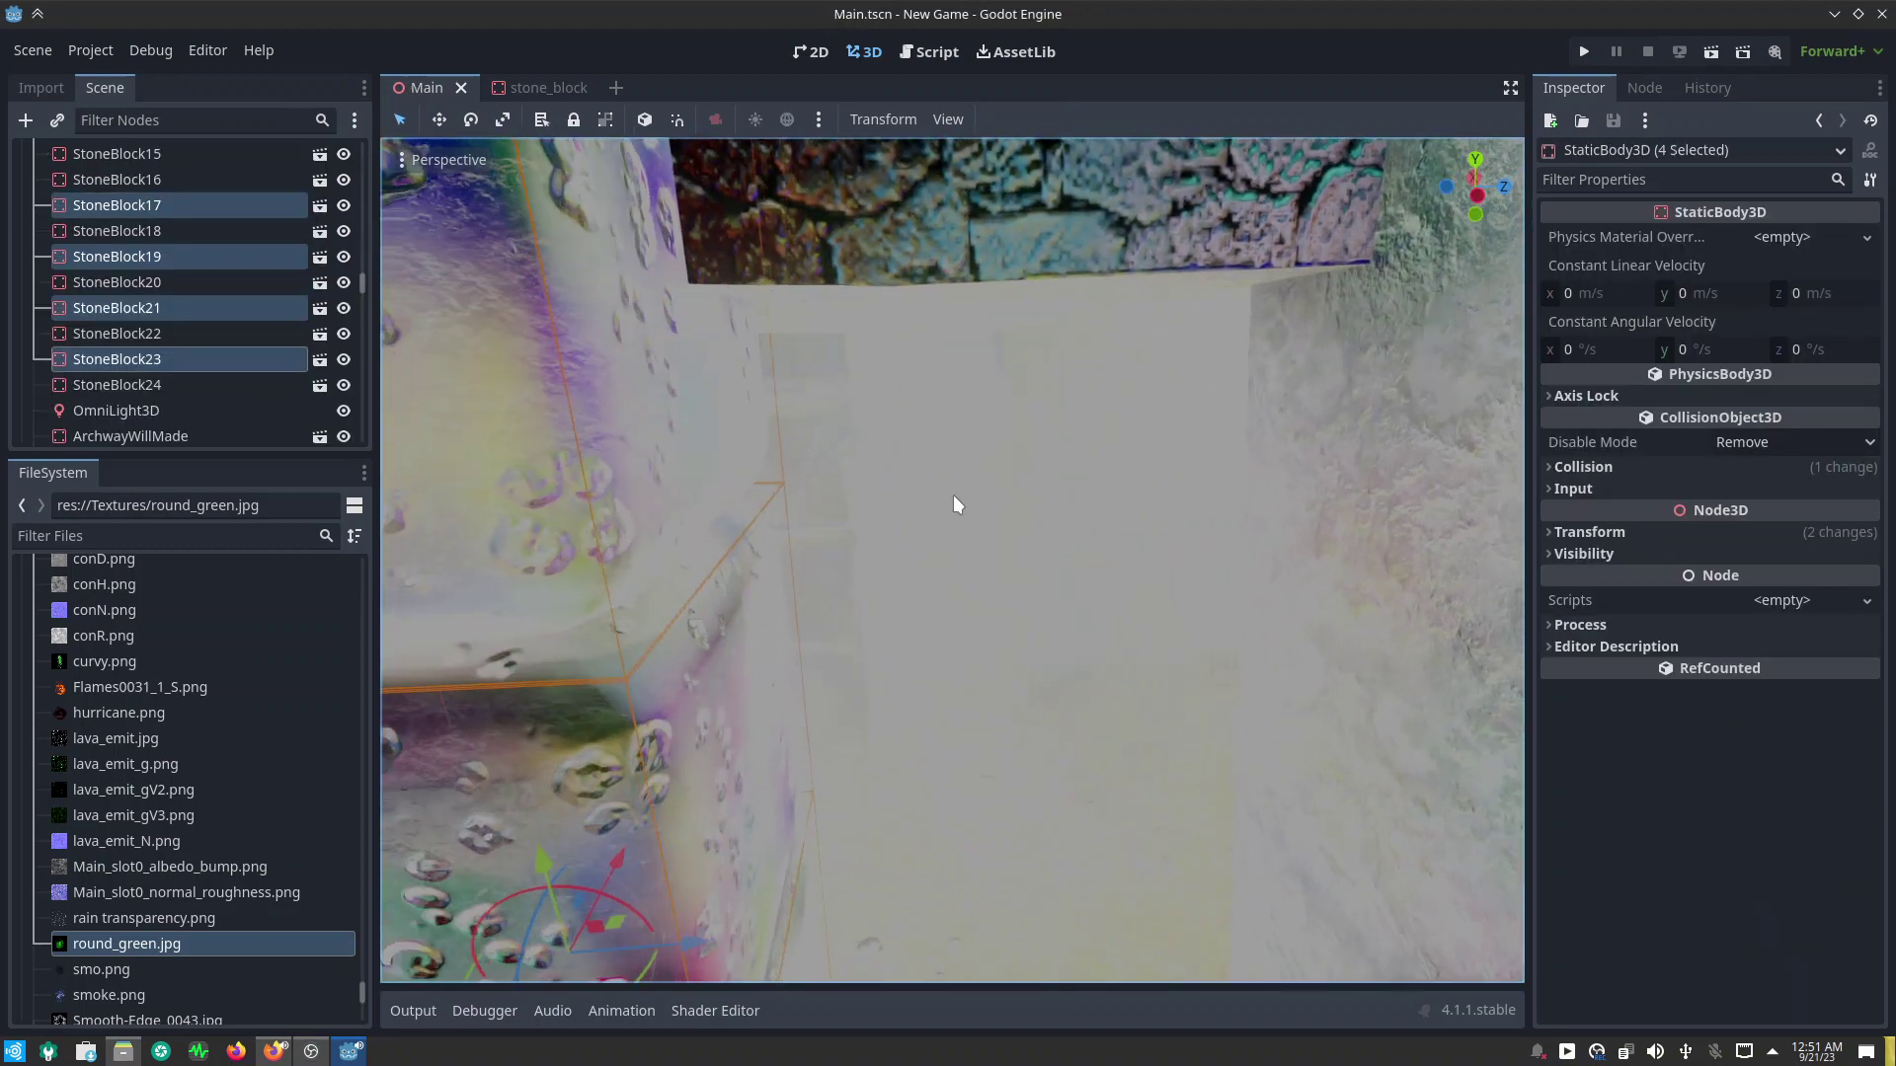
{"action": "scroll", "coordinate": [997, 490], "scroll_direction": "down", "scroll_amount": 3}
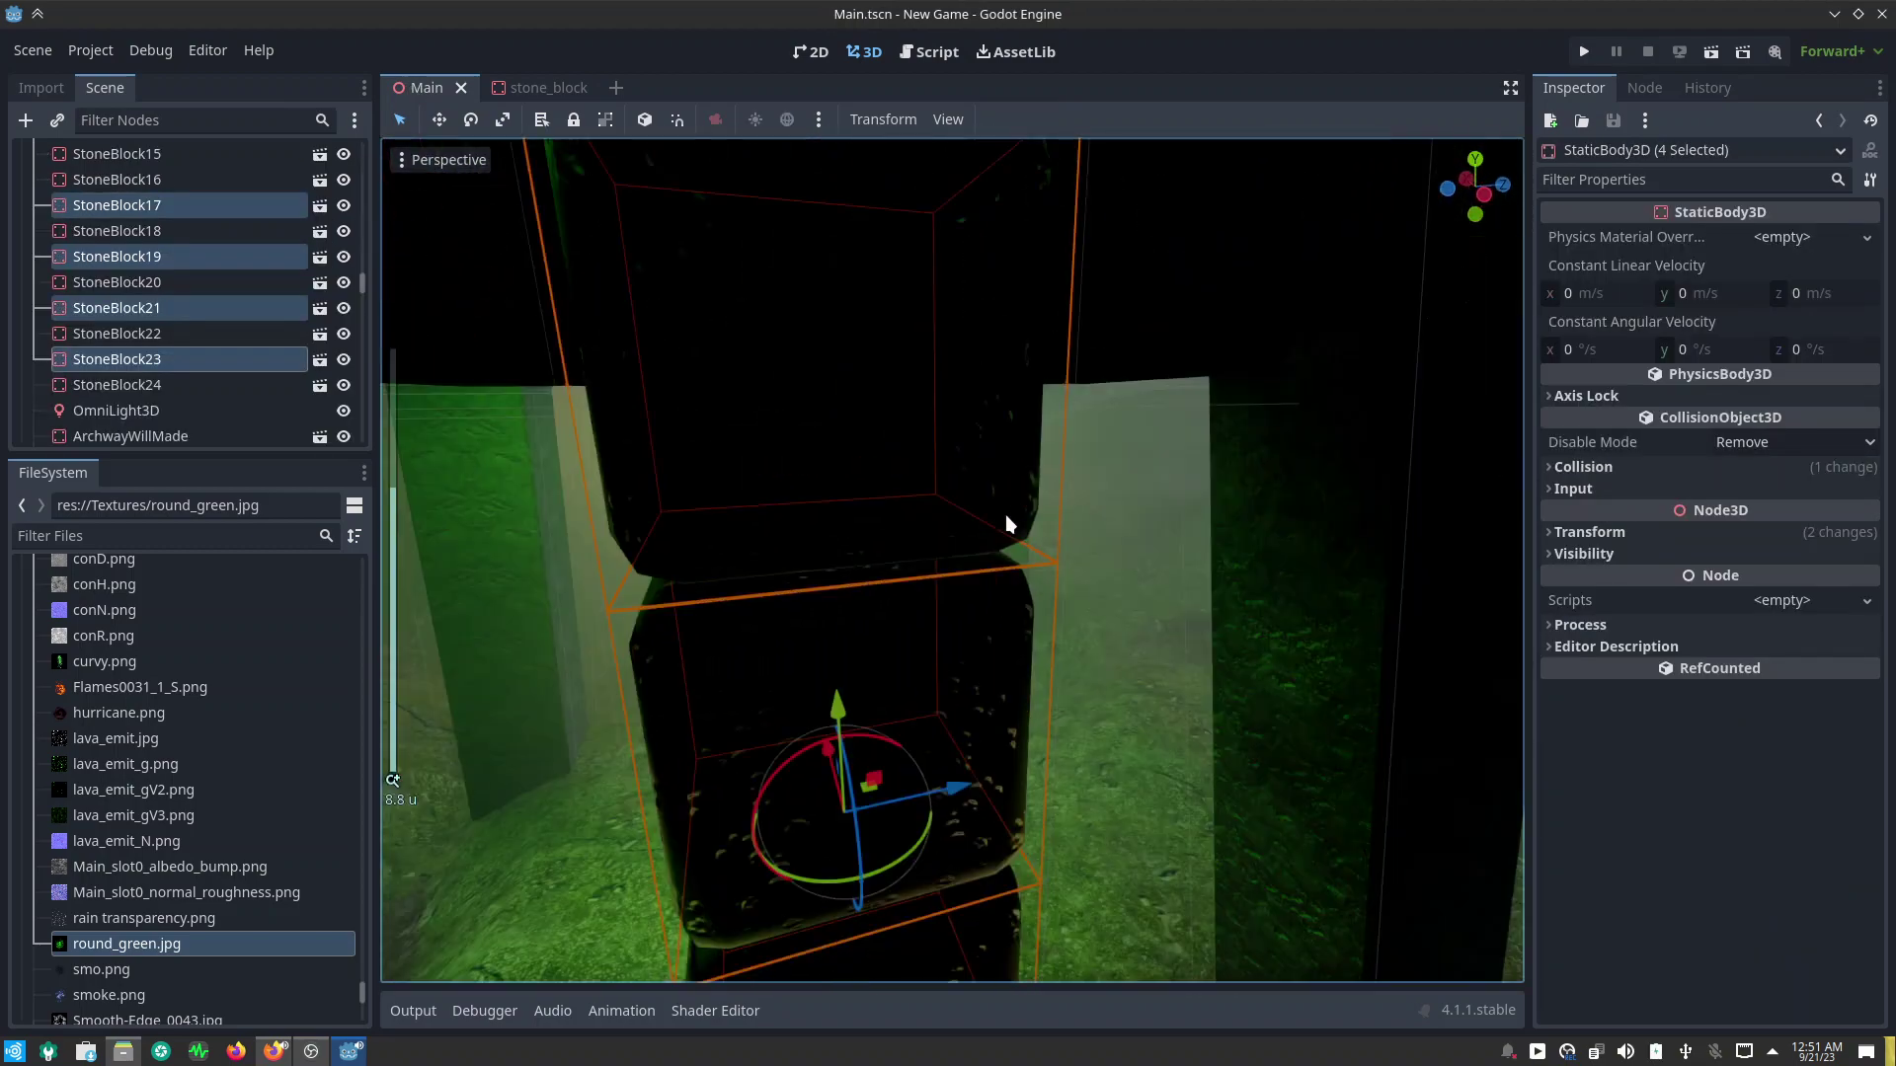
{"action": "scroll", "coordinate": [1005, 514], "scroll_direction": "down", "scroll_amount": 4}
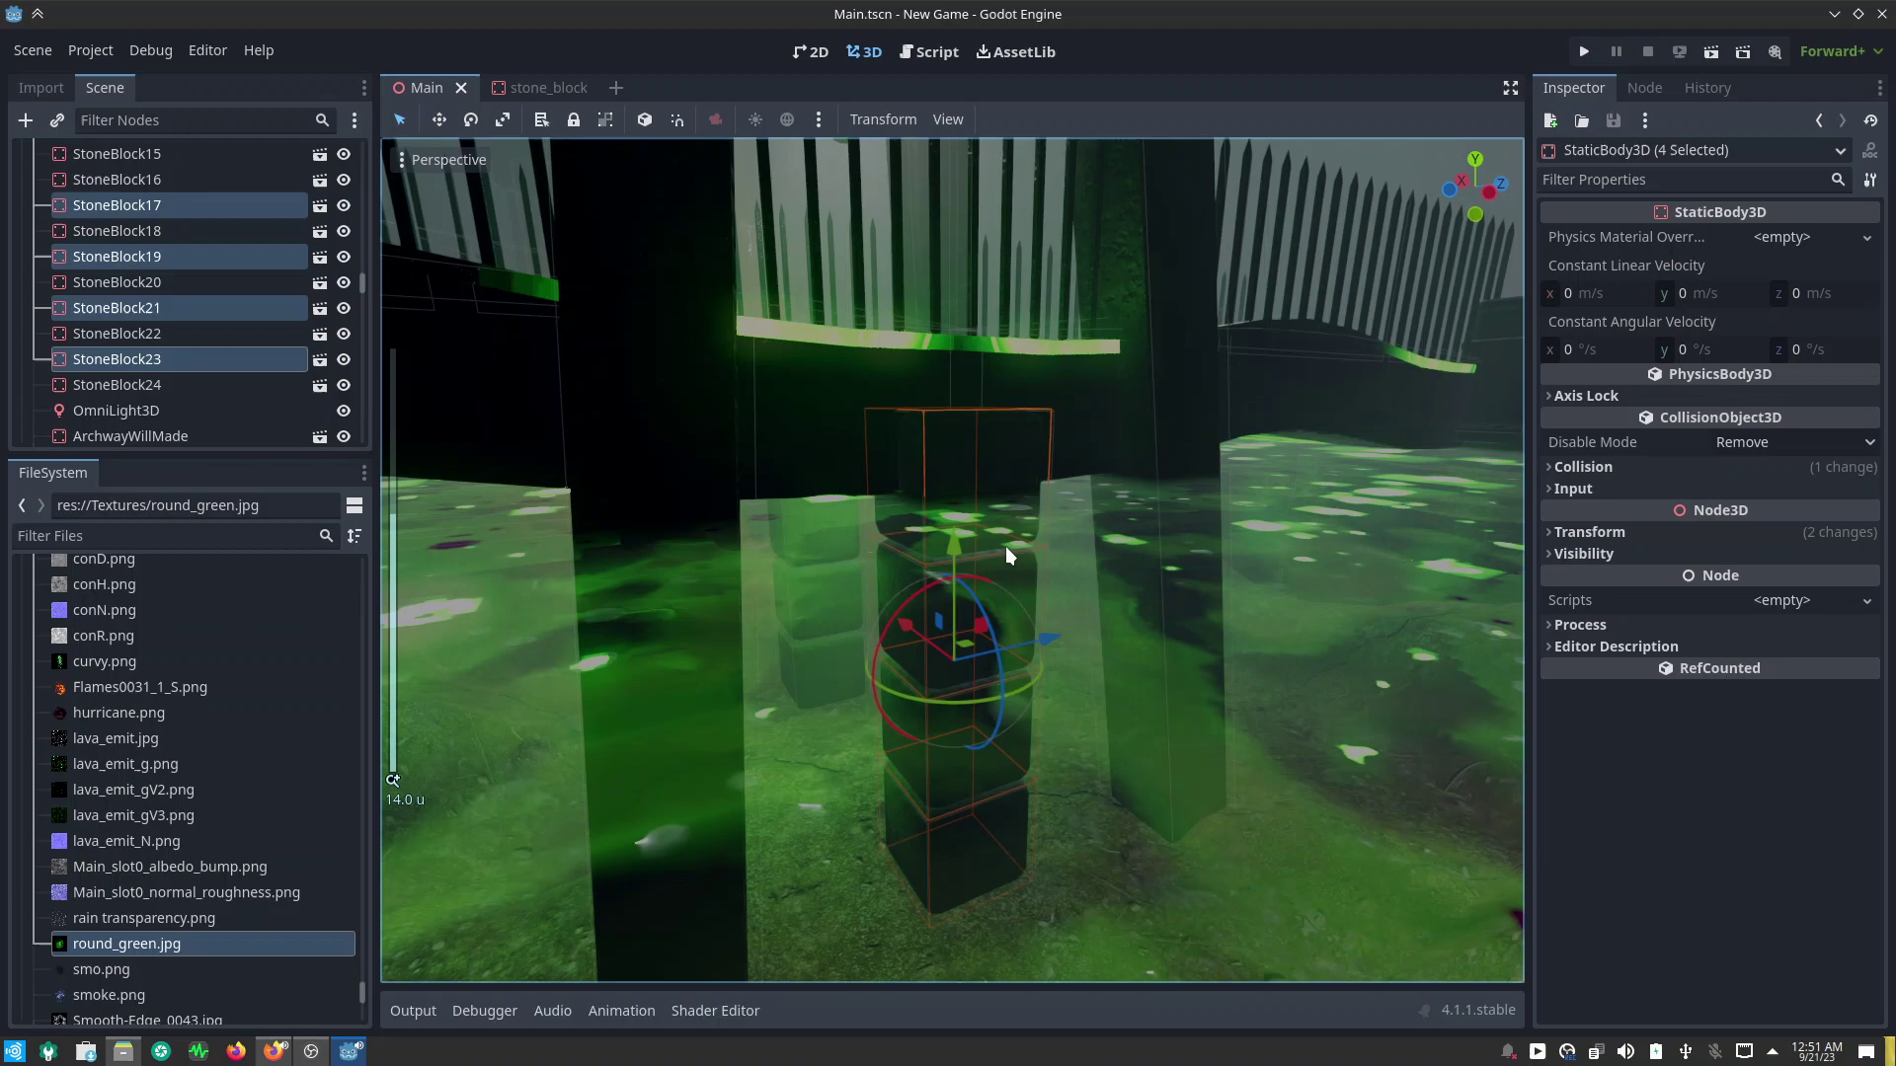
{"action": "middle_click_drag", "start_coordinate": [1006, 550], "coordinate": [1289, 573]}
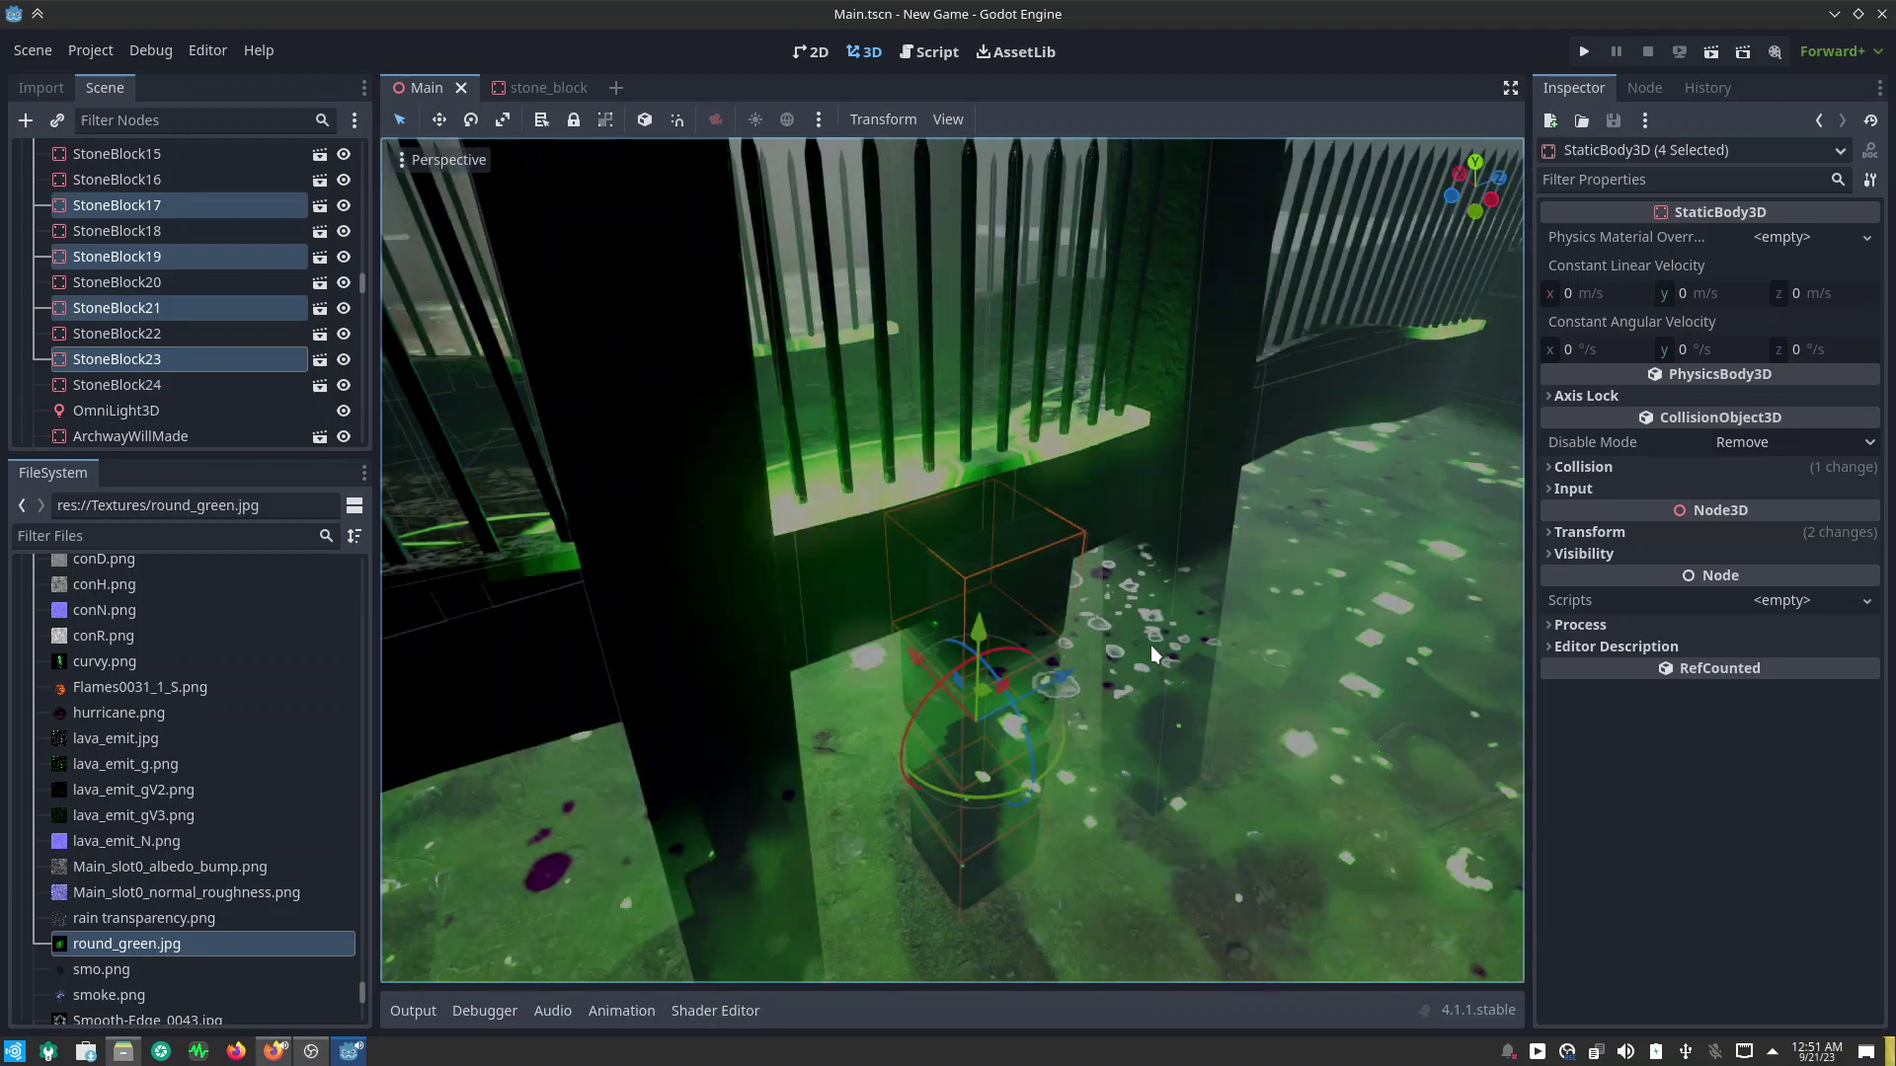
{"action": "scroll", "coordinate": [1220, 427], "scroll_direction": "up", "scroll_amount": 5}
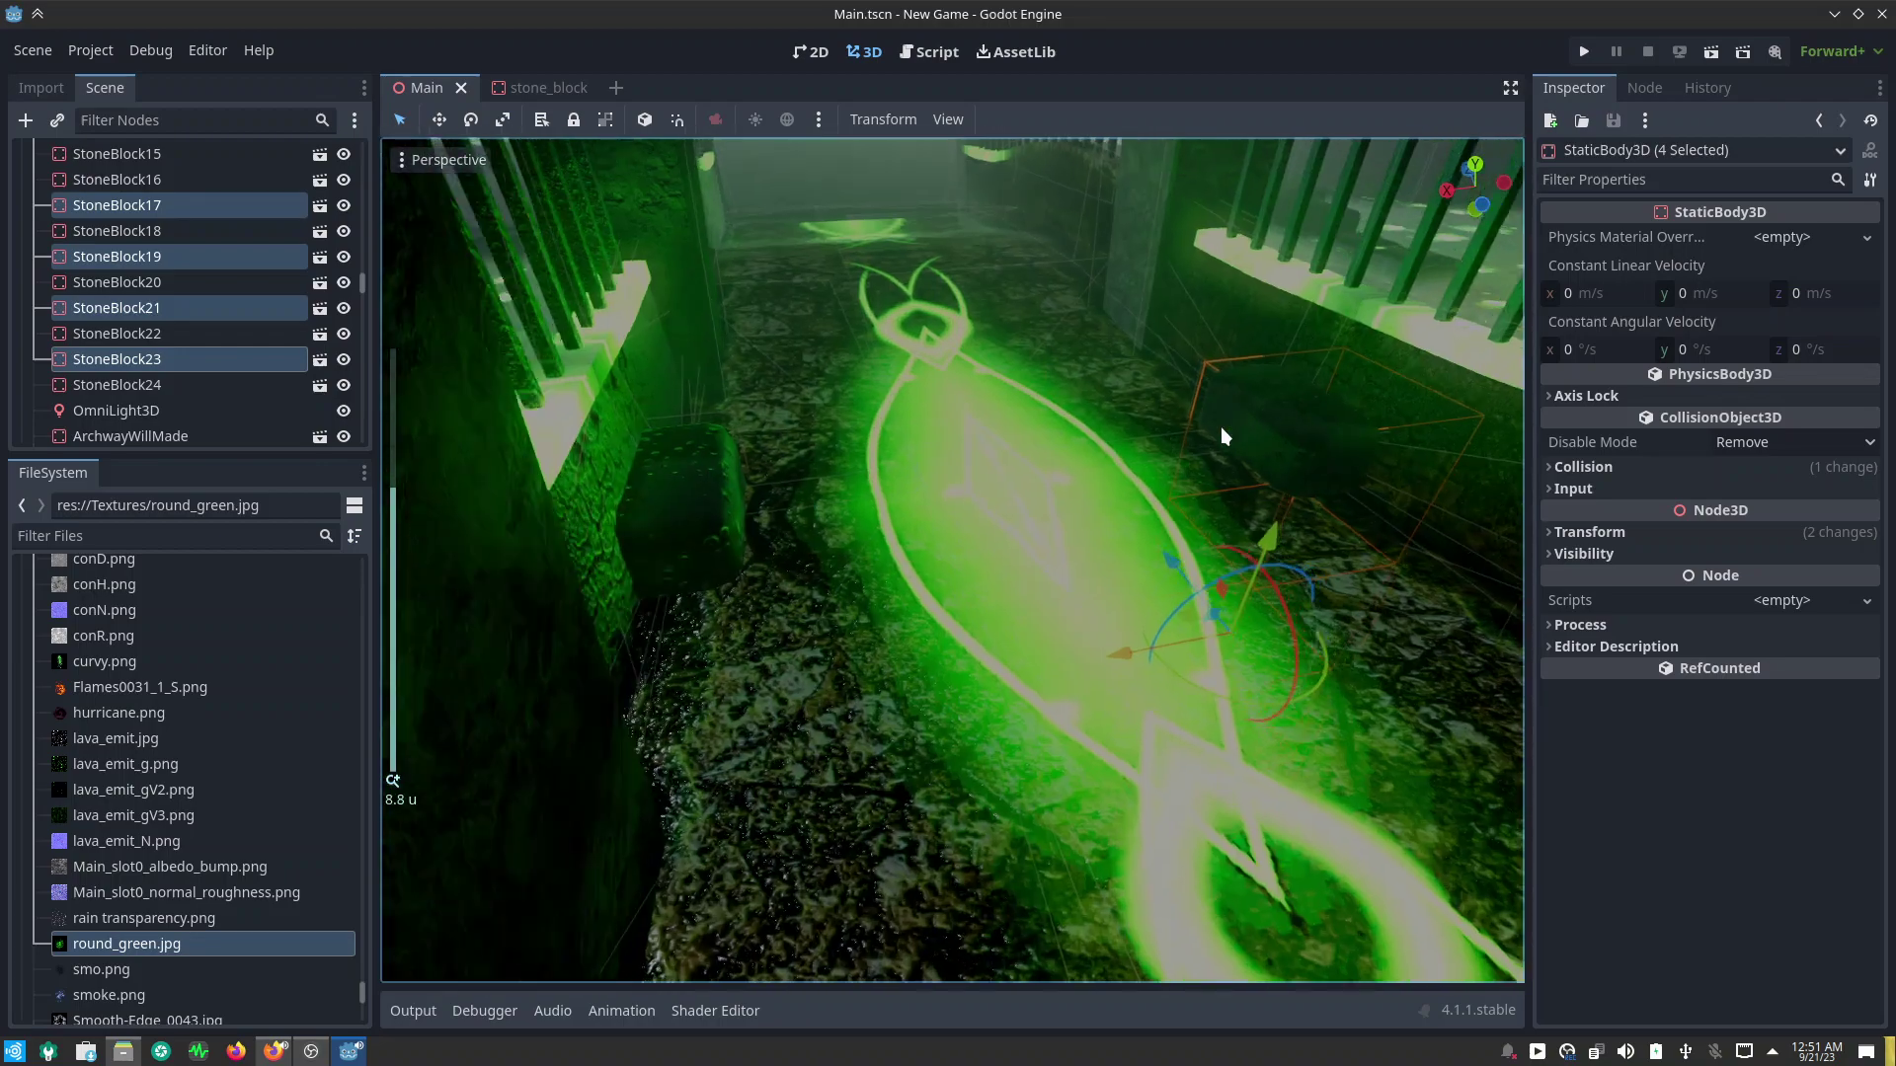
{"action": "mouse_move", "coordinate": [1212, 442]}
{"action": "middle_mouse_down", "text": "shift"}
{"action": "mouse_move", "coordinate": [989, 464]}
{"action": "mouse_move", "coordinate": [1031, 399]}
{"action": "mouse_move", "coordinate": [1167, 403]}
{"action": "mouse_move", "coordinate": [1122, 464]}
{"action": "mouse_move", "coordinate": [737, 387]}
{"action": "mouse_move", "coordinate": [810, 251]}
{"action": "mouse_move", "coordinate": [749, 541]}
{"action": "mouse_move", "coordinate": [803, 505]}
{"action": "mouse_move", "coordinate": [849, 418]}
{"action": "mouse_move", "coordinate": [814, 368]}
{"action": "middle_mouse_up", "text": "shift"}
{"action": "scroll", "coordinate": [1031, 399], "scroll_direction": "up", "scroll_amount": 3}
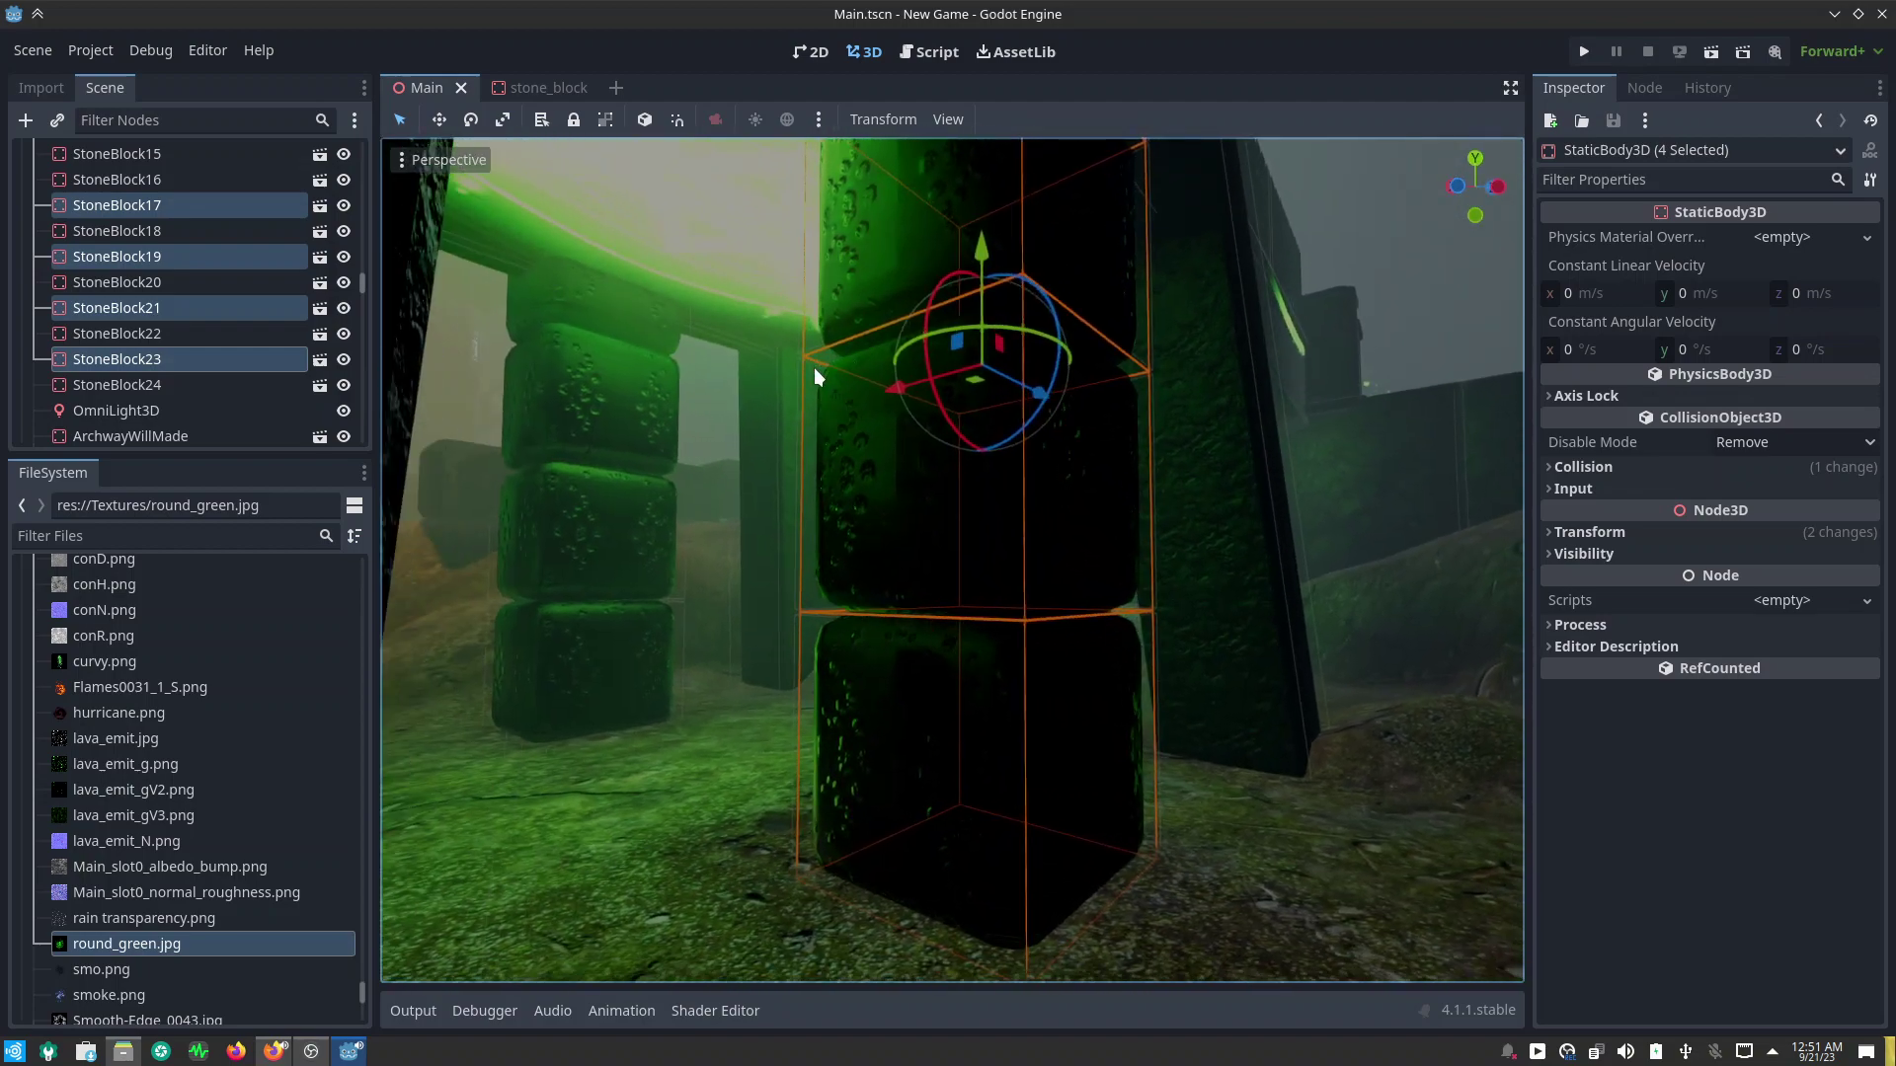
Step: Slide the four selected stone blocks about 5 units along X beside the bridge pillar
{"action": "mouse_move", "coordinate": [572, 507]}
{"action": "middle_mouse_down"}
{"action": "mouse_move", "coordinate": [582, 590]}
{"action": "mouse_move", "coordinate": [764, 573]}
{"action": "mouse_move", "coordinate": [855, 594]}
{"action": "mouse_move", "coordinate": [973, 565]}
{"action": "mouse_move", "coordinate": [980, 597]}
{"action": "mouse_move", "coordinate": [918, 644]}
{"action": "mouse_move", "coordinate": [980, 650]}
{"action": "mouse_move", "coordinate": [935, 747]}
{"action": "mouse_move", "coordinate": [952, 720]}
{"action": "mouse_move", "coordinate": [966, 763]}
{"action": "mouse_move", "coordinate": [955, 724]}
{"action": "middle_mouse_up"}
{"action": "scroll", "coordinate": [981, 608], "scroll_direction": "down", "scroll_amount": 2}
{"action": "scroll", "coordinate": [965, 762], "scroll_direction": "down", "scroll_amount": 2}
{"action": "scroll", "coordinate": [954, 724], "scroll_direction": "up", "scroll_amount": 2}
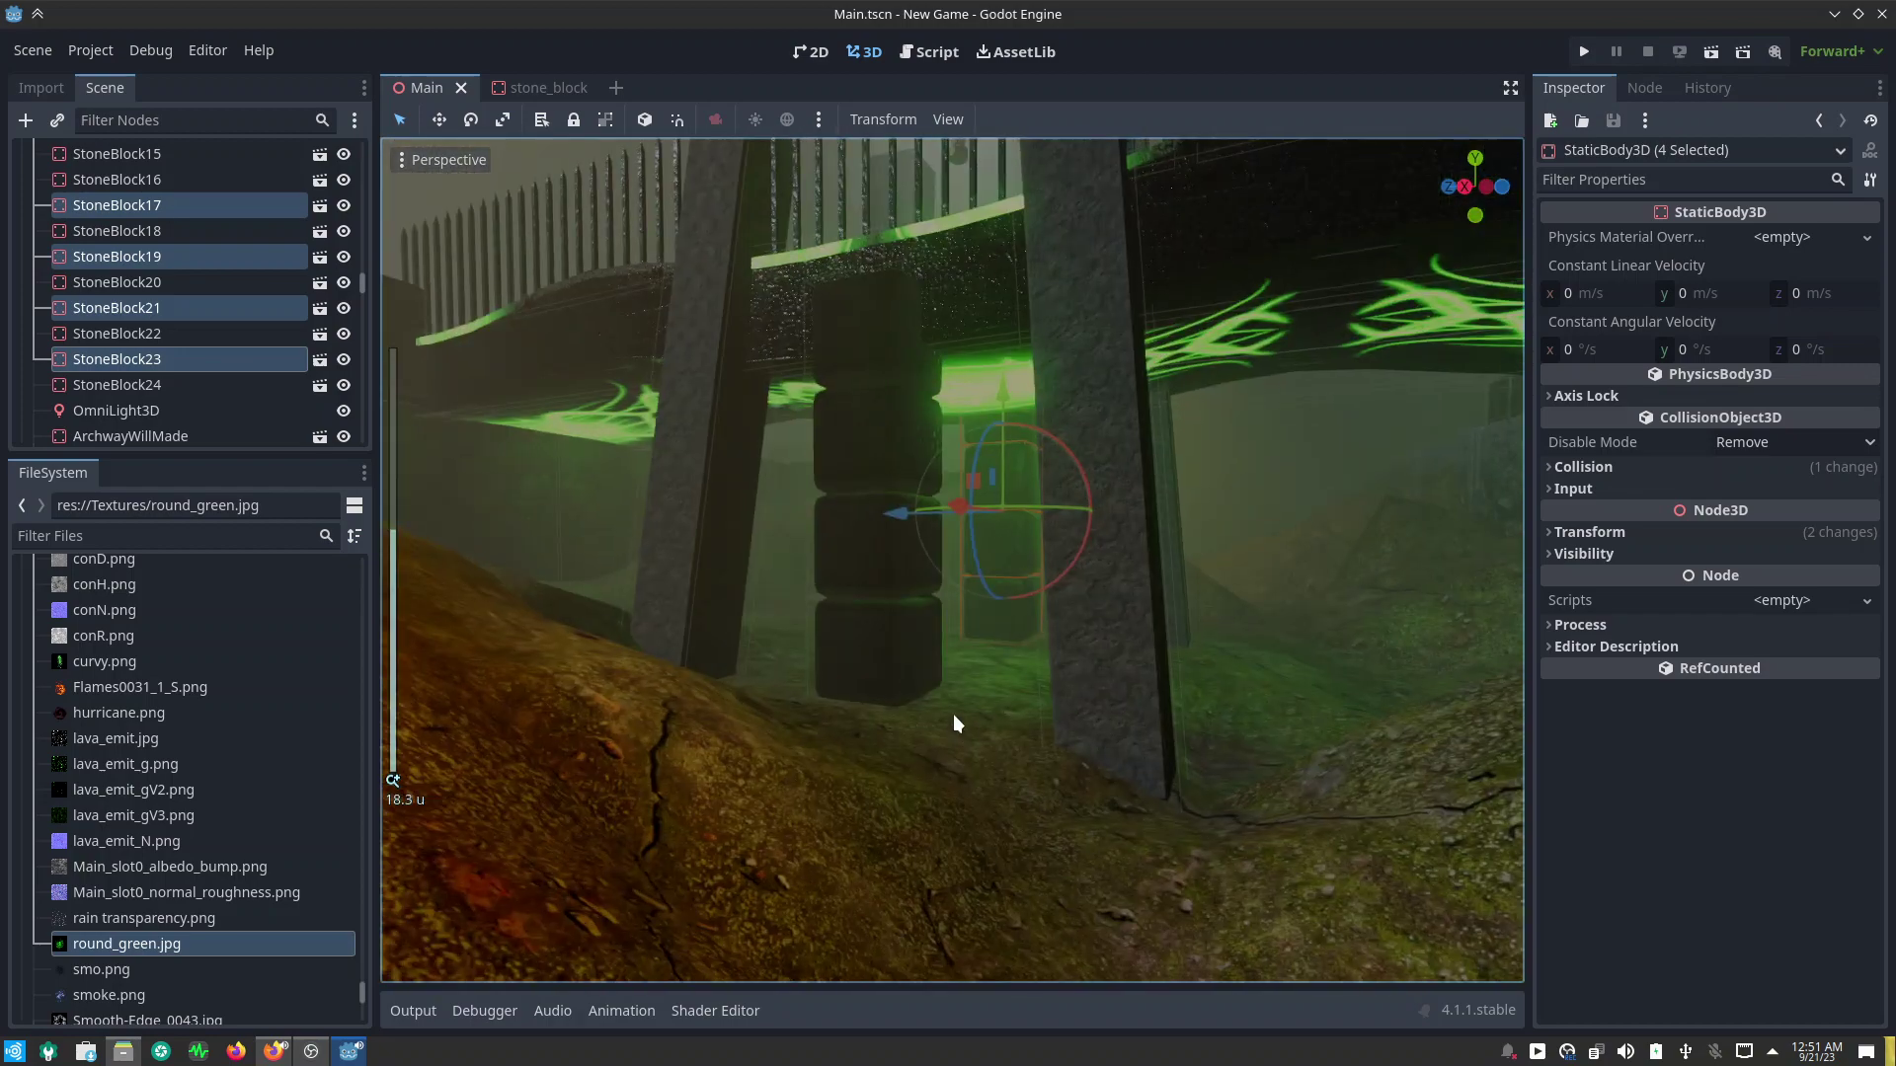
{"action": "mouse_move", "coordinate": [855, 671]}
{"action": "middle_mouse_down"}
{"action": "mouse_move", "coordinate": [884, 690]}
{"action": "mouse_move", "coordinate": [891, 730]}
{"action": "mouse_move", "coordinate": [840, 761]}
{"action": "mouse_move", "coordinate": [549, 730]}
{"action": "mouse_move", "coordinate": [440, 696]}
{"action": "middle_mouse_up"}
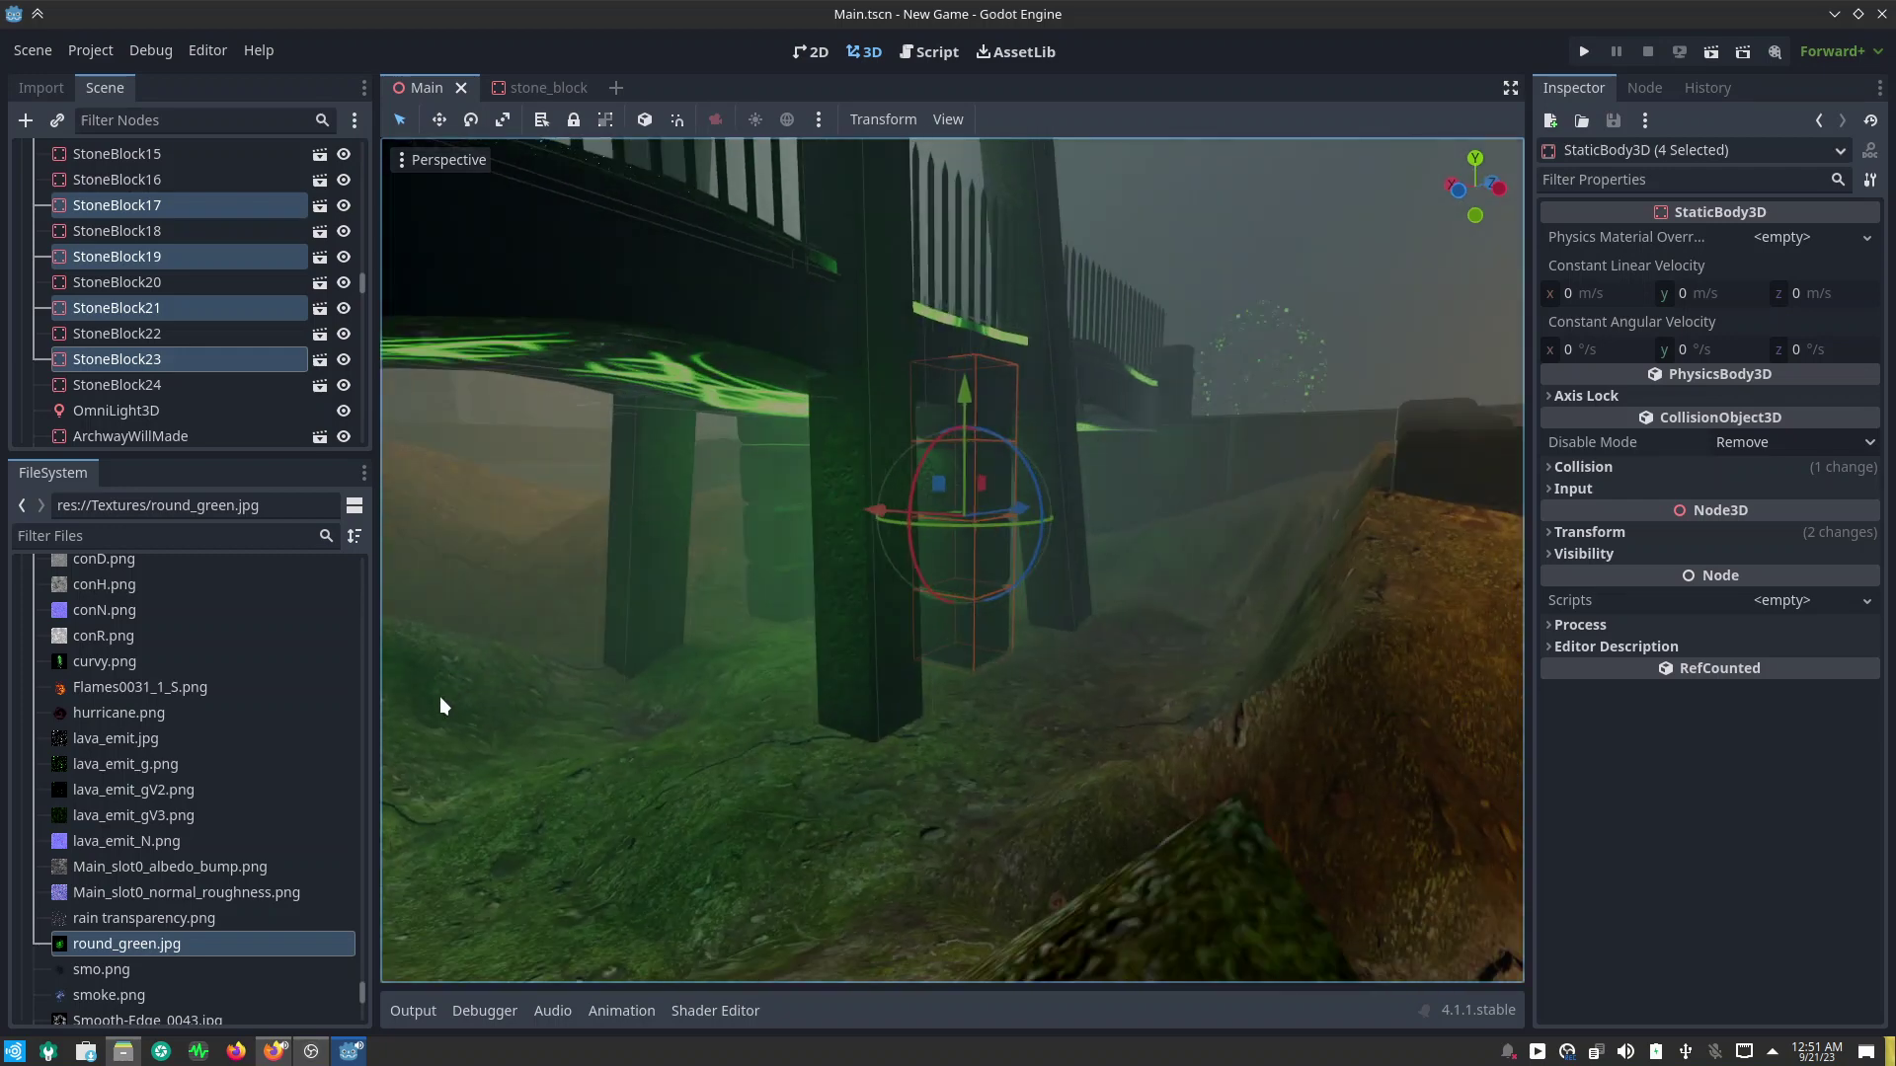
{"action": "scroll", "coordinate": [942, 407], "scroll_direction": "up", "scroll_amount": 3}
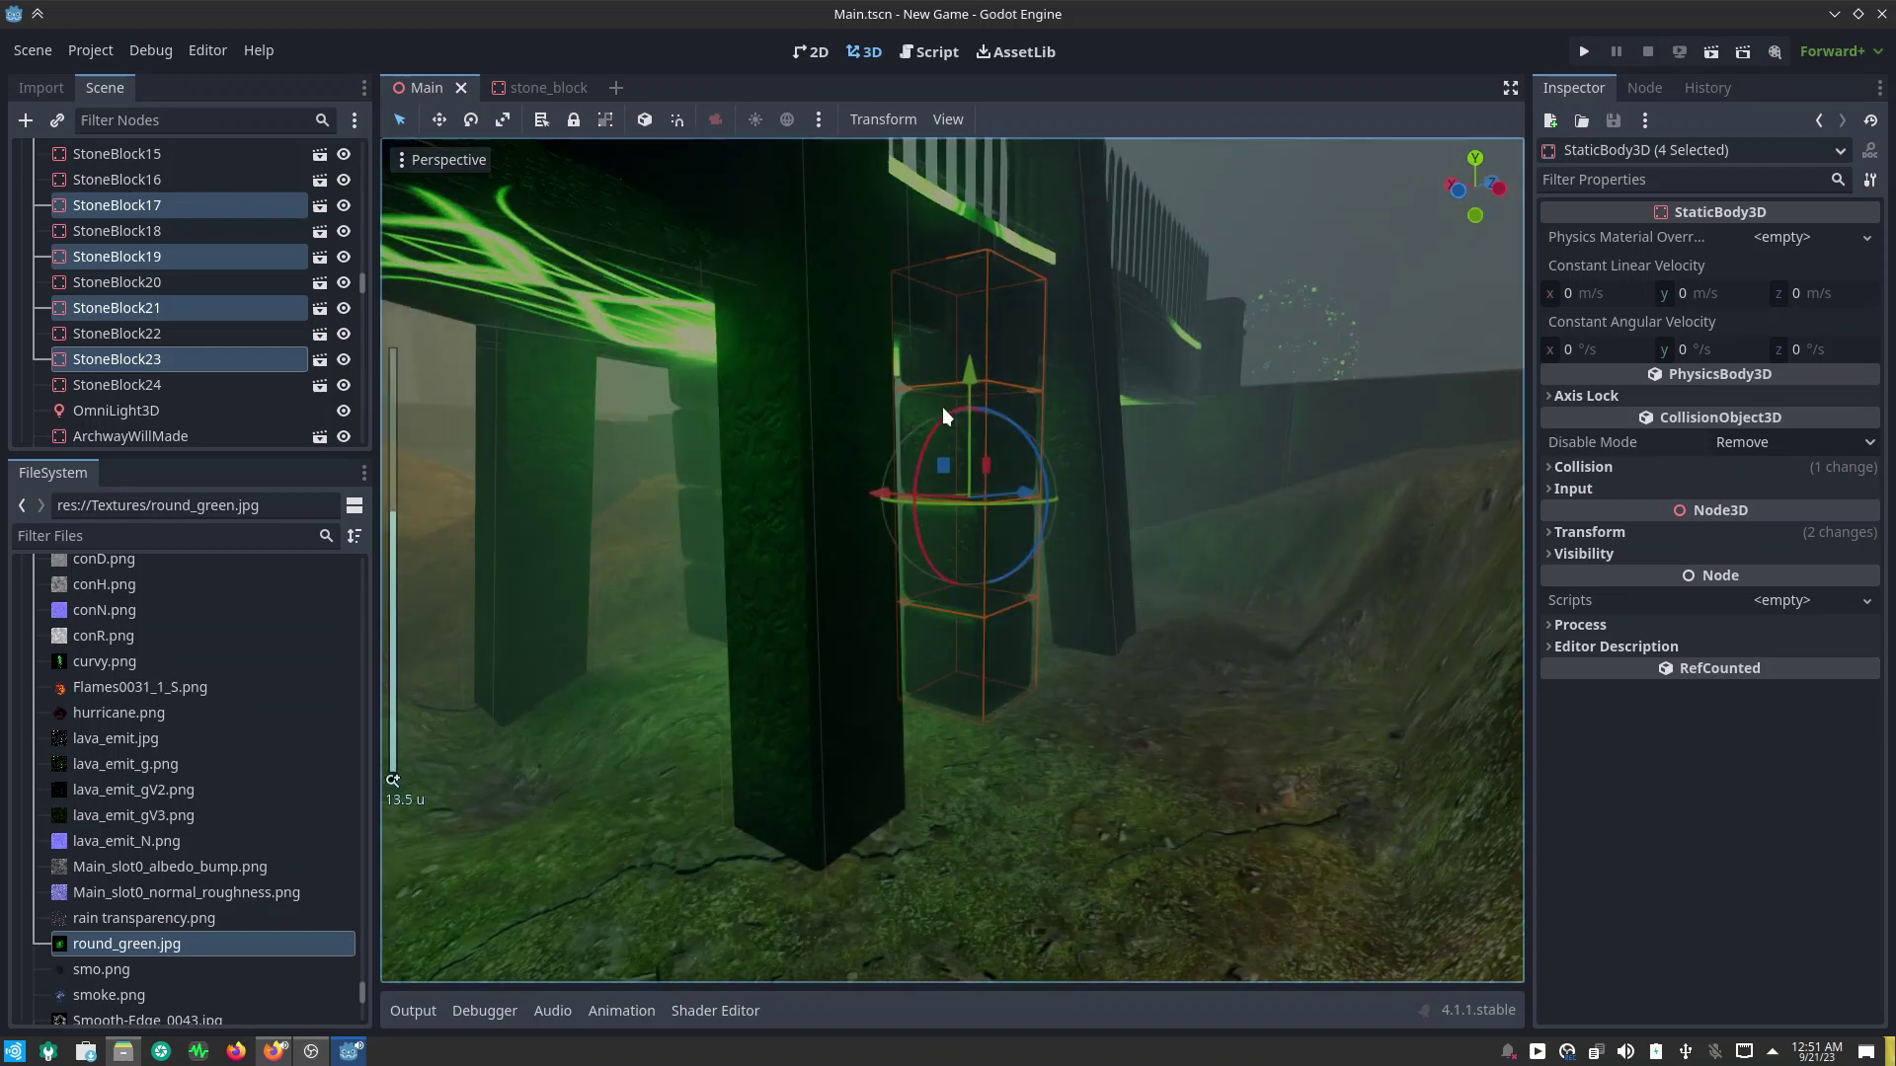
{"action": "mouse_move", "coordinate": [883, 498]}
{"action": "left_mouse_down"}
{"action": "mouse_move", "coordinate": [1111, 537]}
{"action": "mouse_move", "coordinate": [1072, 546]}
{"action": "left_mouse_up"}
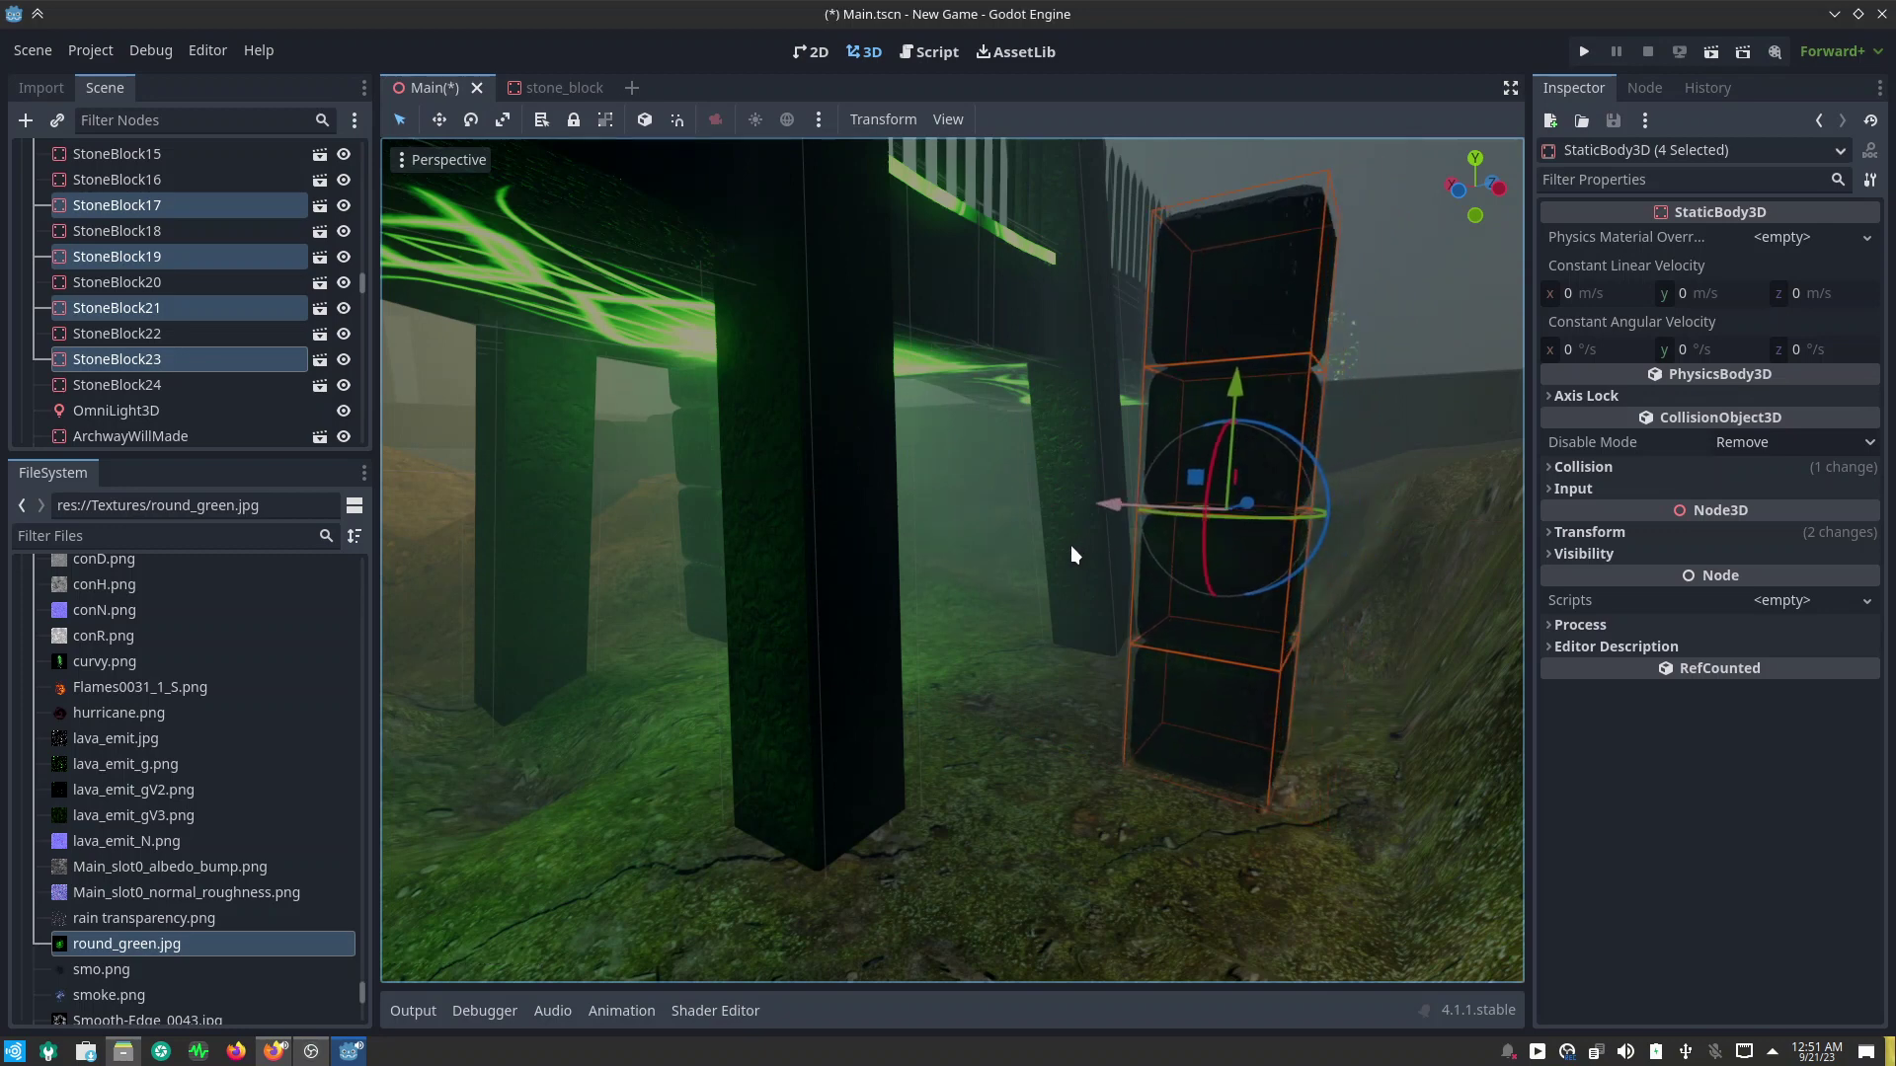
Step: Zoom out over the level and delete StoneBlock17
{"action": "scroll", "coordinate": [168, 321], "scroll_direction": "up", "scroll_amount": 2}
{"action": "scroll", "coordinate": [181, 321], "scroll_direction": "up", "scroll_amount": 3}
{"action": "scroll", "coordinate": [180, 316], "scroll_direction": "up", "scroll_amount": 2}
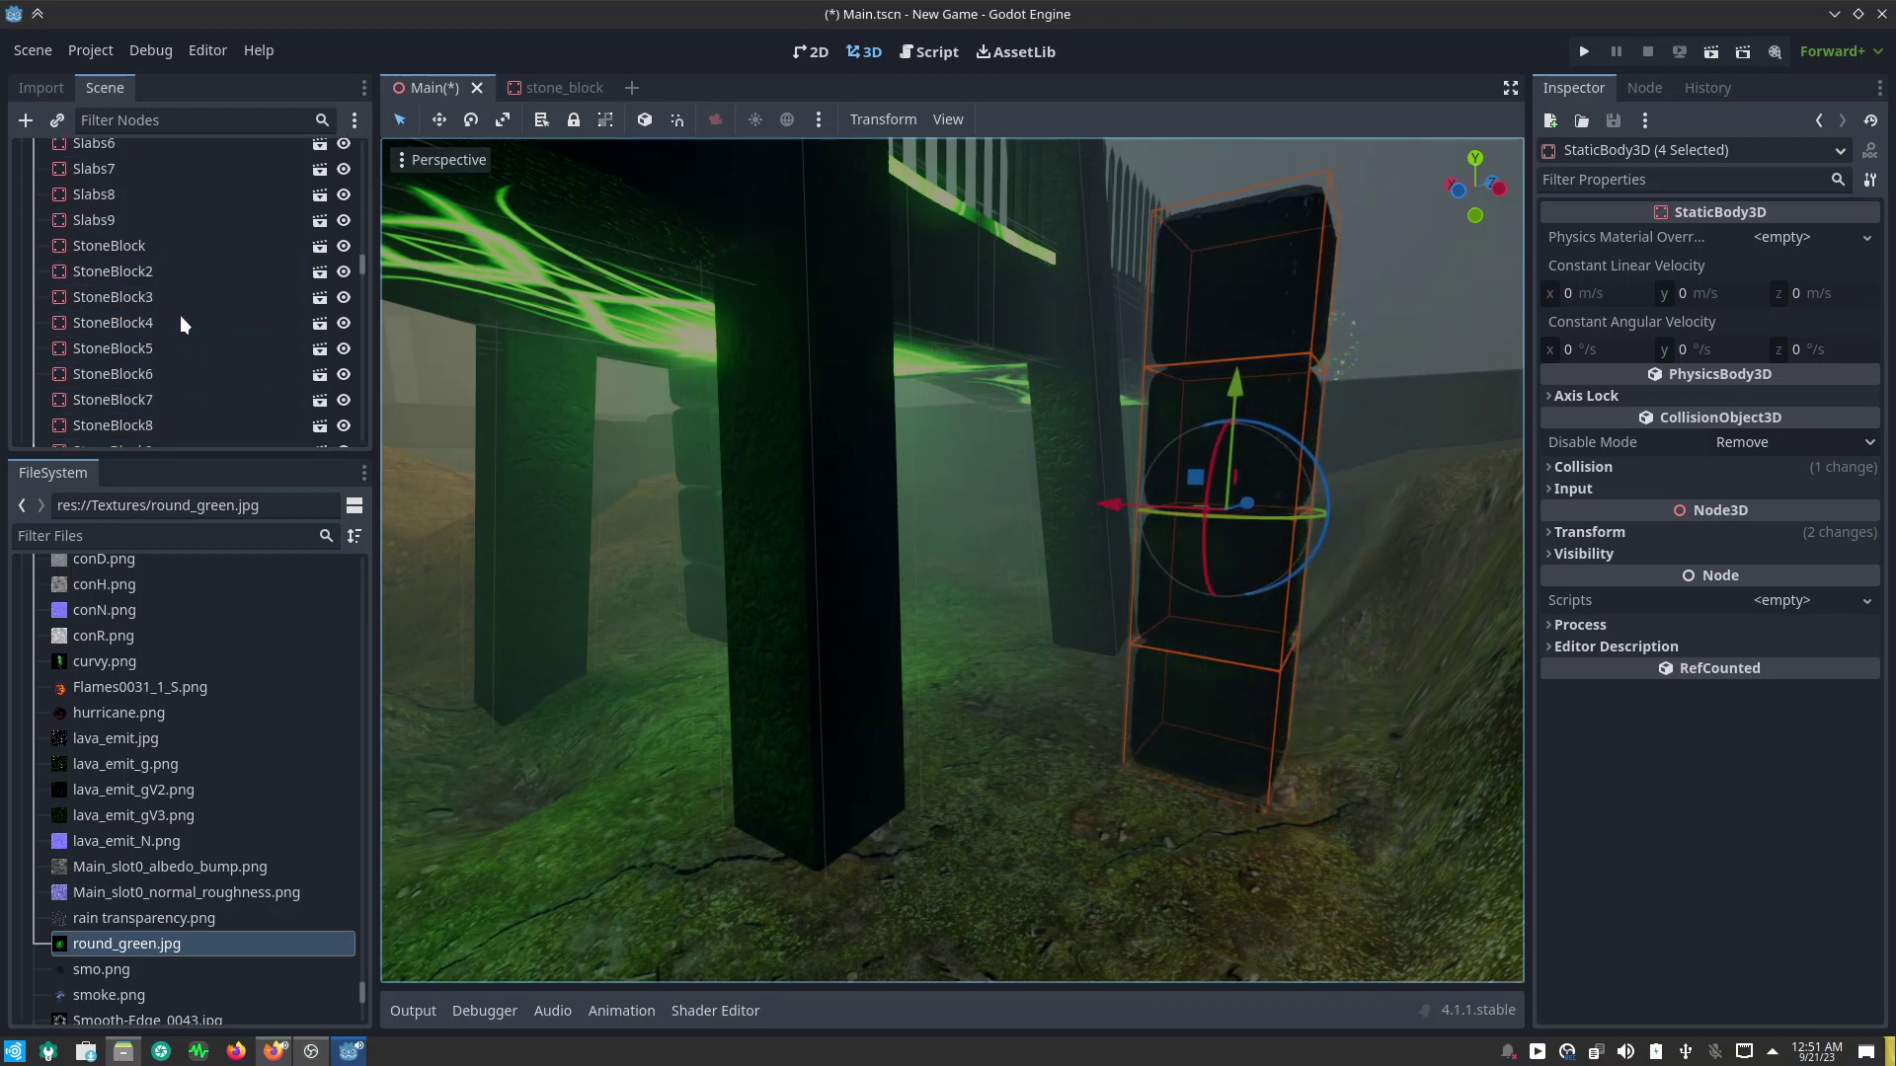
{"action": "scroll", "coordinate": [180, 316], "scroll_direction": "up", "scroll_amount": 2}
{"action": "scroll", "coordinate": [180, 316], "scroll_direction": "up", "scroll_amount": 2}
{"action": "scroll", "coordinate": [180, 316], "scroll_direction": "up", "scroll_amount": 2}
{"action": "scroll", "coordinate": [180, 316], "scroll_direction": "up", "scroll_amount": 2}
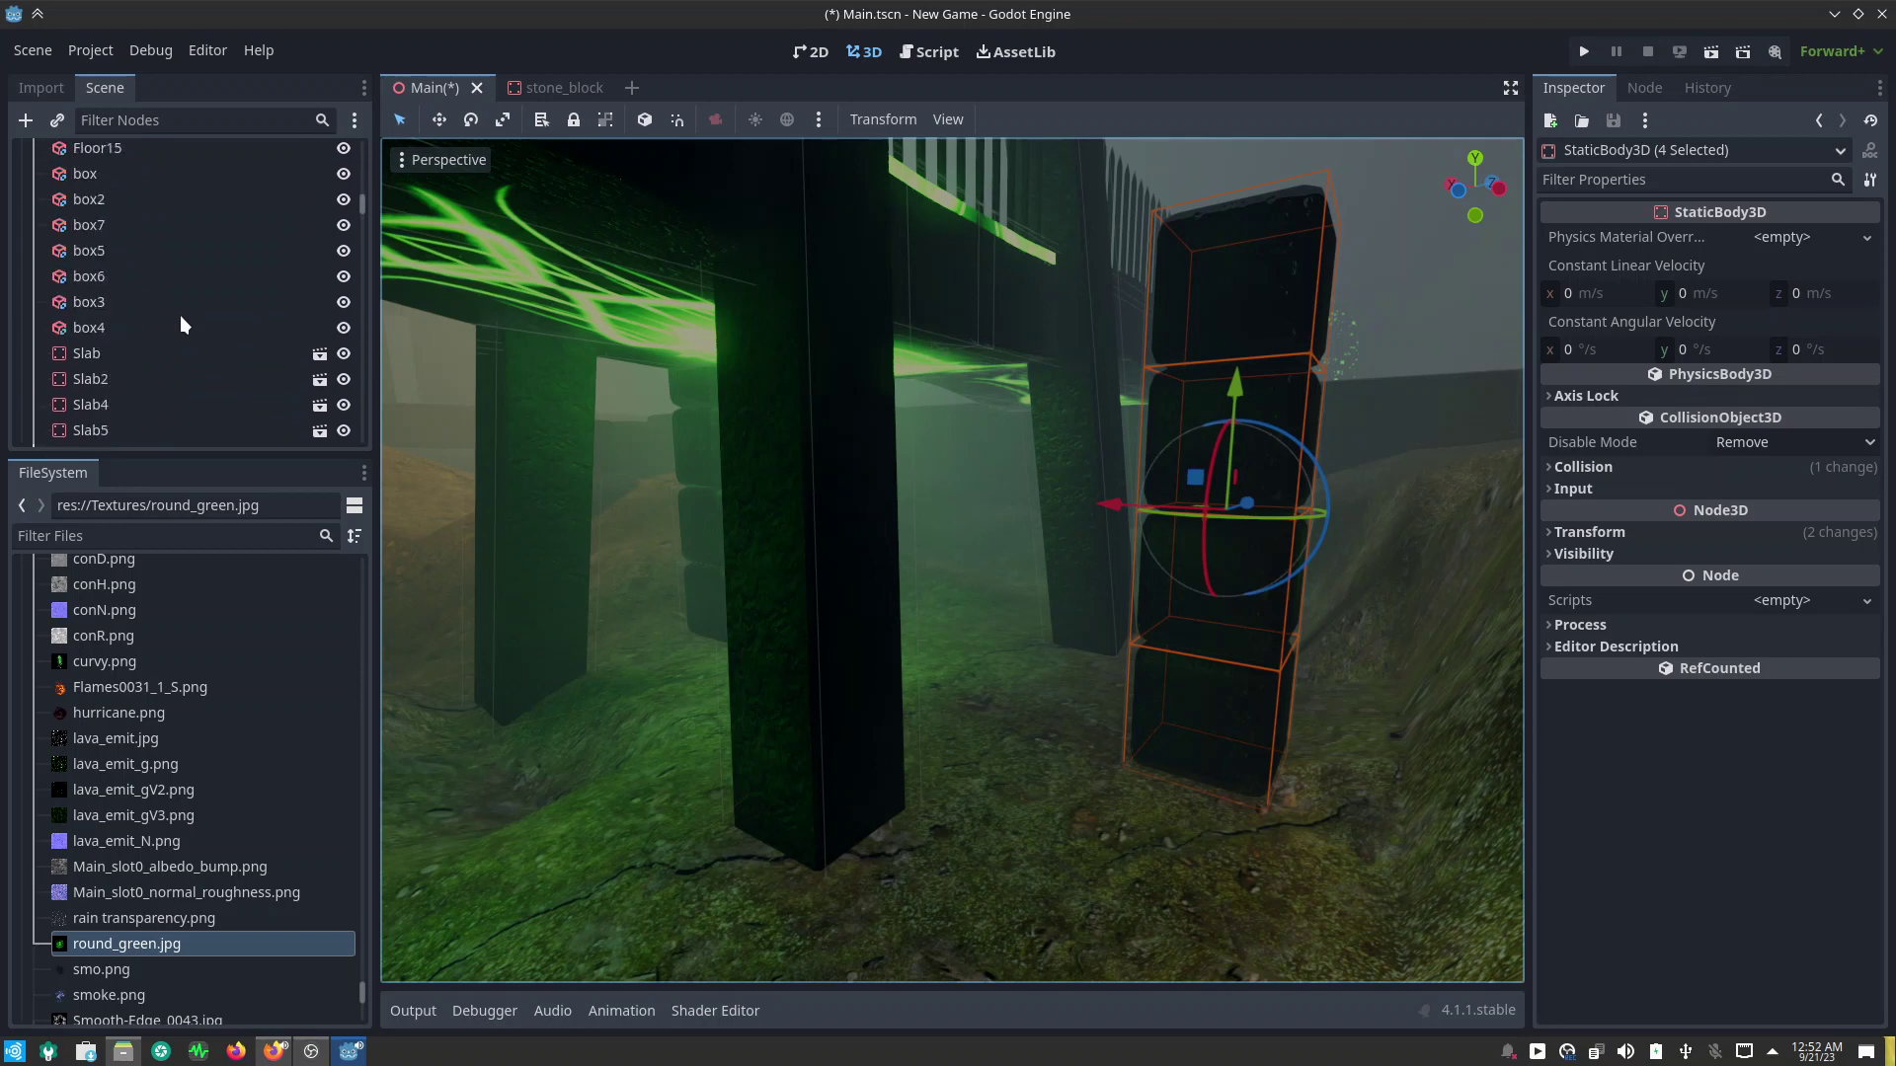
{"action": "scroll", "coordinate": [179, 316], "scroll_direction": "up", "scroll_amount": 2}
{"action": "scroll", "coordinate": [180, 315], "scroll_direction": "up", "scroll_amount": 2}
{"action": "scroll", "coordinate": [179, 316], "scroll_direction": "up", "scroll_amount": 2}
{"action": "scroll", "coordinate": [180, 316], "scroll_direction": "up", "scroll_amount": 2}
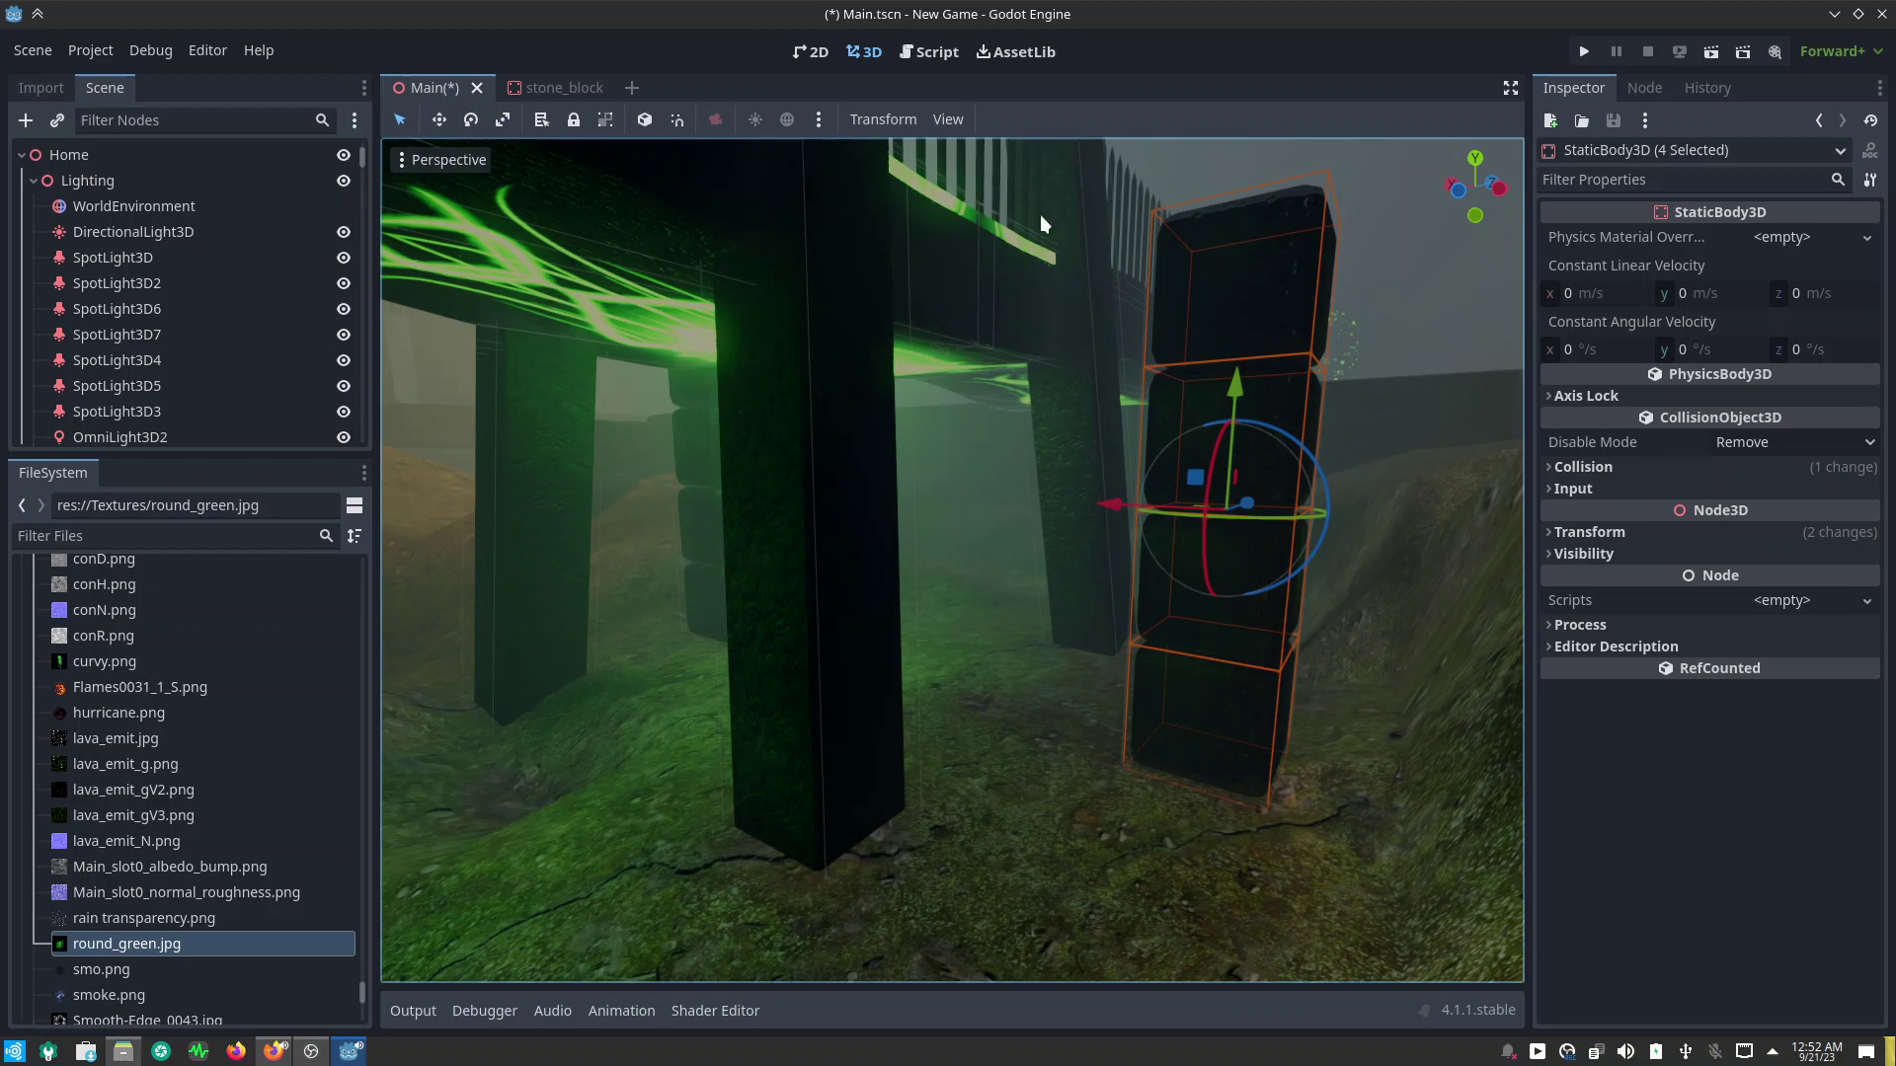
{"action": "left_click", "coordinate": [1270, 265]}
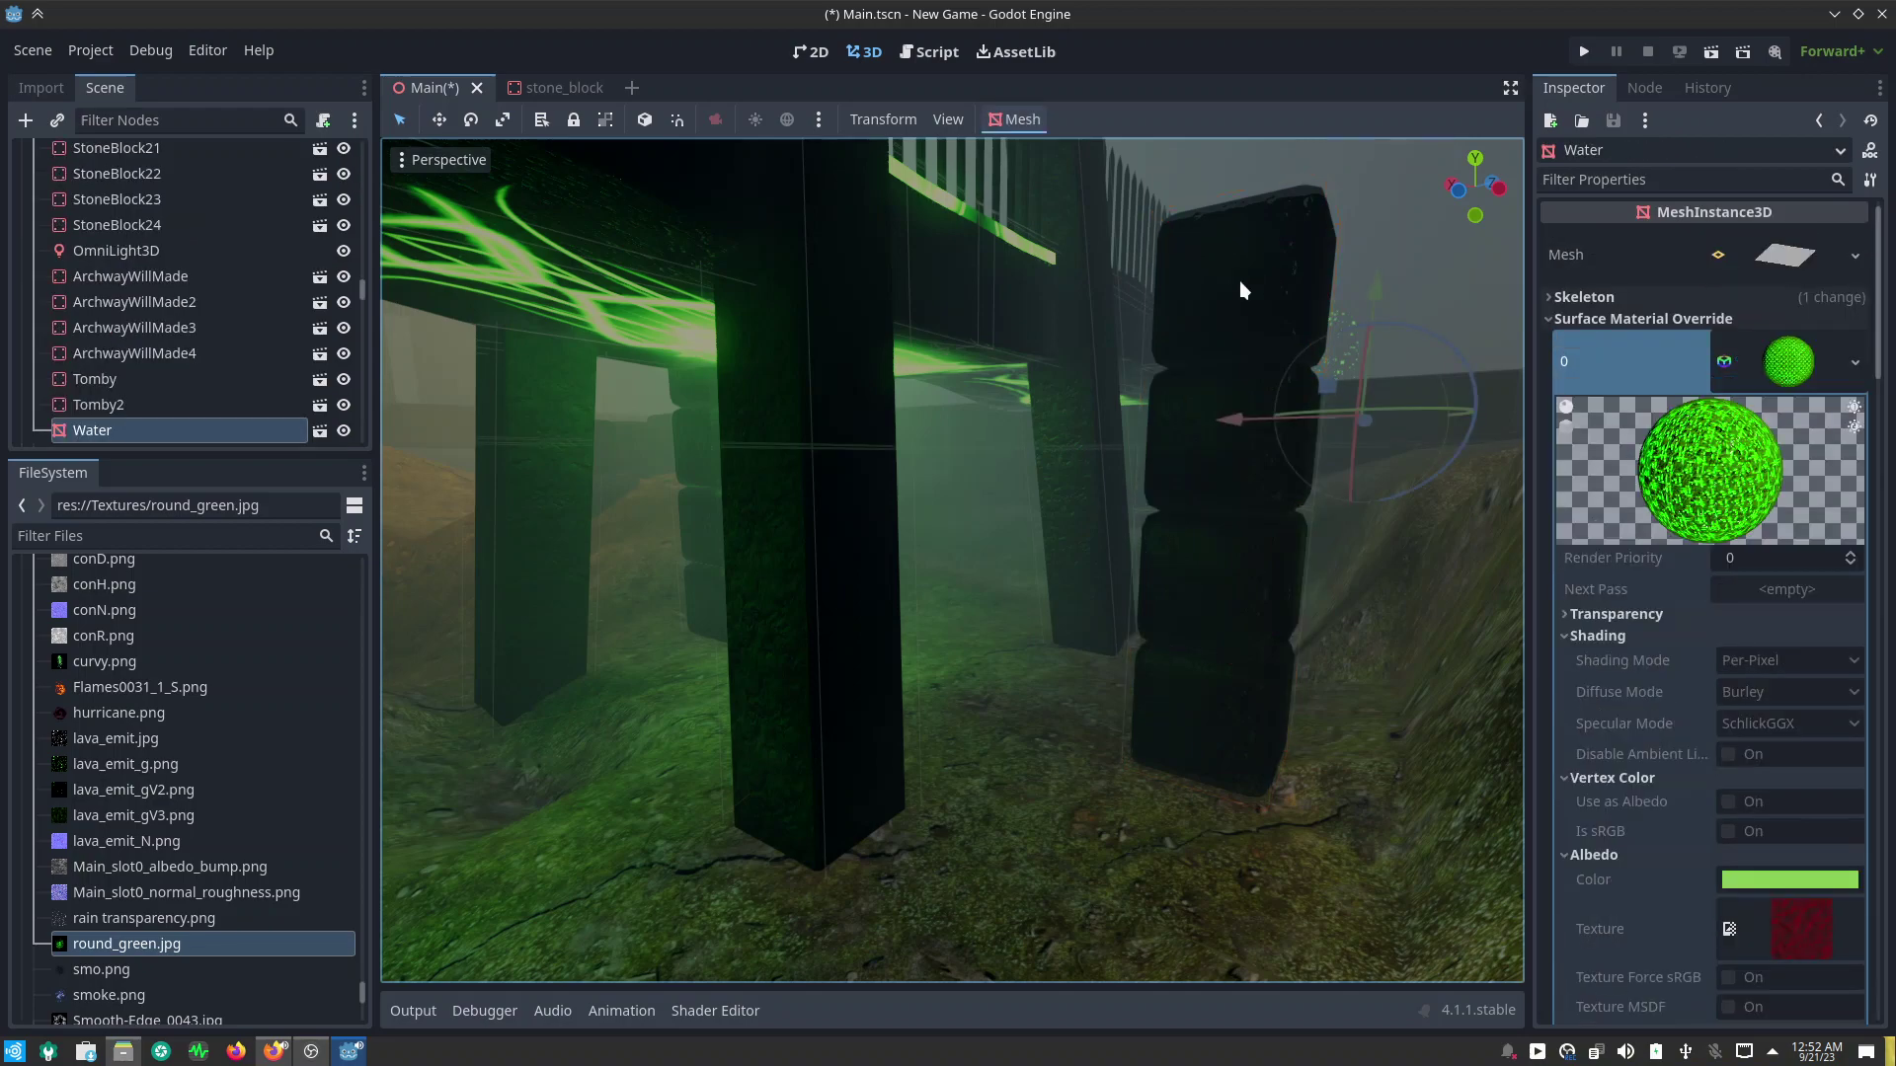
{"action": "middle_click_drag", "start_coordinate": [1240, 280], "coordinate": [1092, 465]}
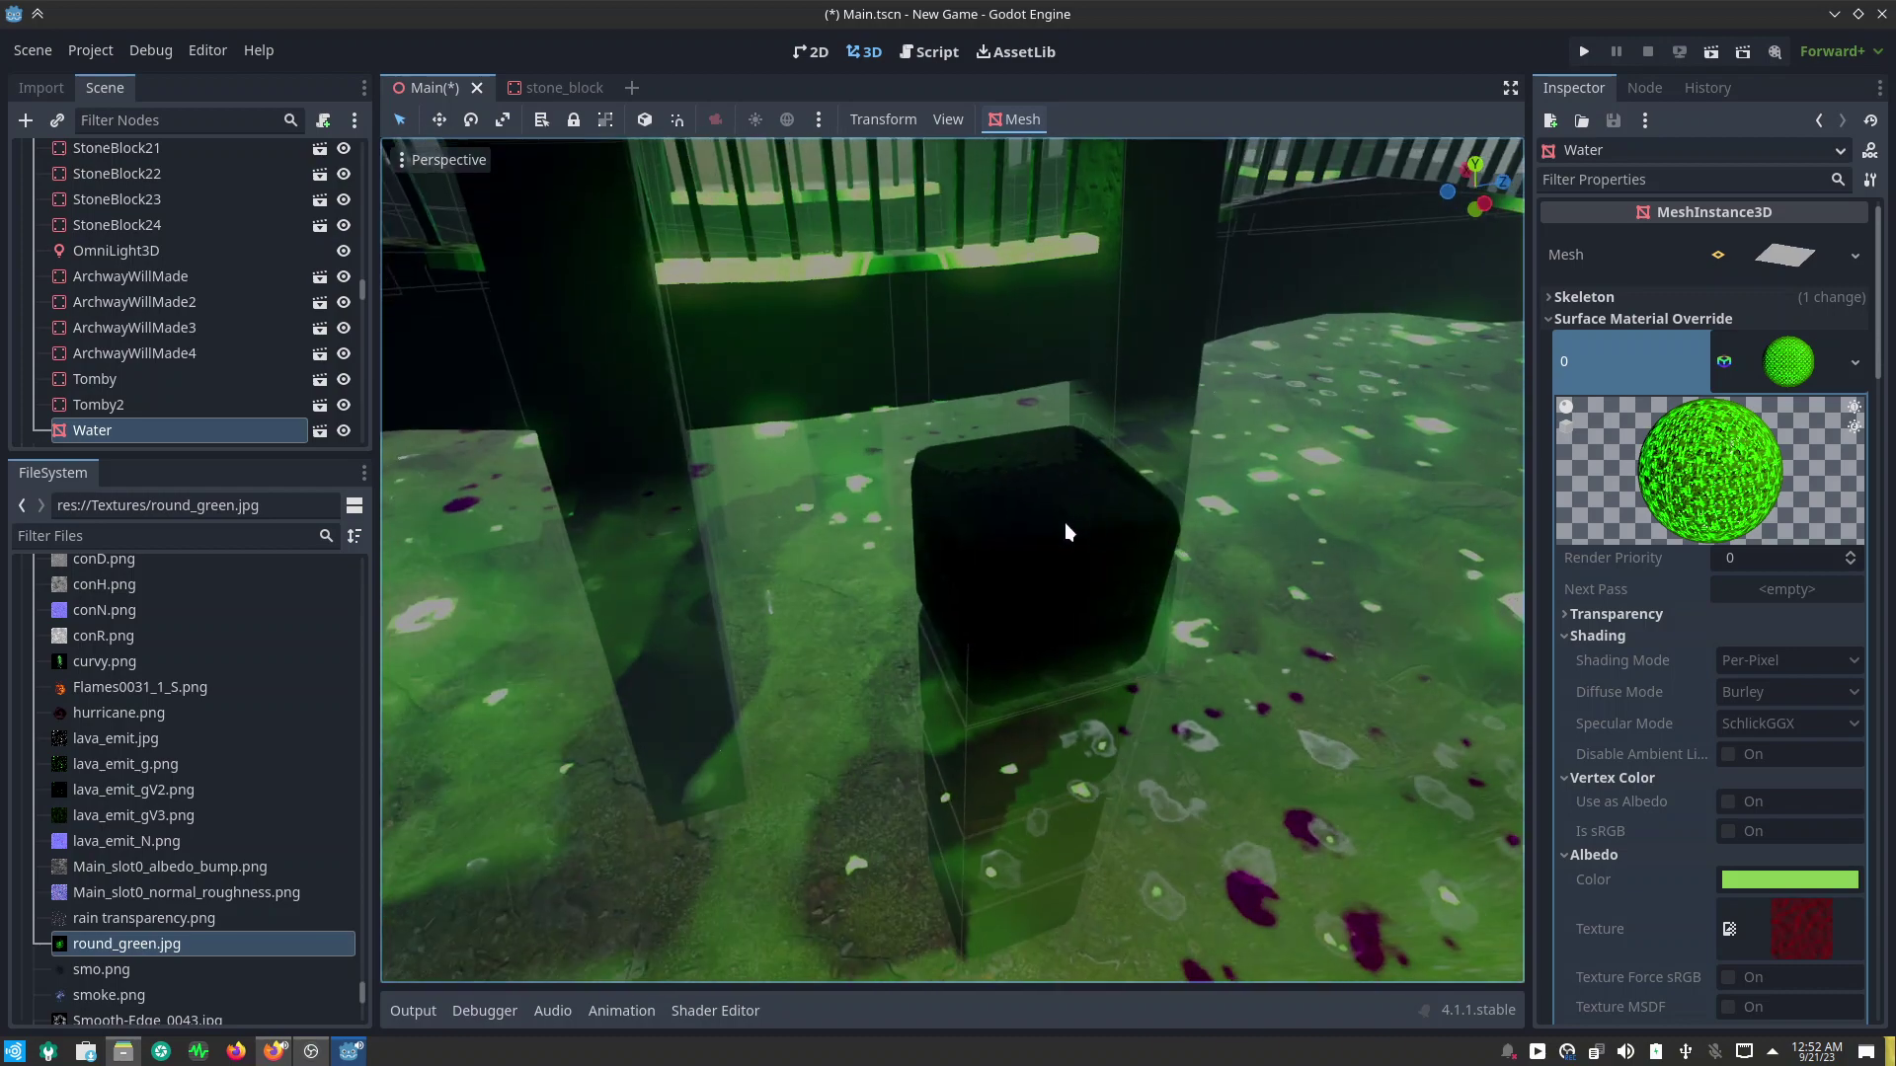
{"action": "left_click", "coordinate": [1065, 523]}
{"action": "key", "text": "Delete"}
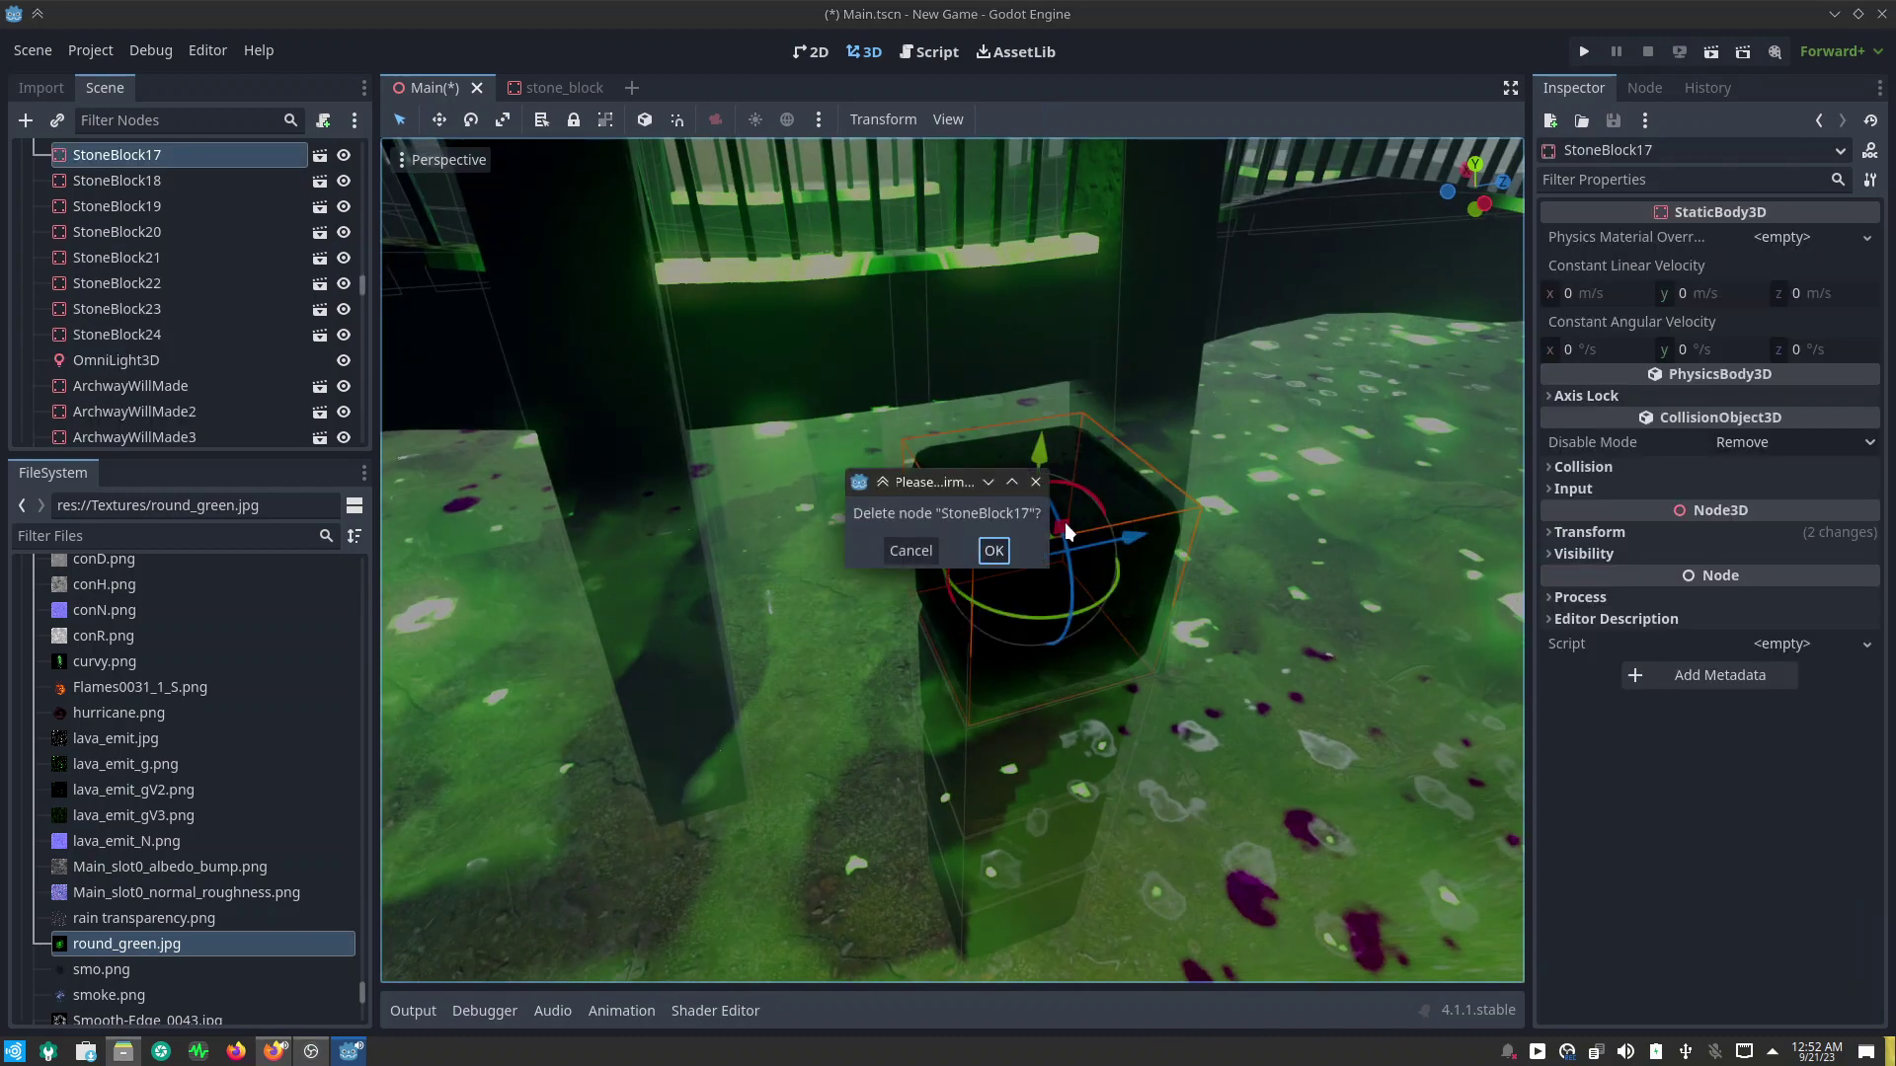
{"action": "left_click", "coordinate": [986, 548]}
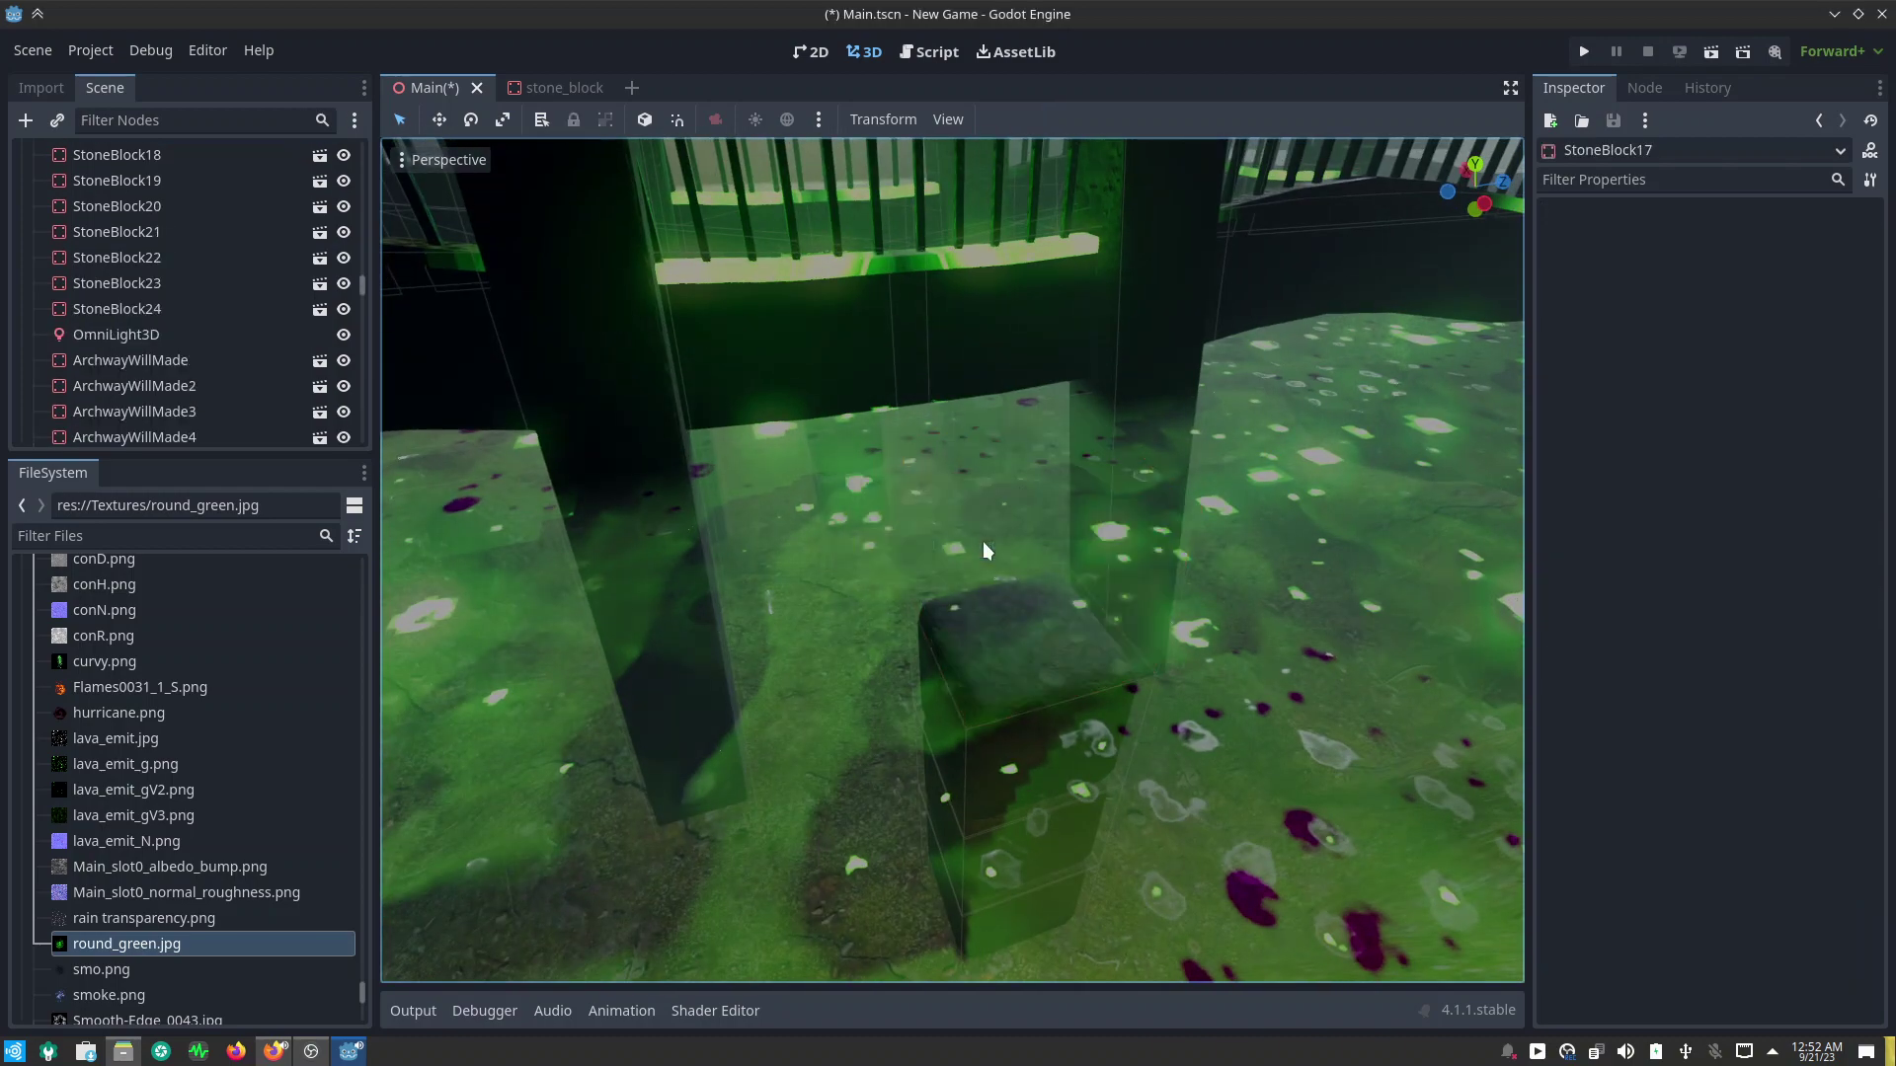
Step: Delete StoneBlock19, StoneBlock21 and StoneBlock23 from beneath the bridge
{"action": "left_click", "coordinate": [1034, 644]}
{"action": "middle_click_drag", "start_coordinate": [950, 822], "coordinate": [950, 737]}
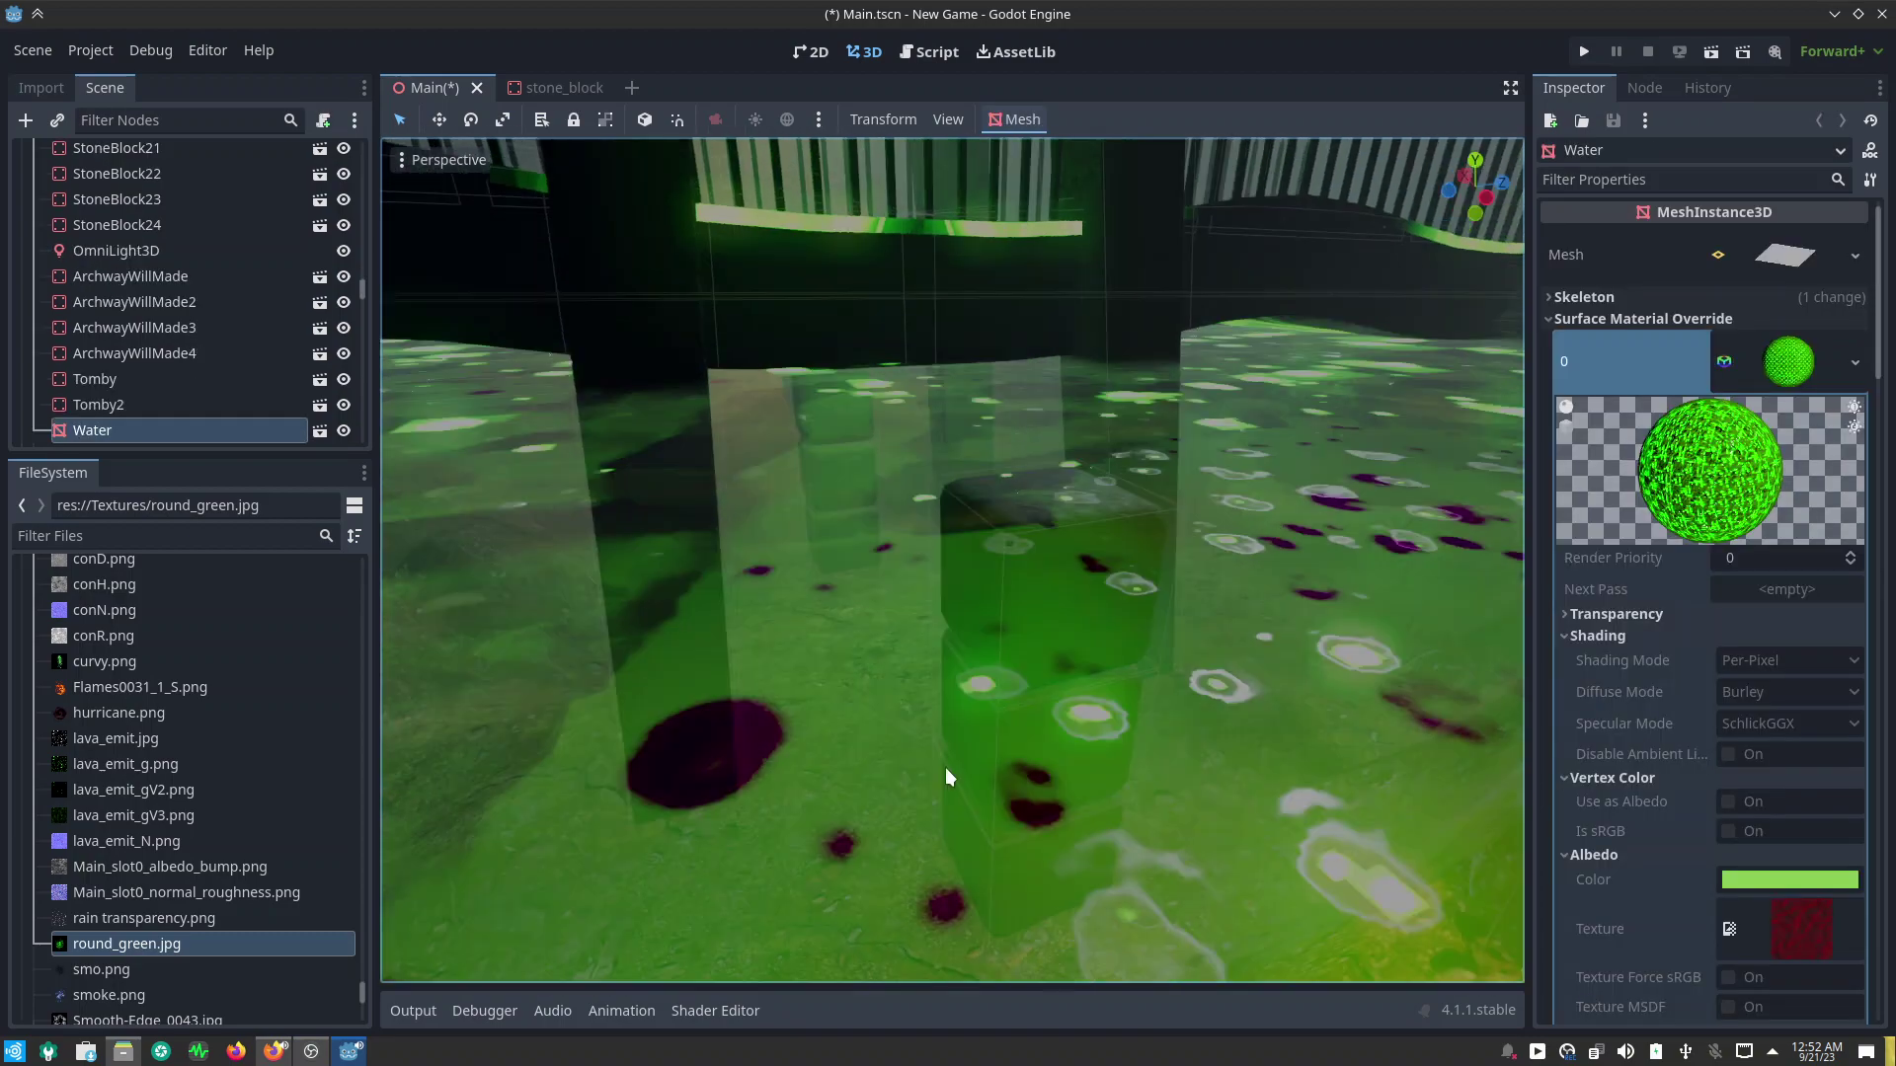
{"action": "left_click", "coordinate": [1023, 470]}
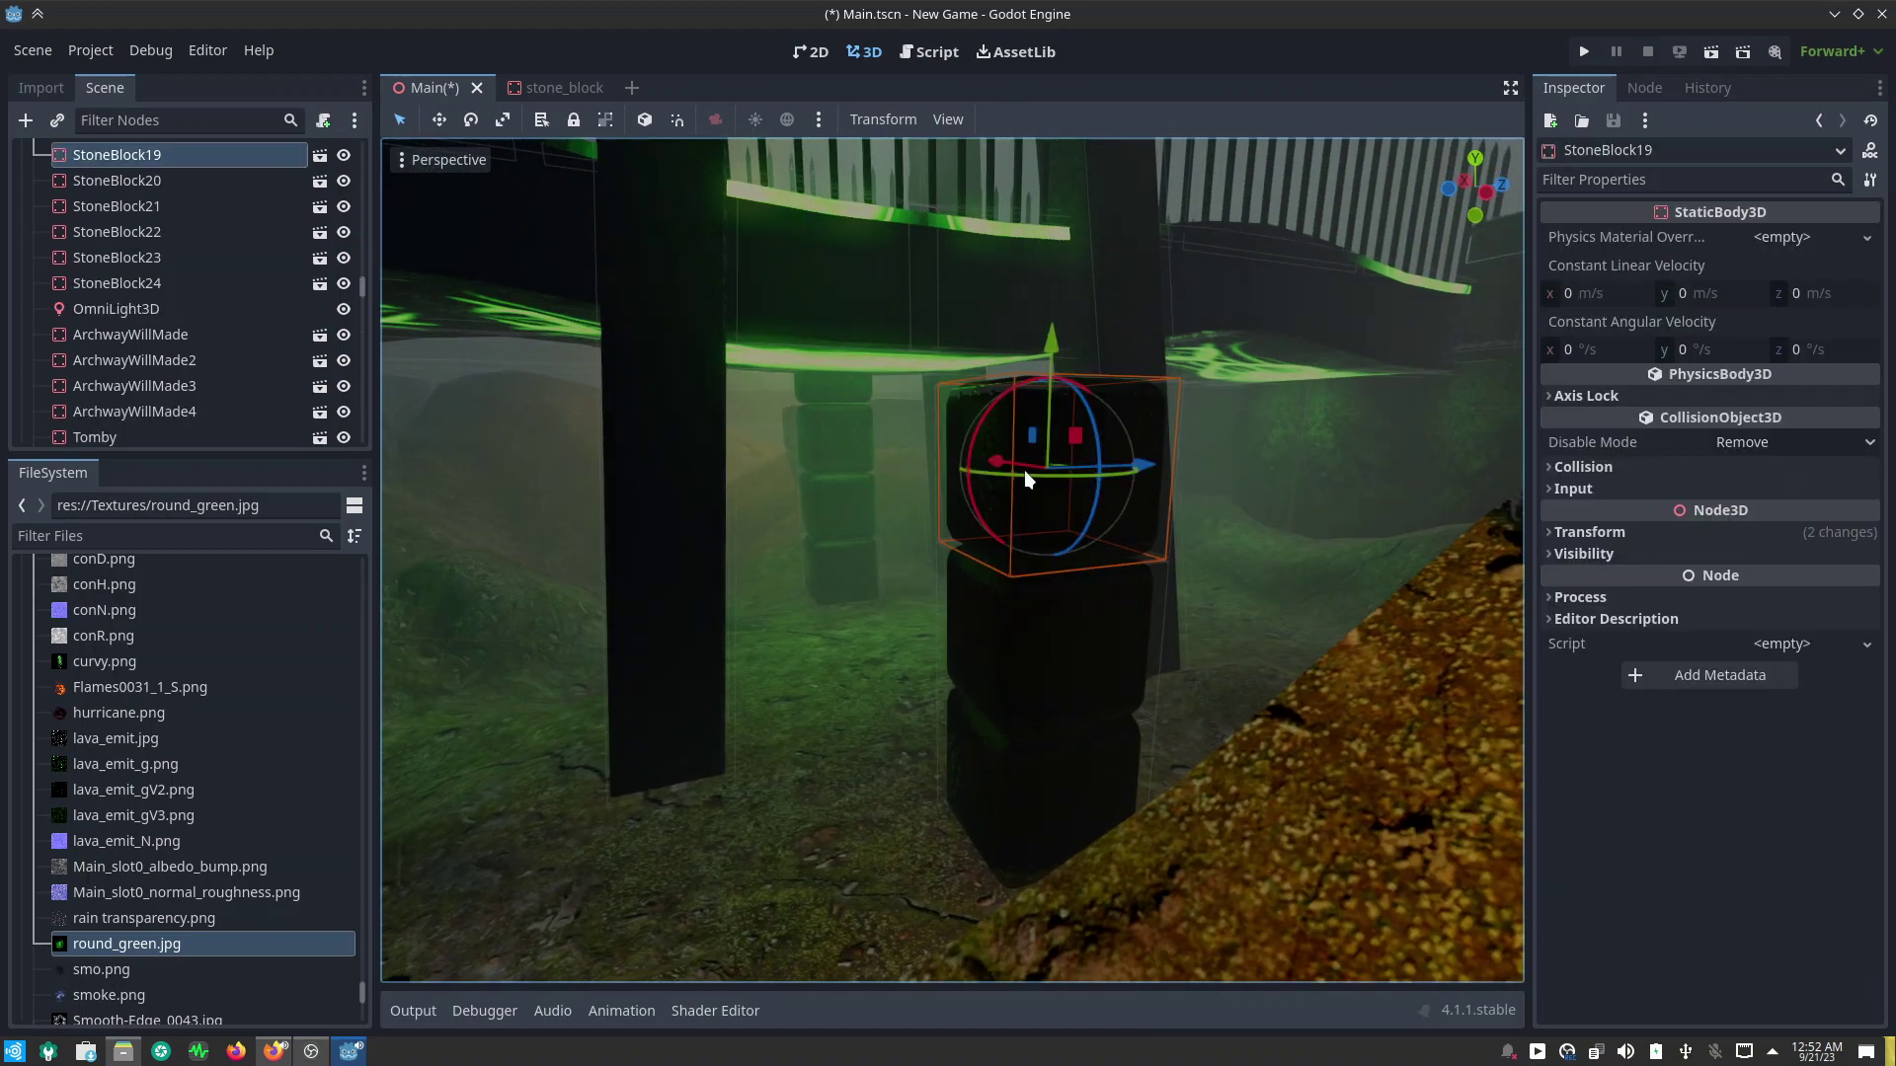
{"action": "key", "text": "Delete"}
{"action": "left_click", "coordinate": [1003, 555]}
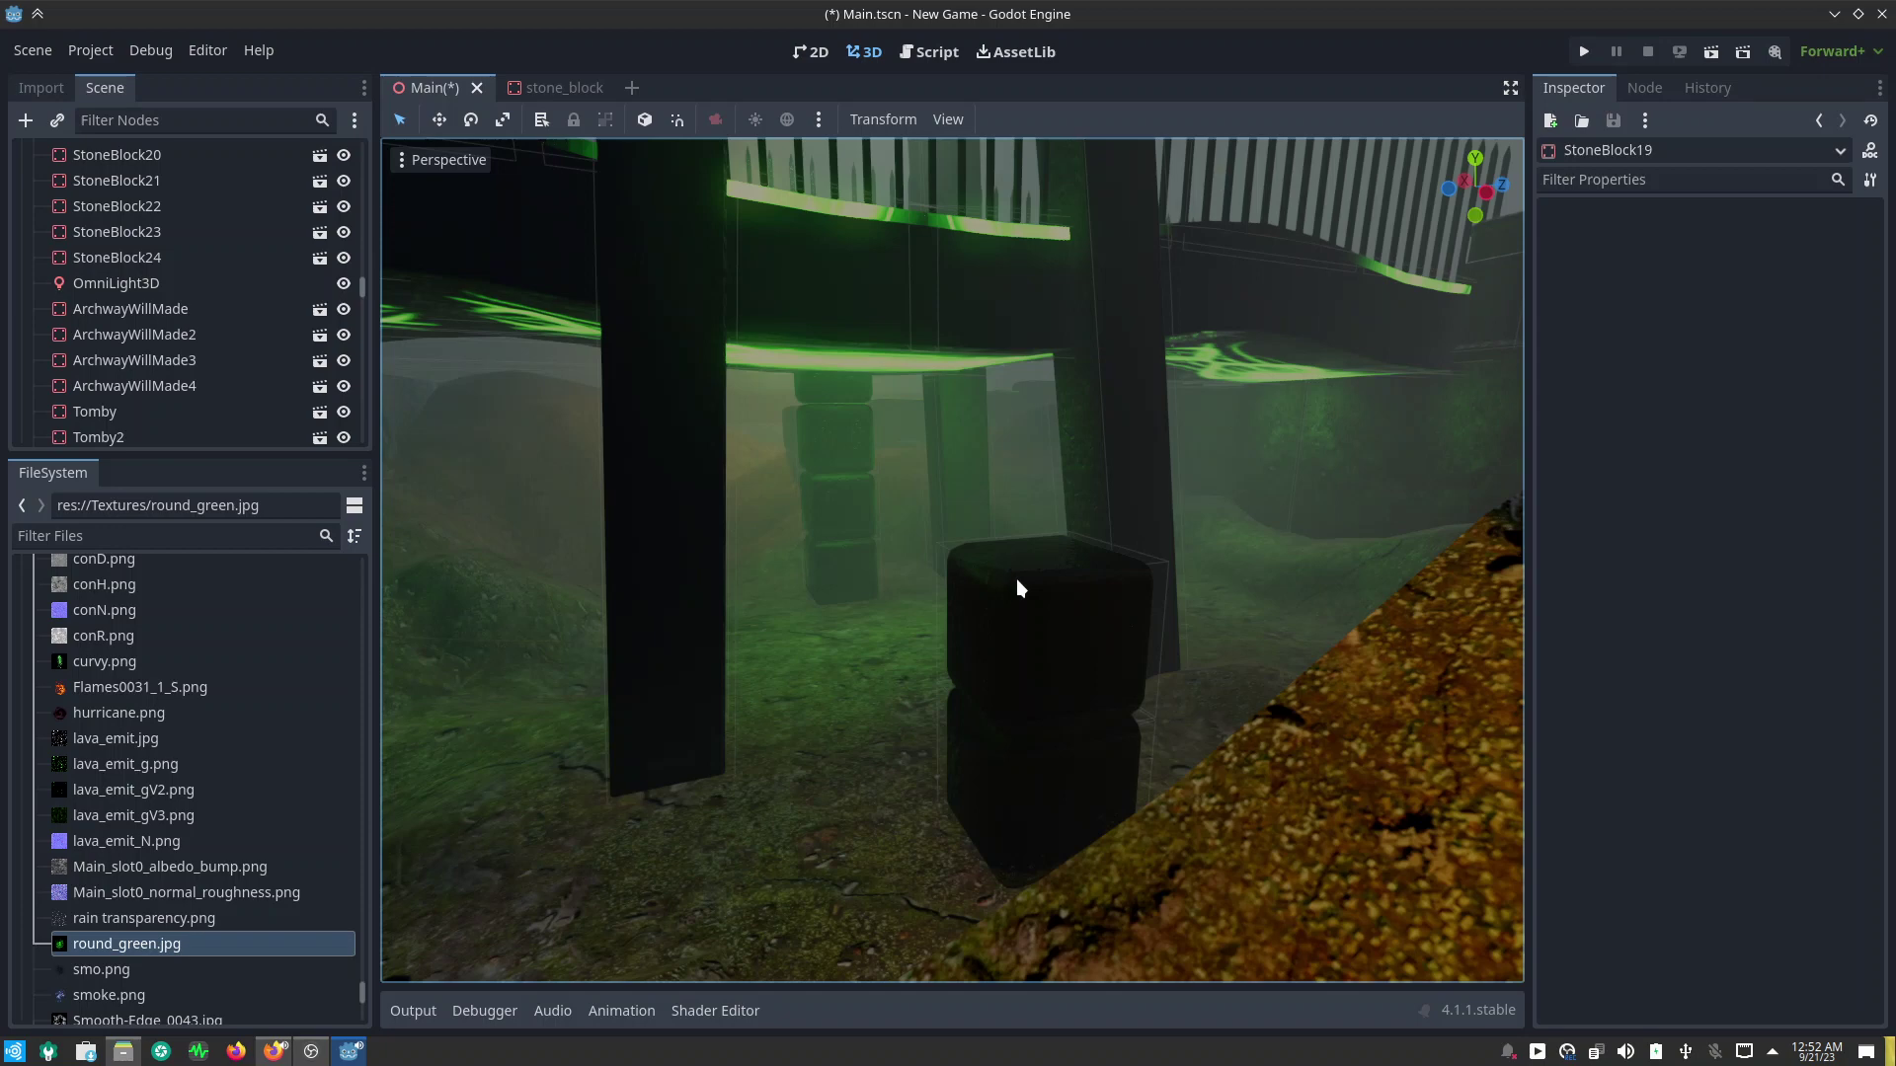
{"action": "left_click", "coordinate": [1016, 579]}
{"action": "key", "text": "Delete"}
{"action": "left_click", "coordinate": [993, 551]}
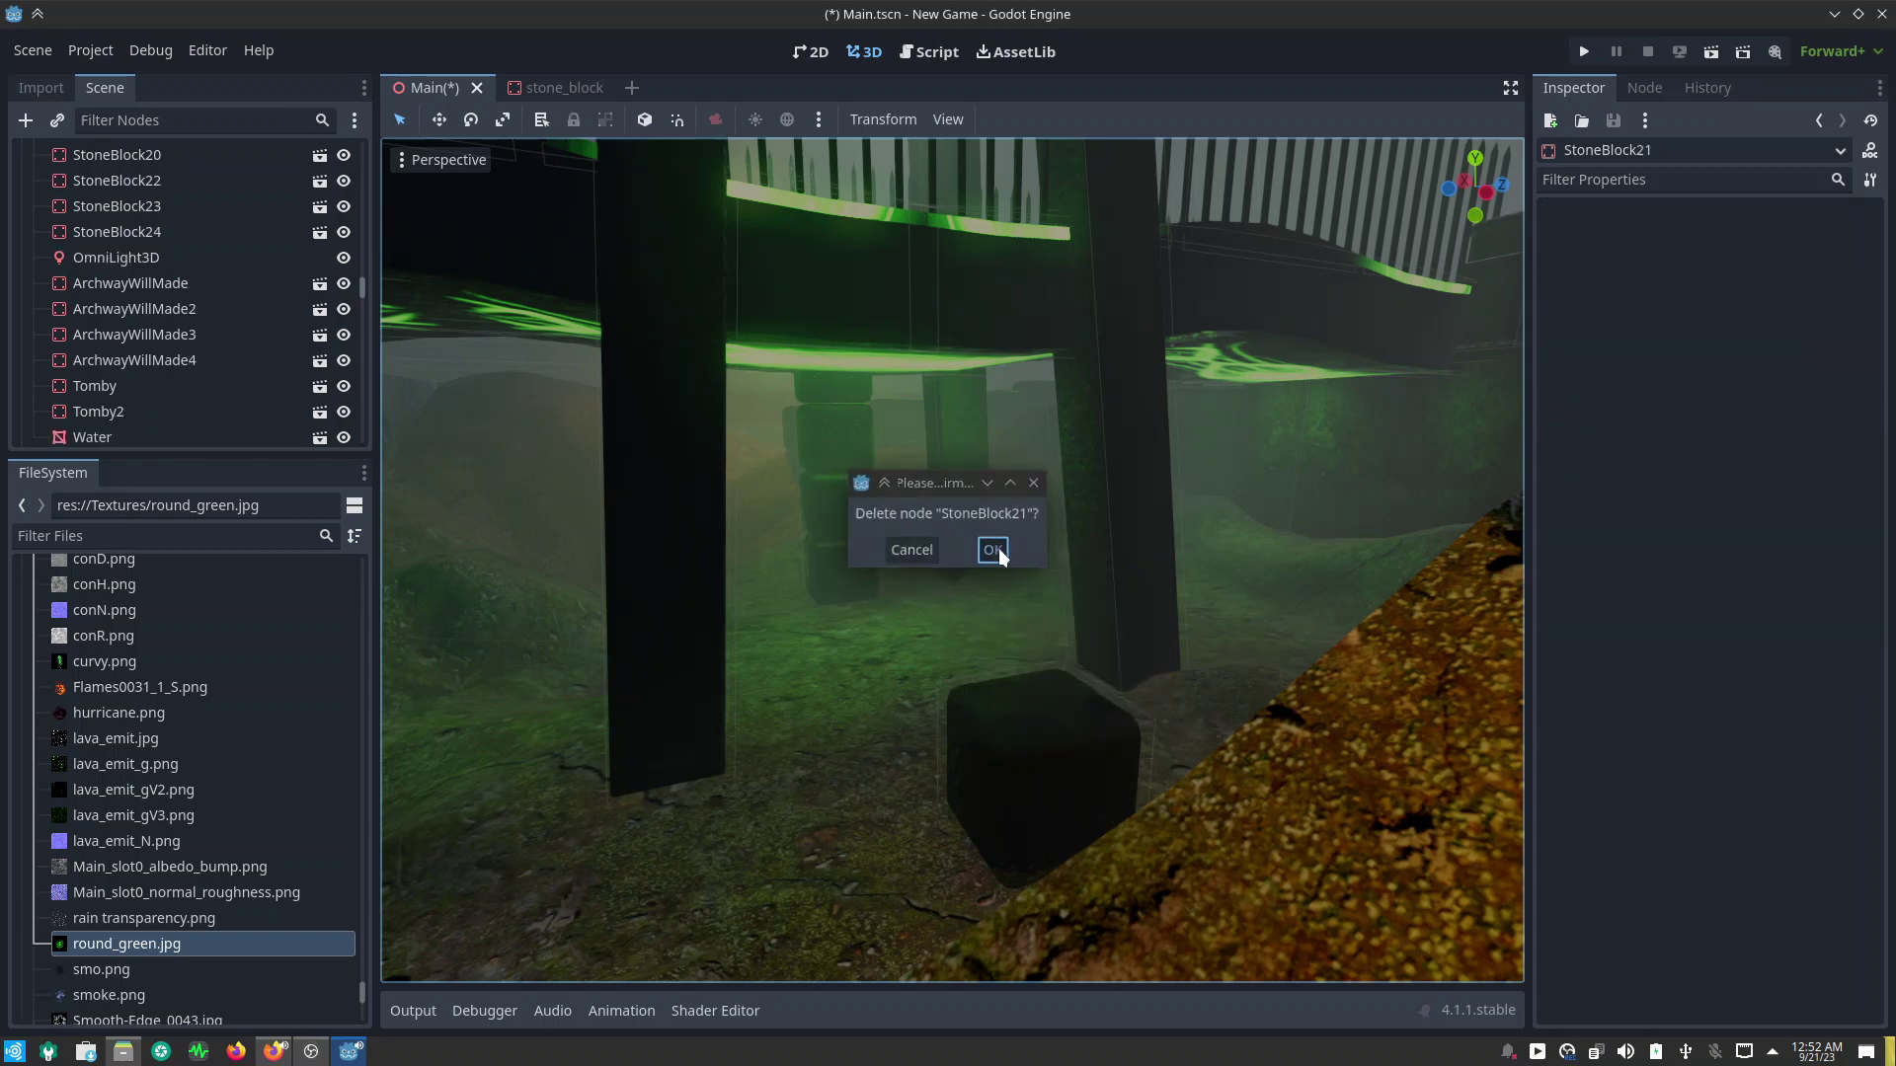
{"action": "left_click", "coordinate": [1014, 733]}
{"action": "key", "text": "Delete"}
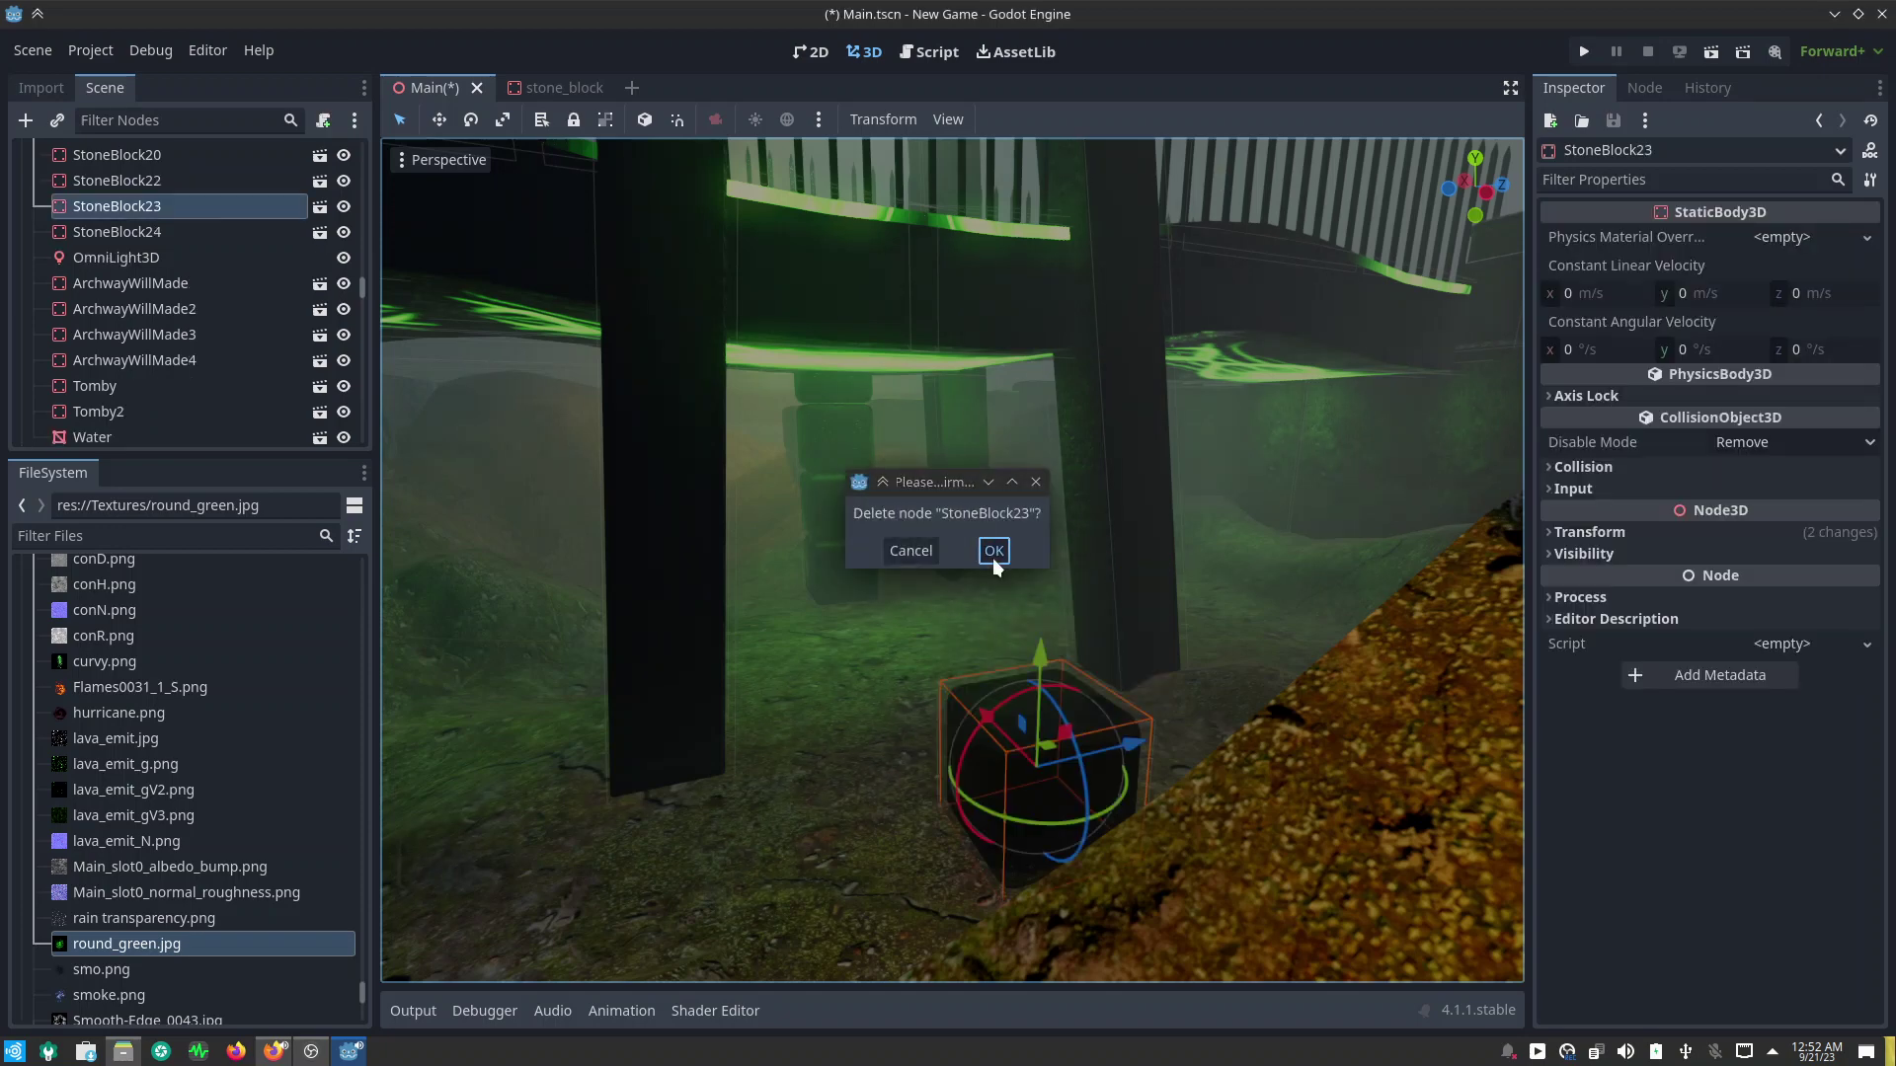
{"action": "left_click", "coordinate": [993, 550]}
Step: Delete StoneBlock20, StoneBlock22, StoneBlock24 and StoneBlock18
{"action": "left_click", "coordinate": [838, 435]}
{"action": "key", "text": "Delete"}
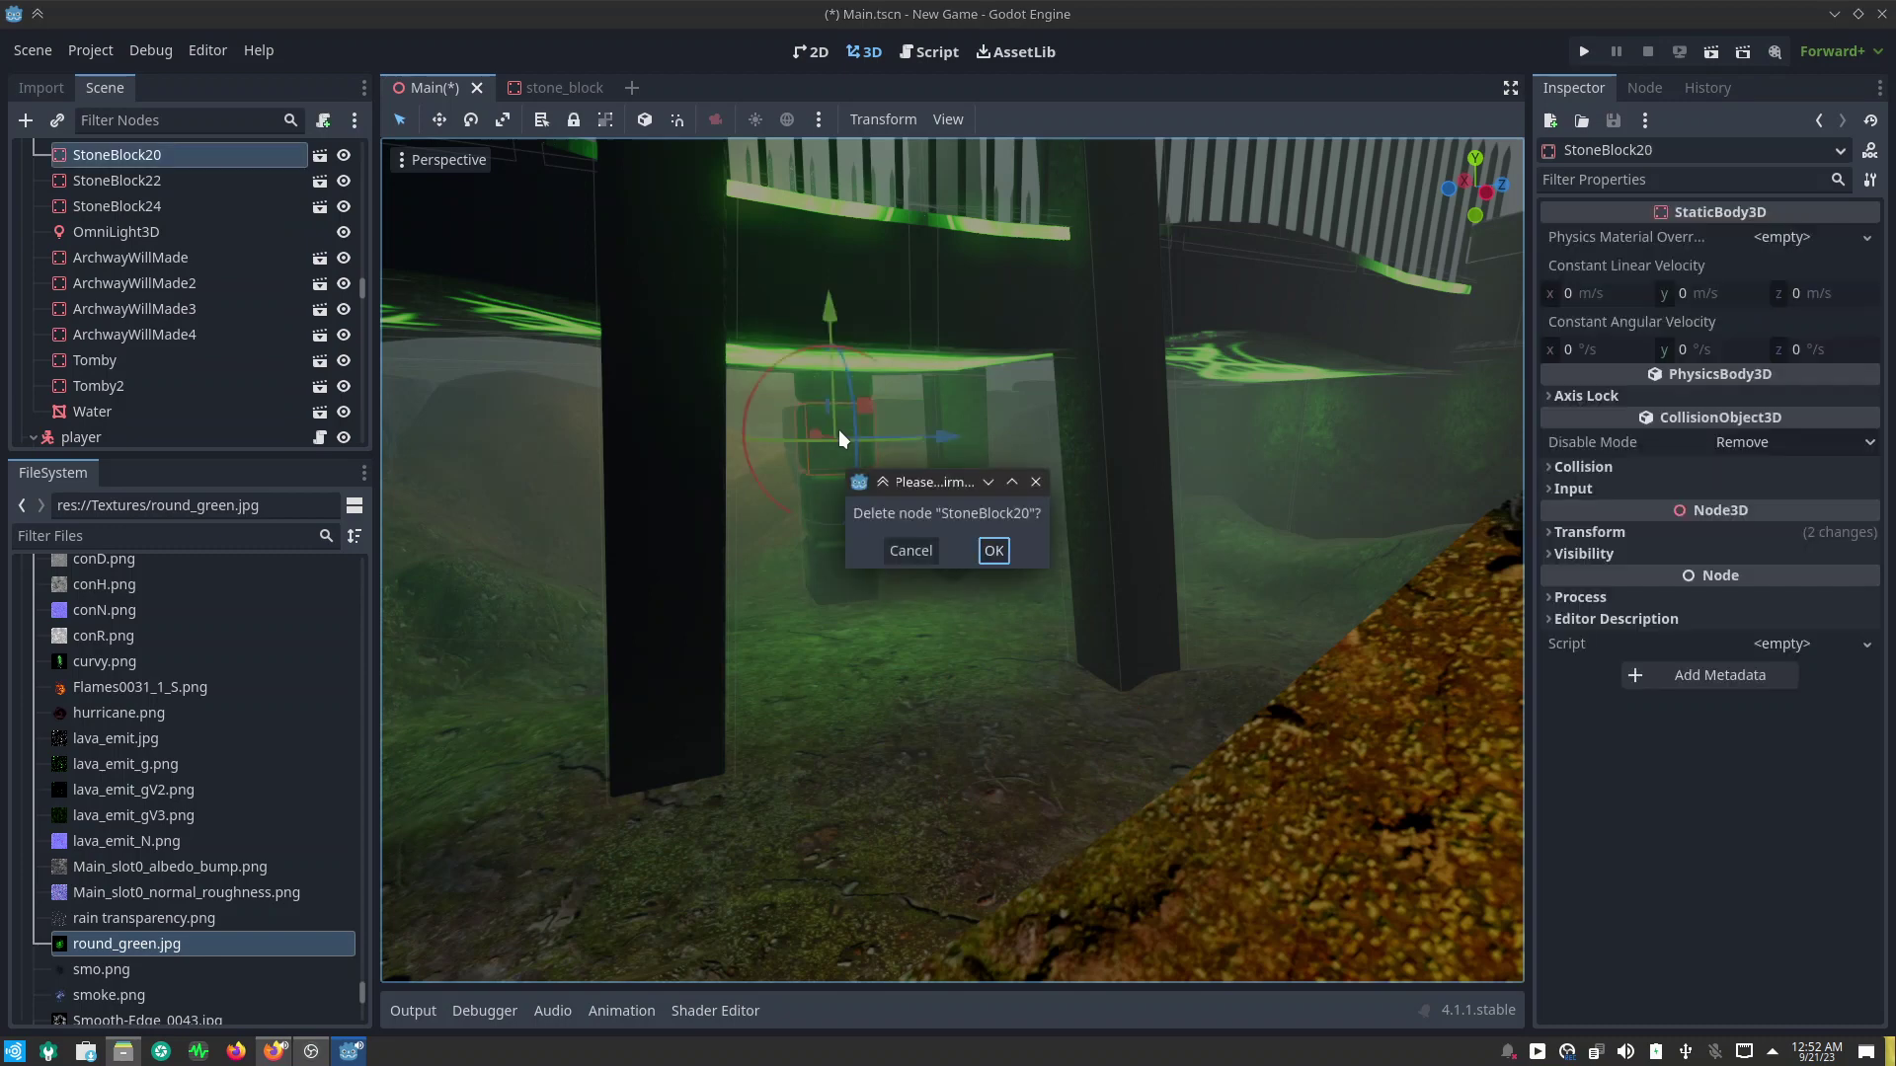
{"action": "left_click", "coordinate": [992, 550]}
{"action": "left_click", "coordinate": [840, 500]}
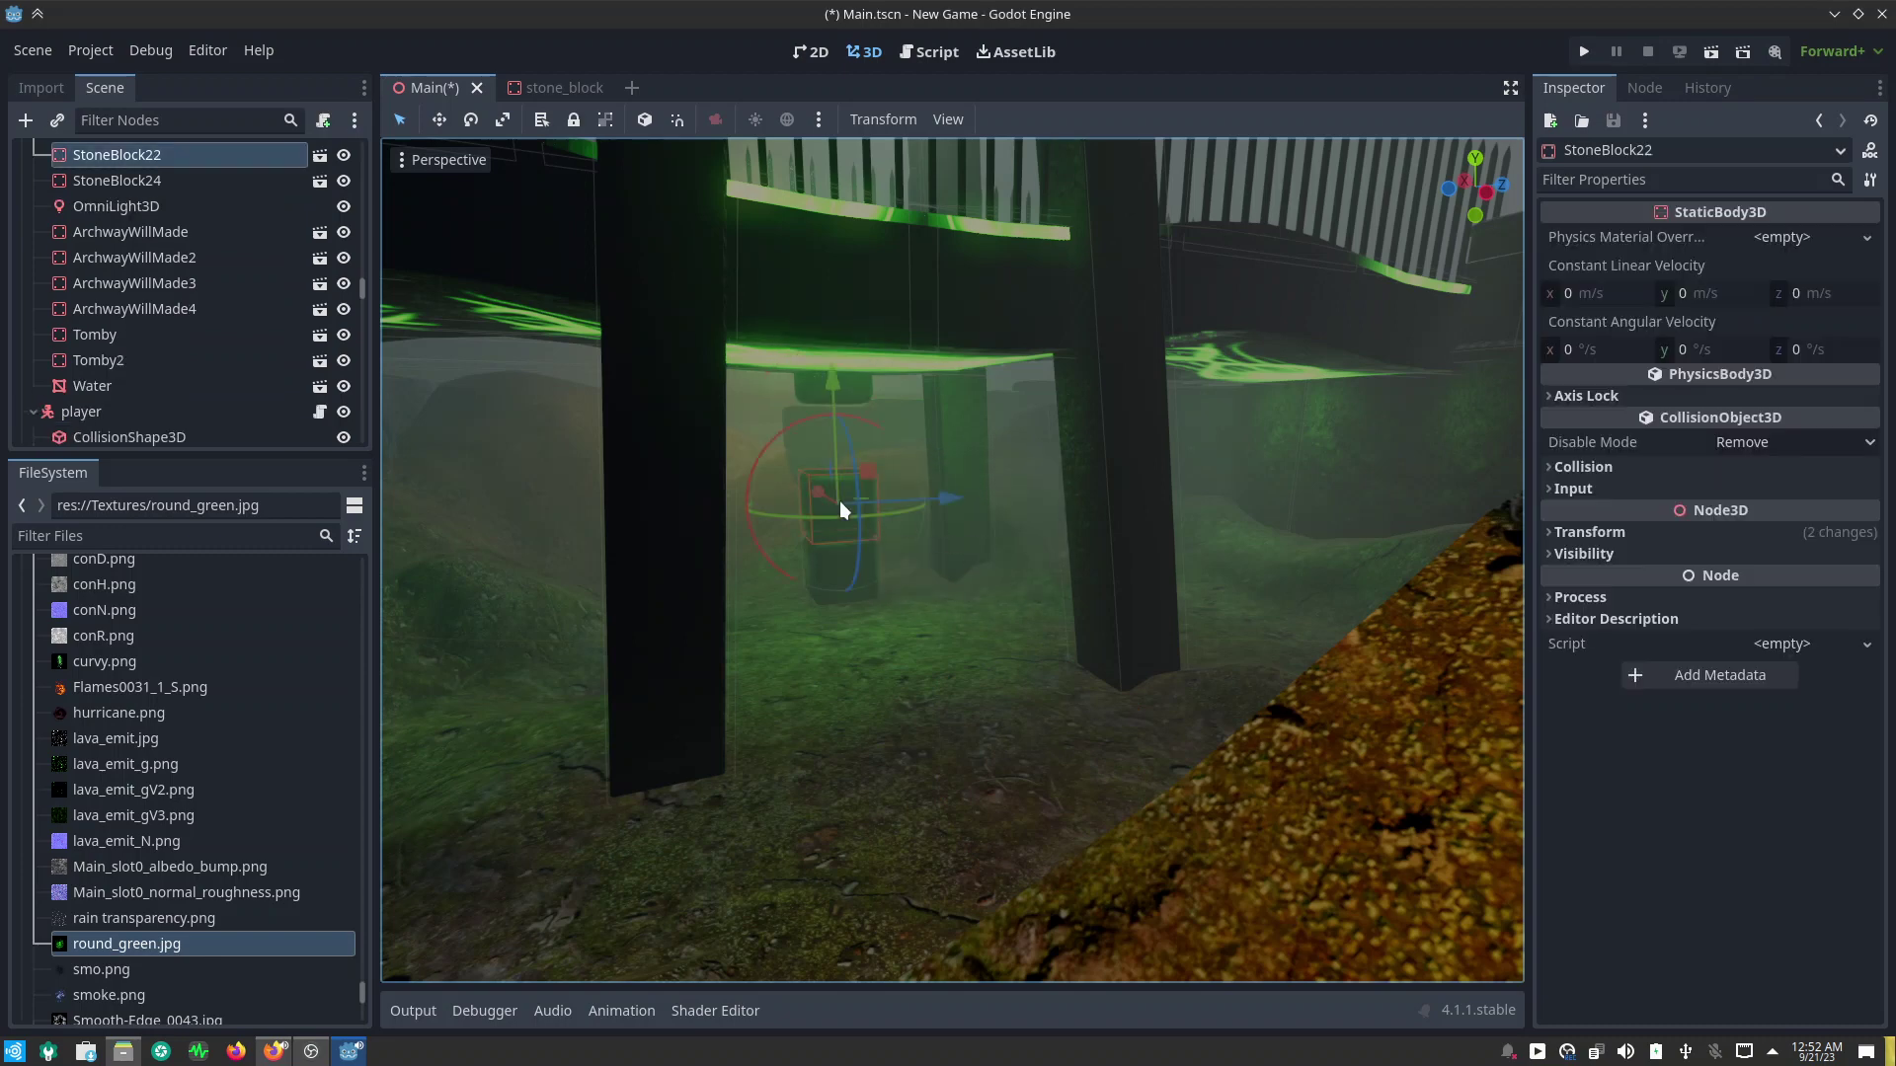
{"action": "key", "text": "Delete"}
{"action": "left_click", "coordinate": [992, 550]}
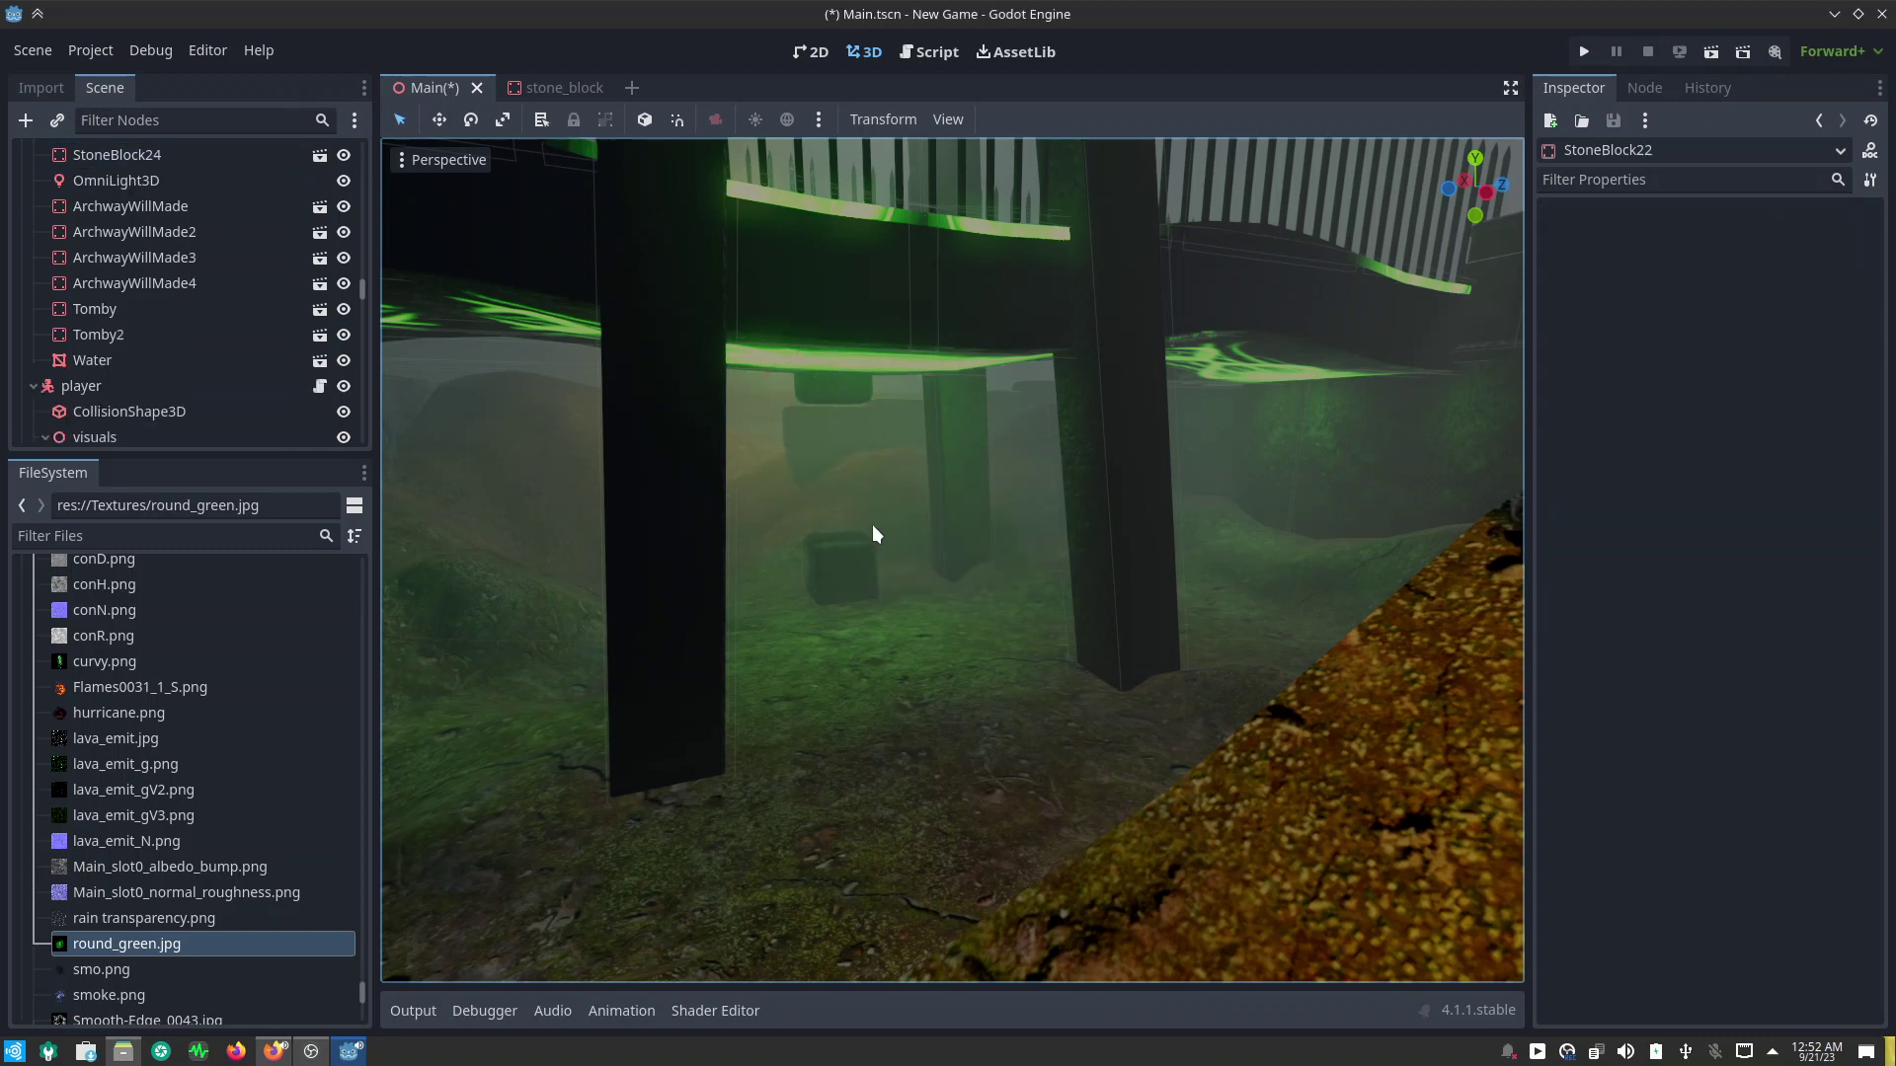
{"action": "left_click", "coordinate": [847, 561]}
{"action": "key", "text": "Delete"}
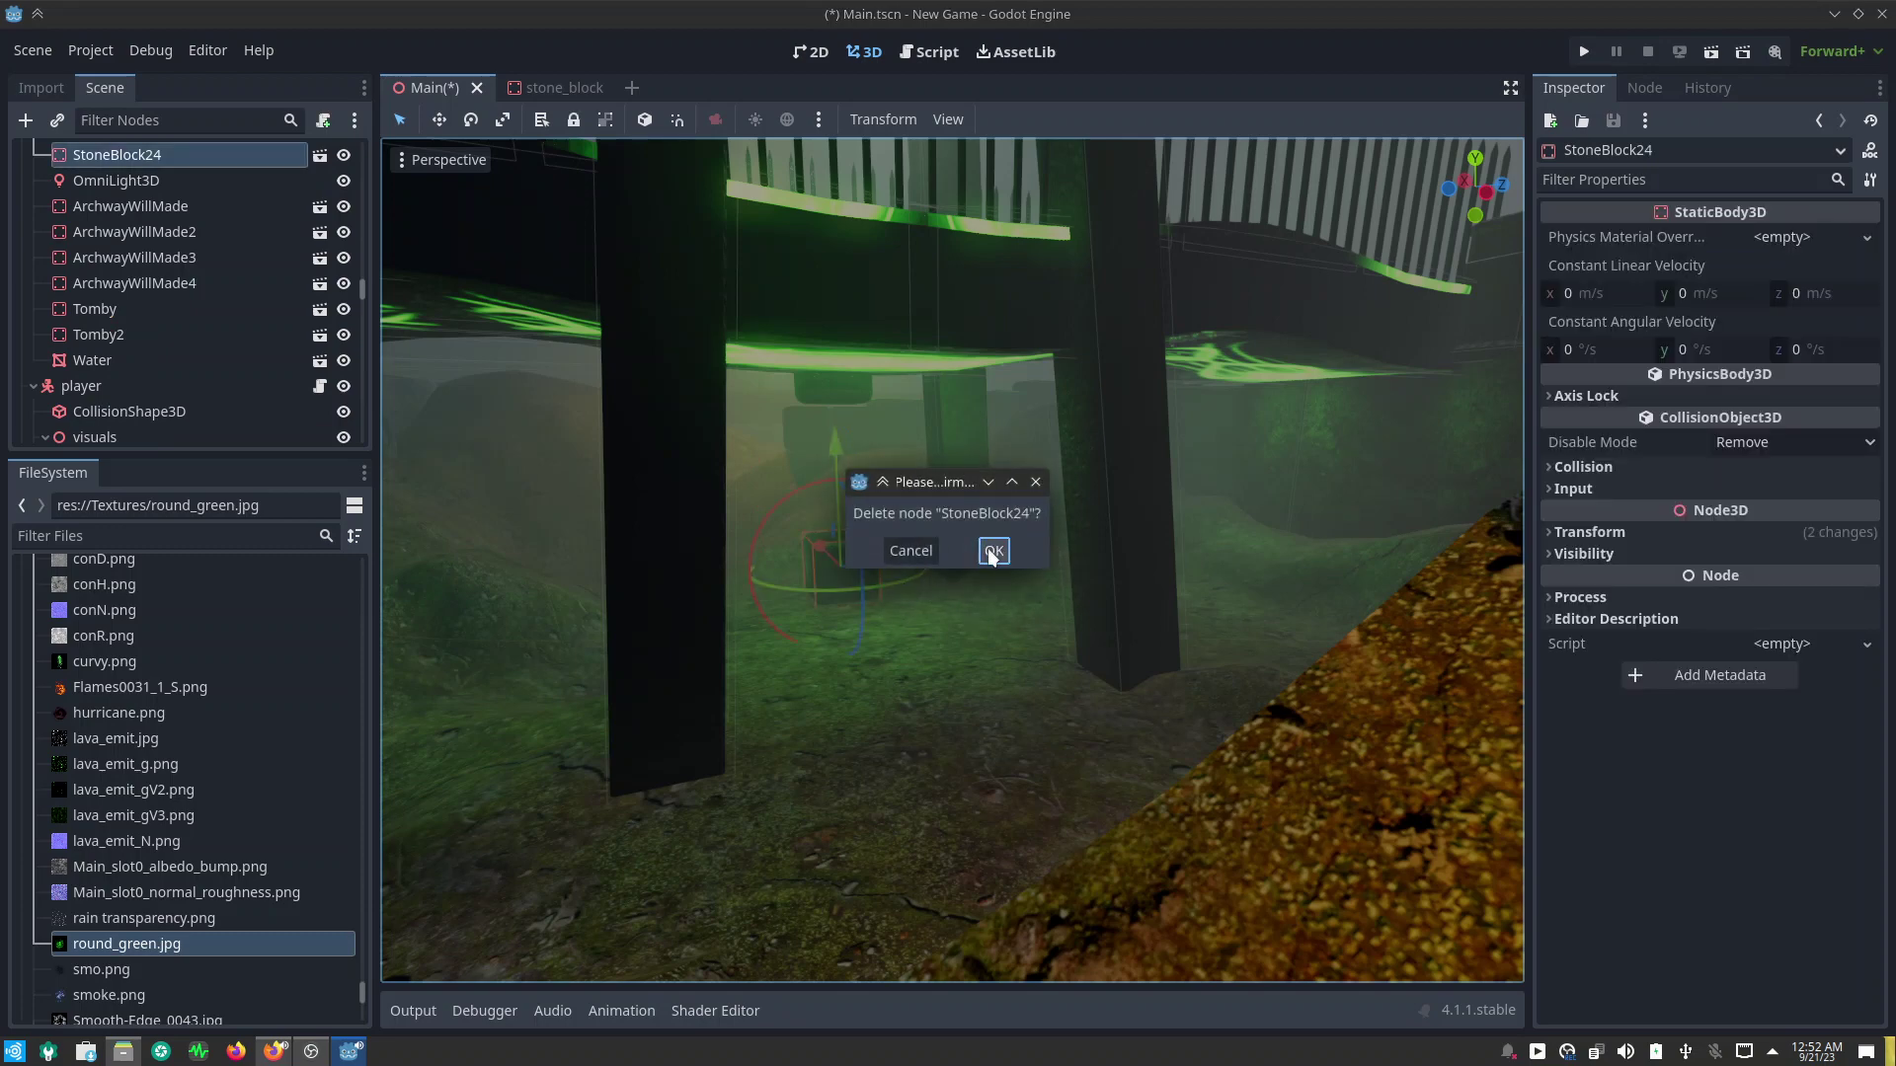
{"action": "left_click", "coordinate": [993, 550]}
{"action": "left_click", "coordinate": [826, 385]}
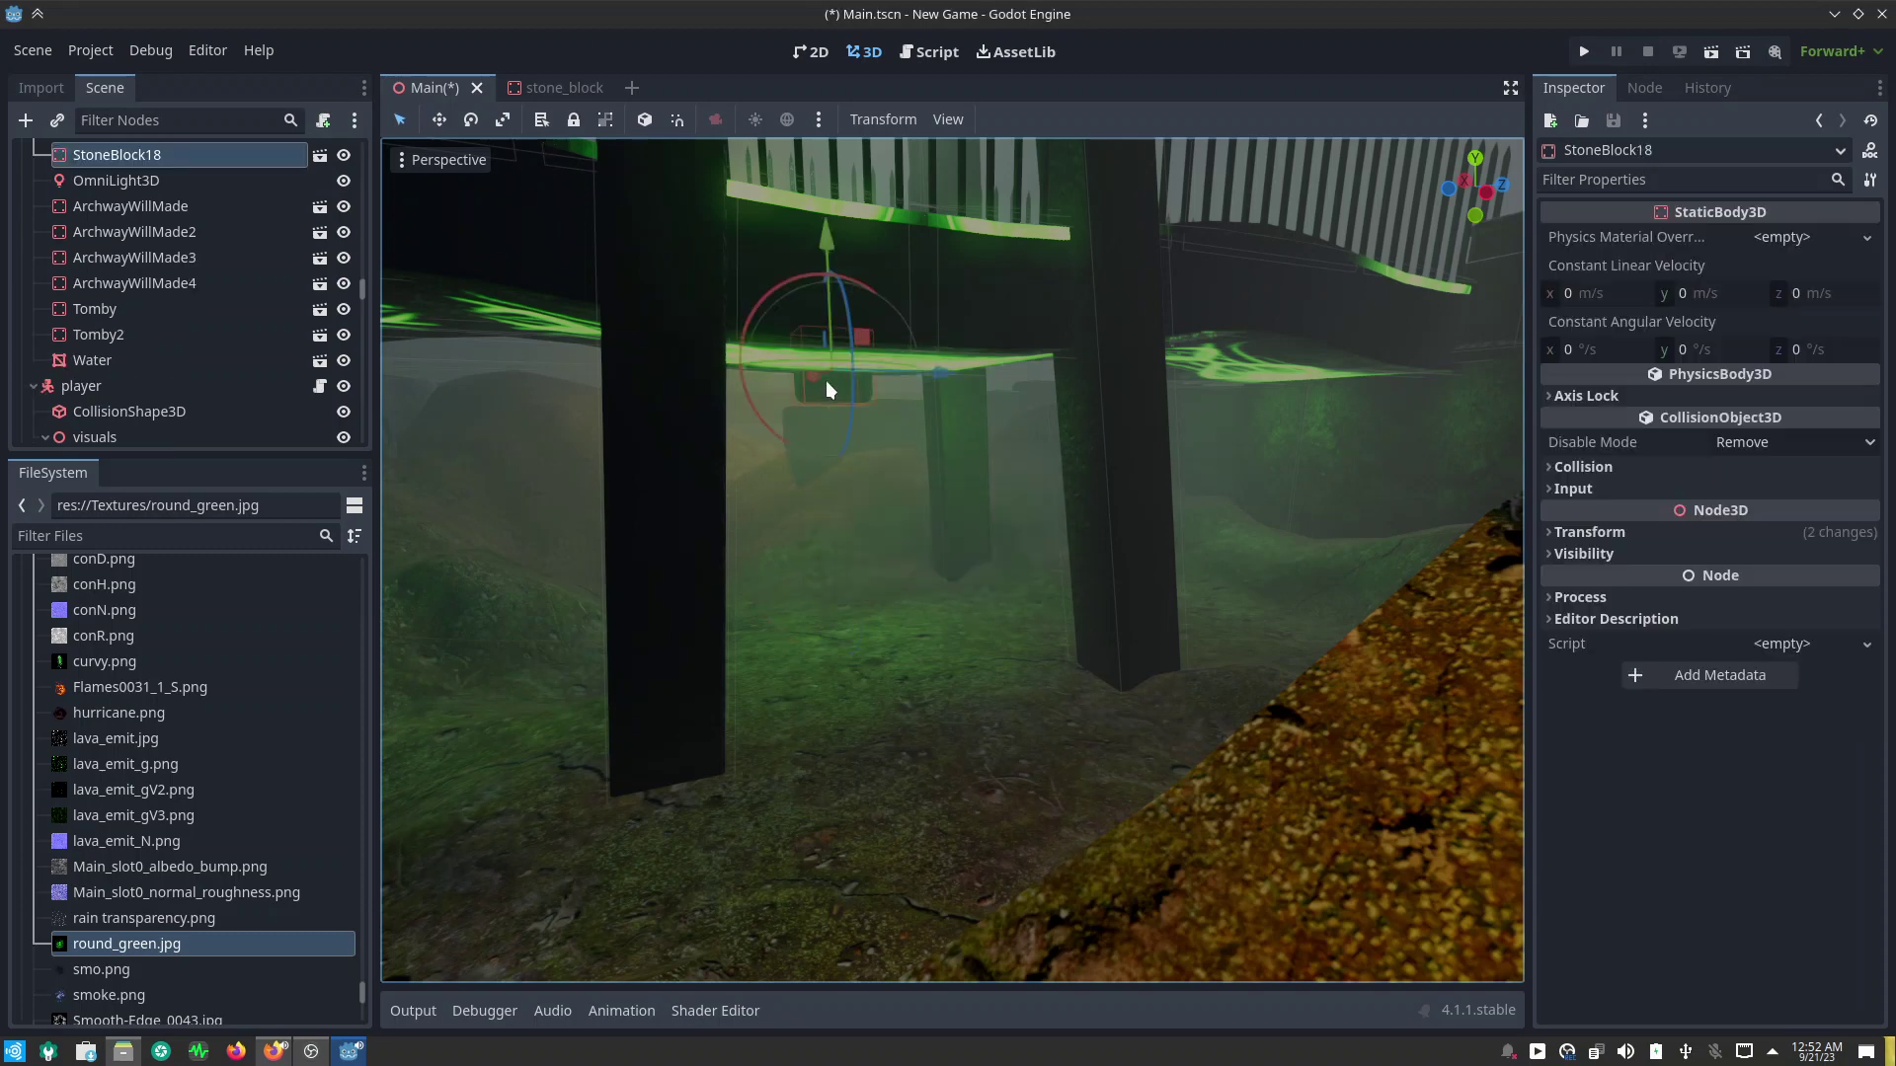
{"action": "key", "text": "Delete"}
{"action": "left_click", "coordinate": [992, 550]}
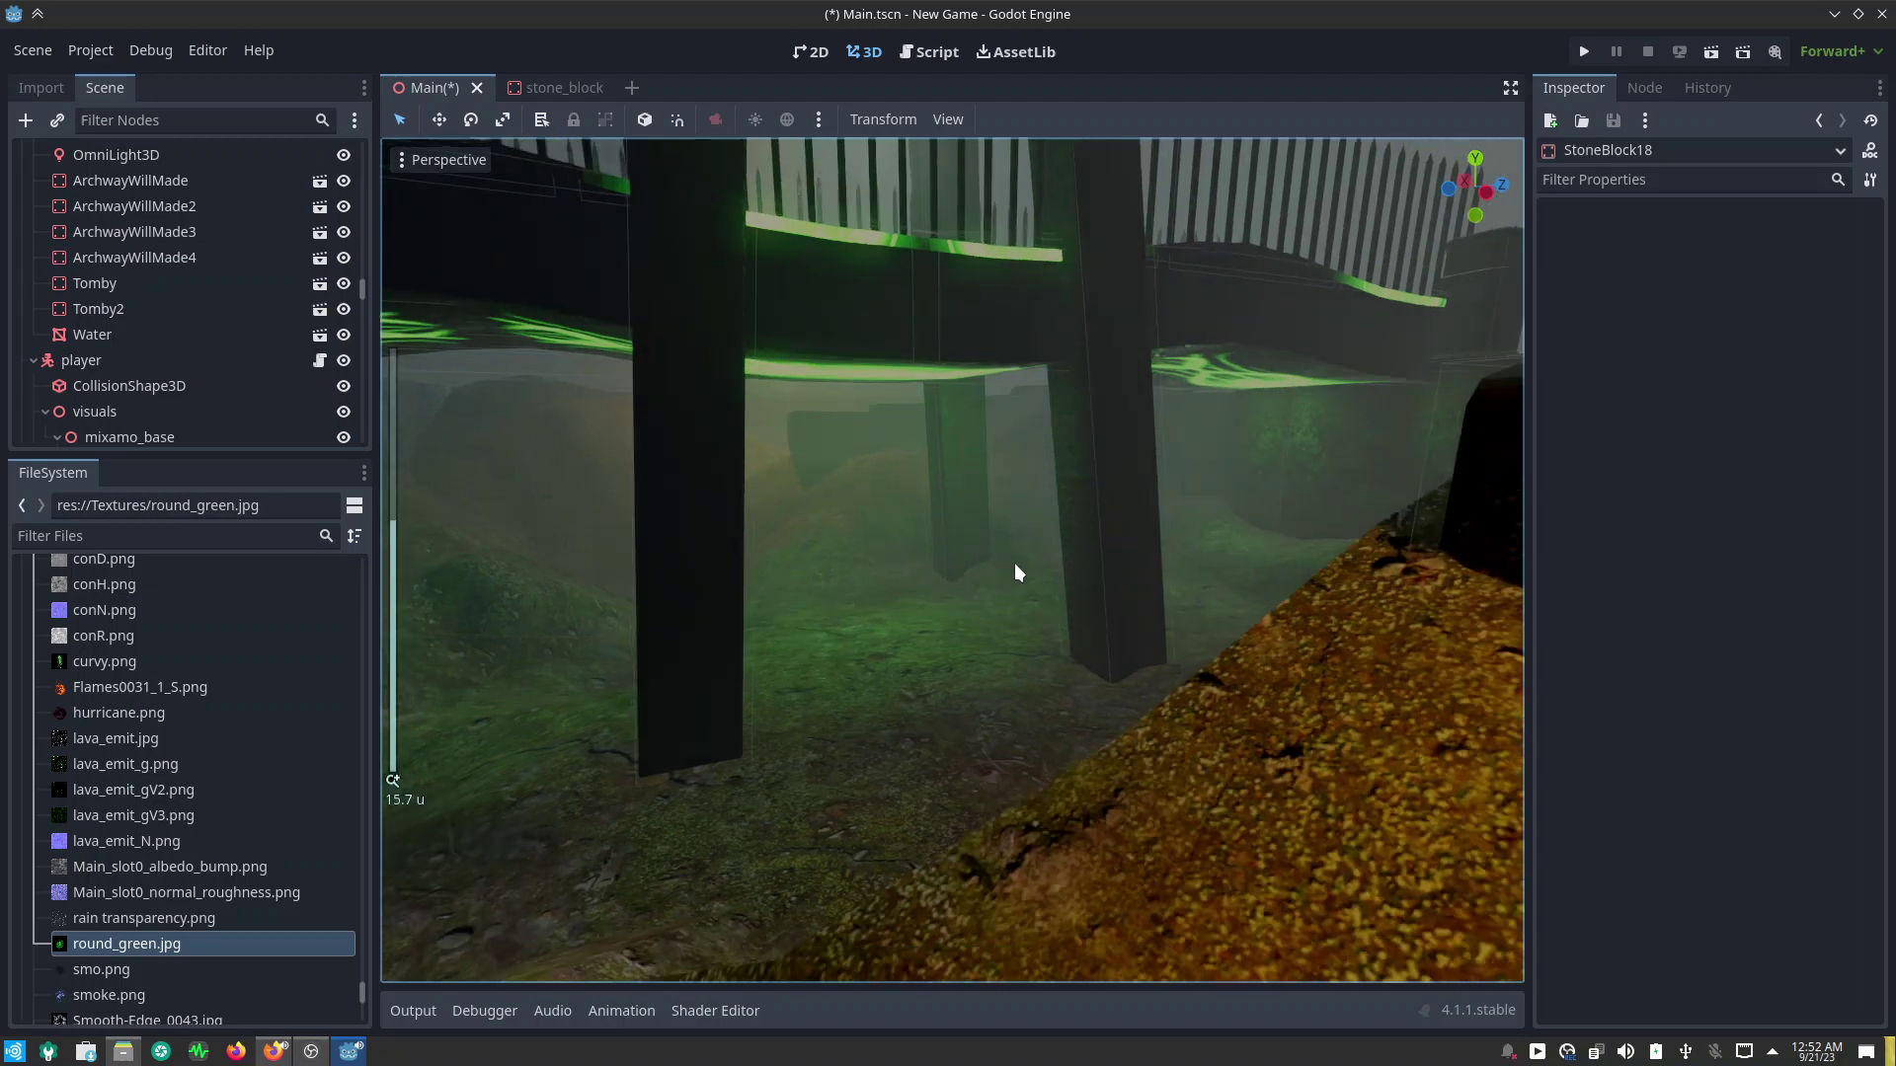
{"action": "scroll", "coordinate": [1014, 562], "scroll_direction": "down", "scroll_amount": 8}
Step: Select the Conlegs bridge legs and slide them along the bridge
{"action": "middle_click_drag", "start_coordinate": [1028, 625], "coordinate": [995, 665]}
{"action": "scroll", "coordinate": [1038, 448], "scroll_direction": "down", "scroll_amount": 3}
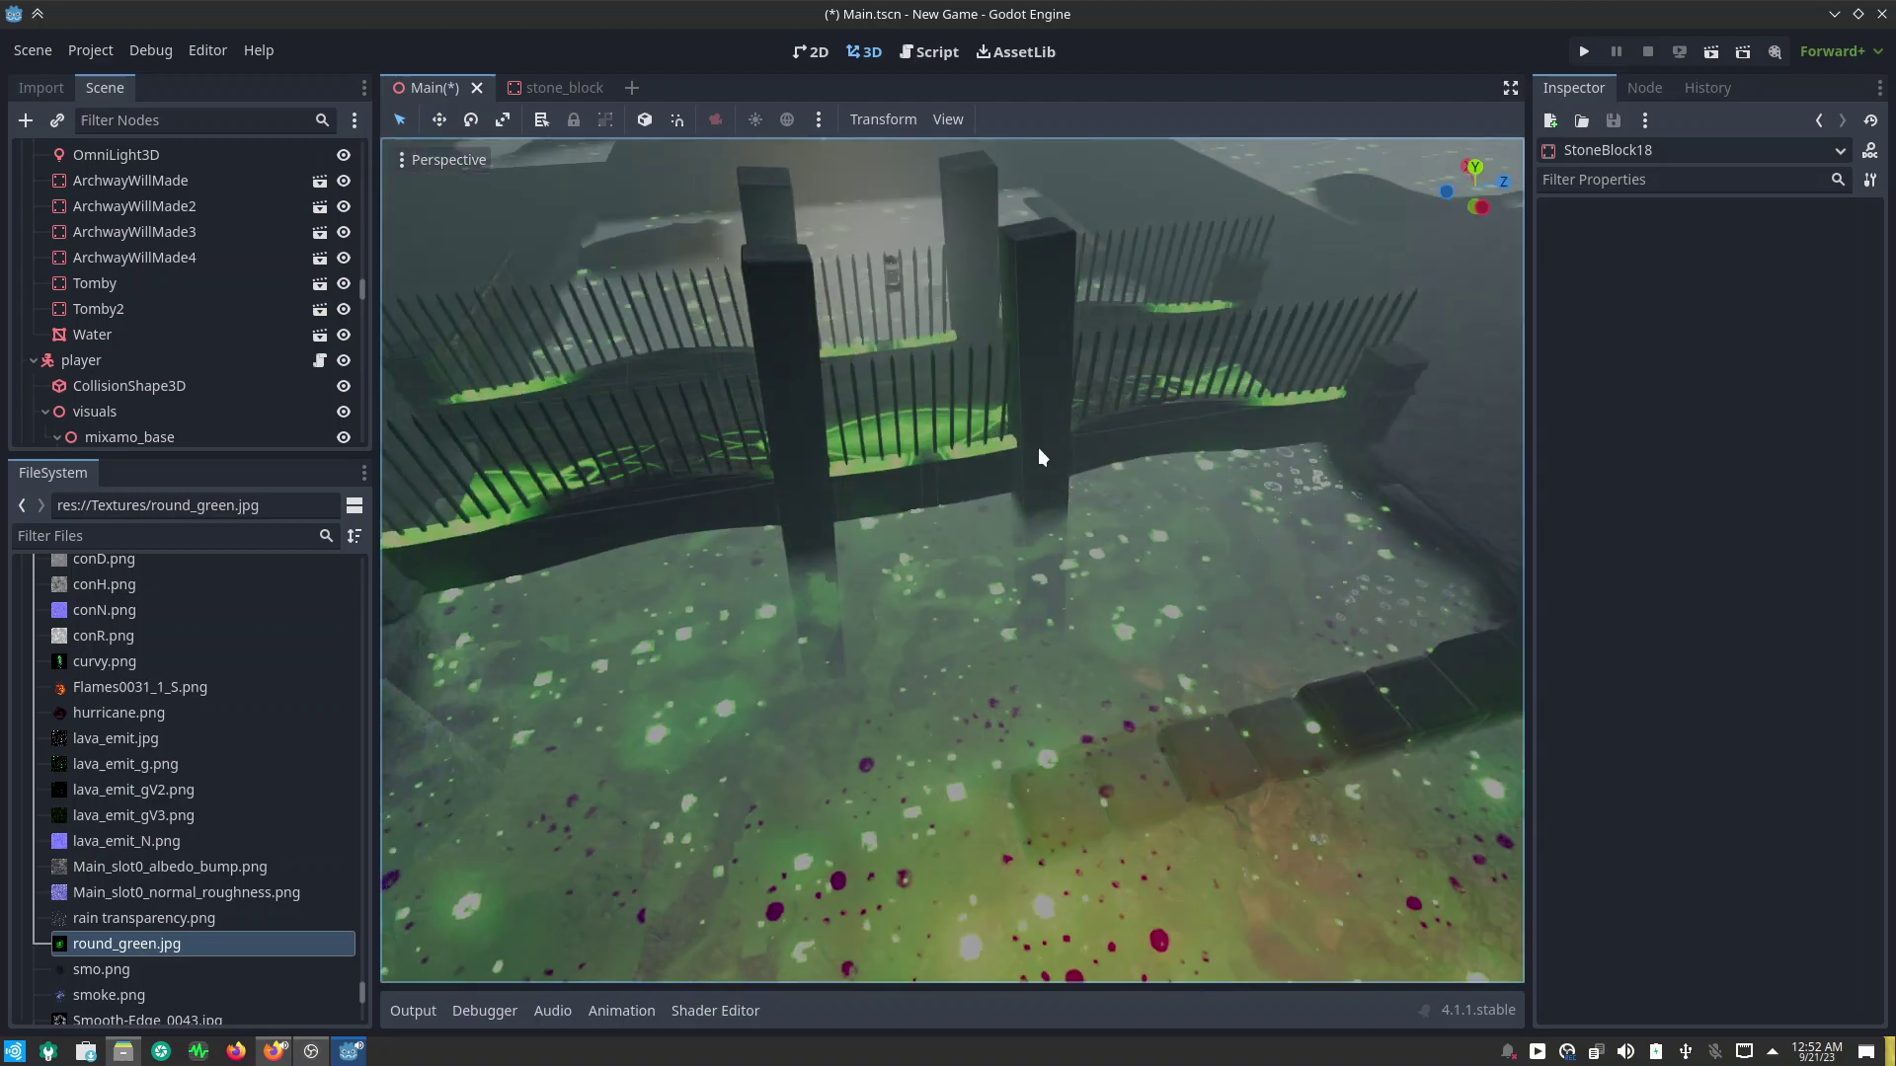
{"action": "left_click", "coordinate": [1042, 430]}
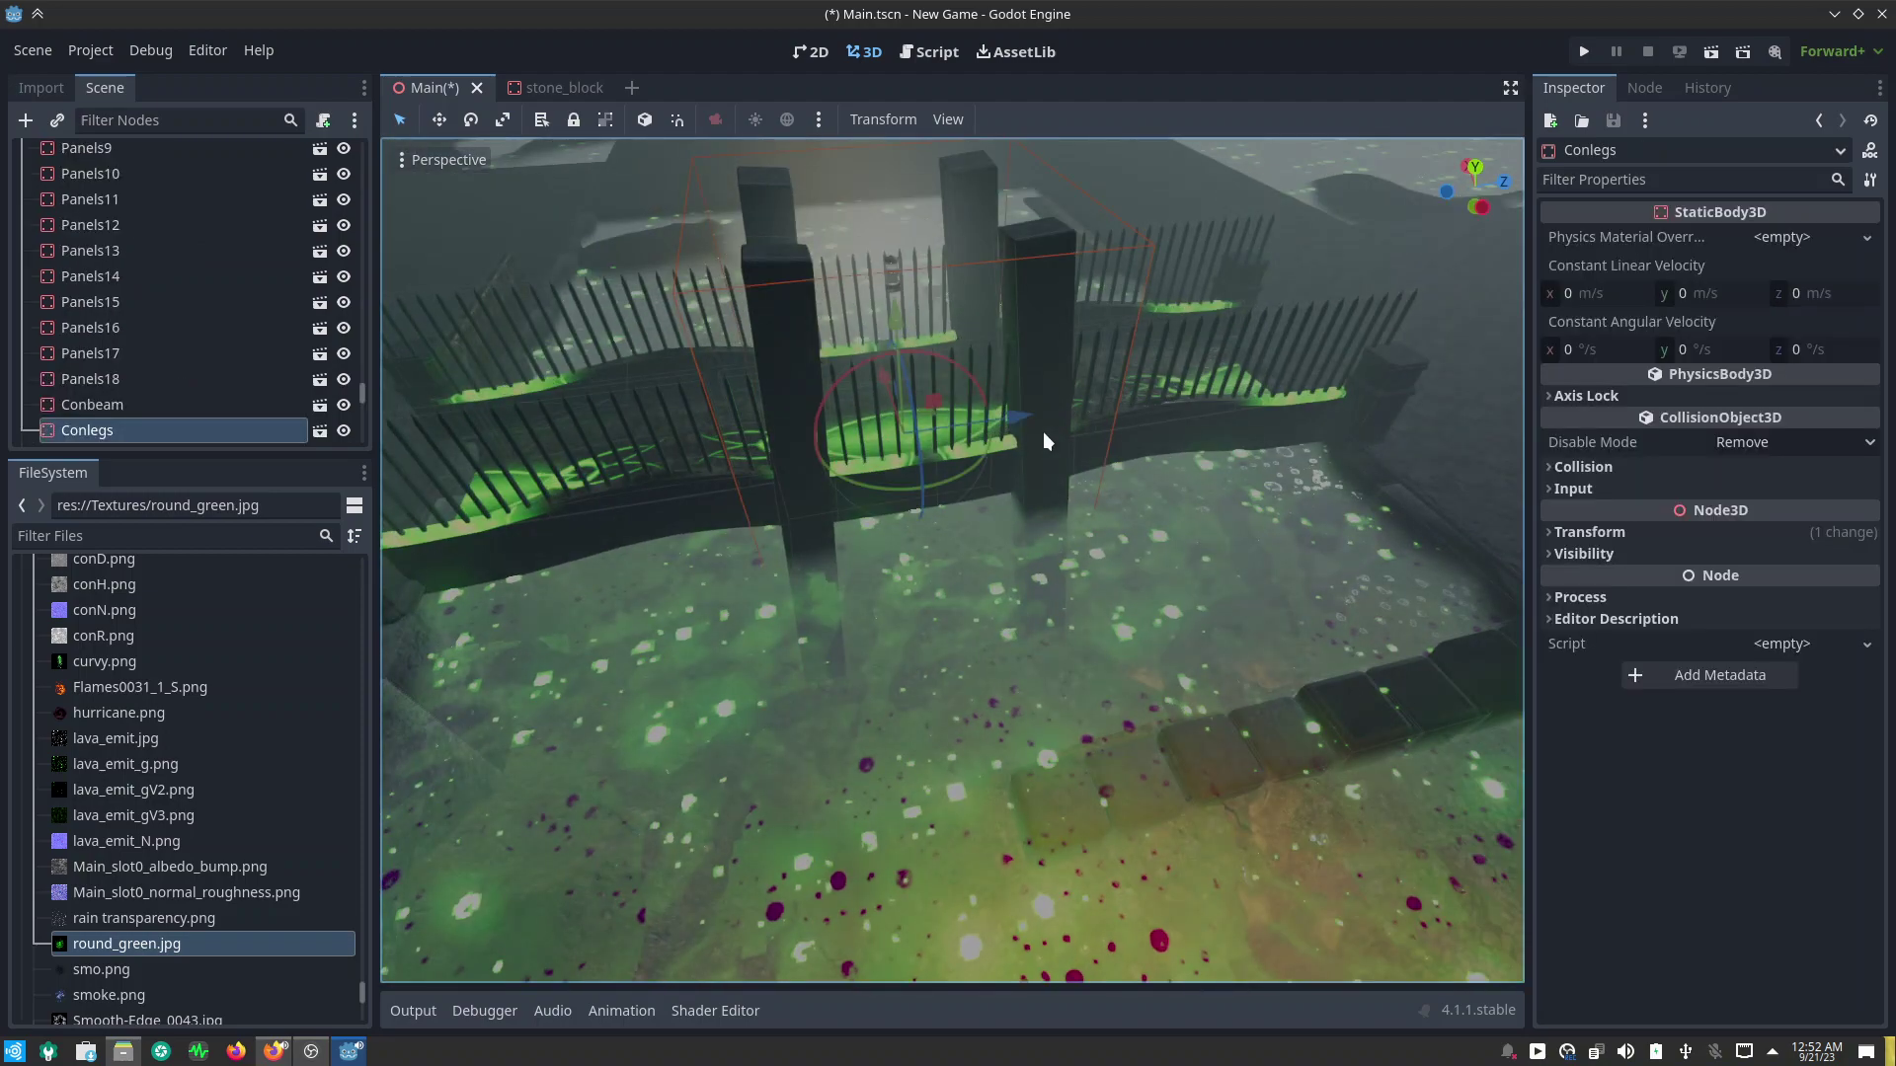
{"action": "mouse_move", "coordinate": [1015, 411]}
{"action": "left_mouse_down"}
{"action": "mouse_move", "coordinate": [849, 452]}
{"action": "mouse_move", "coordinate": [915, 418]}
{"action": "left_mouse_up"}
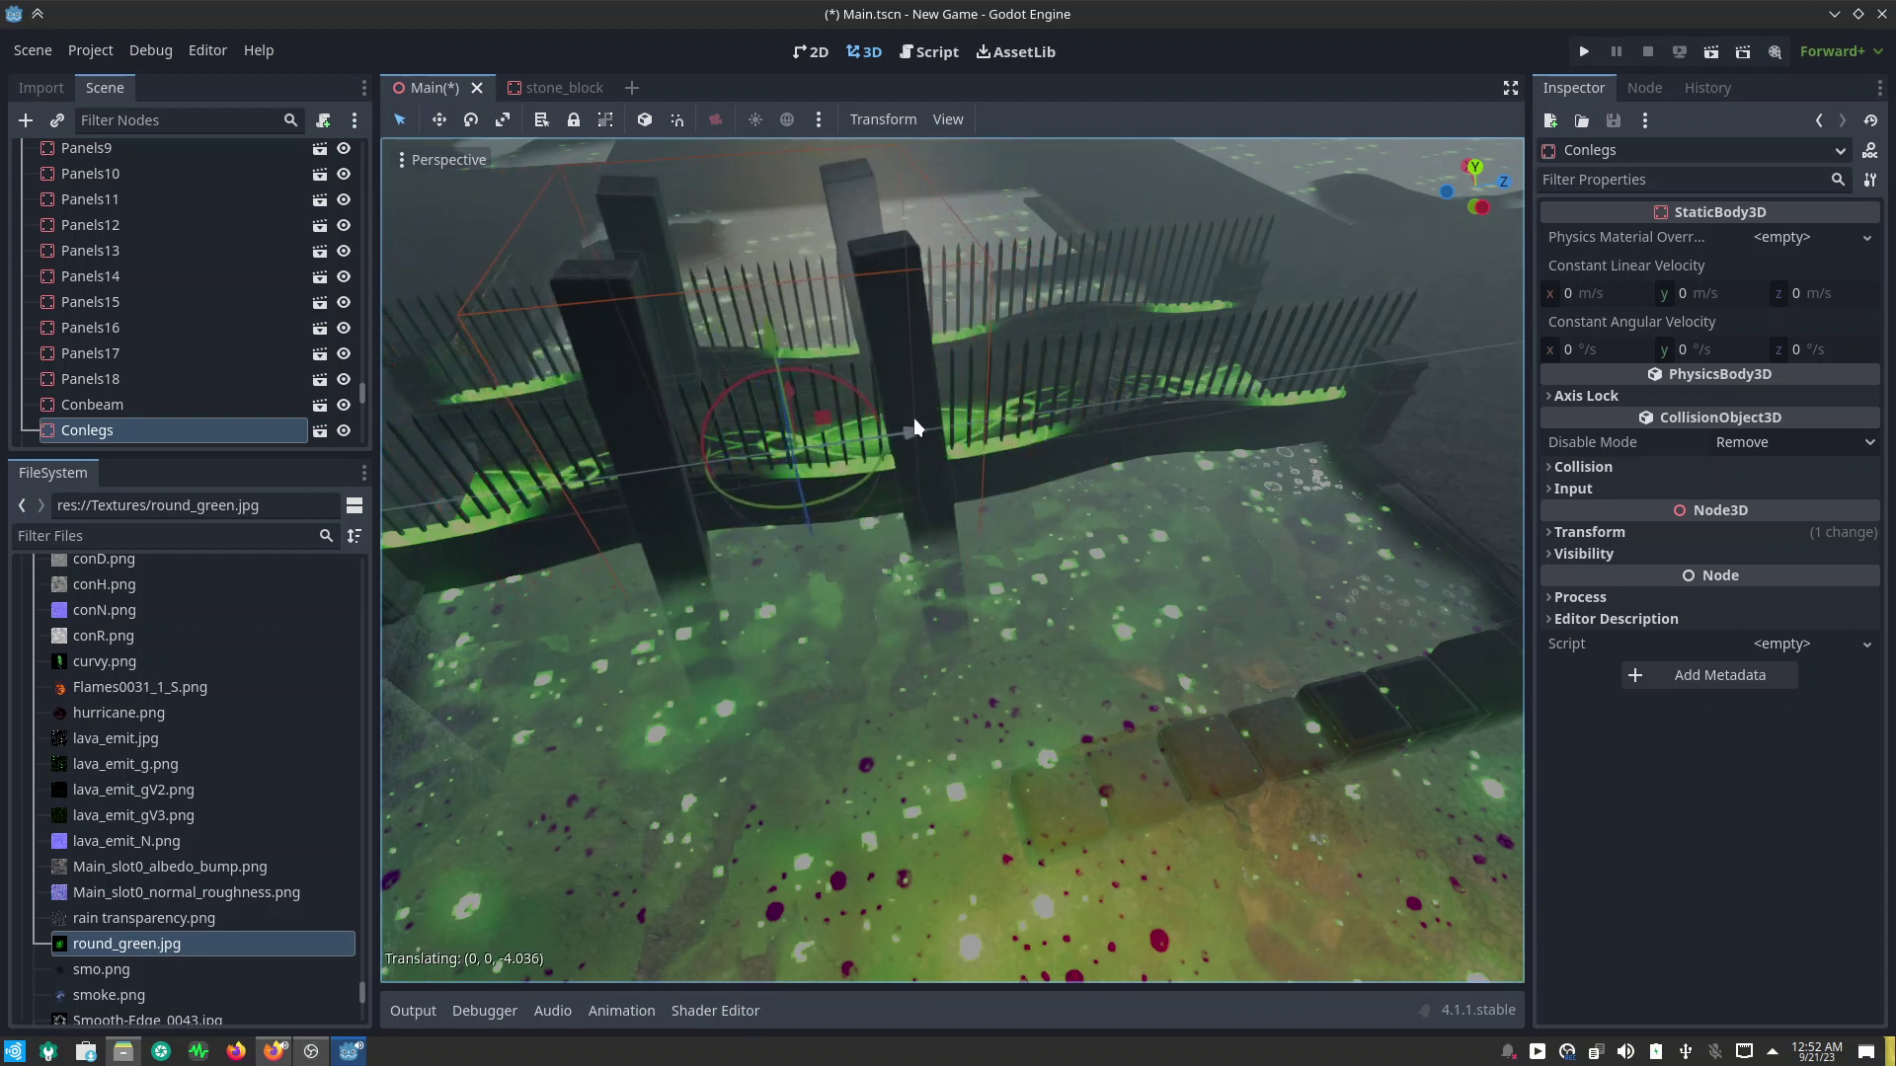
{"action": "left_click_drag", "start_coordinate": [914, 417], "coordinate": [914, 417]}
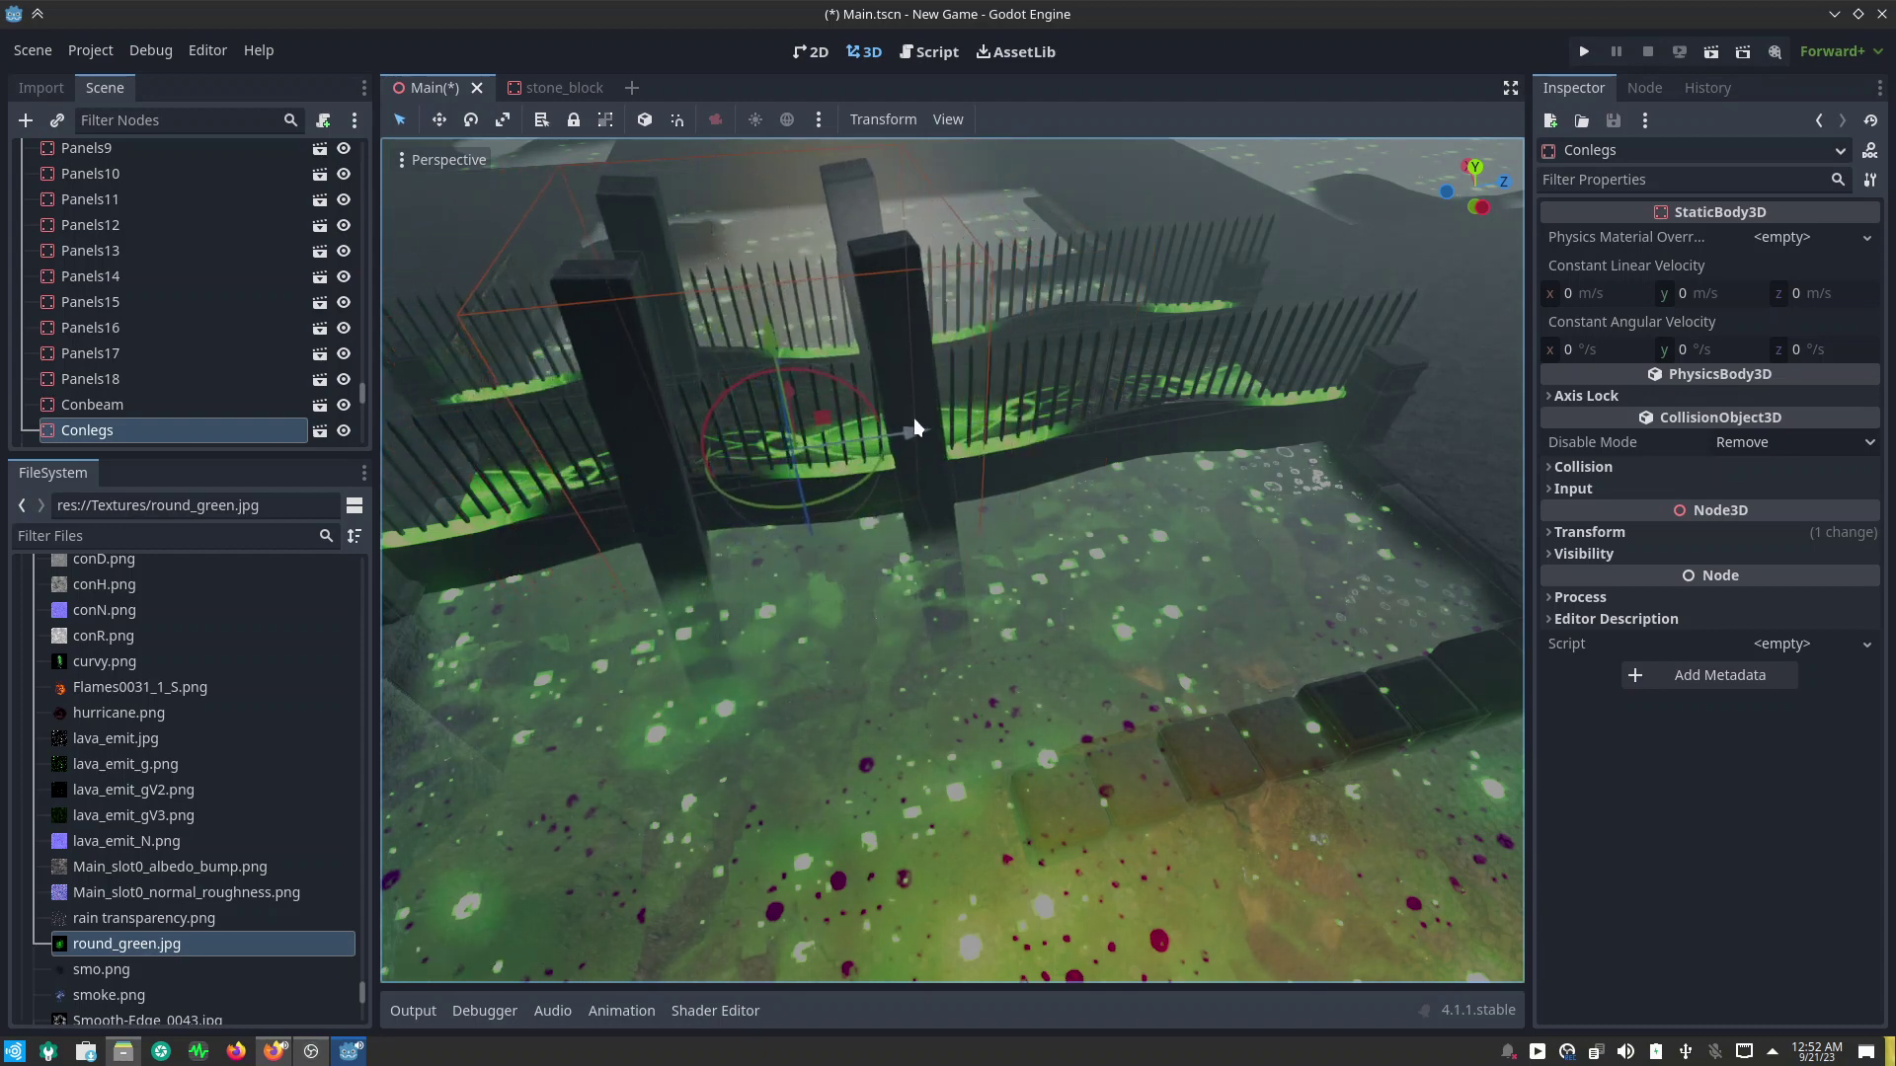
Step: Duplicate Conlegs as Conlegs2 and move the copy further along the bridge
{"action": "key", "text": "ctrl+d"}
{"action": "left_click_drag", "start_coordinate": [913, 434], "coordinate": [1116, 402]}
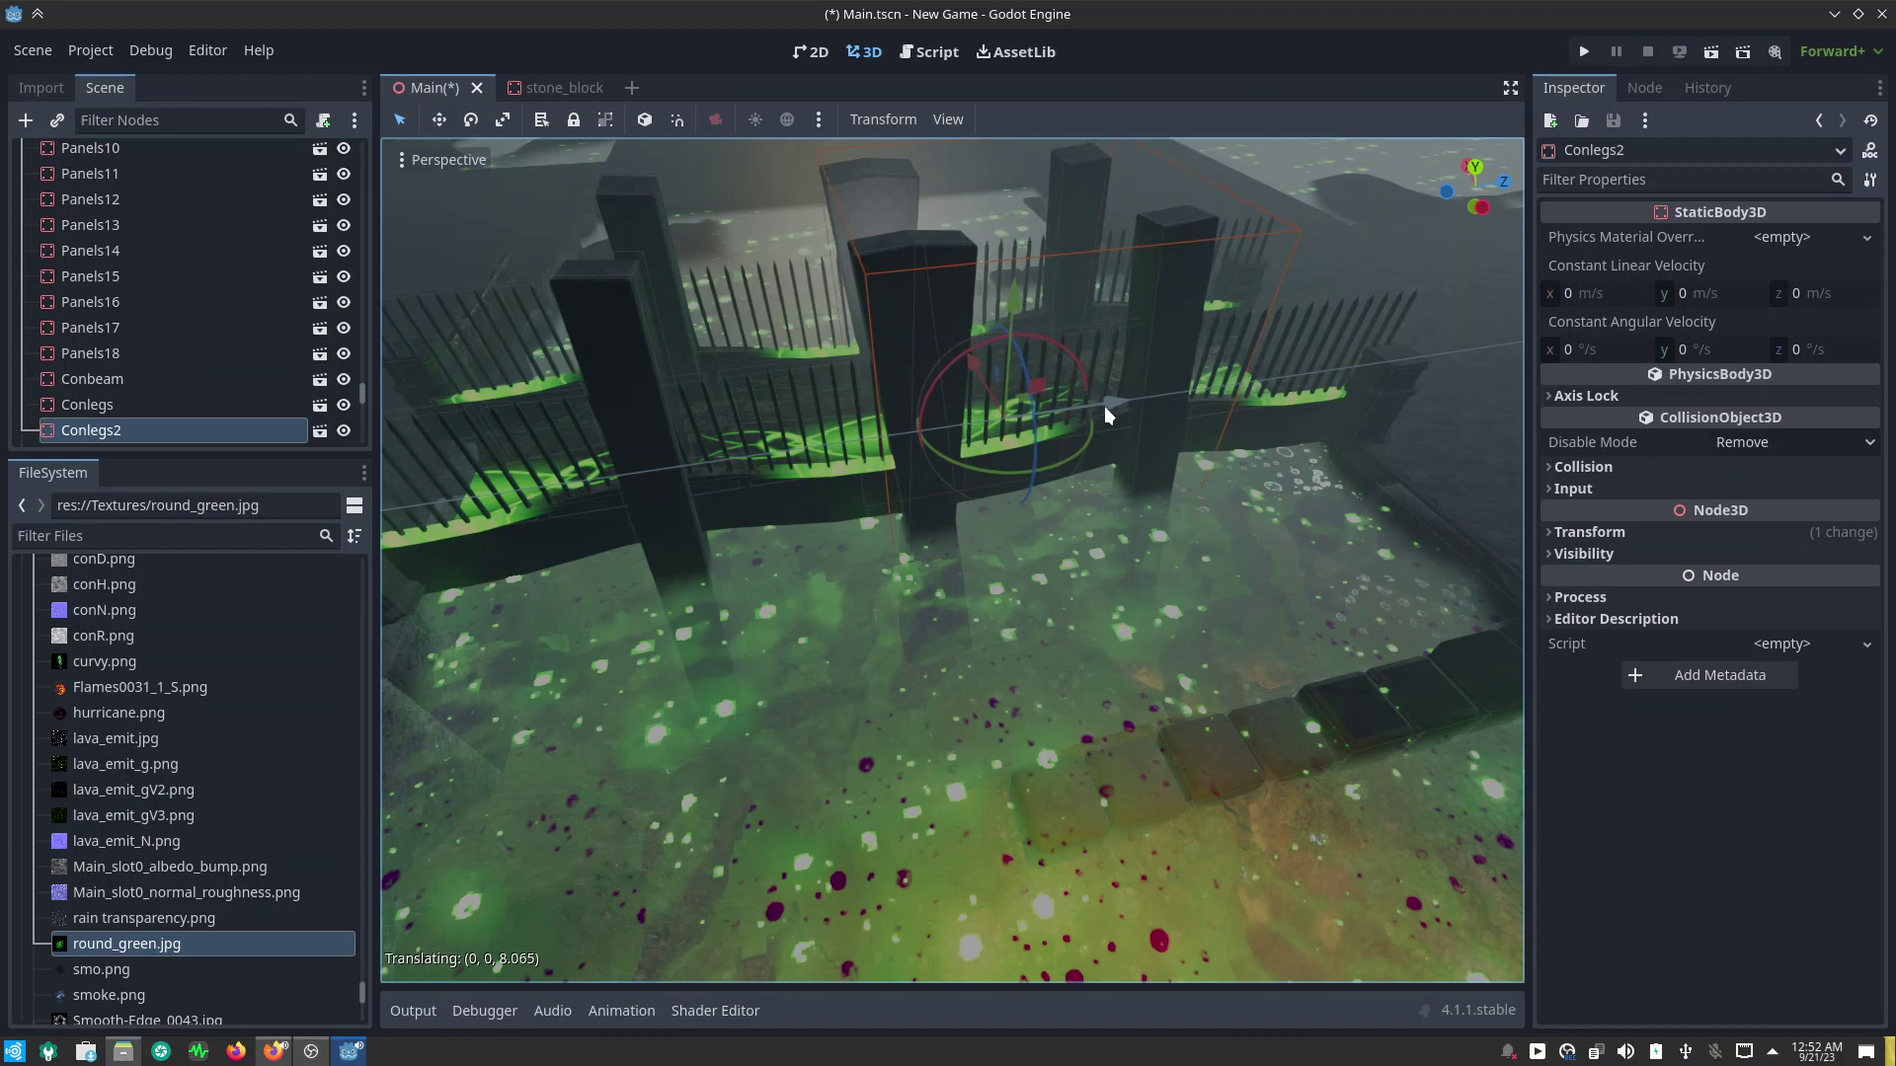
{"action": "left_click_drag", "start_coordinate": [1106, 403], "coordinate": [1104, 407]}
{"action": "mouse_move", "coordinate": [809, 595]}
{"action": "middle_mouse_down"}
{"action": "mouse_move", "coordinate": [1289, 519]}
{"action": "mouse_move", "coordinate": [1145, 649]}
{"action": "middle_mouse_up"}
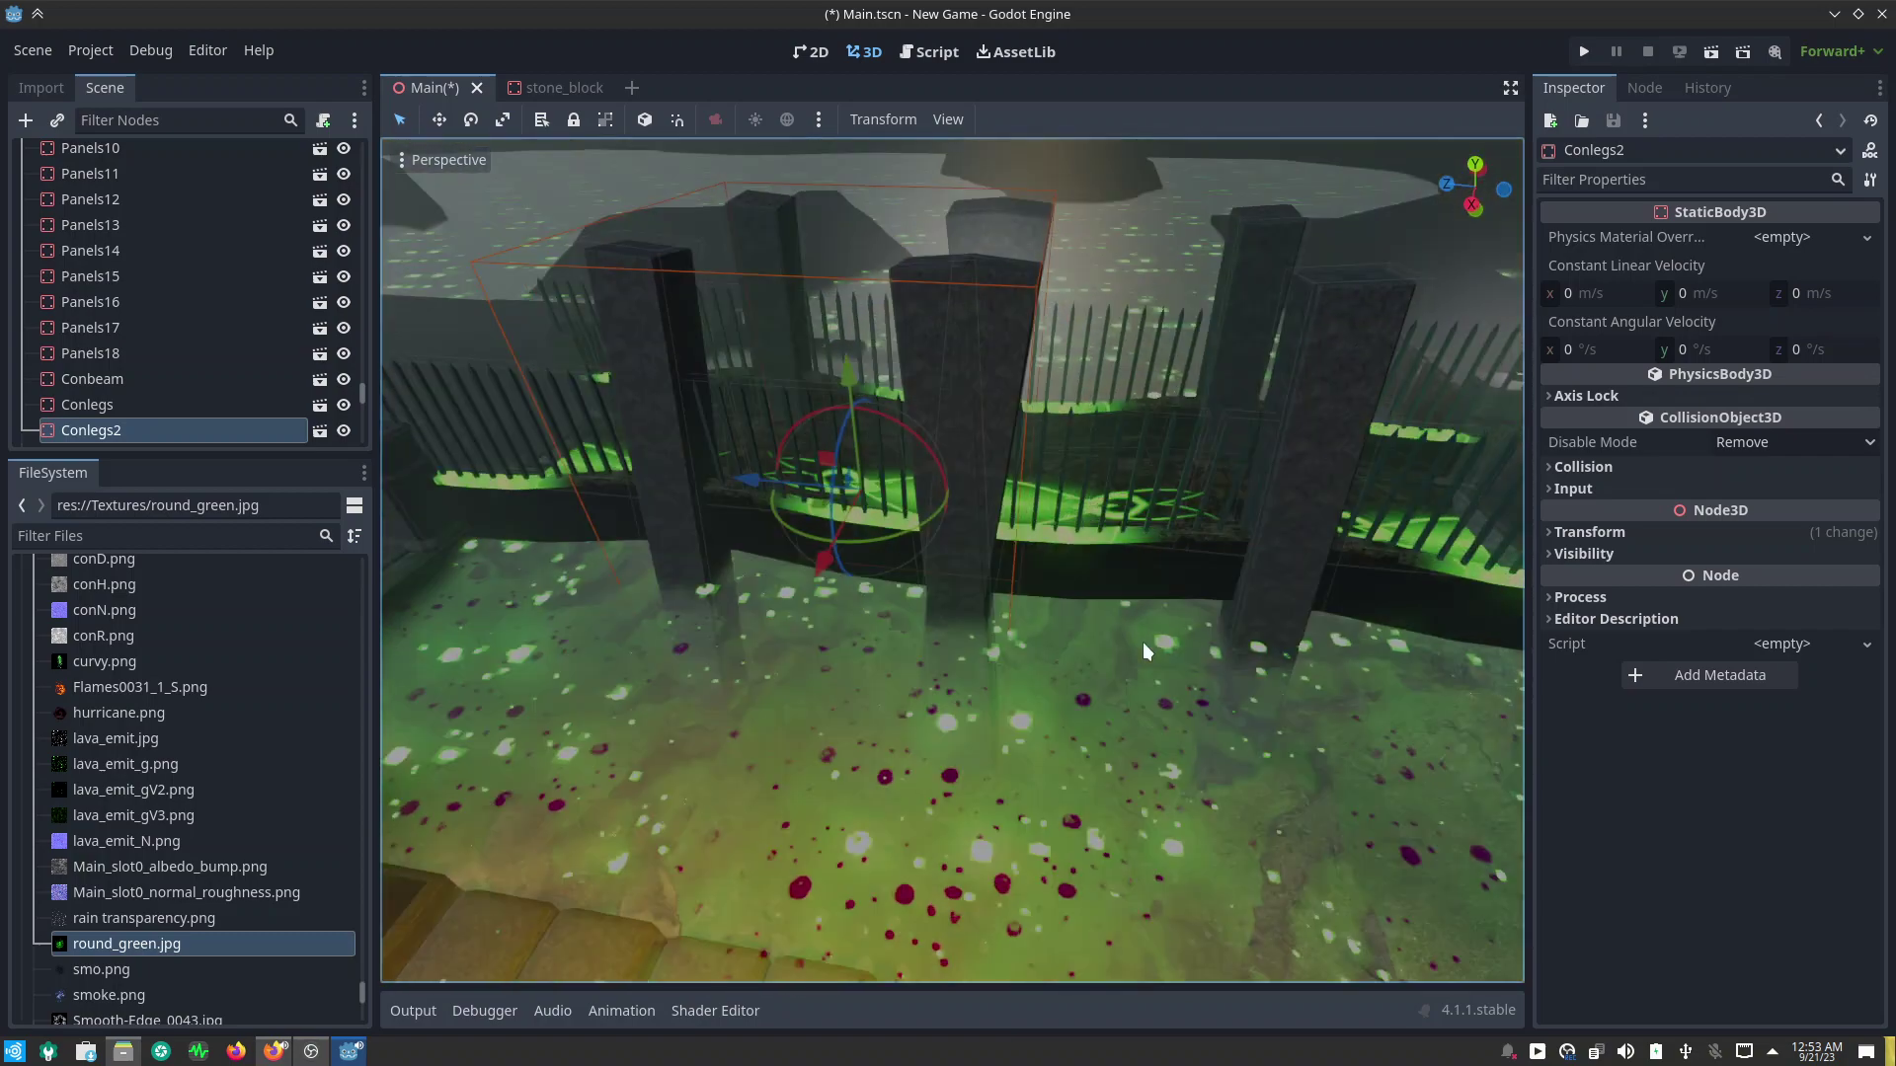
{"action": "left_click_drag", "start_coordinate": [739, 480], "coordinate": [616, 547]}
Step: Reposition the original Conlegs along the bridge and switch to top view
{"action": "left_click", "coordinate": [973, 367]}
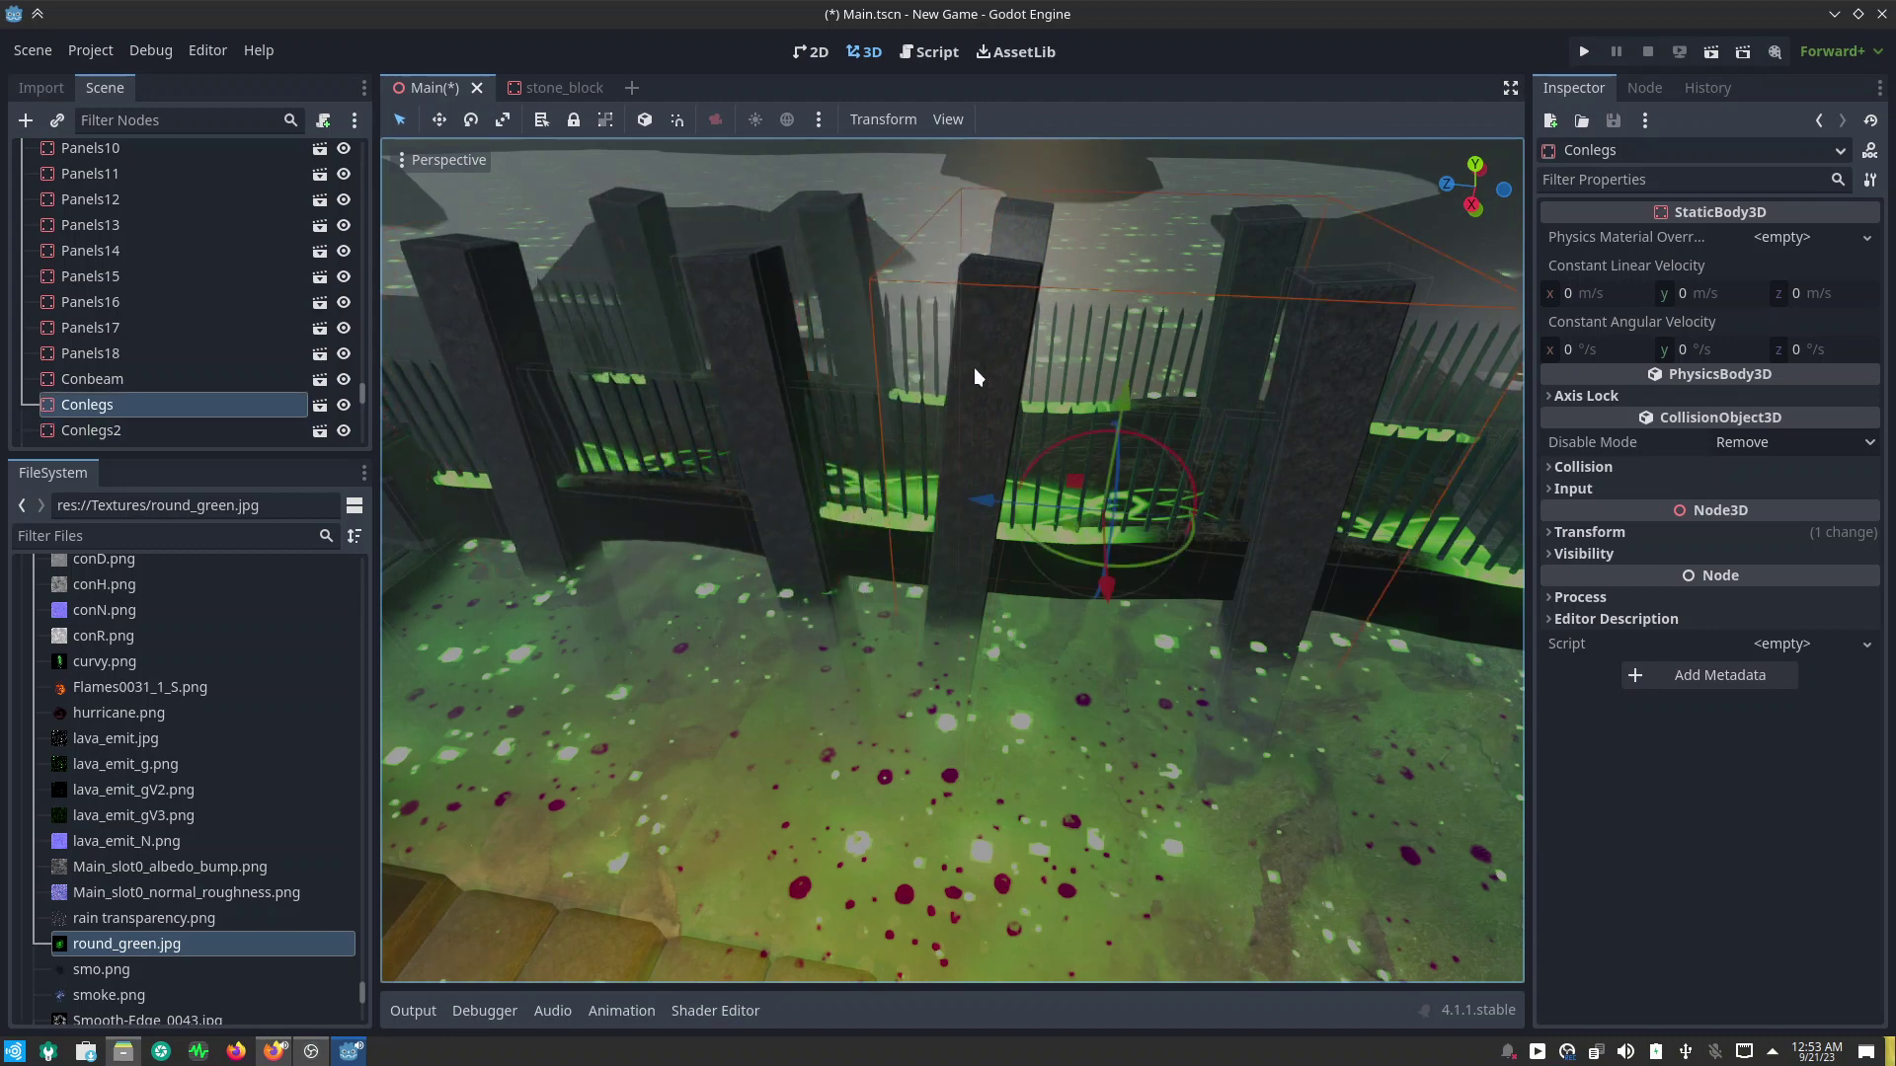
{"action": "left_click_drag", "start_coordinate": [979, 500], "coordinate": [1027, 551]}
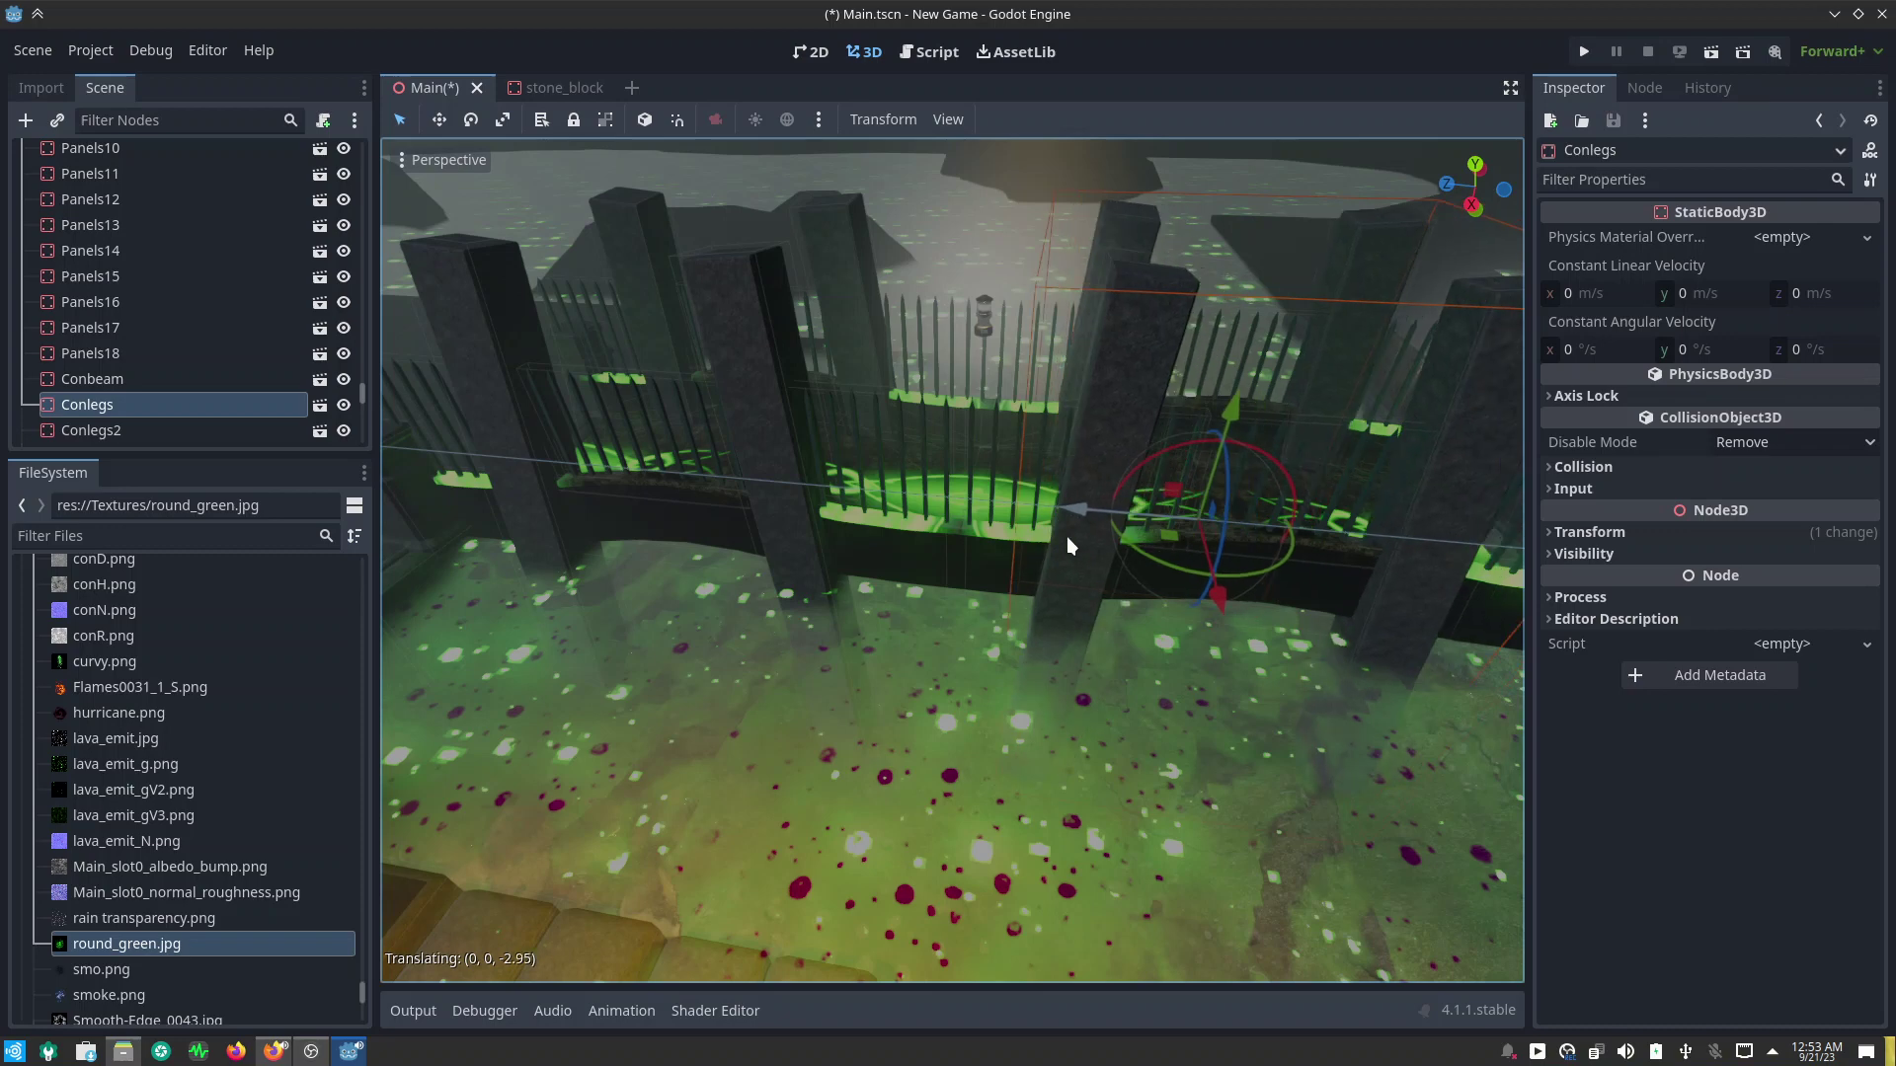
{"action": "key", "text": "KP_7"}
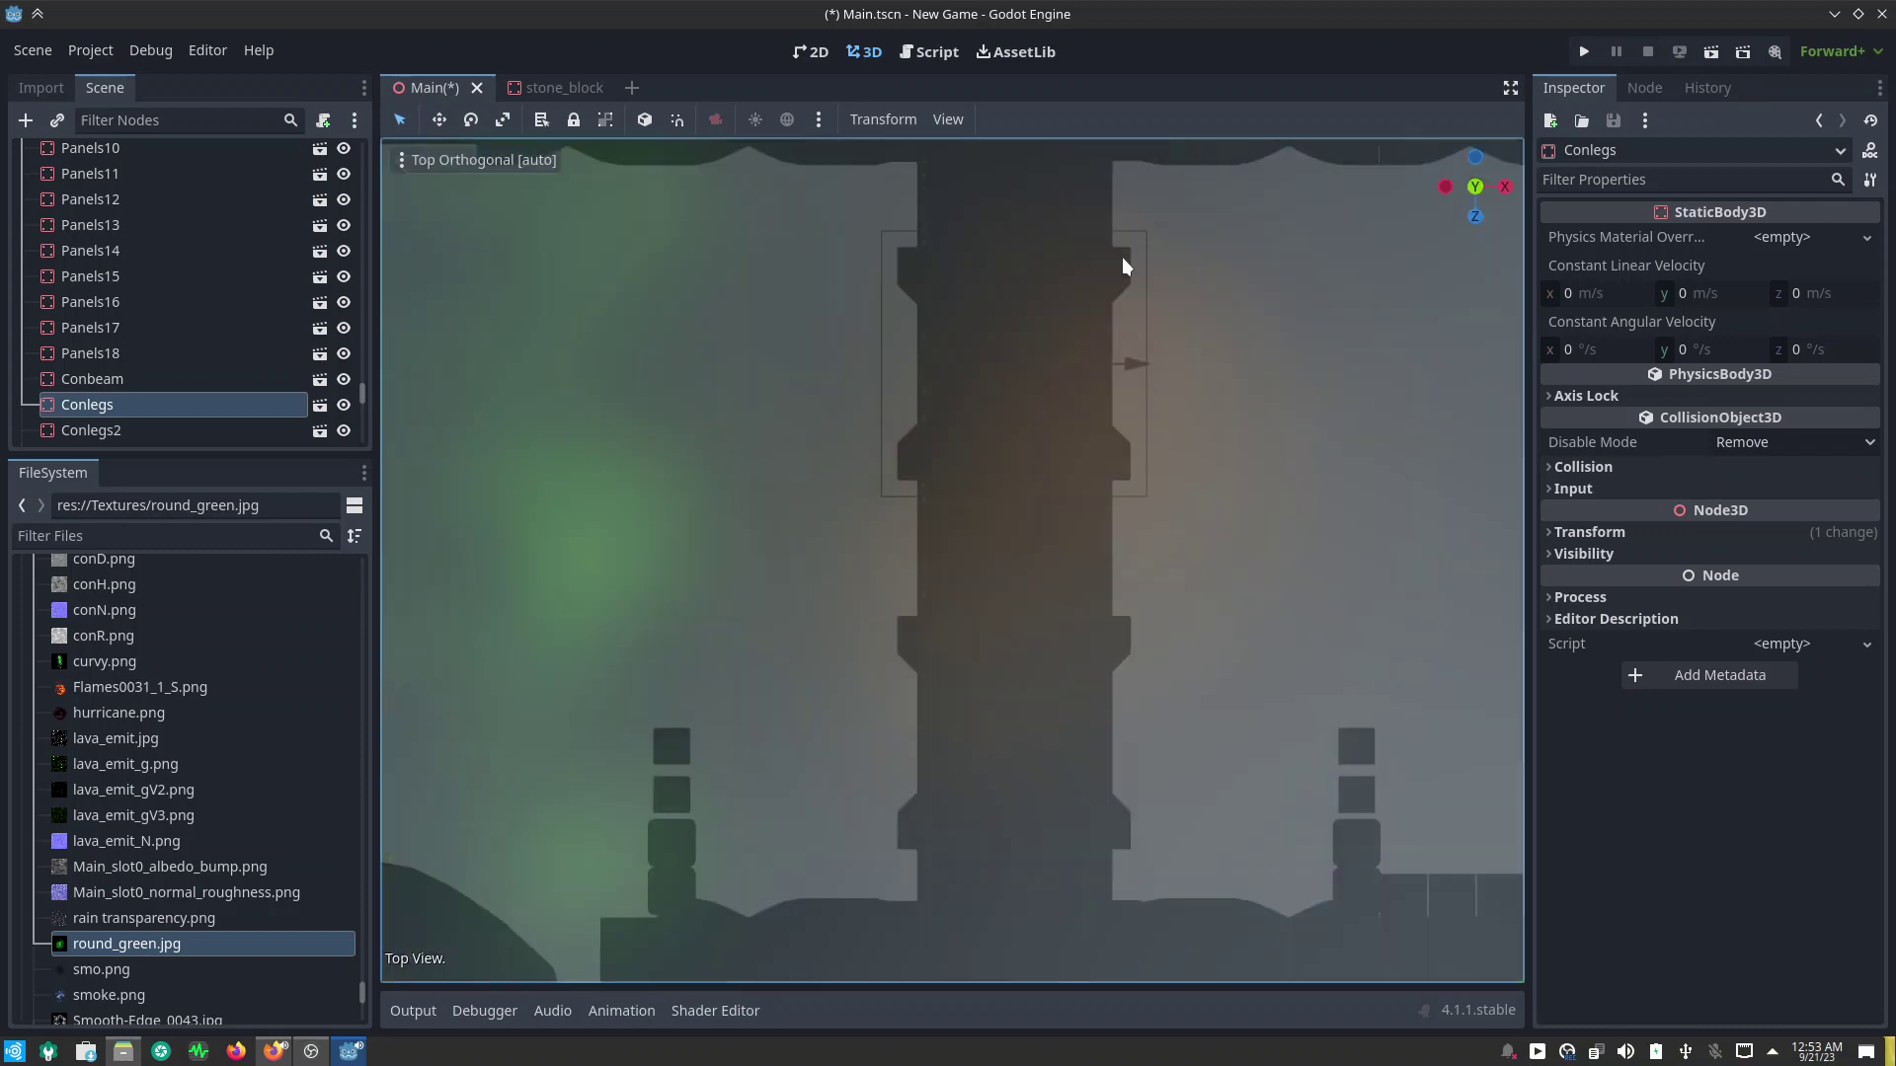
Step: Hide the viewport environment, enter distraction-free mode and switch to Overdraw display
{"action": "left_click", "coordinate": [424, 158]}
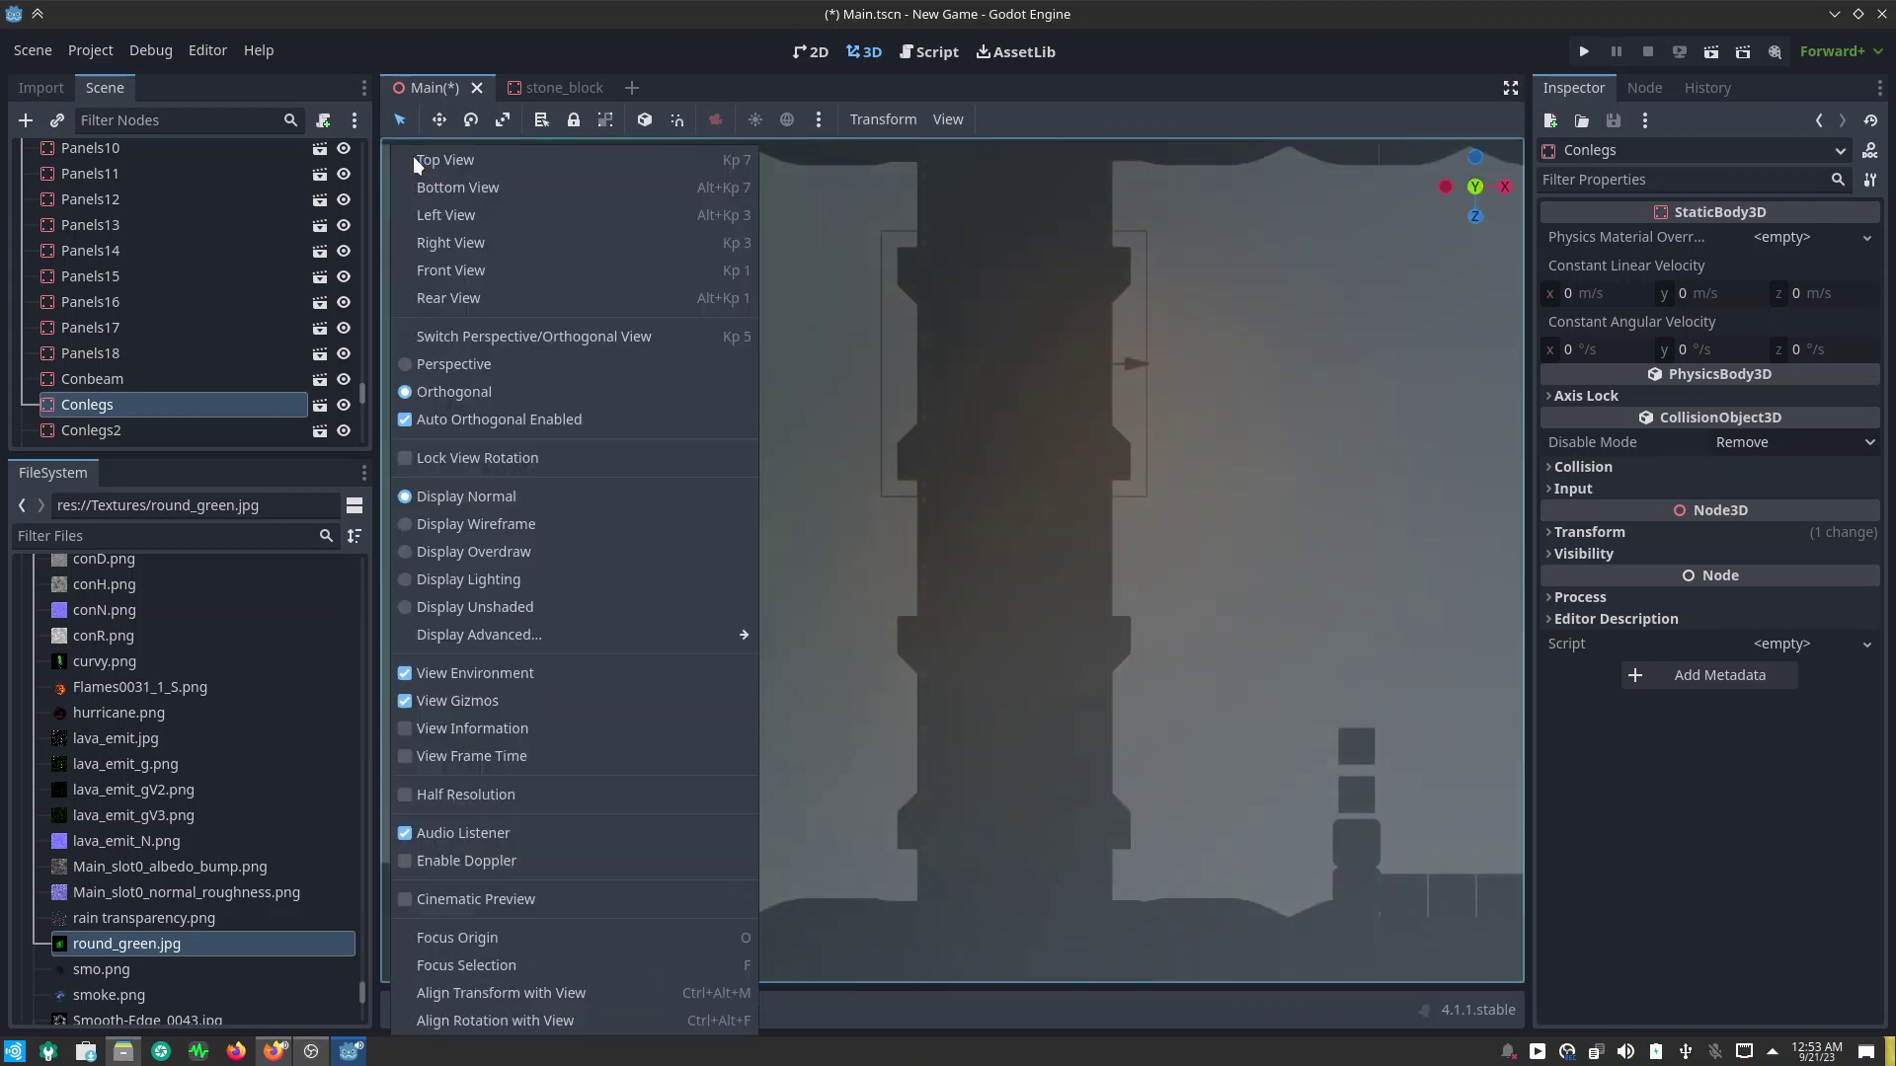
{"action": "left_click", "coordinate": [407, 673]}
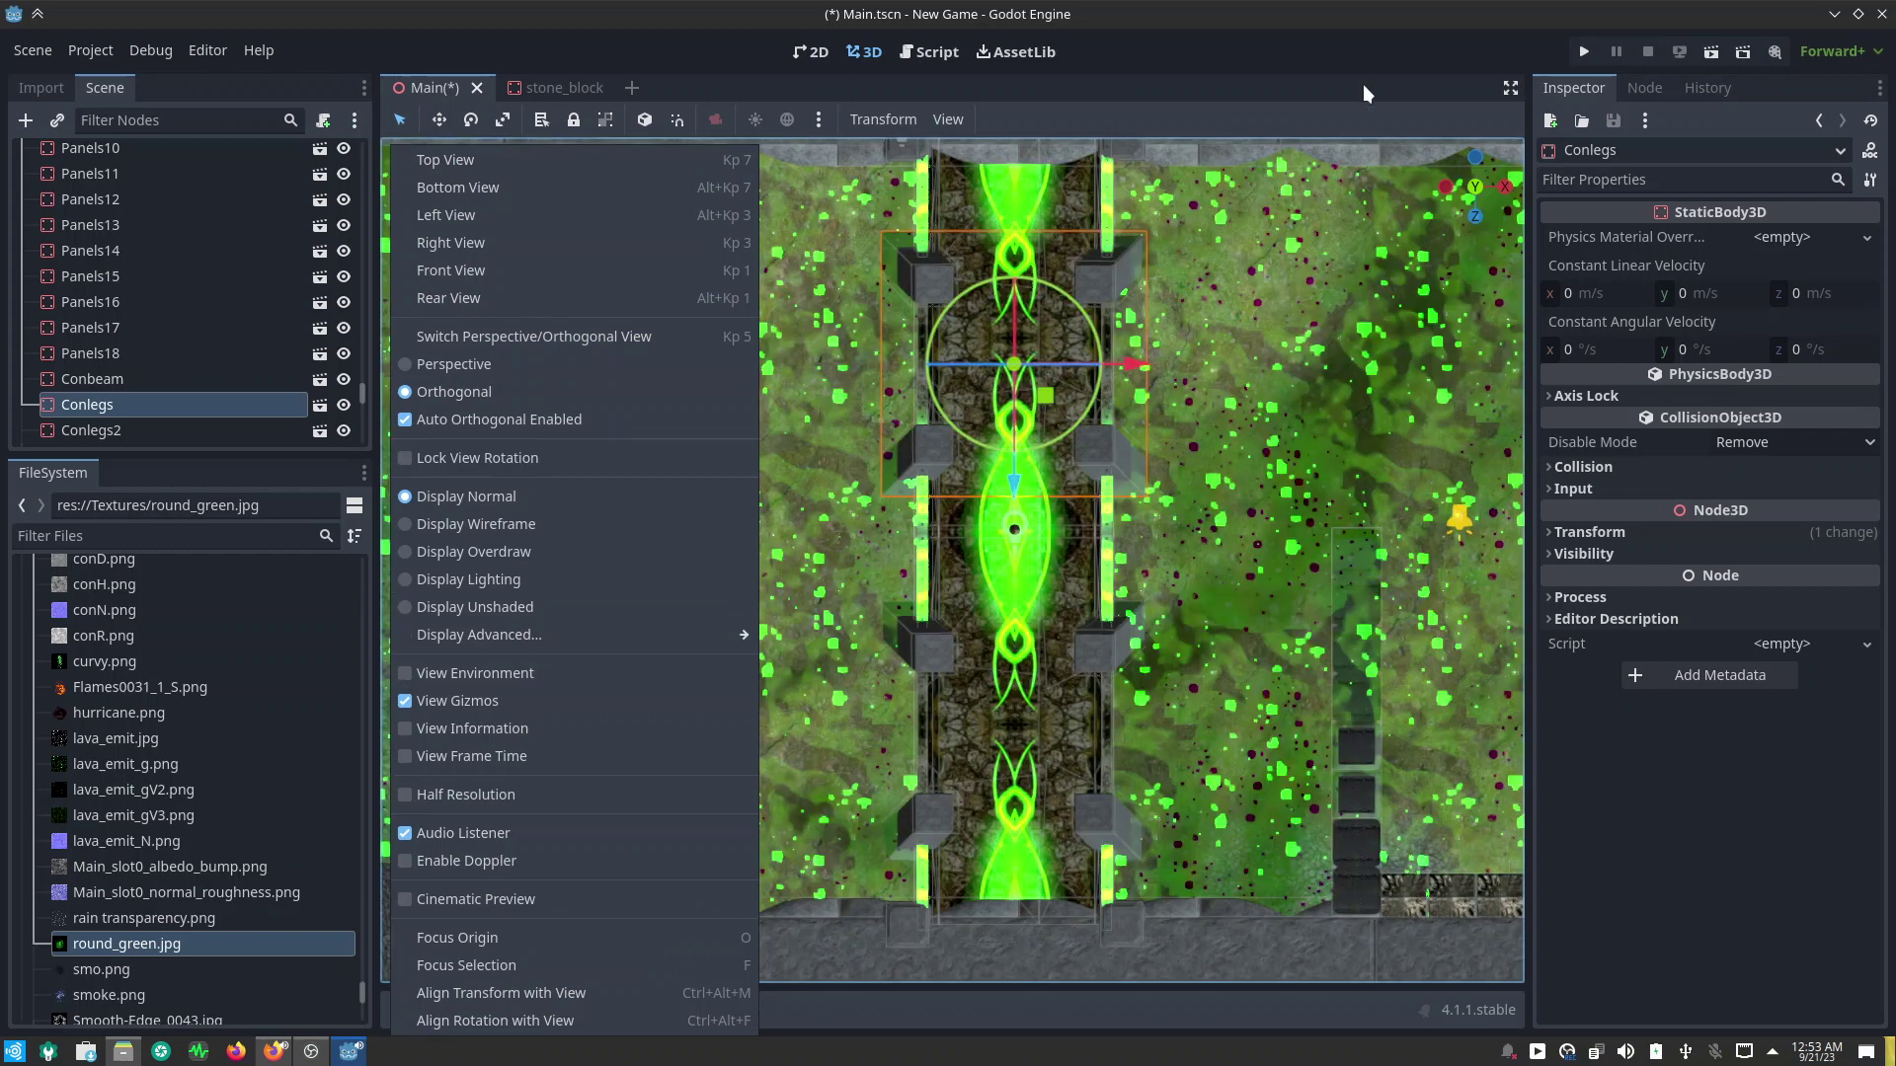
{"action": "left_click", "coordinate": [1510, 87]}
{"action": "left_click", "coordinate": [1510, 86]}
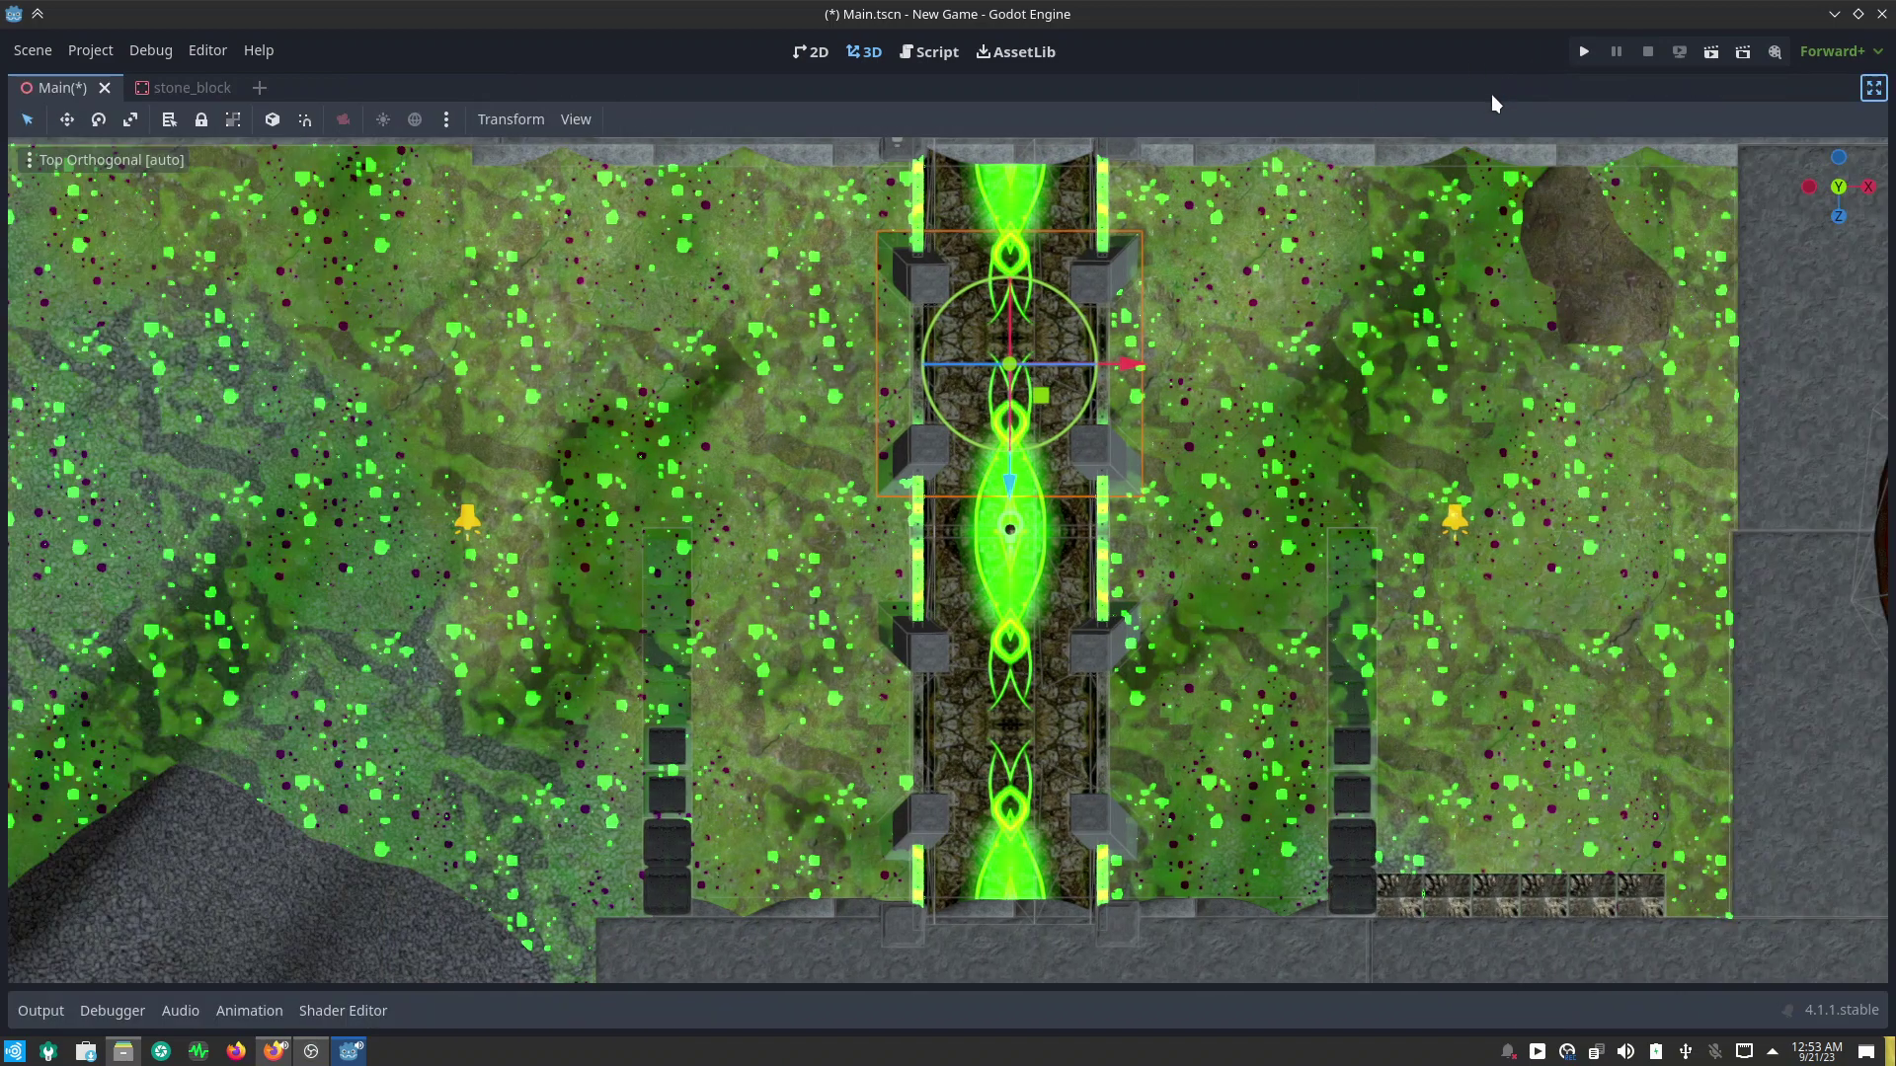
{"action": "mouse_move", "coordinate": [1181, 441]}
{"action": "middle_mouse_down", "text": "shift"}
{"action": "mouse_move", "coordinate": [952, 417]}
{"action": "mouse_move", "coordinate": [920, 447]}
{"action": "middle_mouse_up", "text": "shift"}
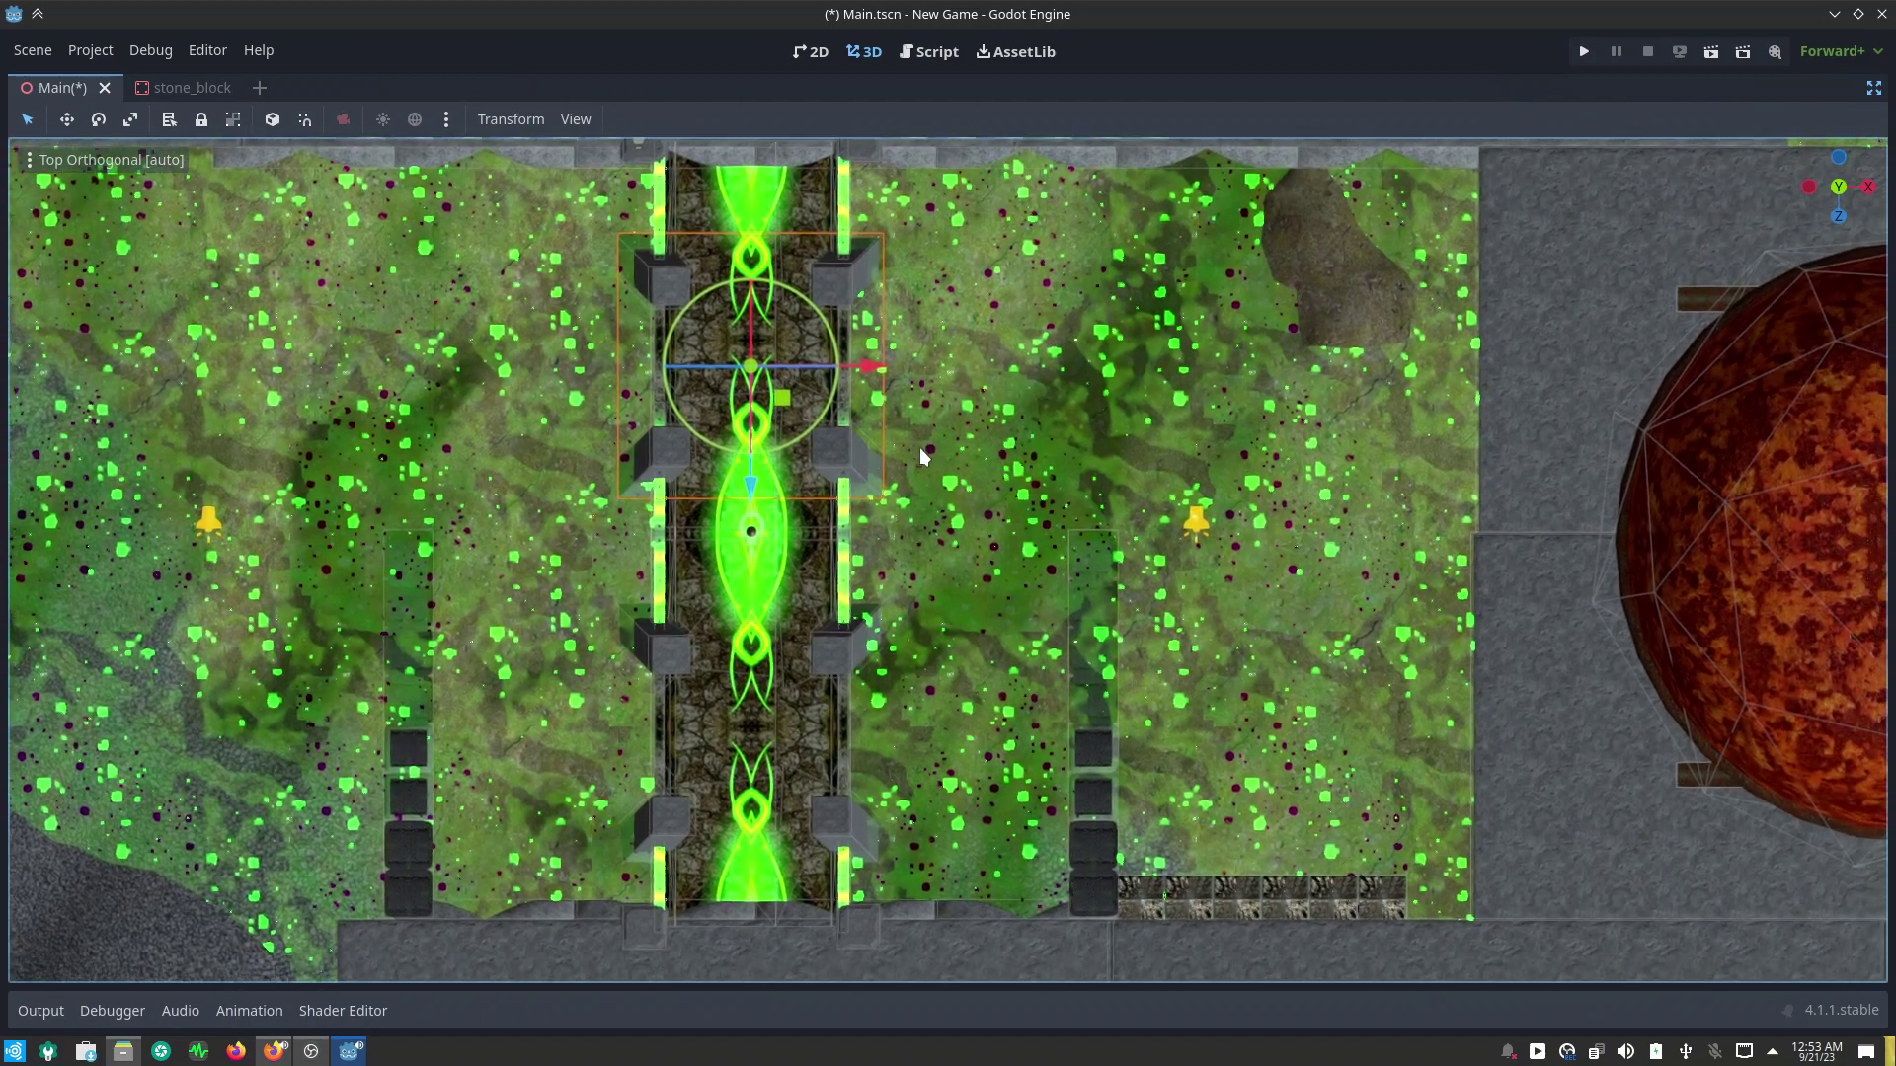
{"action": "key", "text": "z"}
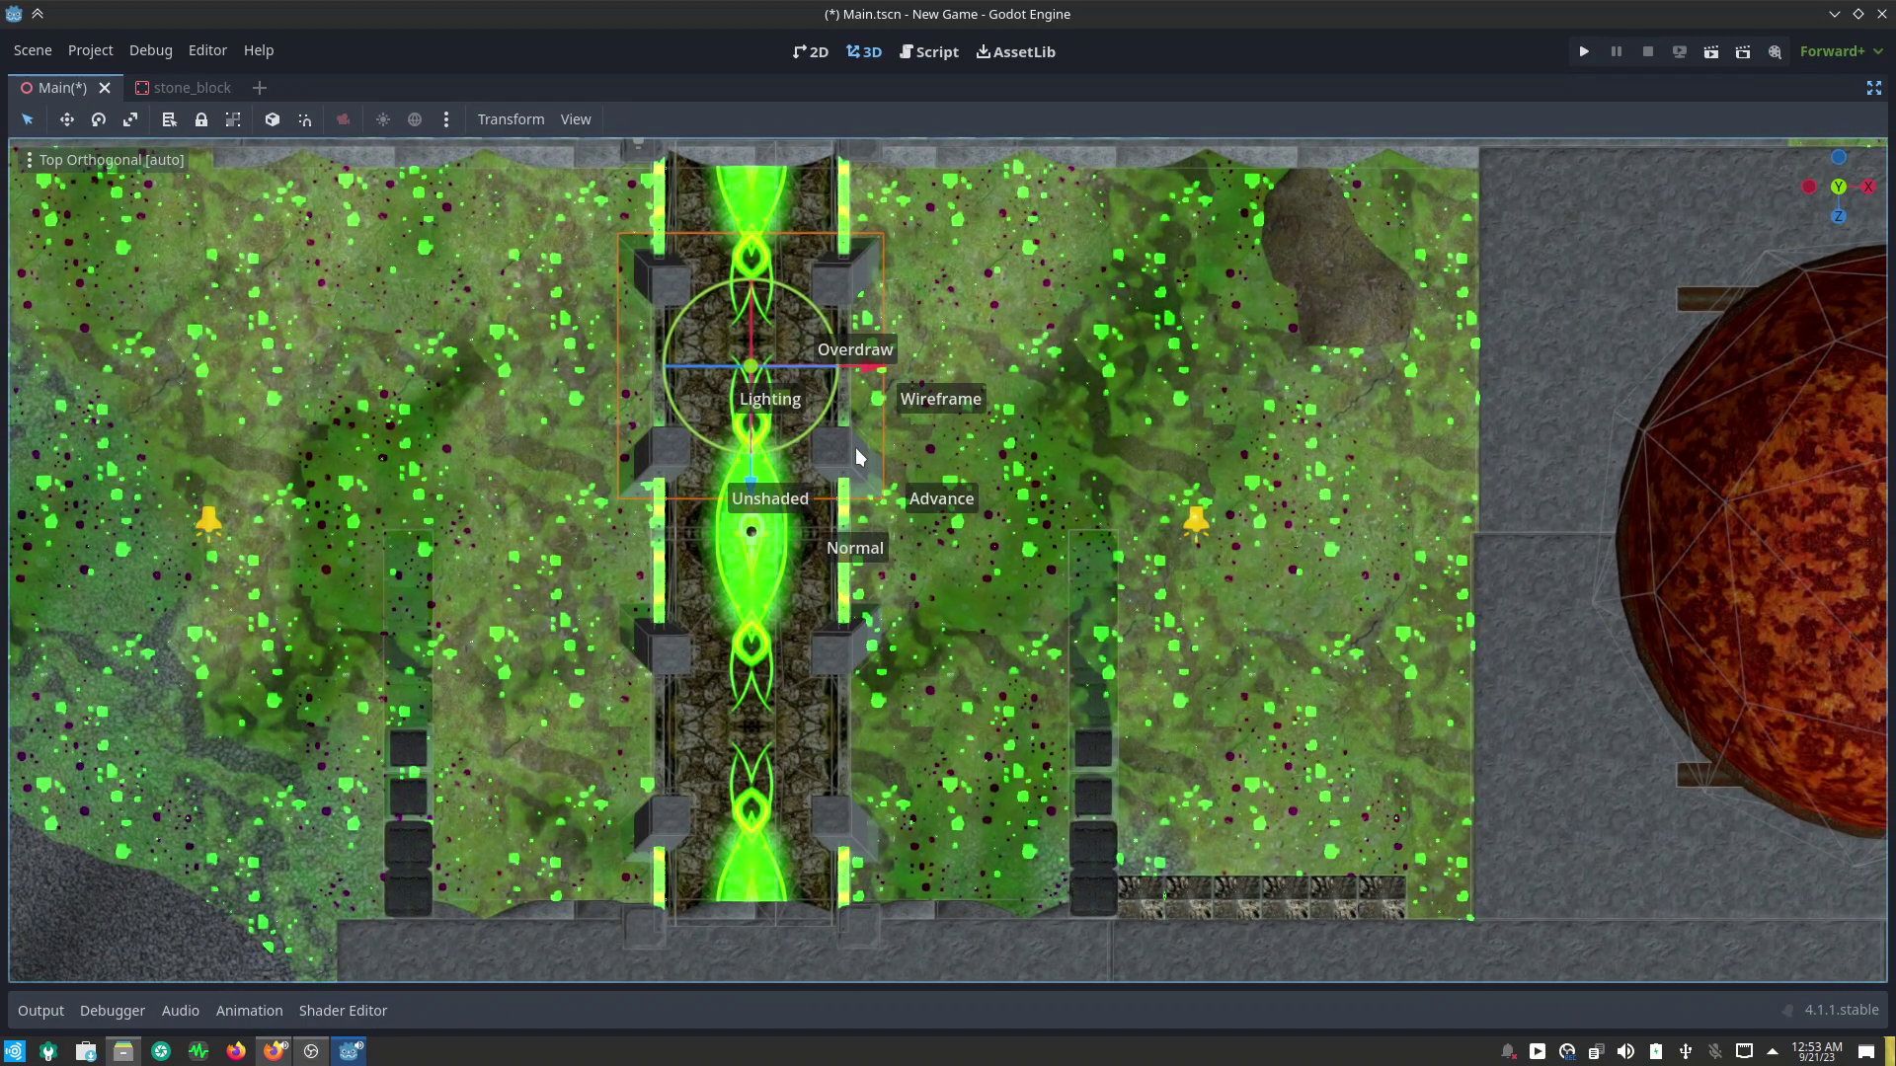
{"action": "left_click", "coordinate": [865, 335]}
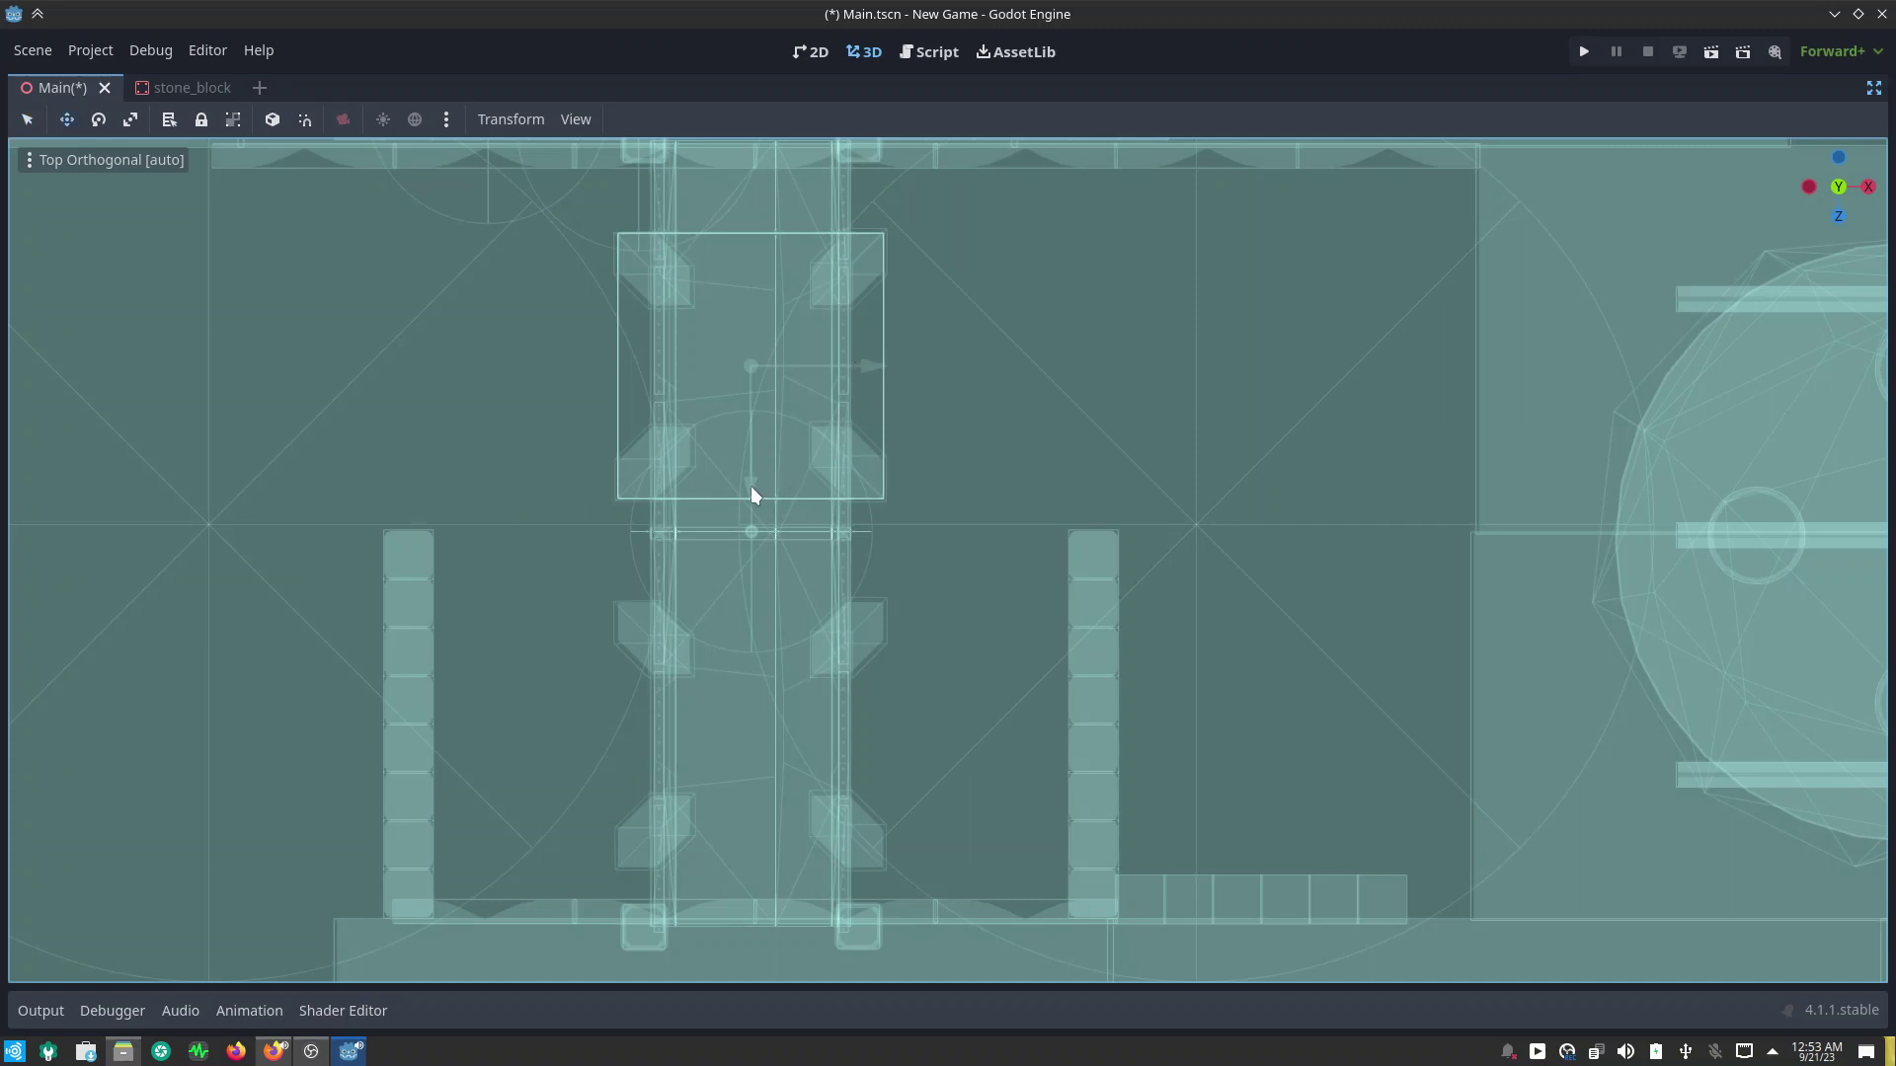
Step: Nudge the upper and lower bridge-leg sets along Z, about -0.776
{"action": "left_click_drag", "start_coordinate": [752, 486], "coordinate": [752, 461]}
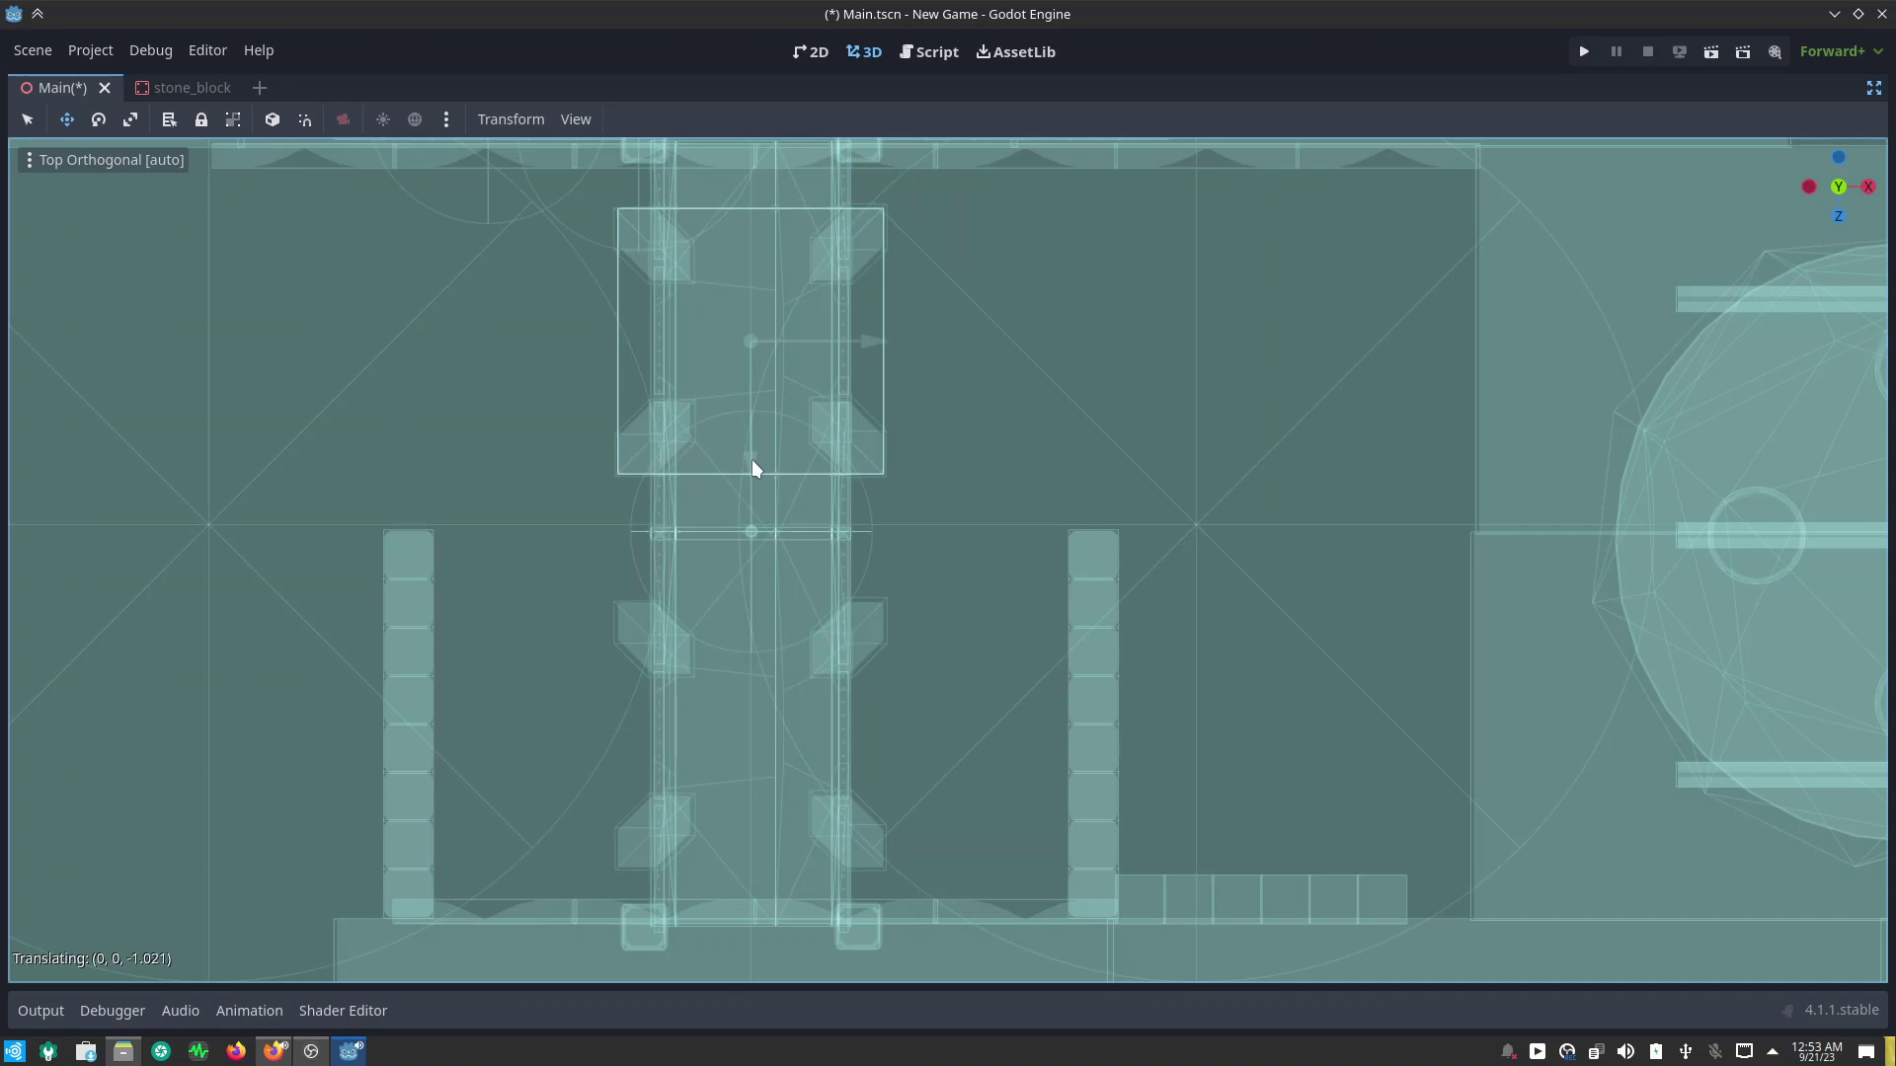
{"action": "left_click", "coordinate": [868, 629]}
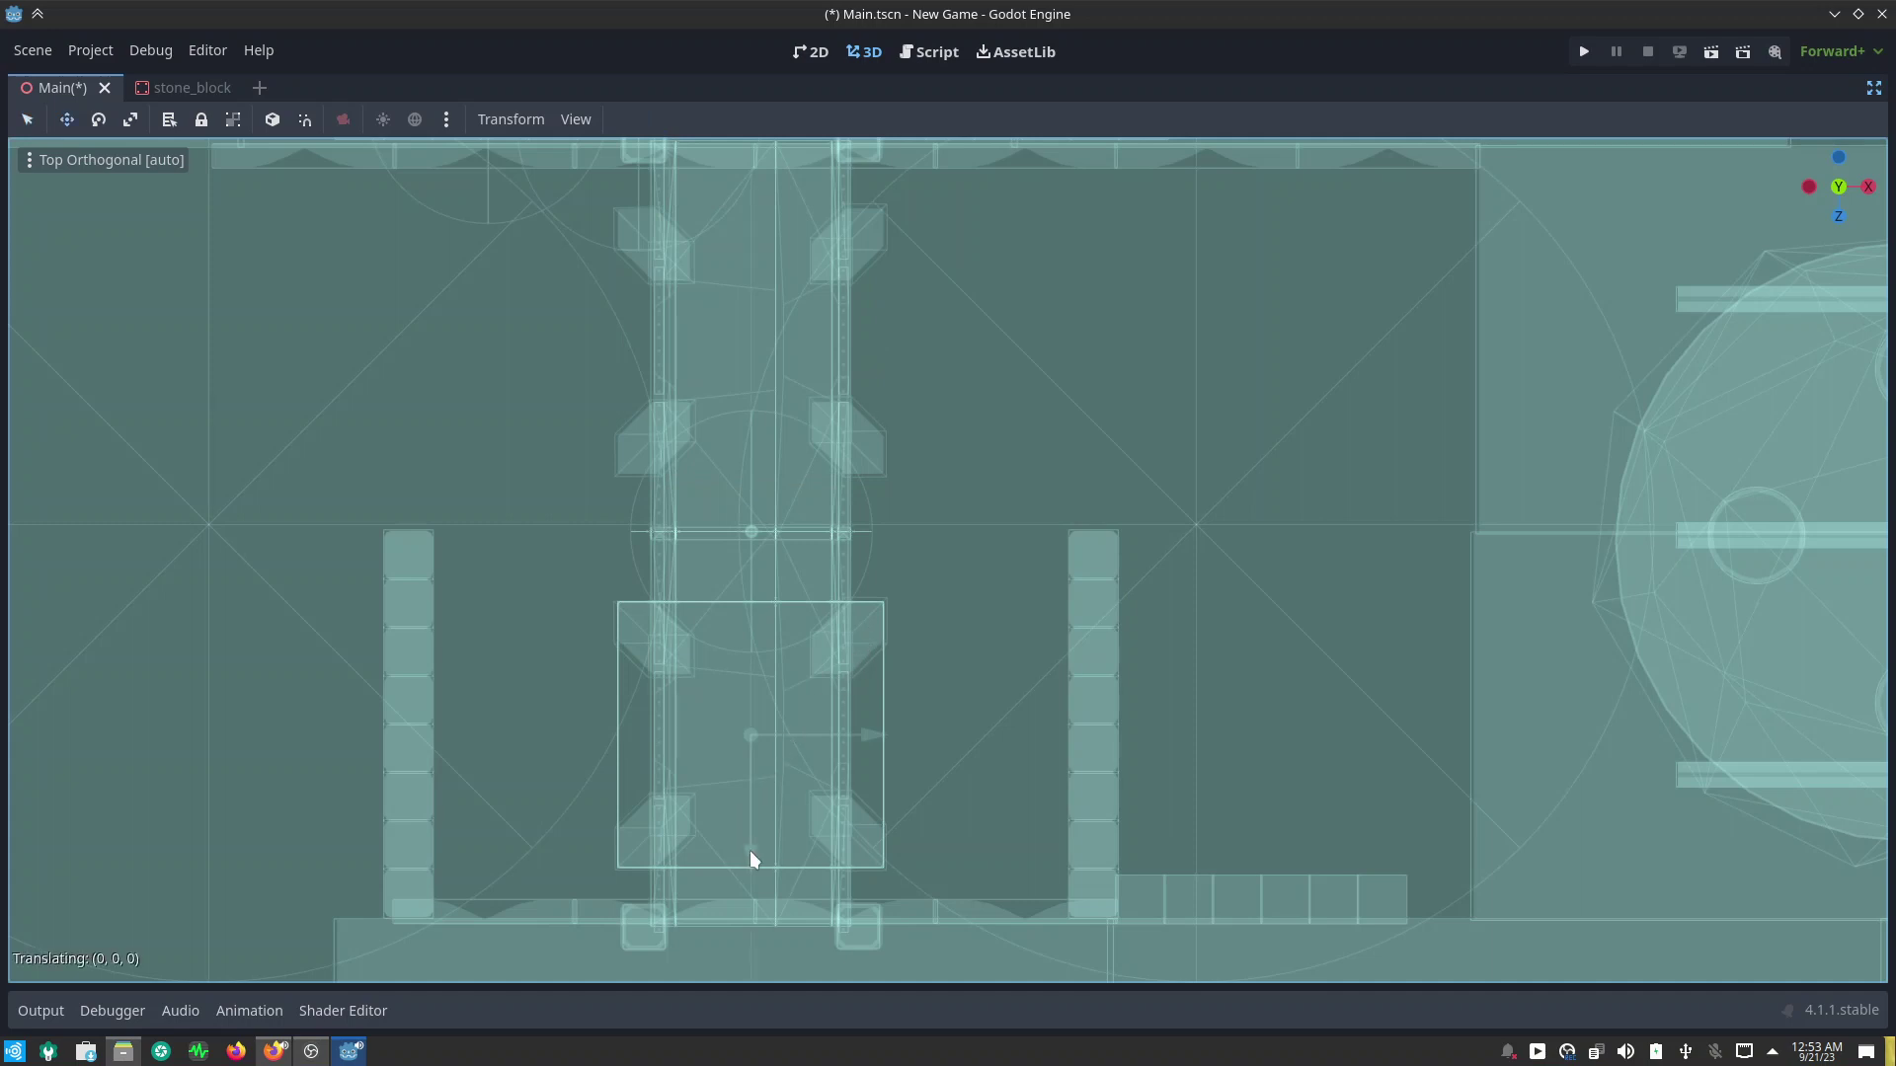
{"action": "left_click_drag", "start_coordinate": [749, 851], "coordinate": [746, 833]}
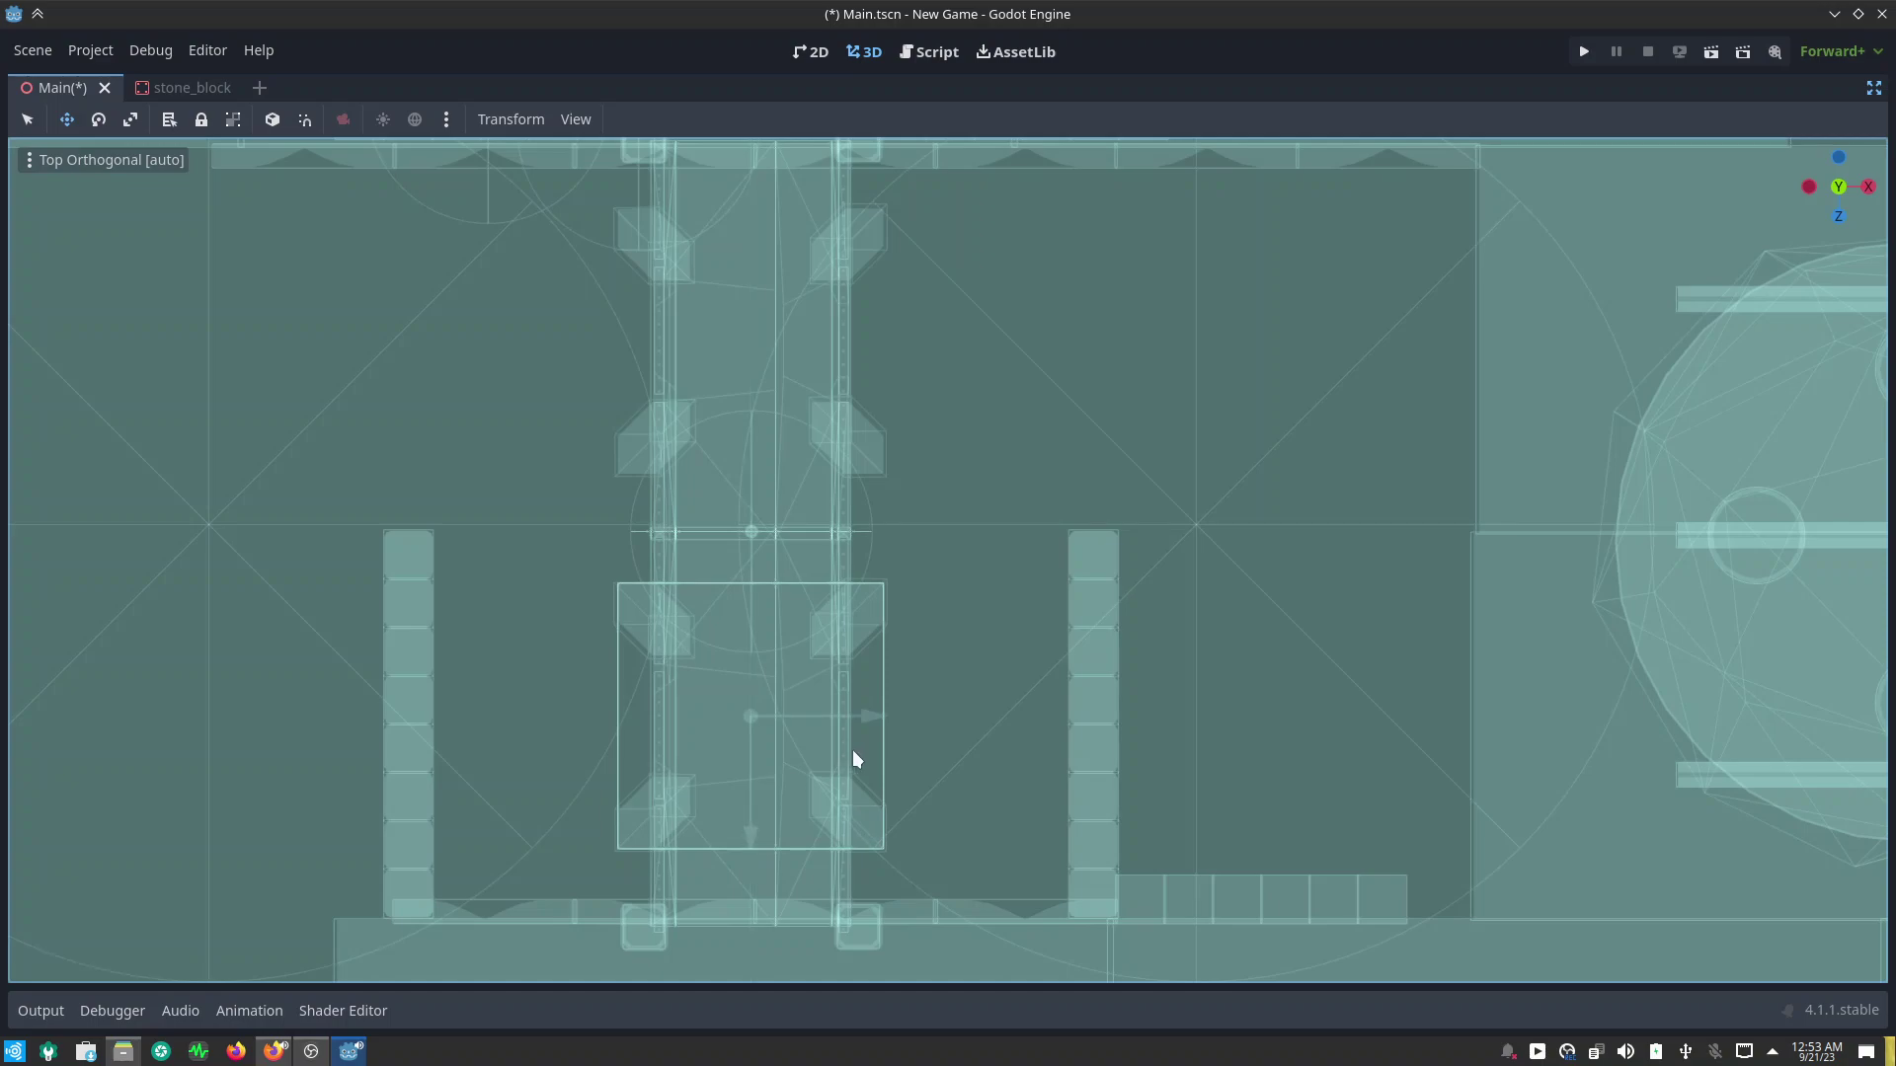
{"action": "mouse_move", "coordinate": [1028, 756]}
{"action": "middle_mouse_down"}
{"action": "mouse_move", "coordinate": [634, 543]}
{"action": "mouse_move", "coordinate": [648, 584]}
{"action": "middle_mouse_up"}
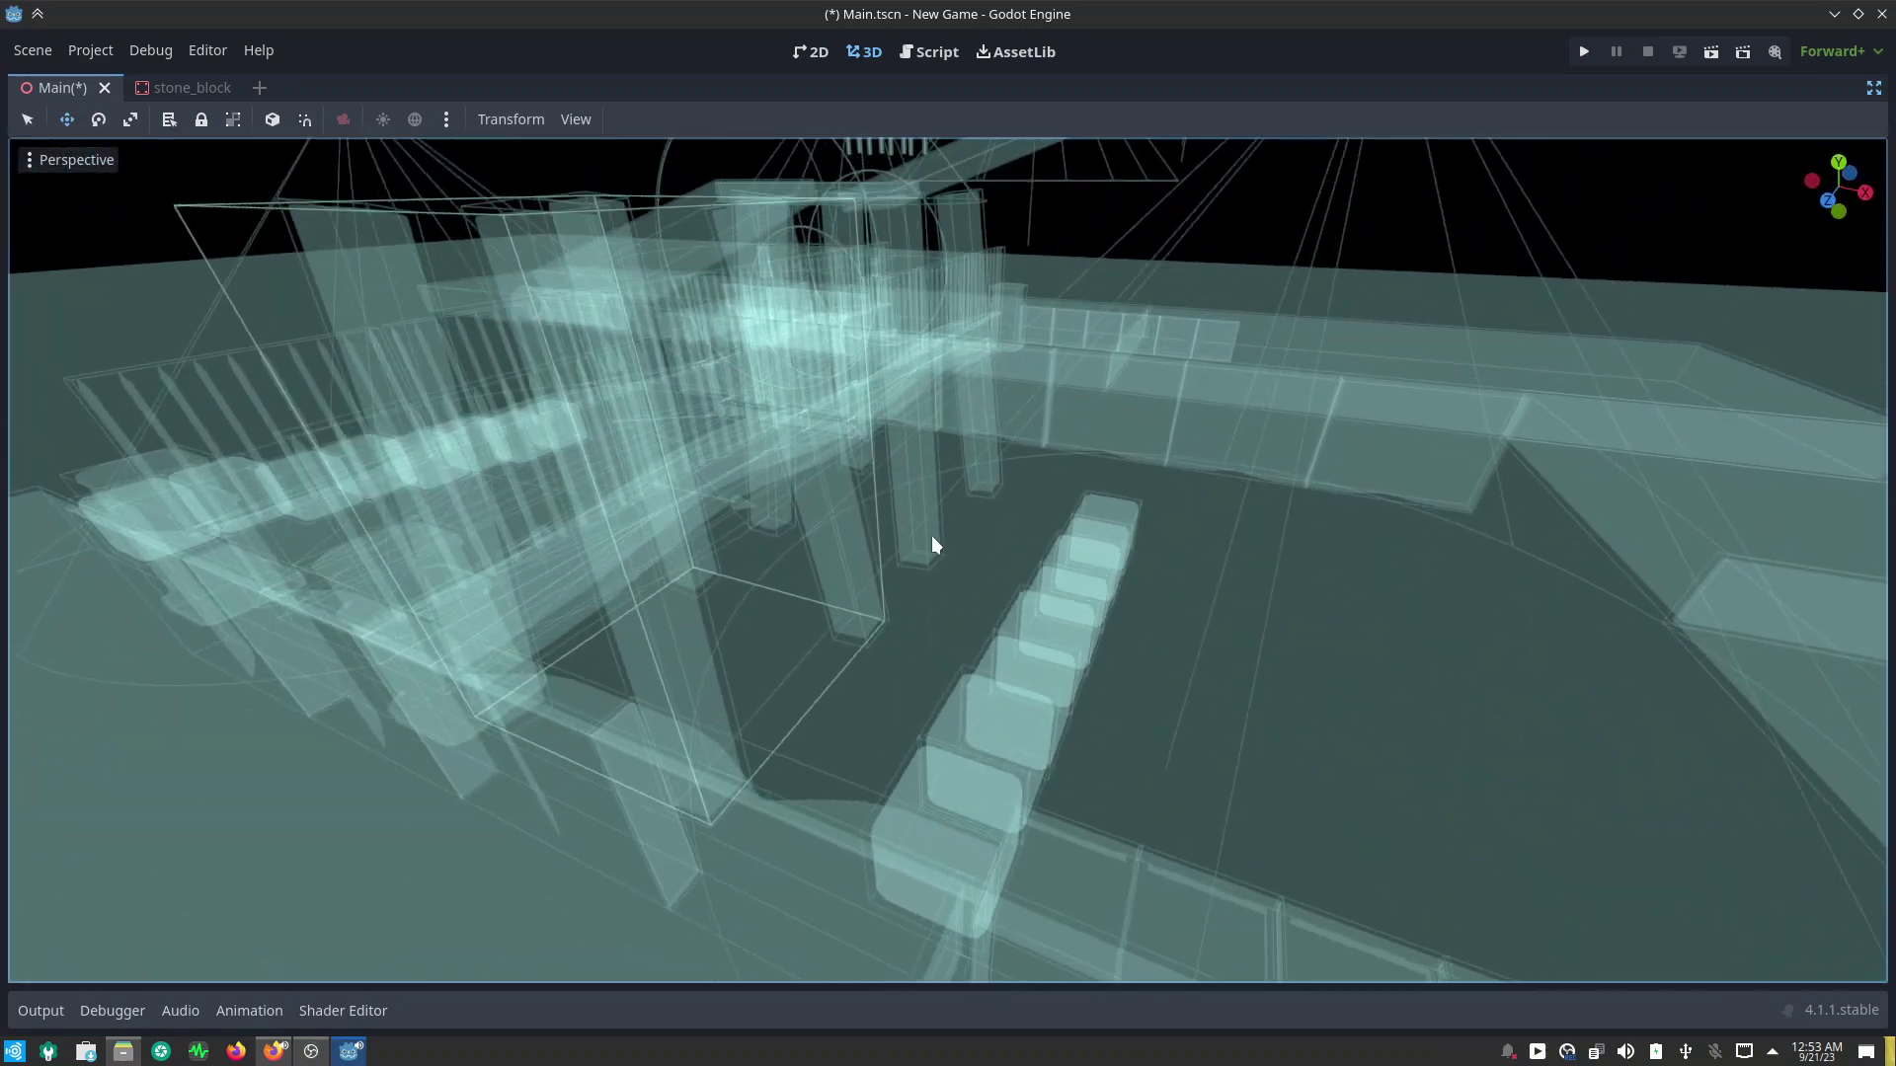
Step: Switch the viewport display mode back to Normal textured rendering
{"action": "middle_click_drag", "start_coordinate": [648, 587], "coordinate": [879, 559]}
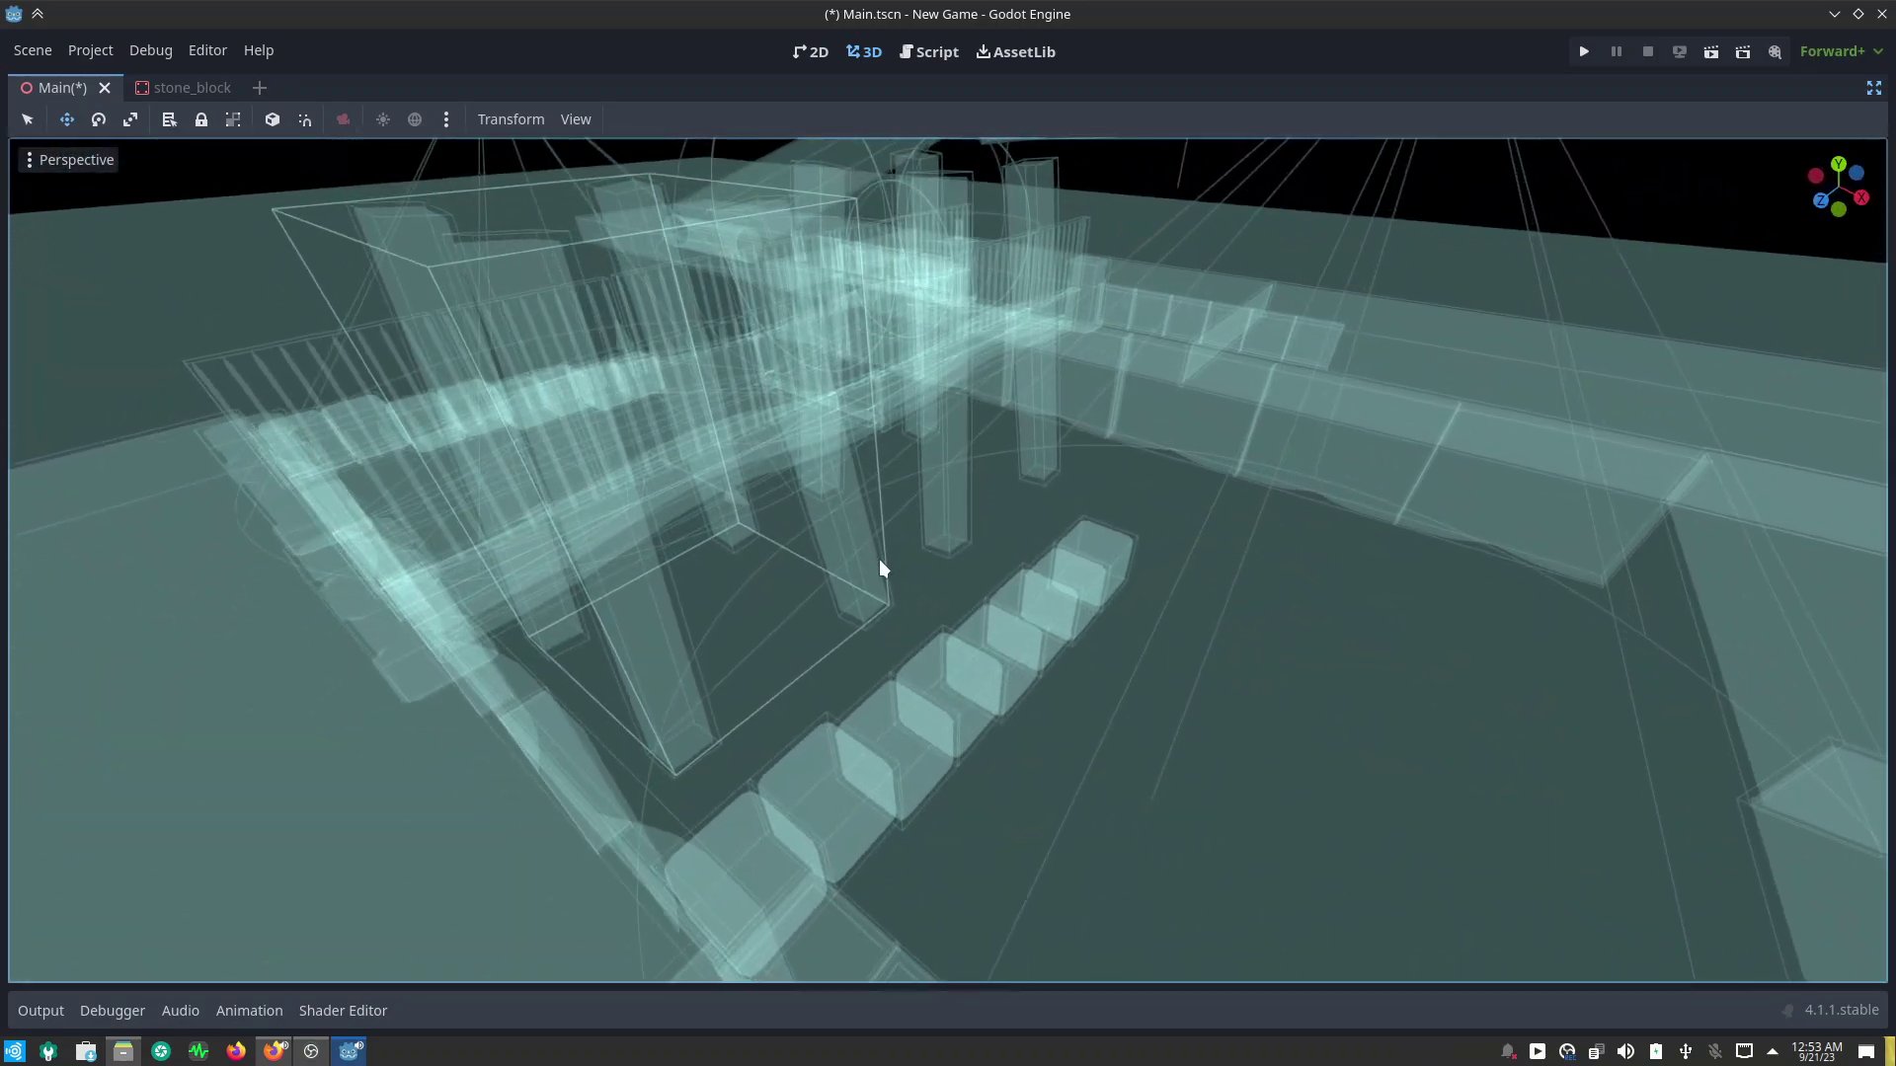
{"action": "scroll", "coordinate": [881, 568], "scroll_direction": "up", "scroll_amount": 3}
{"action": "key", "text": "z"}
{"action": "left_click", "coordinate": [887, 642]}
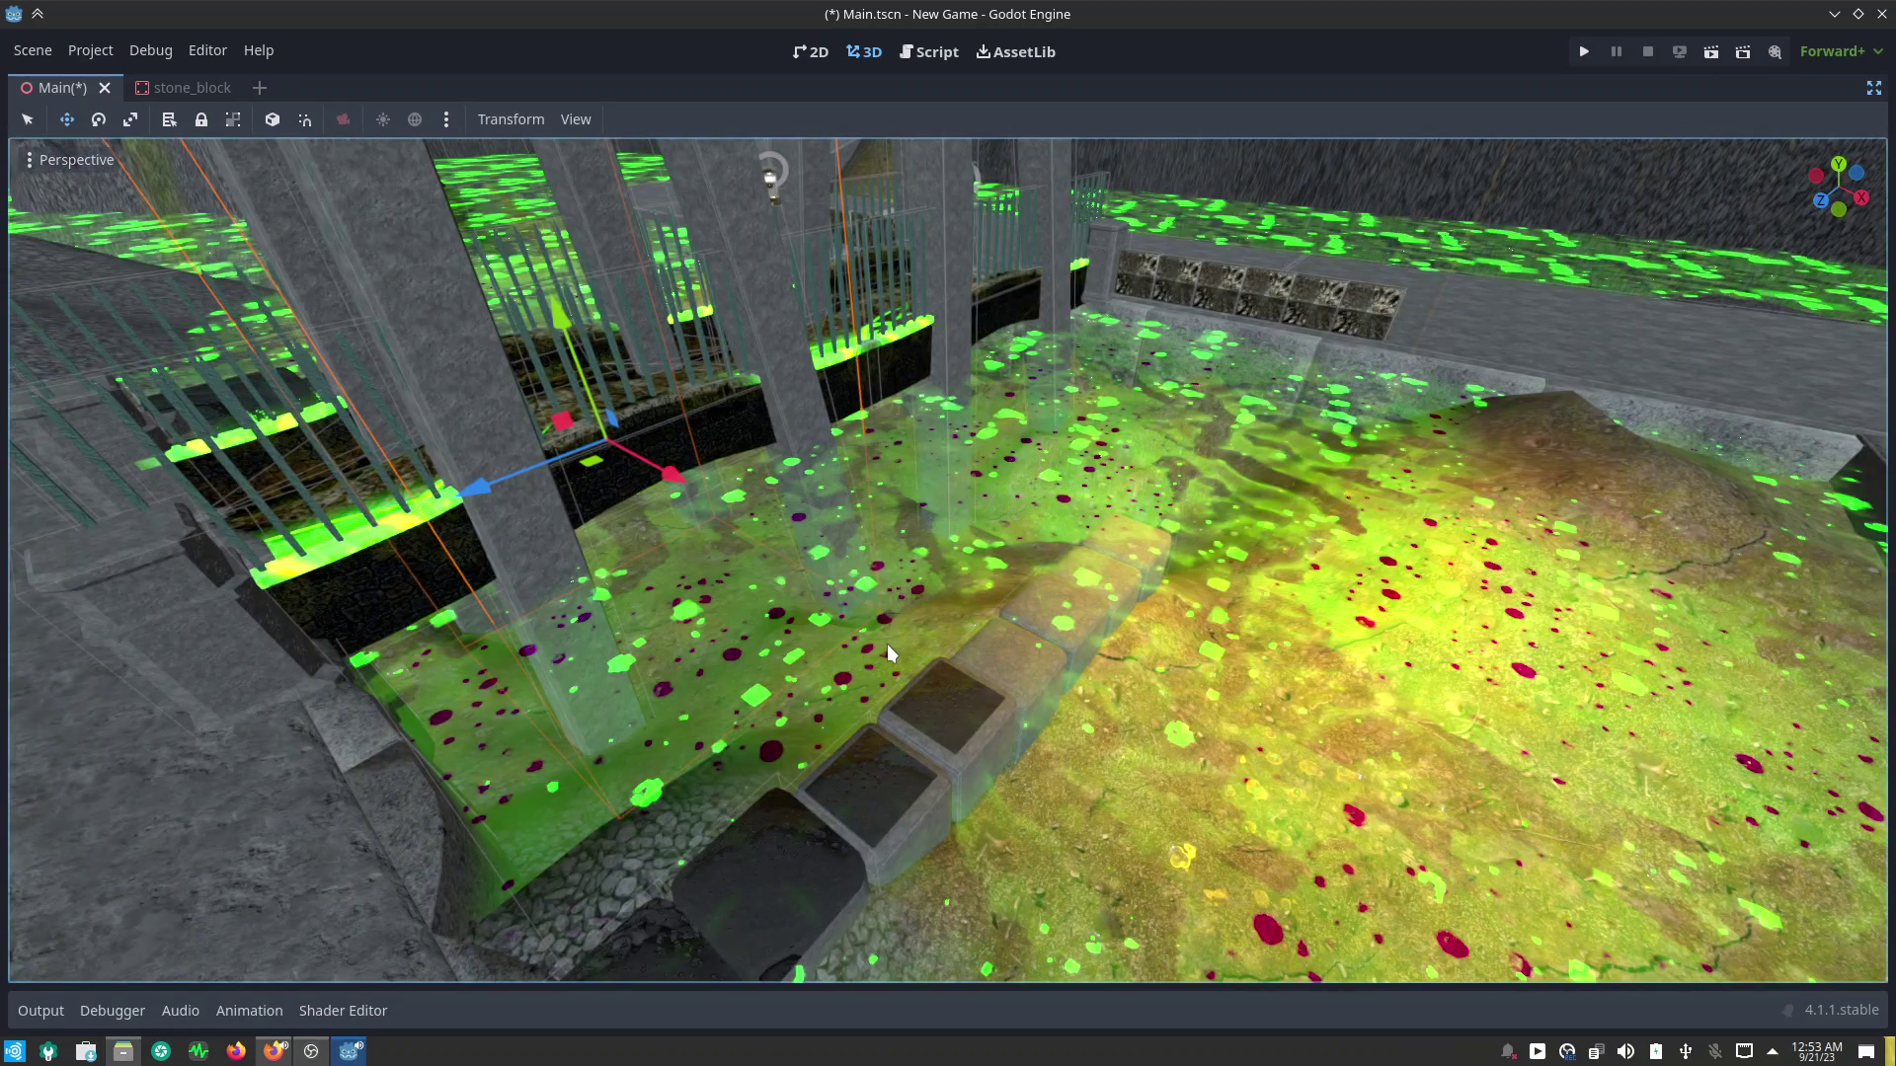
{"action": "scroll", "coordinate": [939, 655], "scroll_direction": "down", "scroll_amount": 3}
Step: Inspect the fence, pool and bridge, ending at eye level on the glowing walkway
{"action": "middle_click_drag", "start_coordinate": [966, 672], "coordinate": [1355, 628]}
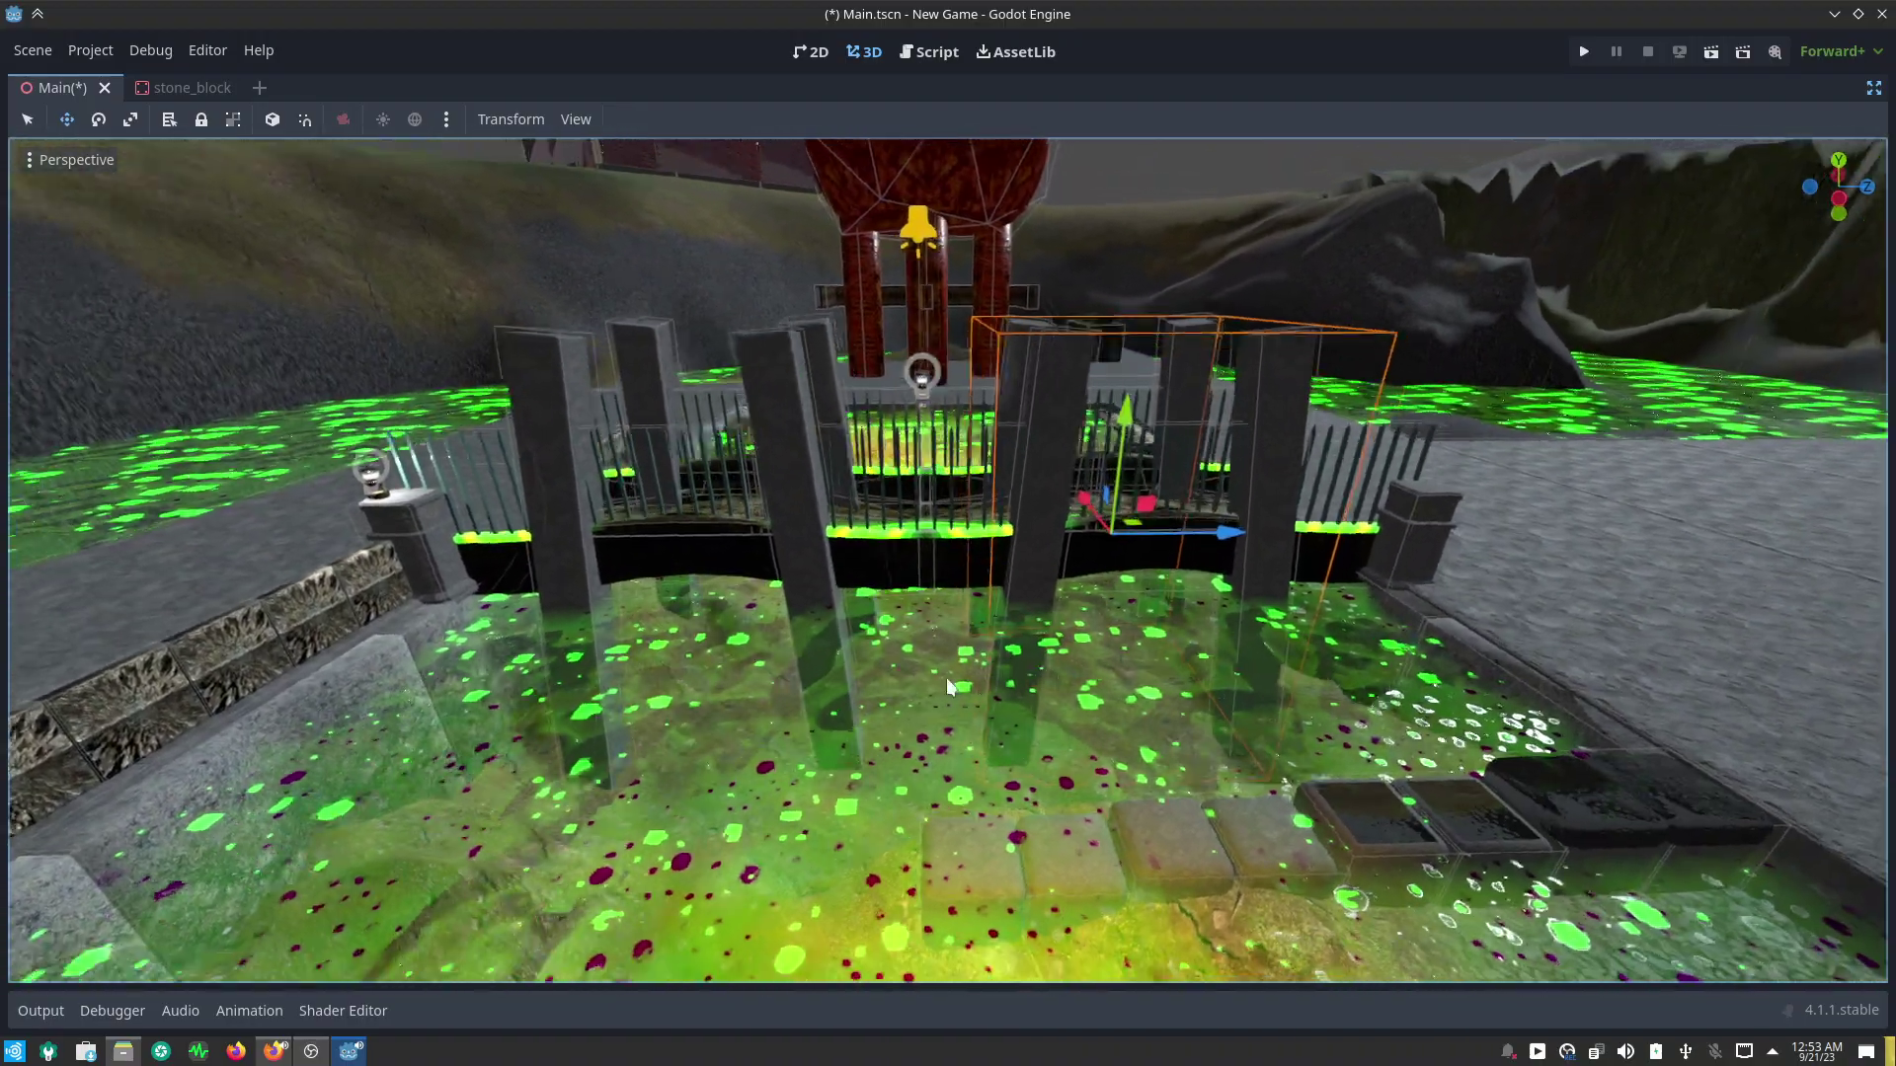
{"action": "mouse_move", "coordinate": [948, 686]}
{"action": "middle_mouse_down"}
{"action": "mouse_move", "coordinate": [964, 688]}
{"action": "mouse_move", "coordinate": [911, 675]}
{"action": "mouse_move", "coordinate": [1042, 667]}
{"action": "middle_mouse_up"}
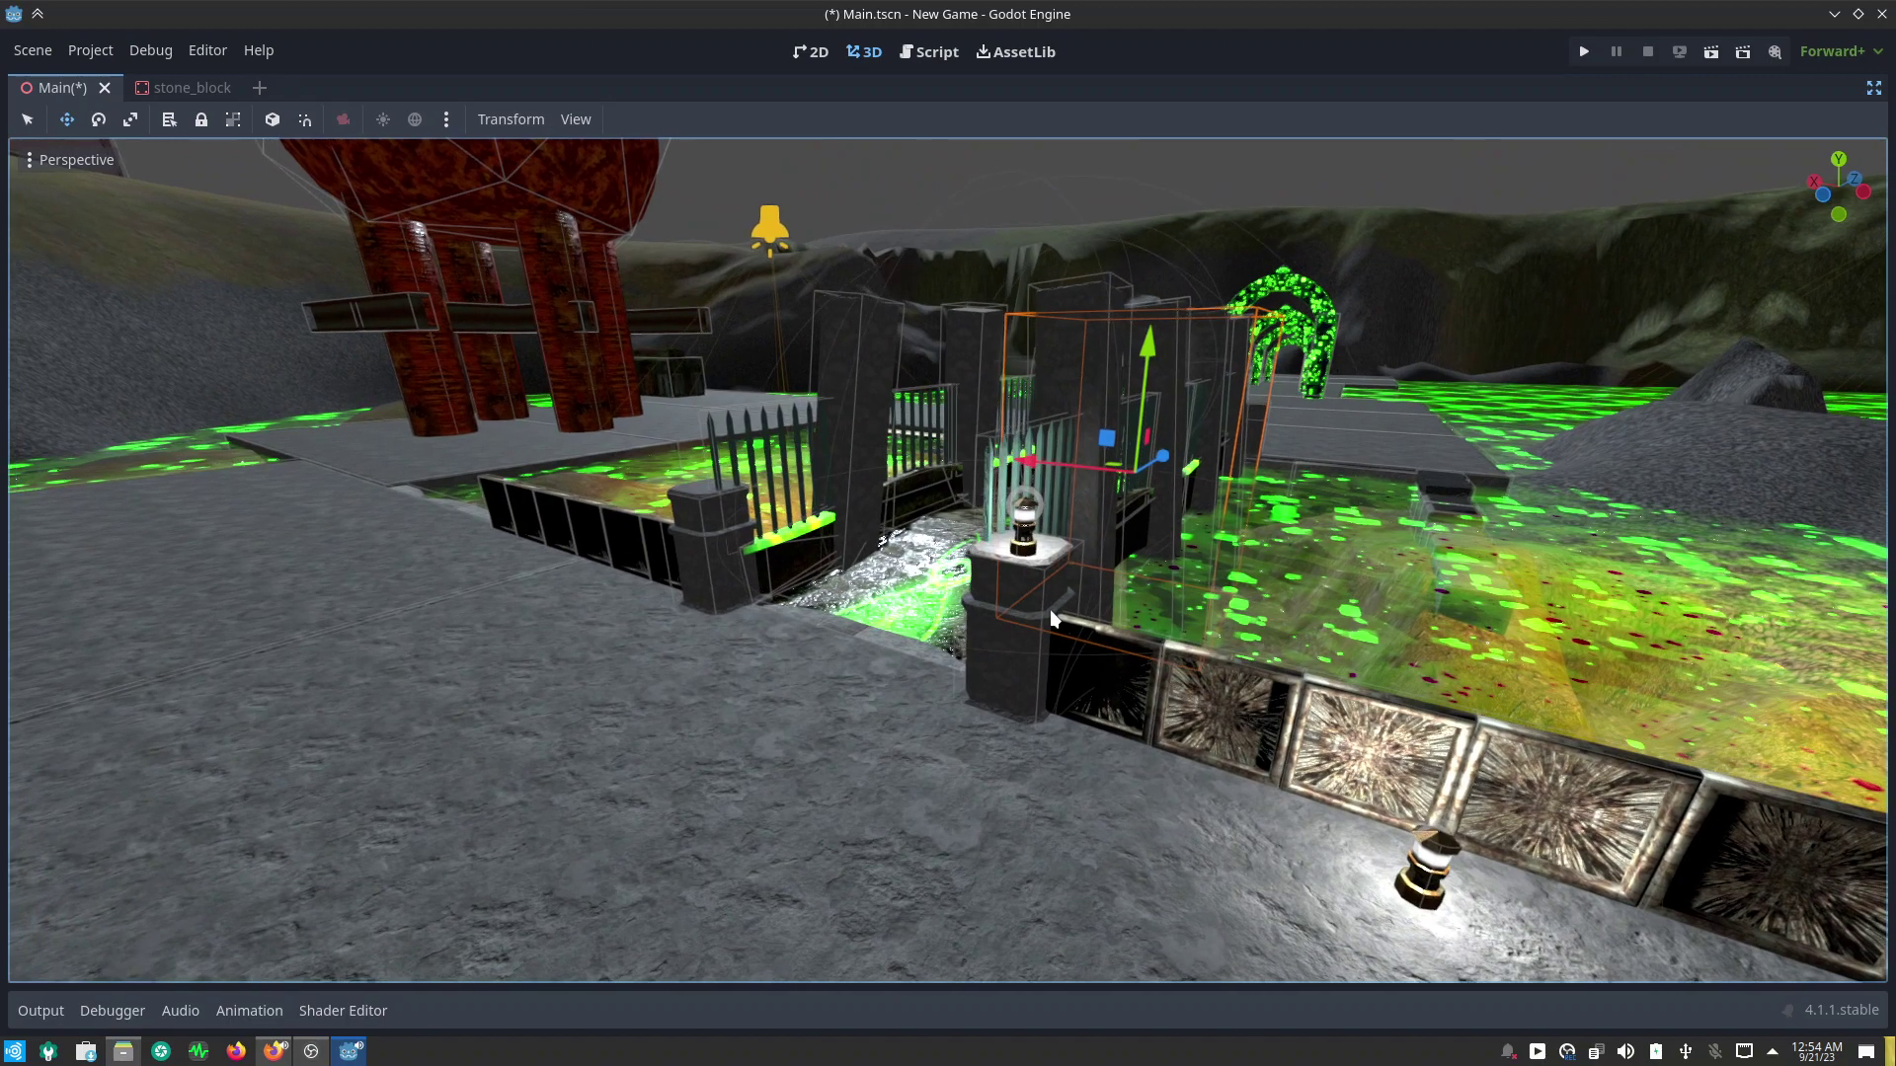
{"action": "mouse_move", "coordinate": [1033, 620]}
{"action": "middle_mouse_down"}
{"action": "mouse_move", "coordinate": [1183, 705]}
{"action": "mouse_move", "coordinate": [1395, 731]}
{"action": "middle_mouse_up"}
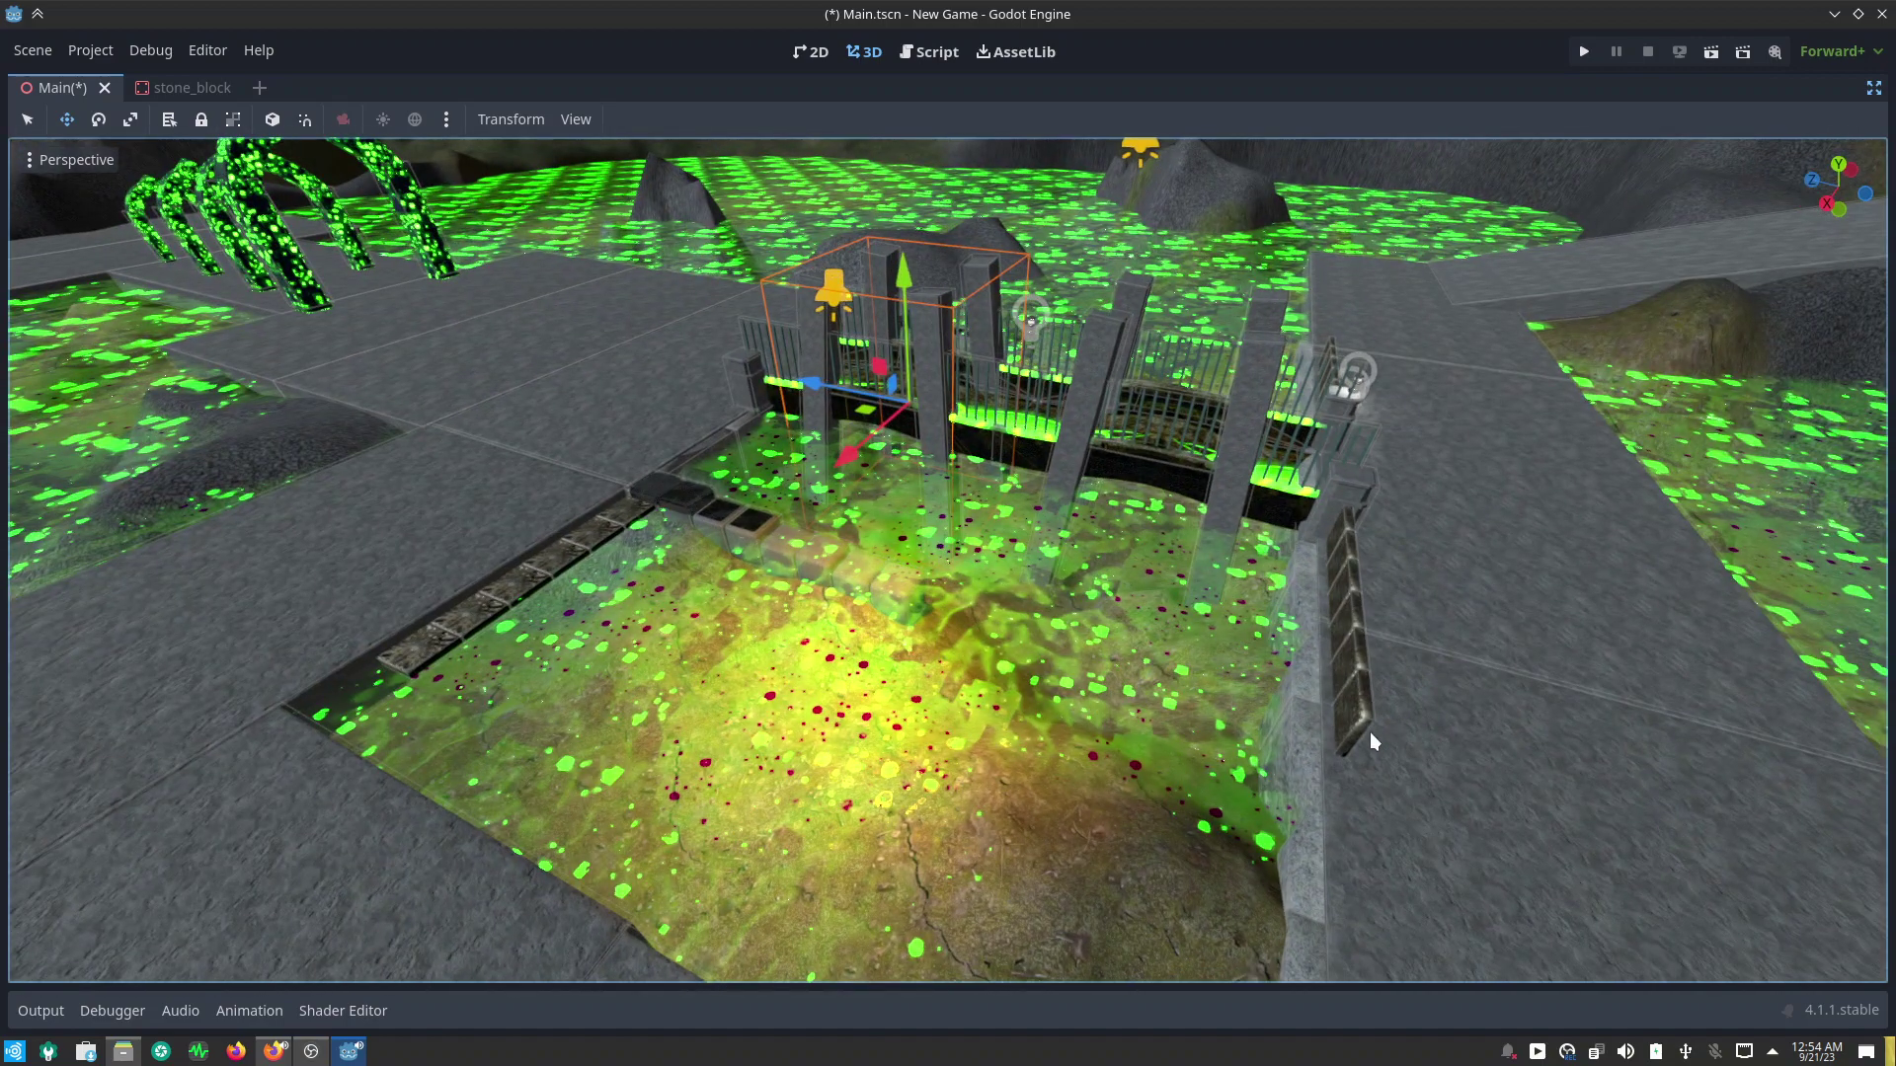
{"action": "middle_click_drag", "start_coordinate": [840, 706], "coordinate": [946, 524]}
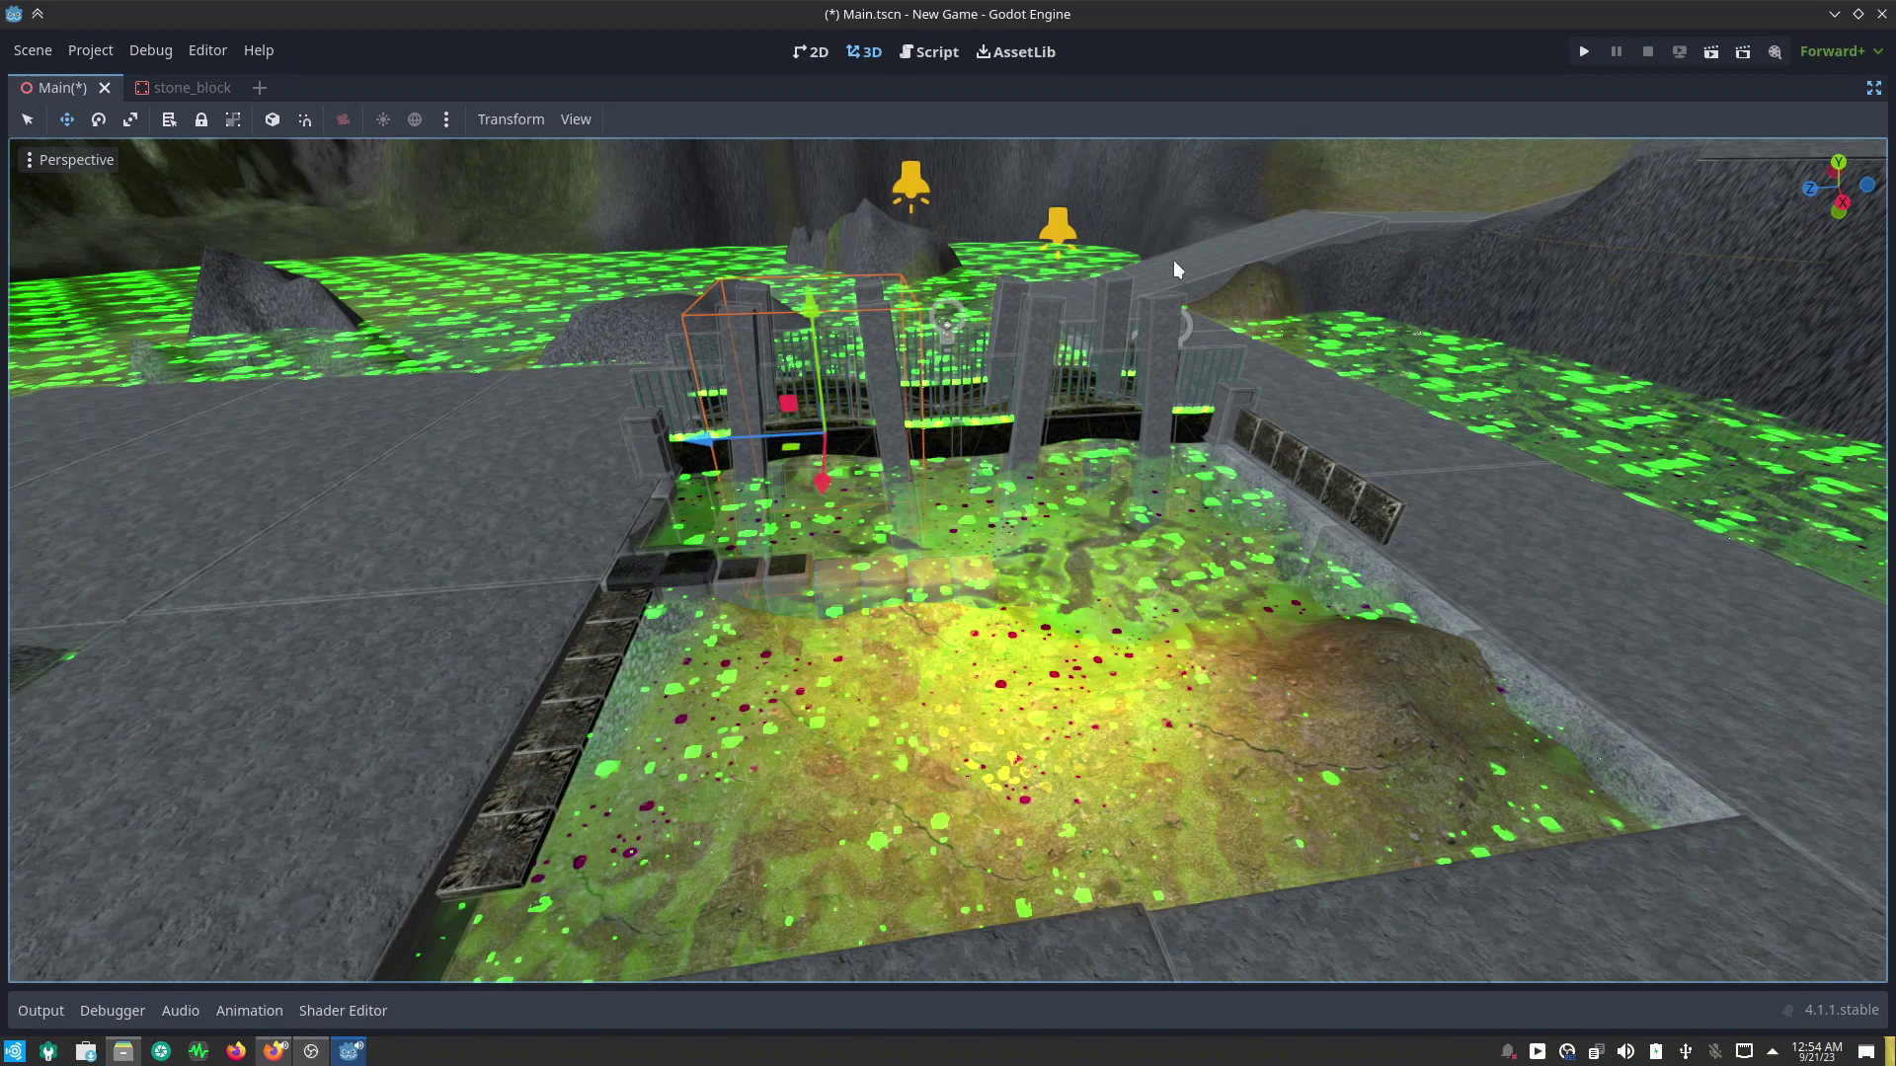
{"action": "mouse_move", "coordinate": [794, 682]}
{"action": "middle_mouse_down"}
{"action": "mouse_move", "coordinate": [709, 702]}
{"action": "mouse_move", "coordinate": [872, 708]}
{"action": "middle_mouse_up"}
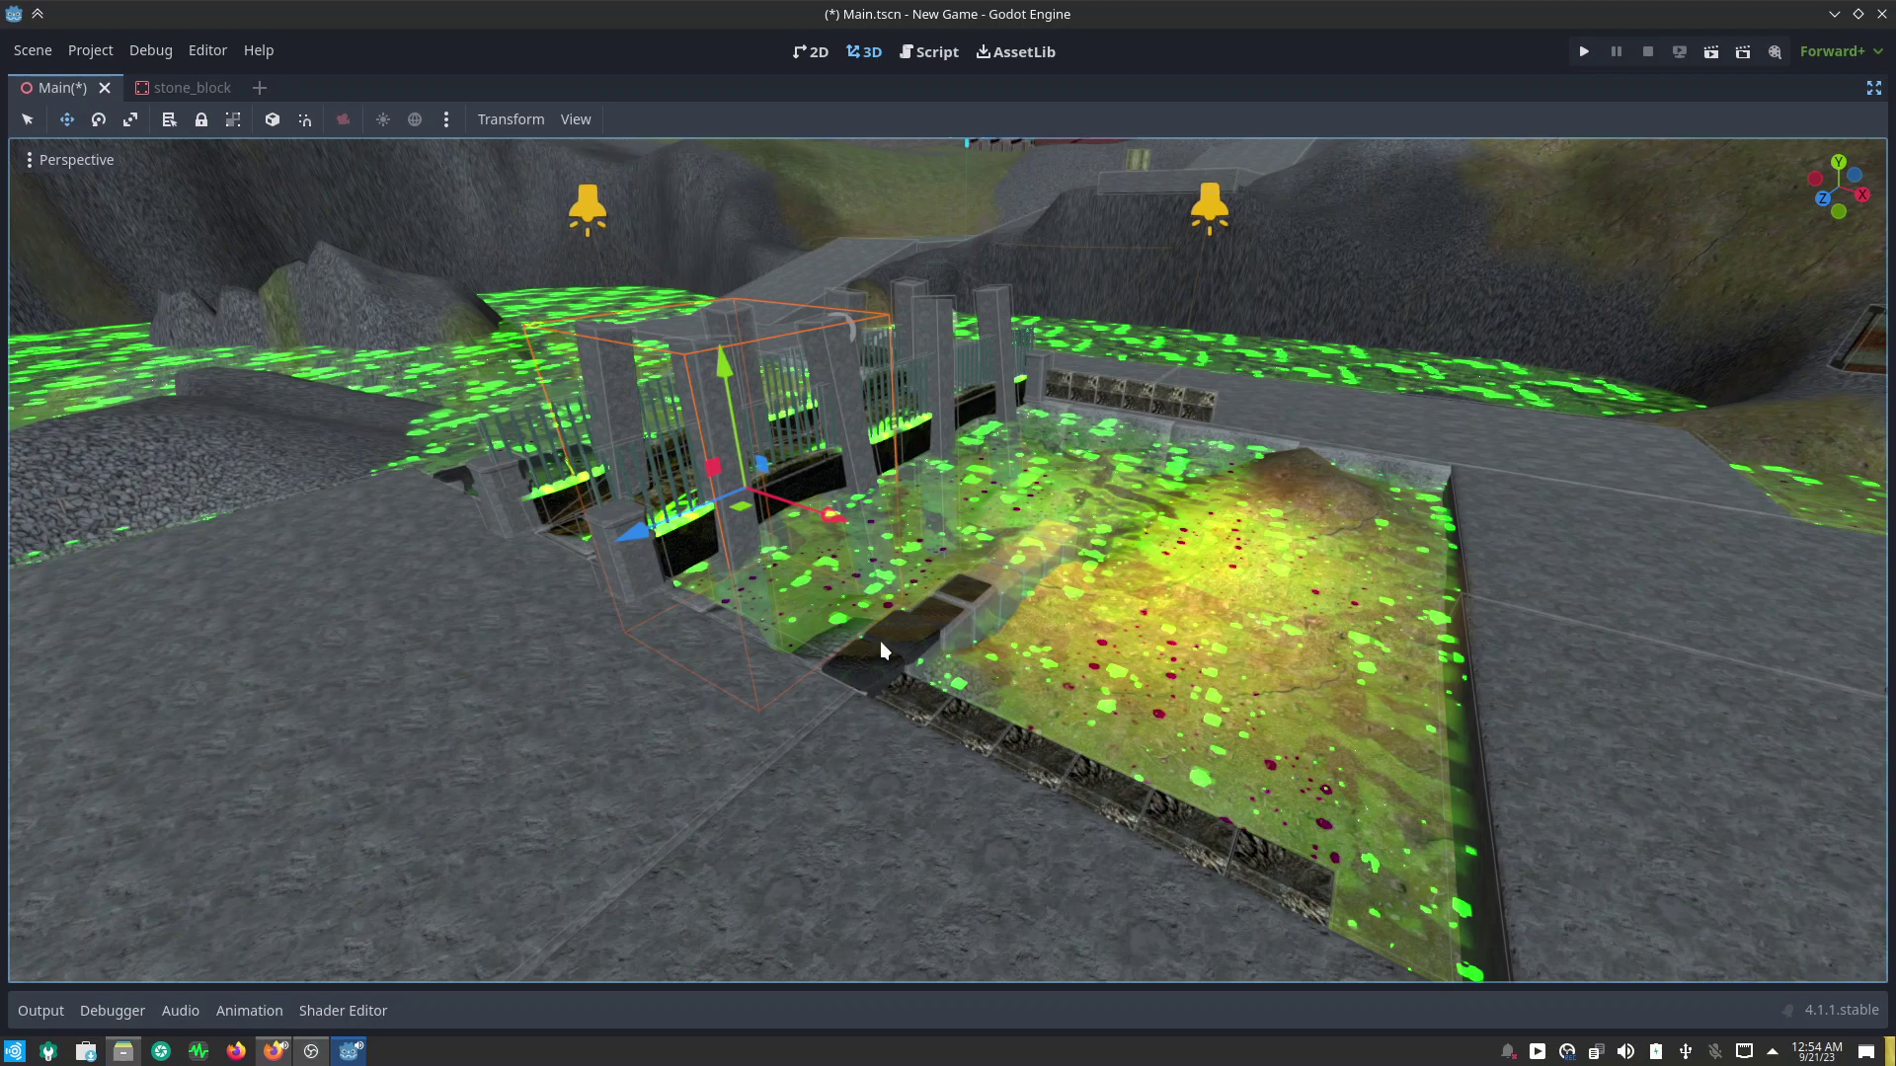
{"action": "mouse_move", "coordinate": [880, 641]}
{"action": "middle_mouse_down"}
{"action": "mouse_move", "coordinate": [892, 708]}
{"action": "mouse_move", "coordinate": [847, 730]}
{"action": "mouse_move", "coordinate": [862, 742]}
{"action": "mouse_move", "coordinate": [932, 624]}
{"action": "mouse_move", "coordinate": [1073, 651]}
{"action": "middle_mouse_up"}
{"action": "scroll", "coordinate": [932, 624], "scroll_direction": "up", "scroll_amount": 3}
{"action": "scroll", "coordinate": [932, 624], "scroll_direction": "up", "scroll_amount": 3}
{"action": "scroll", "coordinate": [1004, 650], "scroll_direction": "up", "scroll_amount": 2}
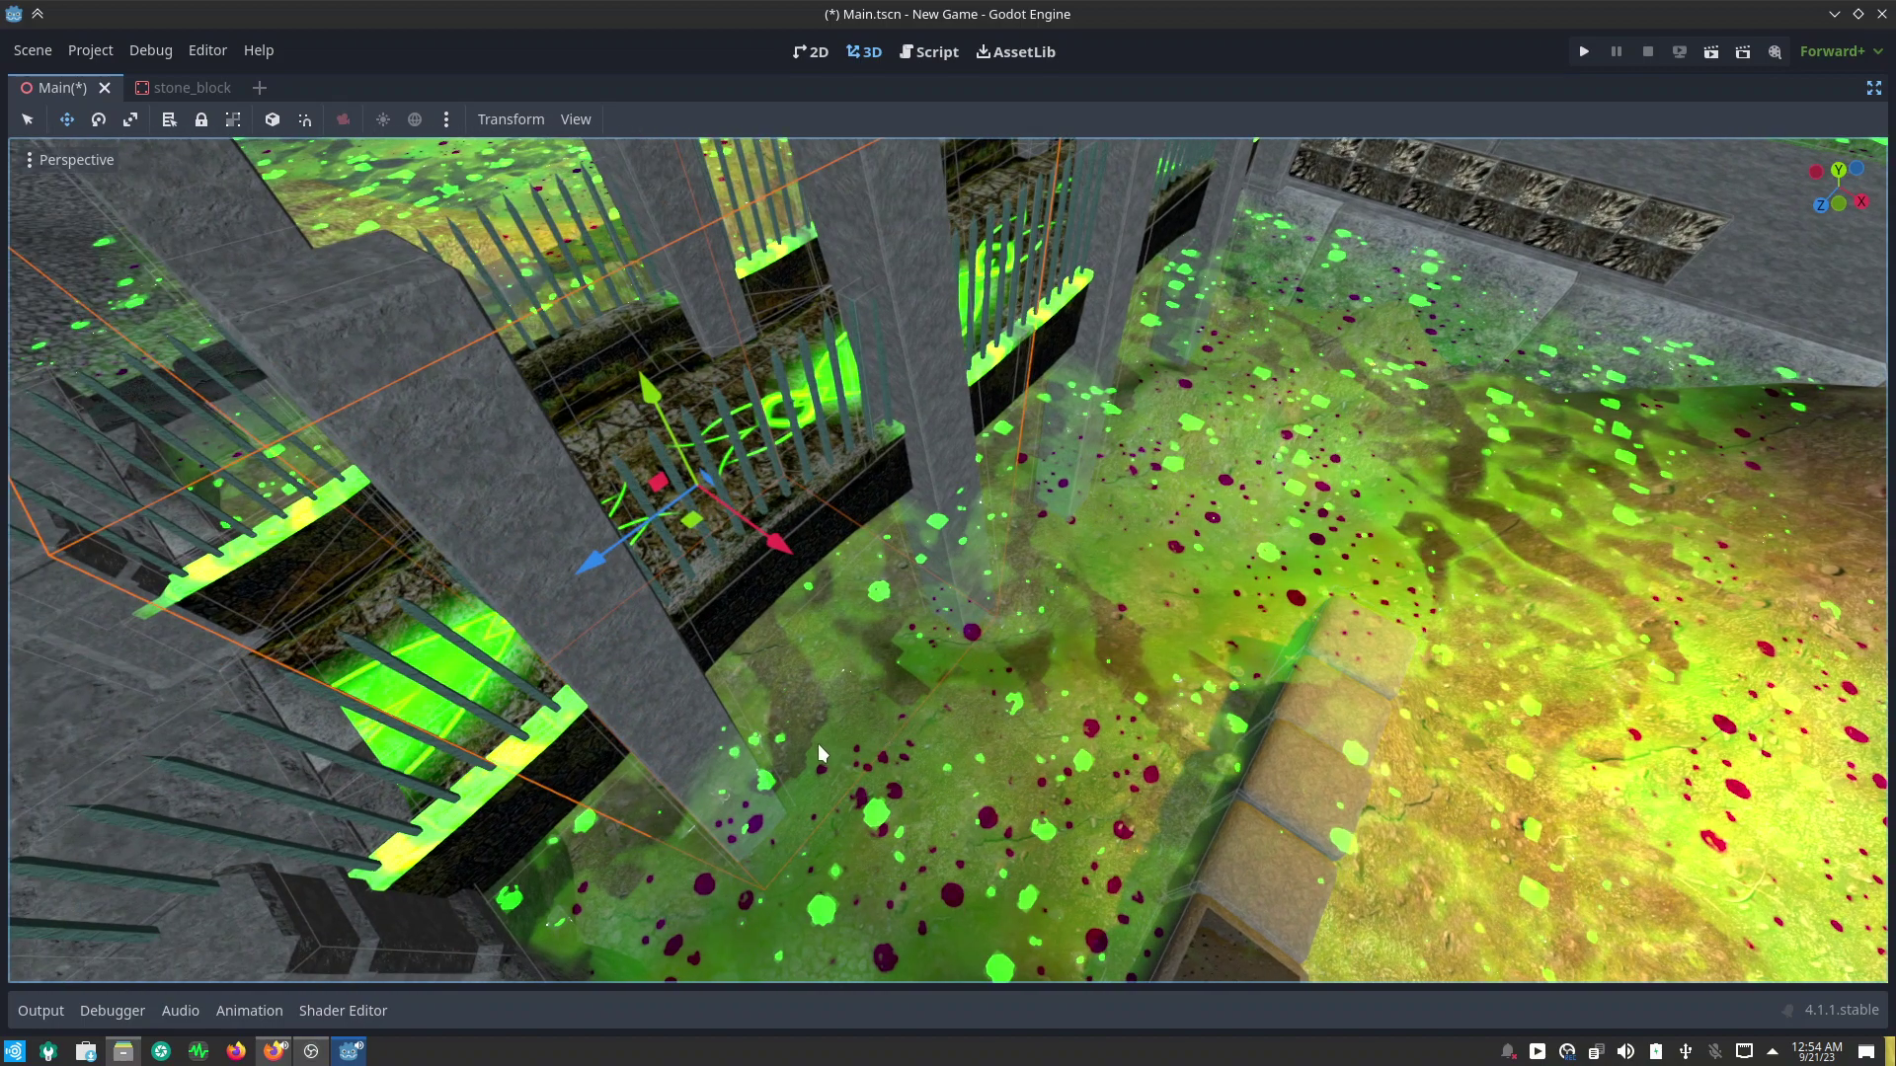
{"action": "mouse_move", "coordinate": [818, 744]}
{"action": "middle_mouse_down"}
{"action": "mouse_move", "coordinate": [893, 667]}
{"action": "mouse_move", "coordinate": [1013, 632]}
{"action": "middle_mouse_up"}
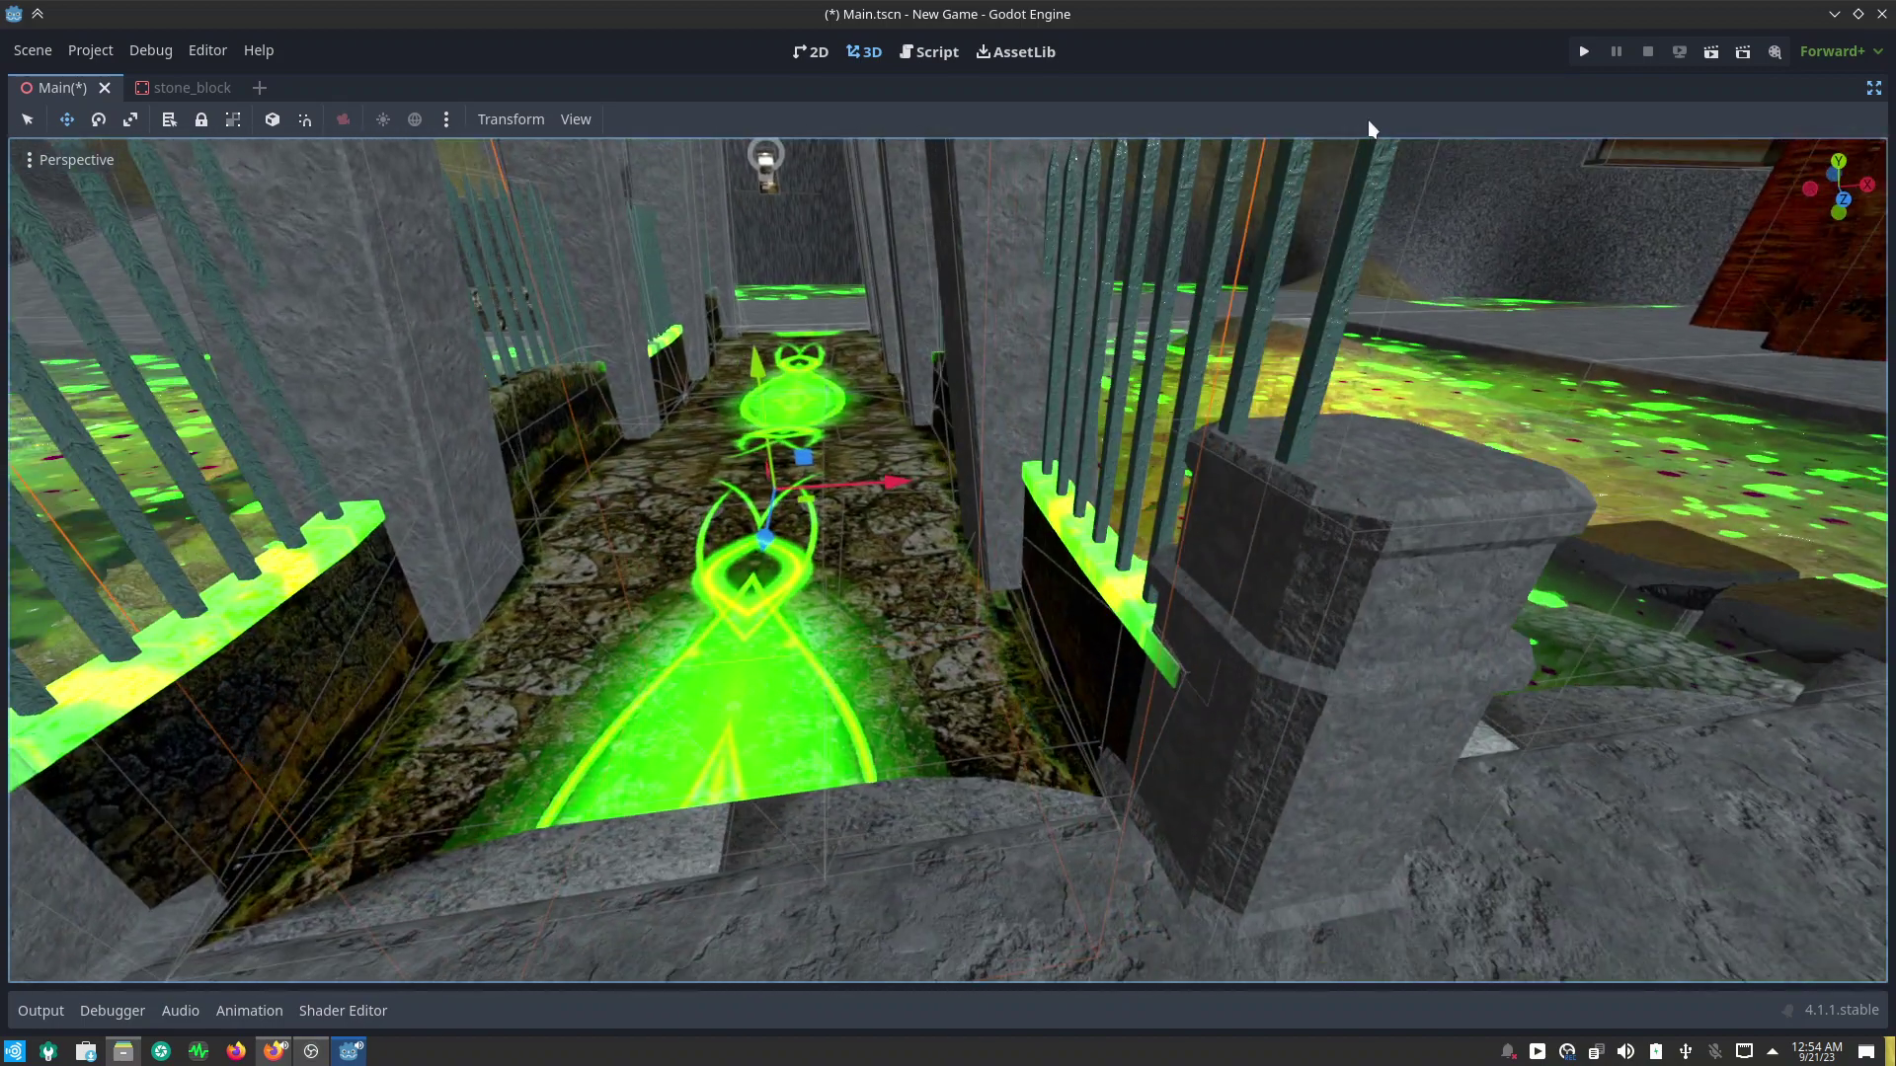
Step: Save the Main scene and run the project to playtest it
{"action": "left_click", "coordinate": [1587, 52]}
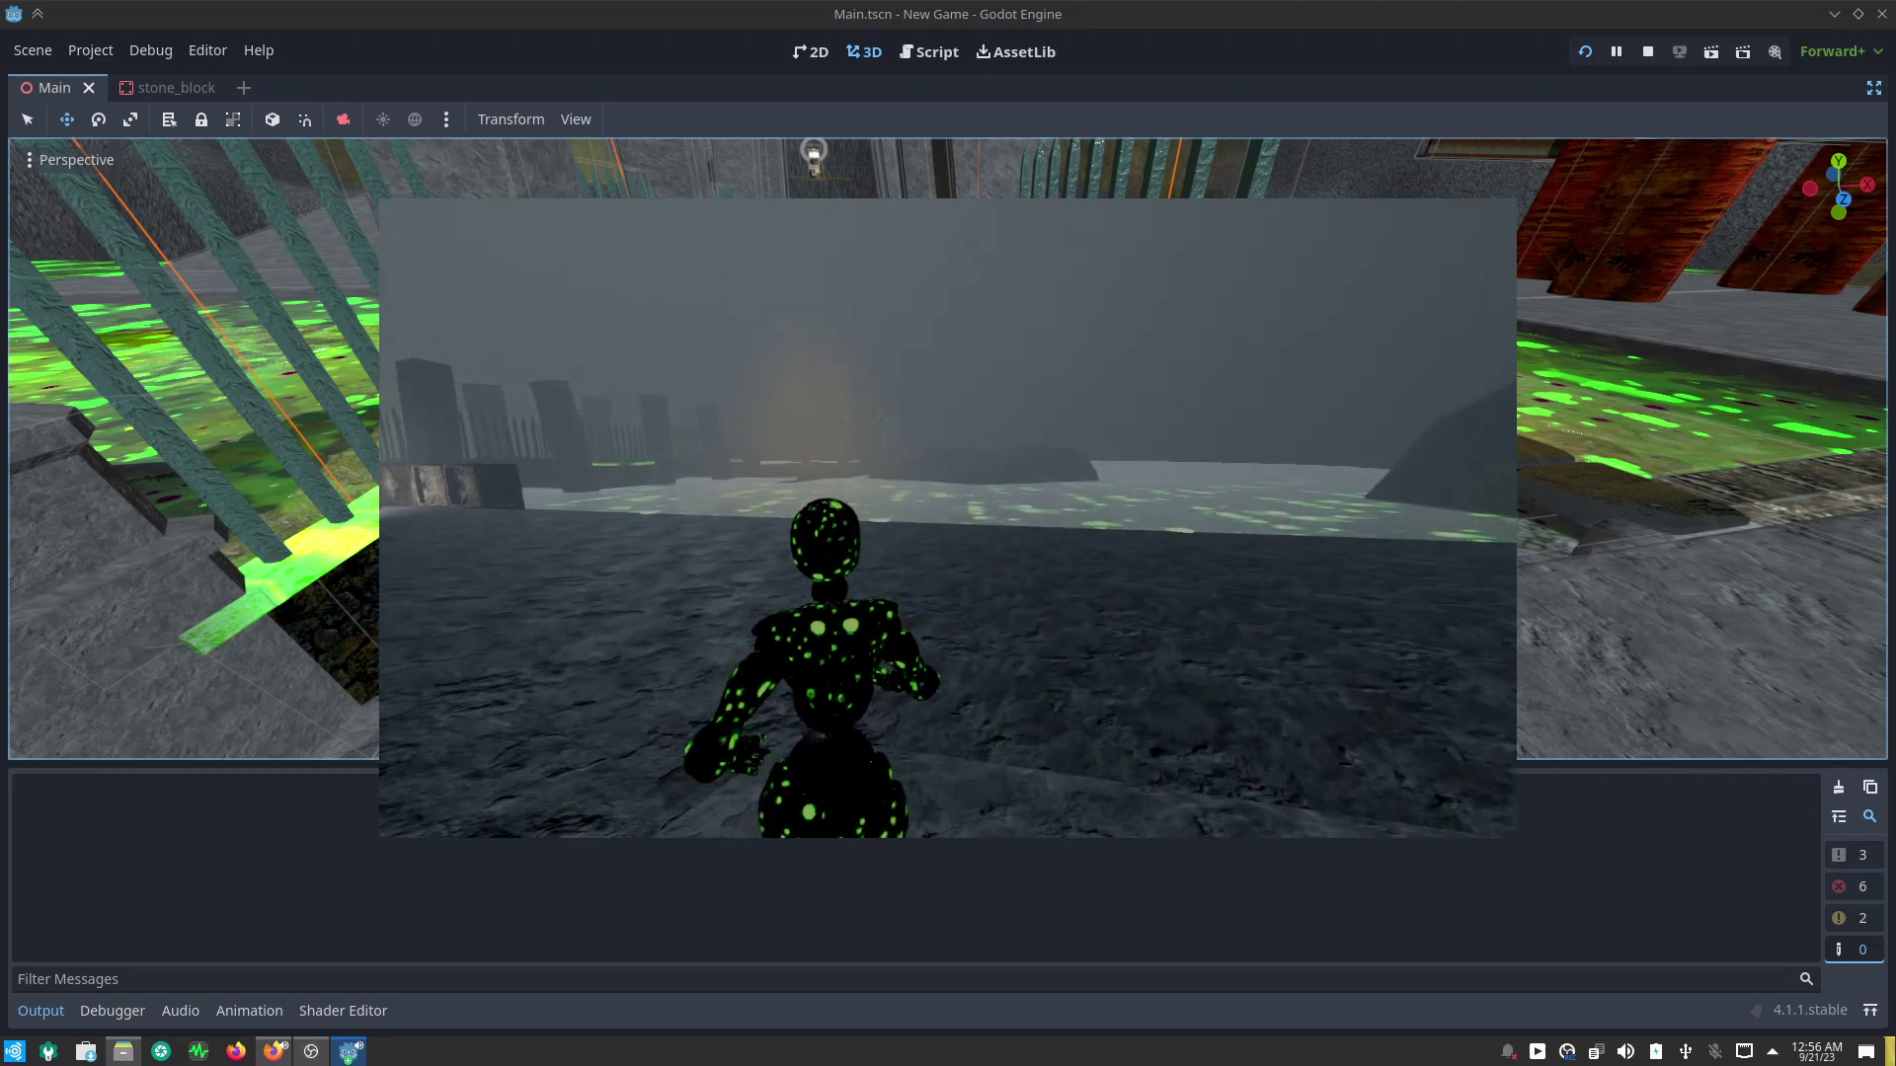
Step: Walk the character across the glowing bridge and through the gate to the portal, then stop the game
{"action": "key", "text": "w"}
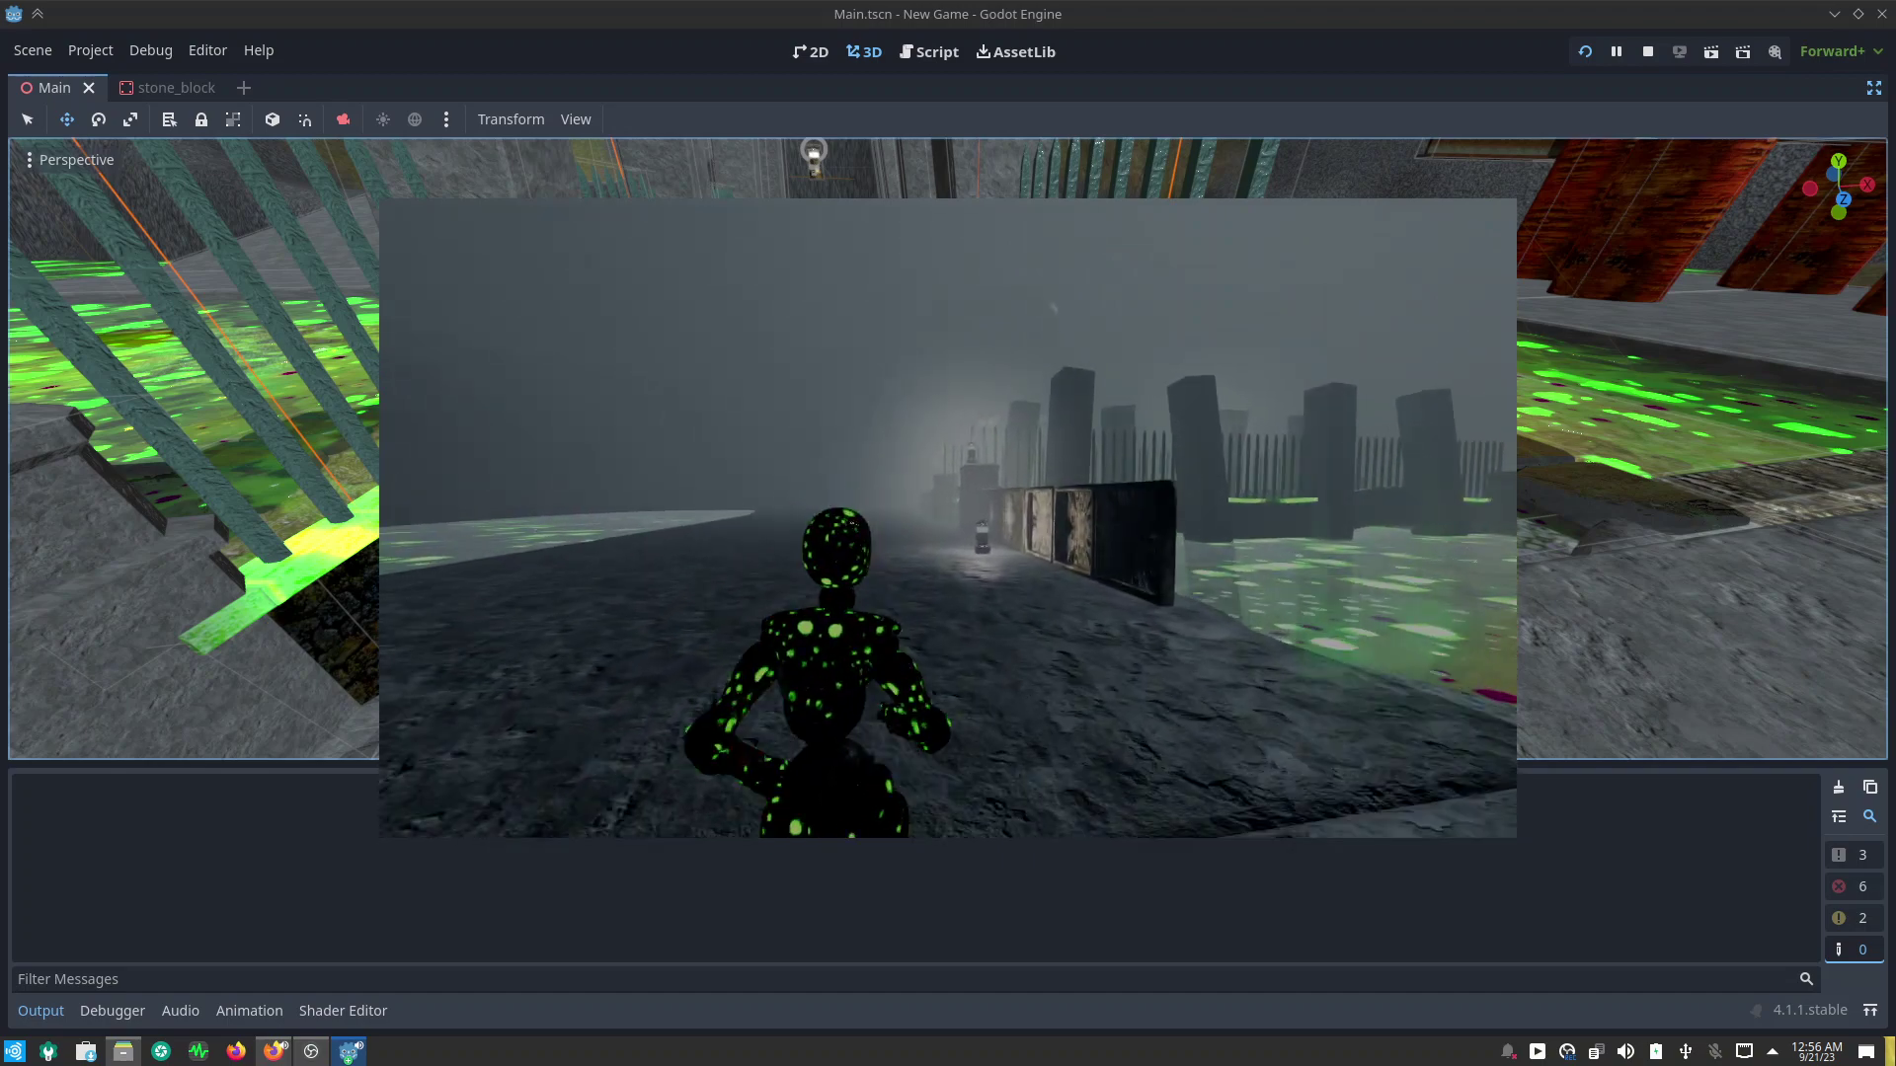
{"action": "key", "text": "w"}
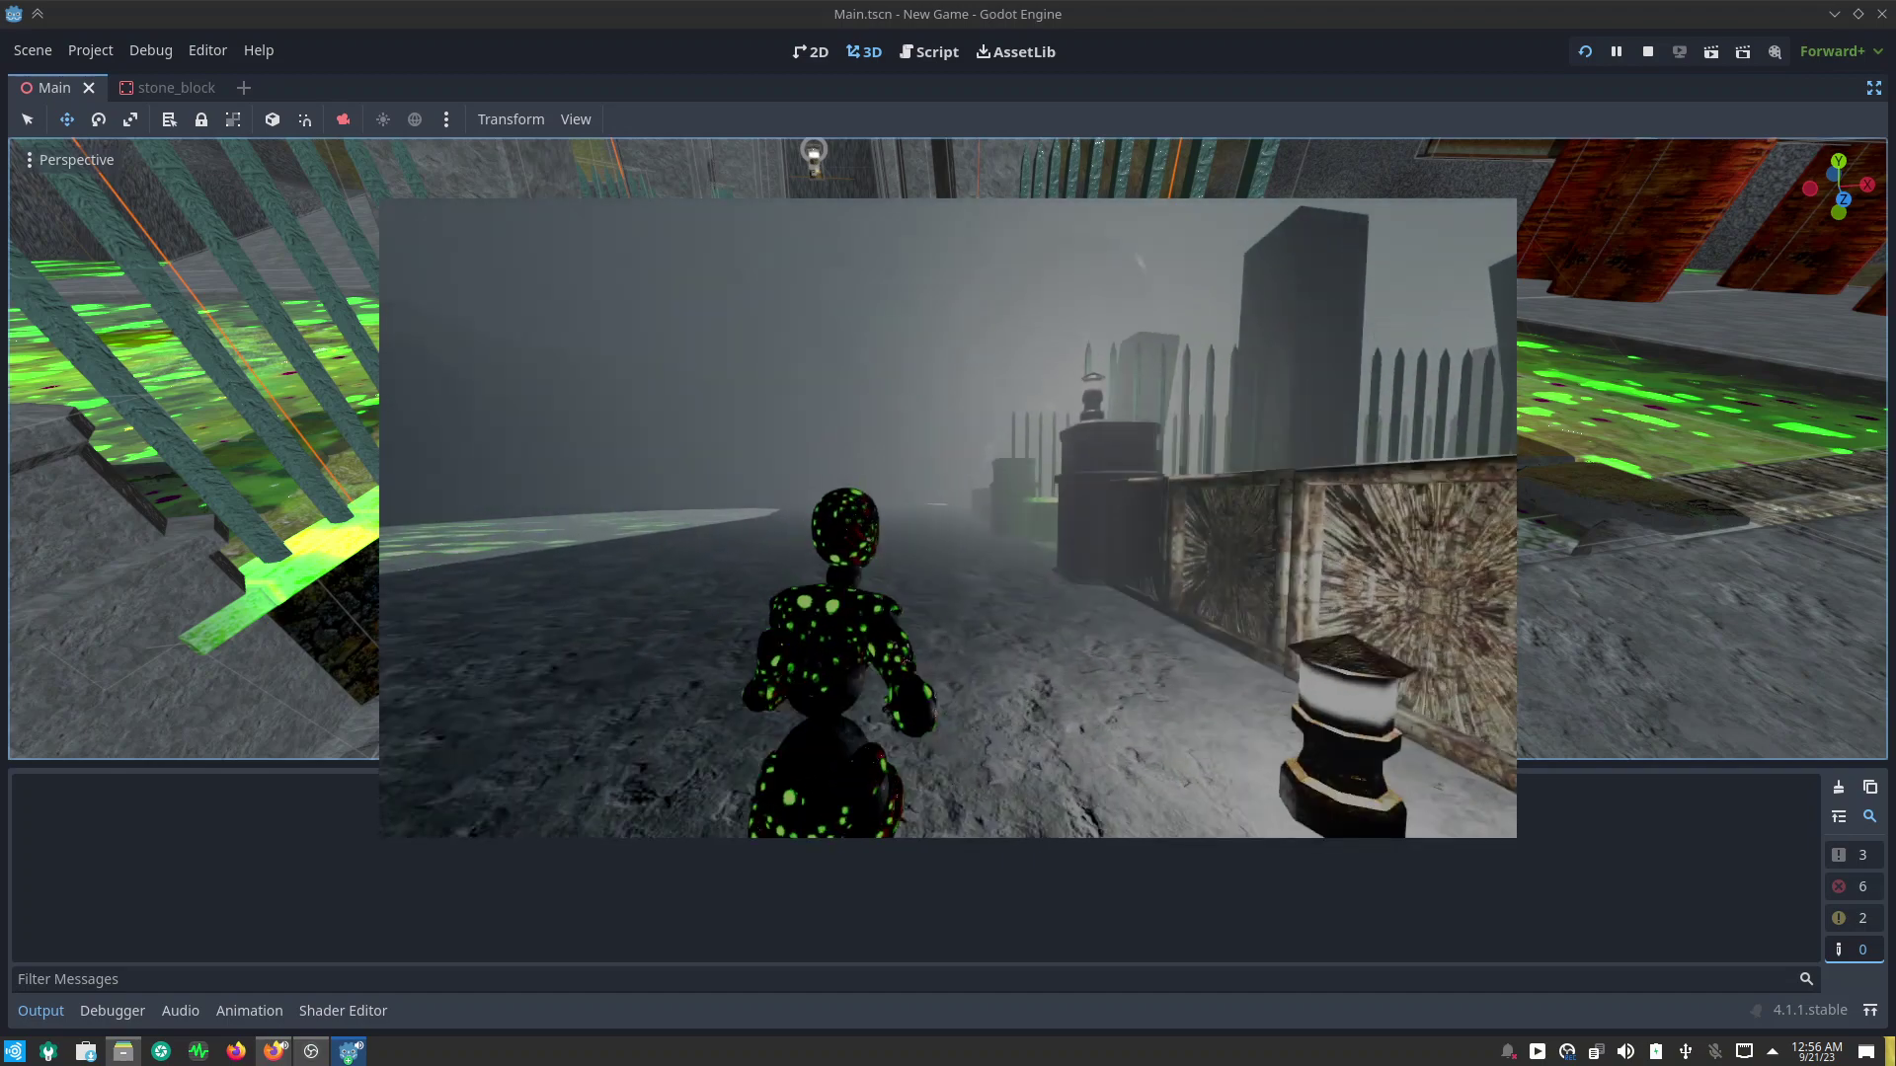
{"action": "key", "text": "w"}
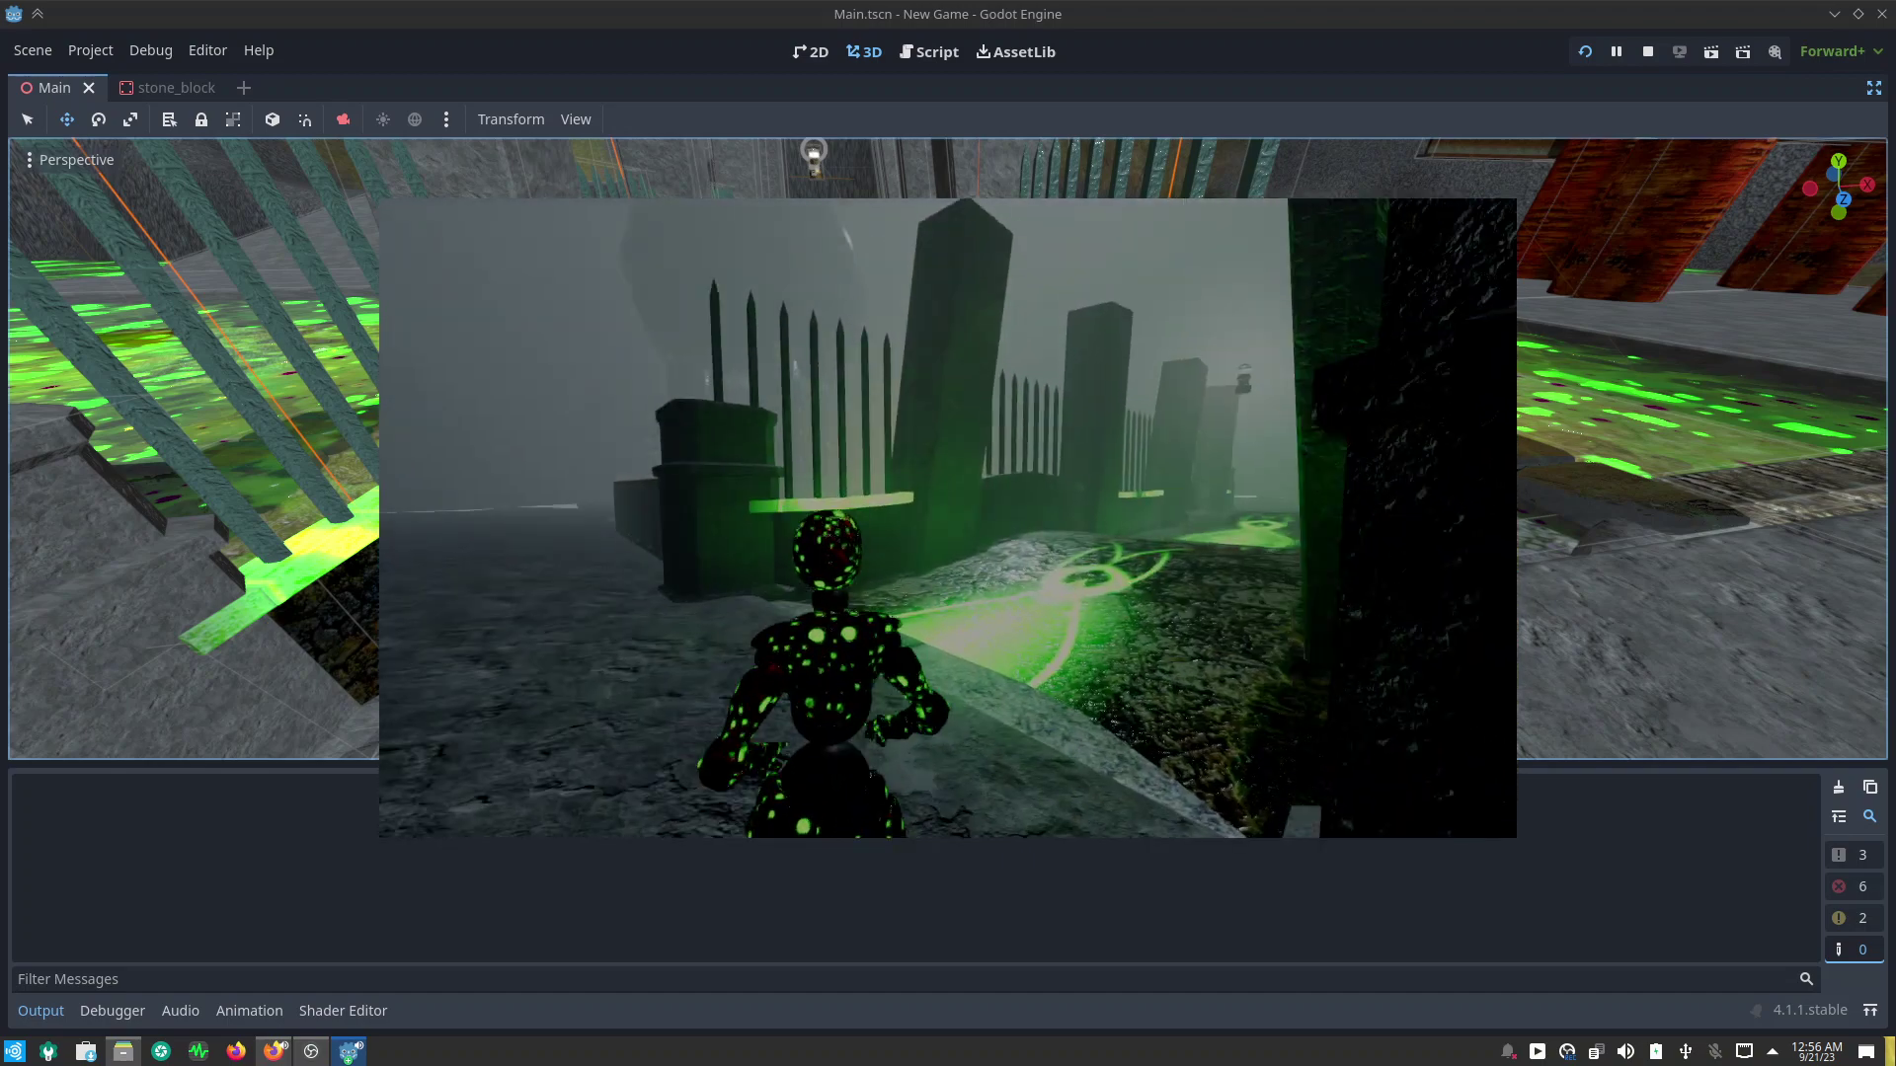
{"action": "key", "text": "w"}
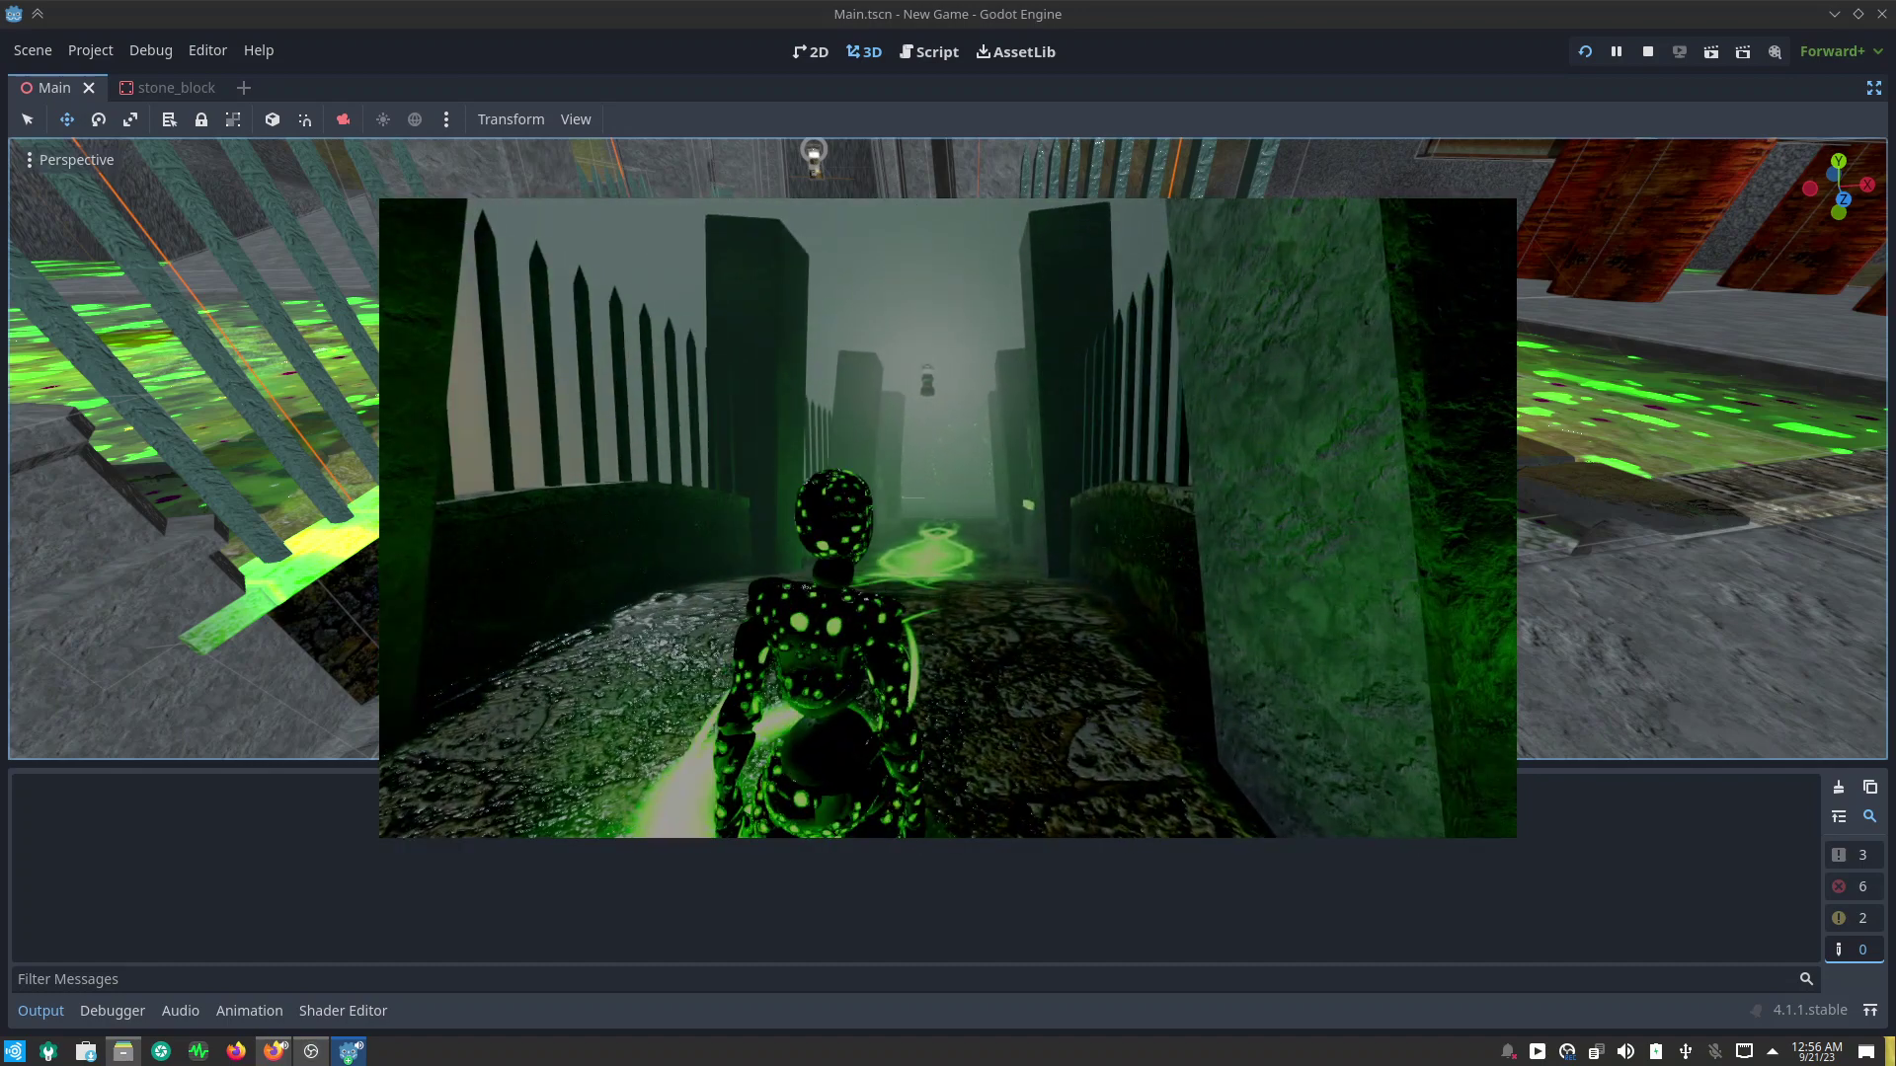
{"action": "key", "text": "w"}
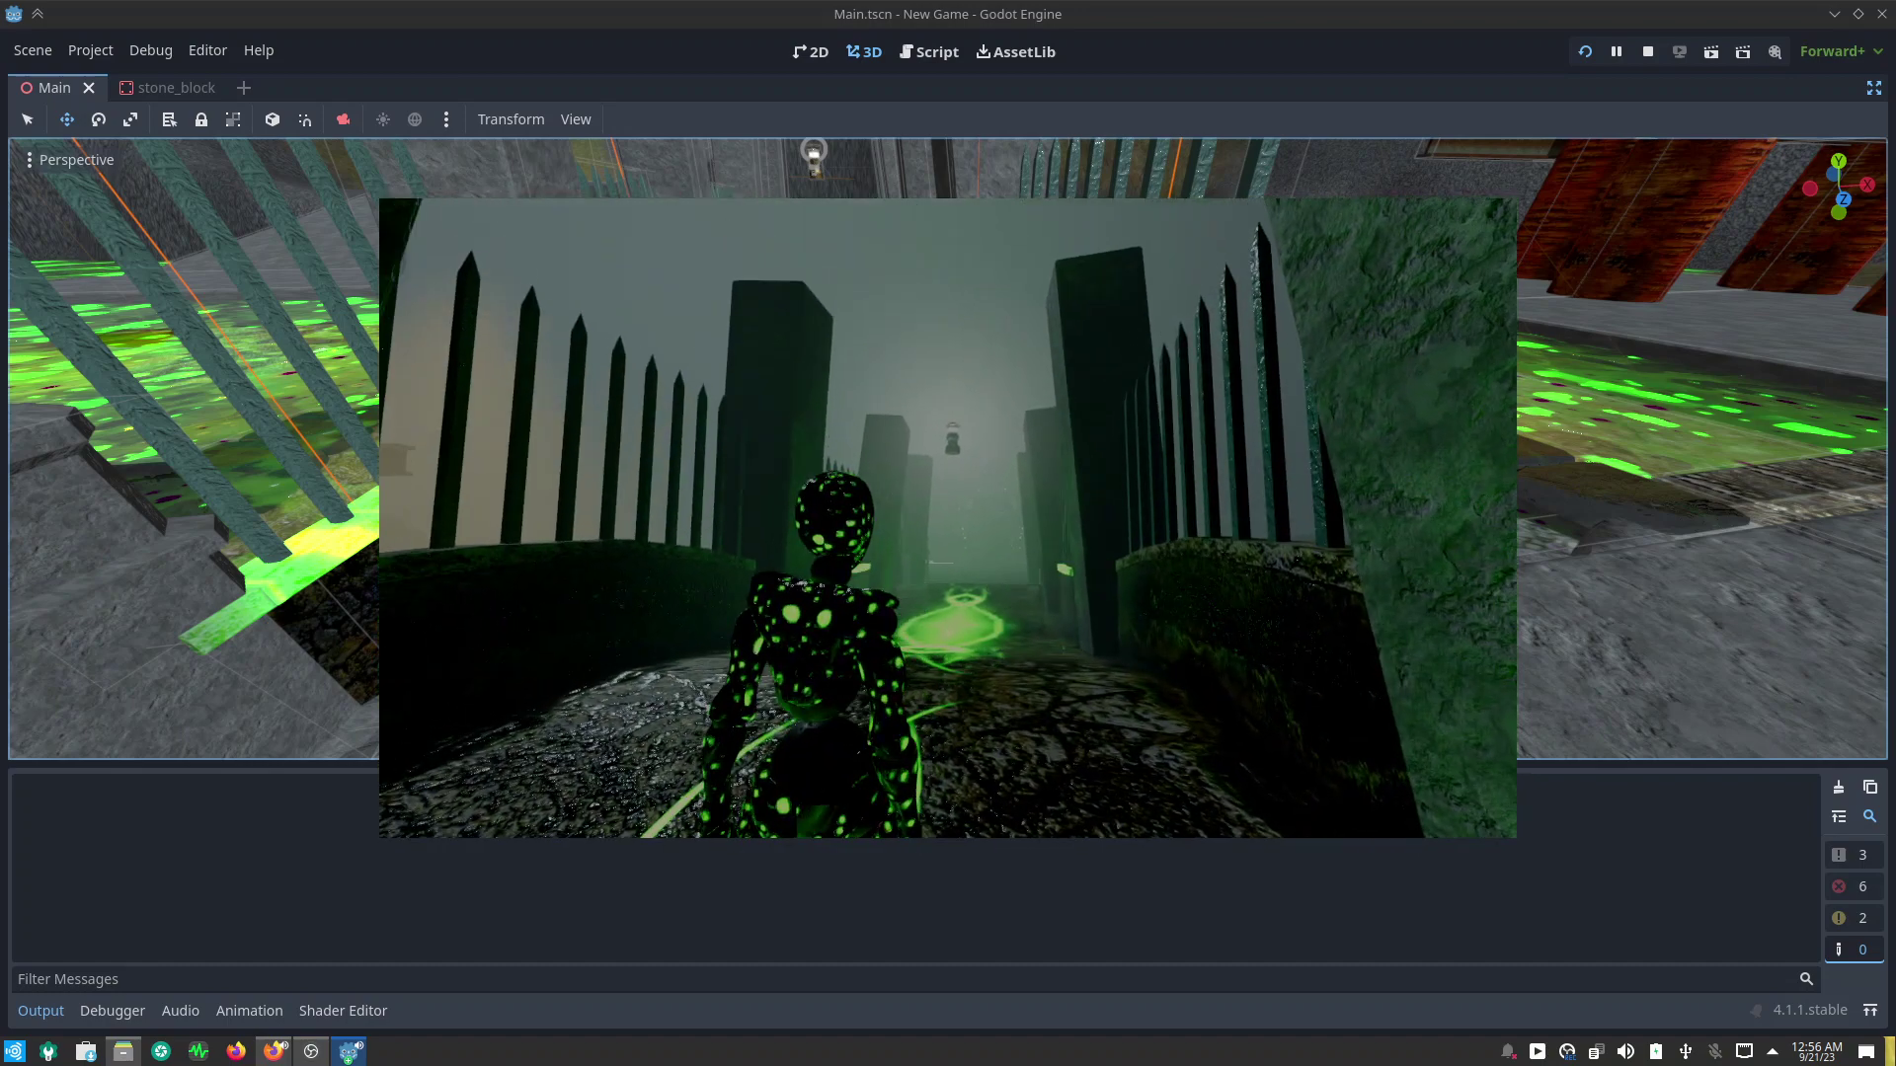
{"action": "key", "text": "w"}
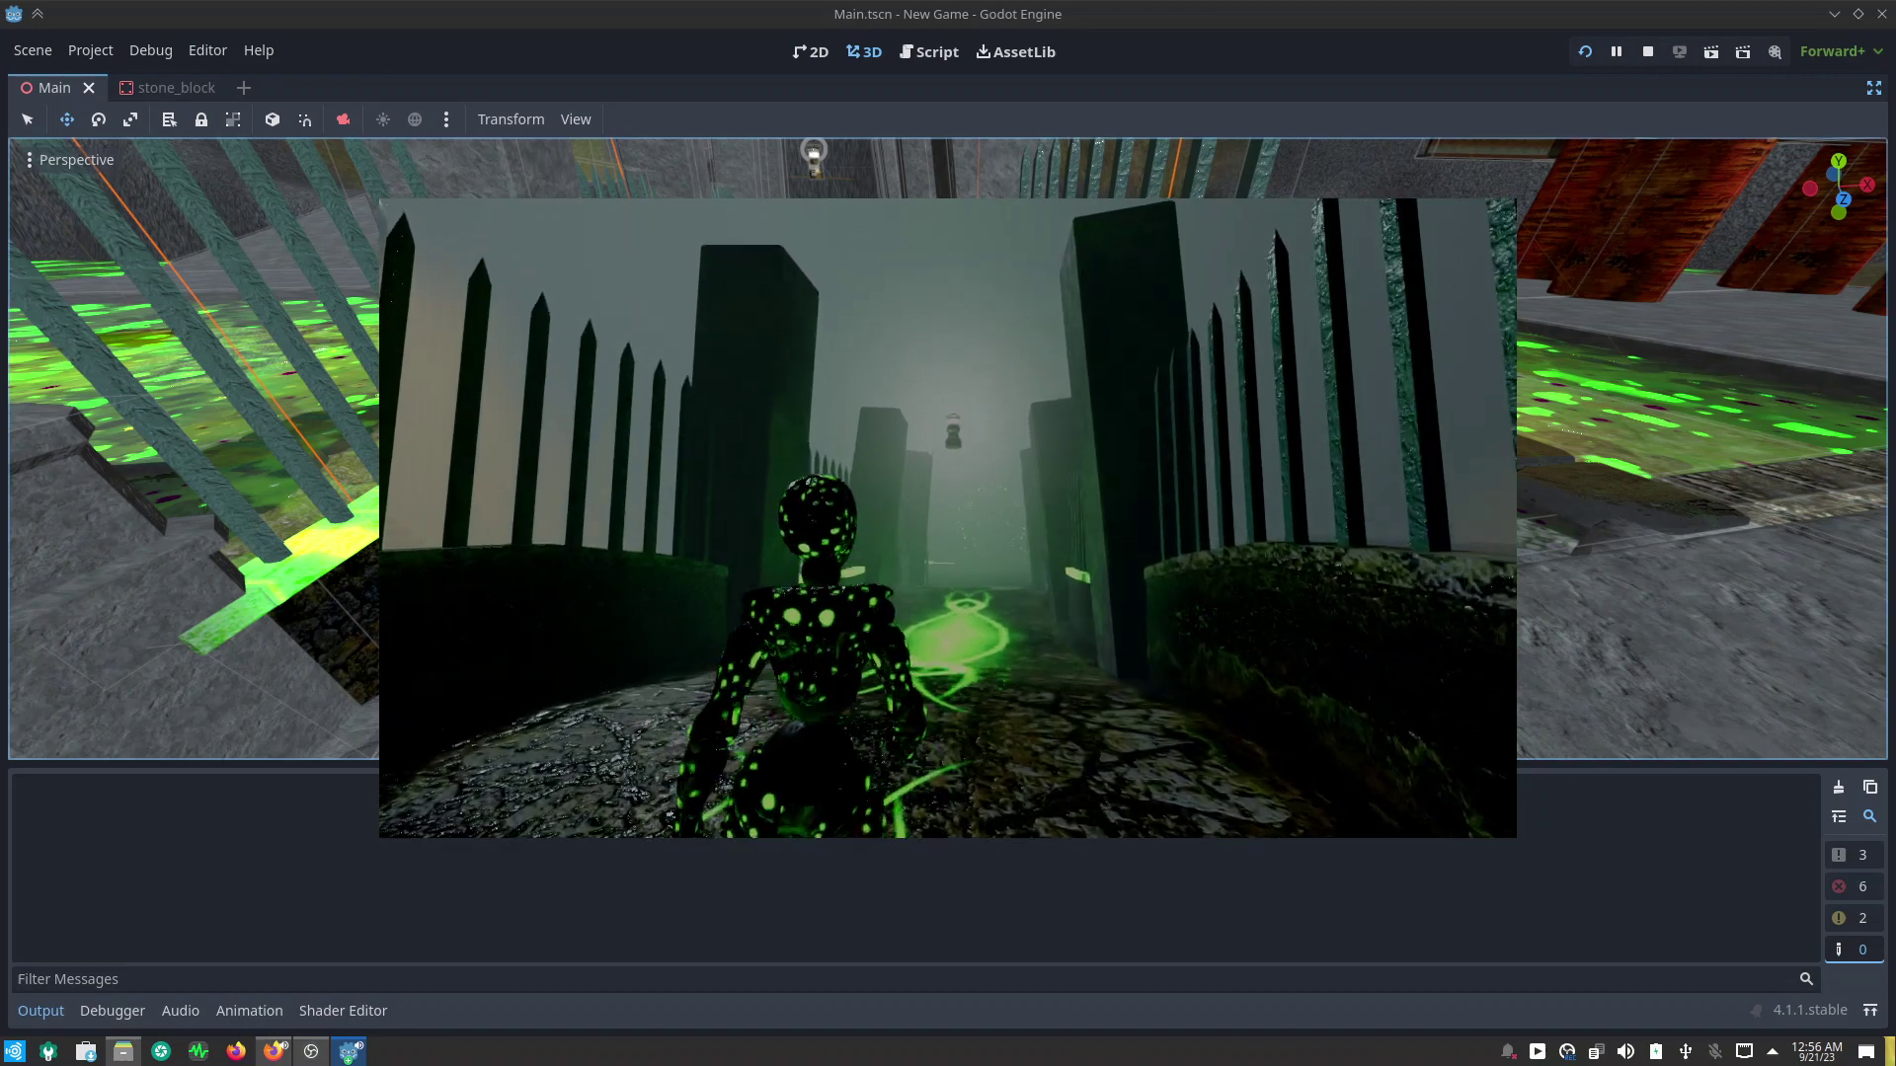
{"action": "key", "text": "w"}
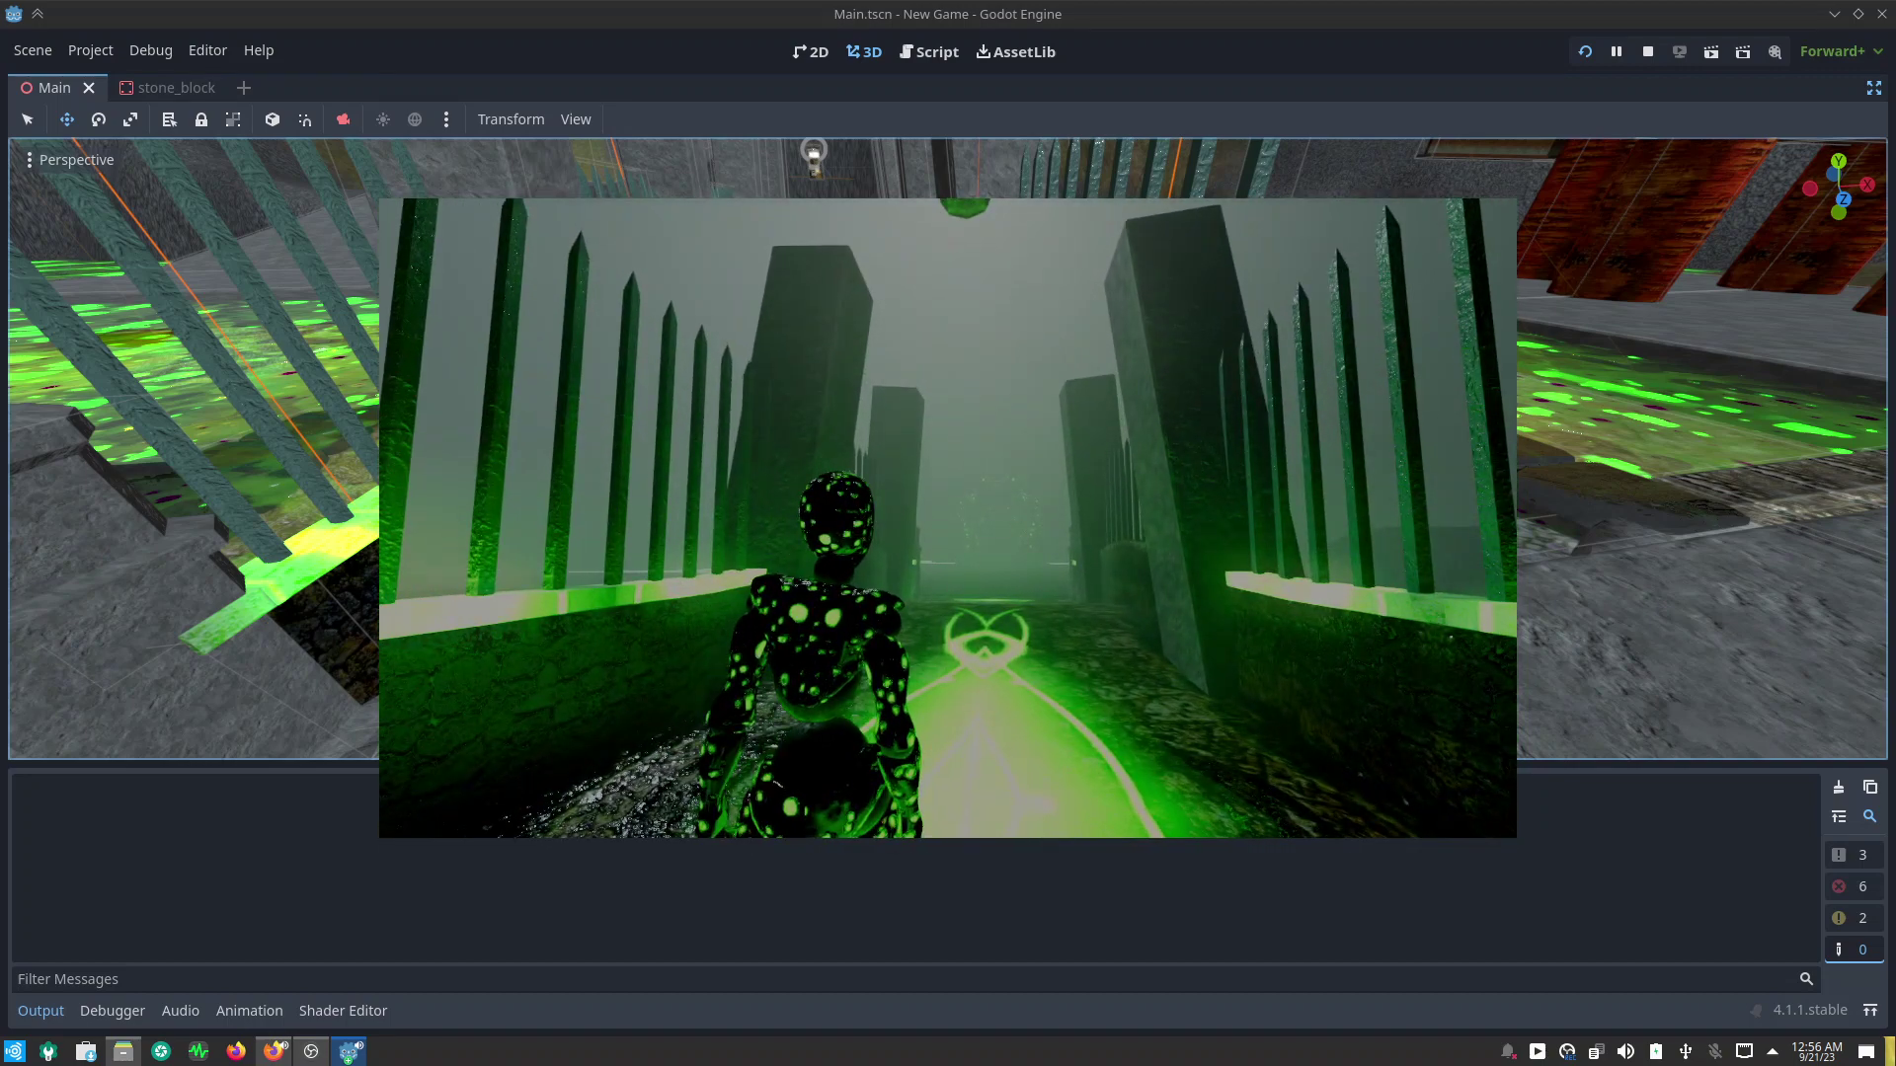
{"action": "key", "text": "w"}
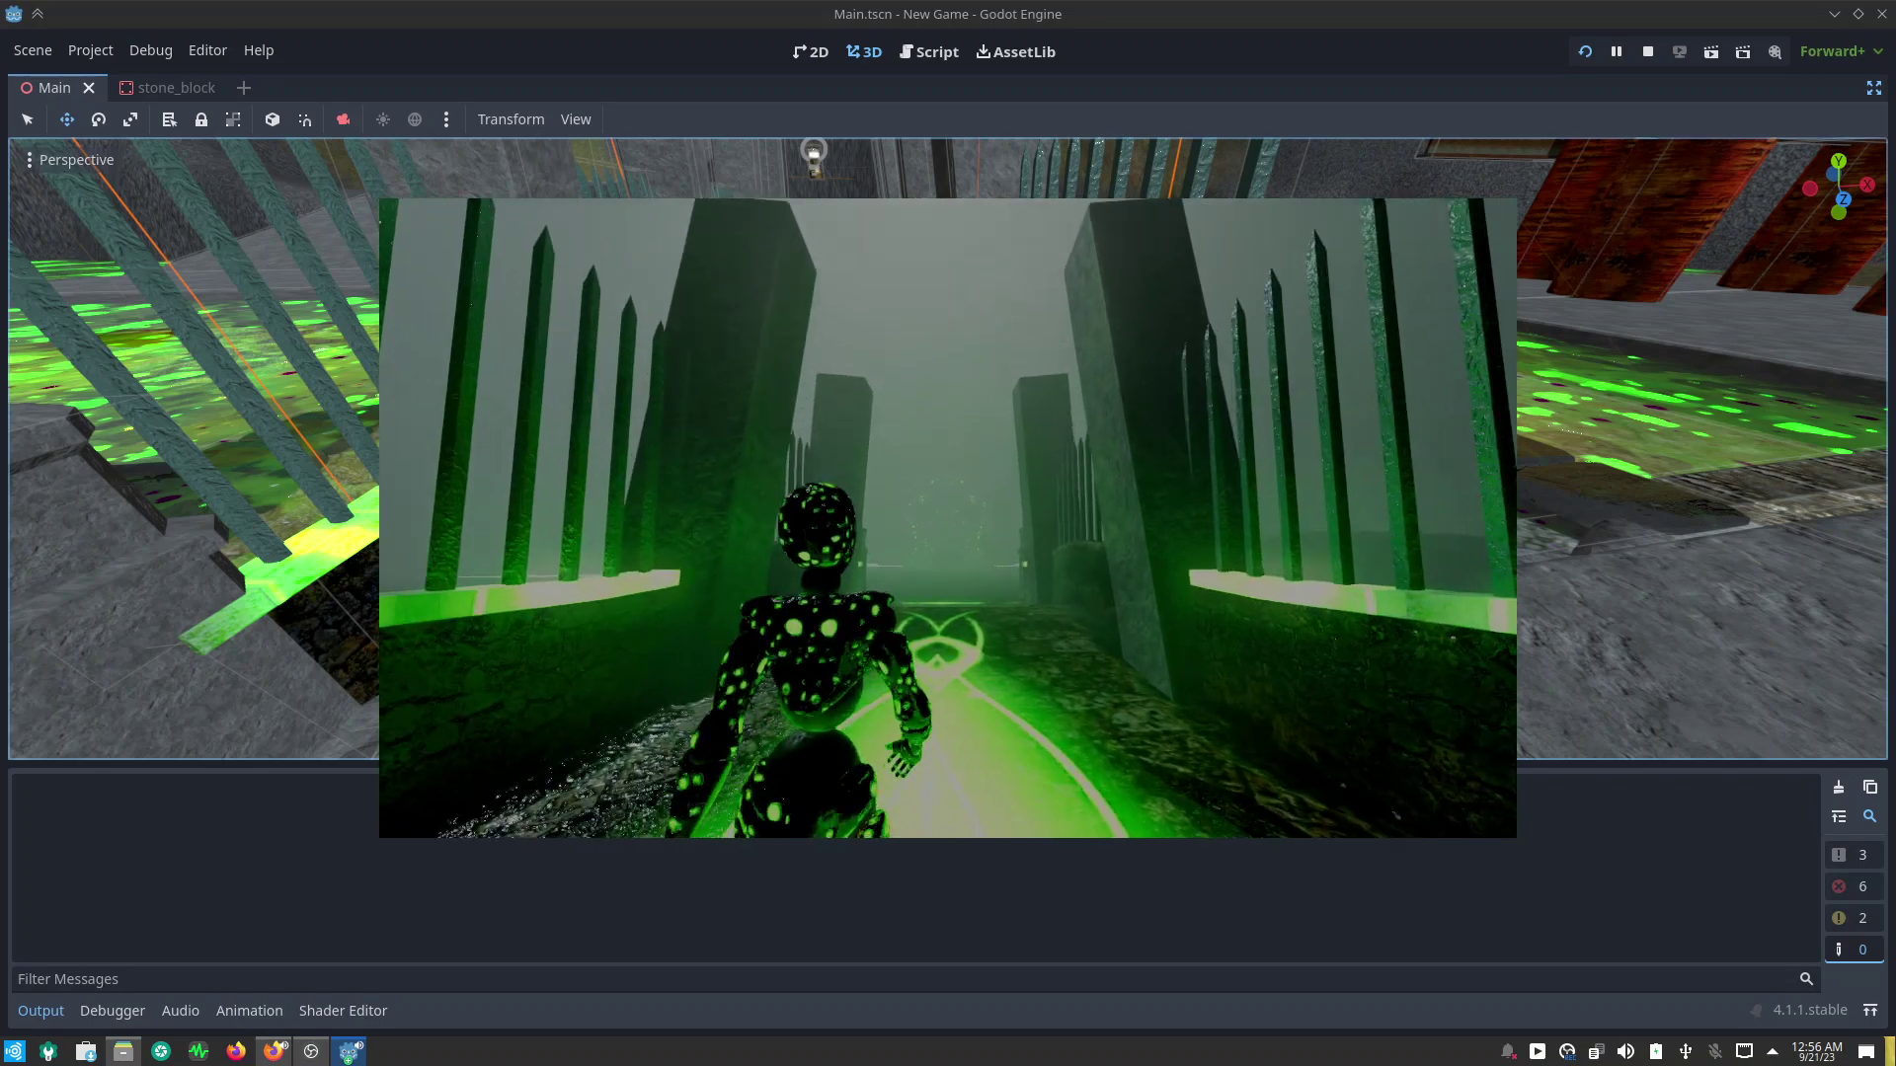
{"action": "key", "text": "w"}
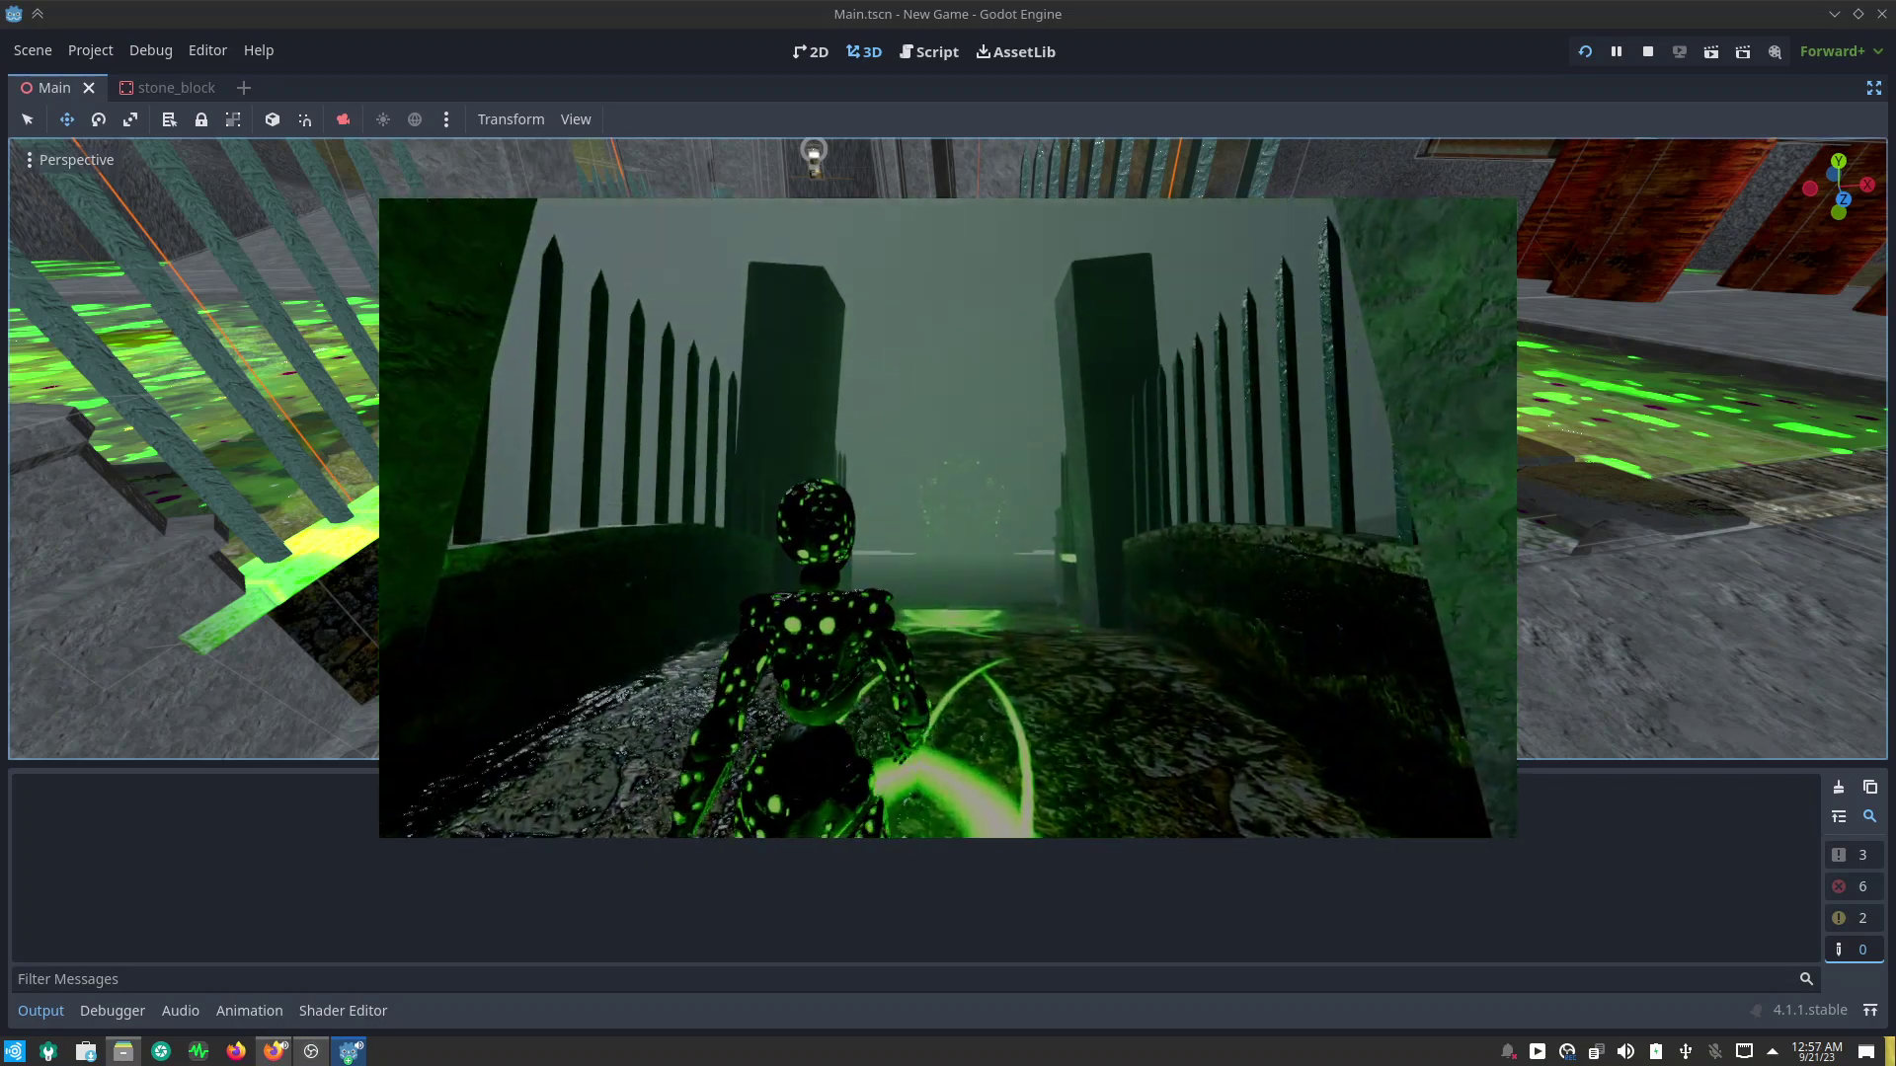
{"action": "key", "text": "w"}
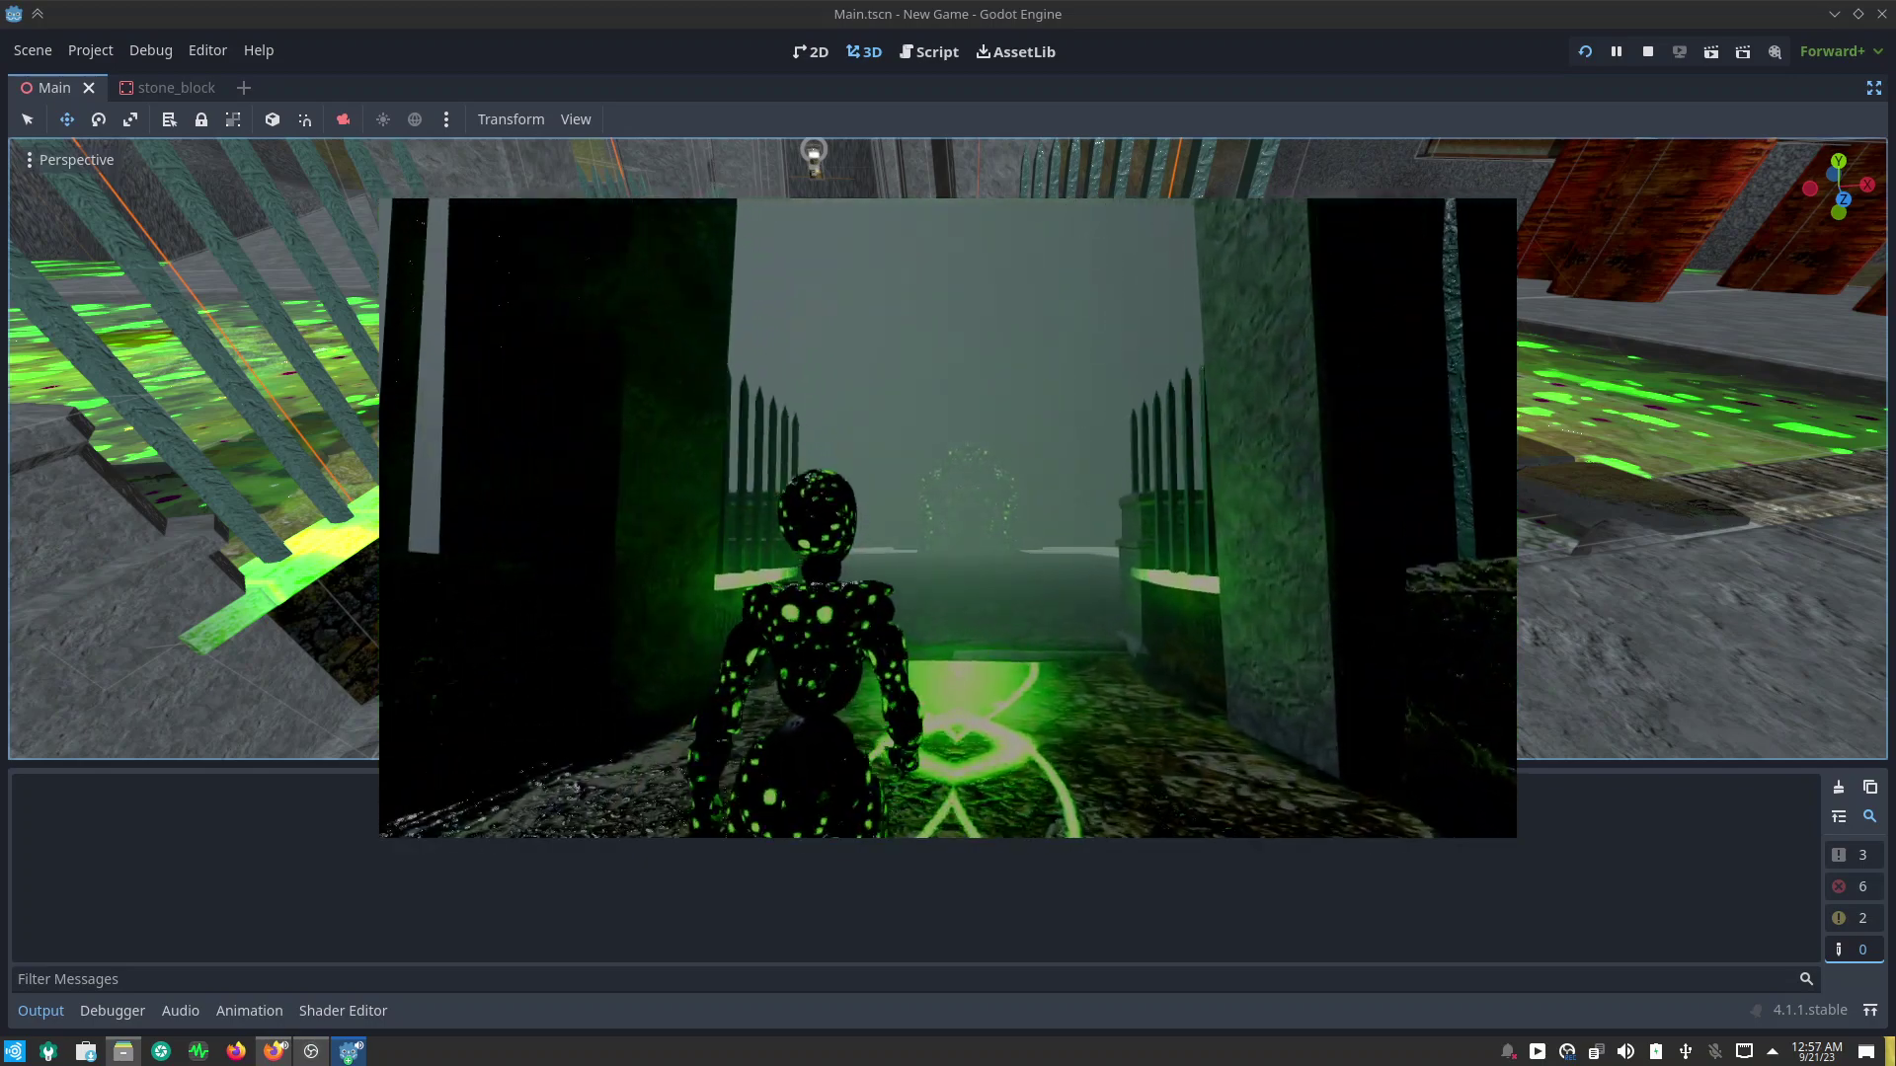
{"action": "key", "text": "w"}
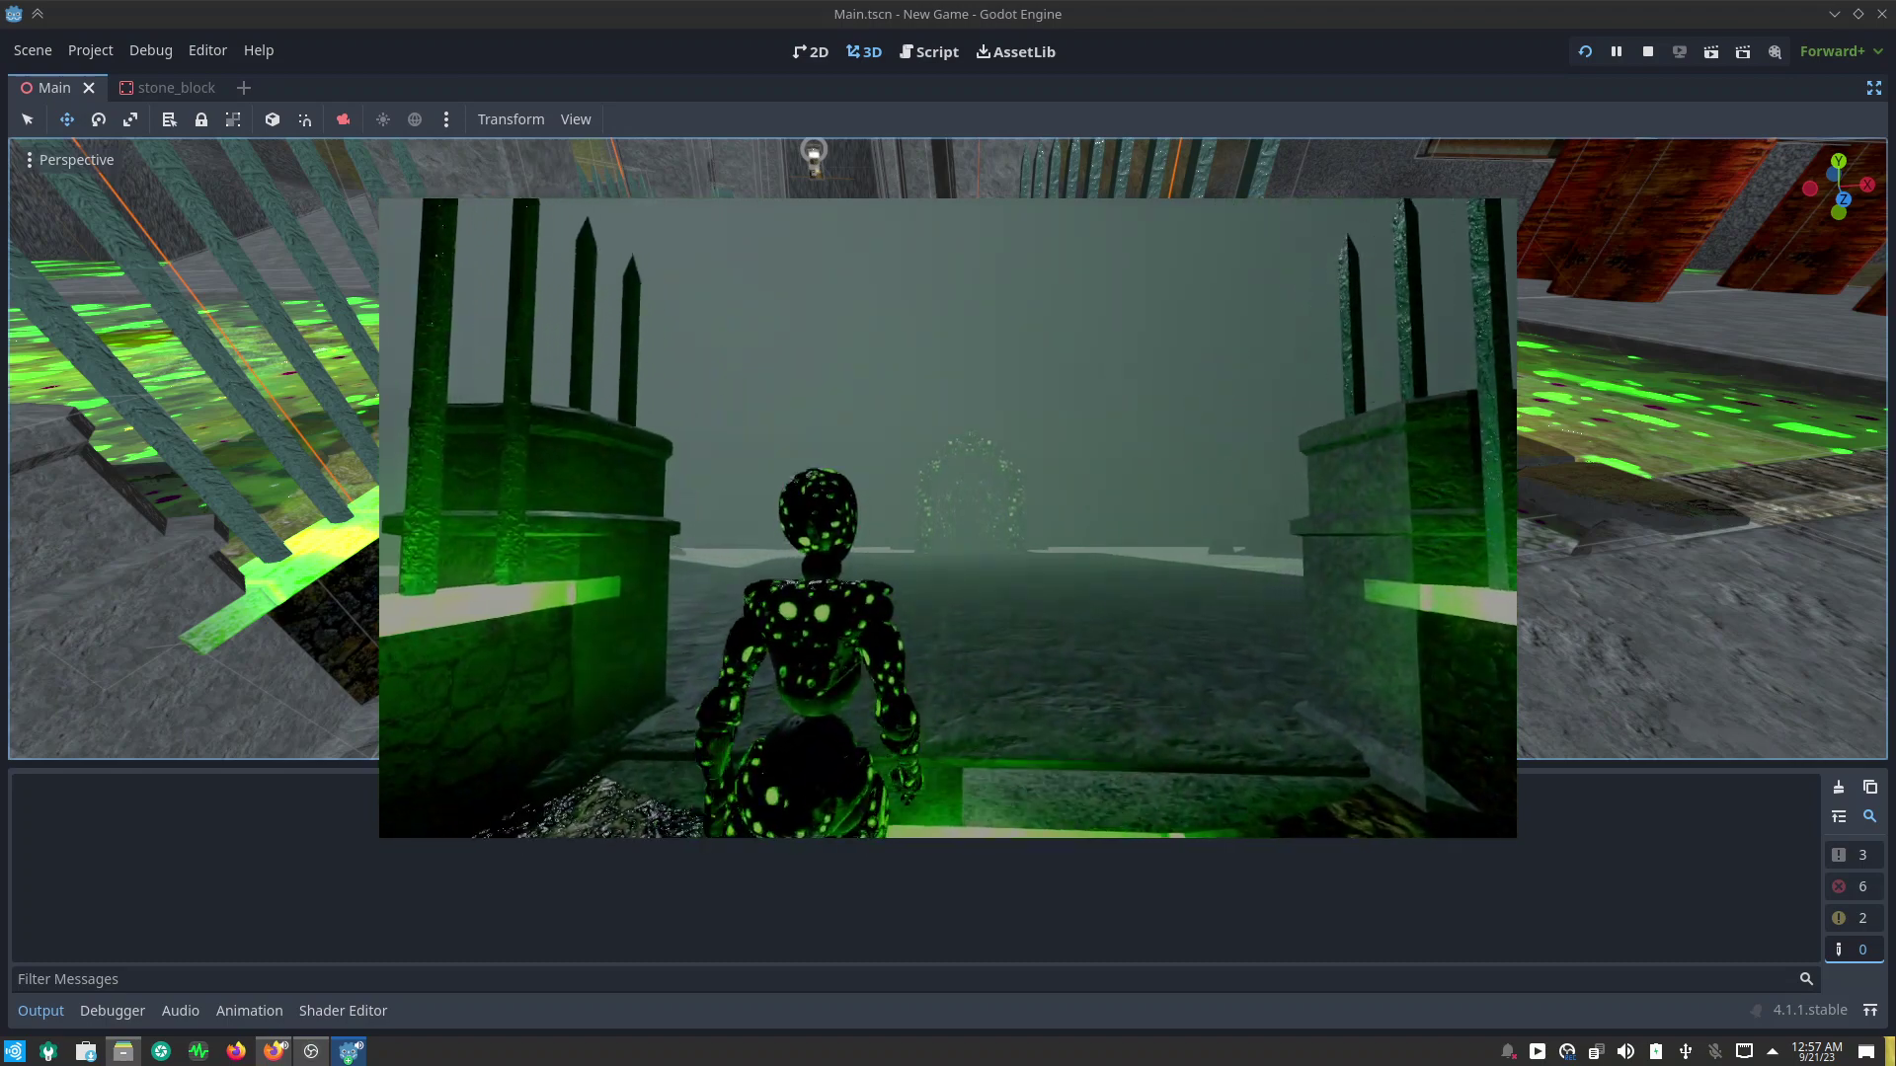
{"action": "key", "text": "w"}
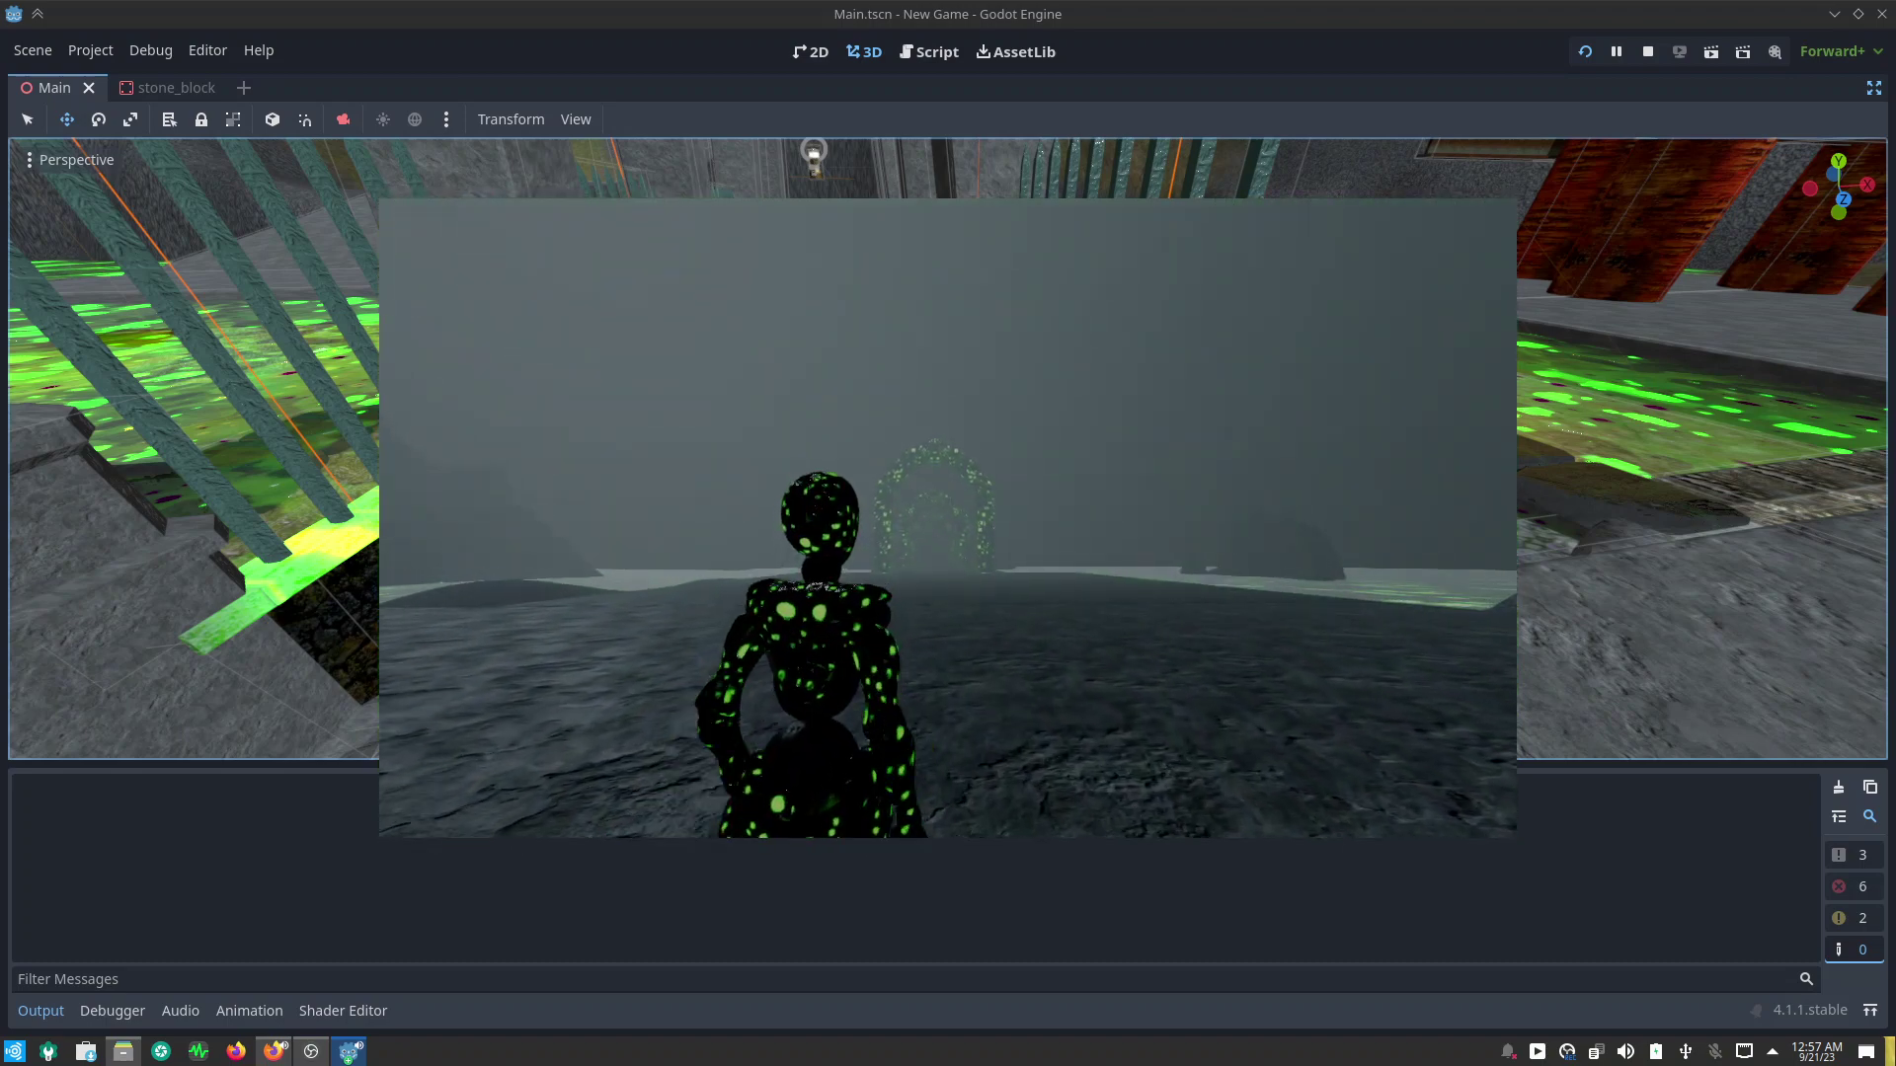
{"action": "key", "text": "w"}
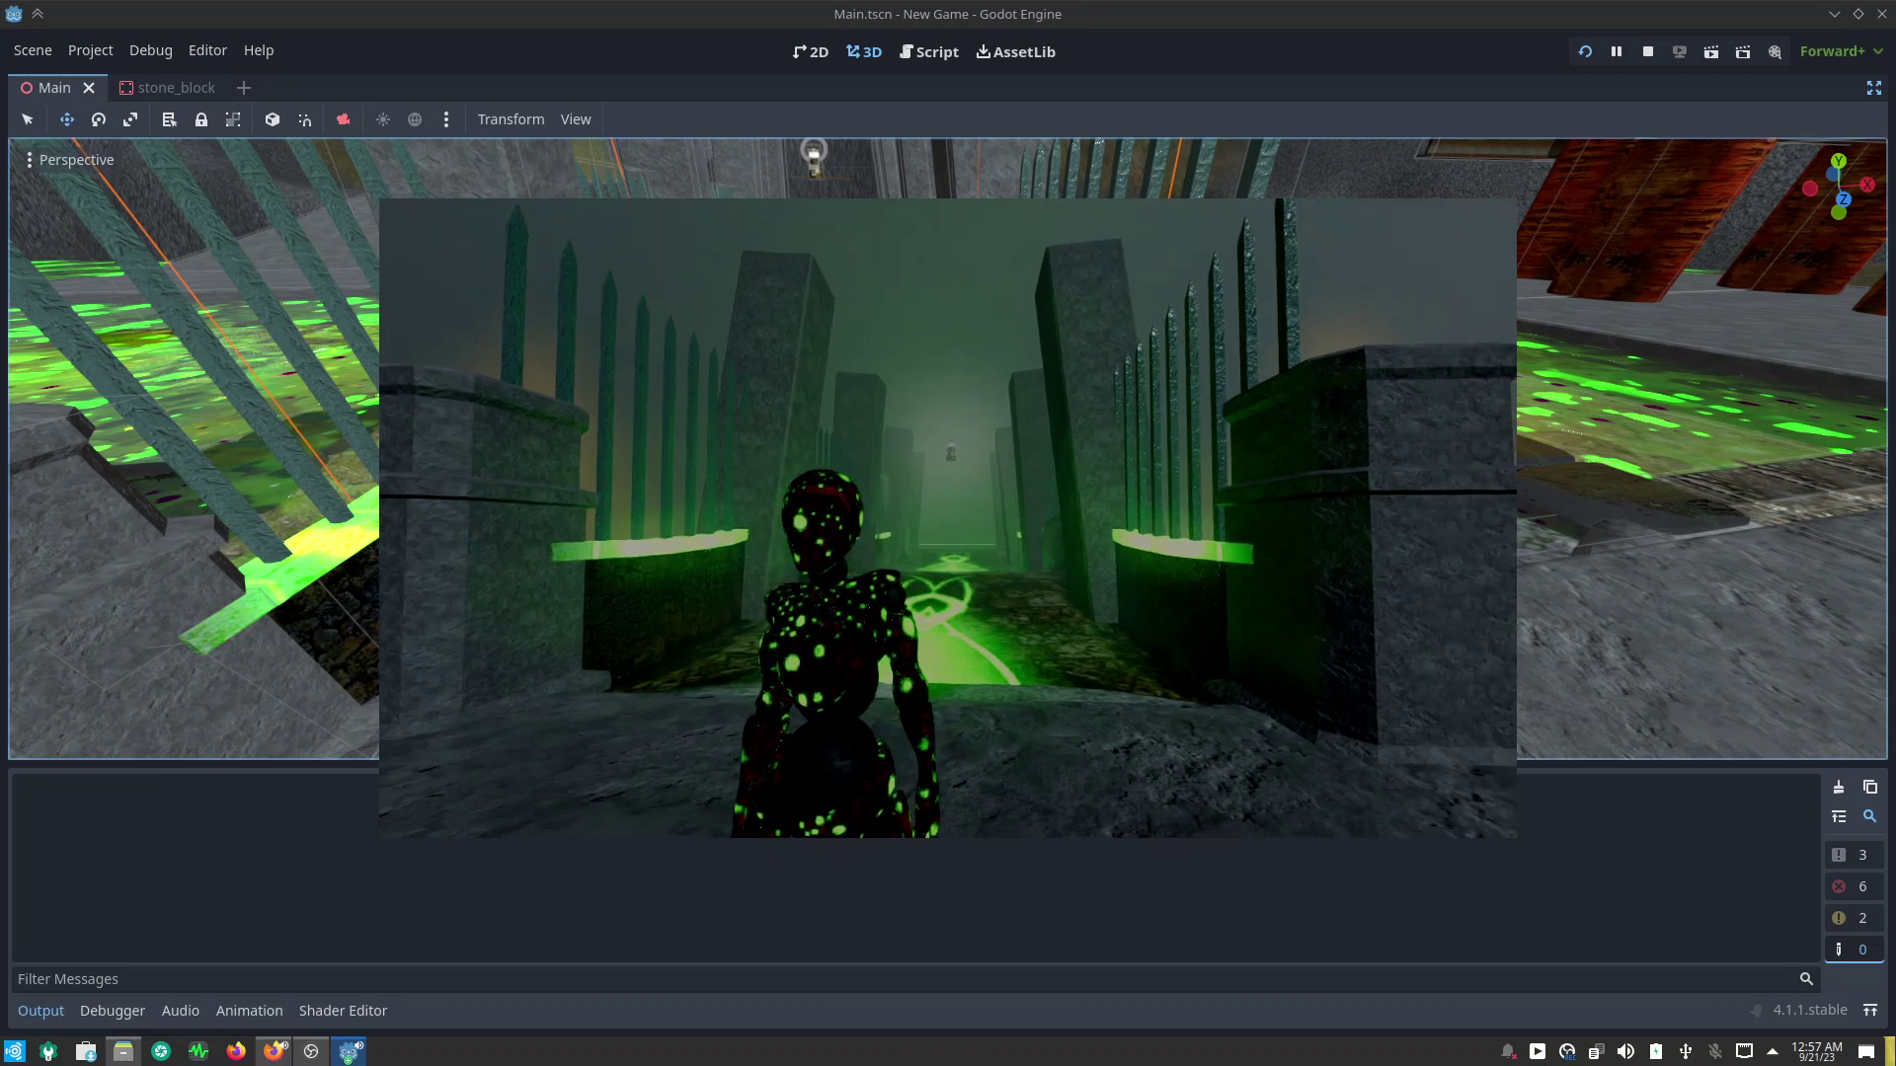
{"action": "key", "text": "w"}
{"action": "key", "text": "w"}
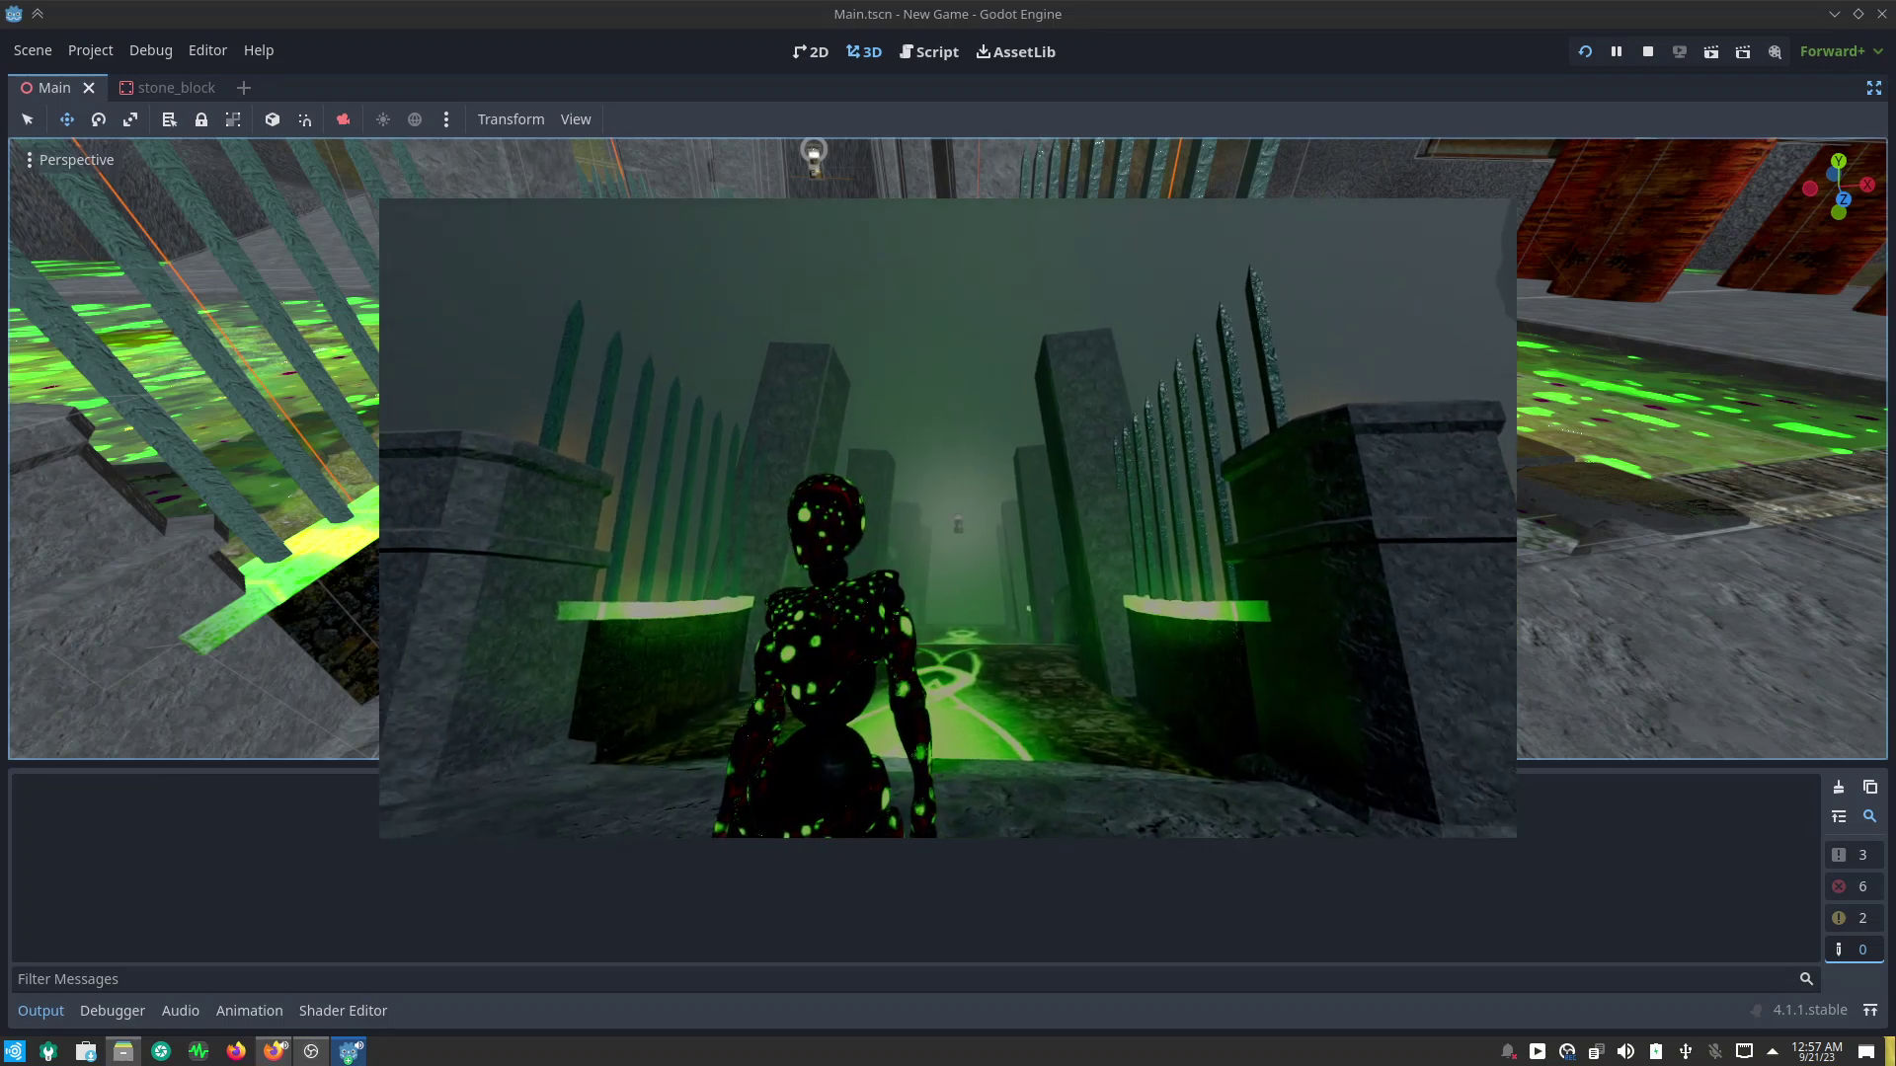
{"action": "key", "text": "Escape"}
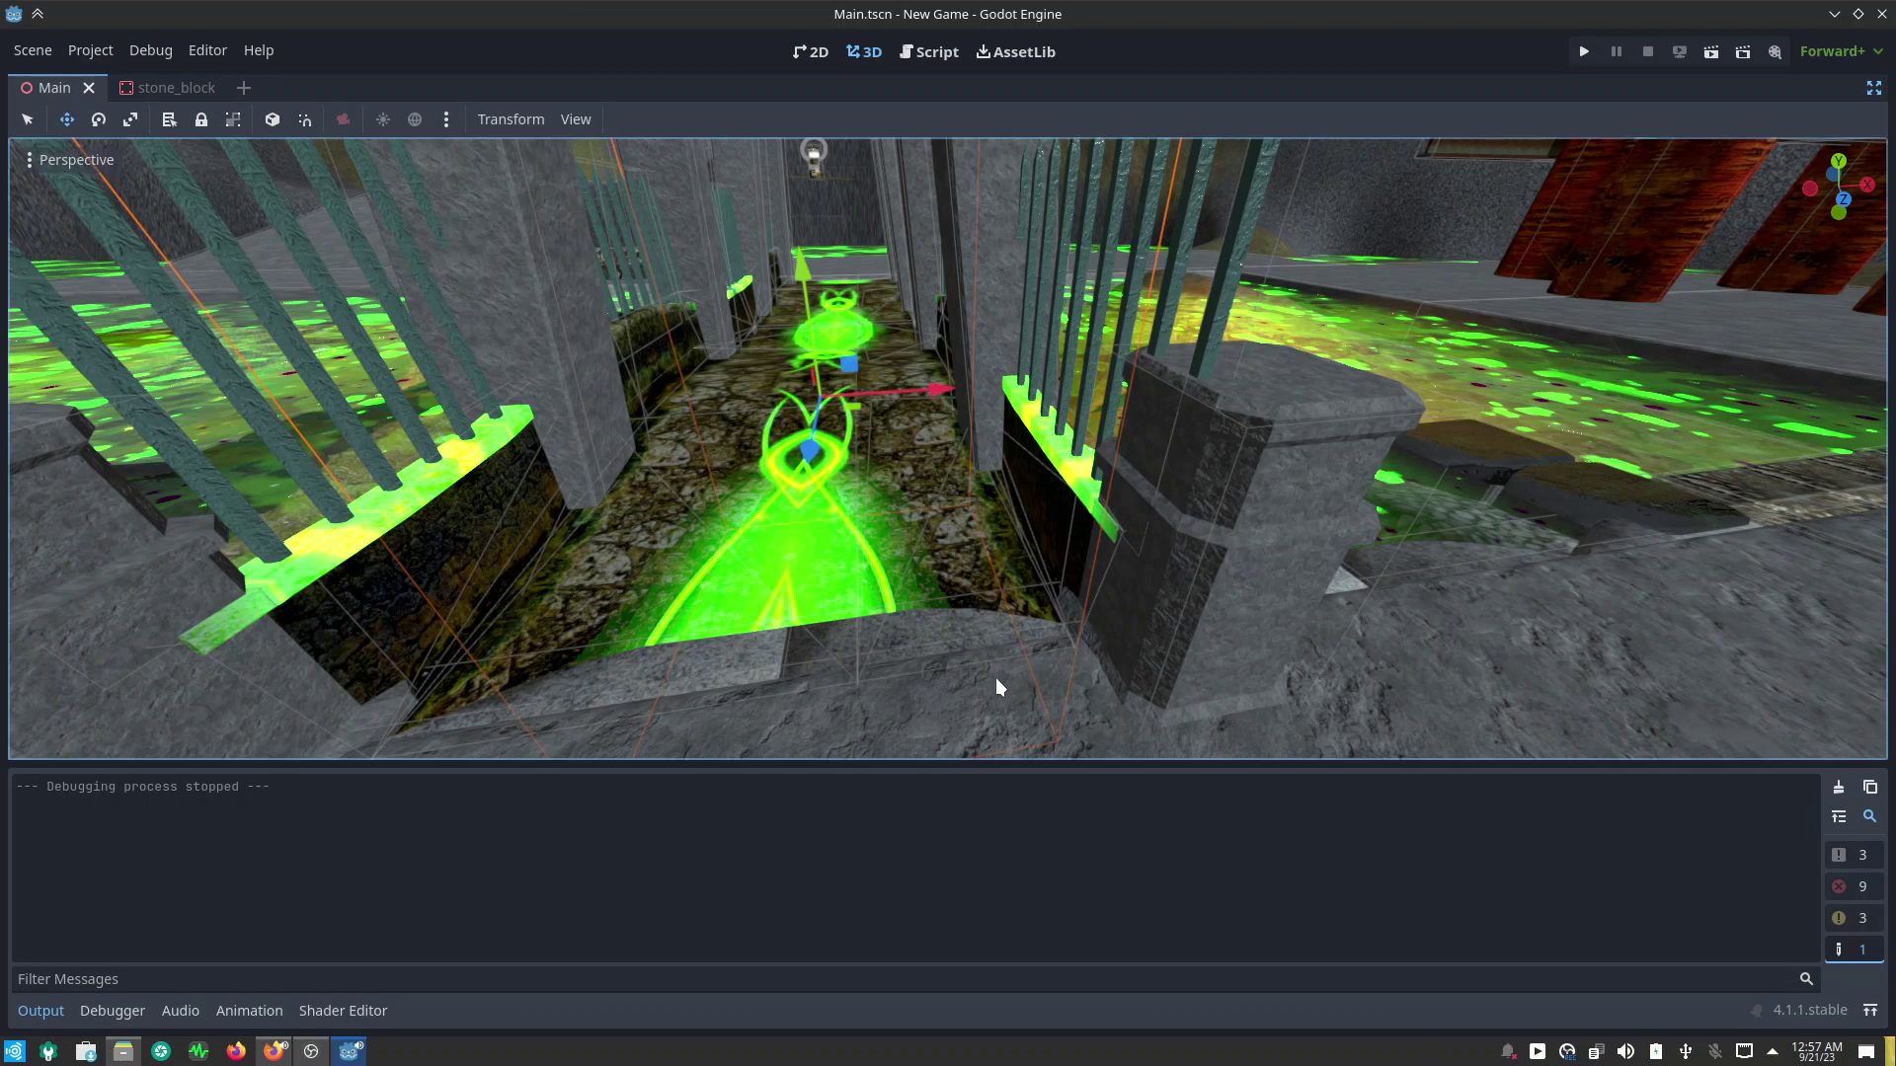
Step: Orbit and zoom out to see the whole fenced bridge over the green toxic pool
{"action": "middle_click_drag", "start_coordinate": [941, 705], "coordinate": [1084, 639]}
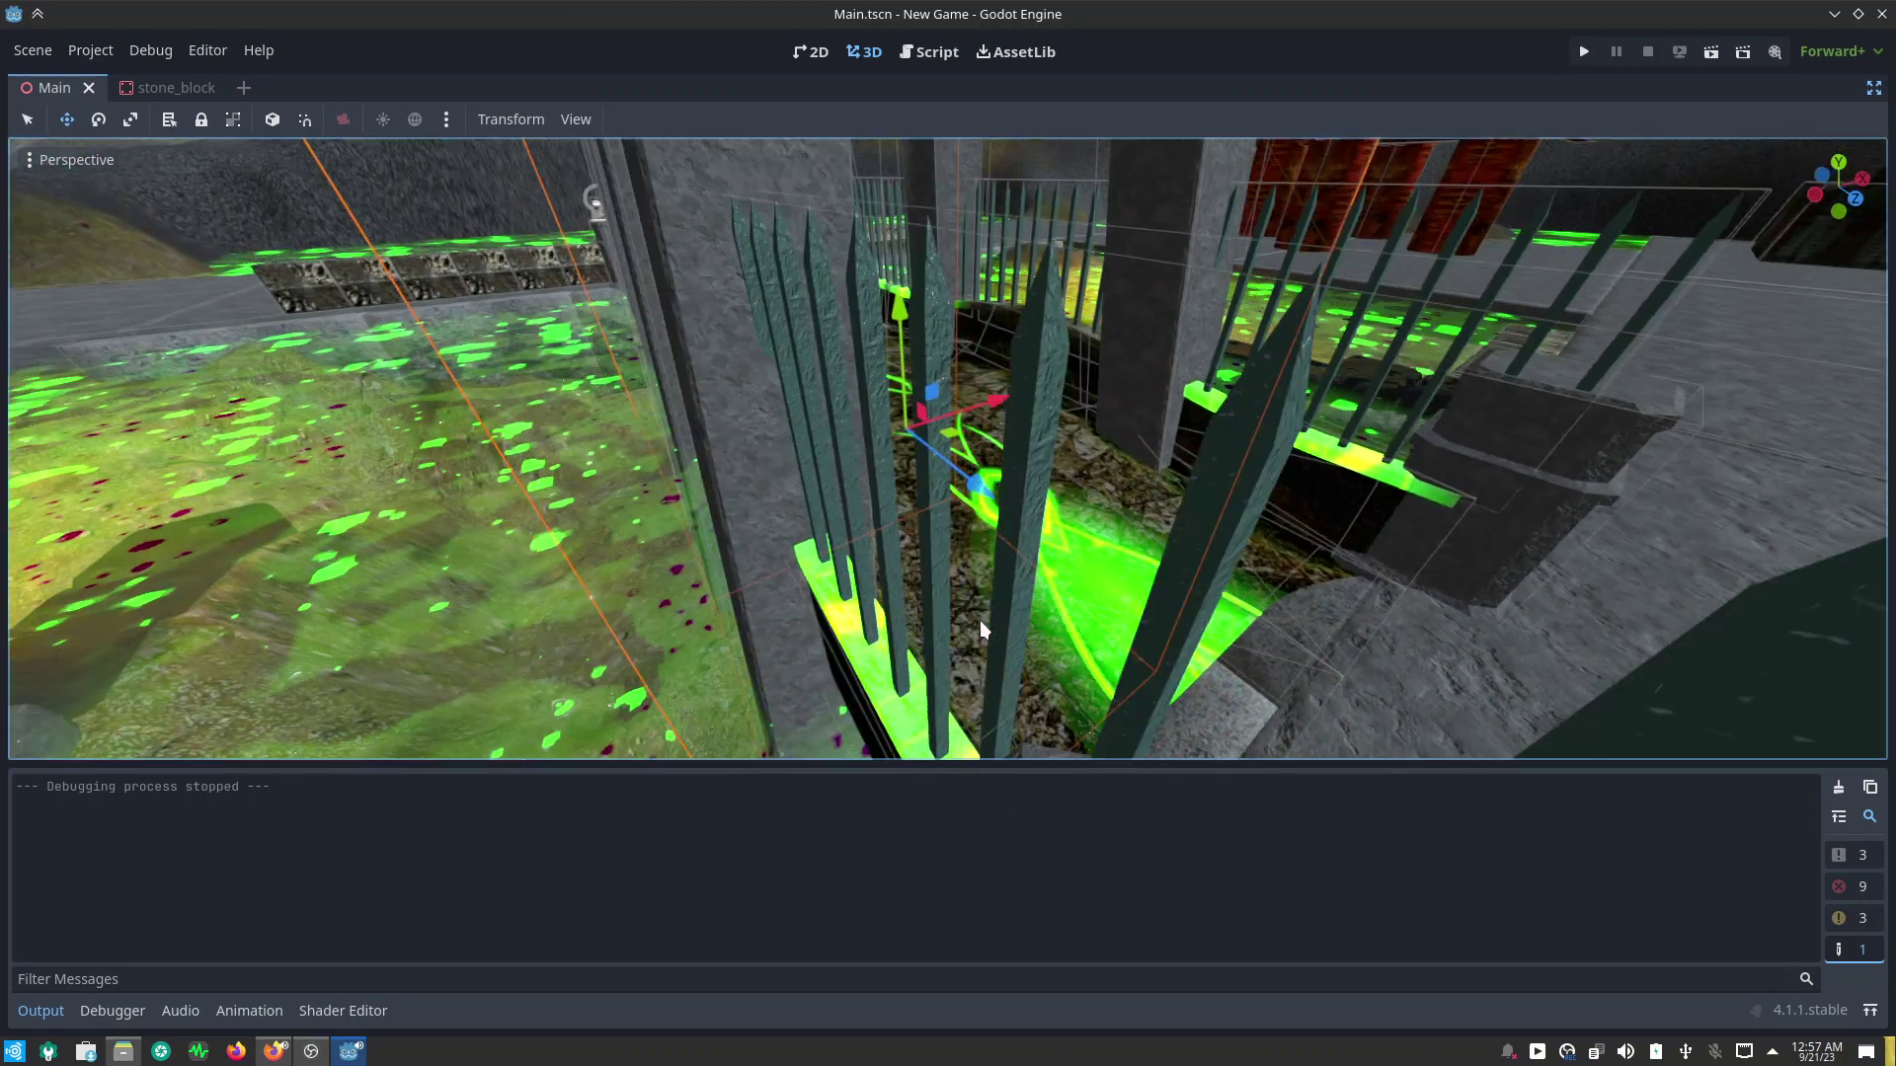
{"action": "scroll", "coordinate": [1061, 612], "scroll_direction": "down", "scroll_amount": 5}
{"action": "scroll", "coordinate": [1000, 566], "scroll_direction": "down", "scroll_amount": 3}
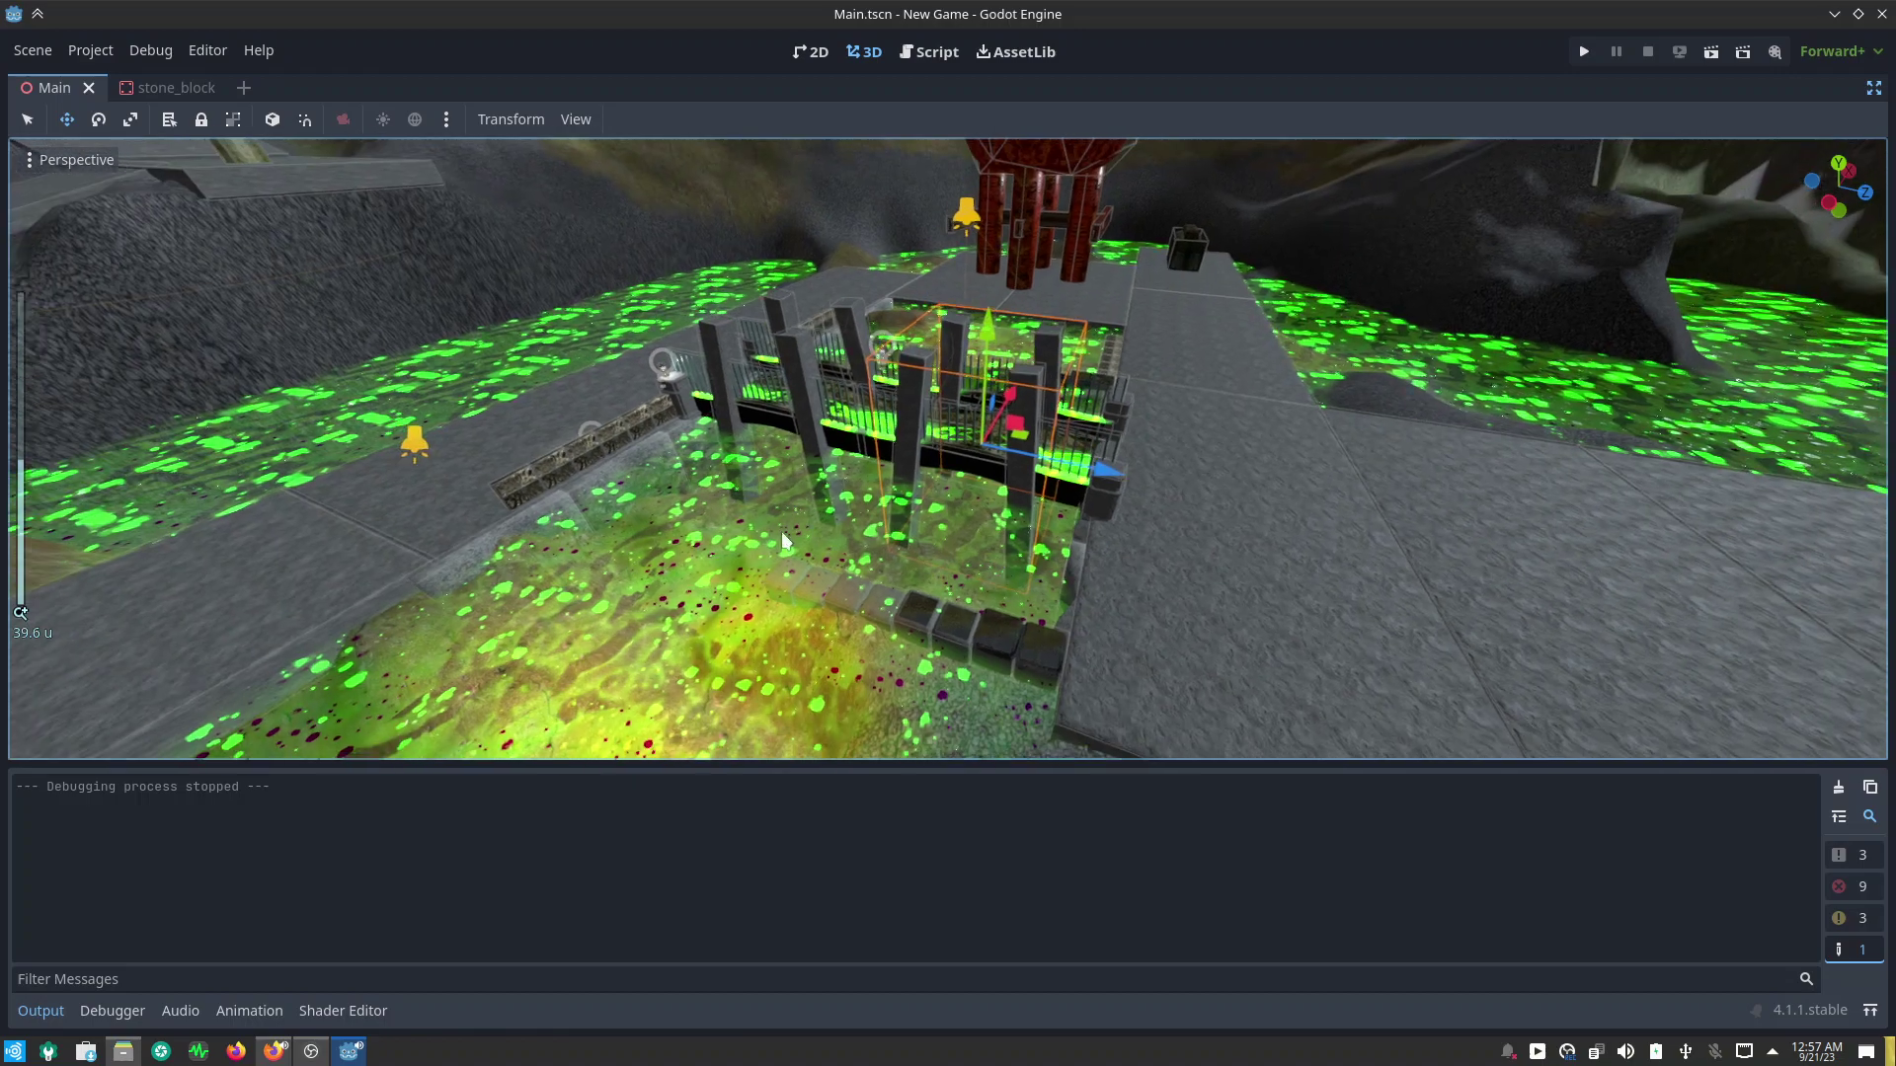
{"action": "scroll", "coordinate": [879, 510], "scroll_direction": "down", "scroll_amount": 3}
{"action": "mouse_move", "coordinate": [878, 510]}
{"action": "middle_mouse_down"}
{"action": "mouse_move", "coordinate": [1040, 513]}
{"action": "mouse_move", "coordinate": [1128, 549]}
{"action": "mouse_move", "coordinate": [1057, 504]}
{"action": "middle_mouse_up"}
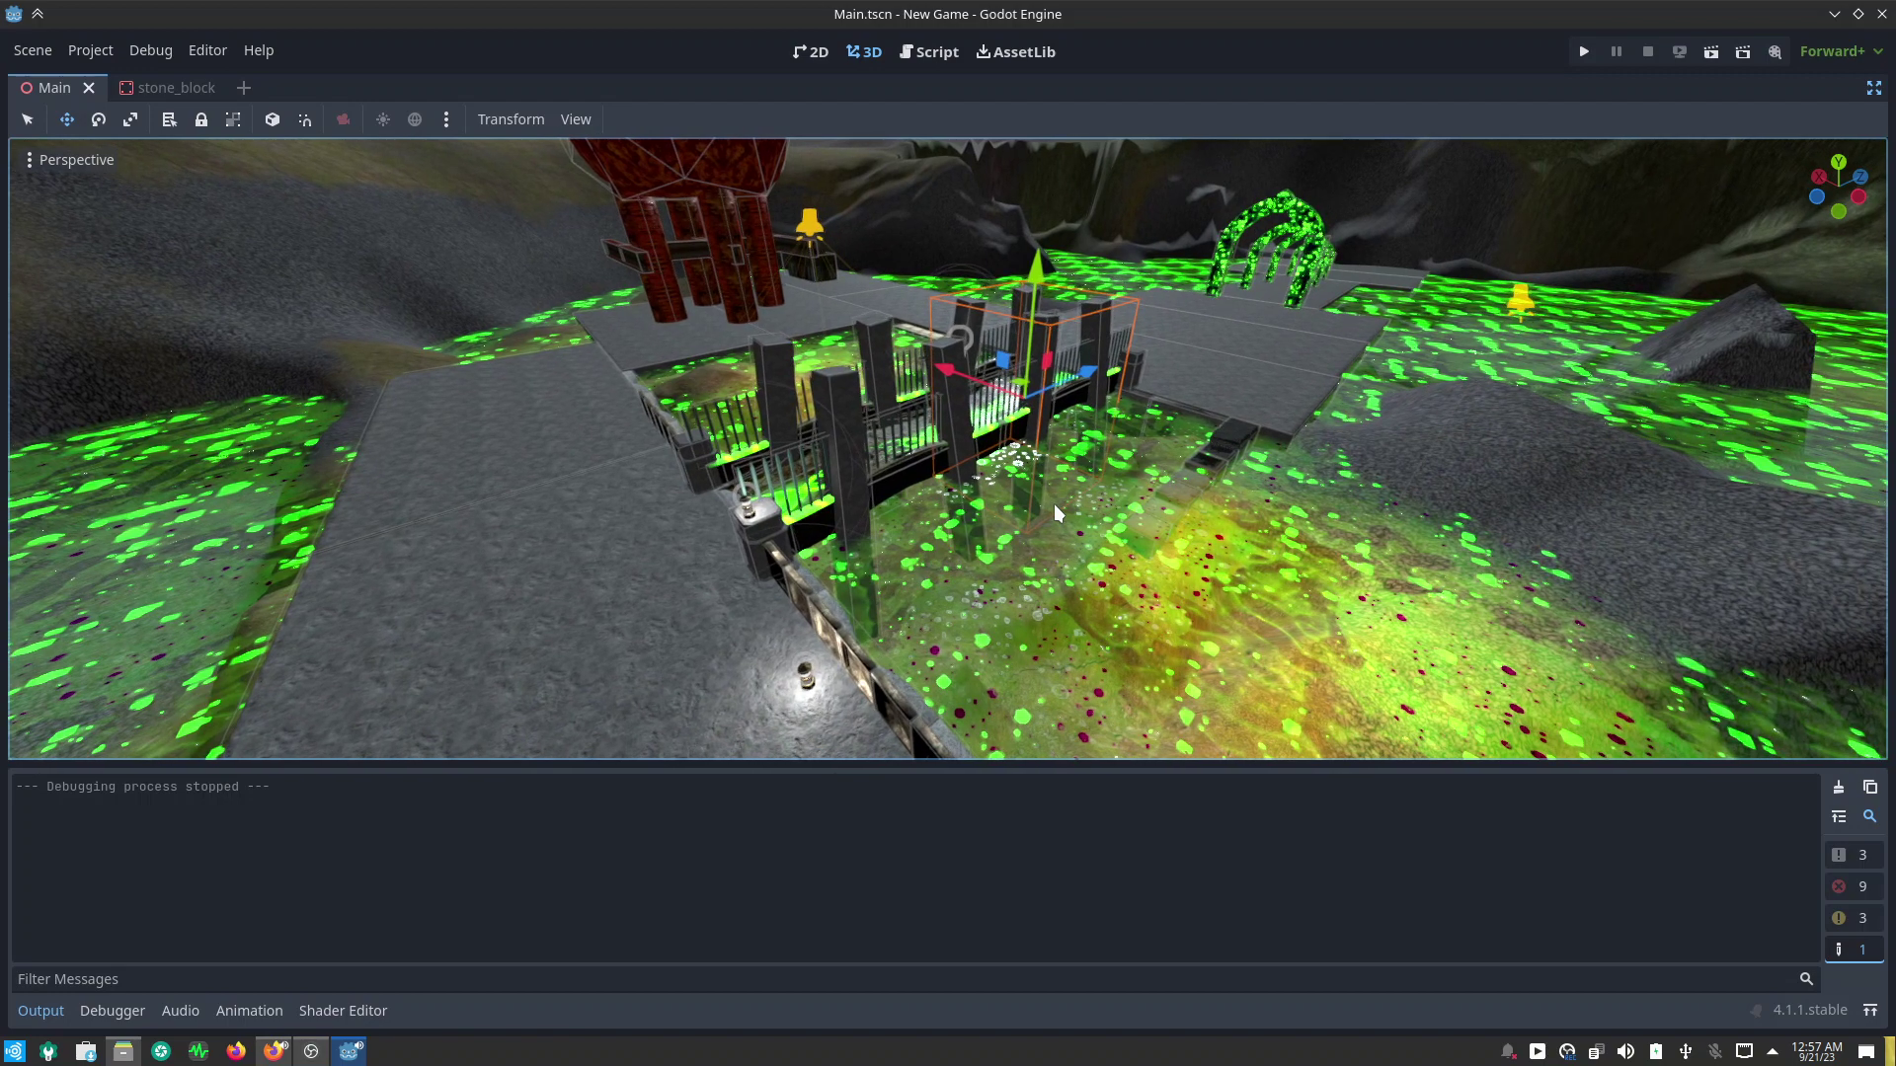
Step: Select the rusty bar under the red tower and drag it along X to the fenced bridge
{"action": "key", "text": "q"}
{"action": "left_click", "coordinate": [630, 255]}
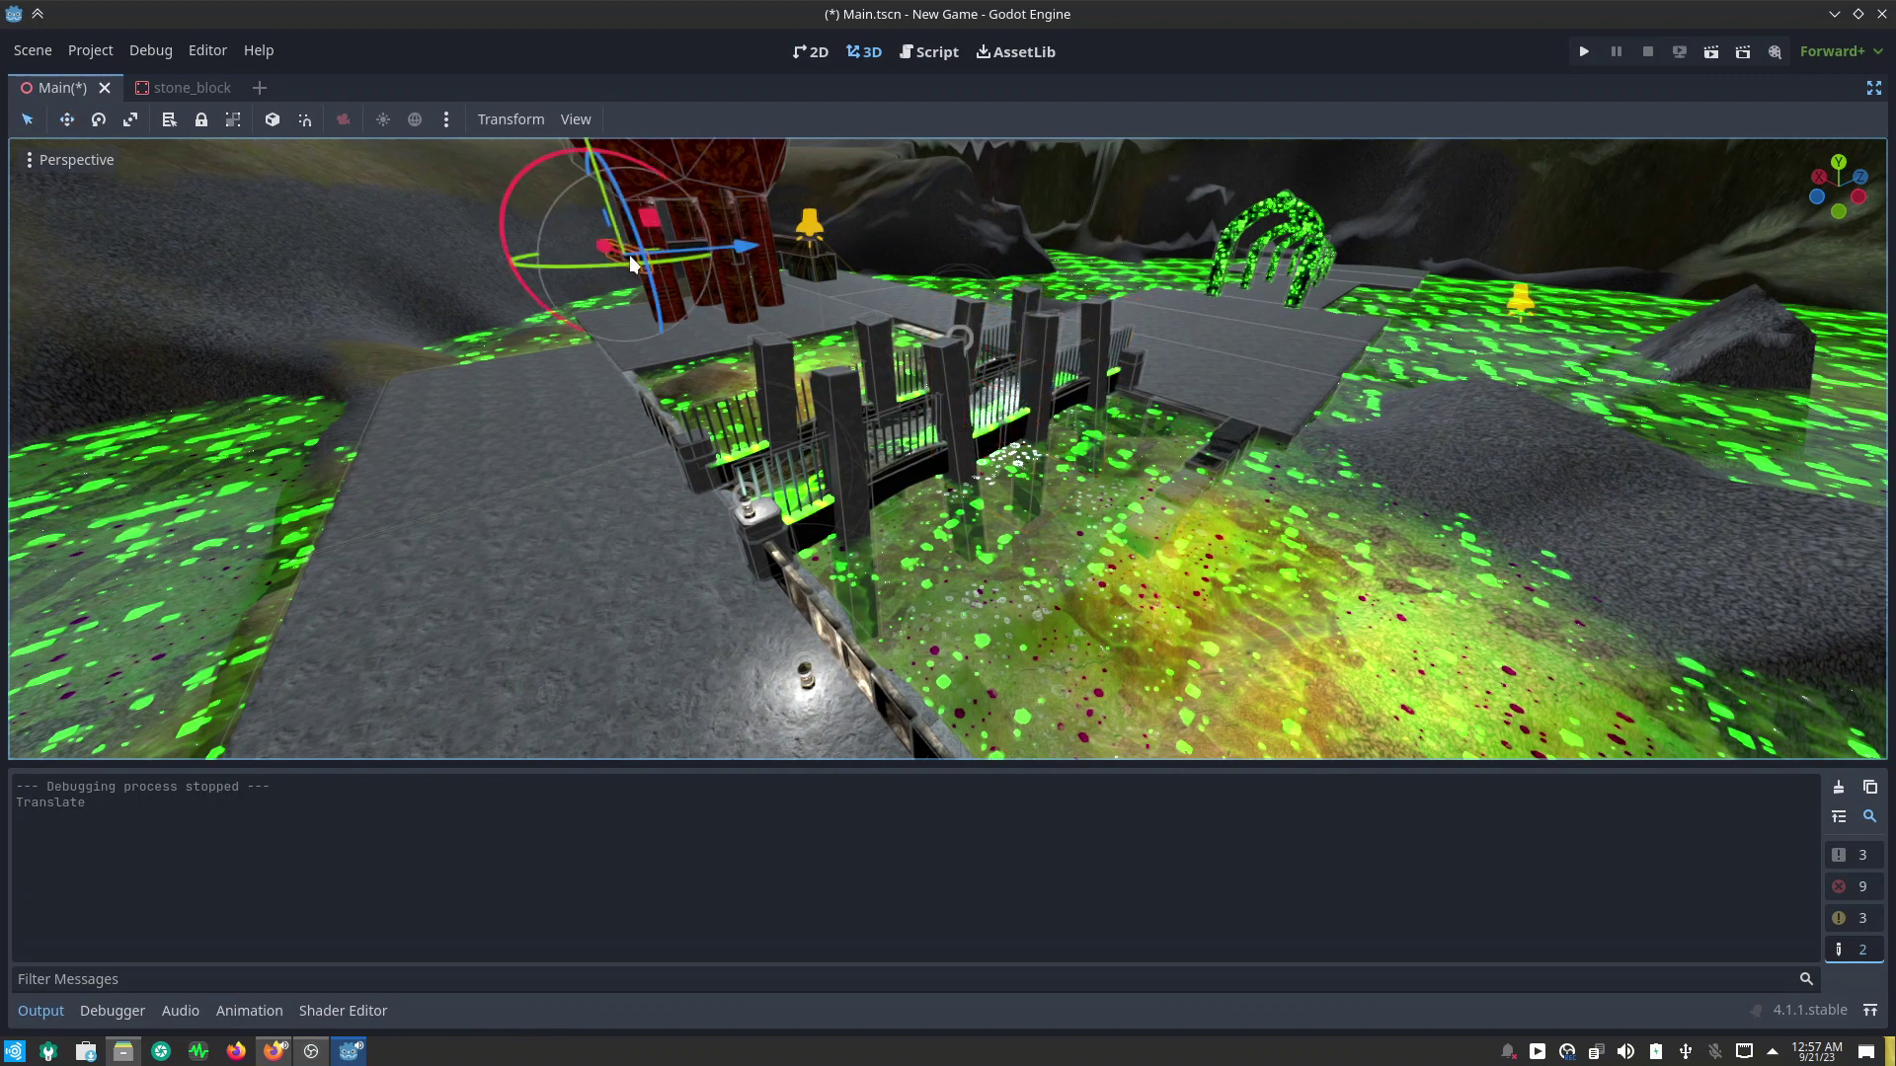
{"action": "middle_click_drag", "start_coordinate": [573, 286], "coordinate": [729, 328]}
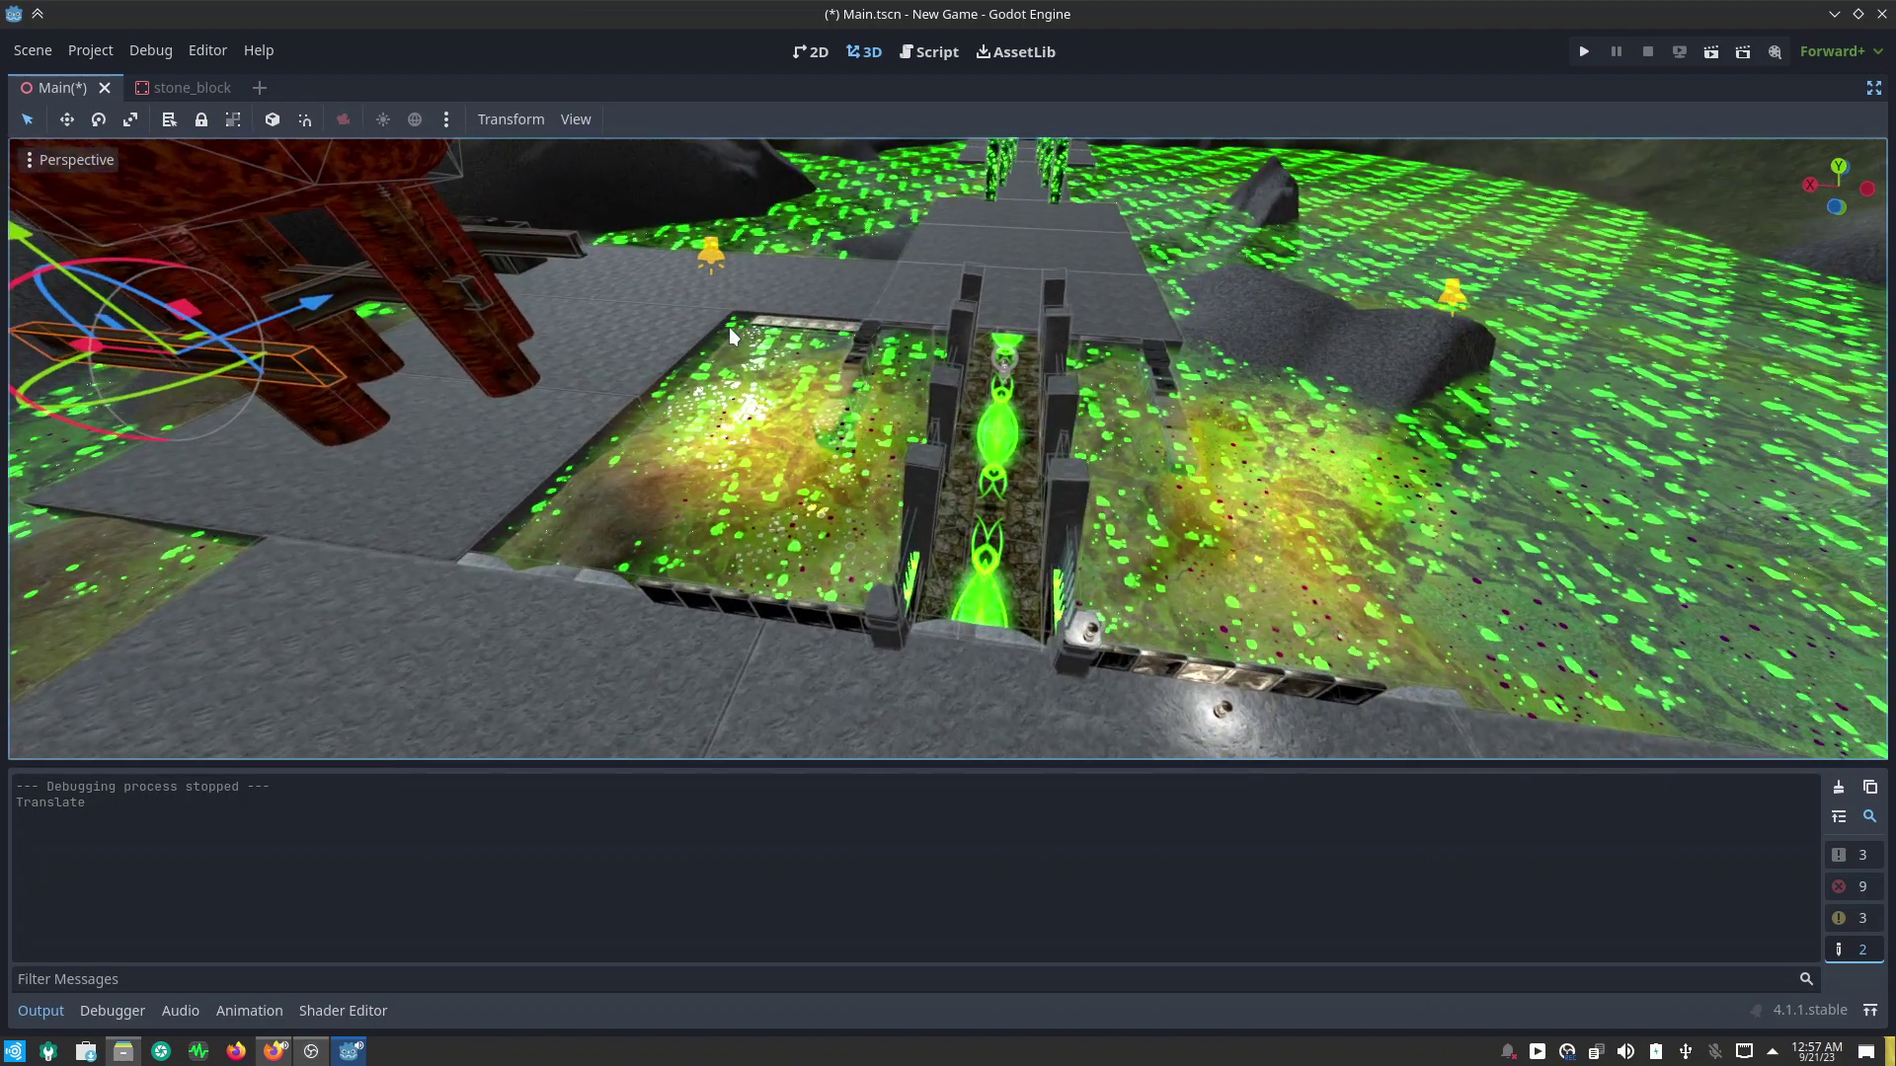
{"action": "scroll", "coordinate": [865, 394], "scroll_direction": "up", "scroll_amount": 3}
{"action": "middle_click_drag", "start_coordinate": [865, 395], "coordinate": [1061, 459]}
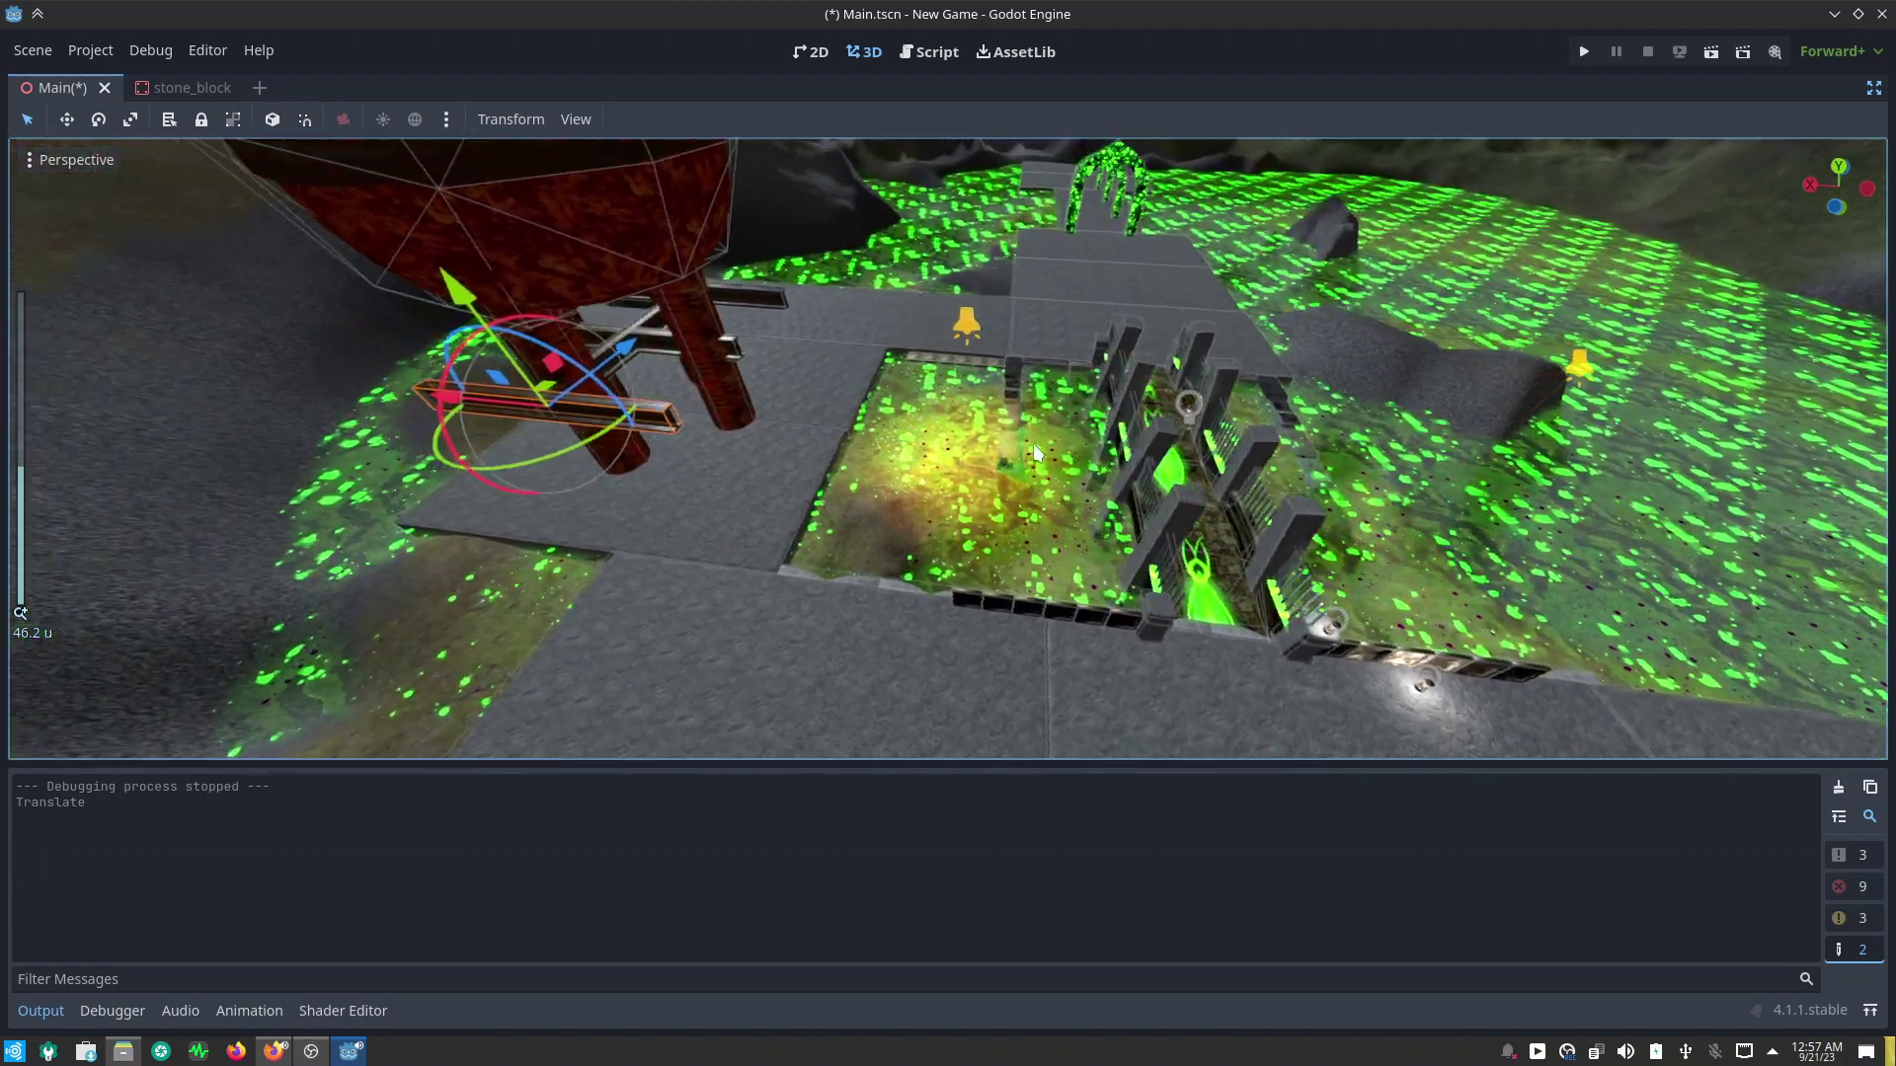
{"action": "scroll", "coordinate": [663, 391], "scroll_direction": "up", "scroll_amount": 2}
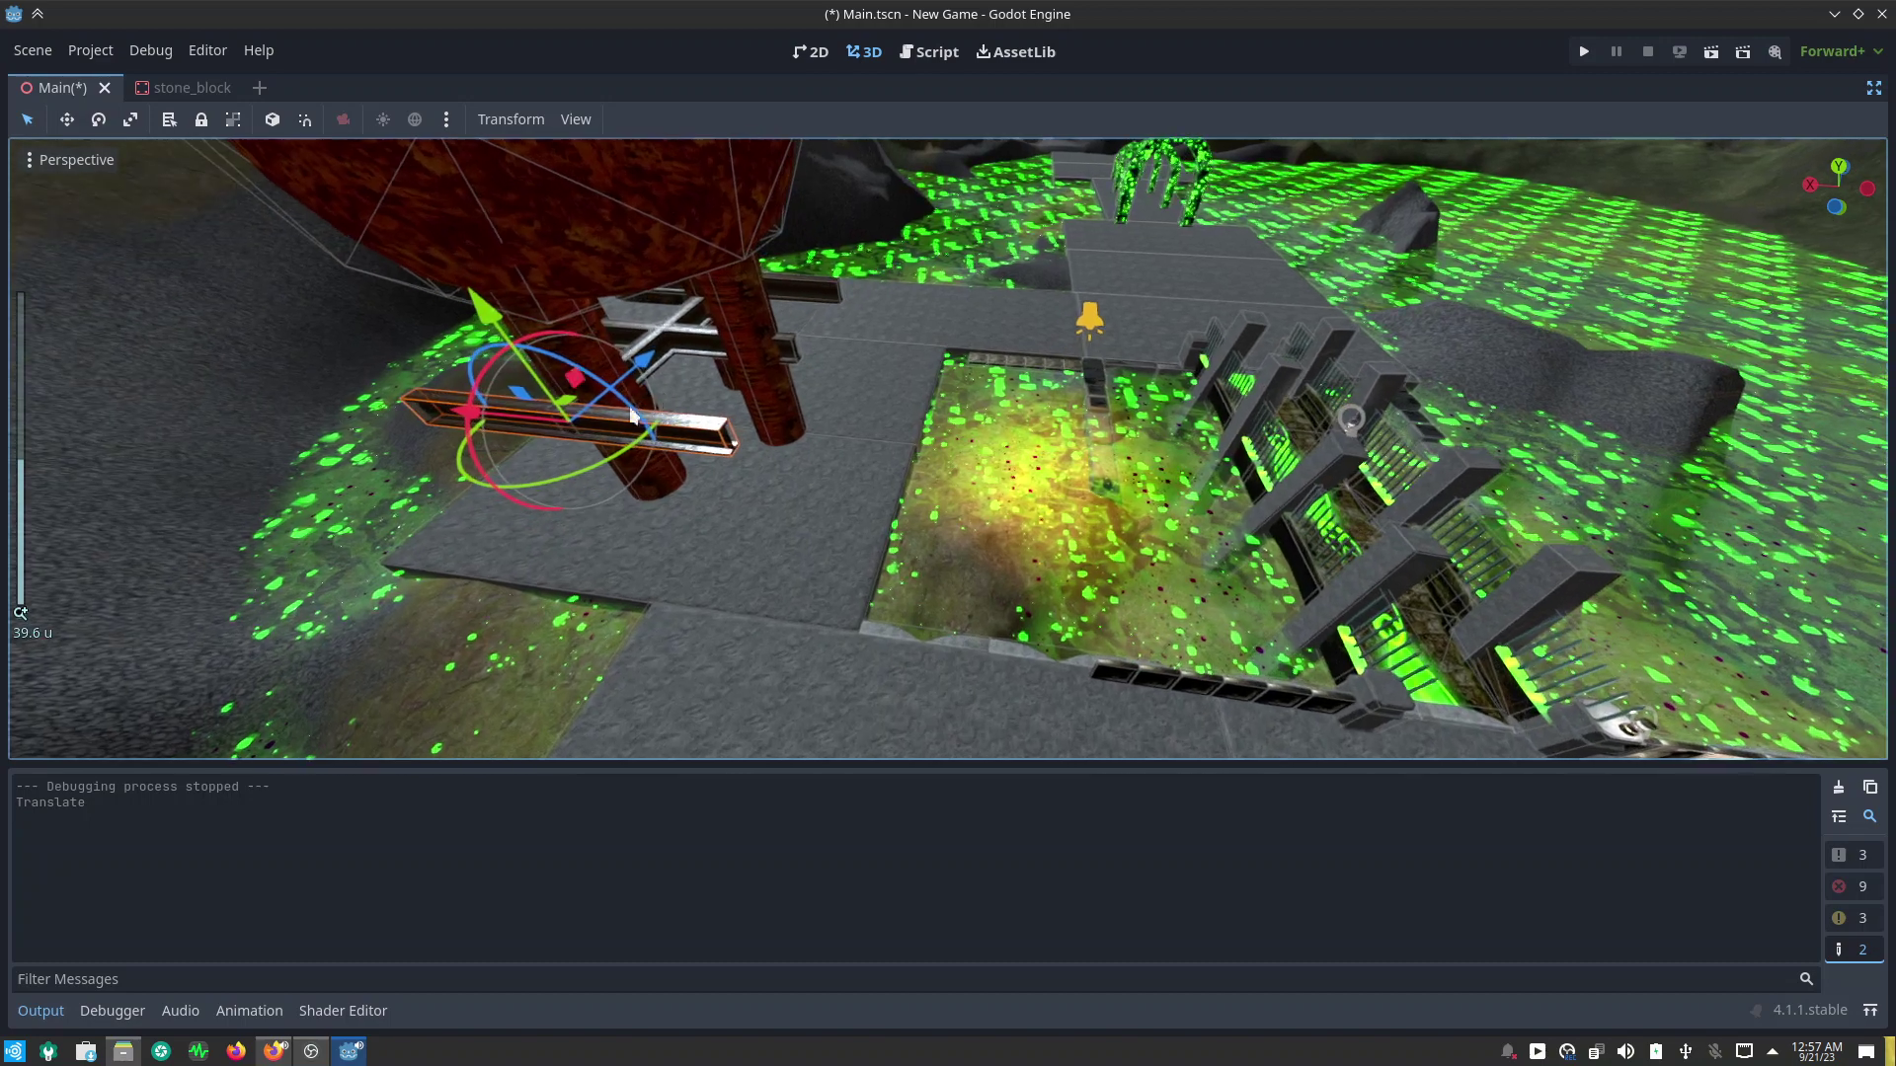
{"action": "left_click_drag", "start_coordinate": [475, 426], "coordinate": [1321, 549]}
{"action": "key", "text": "f"}
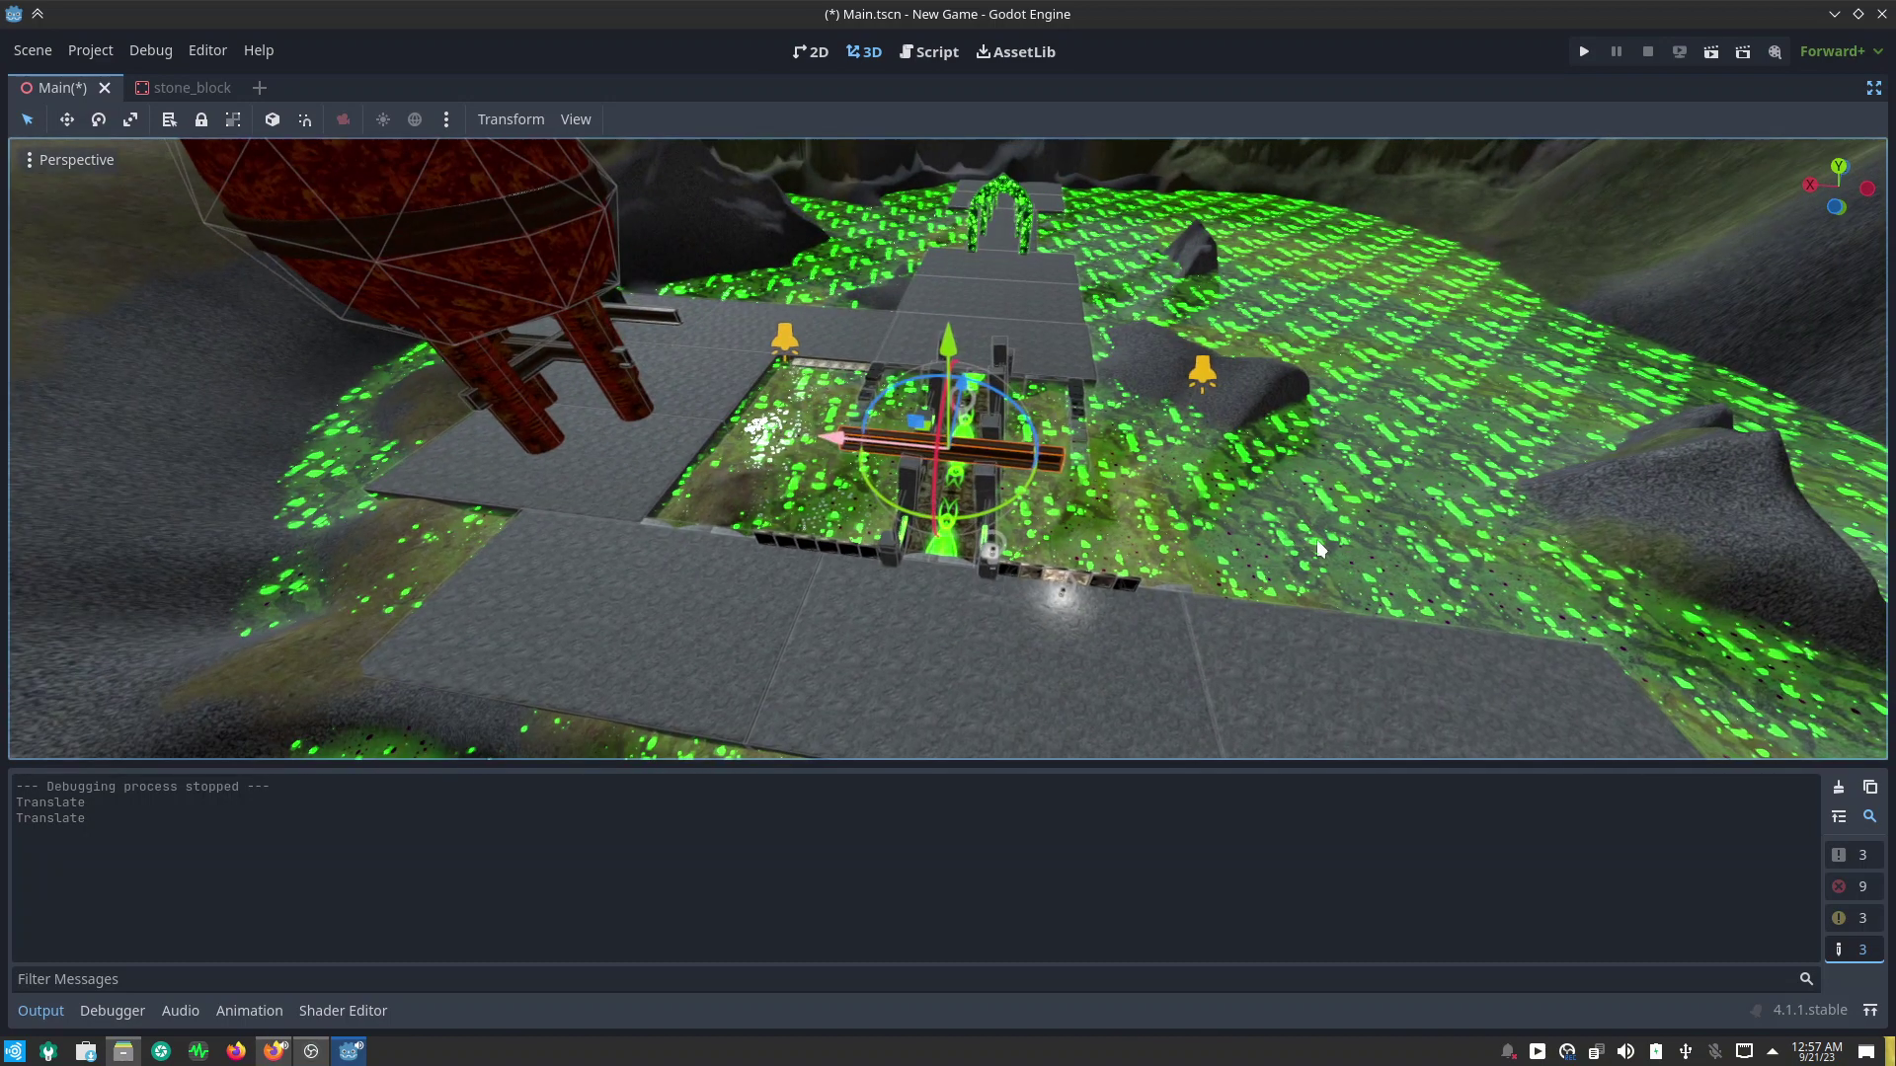
{"action": "left_click", "coordinate": [24, 1007]}
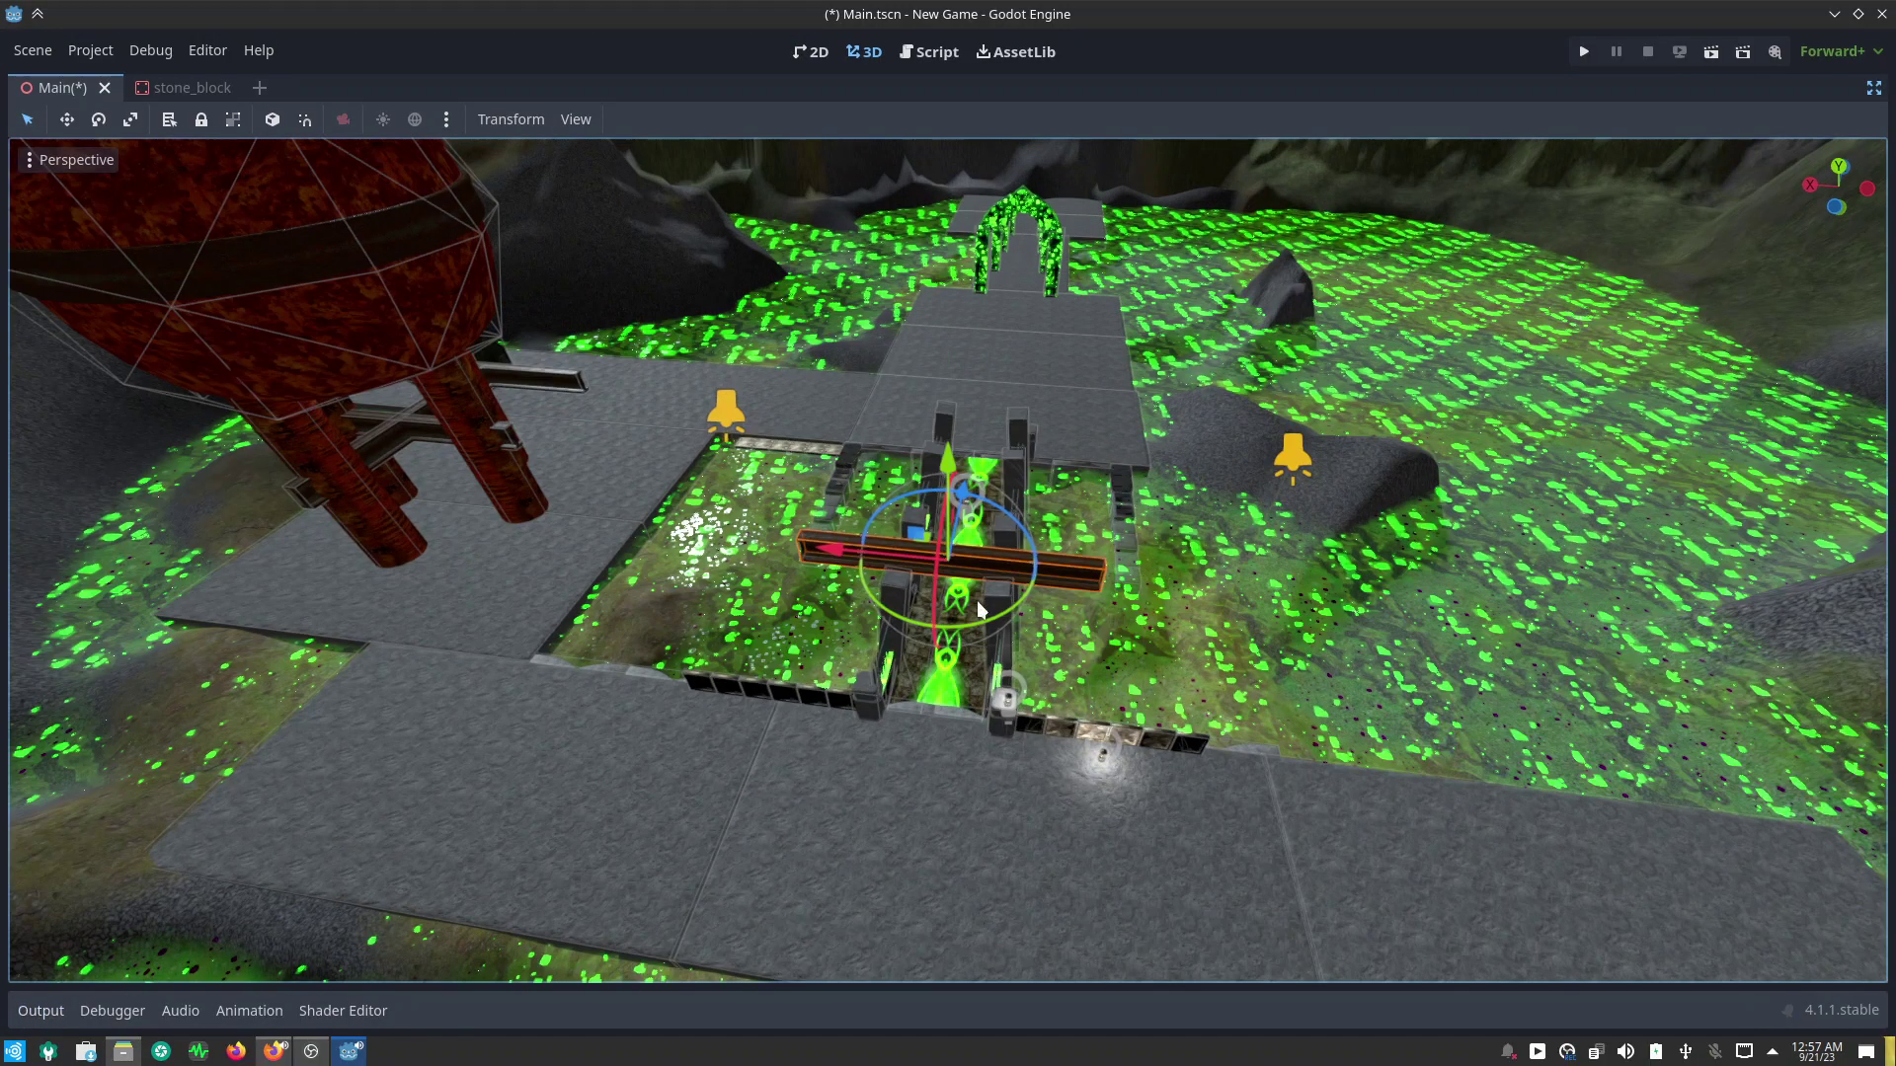
{"action": "scroll", "coordinate": [1013, 606], "scroll_direction": "up", "scroll_amount": 3}
{"action": "scroll", "coordinate": [1013, 606], "scroll_direction": "up", "scroll_amount": 2}
Step: Nudge the rusty bar slightly in depth and height to line it up with the fence
{"action": "middle_click_drag", "start_coordinate": [1013, 606], "coordinate": [693, 508]}
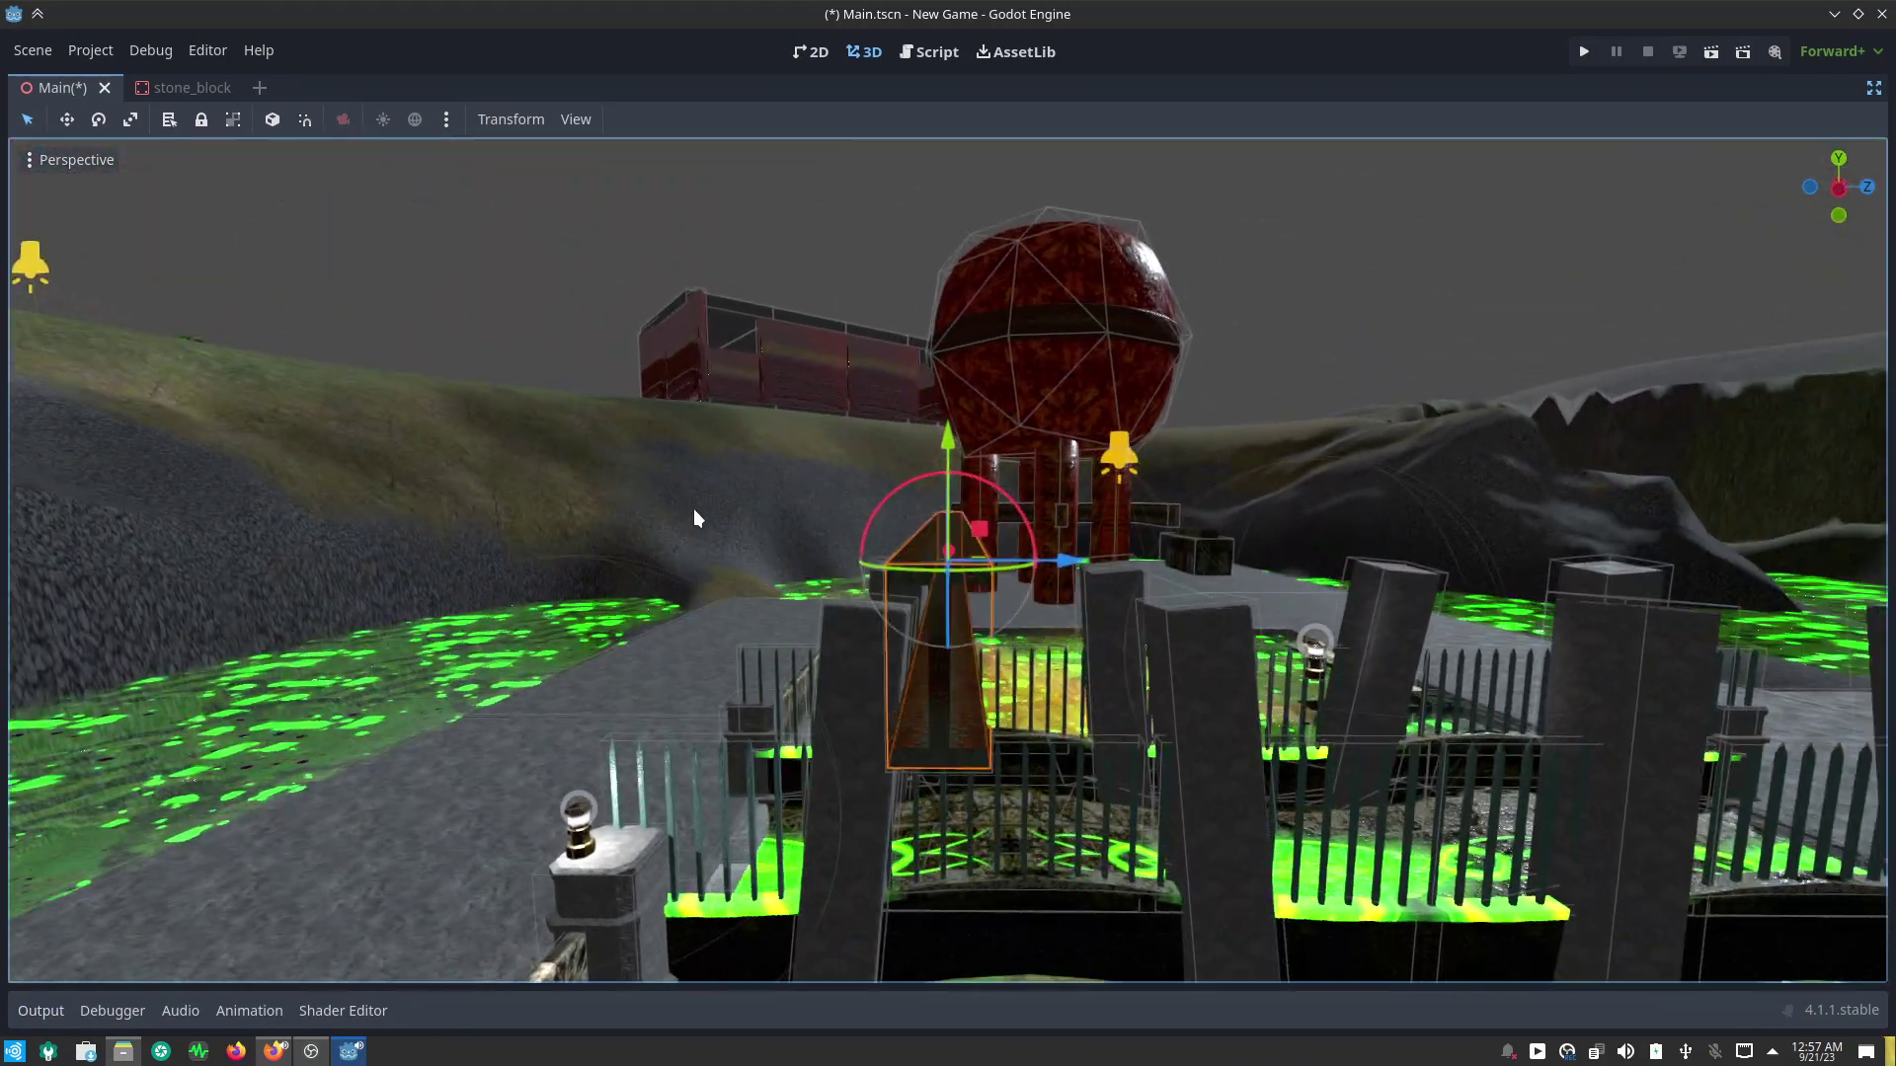
{"action": "left_click_drag", "start_coordinate": [1054, 558], "coordinate": [1017, 558]}
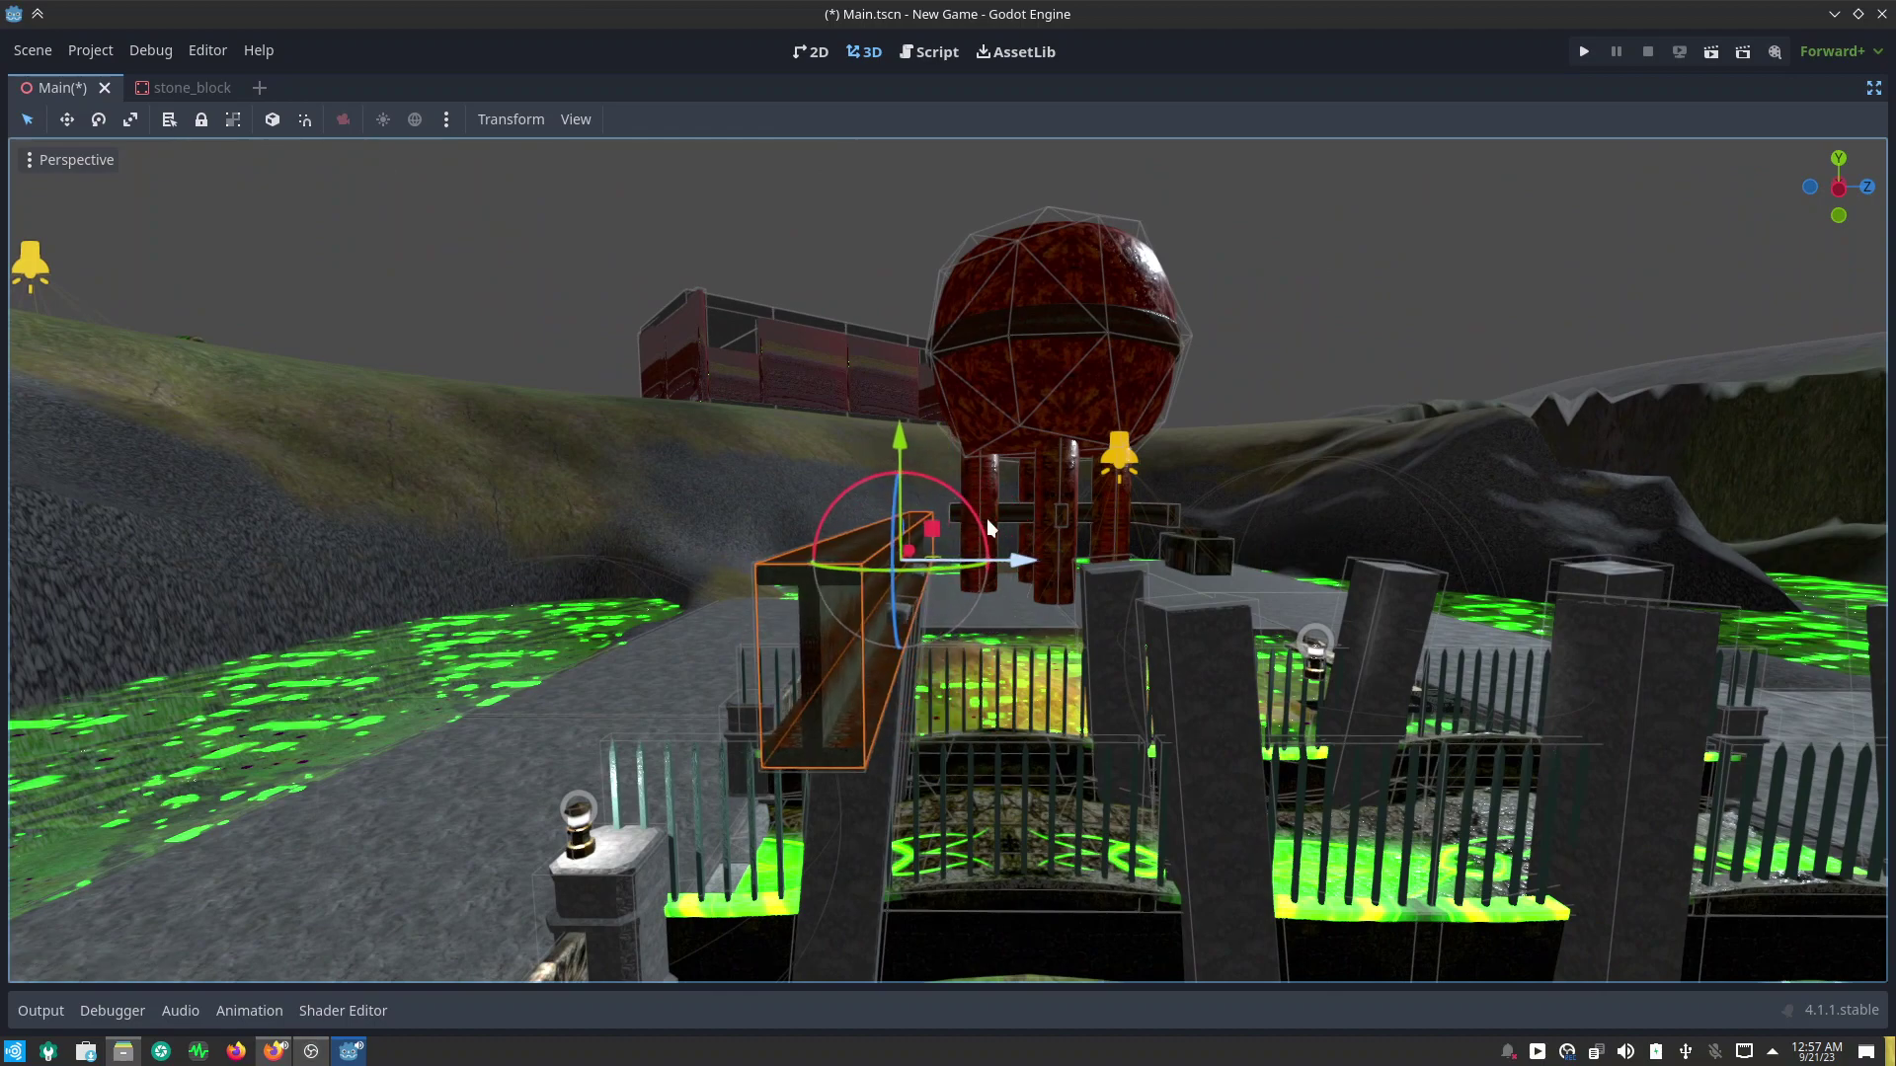
{"action": "left_click_drag", "start_coordinate": [891, 444], "coordinate": [901, 405]}
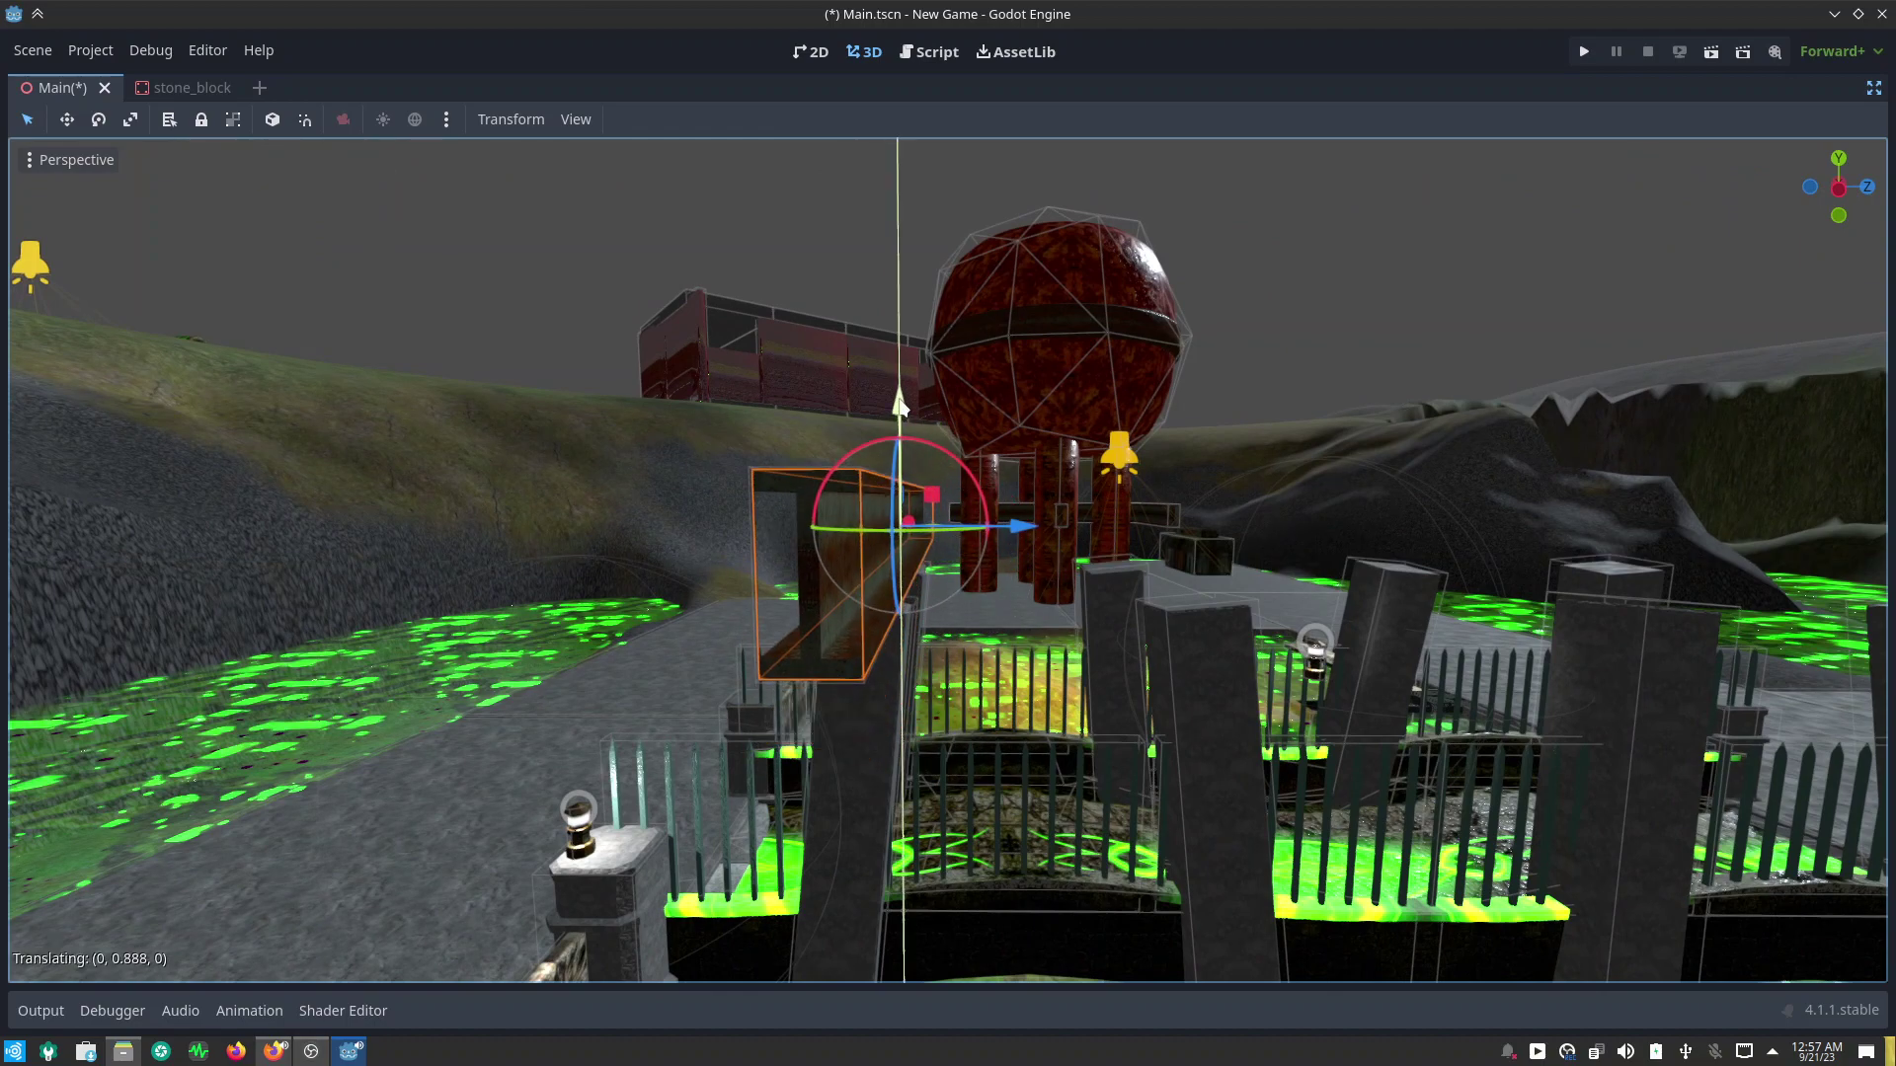
{"action": "middle_click_drag", "start_coordinate": [900, 405], "coordinate": [936, 409]}
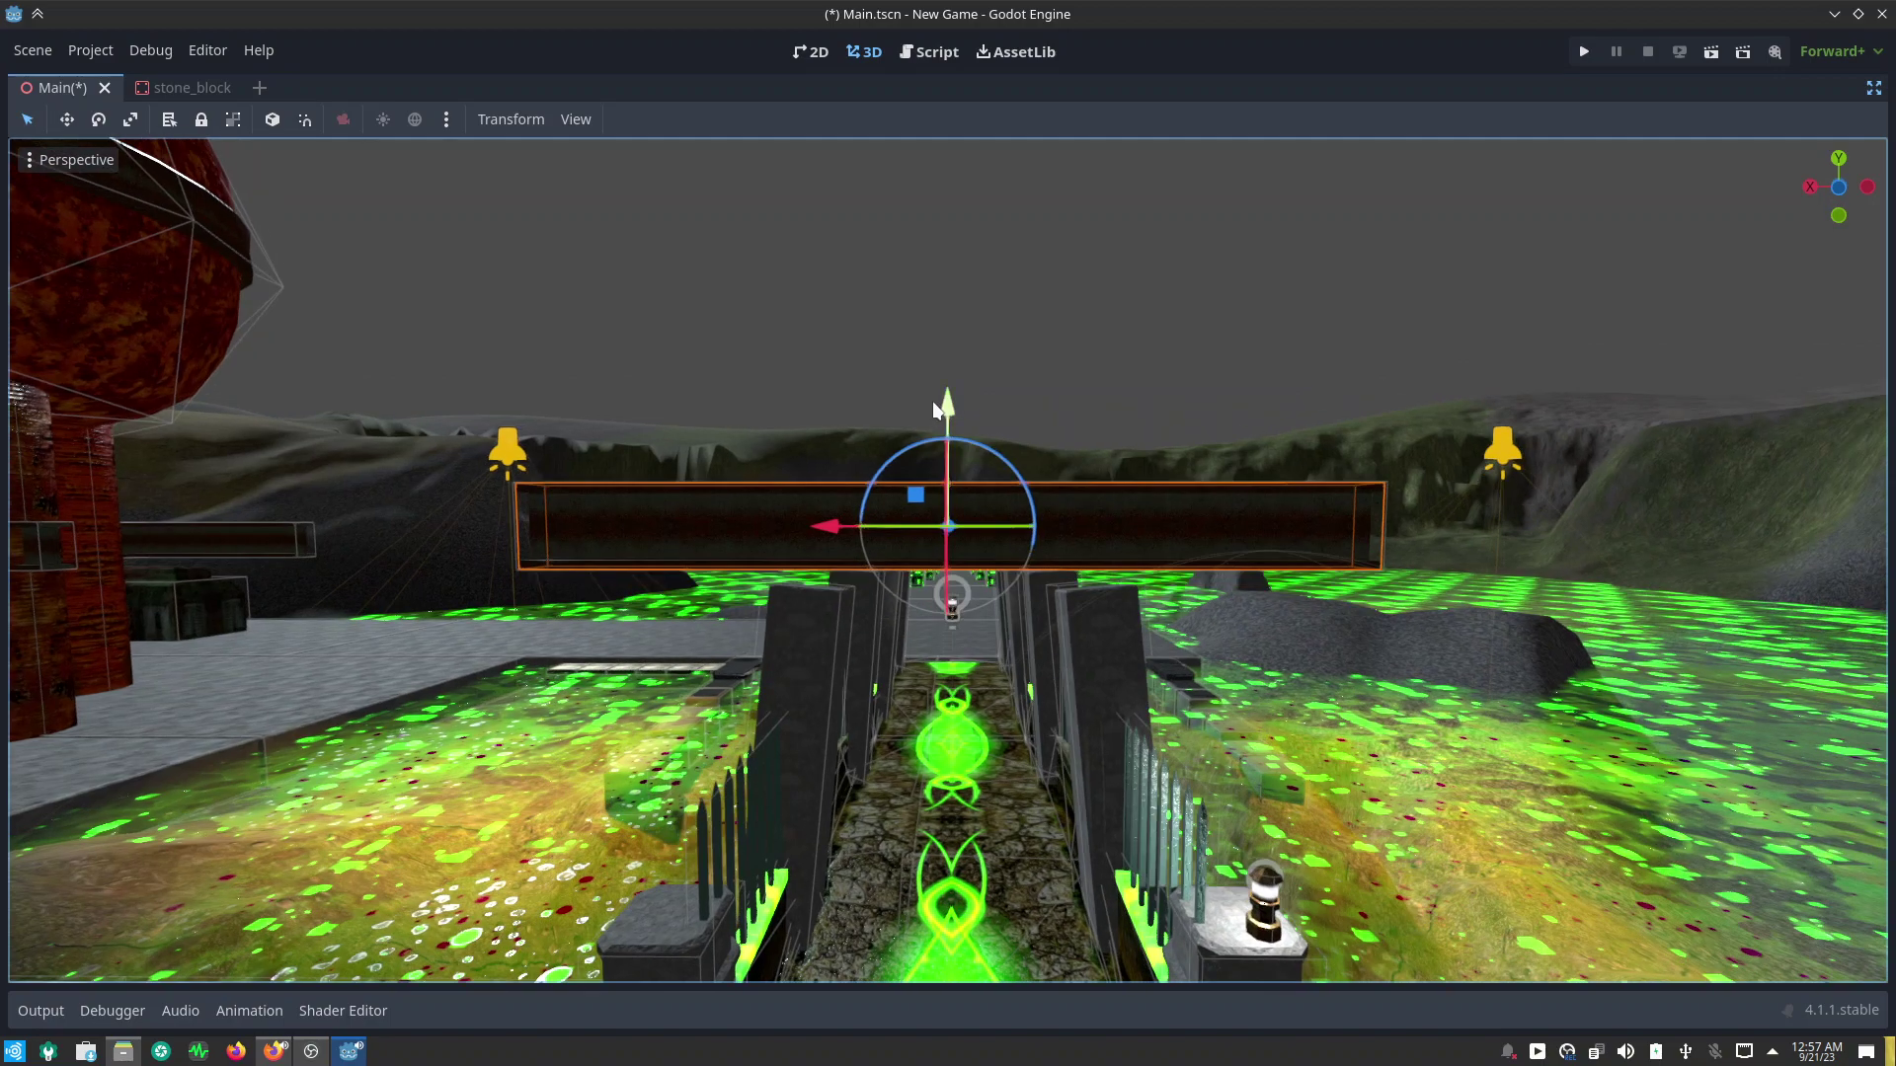
{"action": "left_click_drag", "start_coordinate": [943, 410], "coordinate": [950, 430]}
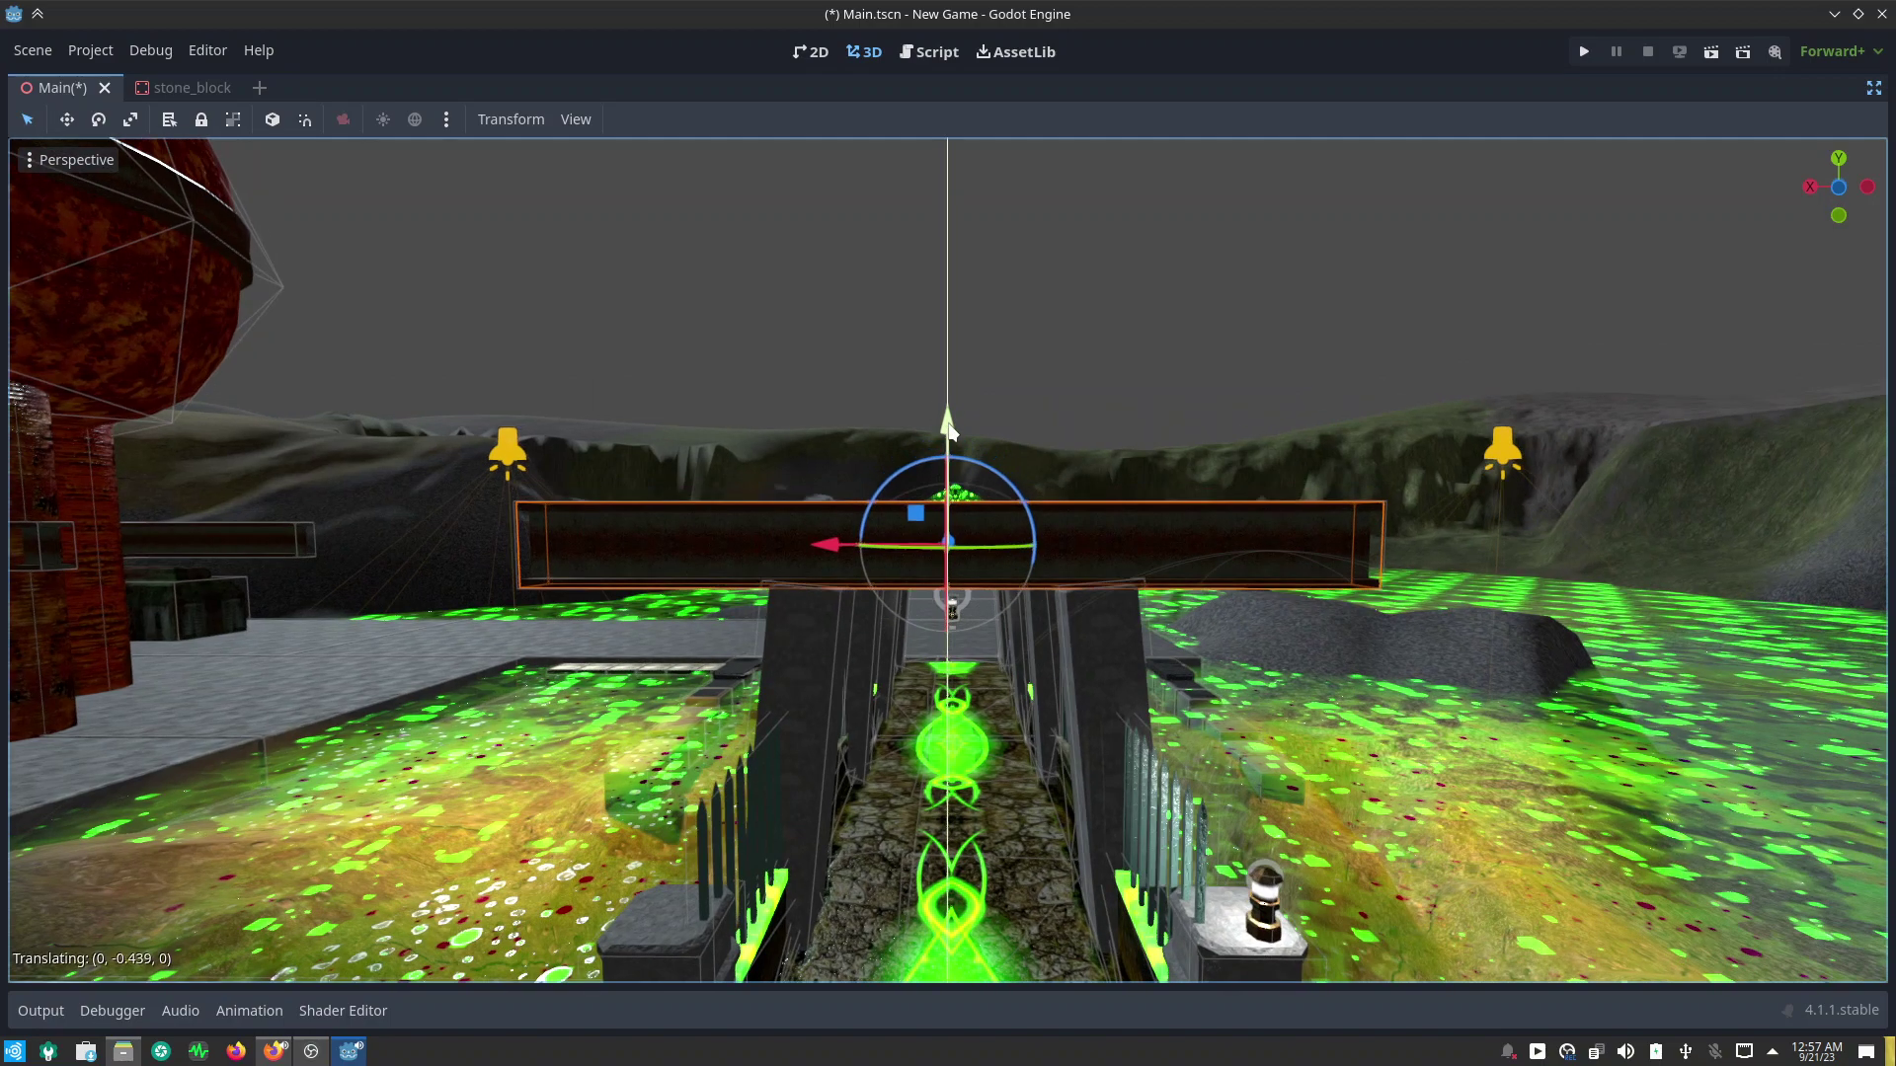
{"action": "mouse_move", "coordinate": [874, 617]}
{"action": "middle_mouse_down"}
{"action": "mouse_move", "coordinate": [1103, 690]}
{"action": "mouse_move", "coordinate": [1099, 809]}
{"action": "mouse_move", "coordinate": [1068, 855]}
{"action": "mouse_move", "coordinate": [1013, 676]}
{"action": "middle_mouse_up"}
Step: Rotate the bar 90° on Y and lower it onto the far fence post tops
{"action": "left_click_drag", "start_coordinate": [1027, 661], "coordinate": [1115, 572]}
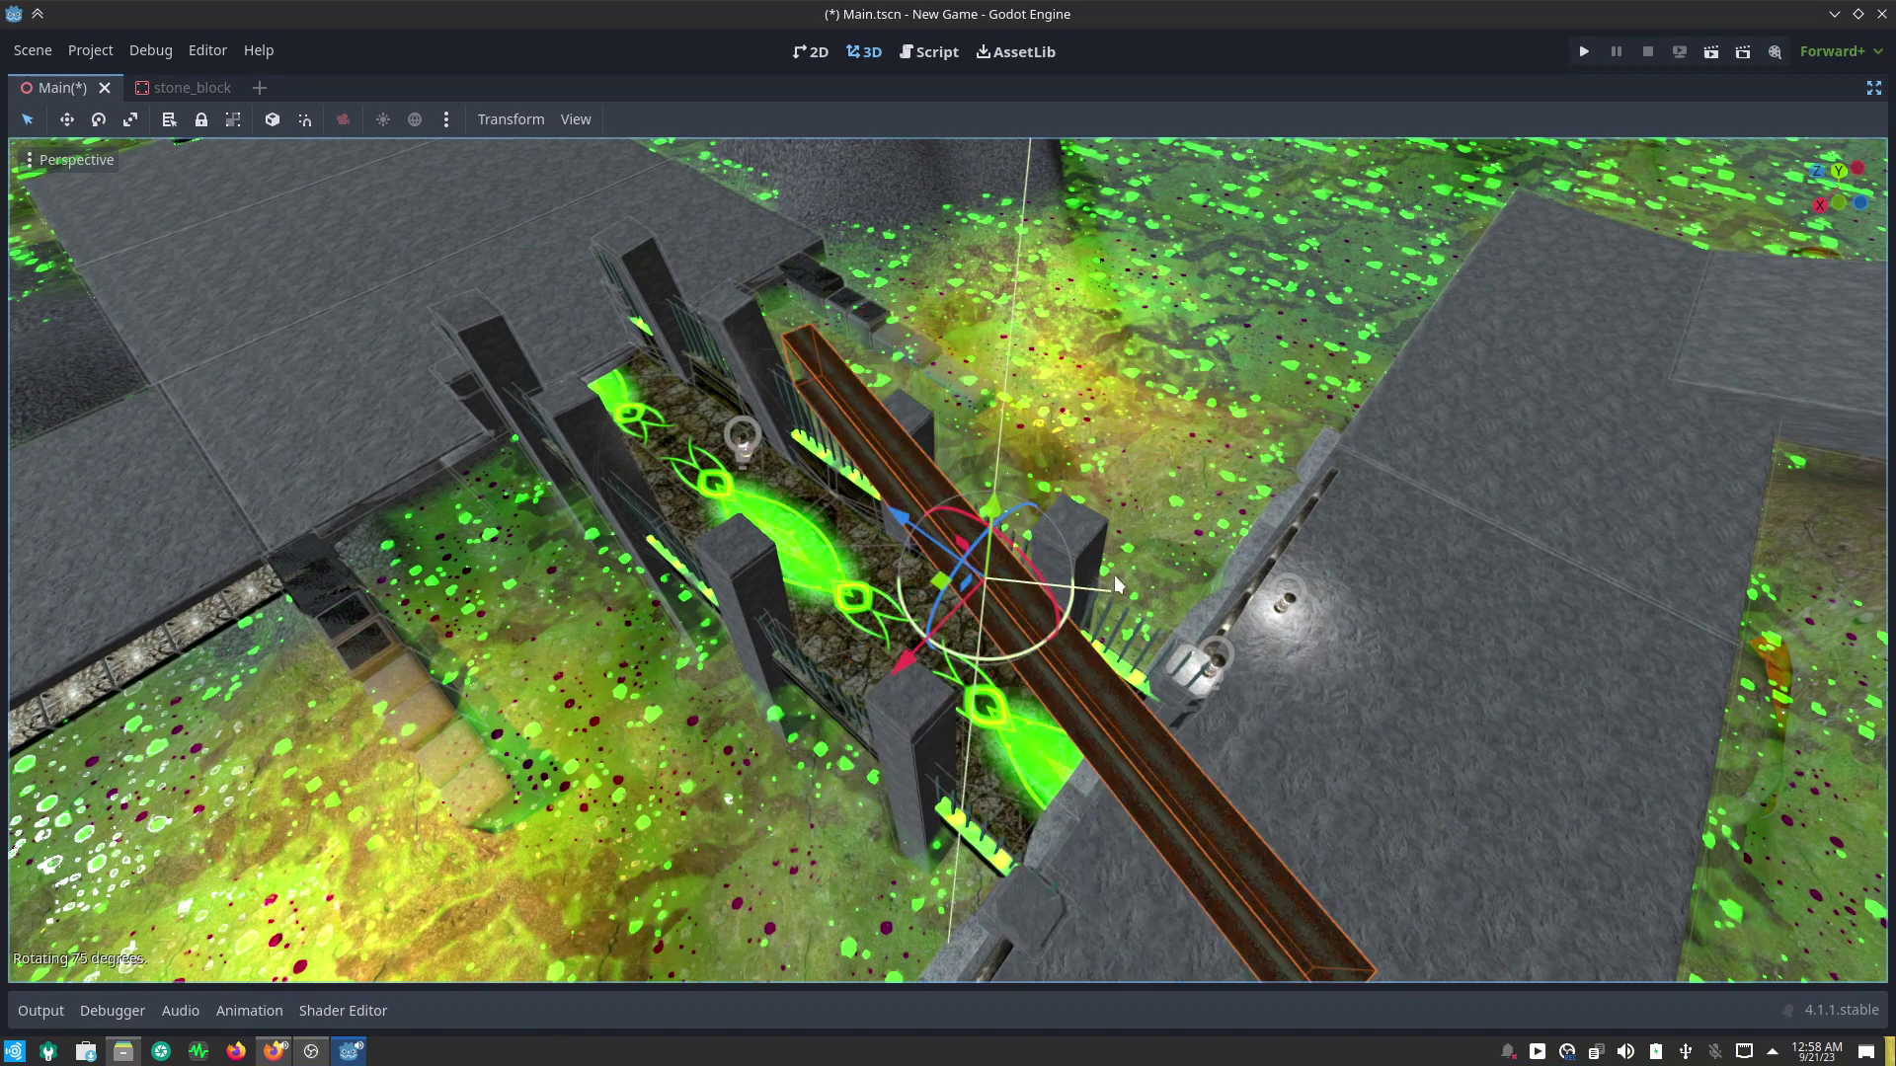
{"action": "mouse_move", "coordinate": [926, 578]}
{"action": "left_mouse_down"}
{"action": "mouse_move", "coordinate": [782, 364]}
{"action": "mouse_move", "coordinate": [610, 218]}
{"action": "mouse_move", "coordinate": [618, 241]}
{"action": "left_mouse_up"}
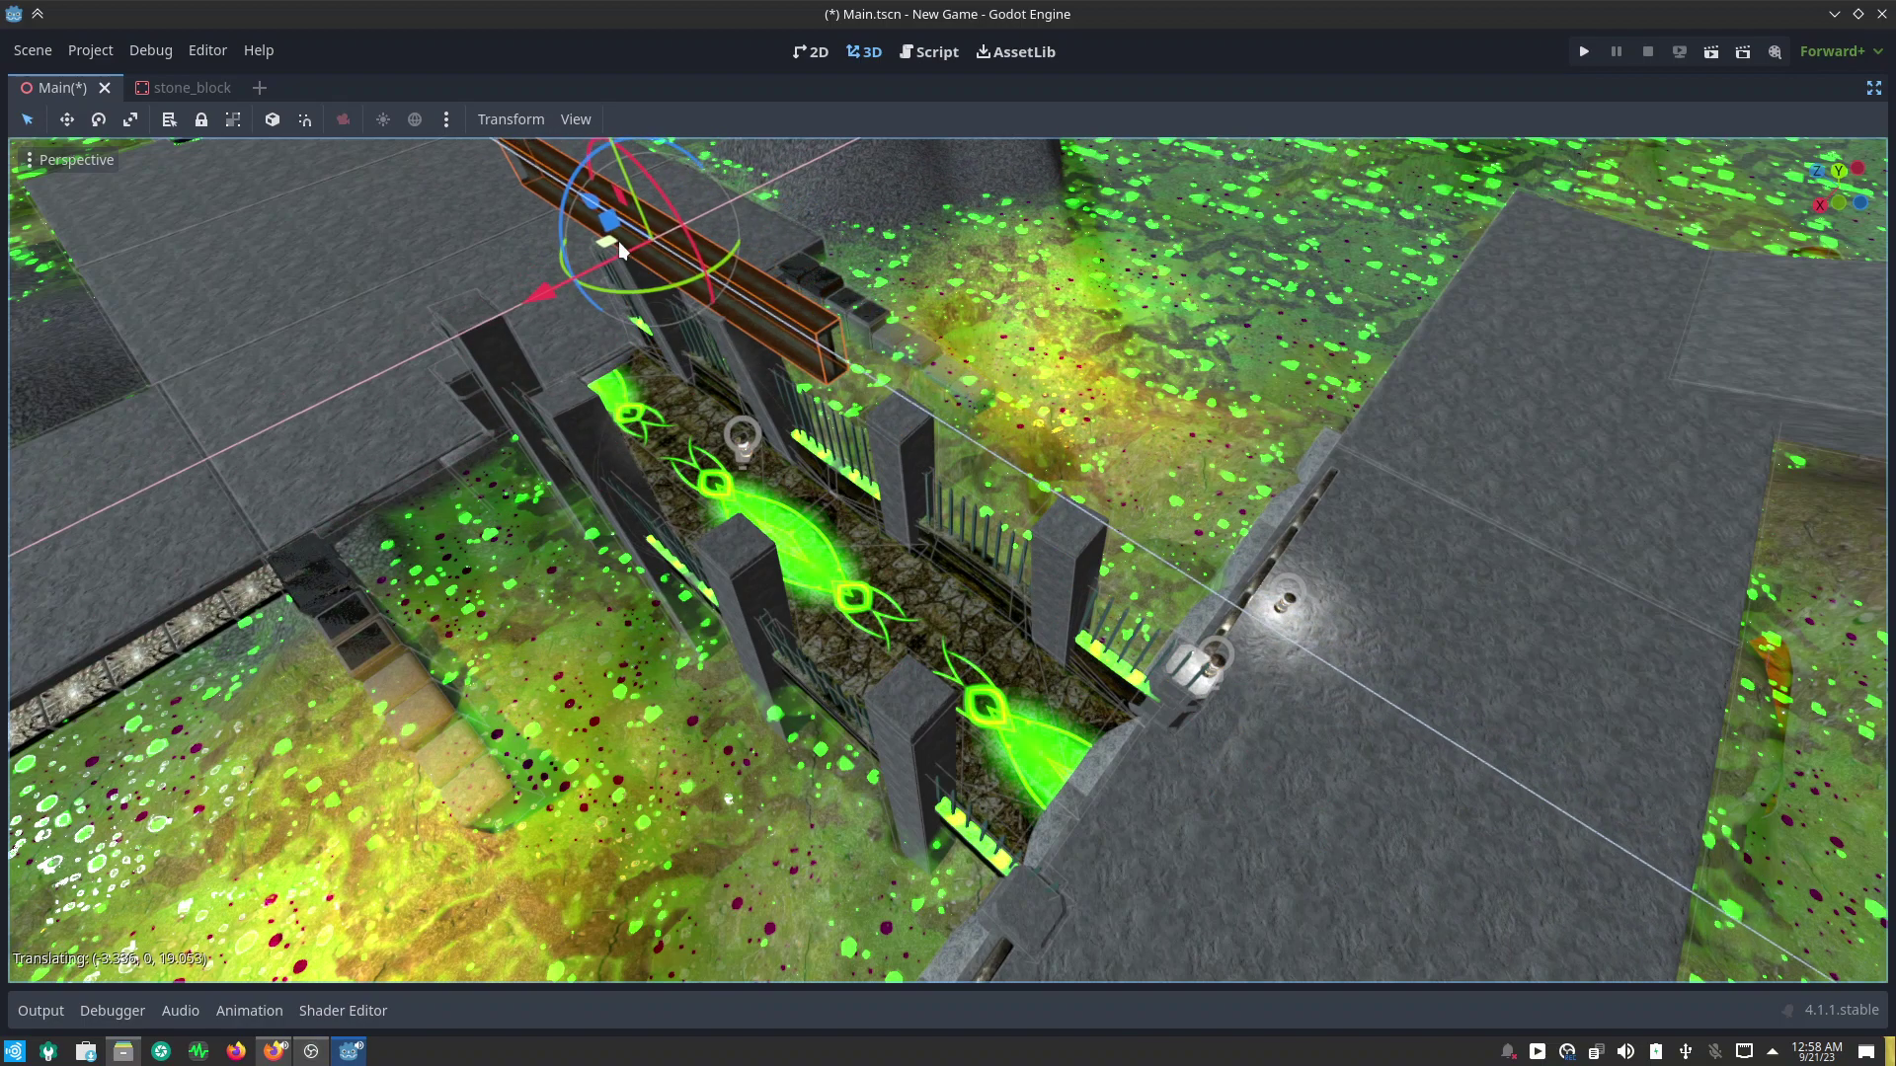
{"action": "mouse_move", "coordinate": [637, 472]}
{"action": "middle_mouse_down"}
{"action": "mouse_move", "coordinate": [970, 637]}
{"action": "mouse_move", "coordinate": [685, 592]}
{"action": "middle_mouse_up"}
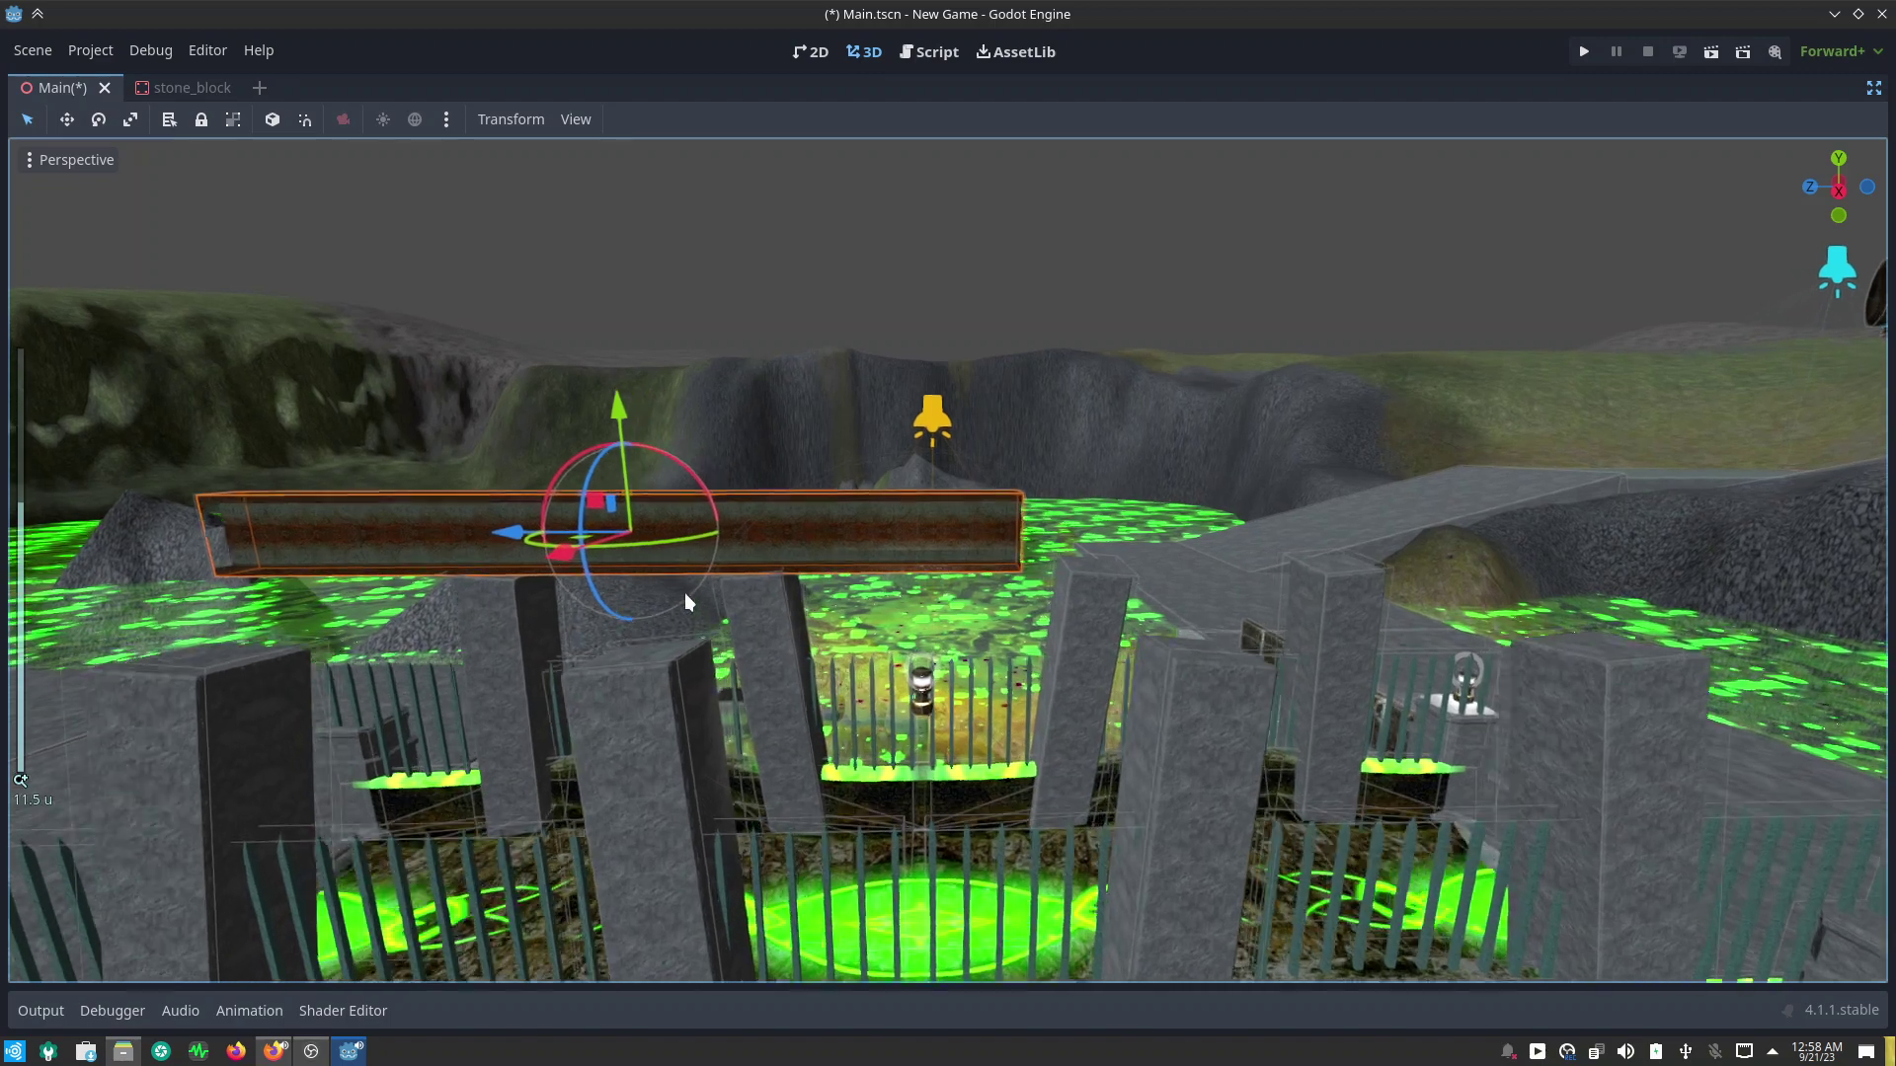
{"action": "scroll", "coordinate": [684, 592], "scroll_direction": "up", "scroll_amount": 3}
{"action": "left_click_drag", "start_coordinate": [374, 378], "coordinate": [409, 533]}
Step: Slide the bar along the fence line so it spans all the posts
{"action": "middle_click_drag", "start_coordinate": [723, 567], "coordinate": [492, 683]}
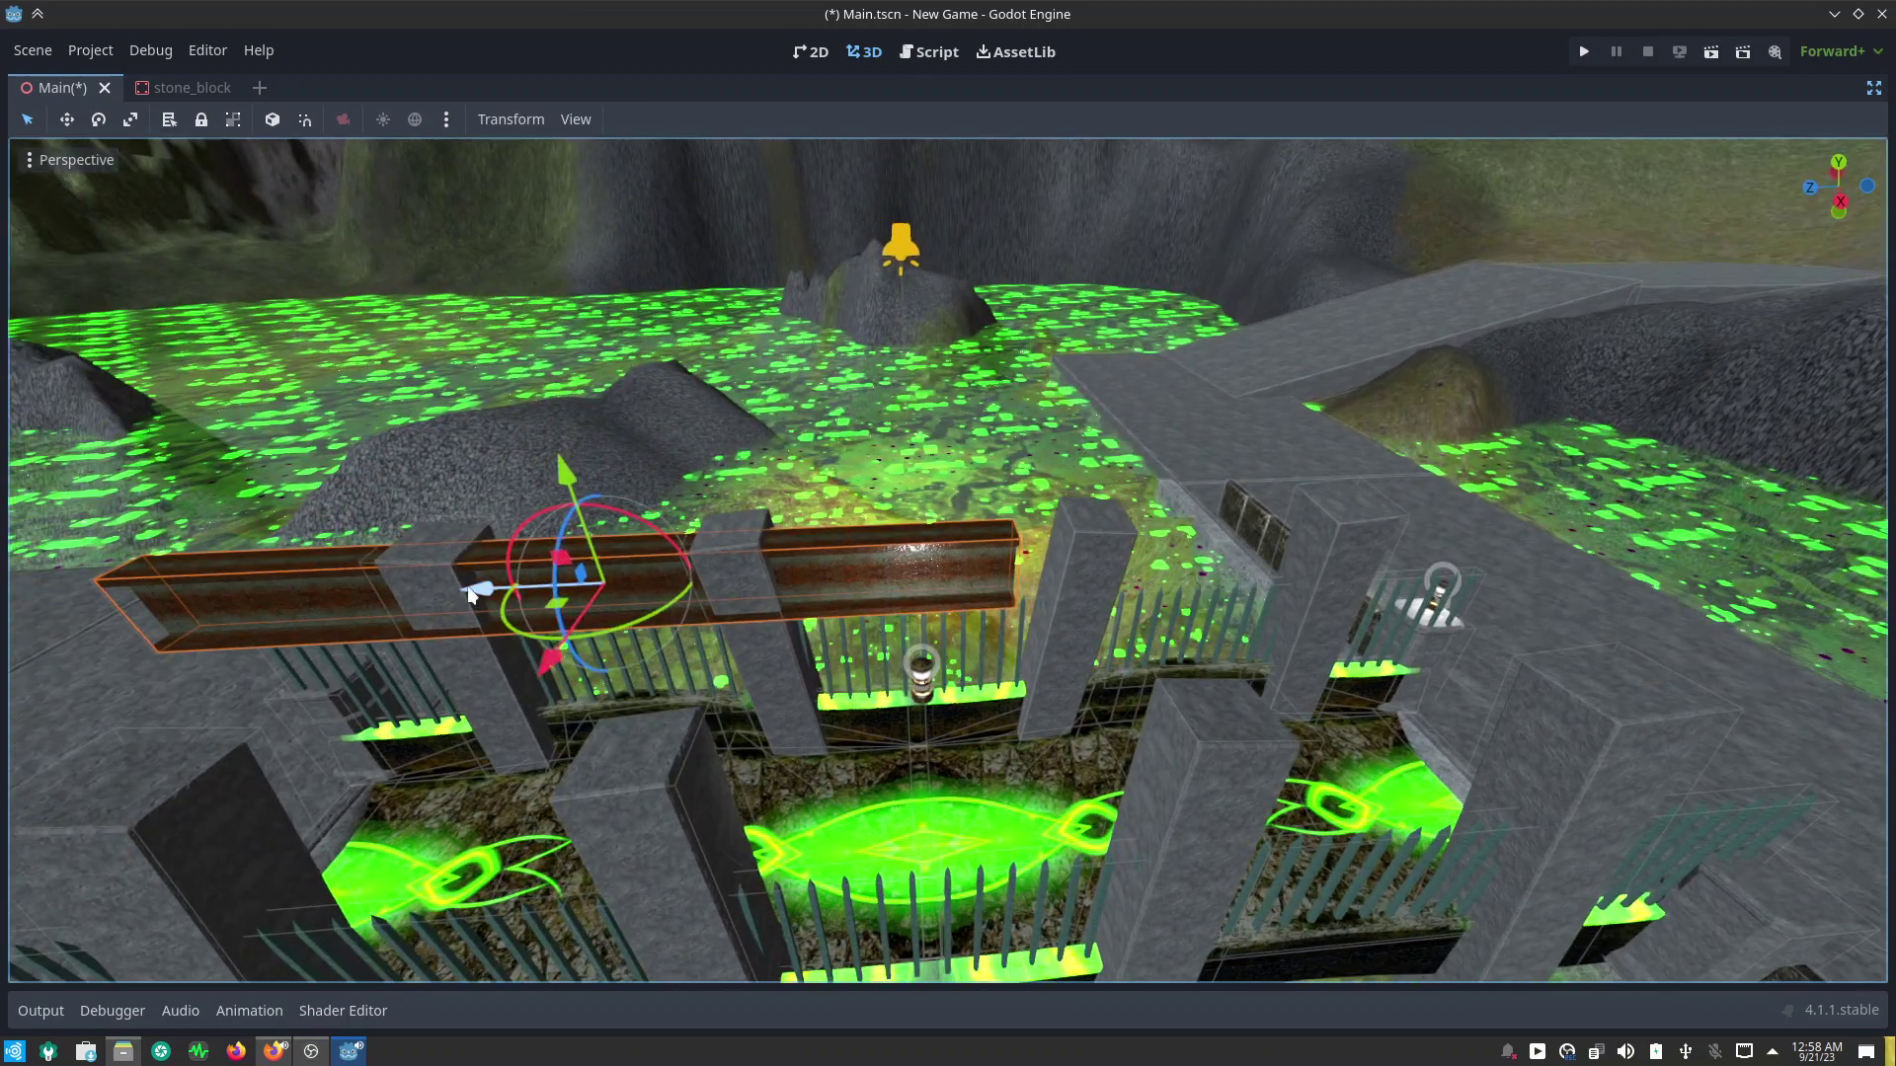
{"action": "left_click_drag", "start_coordinate": [472, 593], "coordinate": [352, 604]}
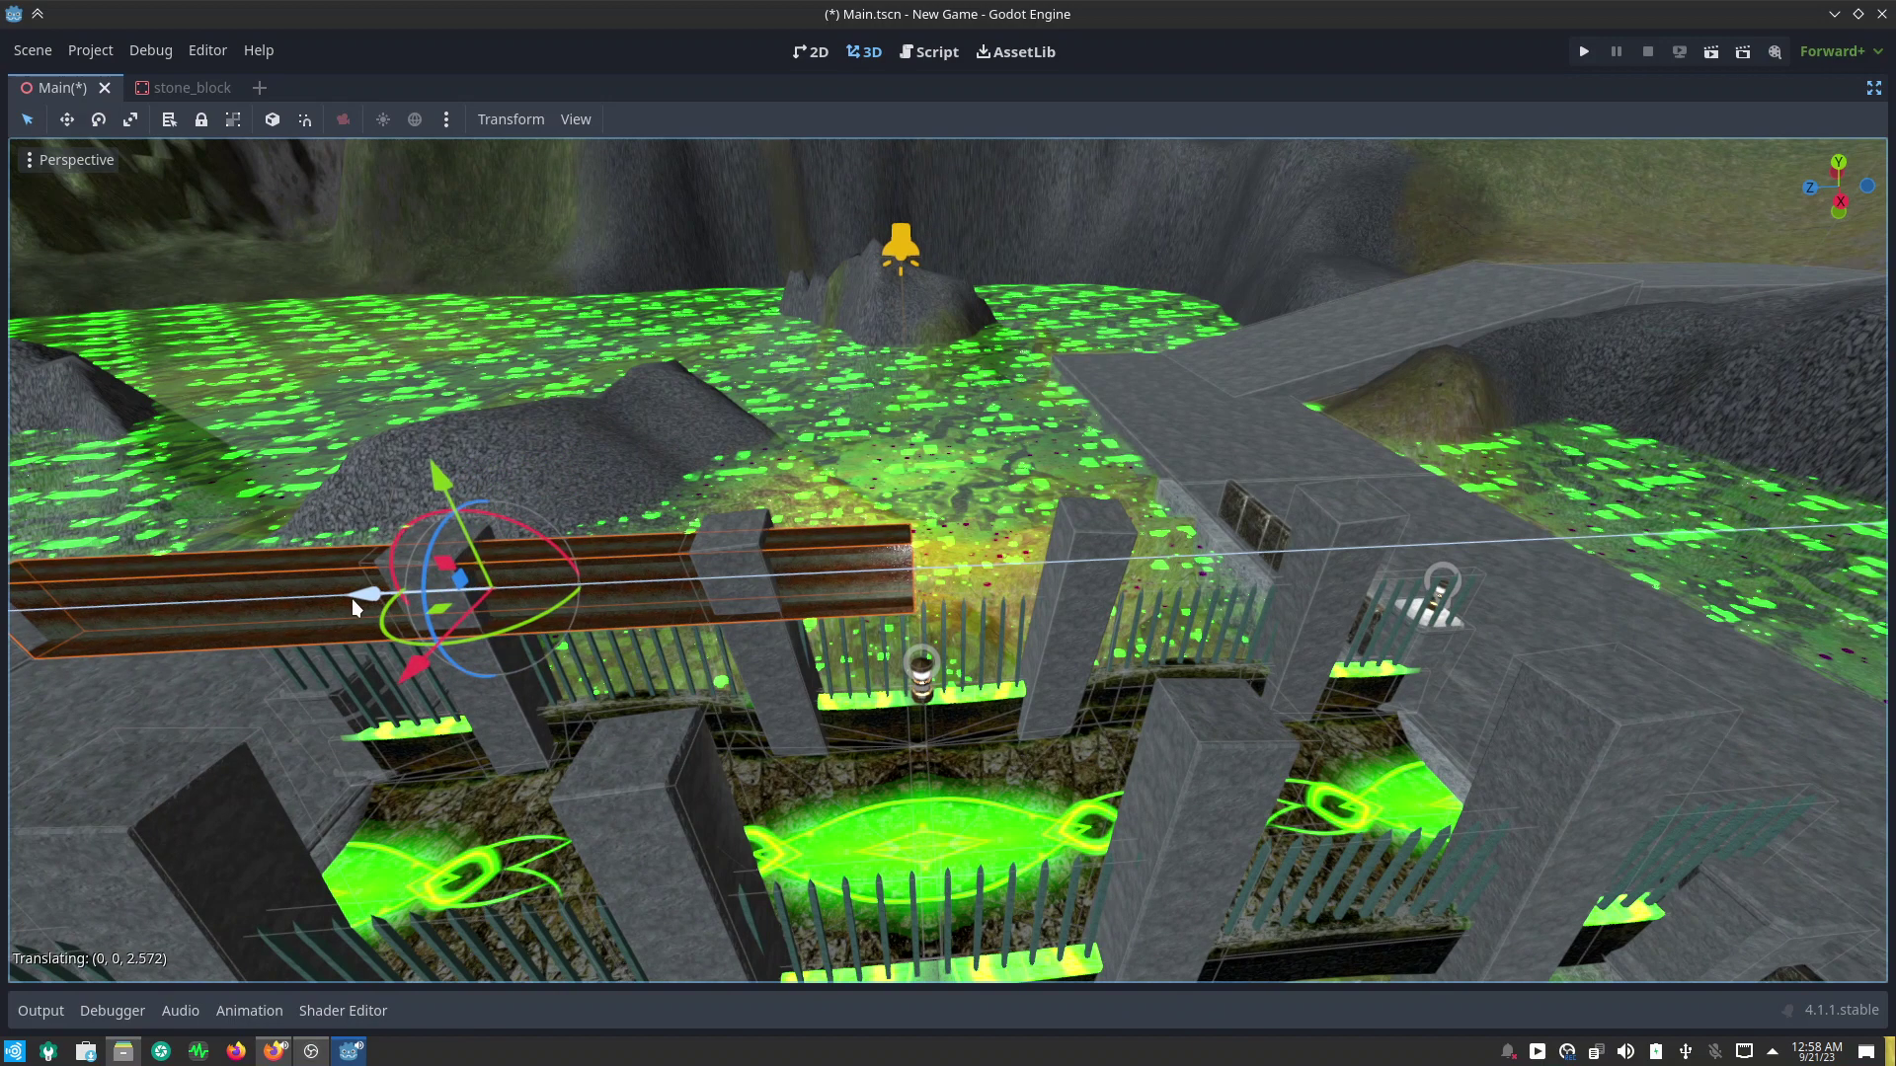
{"action": "left_click_drag", "start_coordinate": [352, 604], "coordinate": [376, 605]}
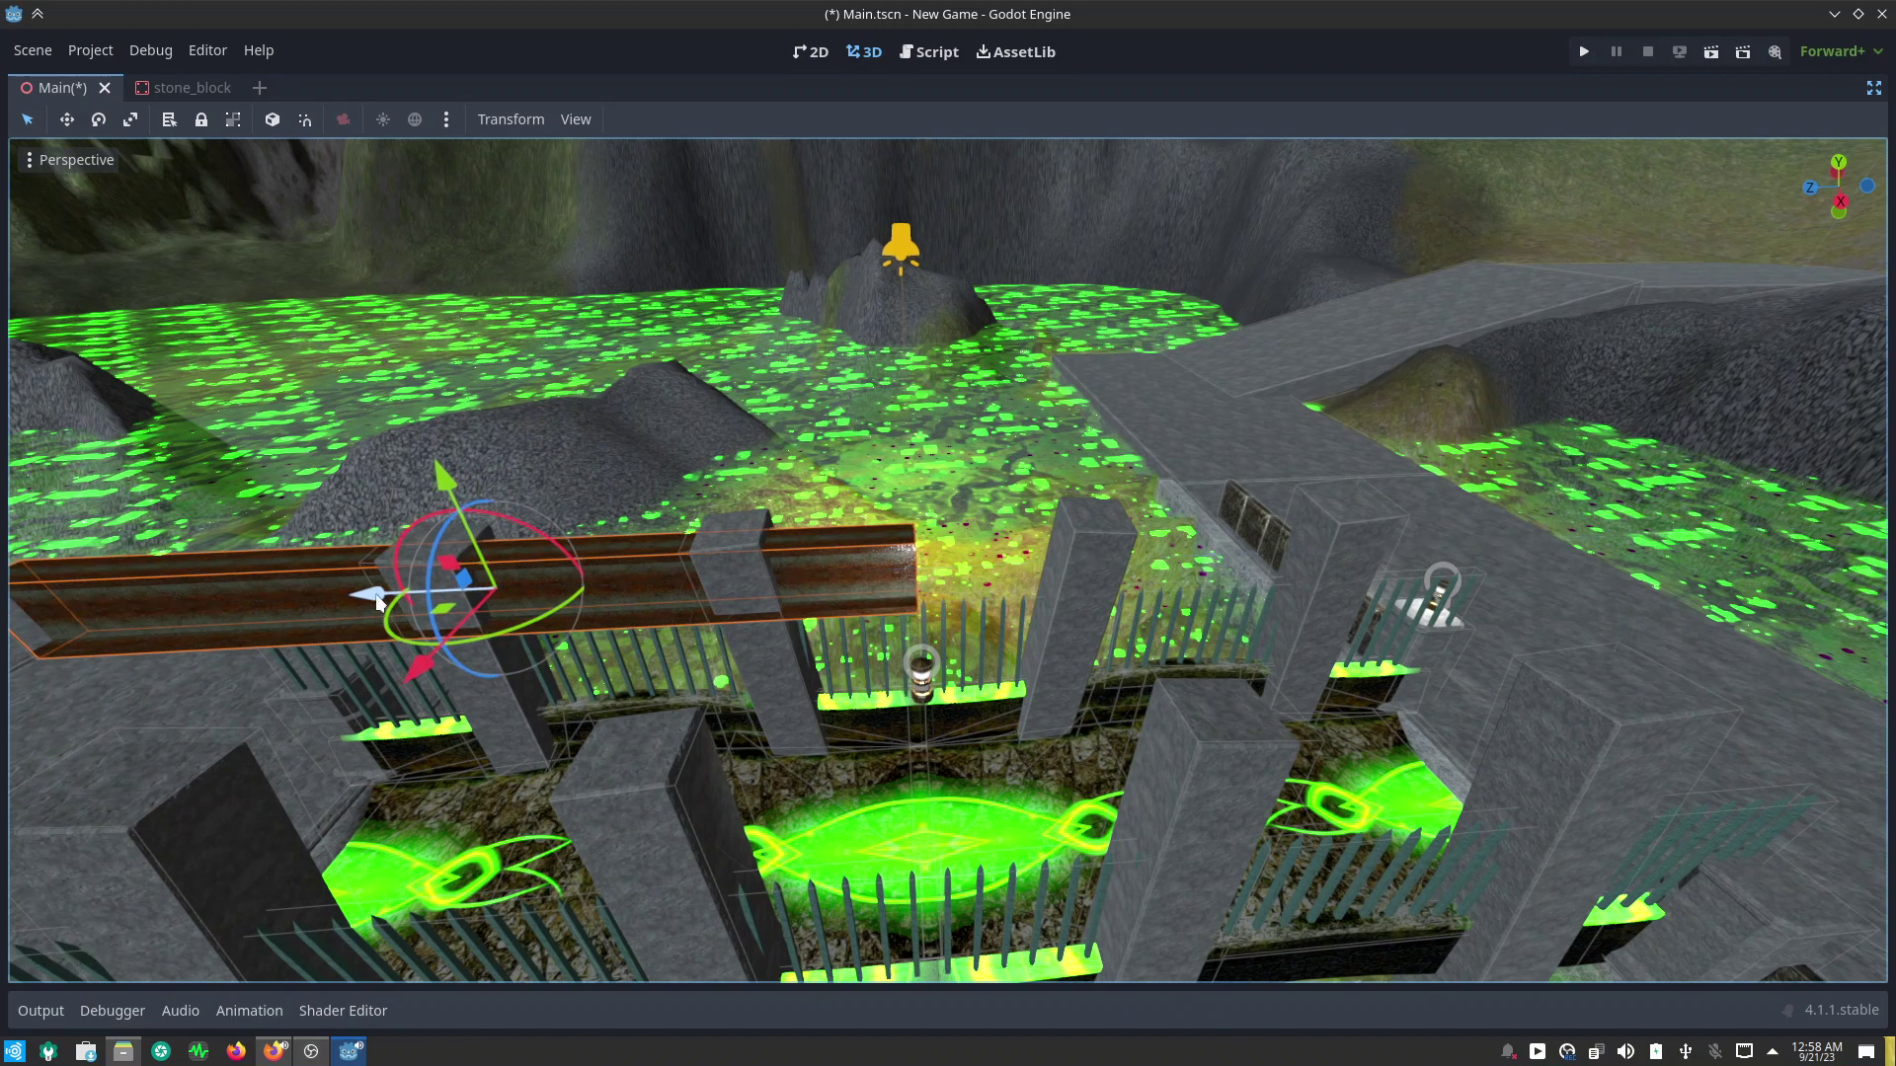
{"action": "mouse_move", "coordinate": [420, 599]}
{"action": "left_mouse_down"}
{"action": "mouse_move", "coordinate": [1249, 748]}
{"action": "mouse_move", "coordinate": [1214, 760]}
{"action": "left_mouse_up"}
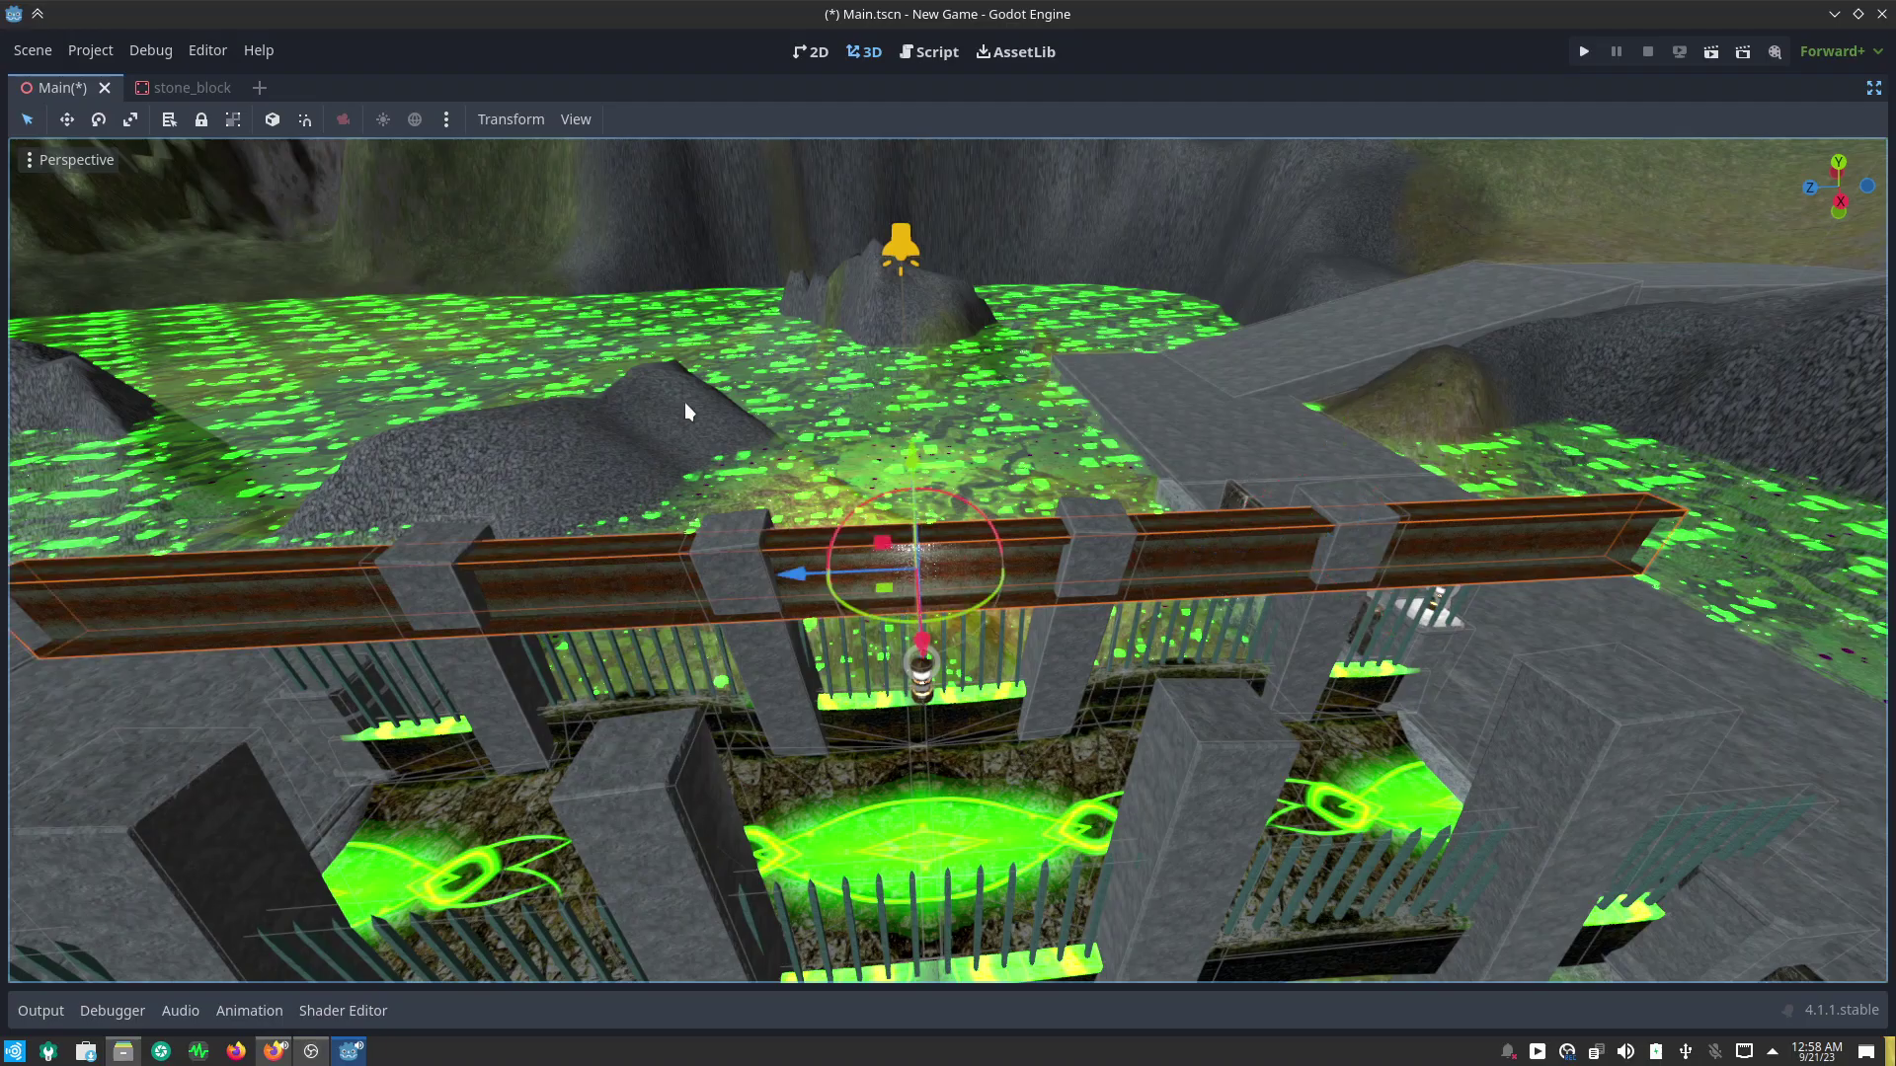
Step: Place a rail copy 6 units along X on the opposite fence posts, cancelling a stray nudge
{"action": "scroll", "coordinate": [631, 586], "scroll_direction": "down", "scroll_amount": 5}
{"action": "mouse_move", "coordinate": [631, 586]}
{"action": "middle_mouse_down"}
{"action": "mouse_move", "coordinate": [1034, 548]}
{"action": "mouse_move", "coordinate": [972, 431]}
{"action": "middle_mouse_up"}
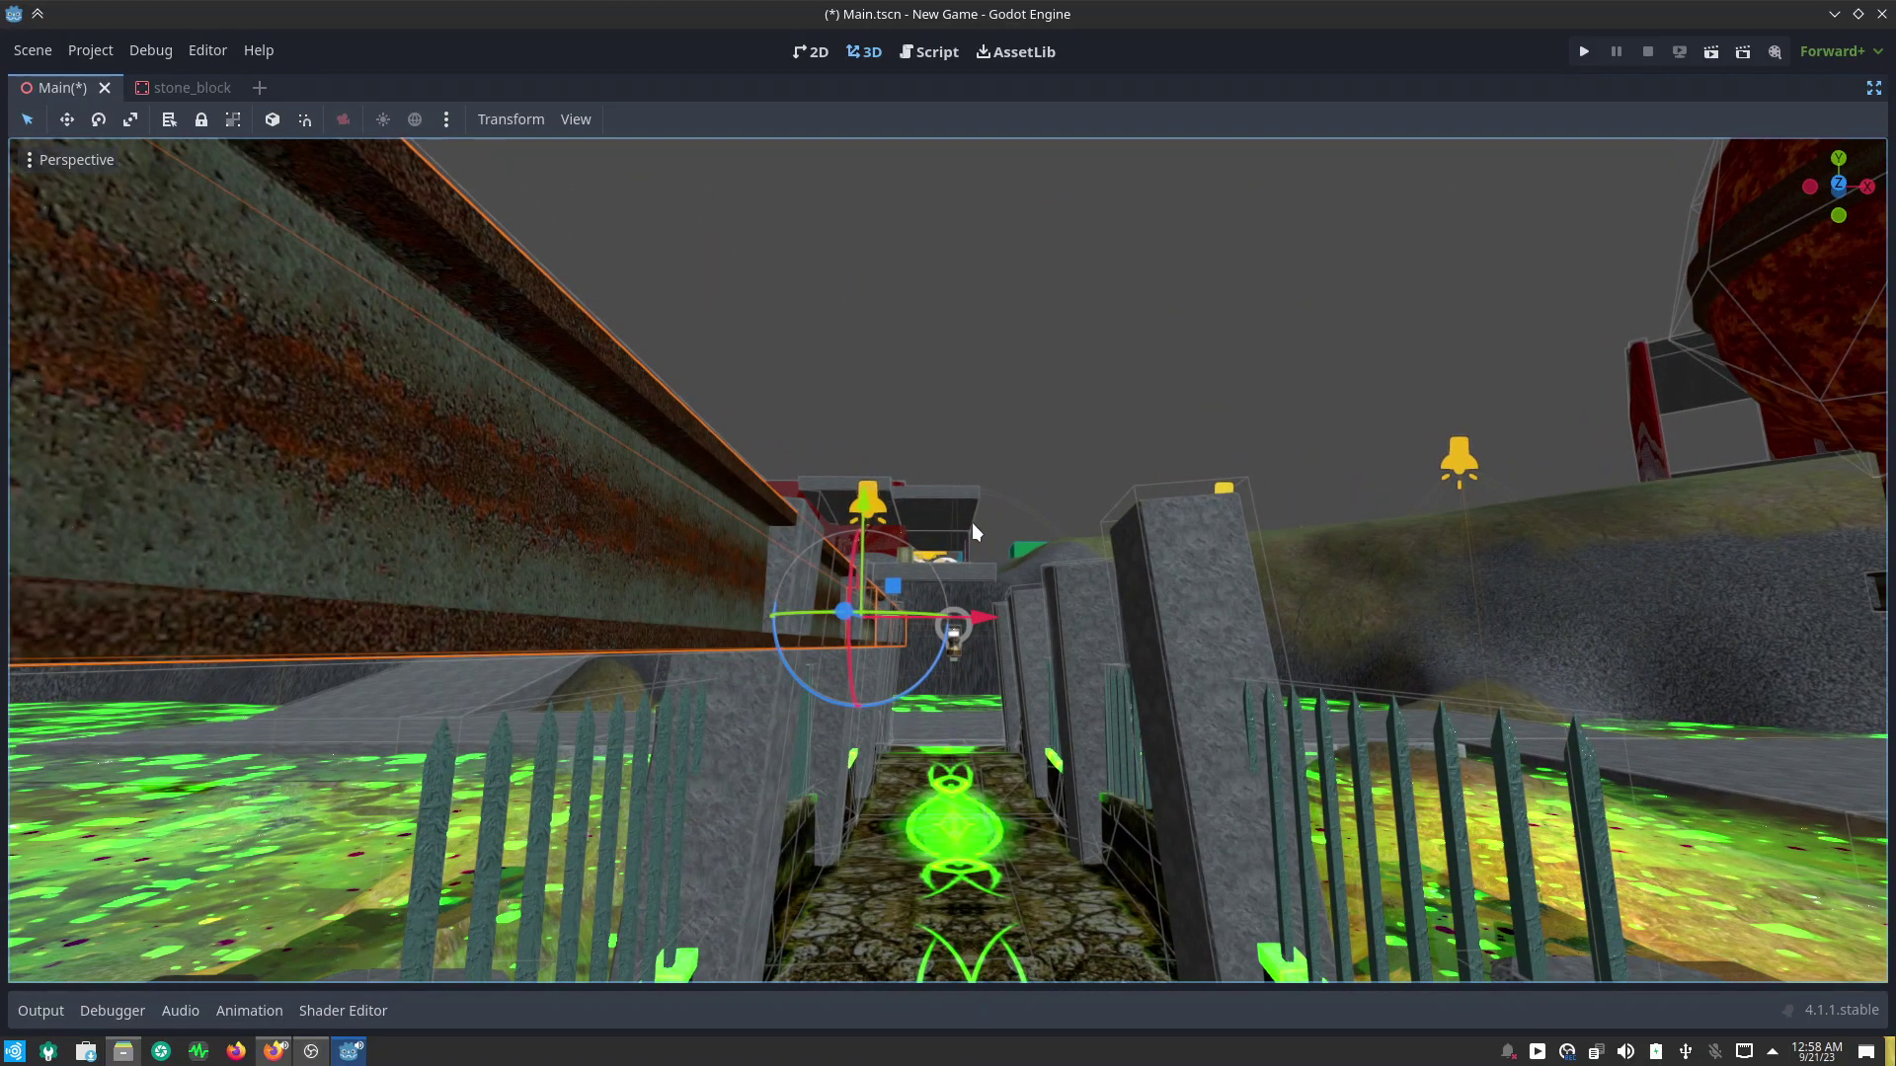
{"action": "left_click_drag", "start_coordinate": [987, 618], "coordinate": [1167, 604]}
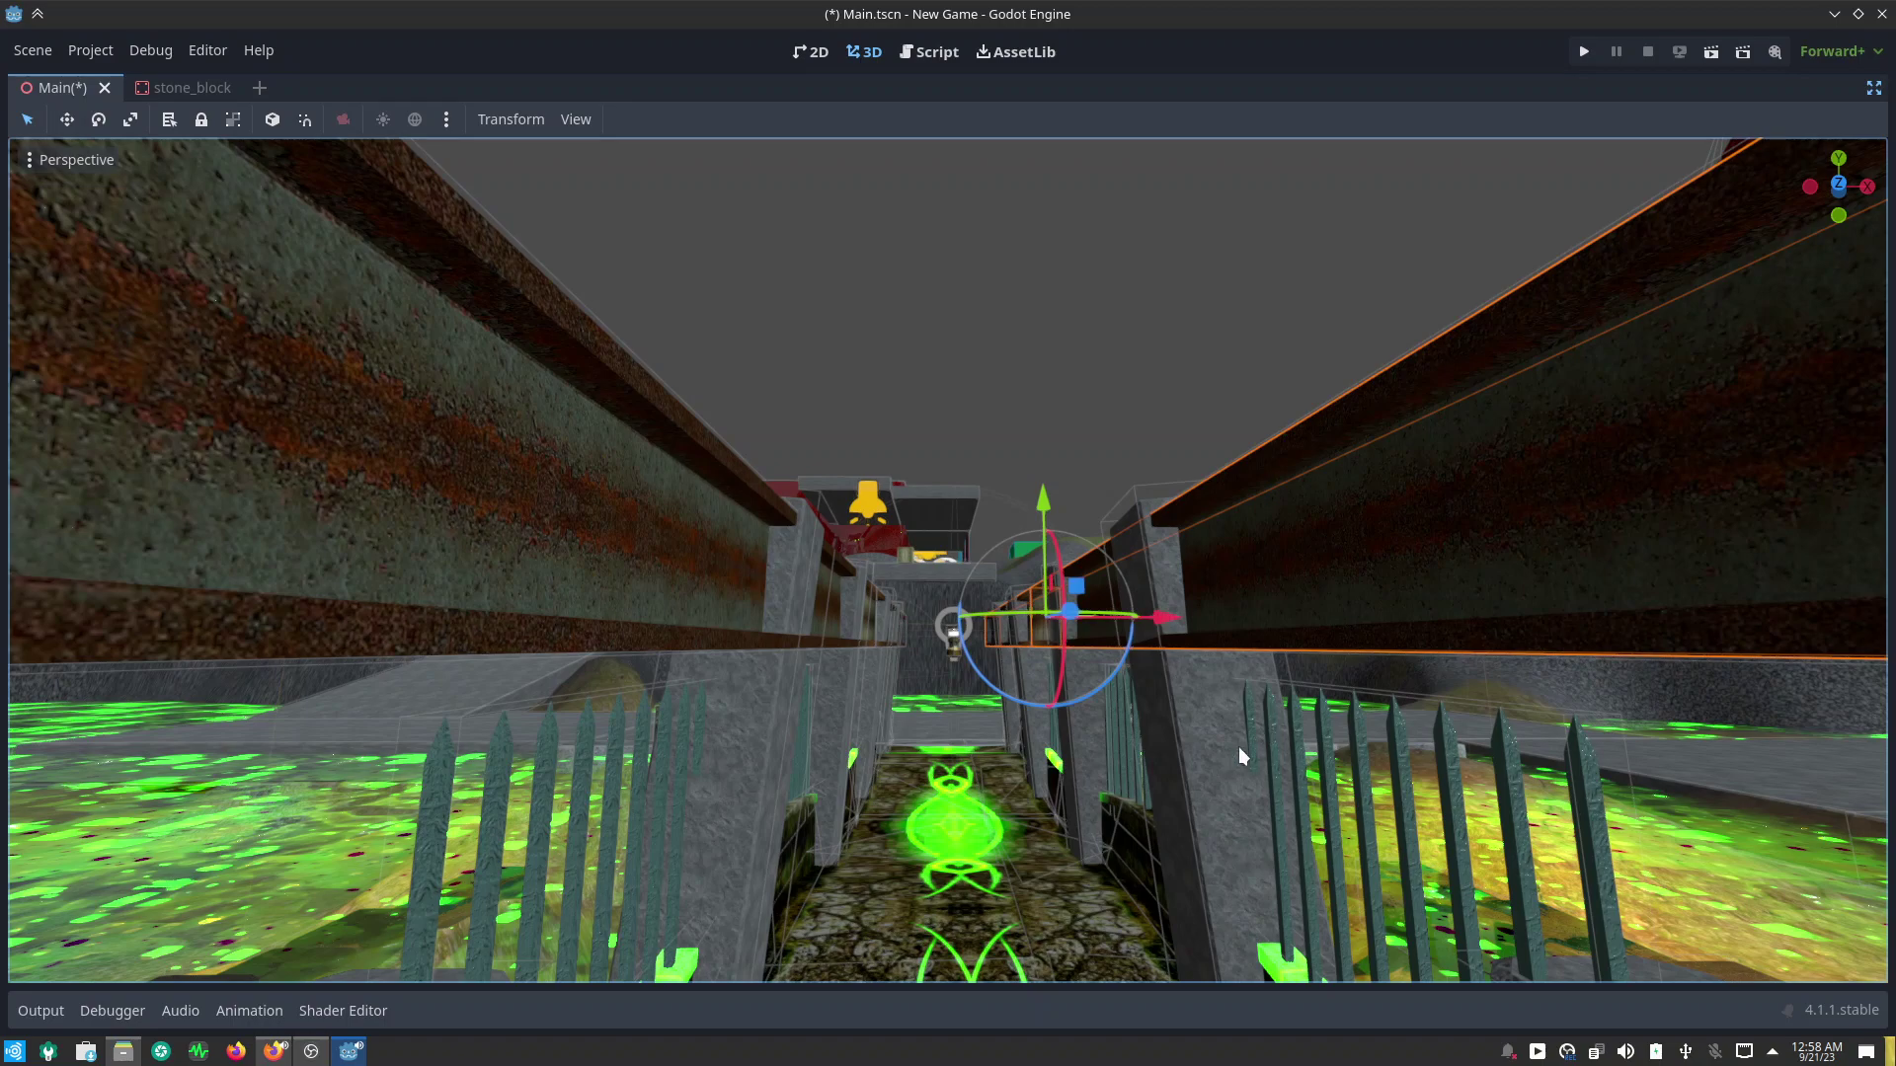
{"action": "mouse_move", "coordinate": [1238, 746]}
{"action": "right_mouse_down"}
{"action": "mouse_move", "coordinate": [1222, 711]}
{"action": "mouse_move", "coordinate": [1232, 790]}
{"action": "right_mouse_up"}
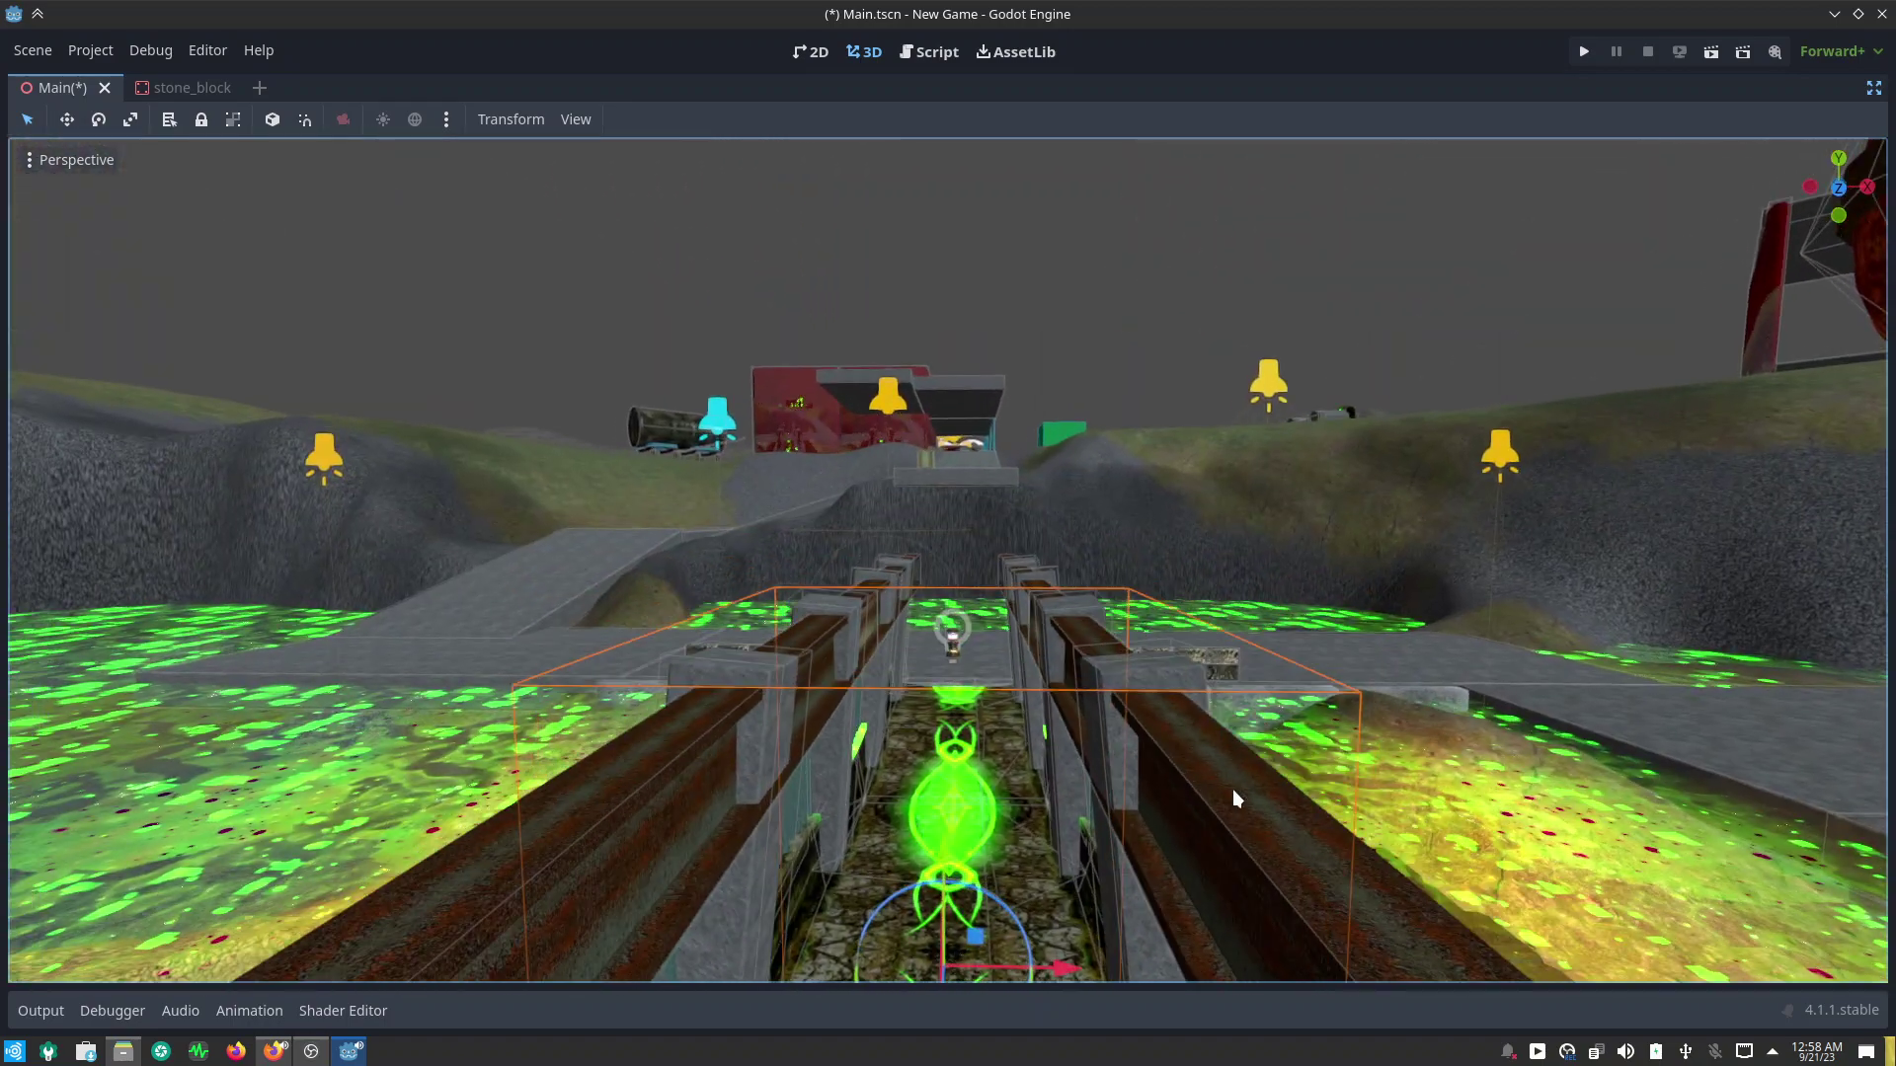
{"action": "right_click_drag", "start_coordinate": [1120, 759], "coordinate": [1110, 678]}
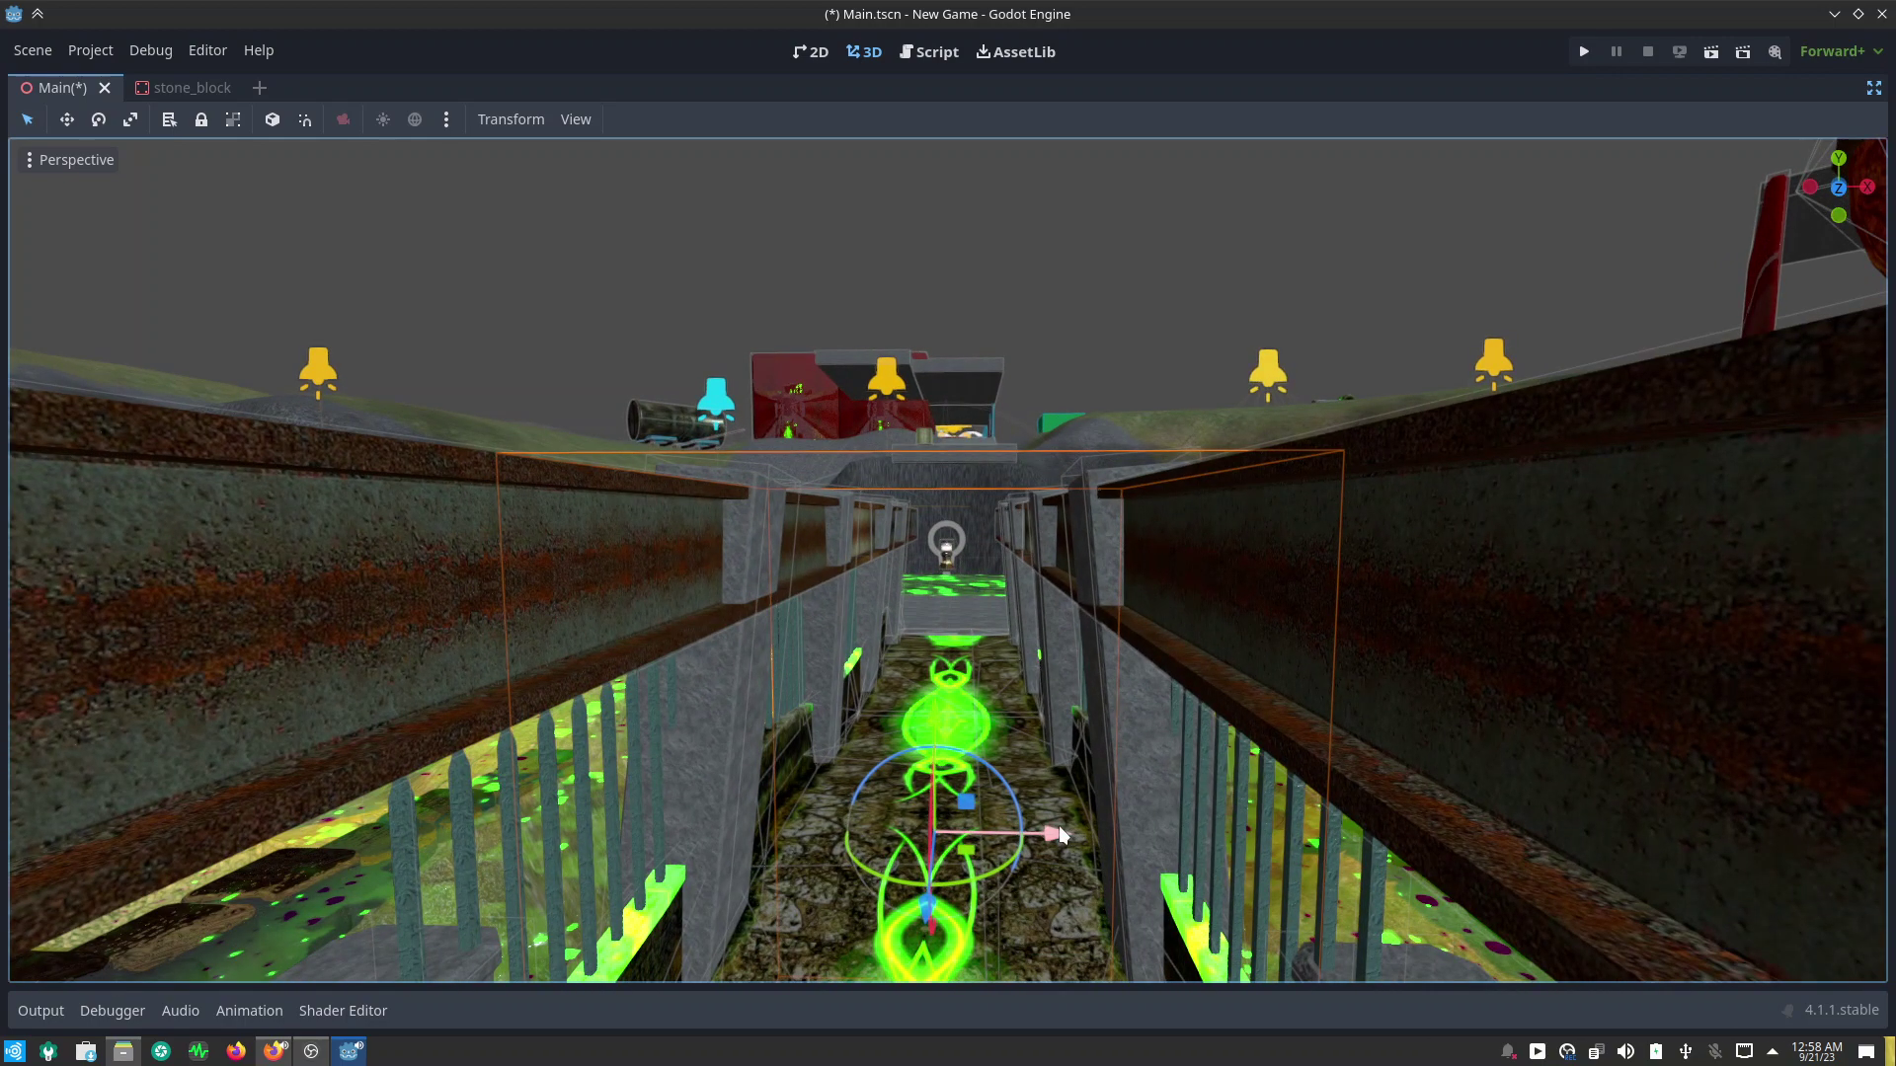
{"action": "left_click_drag", "start_coordinate": [1058, 831], "coordinate": [1053, 837]}
{"action": "right_click", "coordinate": [1053, 837]}
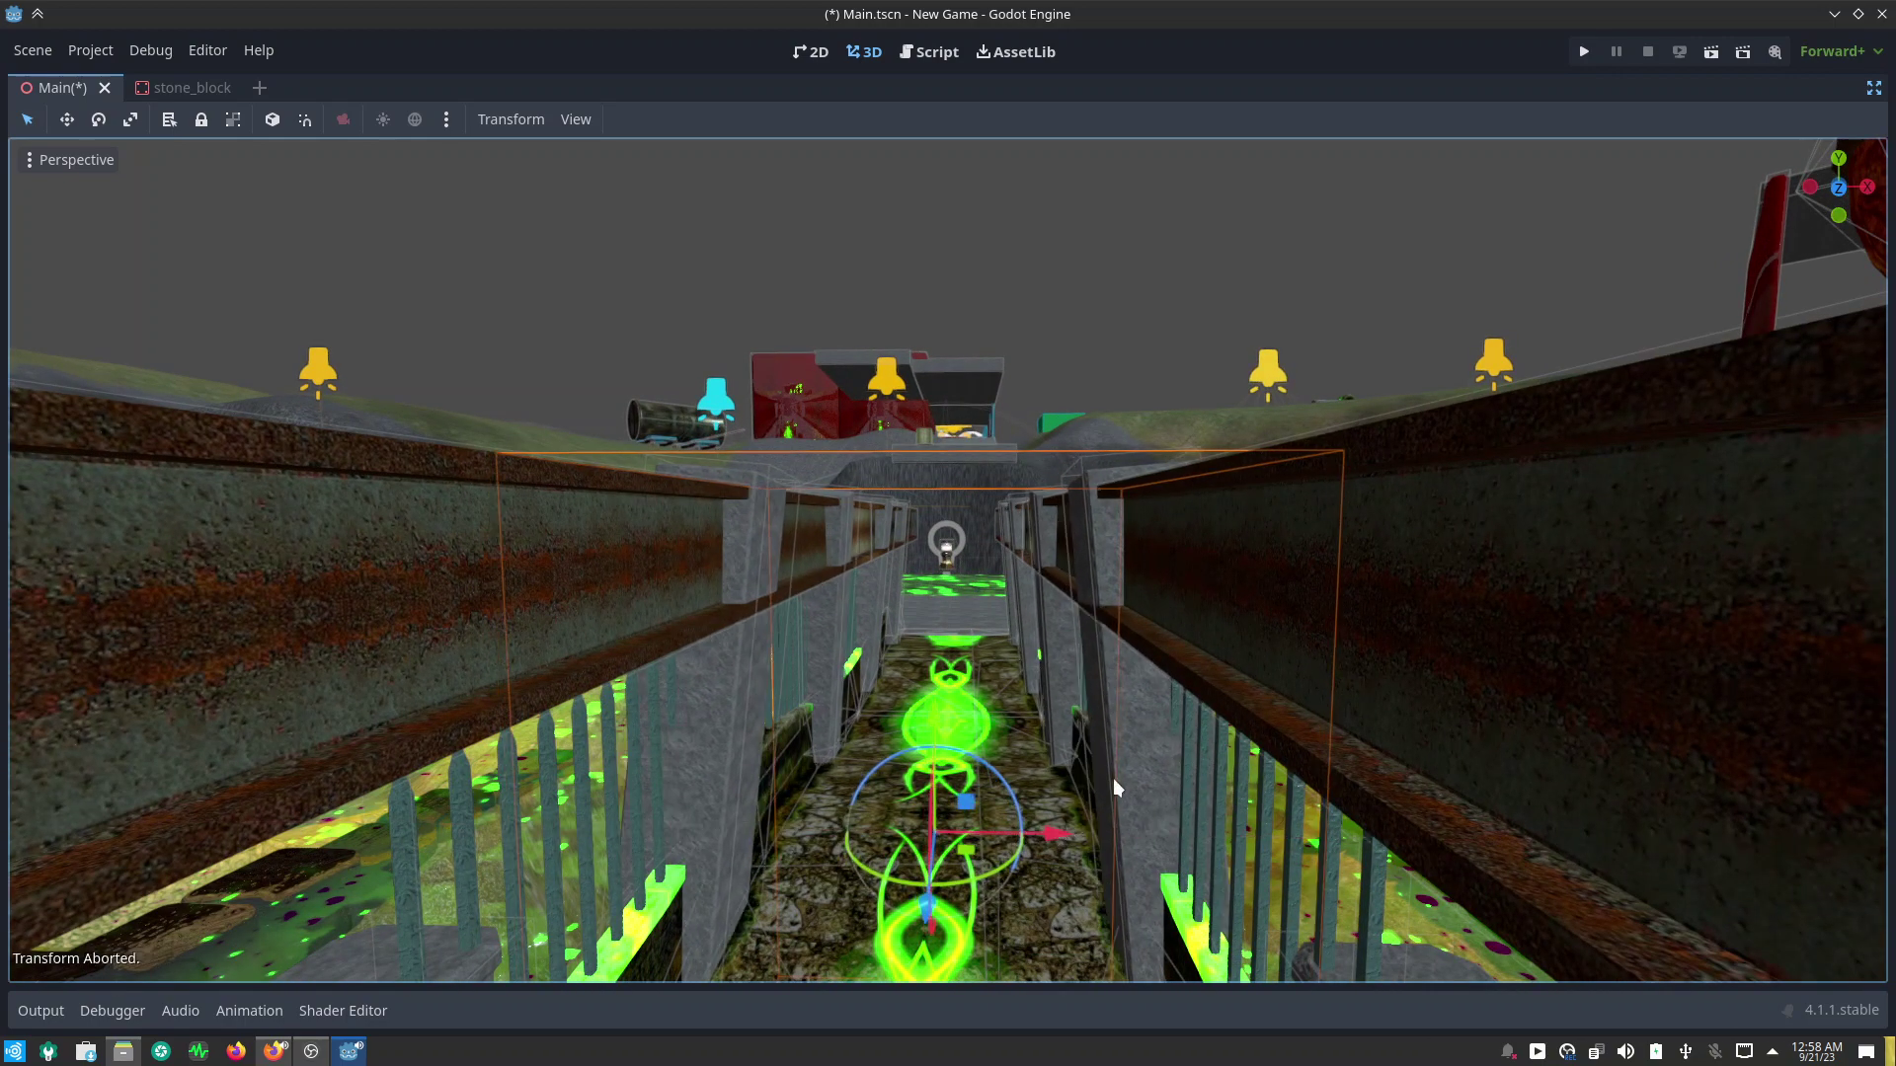
{"action": "left_click", "coordinate": [1409, 664]}
{"action": "mouse_move", "coordinate": [1402, 585]}
{"action": "middle_mouse_down"}
{"action": "mouse_move", "coordinate": [1161, 776]}
{"action": "mouse_move", "coordinate": [1159, 701]}
{"action": "middle_mouse_up"}
{"action": "left_click", "coordinate": [1191, 570]}
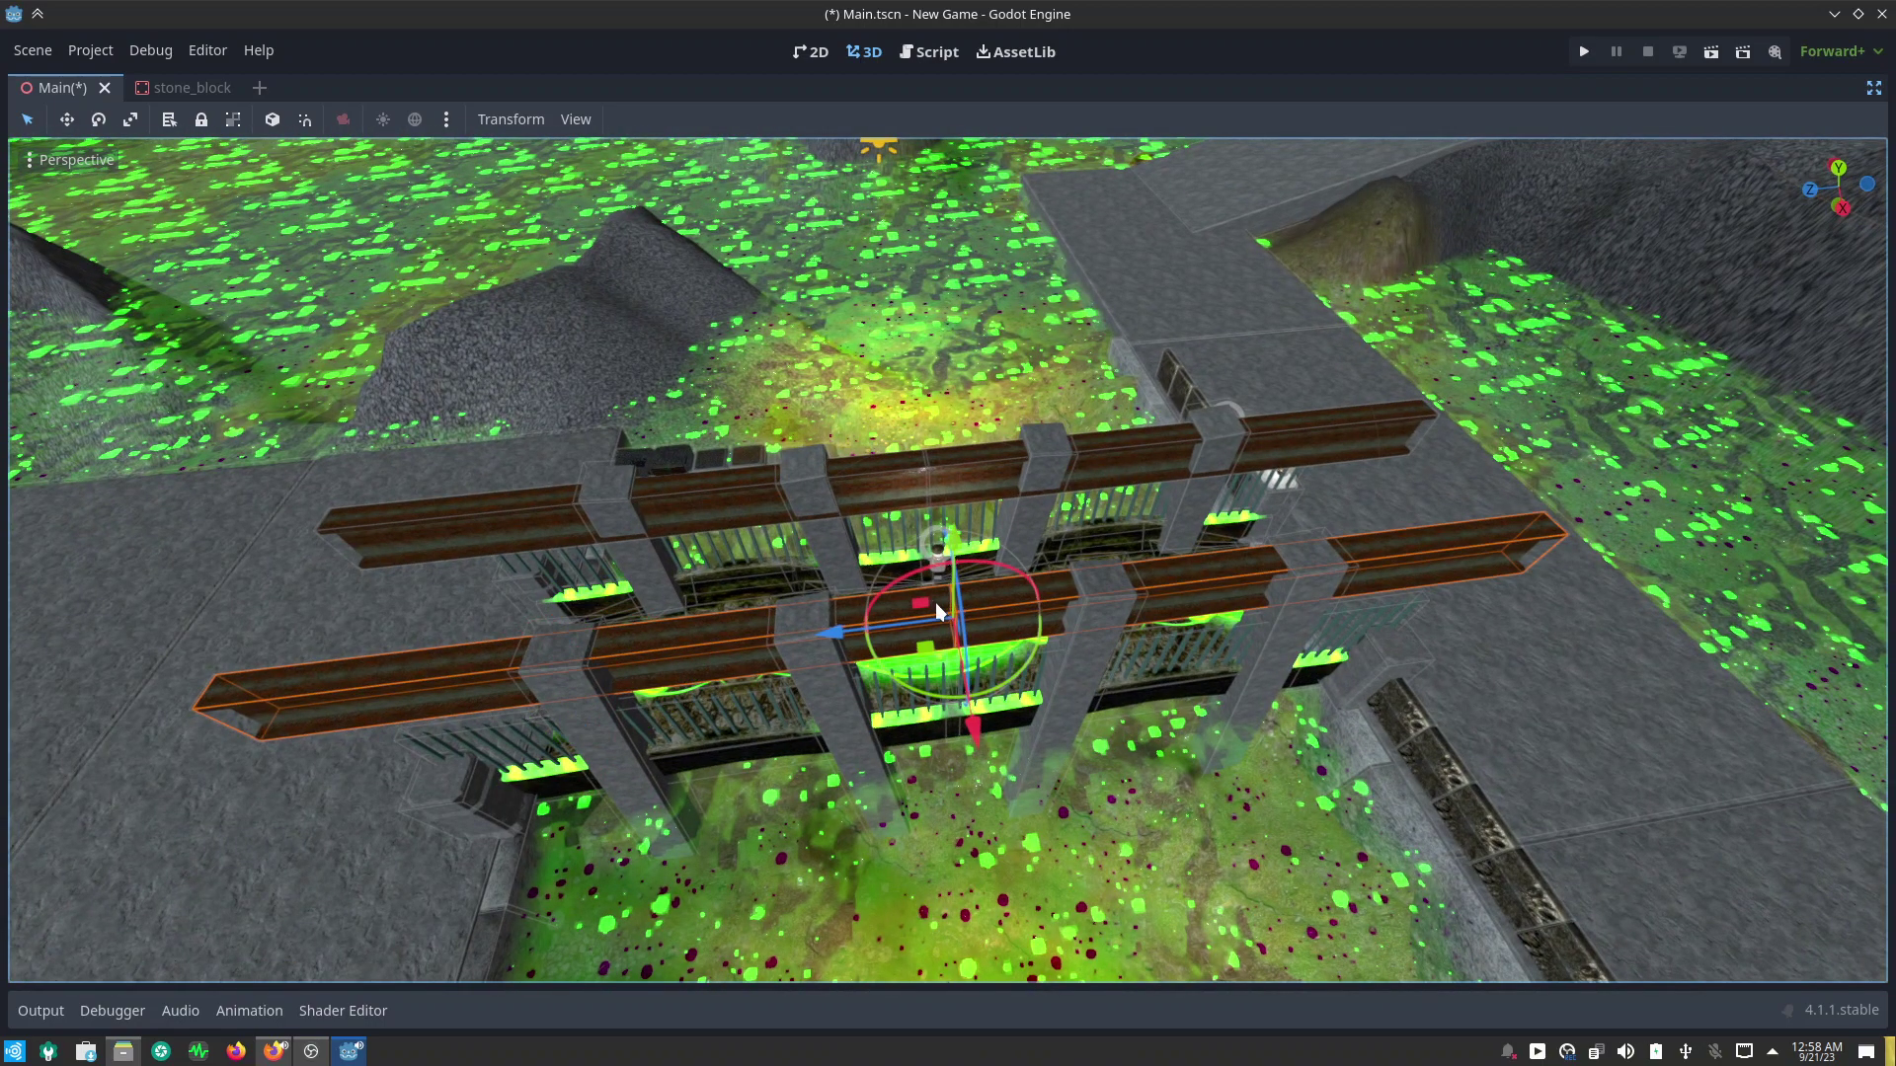
{"action": "scroll", "coordinate": [940, 610], "scroll_direction": "up", "scroll_amount": 3}
{"action": "middle_click_drag", "start_coordinate": [932, 630], "coordinate": [949, 762]}
{"action": "left_click_drag", "start_coordinate": [975, 783], "coordinate": [993, 800]}
{"action": "mouse_move", "coordinate": [919, 780]}
{"action": "middle_mouse_down"}
{"action": "mouse_move", "coordinate": [1258, 677]}
{"action": "mouse_move", "coordinate": [1236, 613]}
{"action": "middle_mouse_up"}
{"action": "scroll", "coordinate": [1236, 612], "scroll_direction": "up", "scroll_amount": 3}
{"action": "left_click_drag", "start_coordinate": [1279, 513], "coordinate": [1262, 519]}
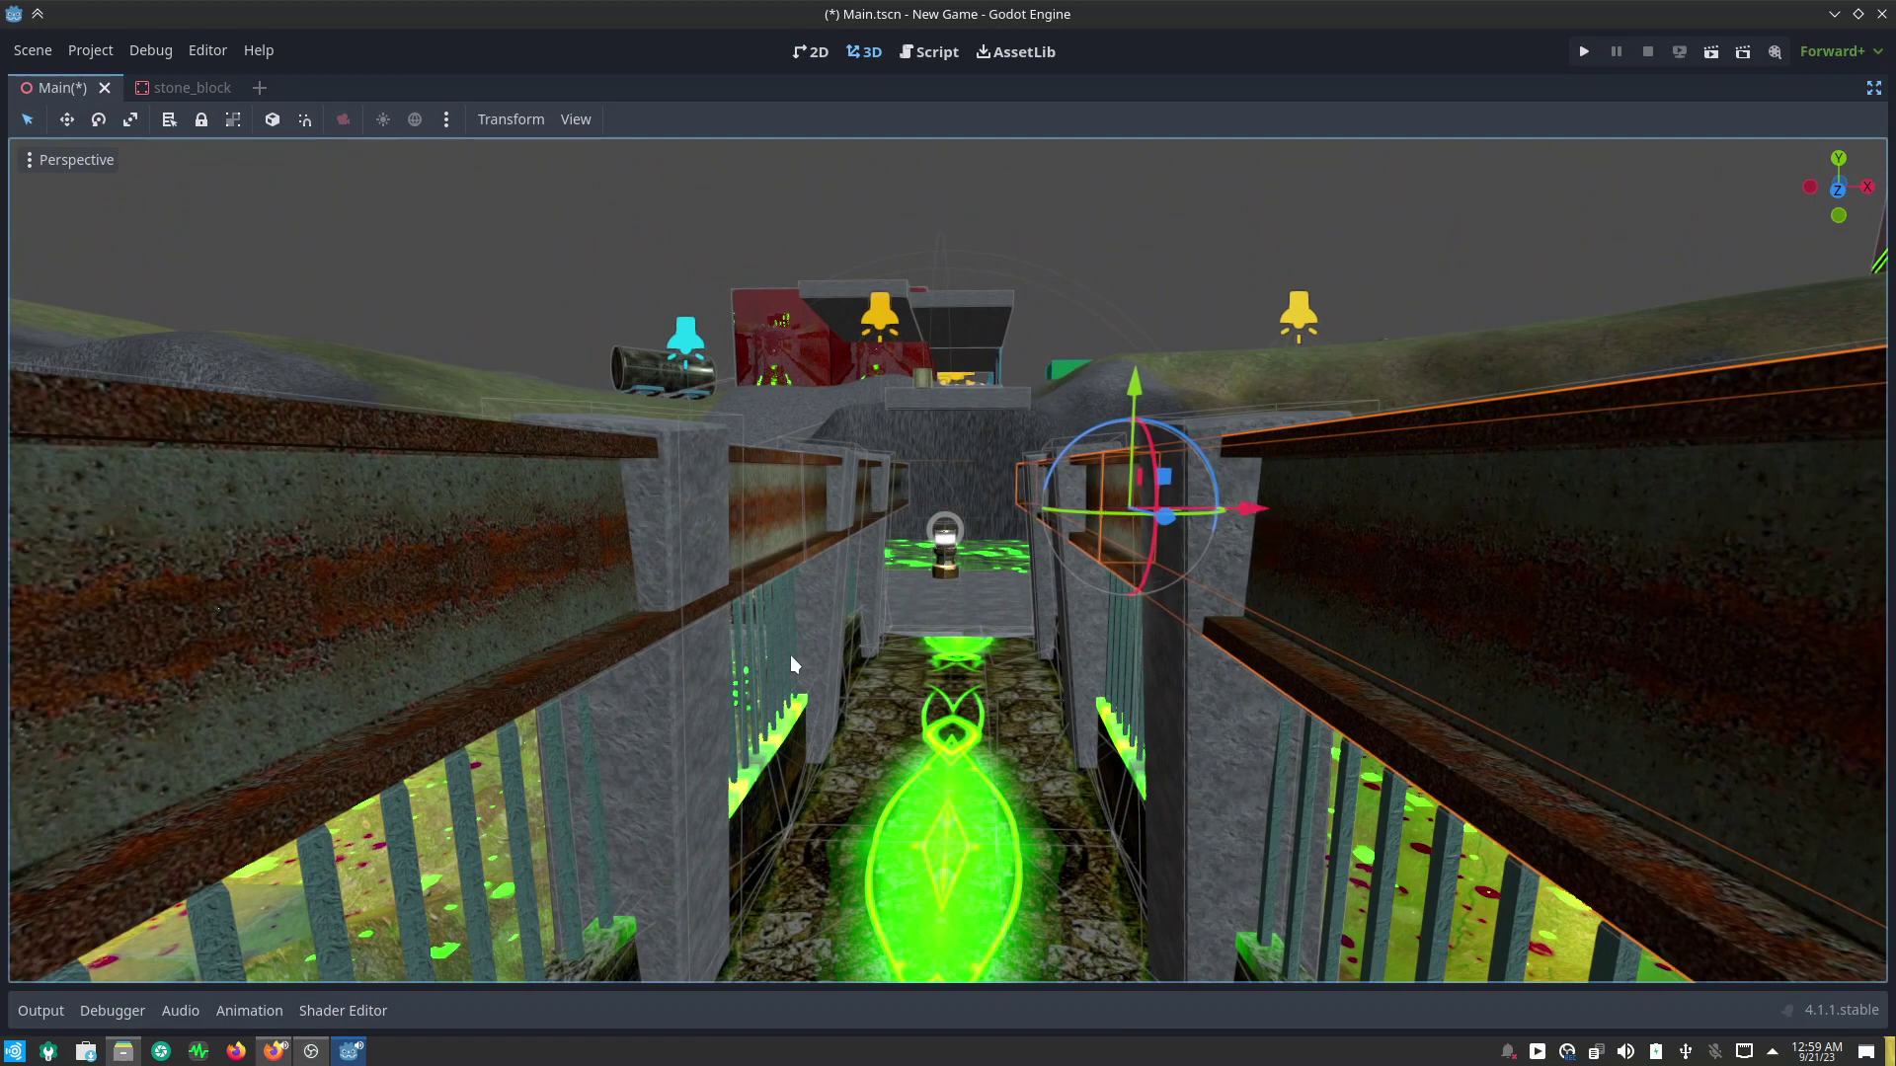
{"action": "left_click", "coordinate": [904, 493]}
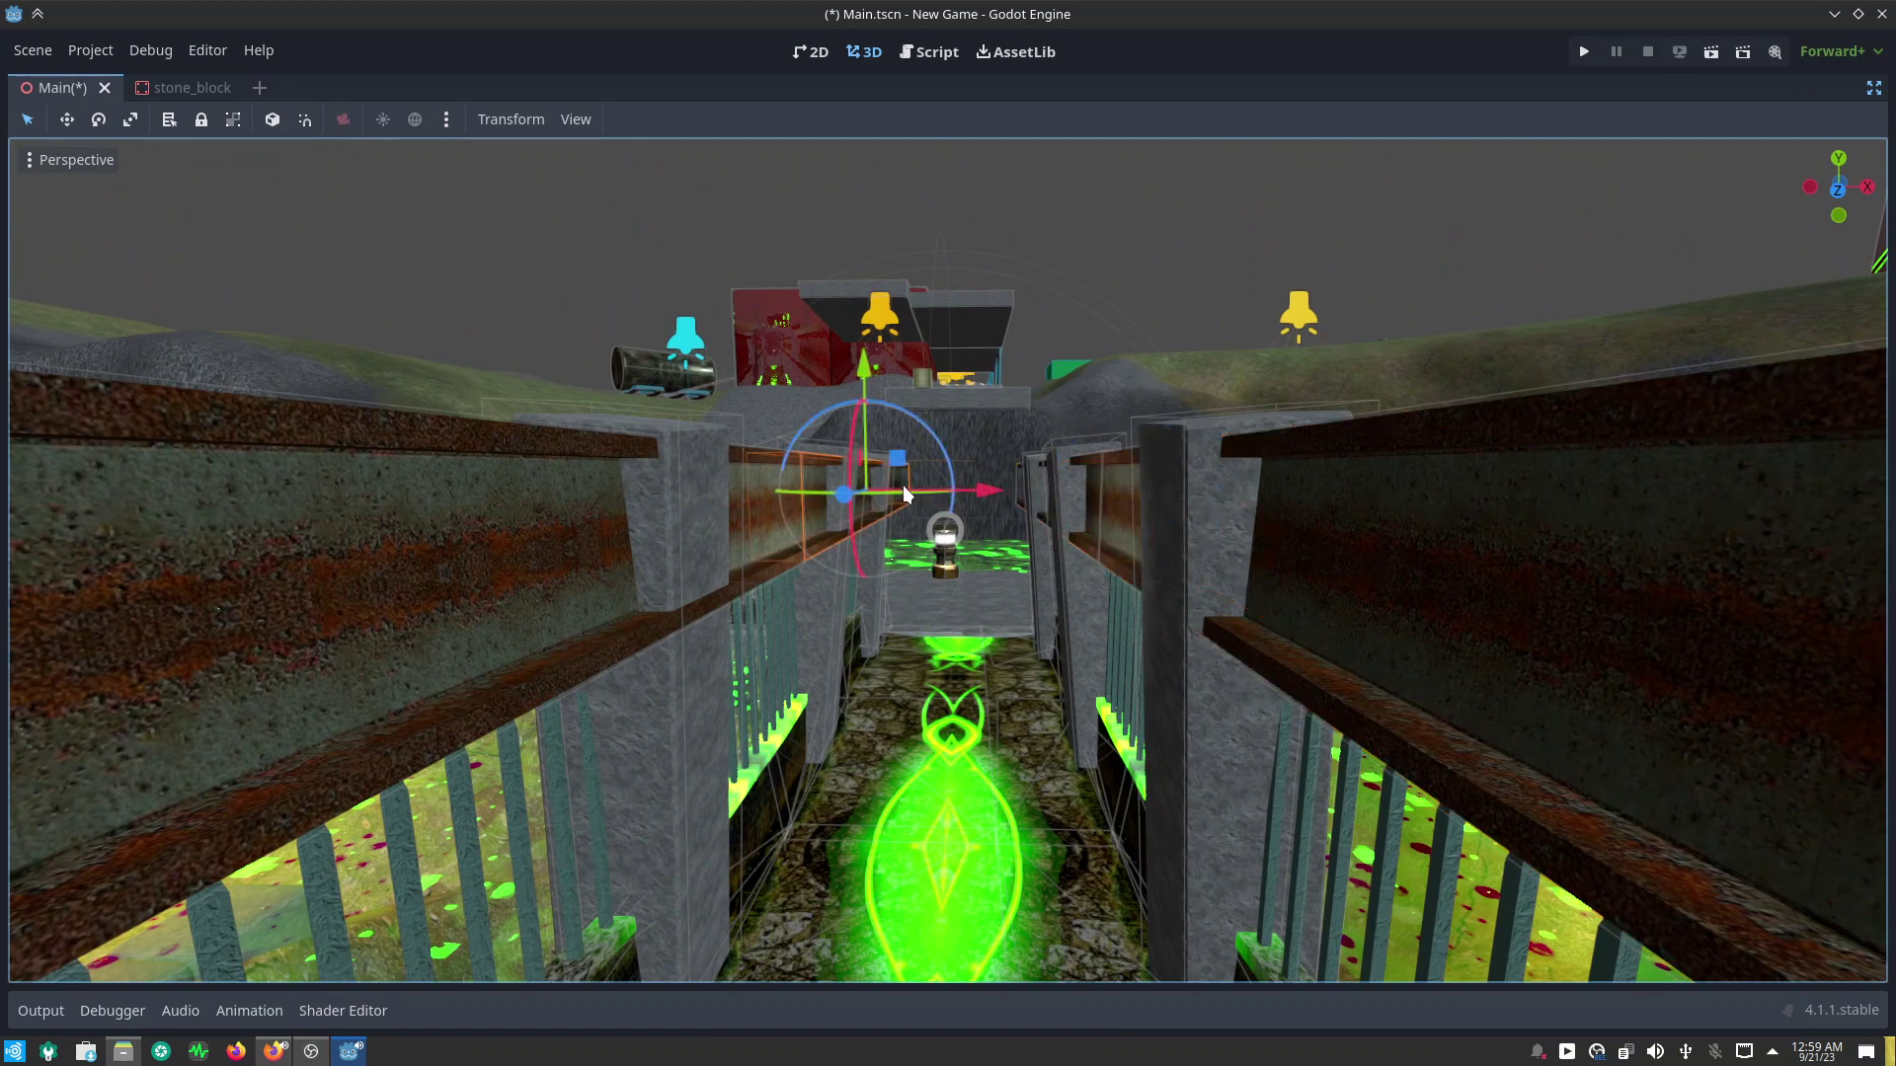
{"action": "left_click", "coordinate": [412, 594]}
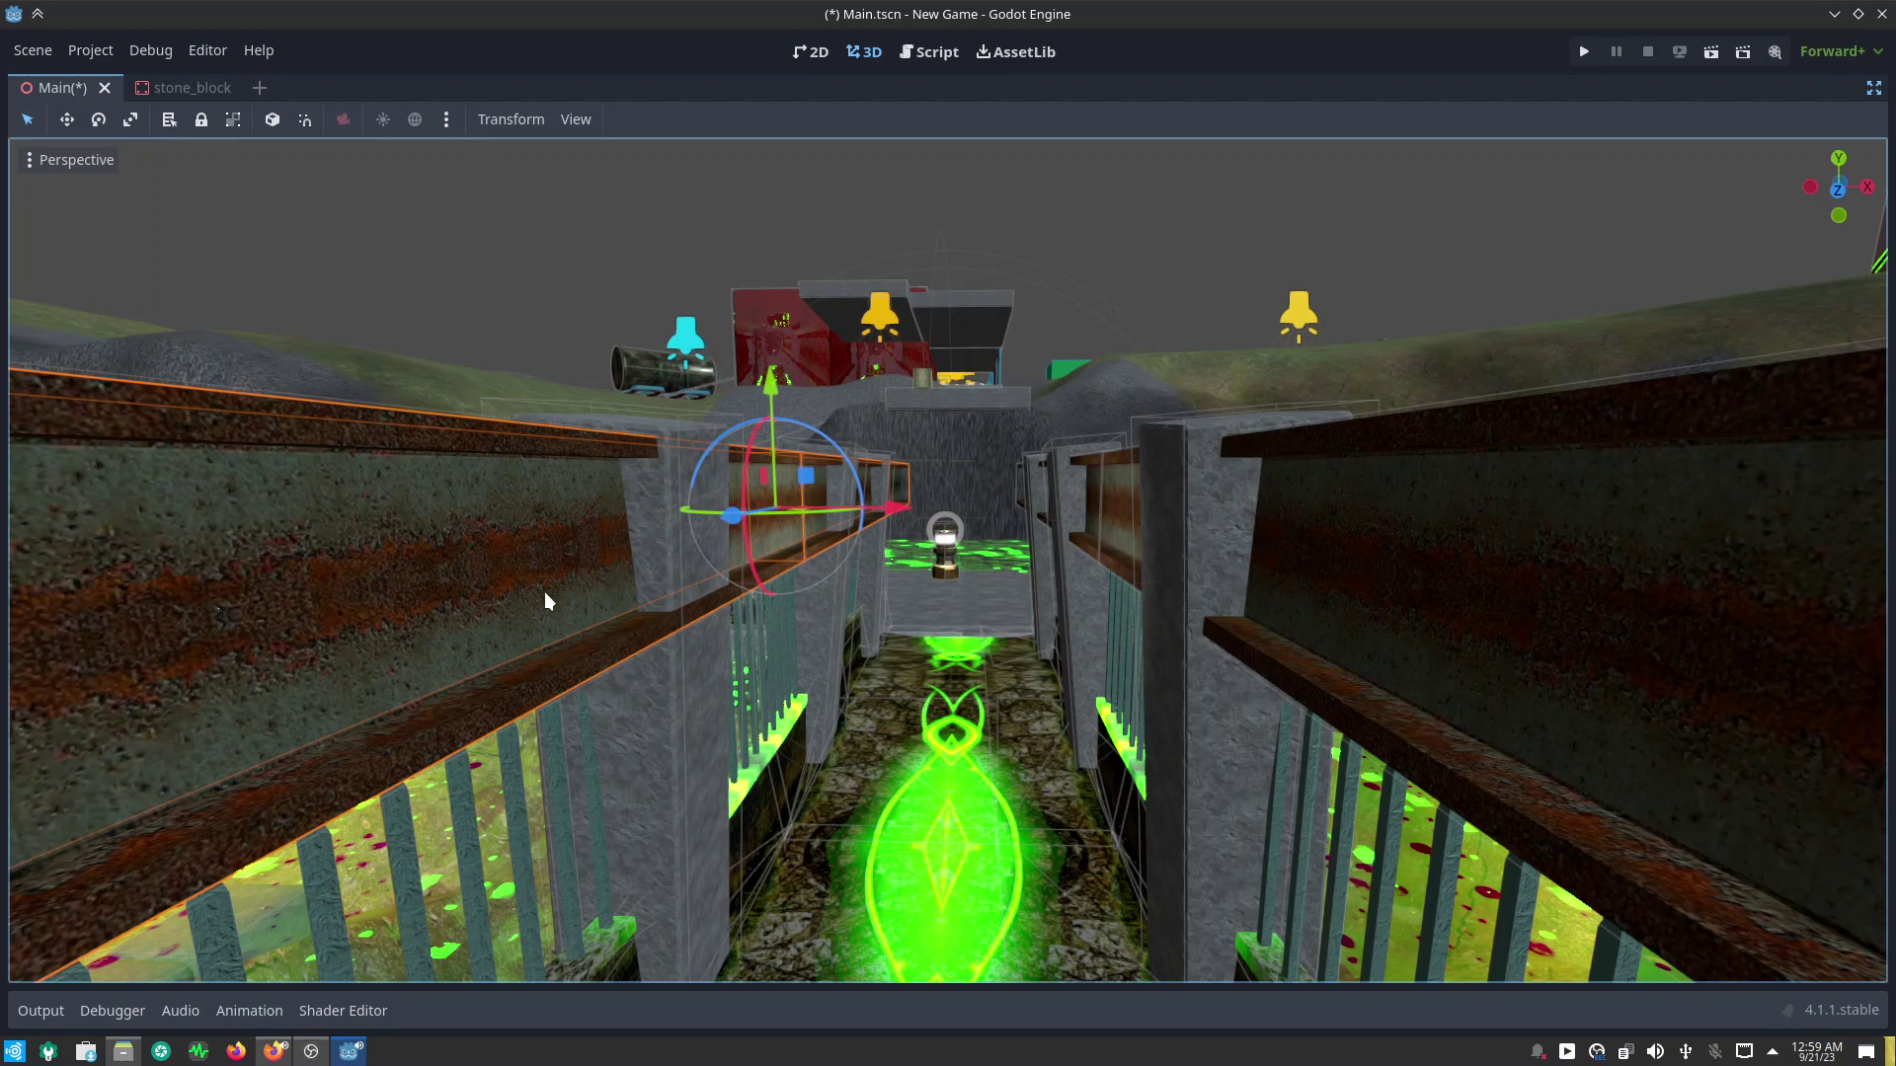
{"action": "left_click_drag", "start_coordinate": [896, 508], "coordinate": [875, 507]}
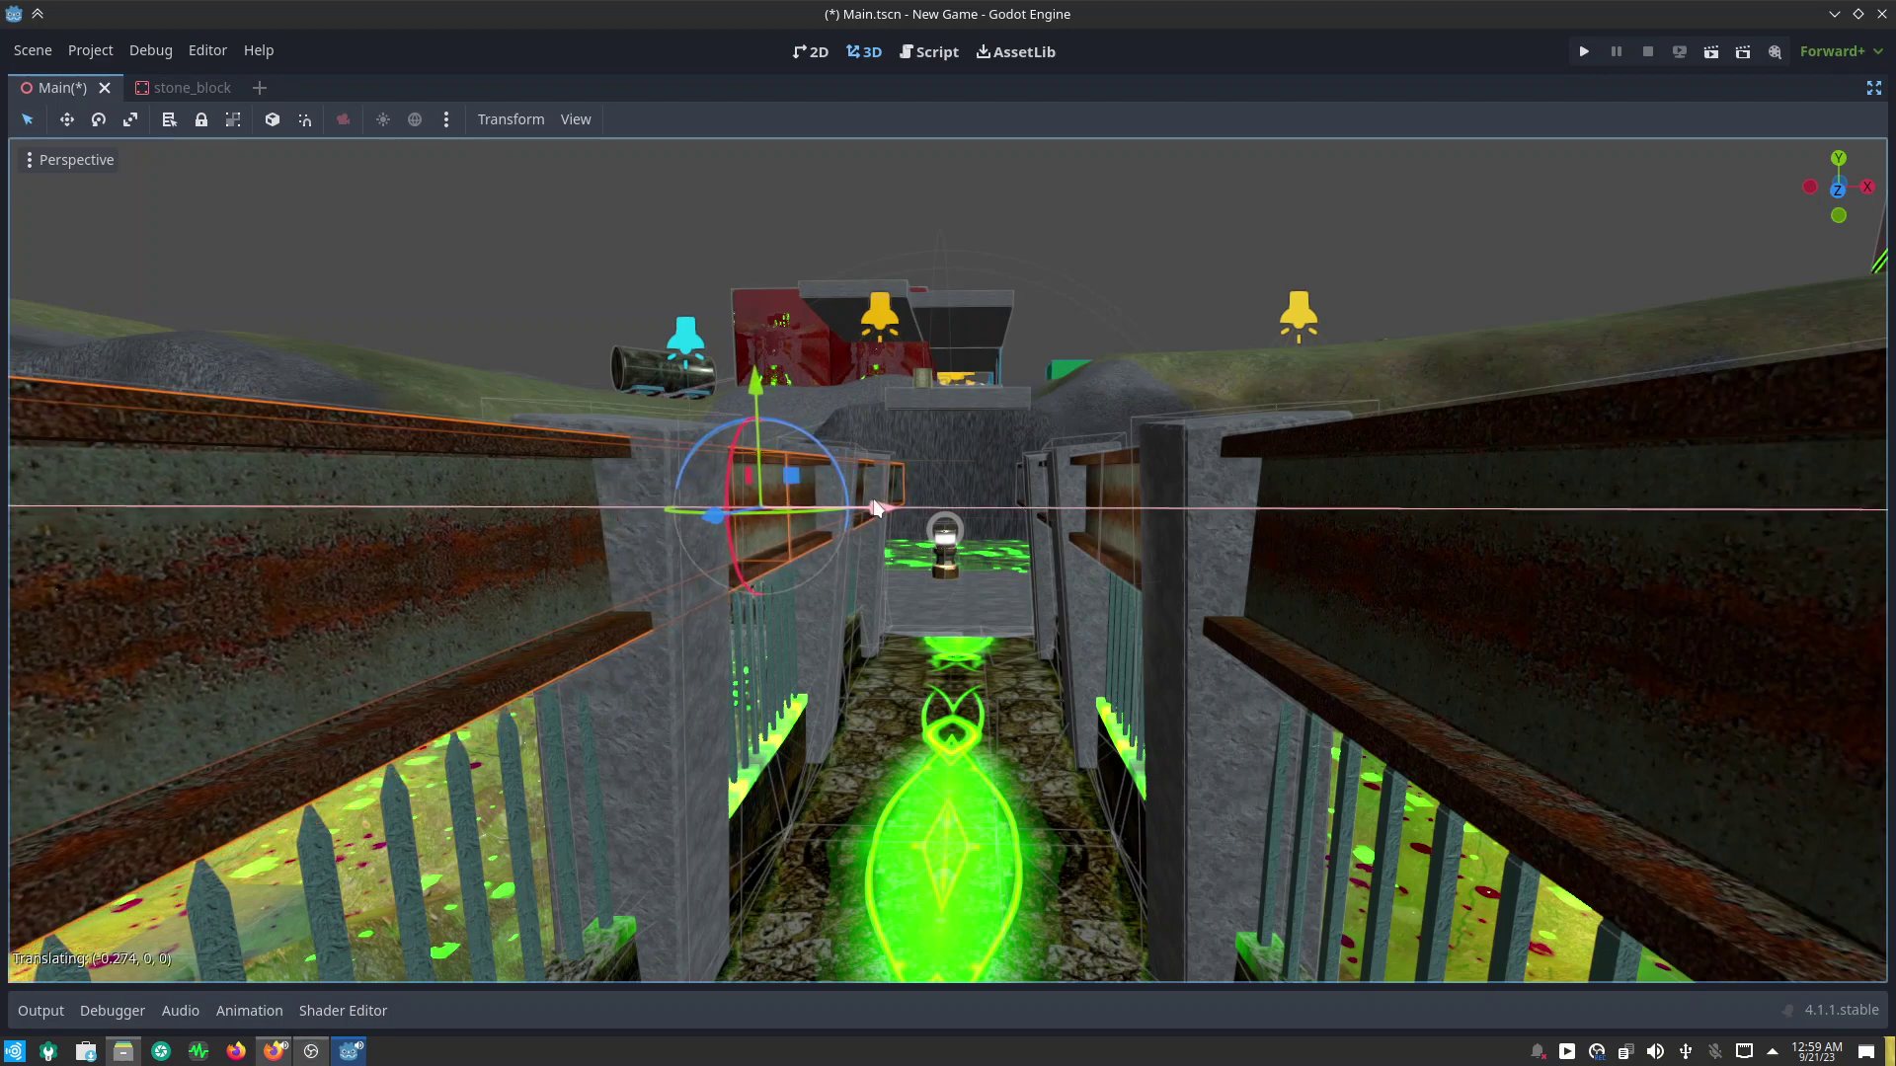
{"action": "scroll", "coordinate": [946, 464], "scroll_direction": "down", "scroll_amount": 5}
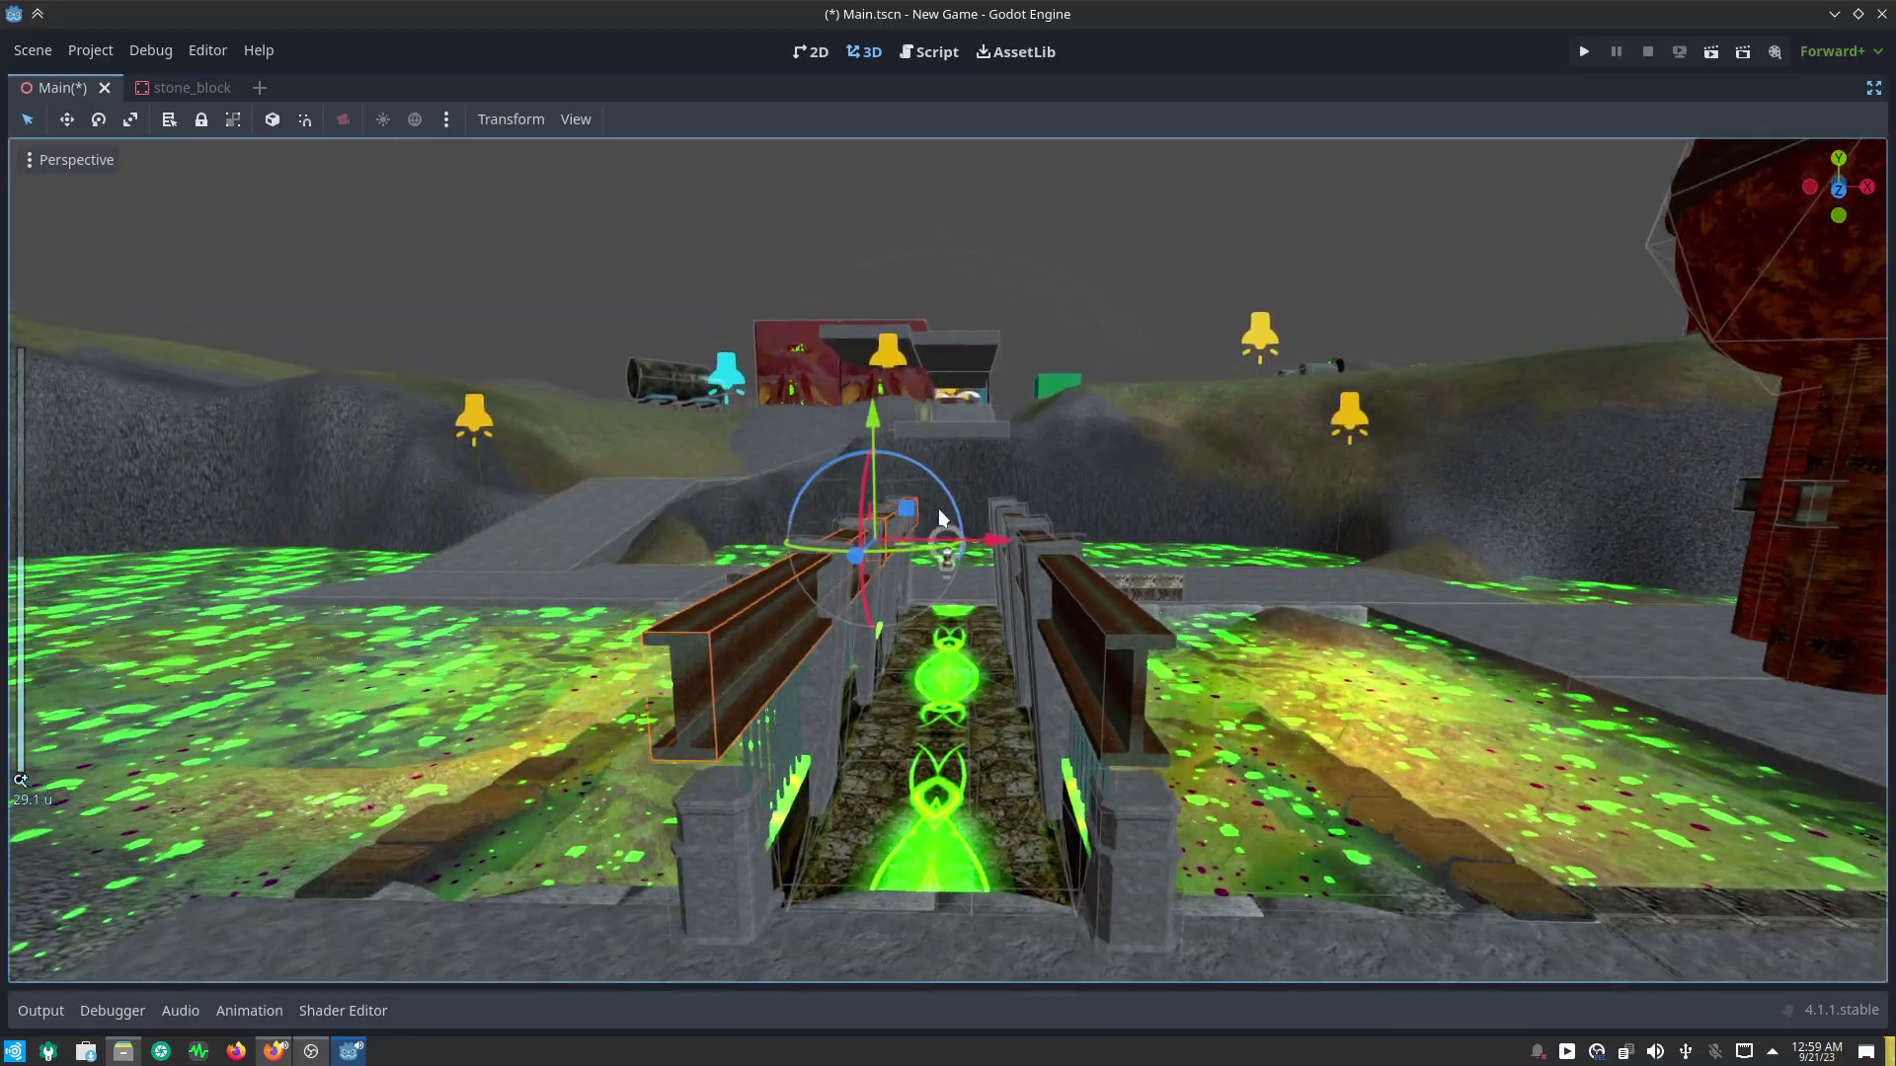
{"action": "mouse_move", "coordinate": [940, 517]}
{"action": "middle_mouse_down"}
{"action": "mouse_move", "coordinate": [1056, 495]}
{"action": "mouse_move", "coordinate": [1207, 506]}
{"action": "mouse_move", "coordinate": [1020, 602]}
{"action": "mouse_move", "coordinate": [1234, 601]}
{"action": "mouse_move", "coordinate": [1028, 703]}
{"action": "mouse_move", "coordinate": [922, 835]}
{"action": "middle_mouse_up"}
{"action": "middle_click_drag", "start_coordinate": [945, 791], "coordinate": [946, 762]}
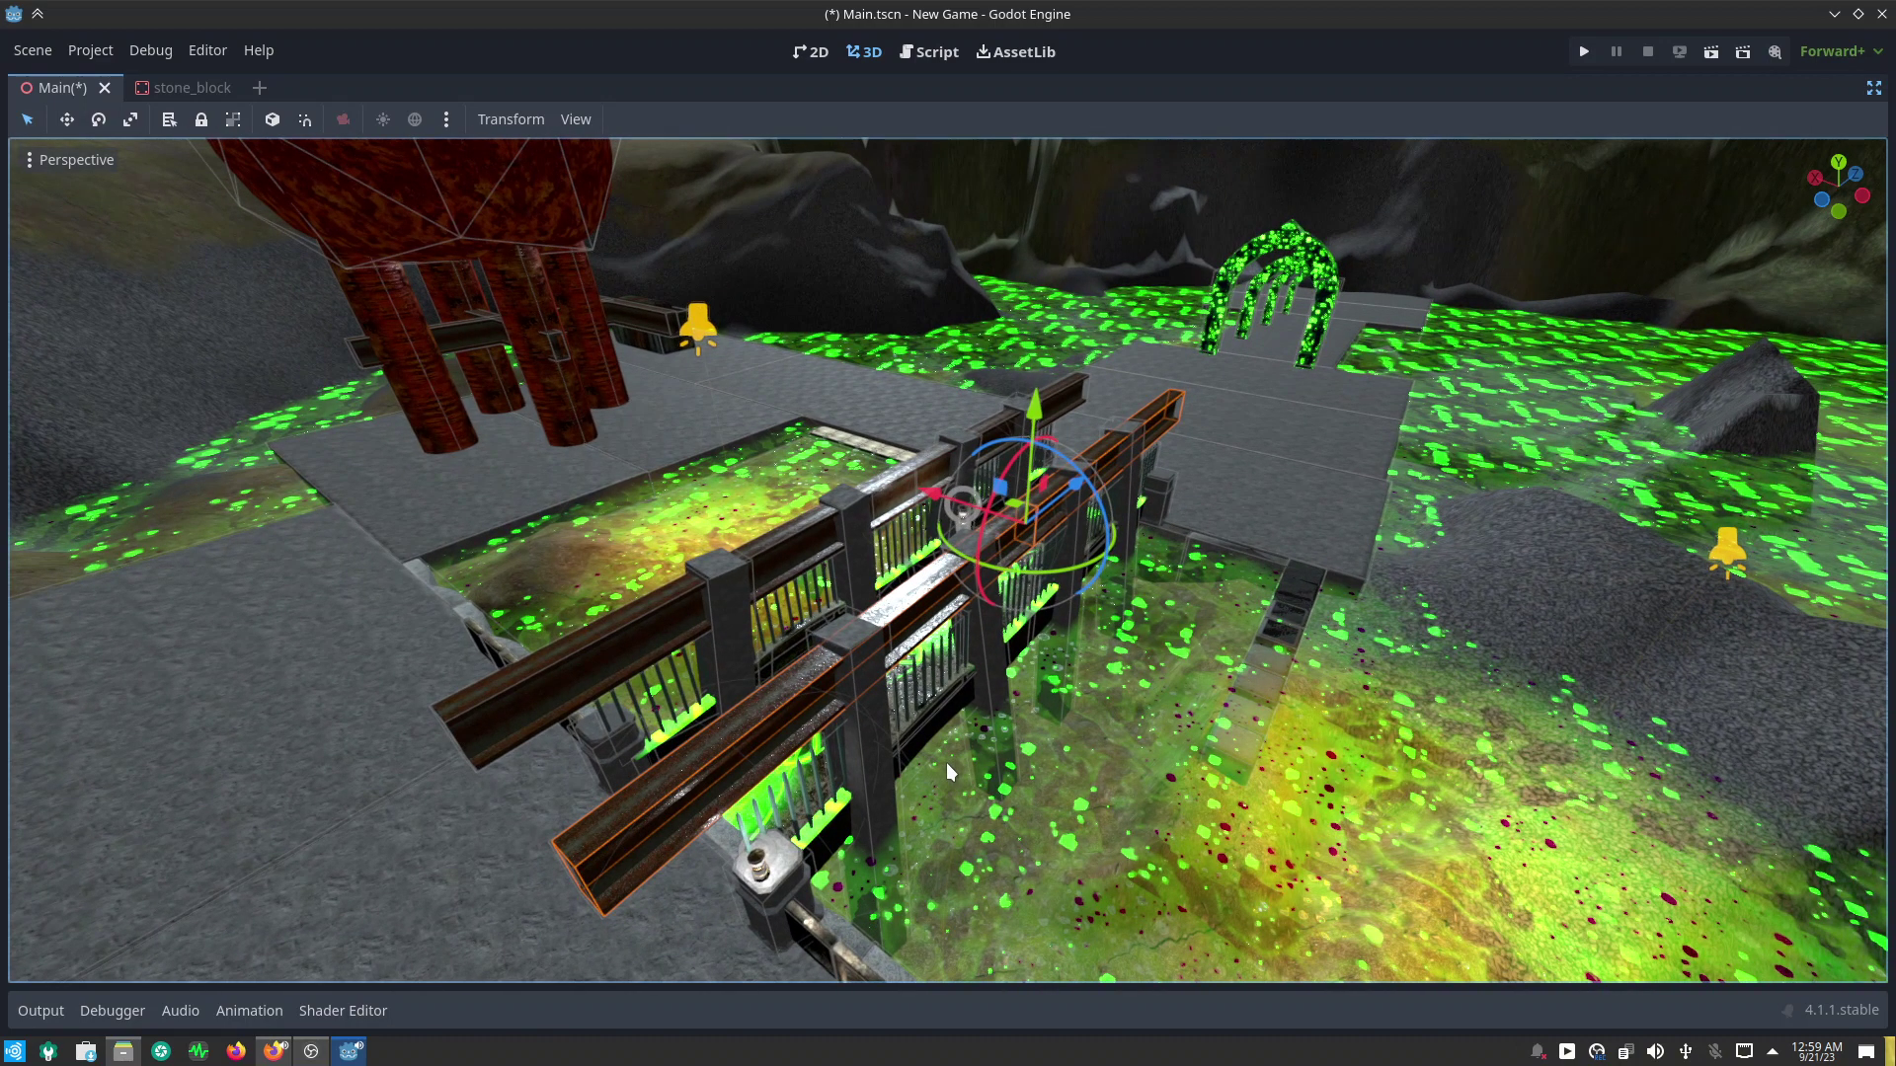
{"action": "mouse_move", "coordinate": [945, 762]}
{"action": "middle_mouse_down"}
{"action": "mouse_move", "coordinate": [1212, 733]}
{"action": "mouse_move", "coordinate": [1139, 686]}
{"action": "mouse_move", "coordinate": [1170, 702]}
{"action": "middle_mouse_up"}
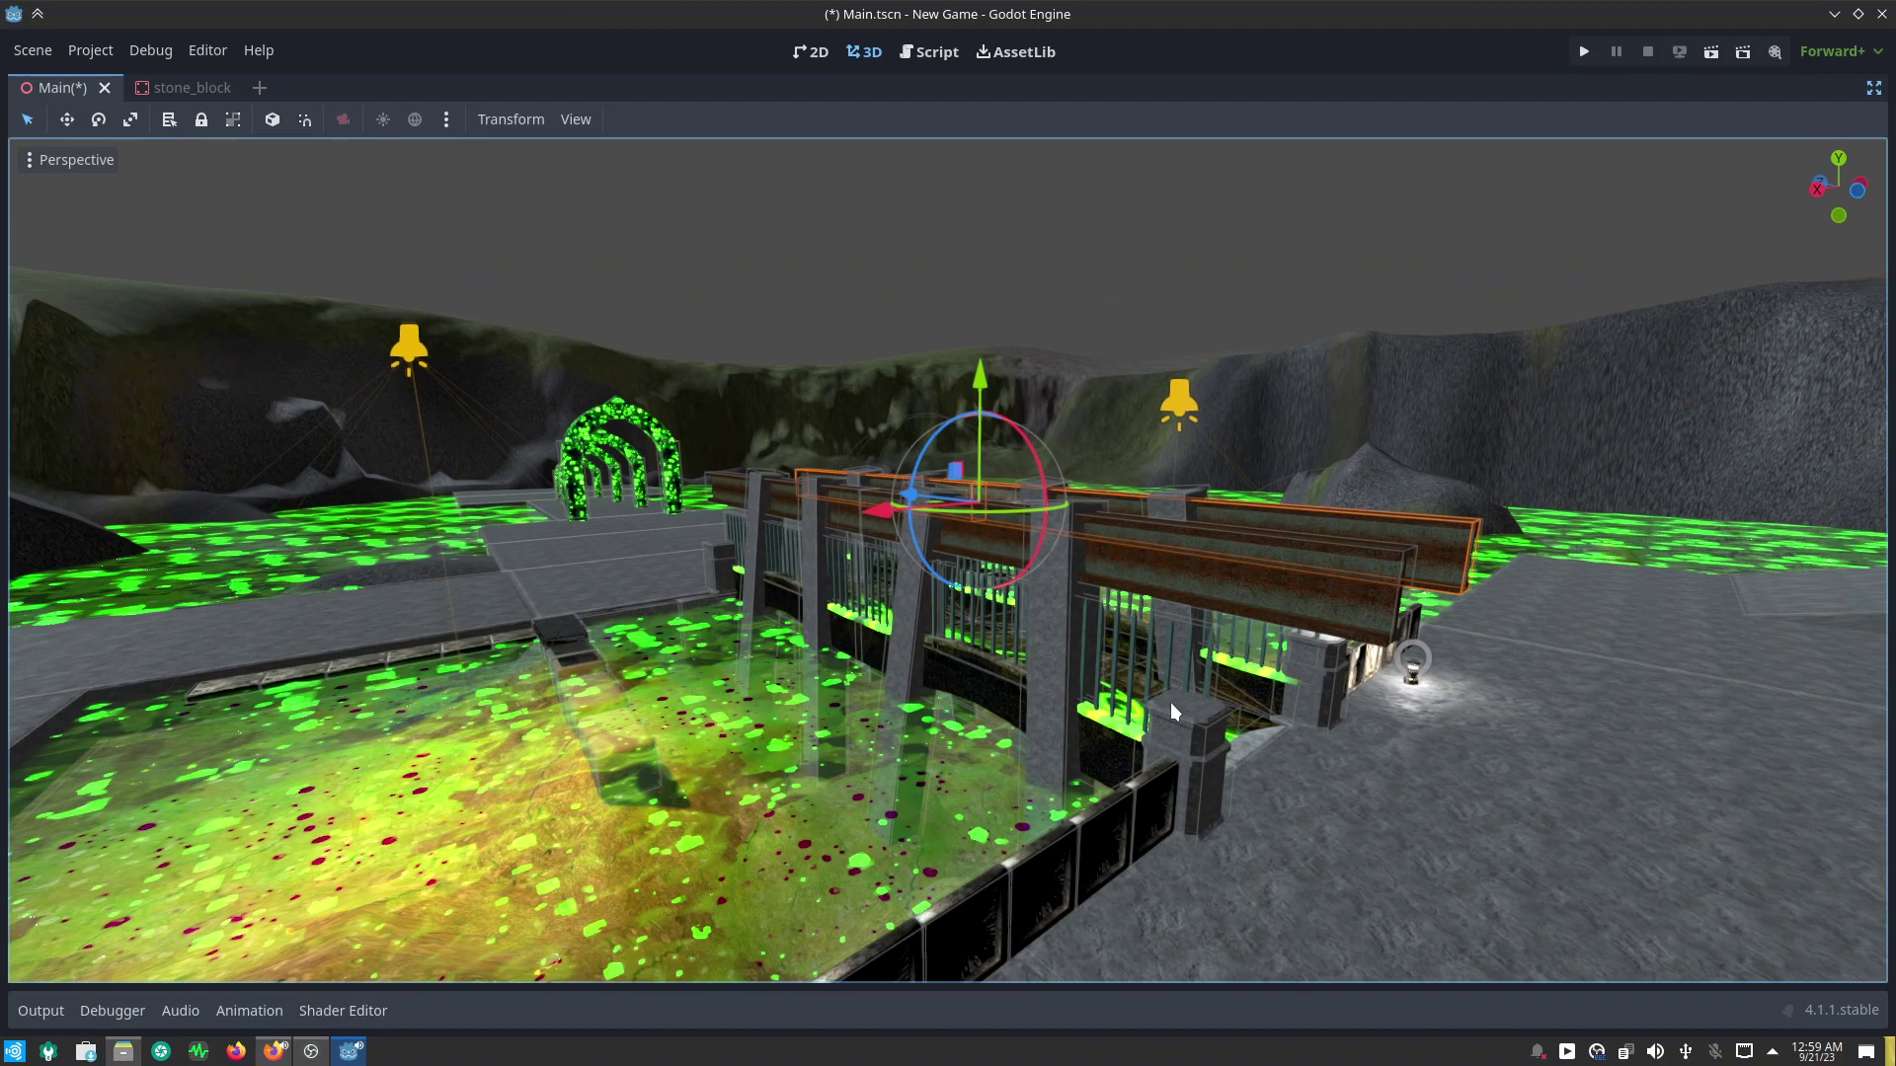
{"action": "middle_click_drag", "start_coordinate": [1170, 702], "coordinate": [754, 750]}
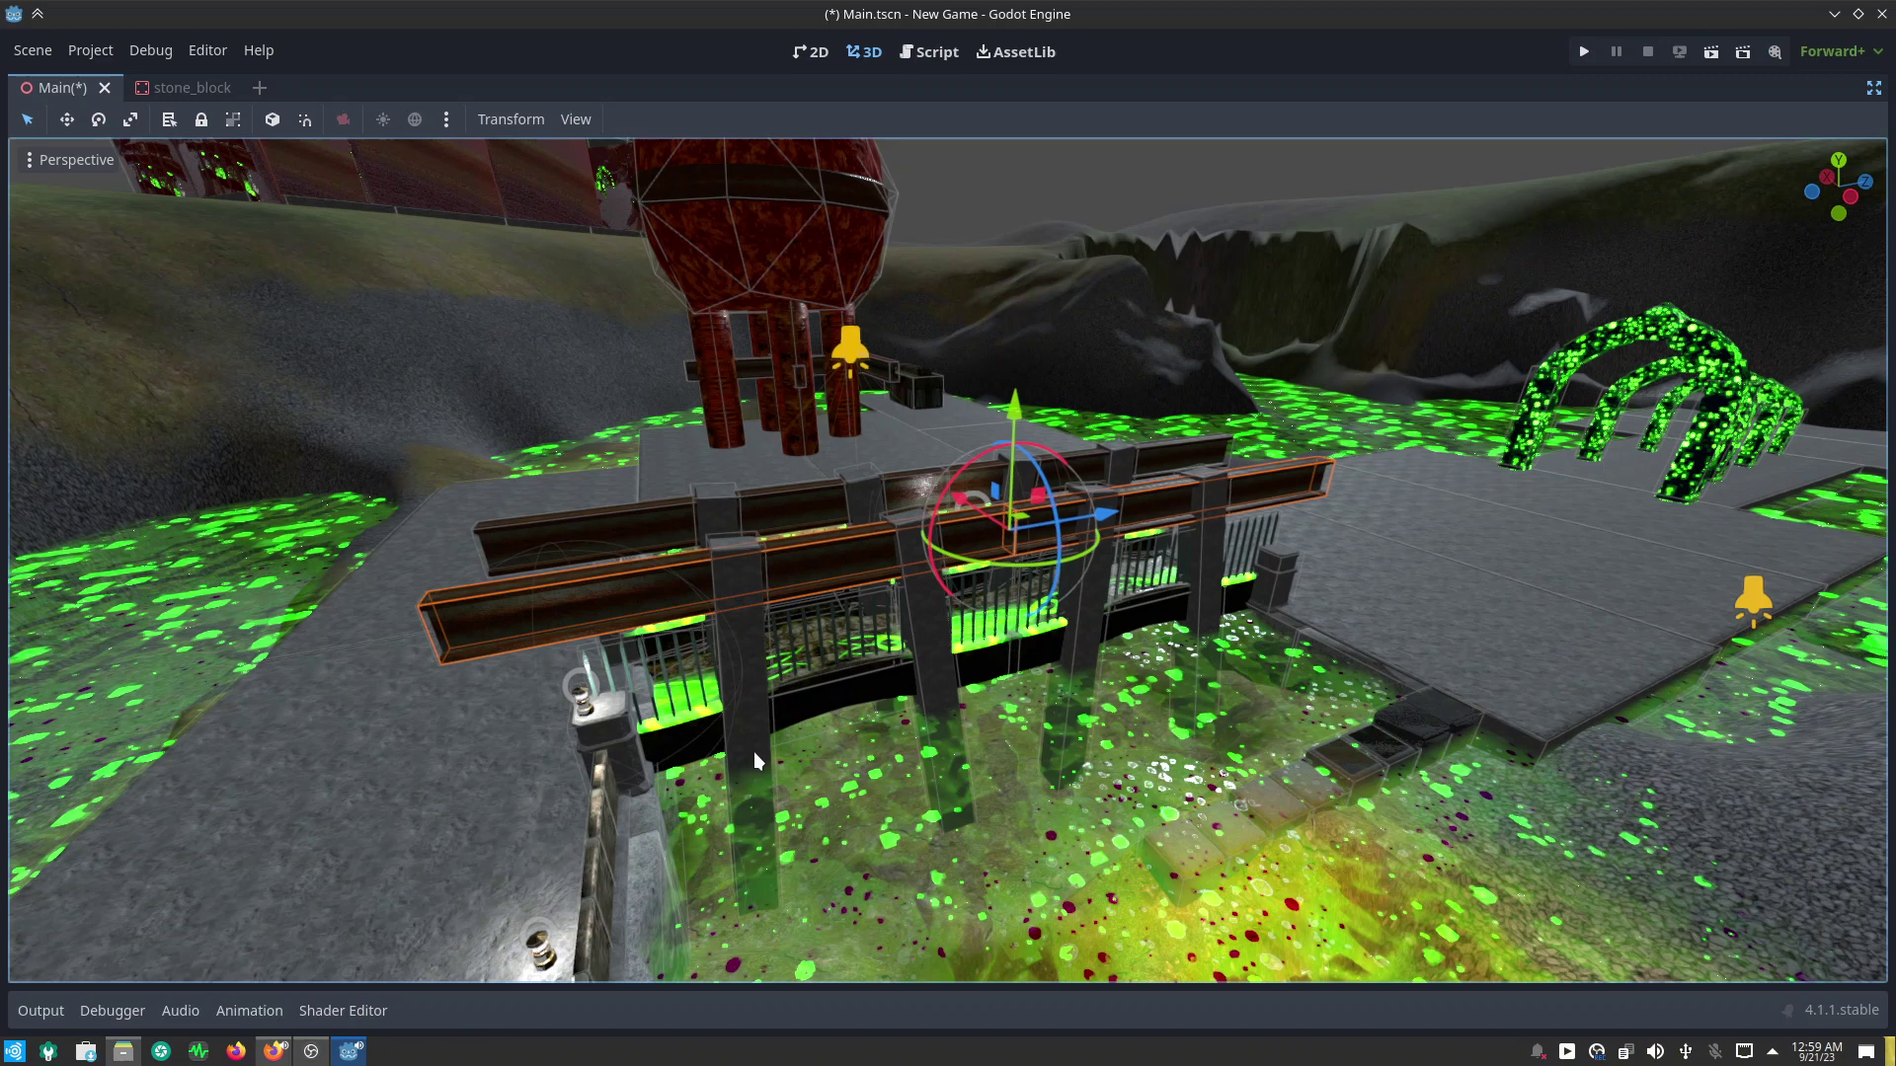
Step: Save Main.tscn and pull back for an overview of the level around the bridge
{"action": "key", "text": "ctrl+s"}
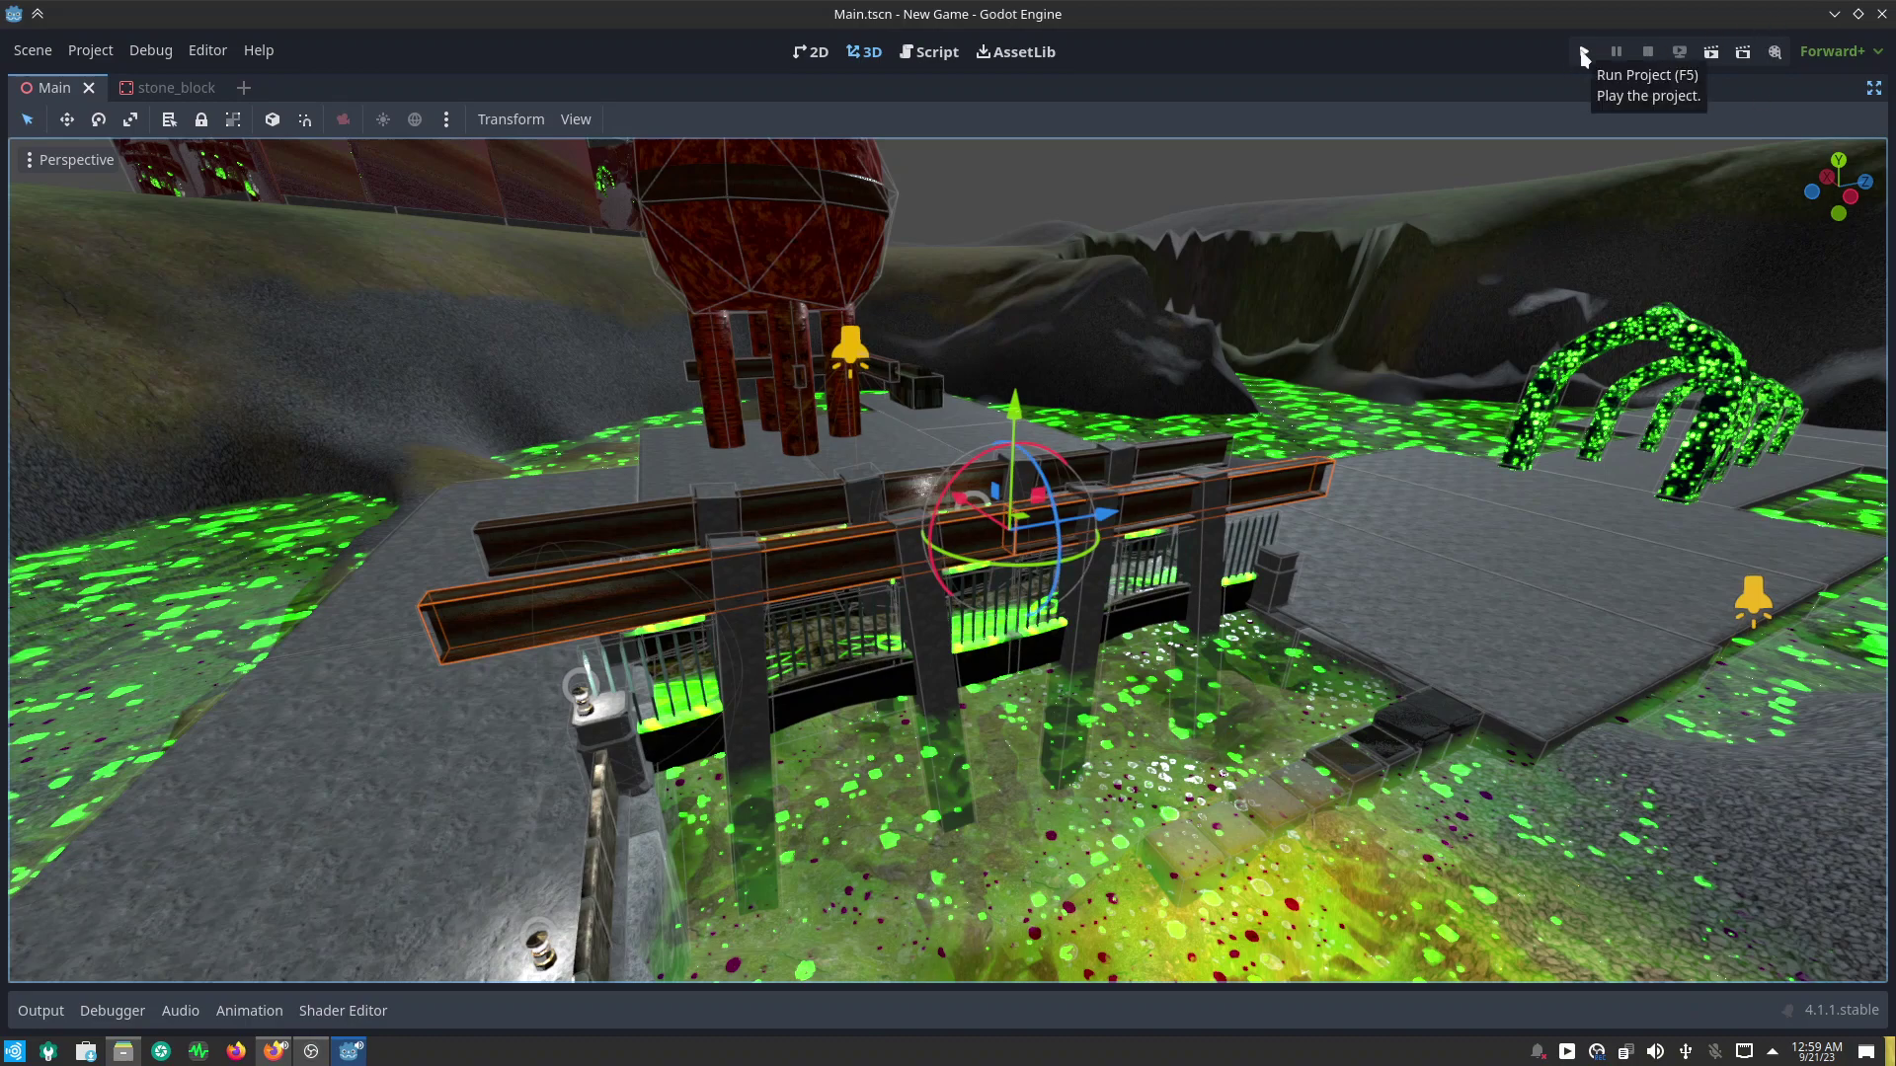
{"action": "scroll", "coordinate": [1282, 466], "scroll_direction": "down", "scroll_amount": 10}
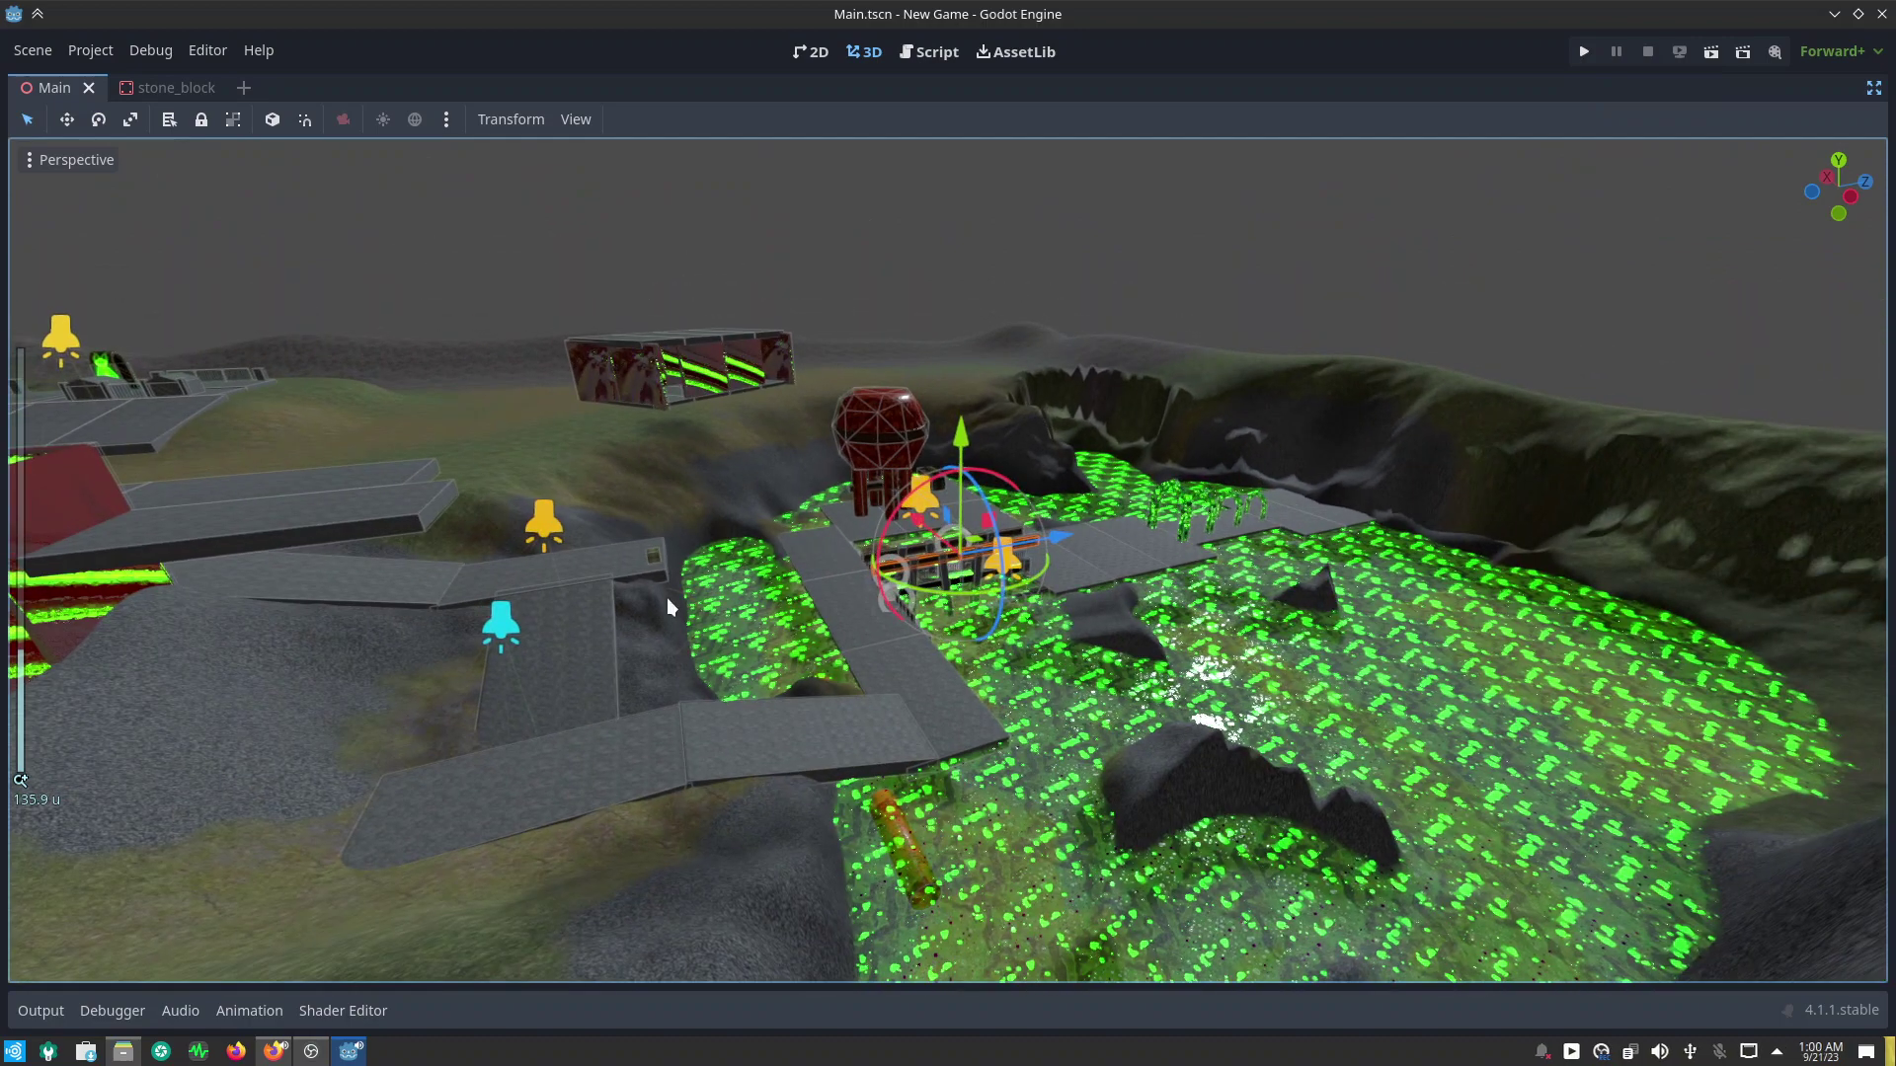
{"action": "mouse_move", "coordinate": [666, 596]}
{"action": "middle_mouse_down"}
{"action": "mouse_move", "coordinate": [1199, 602]}
{"action": "mouse_move", "coordinate": [1336, 557]}
{"action": "middle_mouse_up"}
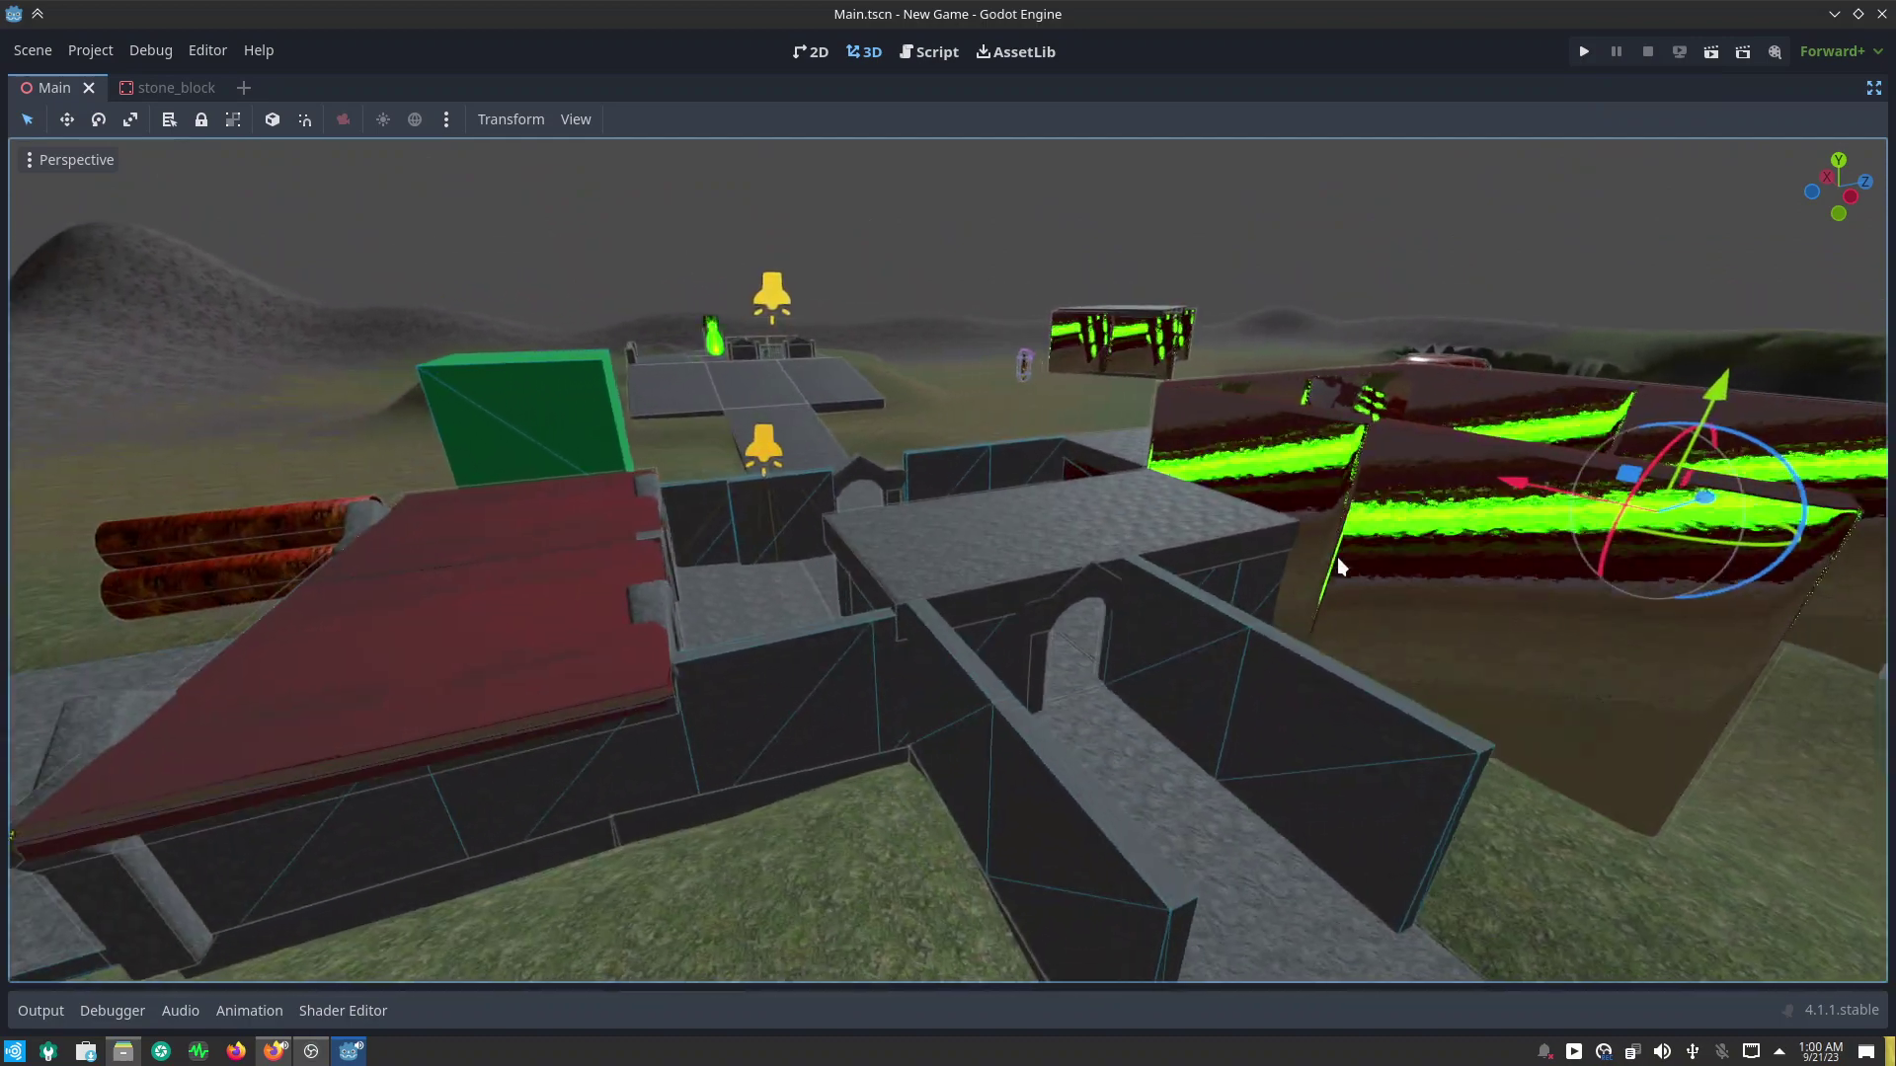
{"action": "mouse_move", "coordinate": [770, 694]}
{"action": "middle_mouse_down"}
{"action": "mouse_move", "coordinate": [855, 677]}
{"action": "mouse_move", "coordinate": [933, 713]}
{"action": "mouse_move", "coordinate": [997, 807]}
{"action": "mouse_move", "coordinate": [1284, 767]}
{"action": "middle_mouse_up"}
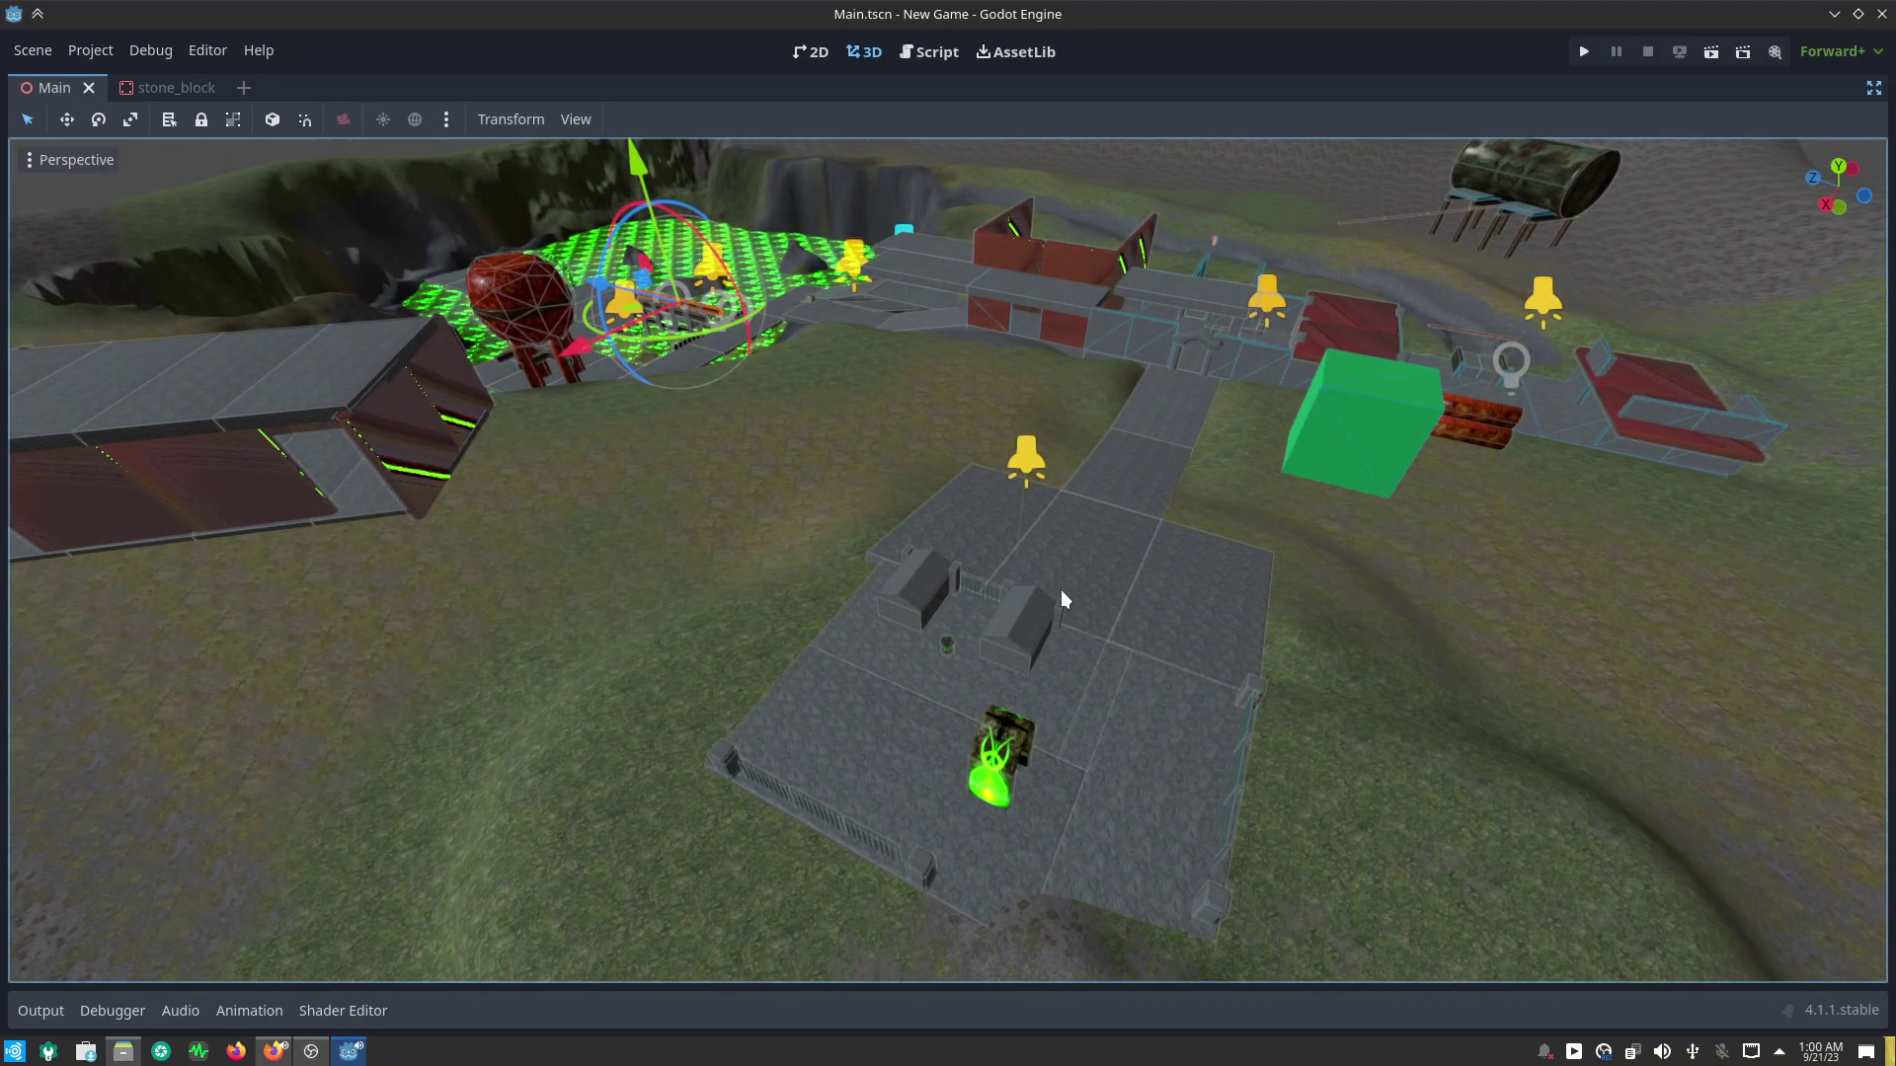
{"action": "mouse_move", "coordinate": [1061, 596]}
{"action": "middle_mouse_down"}
{"action": "mouse_move", "coordinate": [783, 782]}
{"action": "mouse_move", "coordinate": [956, 805]}
{"action": "middle_mouse_up"}
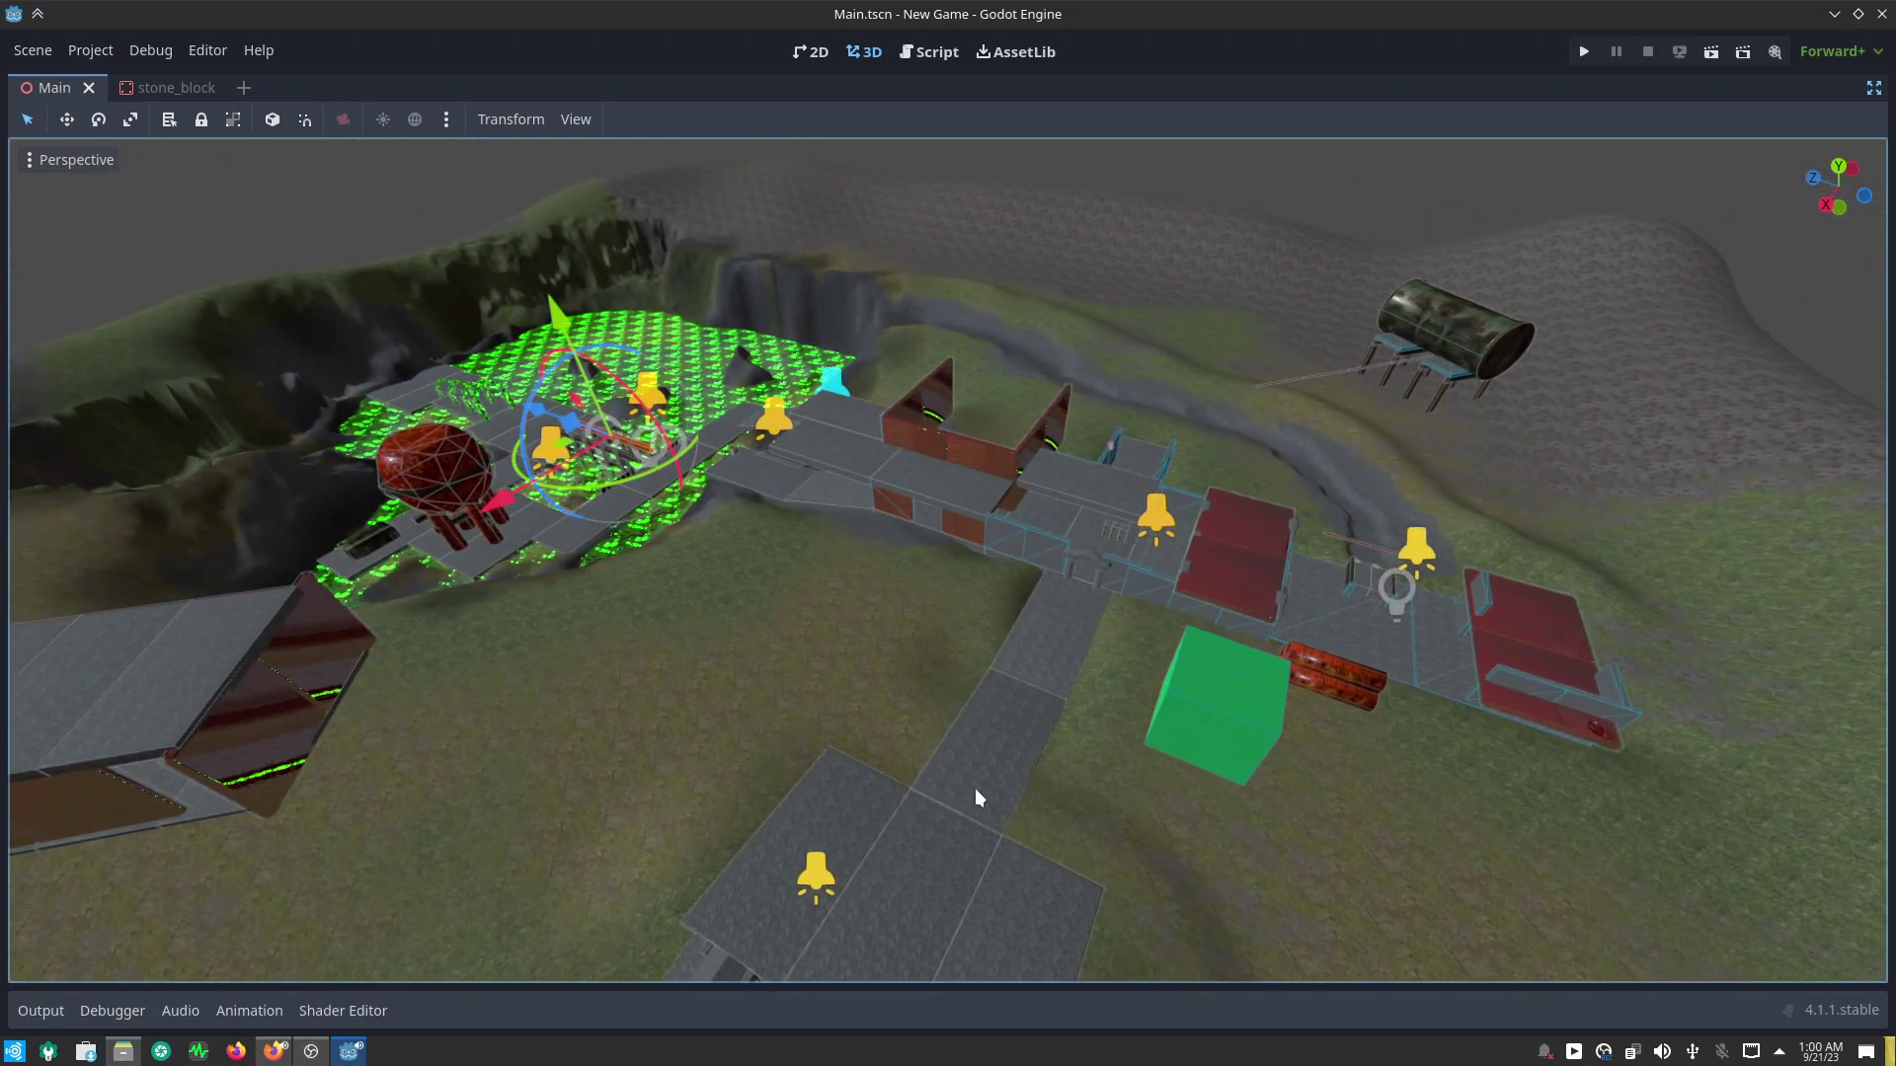
Step: Move the green cube to the right platform and set it down behind the fence
{"action": "left_click", "coordinate": [1228, 708]}
{"action": "left_click_drag", "start_coordinate": [1188, 815], "coordinate": [1321, 407]}
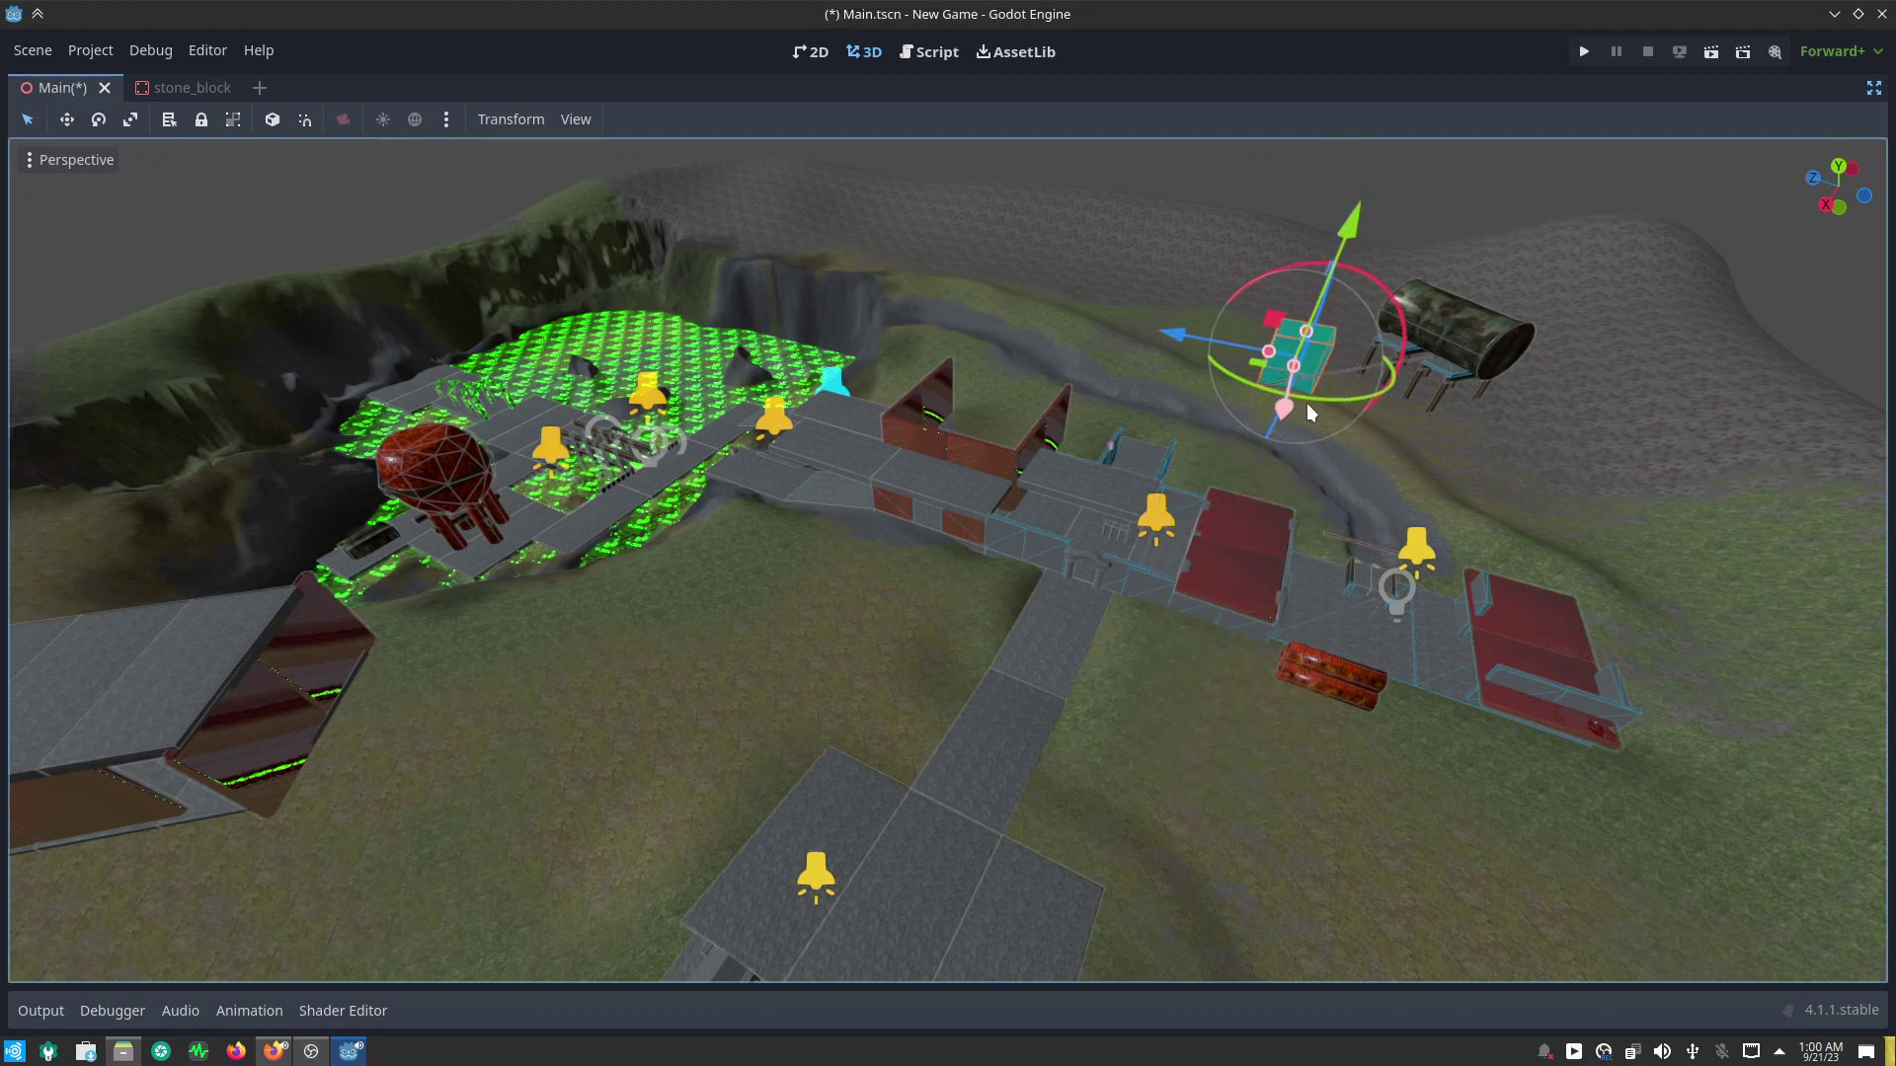
{"action": "mouse_move", "coordinate": [1200, 501]}
{"action": "middle_mouse_down"}
{"action": "mouse_move", "coordinate": [1580, 470]}
{"action": "mouse_move", "coordinate": [1583, 531]}
{"action": "mouse_move", "coordinate": [1609, 561]}
{"action": "middle_mouse_up"}
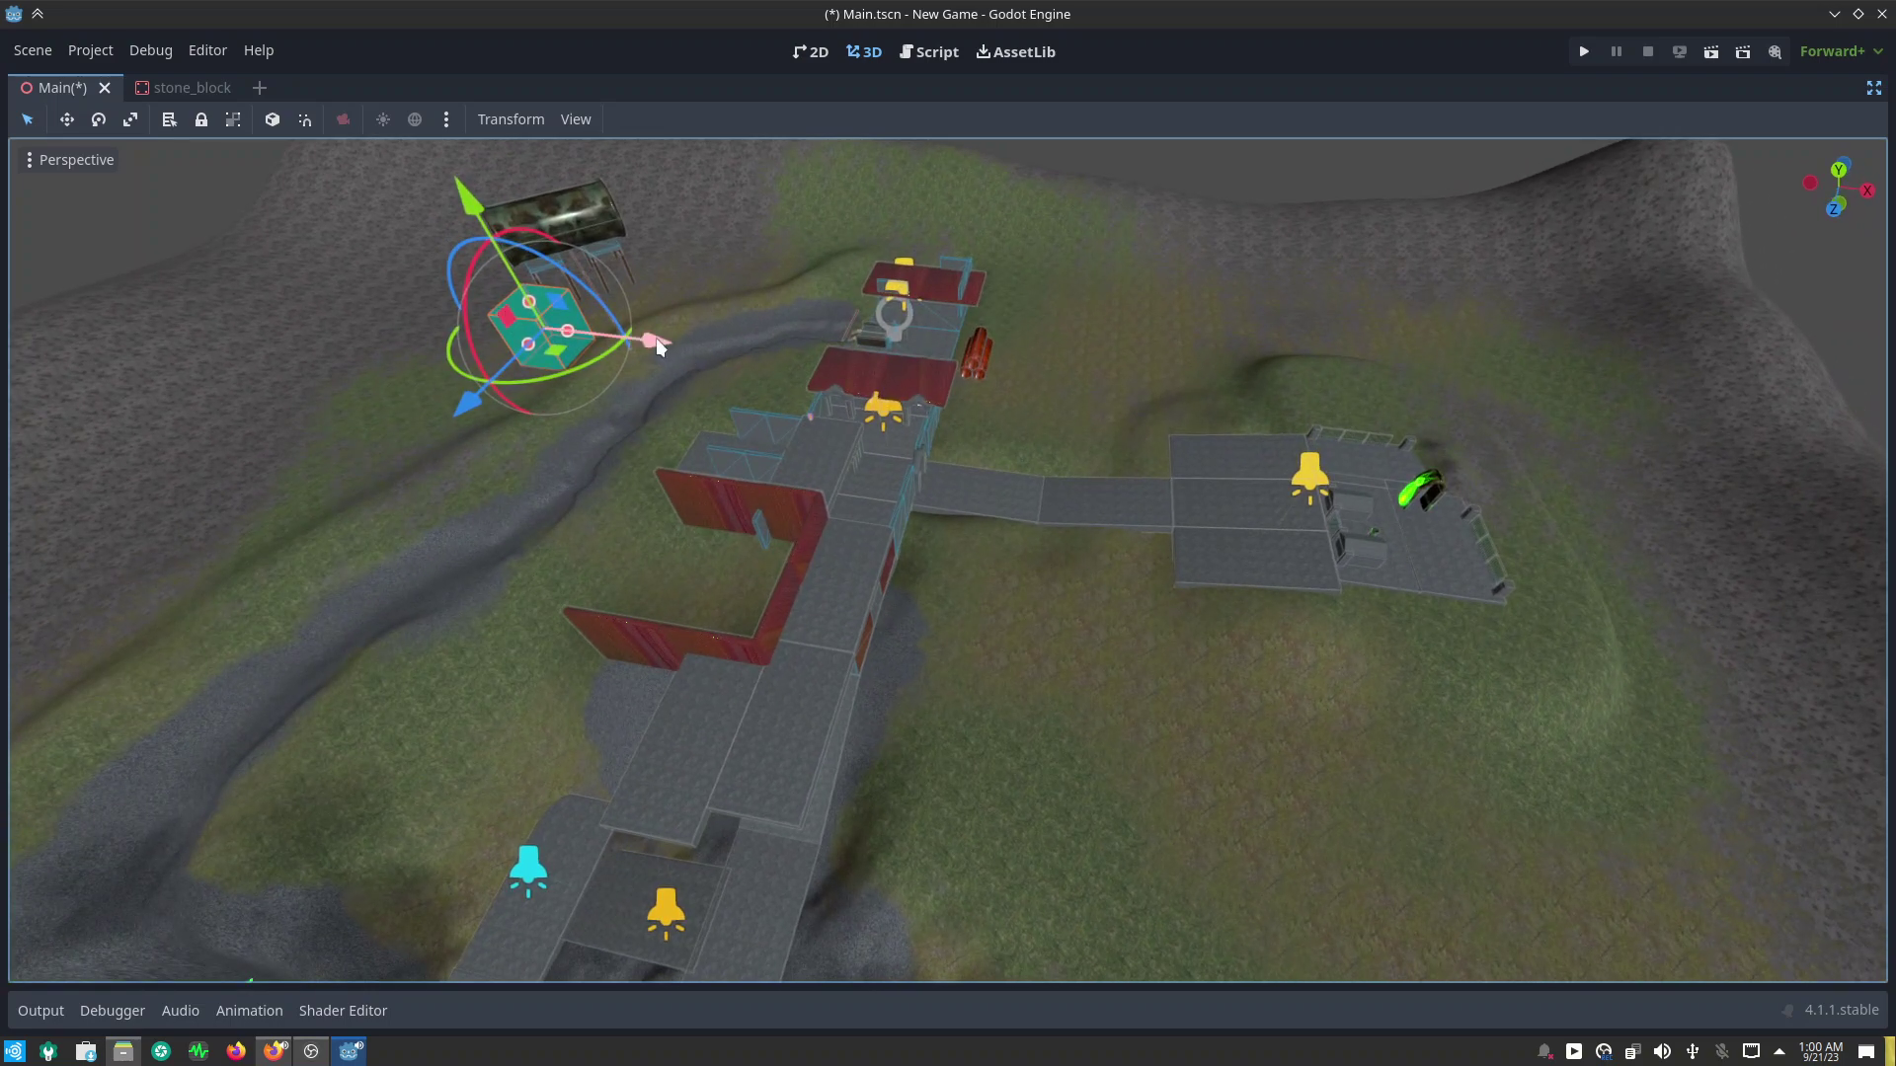
{"action": "mouse_move", "coordinate": [660, 346]}
{"action": "left_mouse_down"}
{"action": "mouse_move", "coordinate": [933, 399]}
{"action": "mouse_move", "coordinate": [1501, 463]}
{"action": "left_mouse_up"}
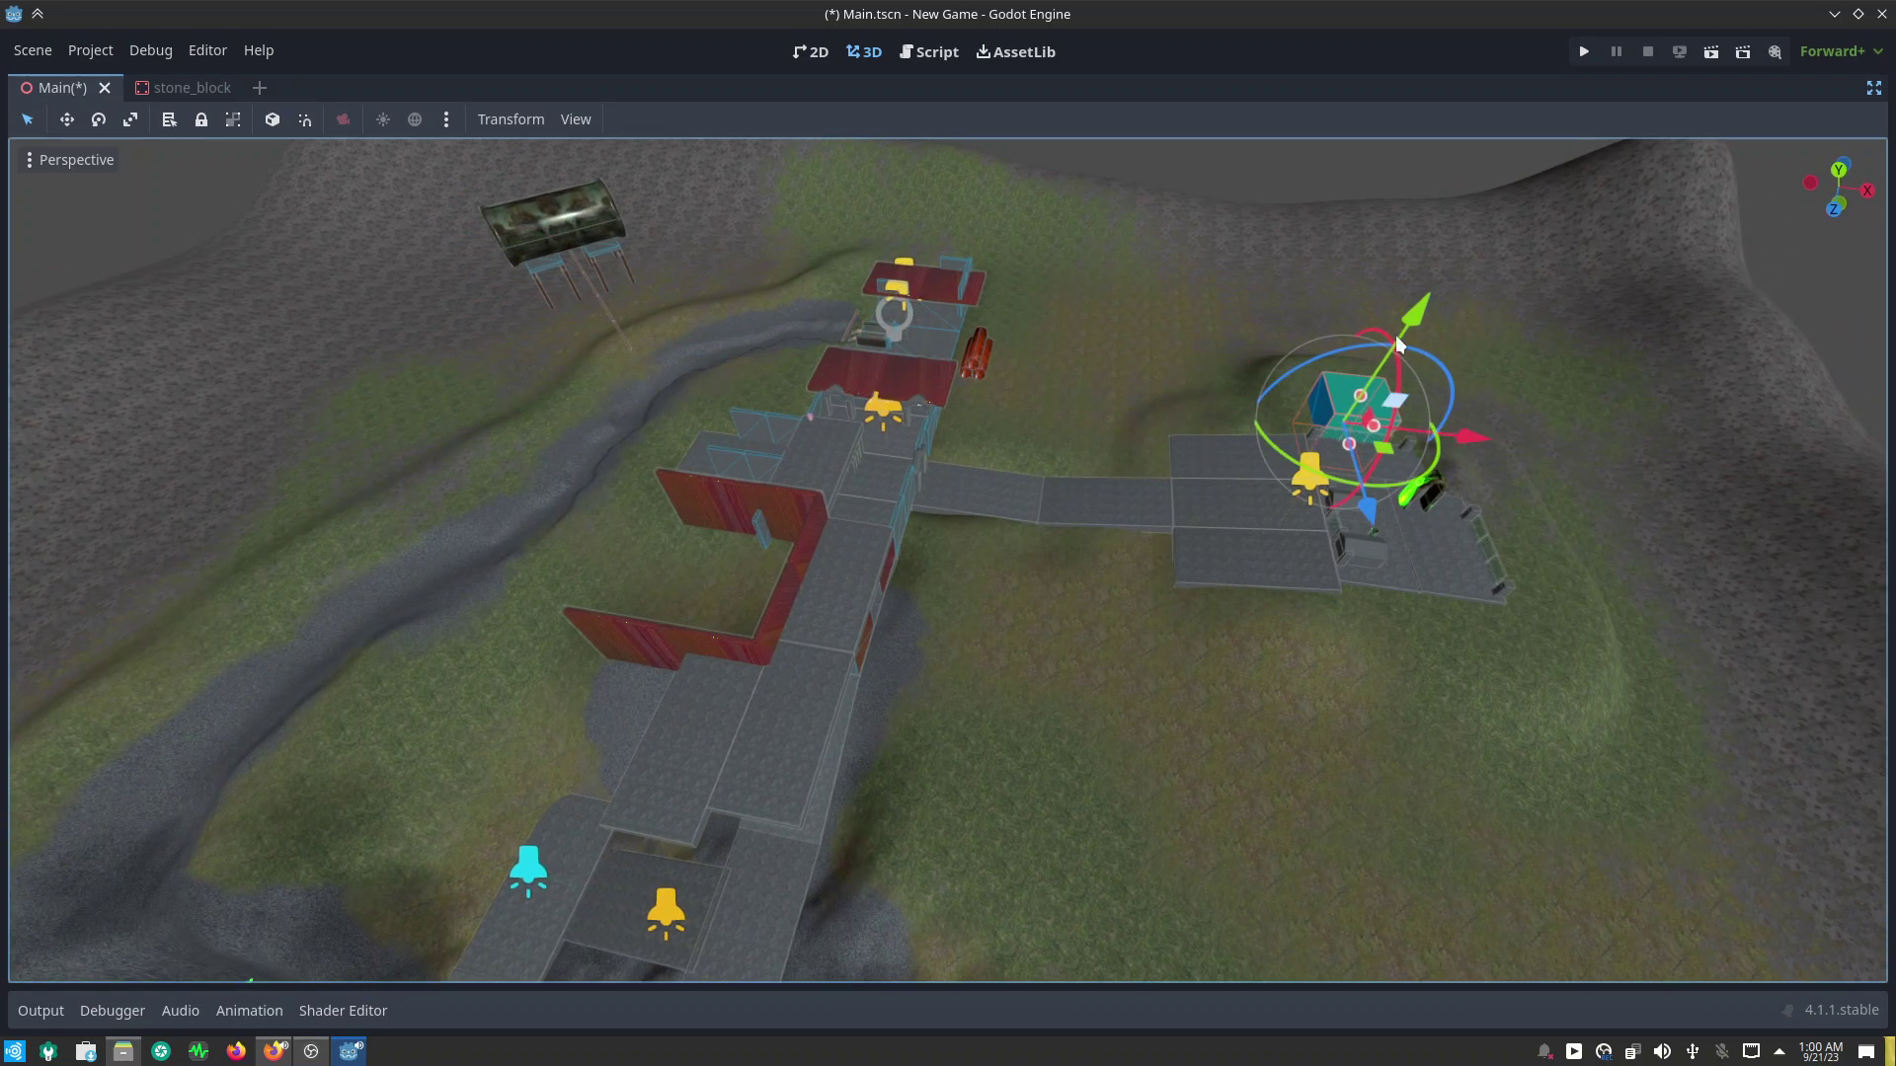
{"action": "left_click_drag", "start_coordinate": [1398, 343], "coordinate": [1444, 277]}
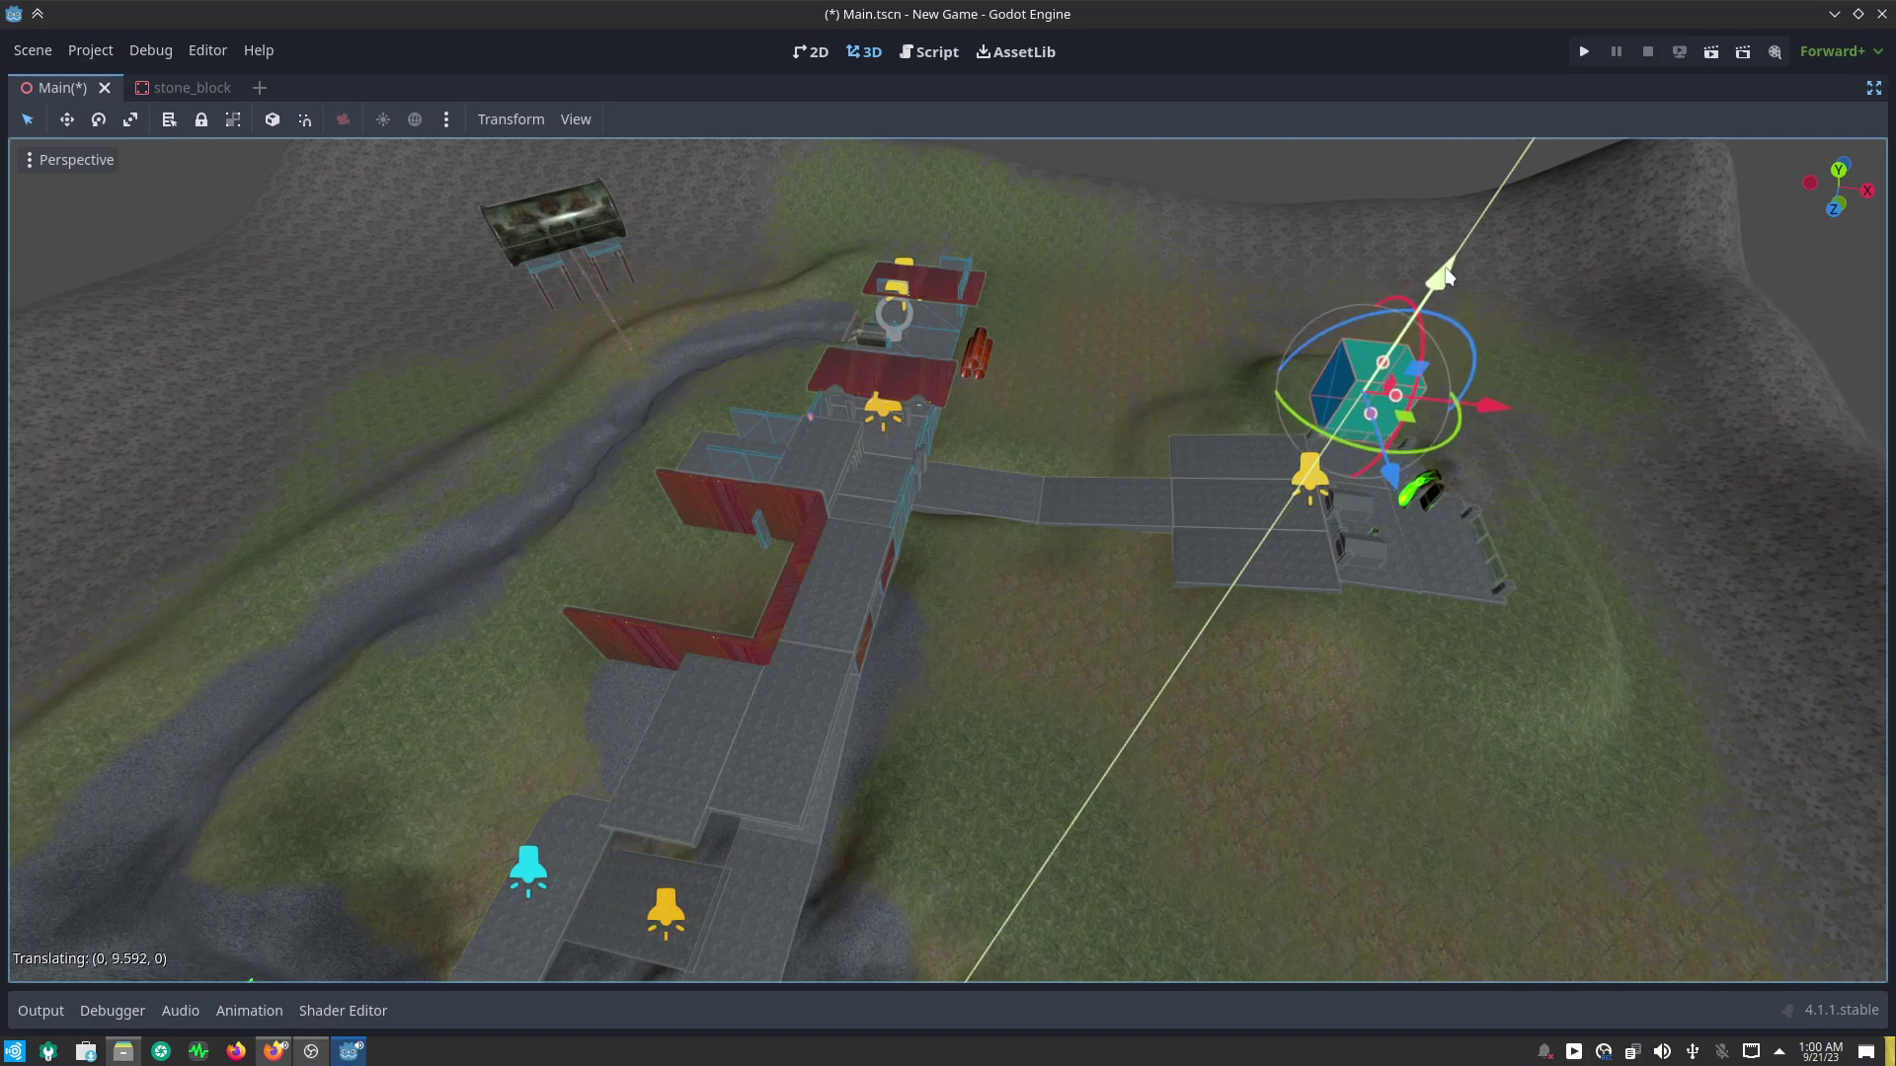
{"action": "key", "text": "f"}
{"action": "scroll", "coordinate": [1034, 608], "scroll_direction": "up", "scroll_amount": 2}
{"action": "scroll", "coordinate": [983, 650], "scroll_direction": "up", "scroll_amount": 4}
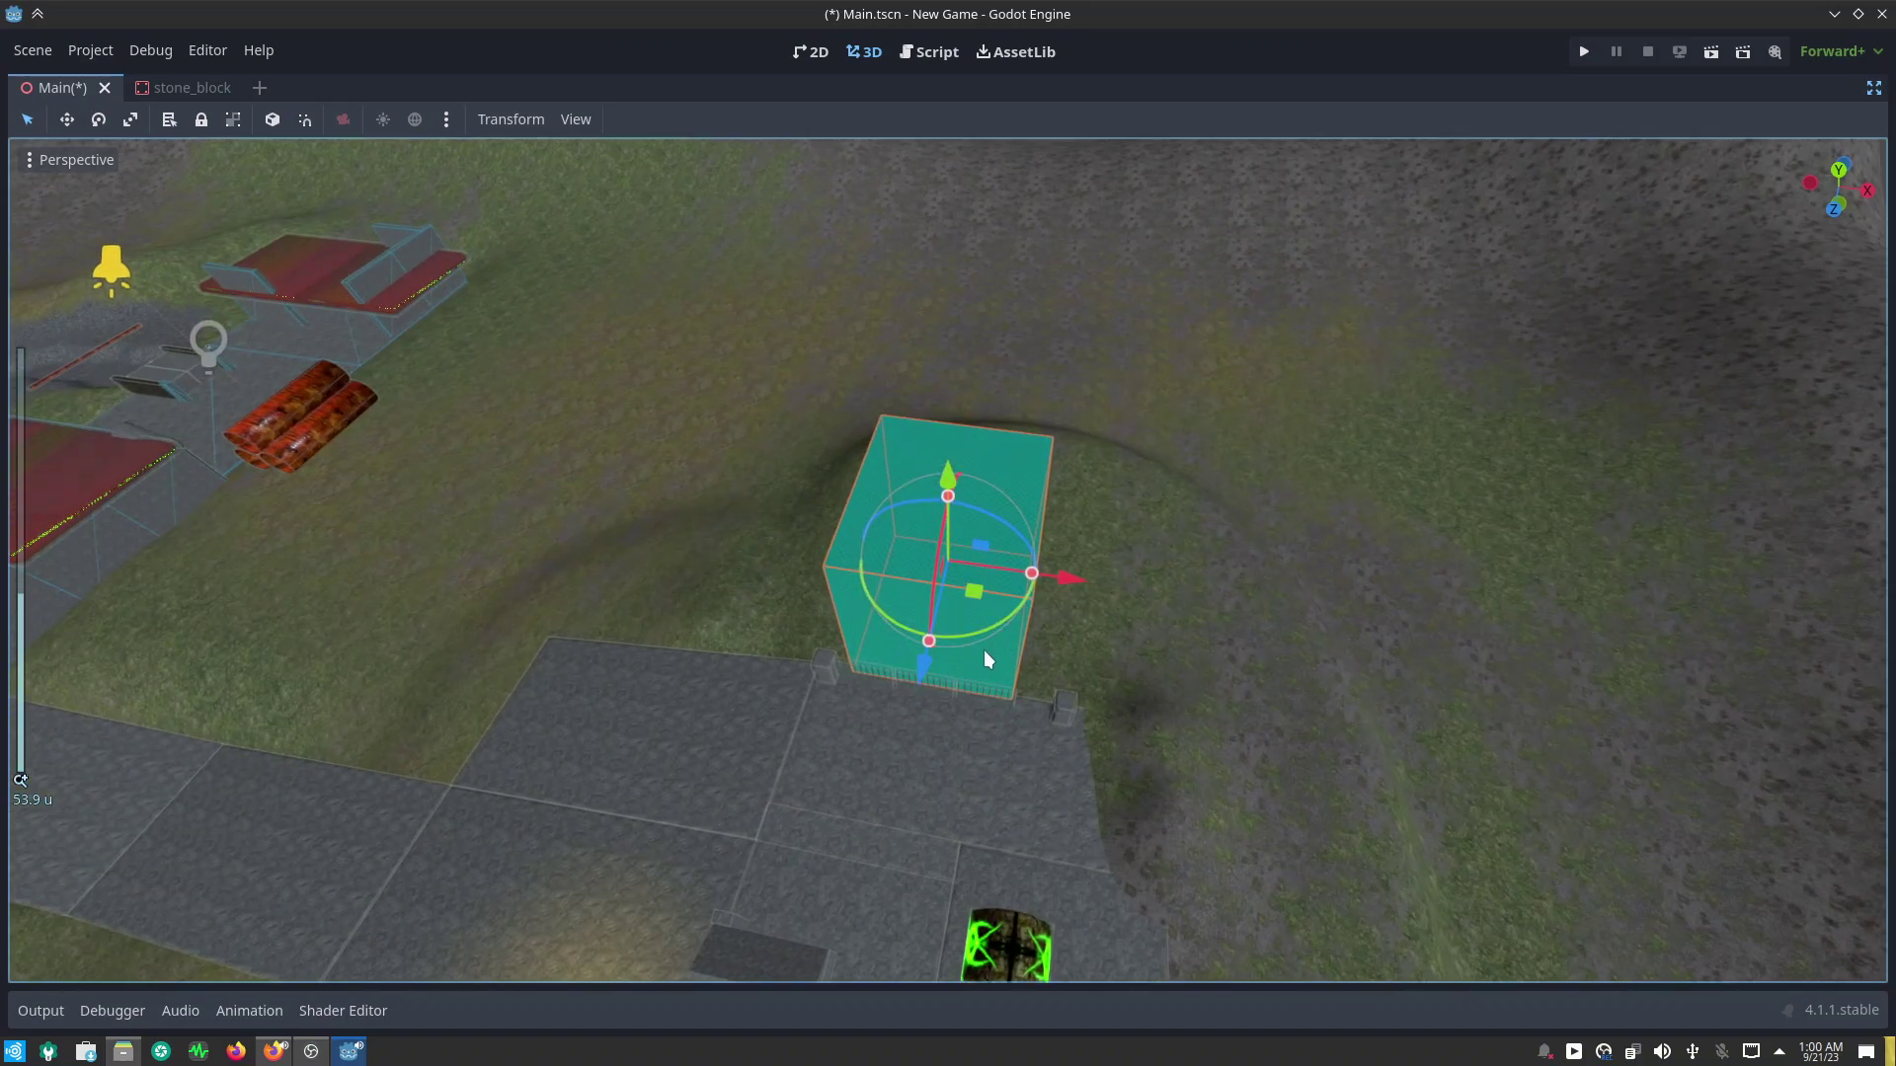
{"action": "mouse_move", "coordinate": [991, 711]}
{"action": "middle_mouse_down"}
{"action": "mouse_move", "coordinate": [879, 535]}
{"action": "mouse_move", "coordinate": [909, 525]}
{"action": "mouse_move", "coordinate": [697, 492]}
{"action": "mouse_move", "coordinate": [731, 496]}
{"action": "middle_mouse_up"}
{"action": "mouse_move", "coordinate": [1015, 524]}
{"action": "middle_mouse_down"}
{"action": "mouse_move", "coordinate": [1033, 515]}
{"action": "mouse_move", "coordinate": [1000, 503]}
{"action": "middle_mouse_up"}
{"action": "left_click_drag", "start_coordinate": [916, 531], "coordinate": [935, 548]}
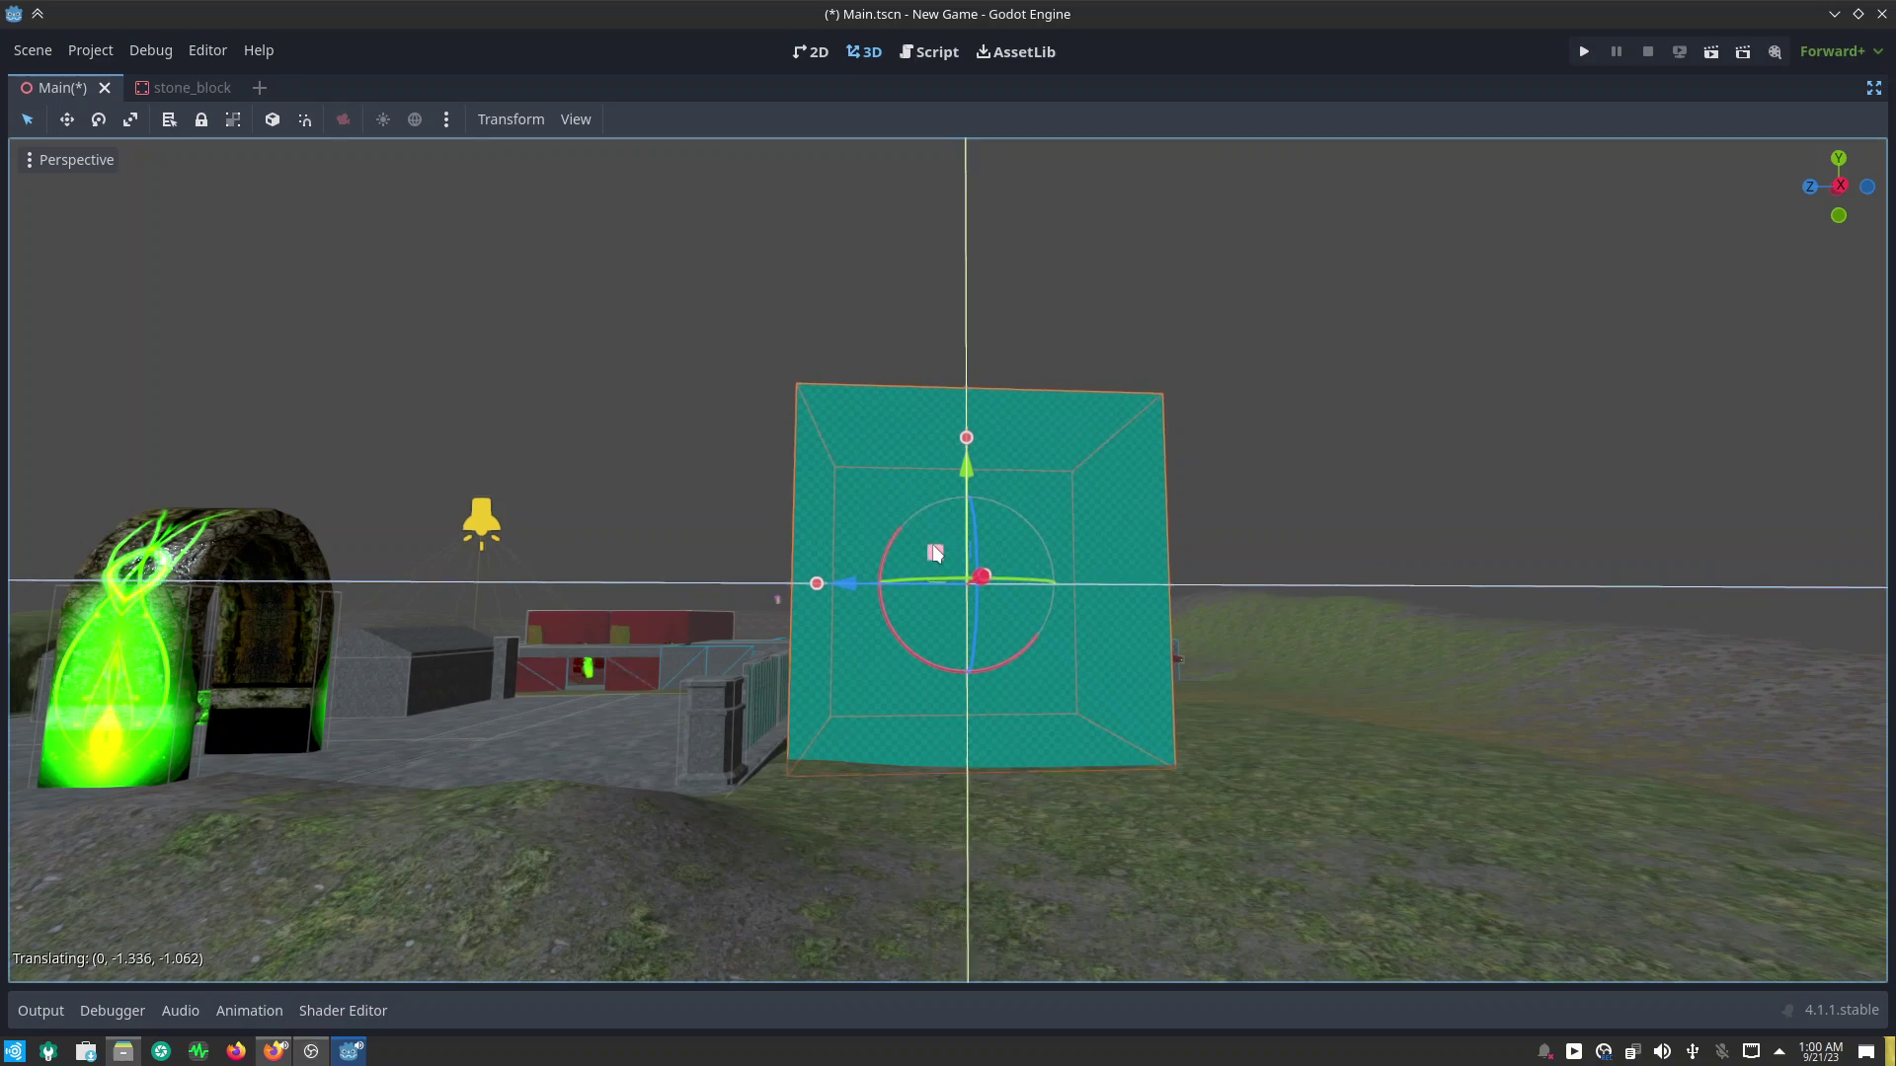
{"action": "left_click_drag", "start_coordinate": [935, 548], "coordinate": [935, 553]}
Step: Stretch the box much wider, then shorten it to about 31.9 long
{"action": "mouse_move", "coordinate": [861, 657]}
{"action": "middle_mouse_down"}
{"action": "mouse_move", "coordinate": [1099, 754]}
{"action": "mouse_move", "coordinate": [1159, 801]}
{"action": "middle_mouse_up"}
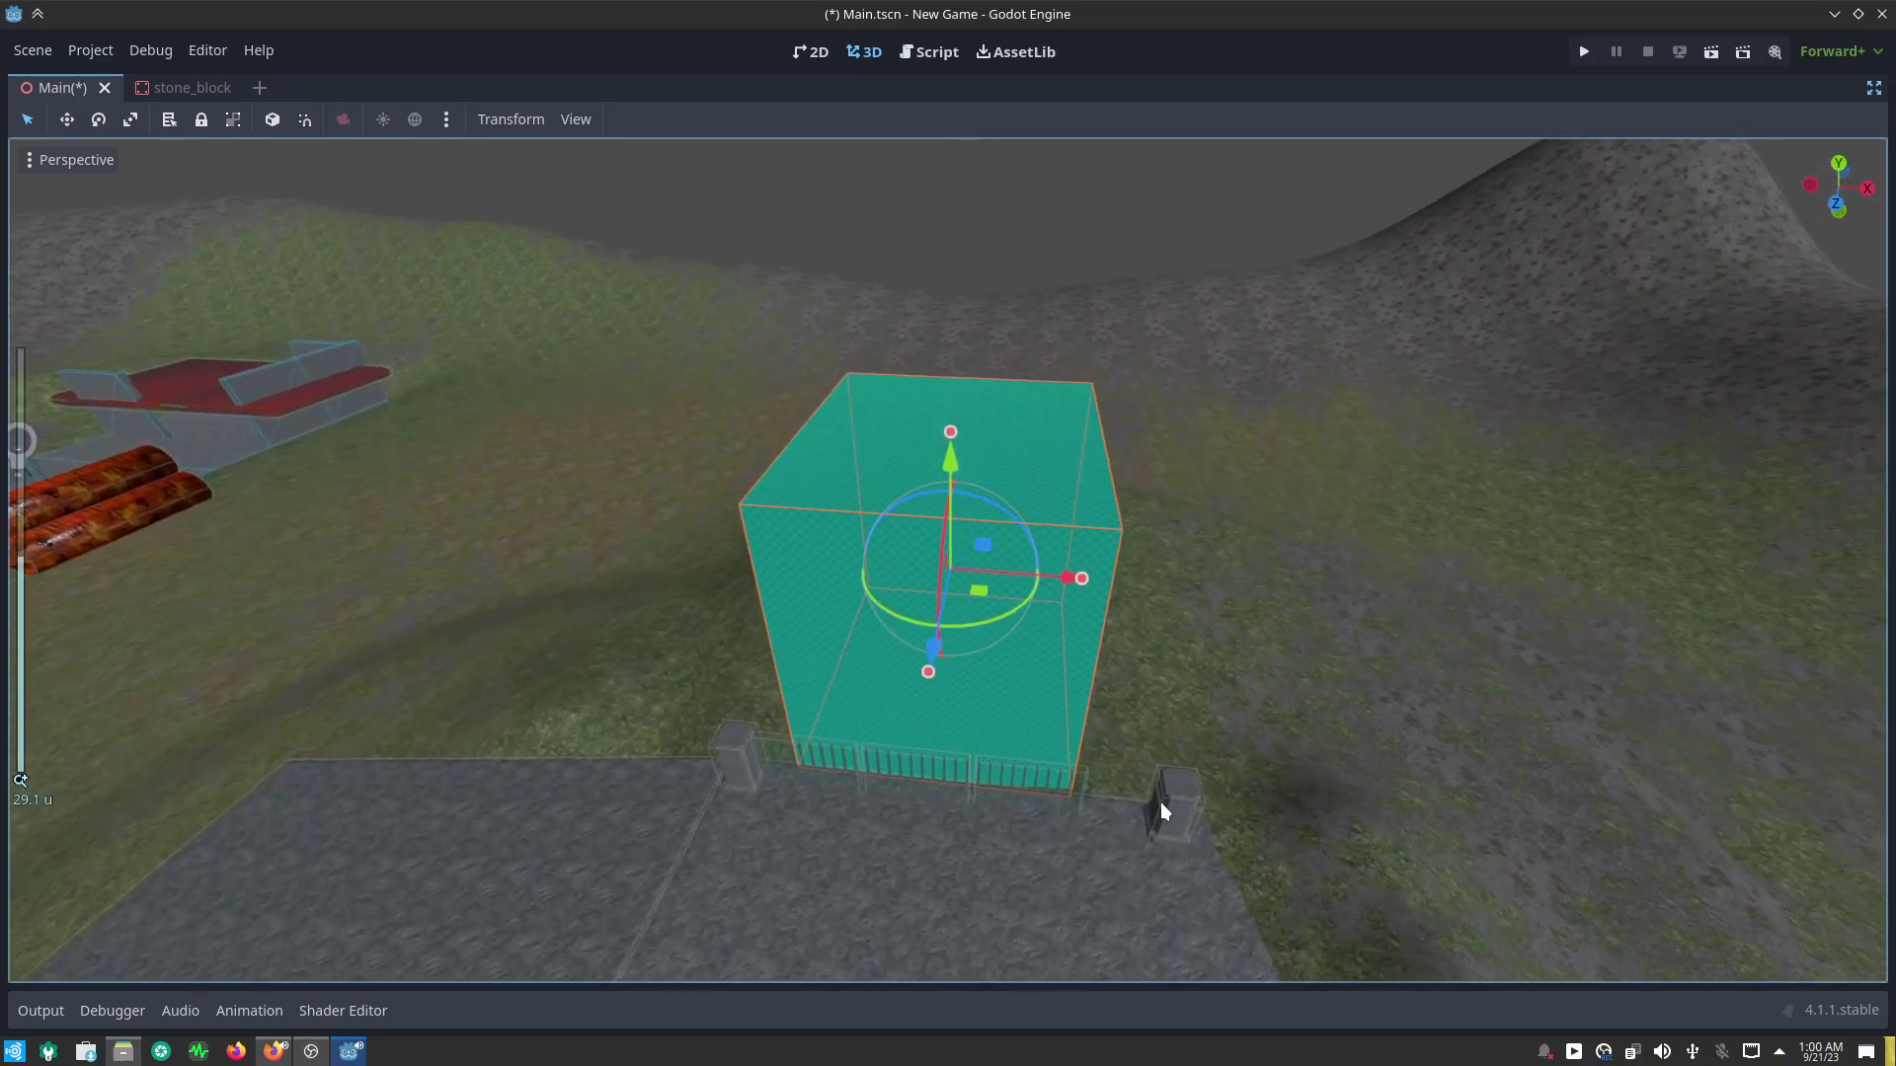
{"action": "scroll", "coordinate": [1103, 565], "scroll_direction": "up", "scroll_amount": 2}
{"action": "mouse_move", "coordinate": [1102, 581]}
{"action": "left_mouse_down"}
{"action": "mouse_move", "coordinate": [1601, 688]}
{"action": "mouse_move", "coordinate": [1475, 699]}
{"action": "left_mouse_up"}
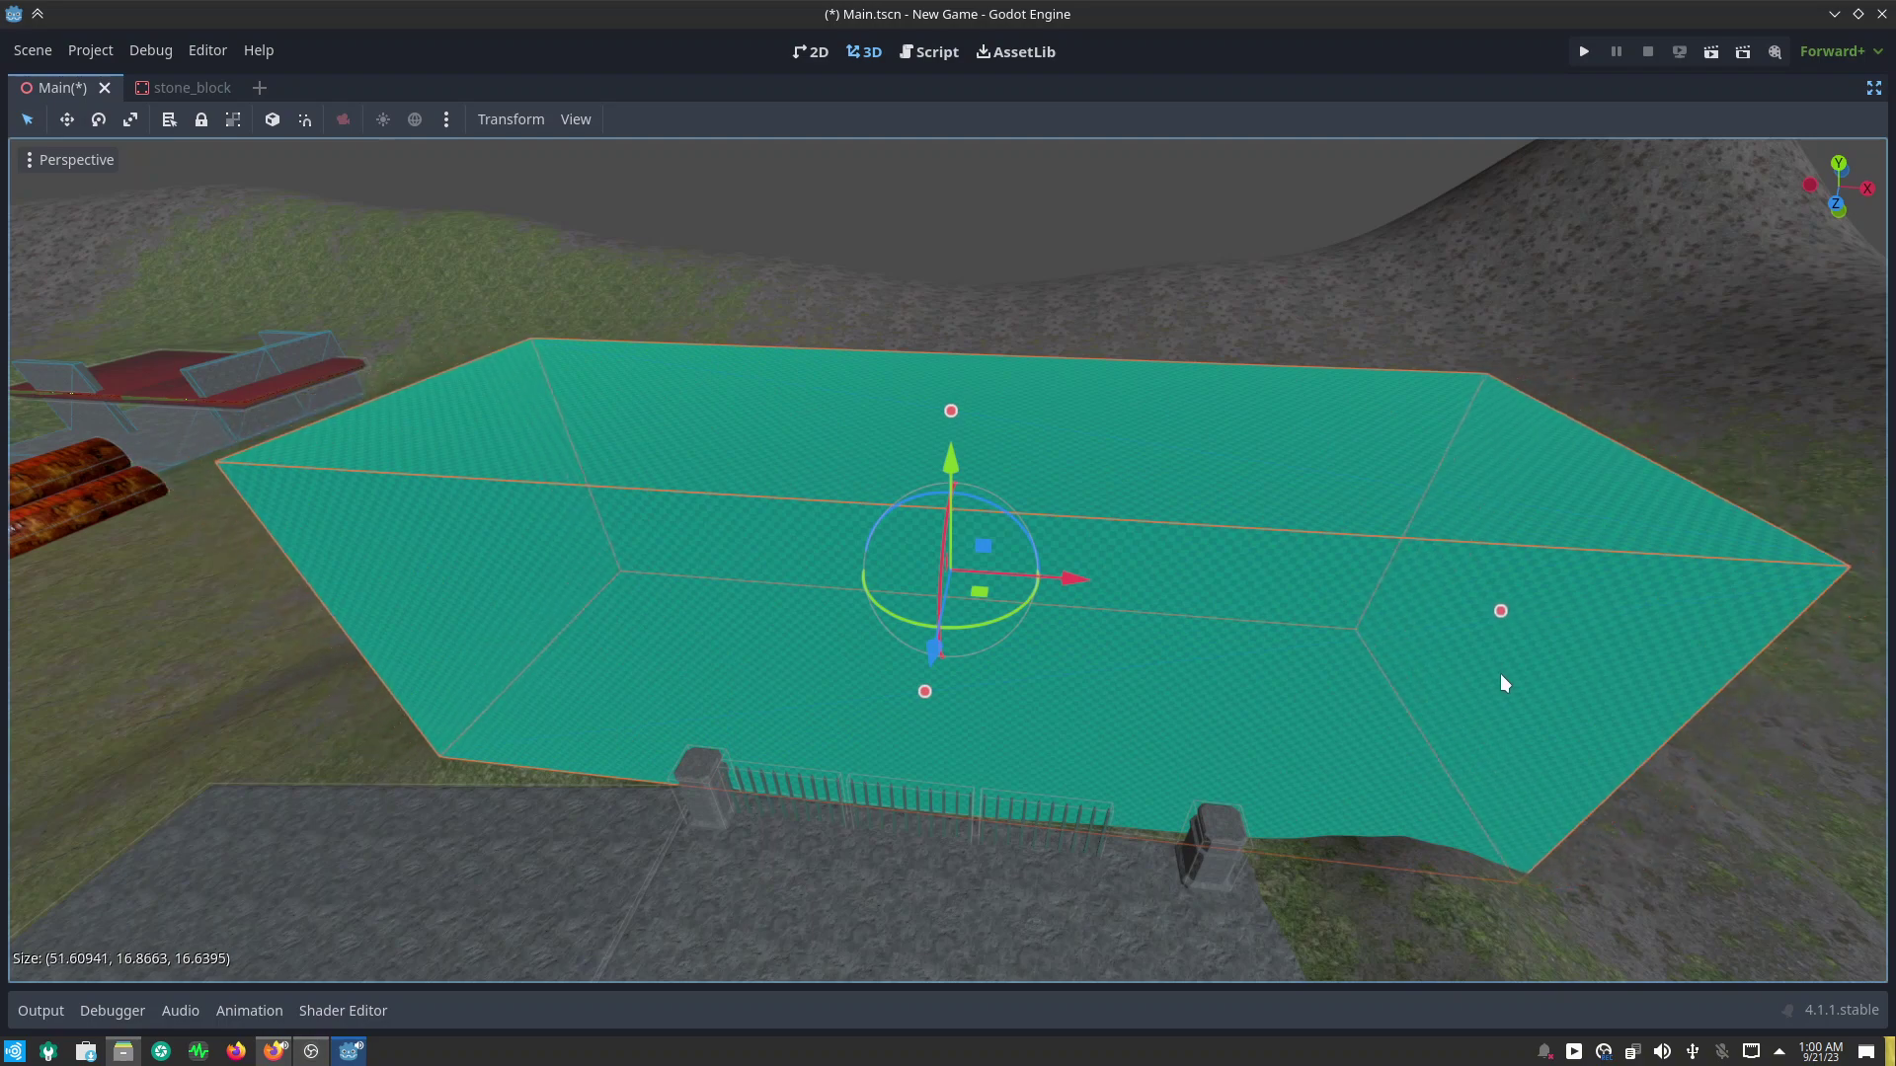
{"action": "middle_click_drag", "start_coordinate": [1377, 740], "coordinate": [1105, 683]}
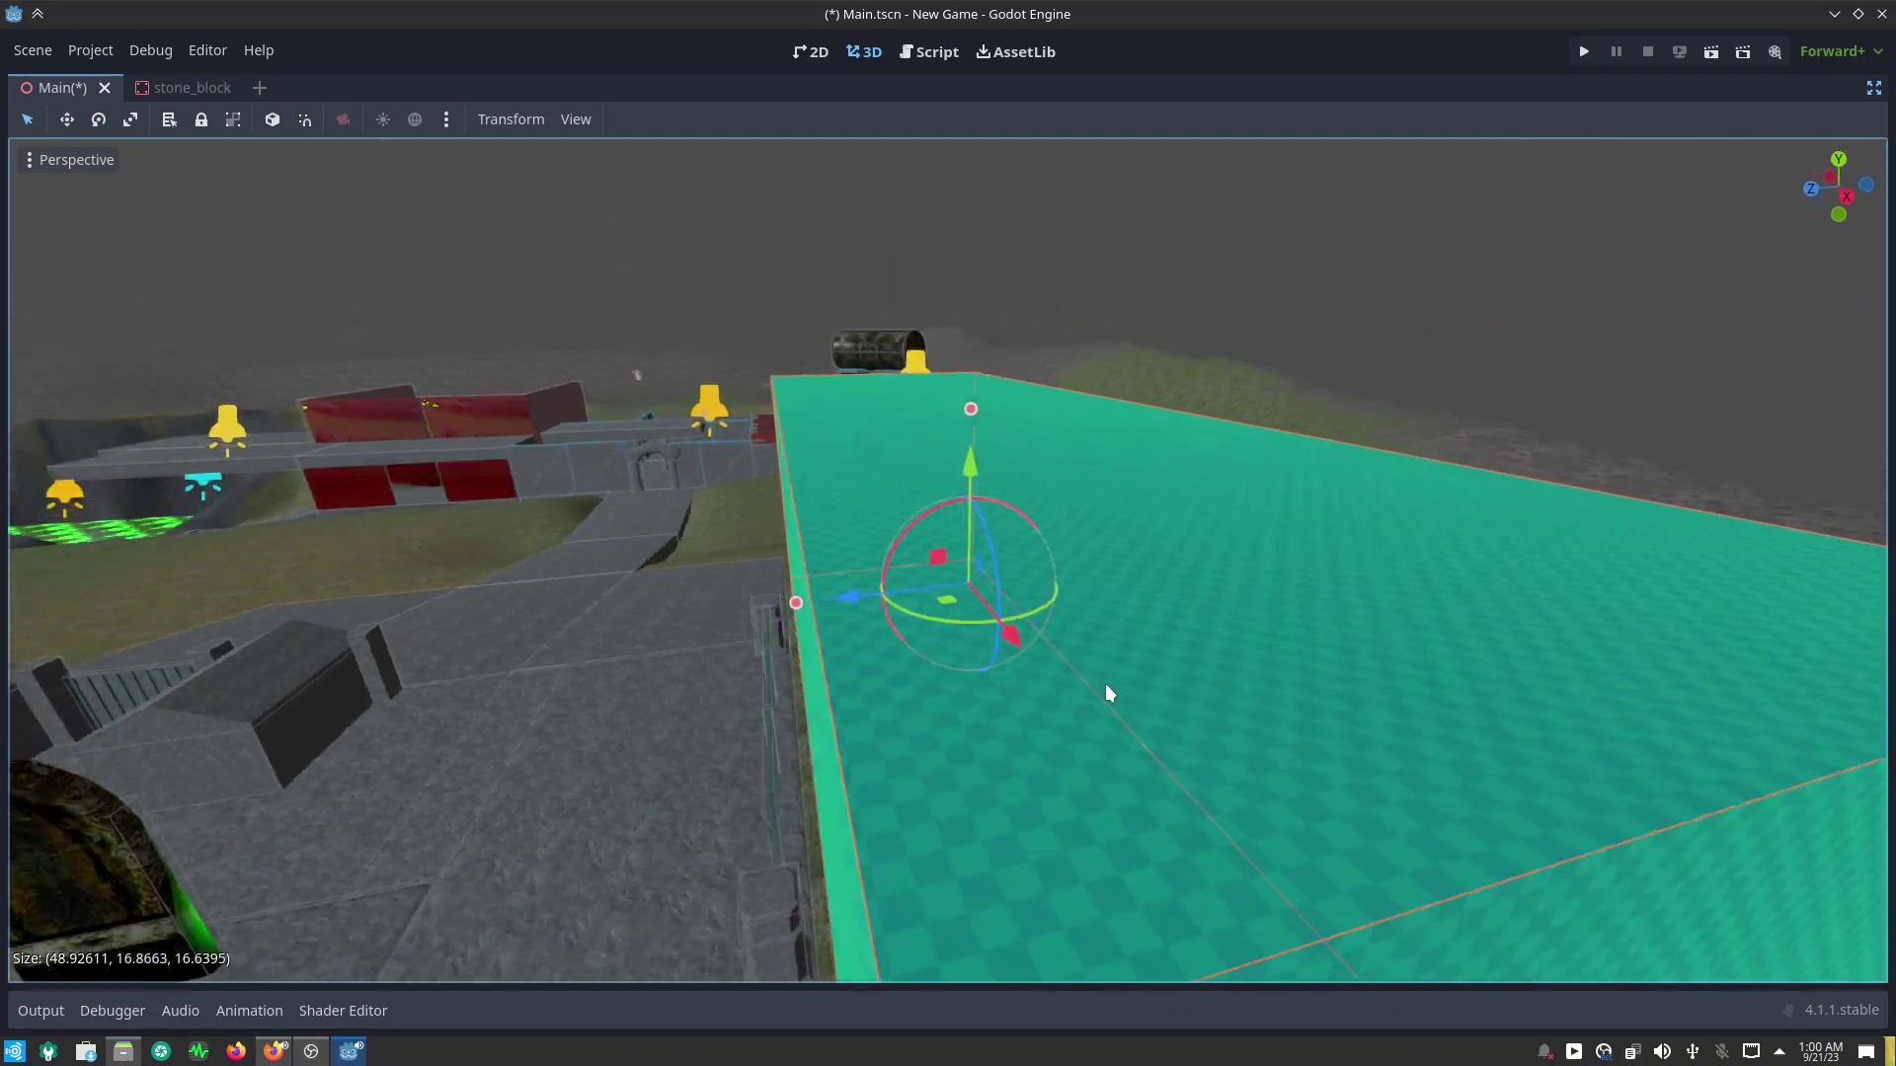
{"action": "scroll", "coordinate": [956, 606], "scroll_direction": "down", "scroll_amount": 5}
{"action": "mouse_move", "coordinate": [955, 606]}
{"action": "middle_mouse_down"}
{"action": "mouse_move", "coordinate": [904, 539]}
{"action": "mouse_move", "coordinate": [135, 558]}
{"action": "mouse_move", "coordinate": [72, 579]}
{"action": "mouse_move", "coordinate": [264, 681]}
{"action": "mouse_move", "coordinate": [614, 705]}
{"action": "mouse_move", "coordinate": [640, 837]}
{"action": "mouse_move", "coordinate": [591, 698]}
{"action": "middle_mouse_up"}
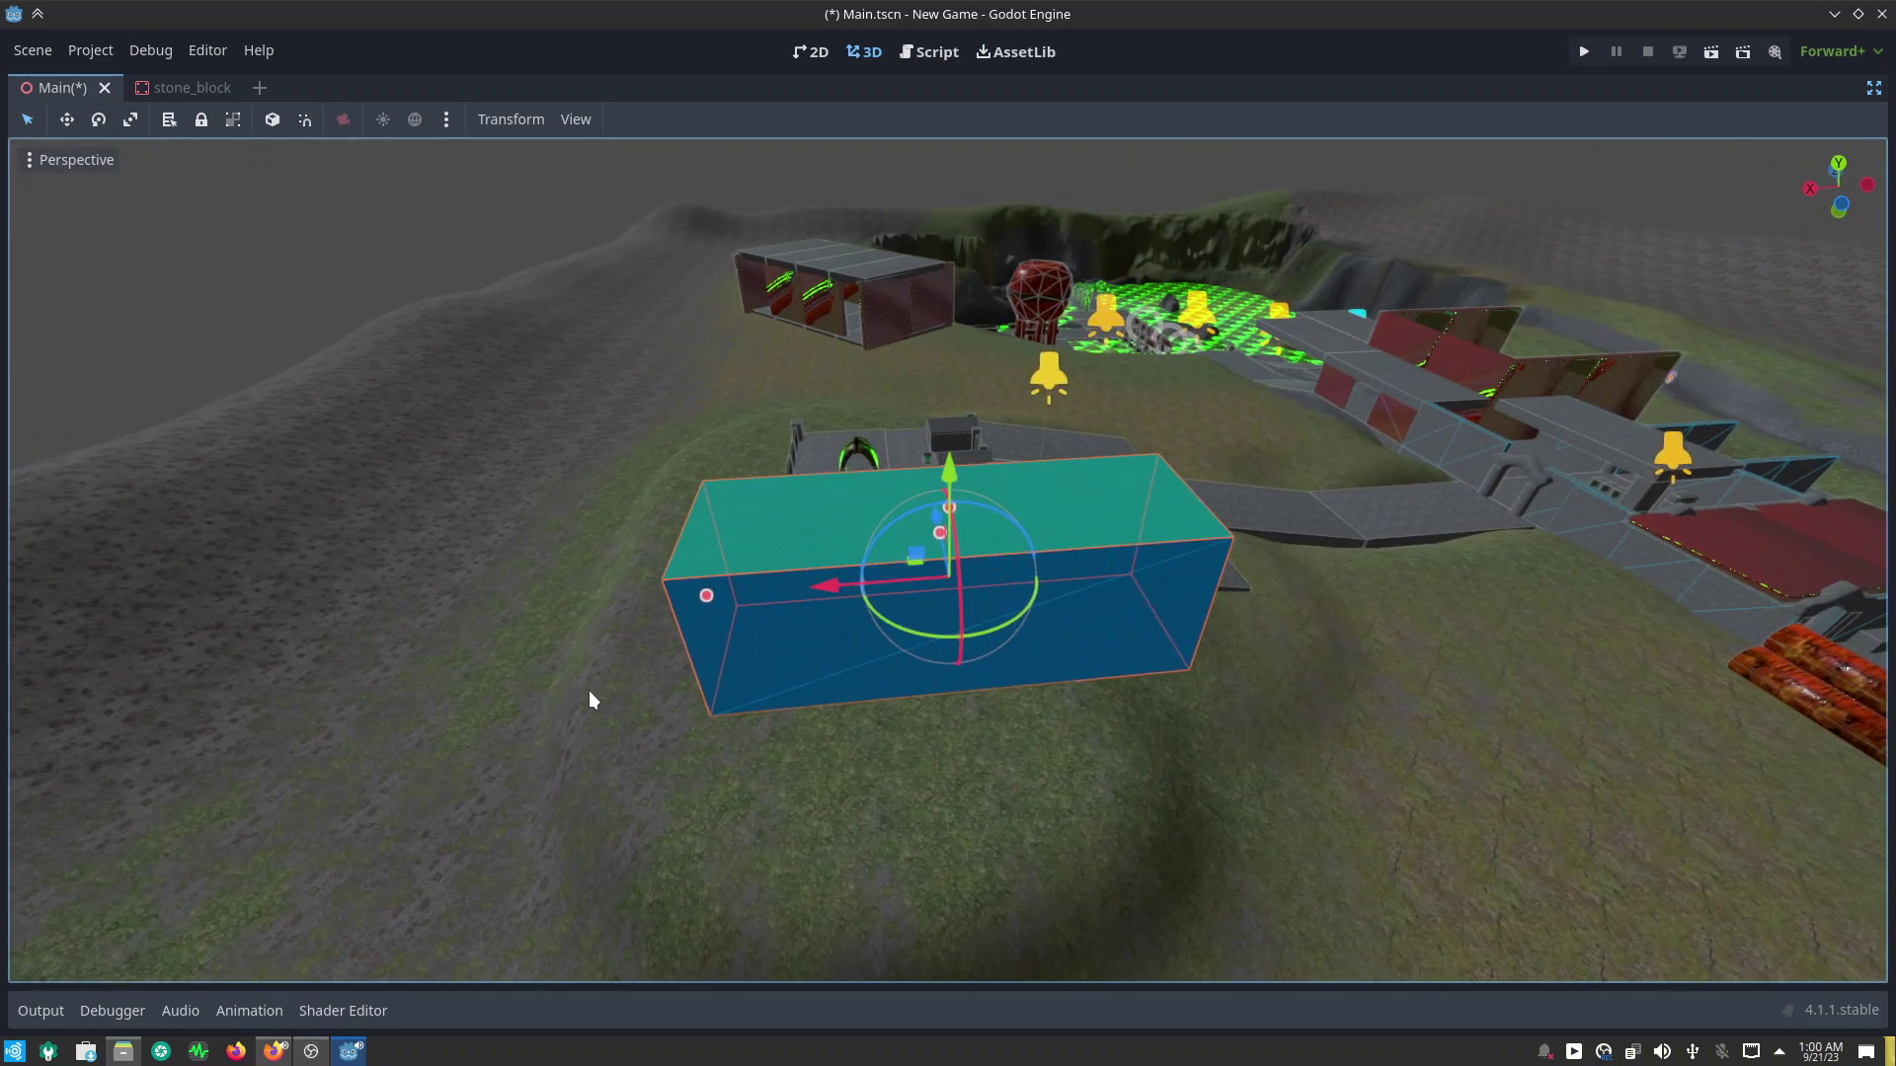
{"action": "mouse_move", "coordinate": [707, 597]}
{"action": "left_mouse_down"}
{"action": "mouse_move", "coordinate": [798, 593]}
{"action": "mouse_move", "coordinate": [750, 622]}
{"action": "left_mouse_up"}
{"action": "mouse_move", "coordinate": [696, 784]}
{"action": "middle_mouse_down"}
{"action": "mouse_move", "coordinate": [786, 689]}
{"action": "mouse_move", "coordinate": [672, 626]}
{"action": "mouse_move", "coordinate": [37, 654]}
{"action": "mouse_move", "coordinate": [1654, 721]}
{"action": "middle_mouse_up"}
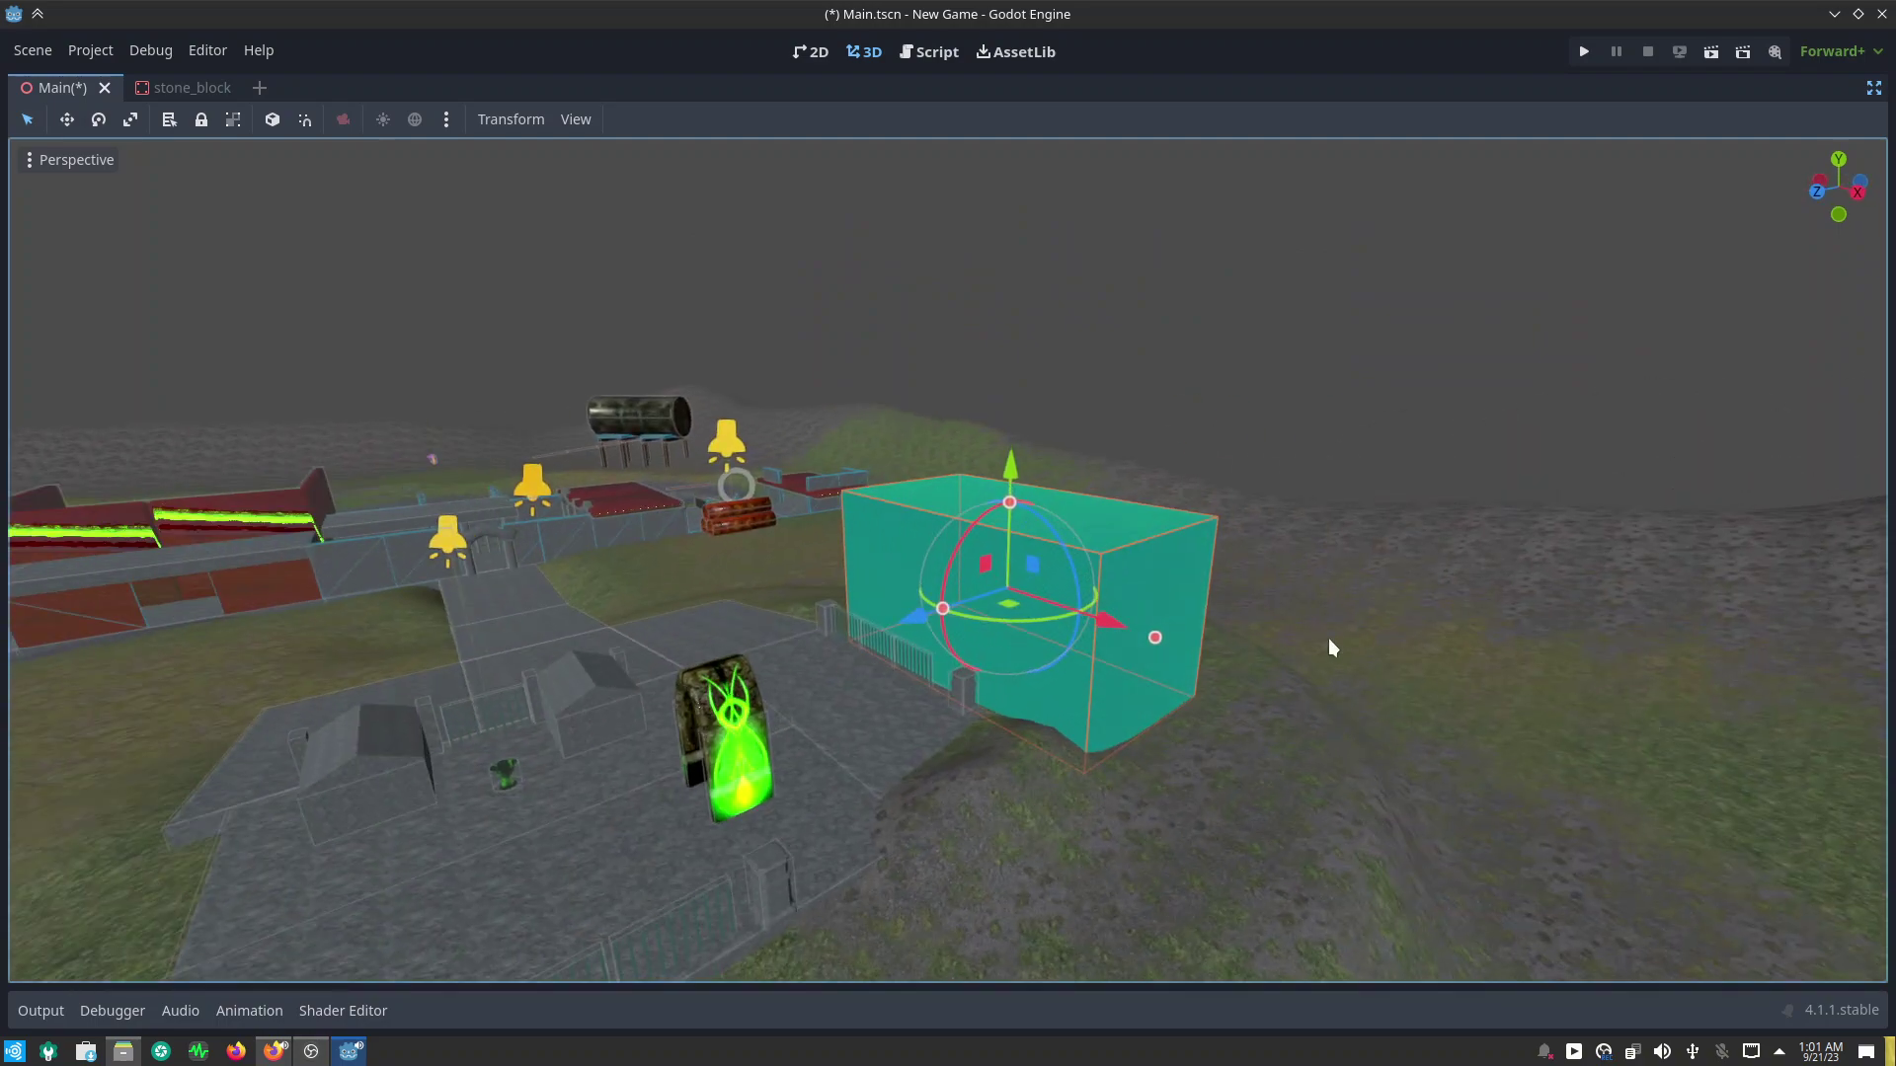
{"action": "scroll", "coordinate": [1228, 607], "scroll_direction": "up", "scroll_amount": 3}
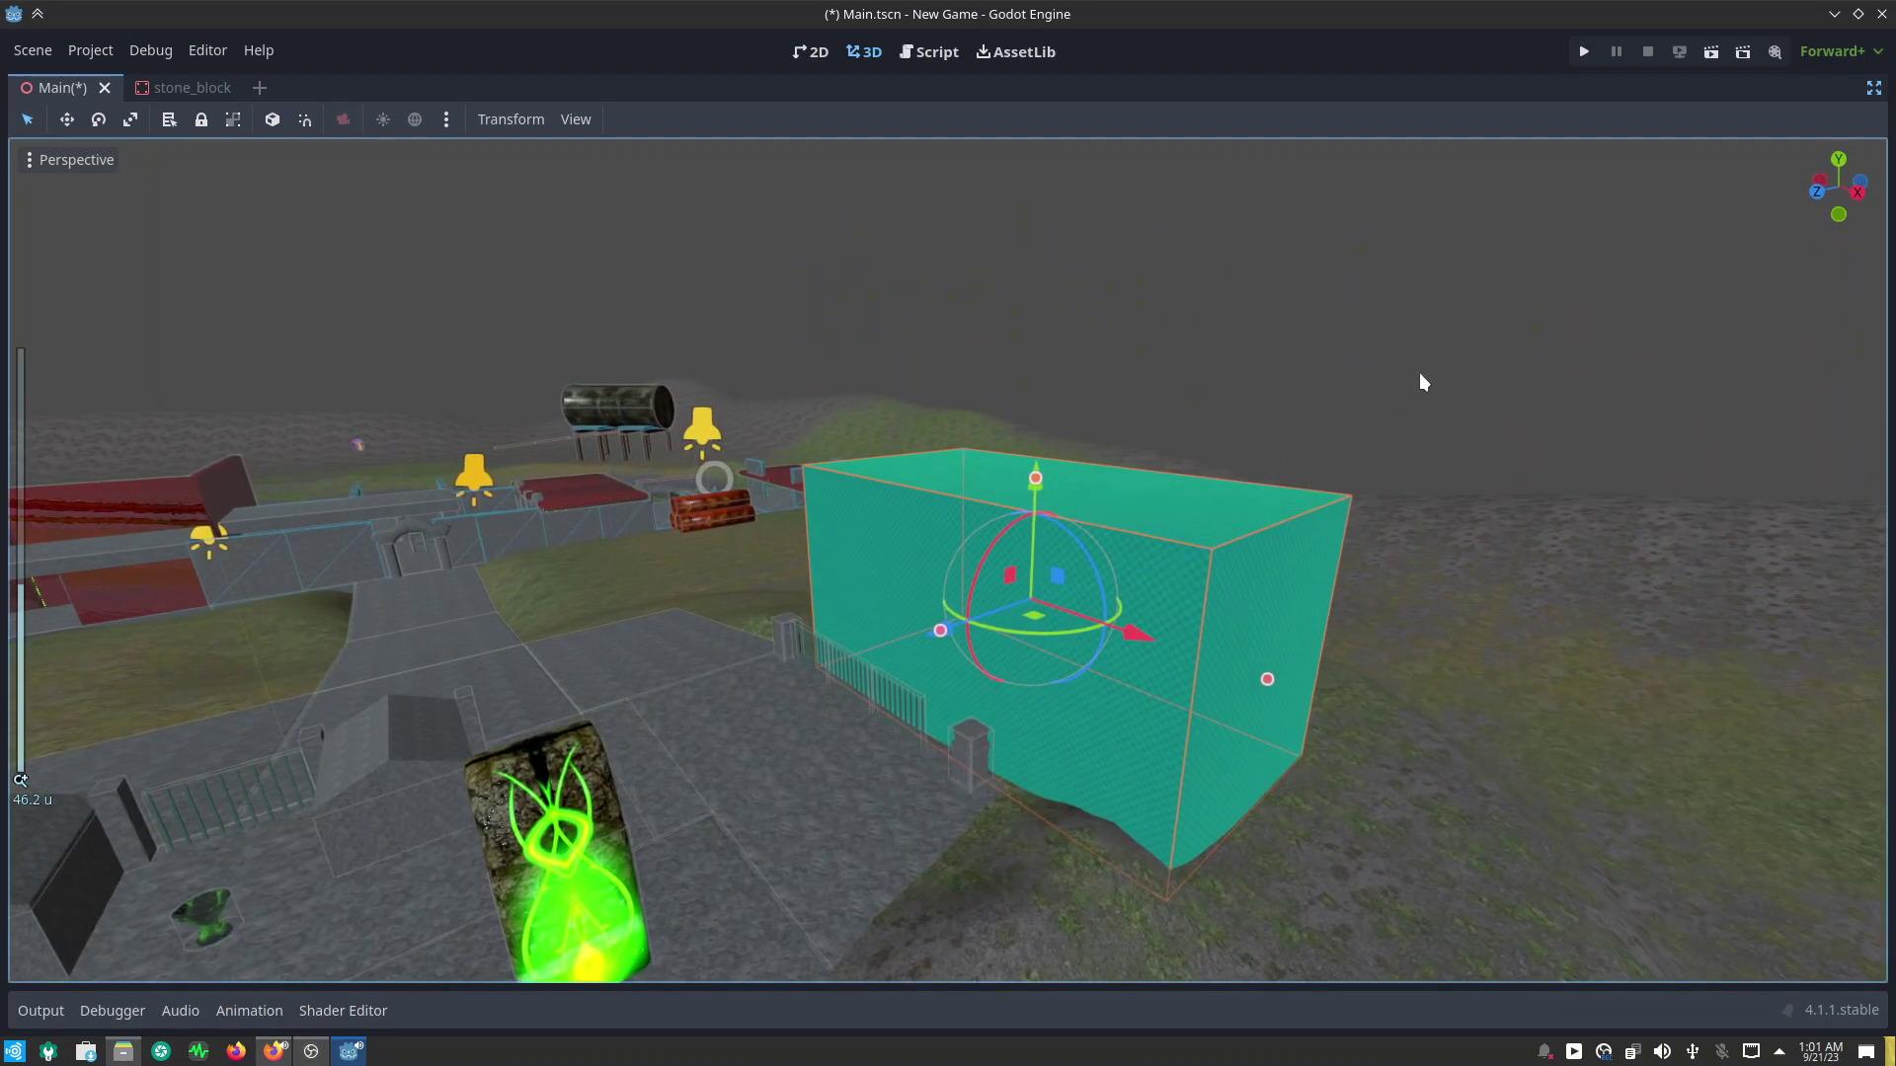
Step: Apply Concrete.material from the Materials folder as box3's Material Override
{"action": "left_click", "coordinate": [1869, 94]}
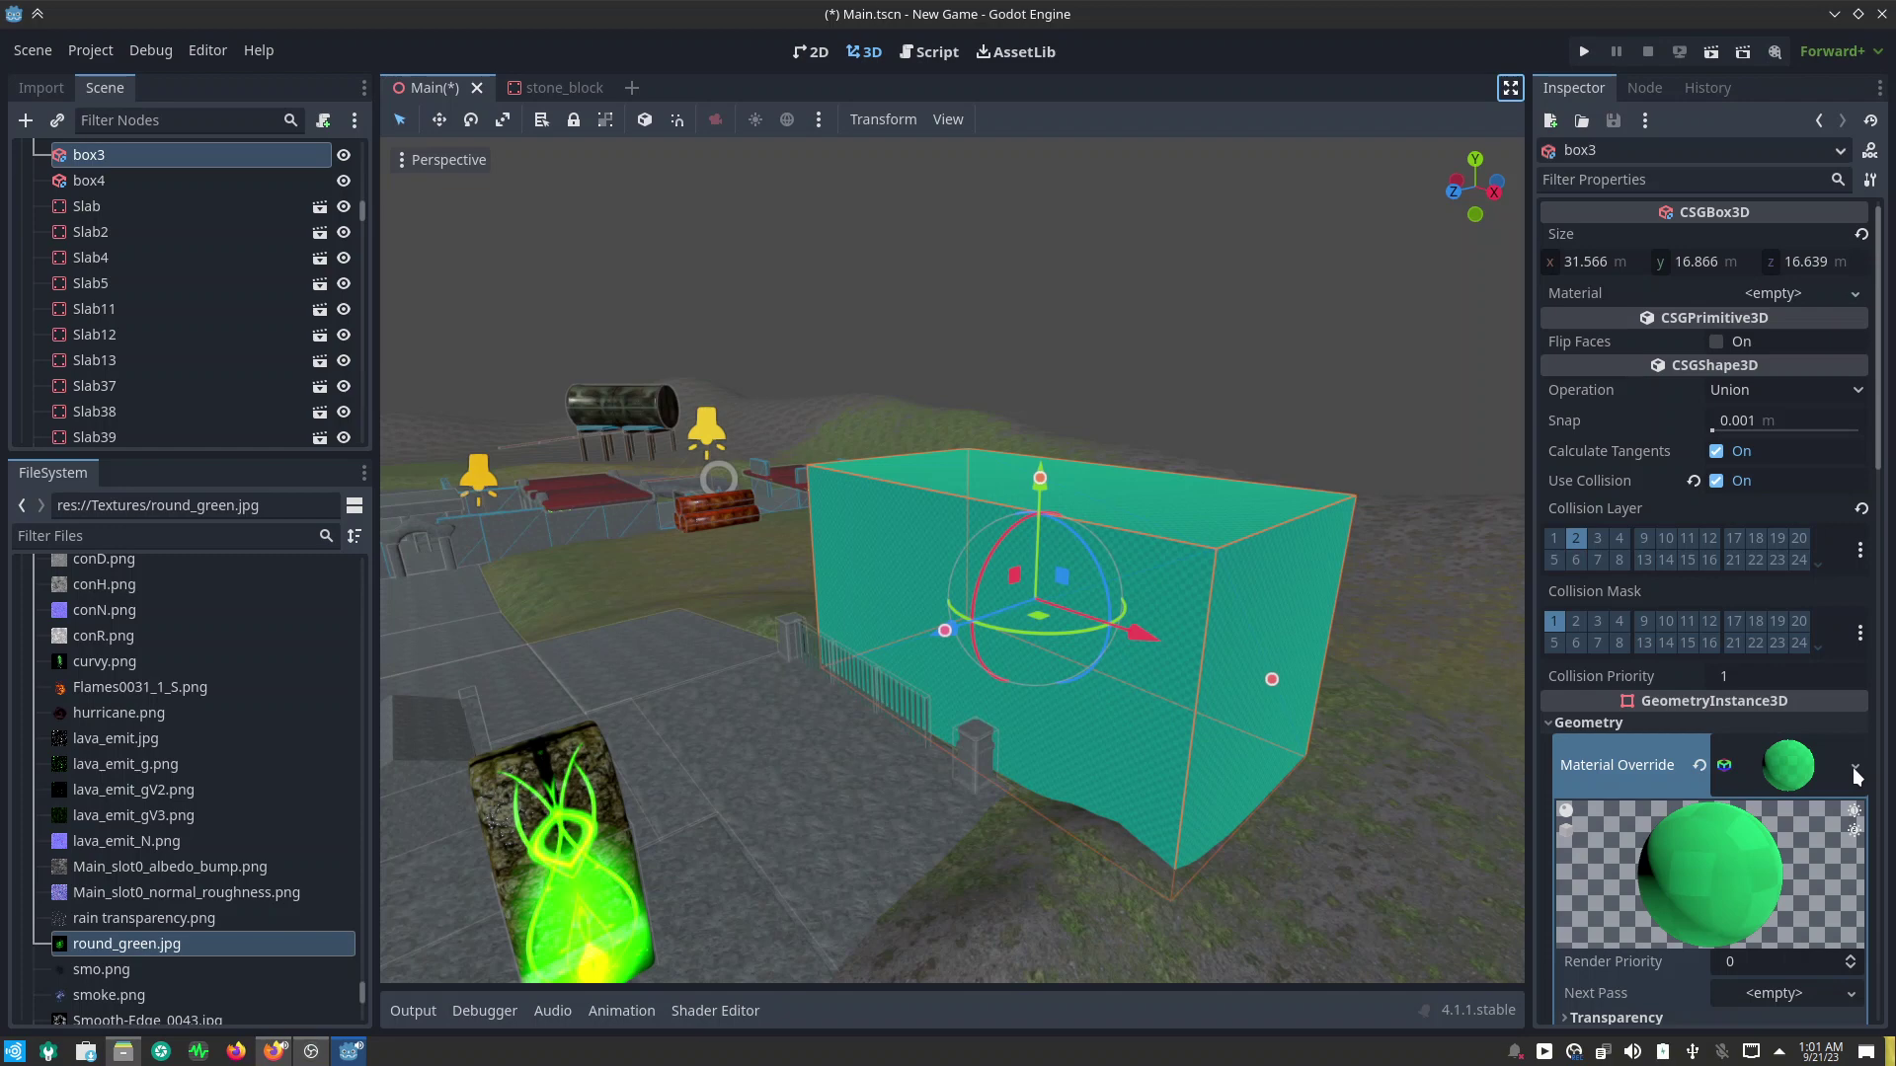
{"action": "left_click", "coordinate": [1854, 771]}
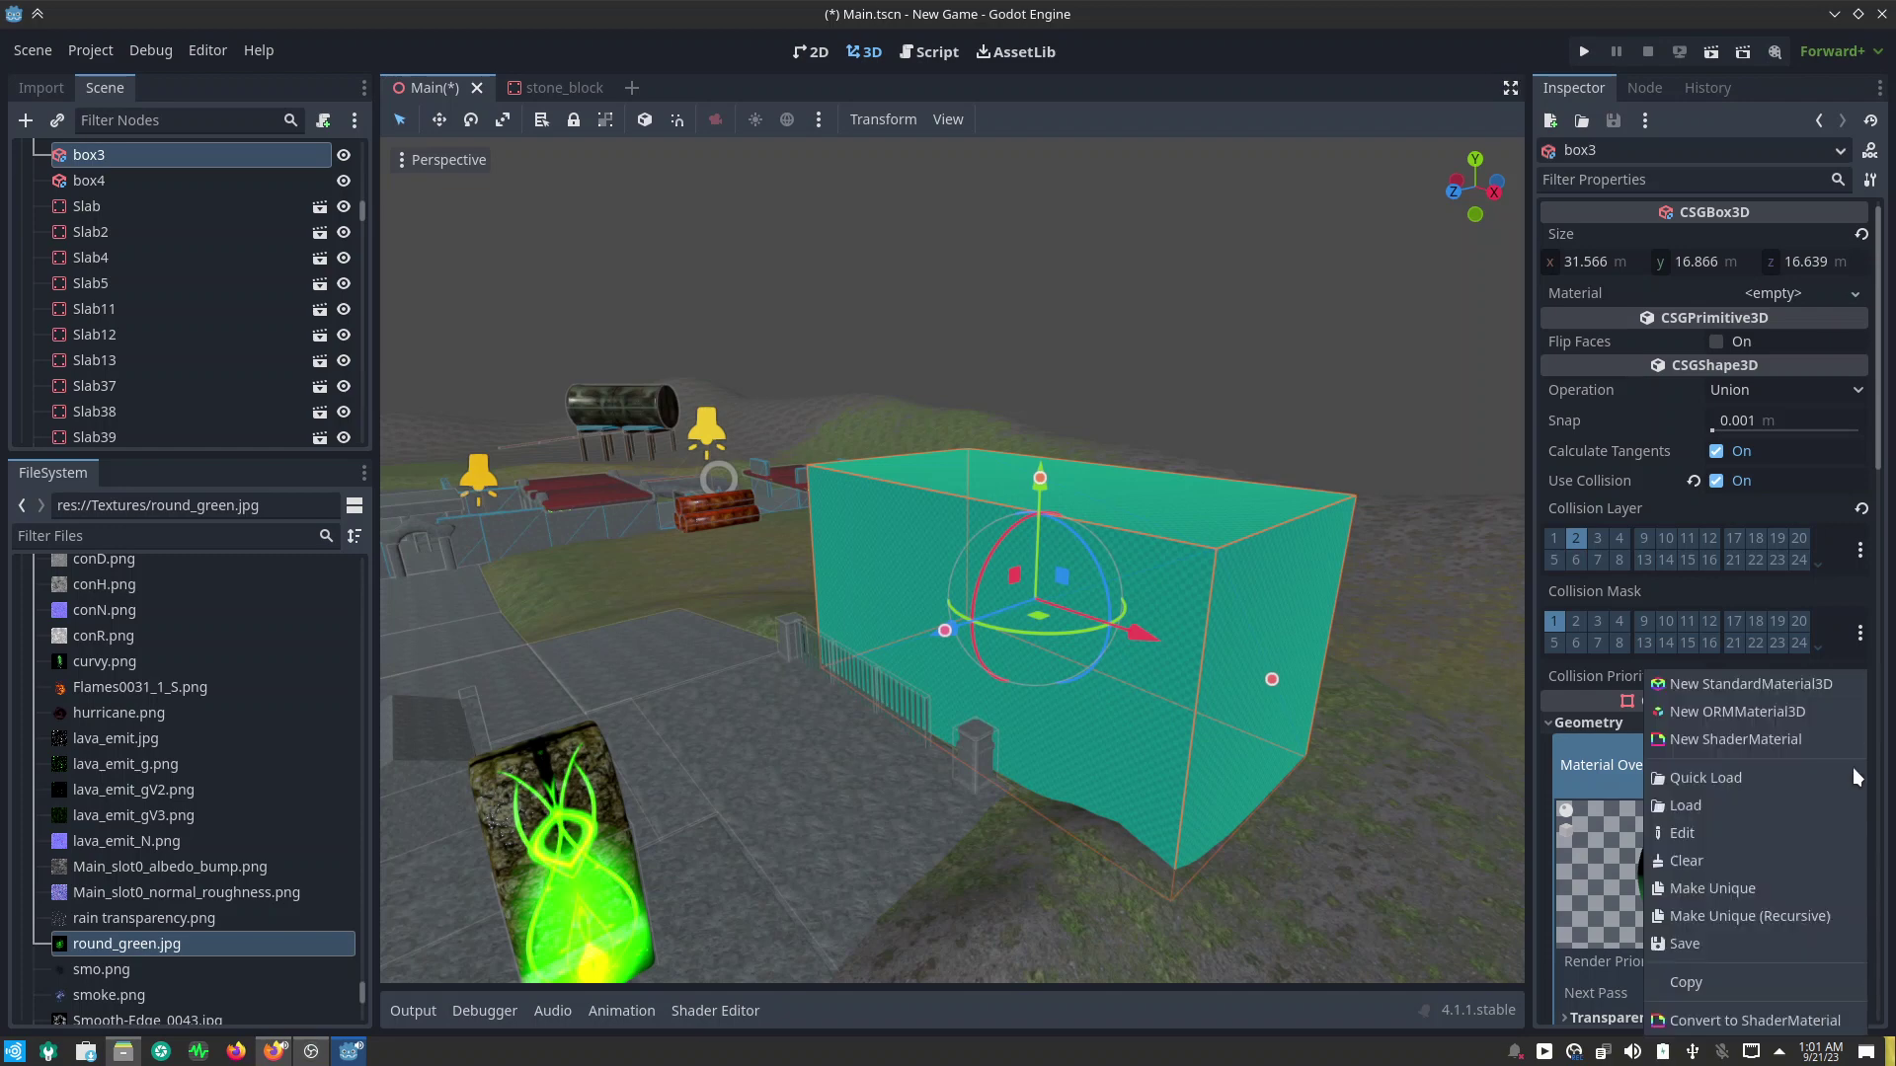
{"action": "left_click", "coordinate": [1758, 808]}
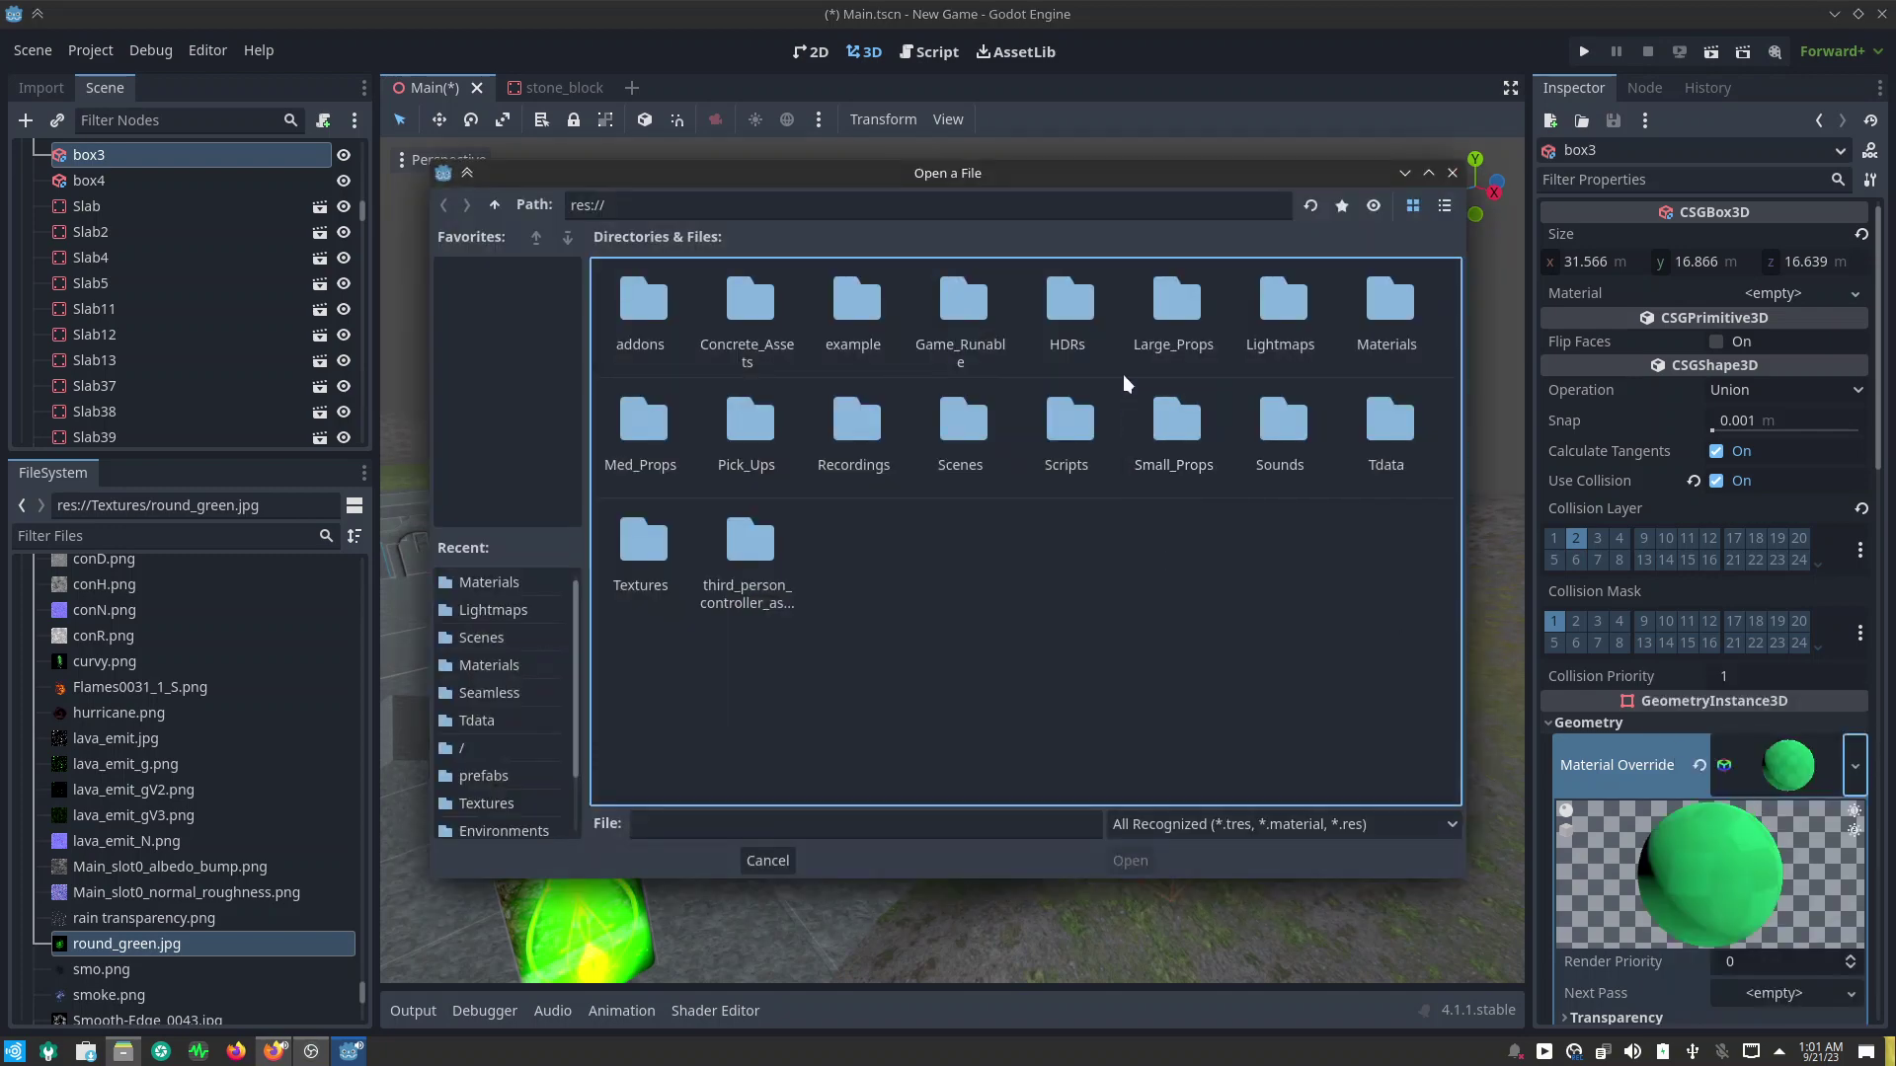
{"action": "double_click", "coordinate": [1403, 301]}
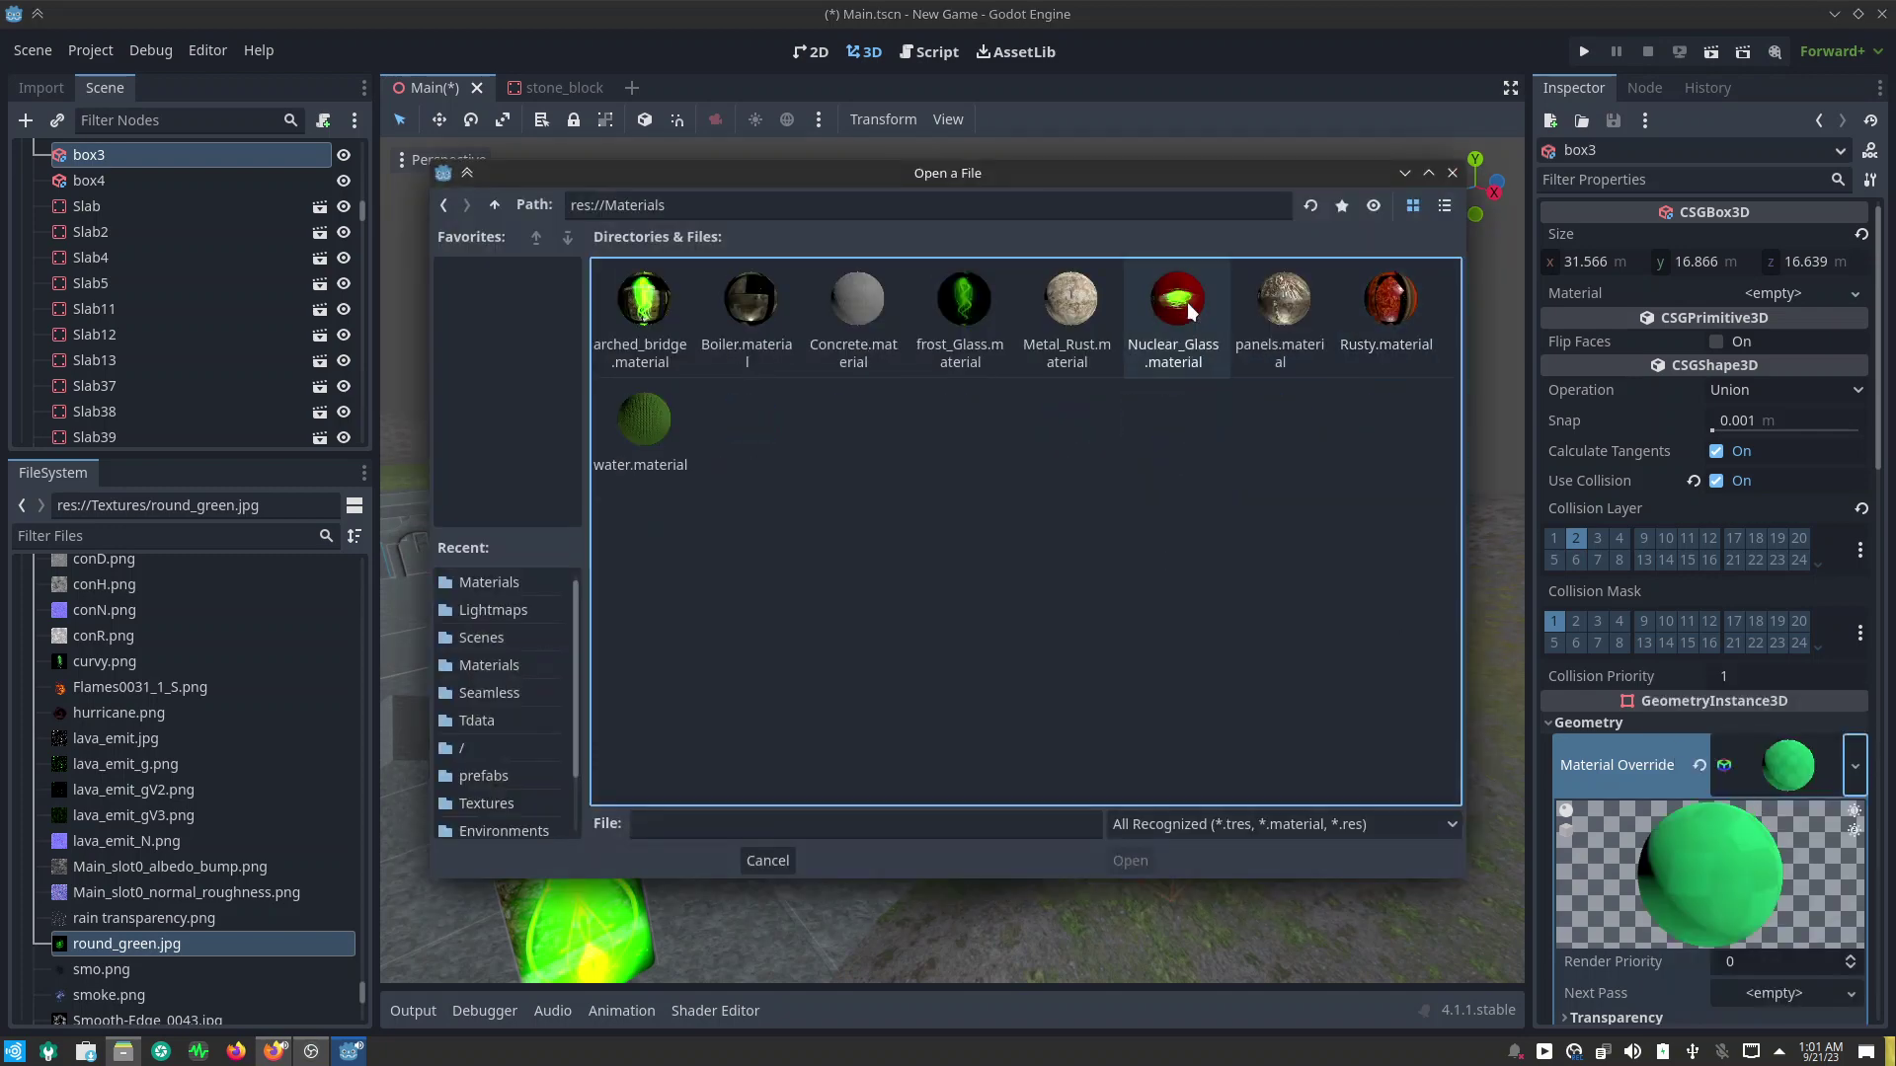
{"action": "double_click", "coordinate": [860, 309]}
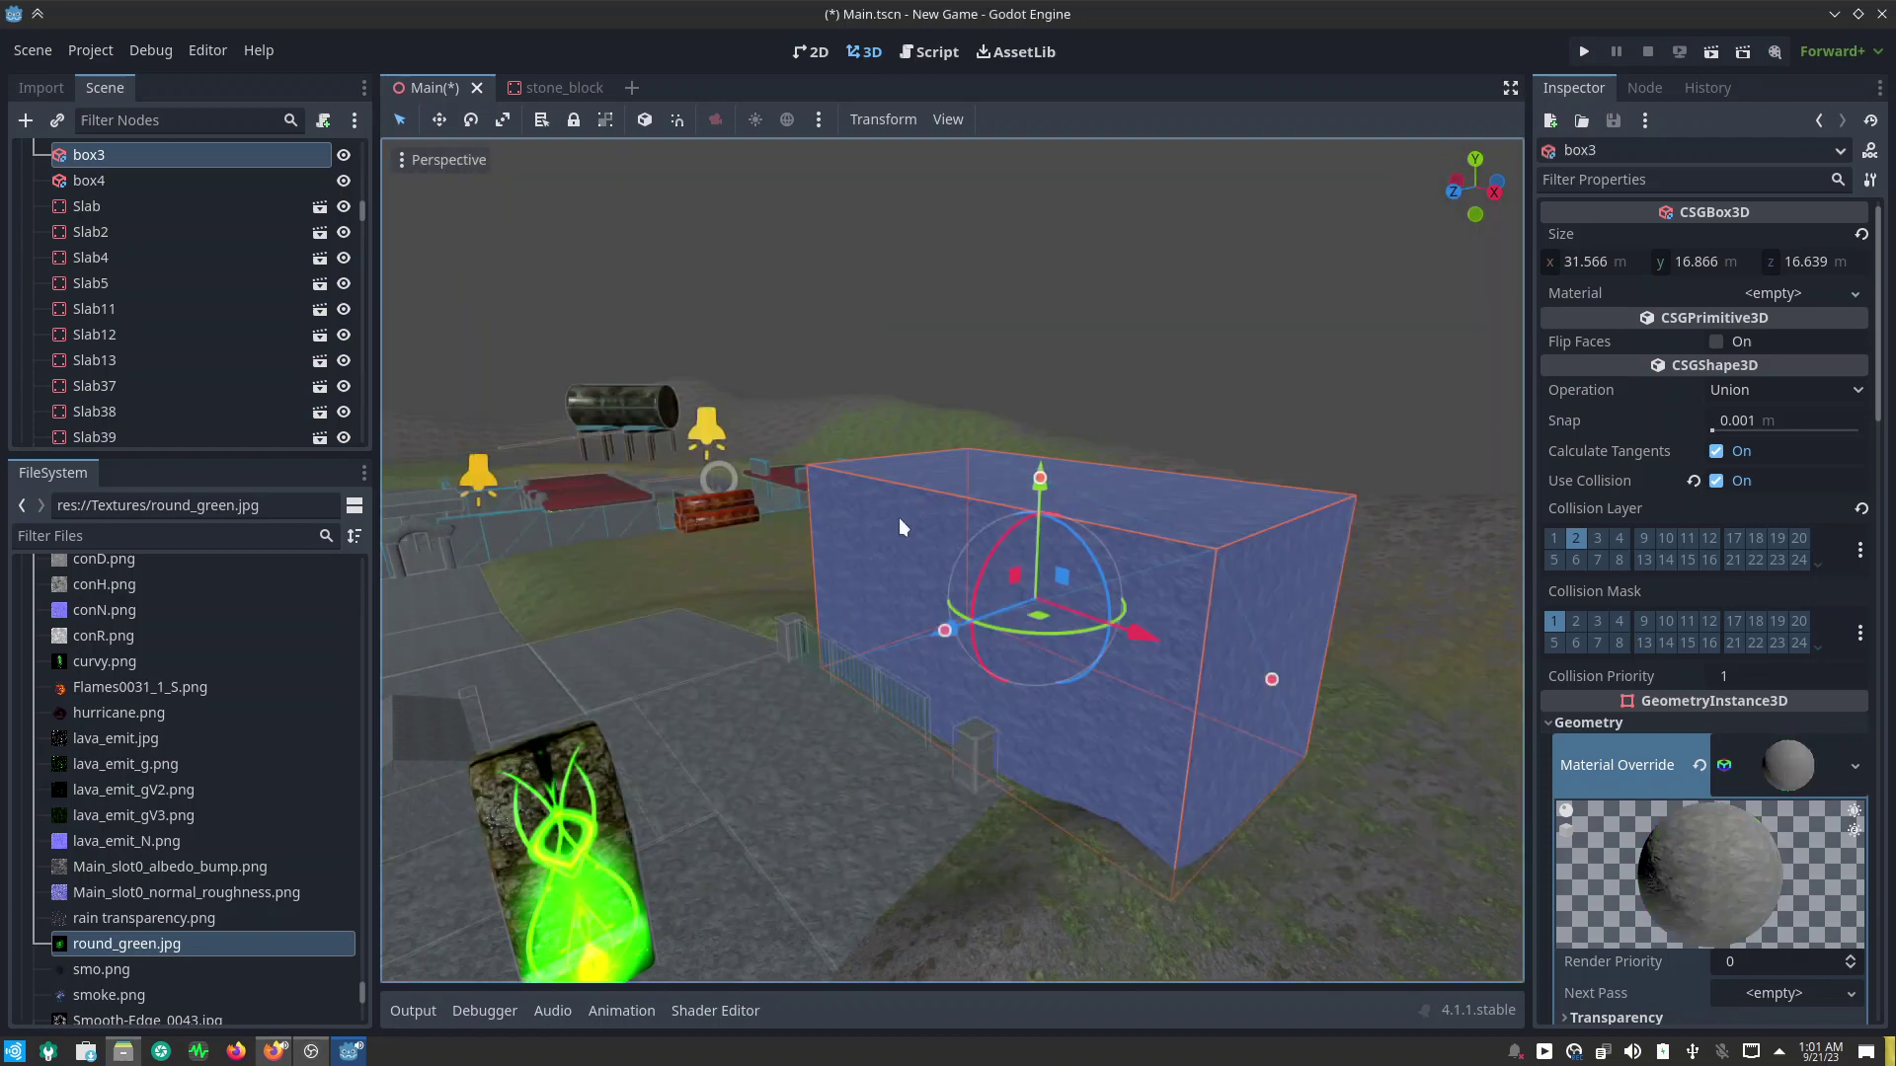
{"action": "mouse_move", "coordinate": [900, 526]}
{"action": "middle_mouse_down"}
{"action": "mouse_move", "coordinate": [1022, 526]}
{"action": "mouse_move", "coordinate": [845, 530]}
{"action": "middle_mouse_up"}
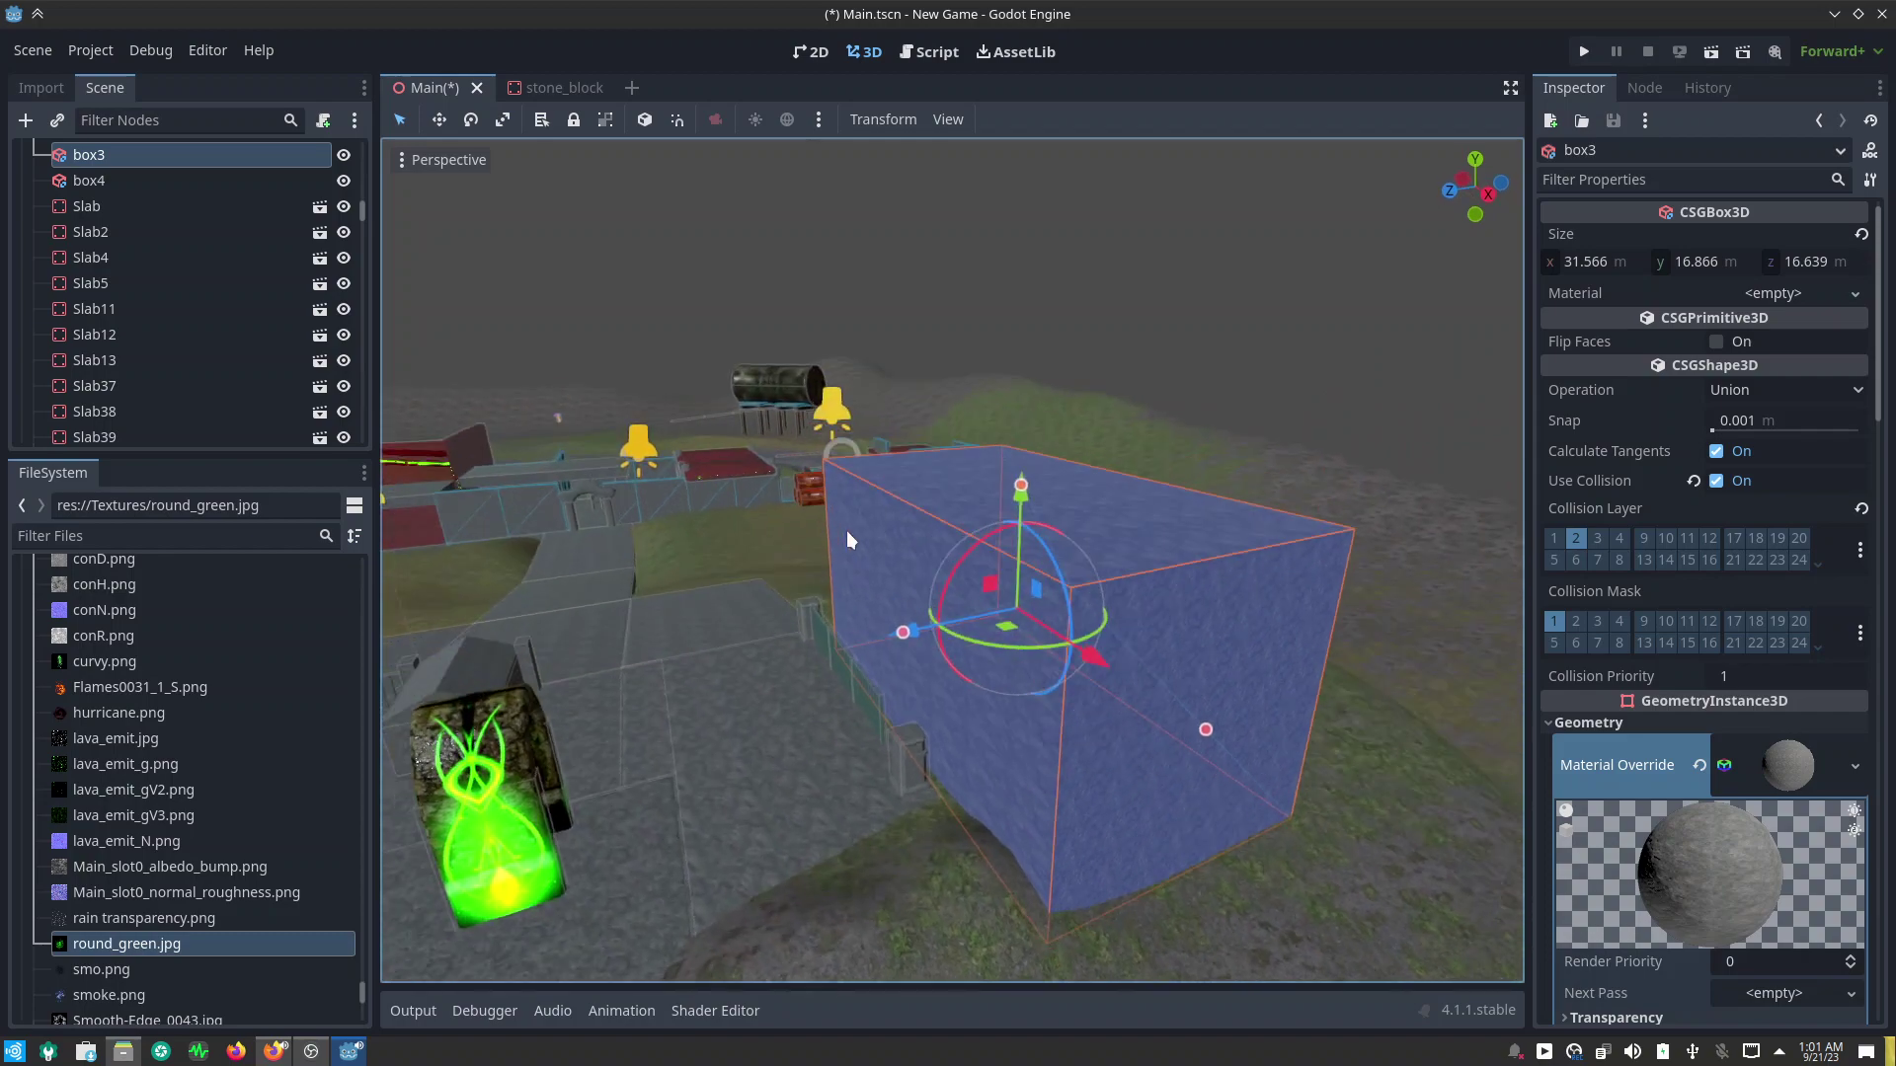
{"action": "mouse_move", "coordinate": [671, 447]}
{"action": "middle_mouse_down", "text": "shift"}
{"action": "mouse_move", "coordinate": [930, 454]}
{"action": "mouse_move", "coordinate": [909, 524]}
{"action": "mouse_move", "coordinate": [1023, 507]}
{"action": "middle_mouse_up", "text": "shift"}
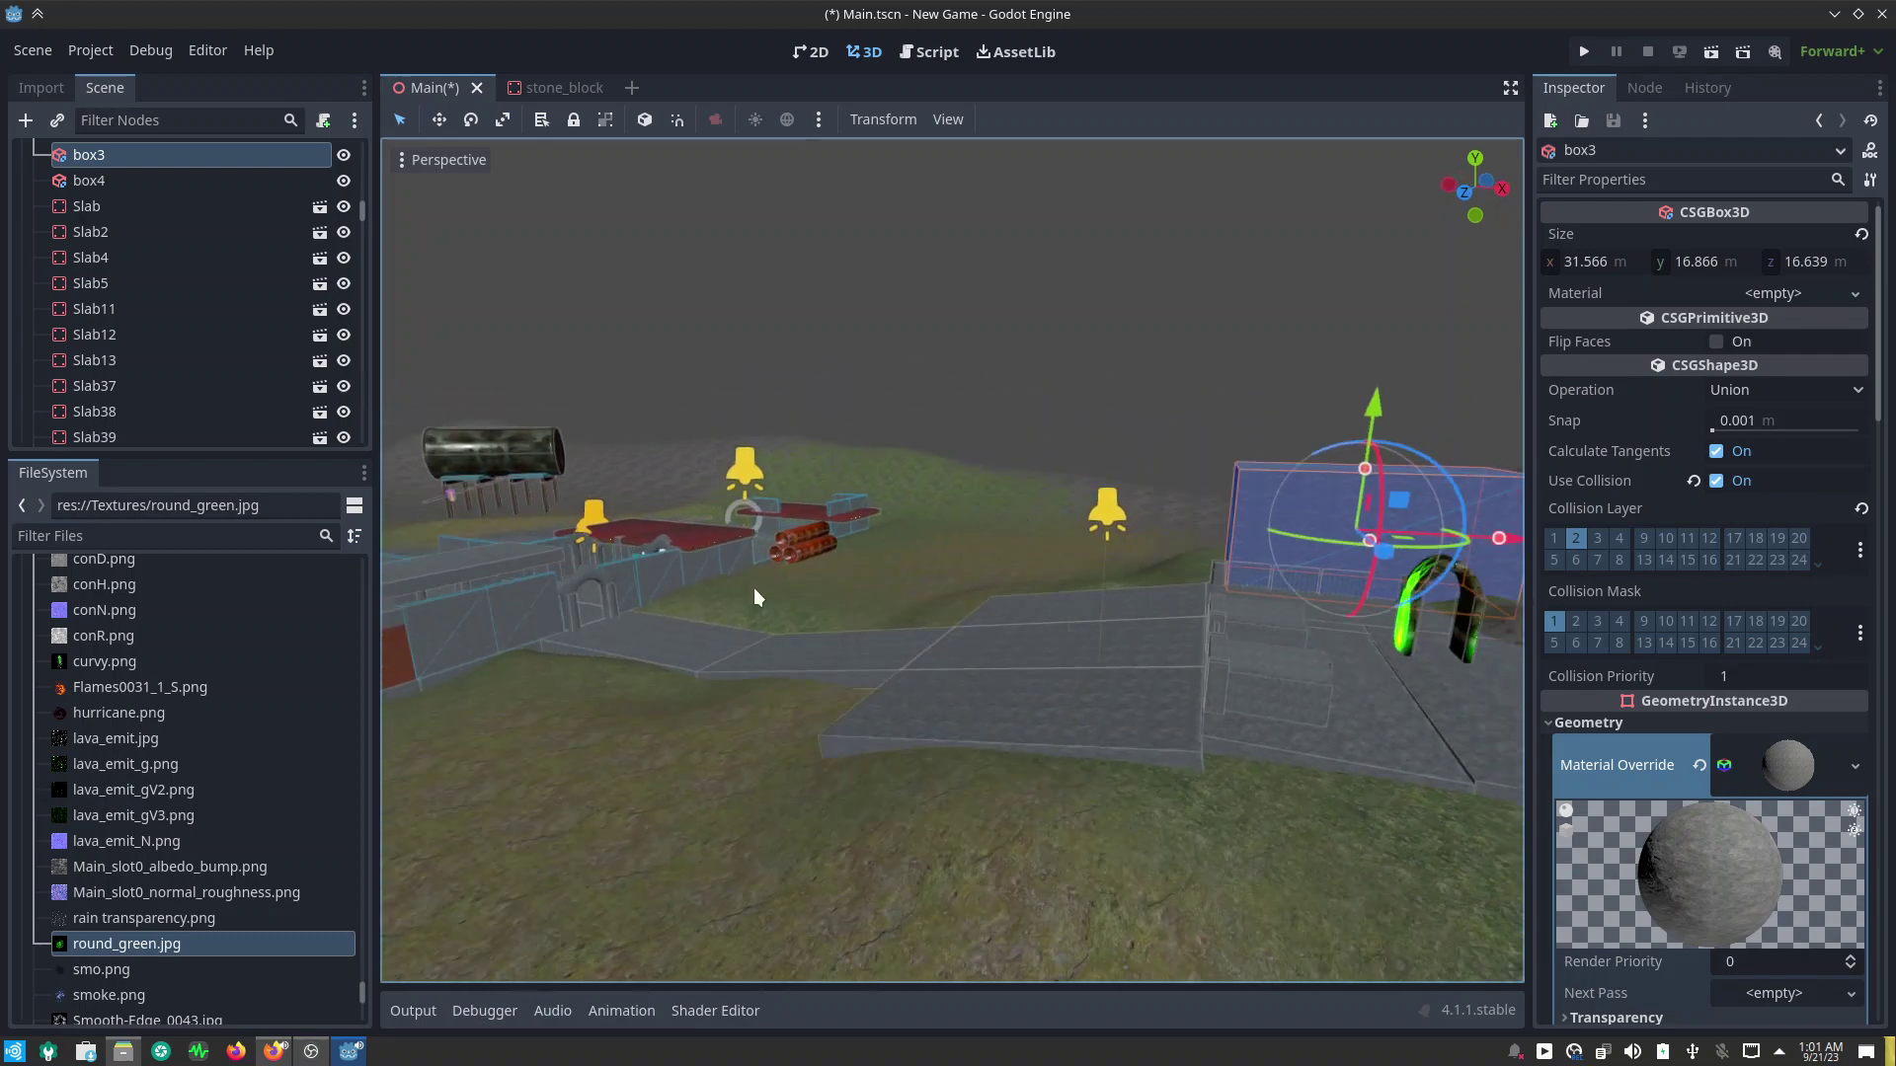
{"action": "middle_click_drag", "start_coordinate": [754, 598], "coordinate": [1381, 505], "text": "shift"}
{"action": "middle_click_drag", "start_coordinate": [768, 600], "coordinate": [510, 588], "text": "shift"}
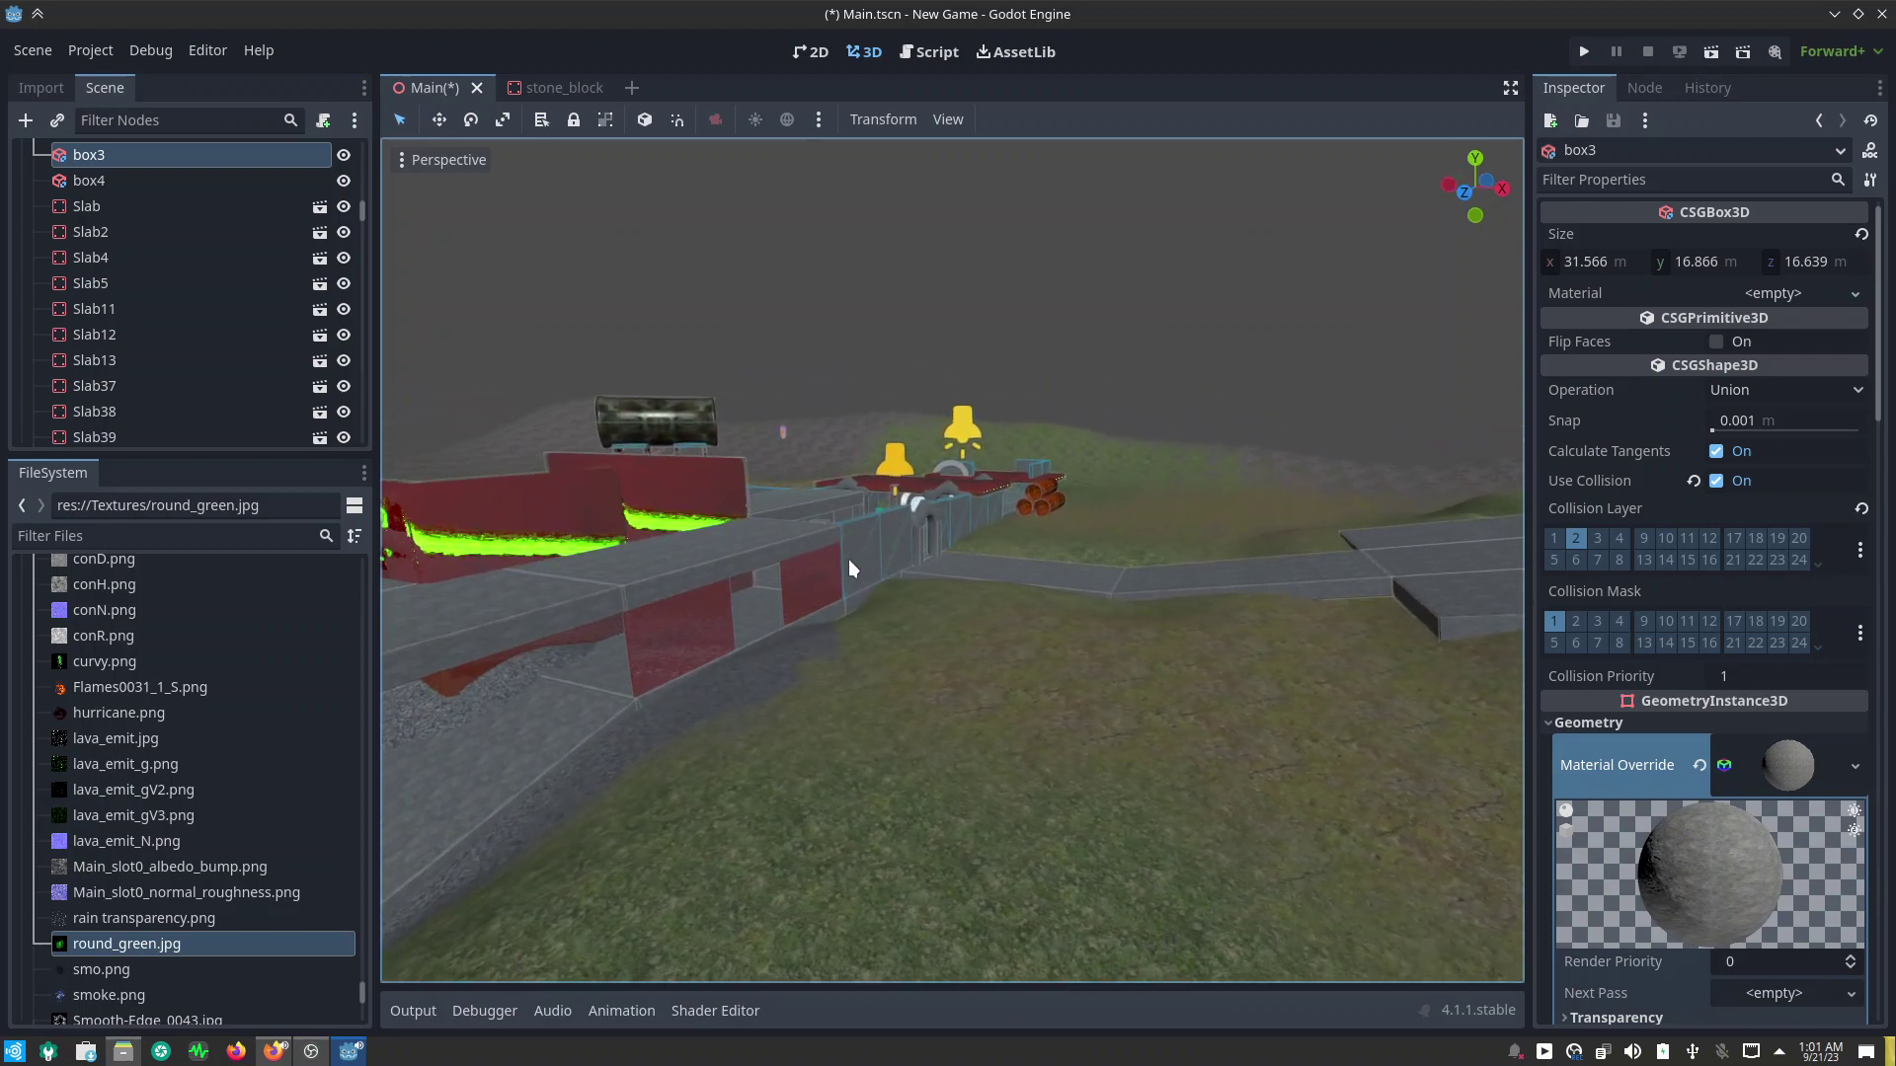
{"action": "scroll", "coordinate": [510, 587], "scroll_direction": "down", "scroll_amount": 3}
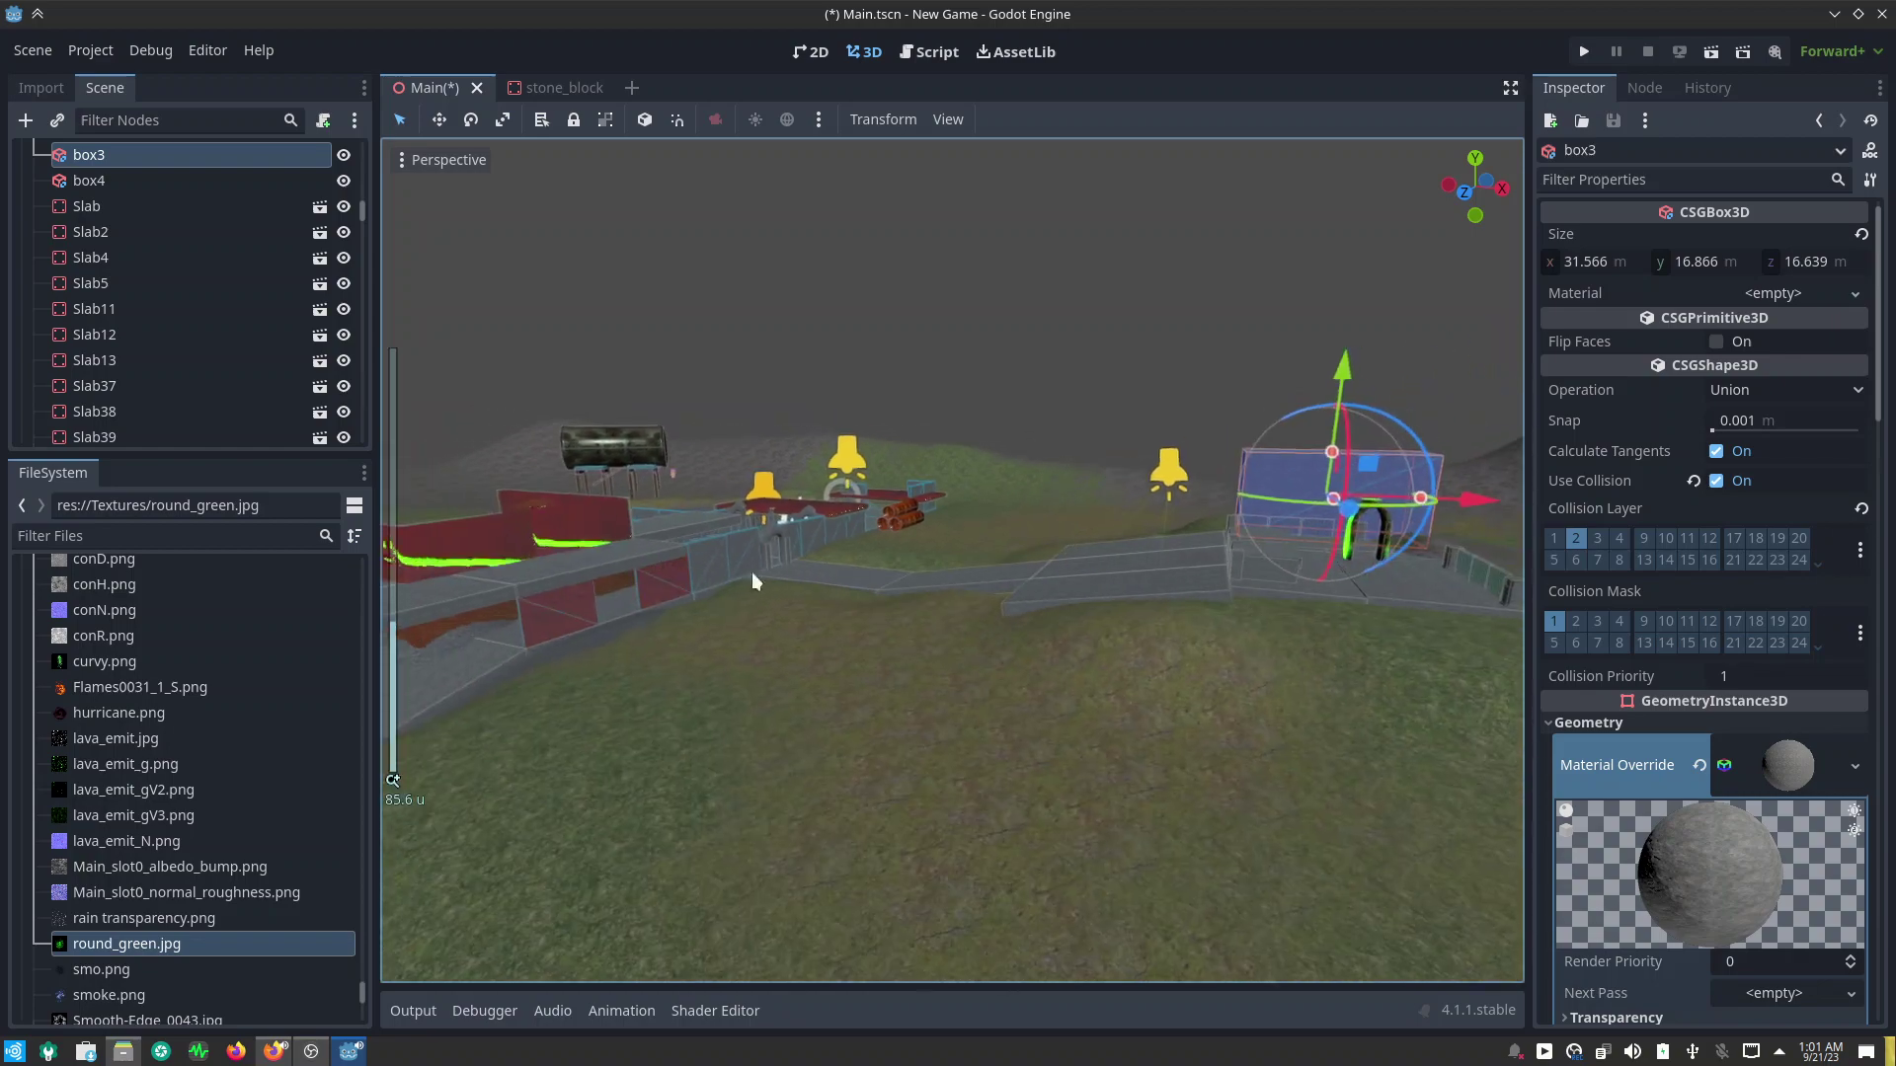
Step: Select the Cemarch arch and slide it across the level toward the red bridge wall
{"action": "left_click", "coordinate": [1387, 539]}
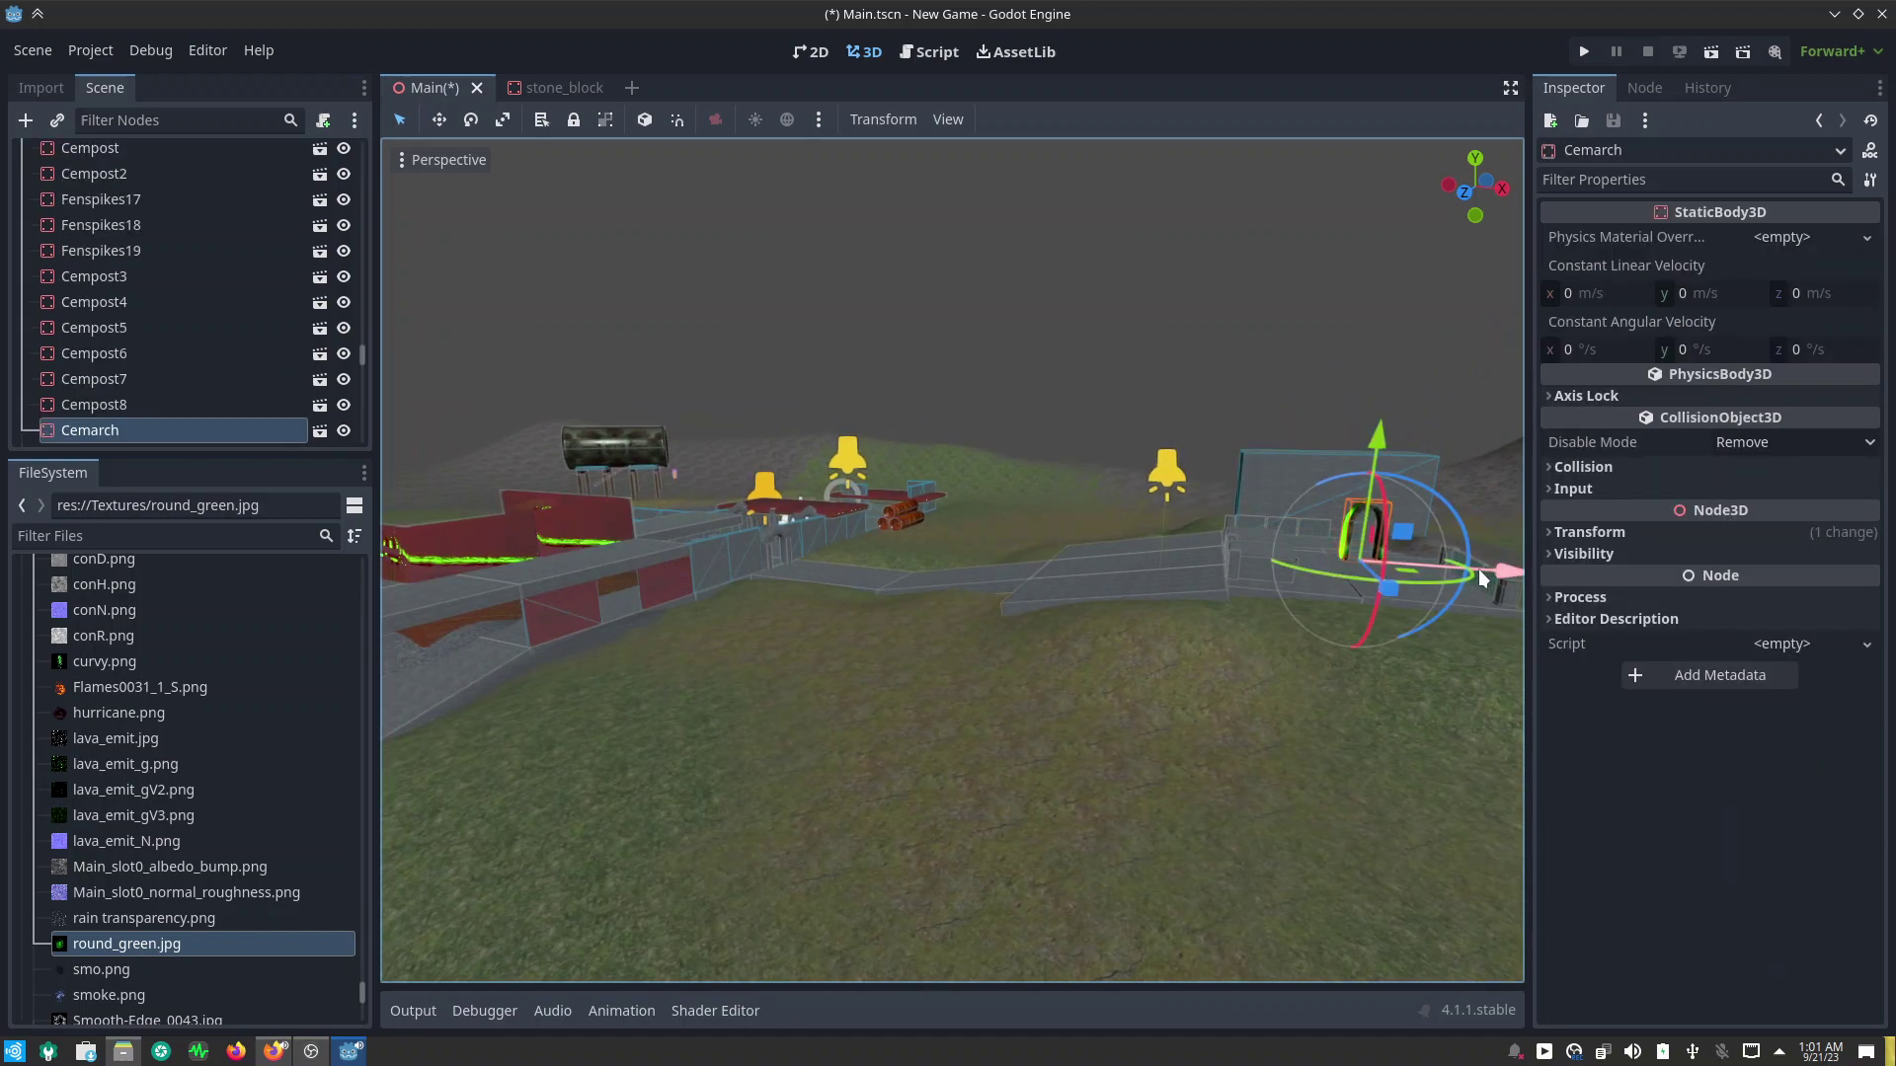
{"action": "mouse_move", "coordinate": [1448, 581]}
{"action": "left_mouse_down"}
{"action": "mouse_move", "coordinate": [559, 612]}
{"action": "mouse_move", "coordinate": [700, 684]}
{"action": "left_mouse_up"}
{"action": "key", "text": "f"}
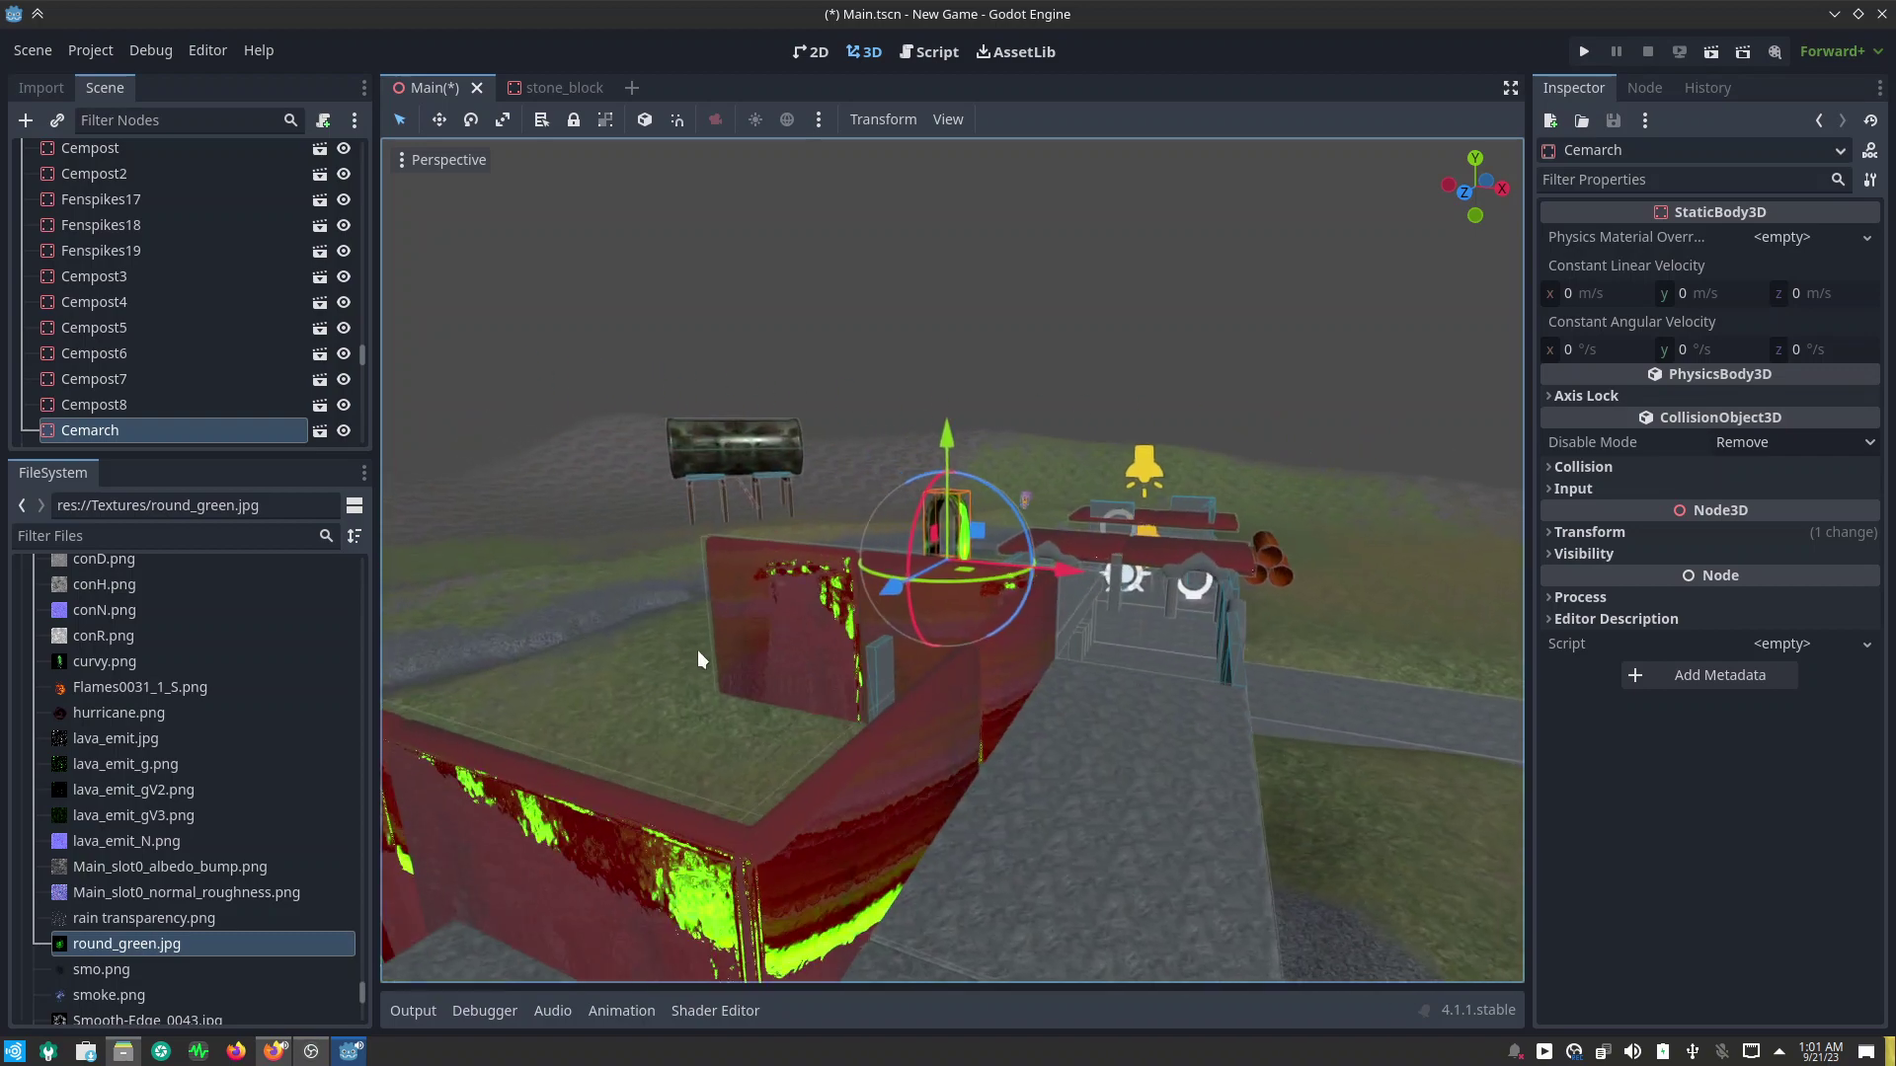
{"action": "mouse_move", "coordinate": [698, 655]}
{"action": "middle_mouse_down"}
{"action": "mouse_move", "coordinate": [1254, 764]}
{"action": "mouse_move", "coordinate": [1199, 609]}
{"action": "mouse_move", "coordinate": [901, 707]}
{"action": "mouse_move", "coordinate": [938, 726]}
{"action": "middle_mouse_up"}
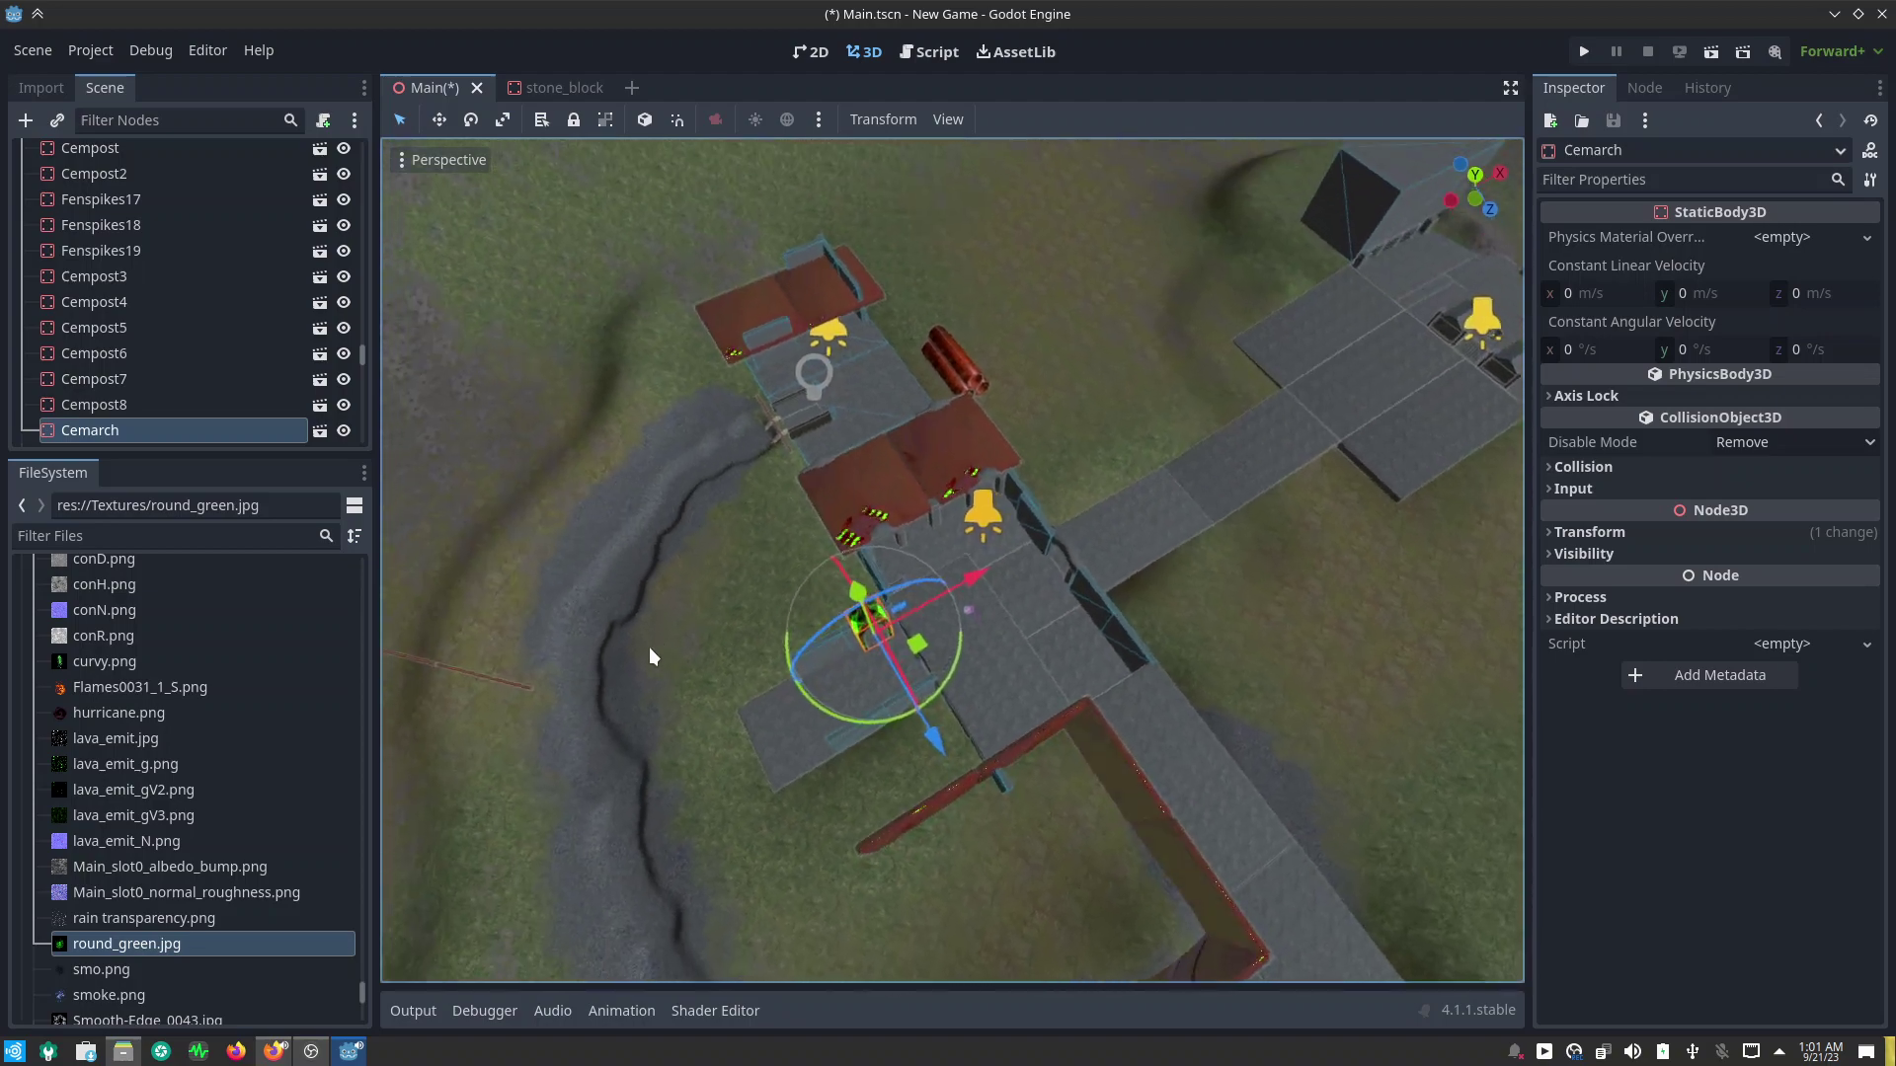
{"action": "left_click_drag", "start_coordinate": [925, 748], "coordinate": [874, 563]}
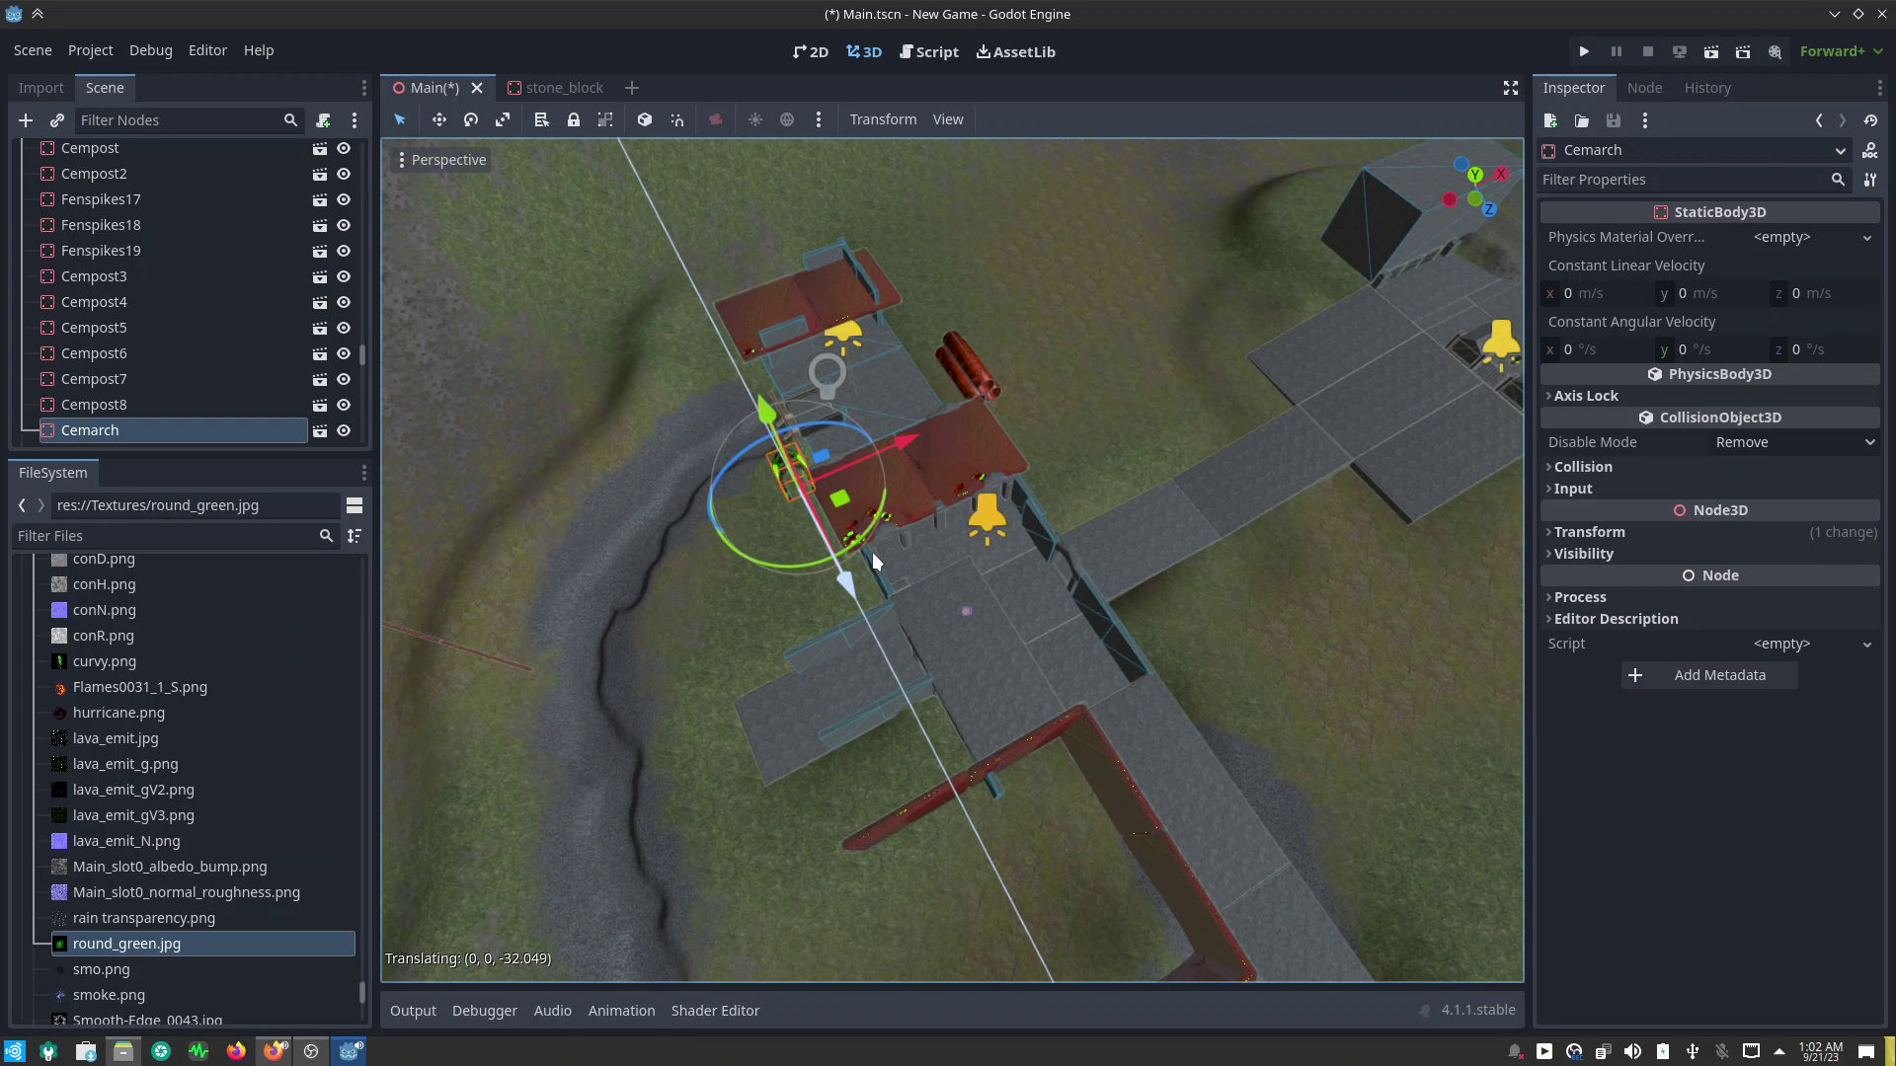
{"action": "left_click_drag", "start_coordinate": [874, 563], "coordinate": [1201, 765]}
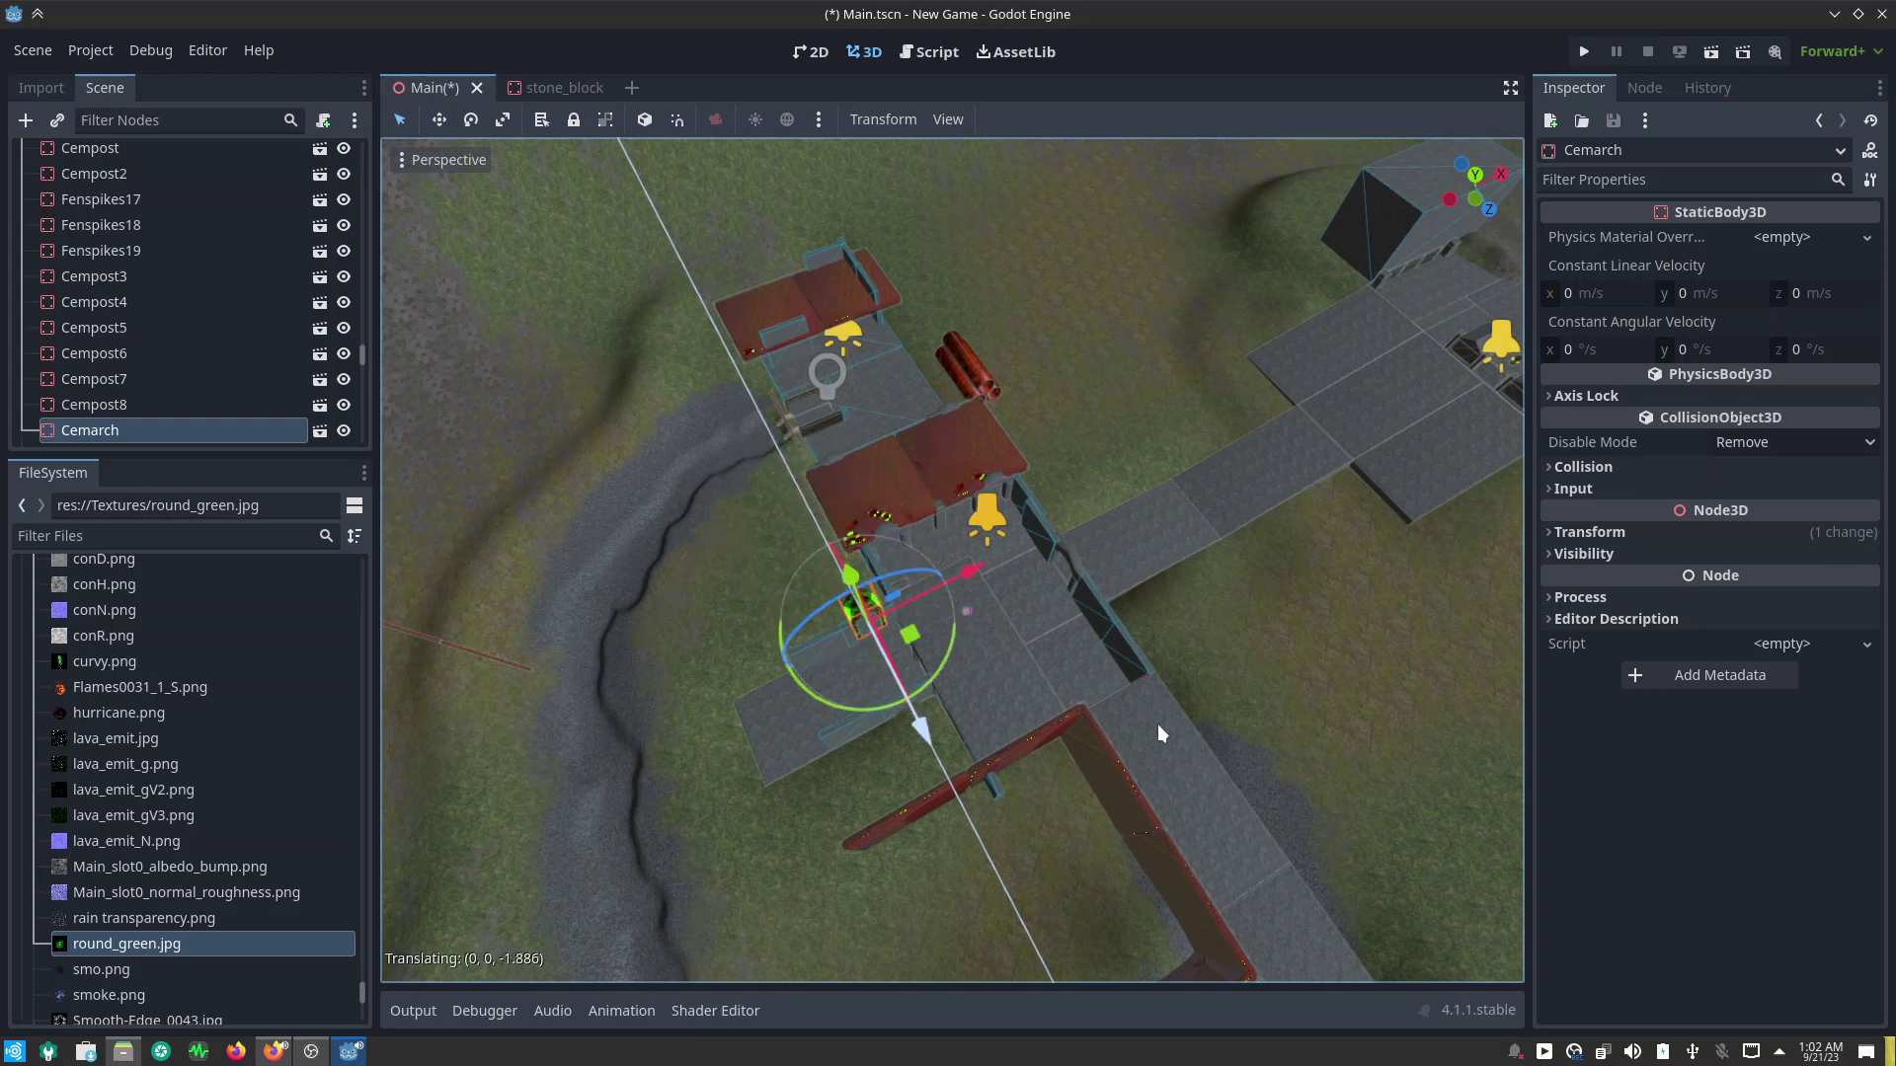
{"action": "left_click_drag", "start_coordinate": [1051, 719], "coordinate": [1206, 727]}
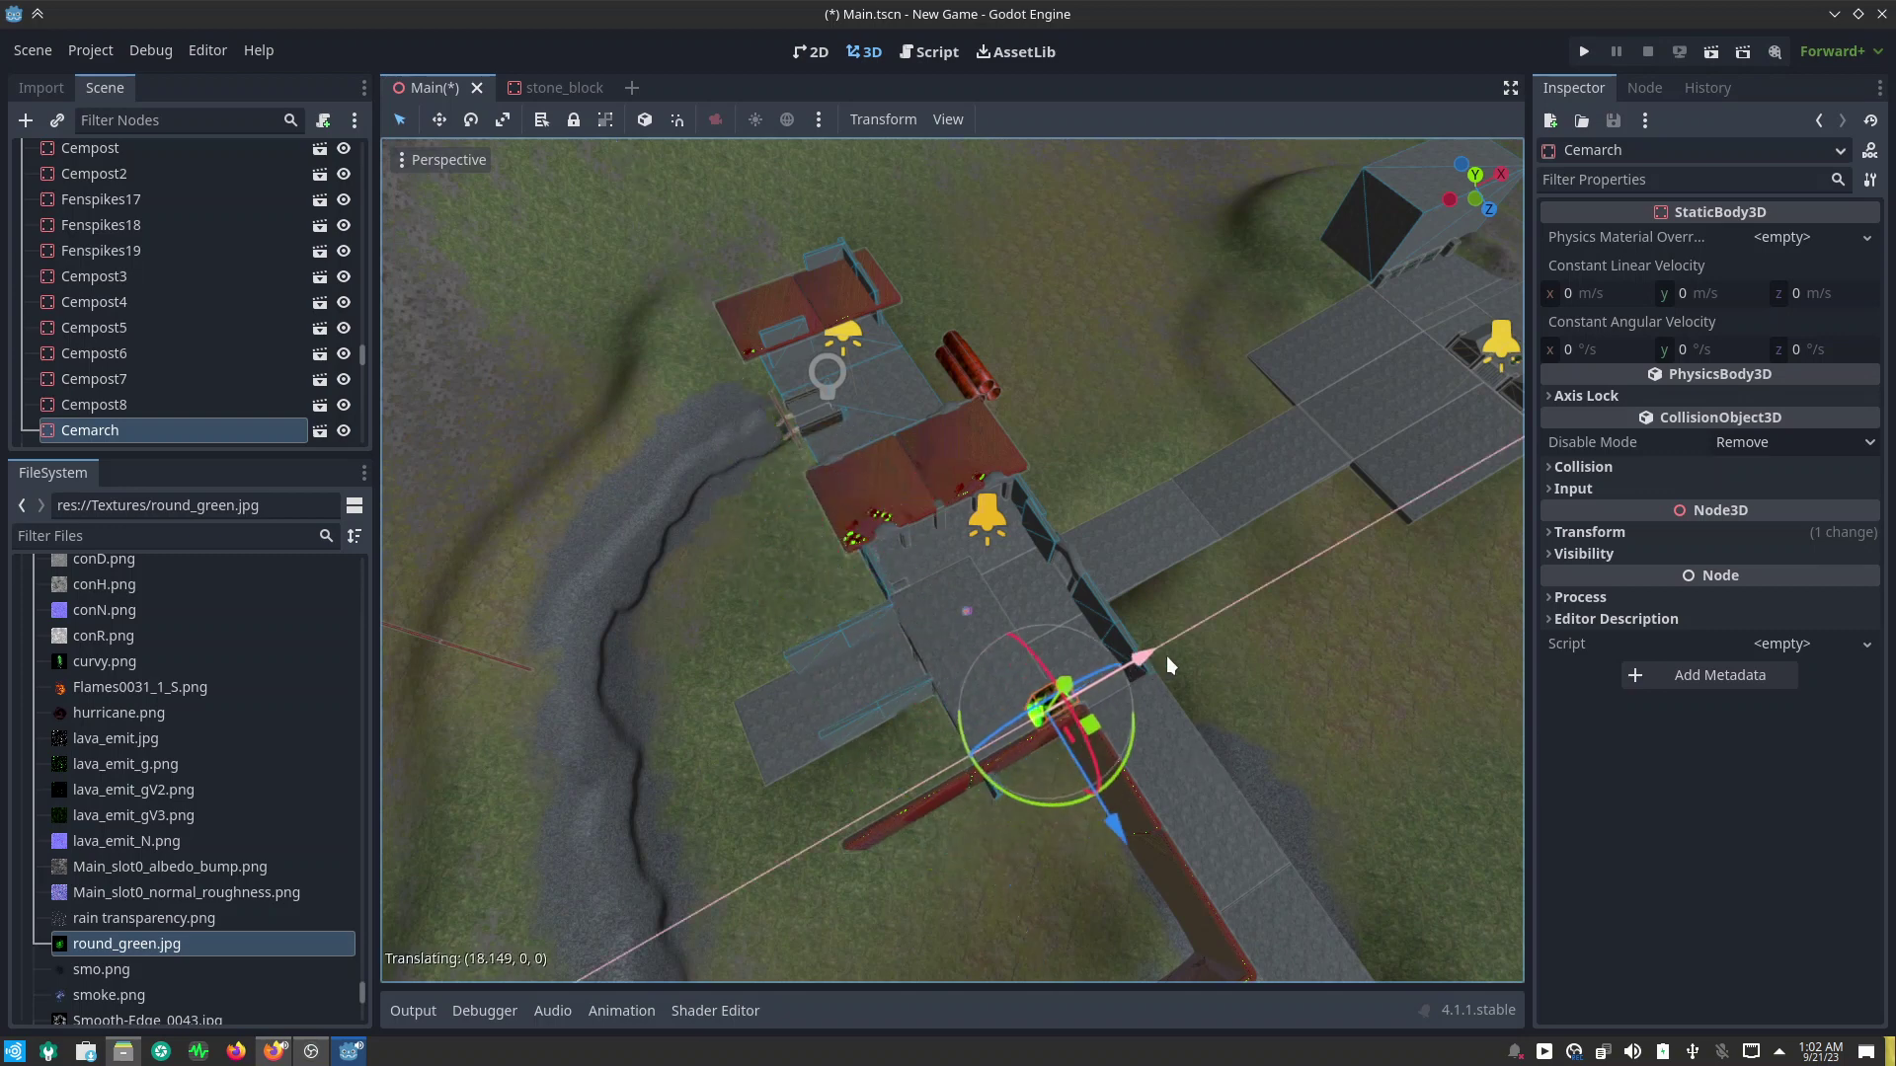
Step: Lower the arch to ground level and set it beside the bridge wall
{"action": "mouse_move", "coordinate": [1205, 727]}
{"action": "middle_mouse_down"}
{"action": "mouse_move", "coordinate": [1000, 573]}
{"action": "mouse_move", "coordinate": [918, 444]}
{"action": "middle_mouse_up"}
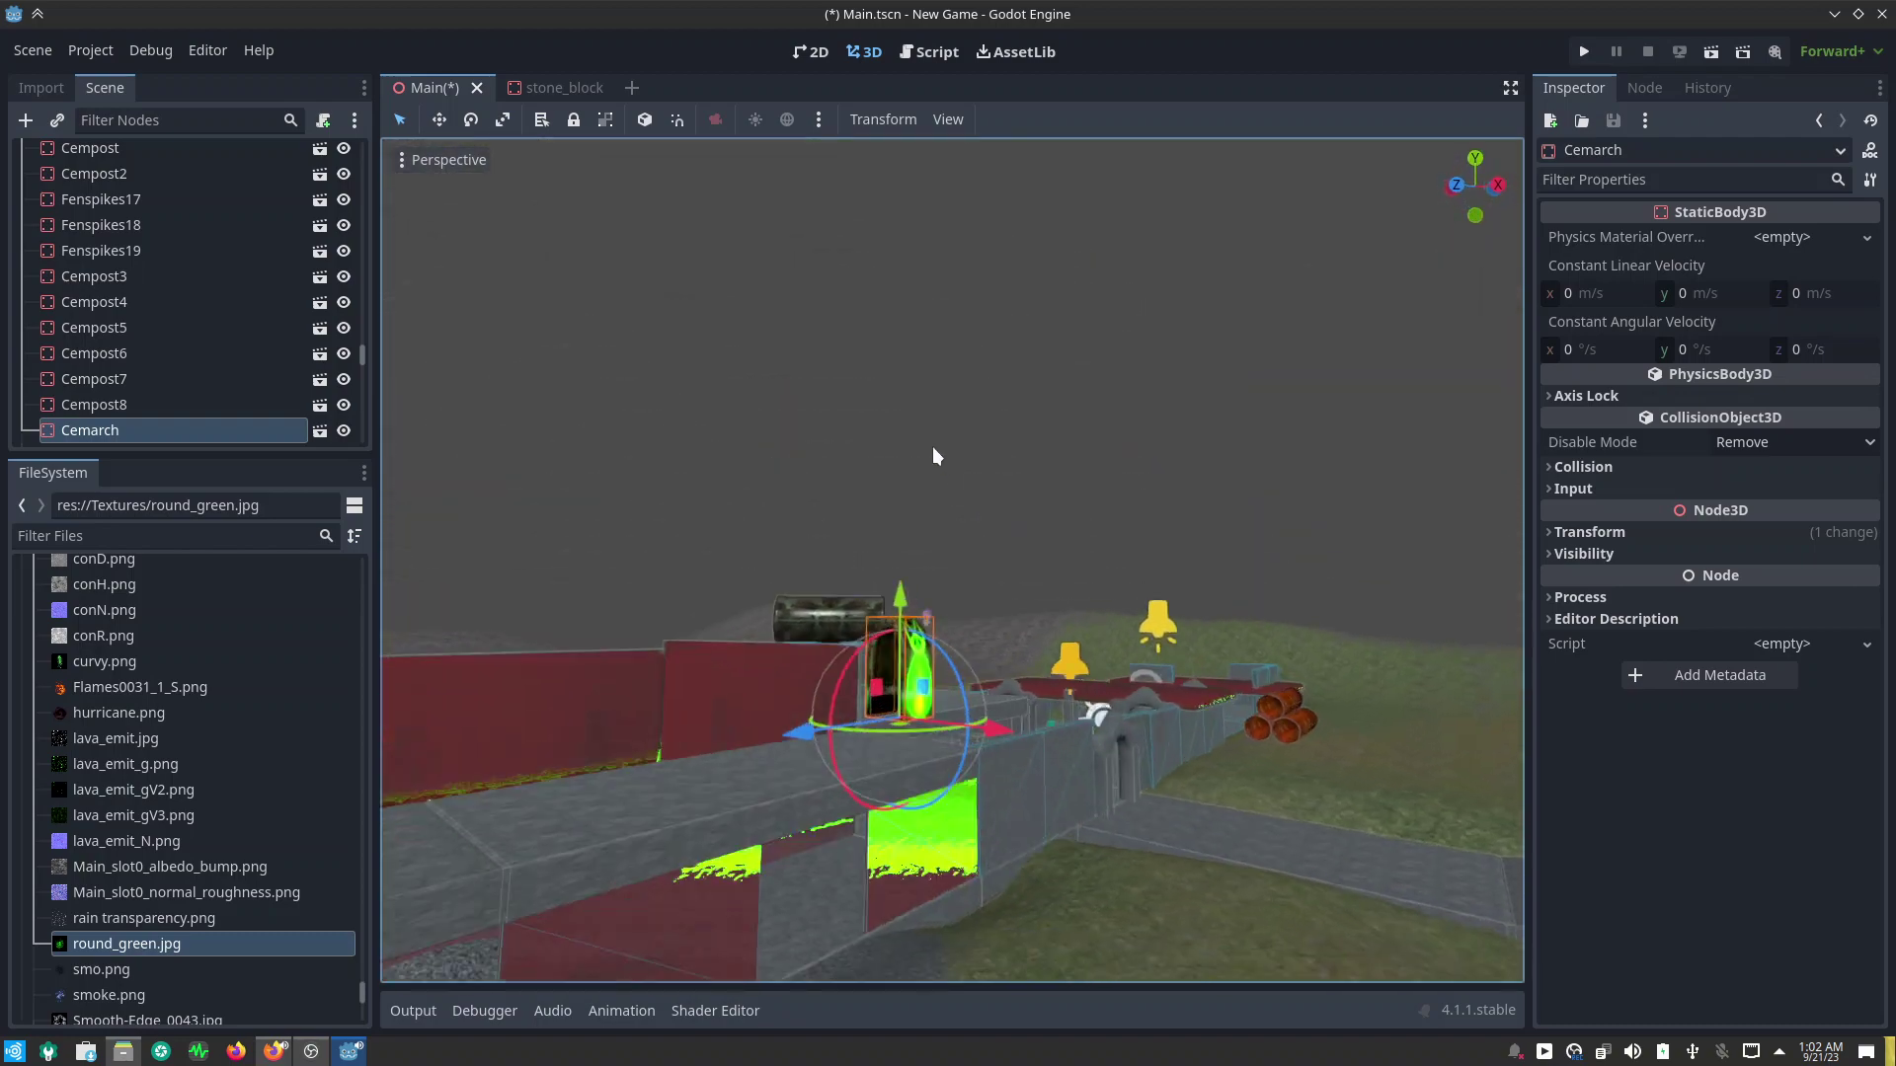
{"action": "middle_click_drag", "start_coordinate": [963, 629], "coordinate": [1032, 491]}
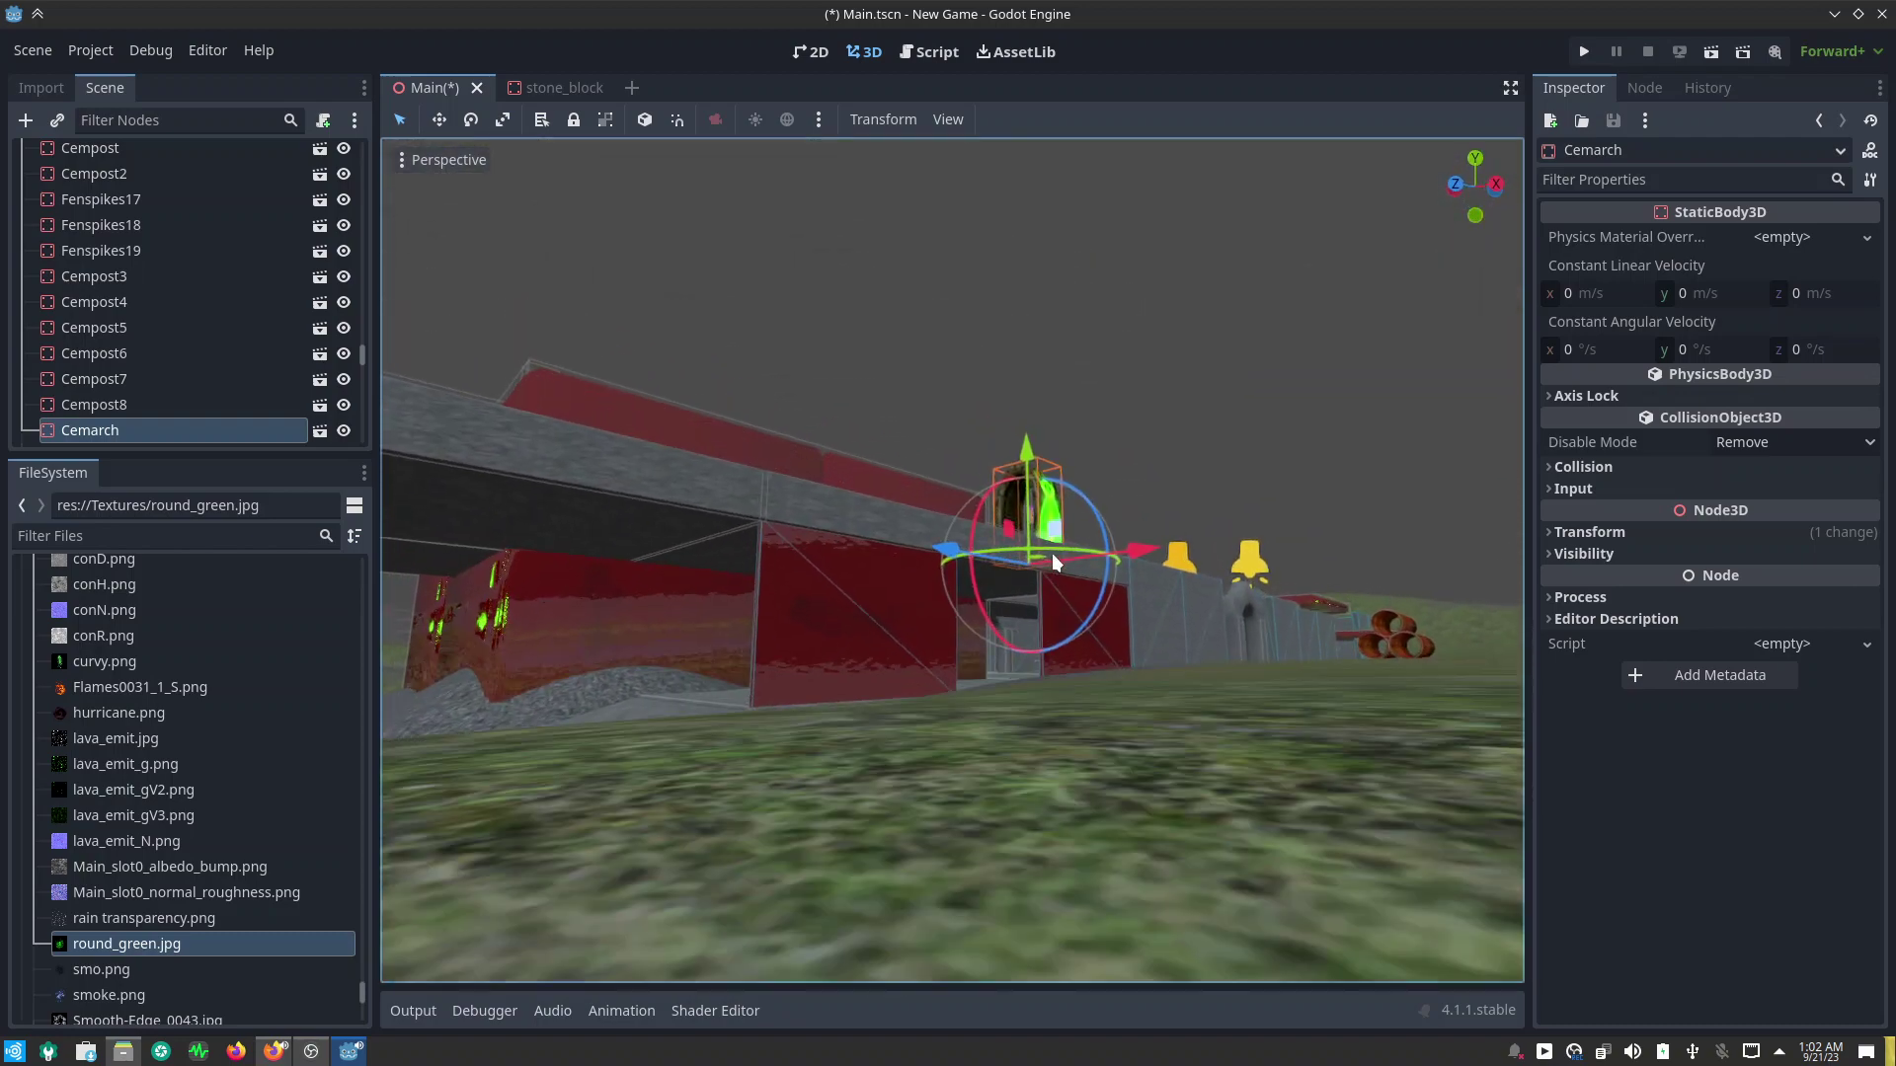
{"action": "scroll", "coordinate": [1031, 491], "scroll_direction": "up", "scroll_amount": 3}
{"action": "left_click_drag", "start_coordinate": [1068, 474], "coordinate": [1073, 610]}
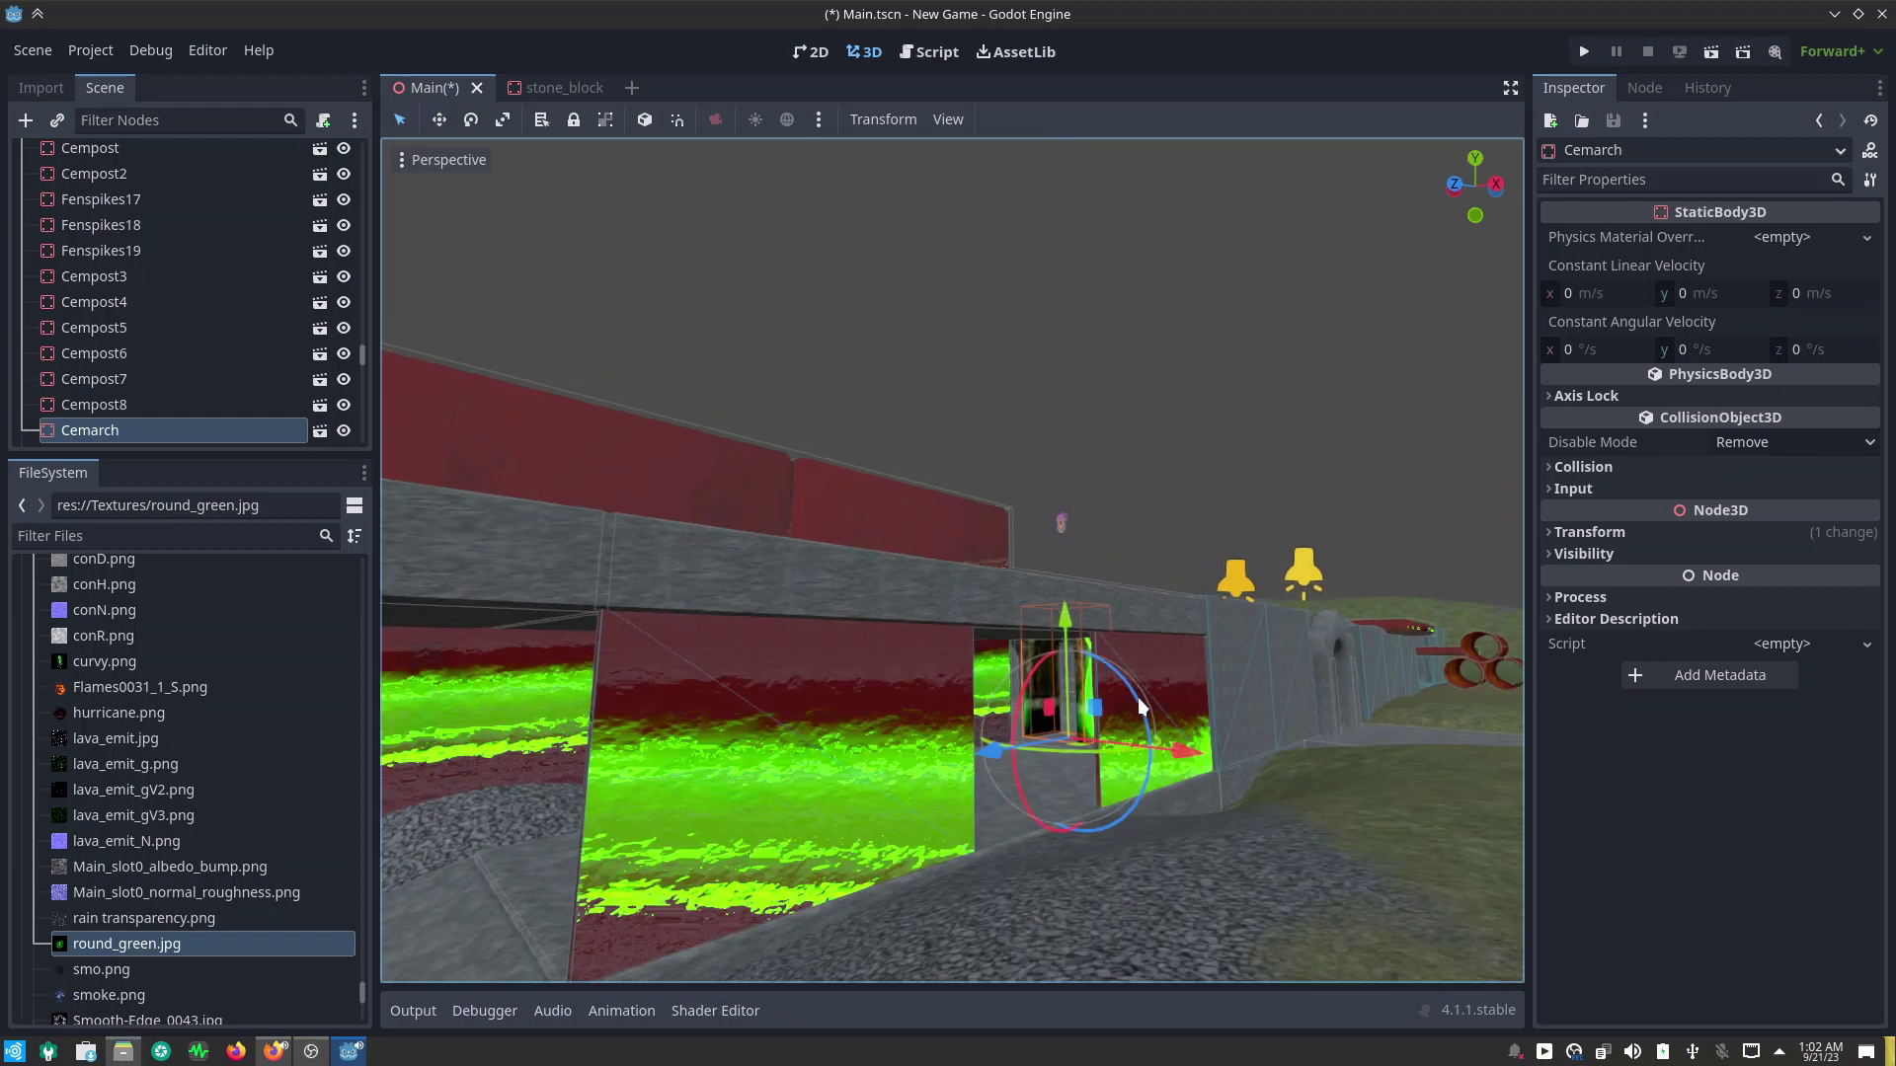
{"action": "middle_click_drag", "start_coordinate": [1100, 761], "coordinate": [980, 868]}
{"action": "left_click_drag", "start_coordinate": [963, 837], "coordinate": [865, 862]}
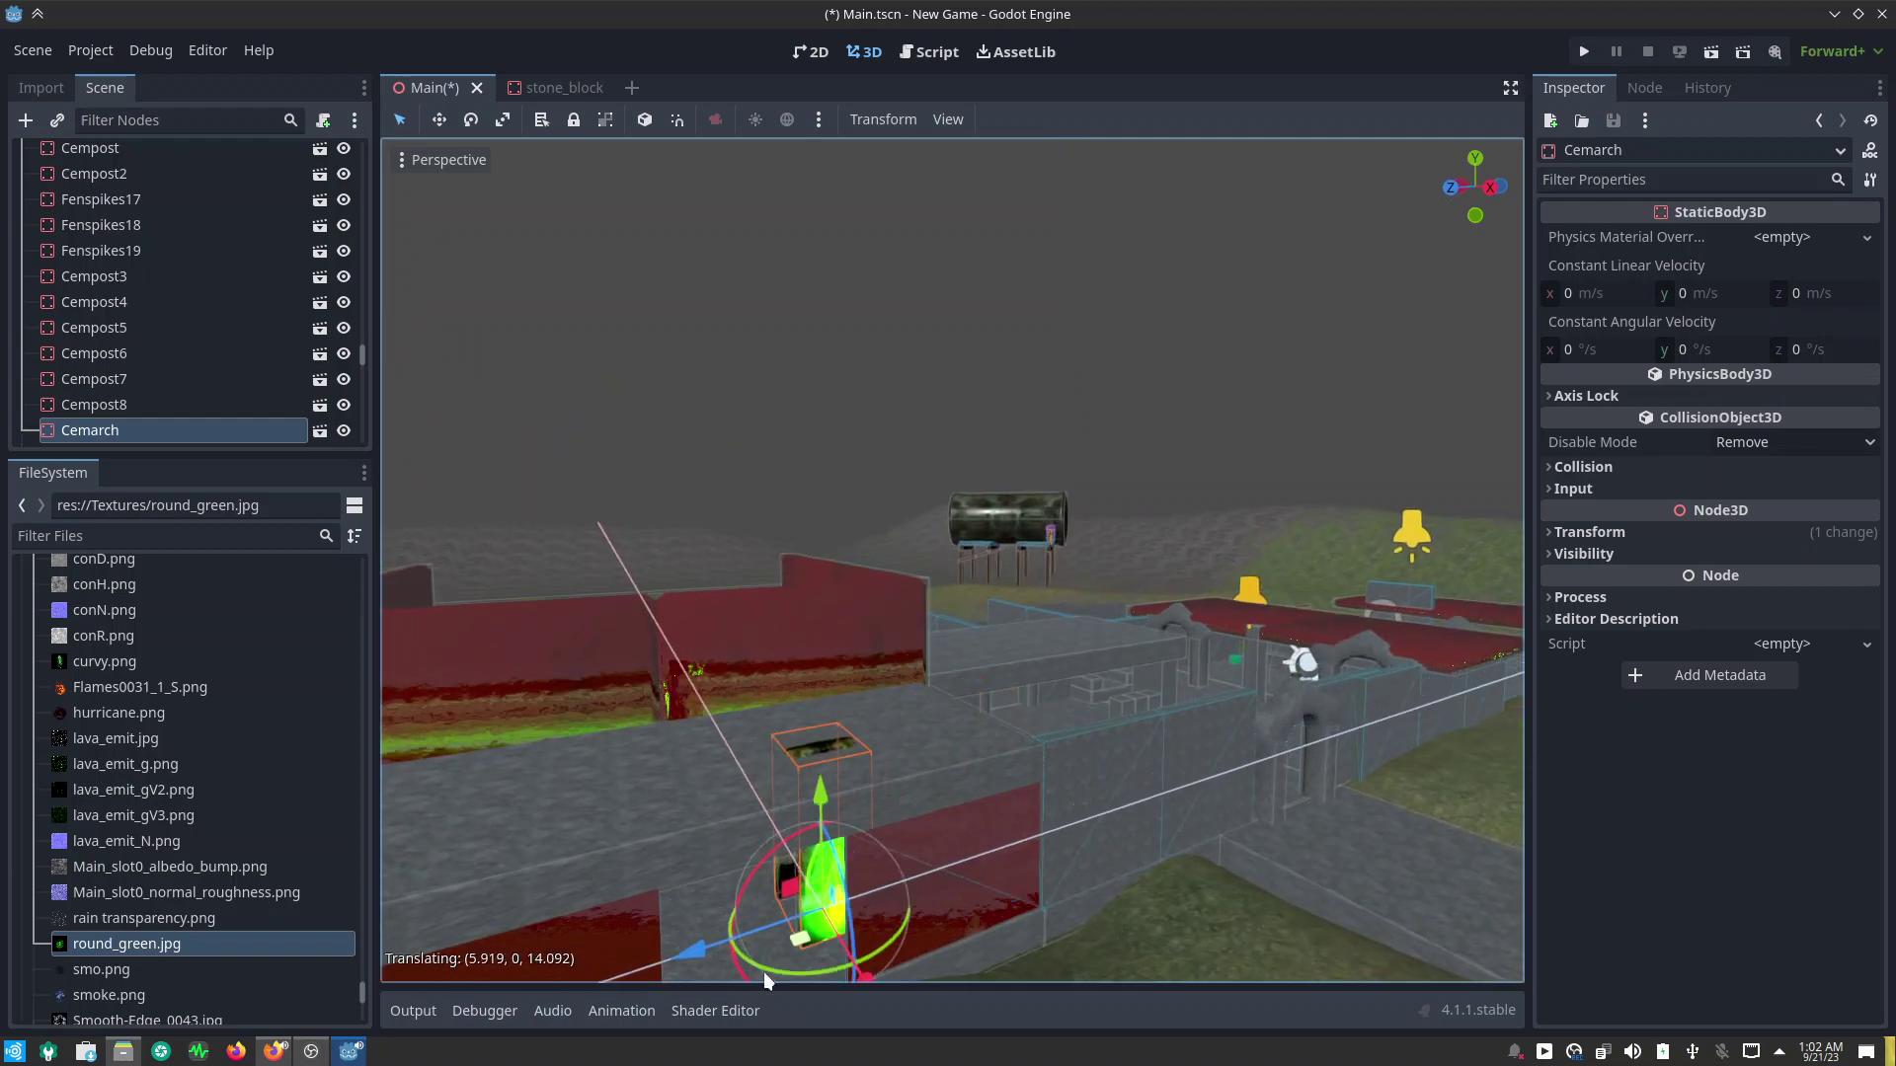
{"action": "middle_click_drag", "start_coordinate": [864, 862], "coordinate": [937, 663]}
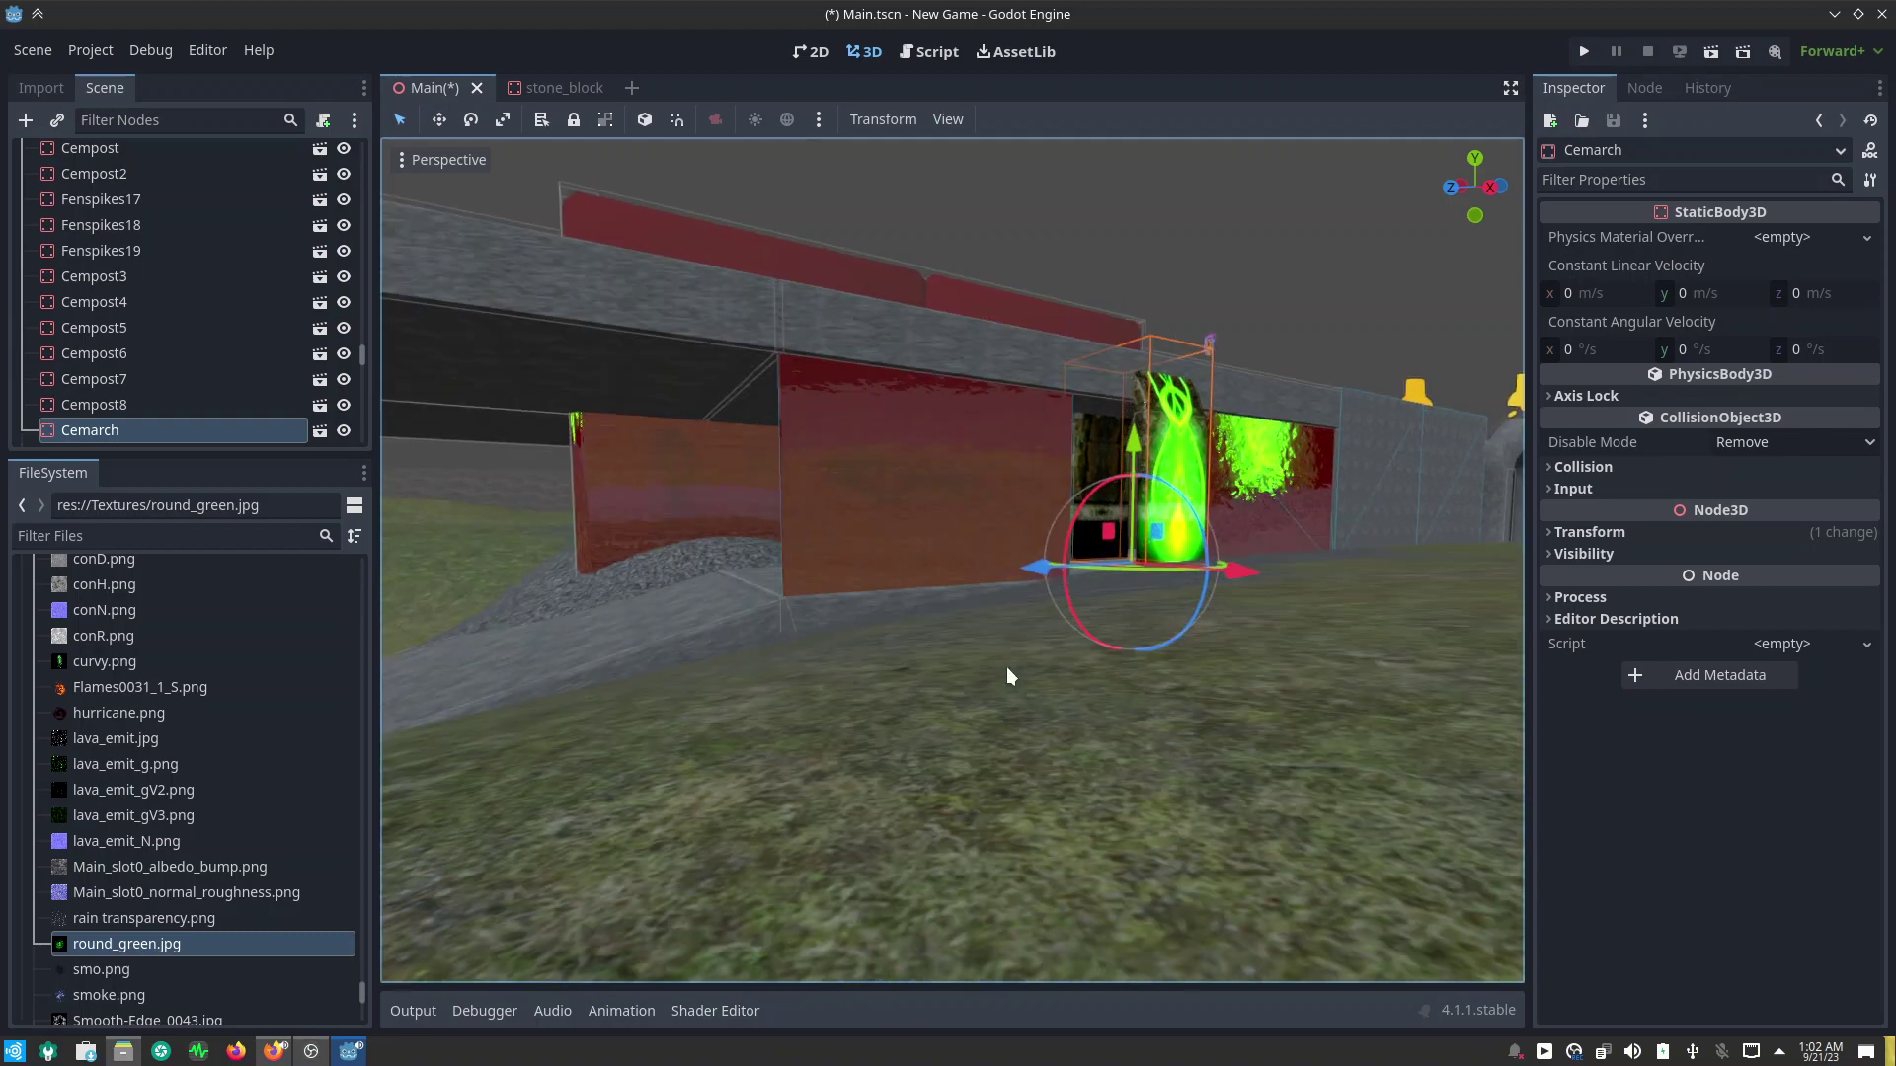
Step: Rotate the arch 105° on Y to run along the wall, then nudge its position
{"action": "mouse_move", "coordinate": [937, 663]}
{"action": "left_mouse_down"}
{"action": "mouse_move", "coordinate": [1039, 661]}
{"action": "mouse_move", "coordinate": [1002, 683]}
{"action": "mouse_move", "coordinate": [1021, 750]}
{"action": "left_mouse_up"}
{"action": "left_click_drag", "start_coordinate": [1014, 659], "coordinate": [1048, 669]}
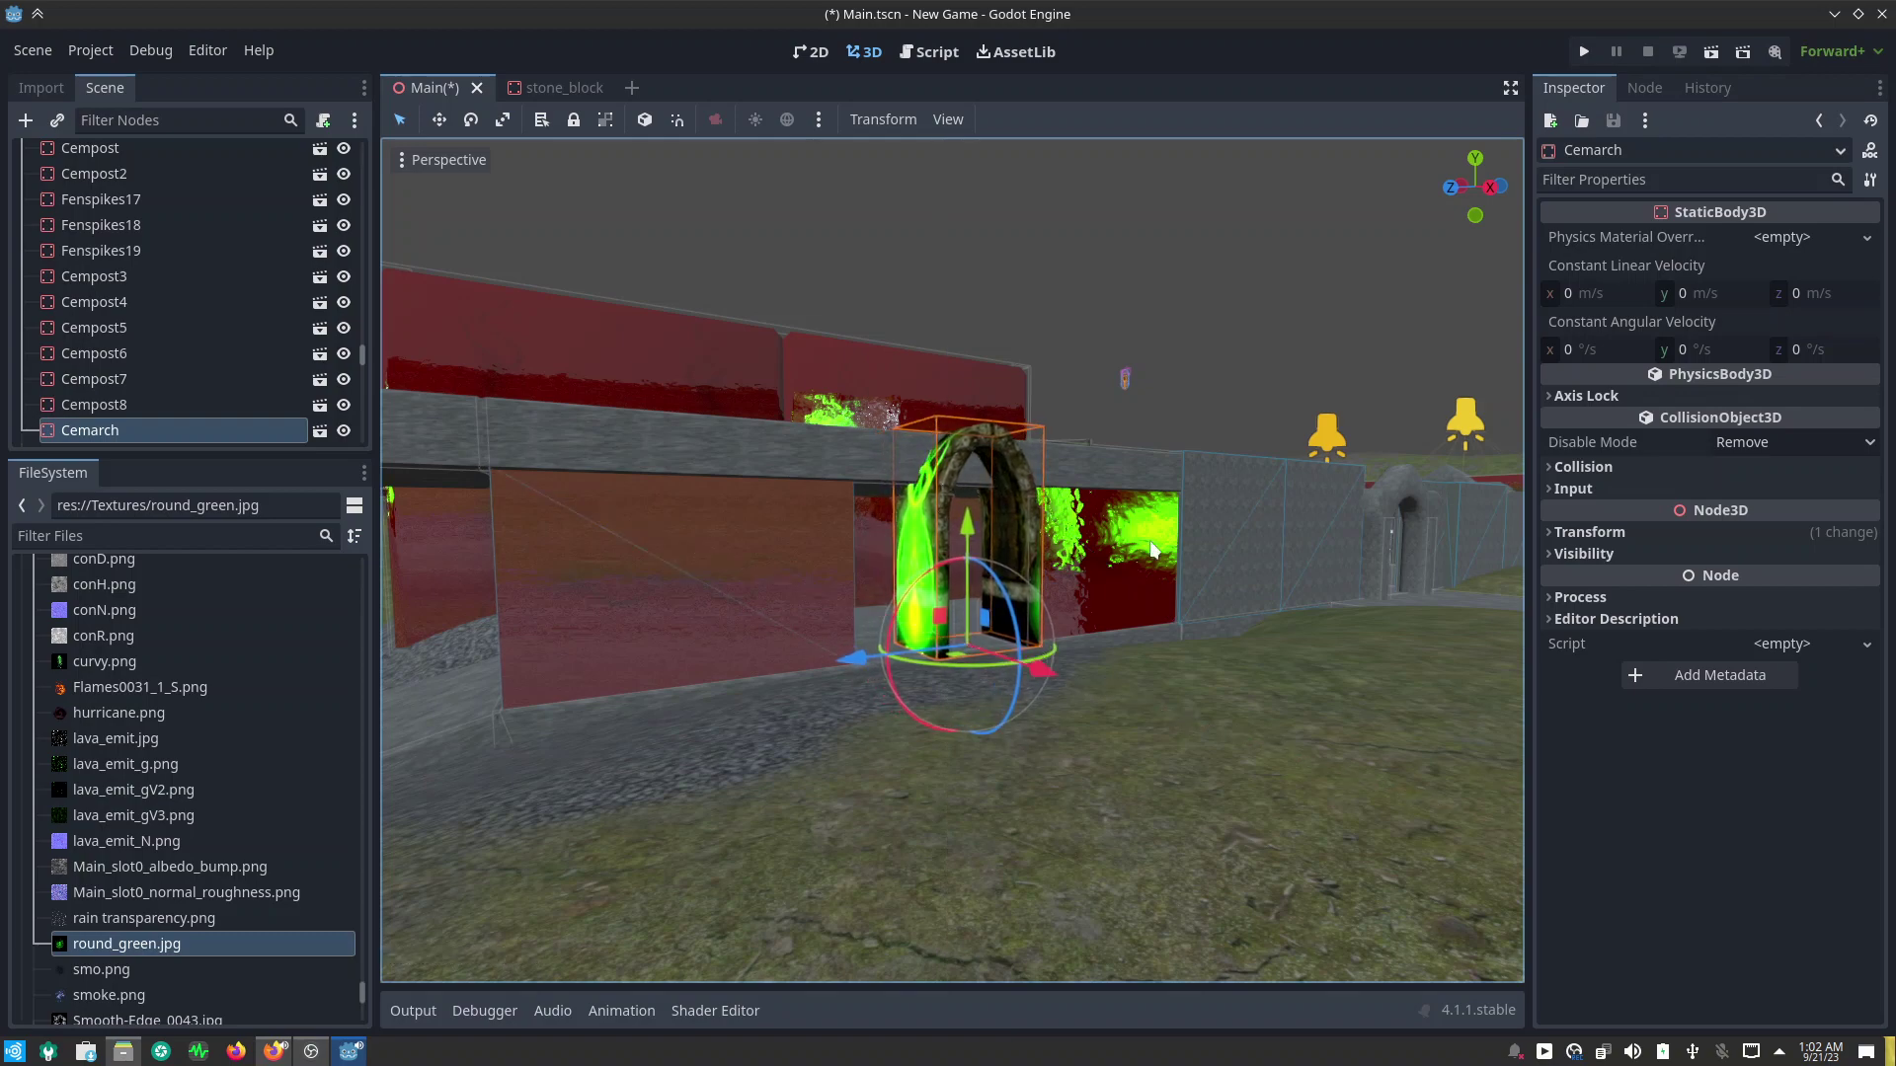
{"action": "scroll", "coordinate": [1153, 555], "scroll_direction": "down", "scroll_amount": 3}
{"action": "mouse_move", "coordinate": [1153, 555]}
{"action": "middle_mouse_down"}
{"action": "mouse_move", "coordinate": [1129, 671]}
{"action": "mouse_move", "coordinate": [1110, 652]}
{"action": "middle_mouse_up"}
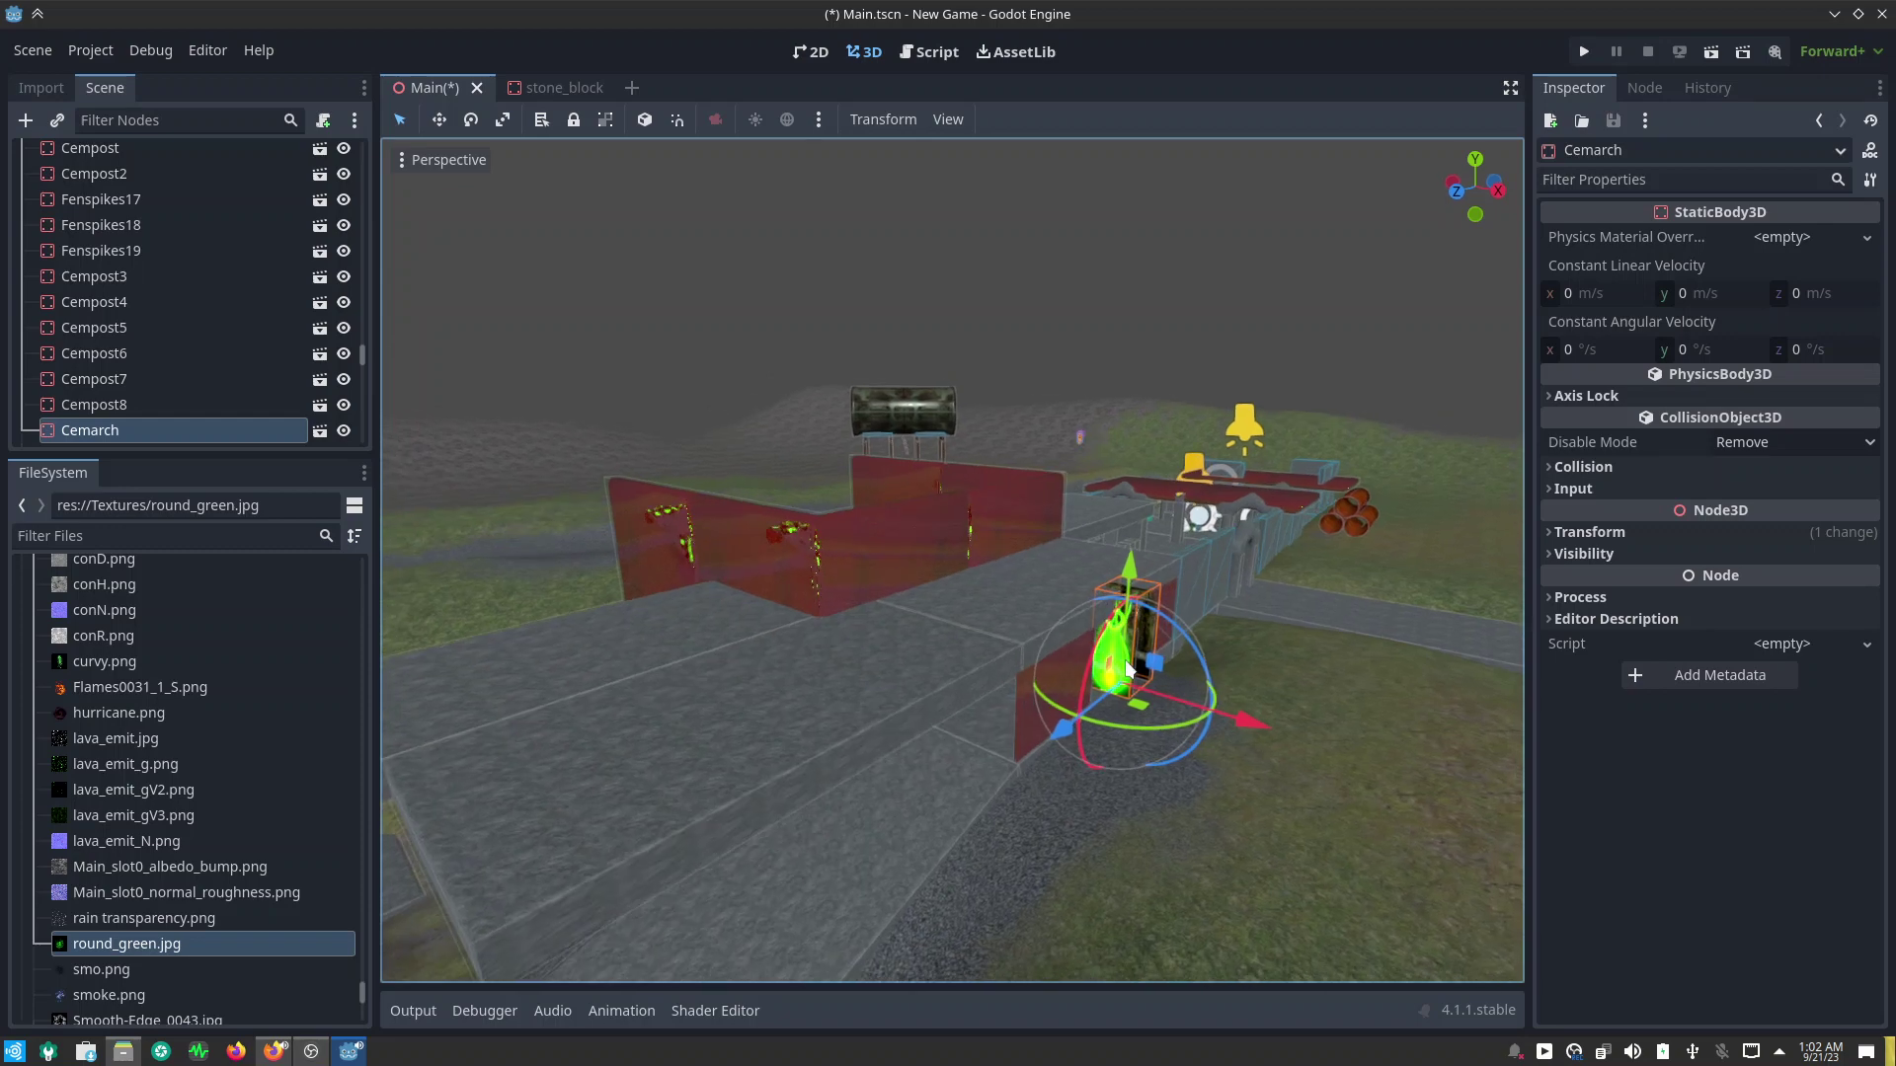
{"action": "left_click_drag", "start_coordinate": [1105, 680], "coordinate": [790, 761]}
{"action": "scroll", "coordinate": [1047, 641], "scroll_direction": "down", "scroll_amount": 3}
Step: Move the Cemarch arch down onto the stone platform by the green lava
{"action": "mouse_move", "coordinate": [1047, 641]}
{"action": "middle_mouse_down"}
{"action": "mouse_move", "coordinate": [1086, 694]}
{"action": "mouse_move", "coordinate": [1068, 705]}
{"action": "middle_mouse_up"}
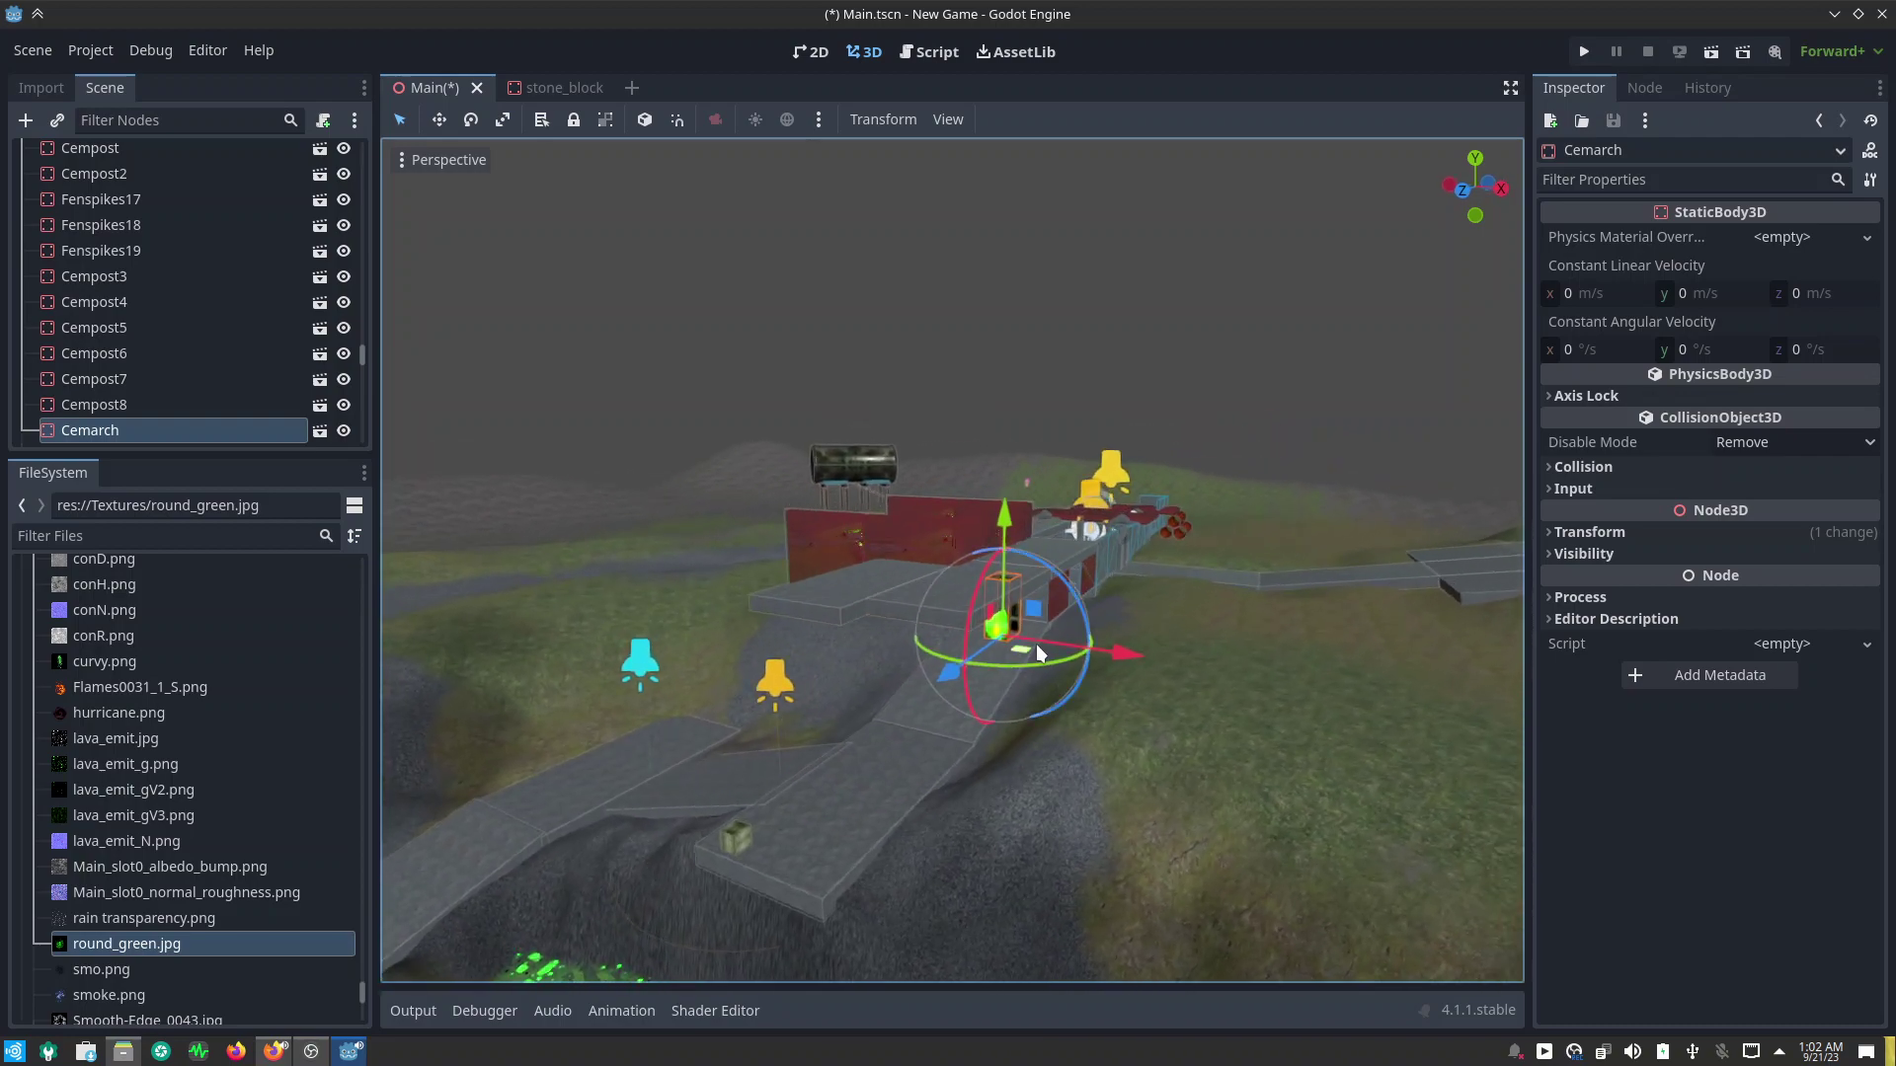
{"action": "mouse_move", "coordinate": [992, 617]}
{"action": "left_mouse_down"}
{"action": "mouse_move", "coordinate": [804, 790]}
{"action": "mouse_move", "coordinate": [837, 802]}
{"action": "left_mouse_up"}
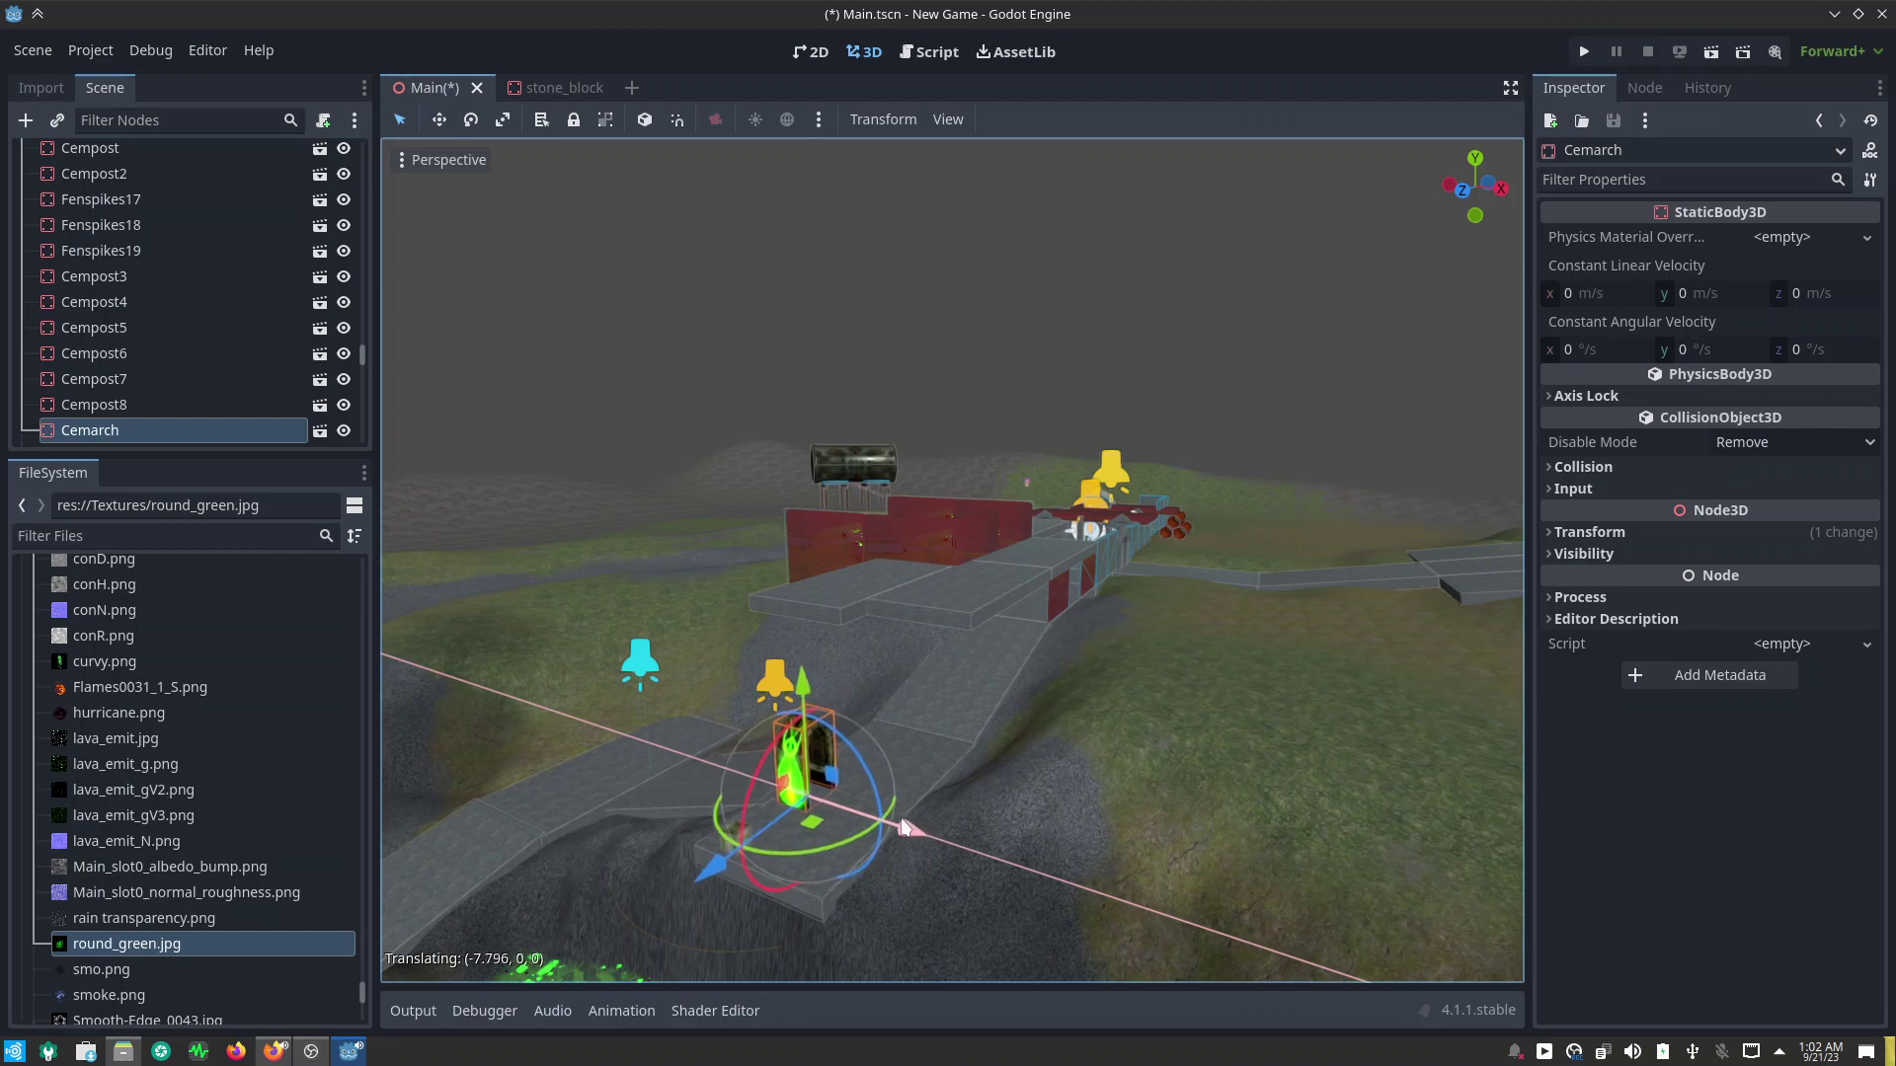
{"action": "scroll", "coordinate": [957, 715], "scroll_direction": "down", "scroll_amount": 5}
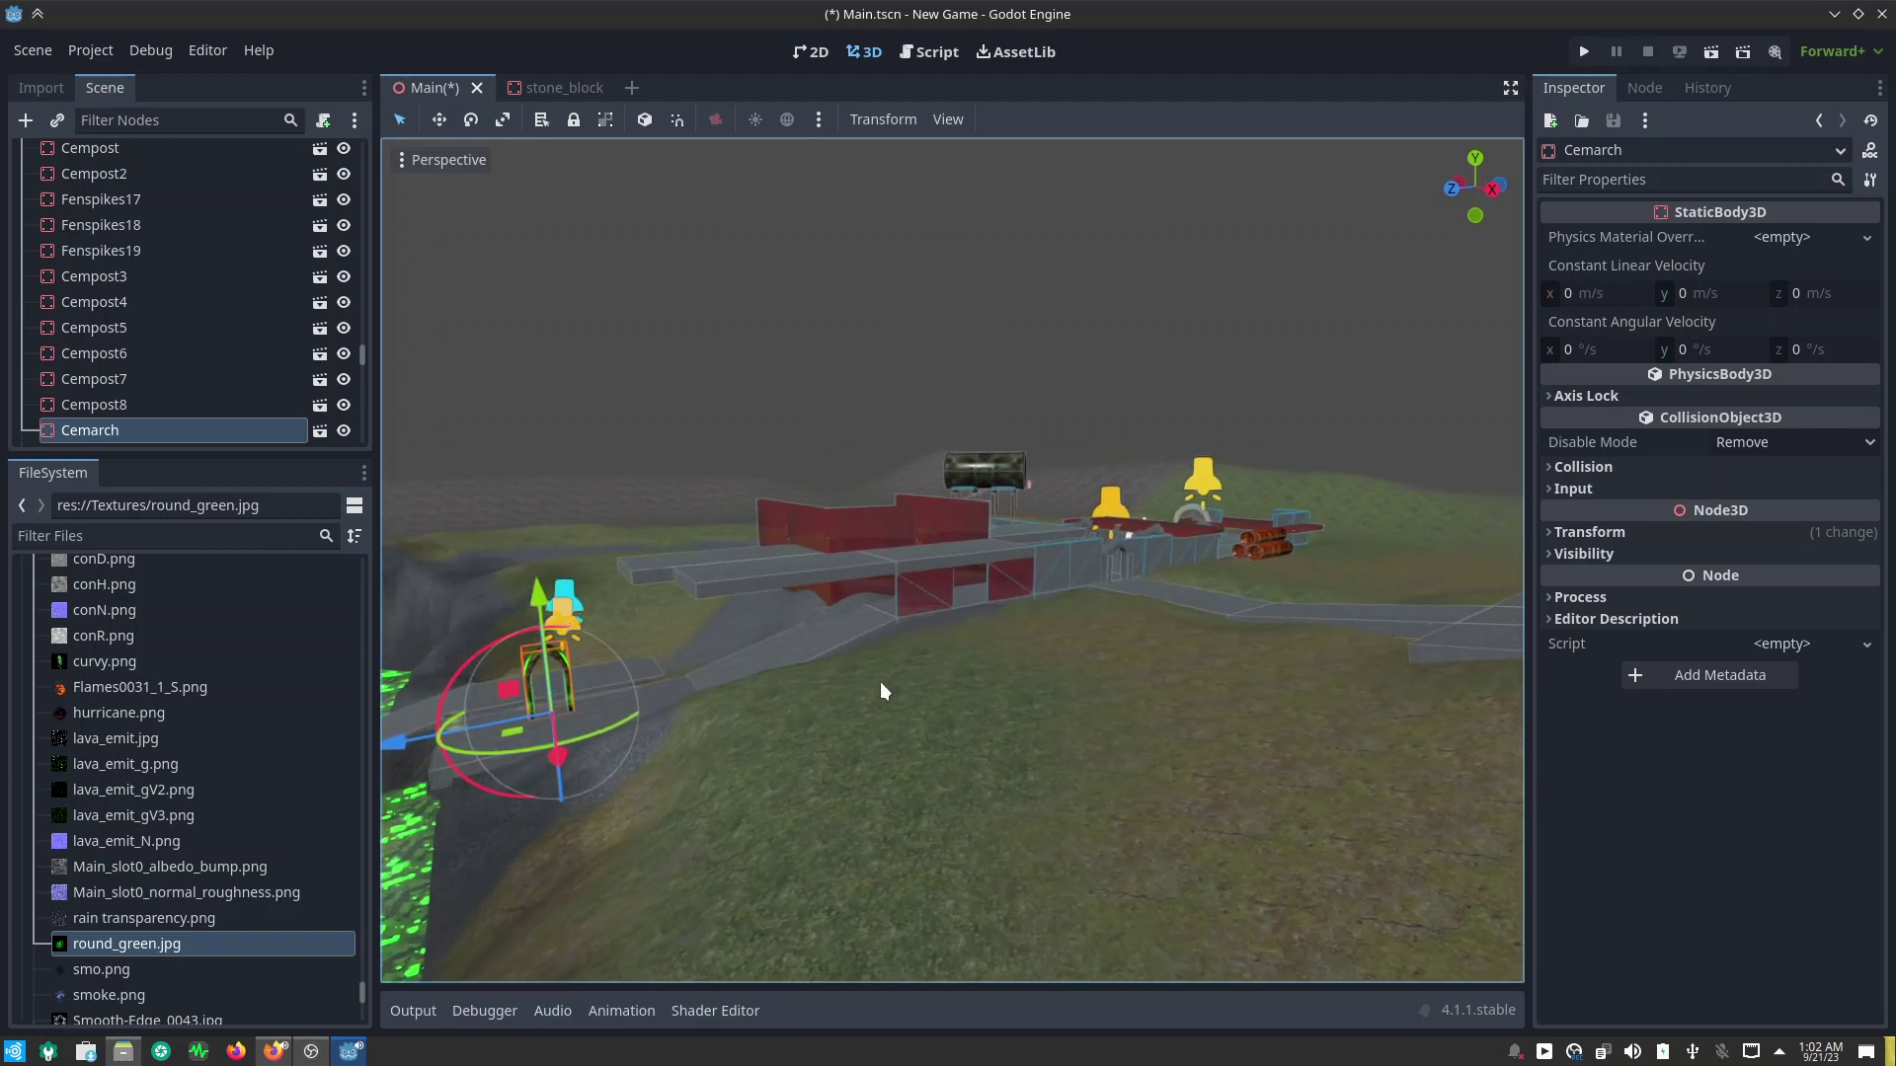
{"action": "scroll", "coordinate": [936, 699], "scroll_direction": "up", "scroll_amount": 5}
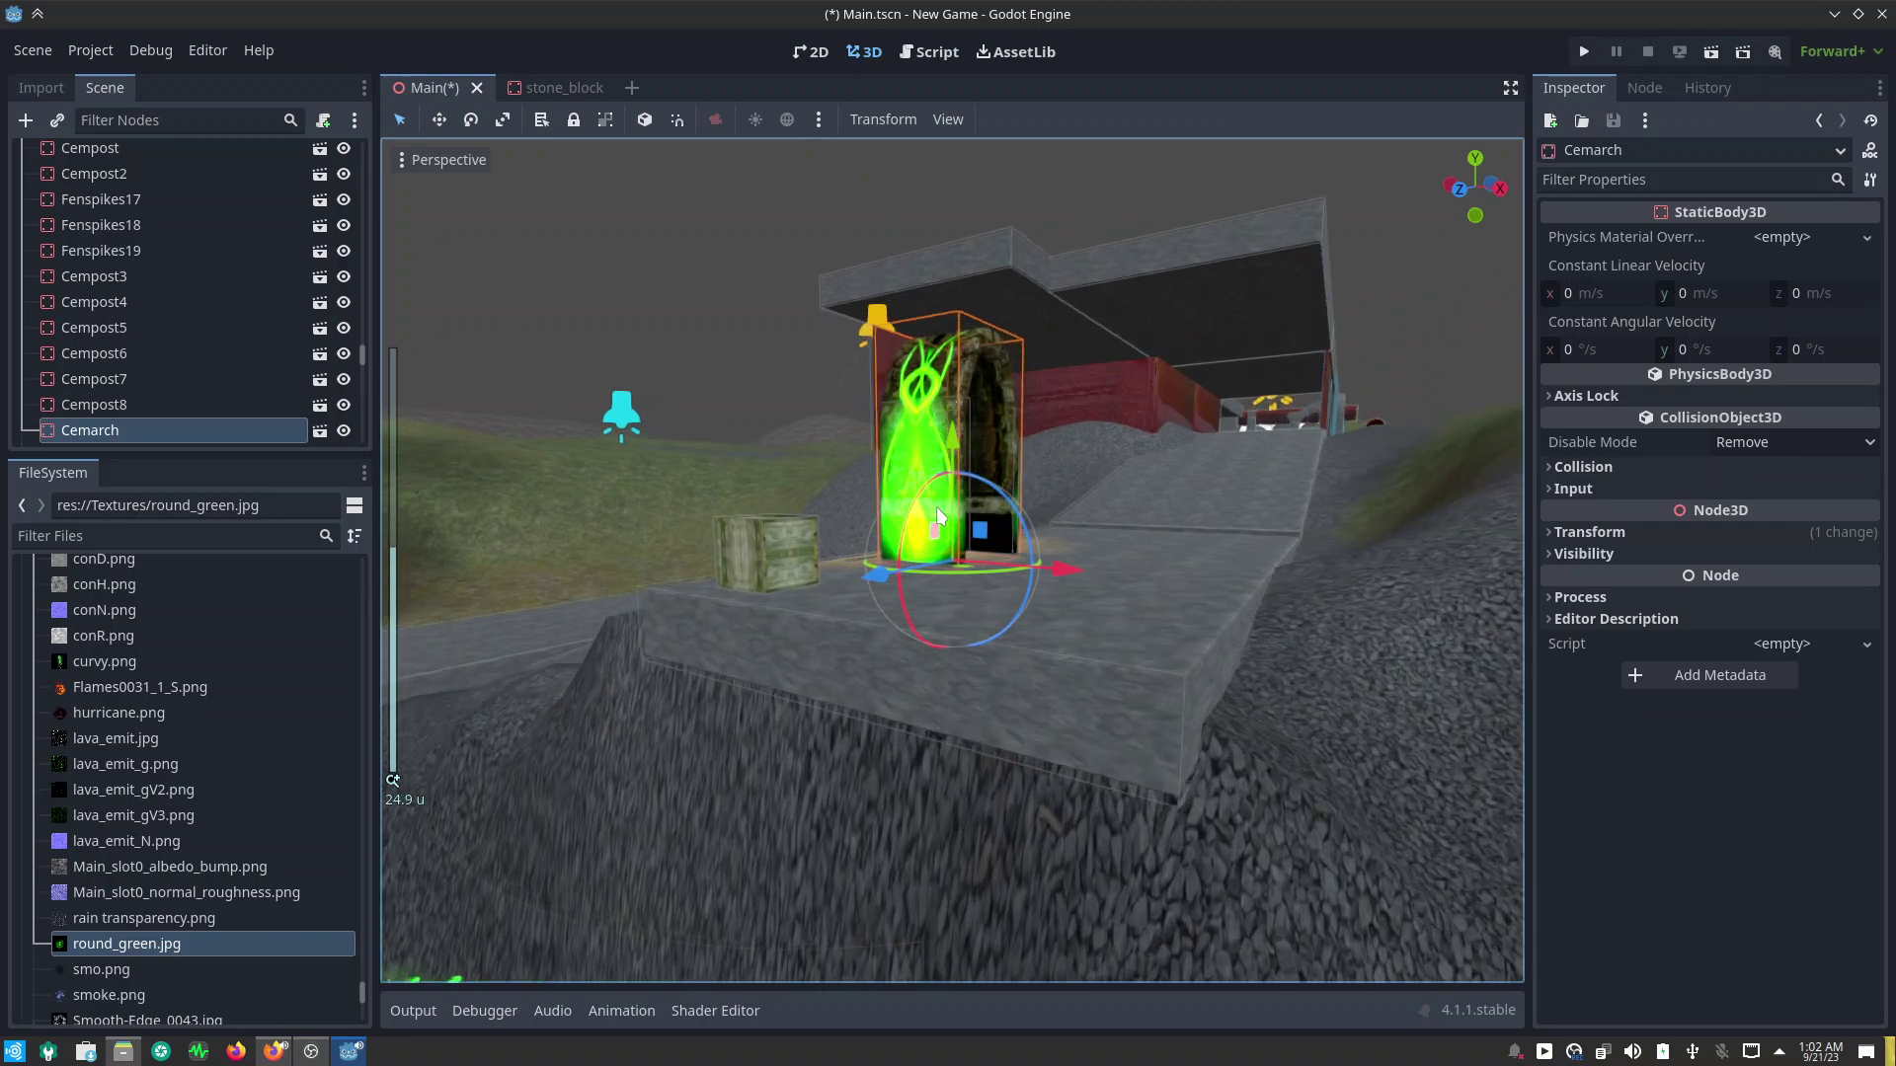
{"action": "middle_click_drag", "start_coordinate": [938, 515], "coordinate": [1348, 616]}
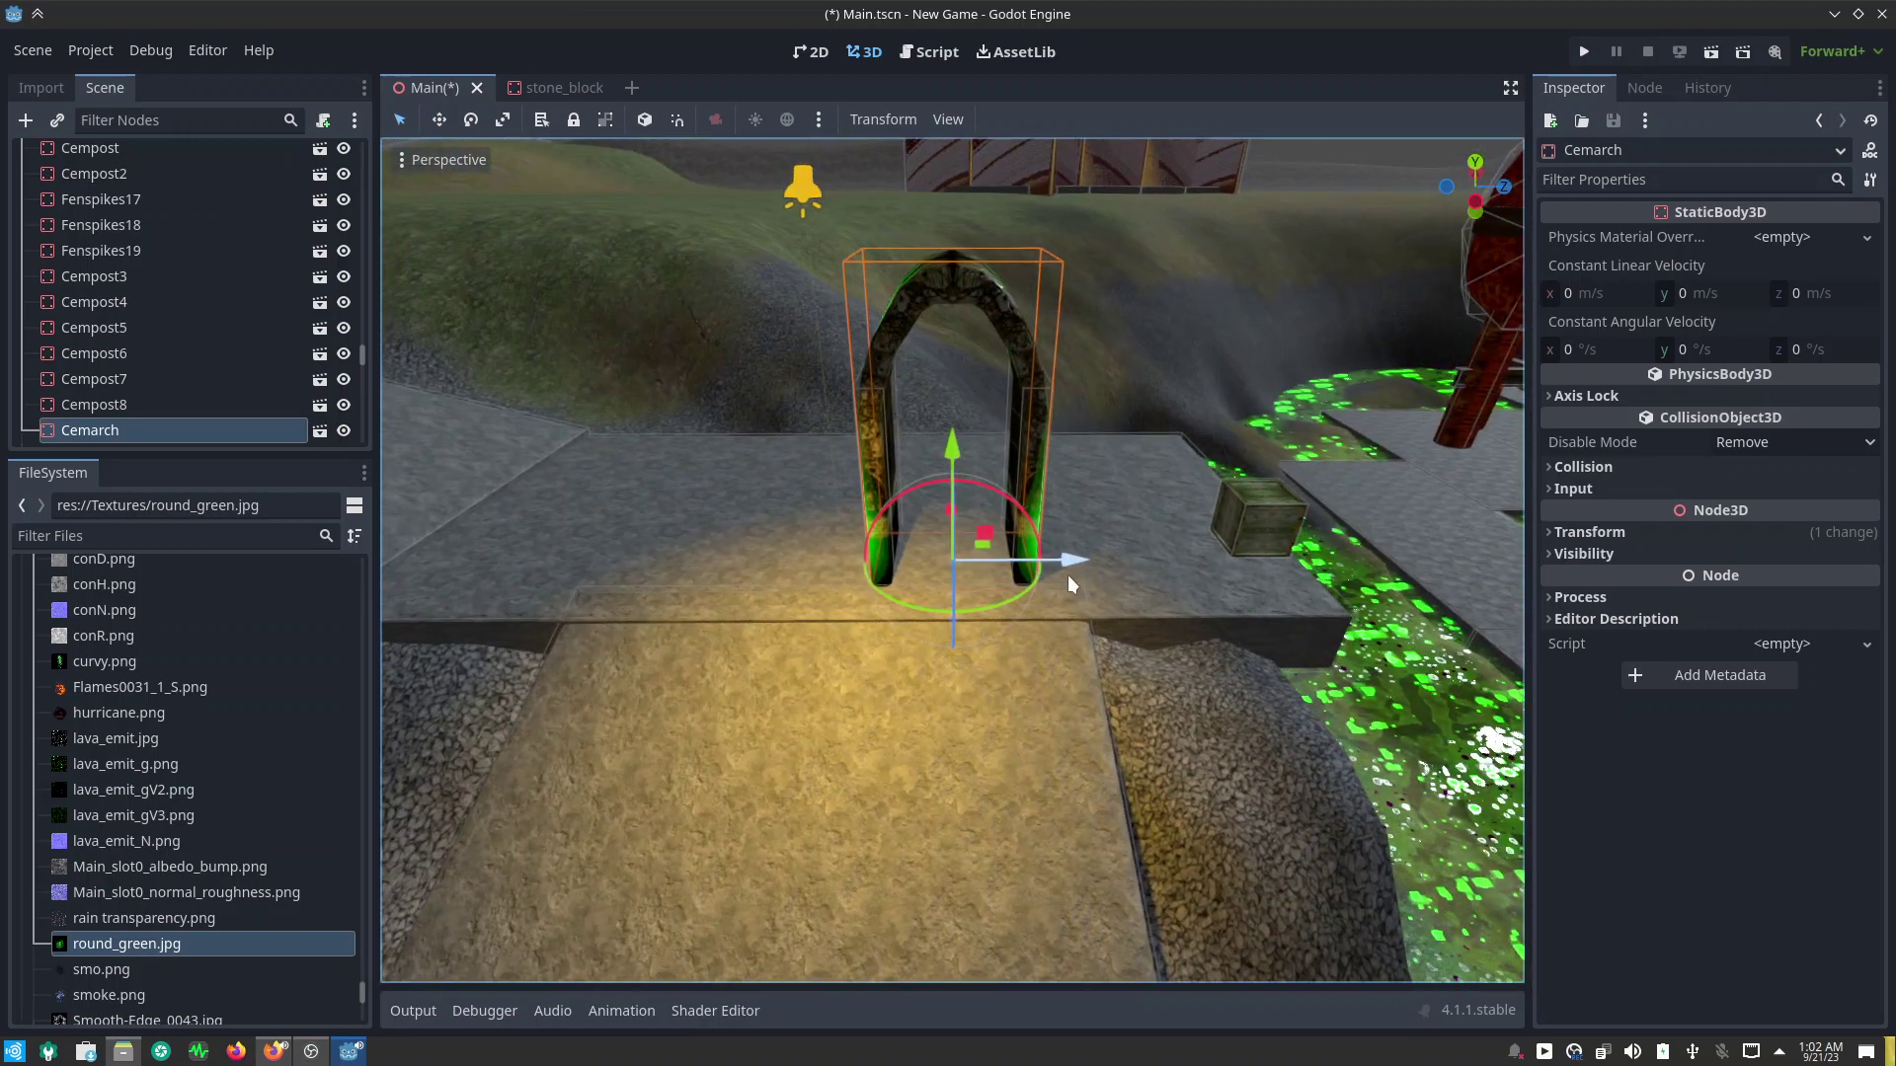
{"action": "left_click_drag", "start_coordinate": [1068, 584], "coordinate": [1167, 595]}
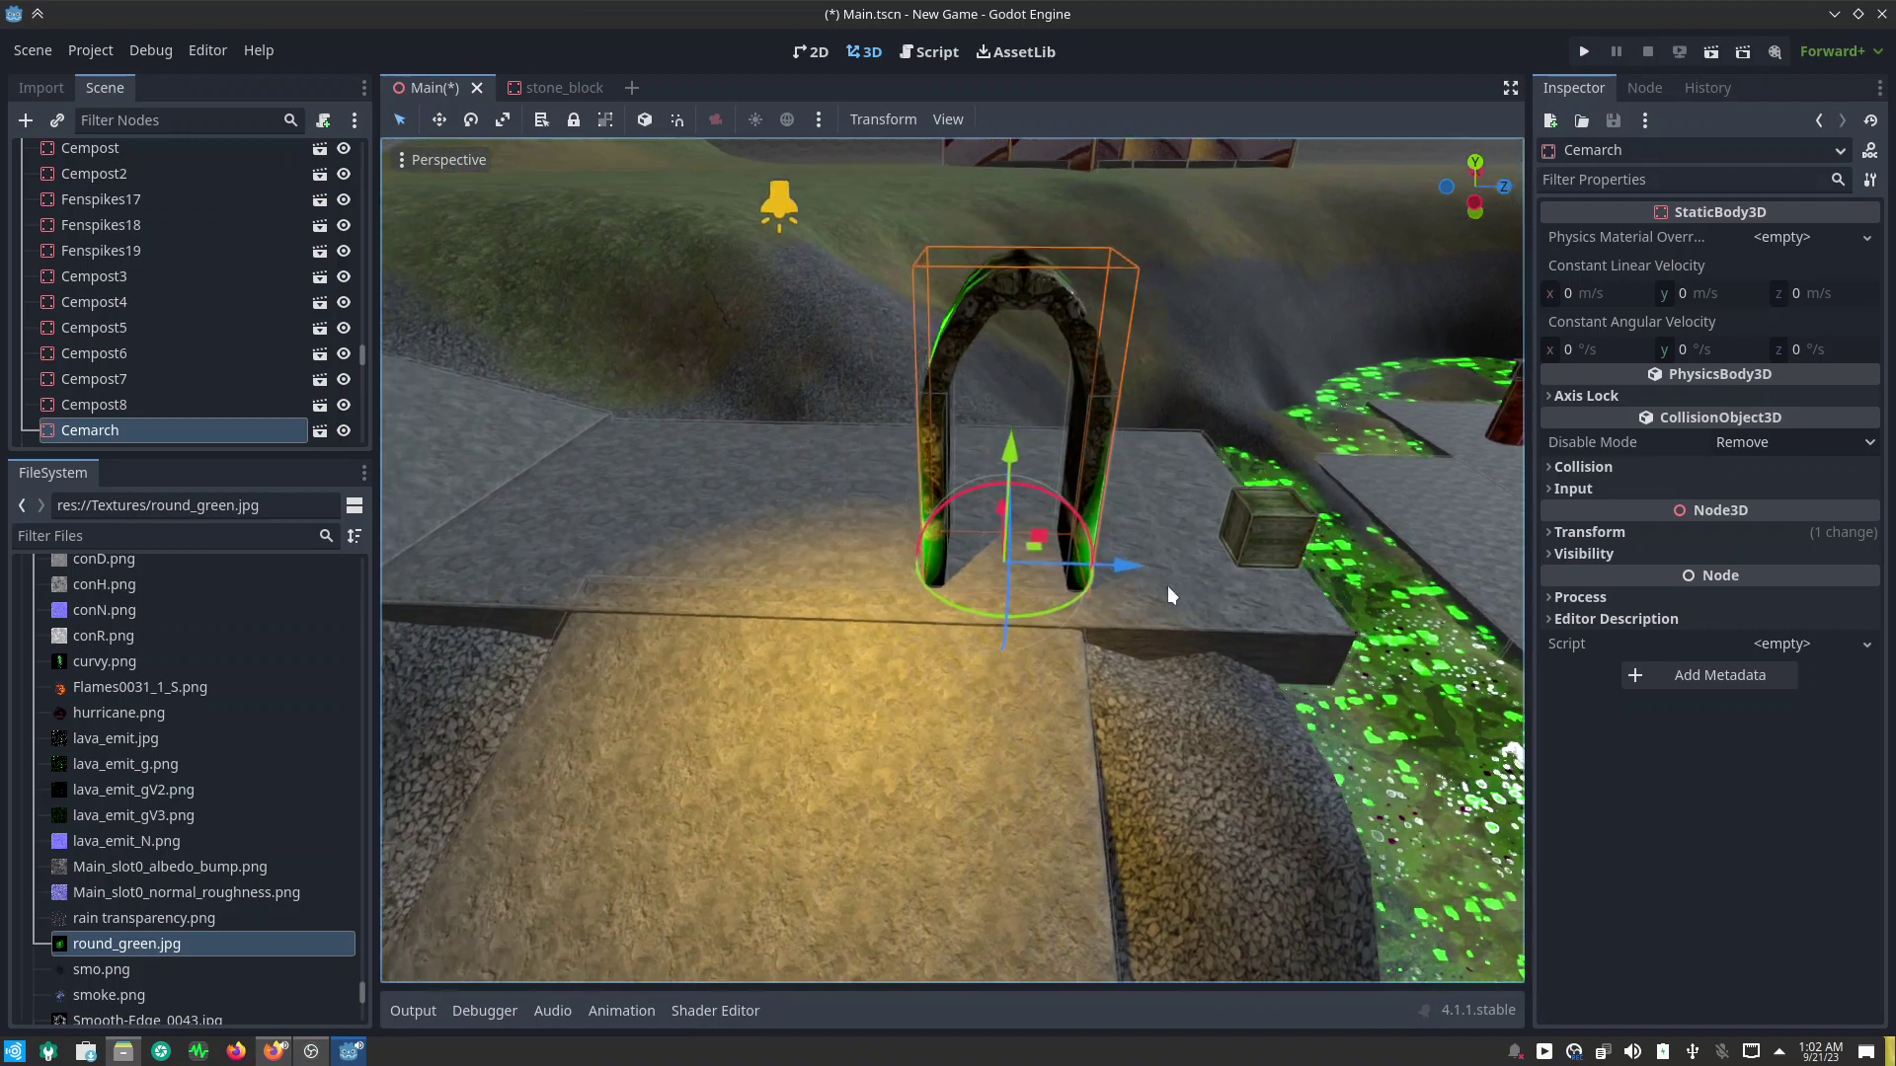
{"action": "mouse_move", "coordinate": [1167, 593]}
{"action": "middle_mouse_down"}
{"action": "mouse_move", "coordinate": [918, 597]}
{"action": "mouse_move", "coordinate": [952, 590]}
{"action": "middle_mouse_up"}
{"action": "left_click_drag", "start_coordinate": [1079, 588], "coordinate": [1027, 591]}
Step: Shift the arch further left, then duplicate it with Ctrl+D and offset the copy along X
{"action": "mouse_move", "coordinate": [1021, 588]}
{"action": "middle_mouse_down"}
{"action": "mouse_move", "coordinate": [893, 674]}
{"action": "mouse_move", "coordinate": [1185, 665]}
{"action": "mouse_move", "coordinate": [1131, 588]}
{"action": "middle_mouse_up"}
{"action": "mouse_move", "coordinate": [1132, 588]}
{"action": "left_mouse_down"}
{"action": "mouse_move", "coordinate": [956, 645]}
{"action": "mouse_move", "coordinate": [809, 629]}
{"action": "left_mouse_up"}
{"action": "key", "text": "ctrl+d"}
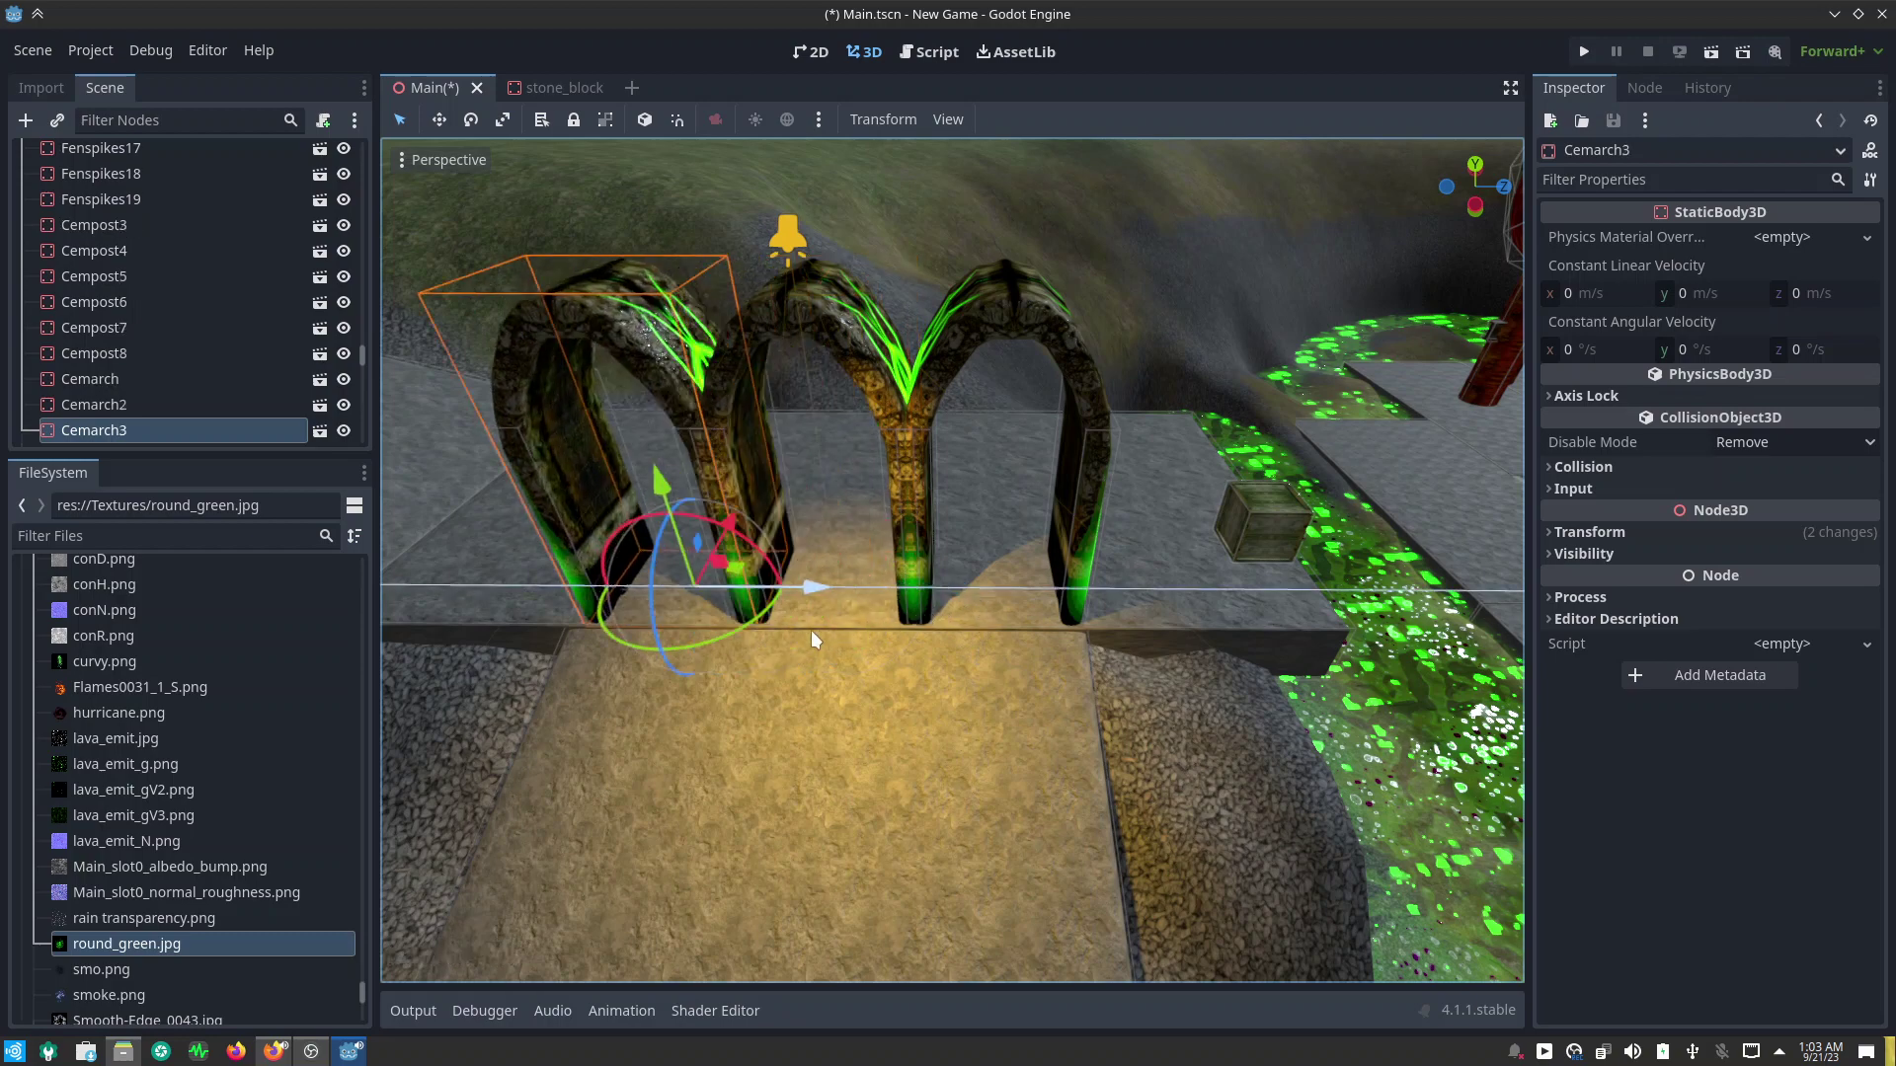
{"action": "mouse_move", "coordinate": [813, 695]}
{"action": "middle_mouse_down"}
{"action": "mouse_move", "coordinate": [998, 613]}
{"action": "mouse_move", "coordinate": [720, 707]}
{"action": "mouse_move", "coordinate": [1418, 700]}
{"action": "middle_mouse_up"}
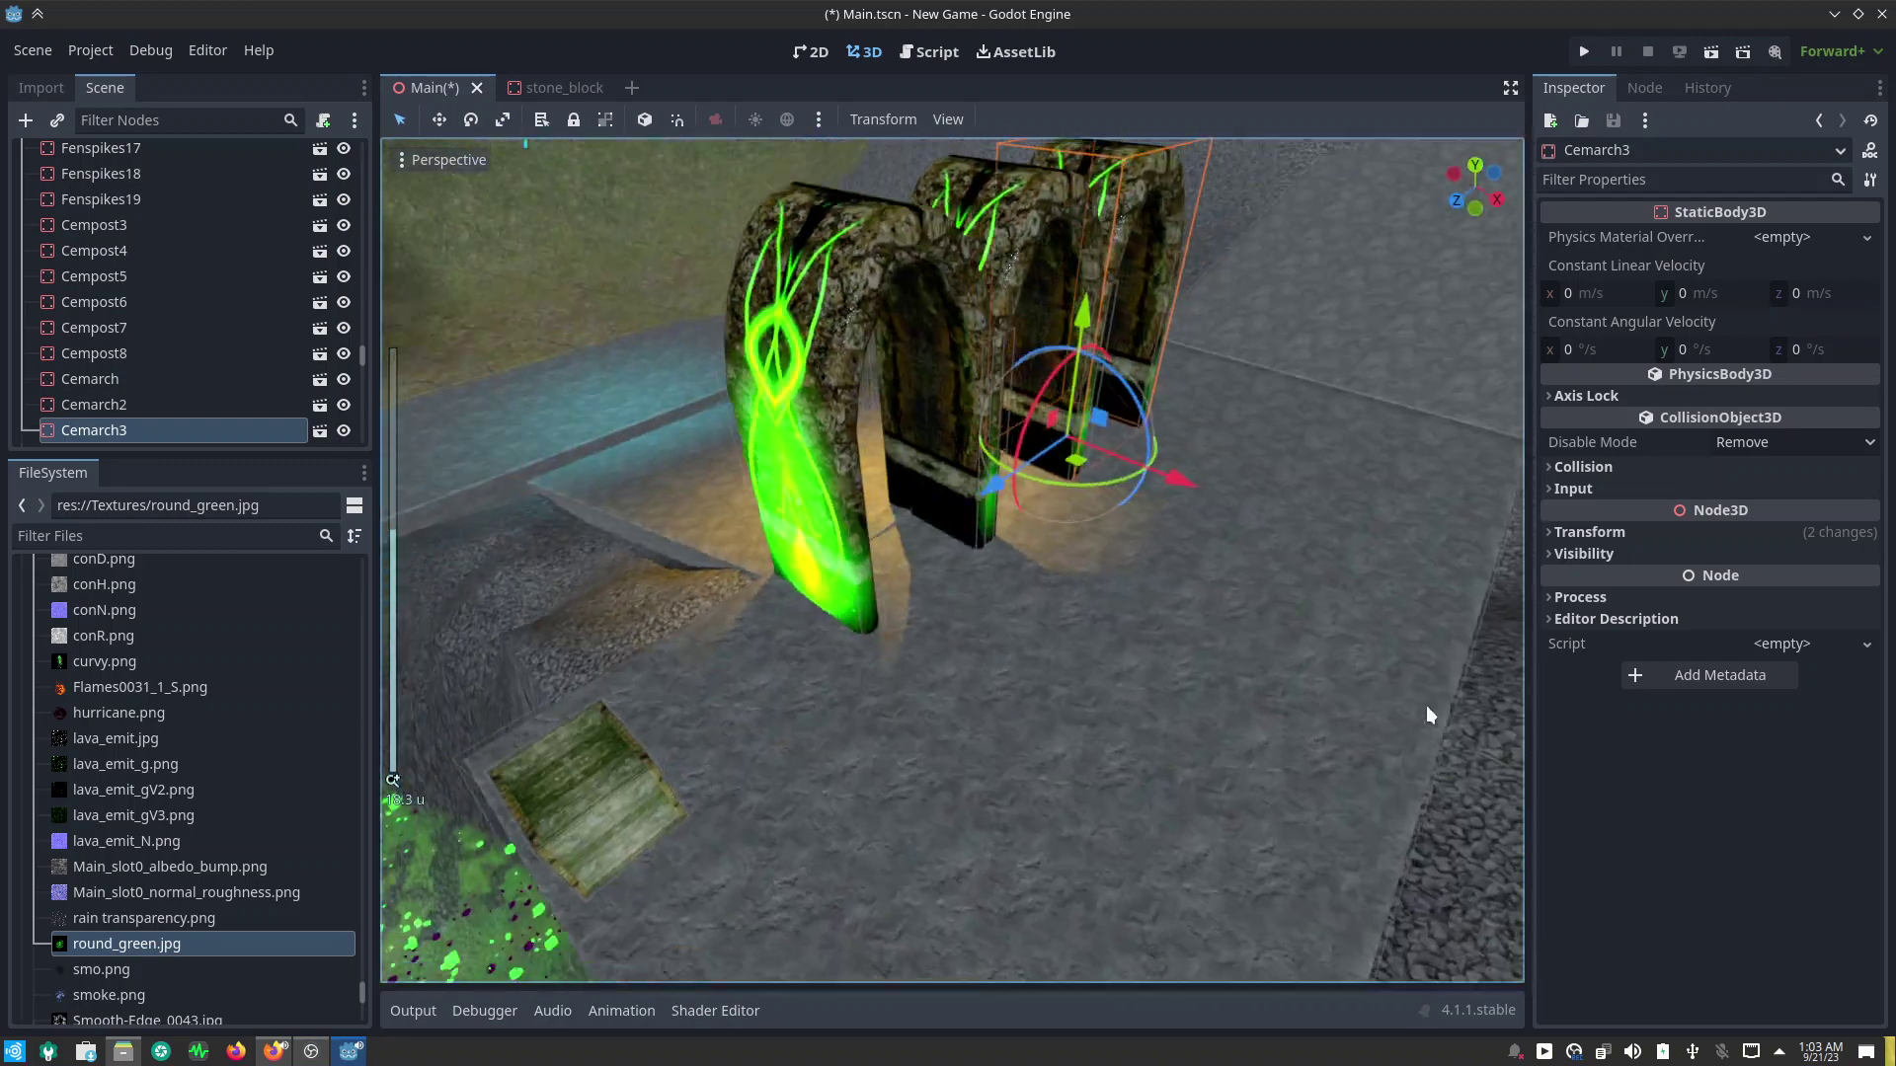
Step: Save the scene and launch the game to playtest the level
{"action": "key", "text": "ctrl+s"}
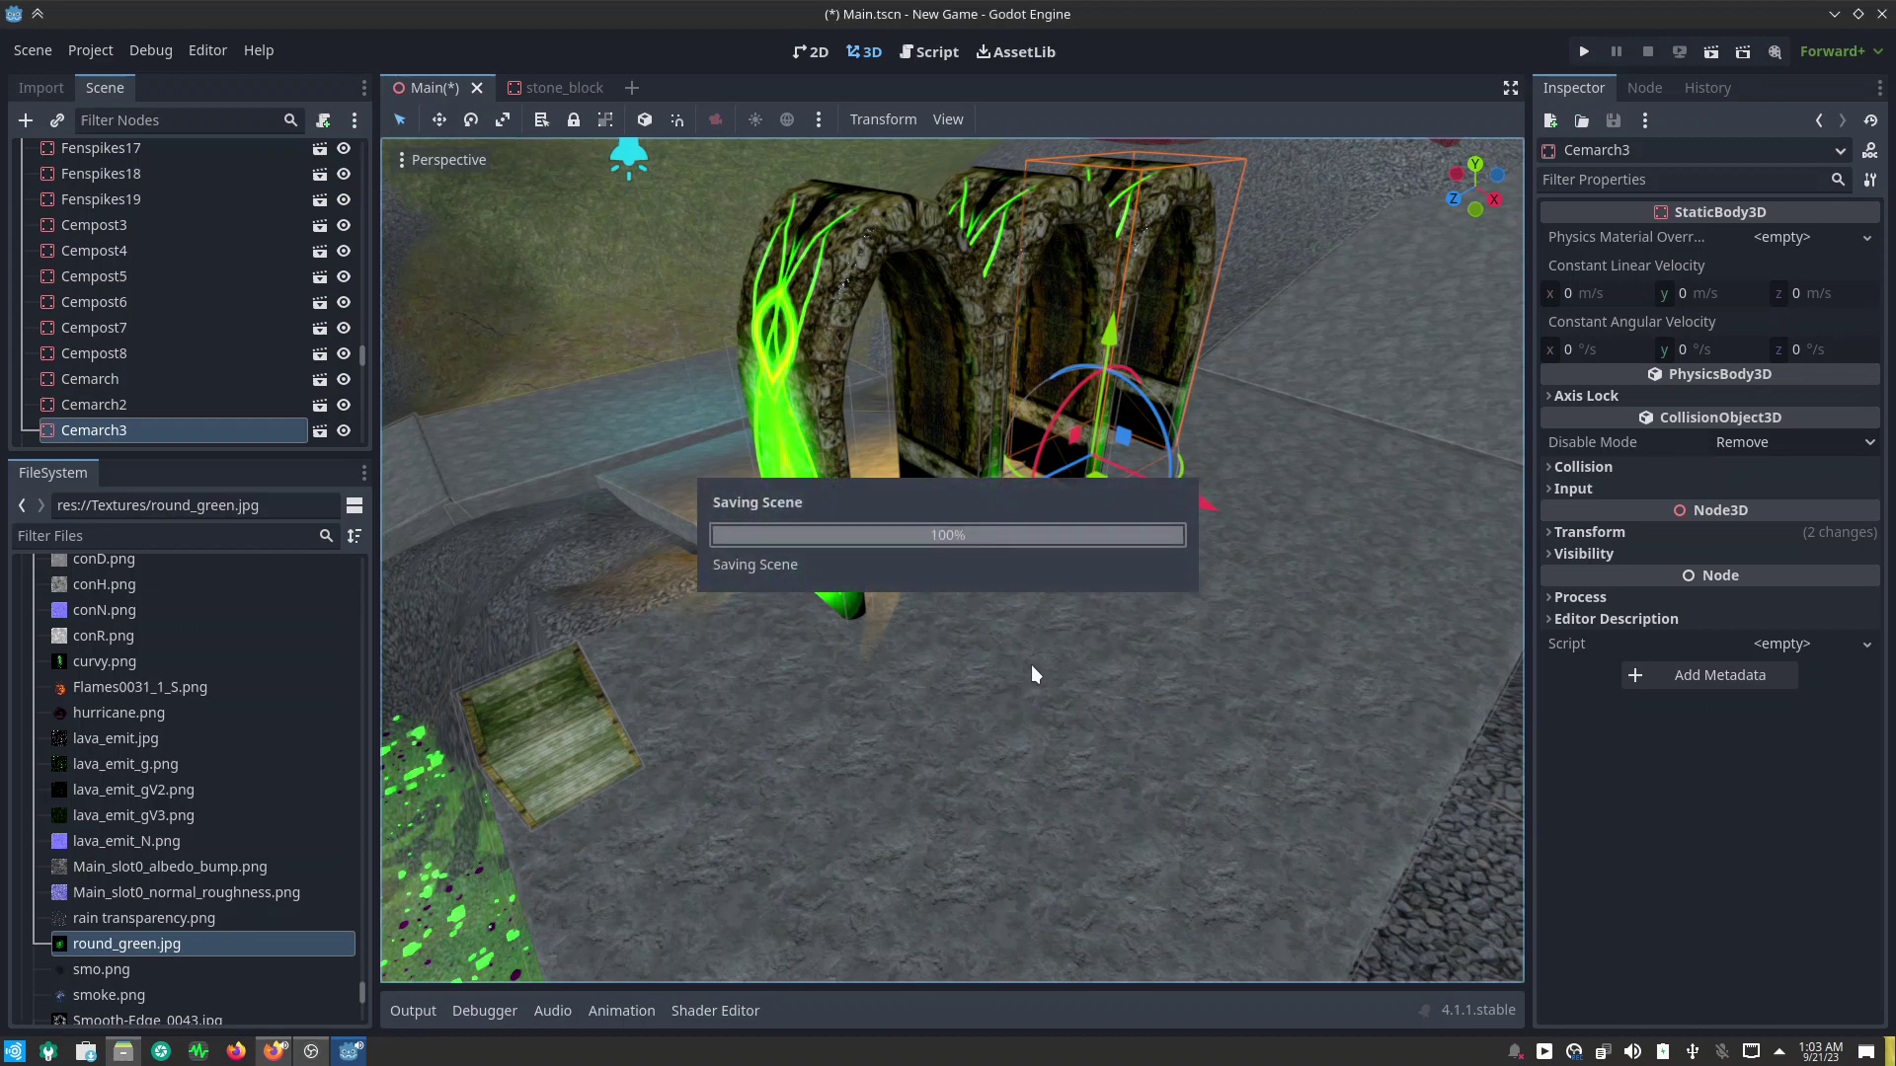
{"action": "left_click", "coordinate": [1588, 49]}
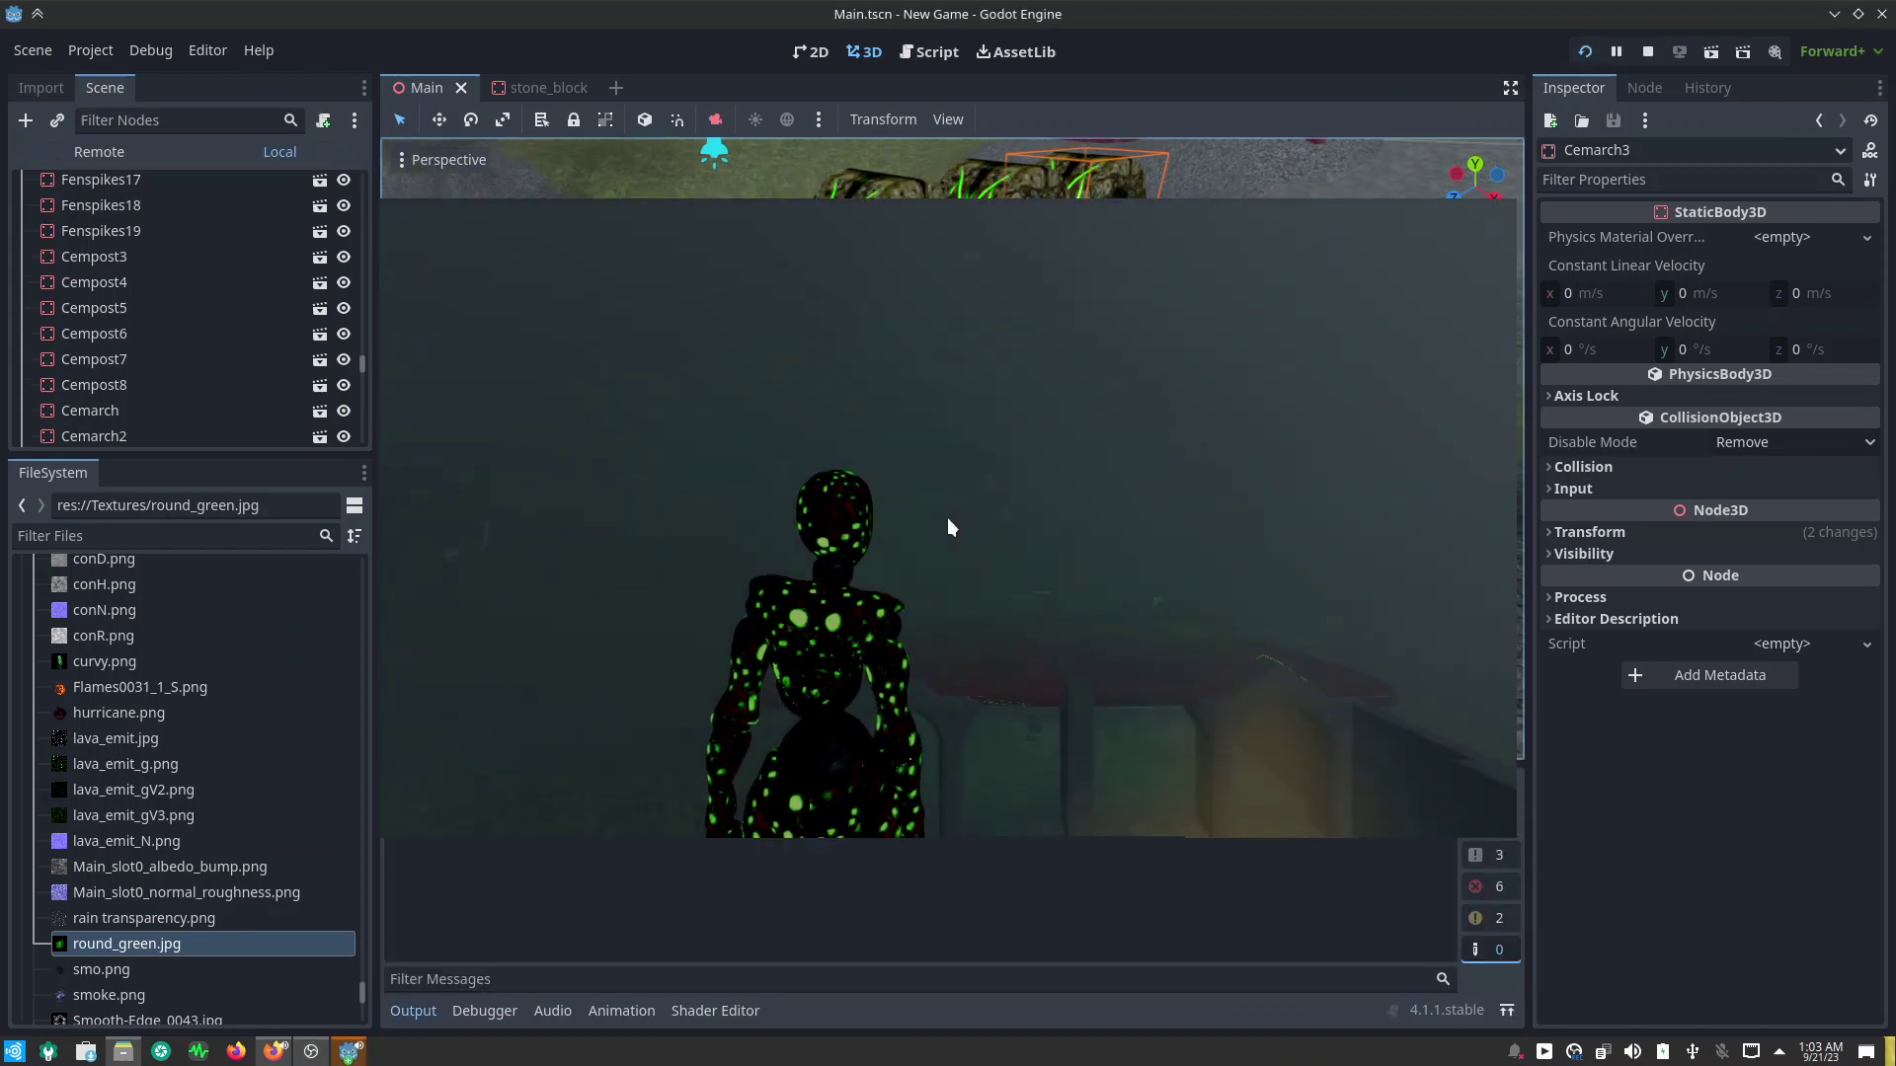
{"action": "left_click", "coordinate": [948, 526]}
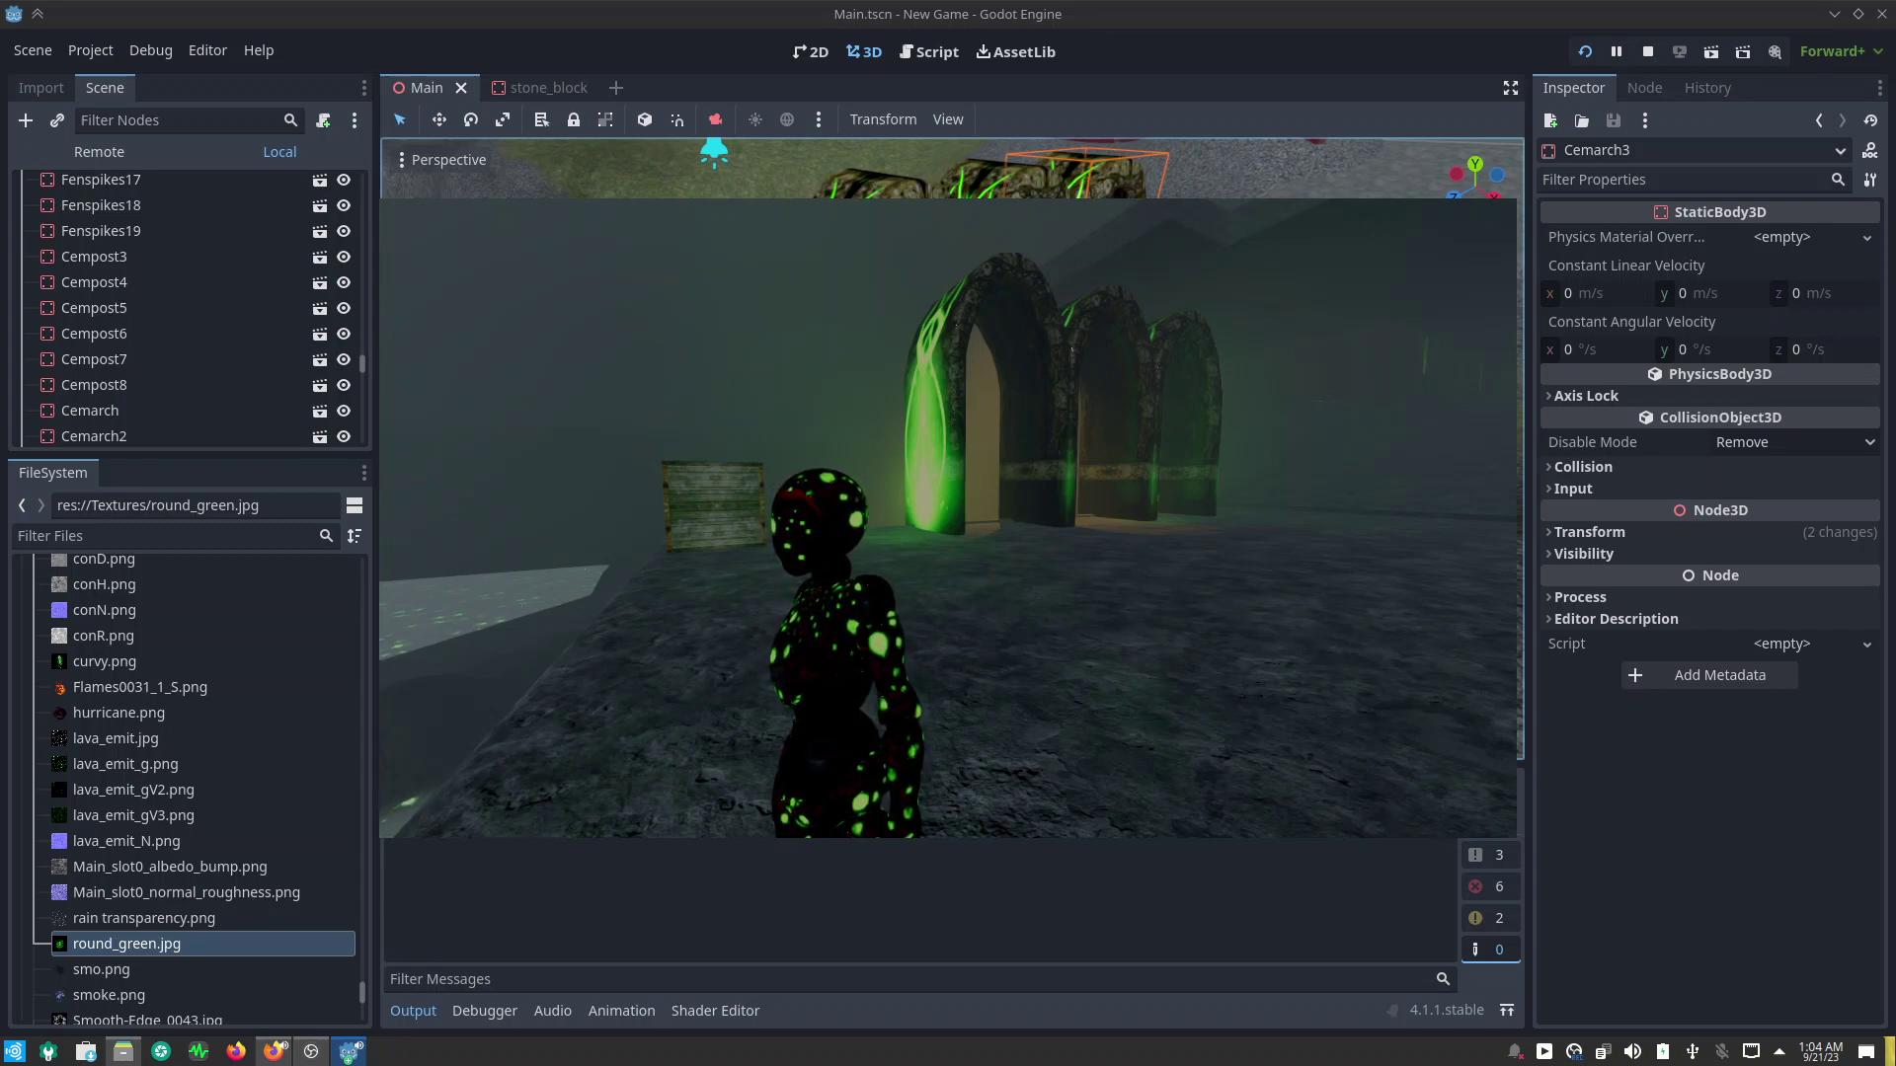
Step: Walk the character through the arches and along the walls, then stop the playtest
{"action": "key", "text": "w"}
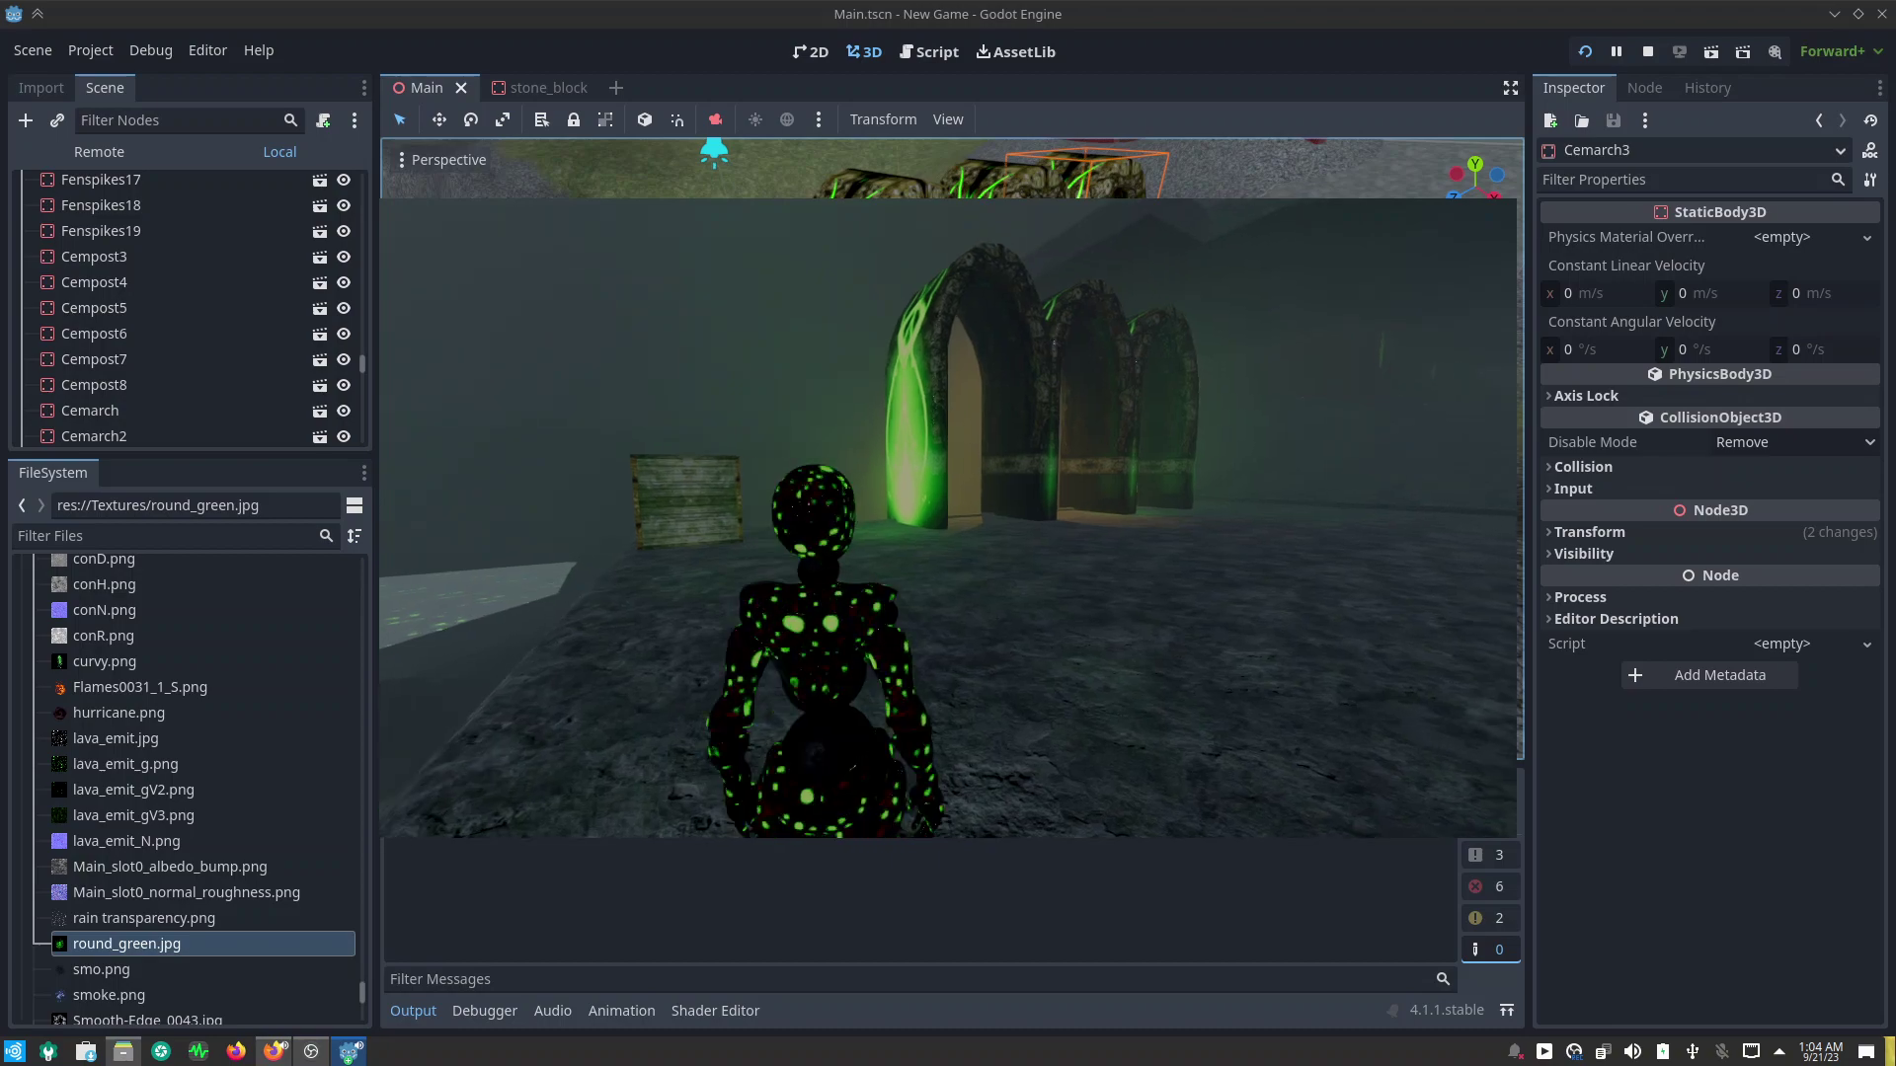
{"action": "key", "text": "w"}
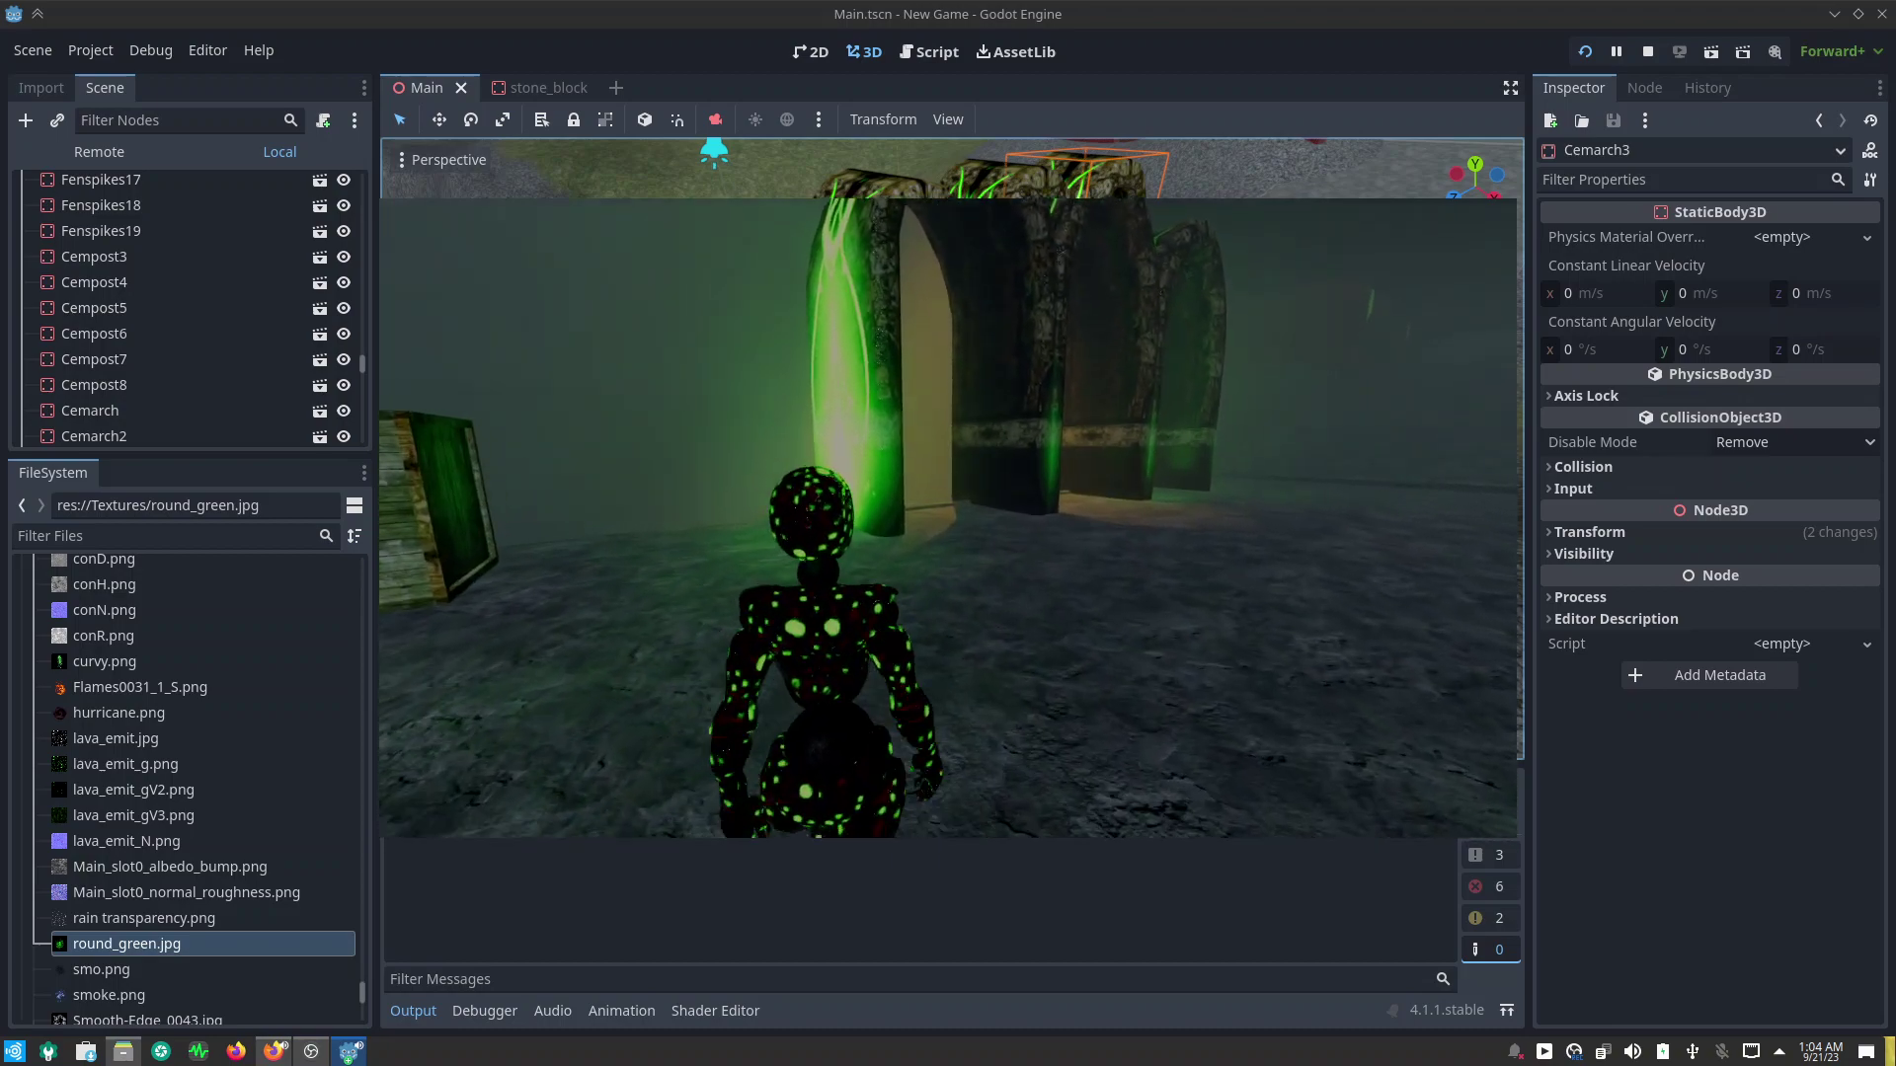
{"action": "key", "text": "w"}
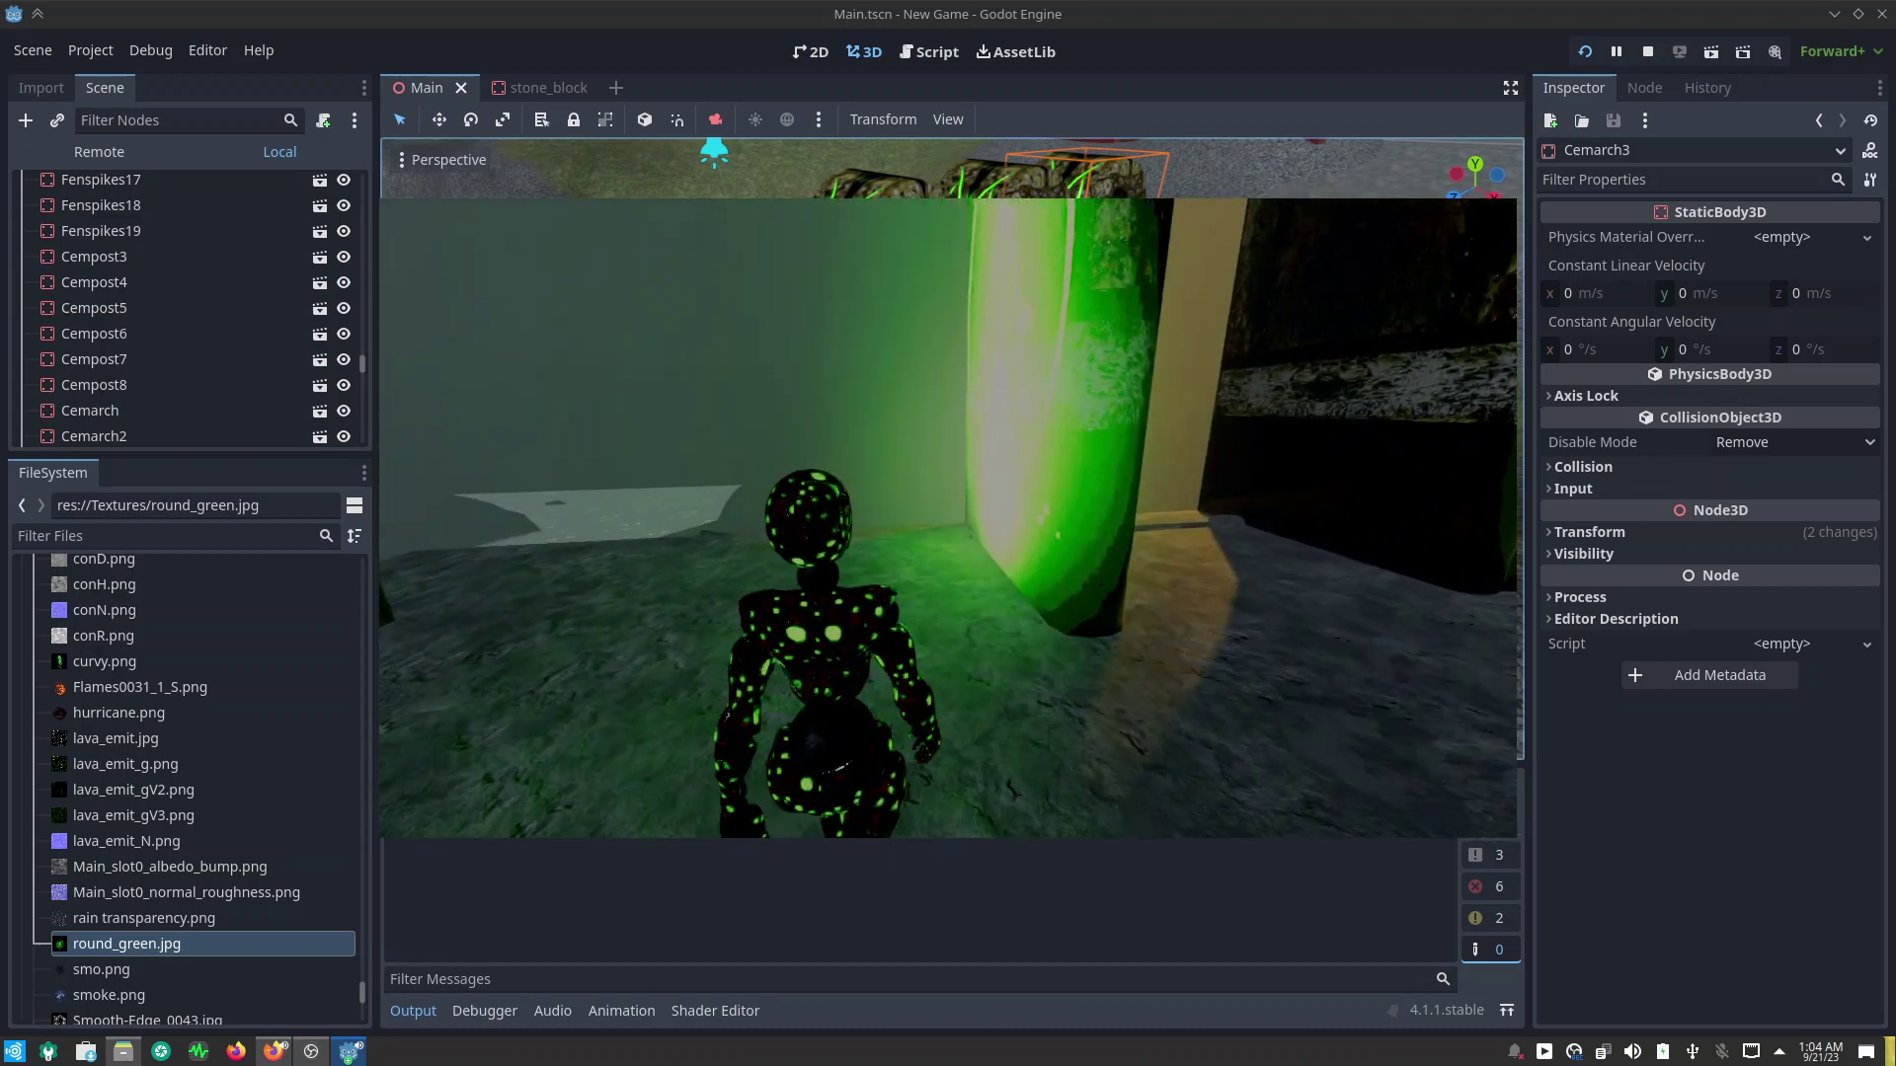
{"action": "key", "text": "w"}
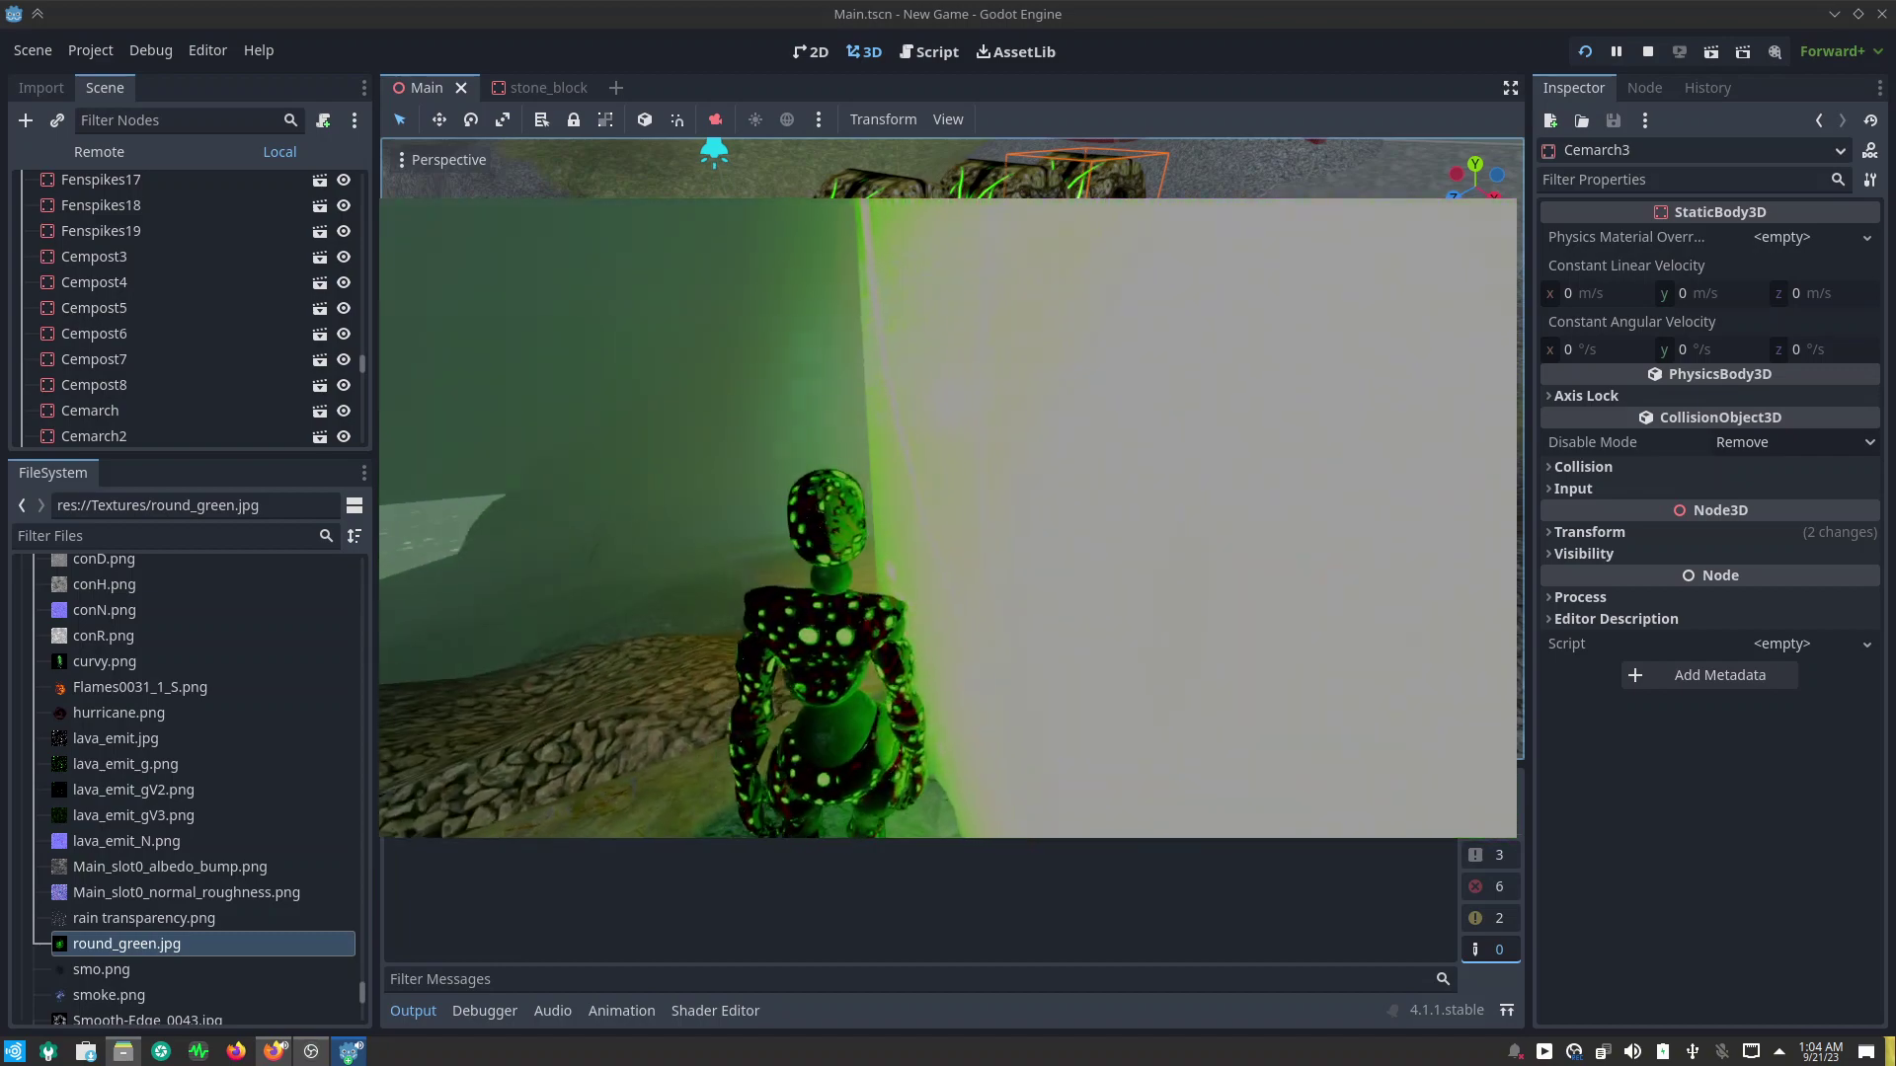
{"action": "key", "text": "w"}
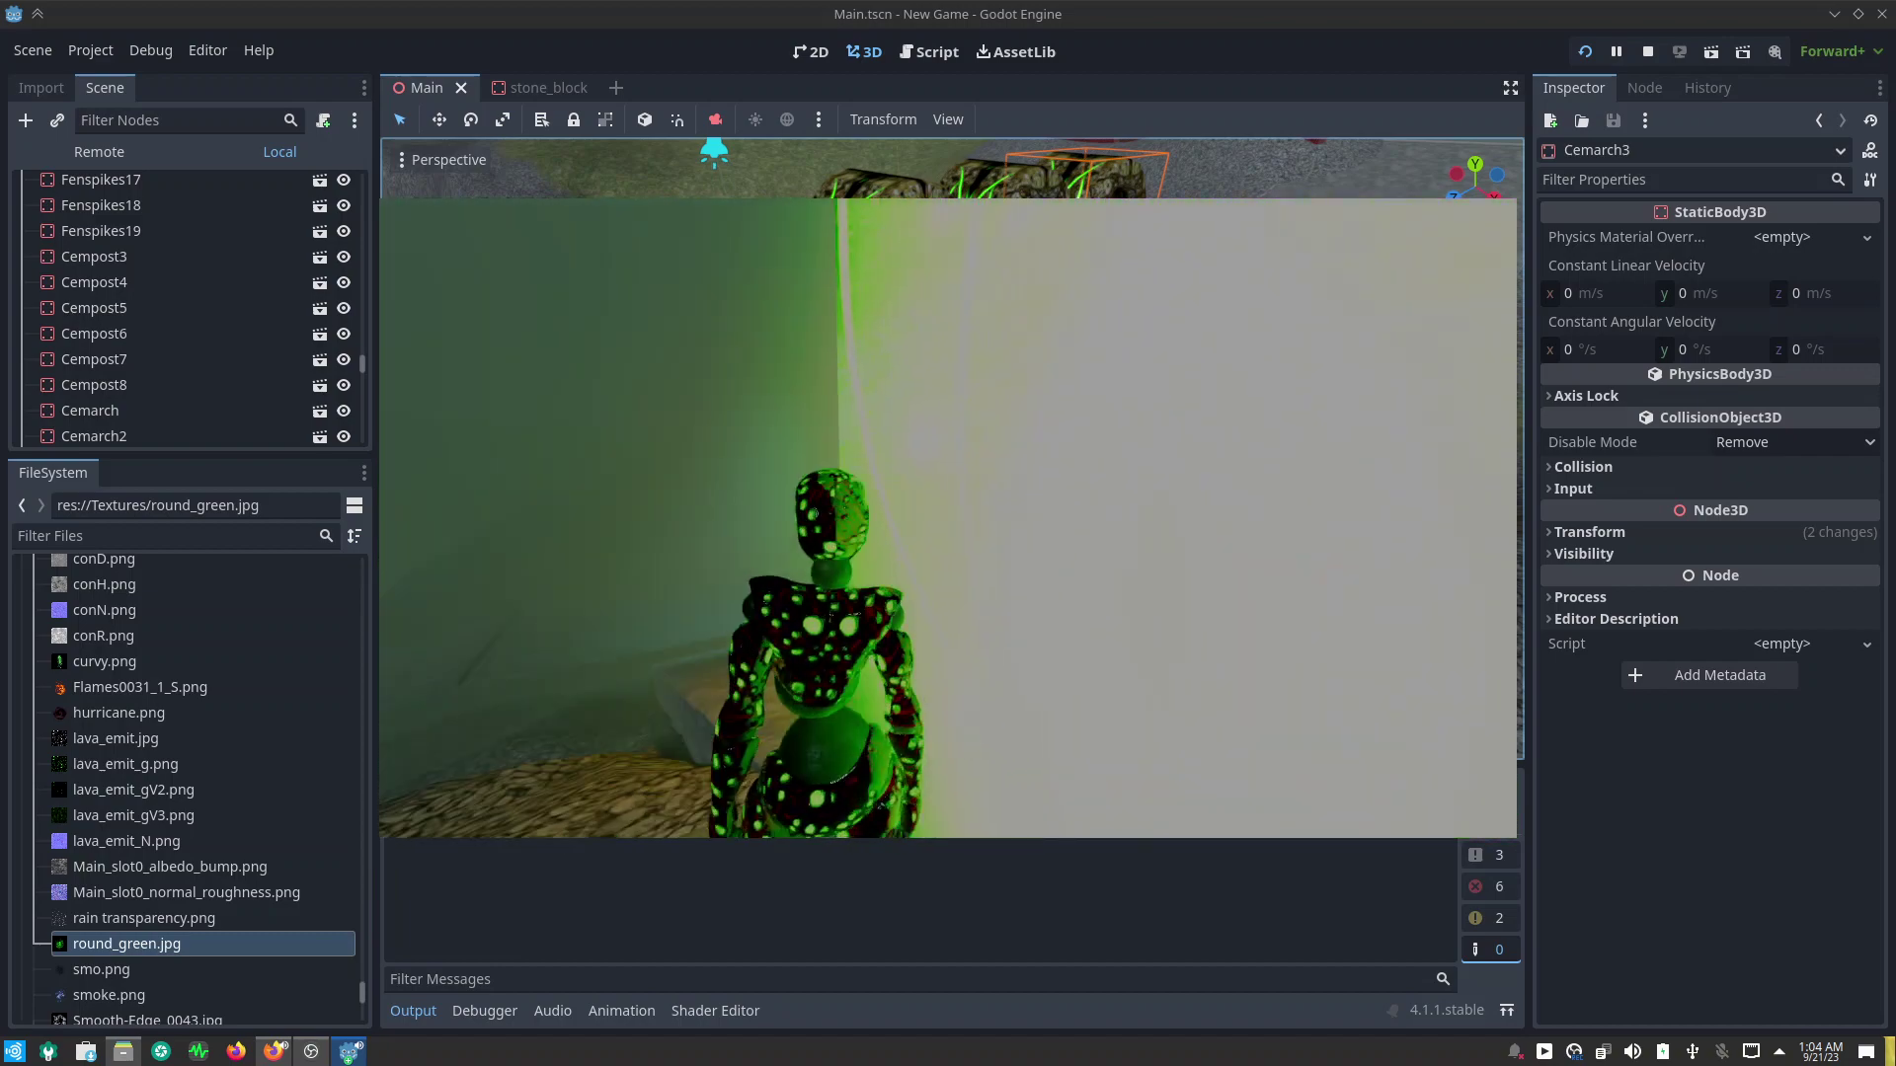
{"action": "key", "text": "w"}
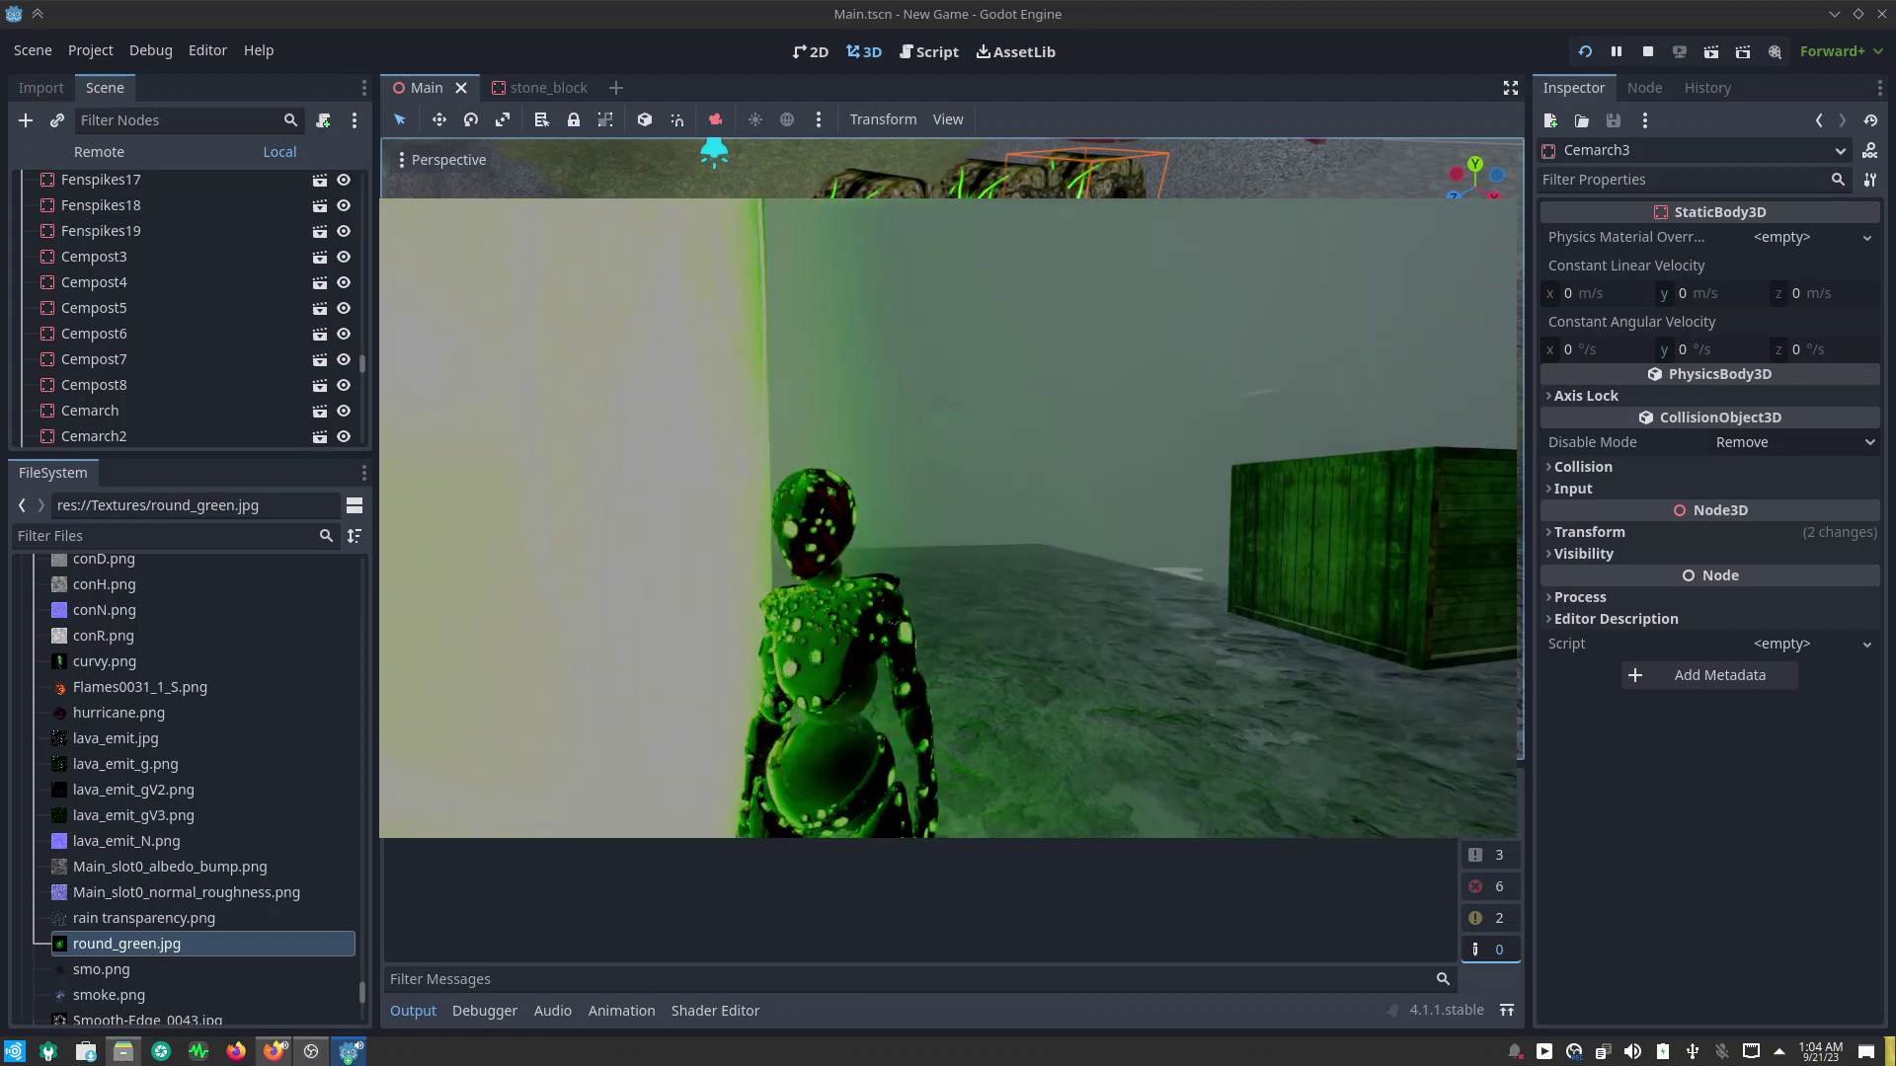
{"action": "key", "text": "w"}
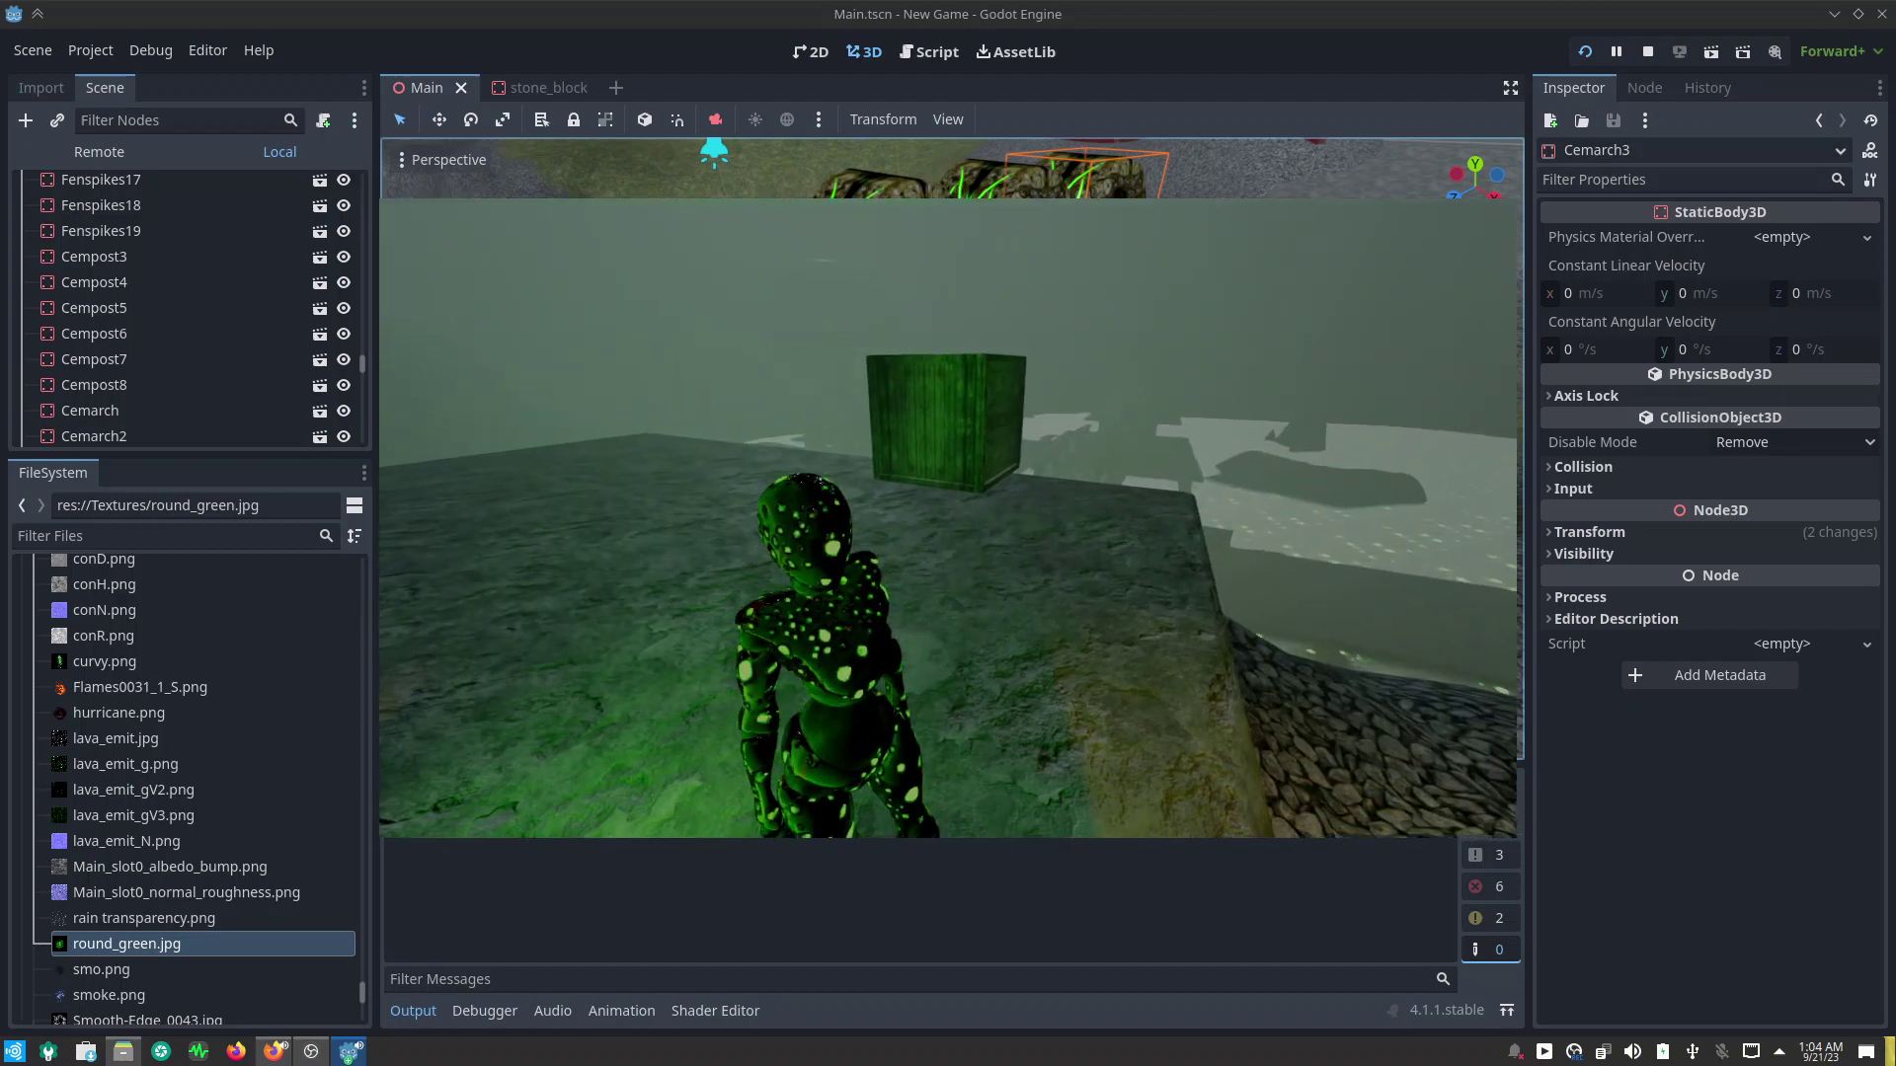
{"action": "key", "text": "w"}
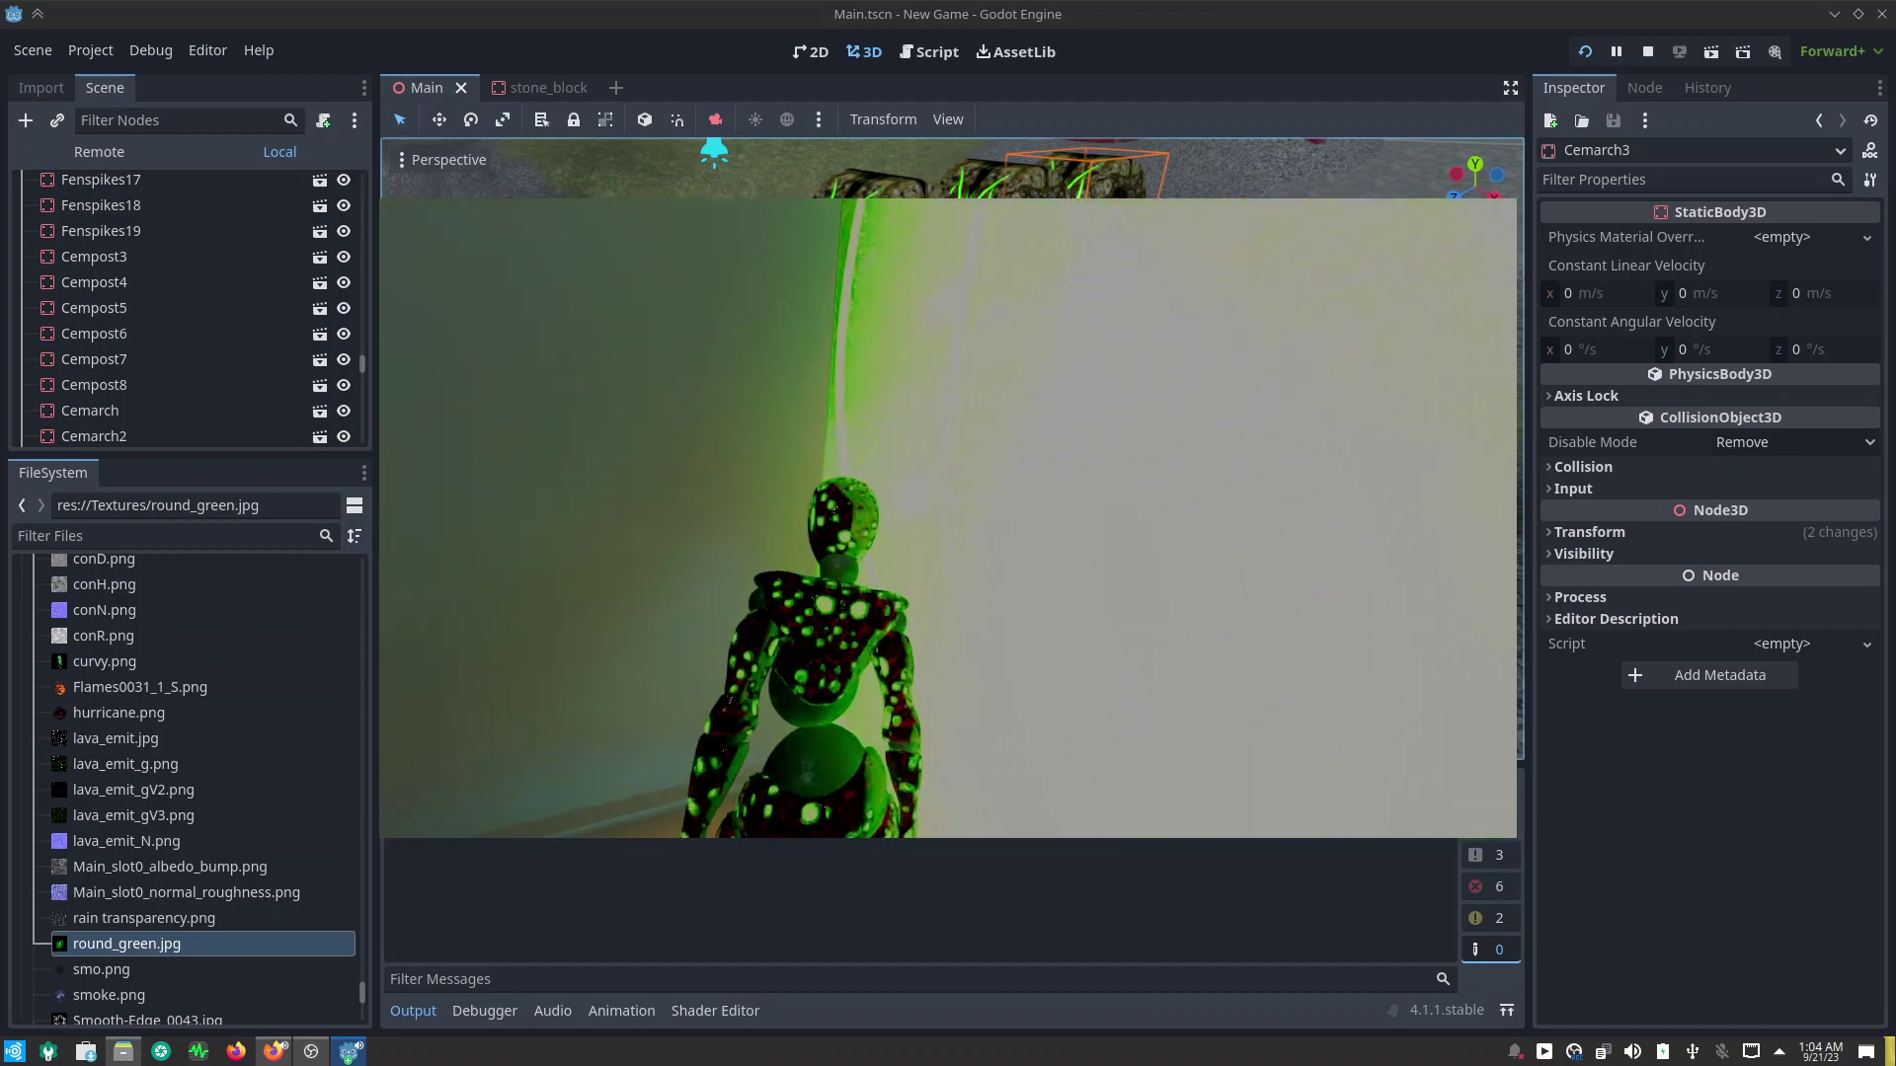
{"action": "key", "text": "w"}
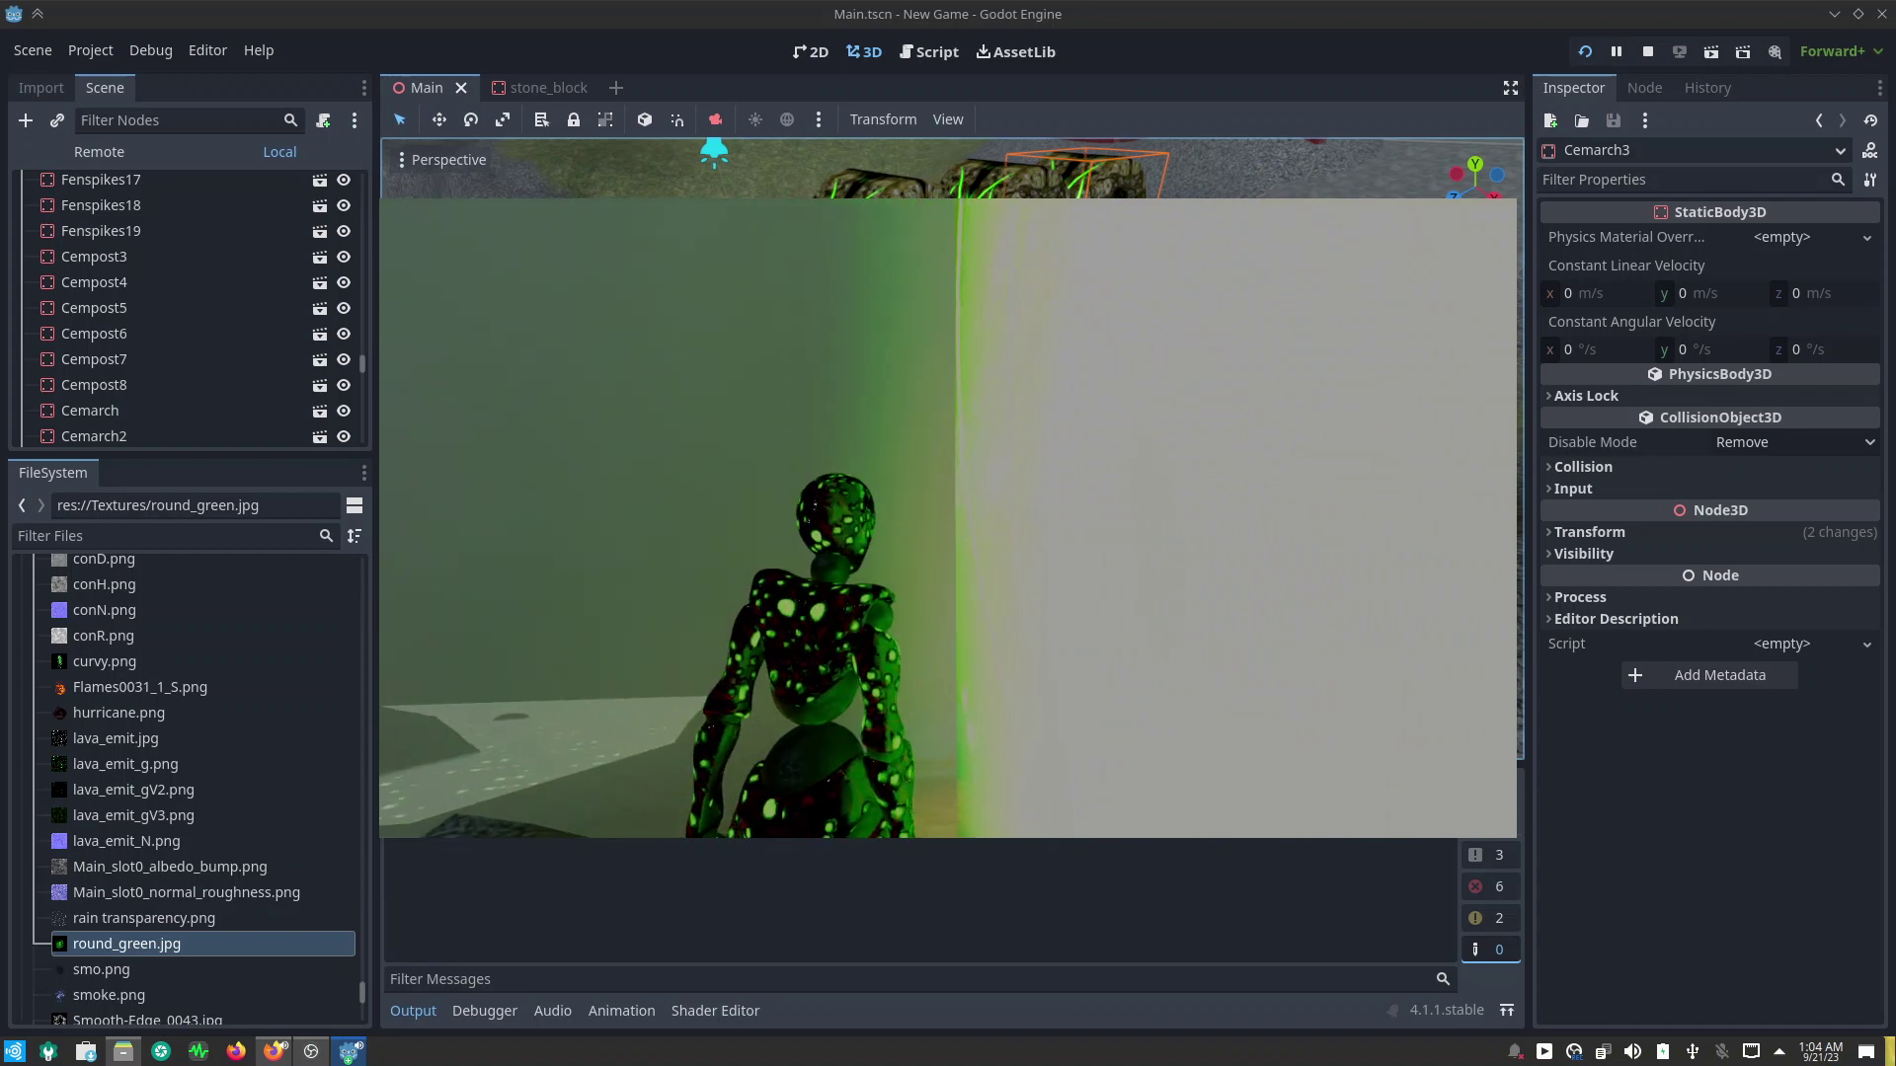
{"action": "key", "text": "Escape"}
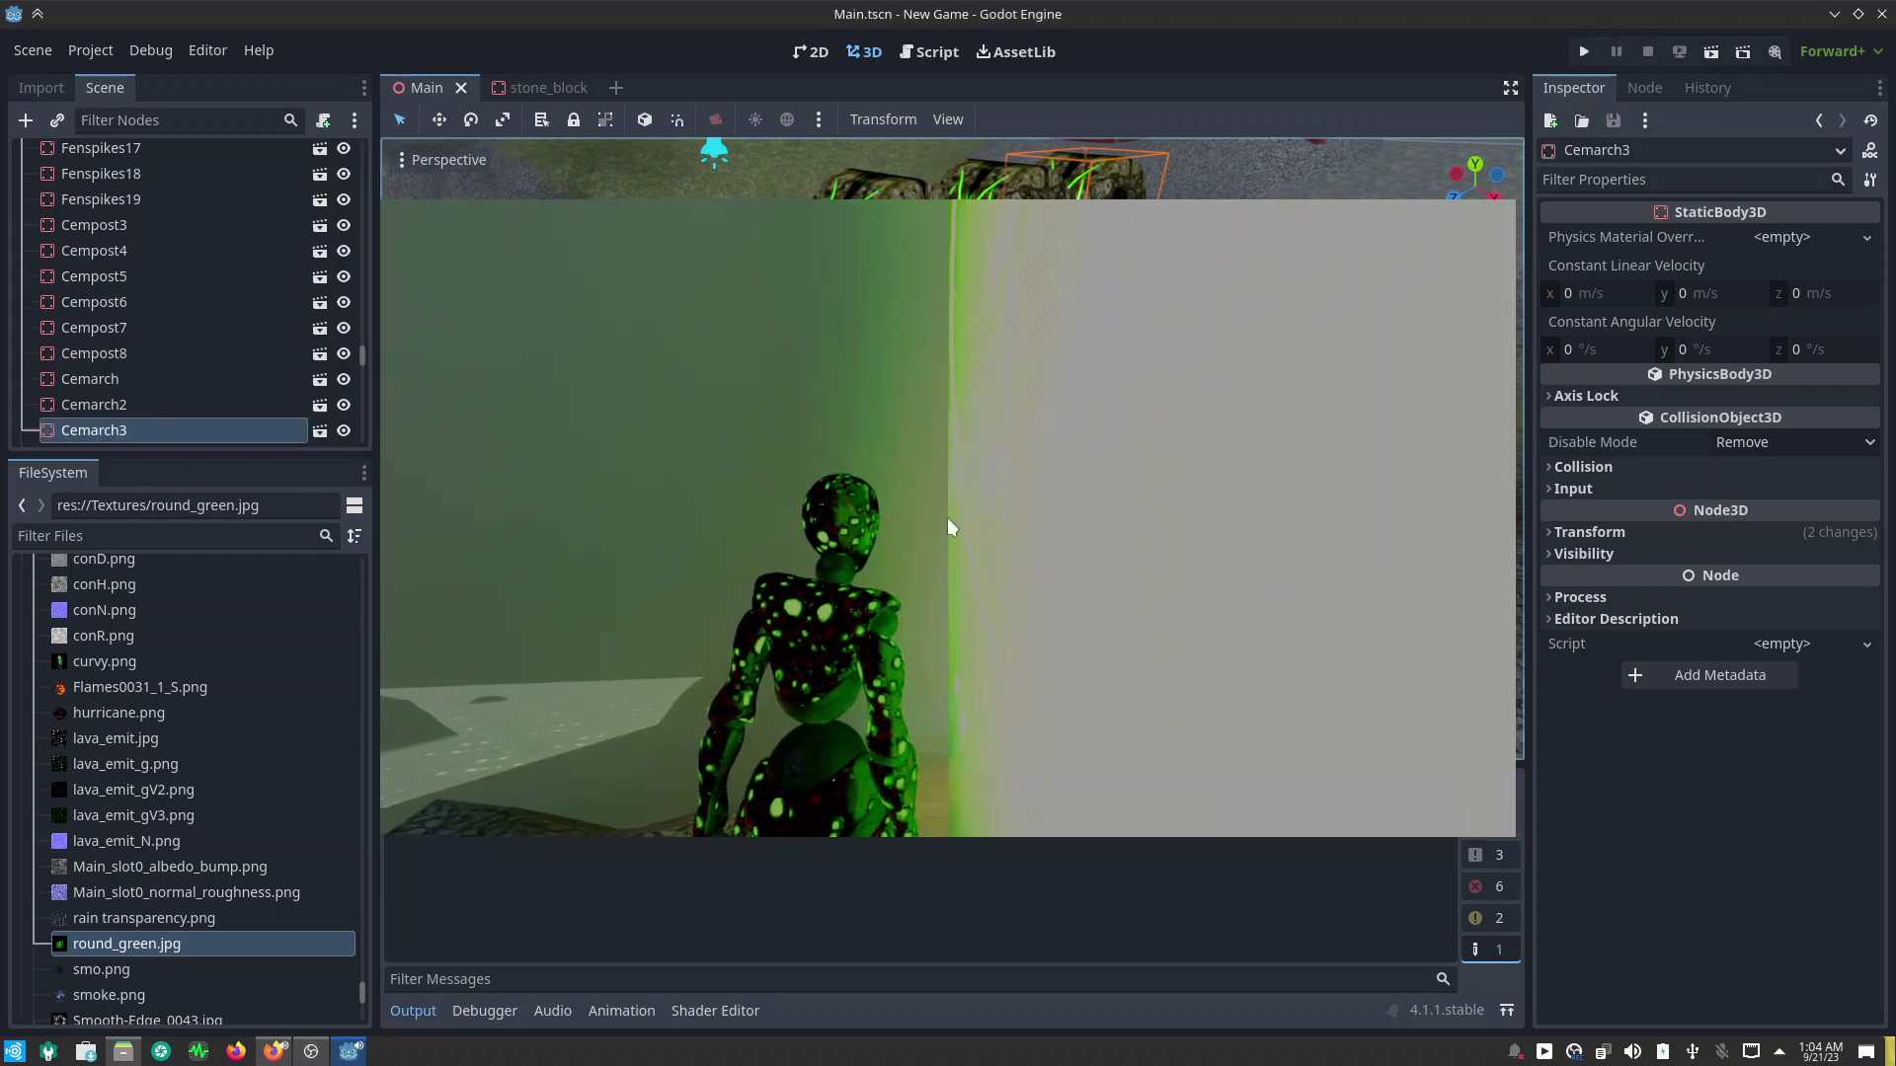
Step: Select Cemarch3, Cemarch2 and Cemarch together and rotate them around the vertical axis
{"action": "mouse_move", "coordinate": [985, 532]}
{"action": "middle_mouse_down"}
{"action": "mouse_move", "coordinate": [1019, 571]}
{"action": "mouse_move", "coordinate": [980, 547]}
{"action": "mouse_move", "coordinate": [1189, 596]}
{"action": "mouse_move", "coordinate": [1376, 541]}
{"action": "mouse_move", "coordinate": [1132, 381]}
{"action": "middle_mouse_up"}
{"action": "scroll", "coordinate": [1189, 597], "scroll_direction": "down", "scroll_amount": 3}
{"action": "left_click", "coordinate": [901, 356], "text": "shift"}
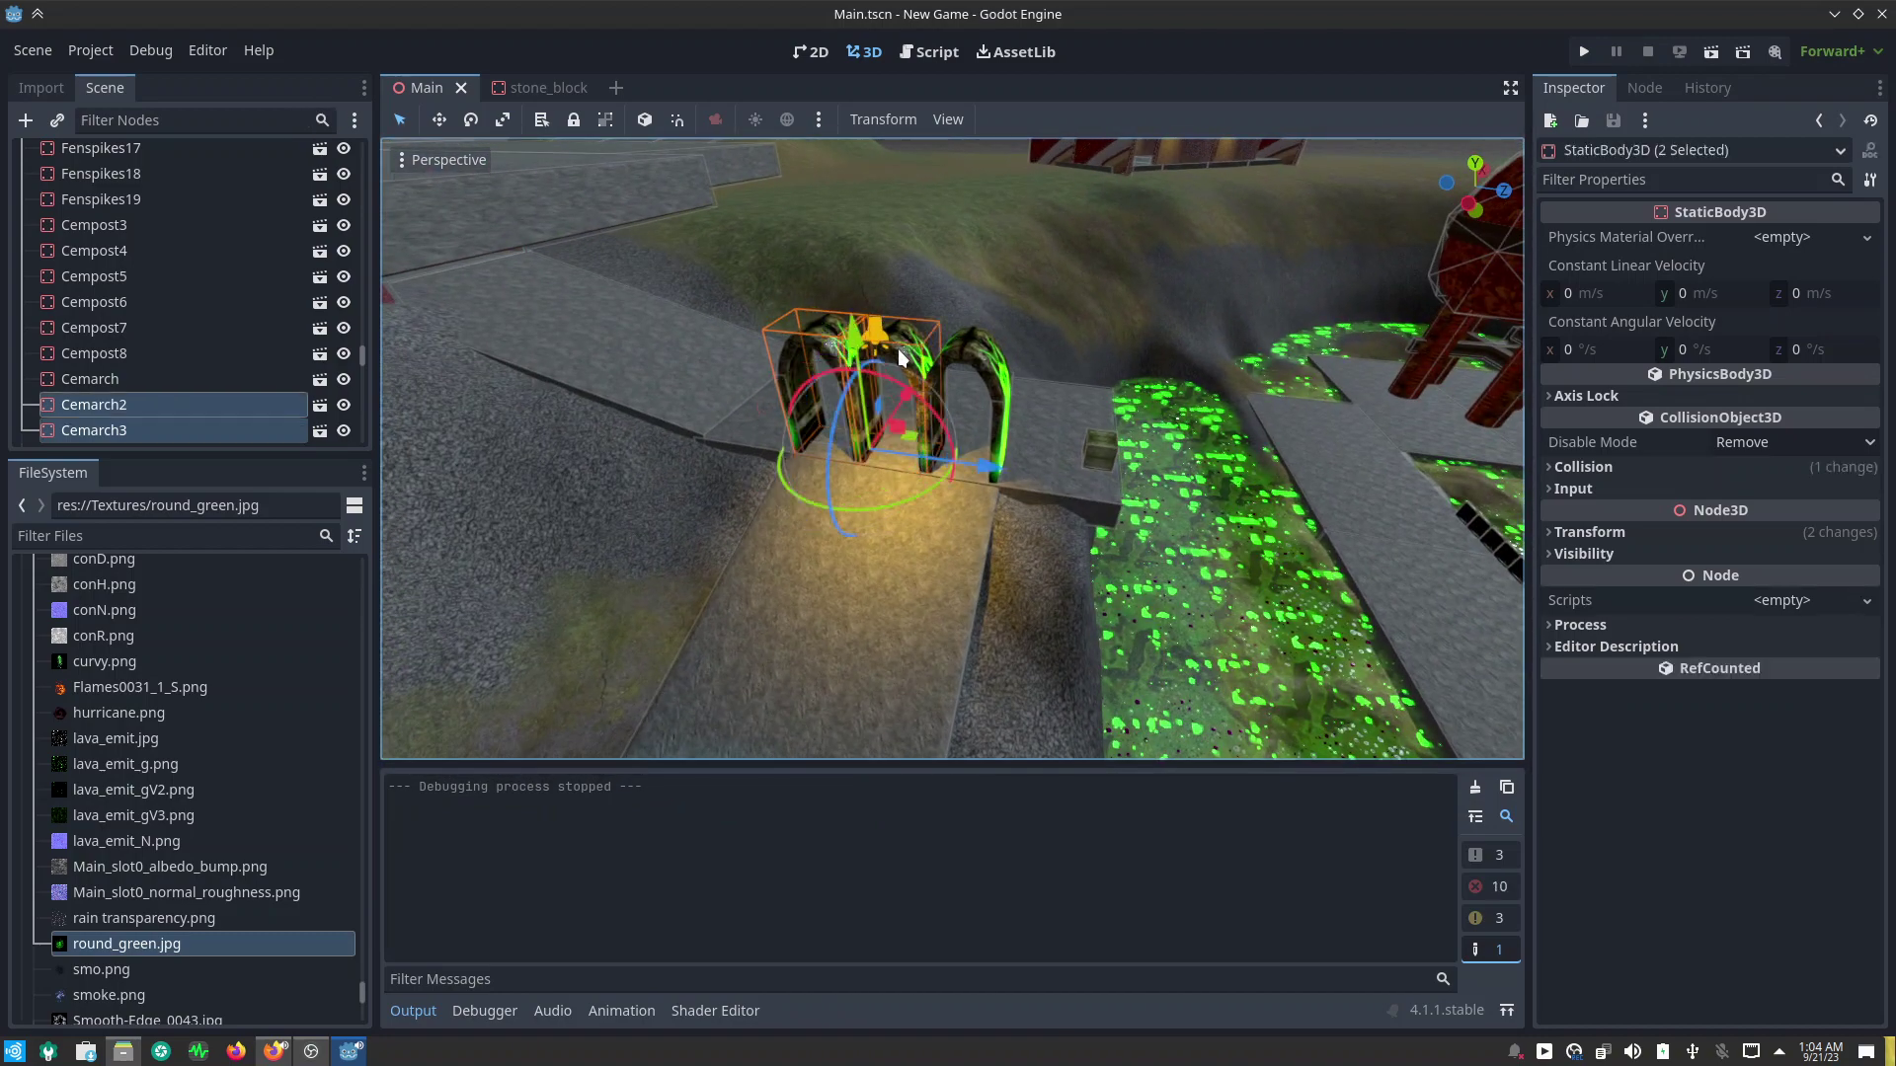
{"action": "left_click", "coordinate": [958, 349], "text": "shift"}
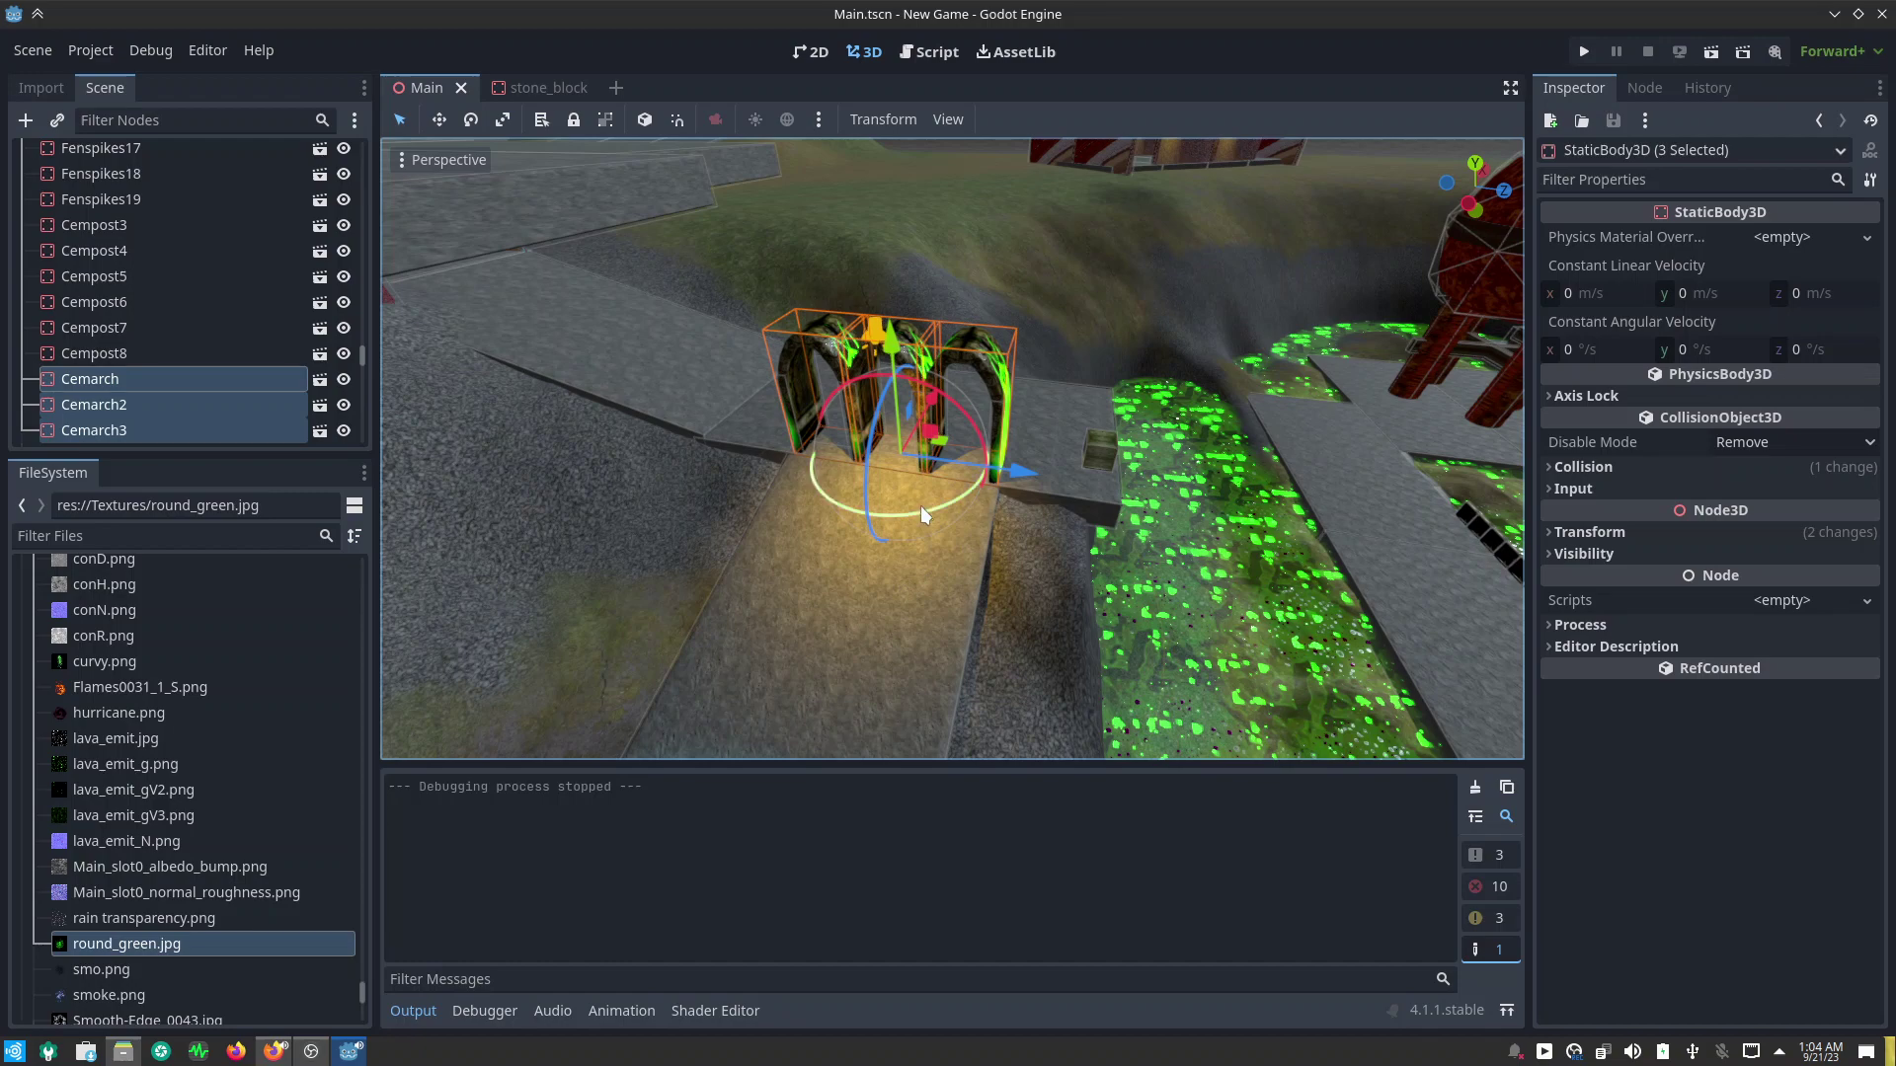
{"action": "left_click_drag", "start_coordinate": [920, 507], "coordinate": [1033, 398]}
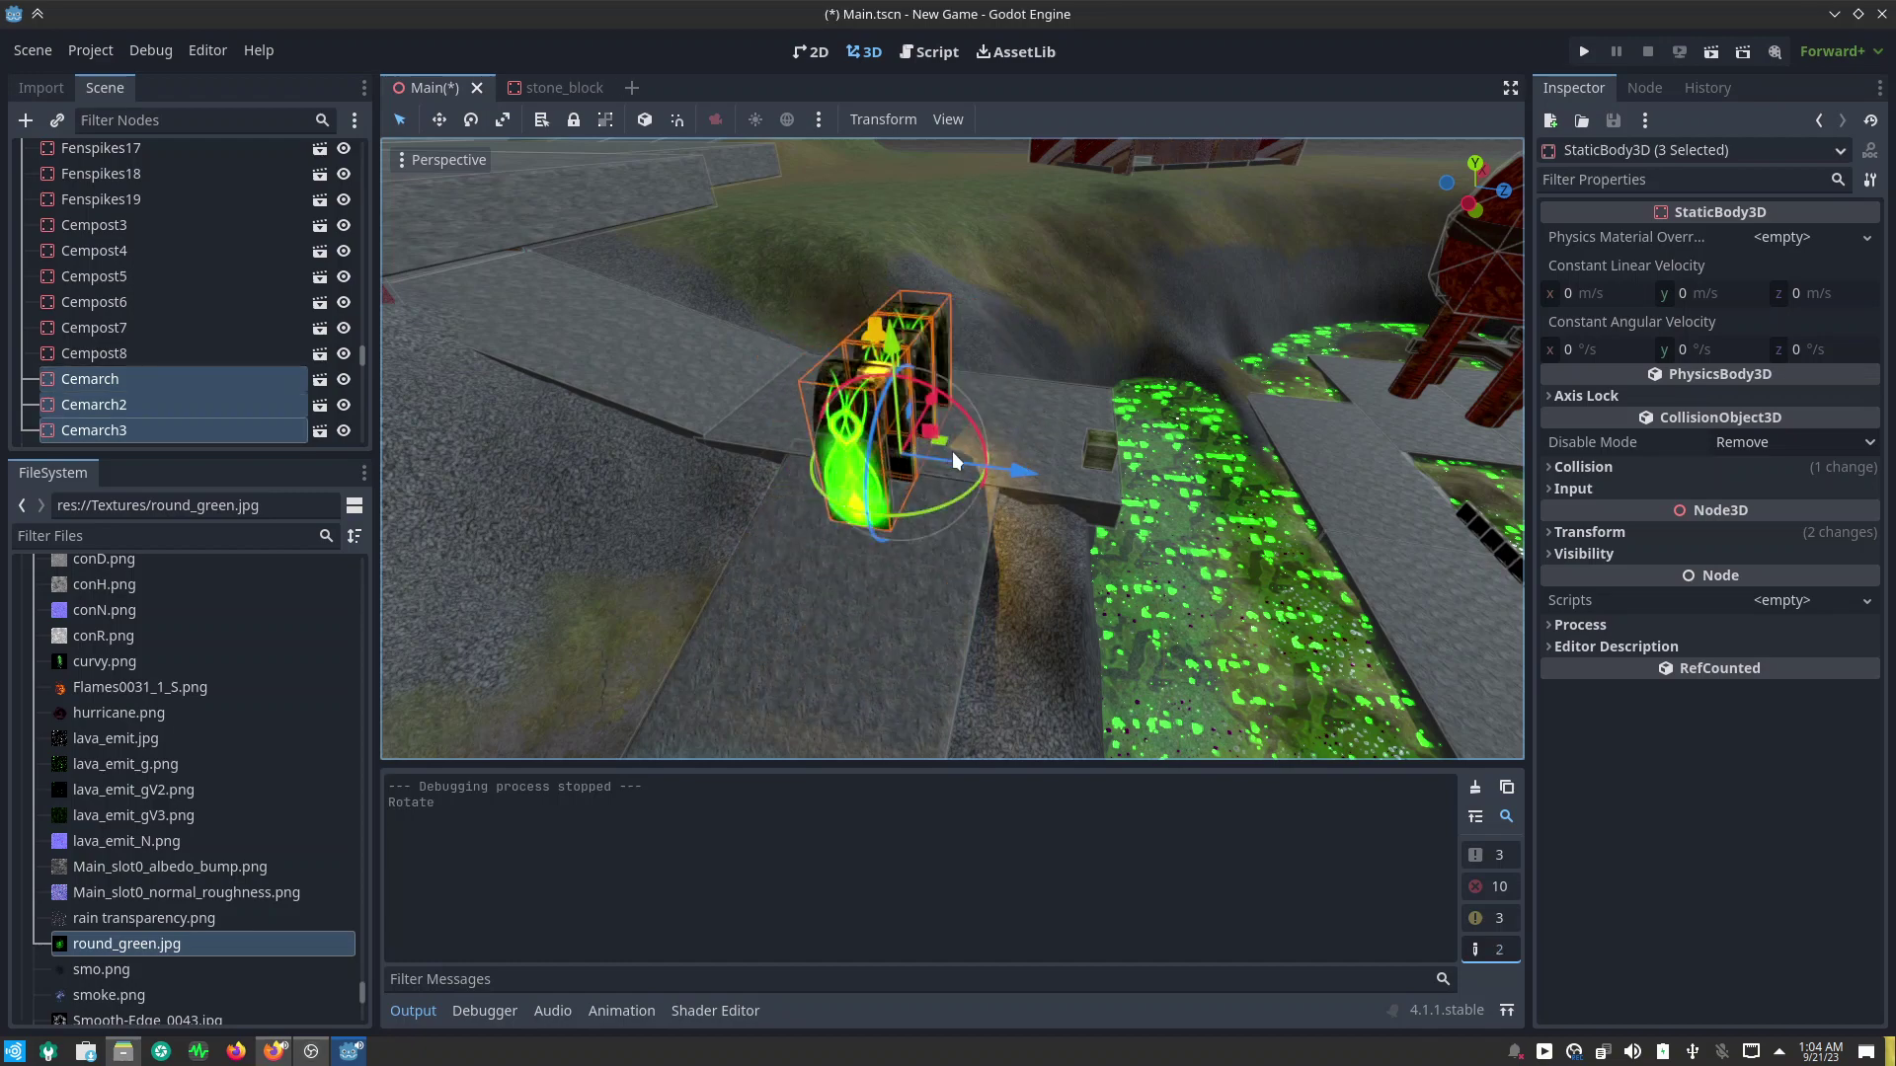
Step: Move the three arches along Z and X toward the bridge edge
{"action": "left_click_drag", "start_coordinate": [1021, 471], "coordinate": [1223, 499]}
{"action": "mouse_move", "coordinate": [1223, 499]}
{"action": "middle_mouse_down"}
{"action": "mouse_move", "coordinate": [898, 475]}
{"action": "mouse_move", "coordinate": [927, 482]}
{"action": "middle_mouse_up"}
{"action": "left_click_drag", "start_coordinate": [1022, 521], "coordinate": [1134, 528]}
{"action": "mouse_move", "coordinate": [1094, 589]}
{"action": "middle_mouse_down"}
{"action": "mouse_move", "coordinate": [1356, 543]}
{"action": "mouse_move", "coordinate": [1224, 577]}
{"action": "middle_mouse_up"}
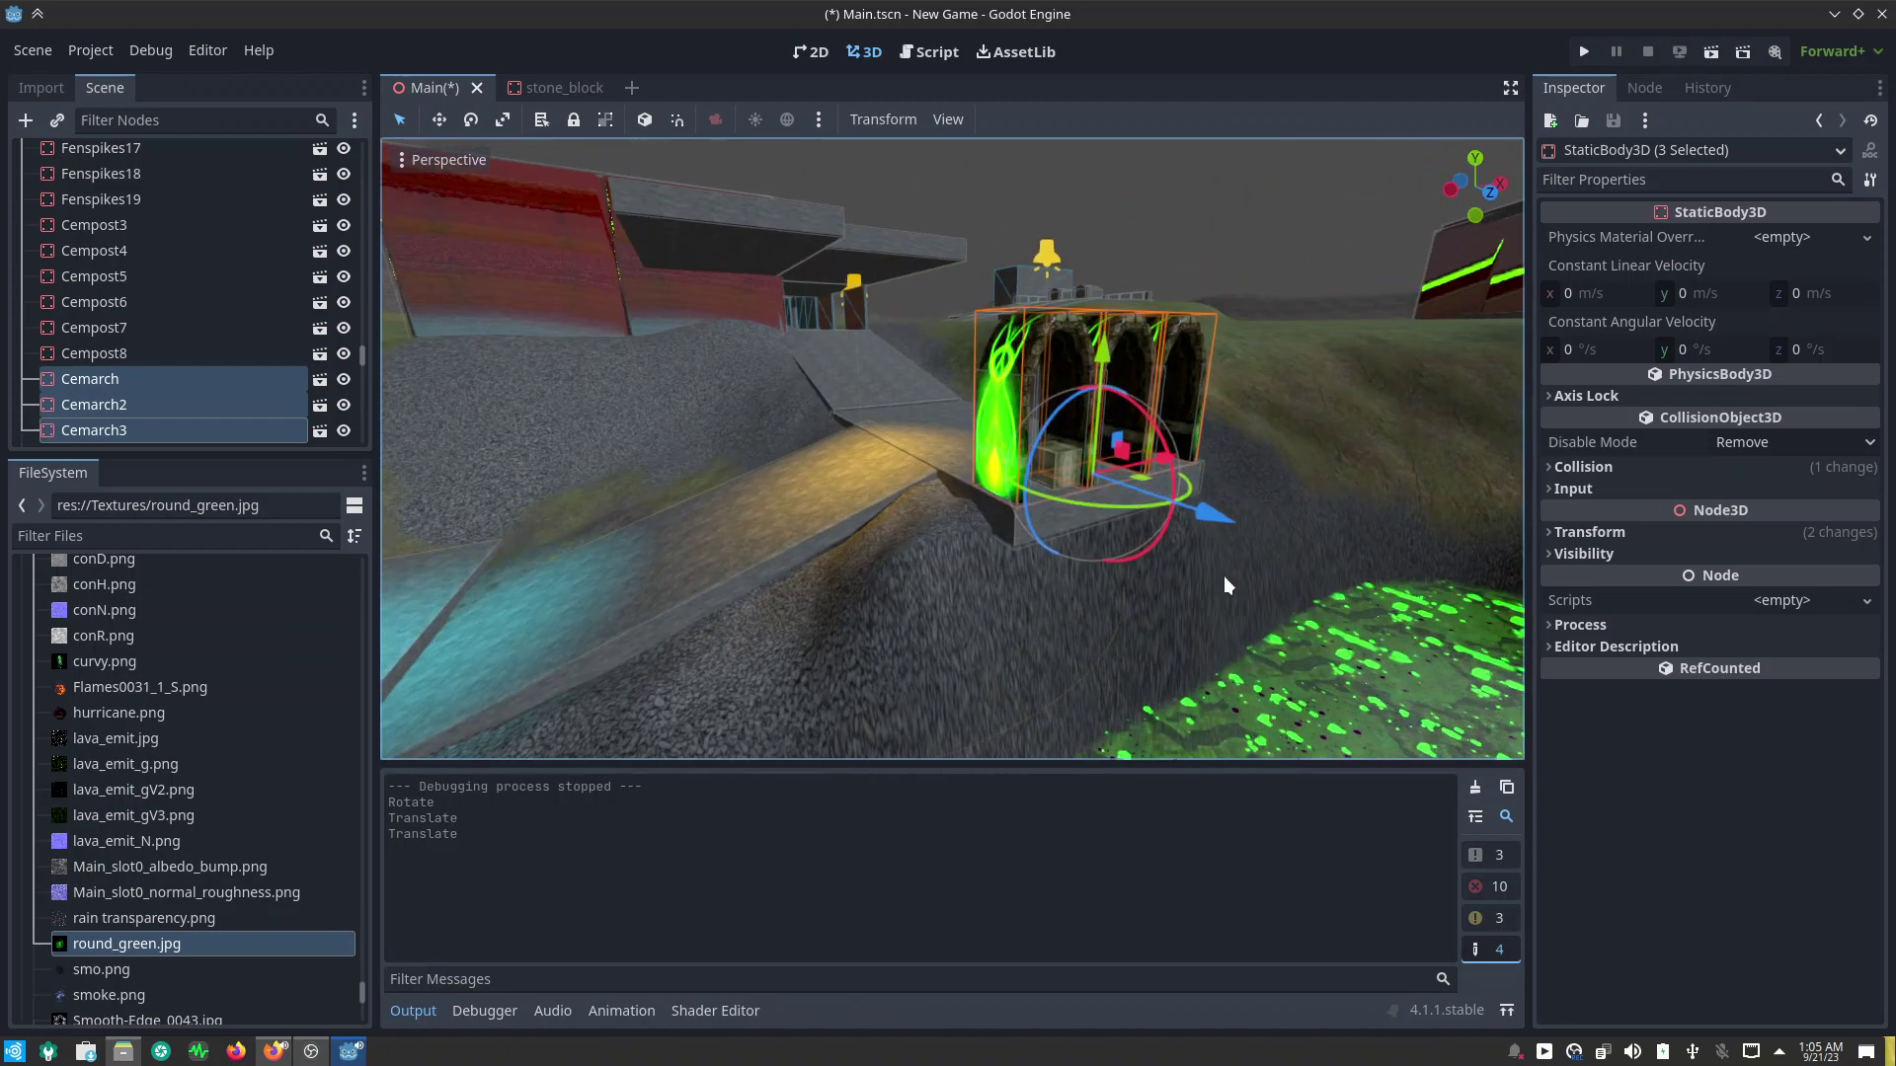
Step: Check the arch row in Top view with Overdraw shading and nudge it slightly along X
{"action": "key", "text": "KP_7"}
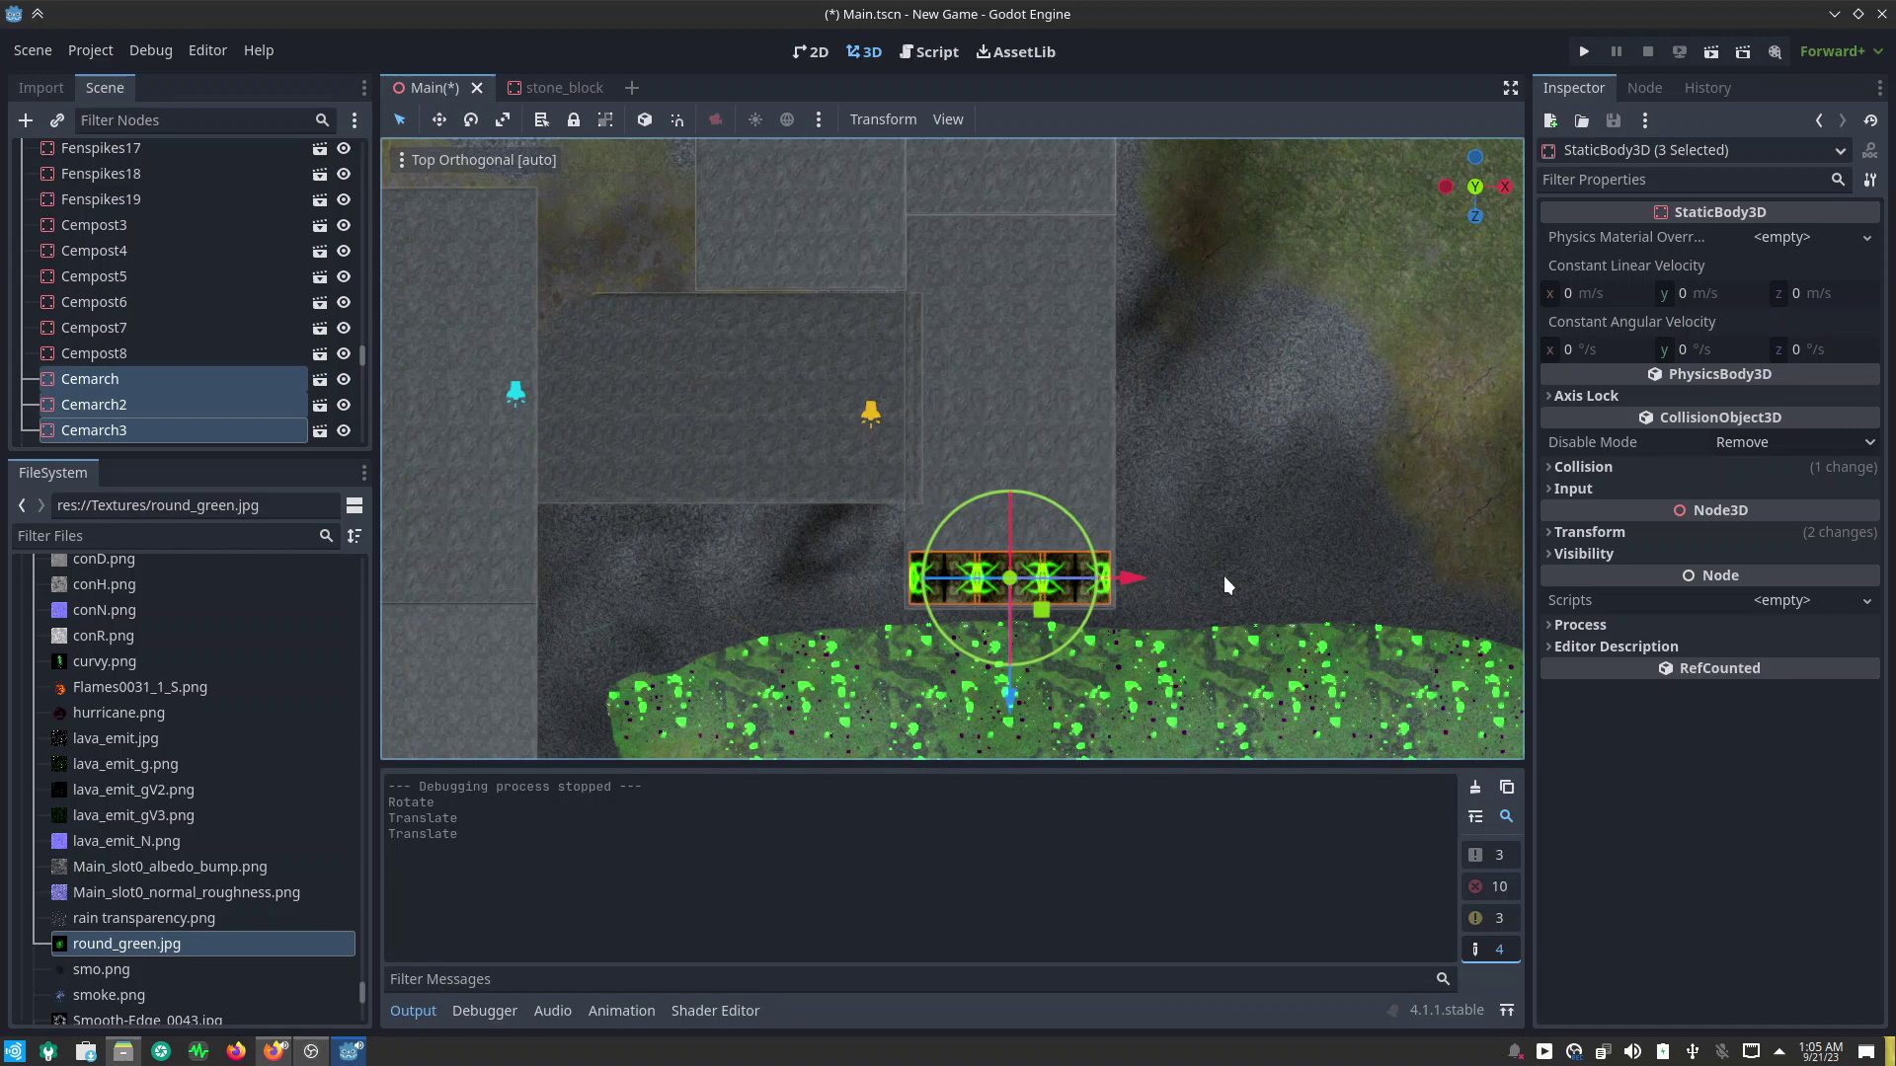
{"action": "key", "text": "z"}
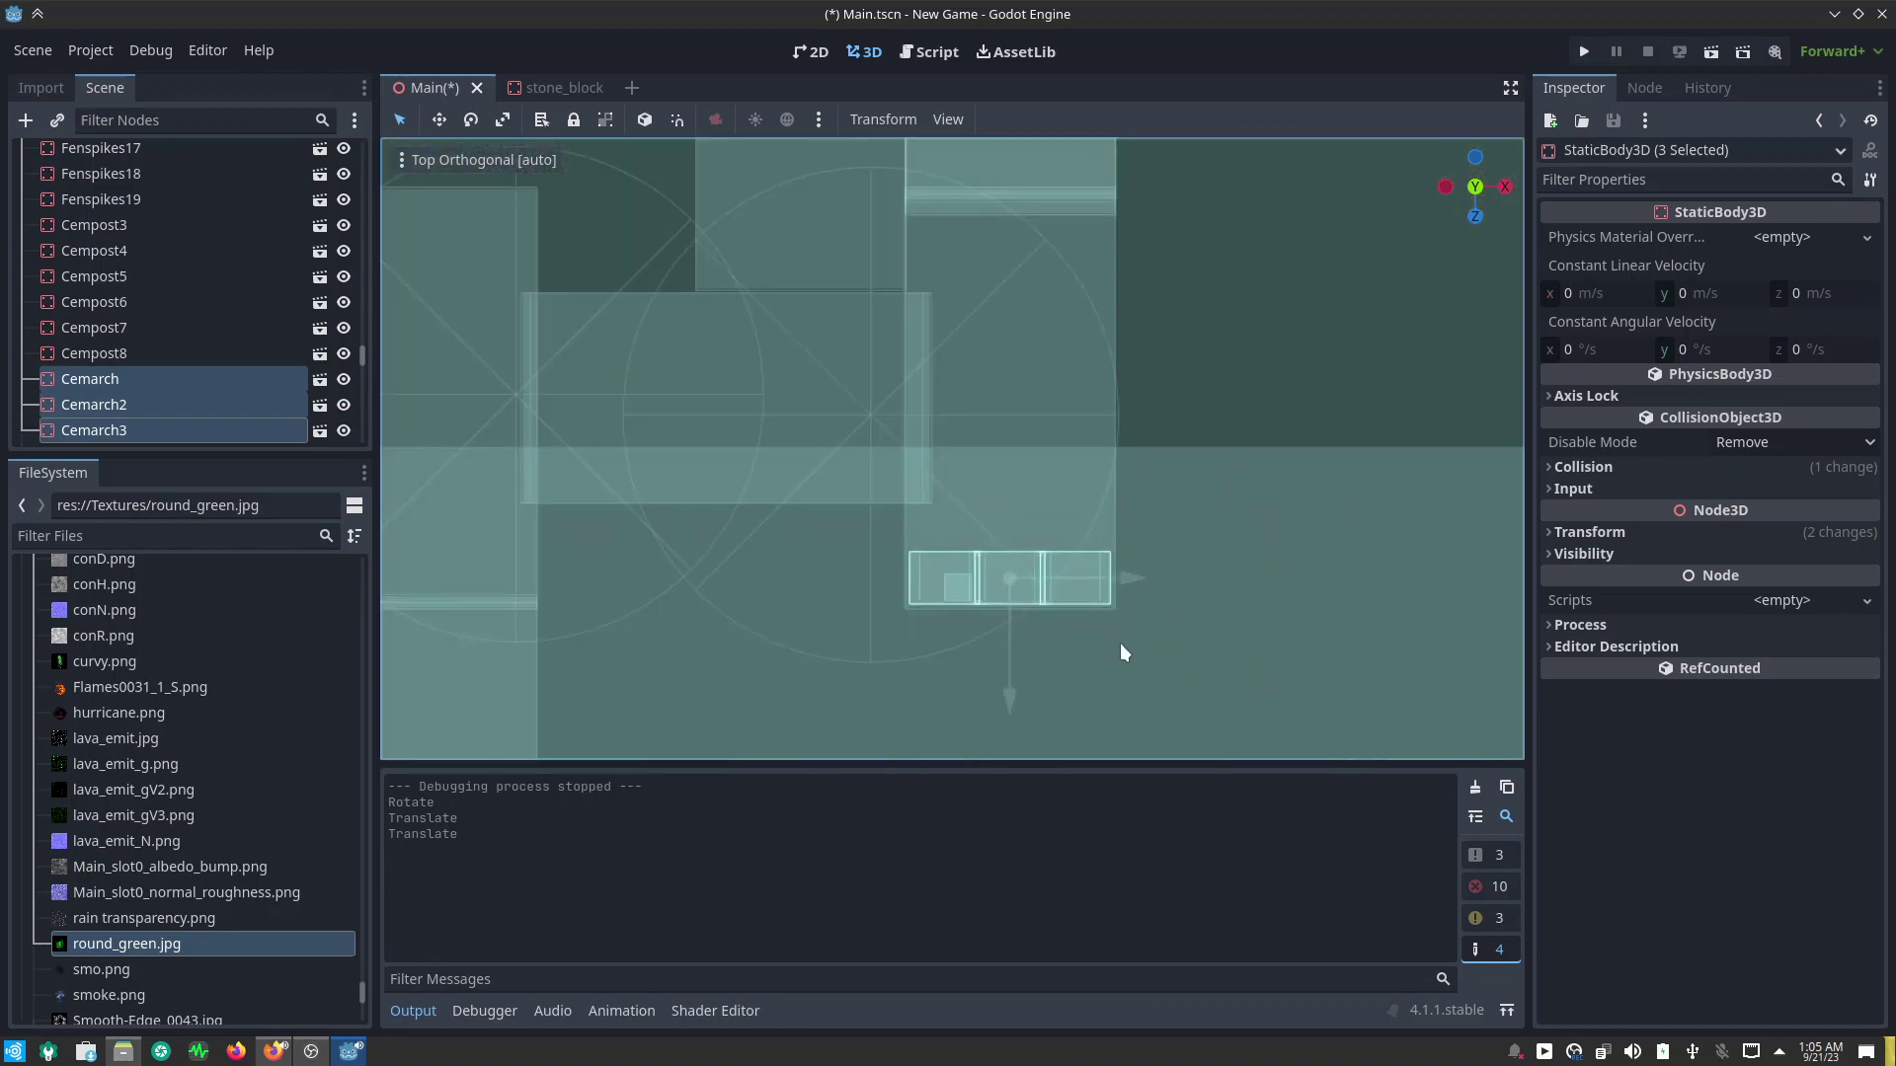
{"action": "key", "text": "f"}
{"action": "scroll", "coordinate": [1034, 458], "scroll_direction": "up", "scroll_amount": 2}
{"action": "scroll", "coordinate": [1035, 459], "scroll_direction": "up", "scroll_amount": 1}
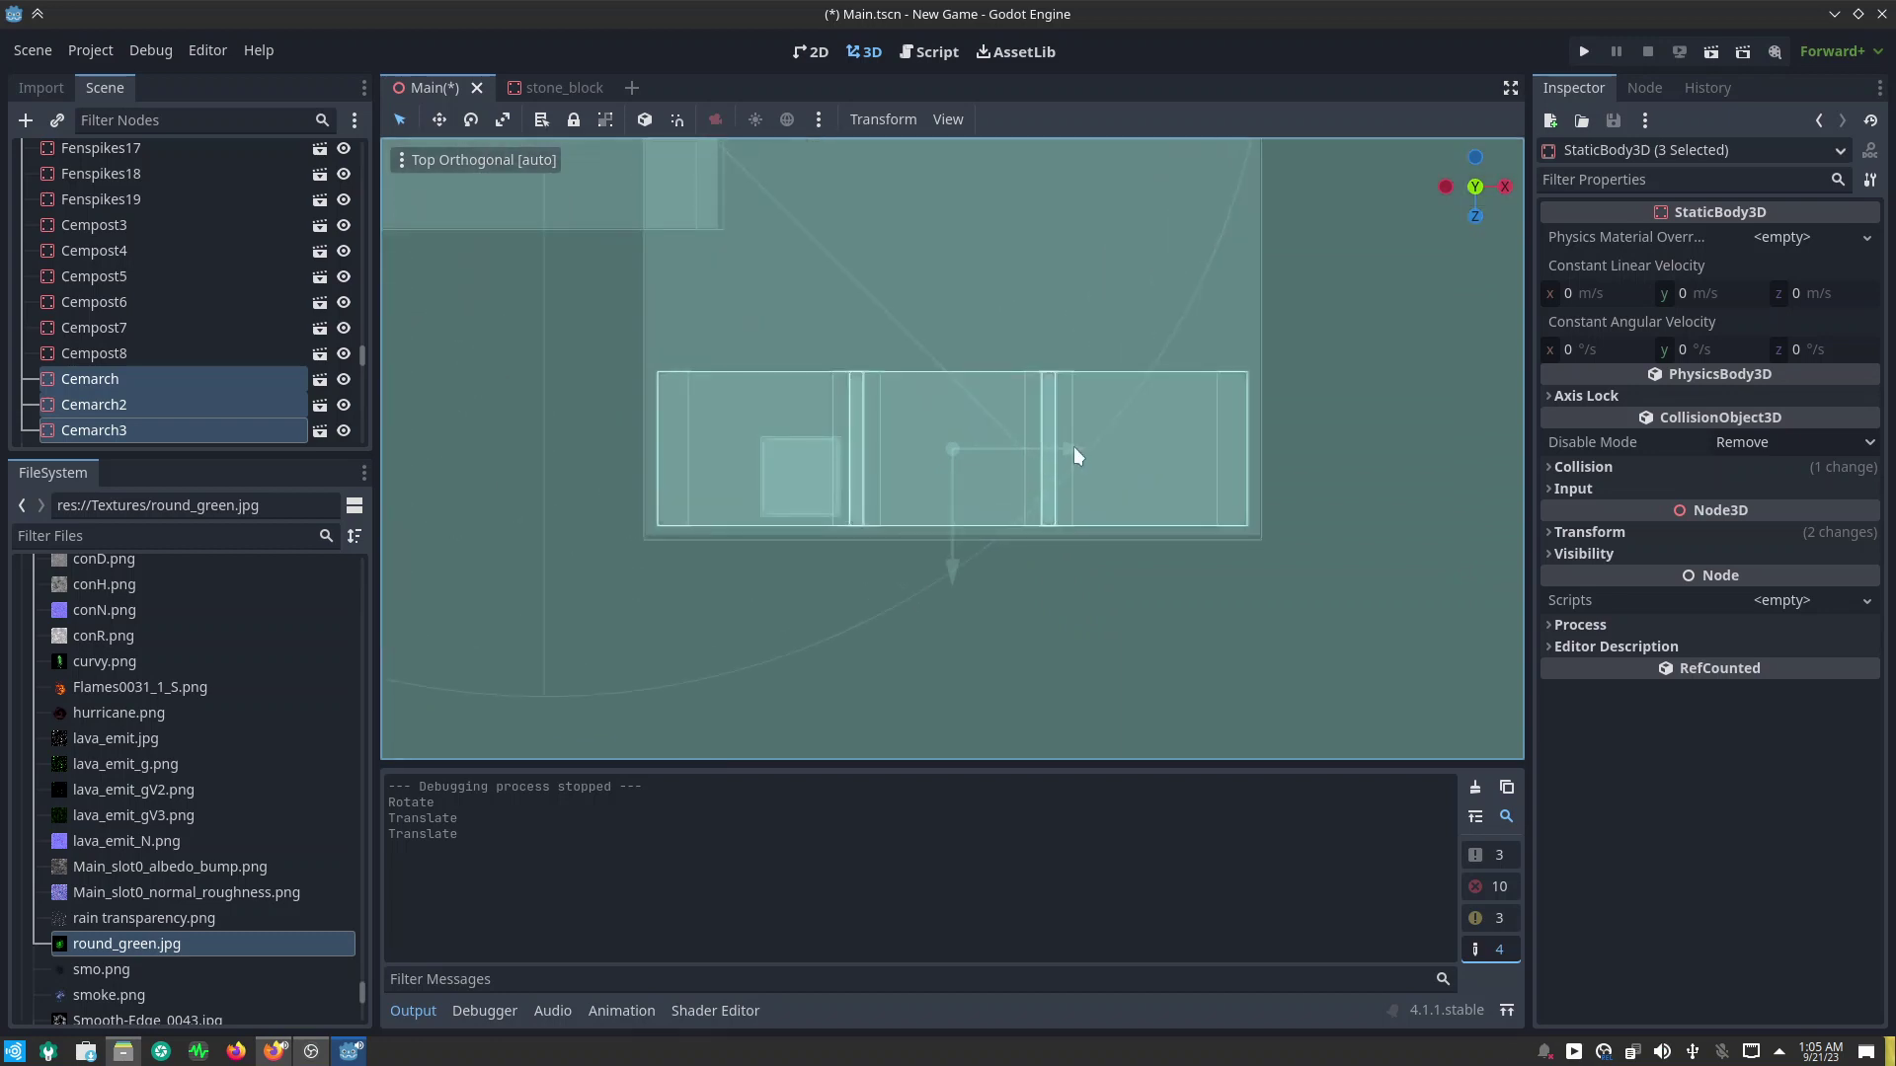
{"action": "left_click_drag", "start_coordinate": [1074, 454], "coordinate": [1076, 454]}
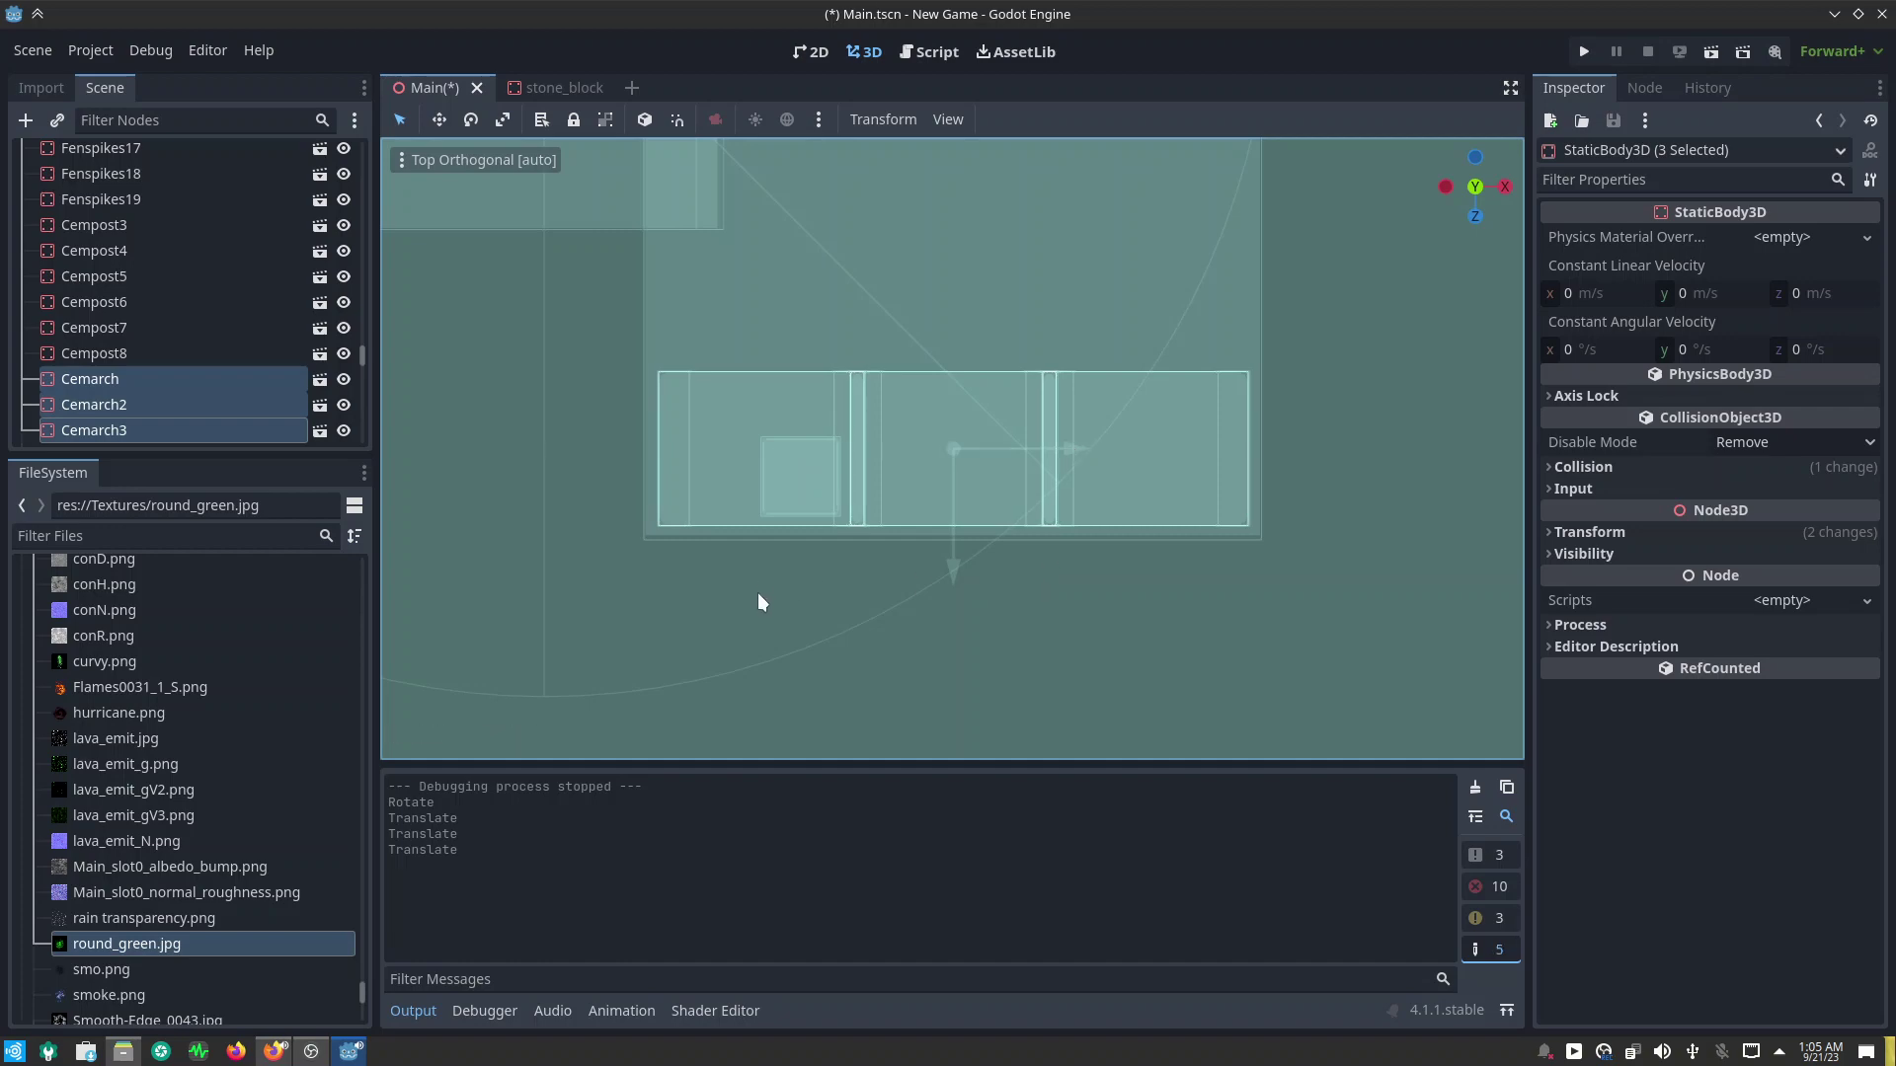
{"action": "middle_click_drag", "start_coordinate": [759, 600], "coordinate": [898, 387]}
Step: Cancel deleting the three arches and switch the viewport back to Normal shading
{"action": "key", "text": "Delete"}
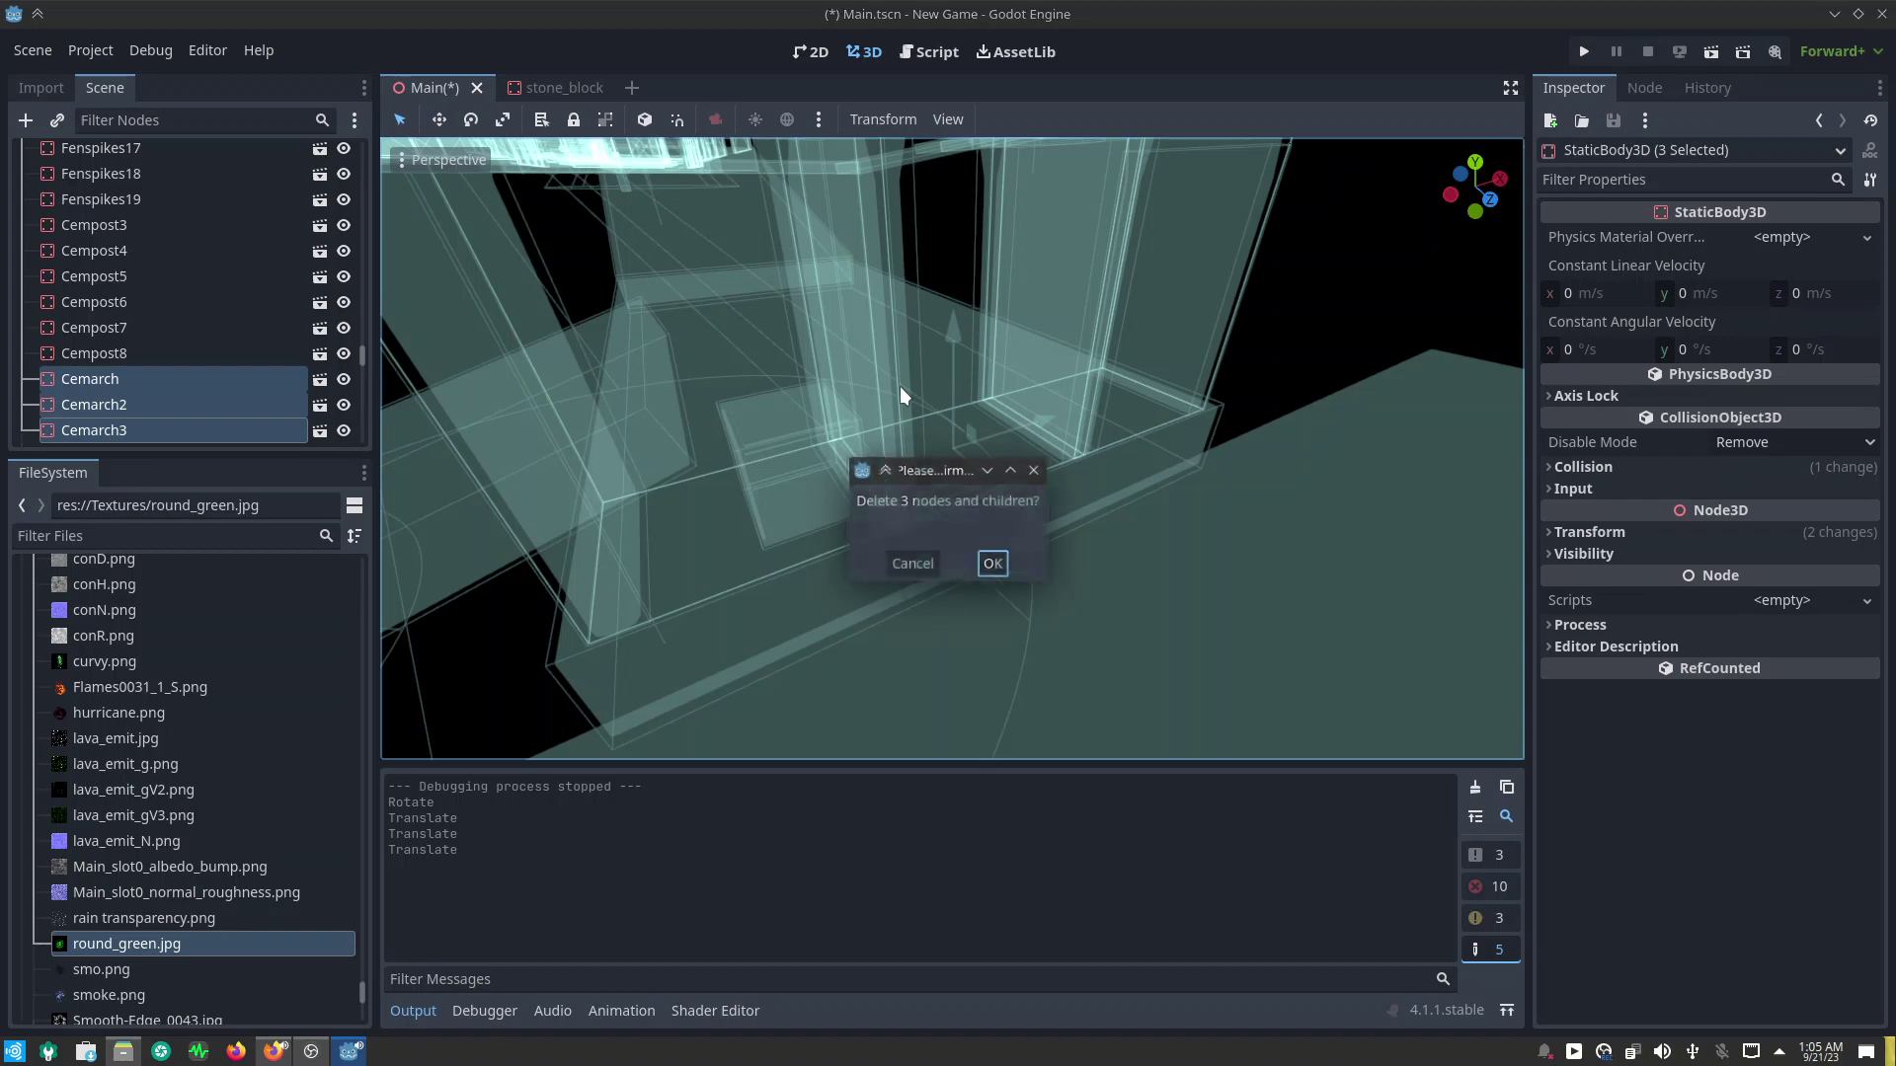
{"action": "left_click", "coordinate": [906, 564]}
{"action": "key", "text": "z"}
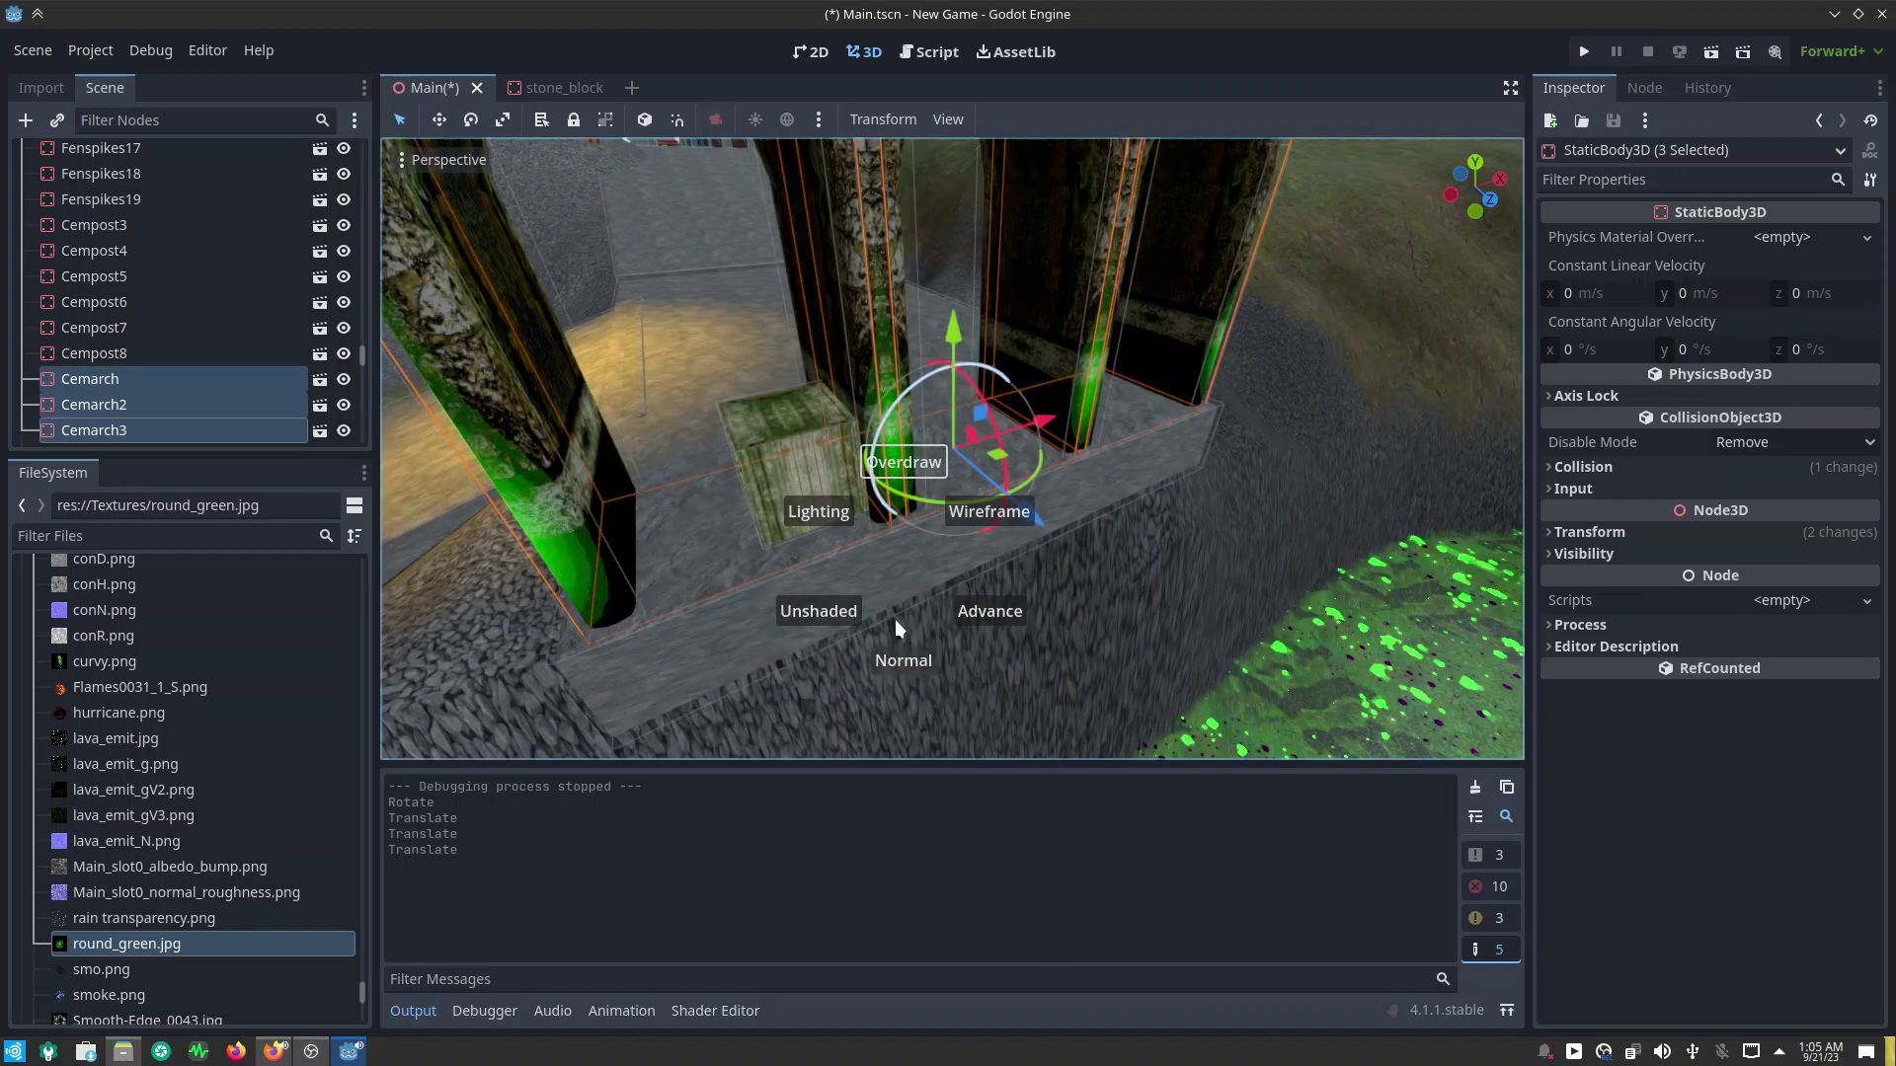
{"action": "left_click", "coordinate": [862, 636]}
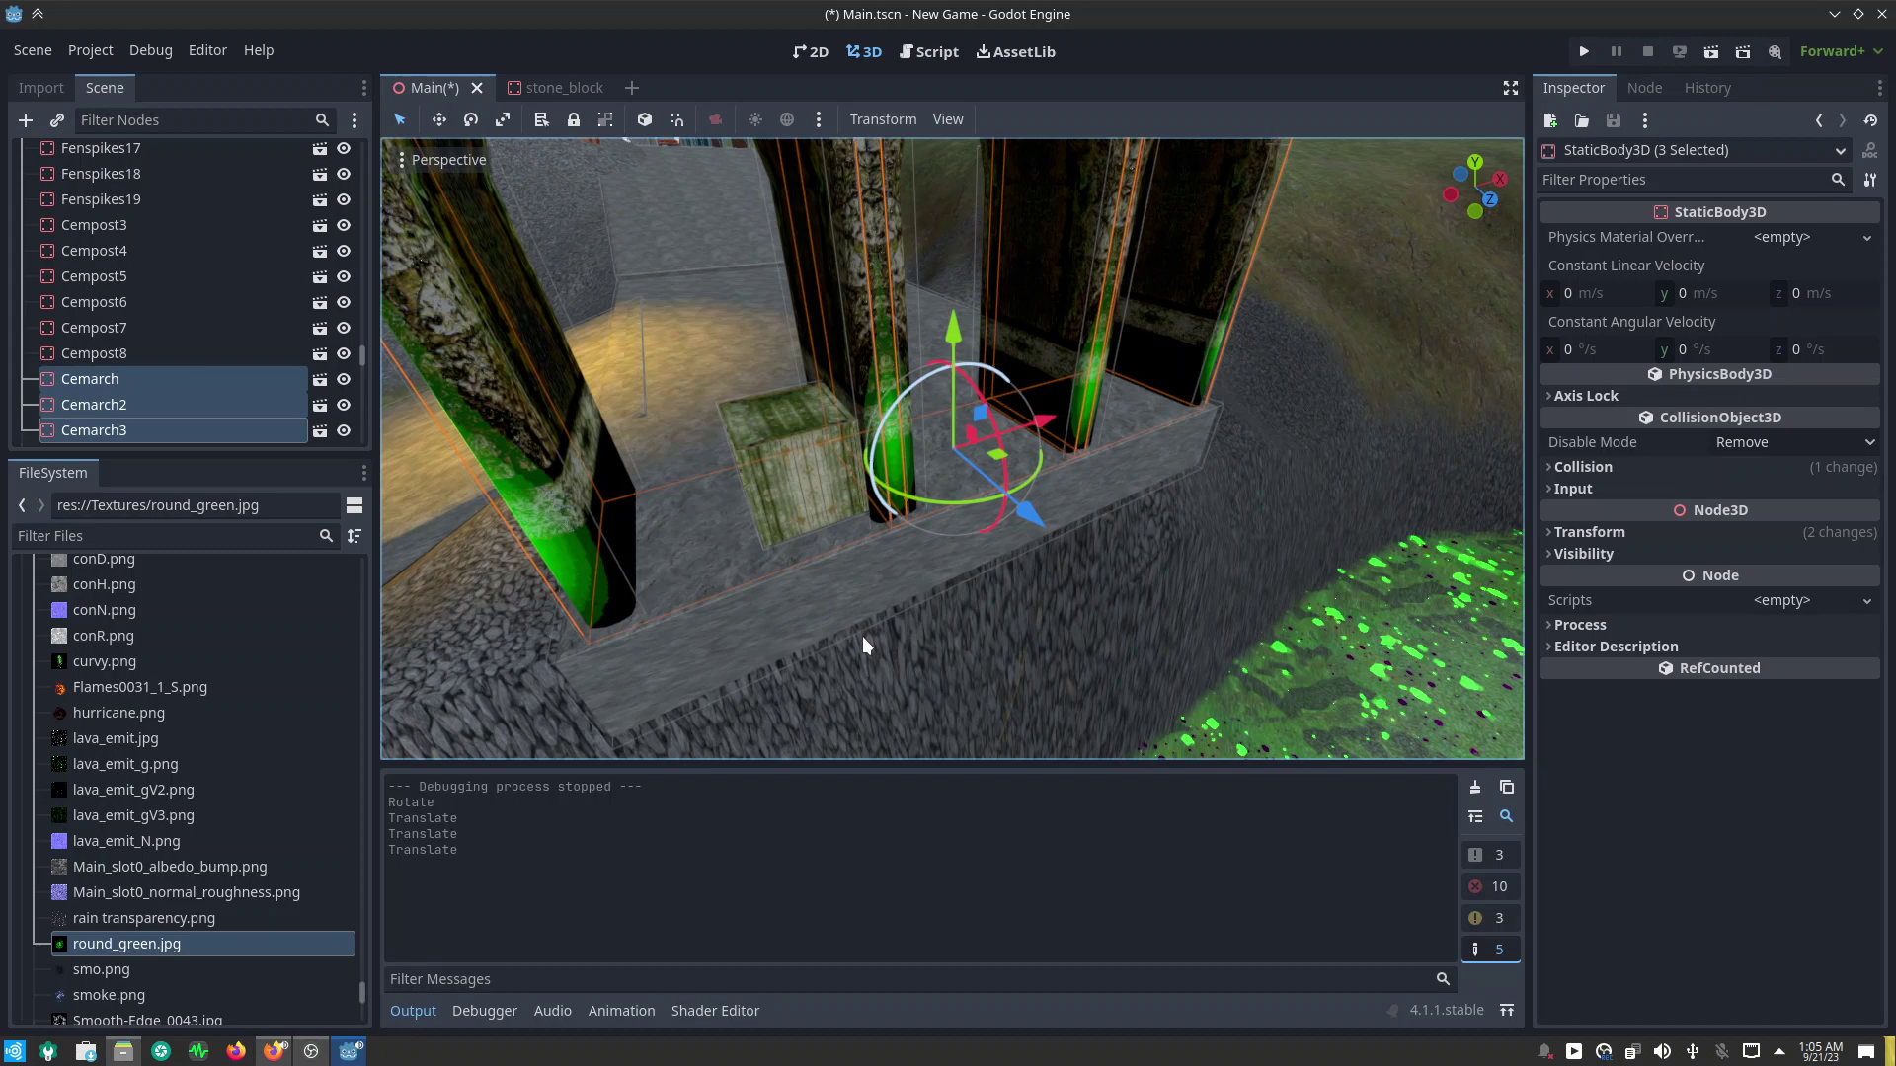
Step: Nudge the Cratey crate slightly along X, then select the Cemarch arch
{"action": "left_click", "coordinate": [797, 424]}
{"action": "left_click_drag", "start_coordinate": [896, 433], "coordinate": [898, 432]}
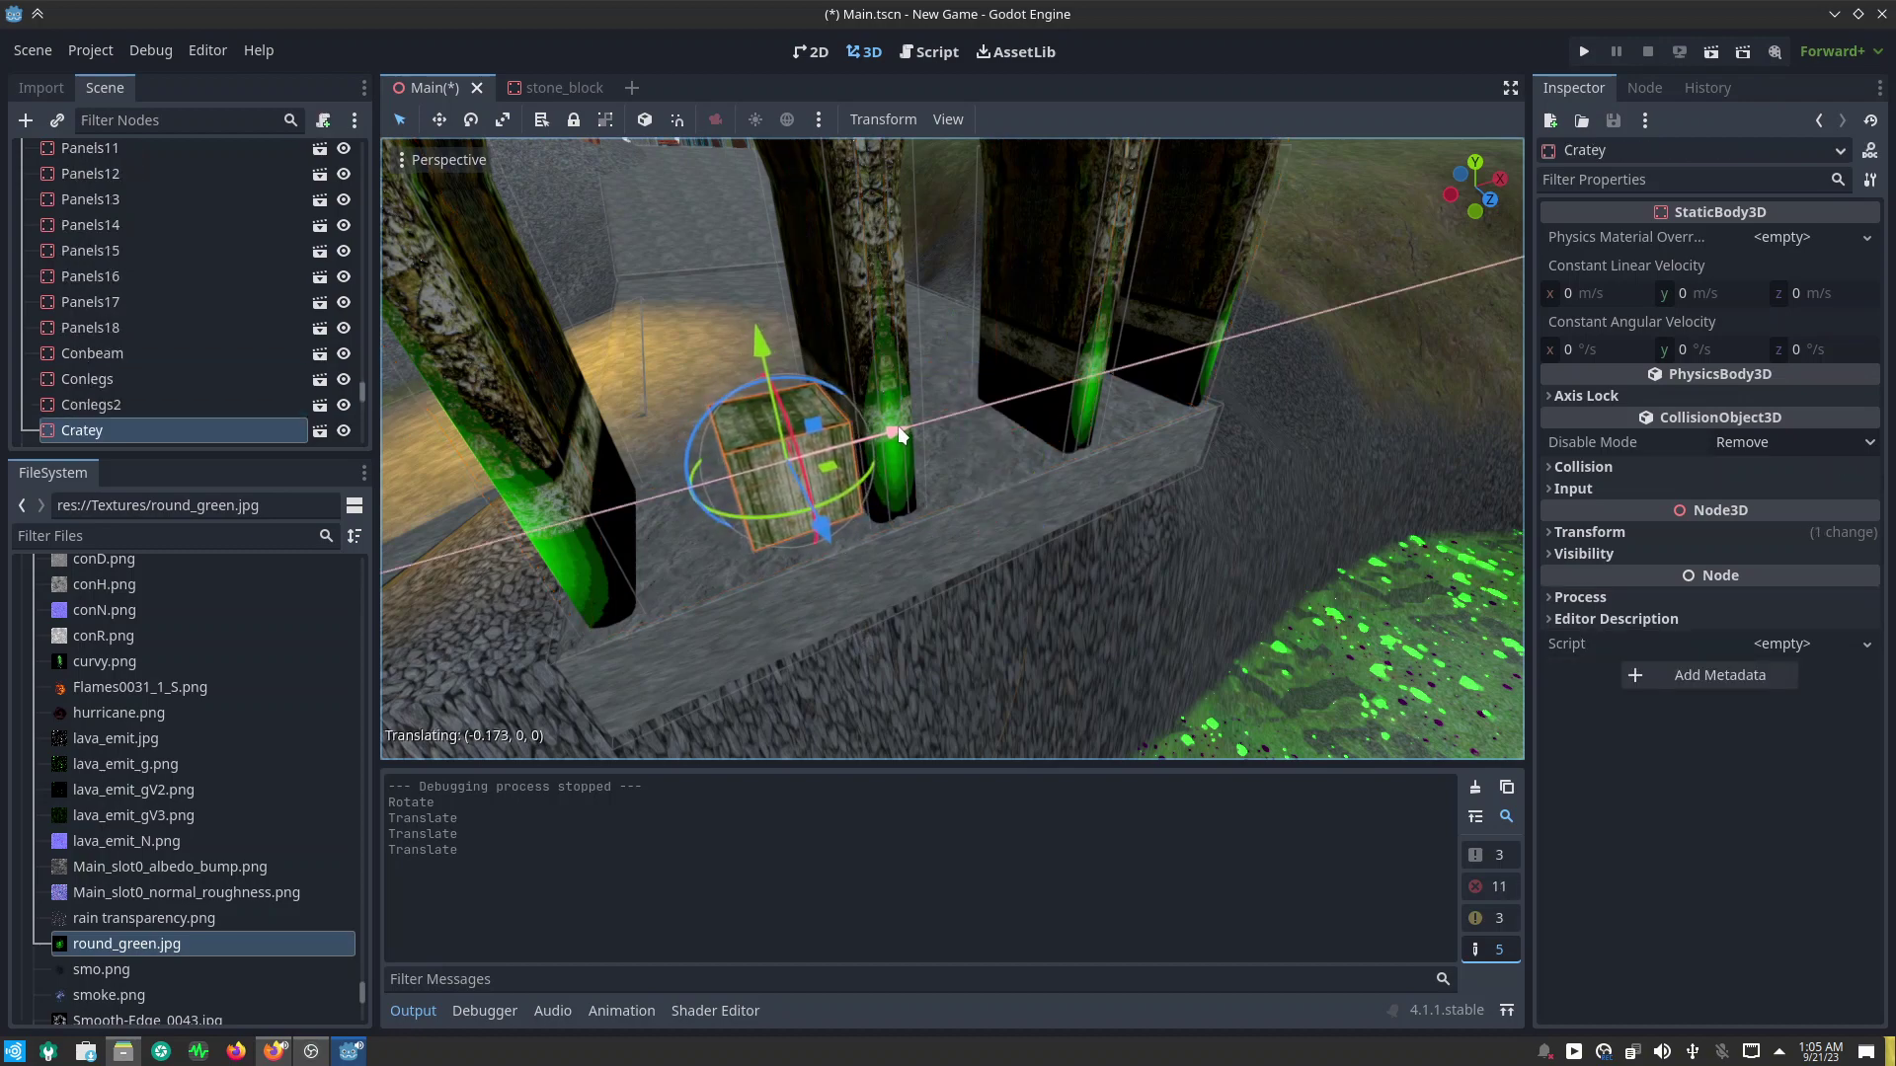
{"action": "left_click_drag", "start_coordinate": [898, 433], "coordinate": [897, 425]}
{"action": "mouse_move", "coordinate": [805, 551]}
{"action": "middle_mouse_down"}
{"action": "mouse_move", "coordinate": [936, 519]}
{"action": "mouse_move", "coordinate": [1296, 536]}
{"action": "middle_mouse_up"}
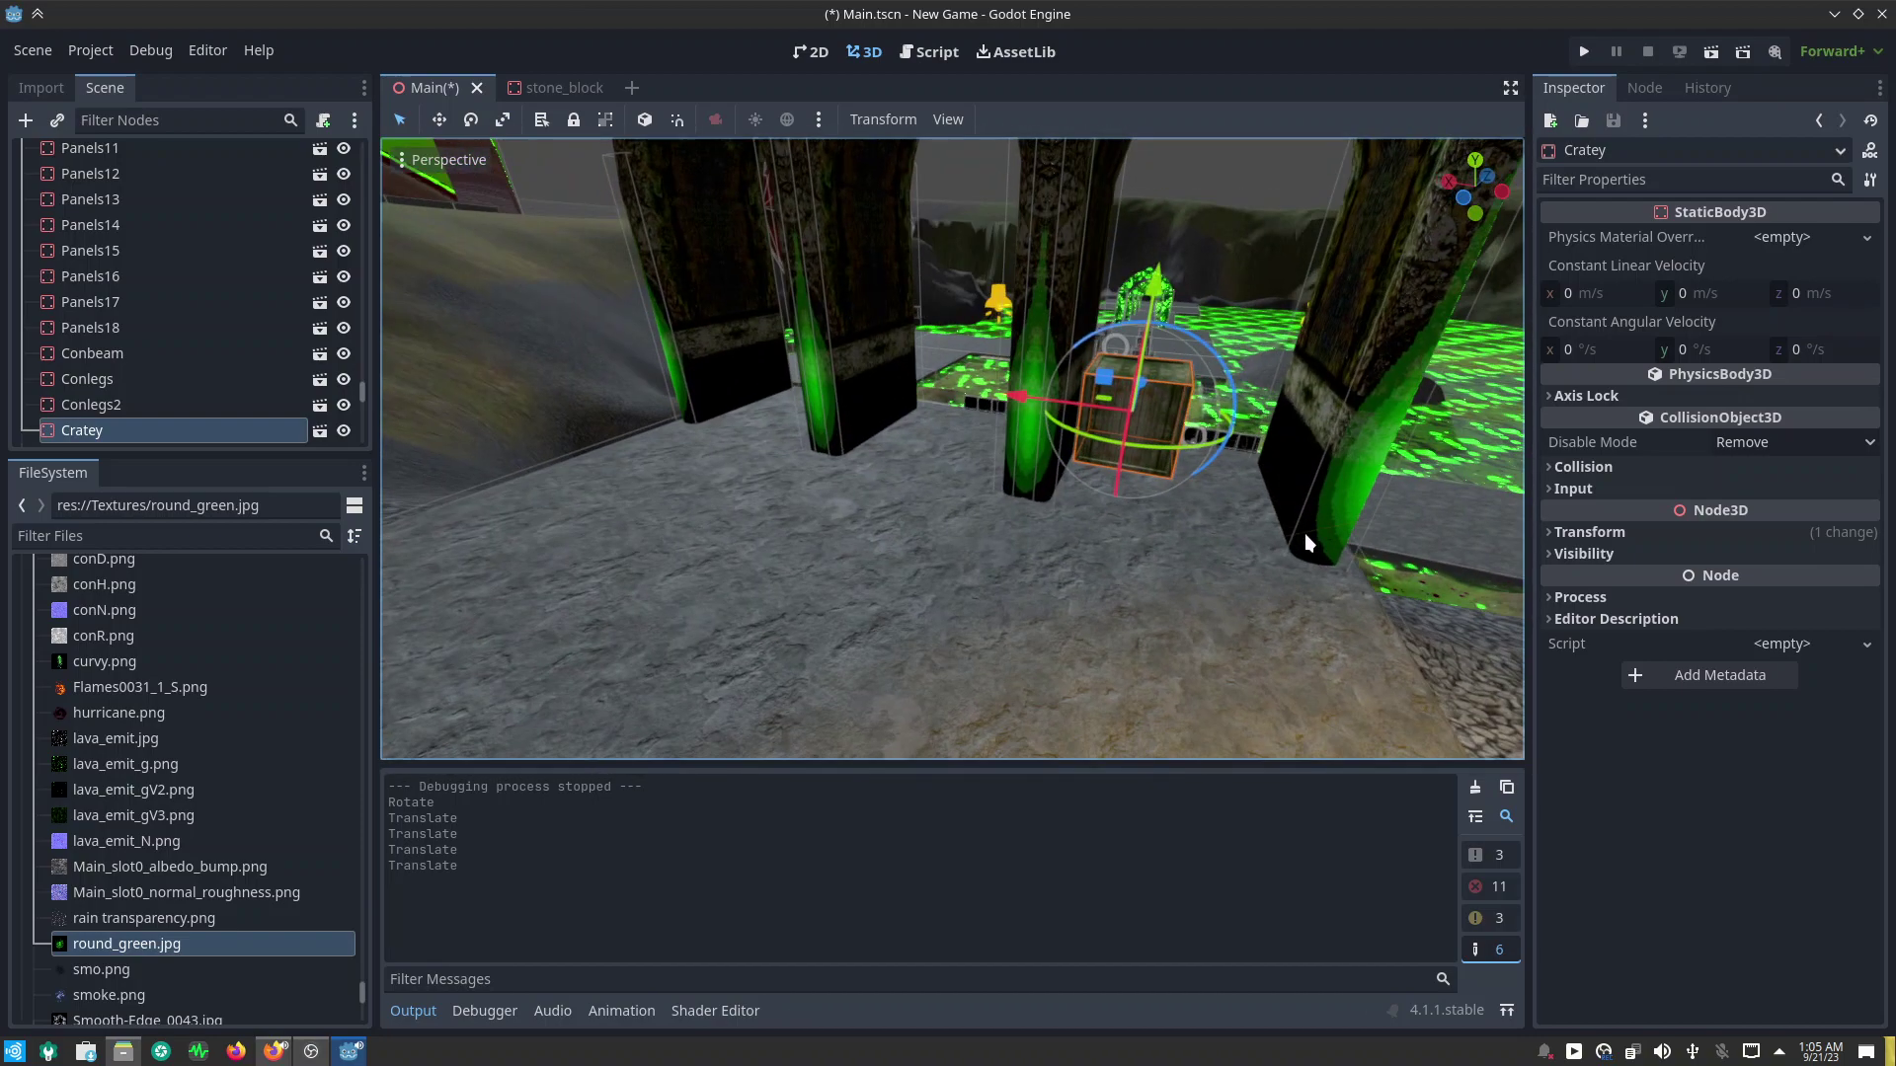
{"action": "middle_click_drag", "start_coordinate": [1295, 536], "coordinate": [881, 425]}
{"action": "scroll", "coordinate": [1138, 505], "scroll_direction": "down", "scroll_amount": 3}
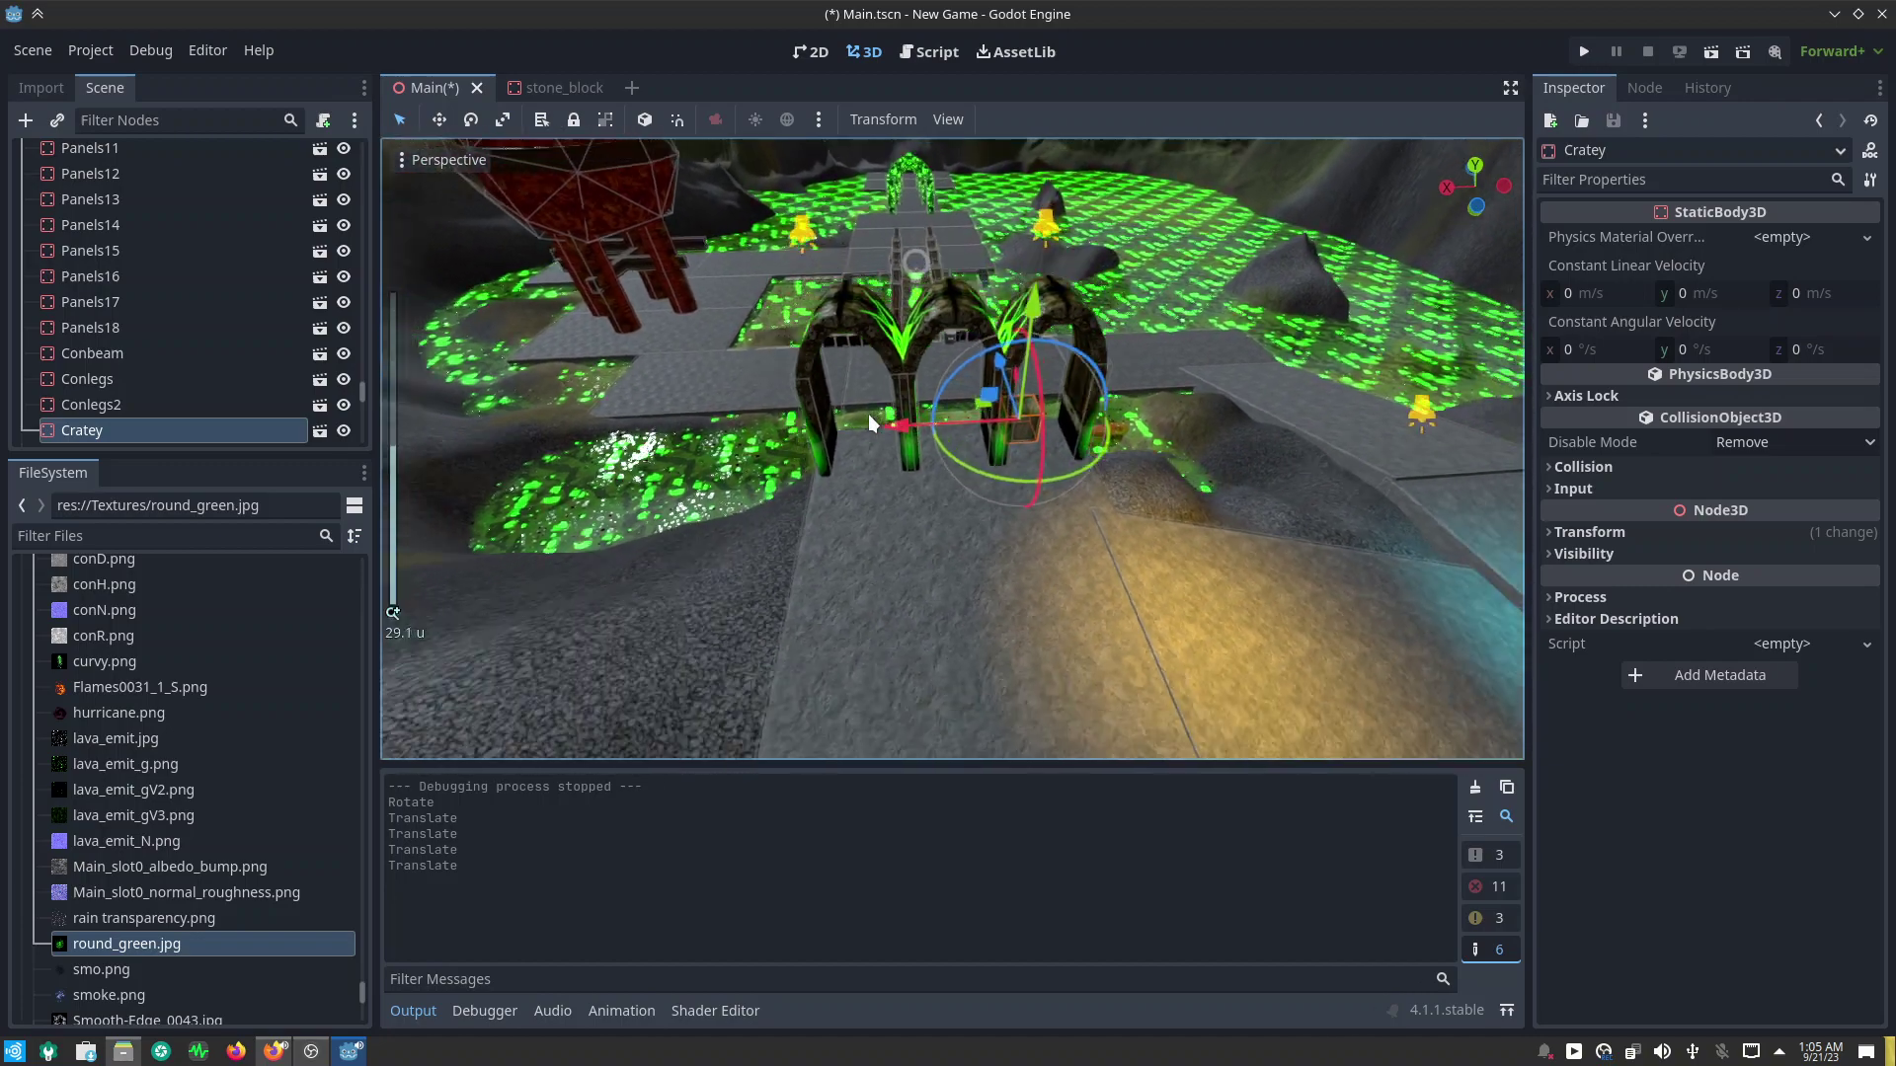
{"action": "middle_click_drag", "start_coordinate": [881, 424], "coordinate": [1315, 483]}
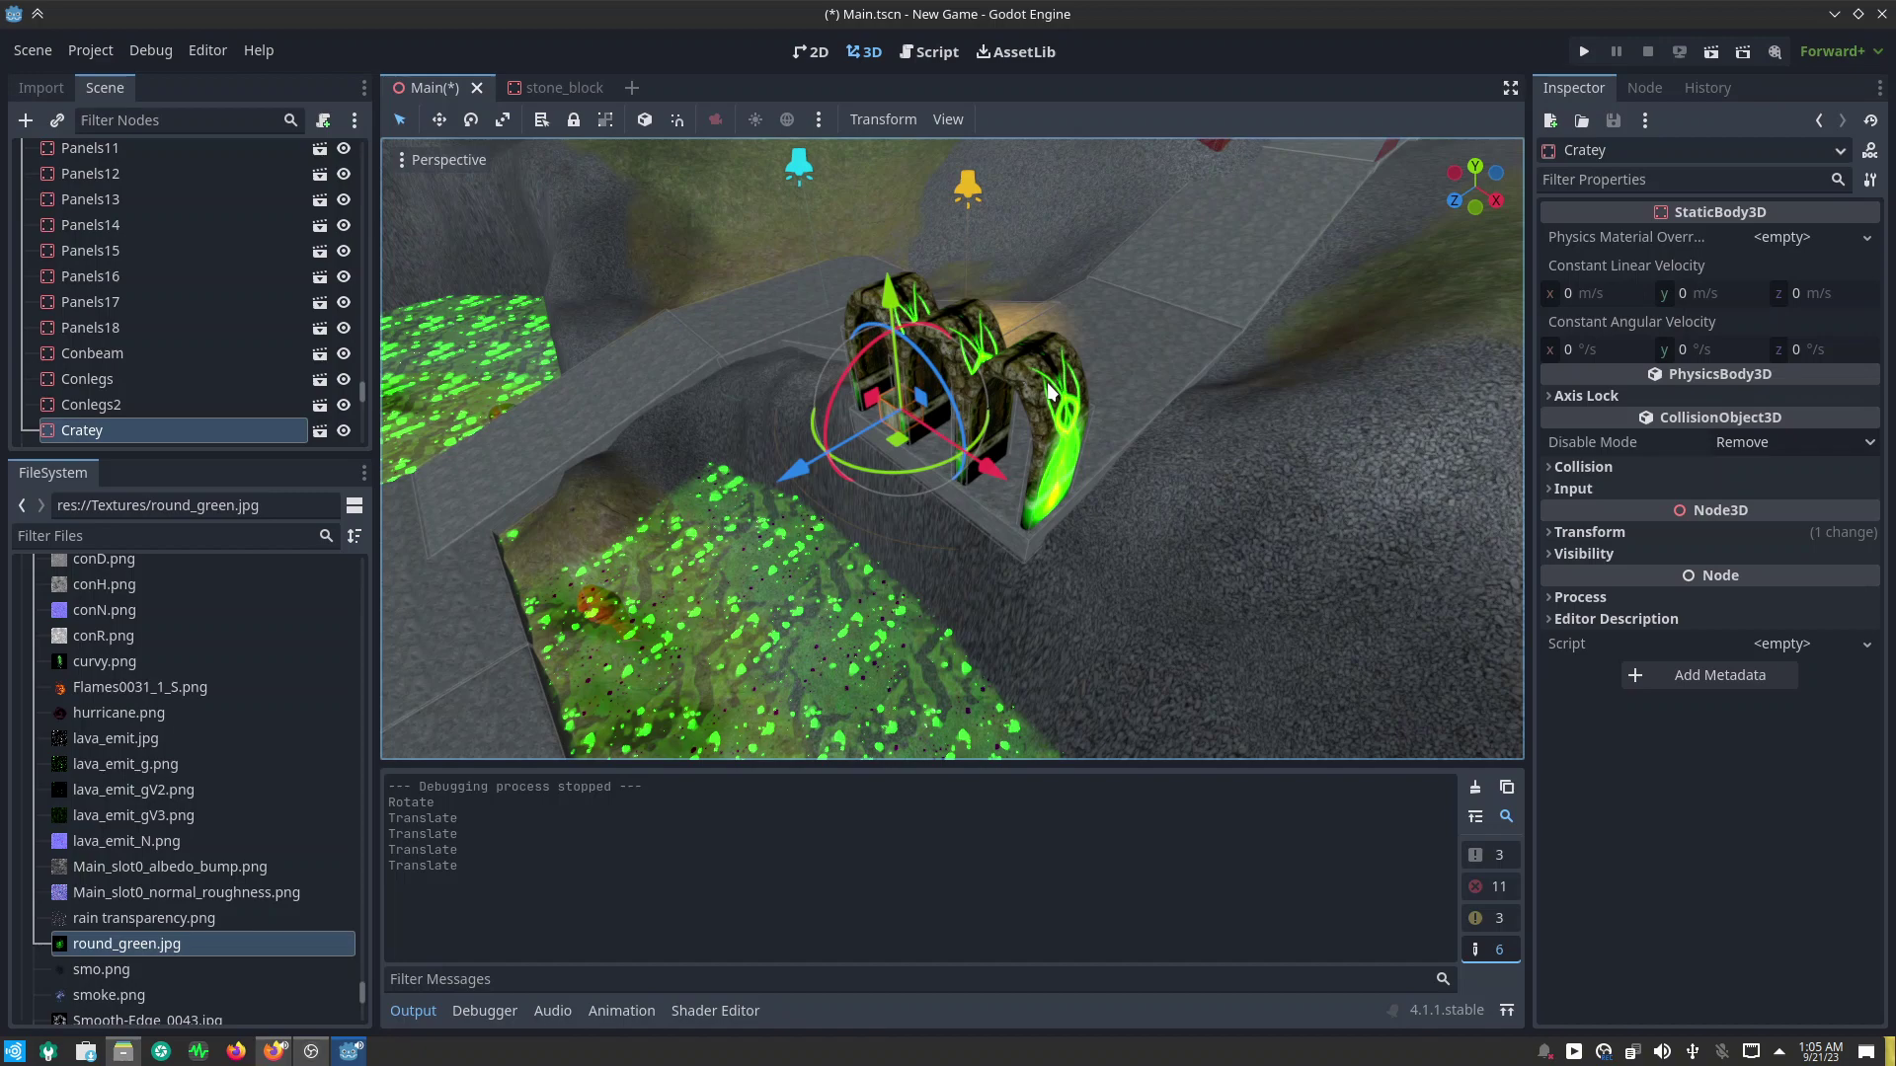
{"action": "left_click", "coordinate": [1050, 391]}
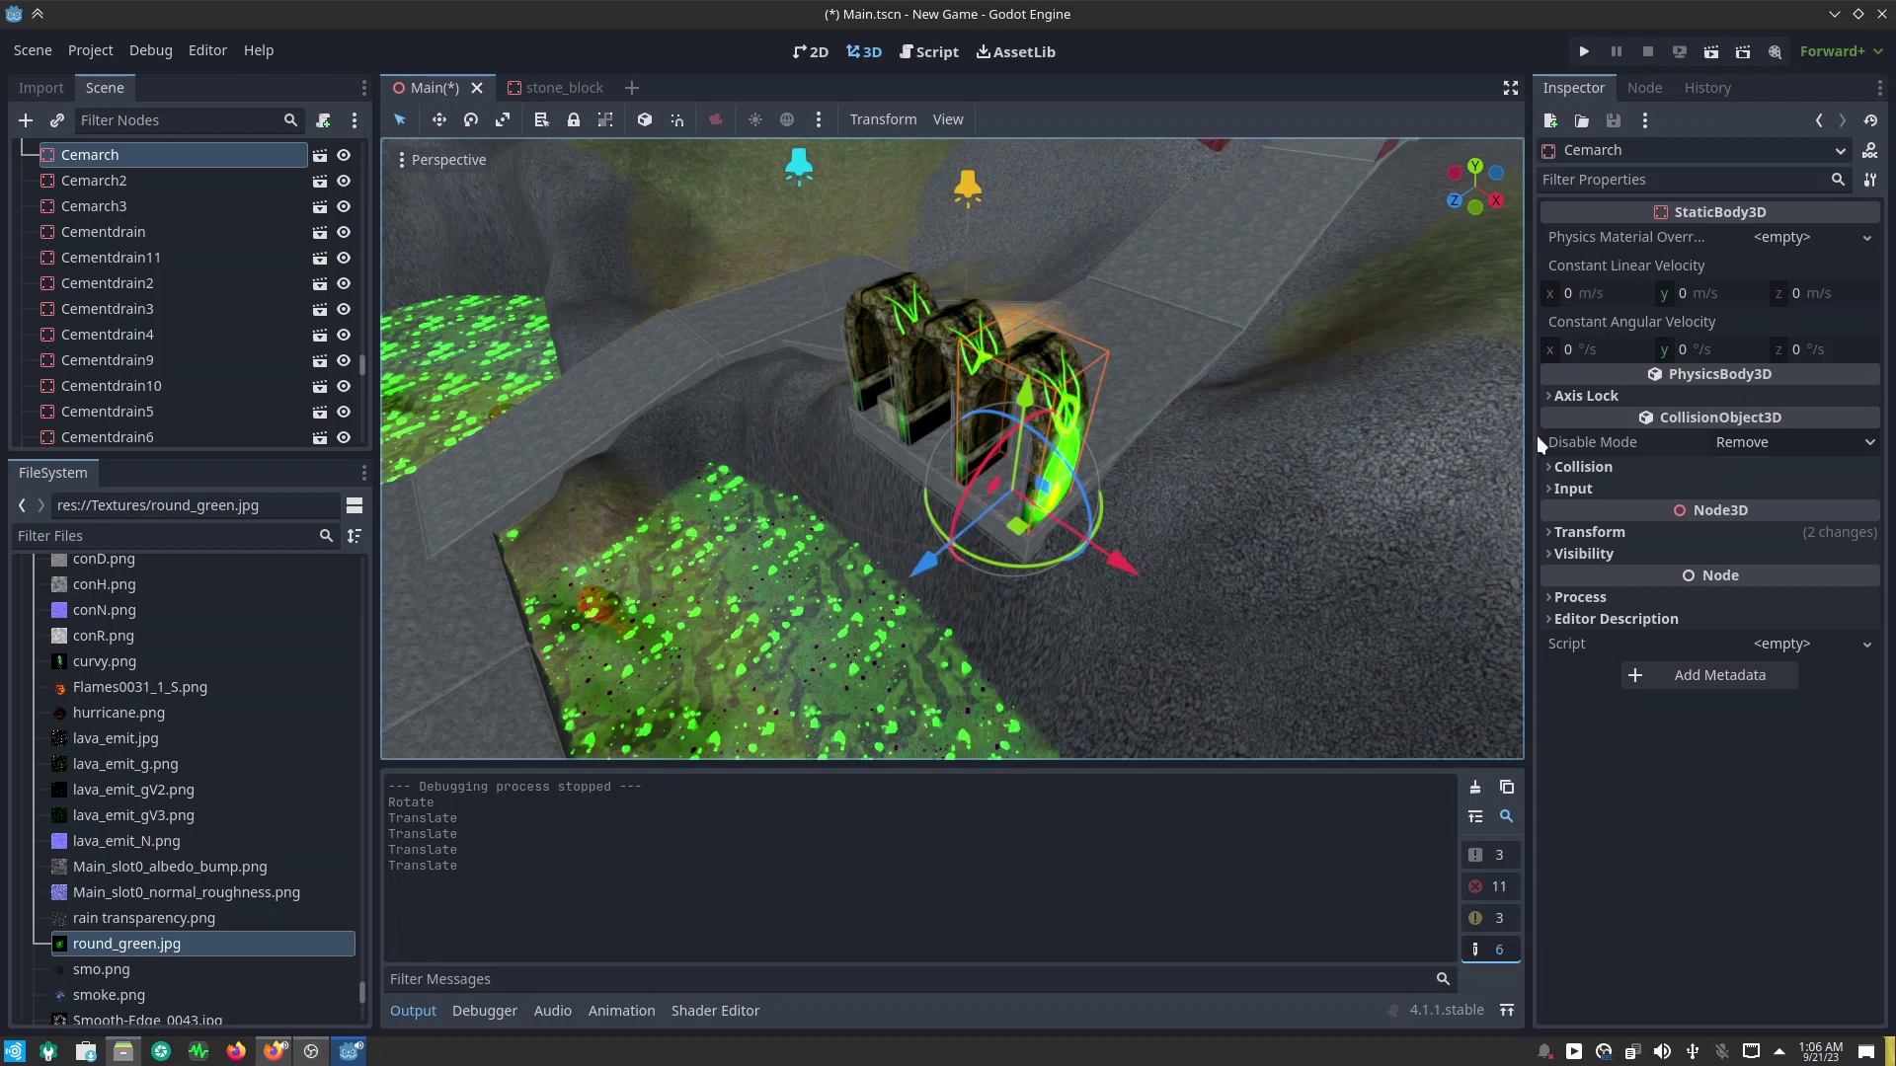
Step: Move the Cemarch4 arch copy far along Z toward the lower left and centre on it
{"action": "left_click", "coordinate": [1567, 533]}
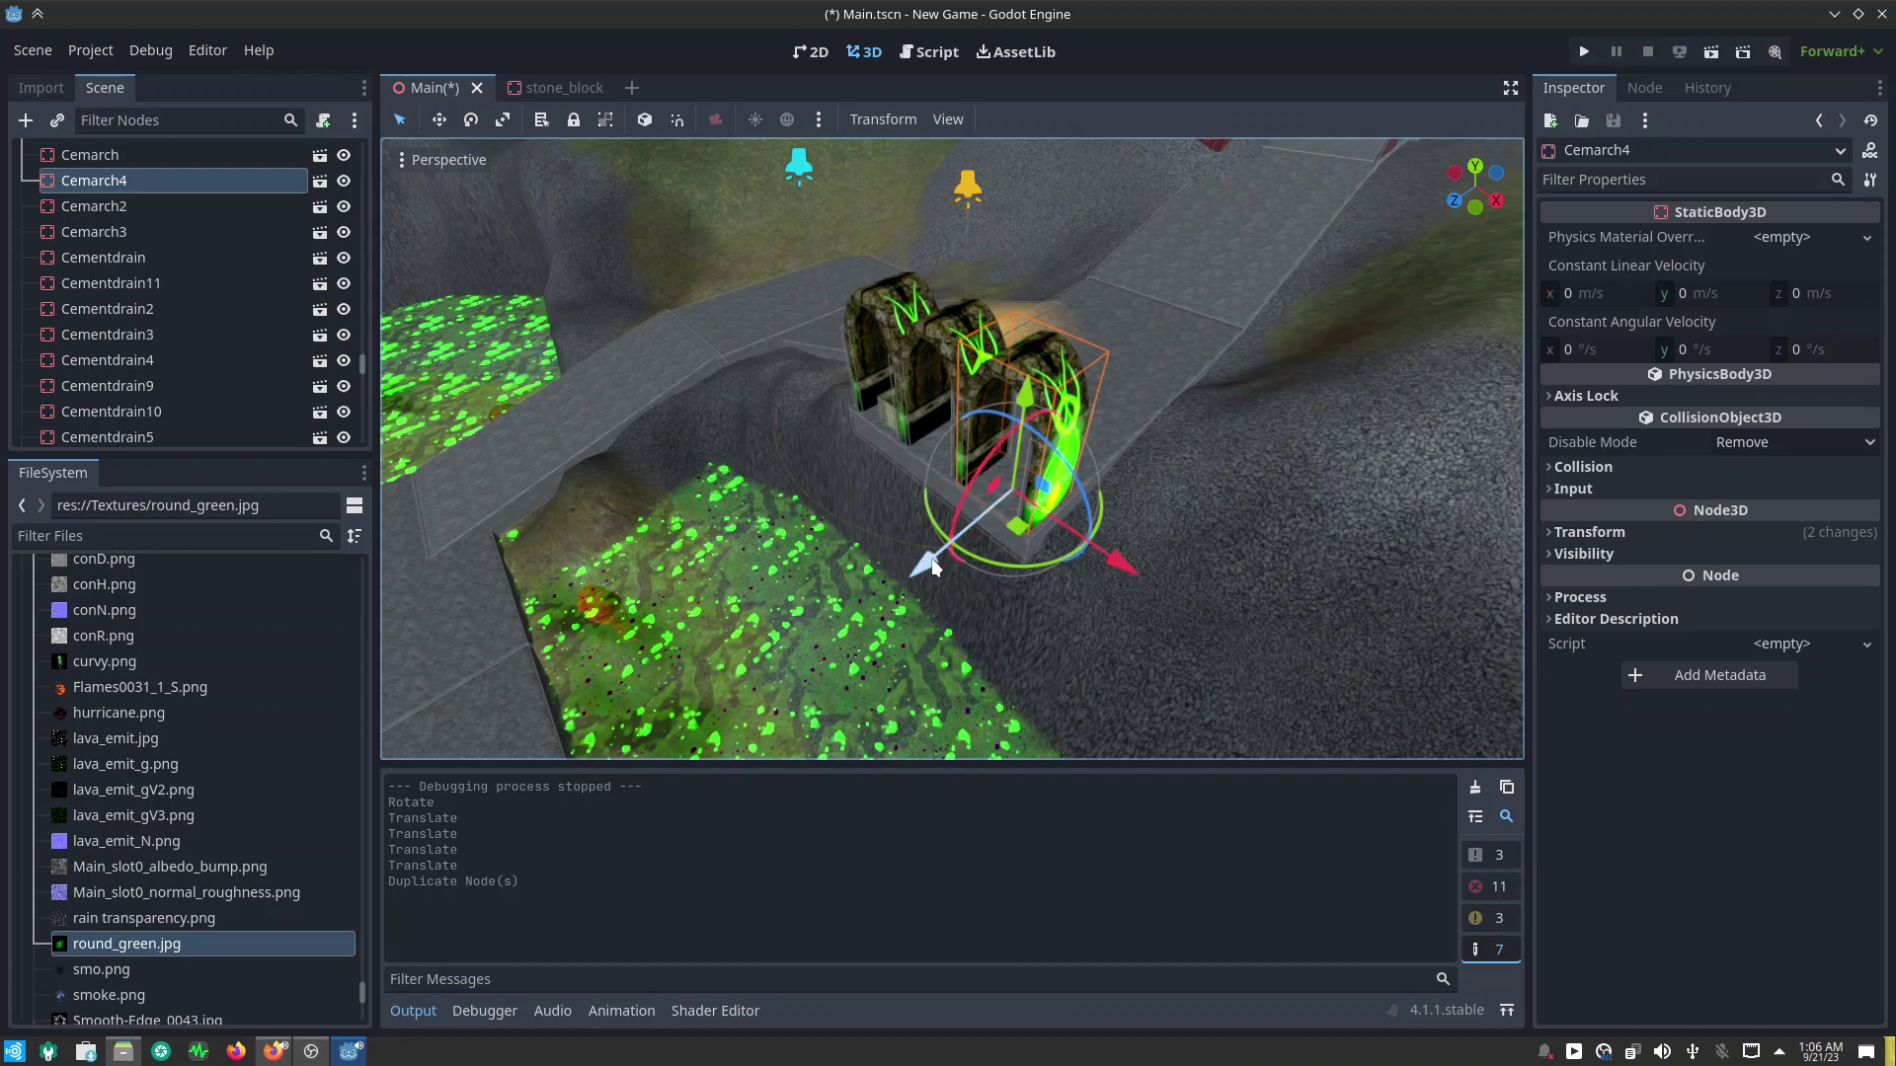
{"action": "left_click_drag", "start_coordinate": [933, 566], "coordinate": [975, 538]}
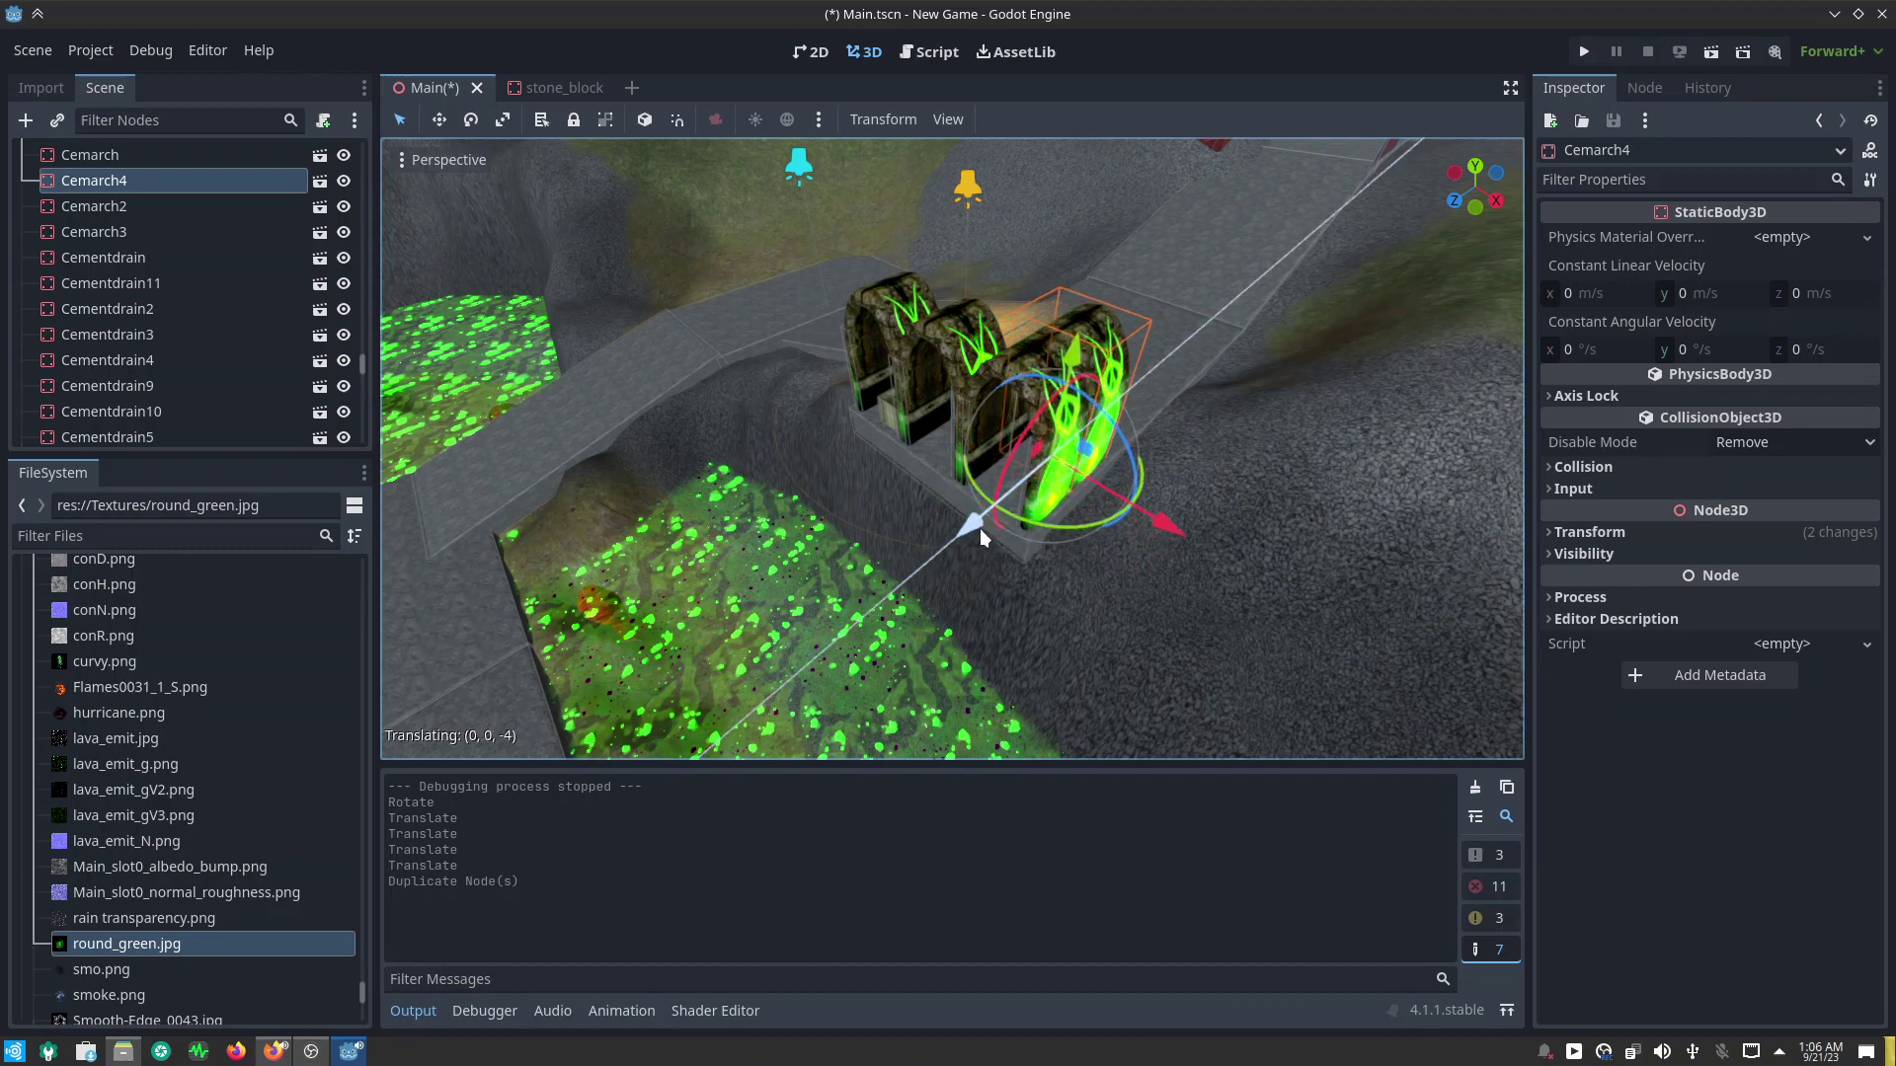
{"action": "middle_click_drag", "start_coordinate": [979, 529], "coordinate": [948, 394]}
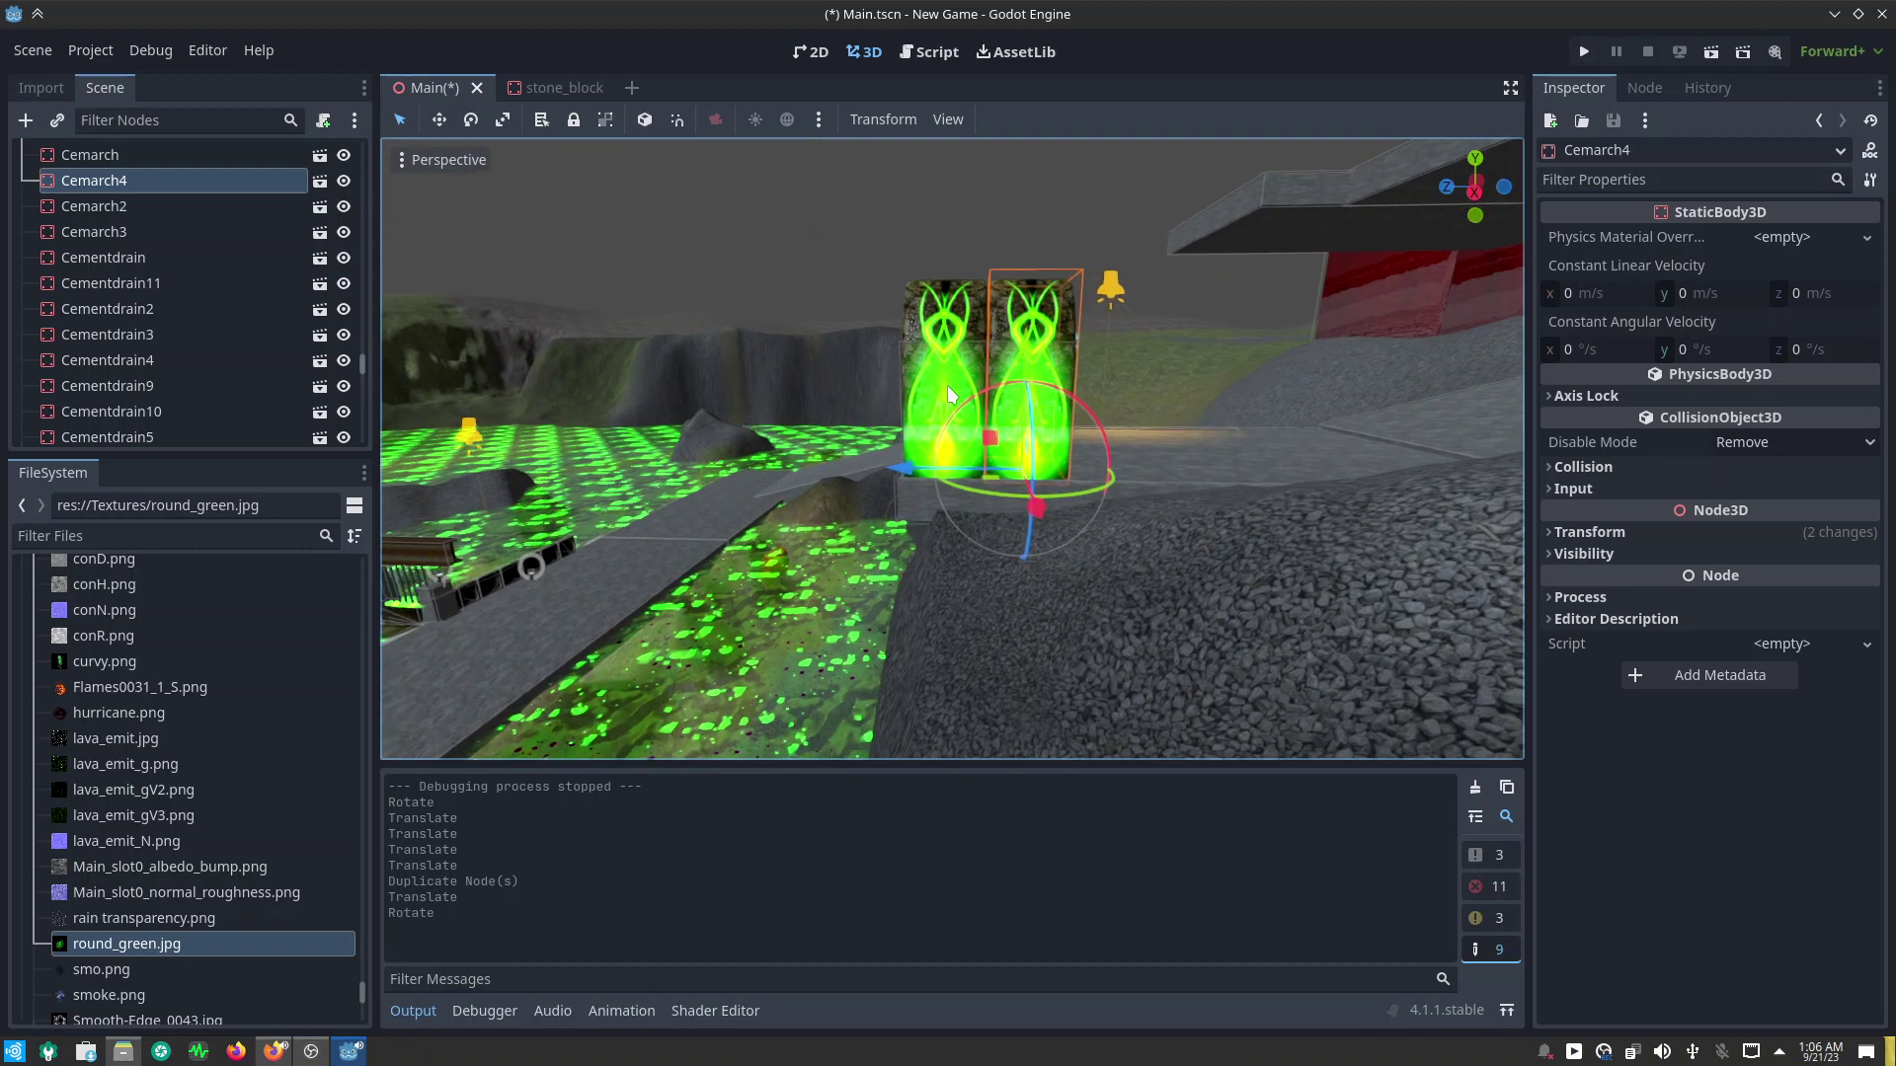
{"action": "scroll", "coordinate": [1017, 387], "scroll_direction": "up", "scroll_amount": 6}
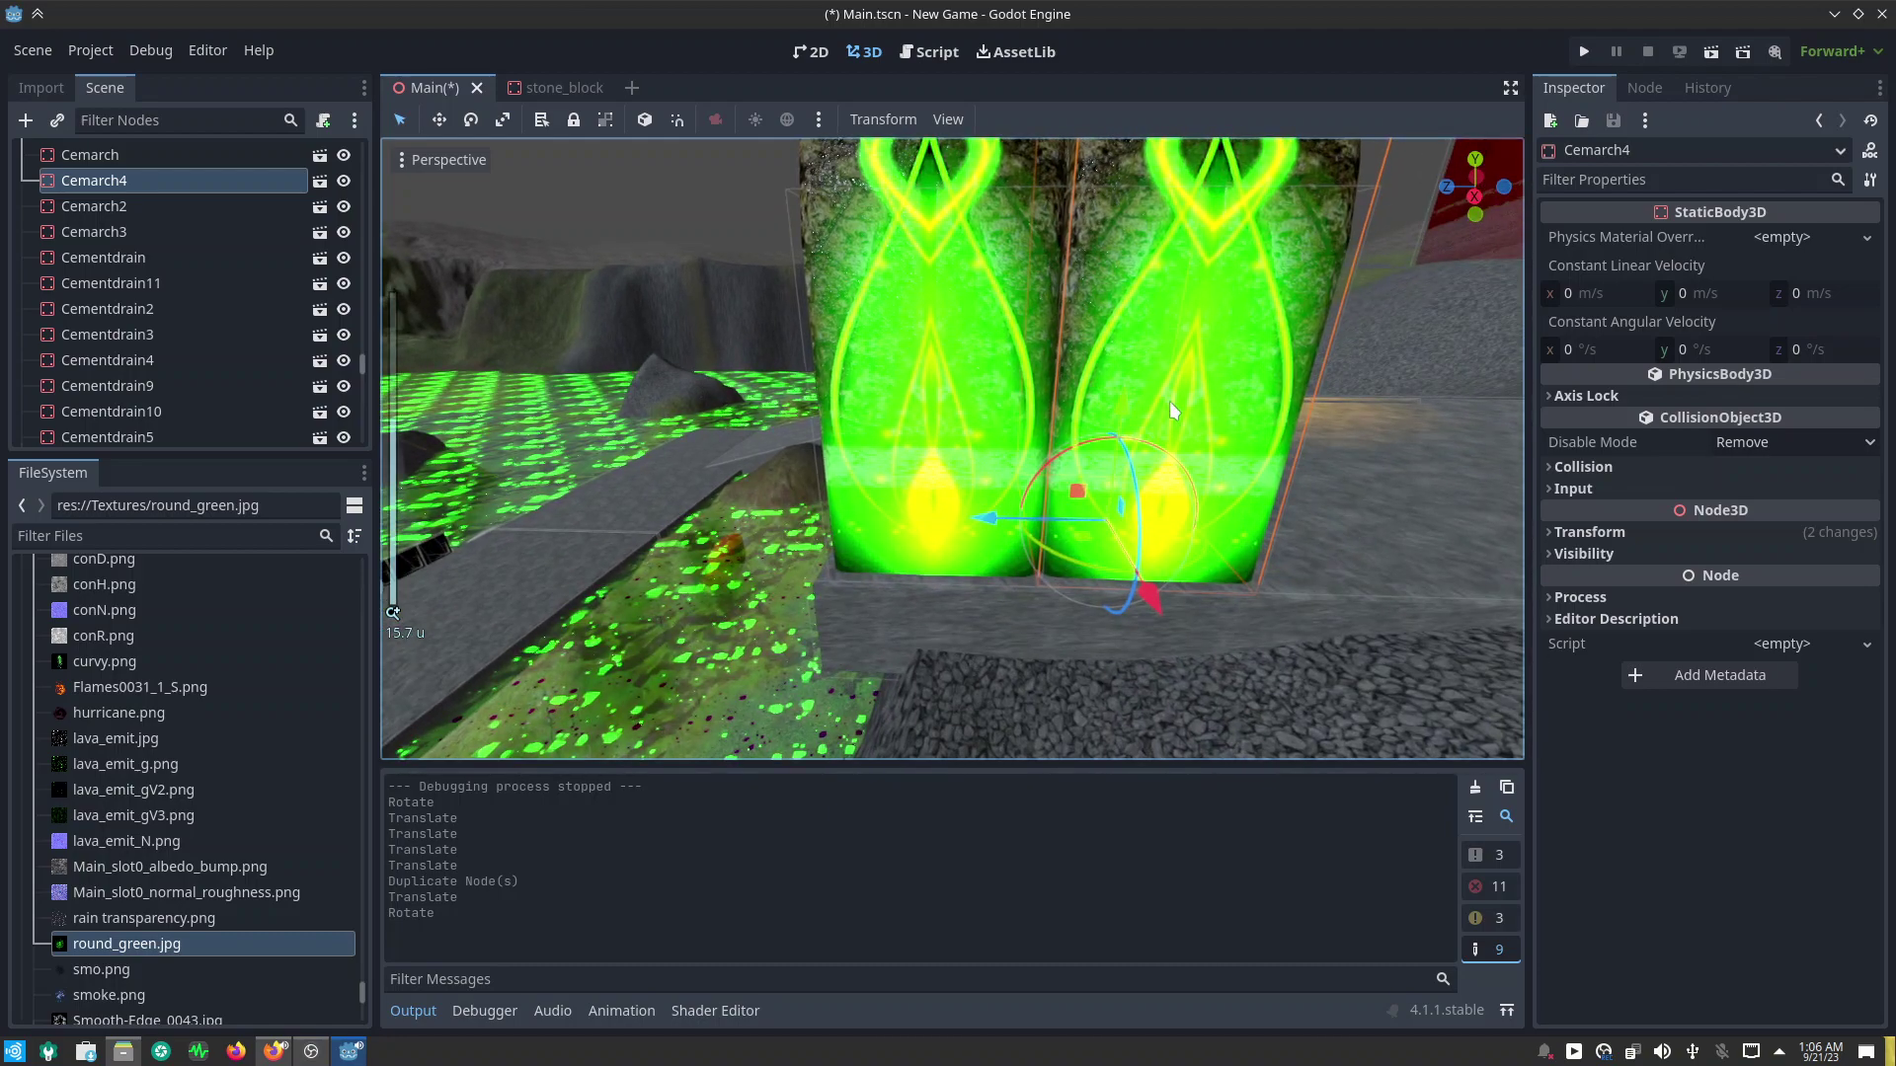
{"action": "middle_click_drag", "start_coordinate": [1173, 410], "coordinate": [816, 410]}
{"action": "scroll", "coordinate": [1104, 425], "scroll_direction": "down", "scroll_amount": 4}
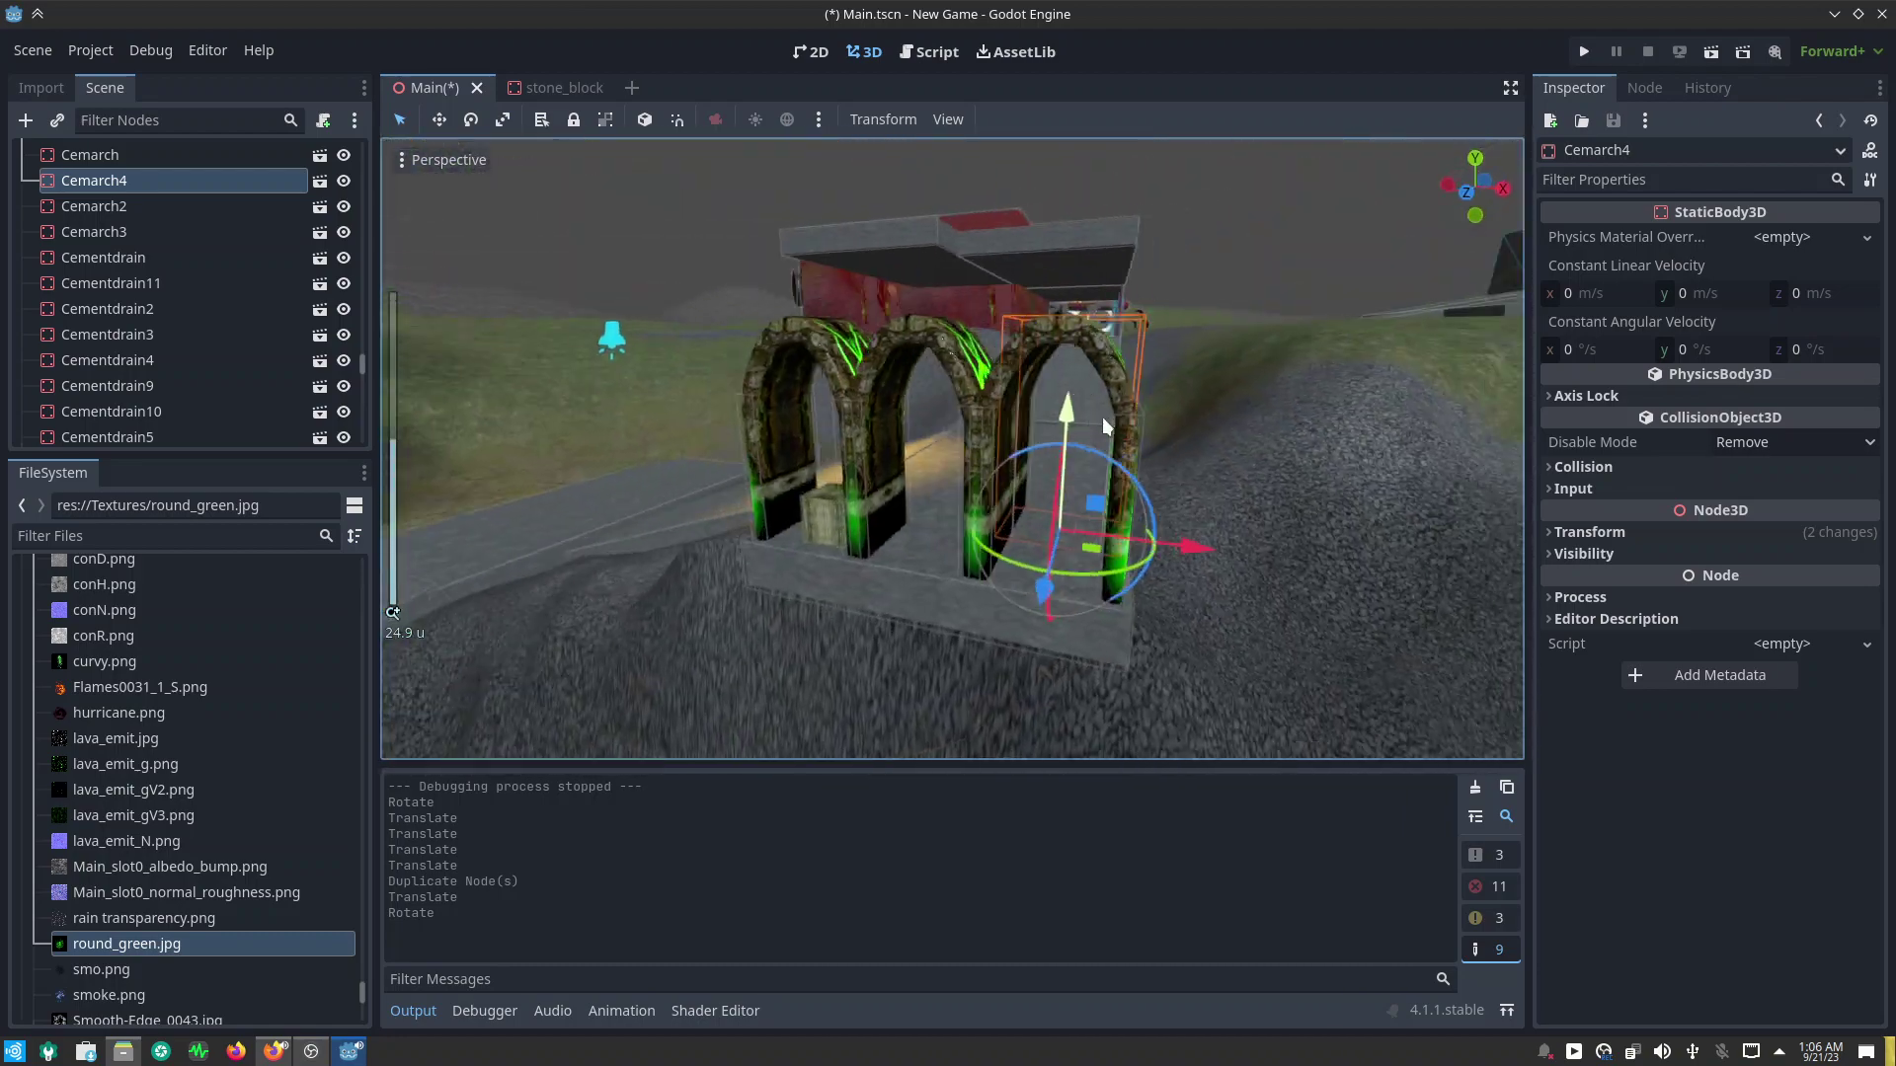
{"action": "middle_click_drag", "start_coordinate": [1104, 426], "coordinate": [661, 457]}
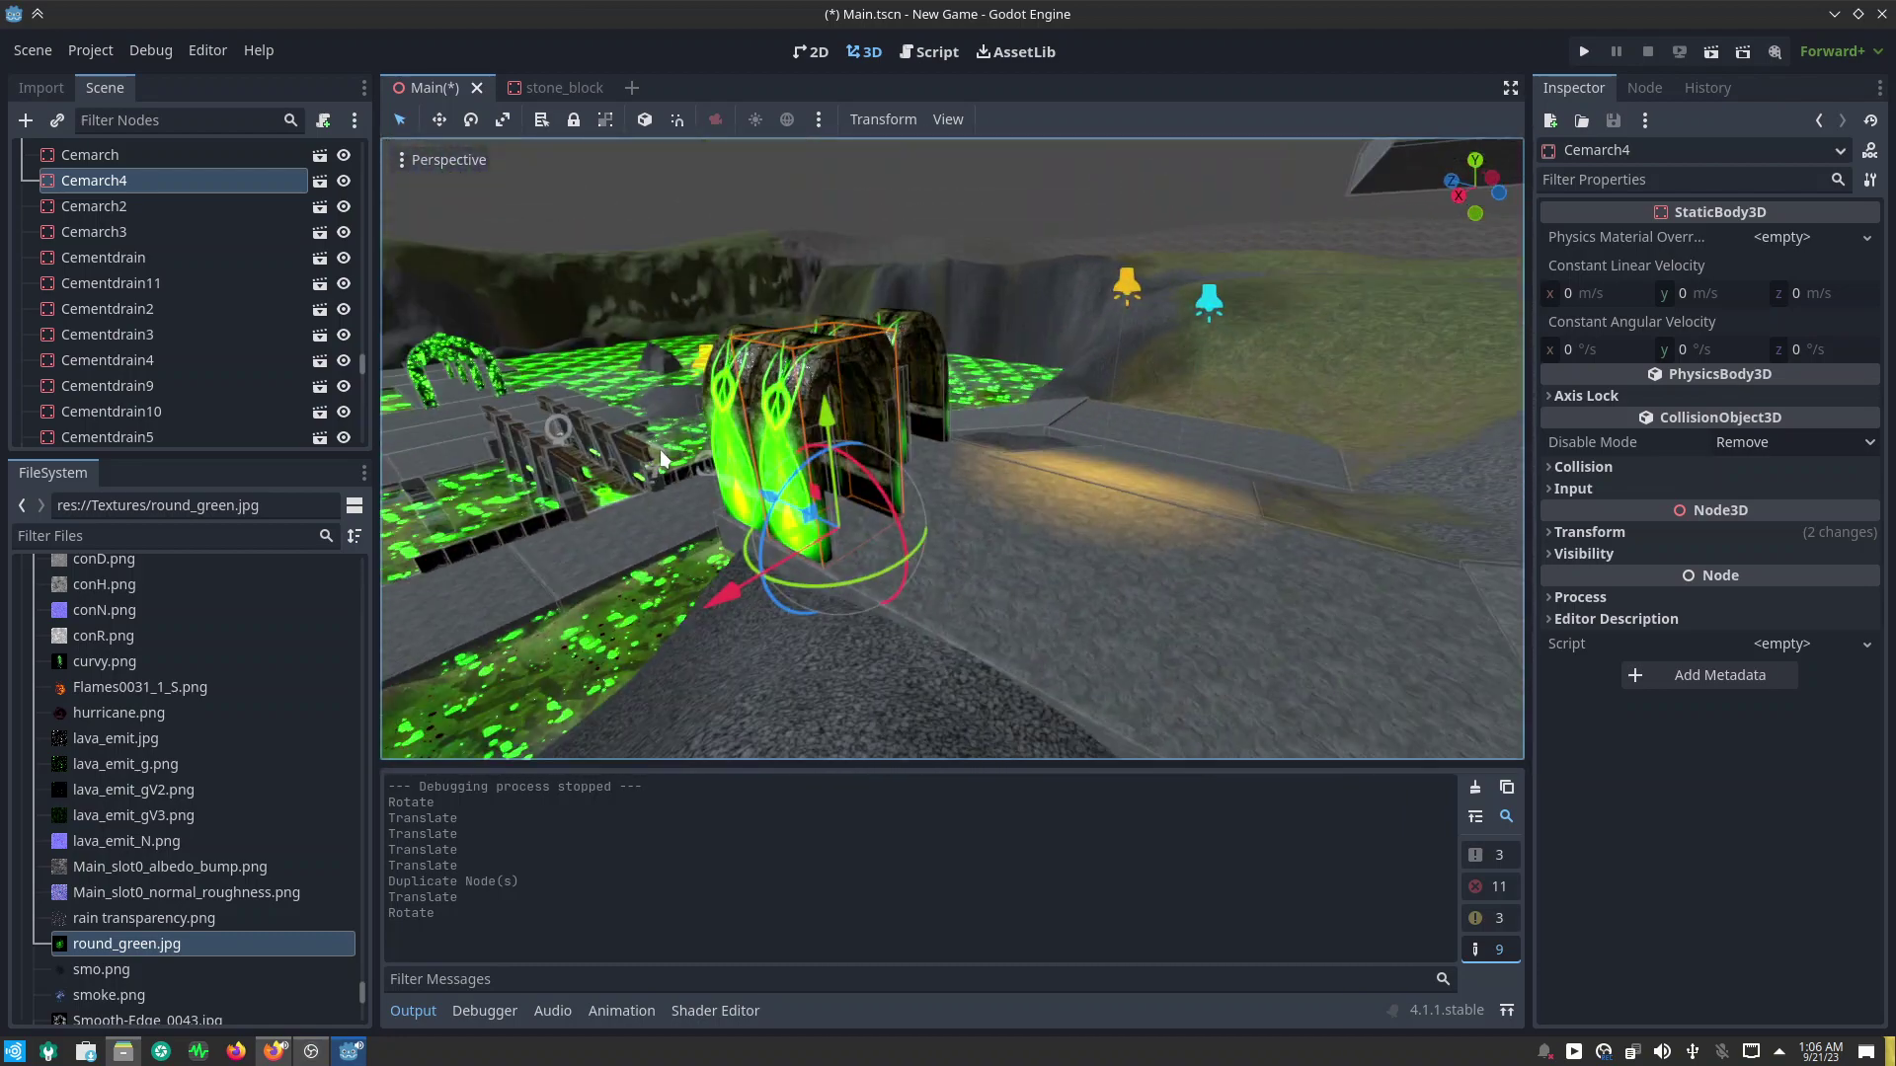
{"action": "scroll", "coordinate": [661, 457], "scroll_direction": "down", "scroll_amount": 8}
{"action": "mouse_move", "coordinate": [660, 457]}
{"action": "middle_mouse_down"}
{"action": "mouse_move", "coordinate": [1070, 448]}
{"action": "mouse_move", "coordinate": [1087, 516]}
{"action": "mouse_move", "coordinate": [1009, 620]}
{"action": "middle_mouse_up"}
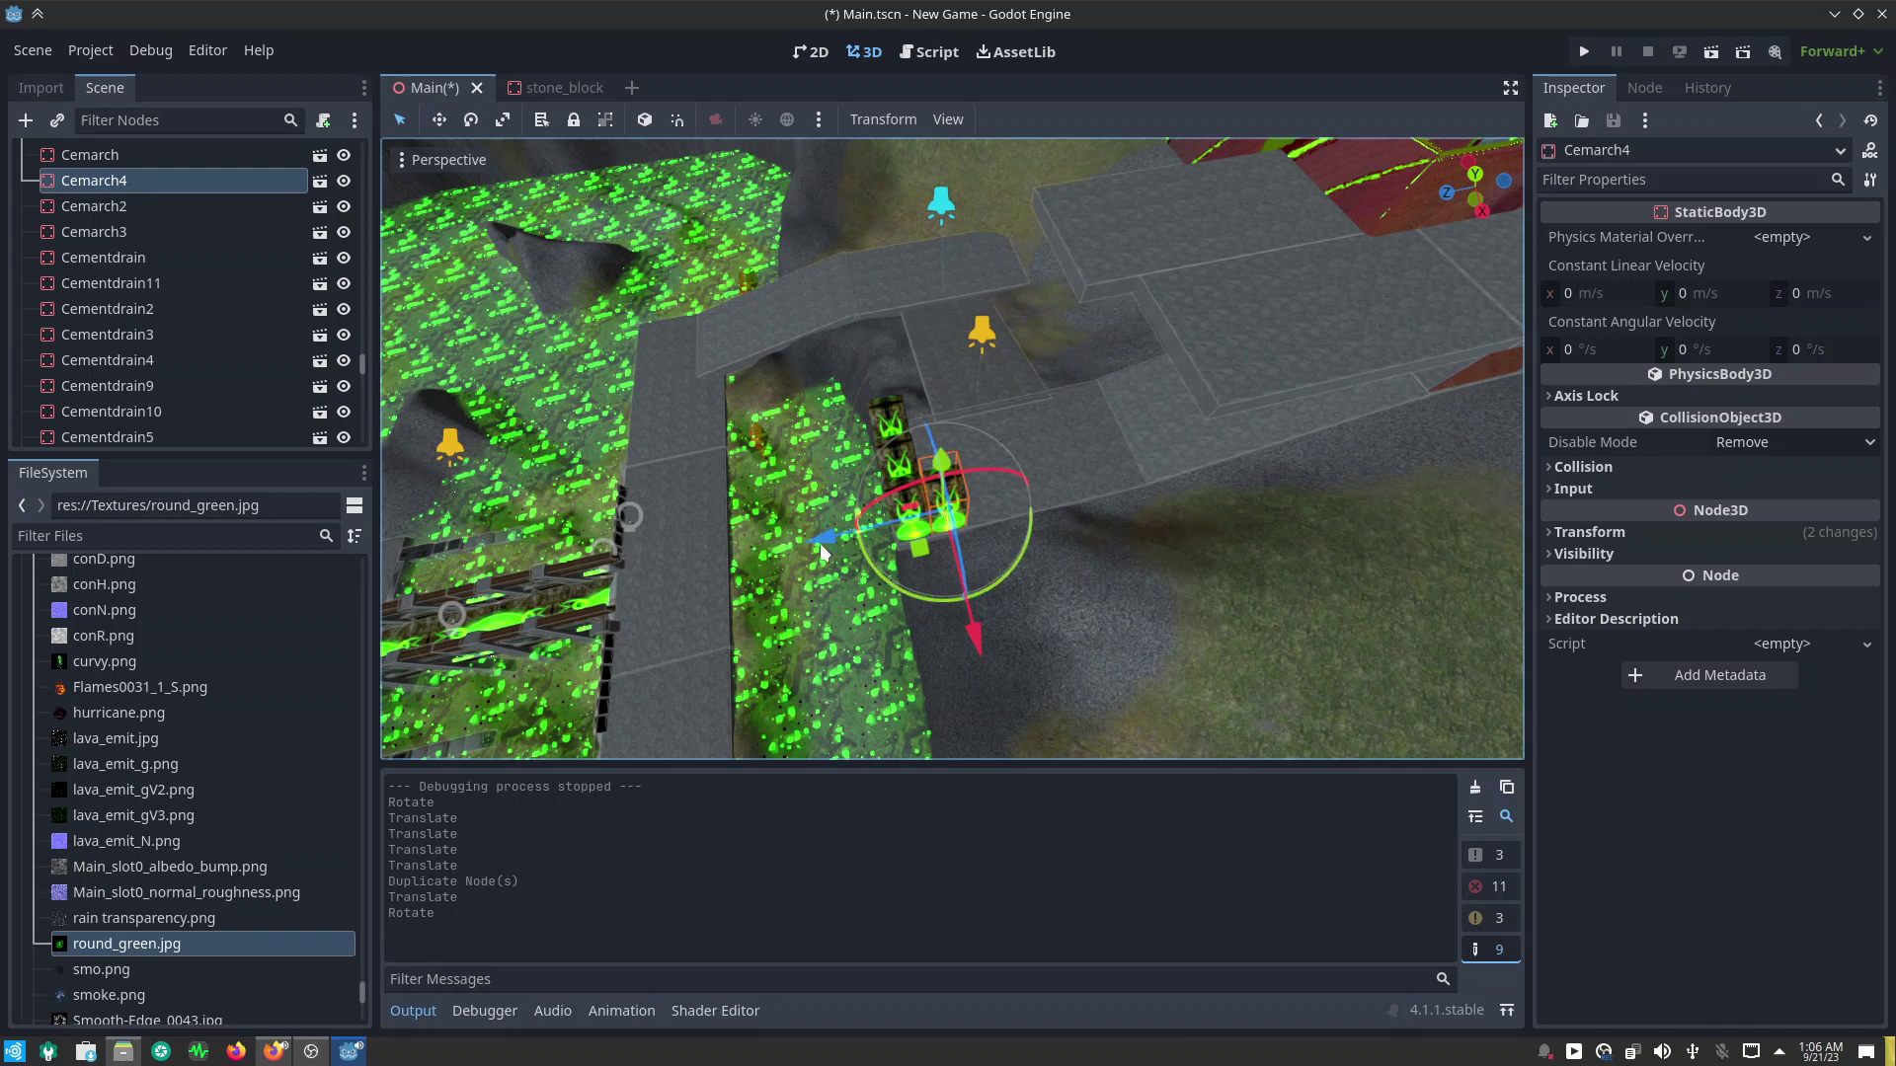
{"action": "left_click_drag", "start_coordinate": [822, 540], "coordinate": [403, 620]}
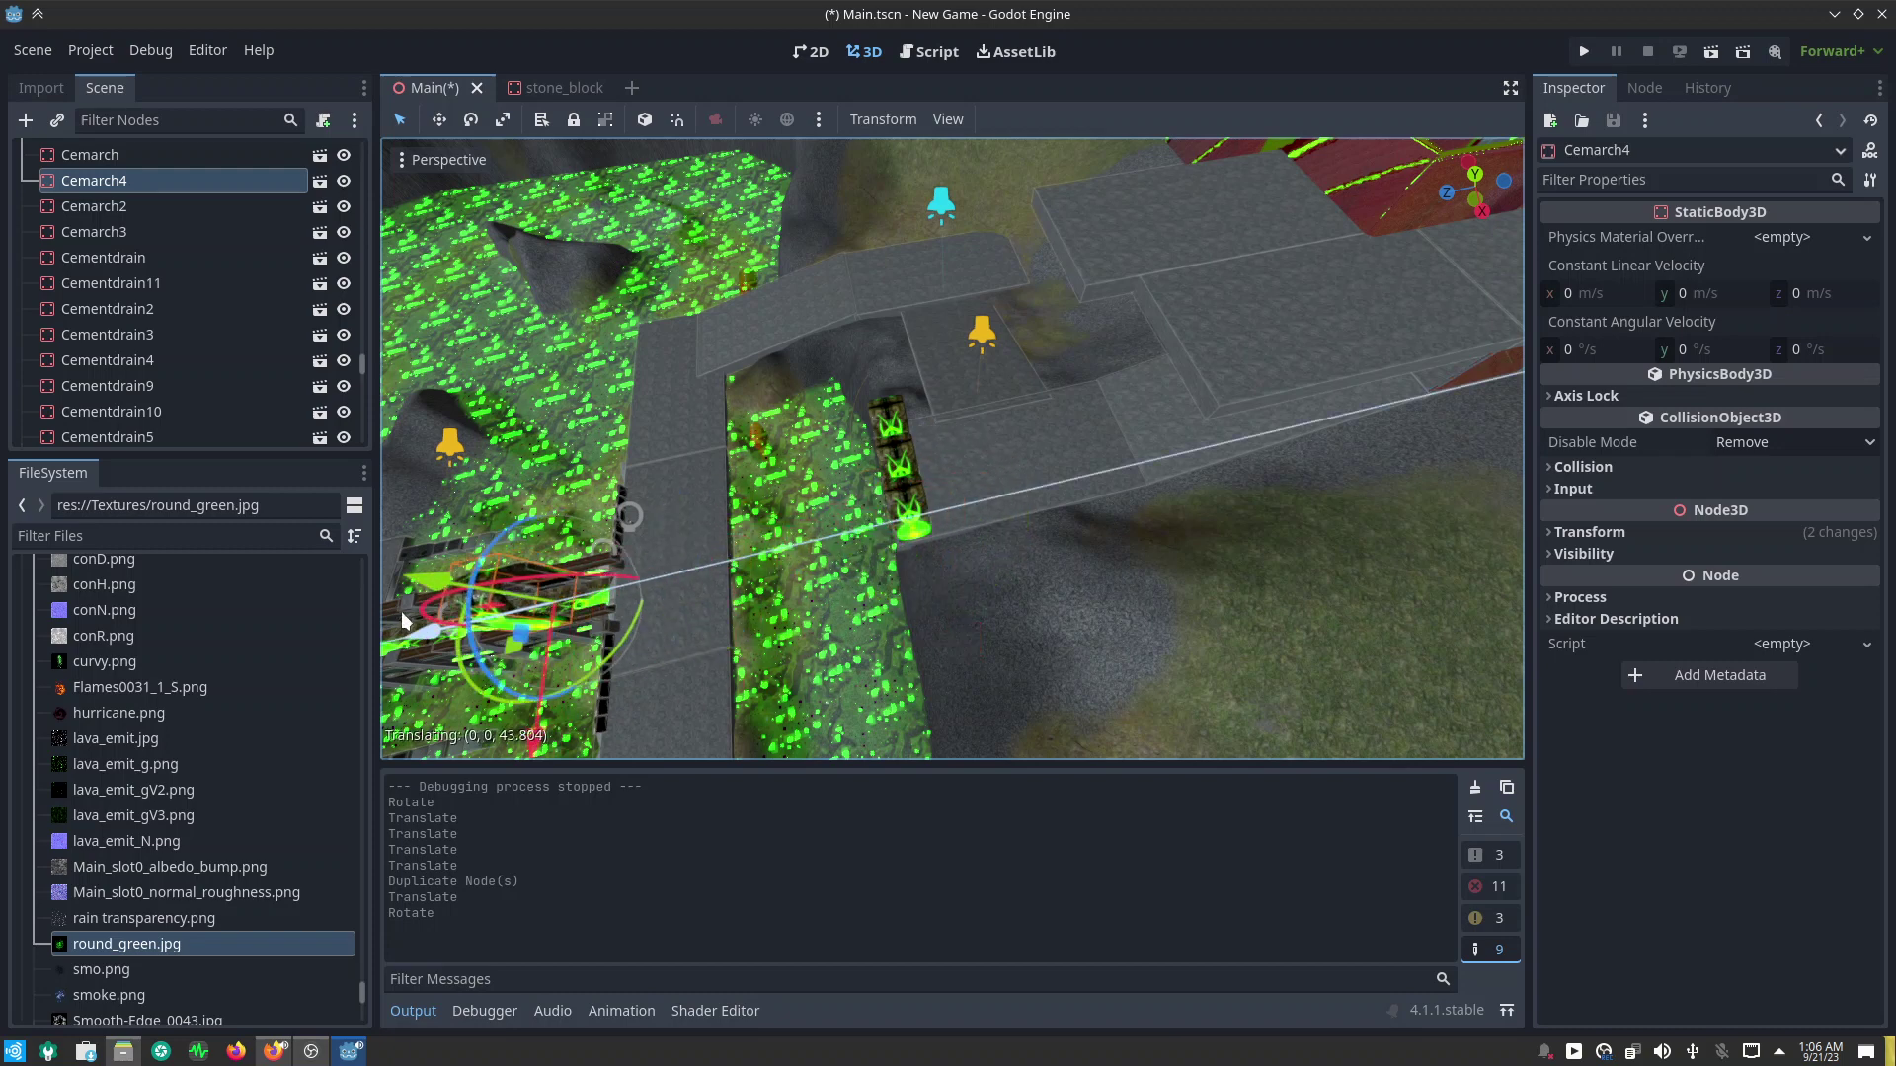
{"action": "key", "text": "f"}
Step: Slide the arch sideways along X and raise it into place along Y
{"action": "mouse_move", "coordinate": [1016, 627]}
{"action": "middle_mouse_down"}
{"action": "mouse_move", "coordinate": [1326, 406]}
{"action": "mouse_move", "coordinate": [1342, 372]}
{"action": "mouse_move", "coordinate": [1233, 400]}
{"action": "middle_mouse_up"}
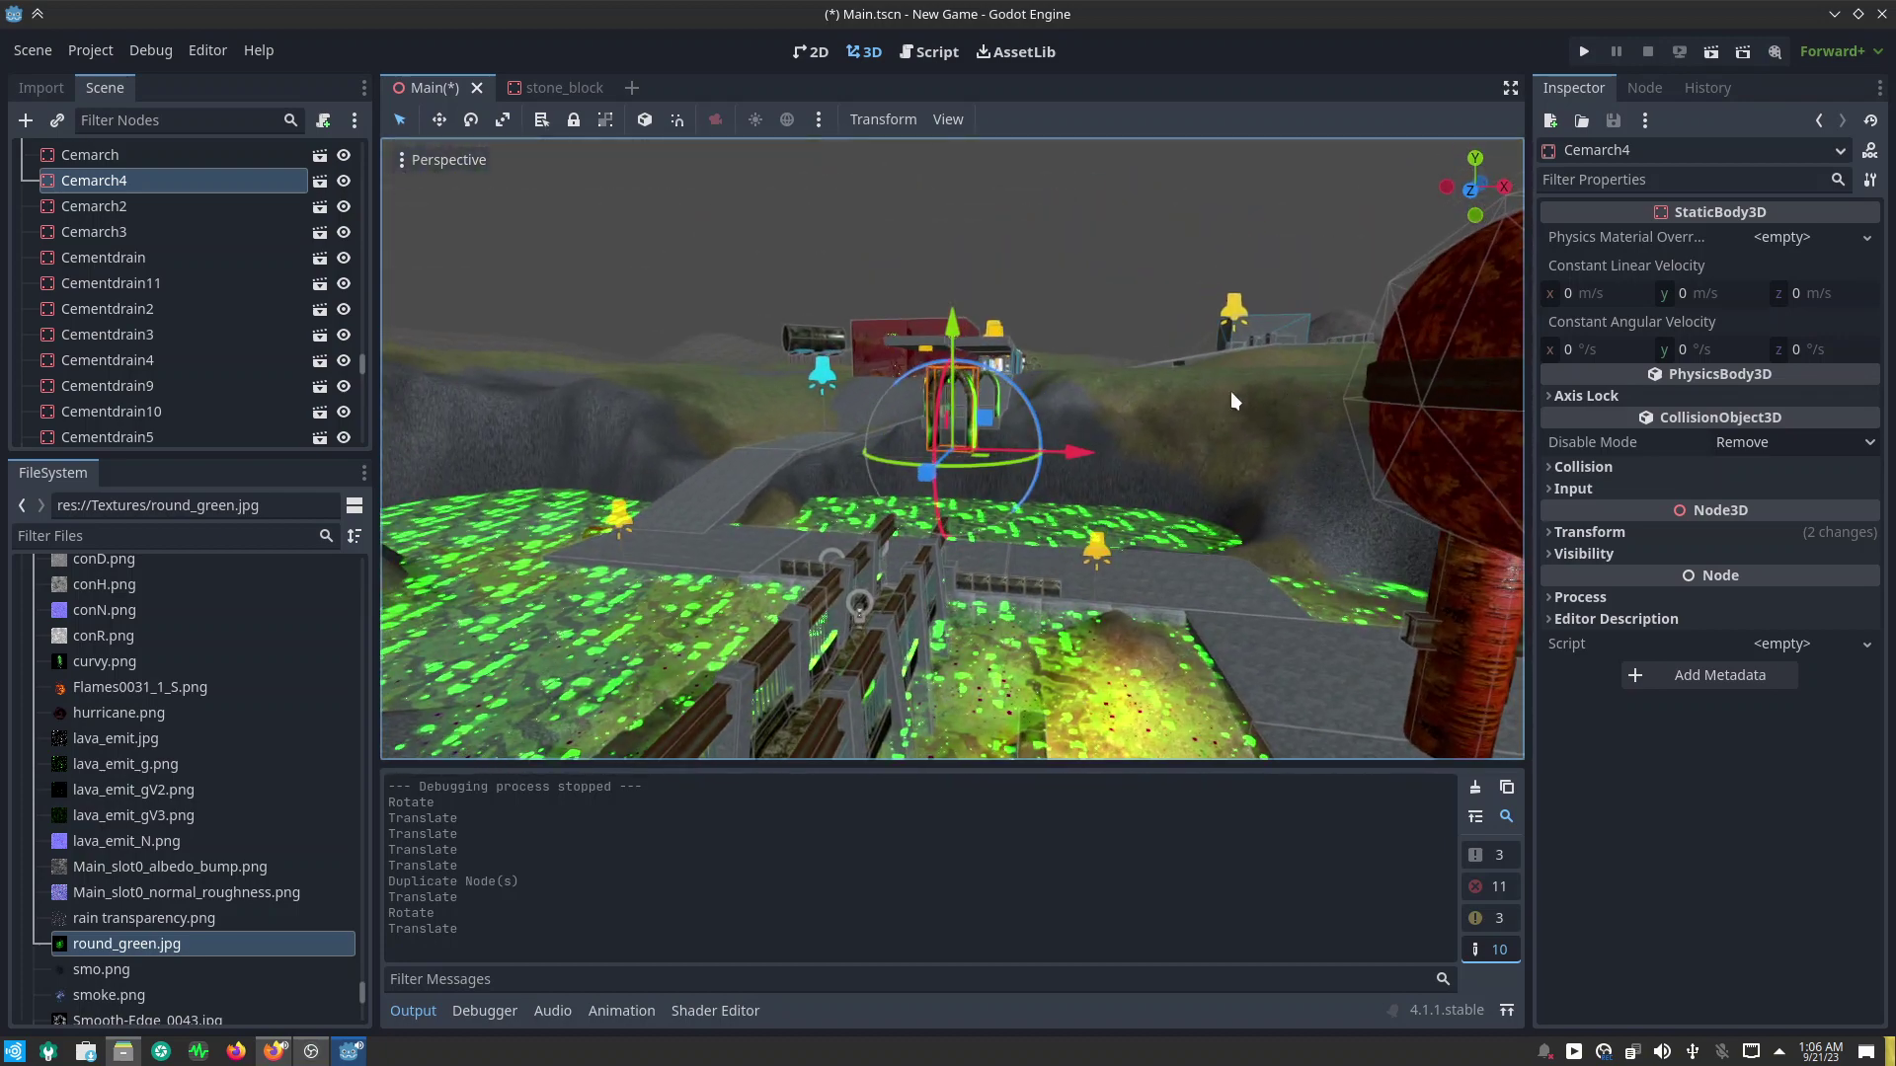
{"action": "mouse_move", "coordinate": [1099, 449]}
{"action": "left_mouse_down"}
{"action": "mouse_move", "coordinate": [807, 278]}
{"action": "mouse_move", "coordinate": [846, 510]}
{"action": "left_mouse_up"}
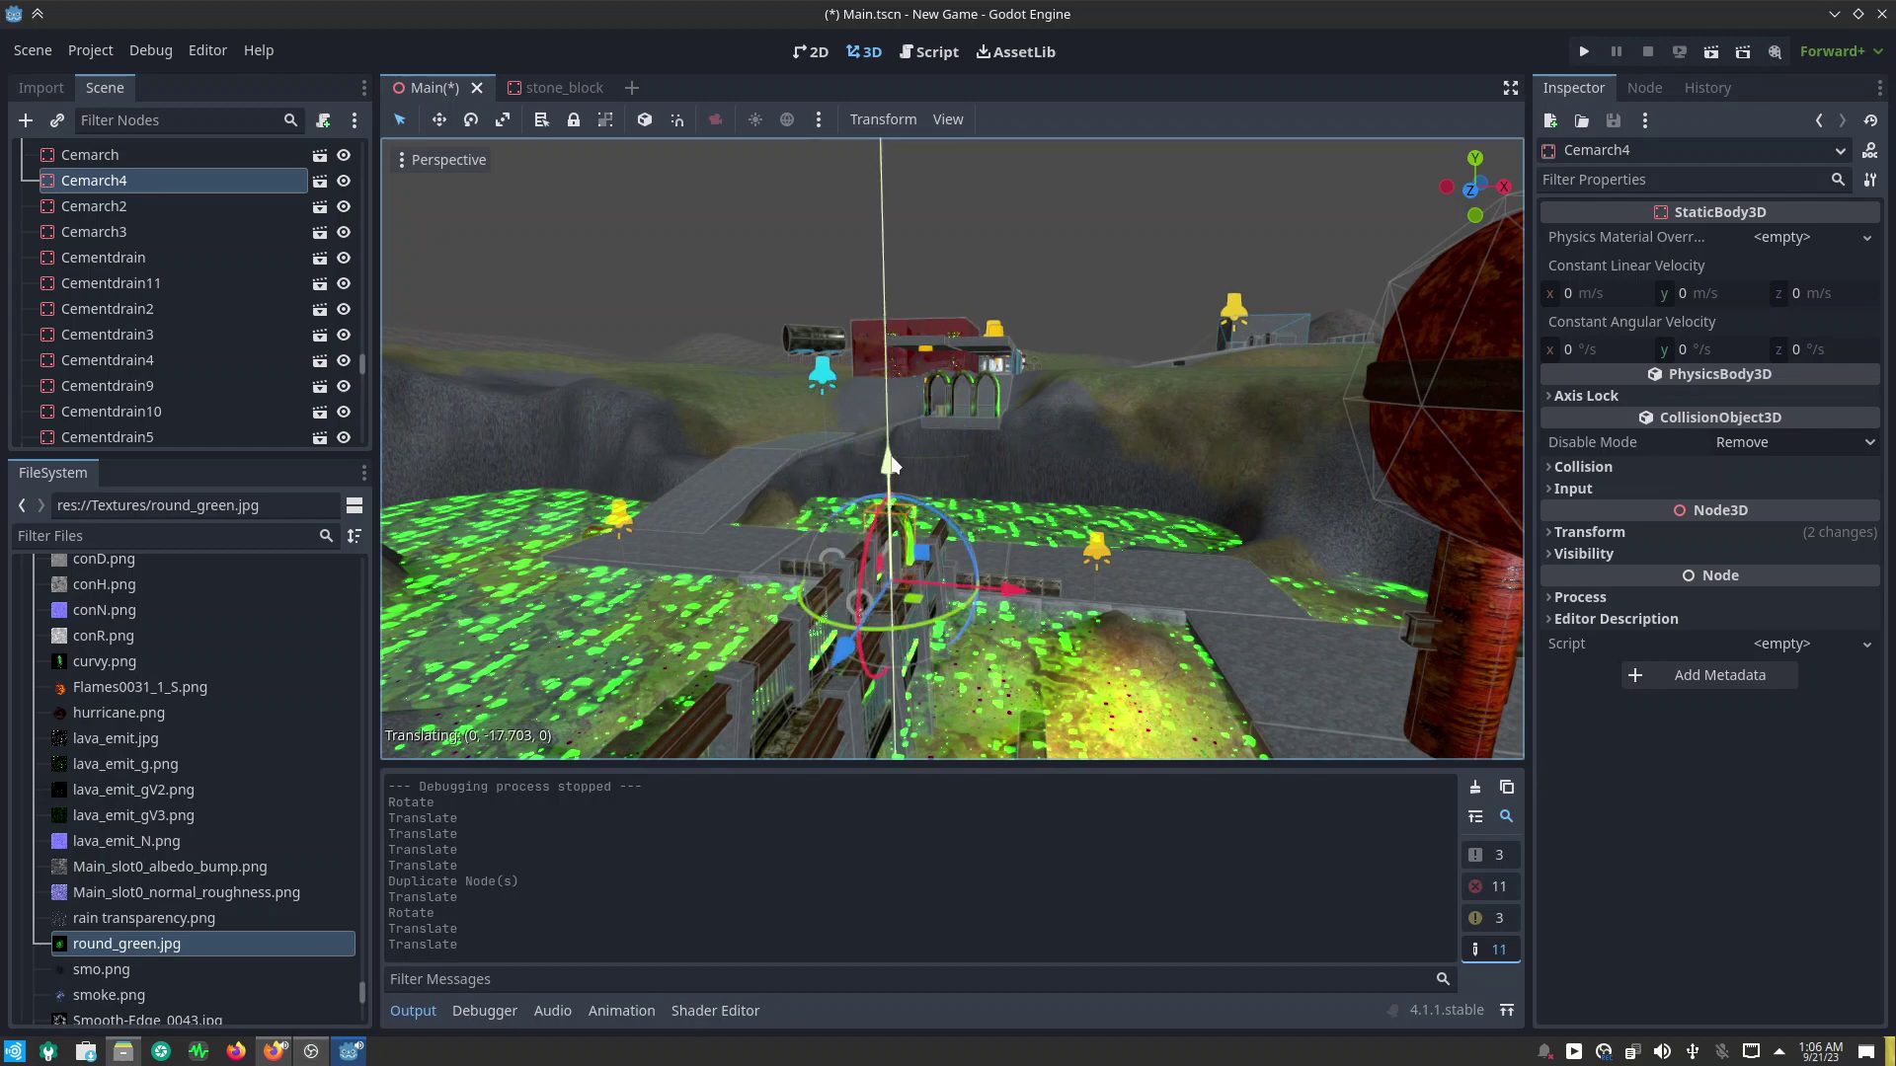
{"action": "scroll", "coordinate": [847, 510], "scroll_direction": "up", "scroll_amount": 2}
{"action": "scroll", "coordinate": [888, 444], "scroll_direction": "up", "scroll_amount": 4}
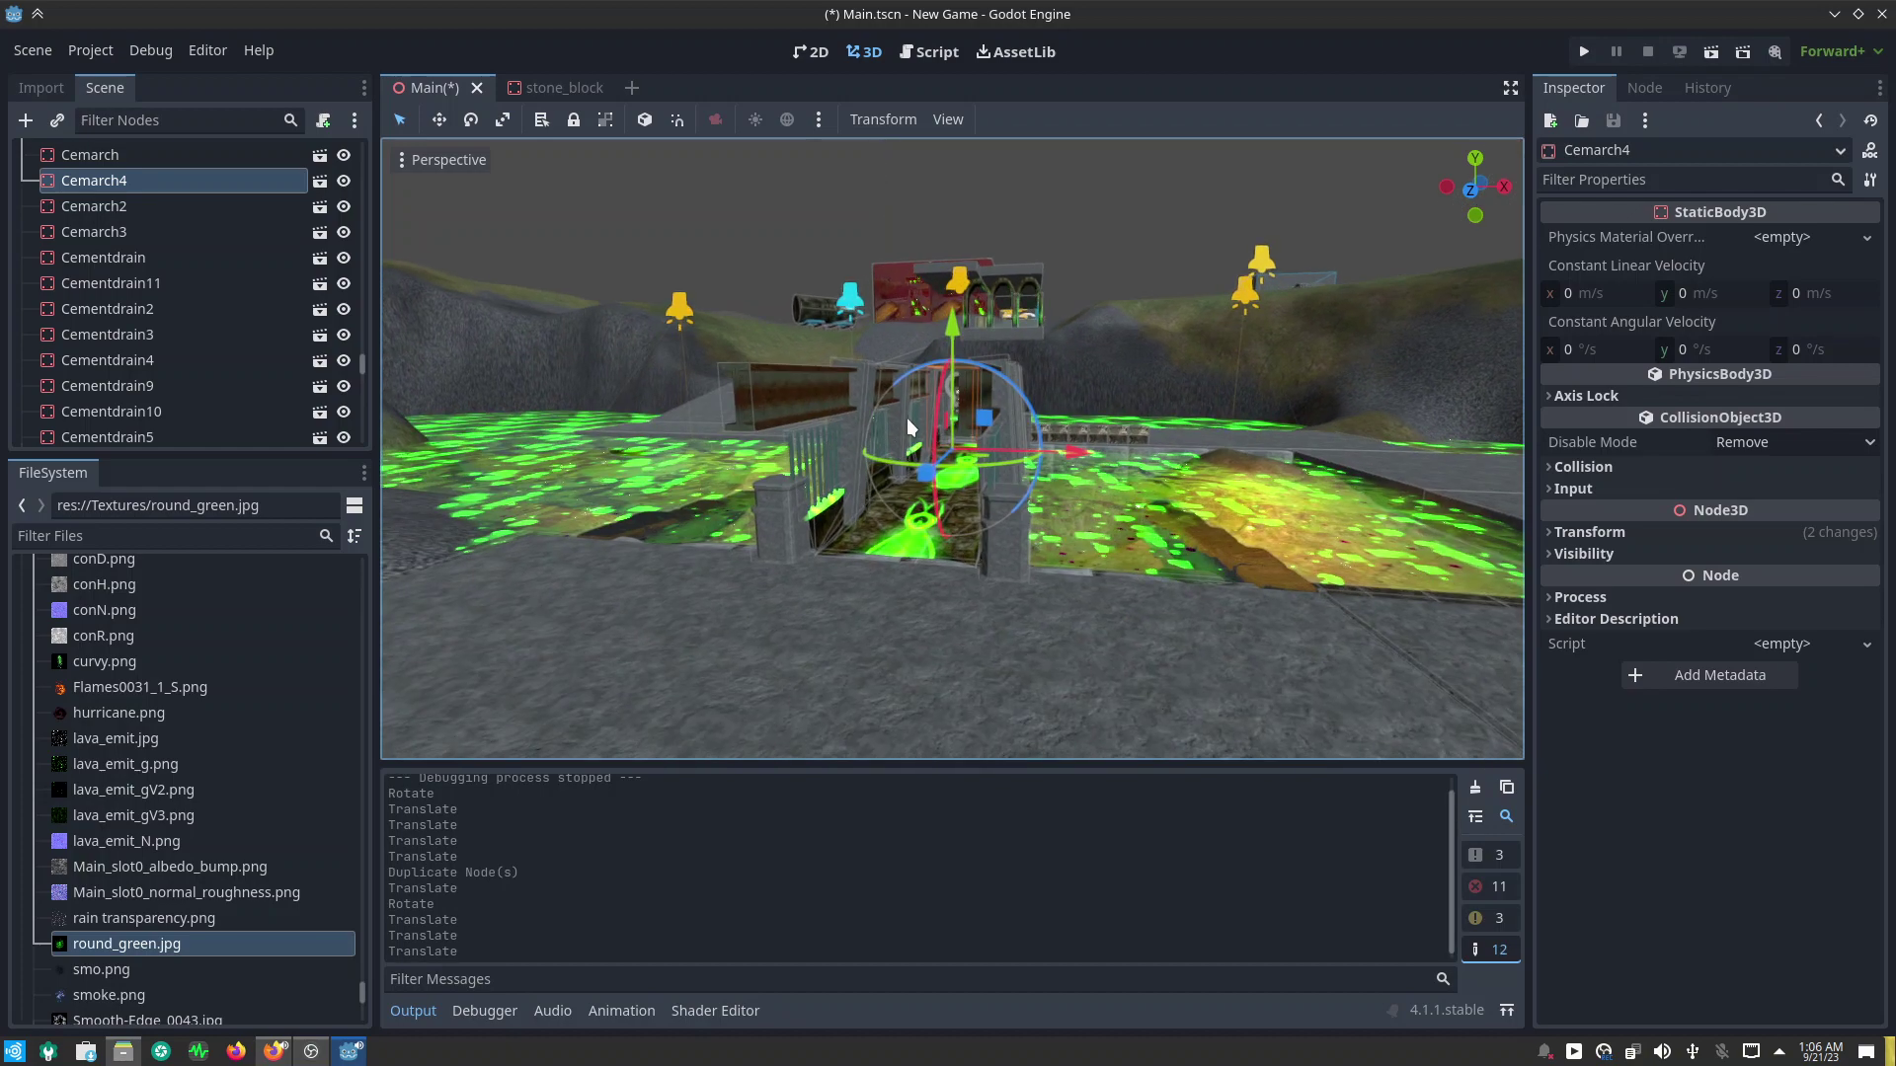
{"action": "scroll", "coordinate": [965, 357], "scroll_direction": "up", "scroll_amount": 4}
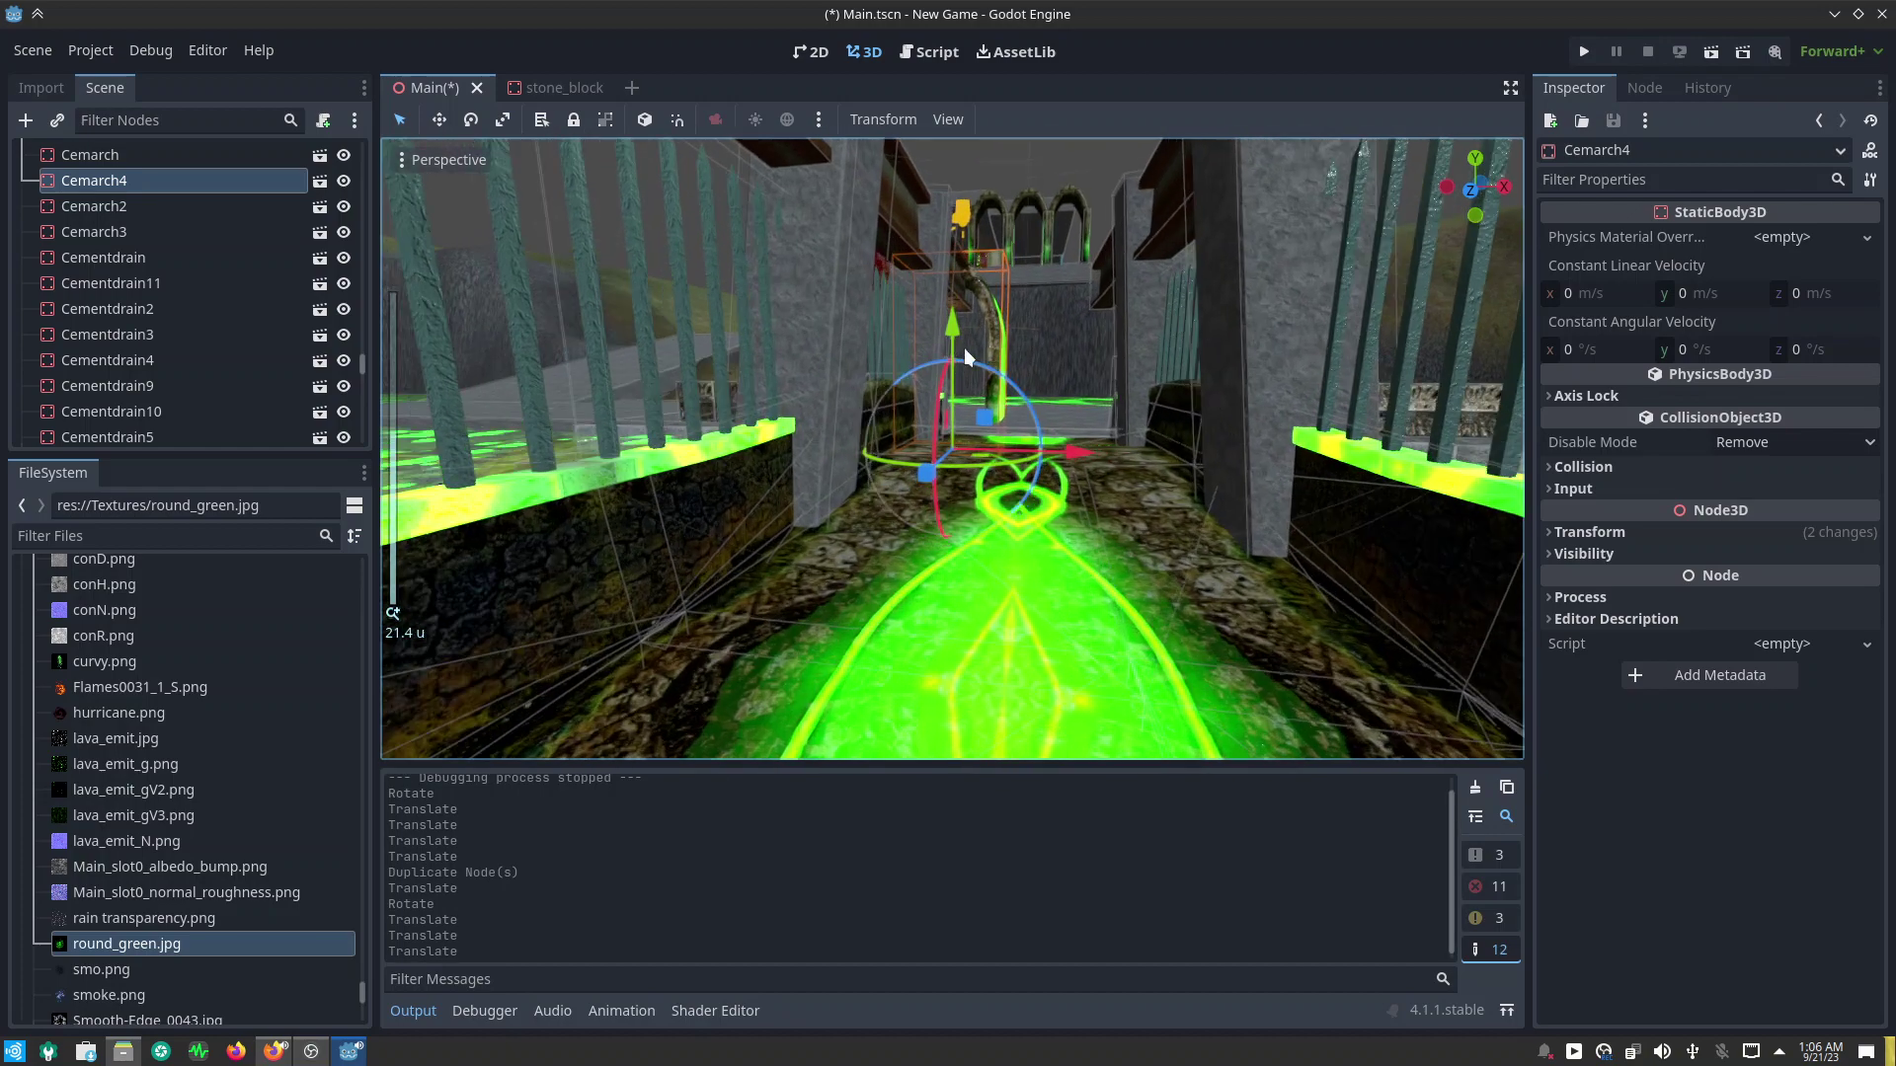
{"action": "scroll", "coordinate": [966, 357], "scroll_direction": "up", "scroll_amount": 2}
{"action": "left_click_drag", "start_coordinate": [1064, 420], "coordinate": [1165, 459]}
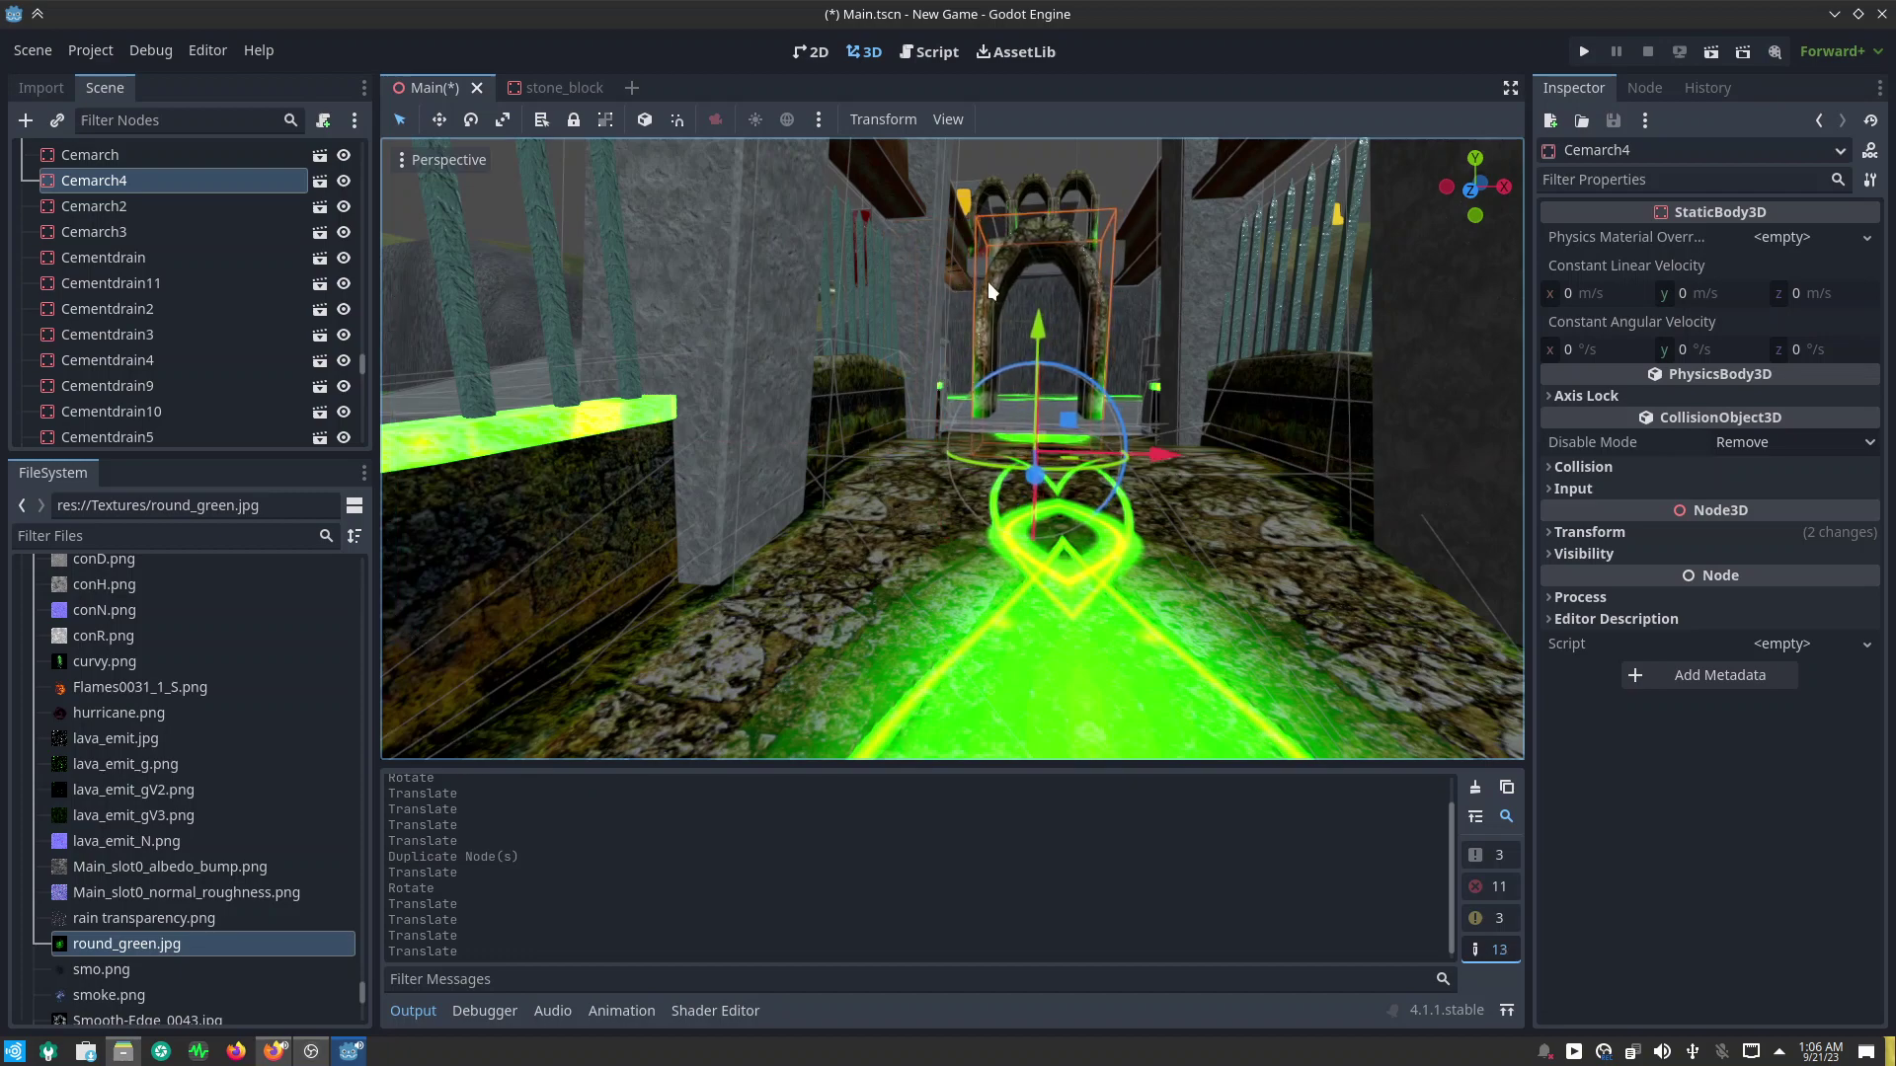
{"action": "left_click_drag", "start_coordinate": [1042, 336], "coordinate": [1058, 92]}
Step: Enable distraction-free mode so the 3D view fills the window
{"action": "middle_click_drag", "start_coordinate": [899, 265], "coordinate": [1151, 452]}
{"action": "scroll", "coordinate": [1151, 452], "scroll_direction": "down", "scroll_amount": 3}
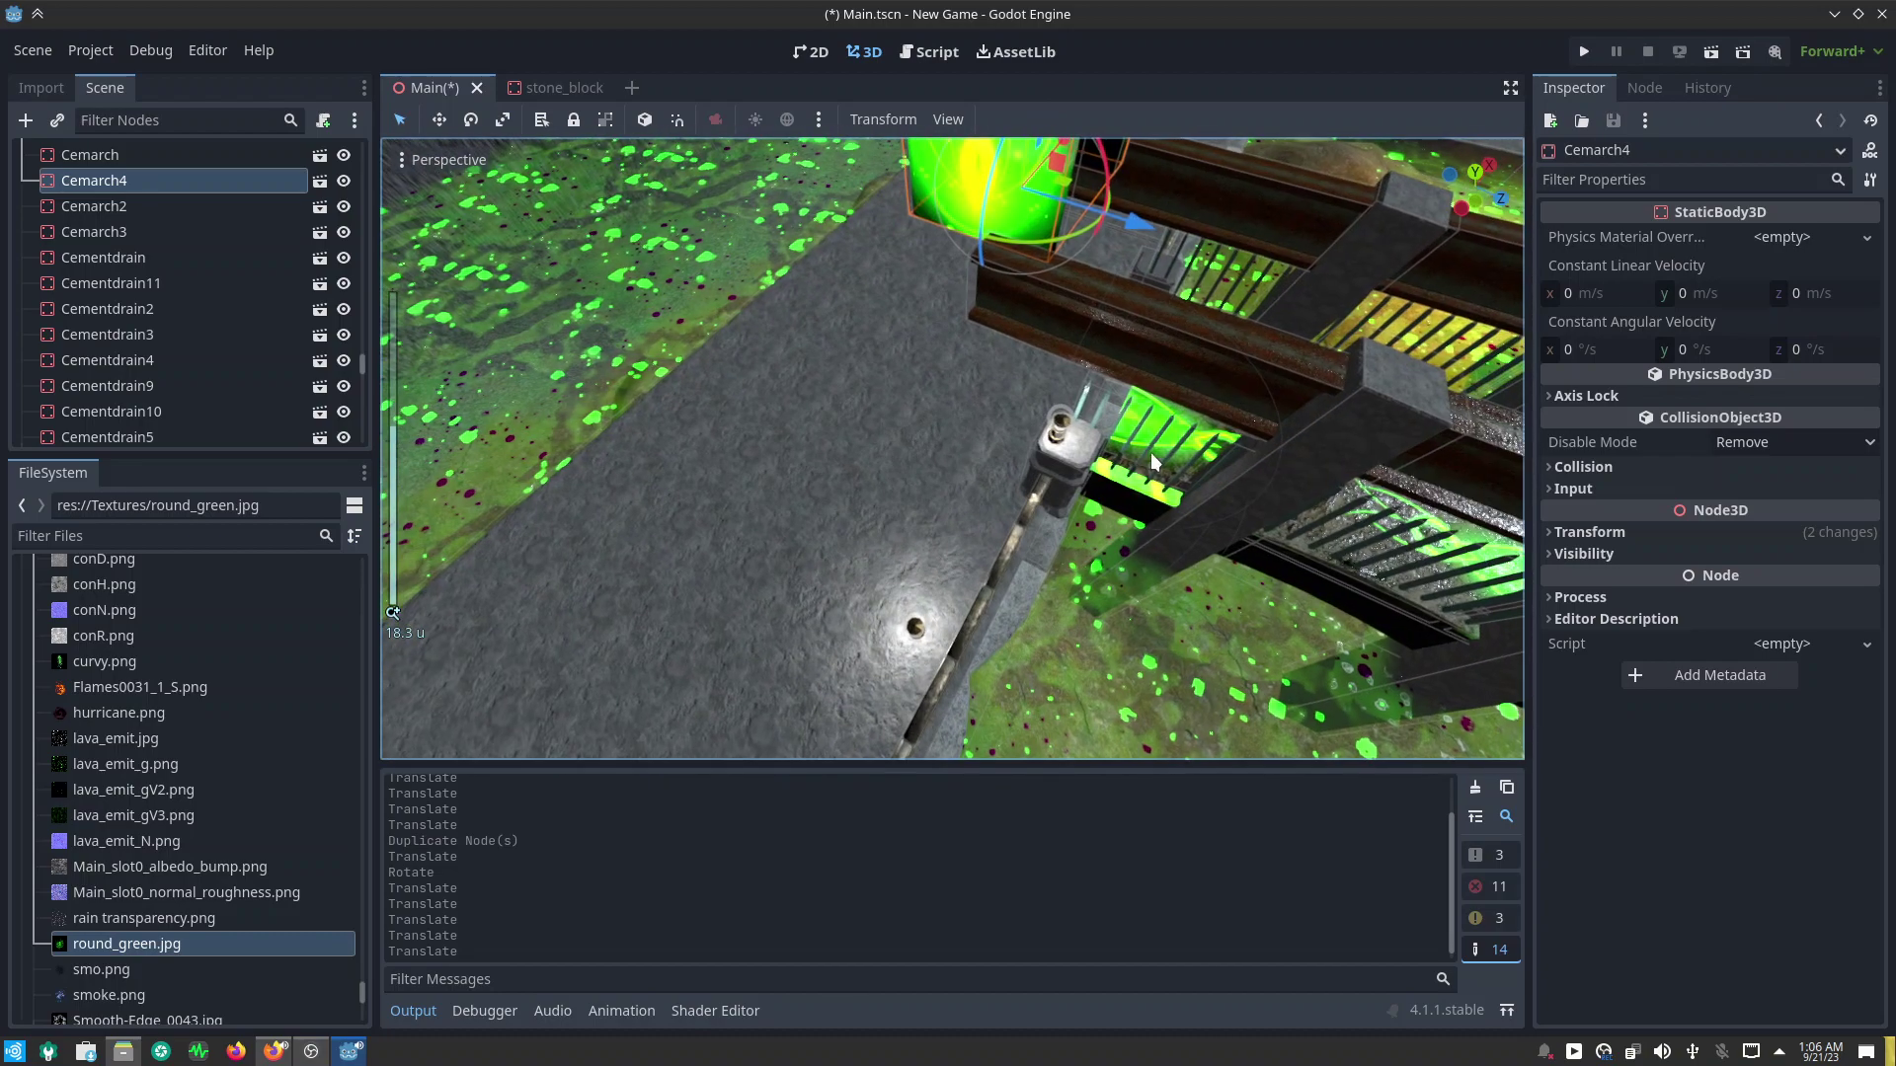
{"action": "left_click", "coordinate": [1510, 89]}
Step: Collapse the Output panel and, in Top view, shift the glowing block along X and Z toward the bridge
{"action": "left_click", "coordinate": [44, 1014]}
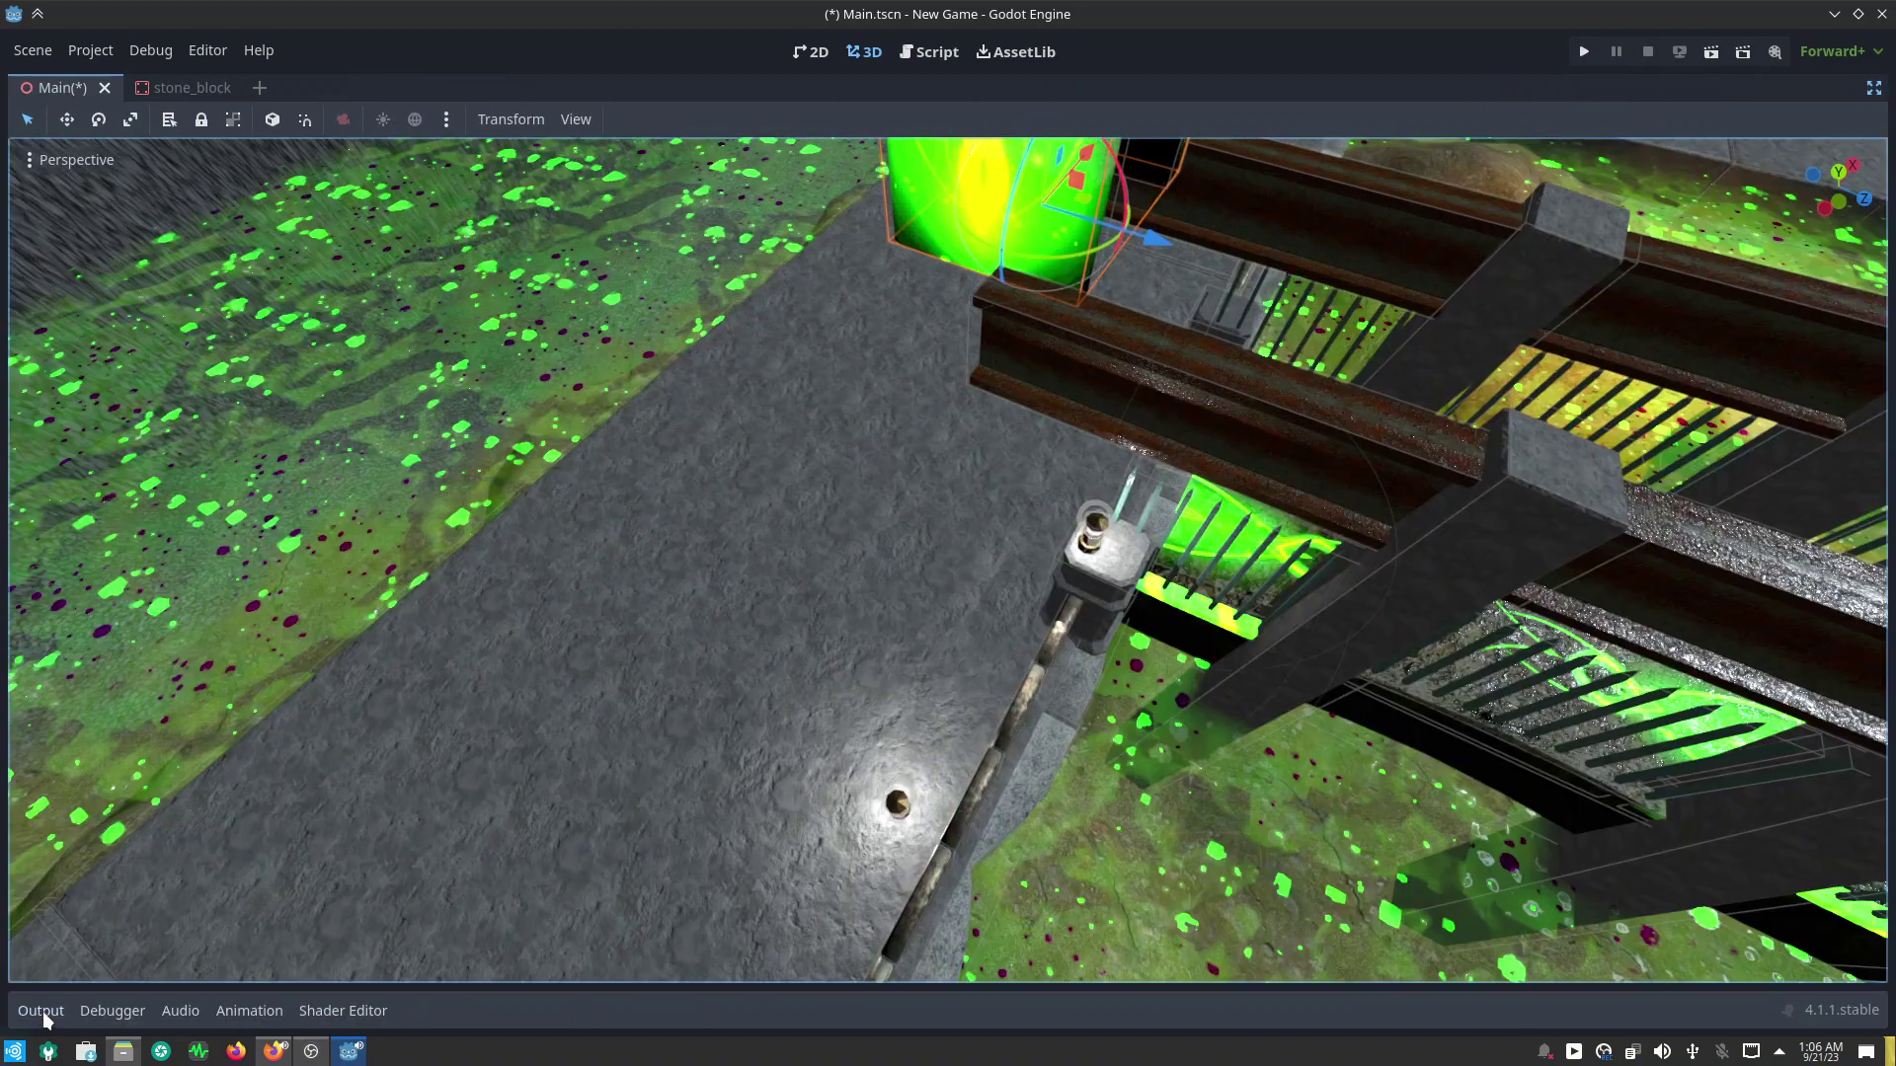
{"action": "mouse_move", "coordinate": [1122, 711]}
{"action": "middle_mouse_down"}
{"action": "mouse_move", "coordinate": [987, 819]}
{"action": "mouse_move", "coordinate": [849, 885]}
{"action": "mouse_move", "coordinate": [773, 841]}
{"action": "mouse_move", "coordinate": [900, 808]}
{"action": "mouse_move", "coordinate": [748, 761]}
{"action": "mouse_move", "coordinate": [761, 774]}
{"action": "mouse_move", "coordinate": [785, 717]}
{"action": "middle_mouse_up"}
{"action": "key", "text": "KP_7"}
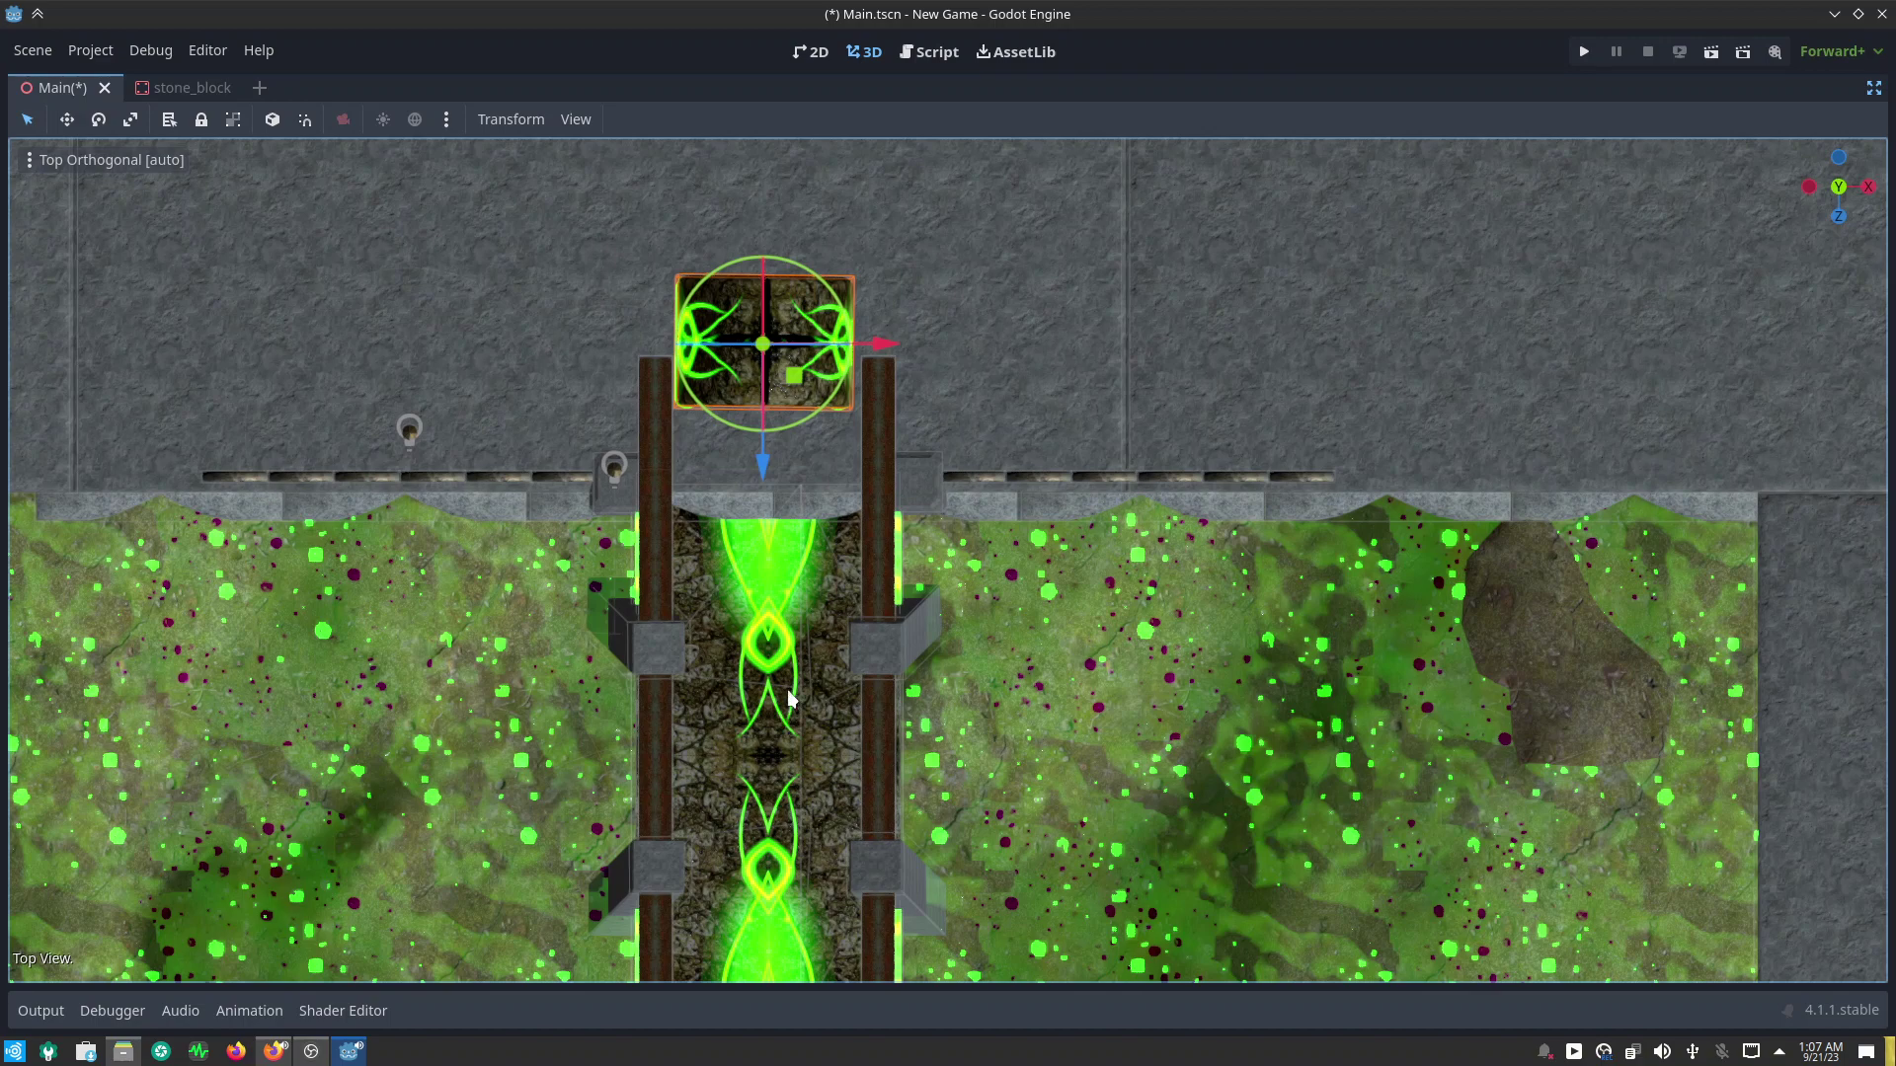
{"action": "left_click_drag", "start_coordinate": [881, 344], "coordinate": [885, 350]}
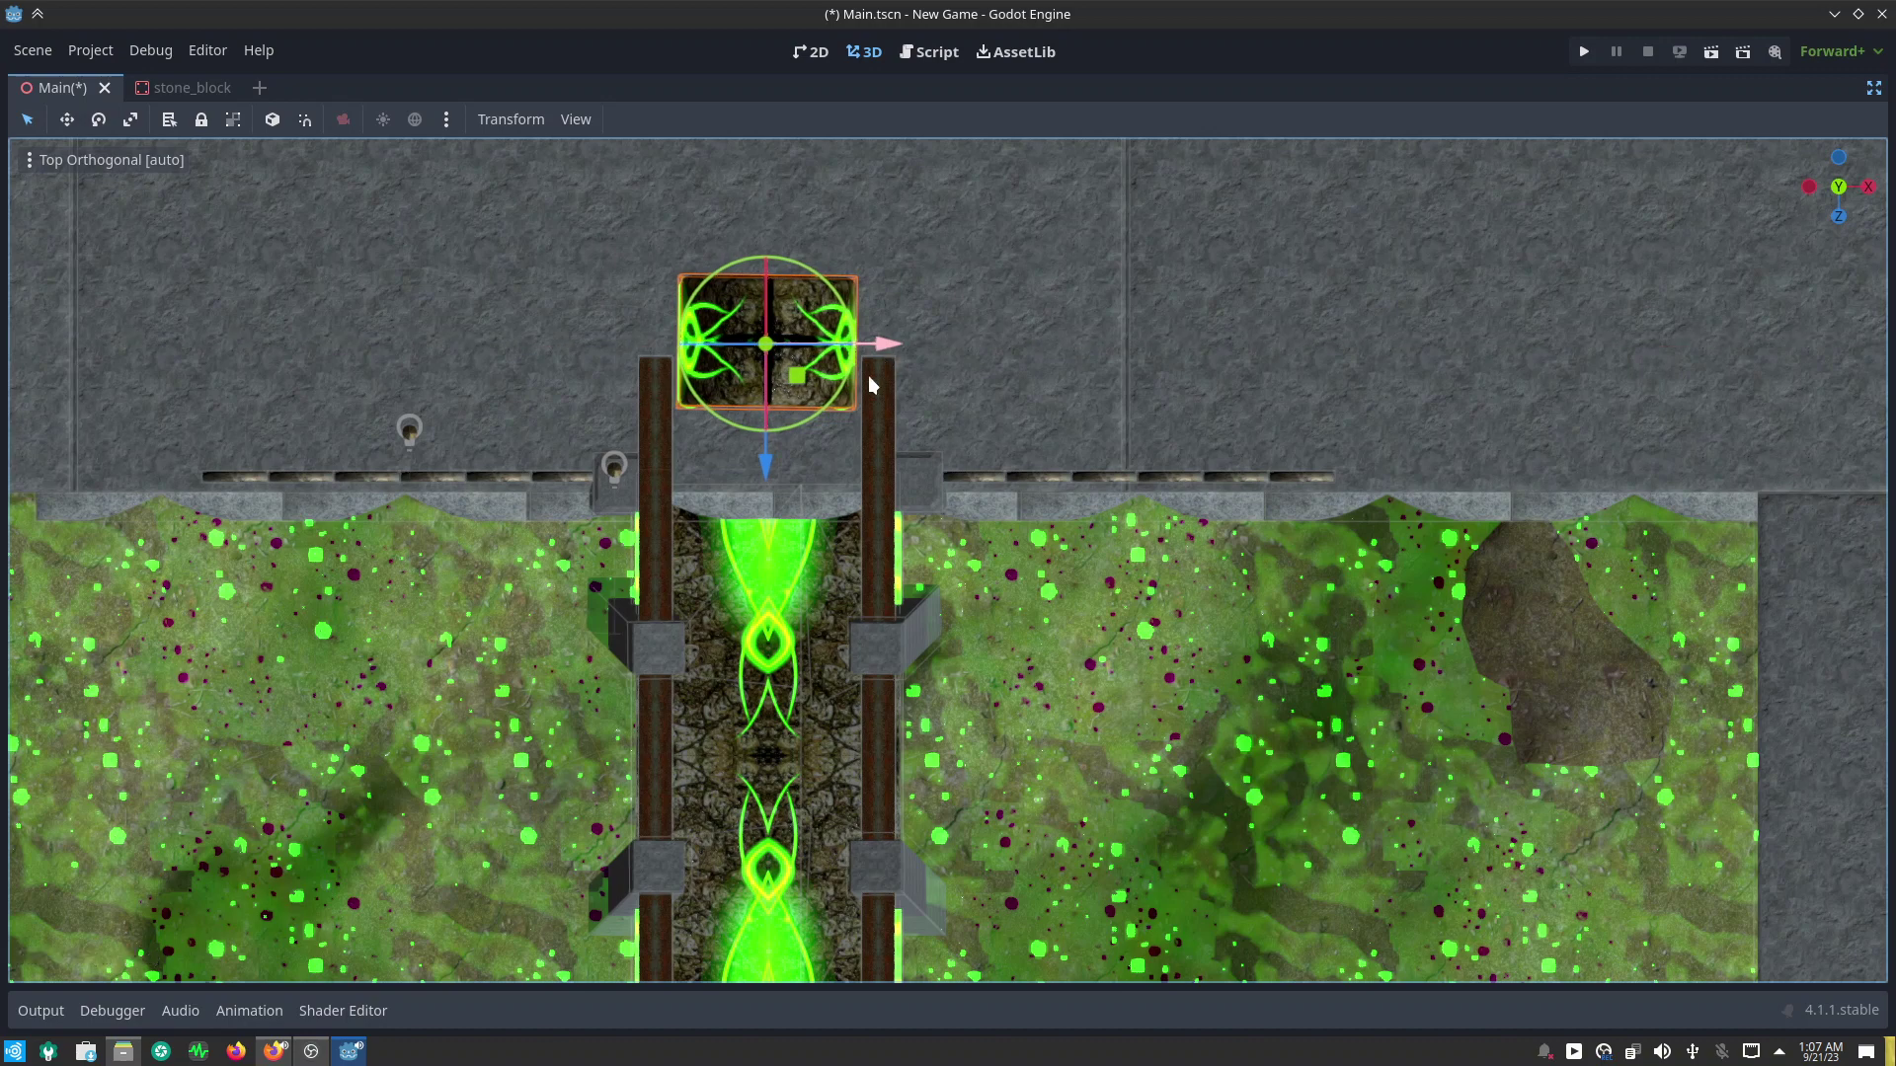
{"action": "left_click_drag", "start_coordinate": [766, 467], "coordinate": [757, 547]}
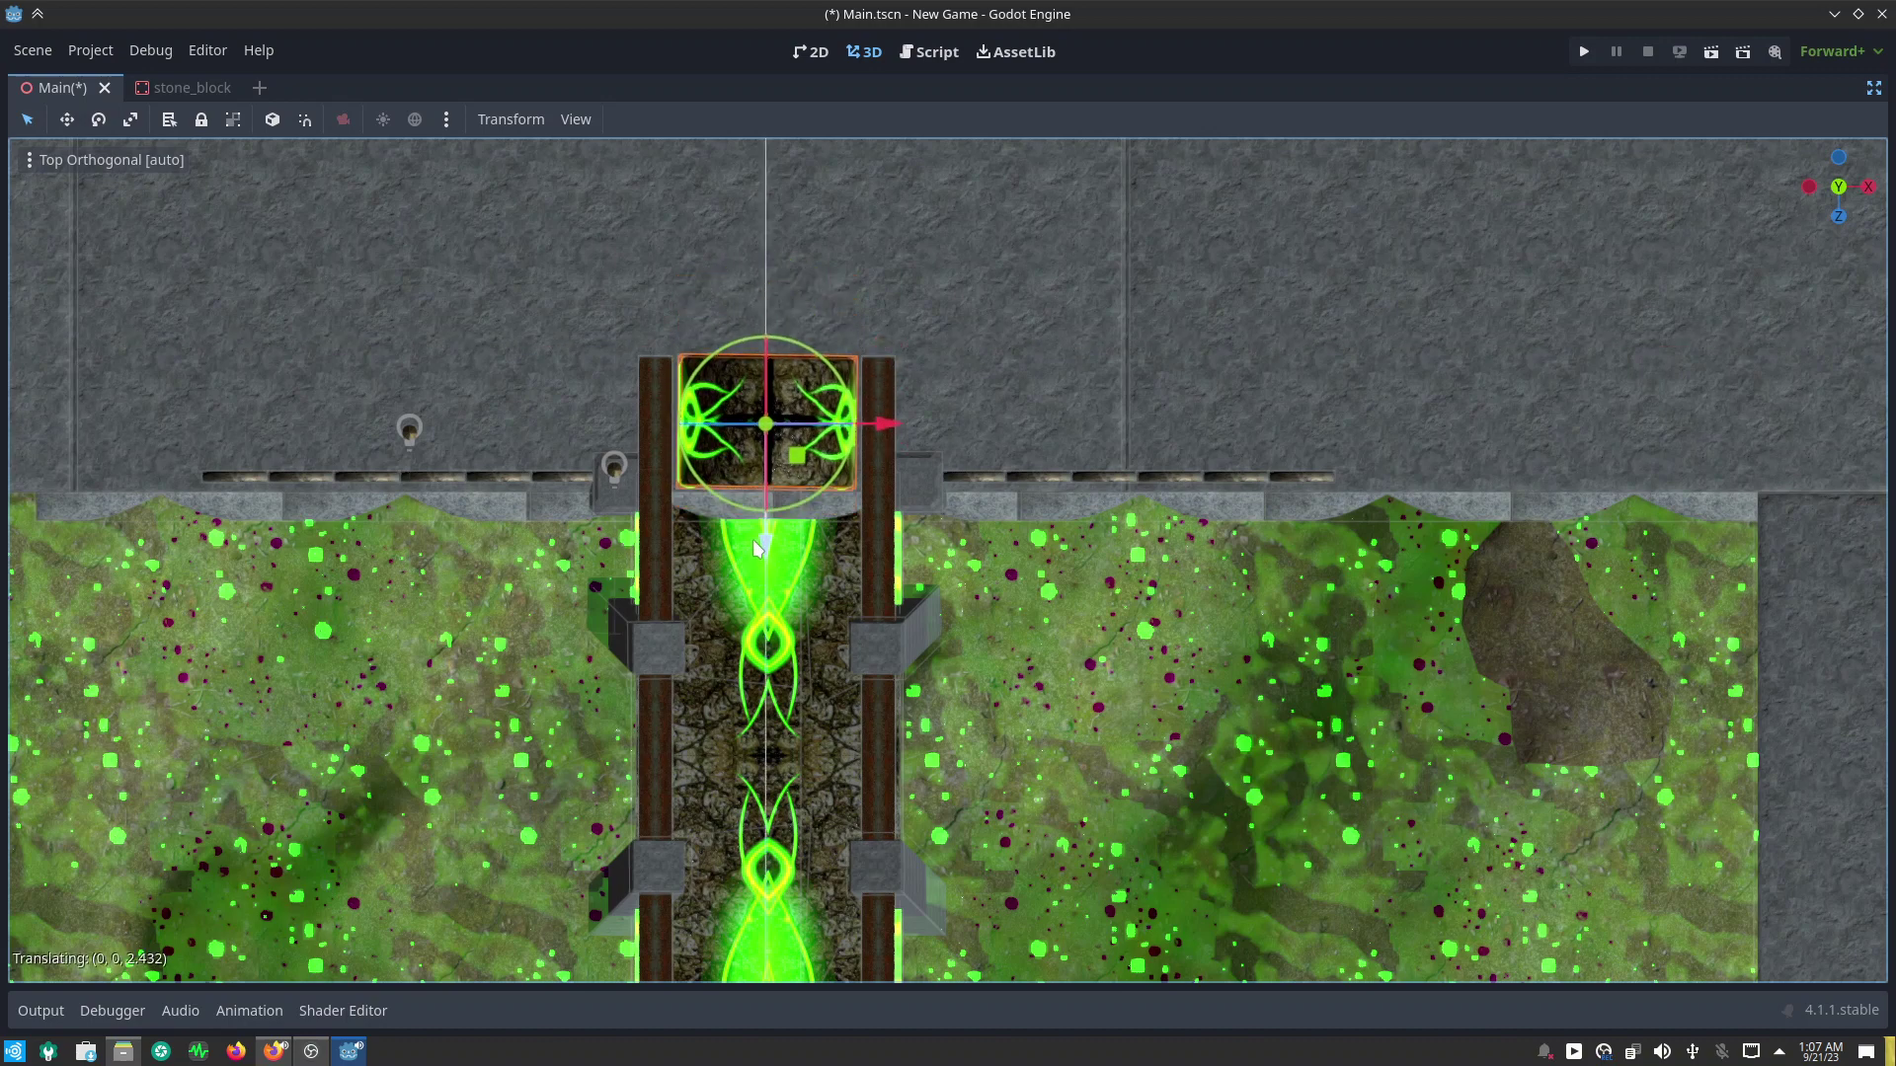
Step: Lower the glowing green panel down onto the bridge
{"action": "mouse_move", "coordinate": [773, 699]}
{"action": "middle_mouse_down"}
{"action": "mouse_move", "coordinate": [1058, 490]}
{"action": "mouse_move", "coordinate": [755, 551]}
{"action": "mouse_move", "coordinate": [949, 504]}
{"action": "middle_mouse_up"}
{"action": "scroll", "coordinate": [1059, 494], "scroll_direction": "up", "scroll_amount": 2}
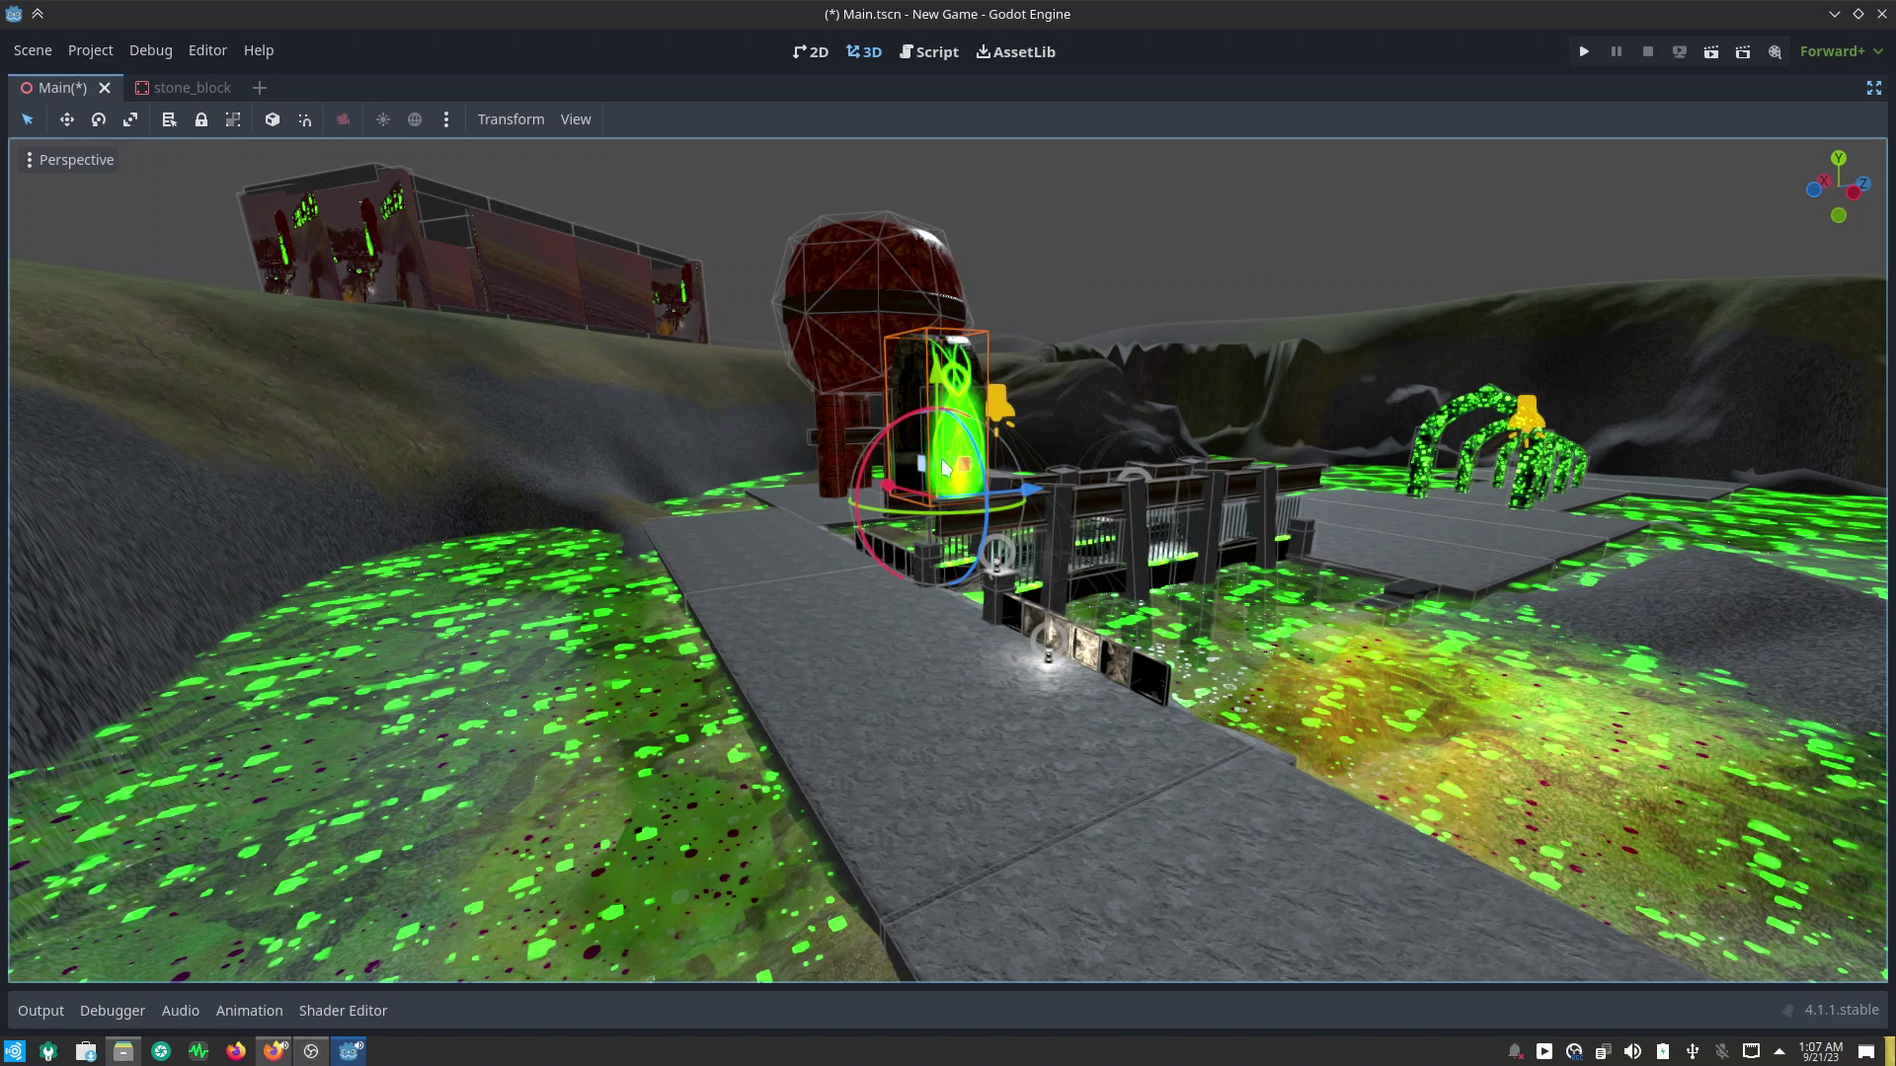
{"action": "mouse_move", "coordinate": [1105, 416]}
{"action": "middle_mouse_down"}
{"action": "mouse_move", "coordinate": [1060, 513]}
{"action": "mouse_move", "coordinate": [980, 311]}
{"action": "middle_mouse_up"}
{"action": "scroll", "coordinate": [977, 389], "scroll_direction": "up", "scroll_amount": 3}
{"action": "left_click_drag", "start_coordinate": [987, 354], "coordinate": [986, 537]}
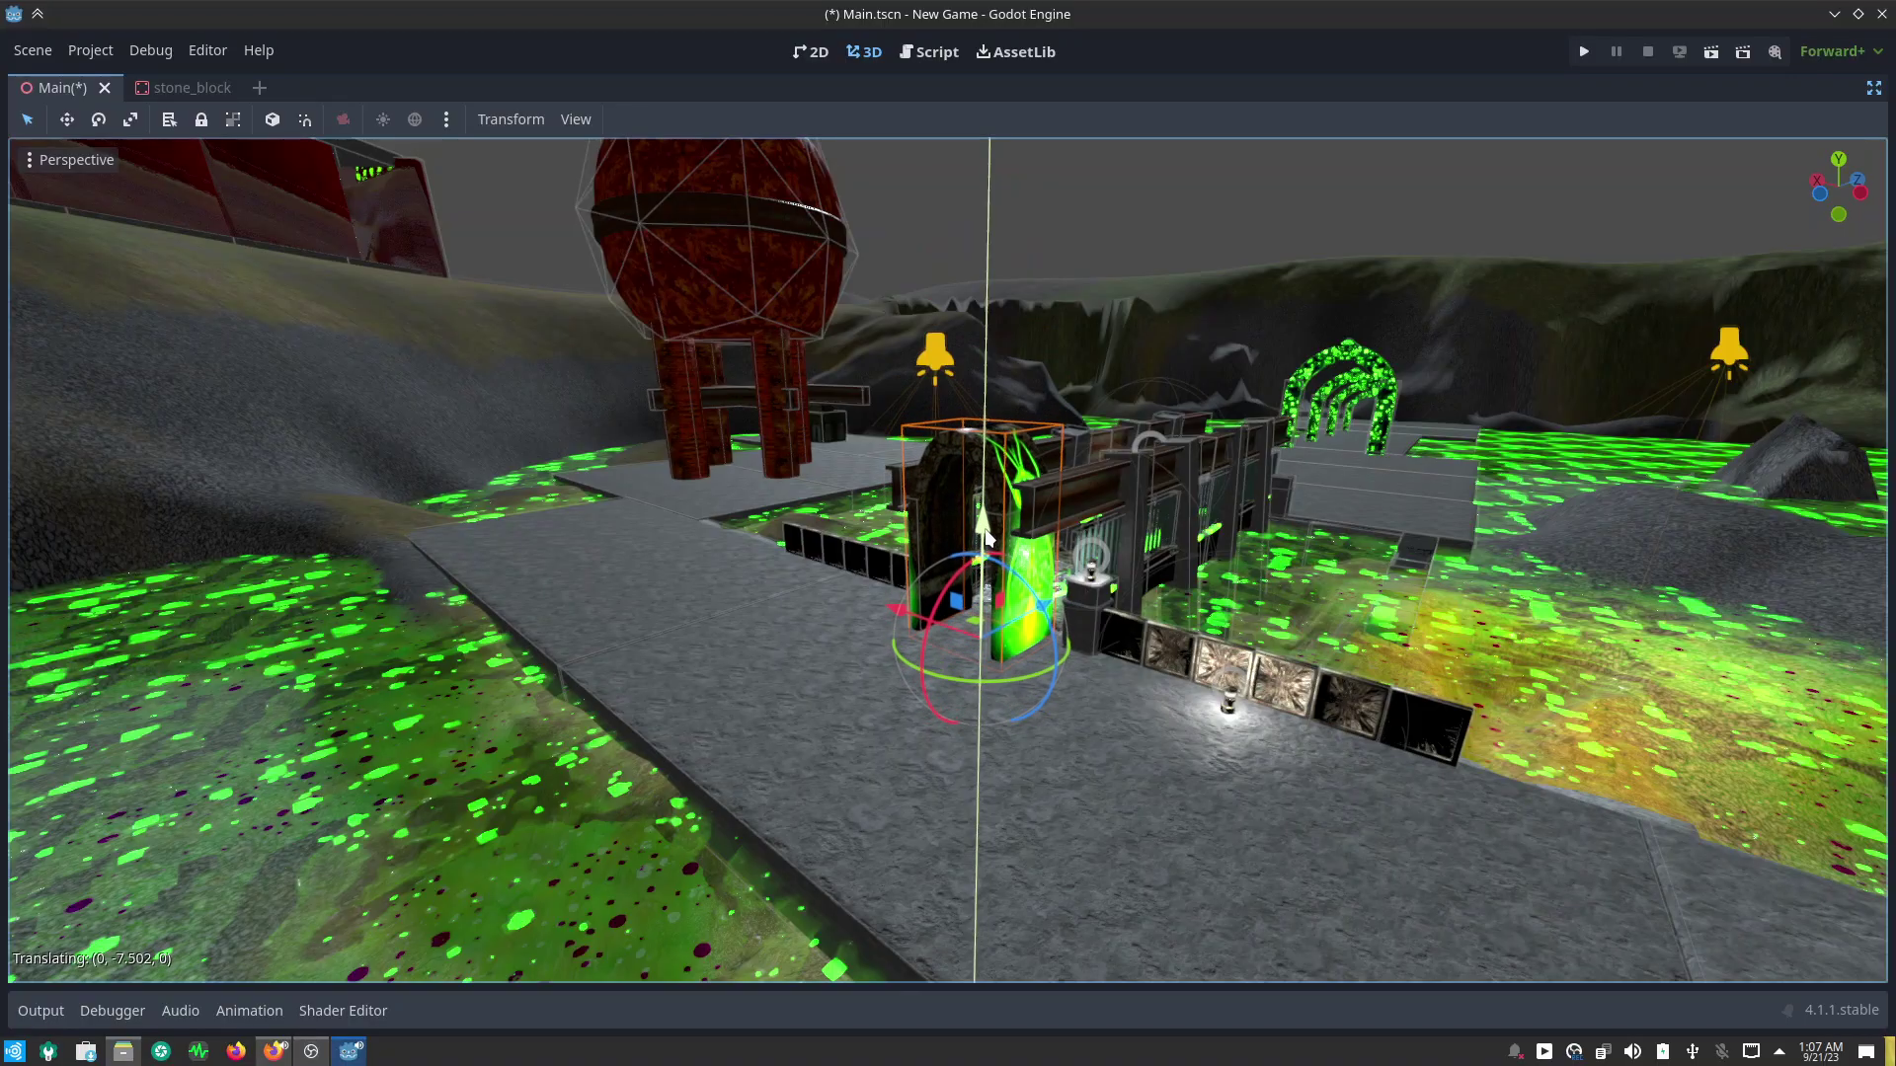
Step: Slide the panel 4 units along Z, then 2 more units beside the other panels
{"action": "mouse_move", "coordinate": [946, 570]}
{"action": "middle_mouse_down"}
{"action": "mouse_move", "coordinate": [1309, 594]}
{"action": "mouse_move", "coordinate": [641, 567]}
{"action": "middle_mouse_up"}
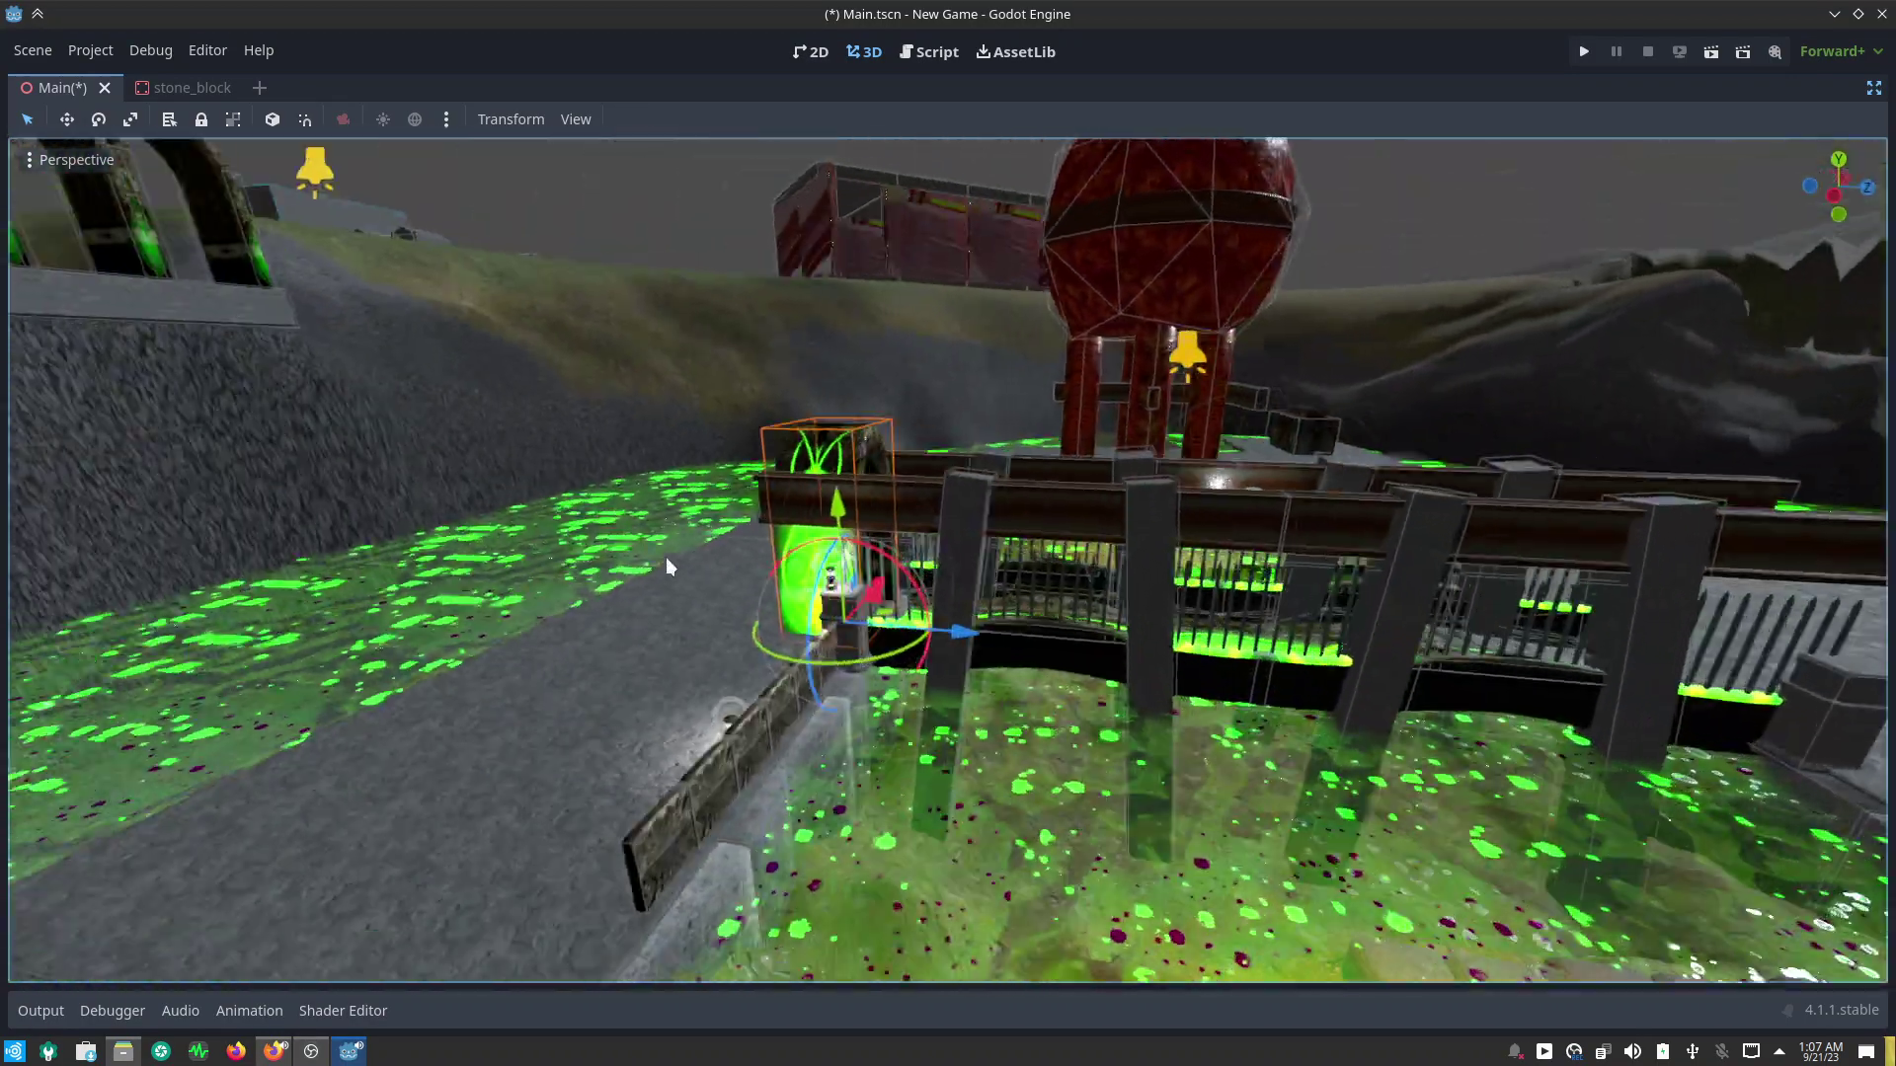
{"action": "scroll", "coordinate": [827, 668], "scroll_direction": "down", "scroll_amount": 5}
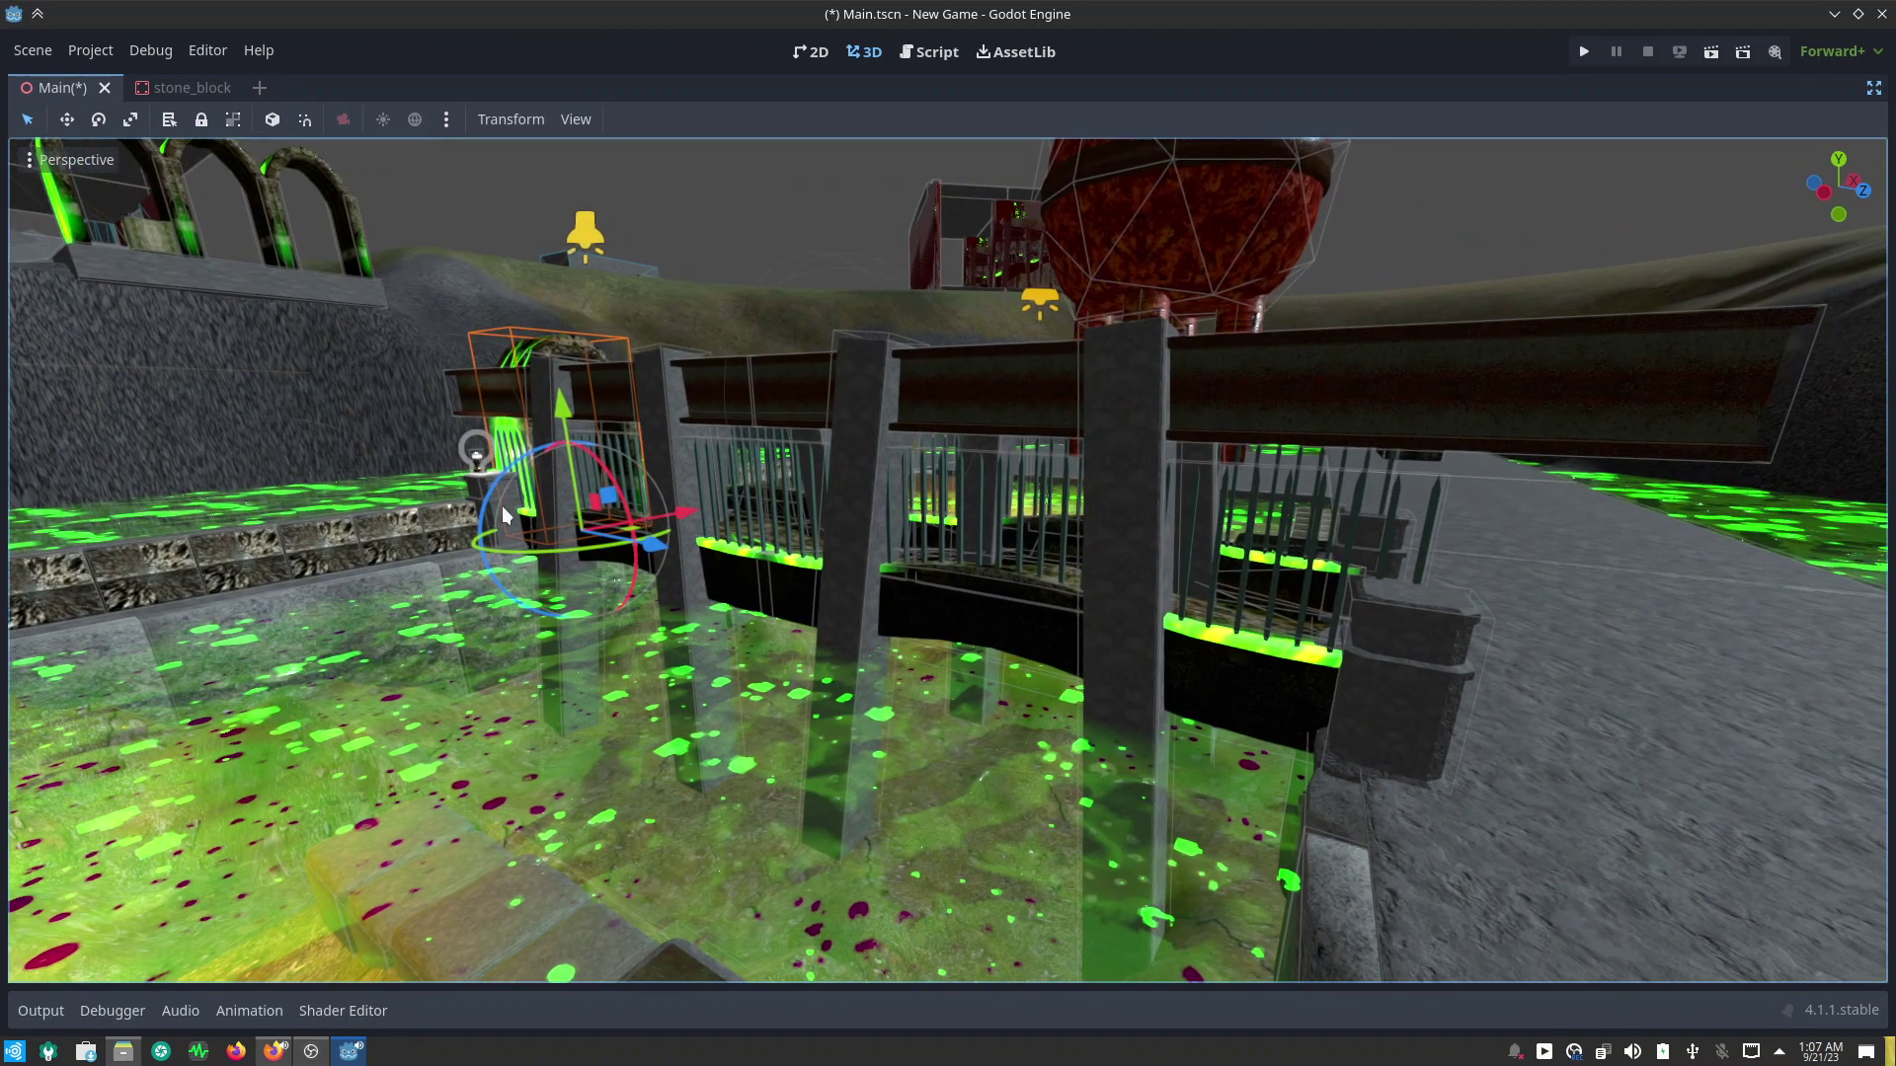
{"action": "scroll", "coordinate": [502, 506], "scroll_direction": "down", "scroll_amount": 3}
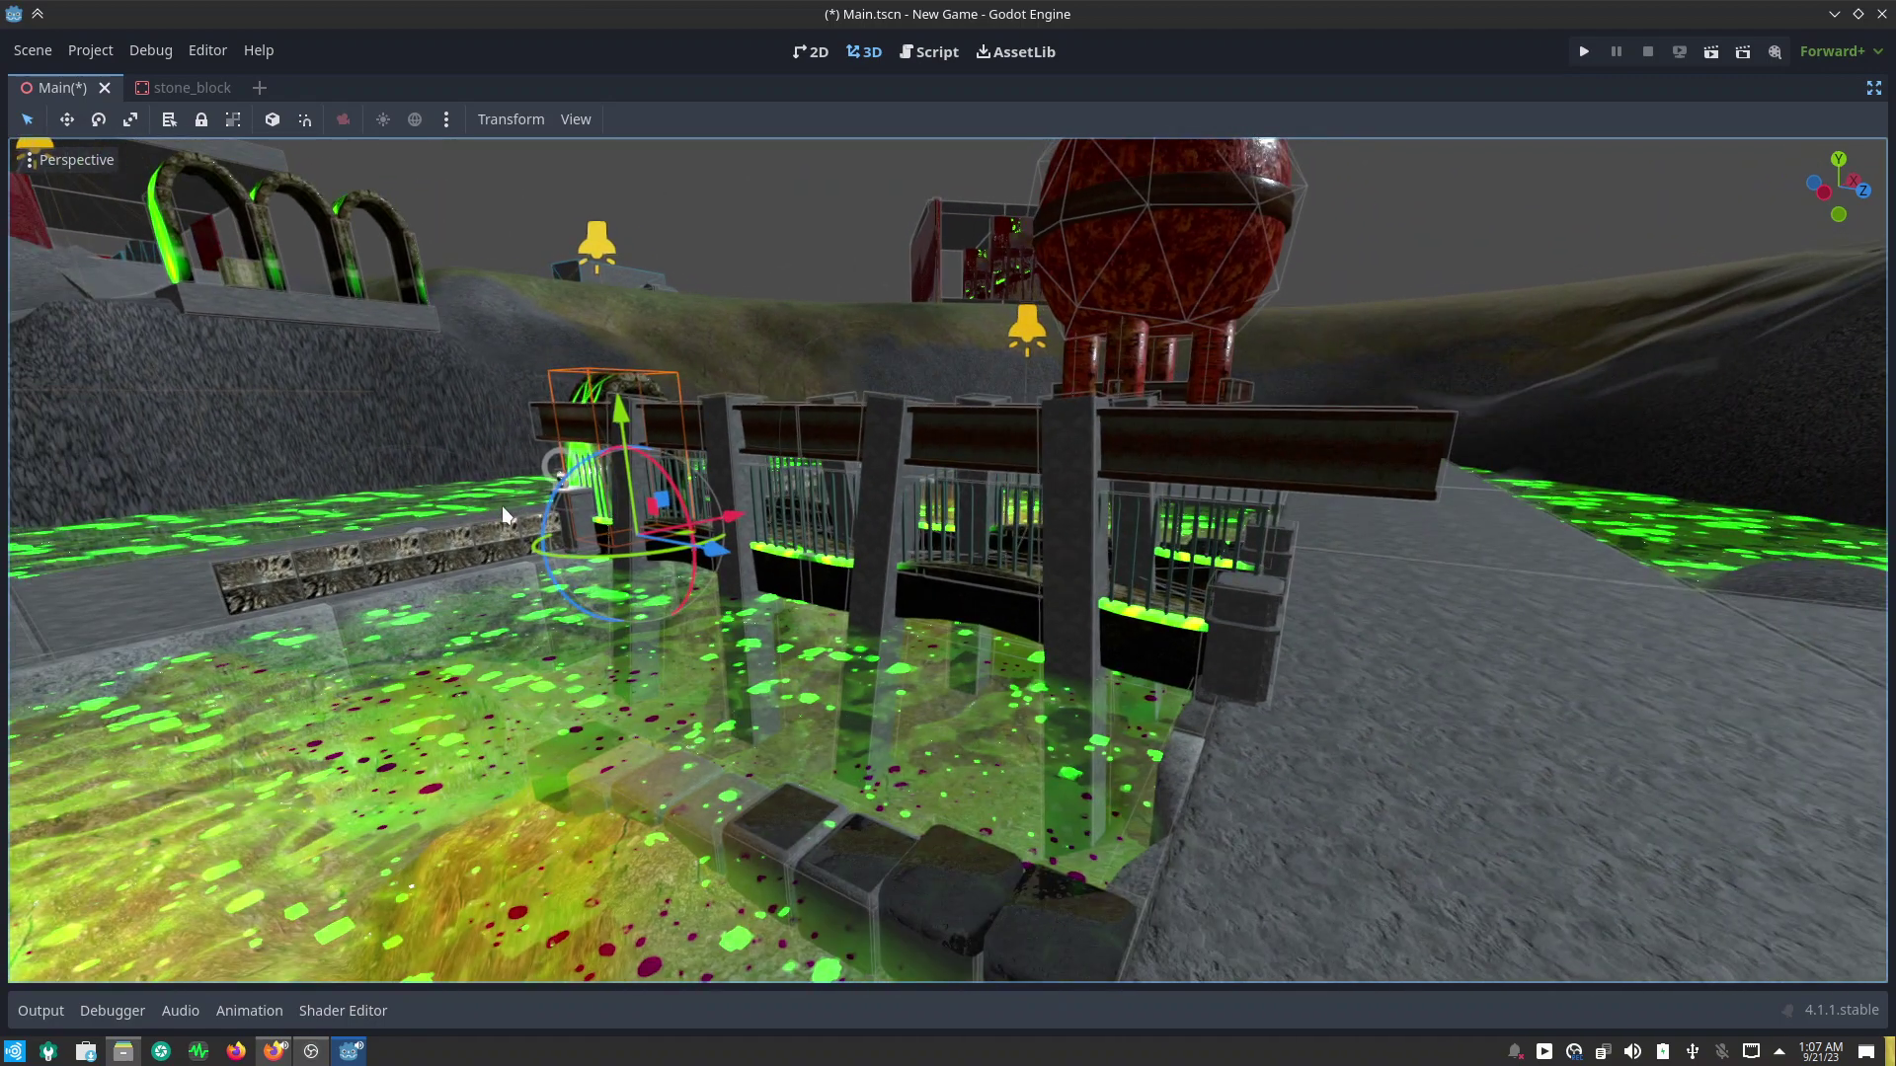
{"action": "left_click_drag", "start_coordinate": [709, 550], "coordinate": [761, 576]}
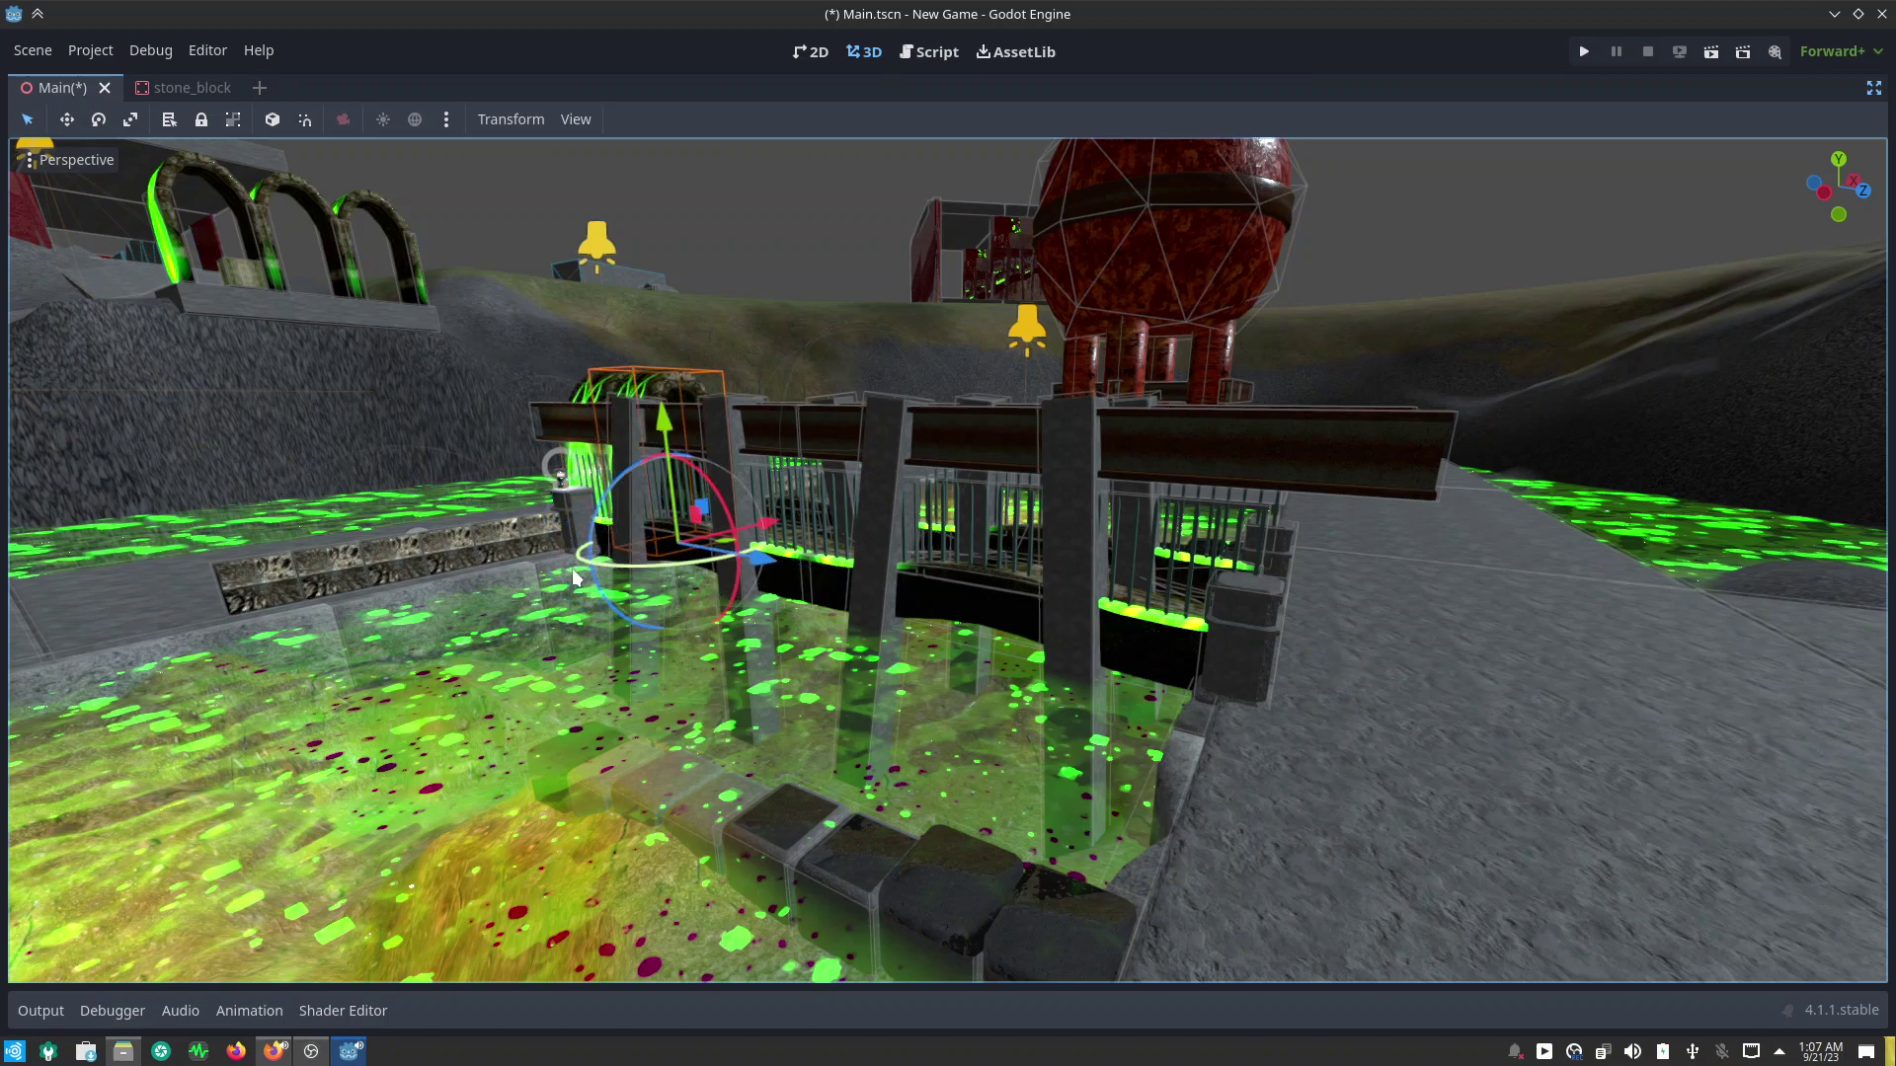
{"action": "mouse_move", "coordinate": [758, 569]}
{"action": "middle_mouse_down"}
{"action": "mouse_move", "coordinate": [680, 662]}
{"action": "mouse_move", "coordinate": [602, 596]}
{"action": "middle_mouse_up"}
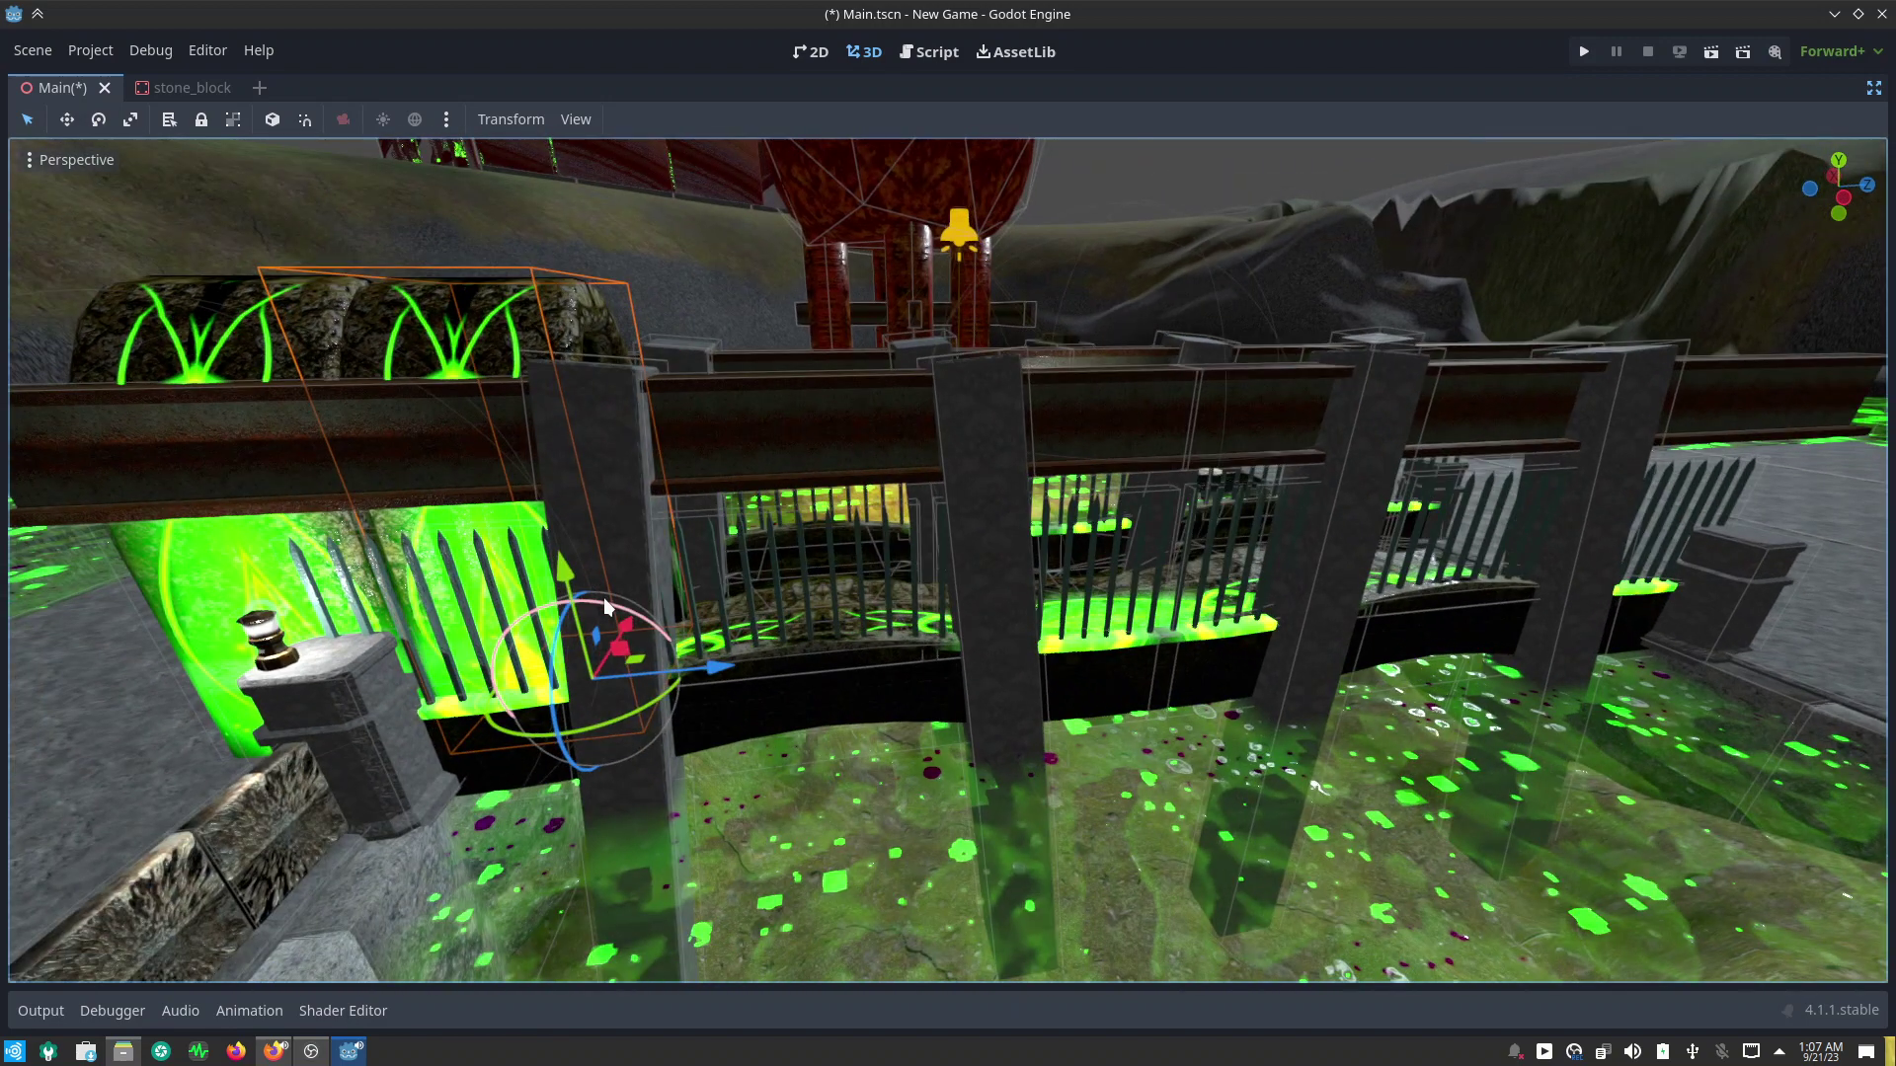
{"action": "mouse_move", "coordinate": [715, 667]}
{"action": "left_mouse_down"}
{"action": "mouse_move", "coordinate": [798, 639]}
{"action": "mouse_move", "coordinate": [856, 659]}
{"action": "left_mouse_up"}
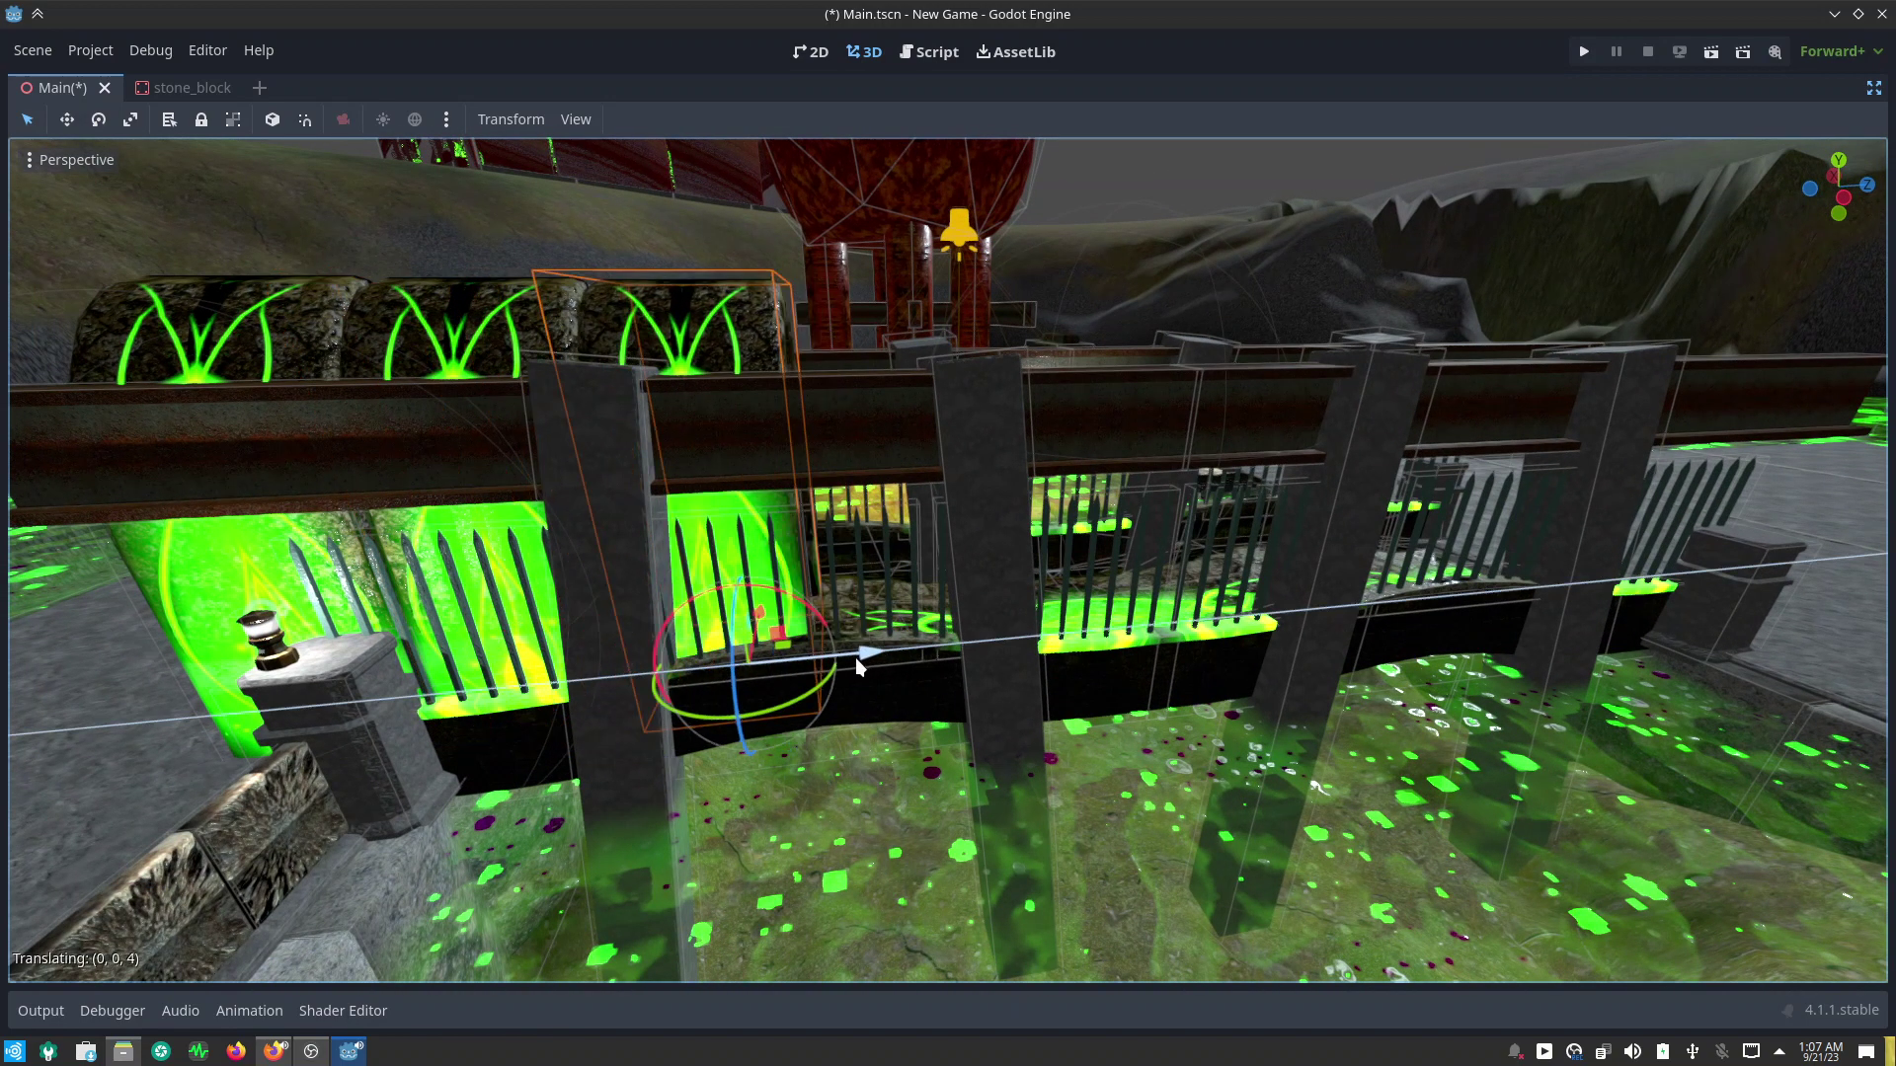
{"action": "scroll", "coordinate": [864, 454], "scroll_direction": "down", "scroll_amount": 10}
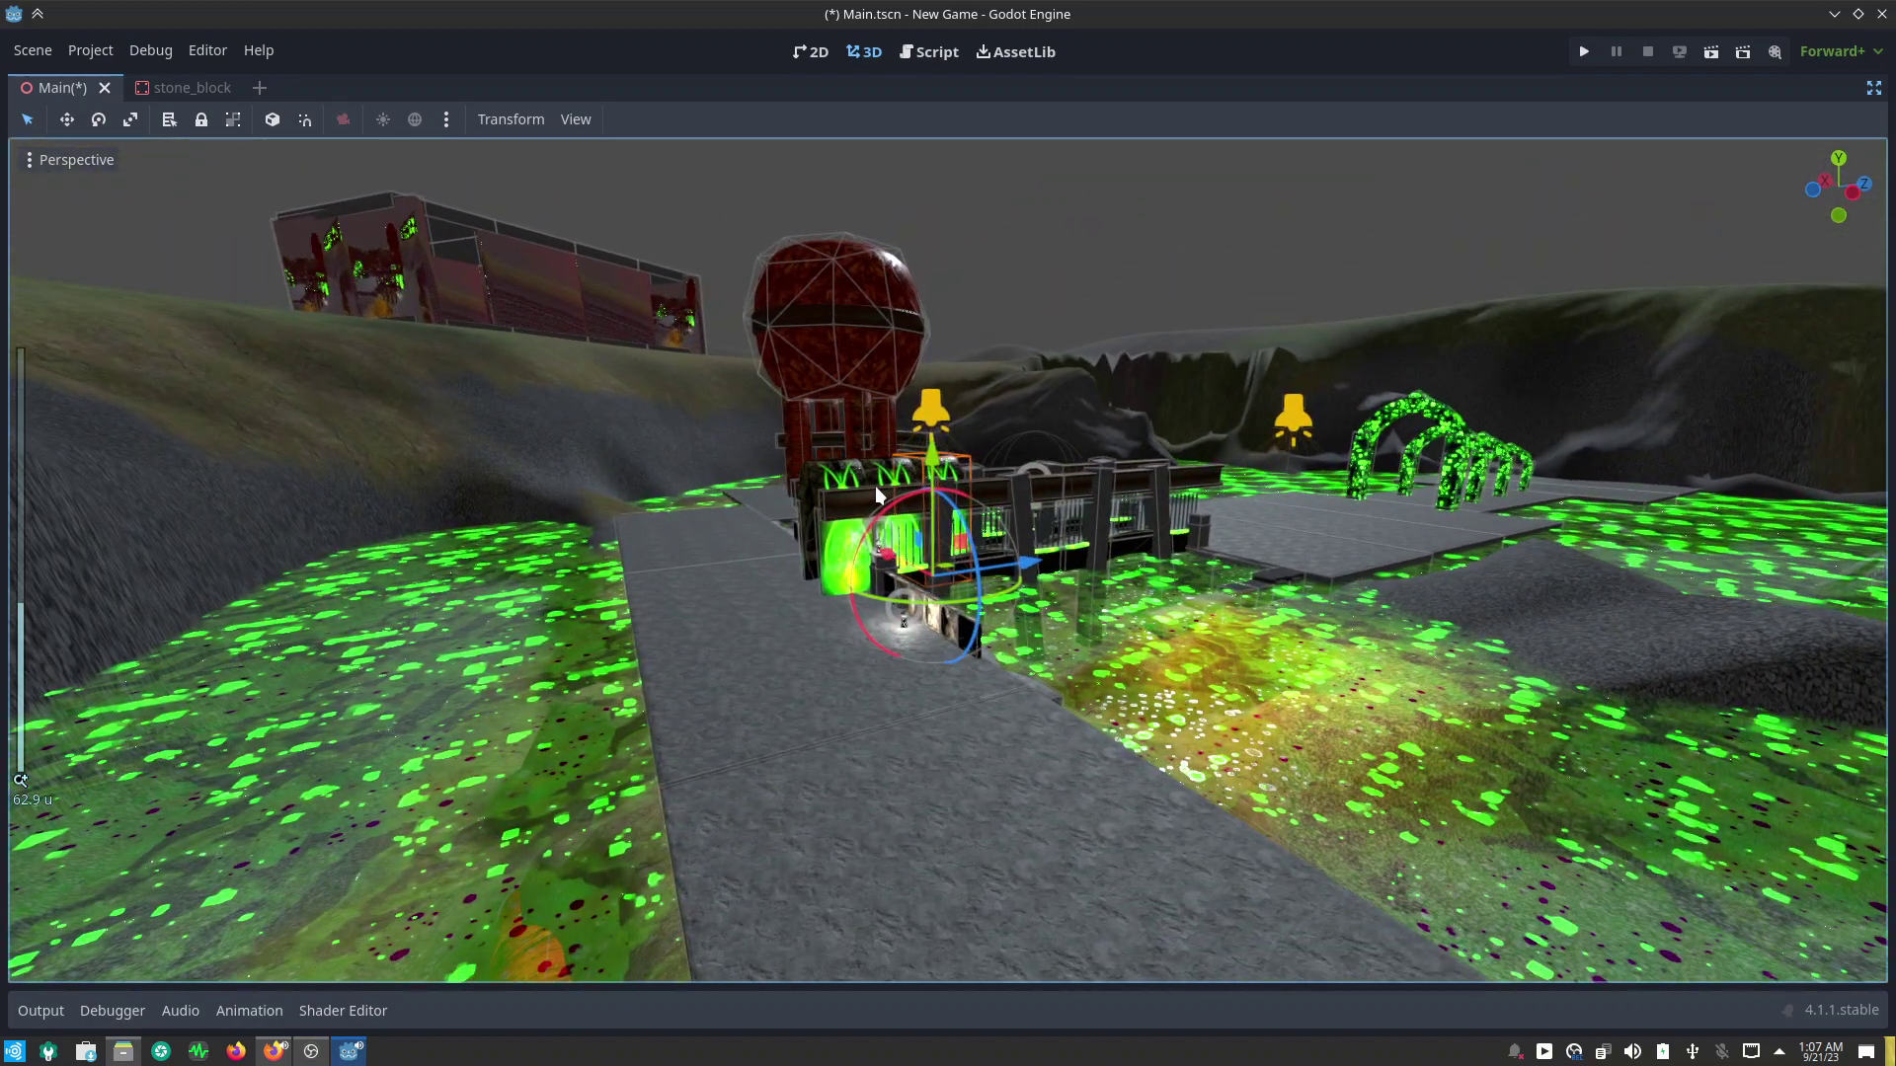
Step: Save and run the project, then steer the character forward along the bridge away from the green wall
{"action": "left_click", "coordinate": [1586, 47]}
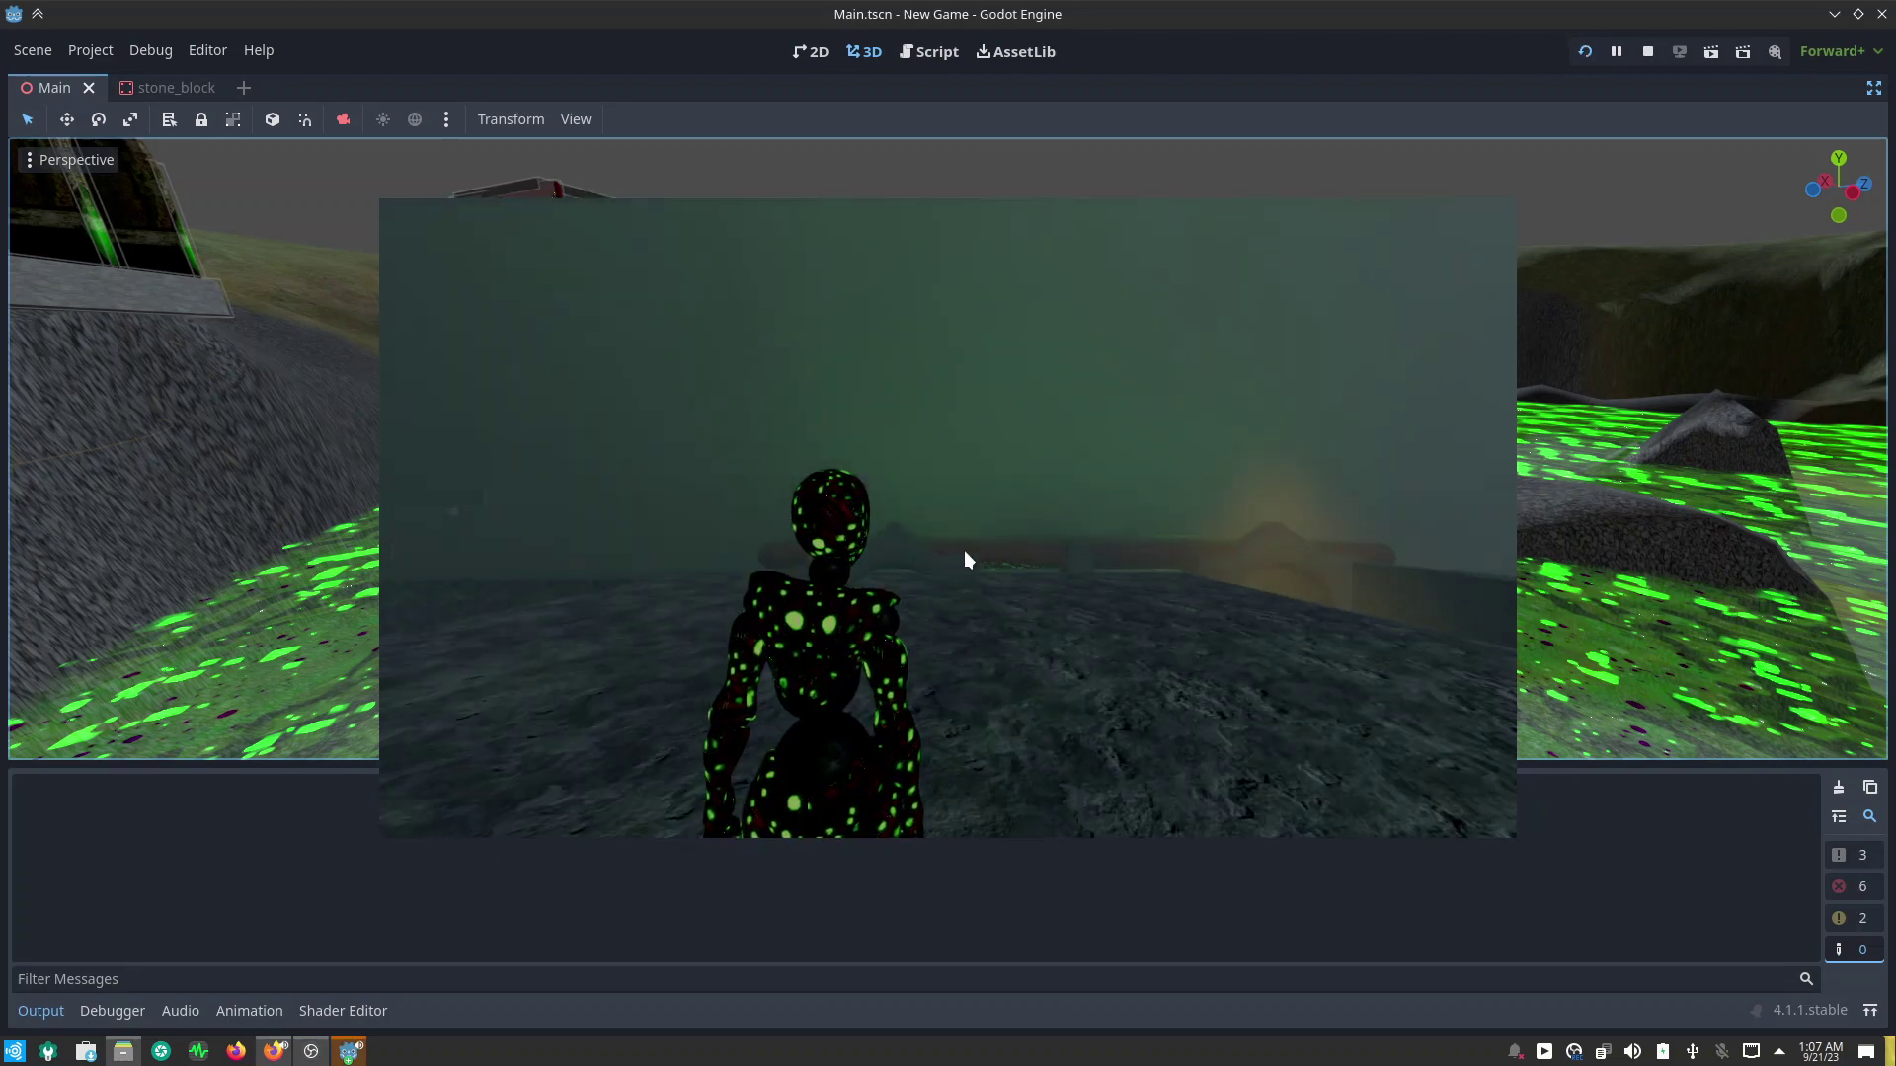
{"action": "left_click", "coordinate": [1507, 693]}
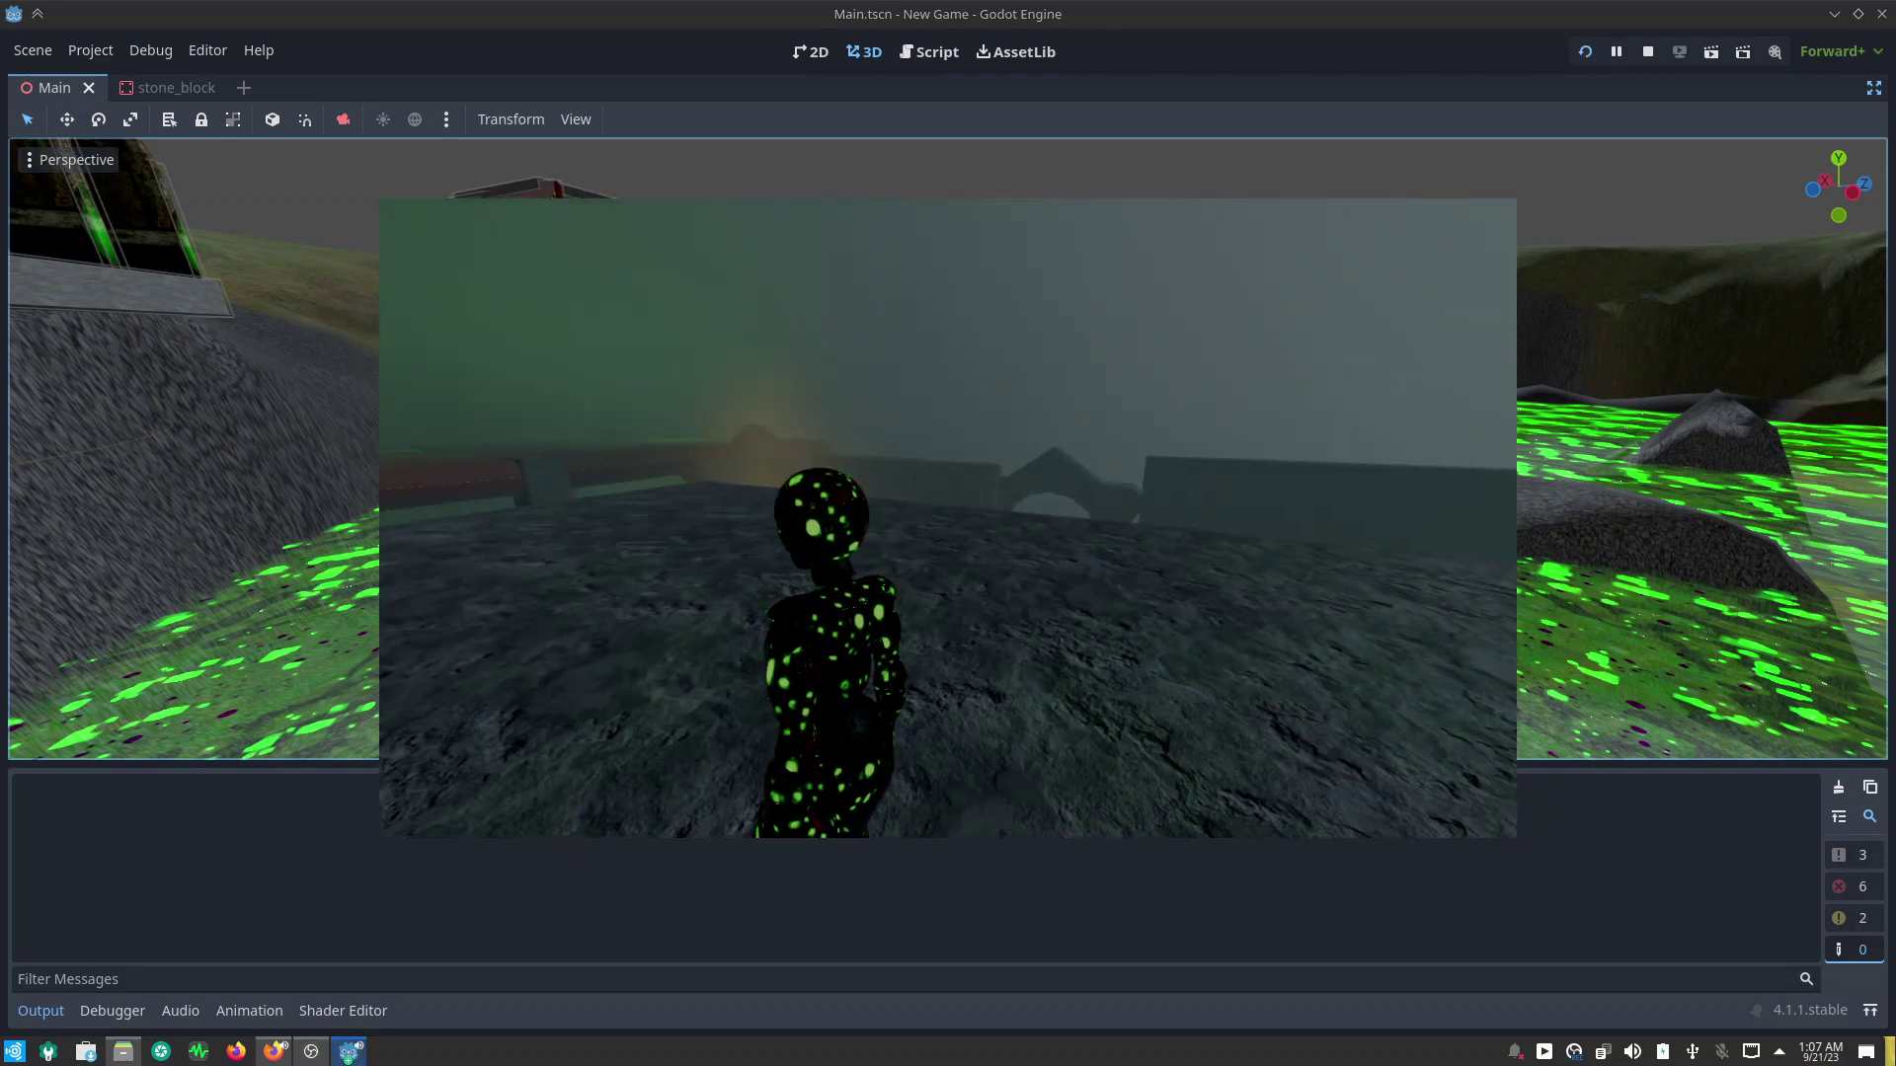
{"action": "key", "text": "w"}
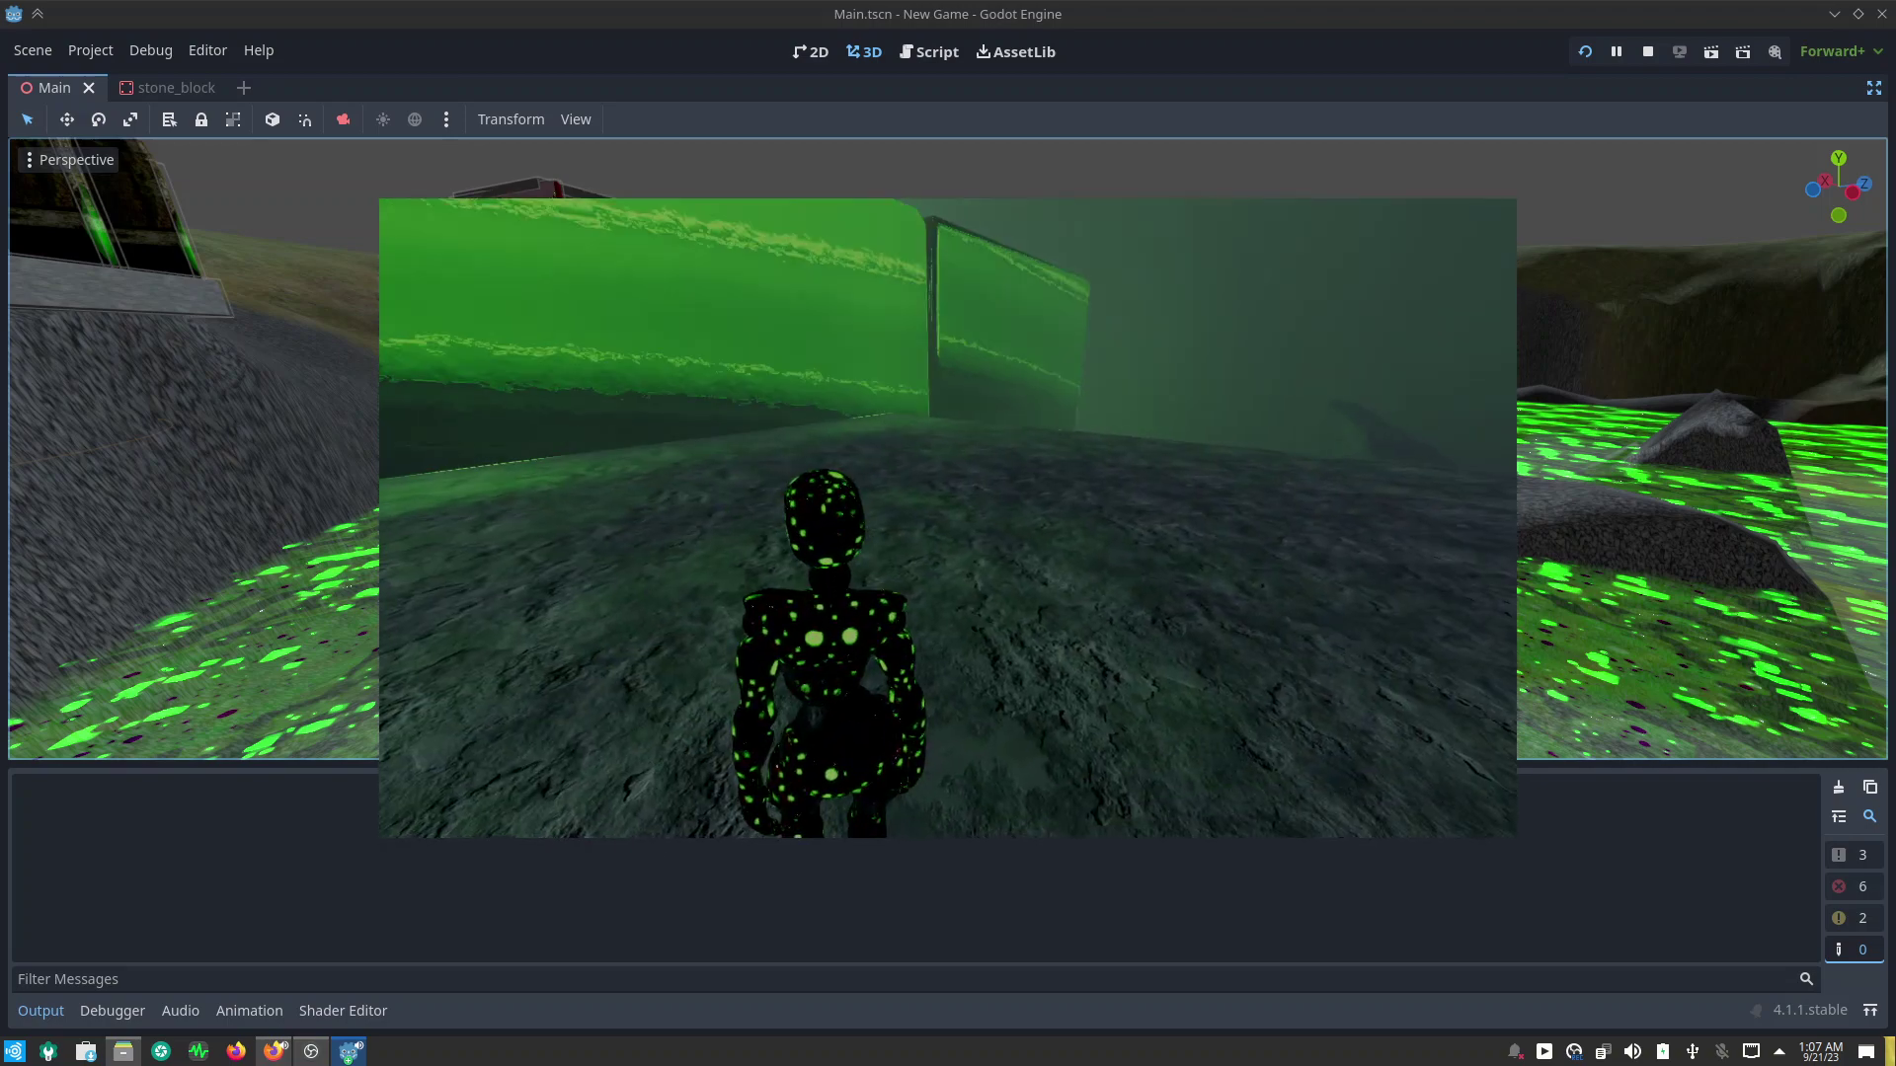
{"action": "key", "text": "w"}
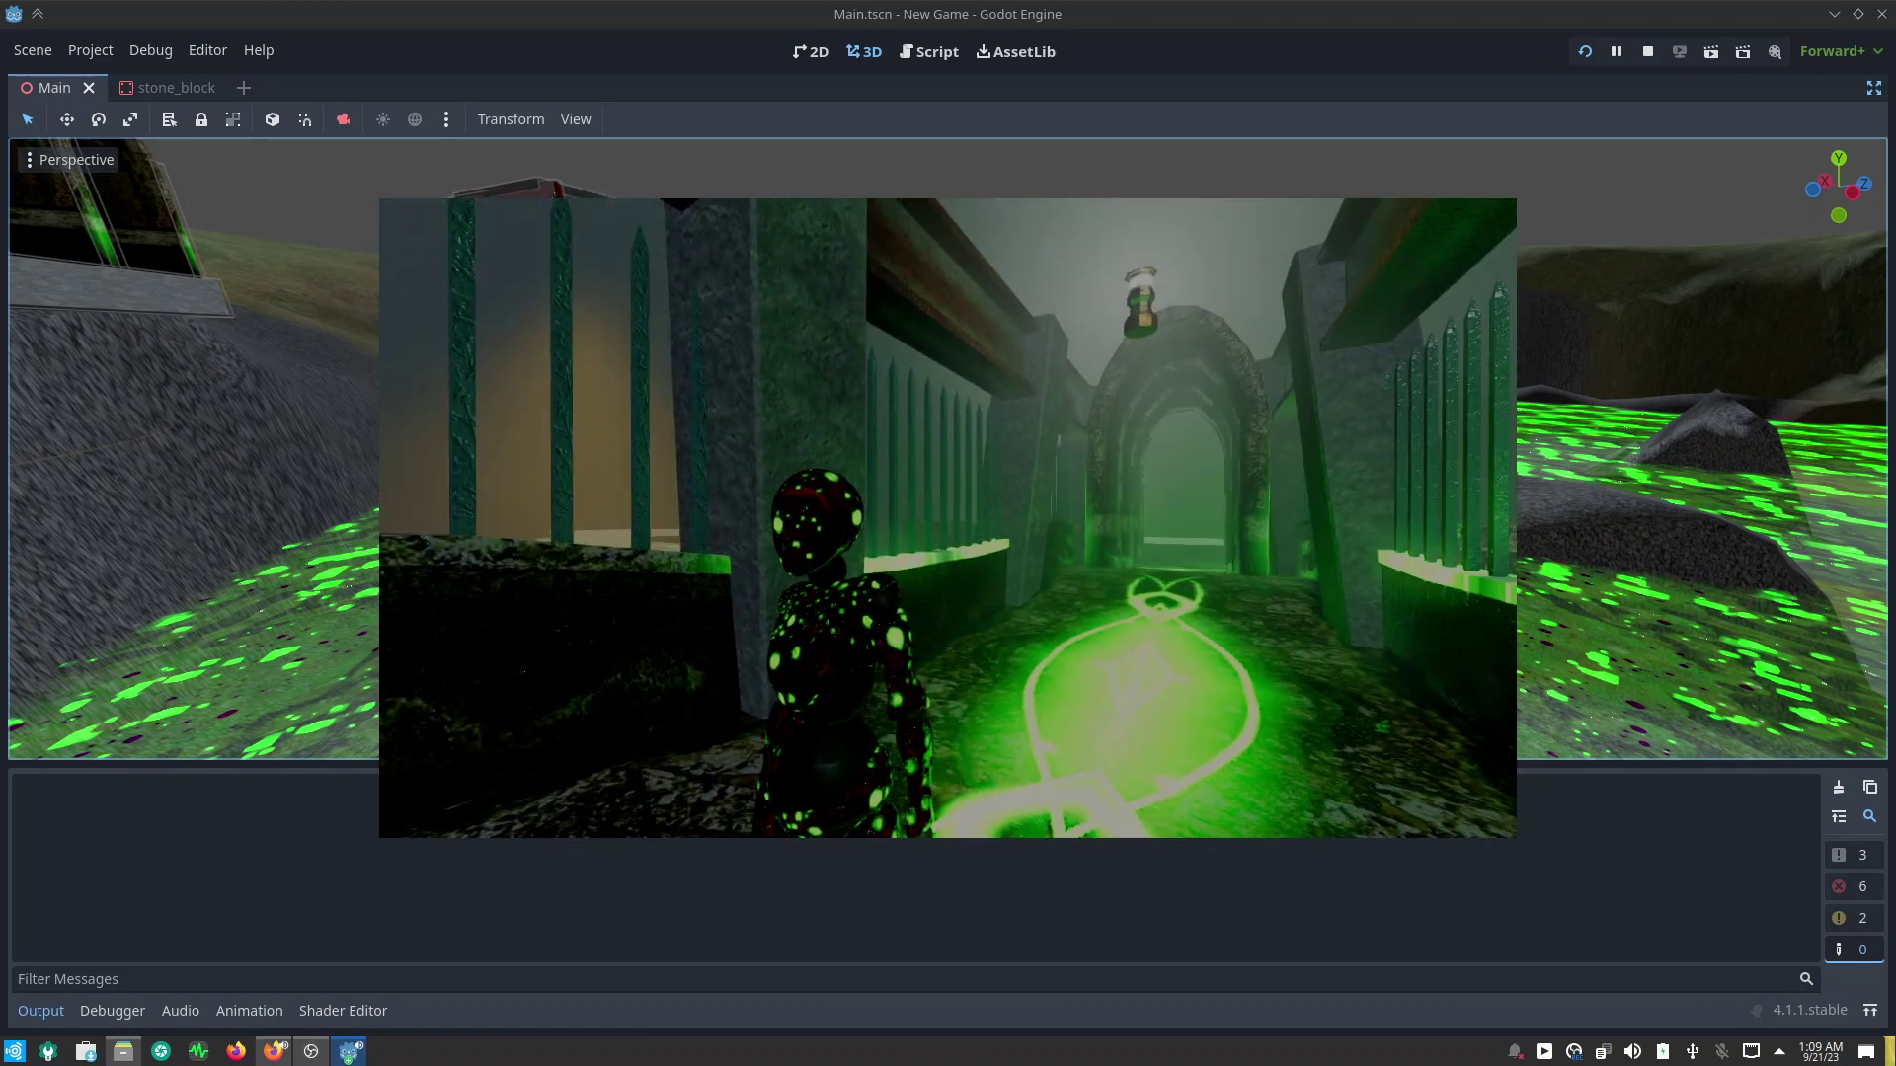
Step: Stop the playtest and select the left and middle fence sections on the bridge
{"action": "key", "text": "F8"}
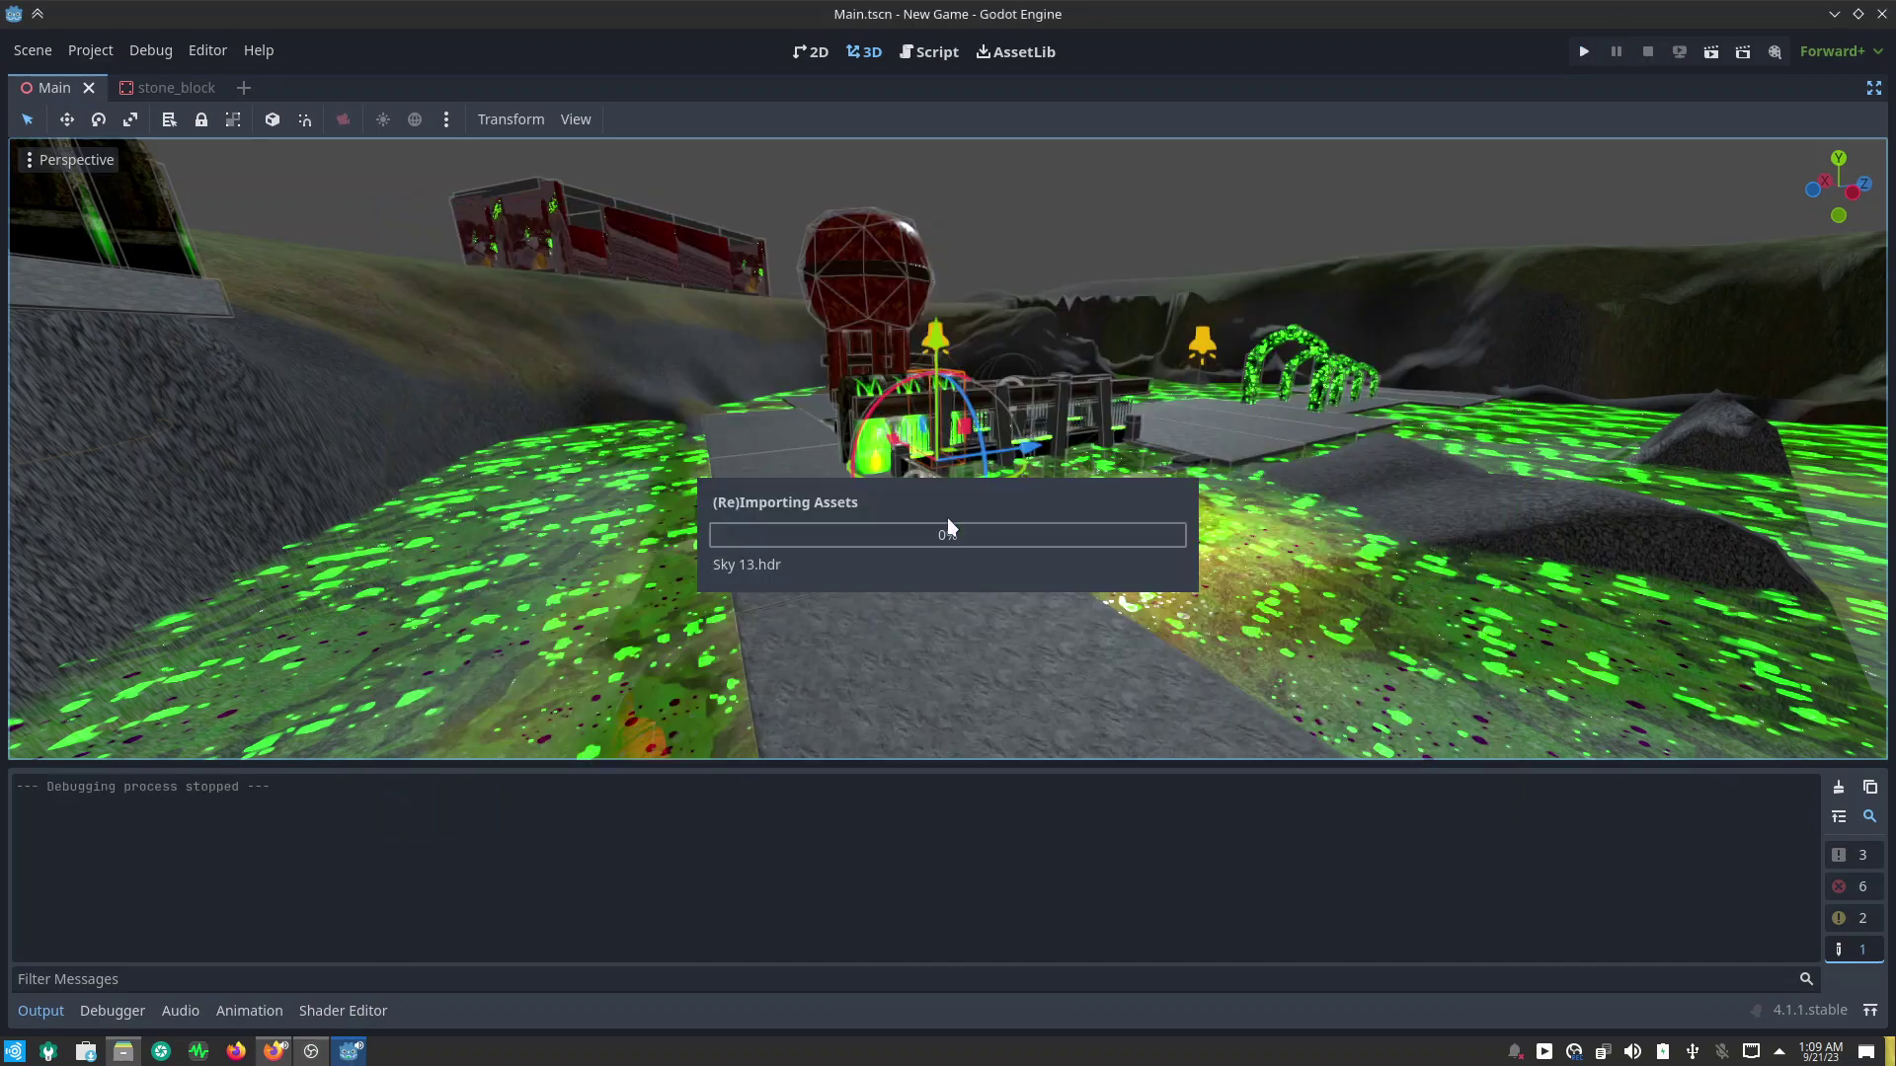
{"action": "scroll", "coordinate": [977, 513], "scroll_direction": "up", "scroll_amount": 3}
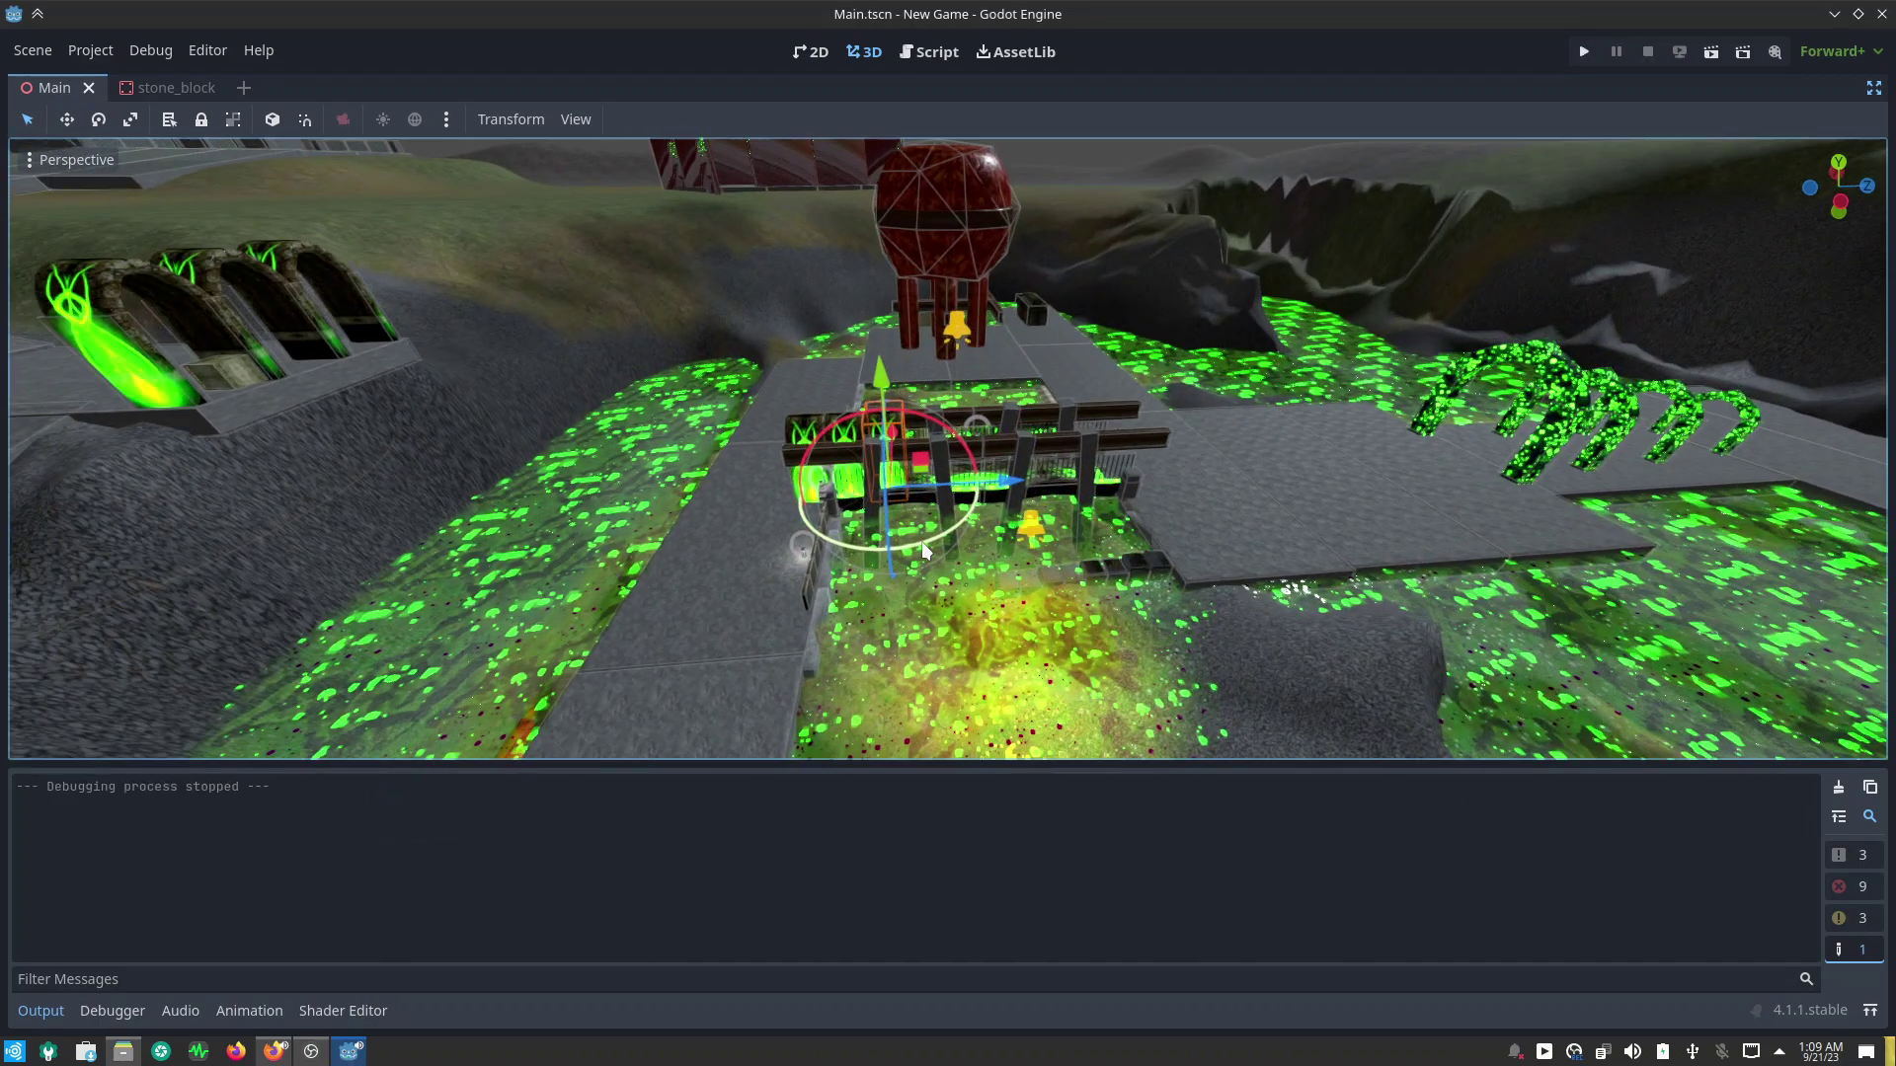
{"action": "scroll", "coordinate": [921, 541], "scroll_direction": "up", "scroll_amount": 4}
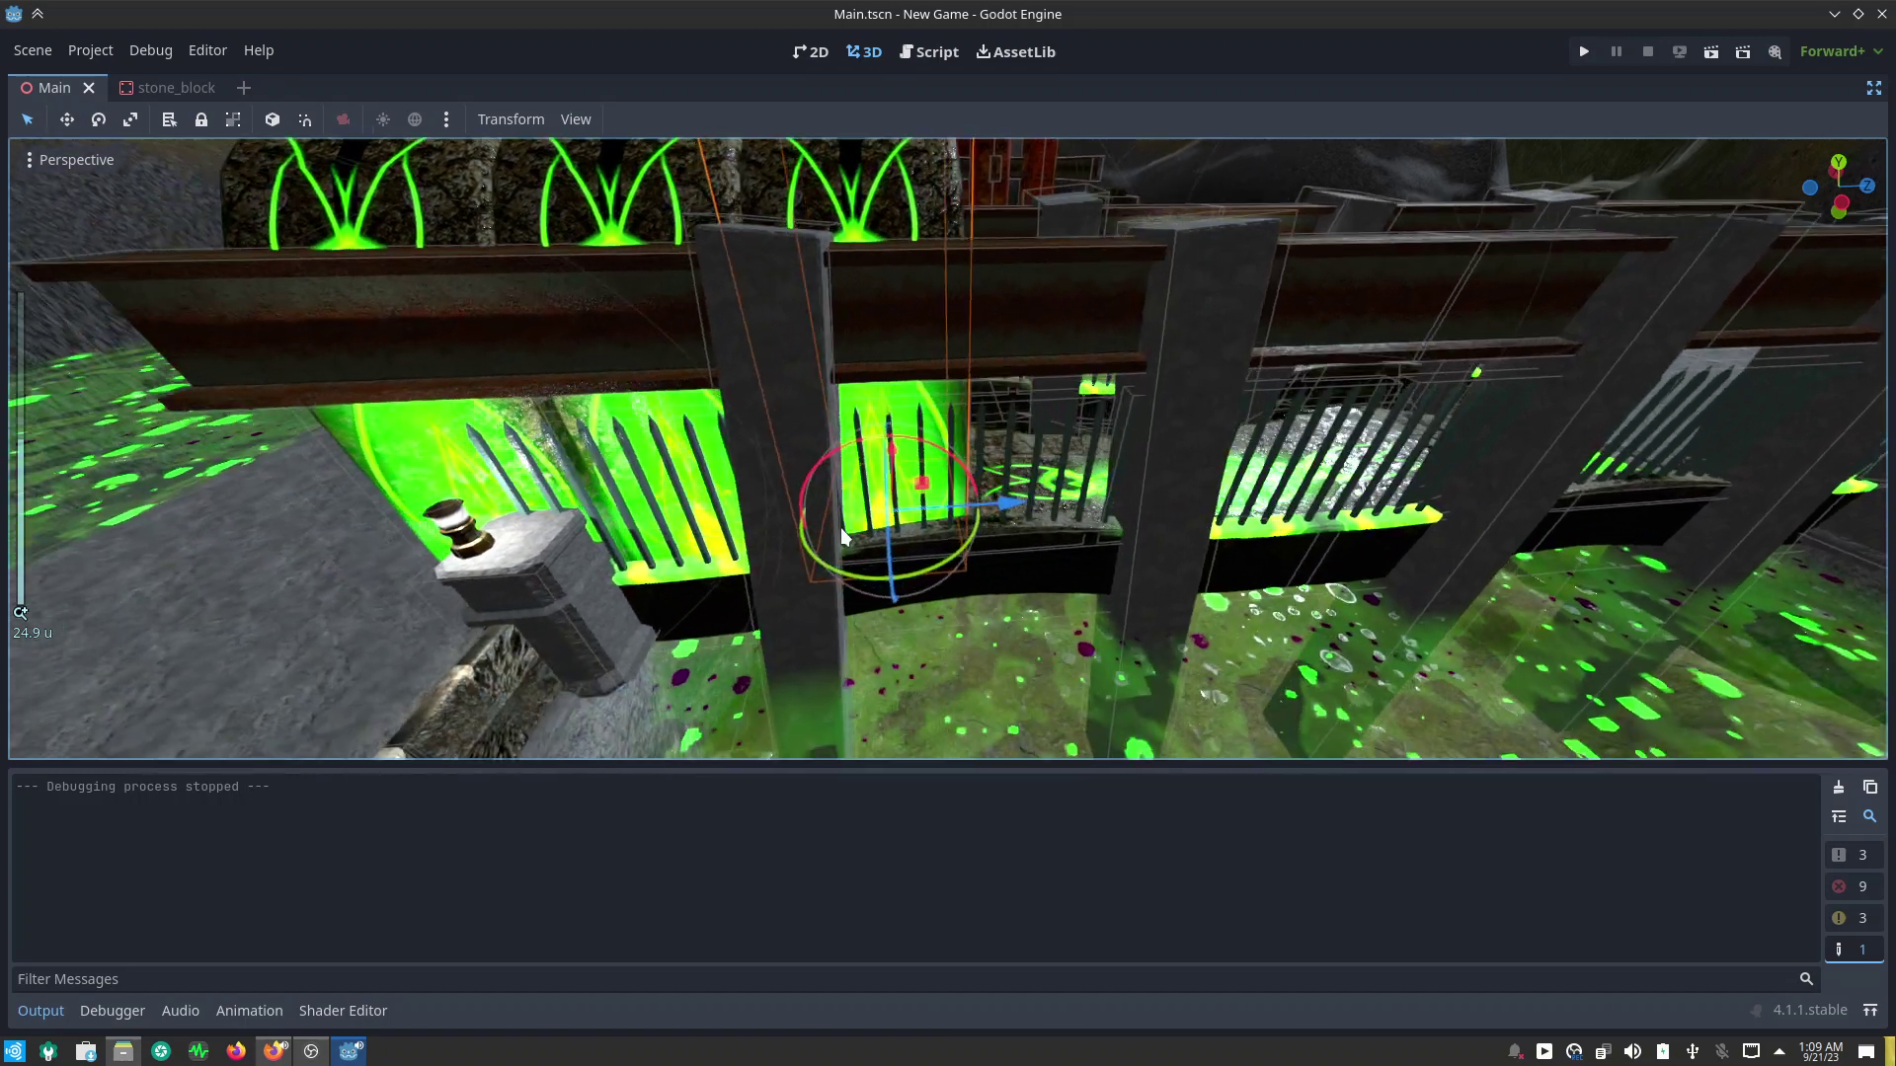
{"action": "middle_click_drag", "start_coordinate": [704, 618], "coordinate": [707, 536]}
{"action": "left_click", "coordinate": [707, 517]}
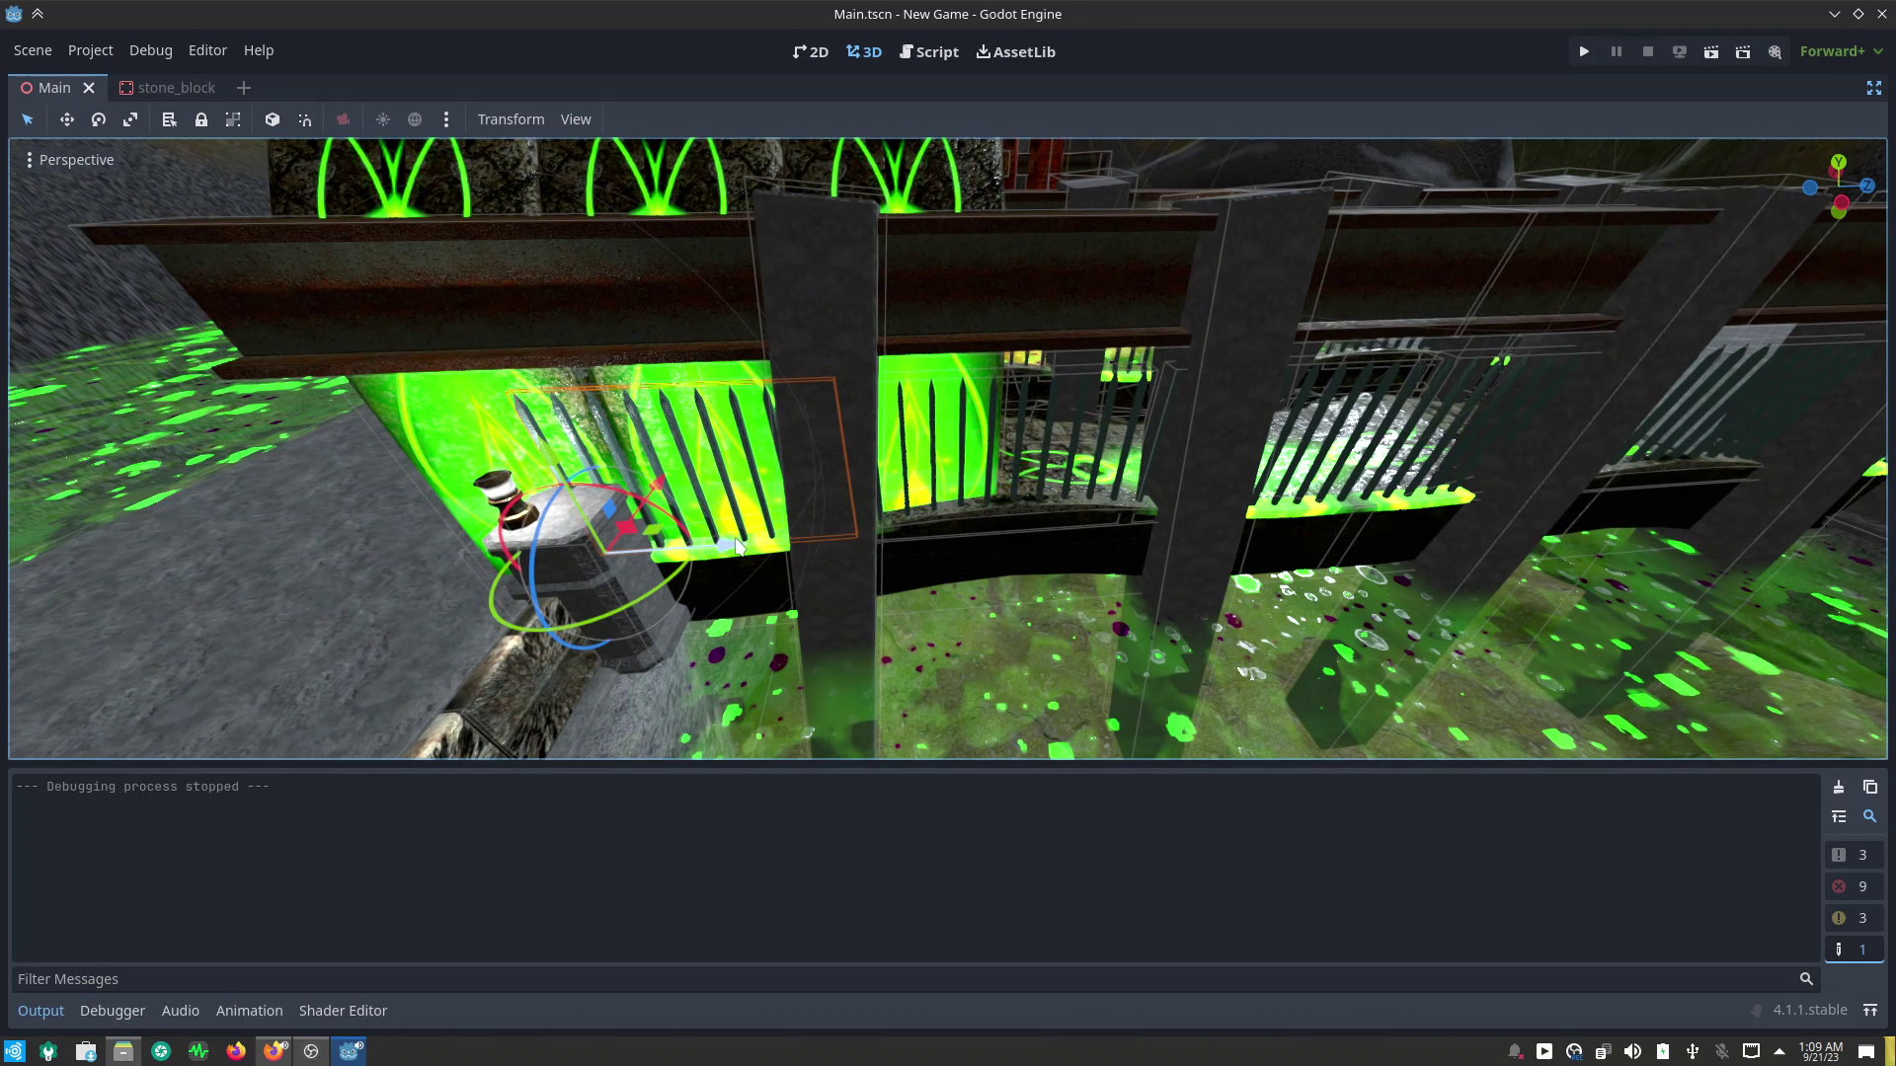
{"action": "left_click", "coordinate": [905, 455], "text": "shift"}
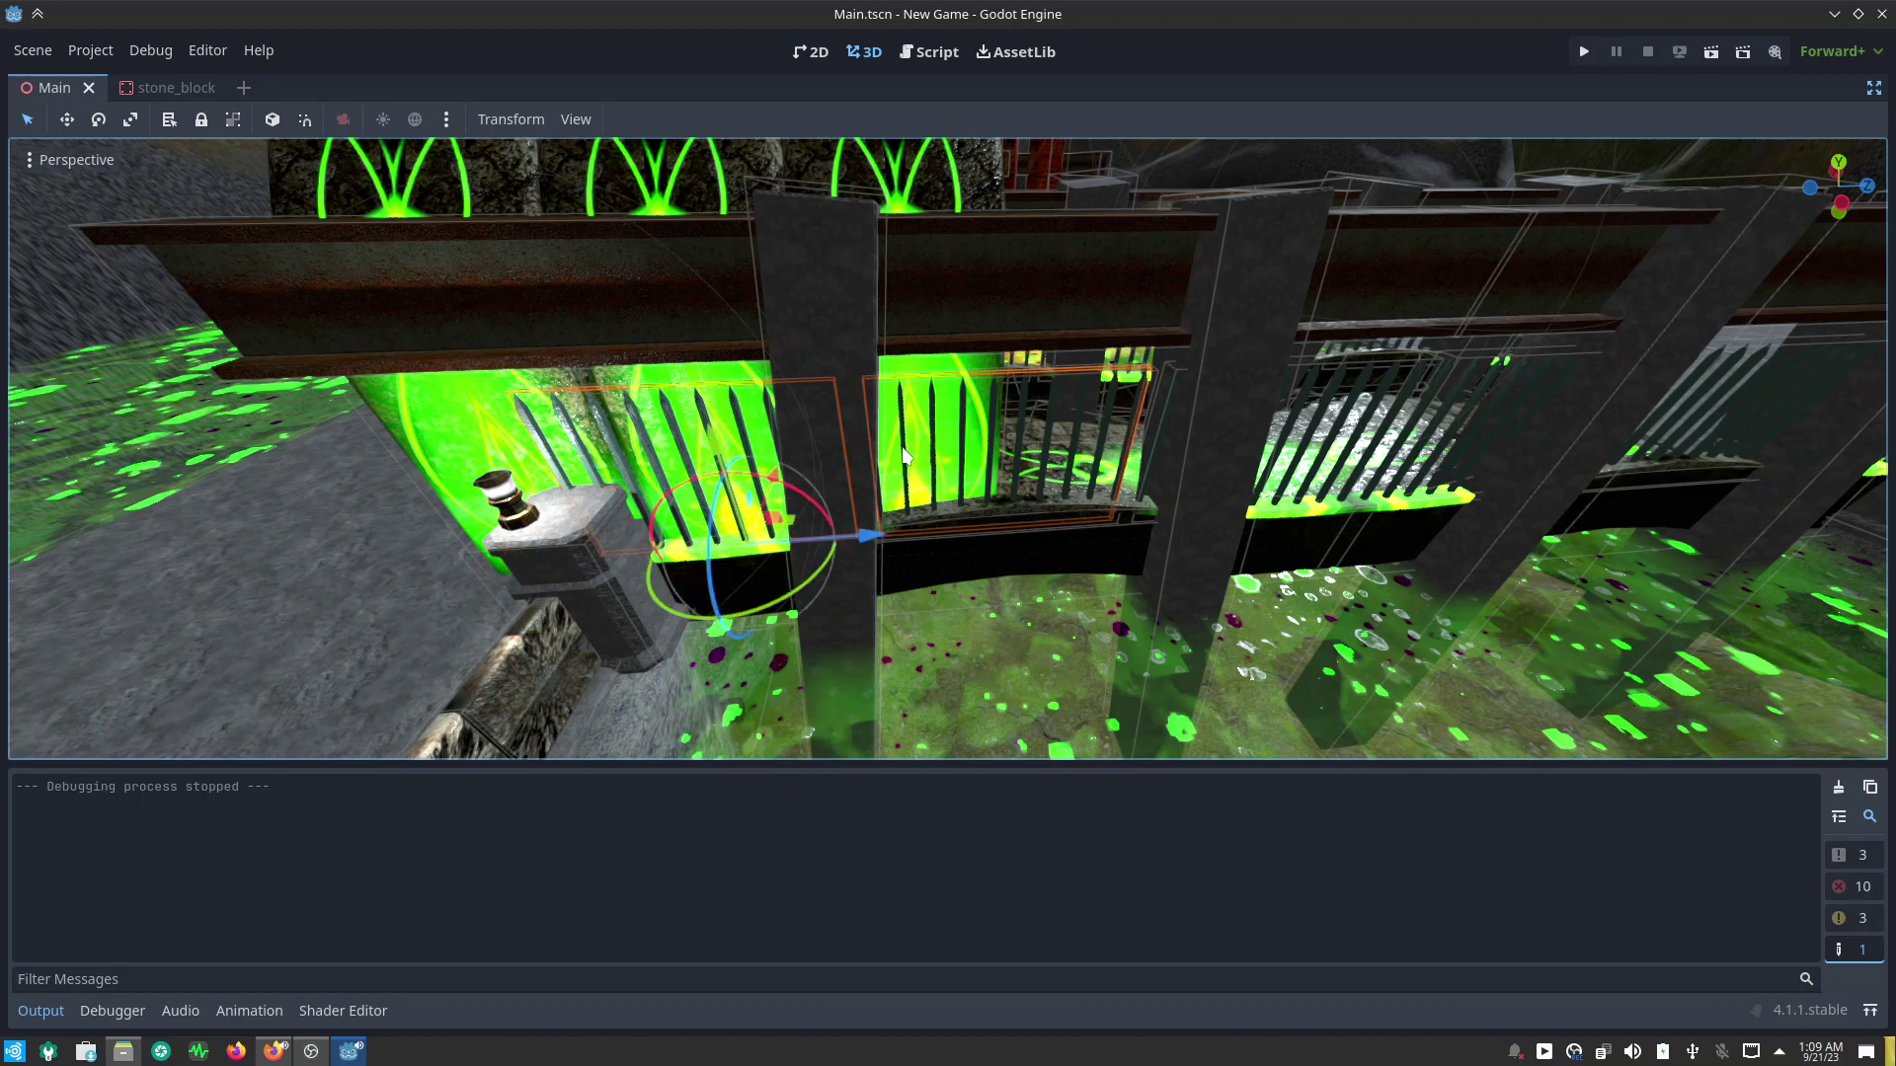
Step: Add the remaining fence sections to the selection and pull the row off the bridge toward the front
{"action": "left_click", "coordinate": [1286, 447], "text": "shift"}
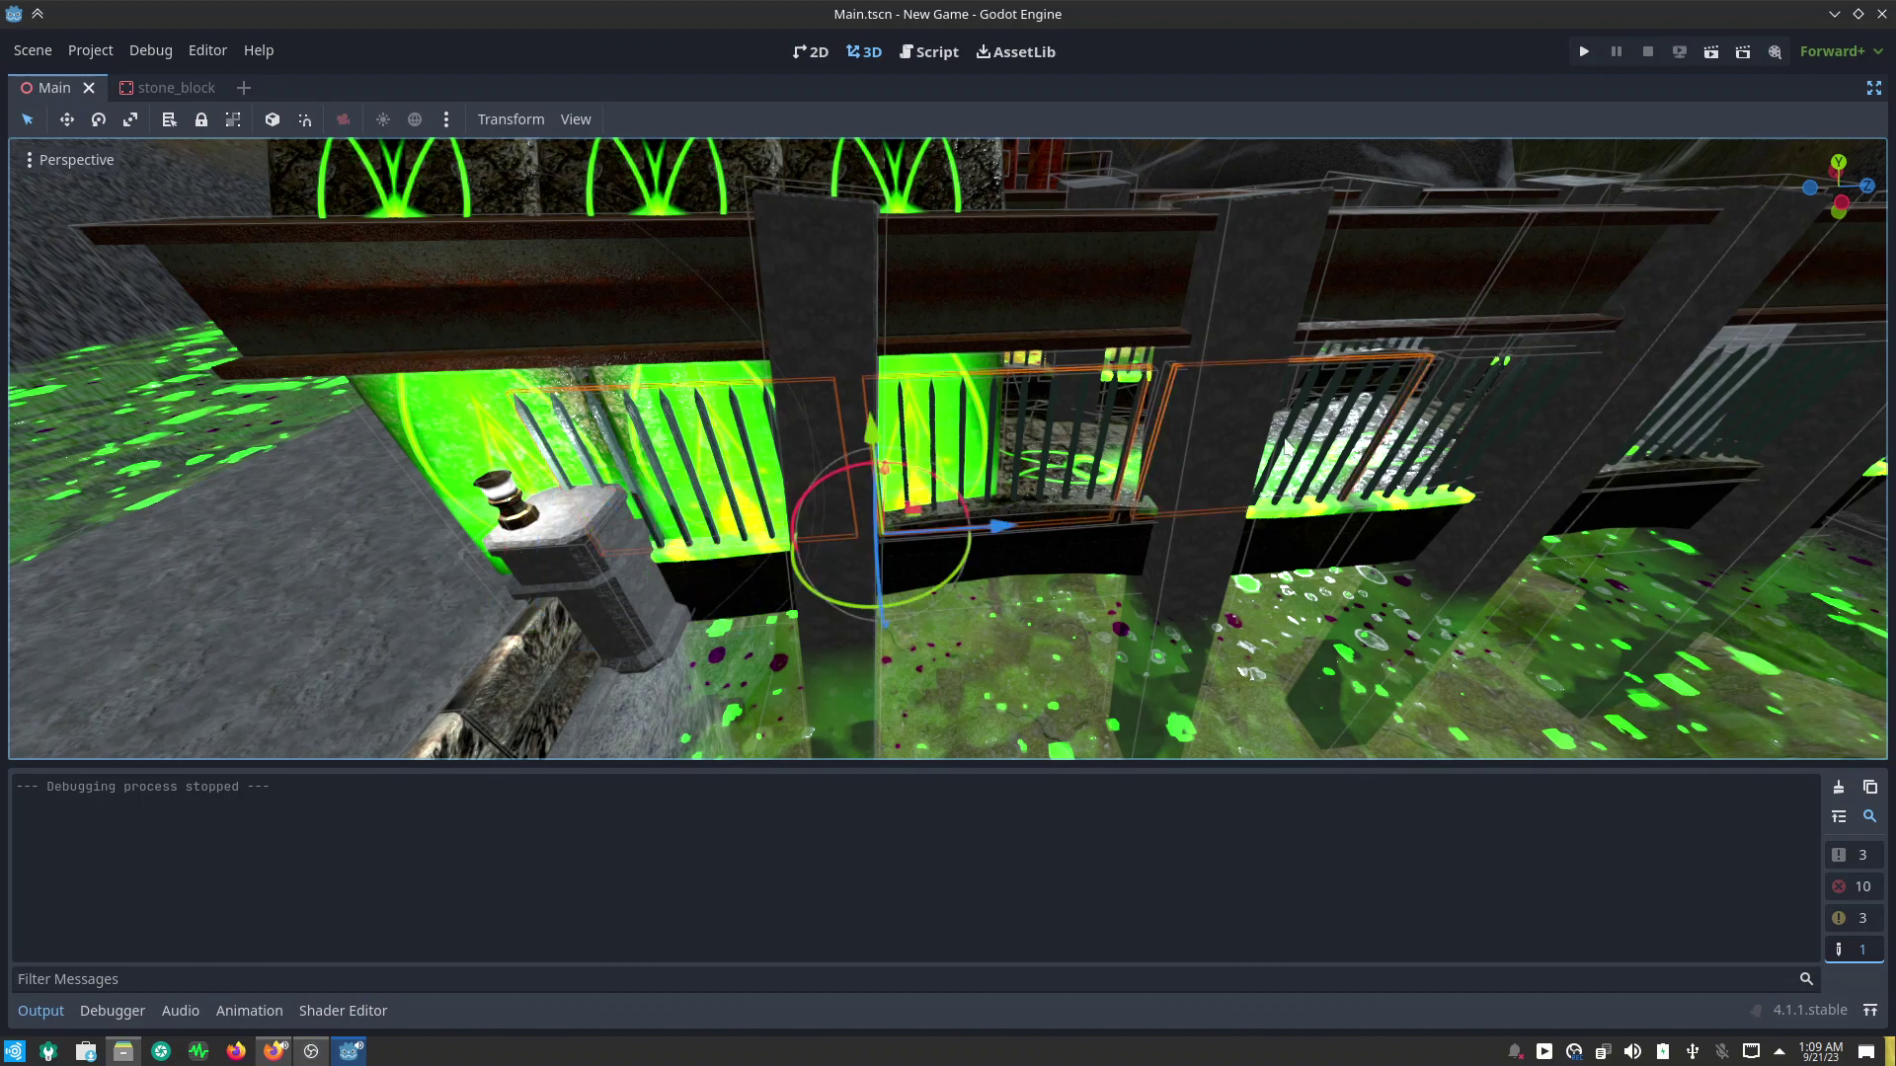
{"action": "left_click", "coordinate": [1427, 440], "text": "shift"}
{"action": "mouse_move", "coordinate": [1493, 610]}
{"action": "middle_mouse_down"}
{"action": "mouse_move", "coordinate": [1351, 576]}
{"action": "mouse_move", "coordinate": [1390, 546]}
{"action": "middle_mouse_up"}
{"action": "left_click", "coordinate": [1509, 539], "text": "shift"}
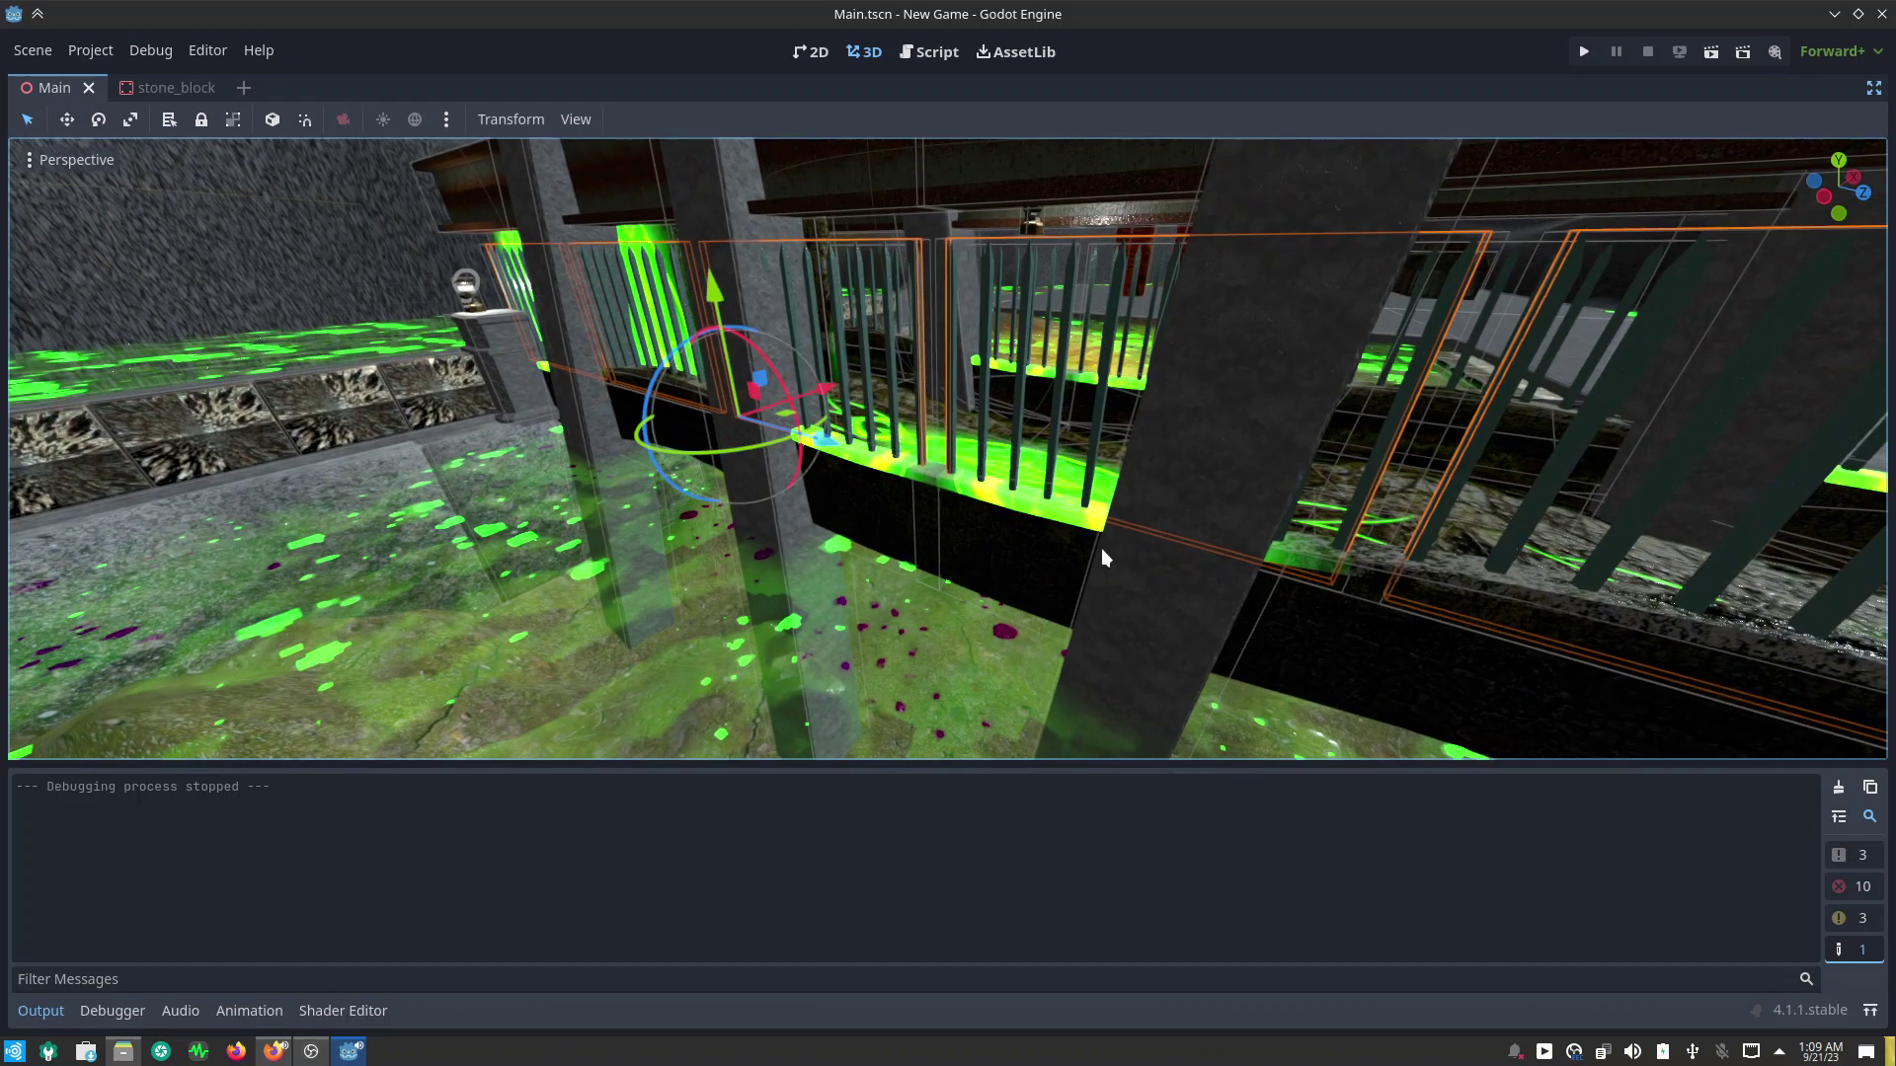
{"action": "middle_click_drag", "start_coordinate": [1100, 548], "coordinate": [819, 546]}
{"action": "scroll", "coordinate": [820, 546], "scroll_direction": "down", "scroll_amount": 3}
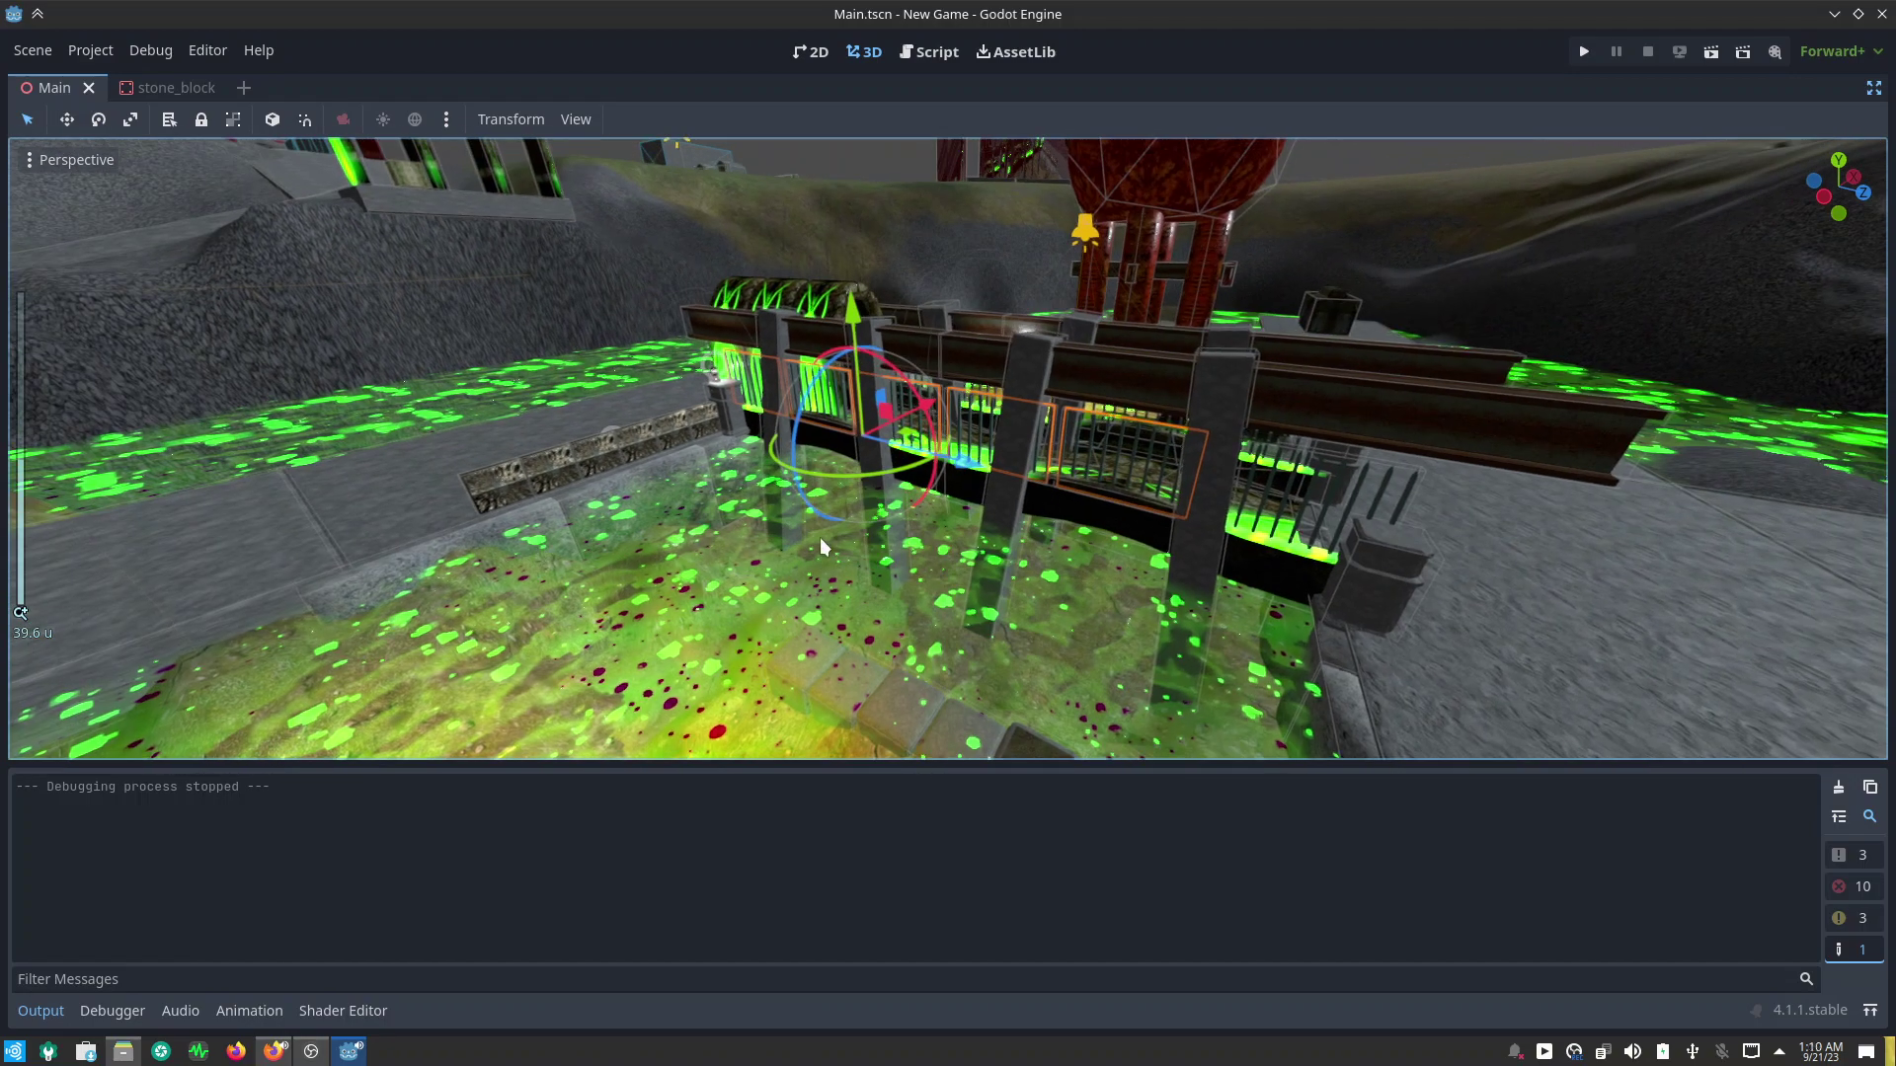
{"action": "left_click", "coordinate": [1386, 491], "text": "shift"}
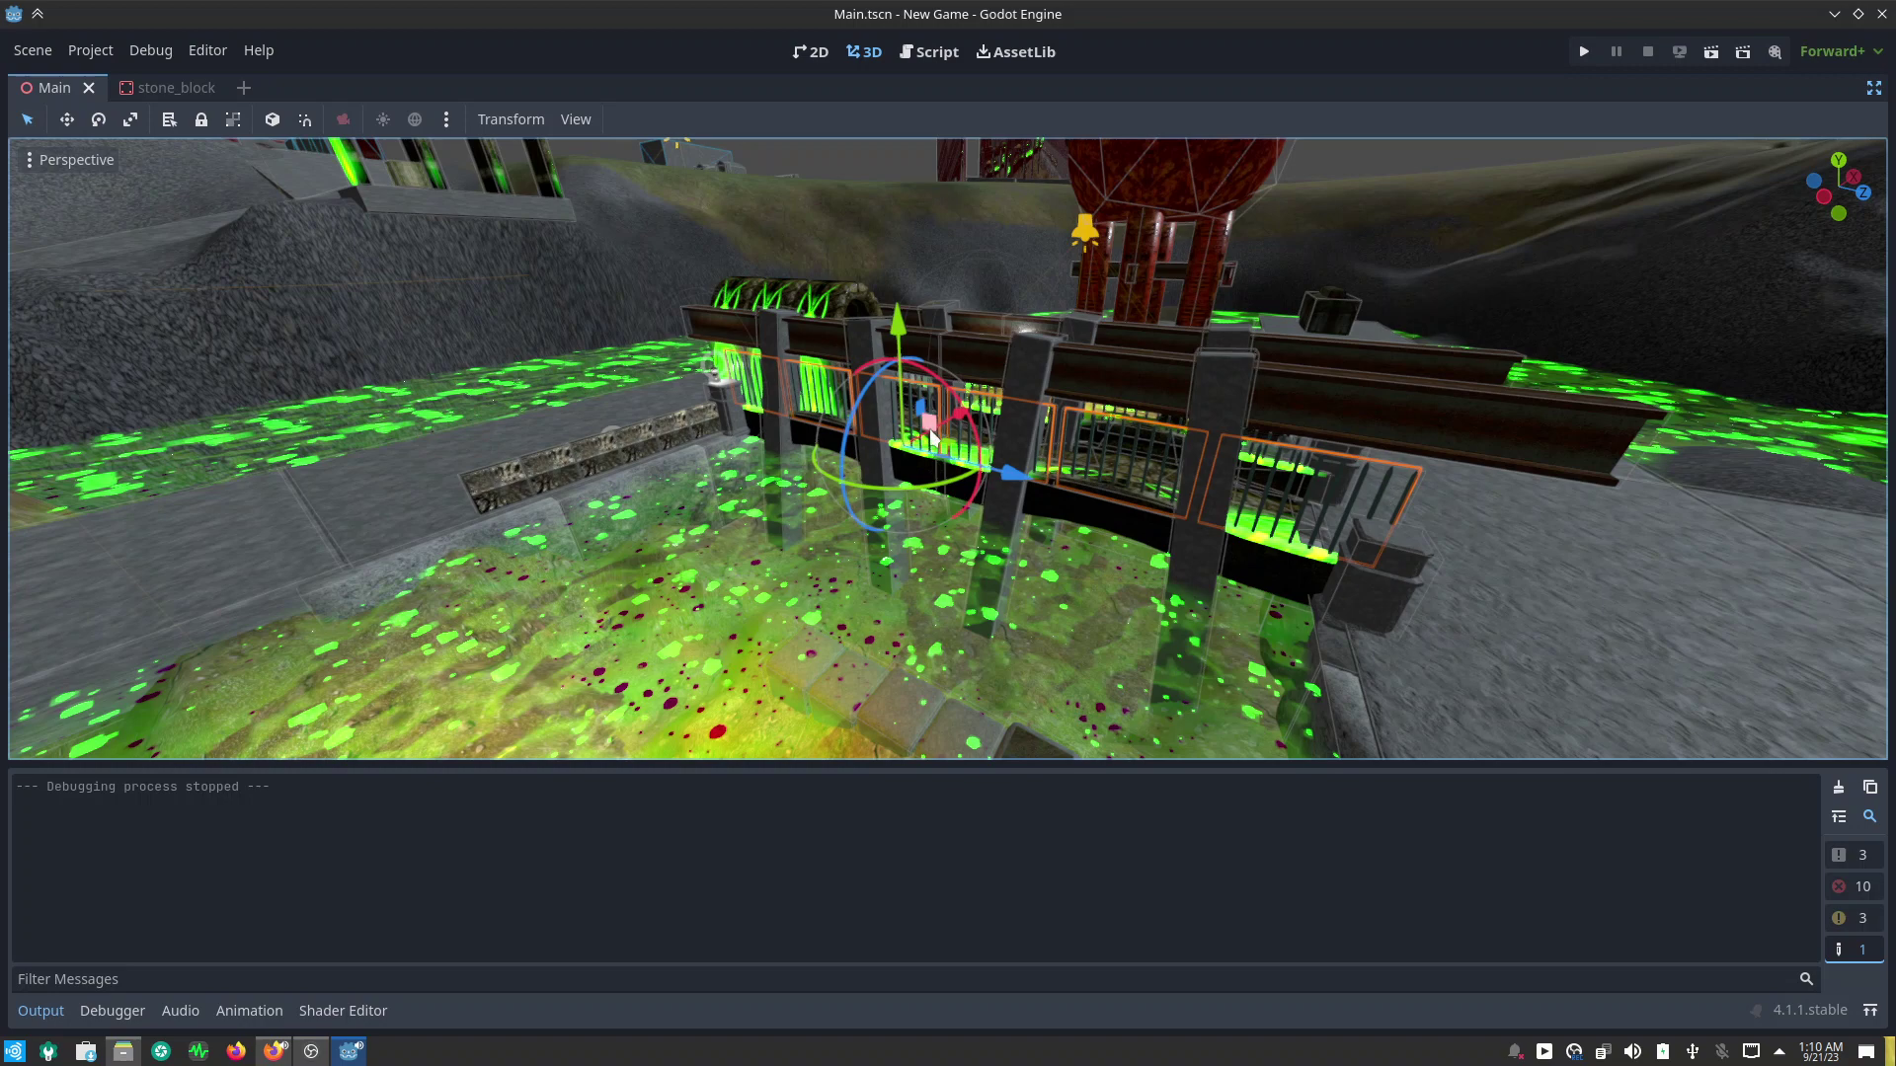
{"action": "left_click_drag", "start_coordinate": [962, 415], "coordinate": [796, 585]}
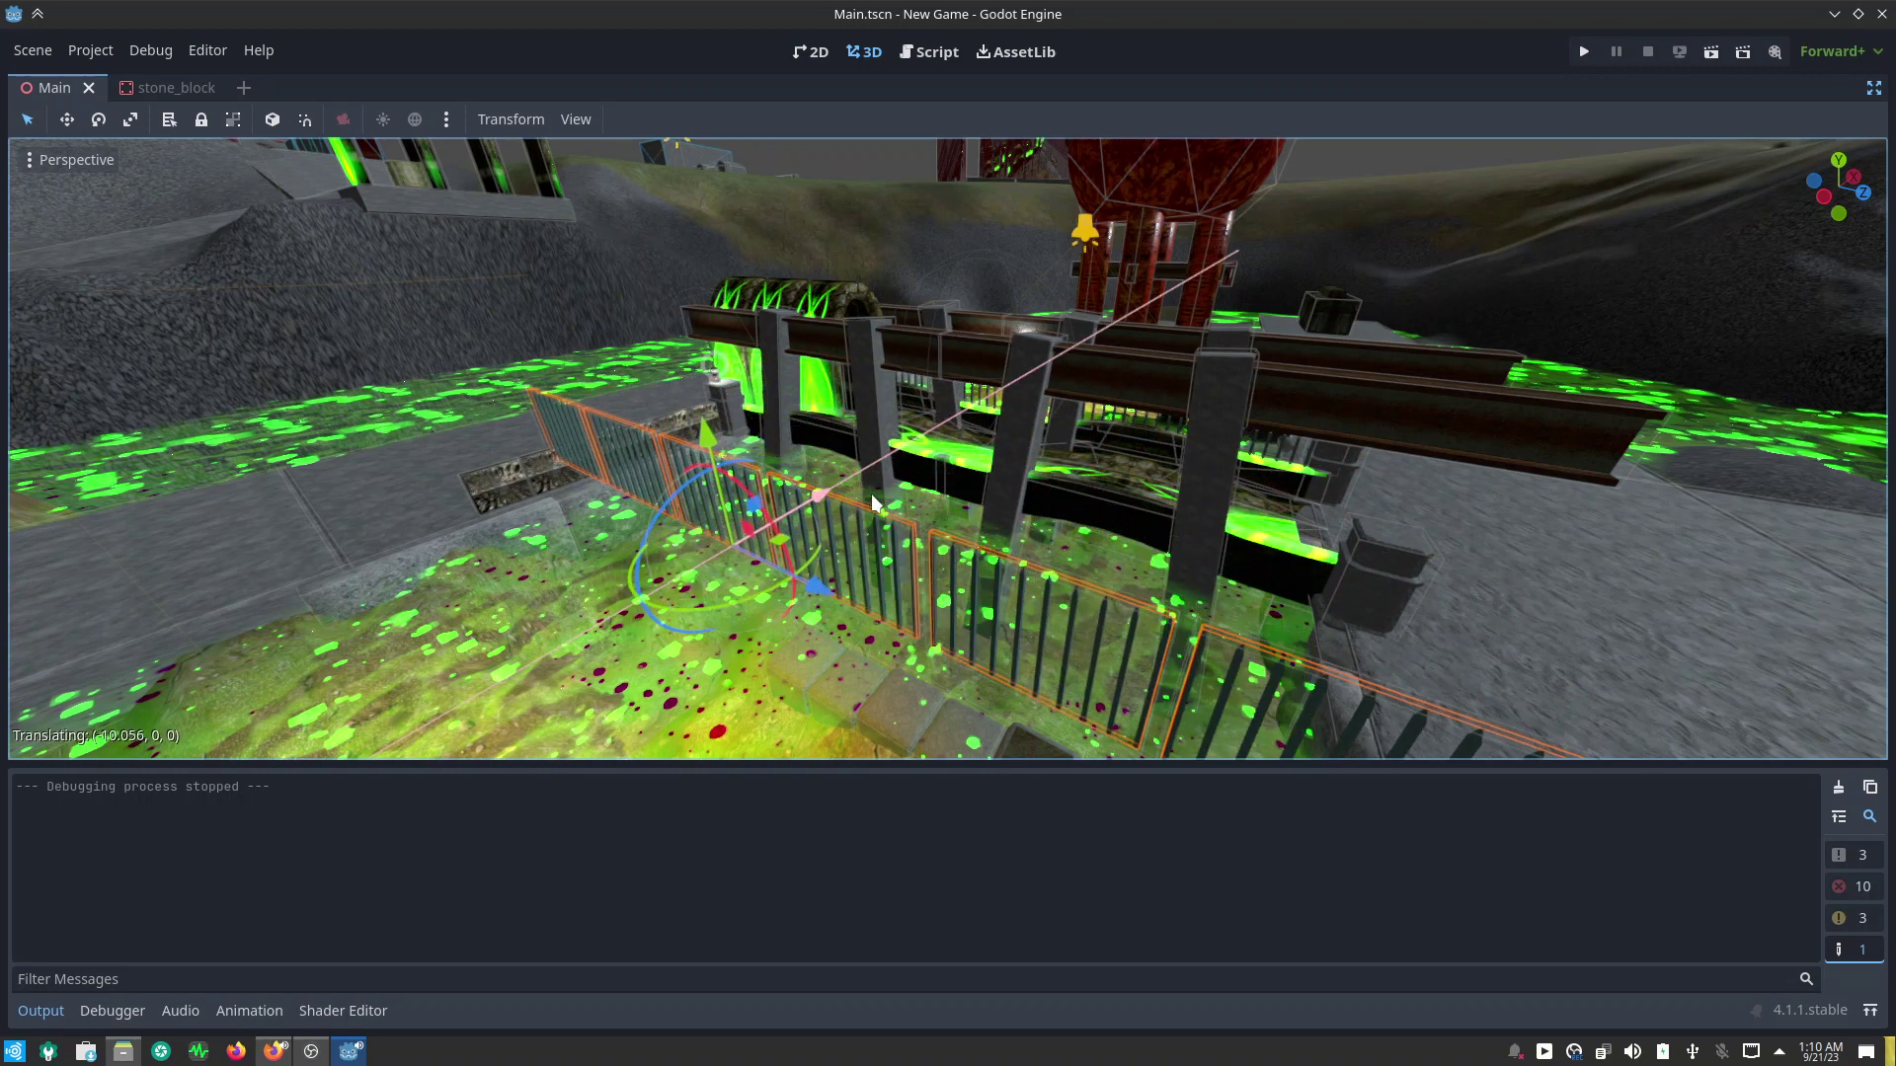
Step: Turn the fence row 90 degrees around Y, shift it along Z and lower it slightly
{"action": "mouse_move", "coordinate": [729, 600]}
{"action": "left_mouse_down"}
{"action": "mouse_move", "coordinate": [859, 568]}
{"action": "mouse_move", "coordinate": [808, 604]}
{"action": "mouse_move", "coordinate": [517, 472]}
{"action": "mouse_move", "coordinate": [377, 504]}
{"action": "left_mouse_up"}
{"action": "mouse_move", "coordinate": [376, 503]}
{"action": "middle_mouse_down"}
{"action": "mouse_move", "coordinate": [851, 477]}
{"action": "mouse_move", "coordinate": [898, 538]}
{"action": "middle_mouse_up"}
{"action": "left_click_drag", "start_coordinate": [1195, 486], "coordinate": [1104, 533]}
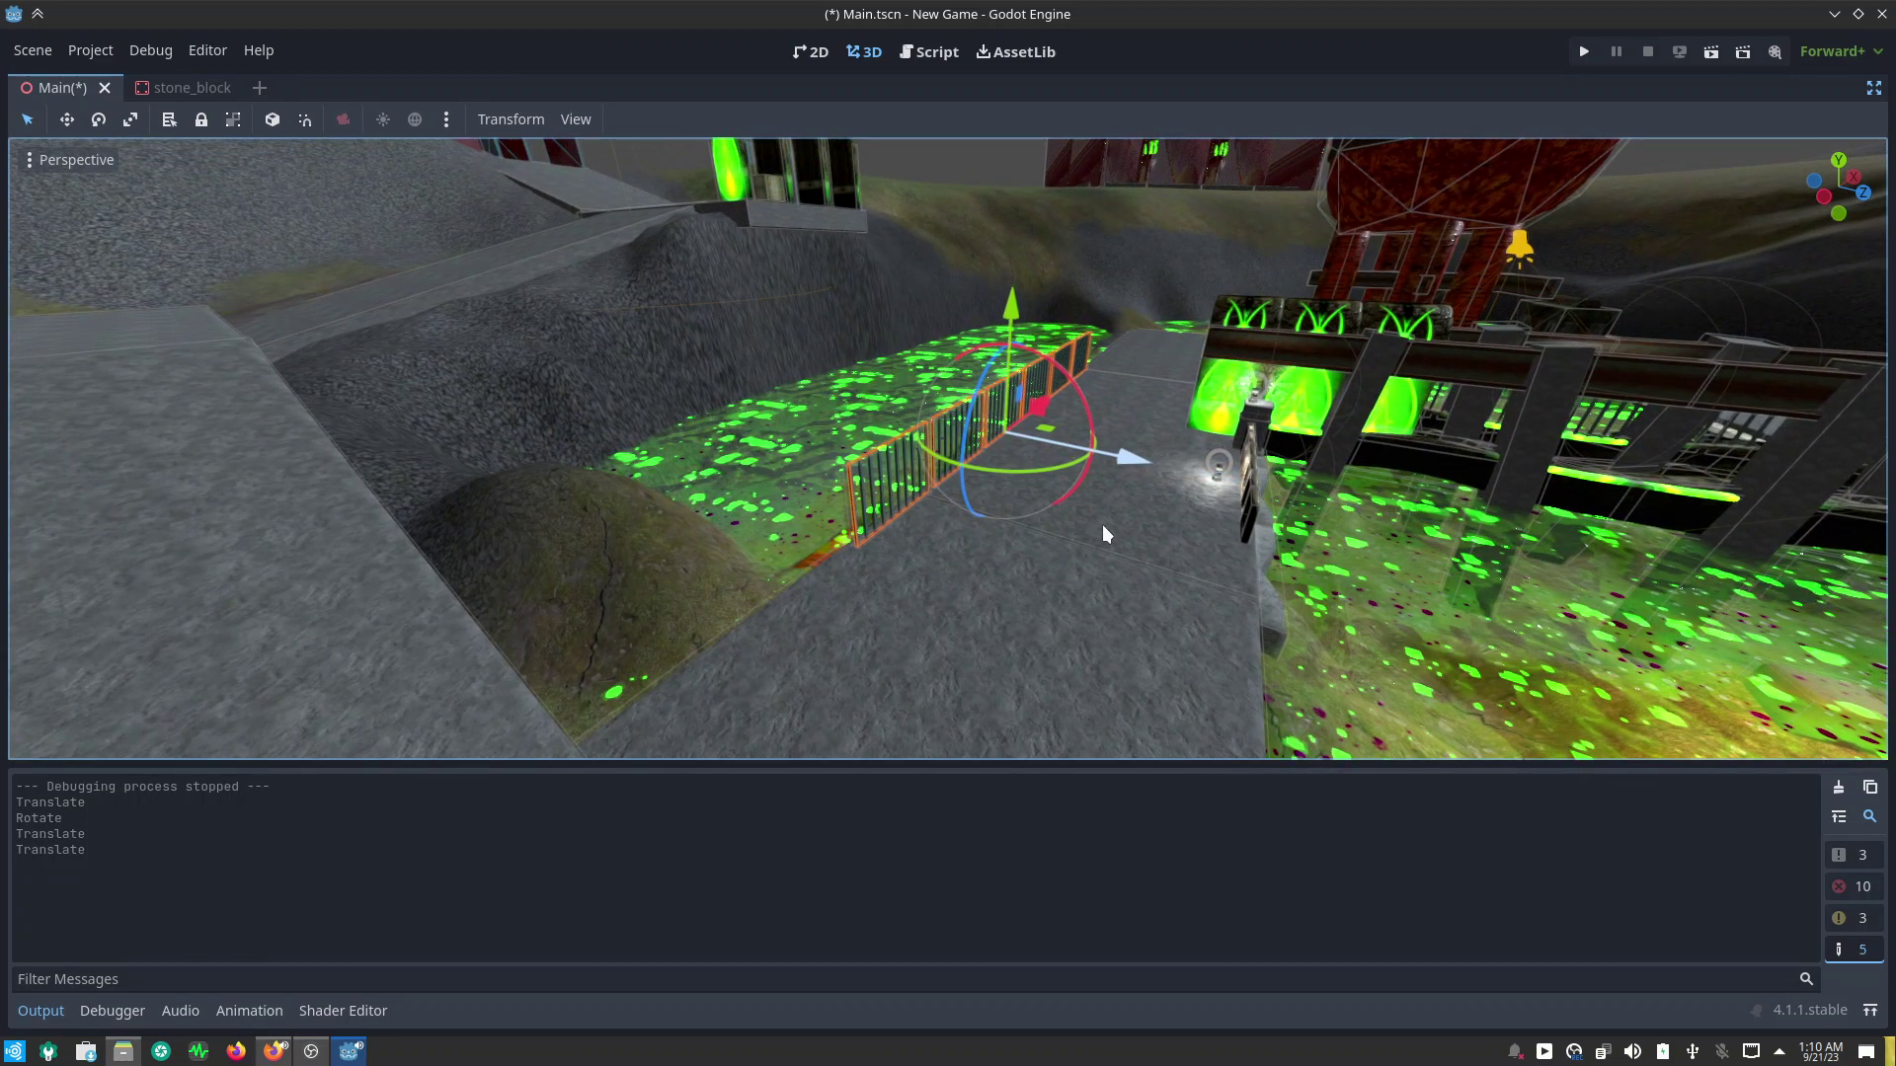
{"action": "mouse_move", "coordinate": [1101, 525]}
{"action": "middle_mouse_down"}
{"action": "mouse_move", "coordinate": [897, 483]}
{"action": "mouse_move", "coordinate": [1347, 424]}
{"action": "mouse_move", "coordinate": [1098, 335]}
{"action": "middle_mouse_up"}
{"action": "scroll", "coordinate": [897, 483], "scroll_direction": "up", "scroll_amount": 5}
{"action": "left_click_drag", "start_coordinate": [932, 326], "coordinate": [956, 394]}
{"action": "mouse_move", "coordinate": [956, 394]}
{"action": "middle_mouse_down"}
{"action": "mouse_move", "coordinate": [918, 563]}
{"action": "mouse_move", "coordinate": [1104, 620]}
{"action": "middle_mouse_up"}
Step: Slide the fence along its depth axis and sideways along the walkway
{"action": "scroll", "coordinate": [884, 550], "scroll_direction": "up", "scroll_amount": 2}
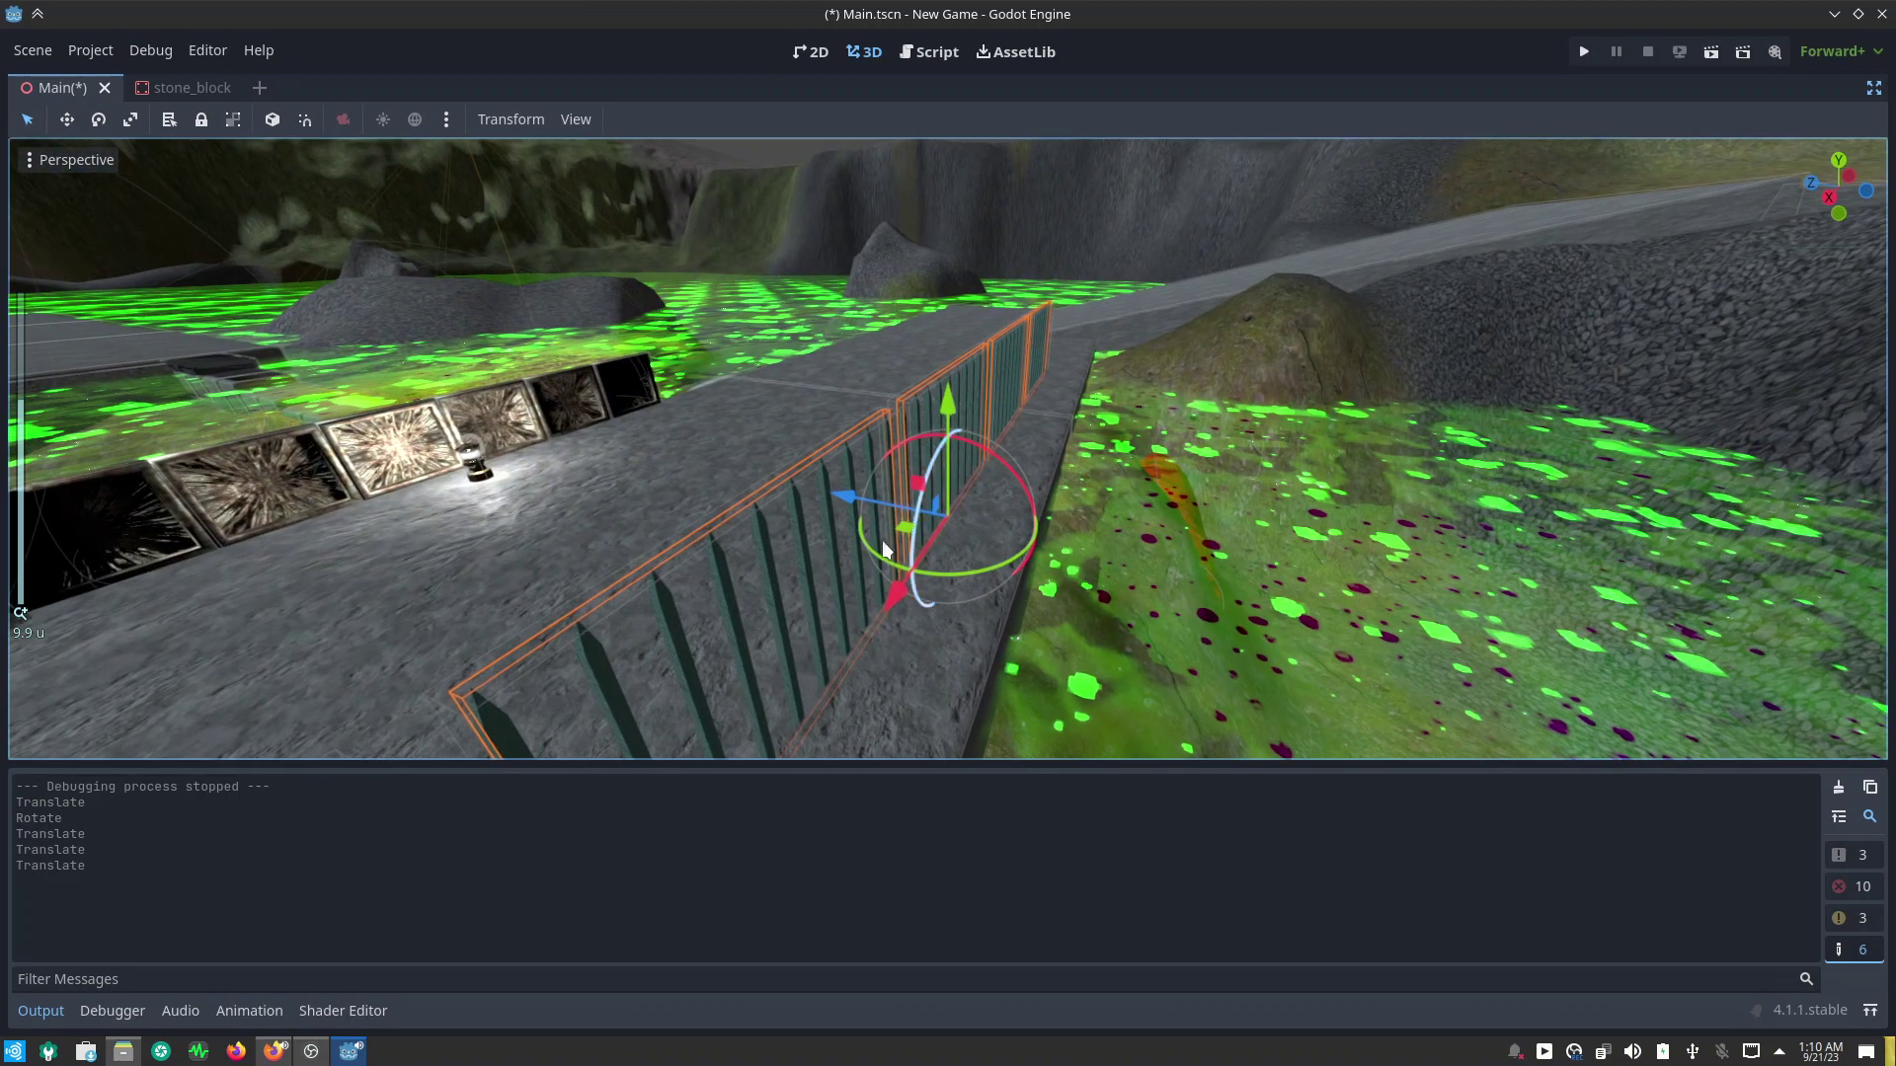
{"action": "left_click_drag", "start_coordinate": [846, 492], "coordinate": [897, 519]}
{"action": "mouse_move", "coordinate": [1147, 531]}
{"action": "middle_mouse_down"}
{"action": "mouse_move", "coordinate": [908, 549]}
{"action": "mouse_move", "coordinate": [849, 585]}
{"action": "middle_mouse_up"}
{"action": "left_click_drag", "start_coordinate": [823, 570], "coordinate": [1147, 616]}
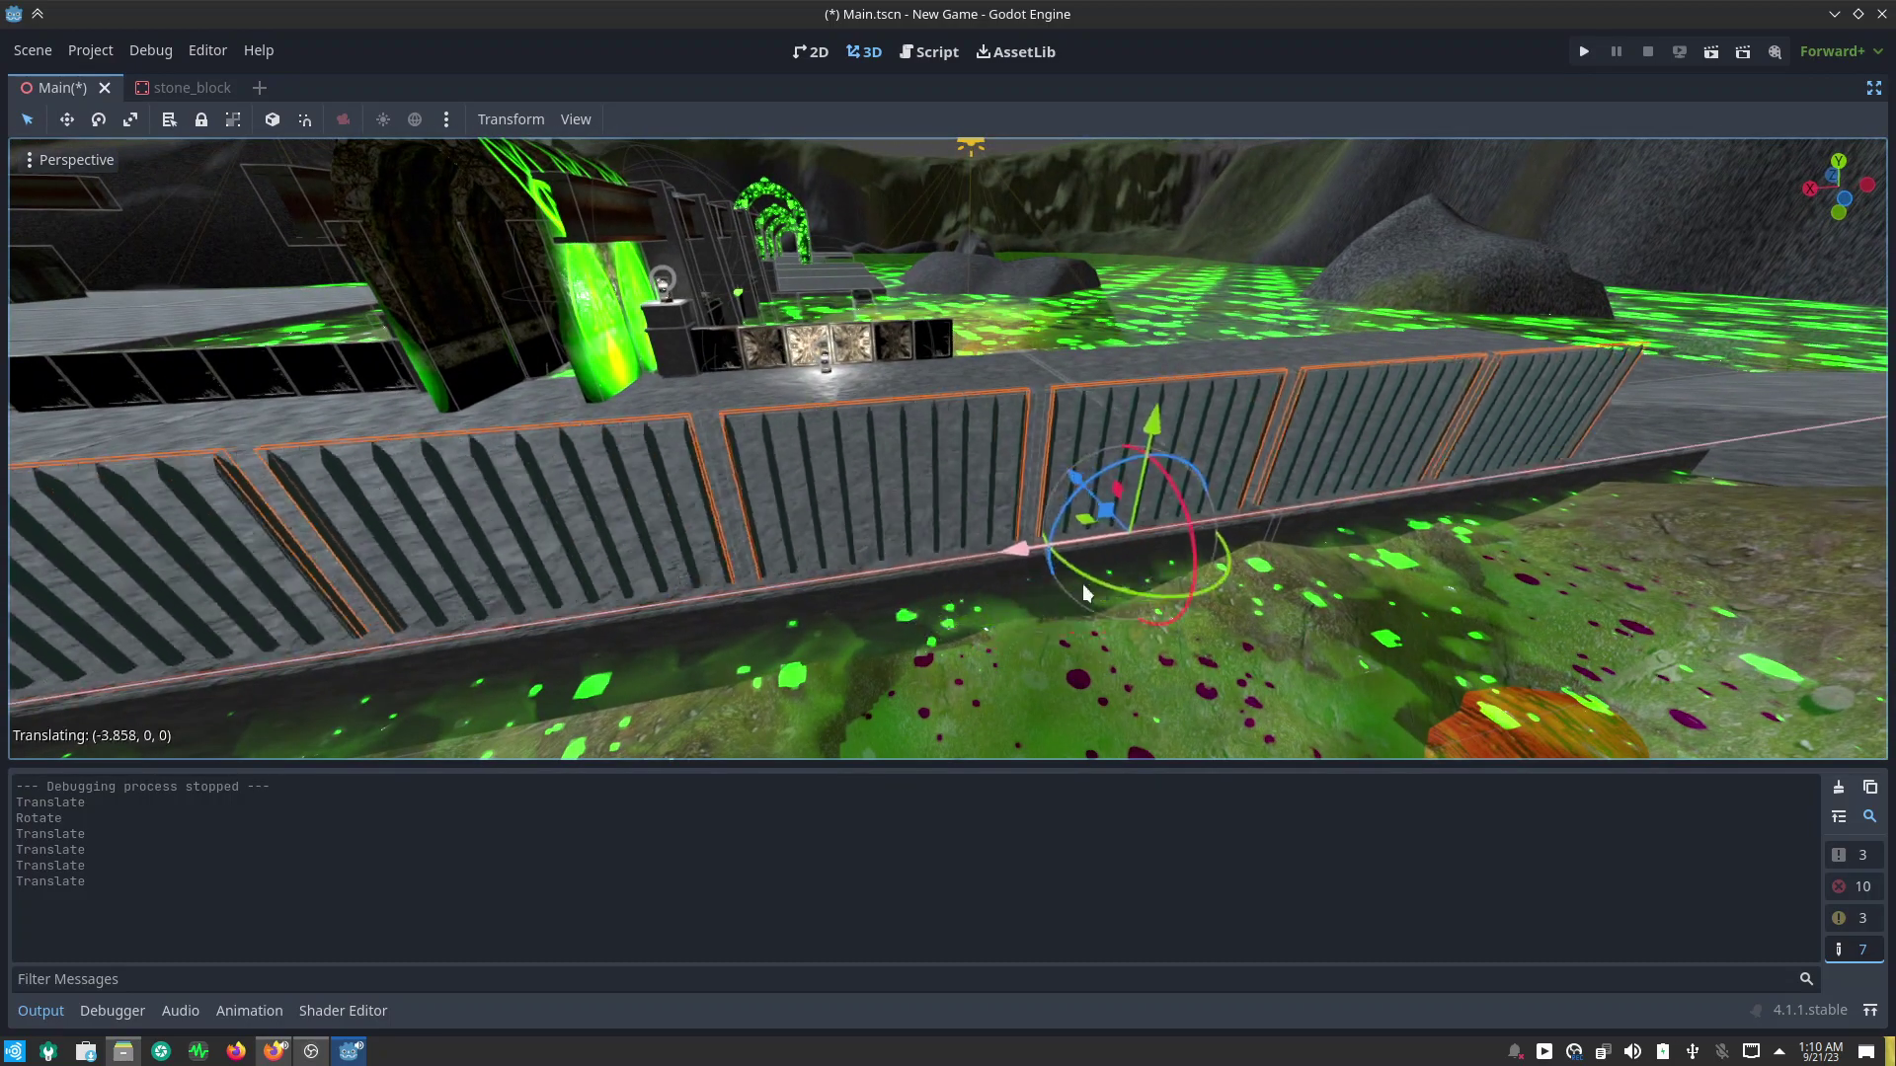
{"action": "scroll", "coordinate": [1352, 486], "scroll_direction": "down", "scroll_amount": 5}
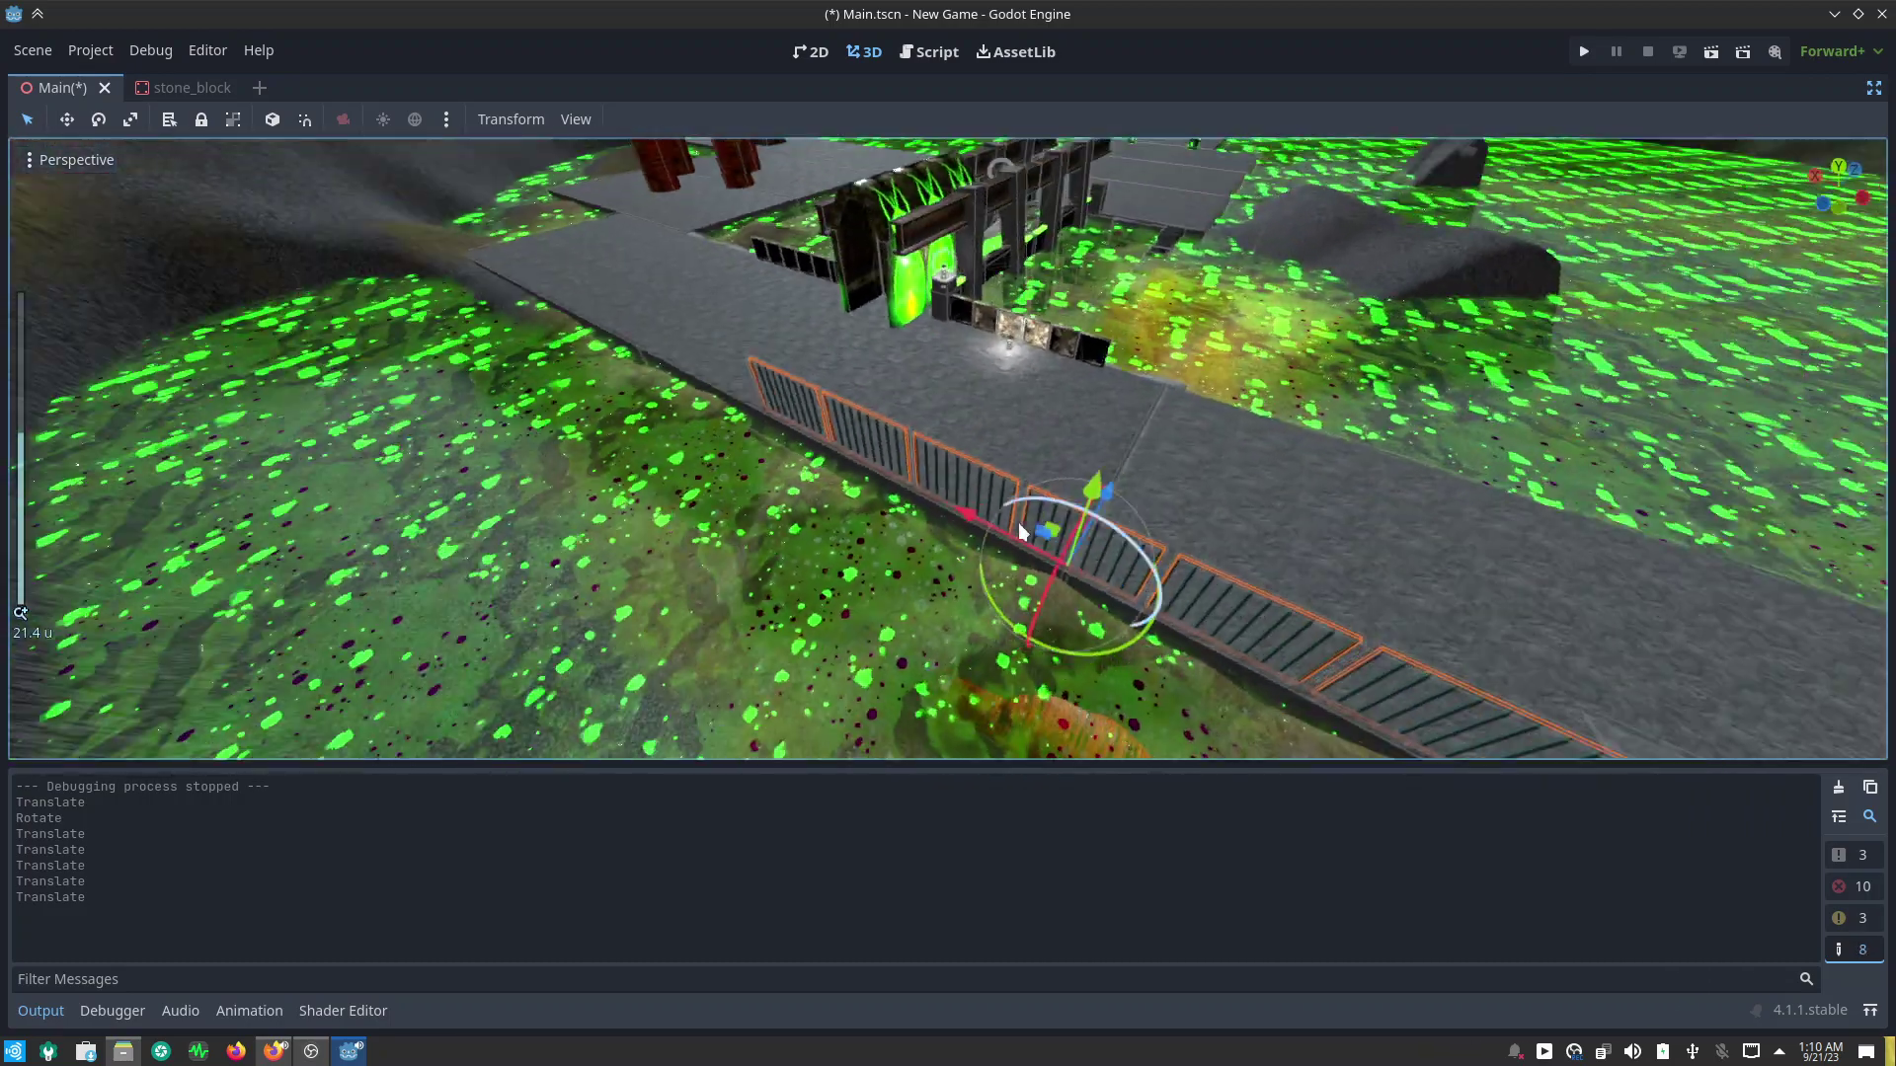
{"action": "mouse_move", "coordinate": [1352, 486]}
{"action": "middle_mouse_down"}
{"action": "mouse_move", "coordinate": [1074, 518]}
{"action": "mouse_move", "coordinate": [1248, 568]}
{"action": "mouse_move", "coordinate": [1109, 330]}
{"action": "middle_mouse_up"}
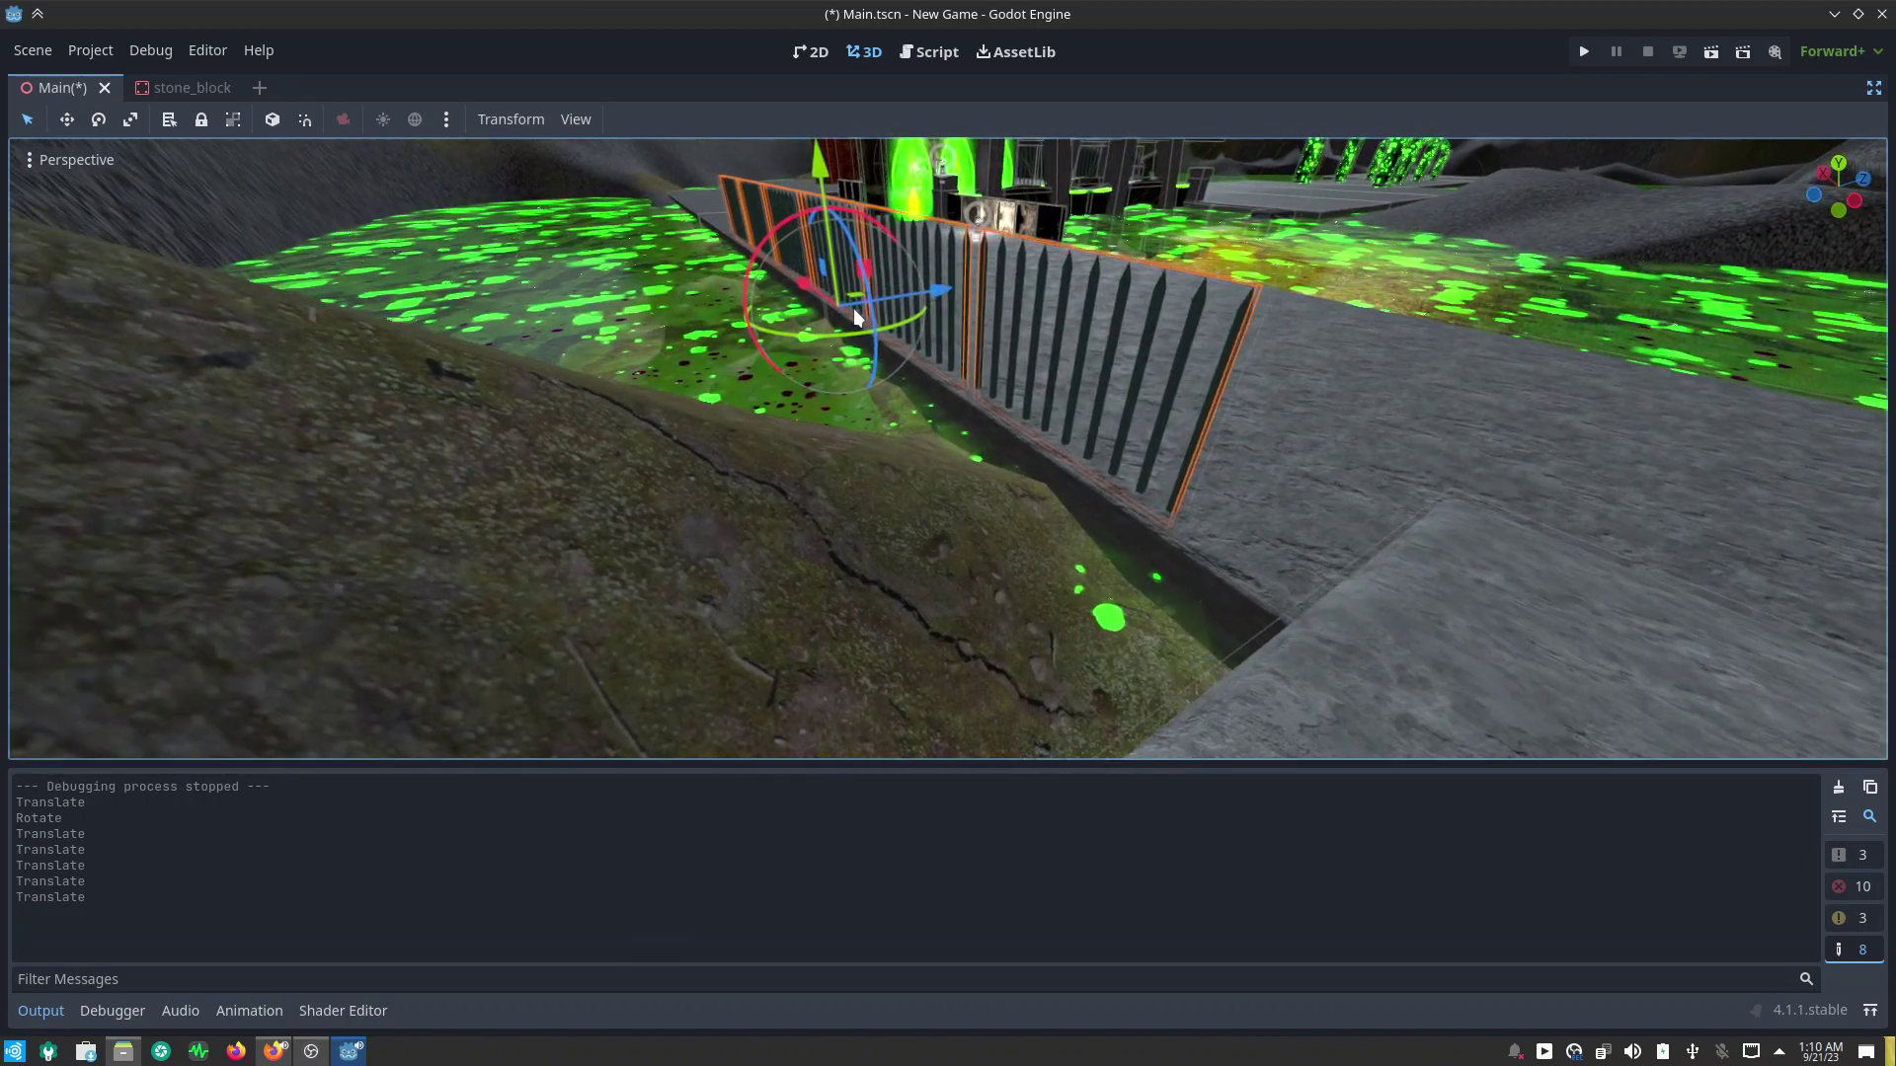
{"action": "left_click_drag", "start_coordinate": [801, 287], "coordinate": [800, 311]}
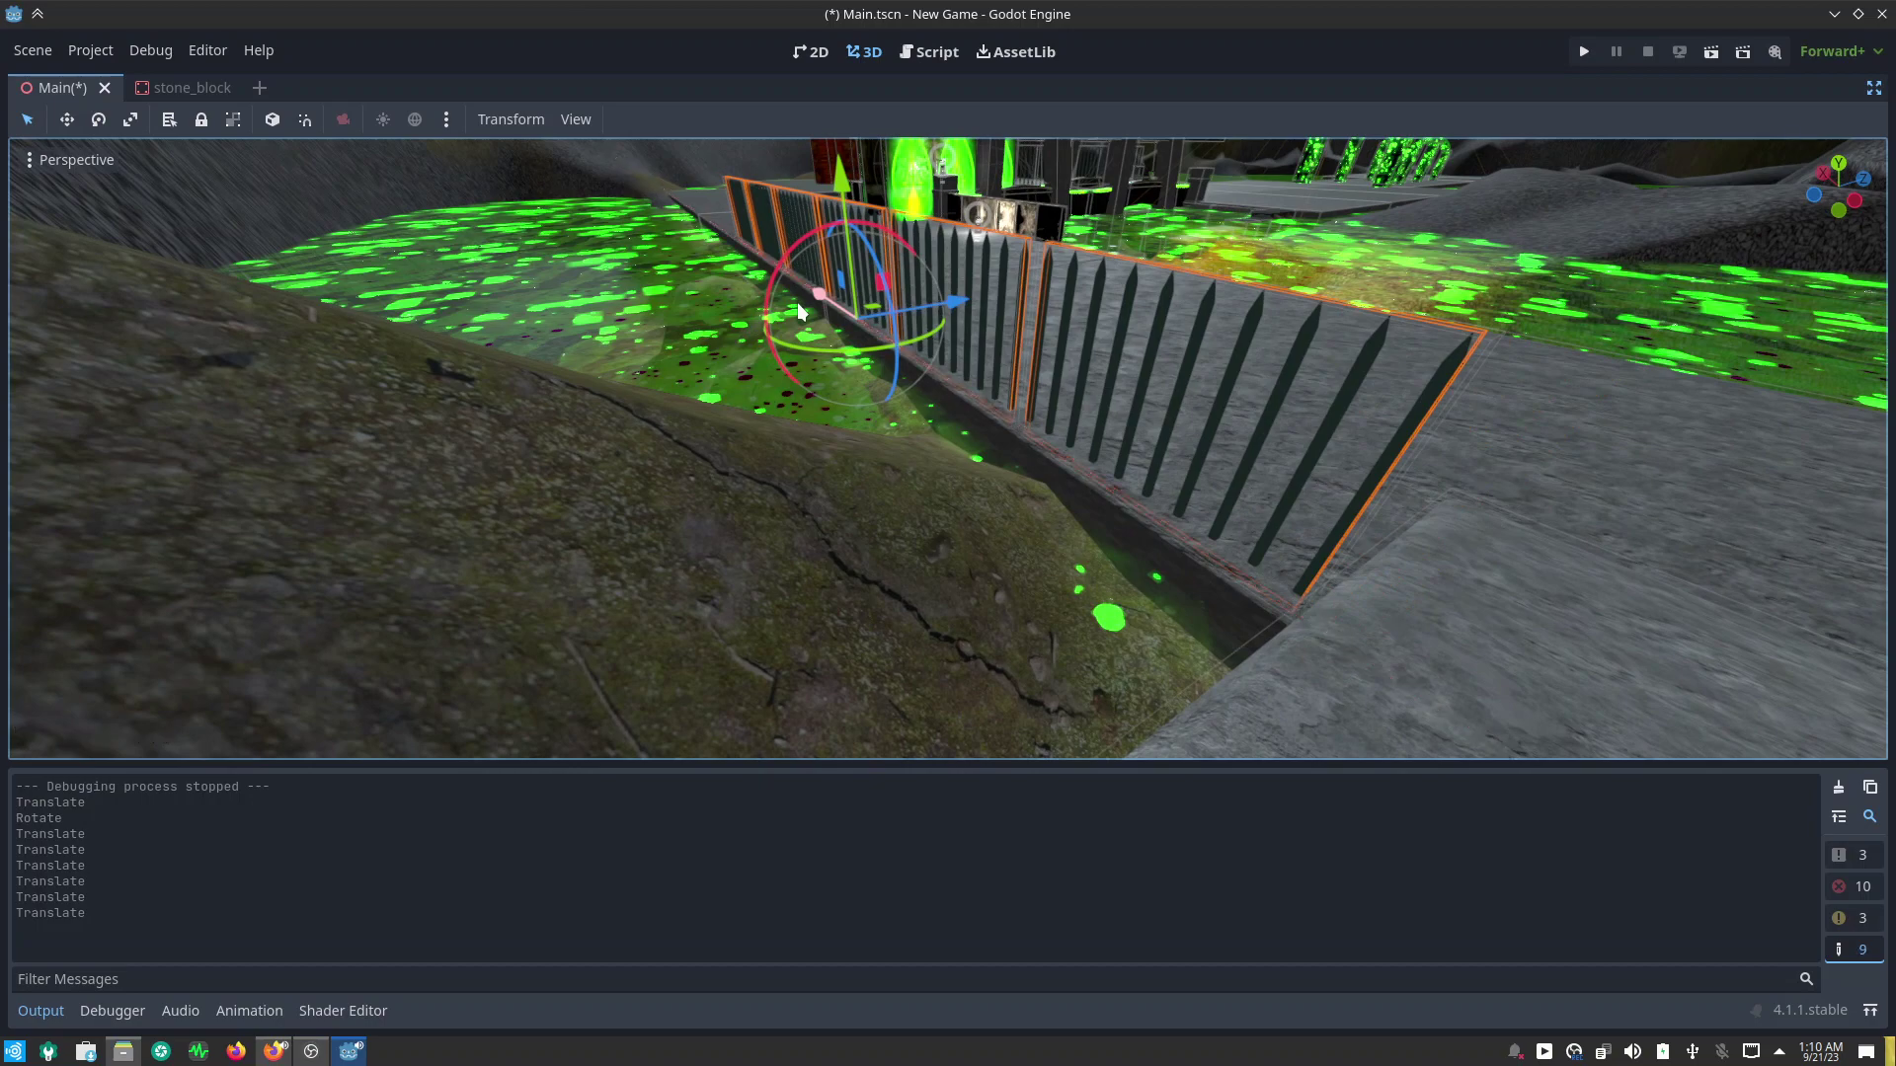
{"action": "scroll", "coordinate": [873, 364], "scroll_direction": "down", "scroll_amount": 3}
Step: Move the fence to the walkway's near edge and nudge it slightly along its length
{"action": "mouse_move", "coordinate": [873, 365]}
{"action": "middle_mouse_down"}
{"action": "mouse_move", "coordinate": [1161, 401]}
{"action": "mouse_move", "coordinate": [934, 489]}
{"action": "mouse_move", "coordinate": [798, 423]}
{"action": "mouse_move", "coordinate": [1036, 332]}
{"action": "middle_mouse_up"}
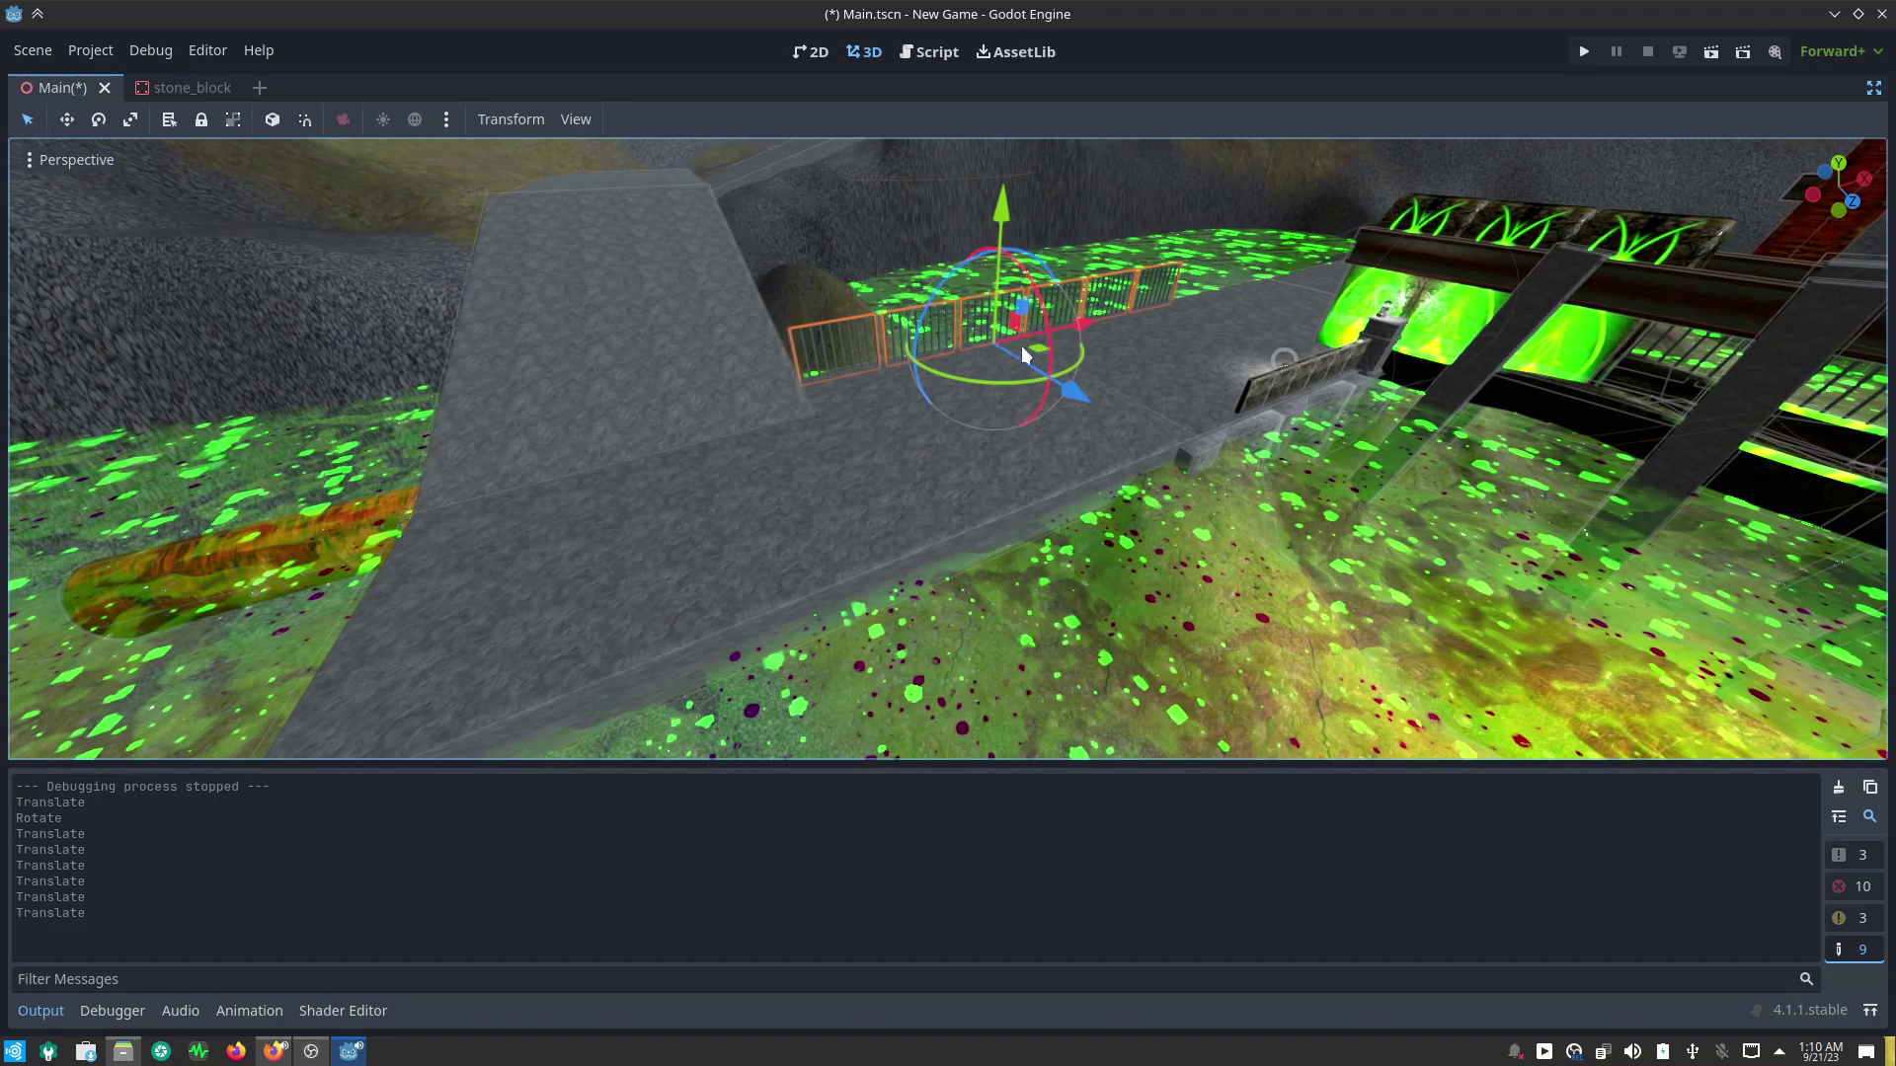
{"action": "mouse_move", "coordinate": [1040, 352]}
{"action": "left_mouse_down"}
{"action": "mouse_move", "coordinate": [900, 595]}
{"action": "mouse_move", "coordinate": [927, 622]}
{"action": "left_mouse_up"}
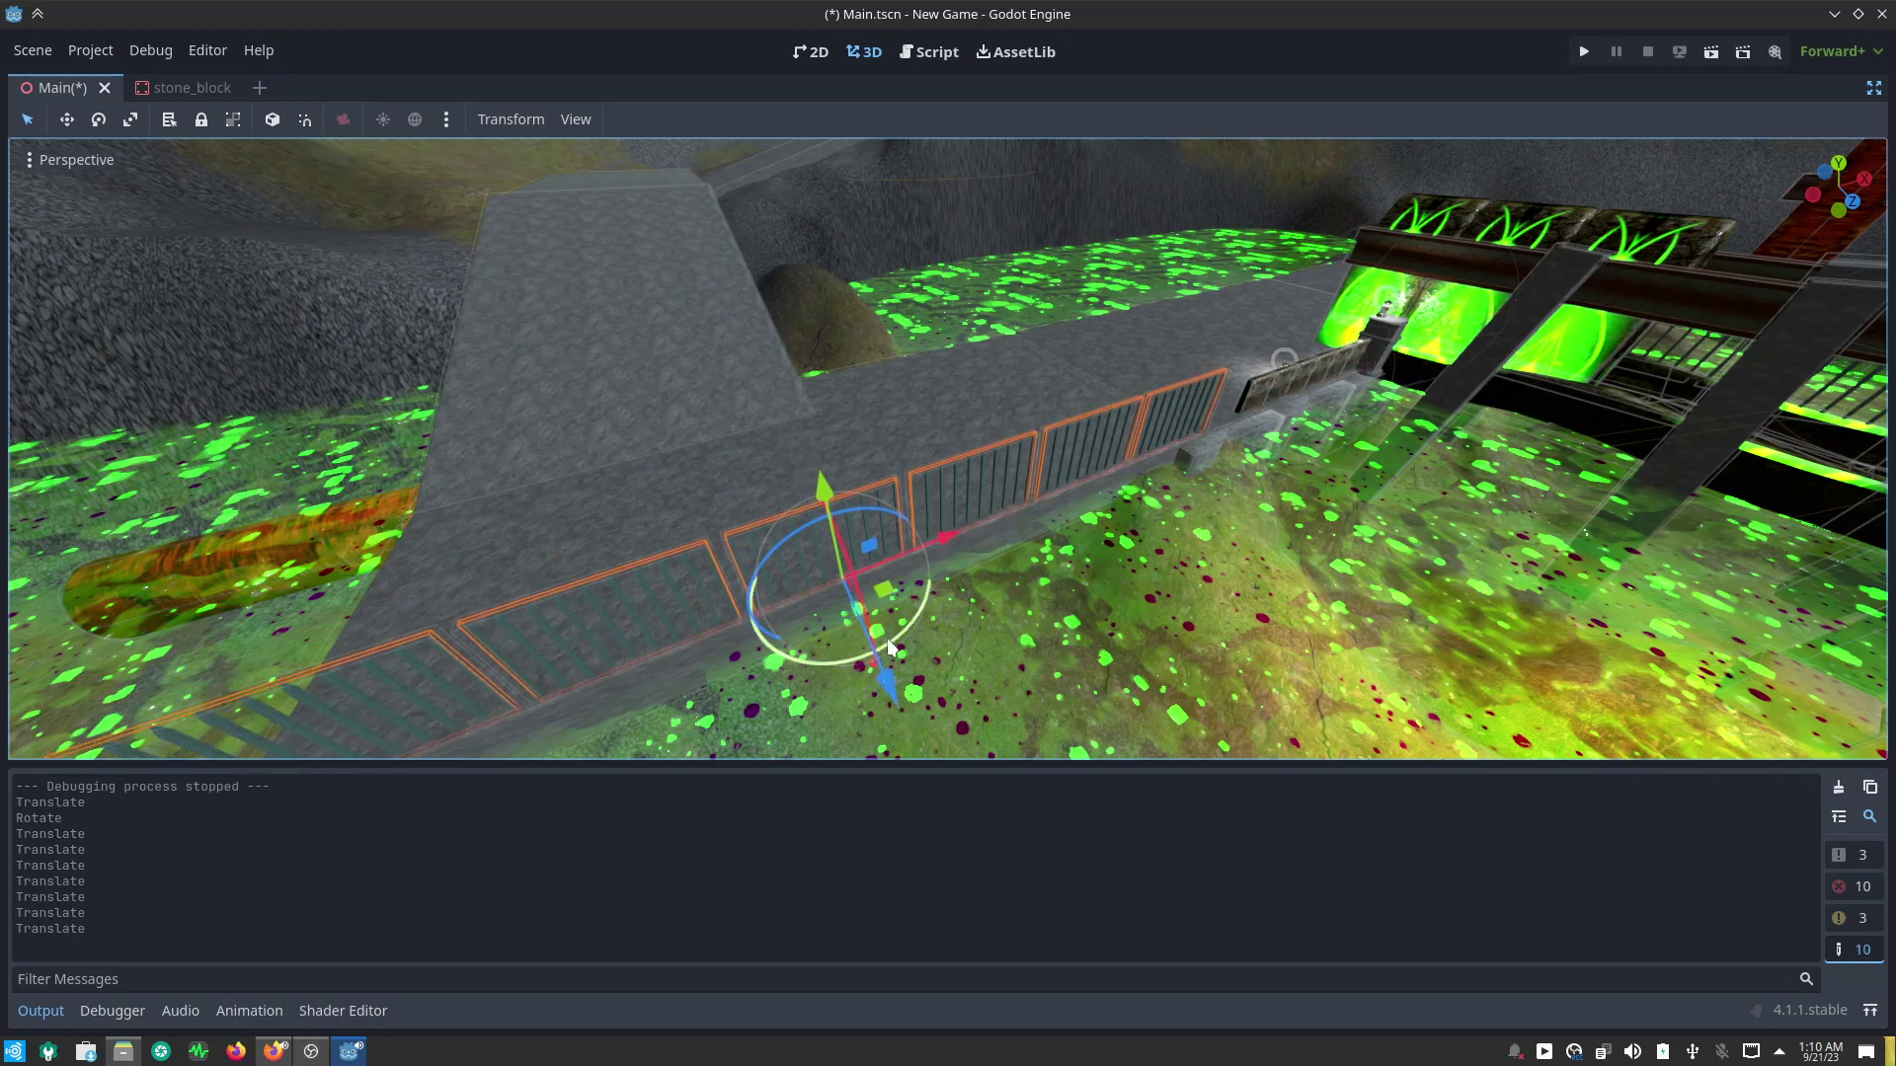
{"action": "mouse_move", "coordinate": [927, 622]}
{"action": "middle_mouse_down"}
{"action": "mouse_move", "coordinate": [940, 577]}
{"action": "mouse_move", "coordinate": [1021, 507]}
{"action": "middle_mouse_up"}
{"action": "scroll", "coordinate": [967, 423], "scroll_direction": "up", "scroll_amount": 3}
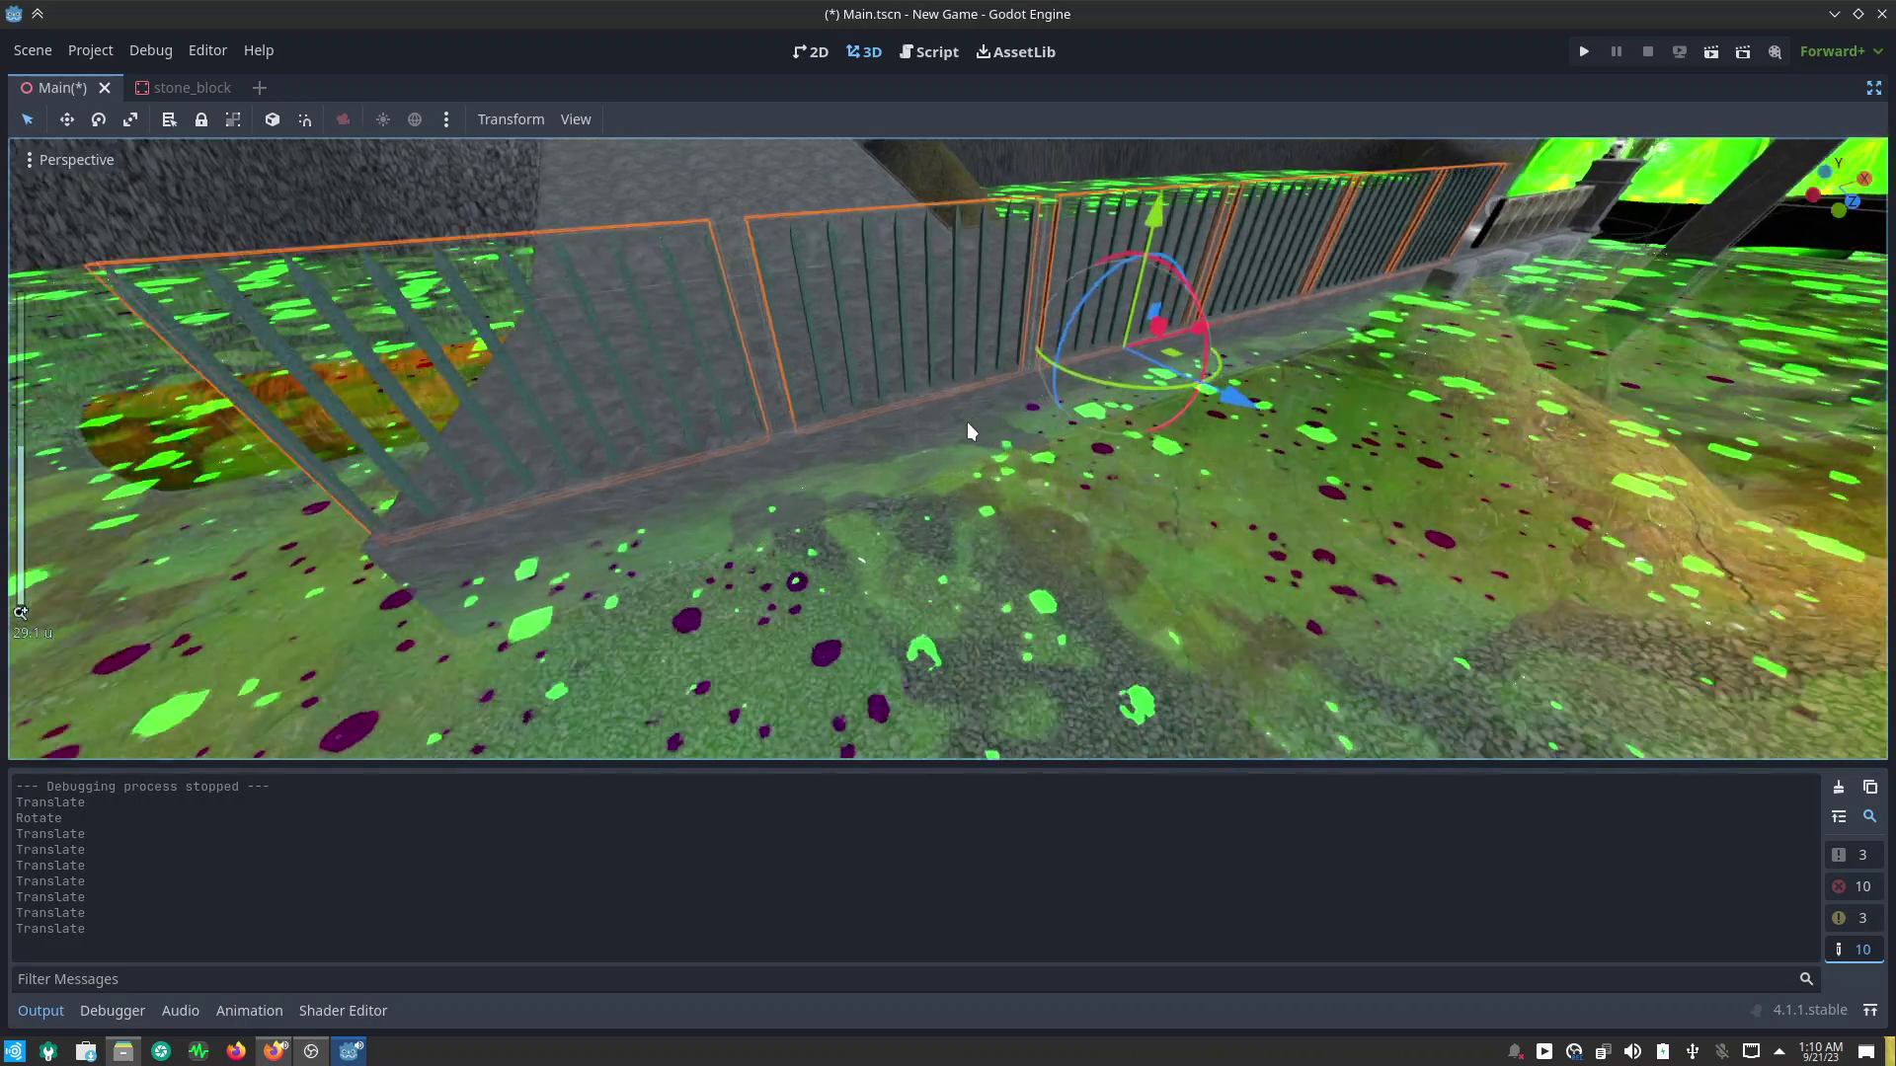
{"action": "scroll", "coordinate": [877, 490], "scroll_direction": "up", "scroll_amount": 3}
{"action": "middle_click_drag", "start_coordinate": [876, 490], "coordinate": [921, 500]}
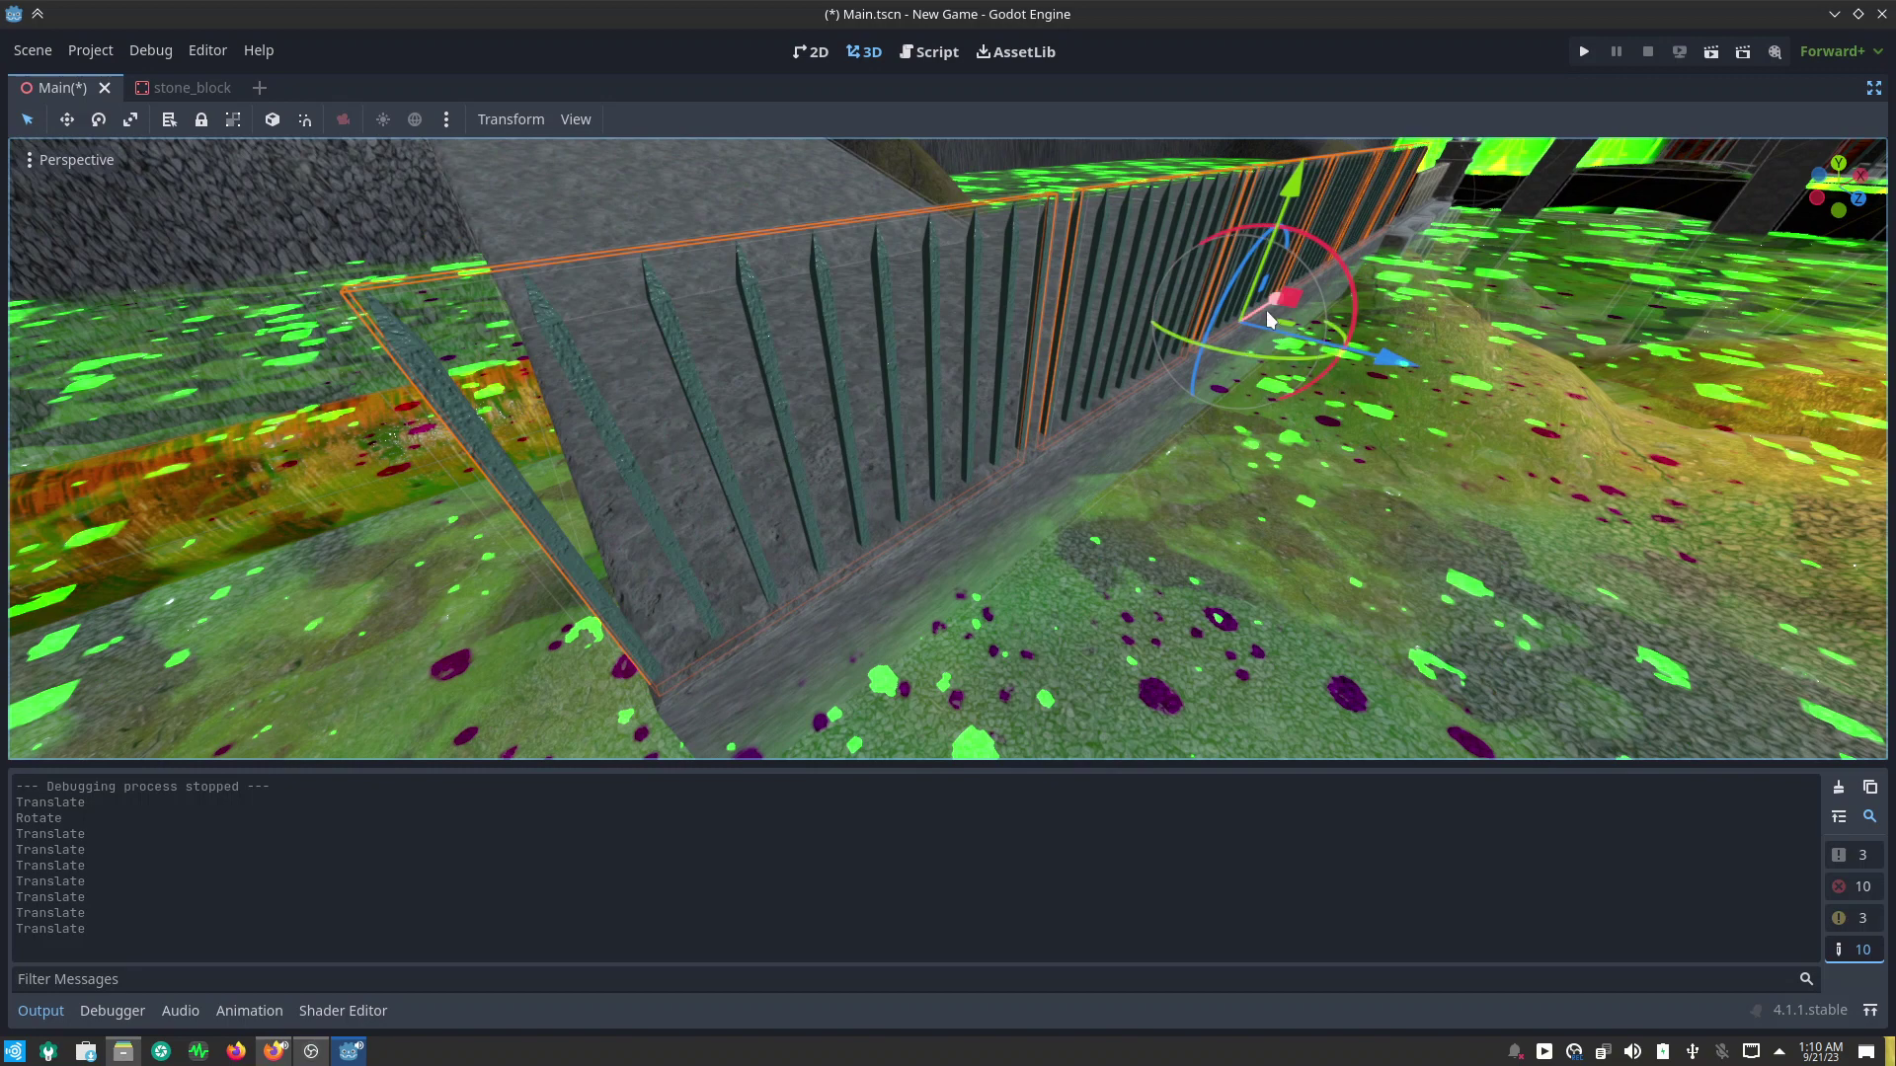
{"action": "left_click_drag", "start_coordinate": [1269, 318], "coordinate": [1269, 310]}
{"action": "mouse_move", "coordinate": [1148, 395]}
{"action": "middle_mouse_down"}
{"action": "mouse_move", "coordinate": [1182, 386]}
{"action": "mouse_move", "coordinate": [980, 532]}
{"action": "mouse_move", "coordinate": [854, 513]}
{"action": "mouse_move", "coordinate": [1041, 476]}
{"action": "mouse_move", "coordinate": [1037, 514]}
{"action": "mouse_move", "coordinate": [1131, 481]}
{"action": "mouse_move", "coordinate": [1076, 482]}
{"action": "middle_mouse_up"}
Step: Orbit over the slab to inspect the placed fence rows
{"action": "scroll", "coordinate": [854, 513], "scroll_direction": "down", "scroll_amount": 3}
{"action": "scroll", "coordinate": [1112, 370], "scroll_direction": "up", "scroll_amount": 5}
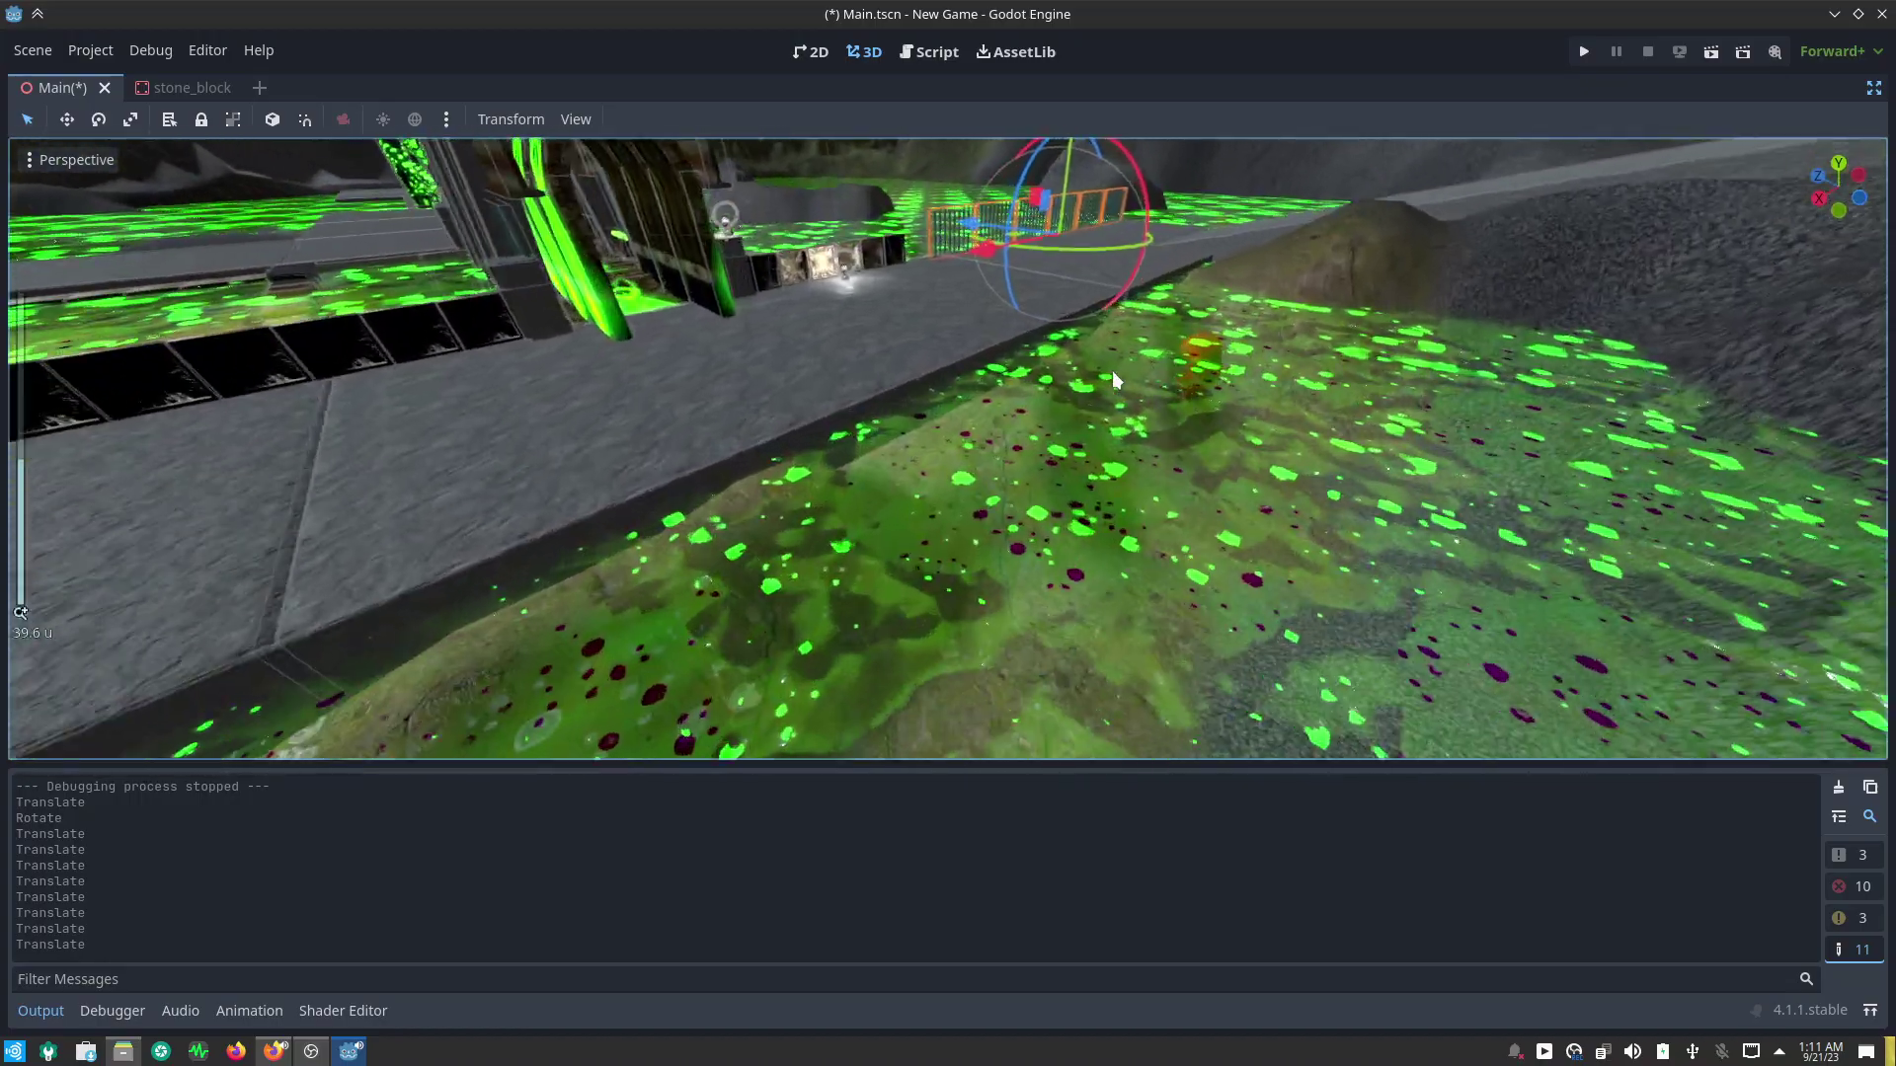
{"action": "middle_click_drag", "start_coordinate": [1200, 410], "coordinate": [991, 514]}
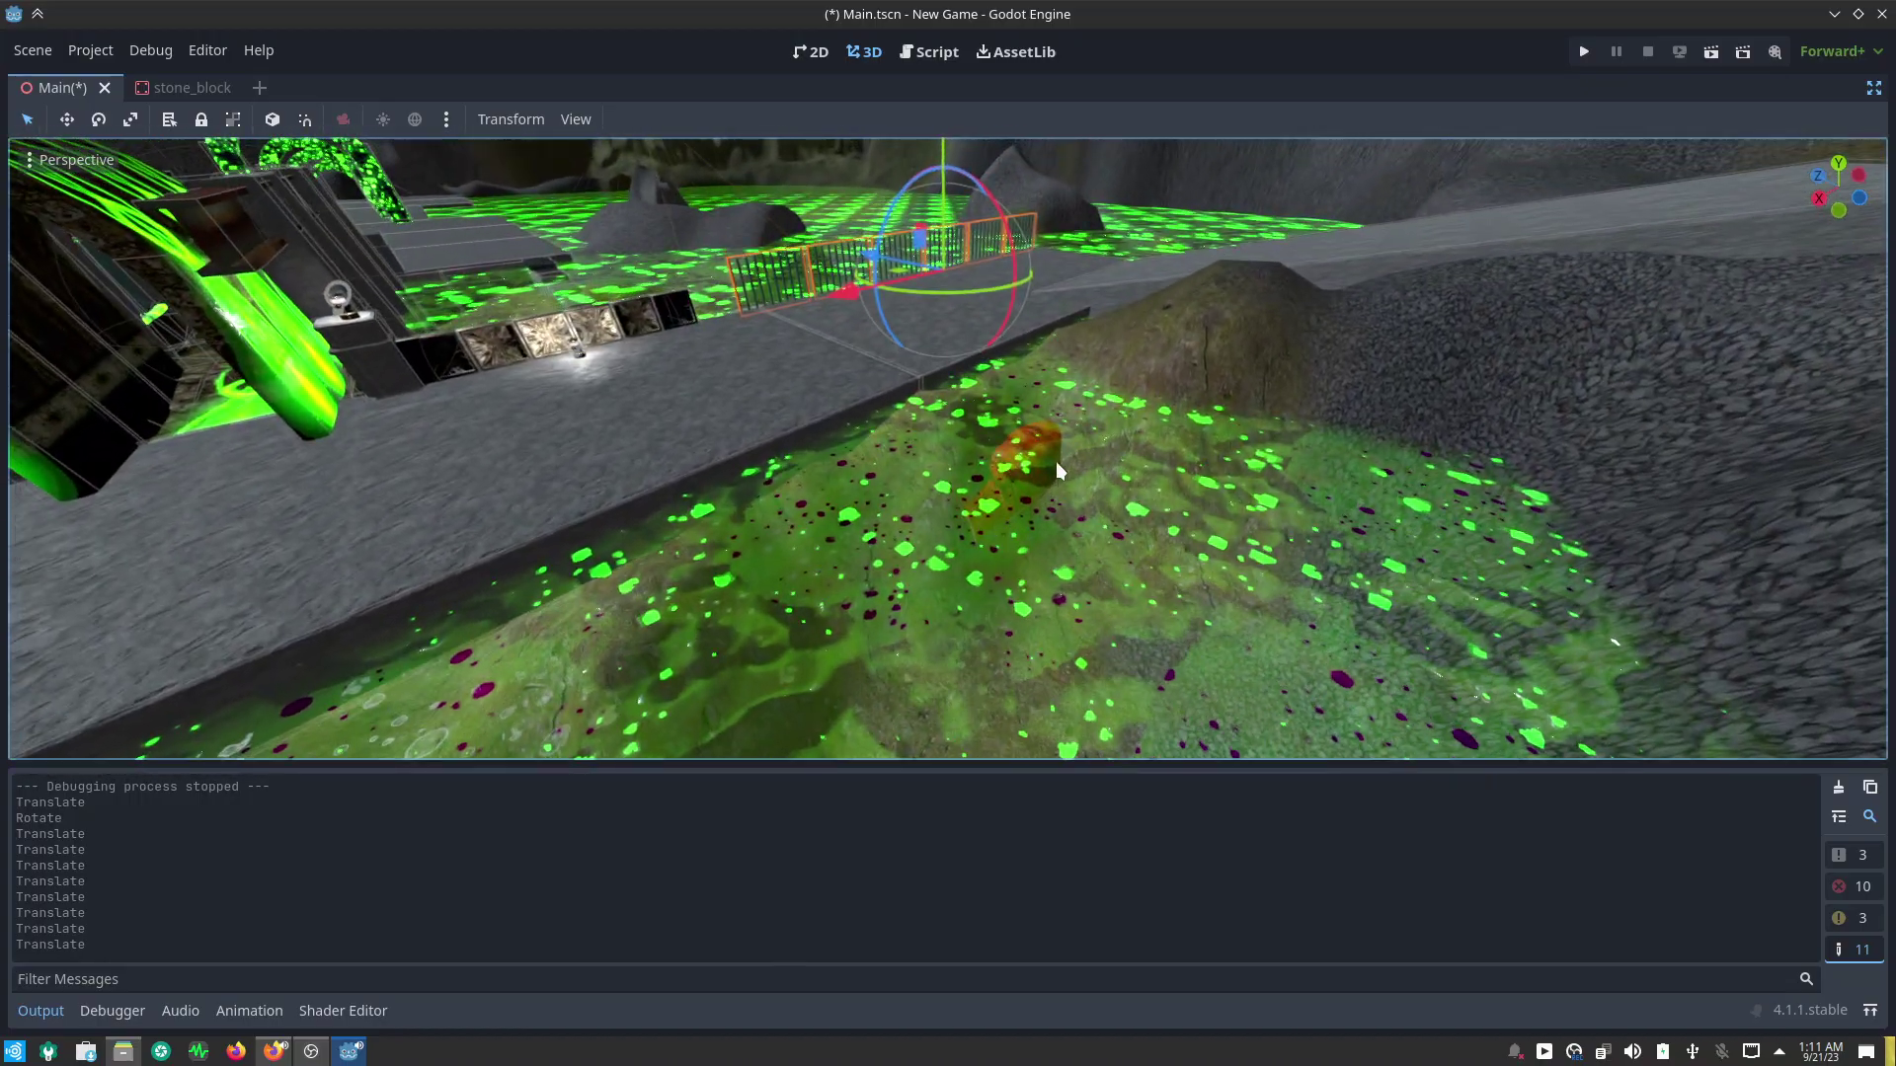
{"action": "scroll", "coordinate": [1055, 460], "scroll_direction": "up", "scroll_amount": 5}
{"action": "mouse_move", "coordinate": [1055, 460]}
{"action": "middle_mouse_down"}
{"action": "mouse_move", "coordinate": [1156, 546]}
{"action": "mouse_move", "coordinate": [1158, 491]}
{"action": "mouse_move", "coordinate": [1123, 450]}
{"action": "mouse_move", "coordinate": [1088, 531]}
{"action": "mouse_move", "coordinate": [708, 190]}
{"action": "mouse_move", "coordinate": [671, 42]}
{"action": "middle_mouse_up"}
{"action": "scroll", "coordinate": [1143, 537], "scroll_direction": "down", "scroll_amount": 2}
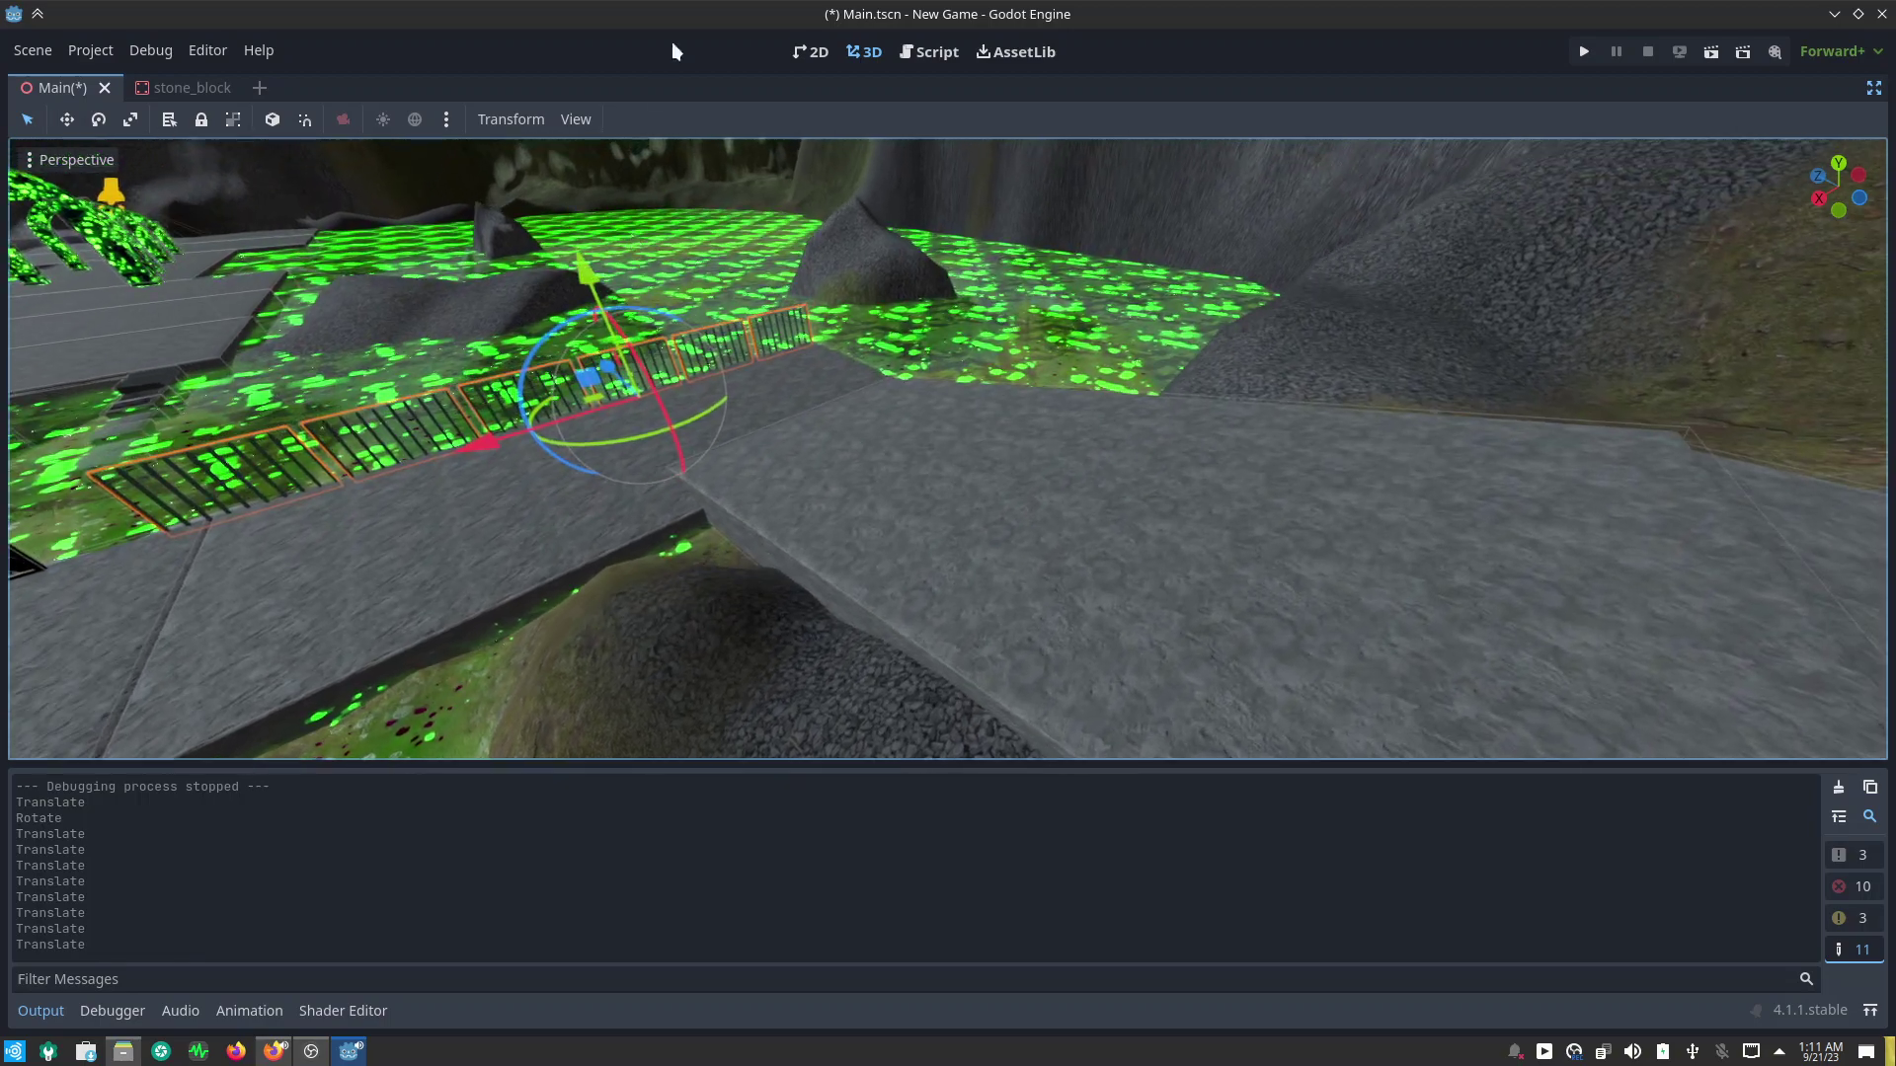
Step: Select the red log and rotate it about 24 degrees around its vertical axis
{"action": "mouse_move", "coordinate": [940, 398]}
{"action": "middle_mouse_down"}
{"action": "mouse_move", "coordinate": [732, 602]}
{"action": "mouse_move", "coordinate": [610, 588]}
{"action": "mouse_move", "coordinate": [622, 635]}
{"action": "mouse_move", "coordinate": [685, 648]}
{"action": "middle_mouse_up"}
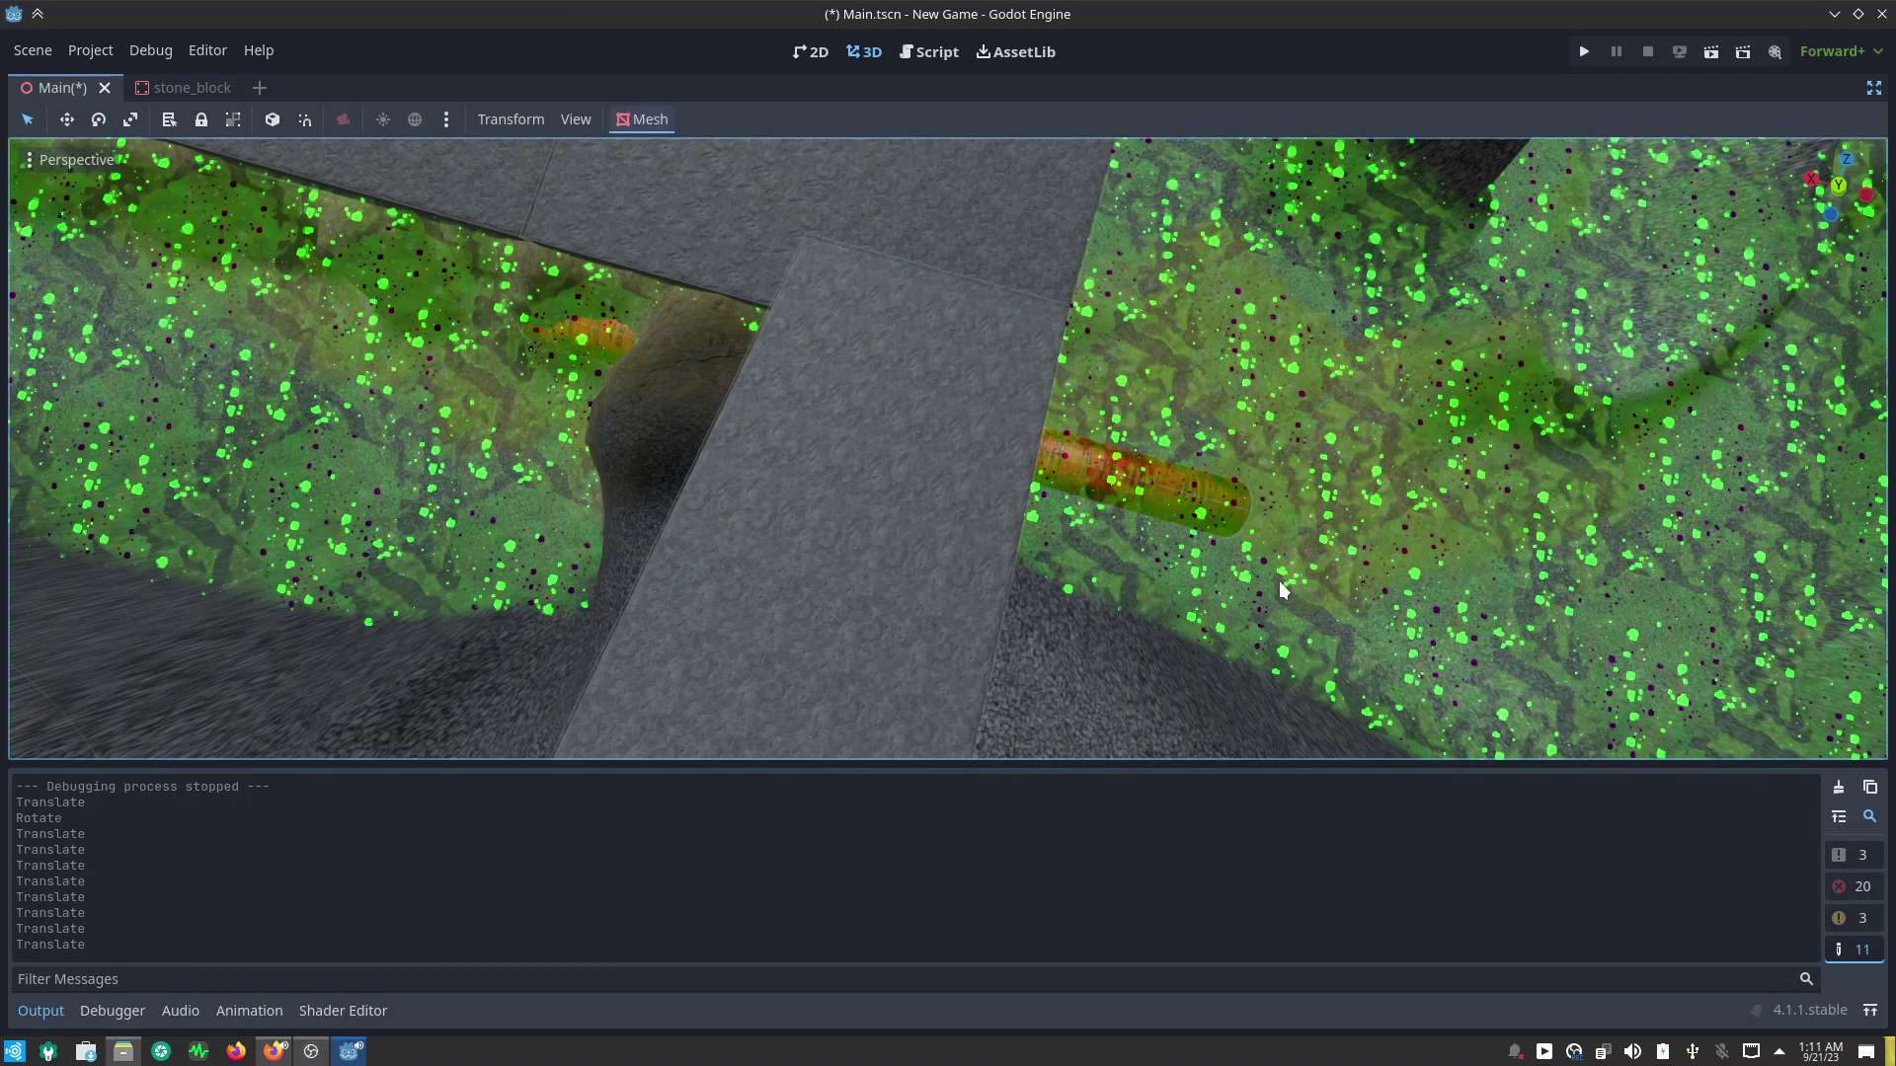
{"action": "mouse_move", "coordinate": [1280, 588]}
{"action": "middle_mouse_down"}
{"action": "mouse_move", "coordinate": [1106, 460]}
{"action": "mouse_move", "coordinate": [1007, 233]}
{"action": "mouse_move", "coordinate": [1125, 573]}
{"action": "middle_mouse_up"}
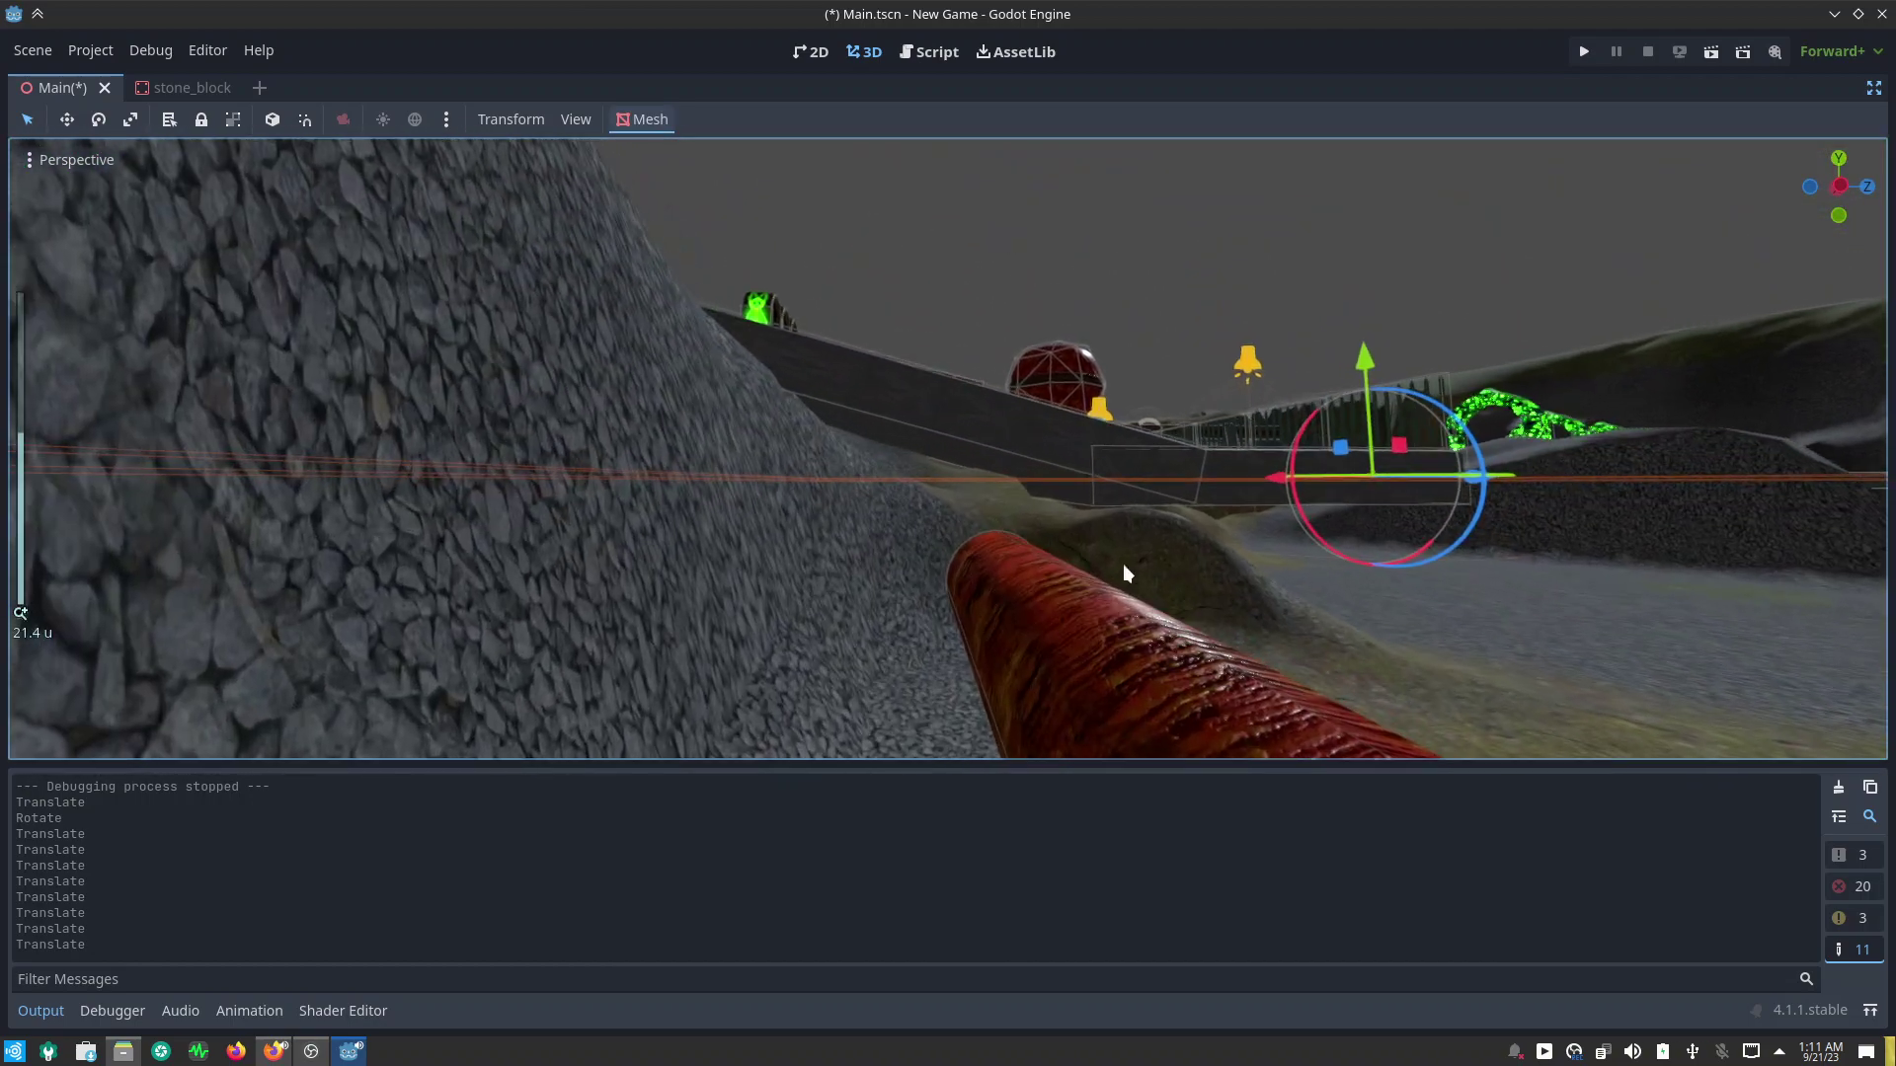
{"action": "left_click", "coordinate": [1094, 626]}
{"action": "mouse_move", "coordinate": [1314, 632]}
{"action": "middle_mouse_down"}
{"action": "mouse_move", "coordinate": [957, 596]}
{"action": "mouse_move", "coordinate": [1045, 602]}
{"action": "mouse_move", "coordinate": [897, 636]}
{"action": "mouse_move", "coordinate": [815, 620]}
{"action": "mouse_move", "coordinate": [554, 643]}
{"action": "mouse_move", "coordinate": [541, 673]}
{"action": "mouse_move", "coordinate": [578, 553]}
{"action": "mouse_move", "coordinate": [912, 707]}
{"action": "mouse_move", "coordinate": [965, 677]}
{"action": "mouse_move", "coordinate": [900, 650]}
{"action": "mouse_move", "coordinate": [867, 560]}
{"action": "mouse_move", "coordinate": [802, 638]}
{"action": "mouse_move", "coordinate": [993, 365]}
{"action": "mouse_move", "coordinate": [1030, 436]}
{"action": "mouse_move", "coordinate": [1228, 596]}
{"action": "mouse_move", "coordinate": [1342, 733]}
{"action": "mouse_move", "coordinate": [1212, 697]}
{"action": "middle_mouse_up"}
{"action": "scroll", "coordinate": [967, 669], "scroll_direction": "up", "scroll_amount": 3}
{"action": "scroll", "coordinate": [867, 561], "scroll_direction": "up", "scroll_amount": 3}
{"action": "scroll", "coordinate": [1031, 437], "scroll_direction": "down", "scroll_amount": 3}
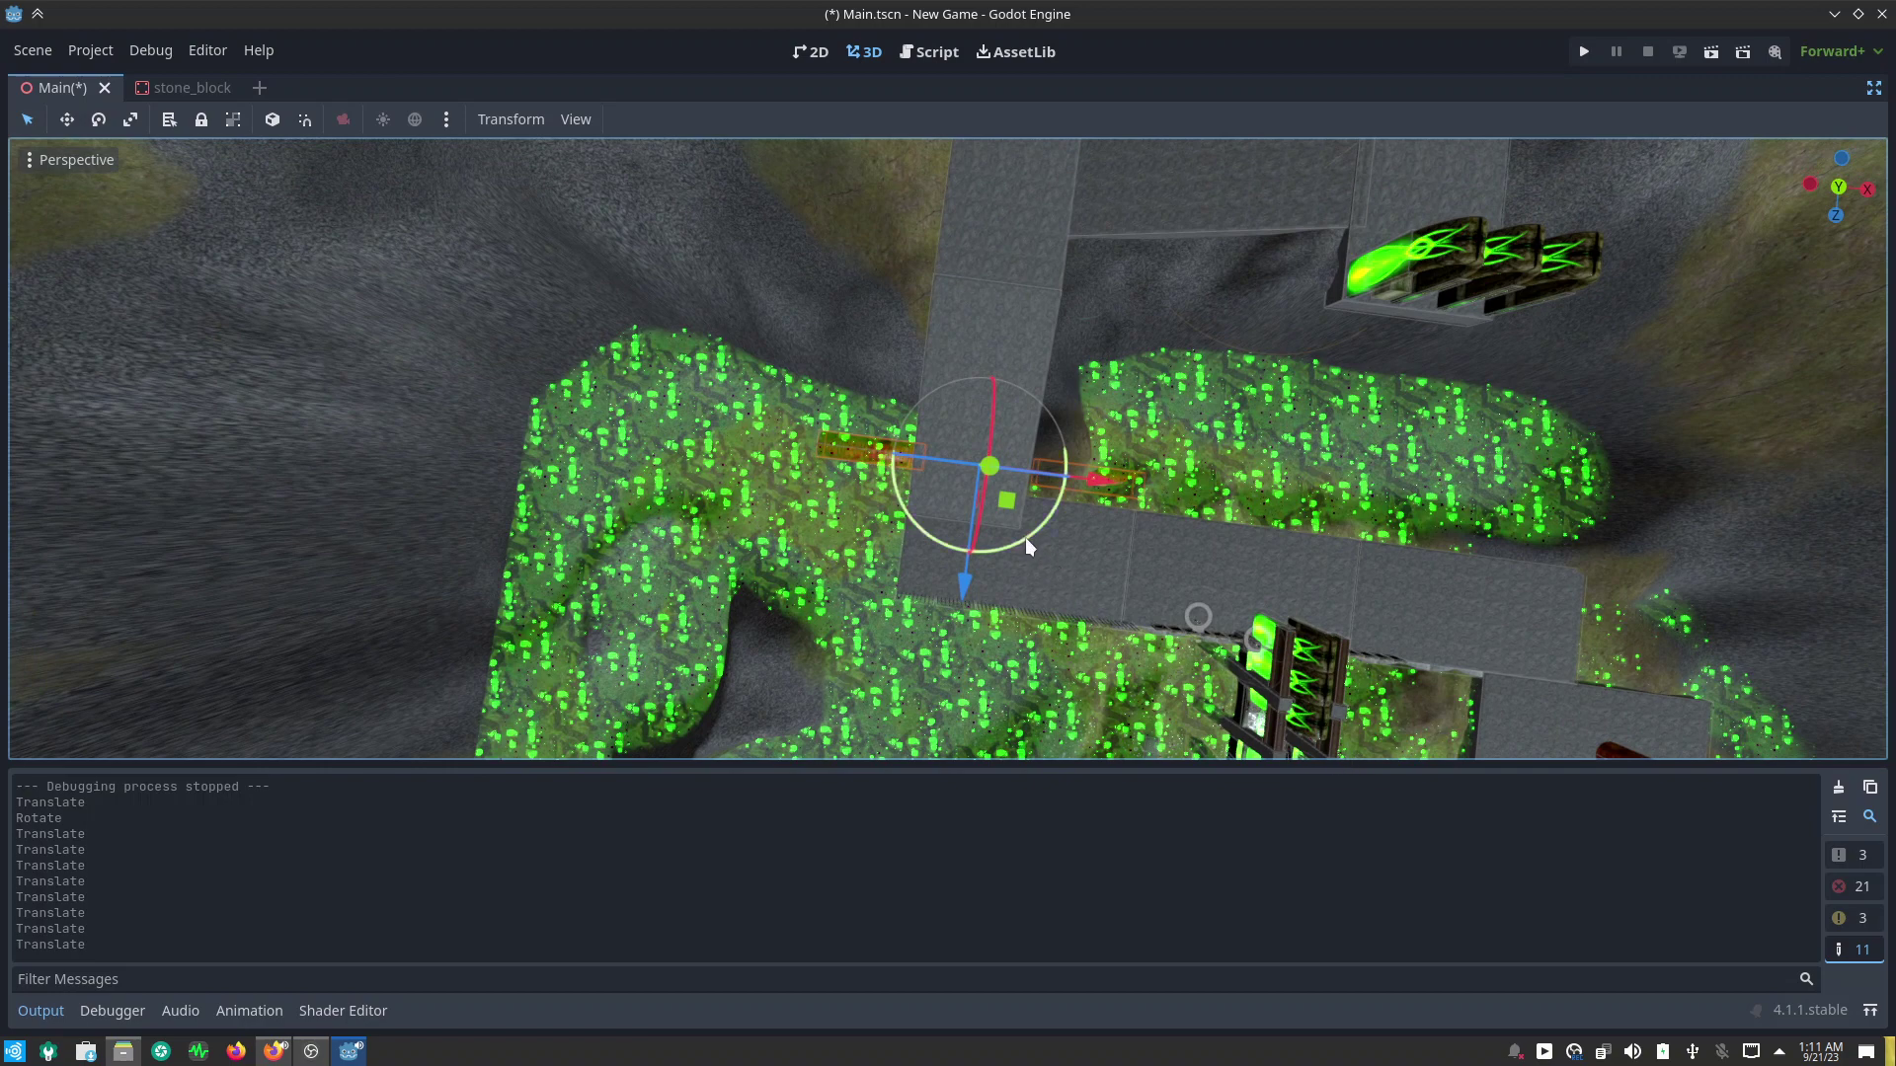
{"action": "left_click_drag", "start_coordinate": [1025, 537], "coordinate": [1056, 517]}
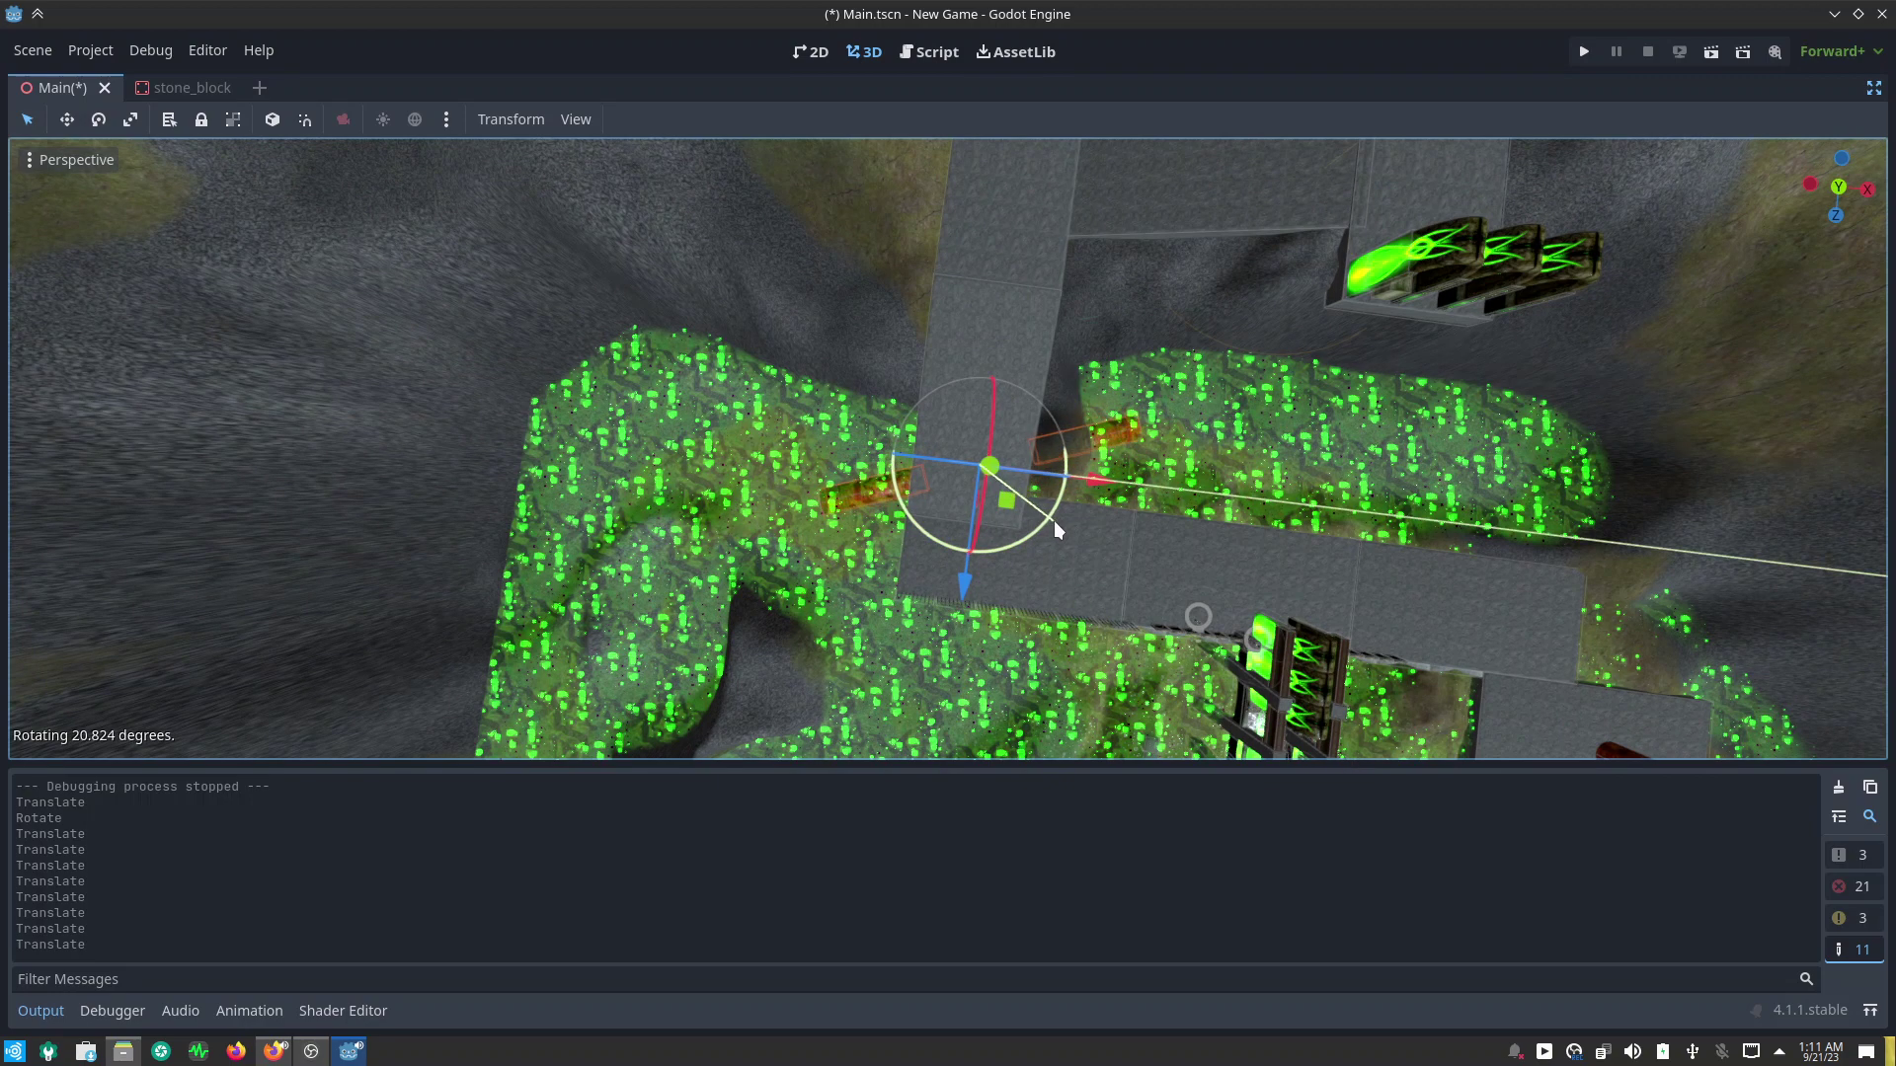
{"action": "left_click_drag", "start_coordinate": [1056, 517], "coordinate": [1054, 520]}
Step: Raise the red log higher beside the walkway along the Y axis
{"action": "middle_click_drag", "start_coordinate": [1052, 525], "coordinate": [1204, 312]}
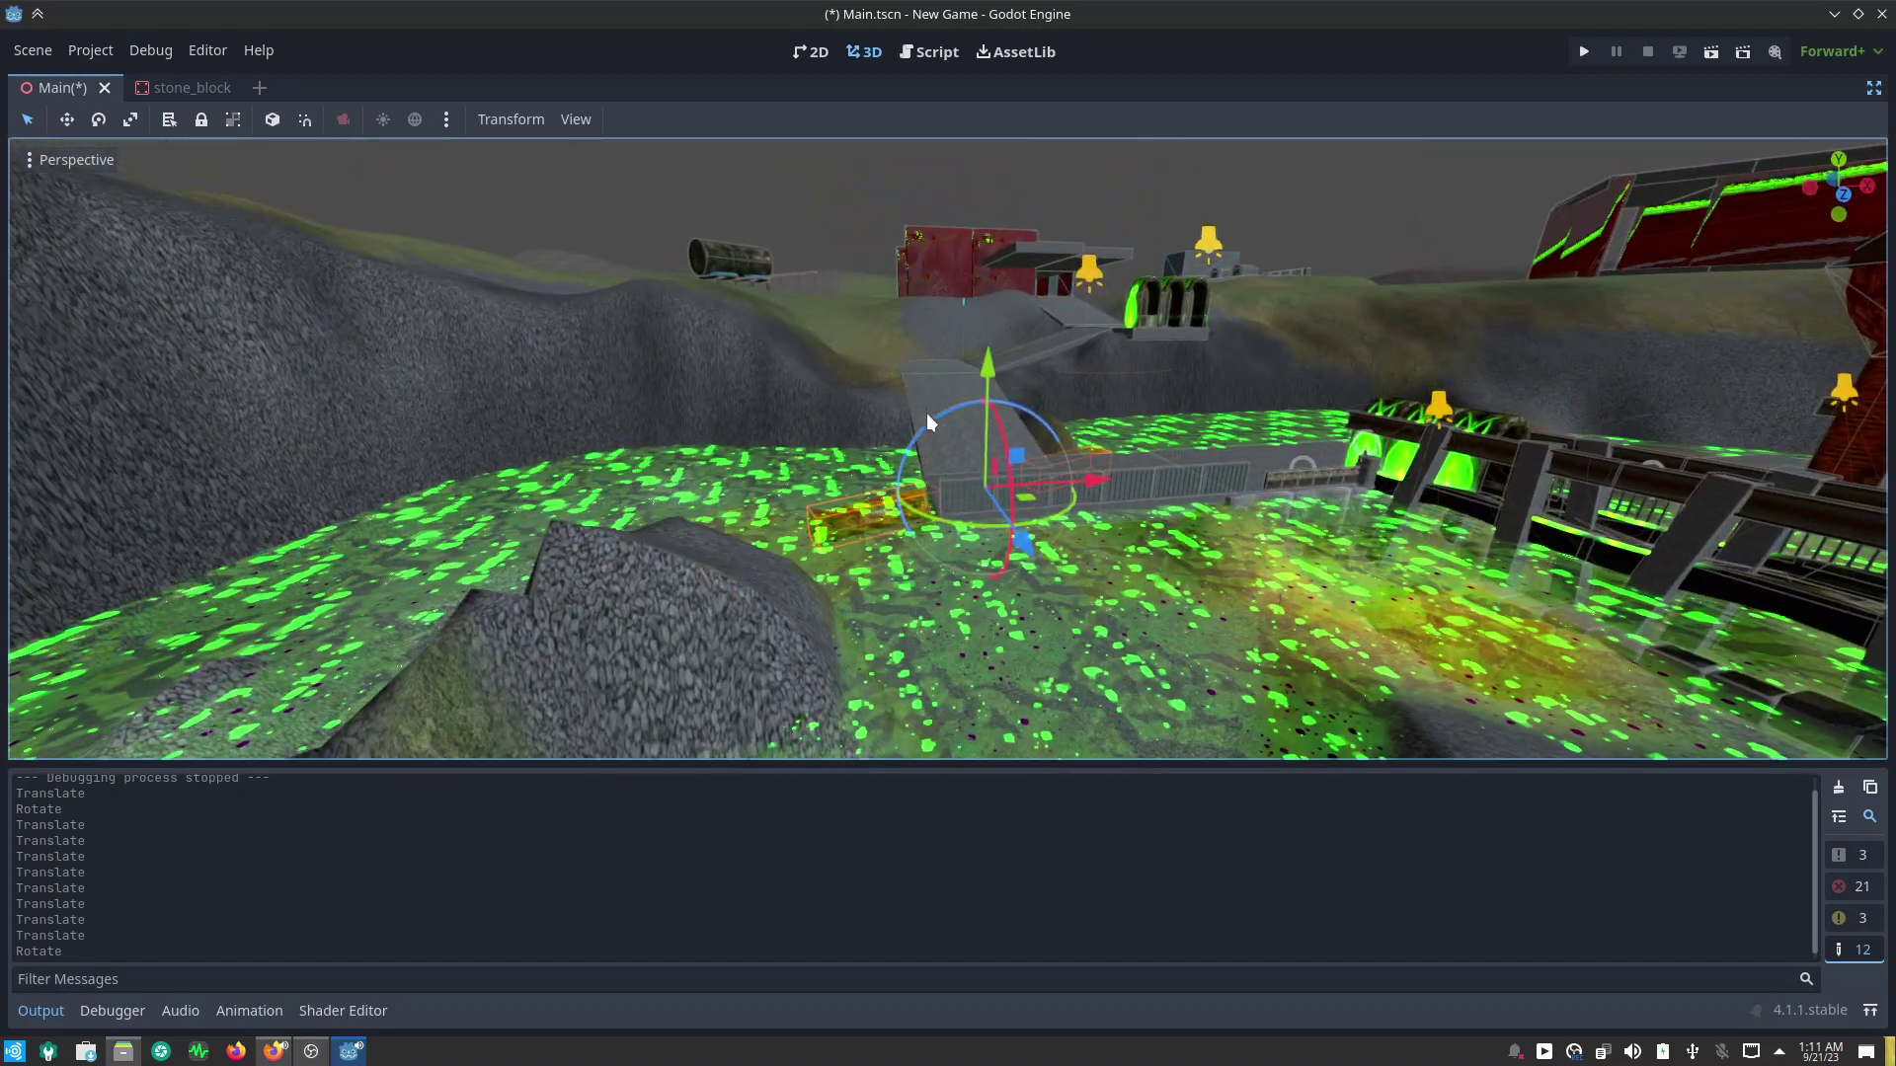
{"action": "scroll", "coordinate": [956, 423], "scroll_direction": "up", "scroll_amount": 3}
{"action": "scroll", "coordinate": [955, 423], "scroll_direction": "up", "scroll_amount": 3}
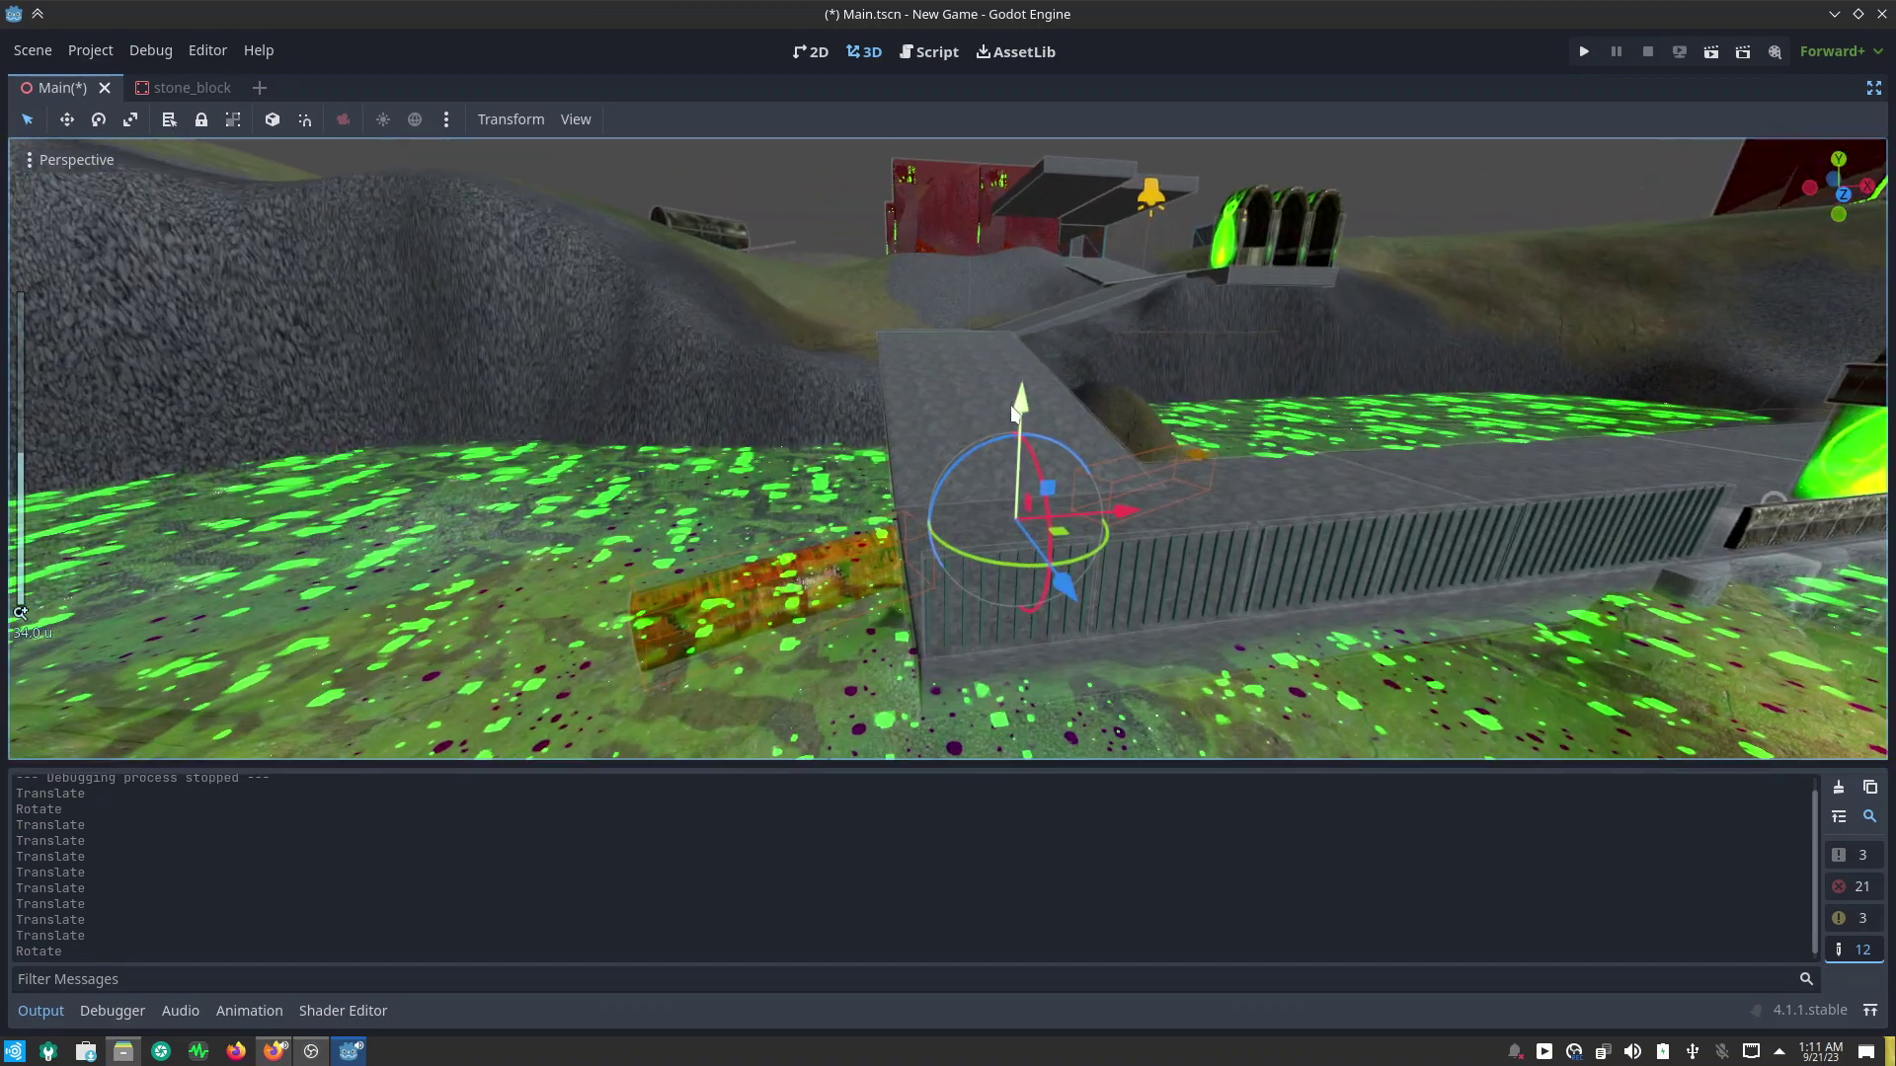
{"action": "left_click_drag", "start_coordinate": [1017, 410], "coordinate": [1035, 371]}
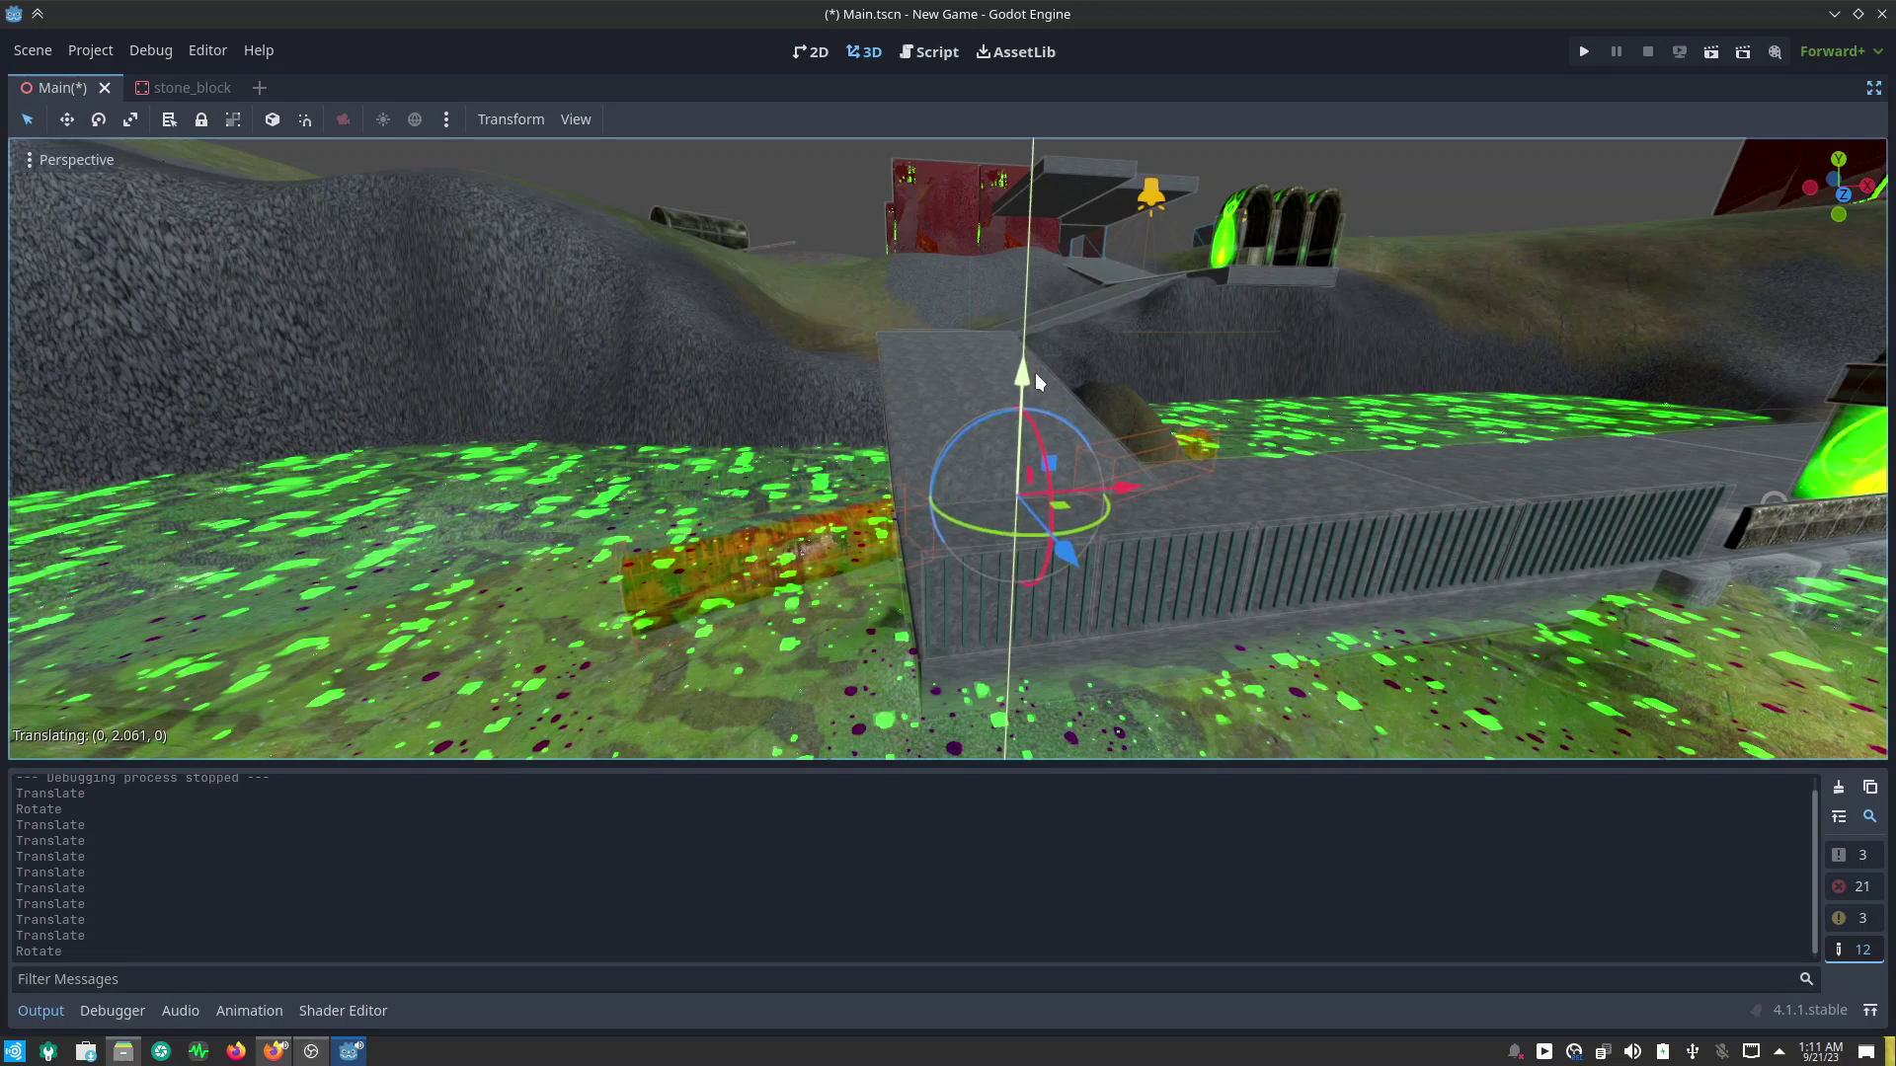
{"action": "mouse_move", "coordinate": [1242, 458]}
{"action": "middle_mouse_down"}
{"action": "mouse_move", "coordinate": [1408, 393]}
{"action": "mouse_move", "coordinate": [1176, 518]}
{"action": "mouse_move", "coordinate": [1268, 471]}
{"action": "middle_mouse_up"}
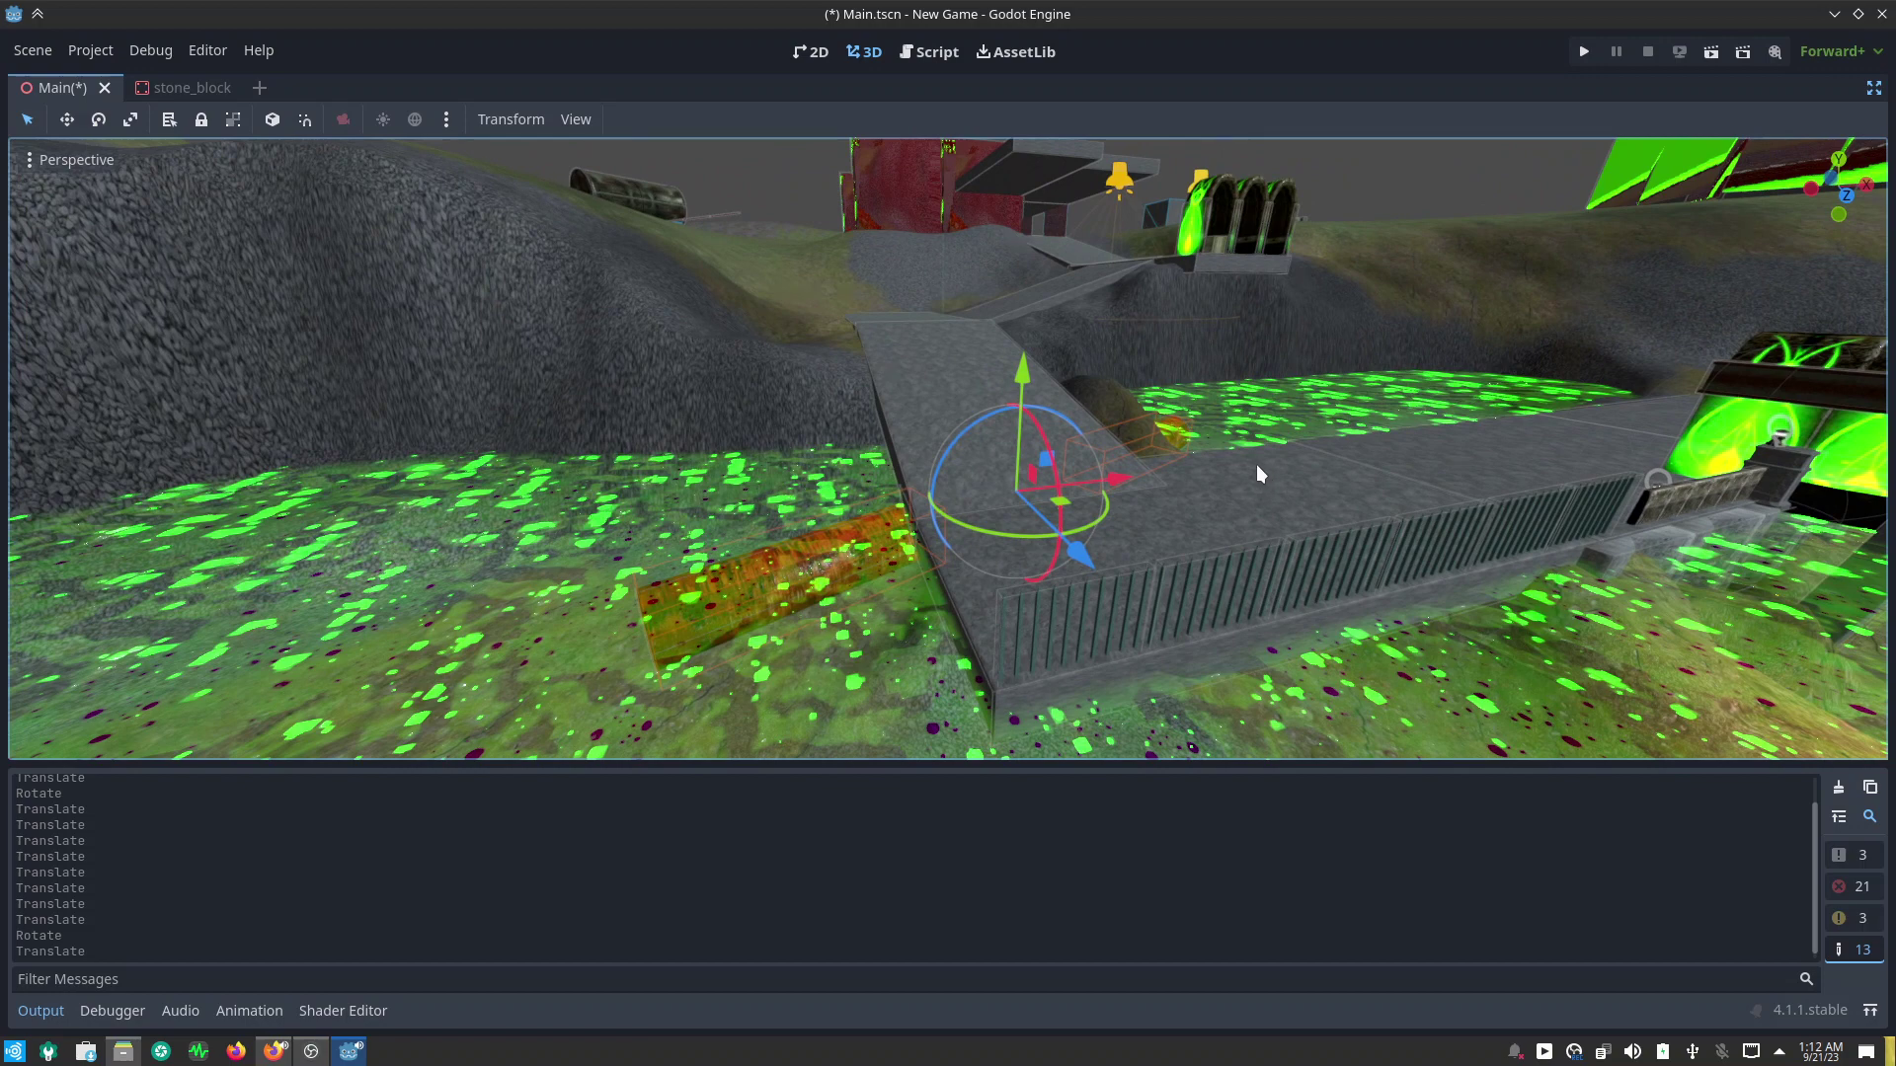
{"action": "mouse_move", "coordinate": [1512, 519]}
{"action": "middle_mouse_down"}
{"action": "mouse_move", "coordinate": [817, 478]}
{"action": "mouse_move", "coordinate": [889, 478]}
{"action": "middle_mouse_up"}
{"action": "mouse_move", "coordinate": [1297, 480]}
{"action": "middle_mouse_down"}
{"action": "mouse_move", "coordinate": [1184, 584]}
{"action": "mouse_move", "coordinate": [926, 491]}
{"action": "mouse_move", "coordinate": [896, 531]}
{"action": "mouse_move", "coordinate": [1061, 590]}
{"action": "middle_mouse_up"}
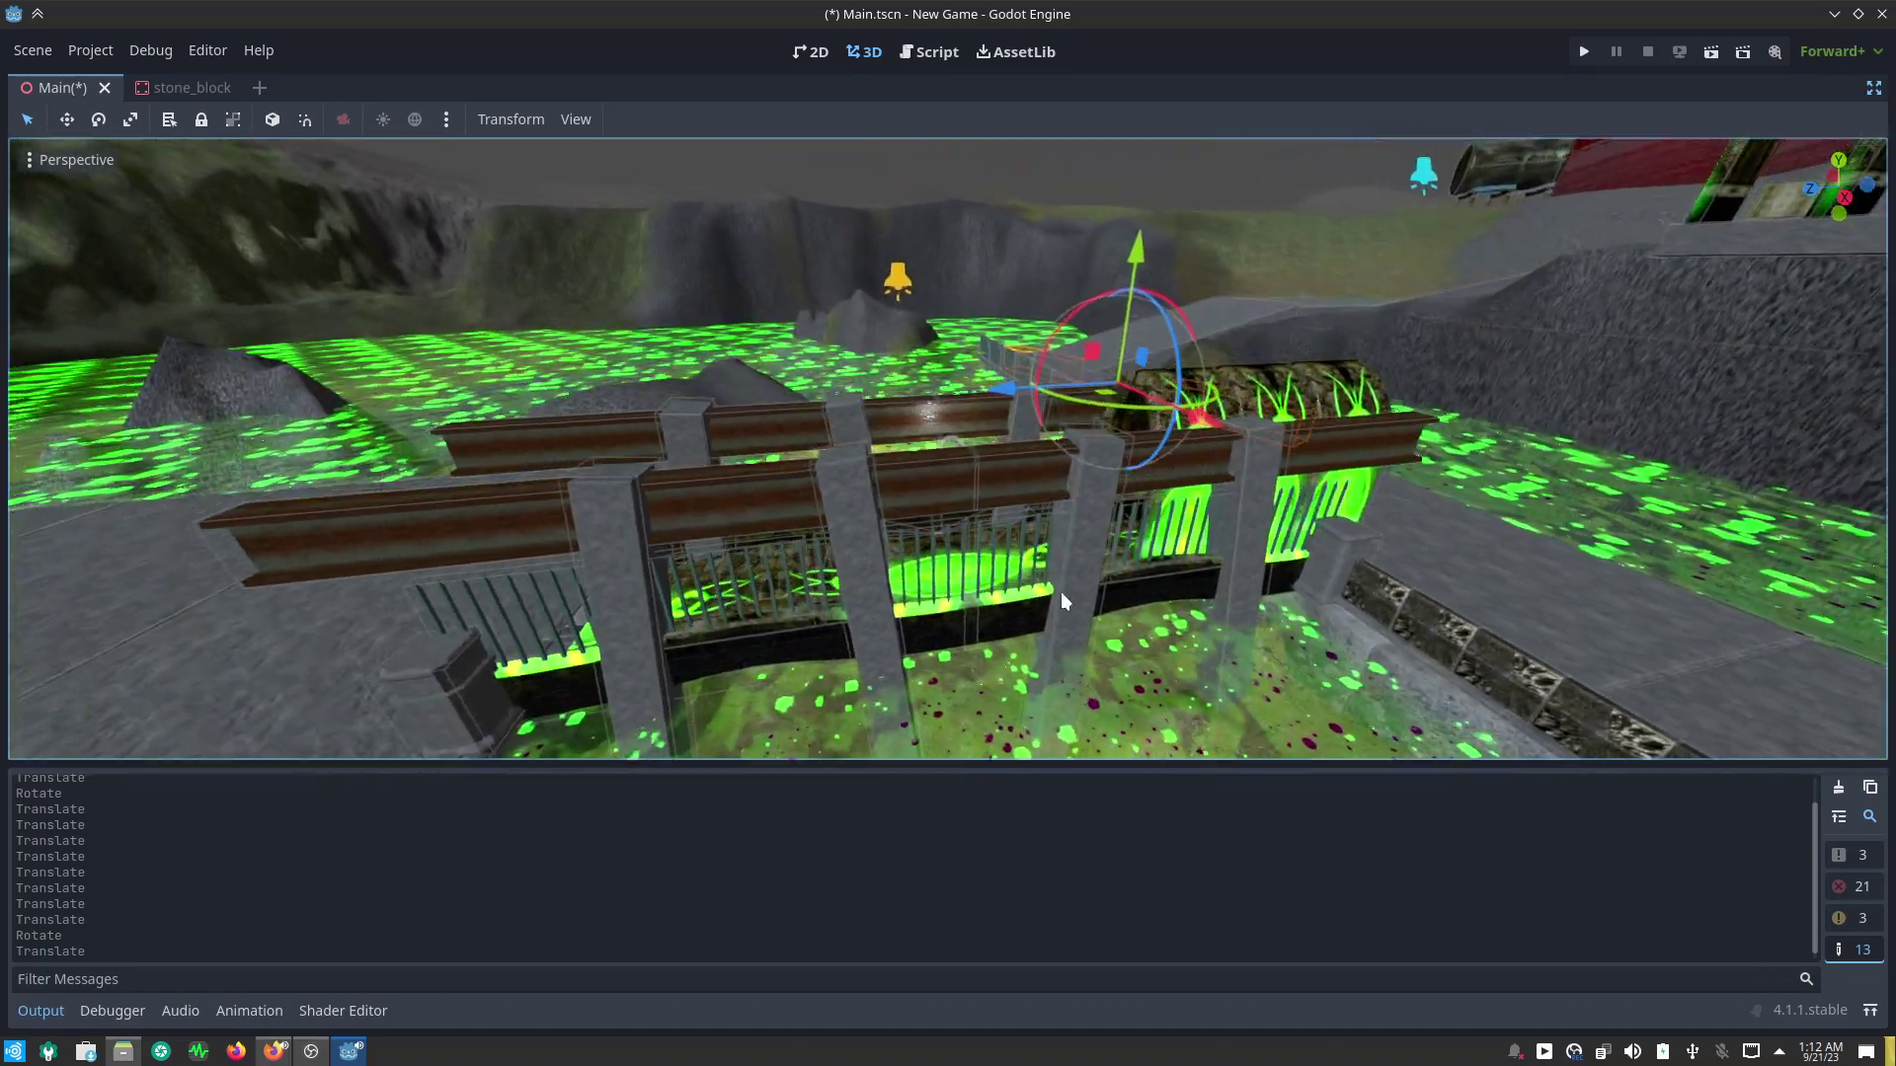
{"action": "scroll", "coordinate": [1060, 590], "scroll_direction": "up", "scroll_amount": 2}
{"action": "mouse_move", "coordinate": [1083, 673]}
{"action": "middle_mouse_down"}
{"action": "mouse_move", "coordinate": [1165, 550]}
{"action": "mouse_move", "coordinate": [1147, 549]}
{"action": "mouse_move", "coordinate": [1276, 622]}
{"action": "mouse_move", "coordinate": [1145, 578]}
{"action": "middle_mouse_up"}
Step: Select the five fence sections inside the rail structure and drag them out onto the terrain
{"action": "mouse_move", "coordinate": [753, 484]}
{"action": "middle_mouse_down"}
{"action": "mouse_move", "coordinate": [654, 537]}
{"action": "mouse_move", "coordinate": [703, 597]}
{"action": "mouse_move", "coordinate": [885, 529]}
{"action": "middle_mouse_up"}
{"action": "left_click", "coordinate": [736, 601]}
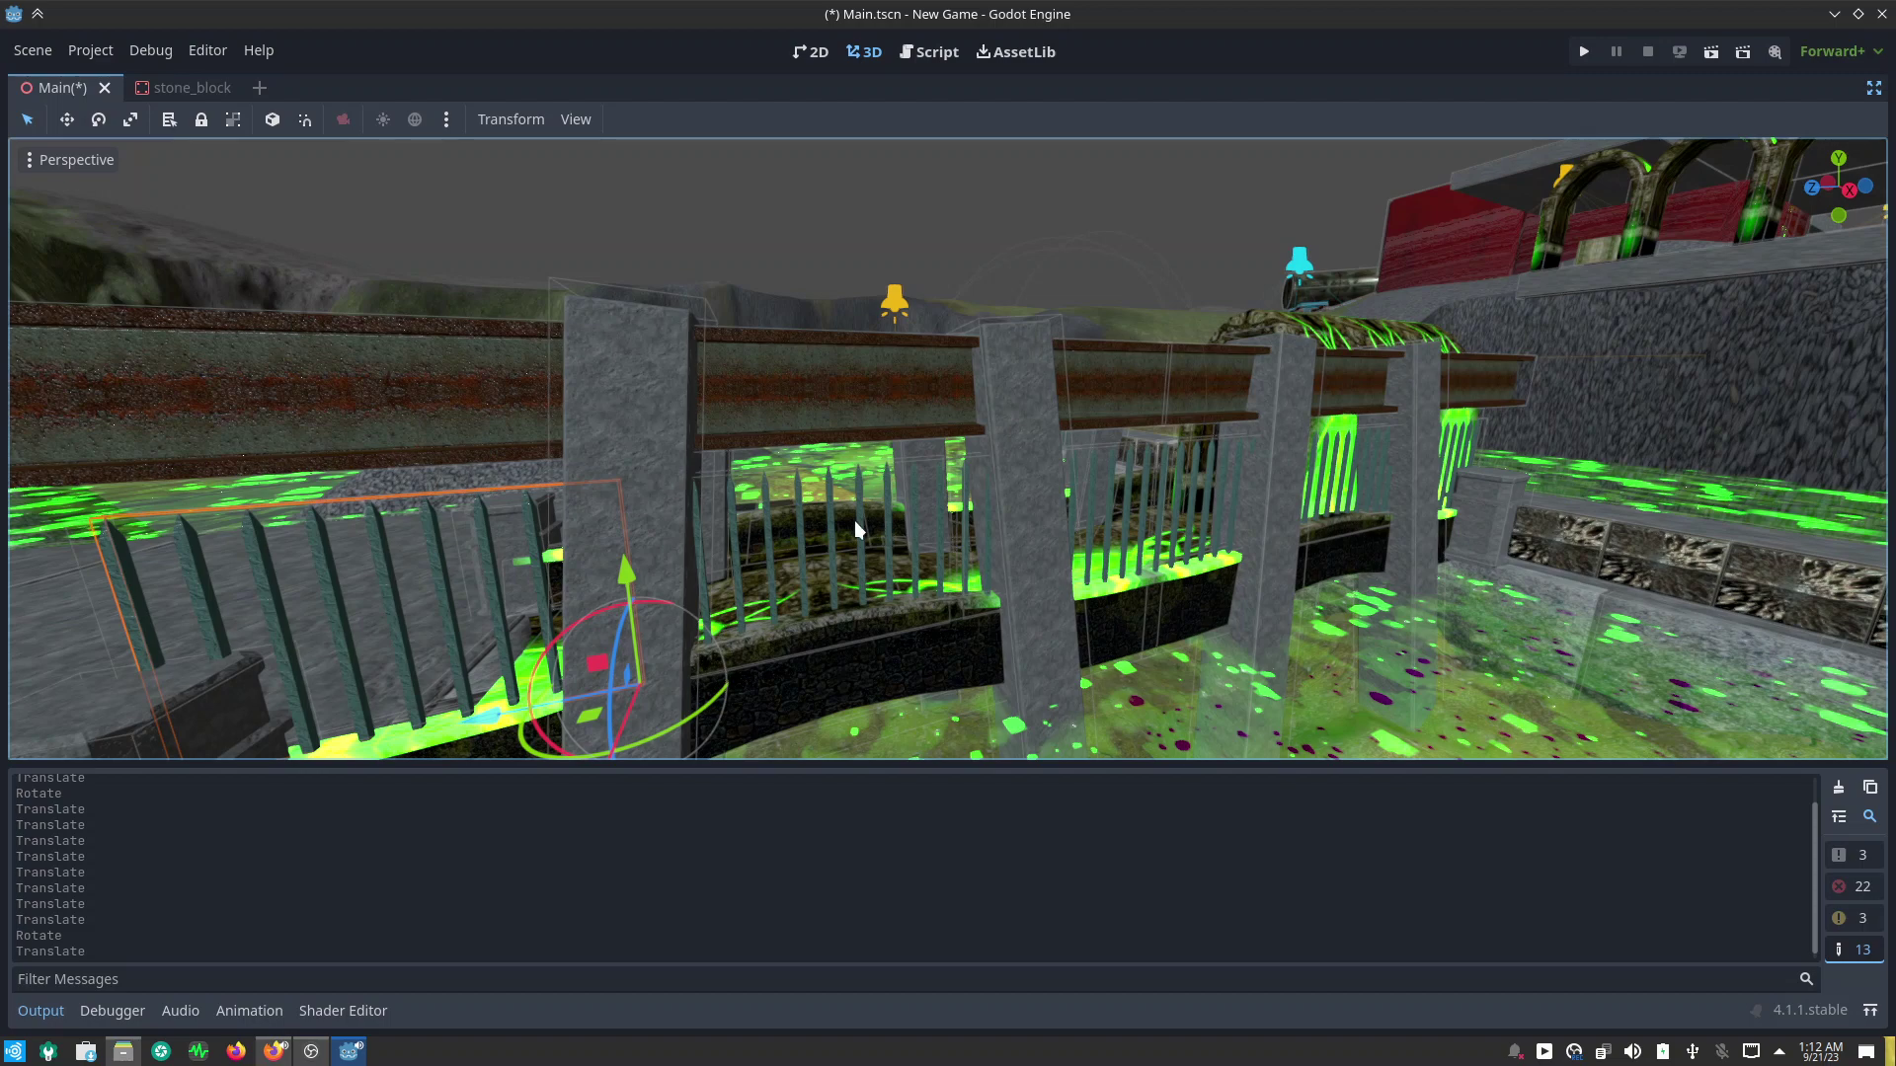
{"action": "left_click", "coordinate": [856, 519]}
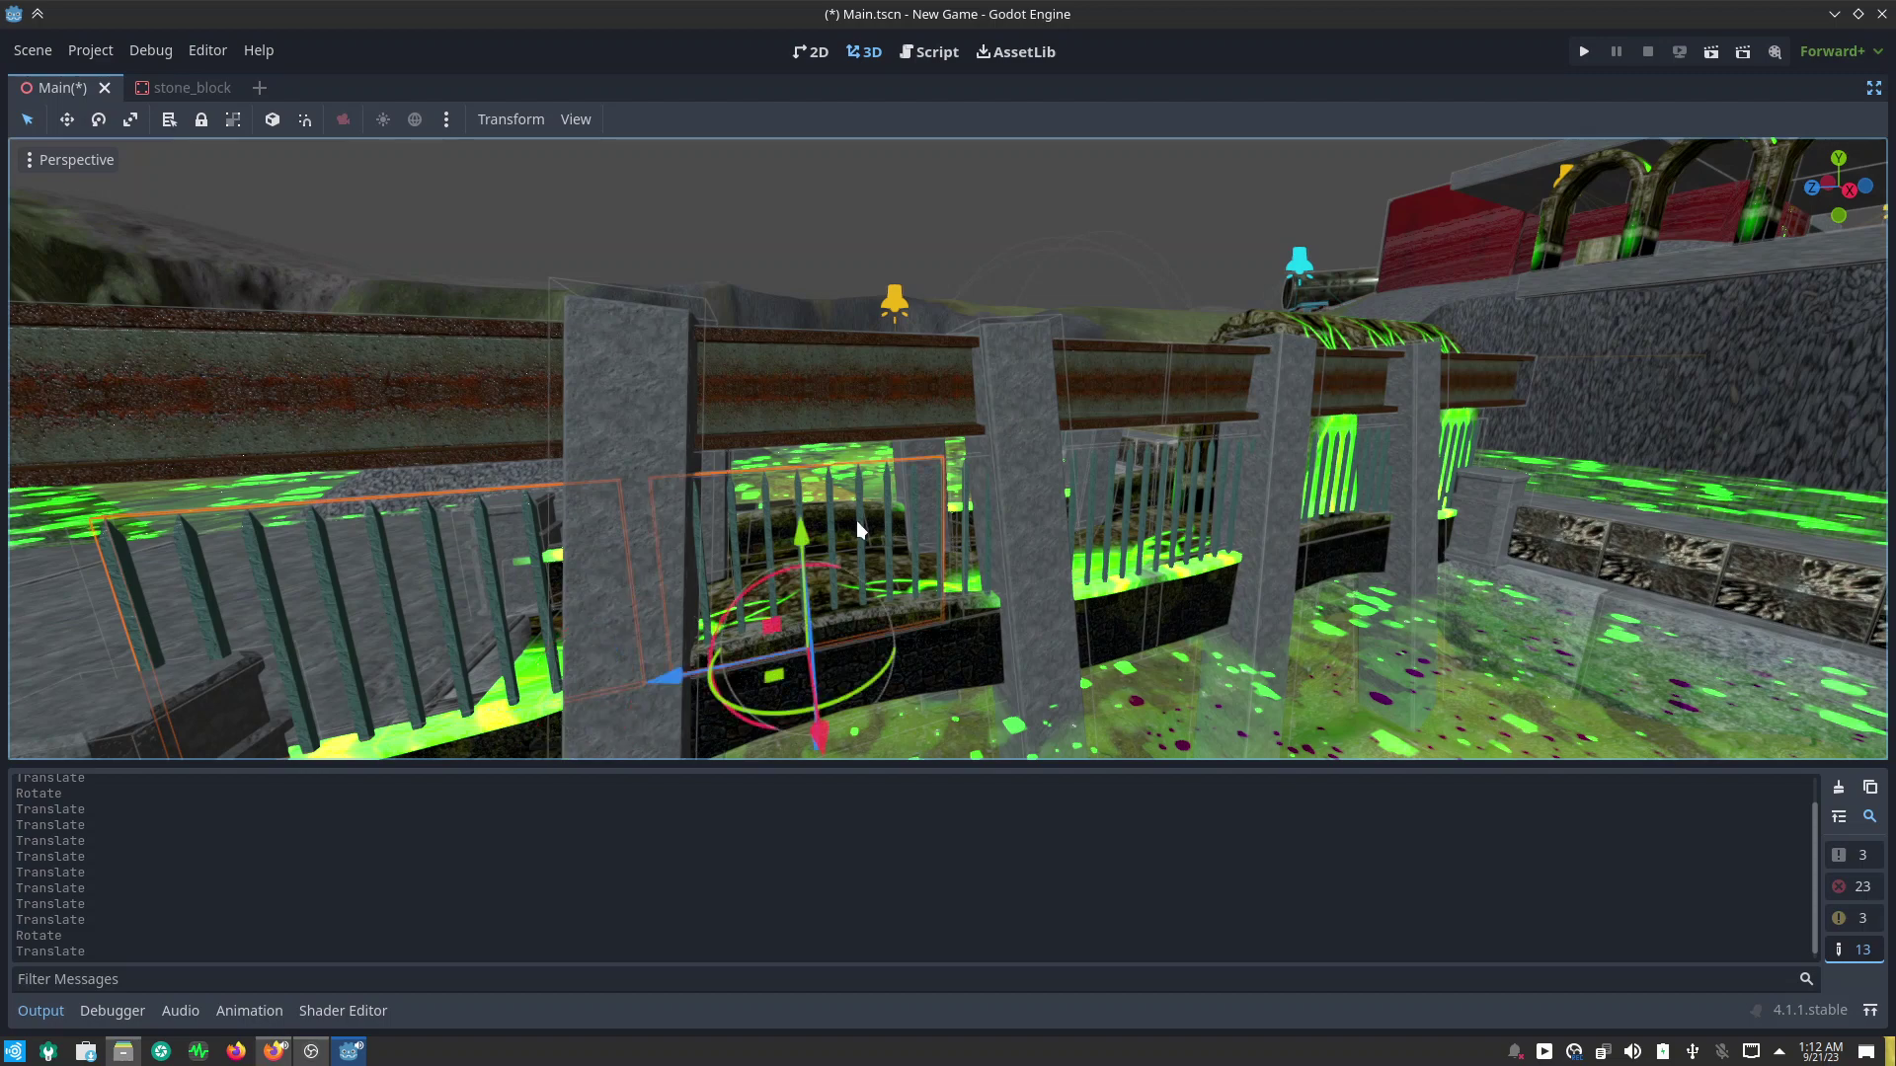
{"action": "left_click", "coordinate": [1126, 485], "text": "shift"}
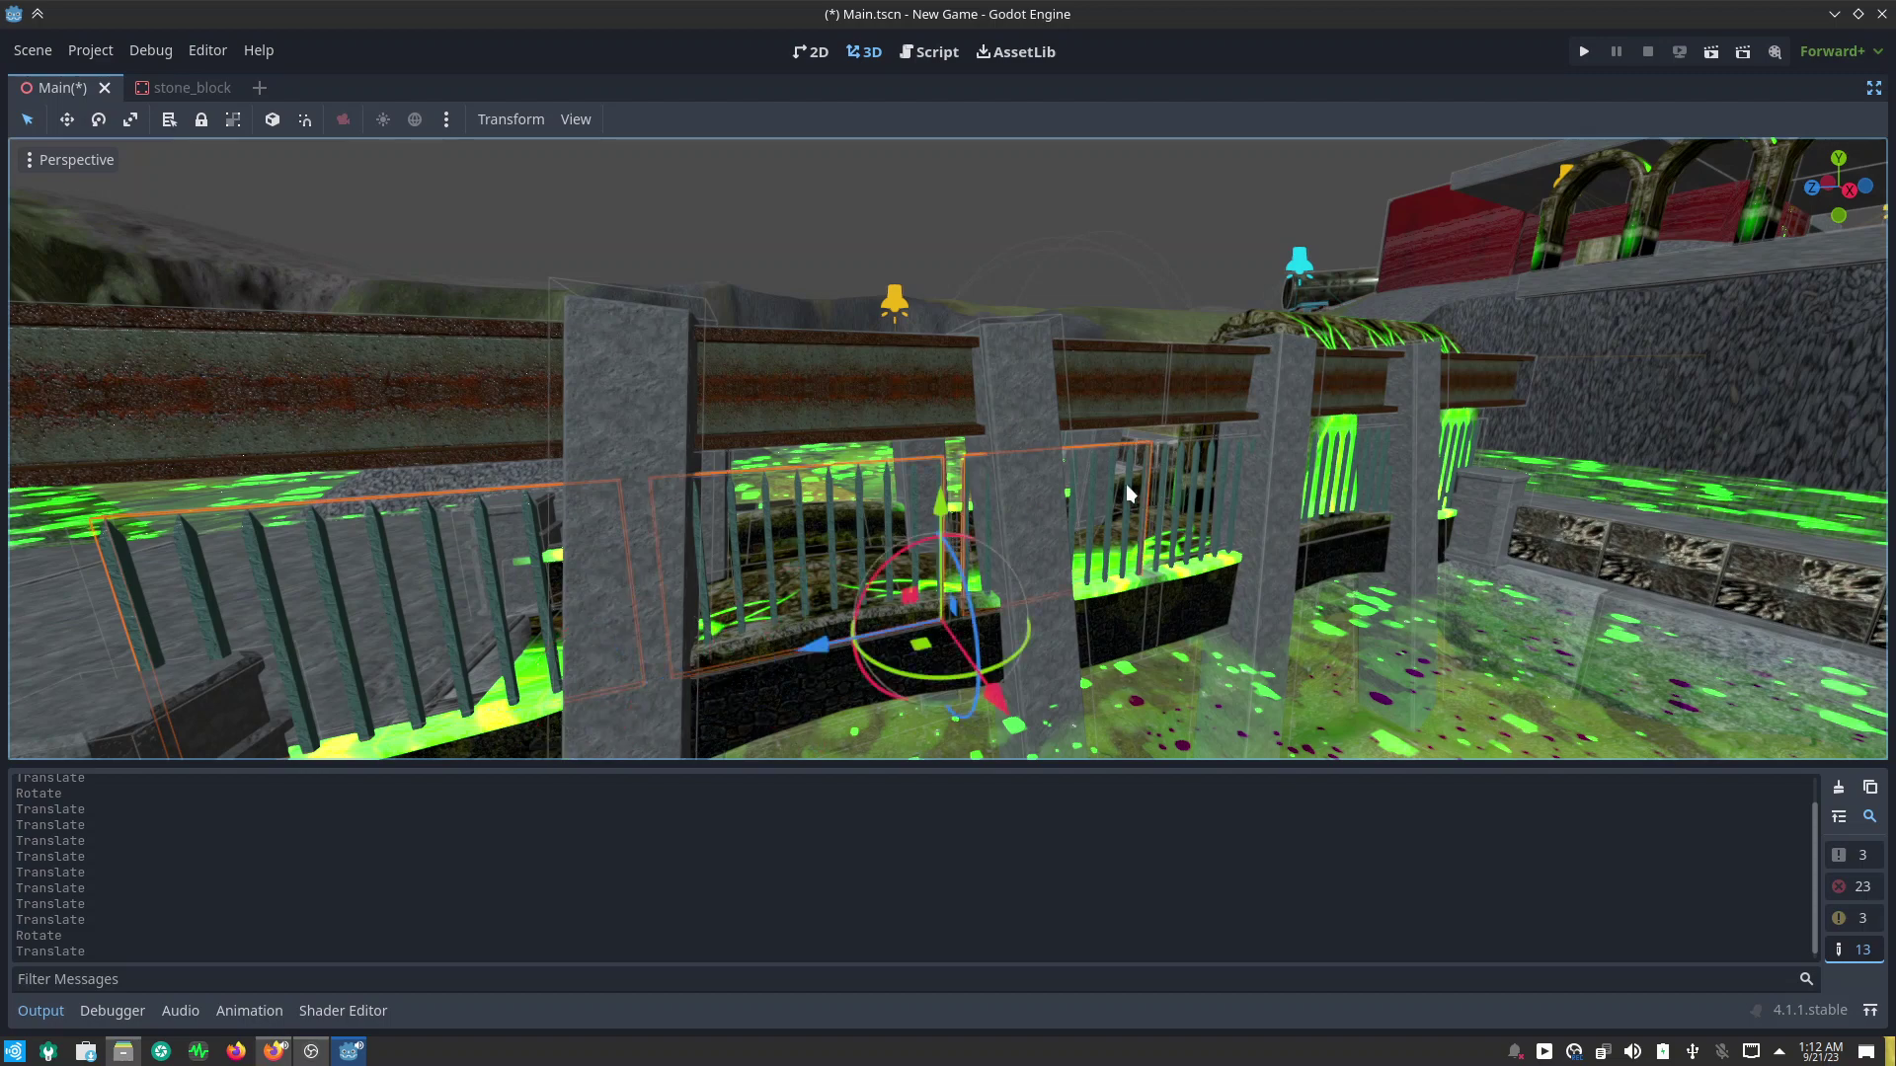
{"action": "left_click", "coordinate": [1326, 457], "text": "shift"}
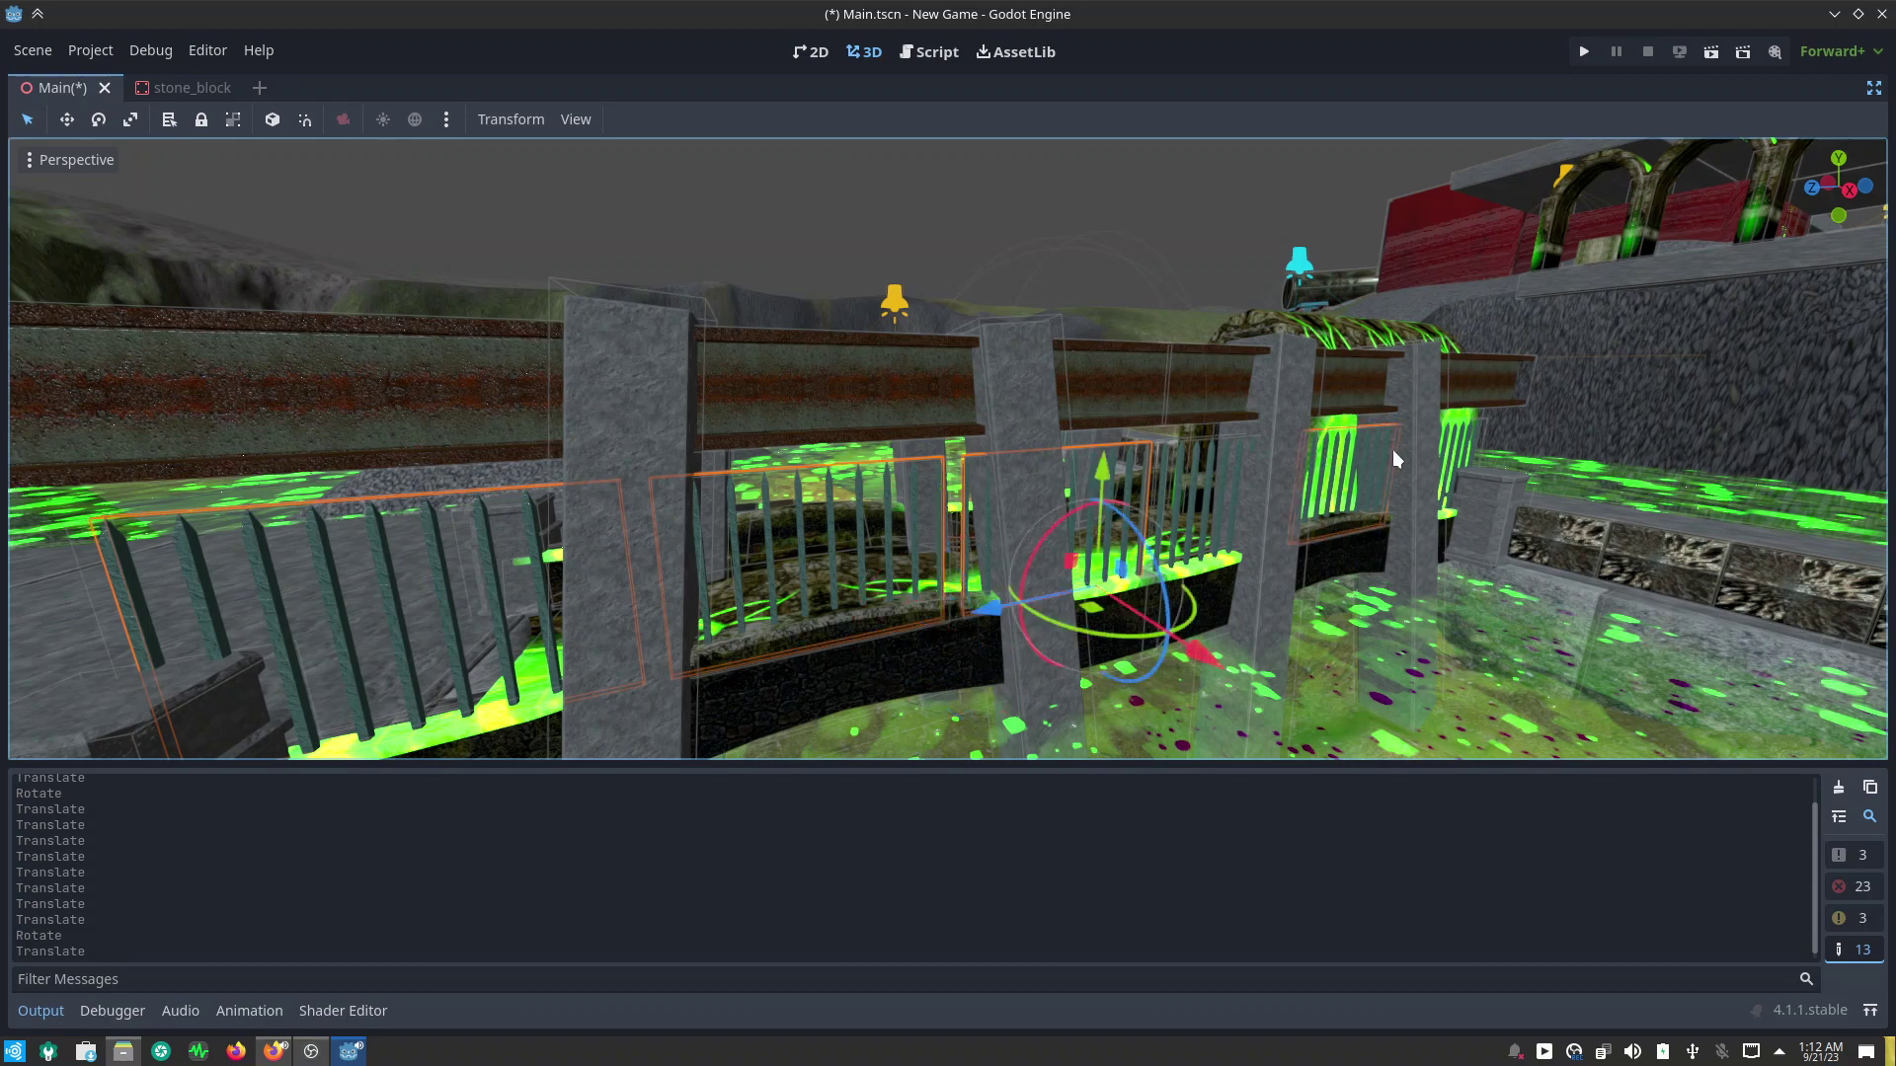
{"action": "left_click", "coordinate": [1480, 431], "text": "shift"}
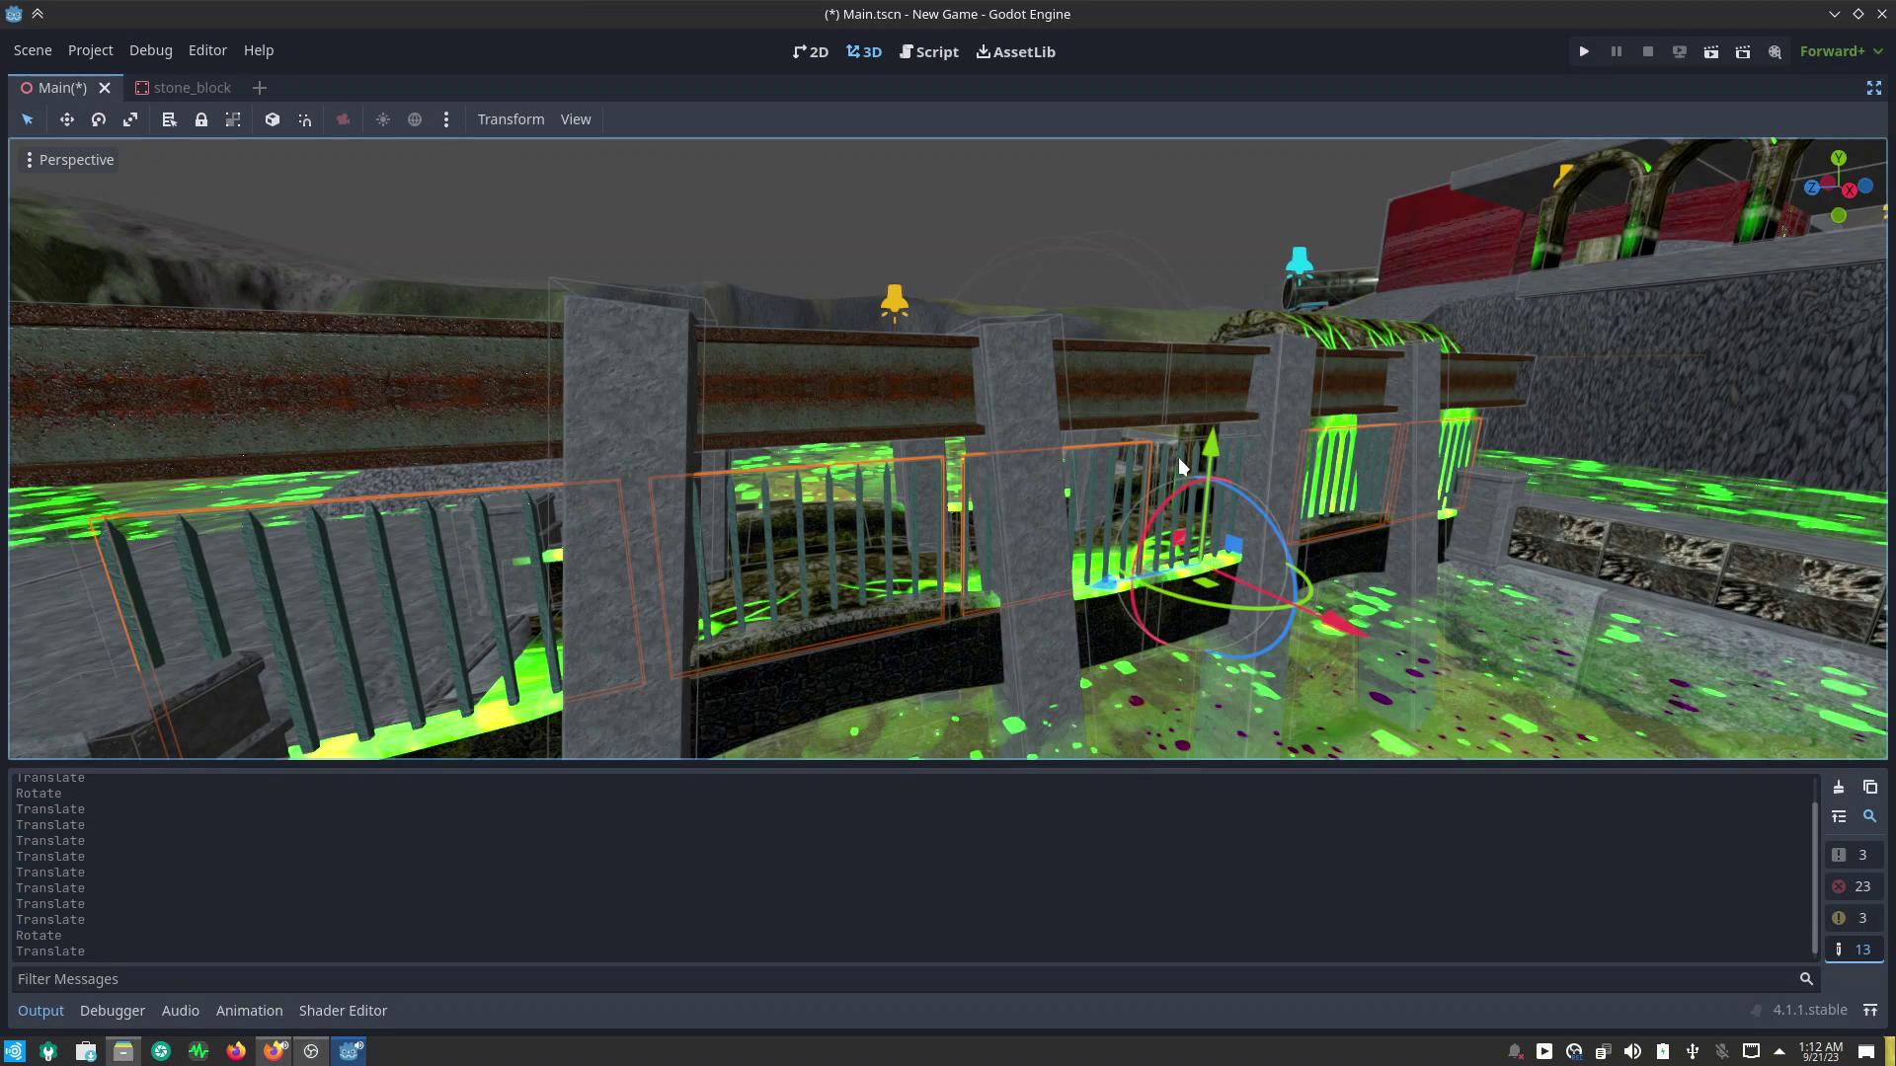
{"action": "scroll", "coordinate": [1216, 456], "scroll_direction": "down", "scroll_amount": 5}
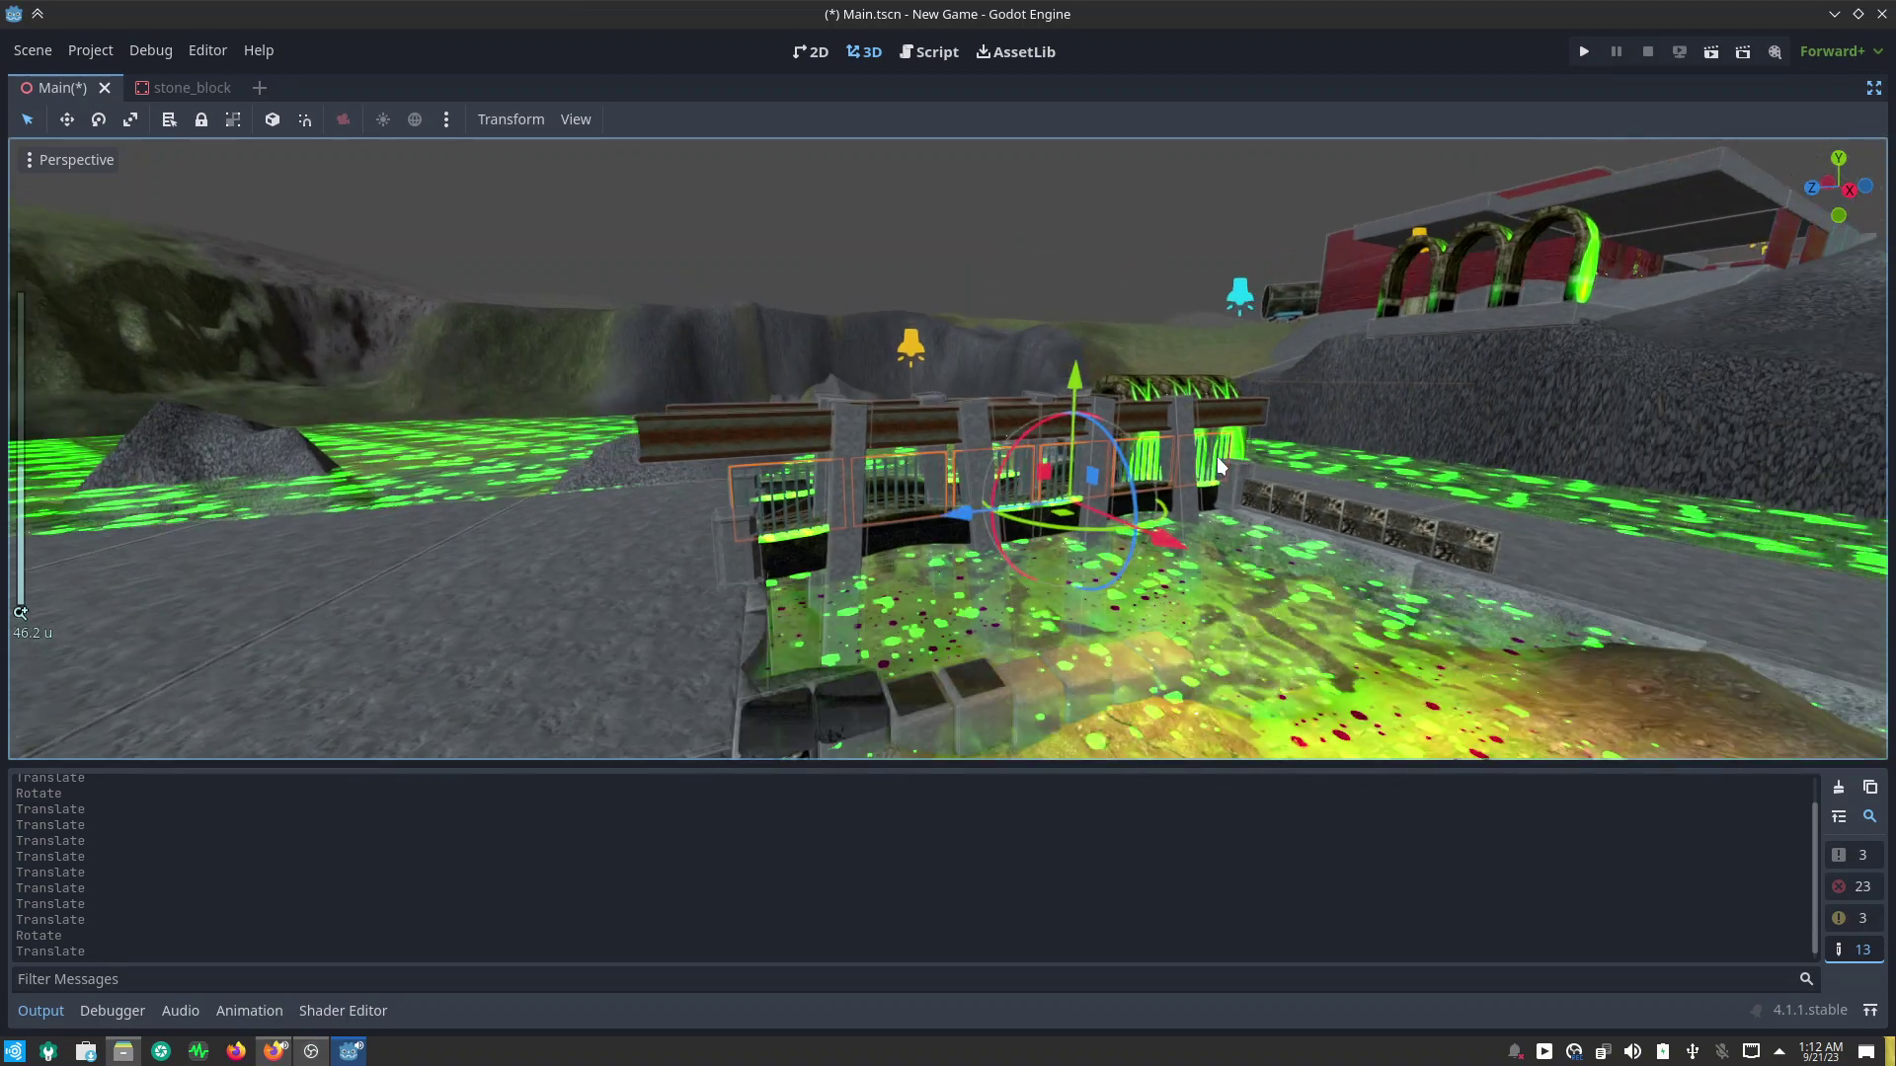
{"action": "mouse_move", "coordinate": [1216, 456]}
{"action": "middle_mouse_down"}
{"action": "mouse_move", "coordinate": [1076, 579]}
{"action": "mouse_move", "coordinate": [1240, 577]}
{"action": "middle_mouse_up"}
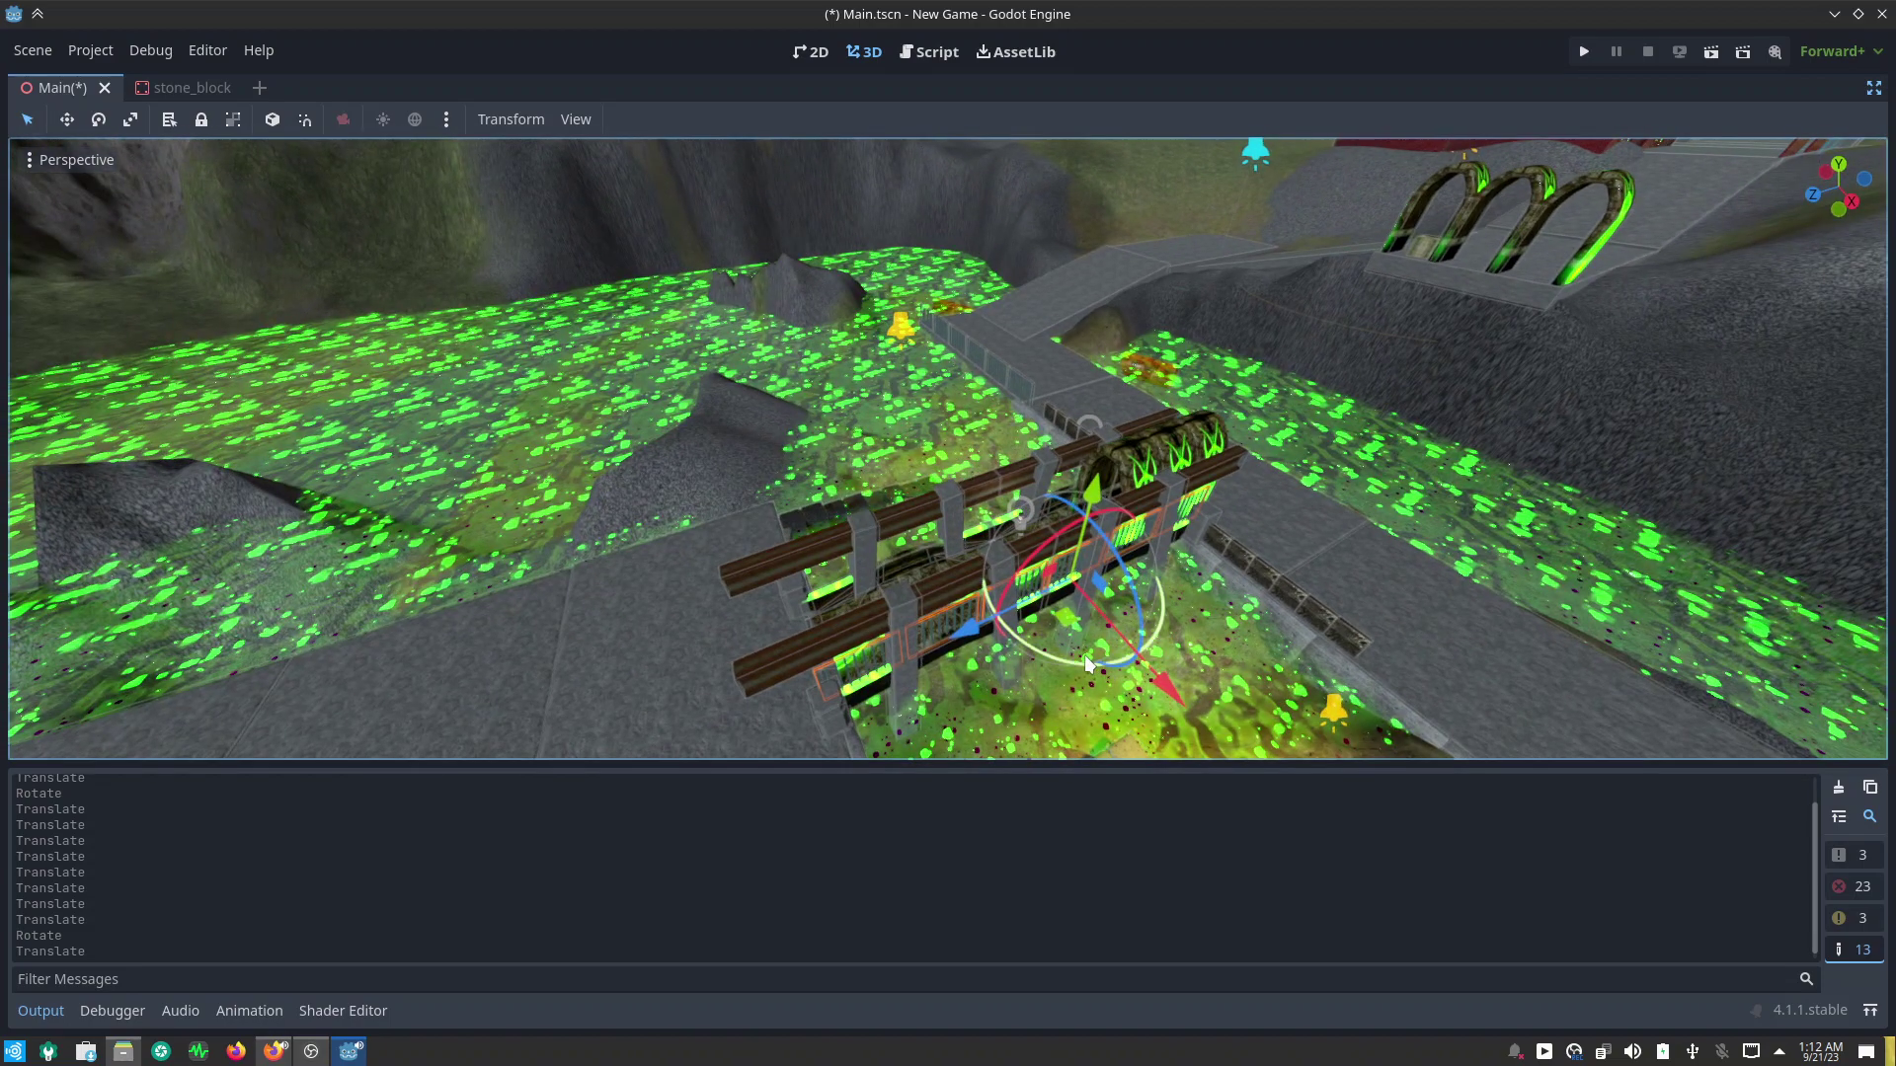
{"action": "left_click_drag", "start_coordinate": [1073, 624], "coordinate": [544, 612]}
Step: Lower the selected fences slightly and slide them along the bridge
{"action": "key", "text": "f"}
{"action": "mouse_move", "coordinate": [558, 578]}
{"action": "middle_mouse_down"}
{"action": "mouse_move", "coordinate": [940, 480]}
{"action": "mouse_move", "coordinate": [921, 597]}
{"action": "mouse_move", "coordinate": [877, 511]}
{"action": "mouse_move", "coordinate": [932, 419]}
{"action": "middle_mouse_up"}
{"action": "left_click_drag", "start_coordinate": [954, 343], "coordinate": [965, 373]}
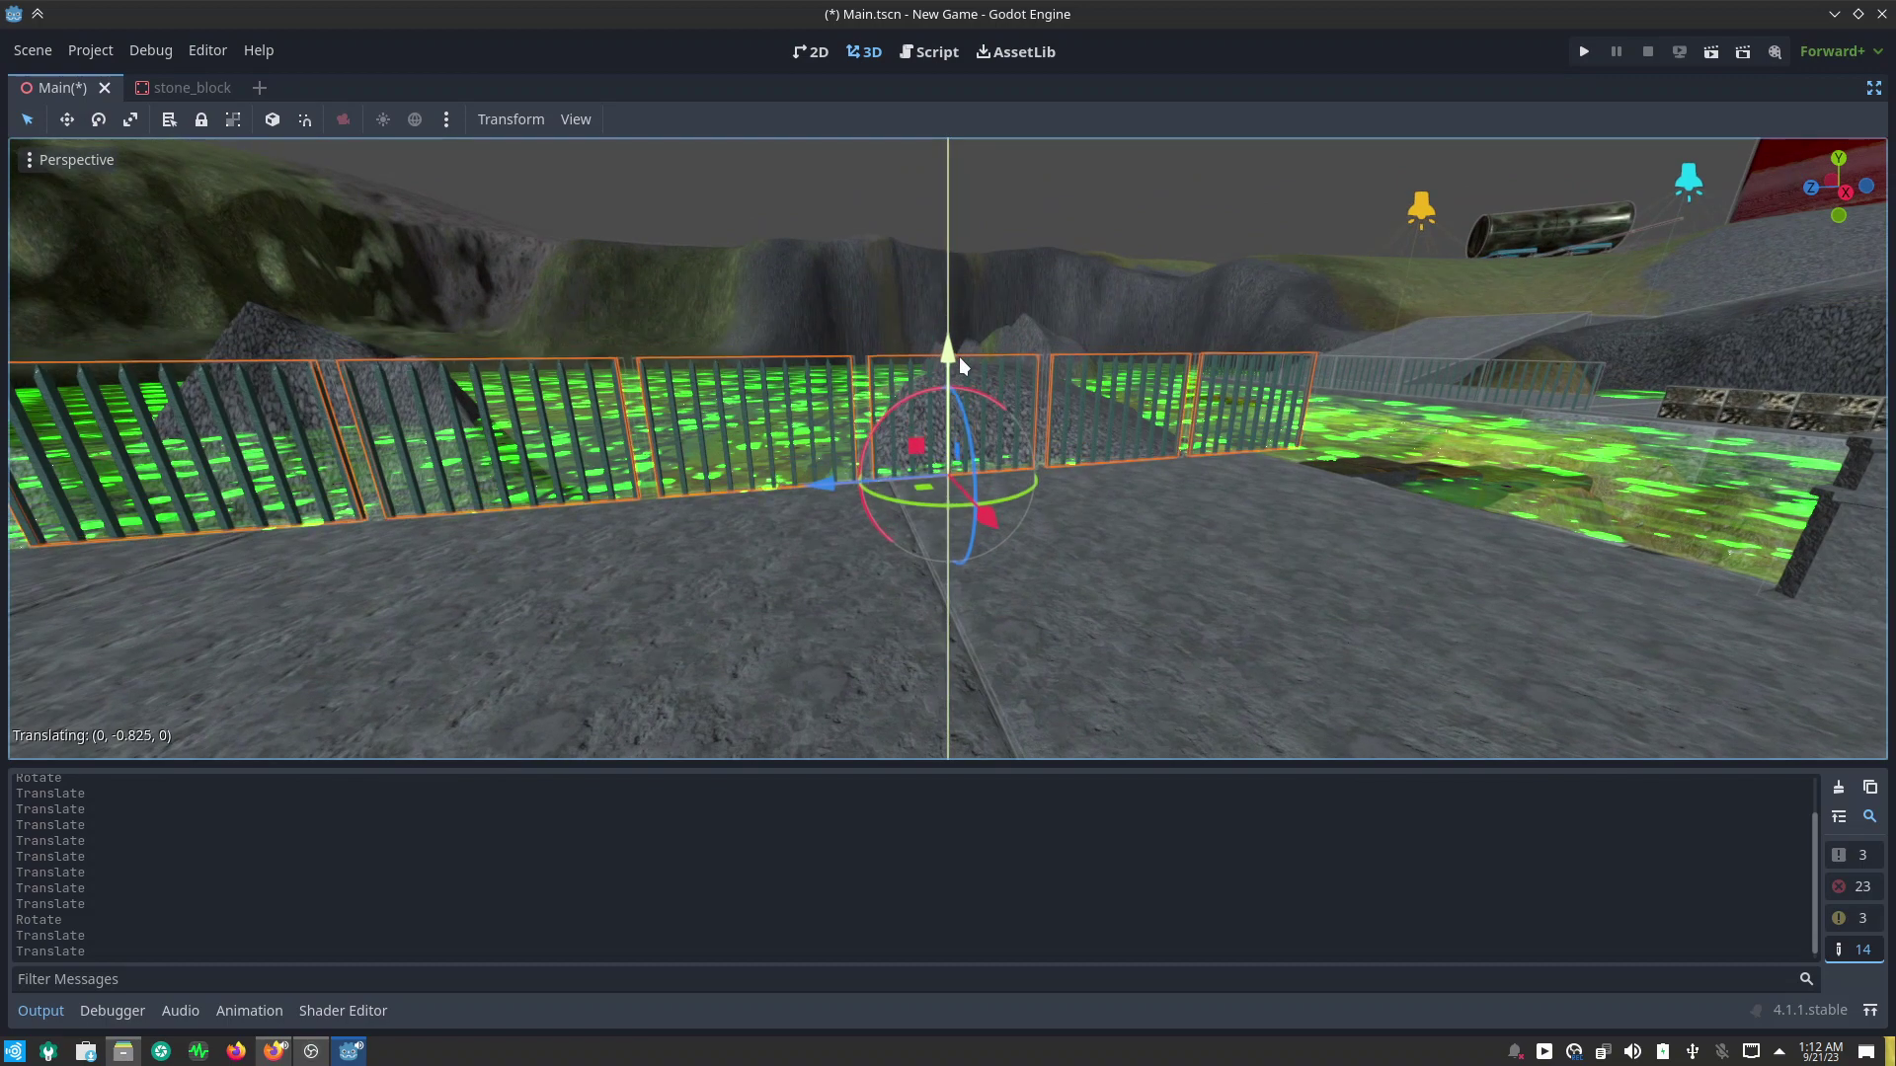
{"action": "left_click_drag", "start_coordinate": [897, 482], "coordinate": [760, 501]}
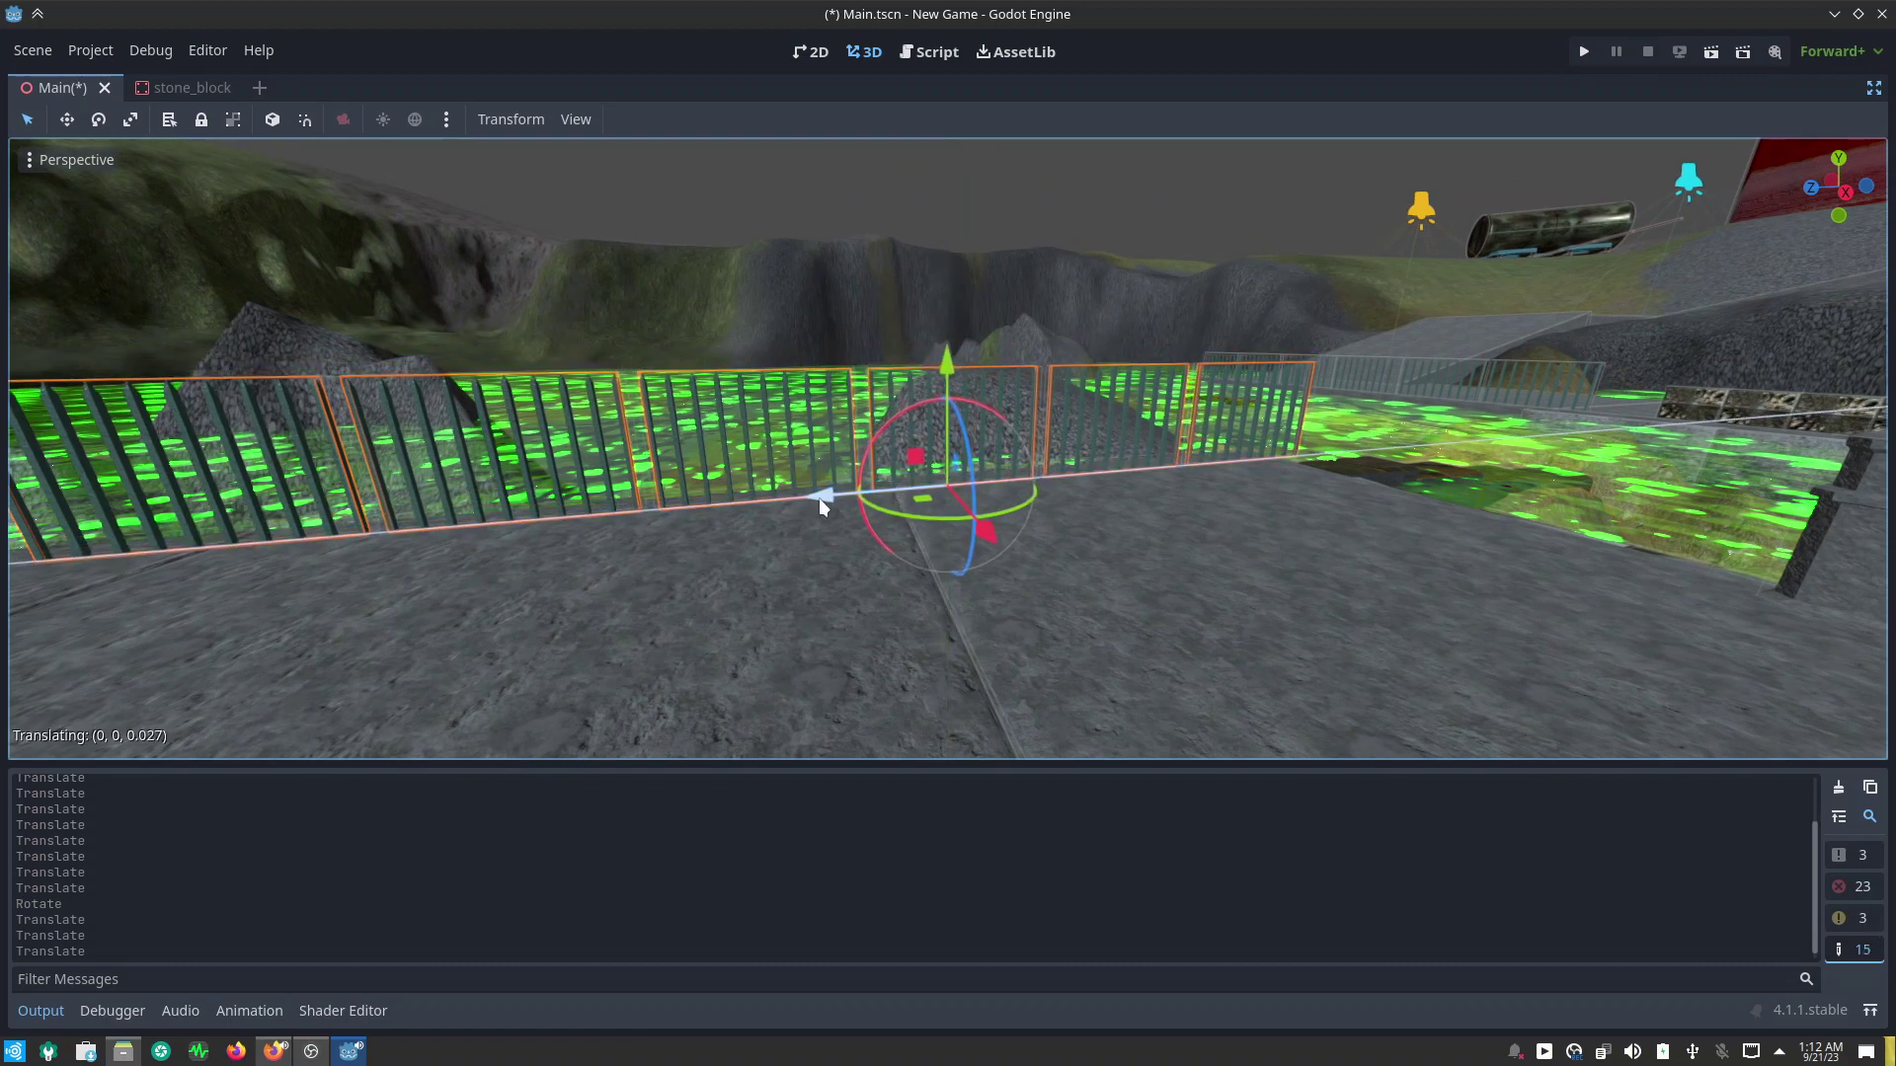
{"action": "mouse_move", "coordinate": [1246, 583]}
{"action": "middle_mouse_down"}
{"action": "mouse_move", "coordinate": [1638, 553]}
{"action": "mouse_move", "coordinate": [1667, 523]}
{"action": "middle_mouse_up"}
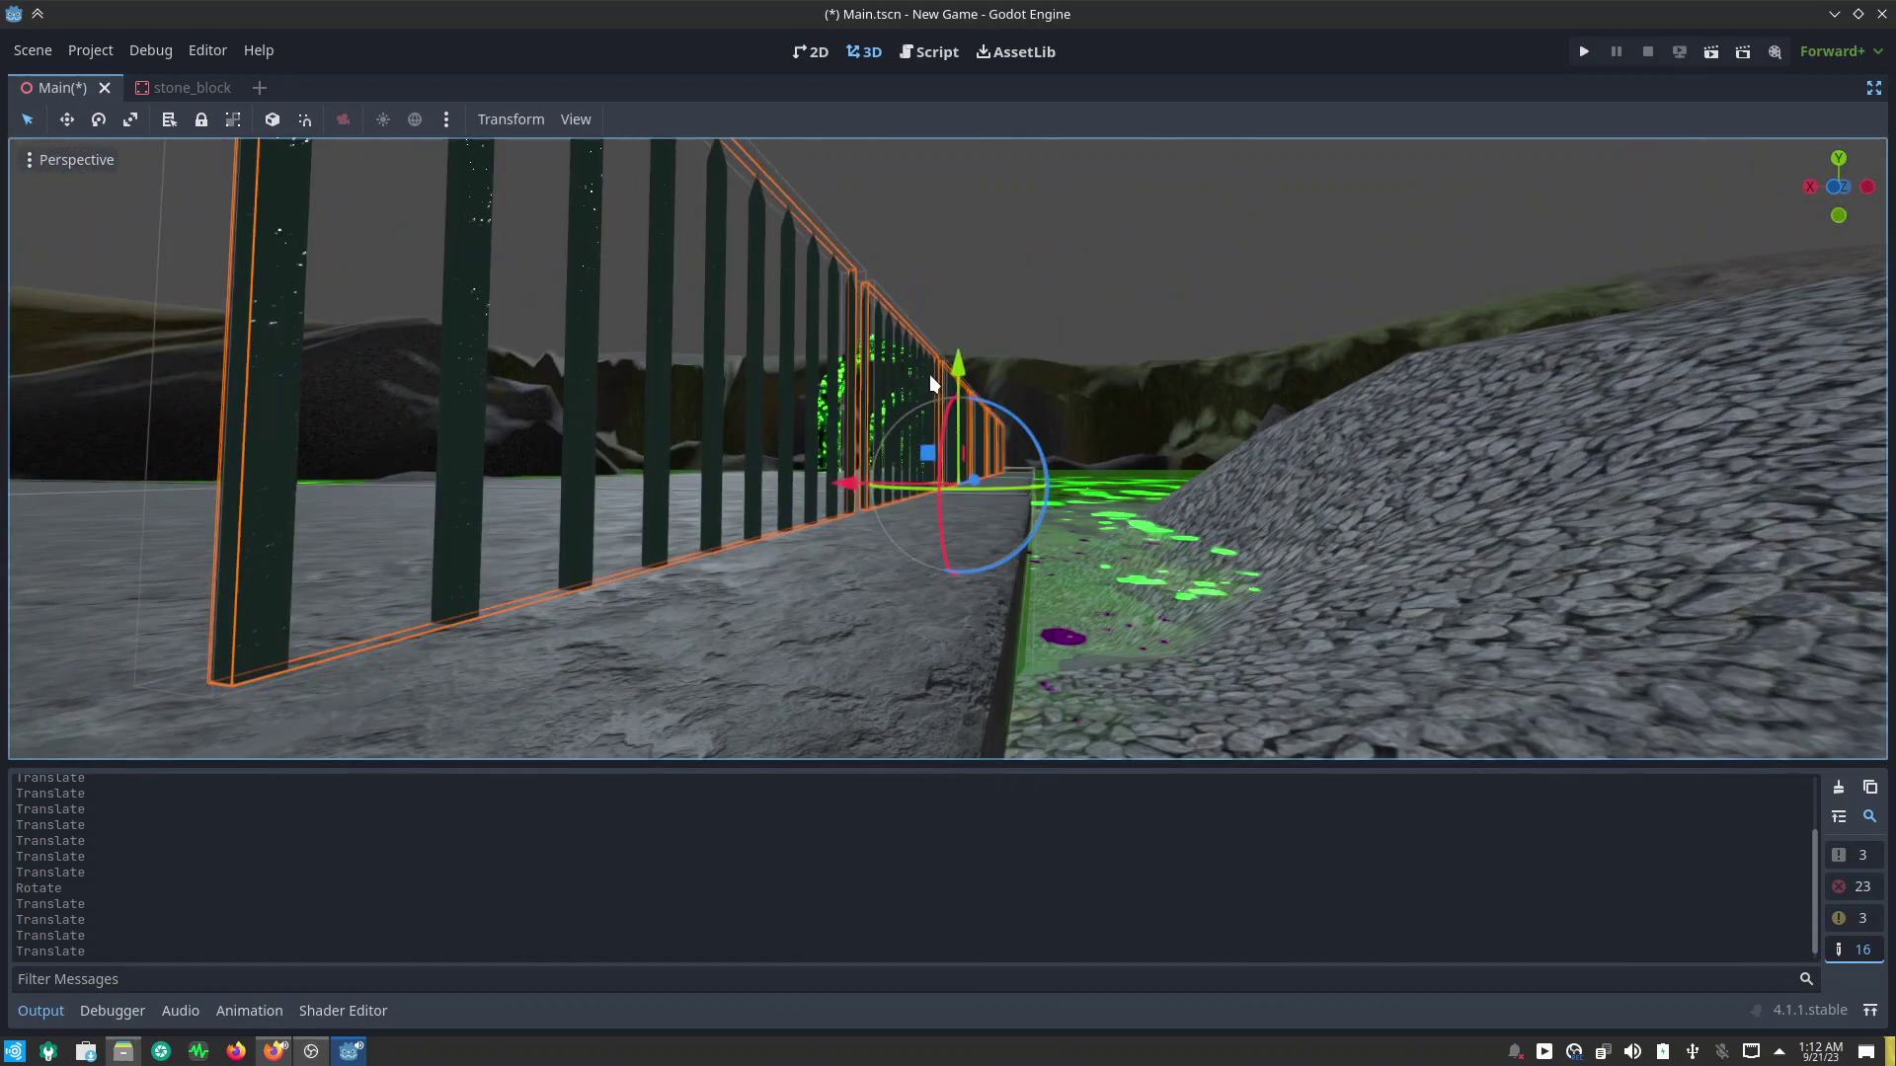
{"action": "left_click_drag", "start_coordinate": [957, 365], "coordinate": [963, 384]}
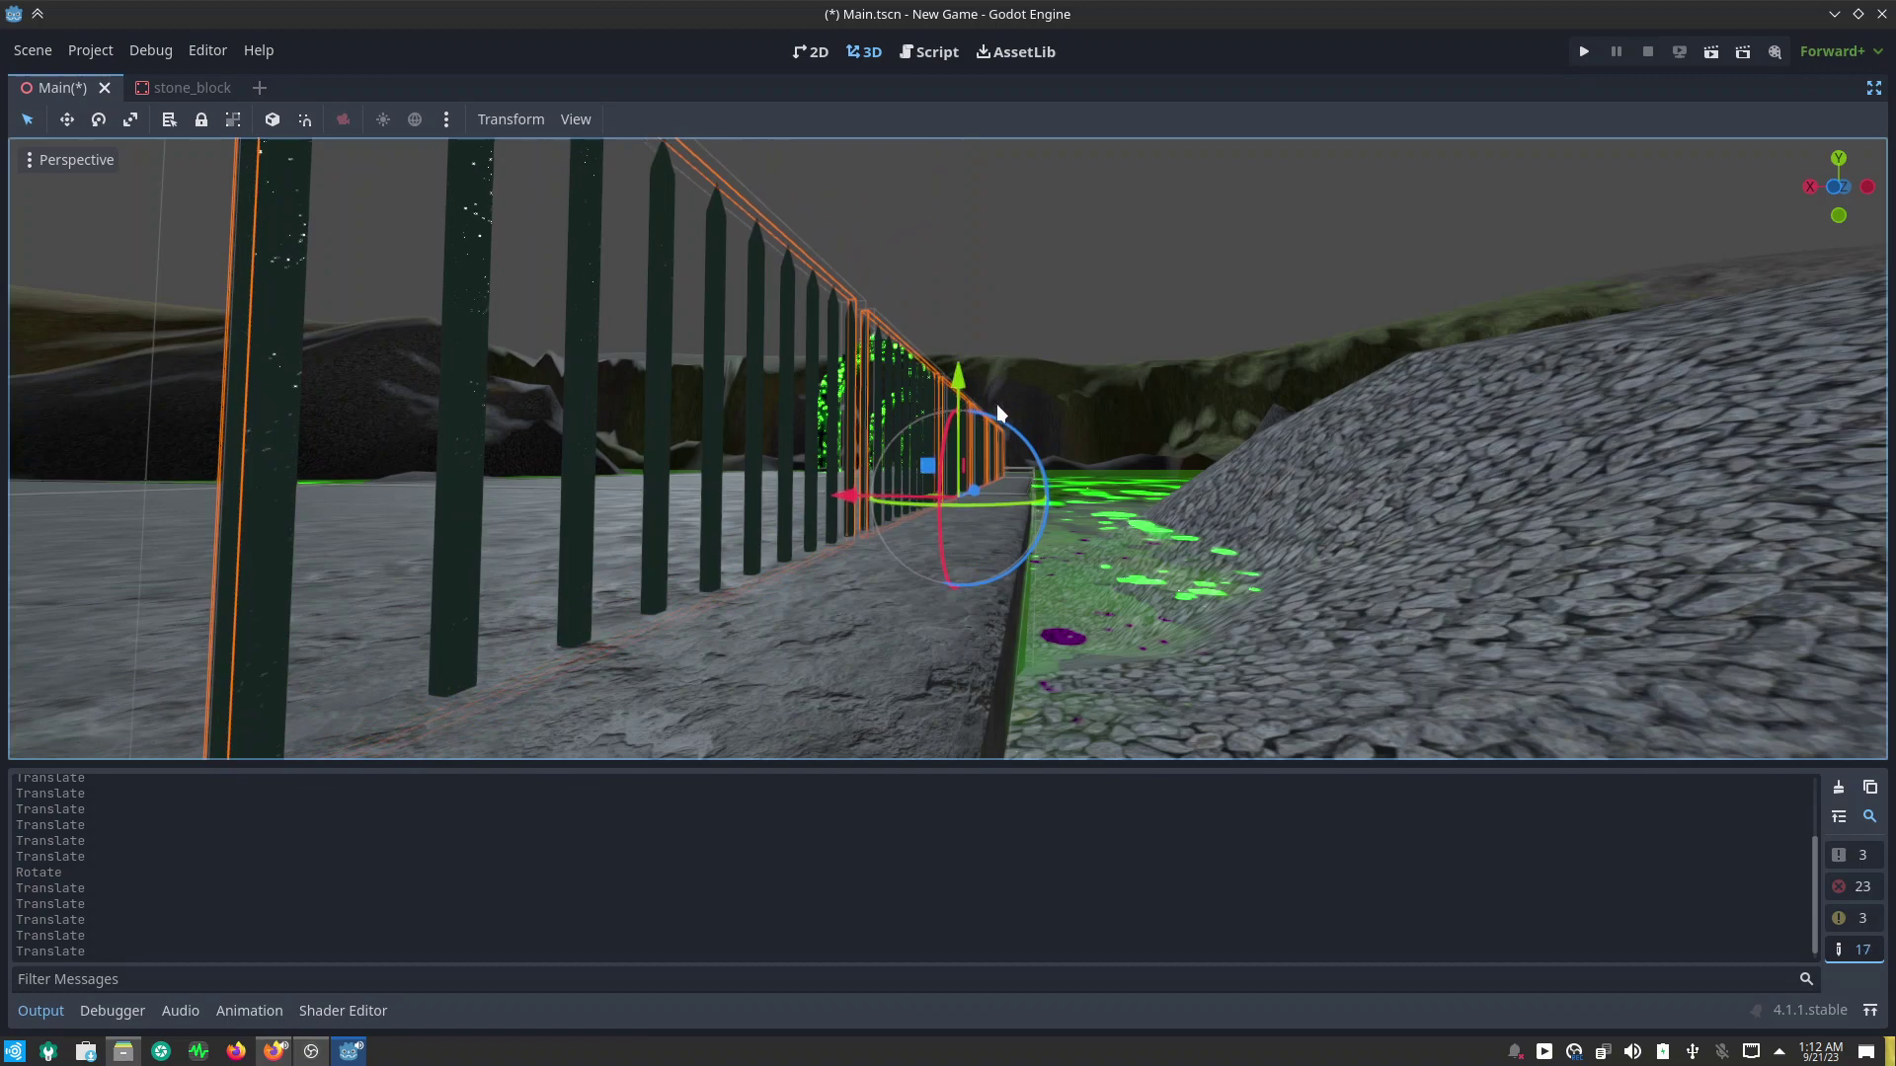
{"action": "left_click_drag", "start_coordinate": [849, 497], "coordinate": [902, 507]}
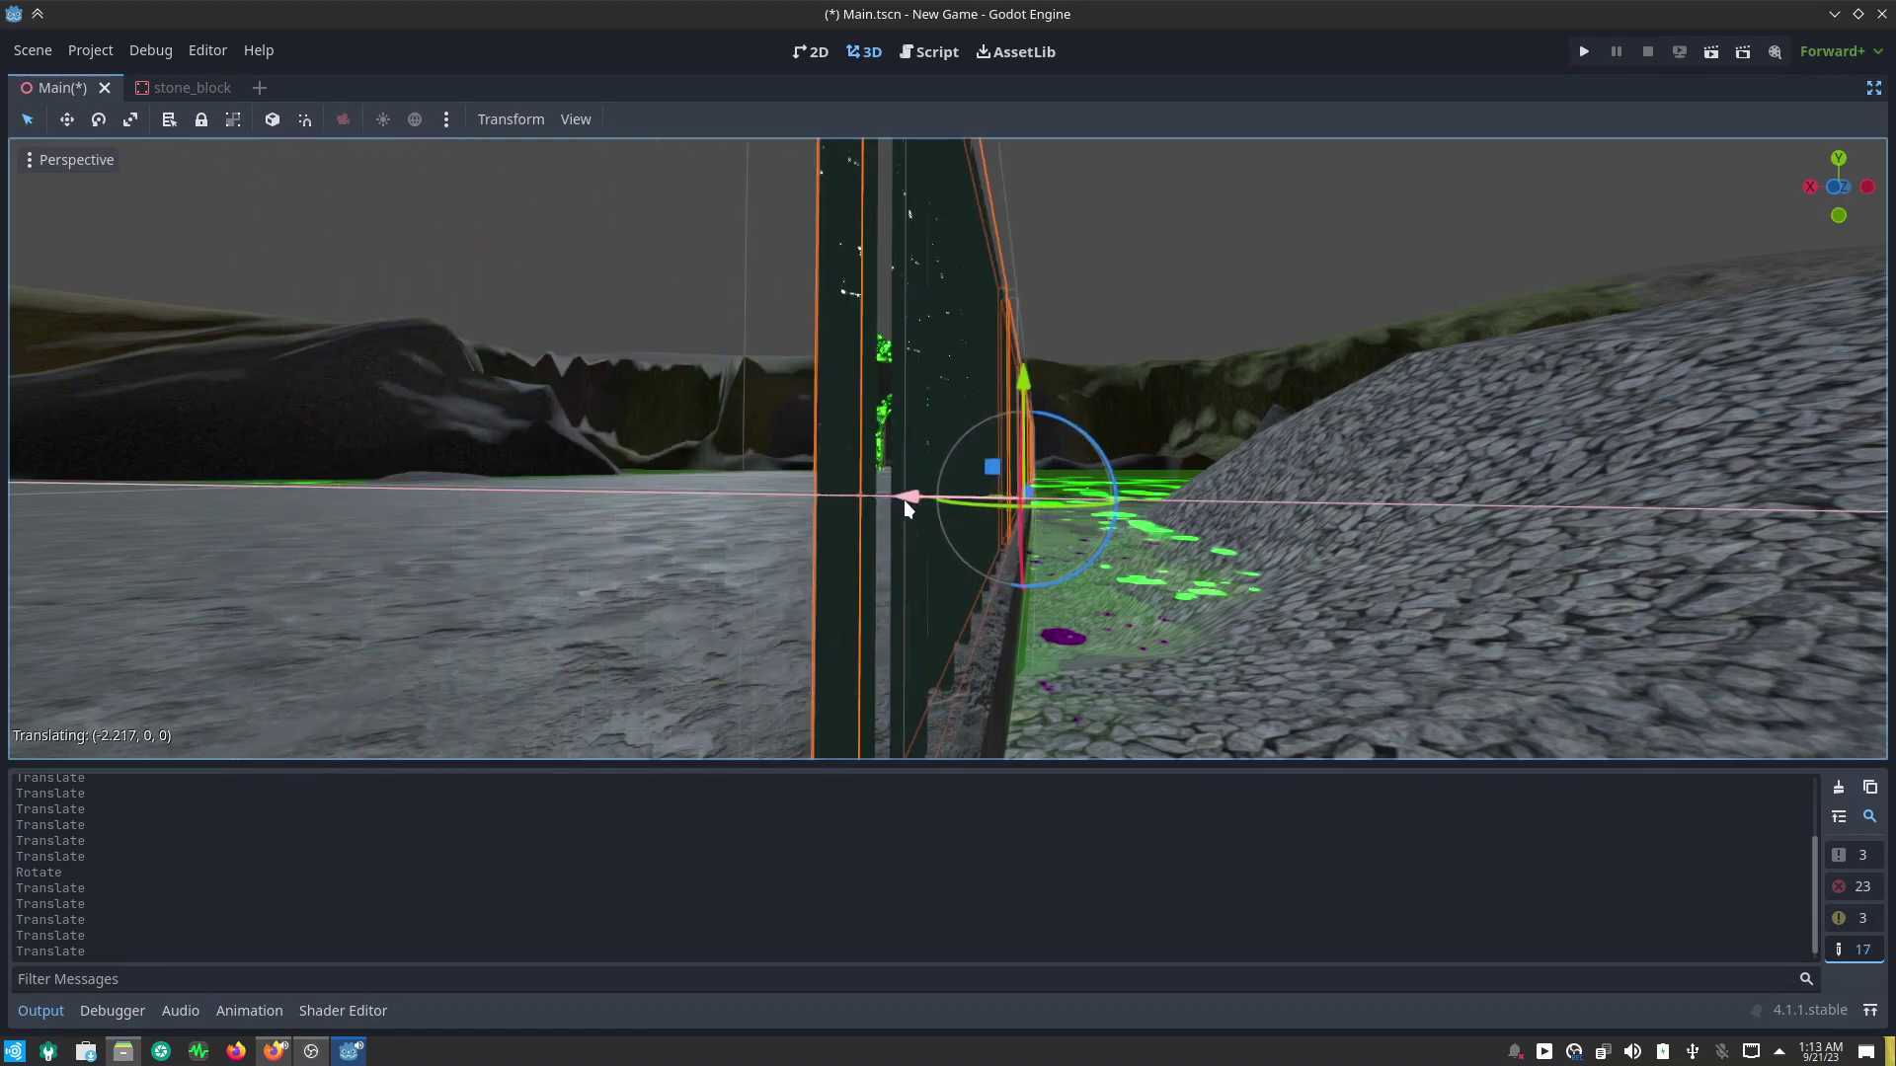
{"action": "scroll", "coordinate": [901, 503], "scroll_direction": "down", "scroll_amount": 3}
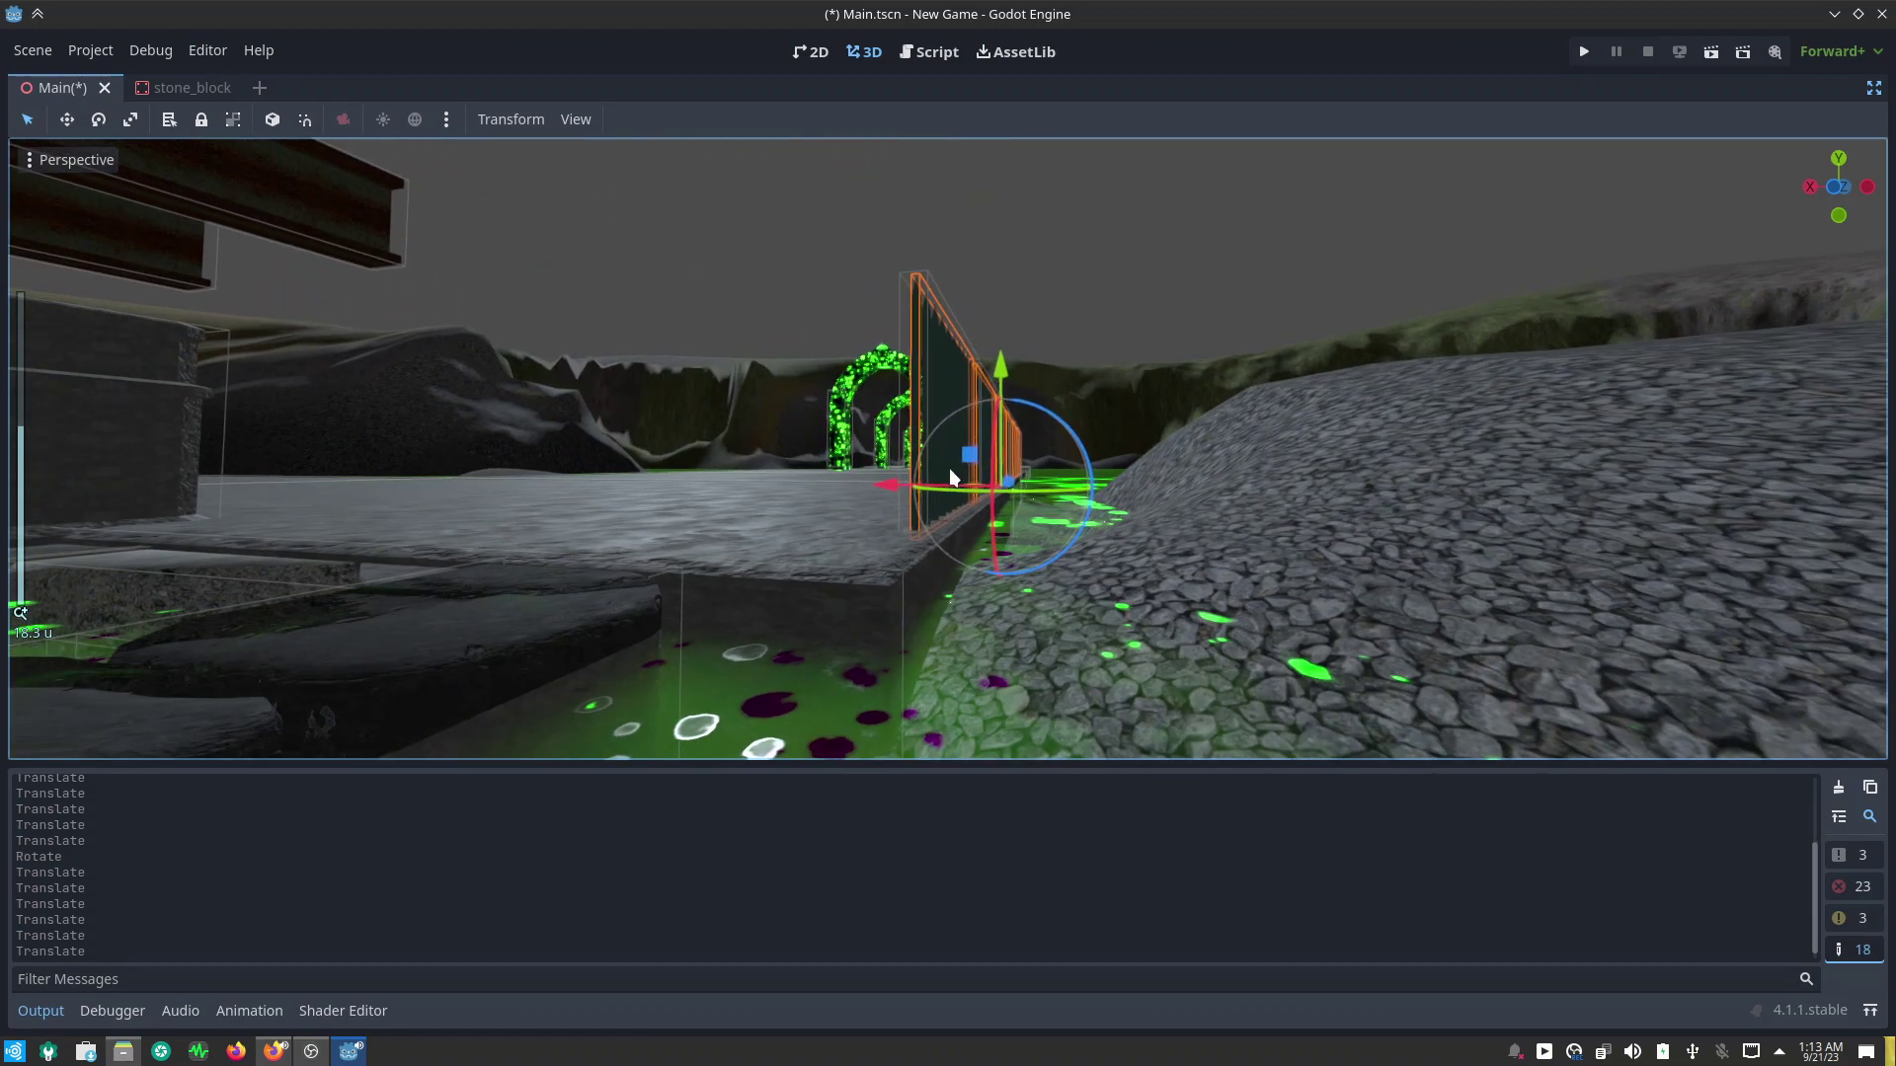
{"action": "mouse_move", "coordinate": [950, 468]}
{"action": "middle_mouse_down"}
{"action": "mouse_move", "coordinate": [773, 560]}
{"action": "mouse_move", "coordinate": [800, 548]}
{"action": "middle_mouse_up"}
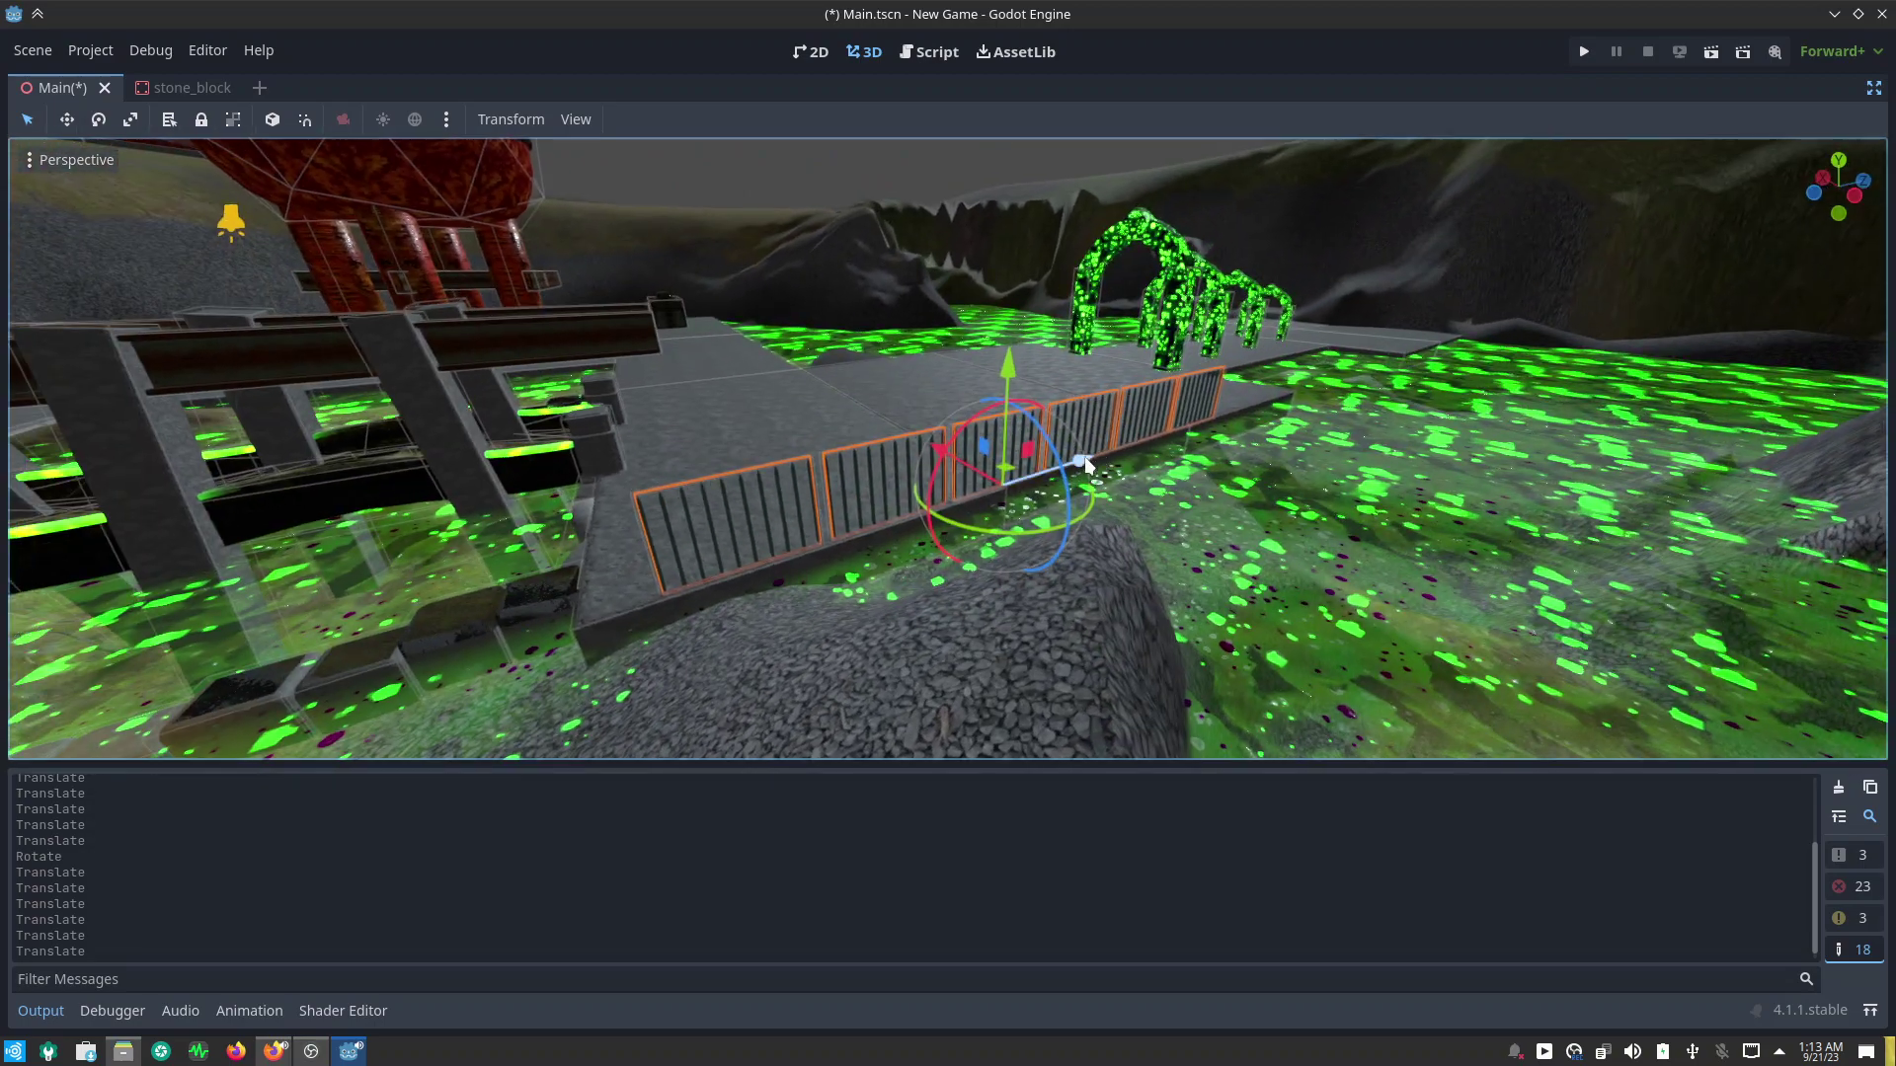
Step: Rotate the fence row so it follows the bridge edge
{"action": "left_click_drag", "start_coordinate": [1086, 464], "coordinate": [1054, 481]}
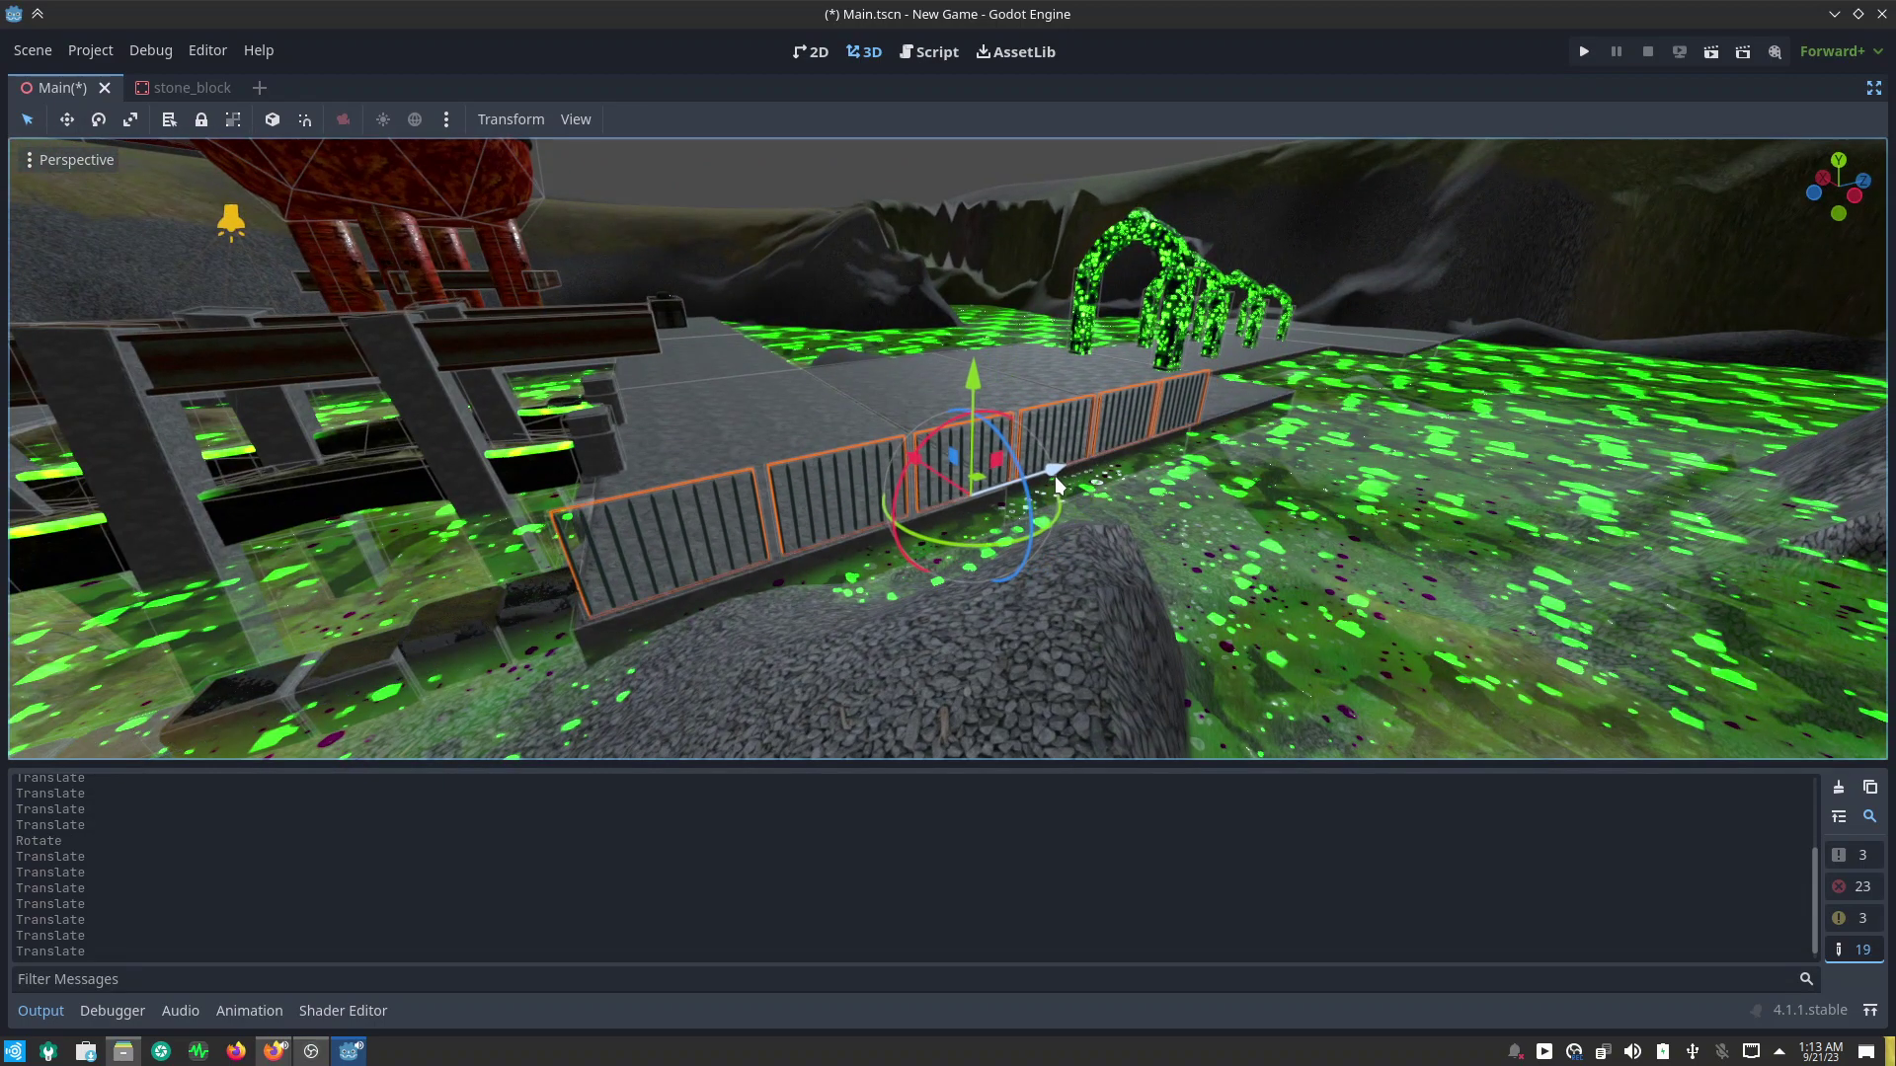
{"action": "mouse_move", "coordinate": [1054, 476]}
{"action": "middle_mouse_down"}
{"action": "mouse_move", "coordinate": [281, 625]}
{"action": "mouse_move", "coordinate": [966, 494]}
{"action": "mouse_move", "coordinate": [885, 531]}
{"action": "mouse_move", "coordinate": [885, 511]}
{"action": "middle_mouse_up"}
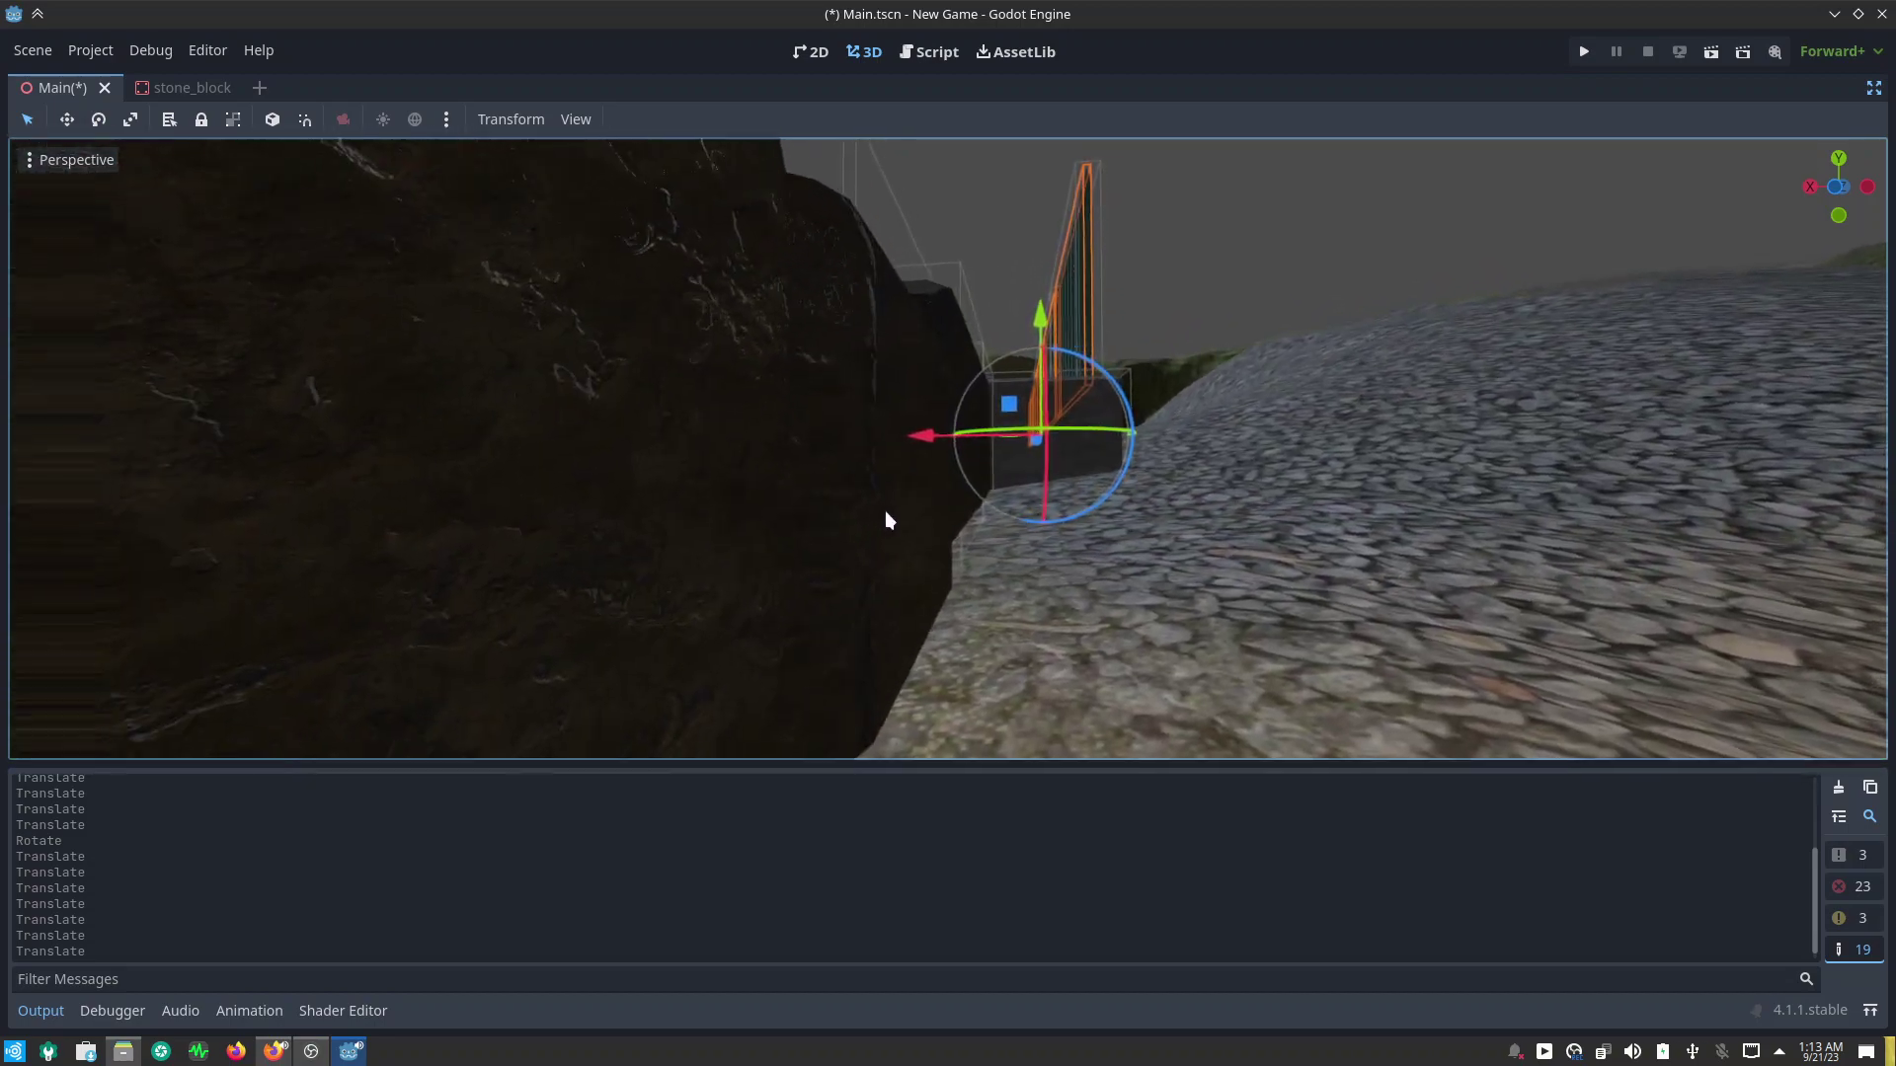
{"action": "scroll", "coordinate": [868, 464], "scroll_direction": "up", "scroll_amount": 3}
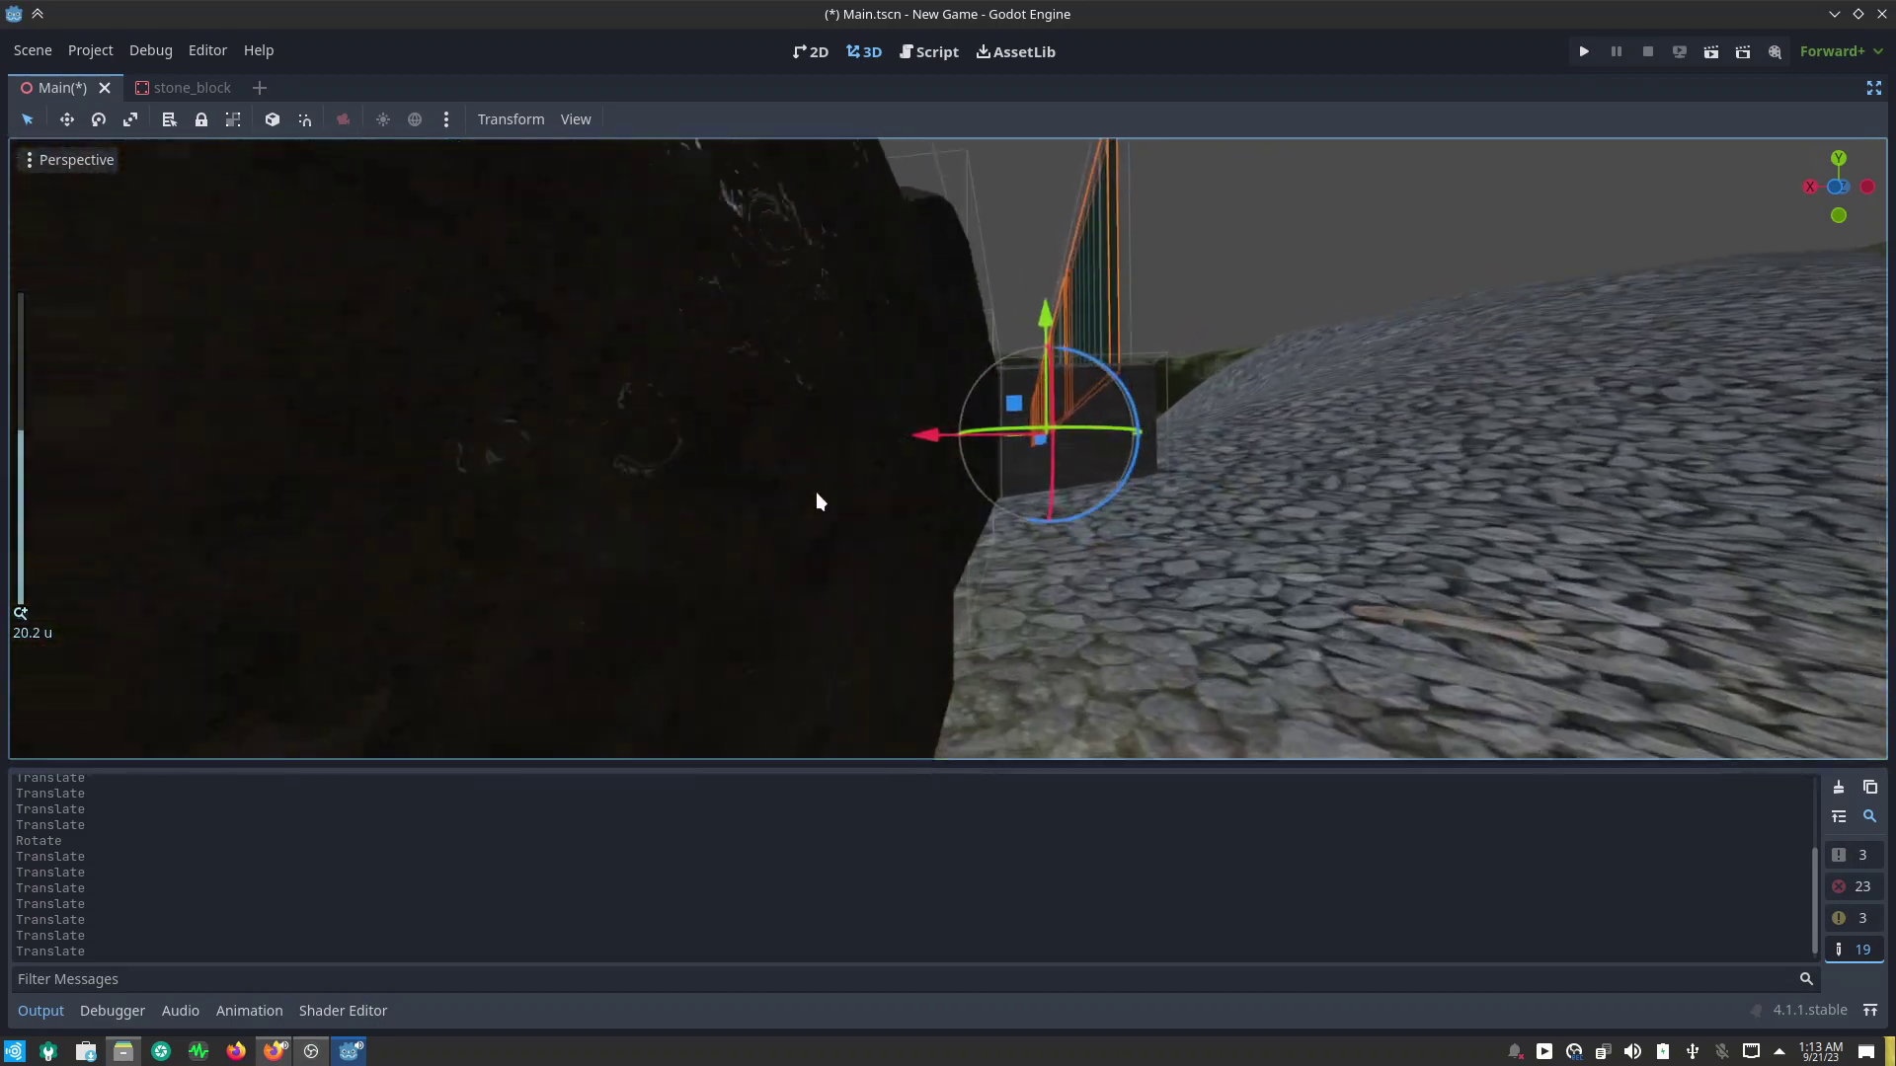
{"action": "mouse_move", "coordinate": [816, 492]}
{"action": "middle_mouse_down"}
{"action": "mouse_move", "coordinate": [893, 498]}
{"action": "mouse_move", "coordinate": [853, 493]}
{"action": "middle_mouse_up"}
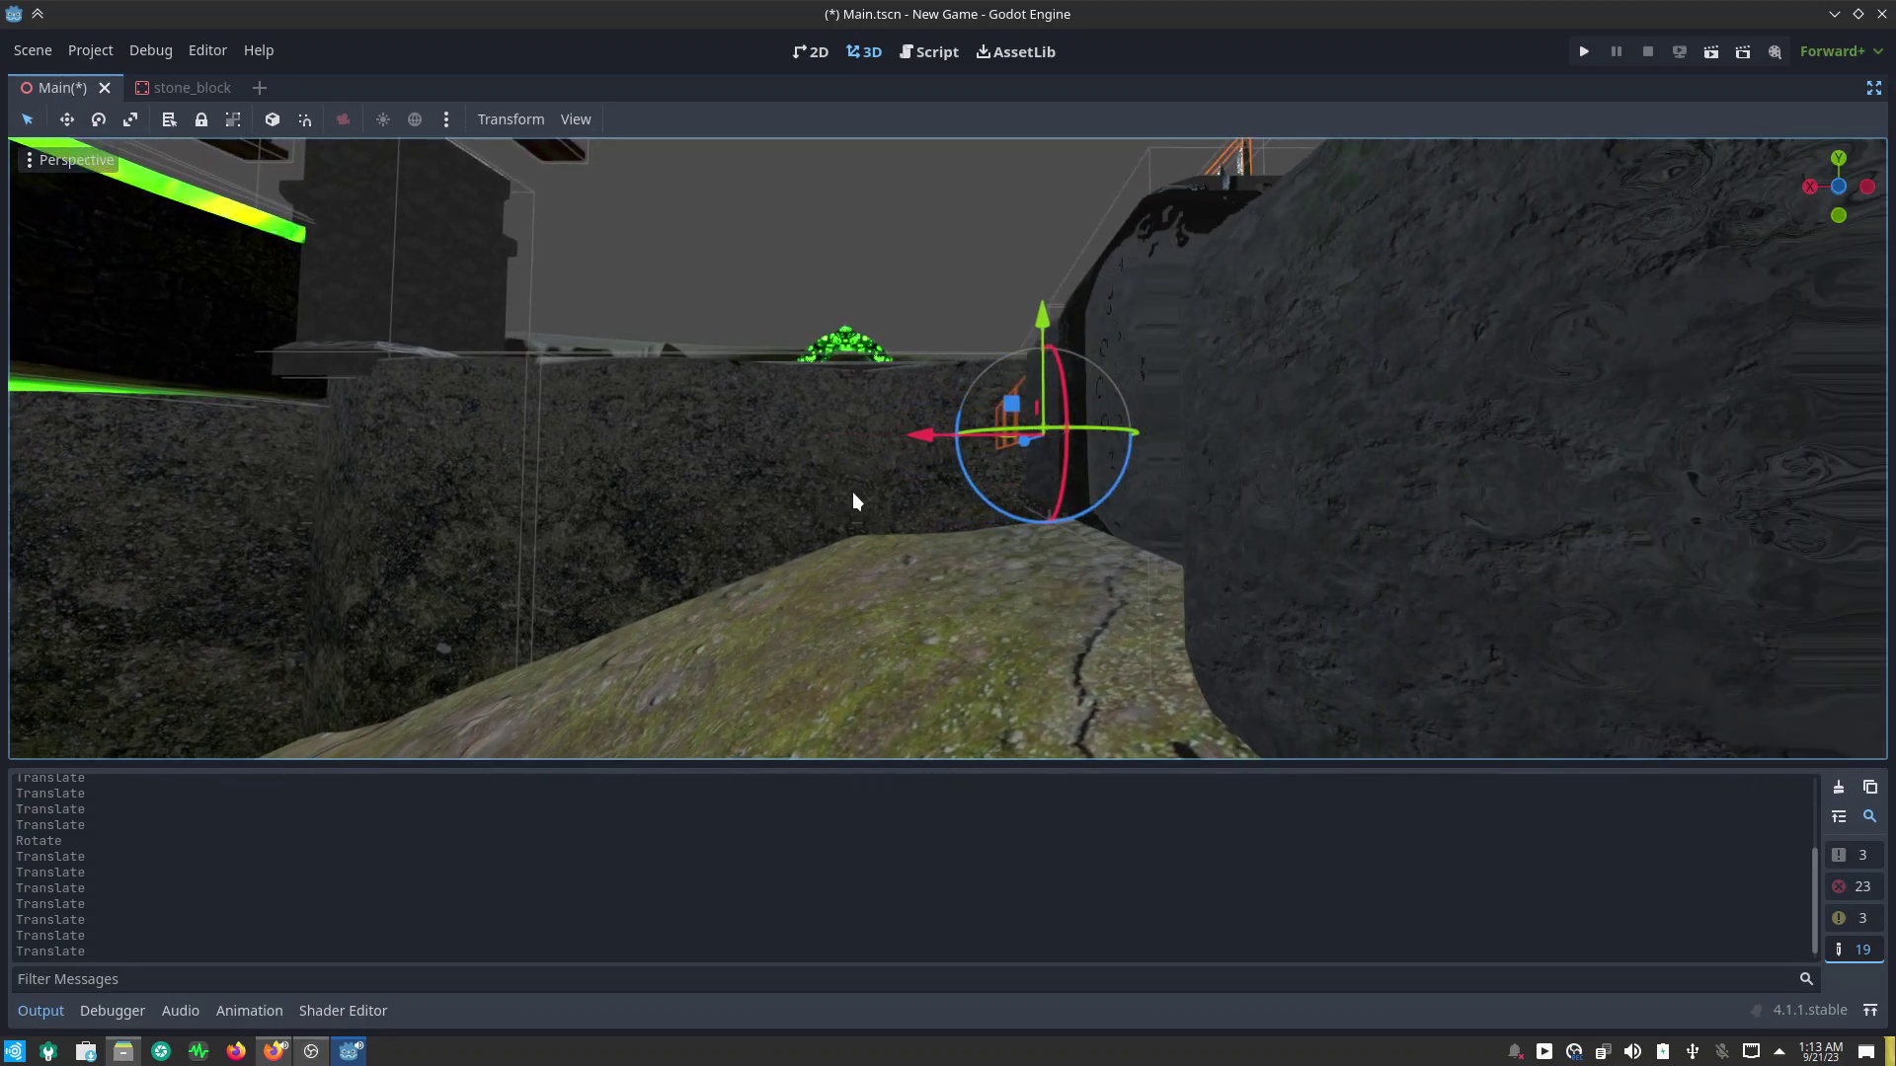
{"action": "scroll", "coordinate": [853, 504], "scroll_direction": "down", "scroll_amount": 5}
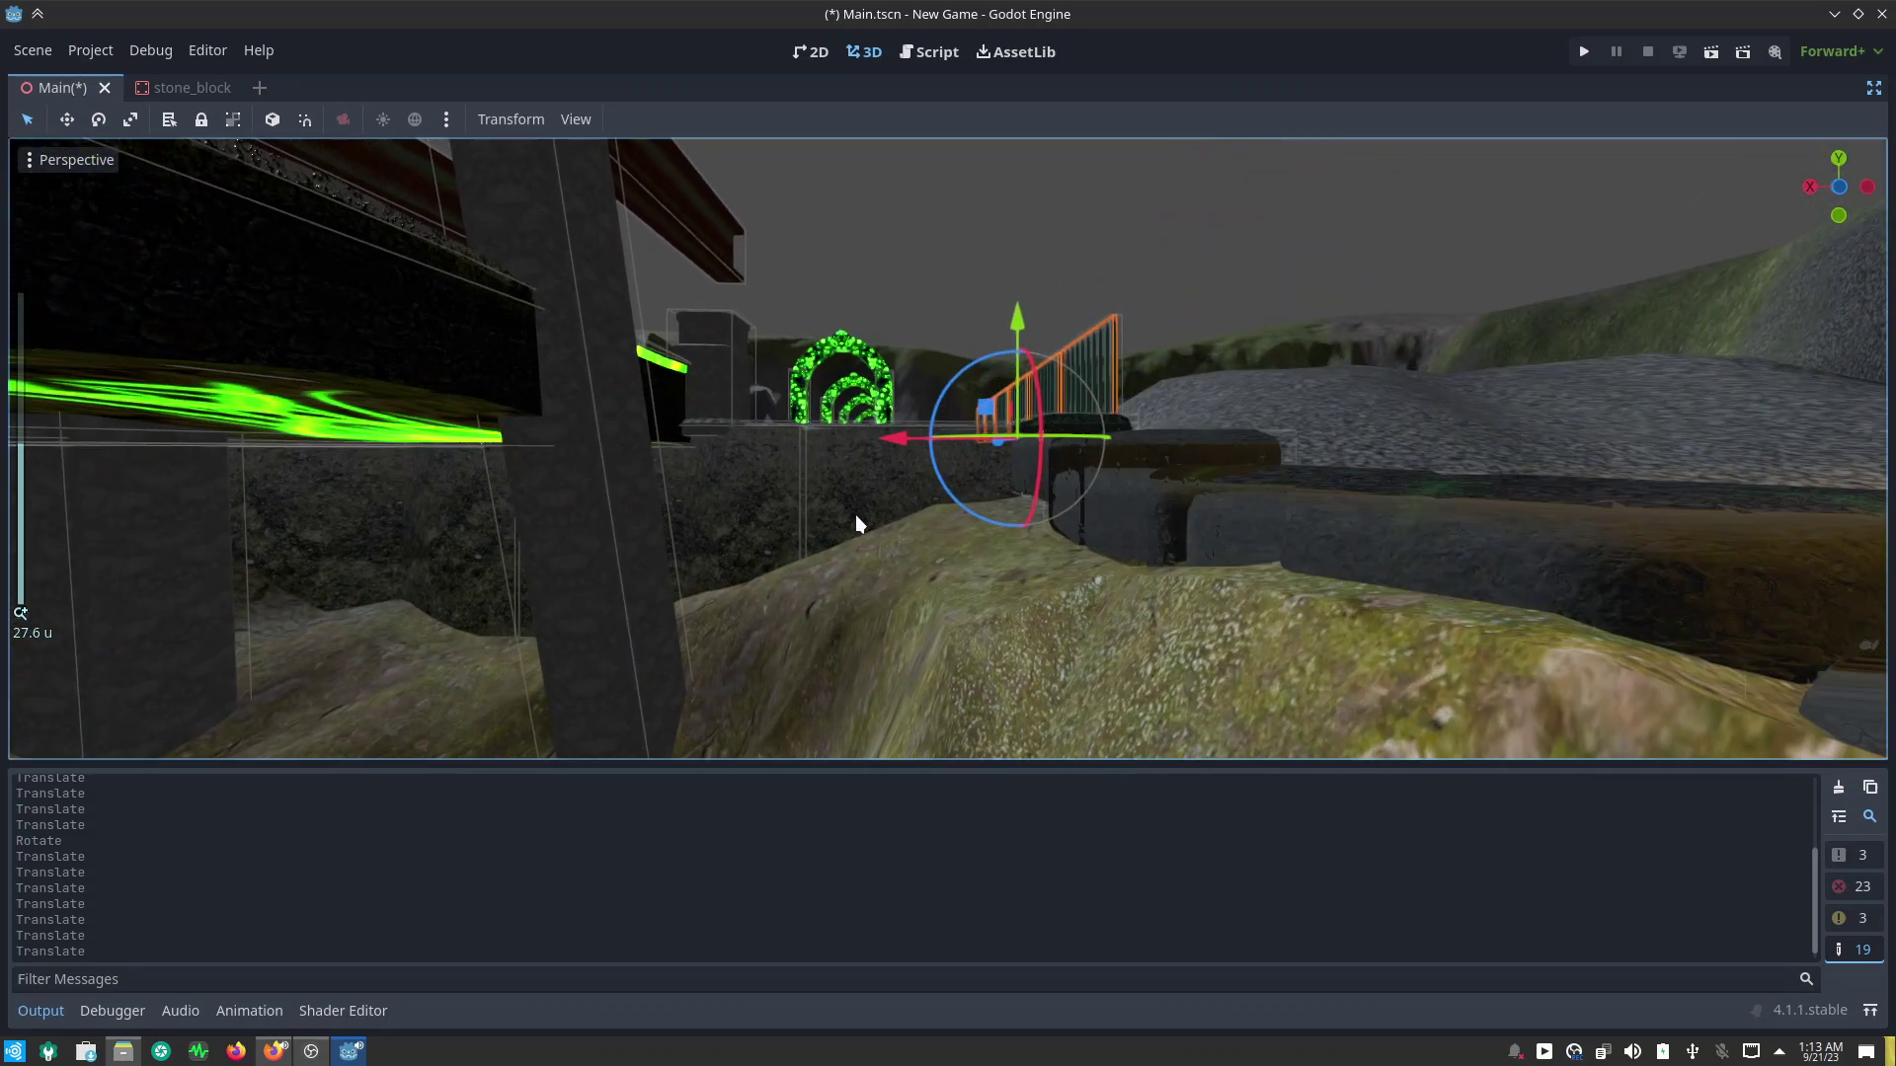
{"action": "mouse_move", "coordinate": [855, 523]}
{"action": "middle_mouse_down"}
{"action": "mouse_move", "coordinate": [825, 535]}
{"action": "mouse_move", "coordinate": [836, 614]}
{"action": "mouse_move", "coordinate": [760, 730]}
{"action": "mouse_move", "coordinate": [539, 688]}
{"action": "middle_mouse_up"}
{"action": "mouse_move", "coordinate": [705, 541]}
{"action": "middle_mouse_down"}
{"action": "mouse_move", "coordinate": [656, 713]}
{"action": "mouse_move", "coordinate": [553, 739]}
{"action": "middle_mouse_up"}
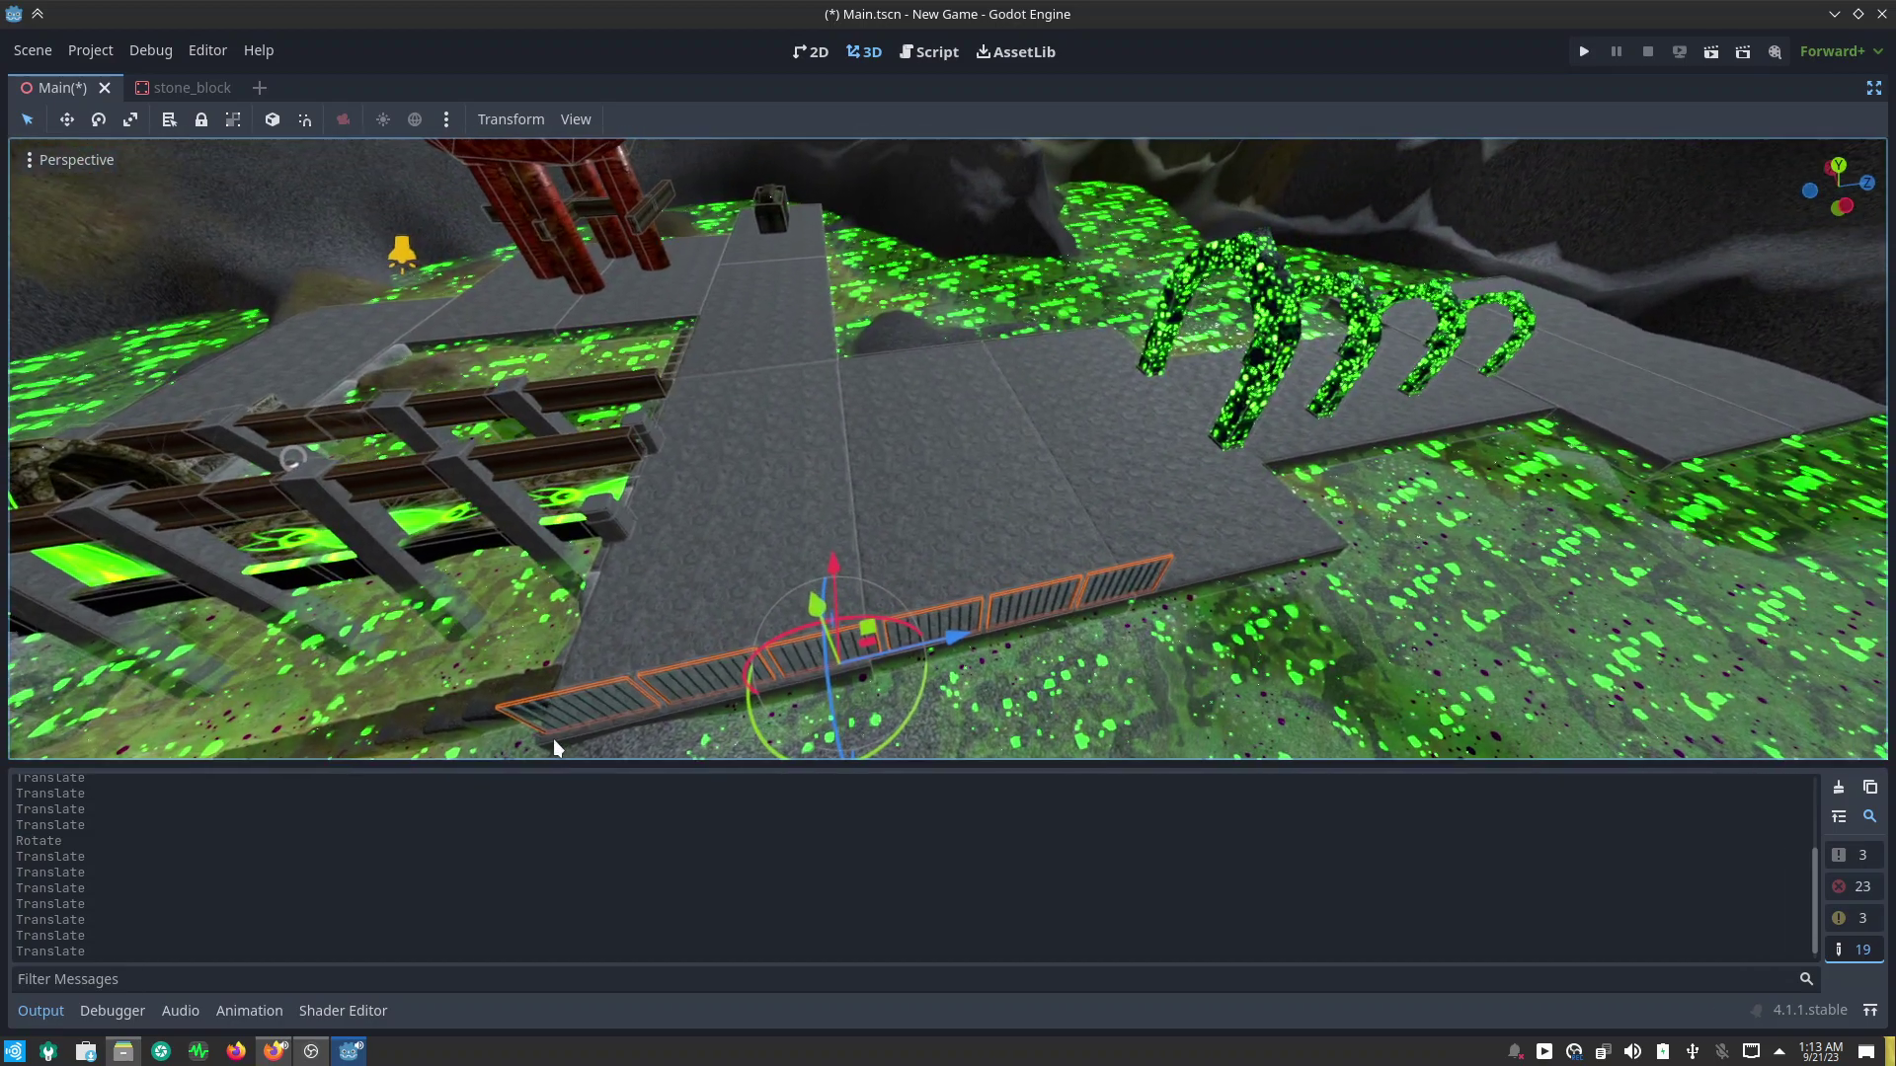
{"action": "scroll", "coordinate": [978, 538], "scroll_direction": "down", "scroll_amount": 2}
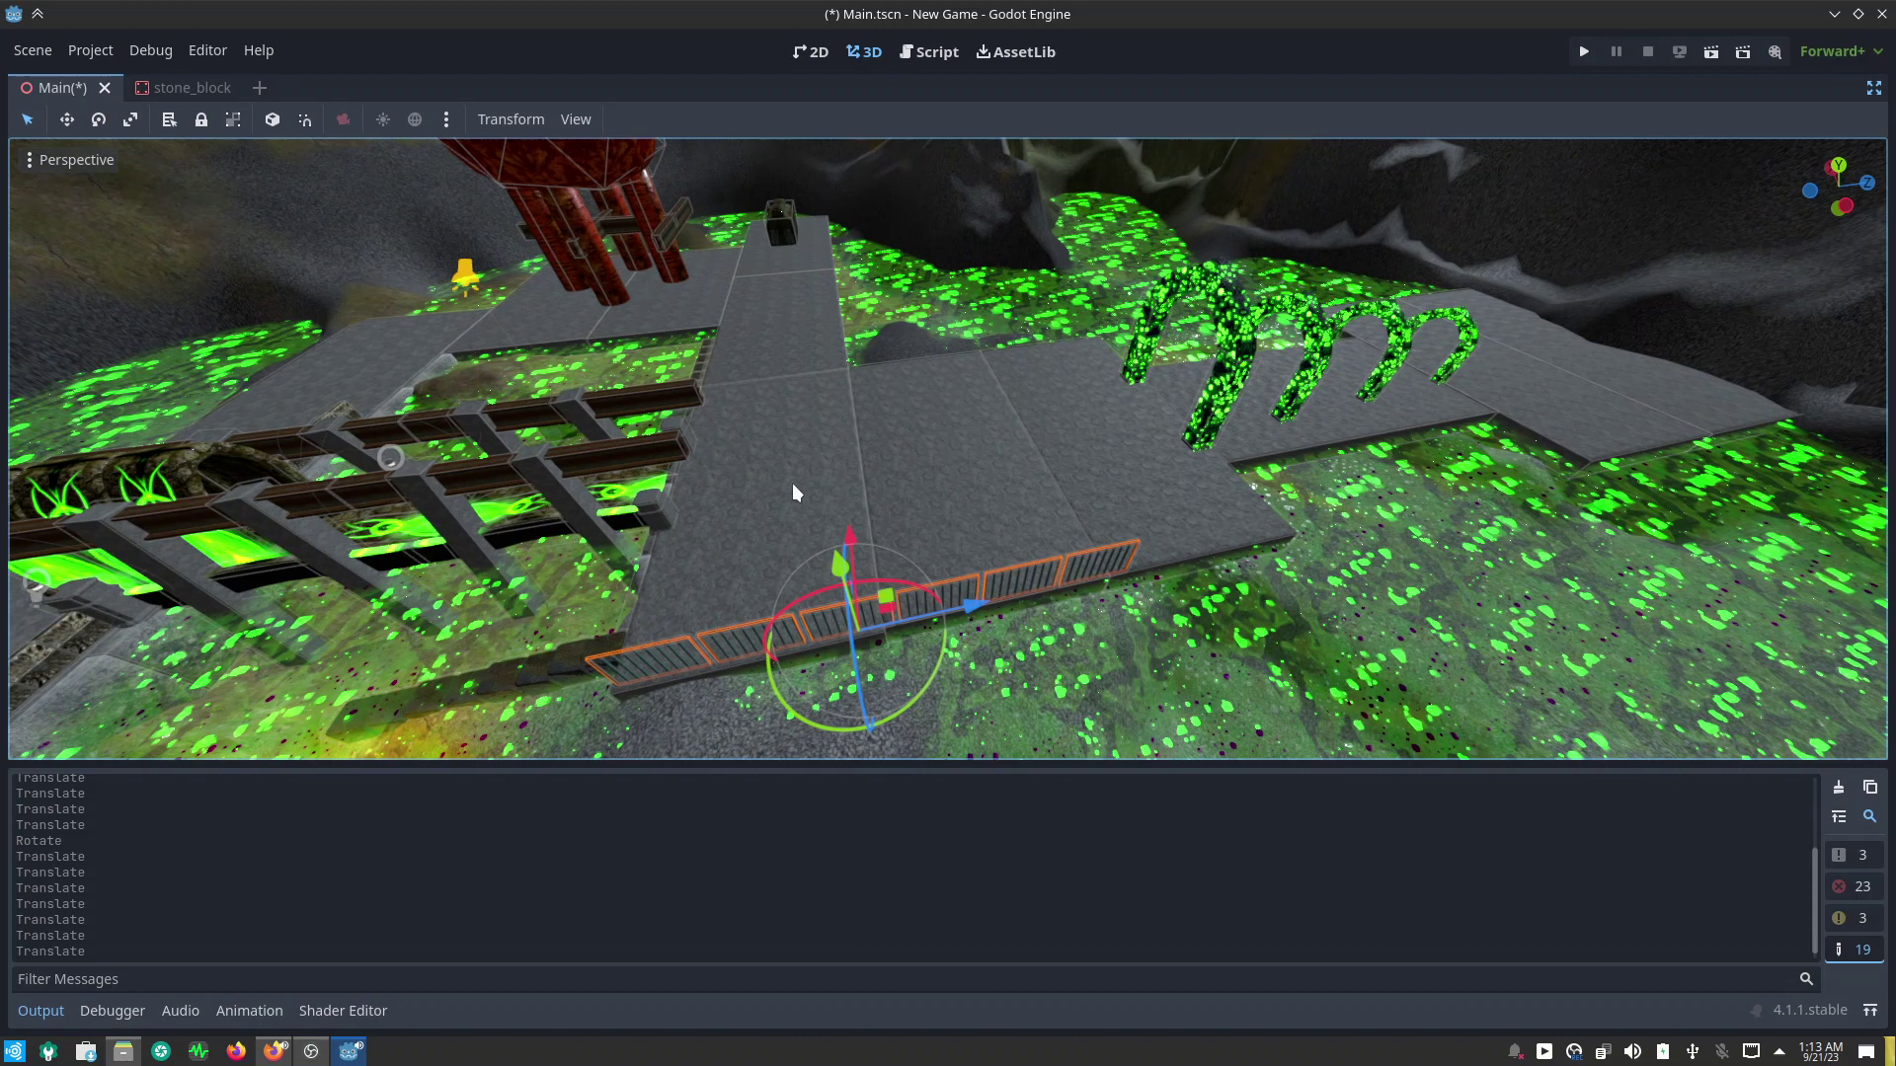
{"action": "middle_click_drag", "start_coordinate": [792, 483], "coordinate": [1388, 454]}
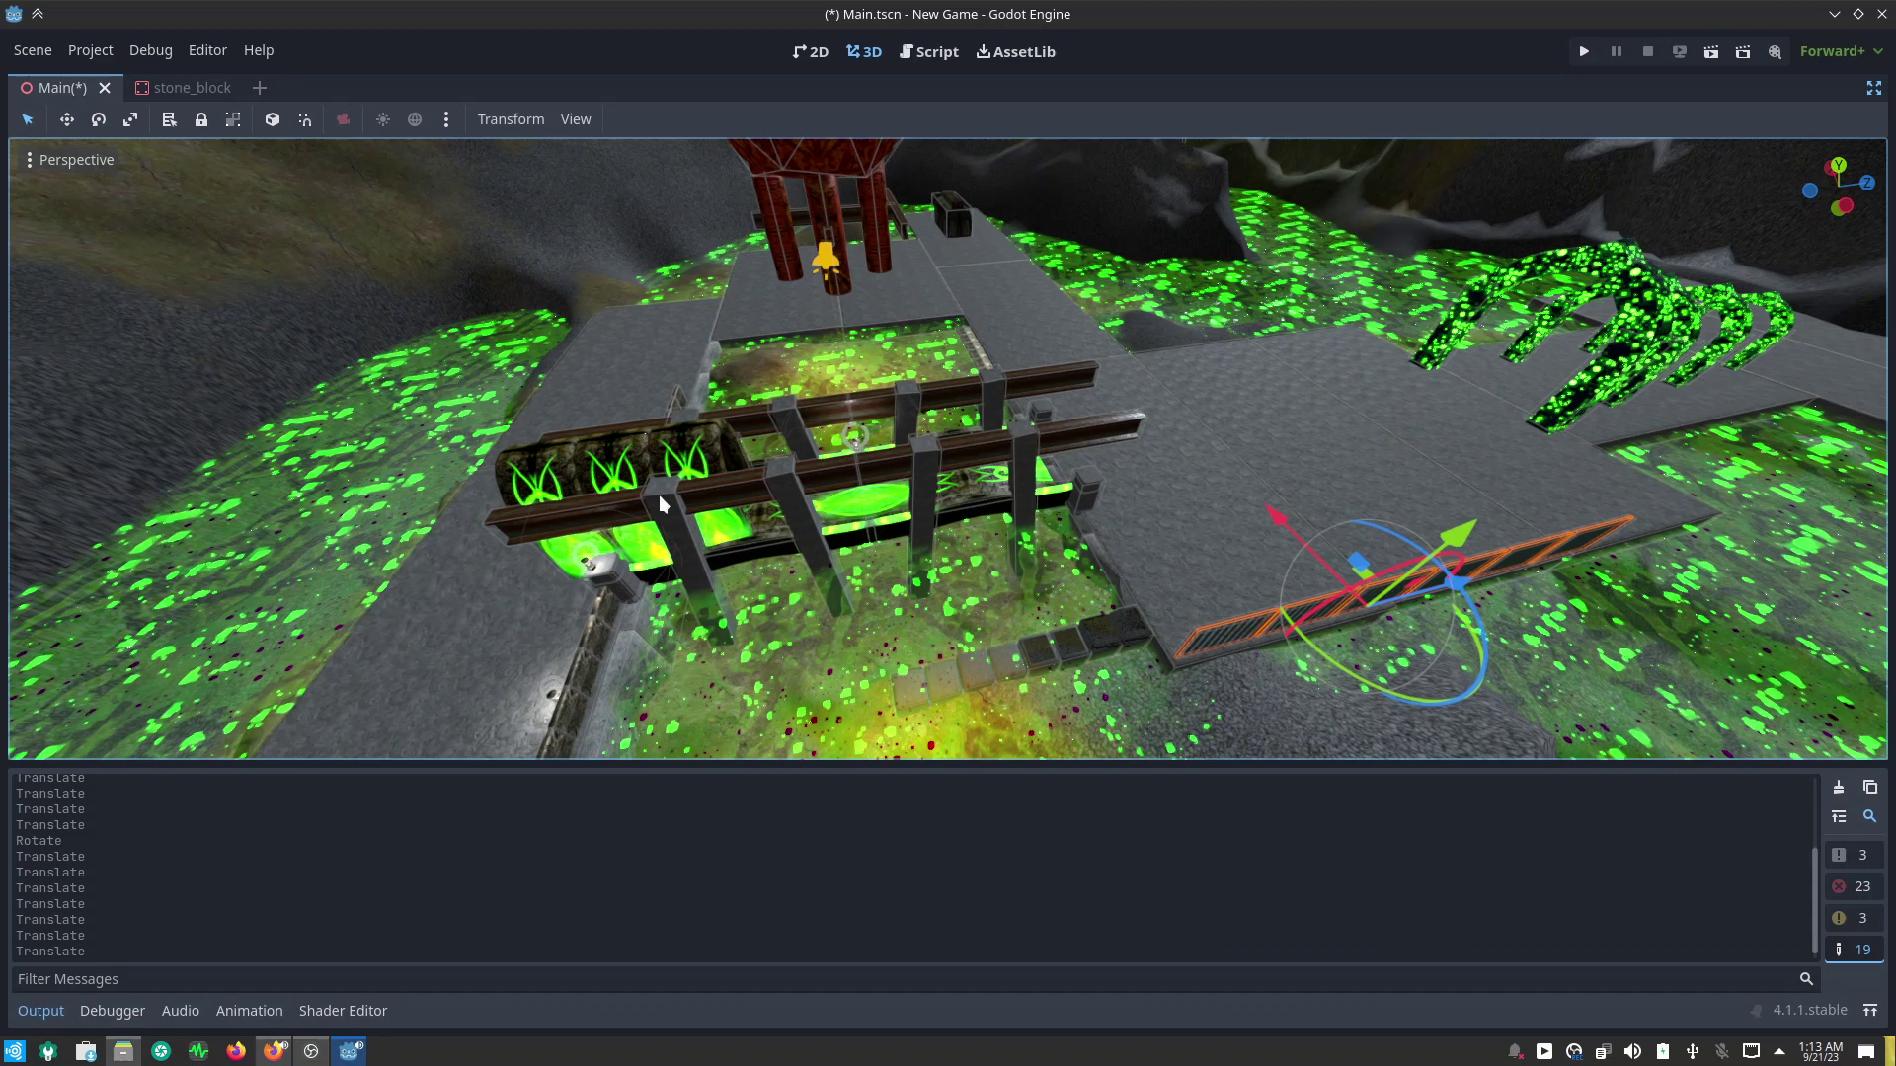
Step: Move the rail-and-log structure about 33.6 units along X over the pool
{"action": "left_click", "coordinate": [719, 502]}
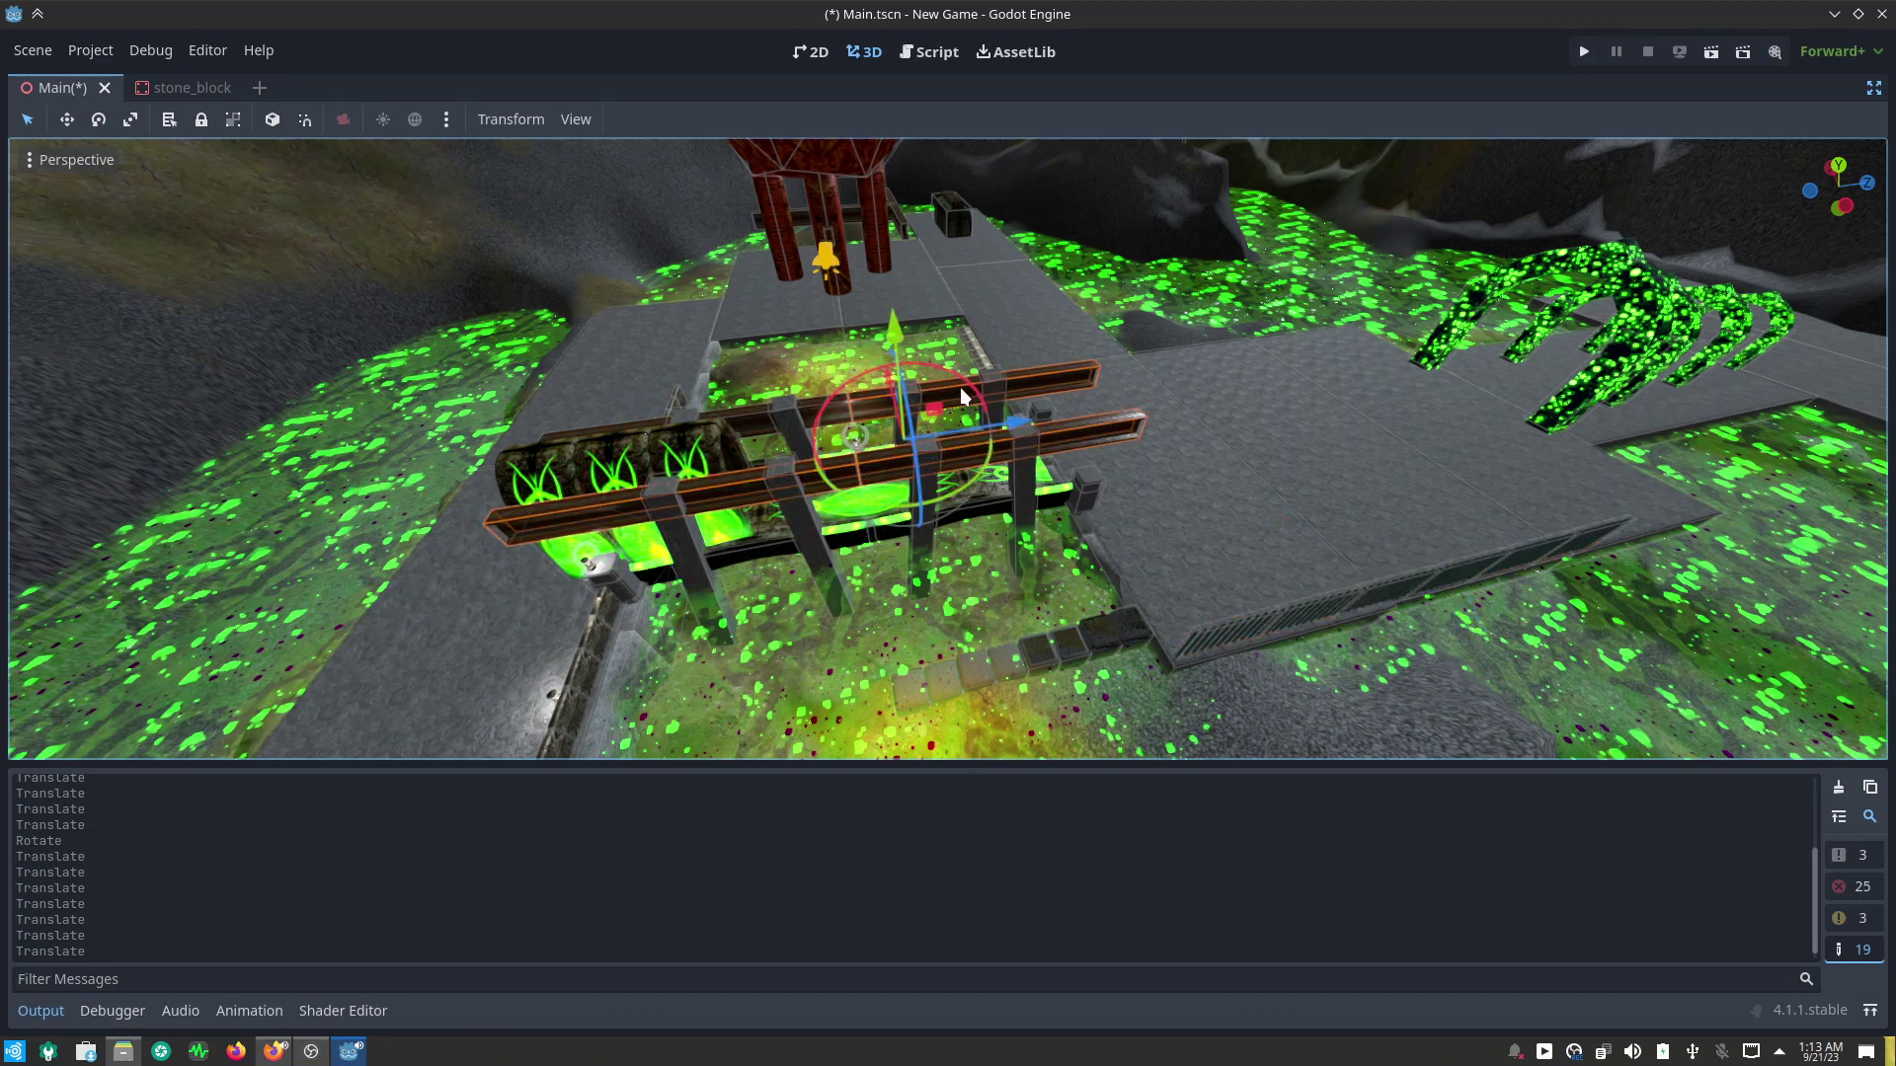
{"action": "mouse_move", "coordinate": [625, 447]}
{"action": "middle_mouse_down"}
{"action": "mouse_move", "coordinate": [893, 387]}
{"action": "mouse_move", "coordinate": [829, 587]}
{"action": "middle_mouse_up"}
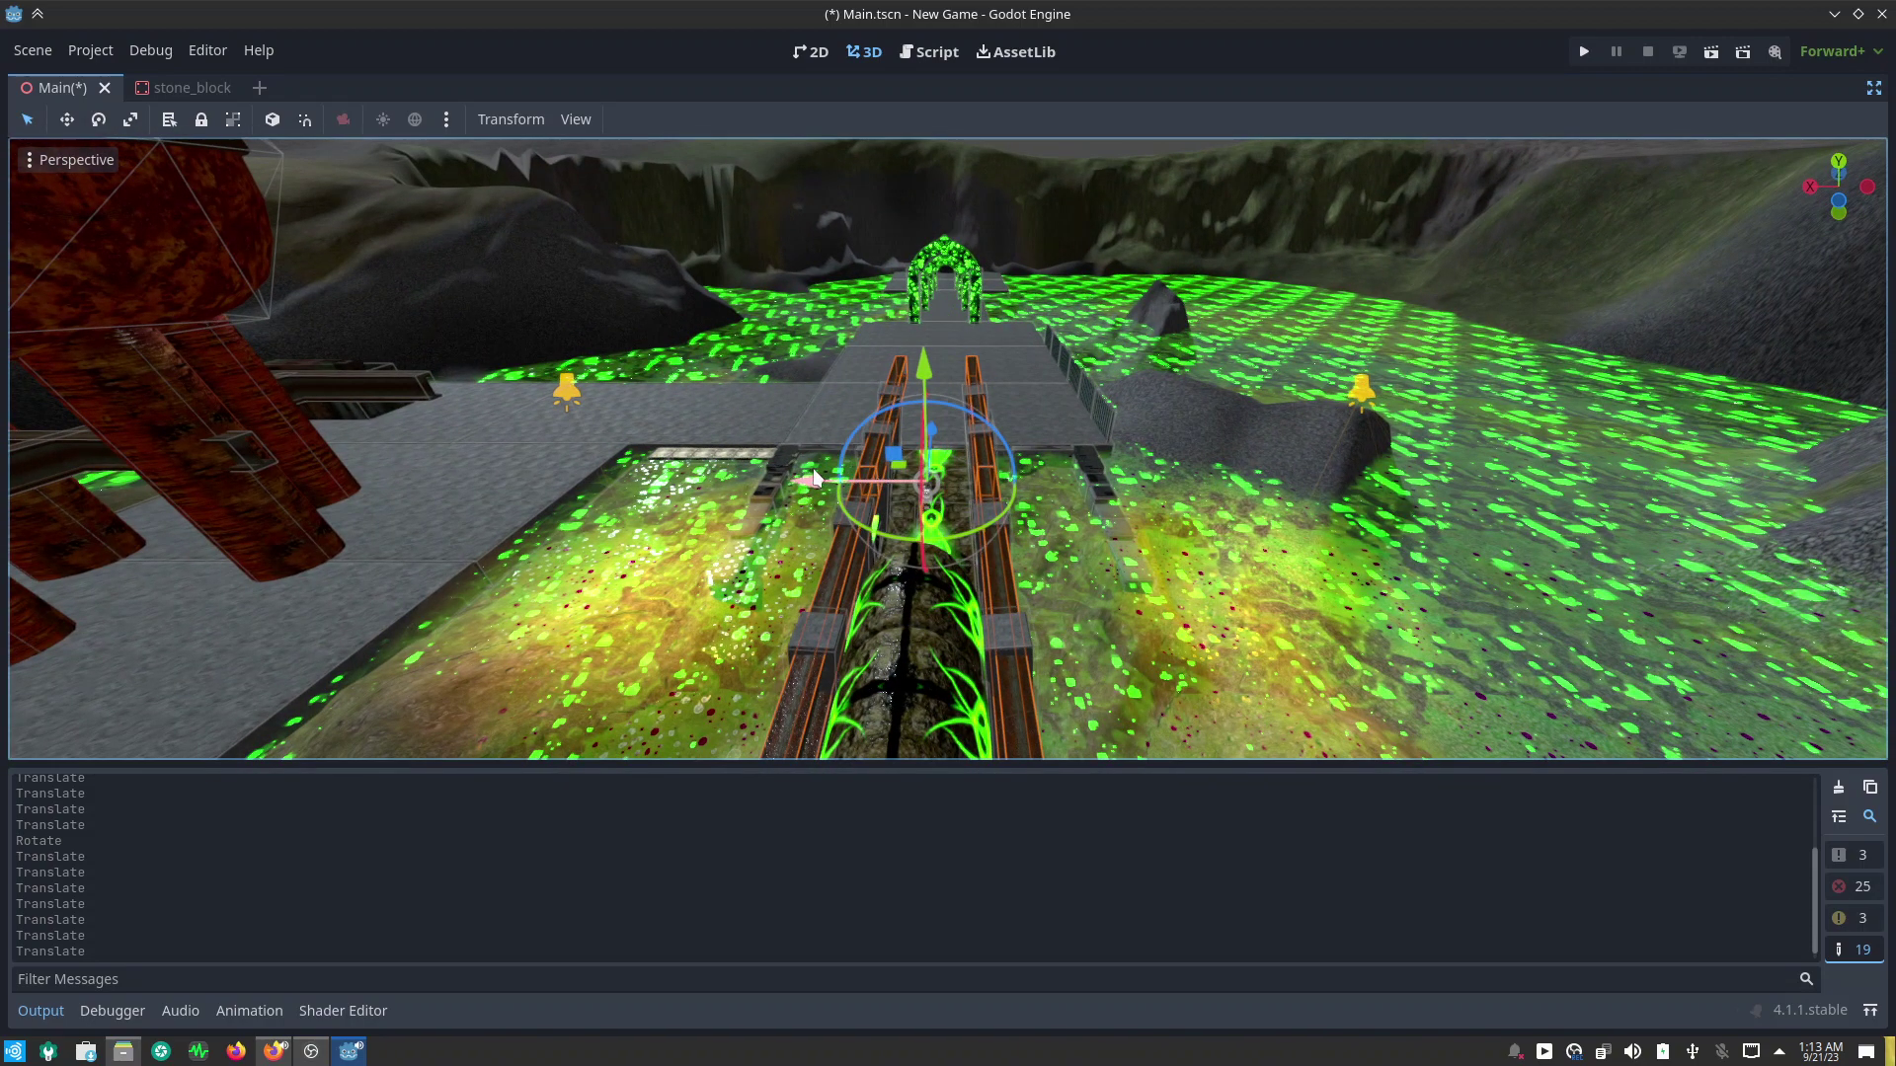
{"action": "mouse_move", "coordinate": [813, 478]}
{"action": "left_mouse_down"}
{"action": "mouse_move", "coordinate": [237, 457]}
{"action": "mouse_move", "coordinate": [198, 488]}
{"action": "left_mouse_up"}
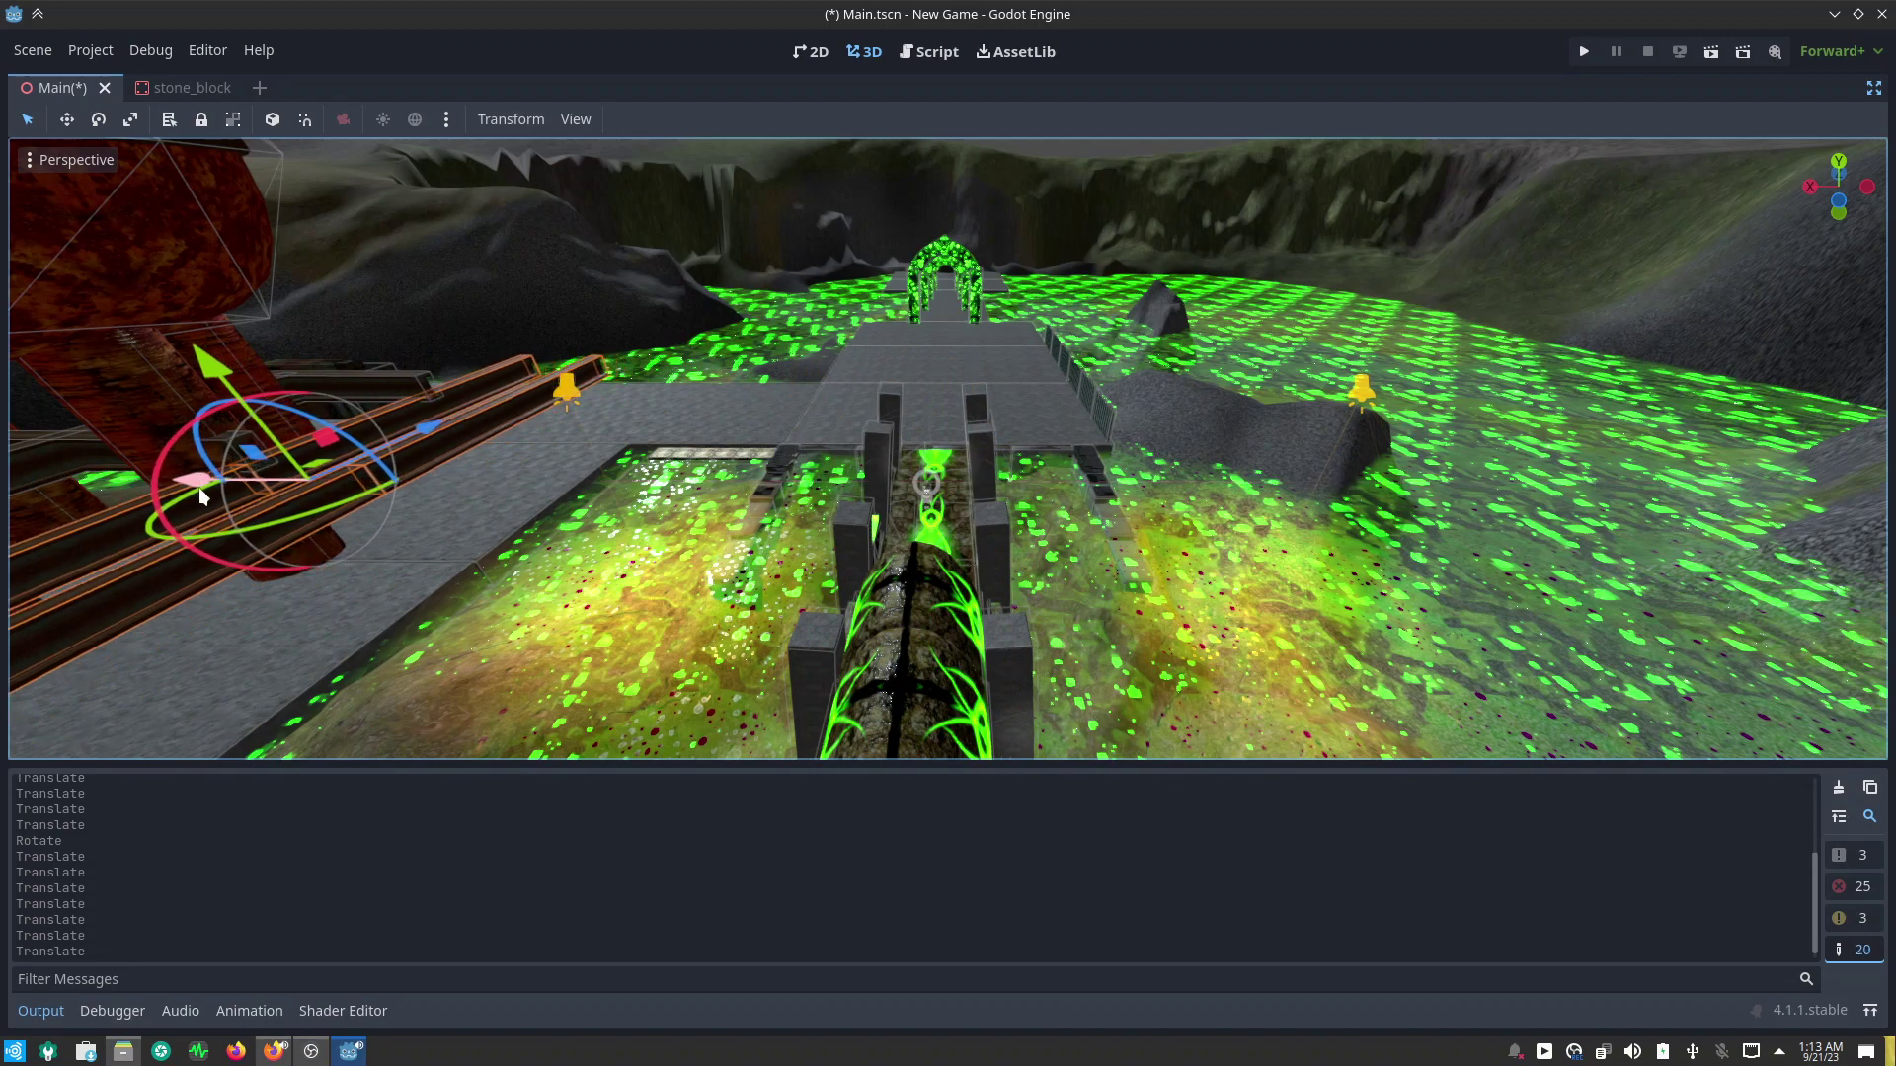
{"action": "middle_click_drag", "start_coordinate": [731, 507], "coordinate": [888, 444]}
{"action": "scroll", "coordinate": [888, 444], "scroll_direction": "up", "scroll_amount": 5}
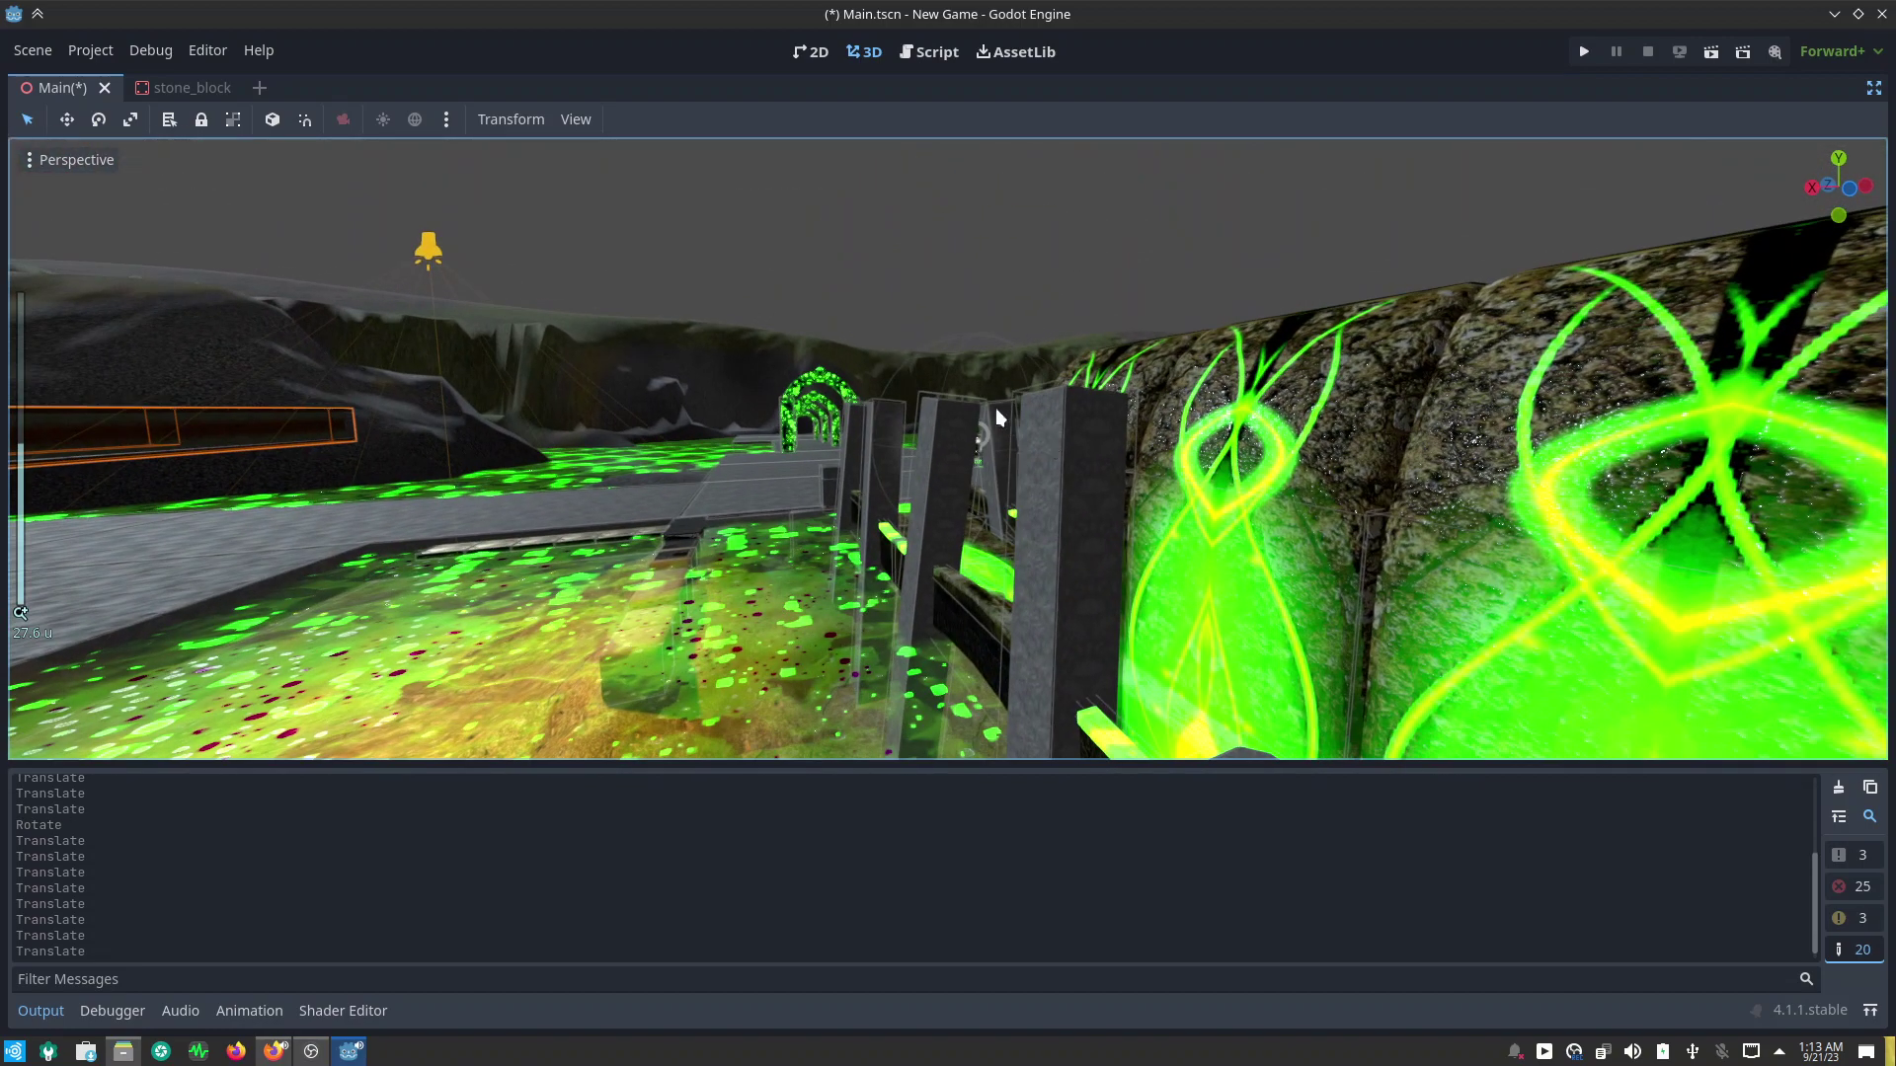
{"action": "mouse_move", "coordinate": [996, 406]}
{"action": "middle_mouse_down"}
{"action": "mouse_move", "coordinate": [938, 389]}
{"action": "mouse_move", "coordinate": [1004, 533]}
{"action": "mouse_move", "coordinate": [952, 536]}
{"action": "mouse_move", "coordinate": [1058, 512]}
{"action": "middle_mouse_up"}
{"action": "scroll", "coordinate": [1175, 442], "scroll_direction": "up", "scroll_amount": 3}
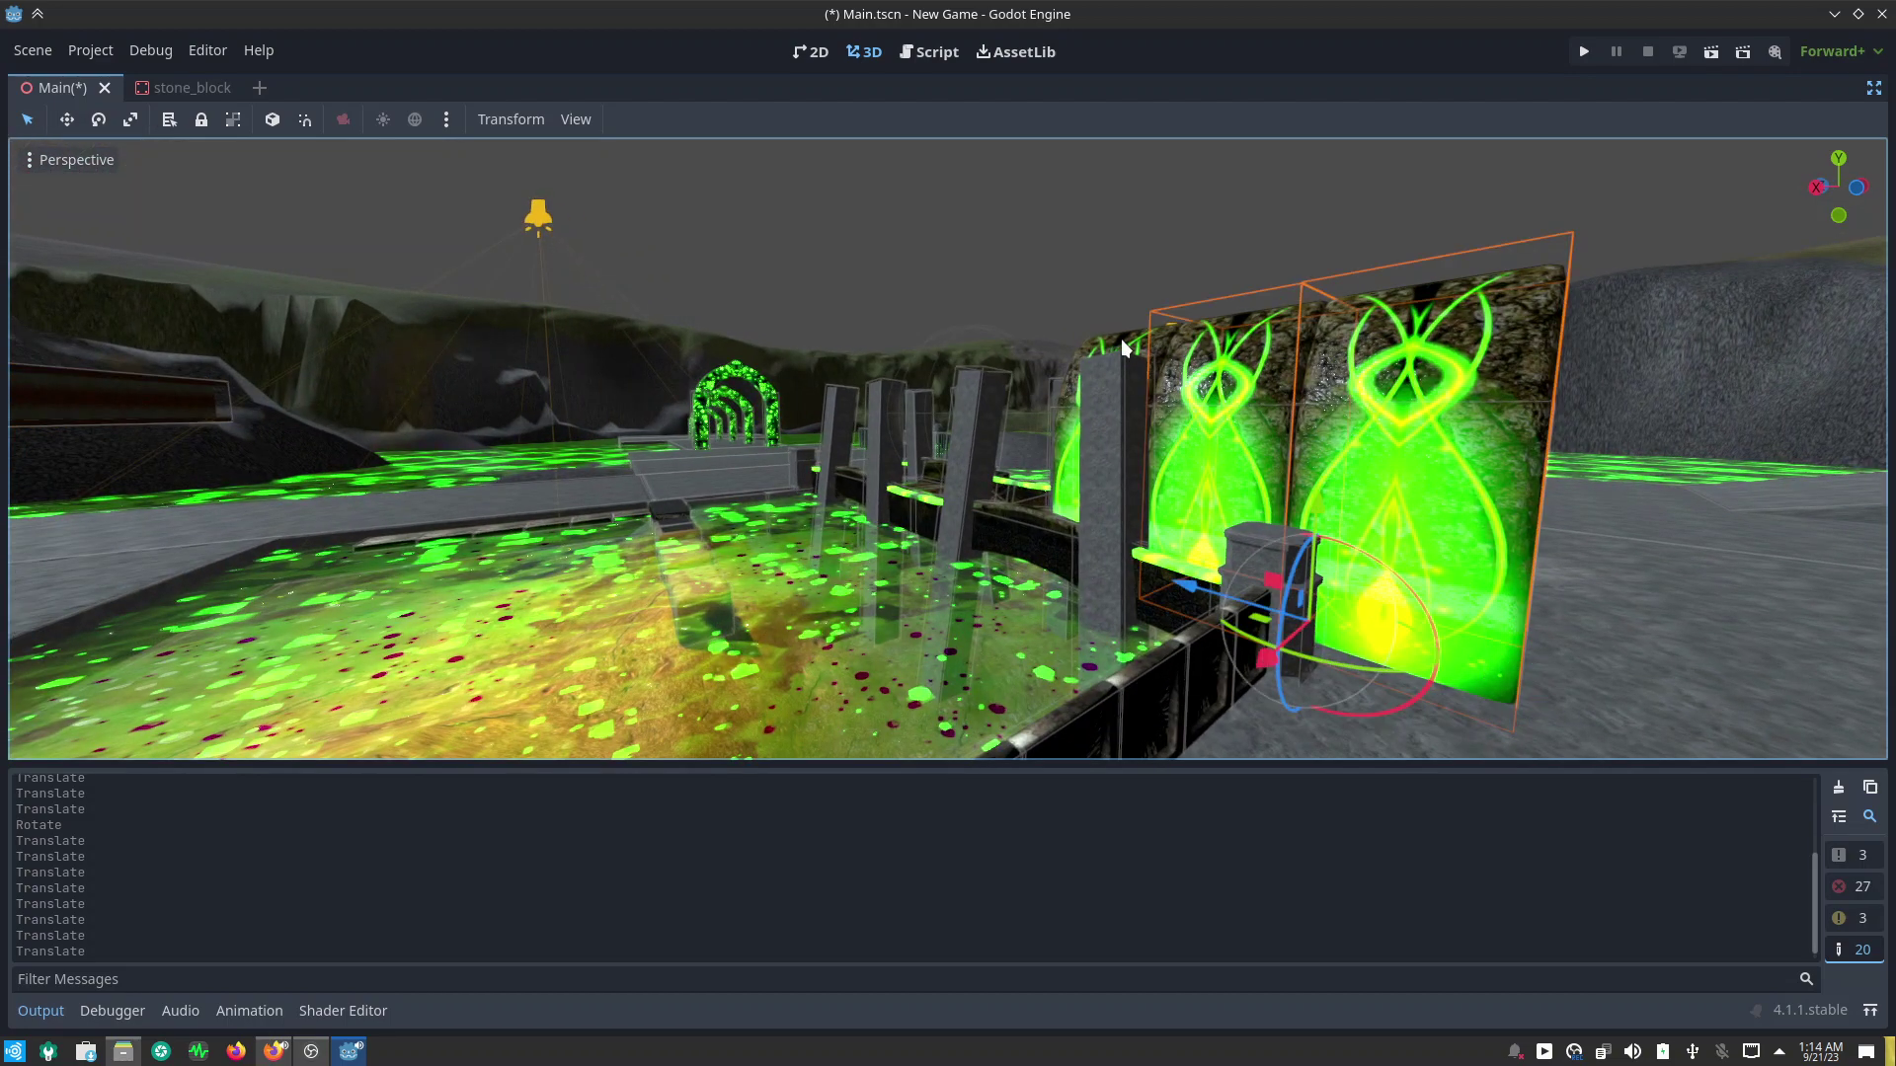
Step: Undo the last two wall changes and slide the green arch wall section along the pool
{"action": "middle_click_drag", "start_coordinate": [1109, 341], "coordinate": [1074, 526]}
{"action": "scroll", "coordinate": [1075, 525], "scroll_direction": "up", "scroll_amount": 2}
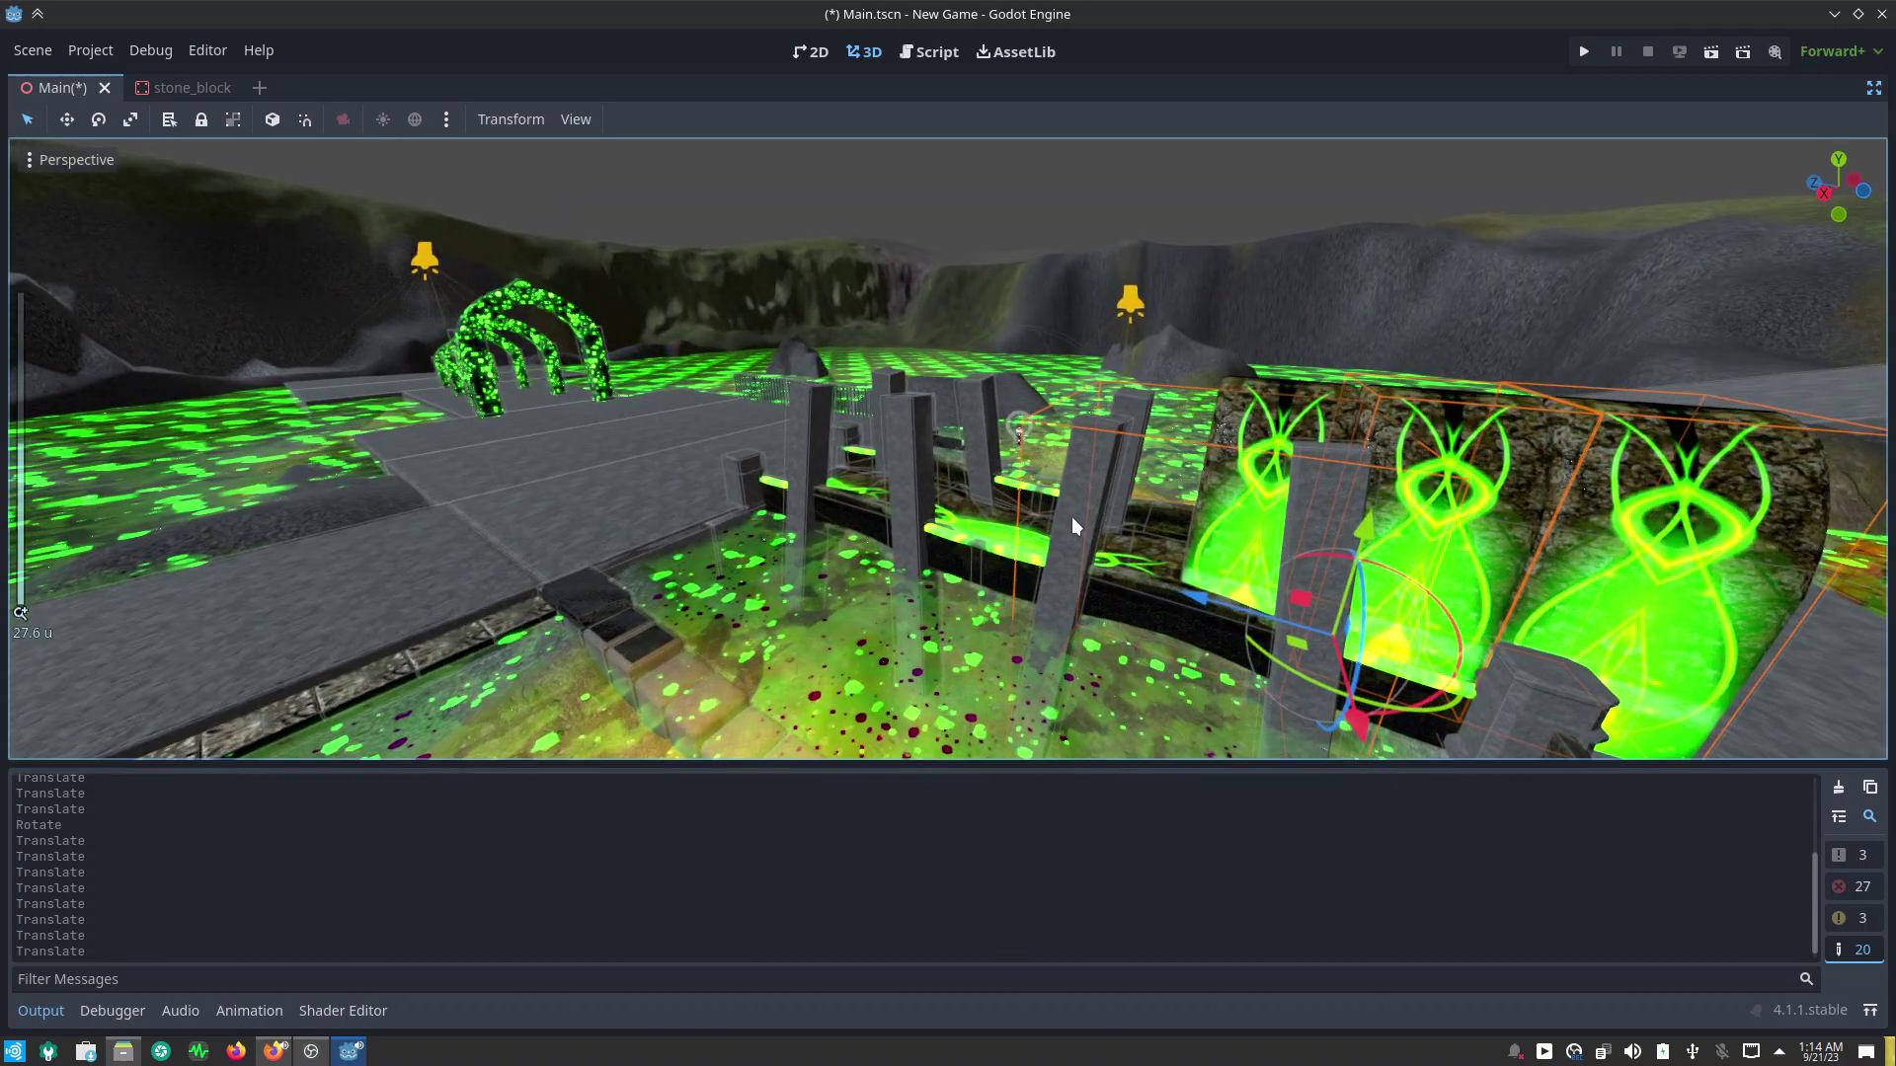
{"action": "key", "text": "ctrl+z"}
{"action": "key", "text": "ctrl+z"}
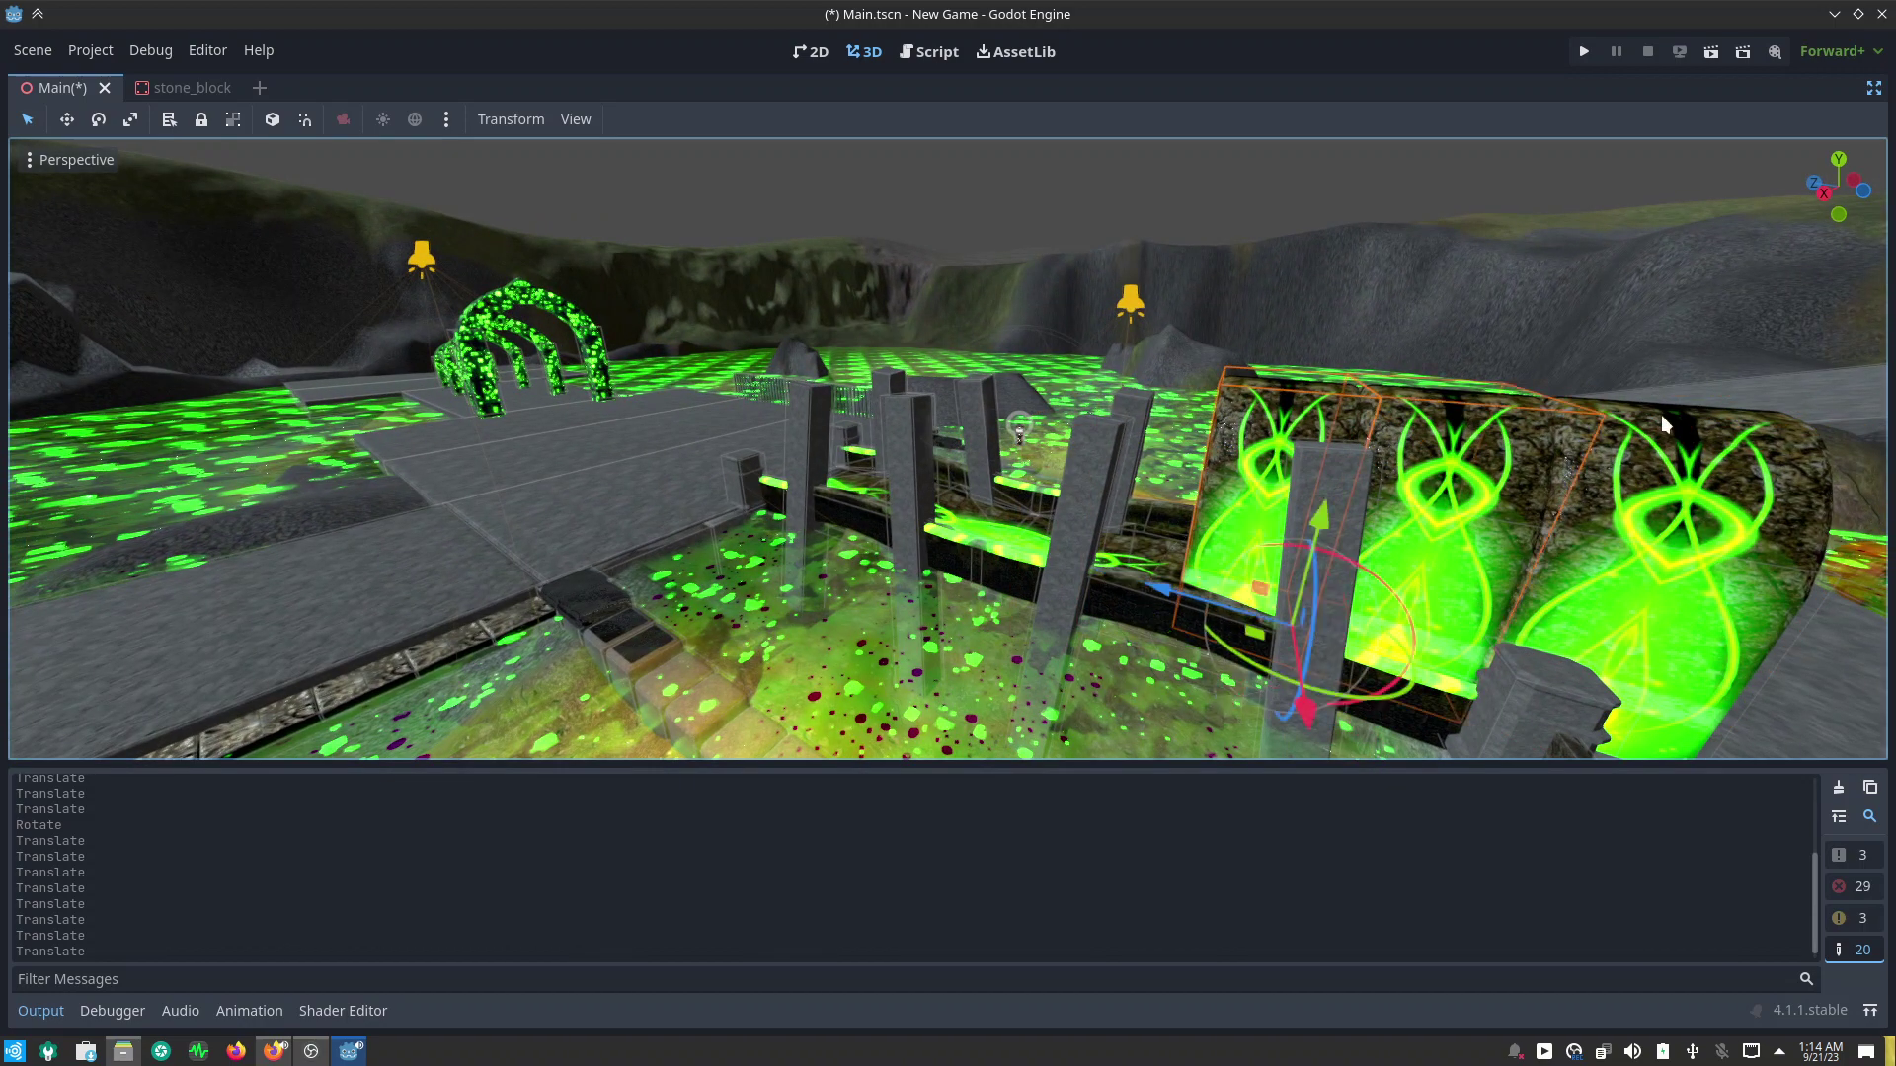
{"action": "key", "text": "ctrl+z"}
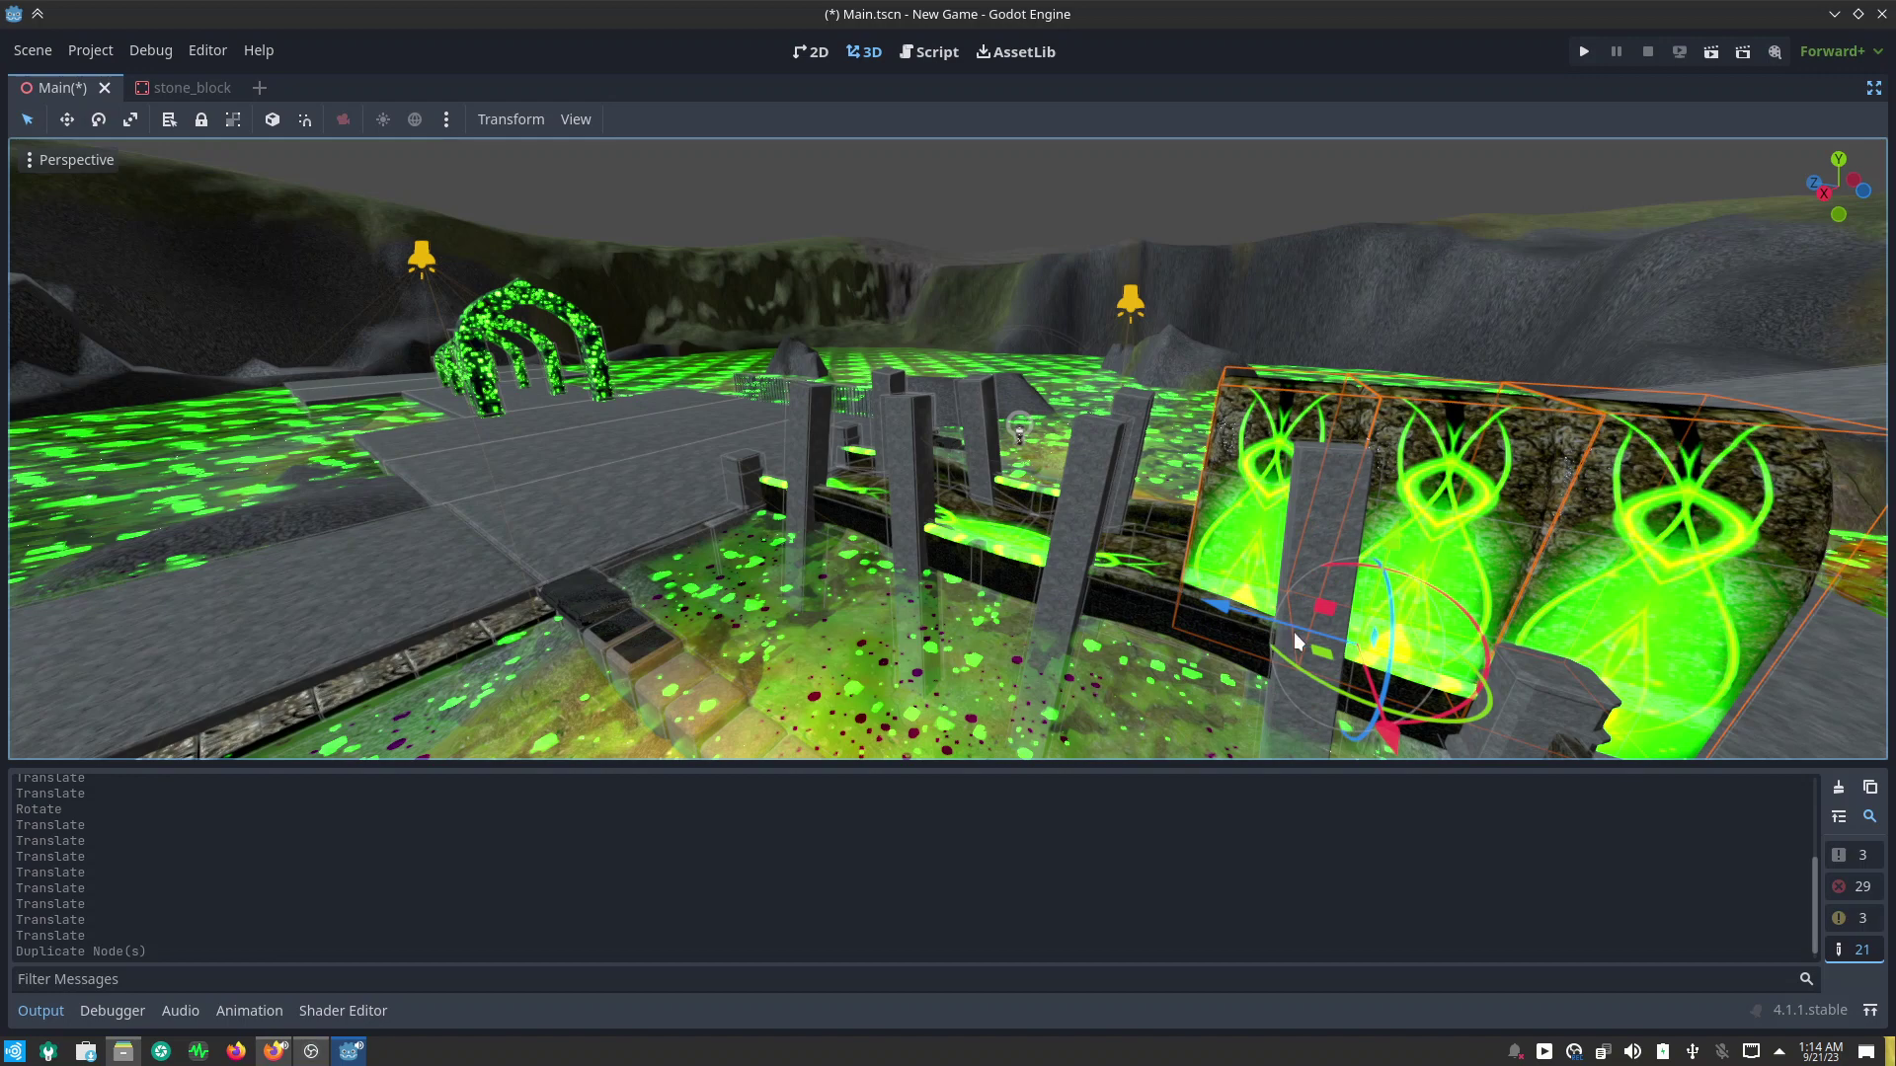
{"action": "left_click_drag", "start_coordinate": [1211, 608], "coordinate": [970, 550]}
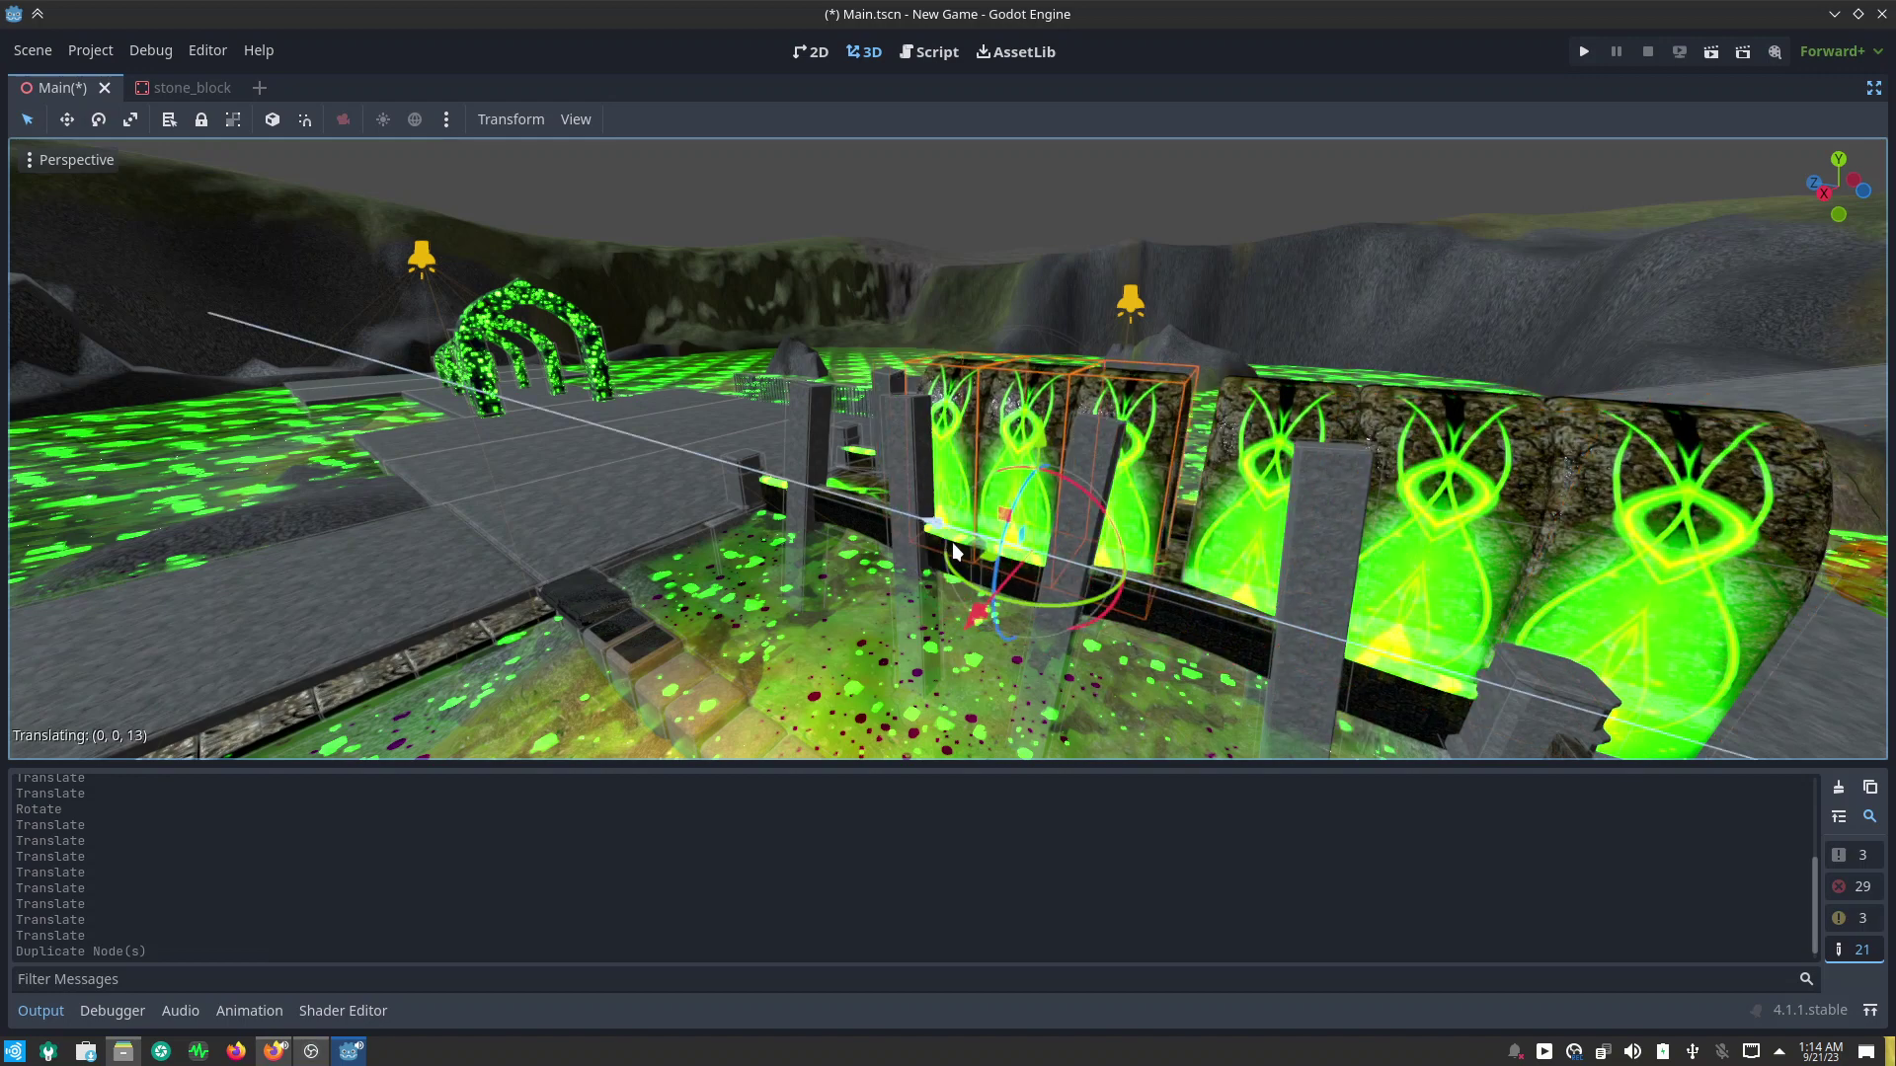
{"action": "middle_click_drag", "start_coordinate": [971, 549], "coordinate": [1017, 603]}
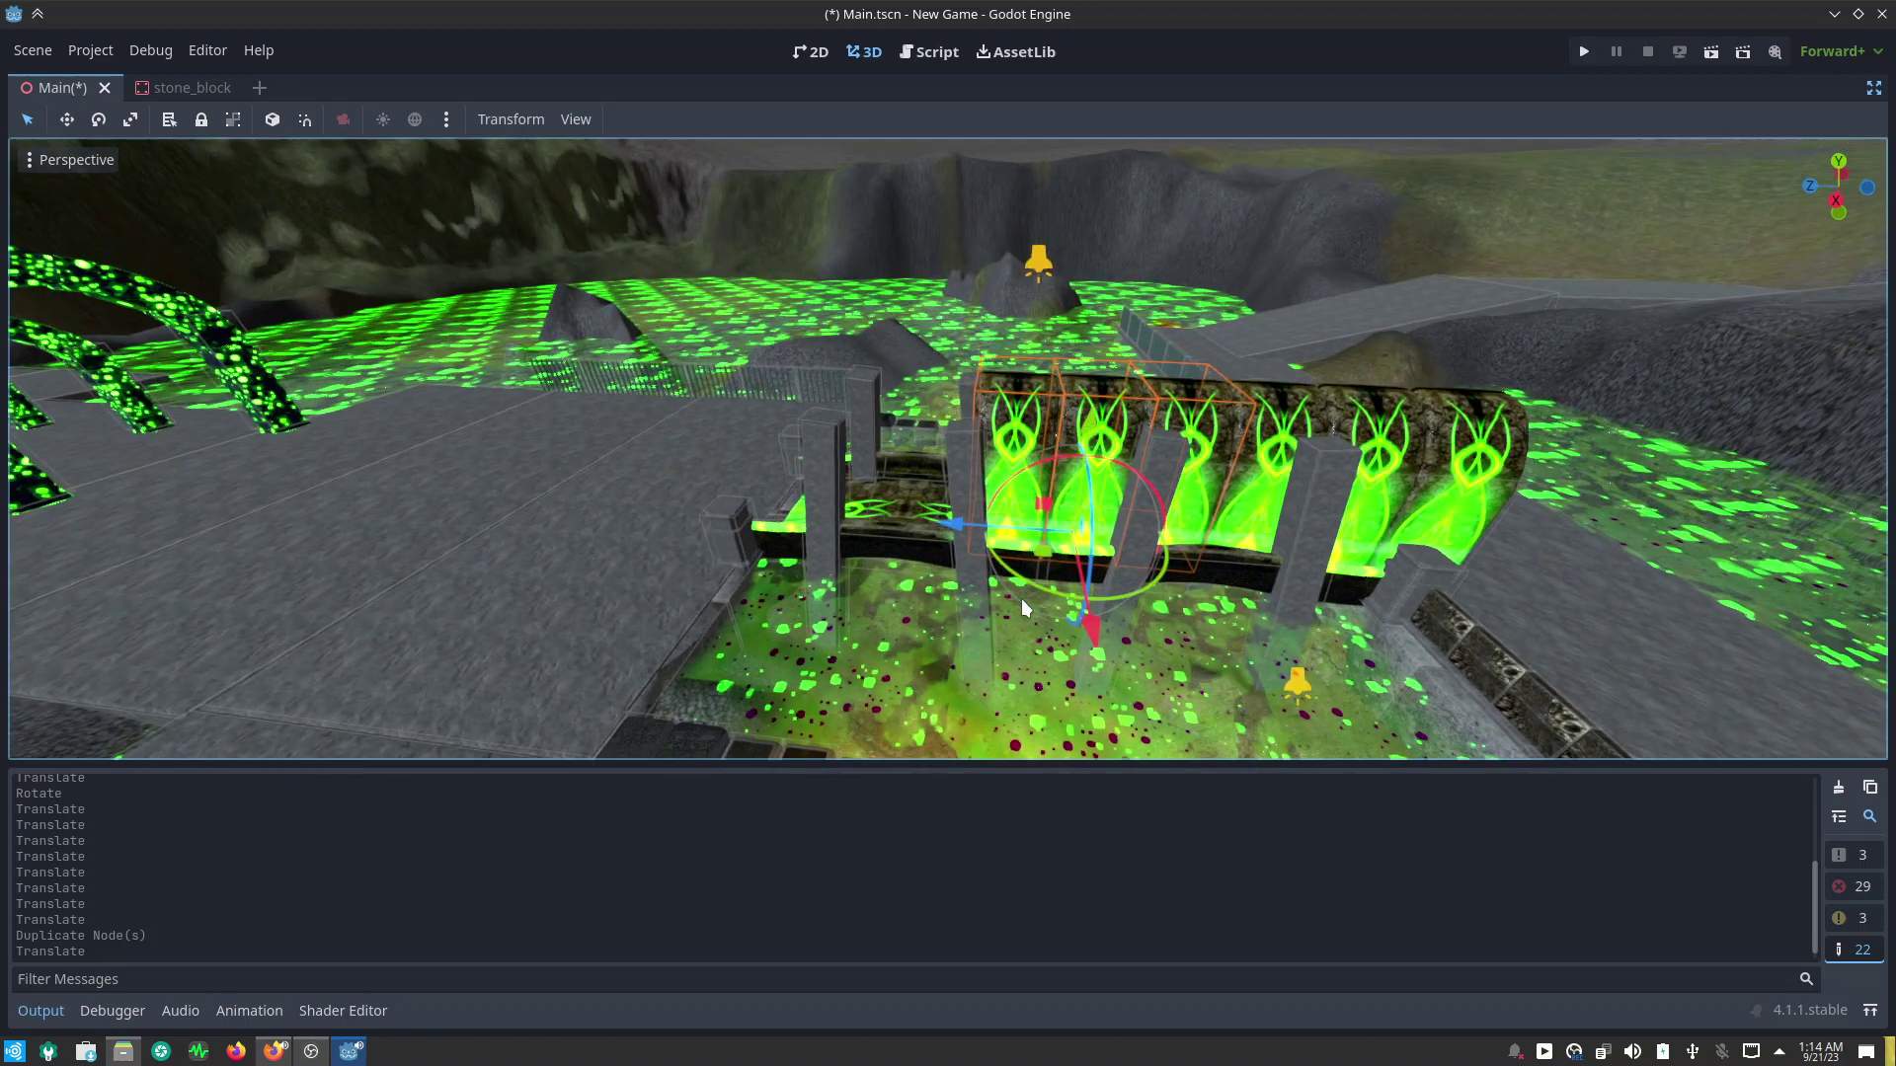
Step: Duplicate the green wall section and place the copy to extend the wall
{"action": "key", "text": "ctrl+d"}
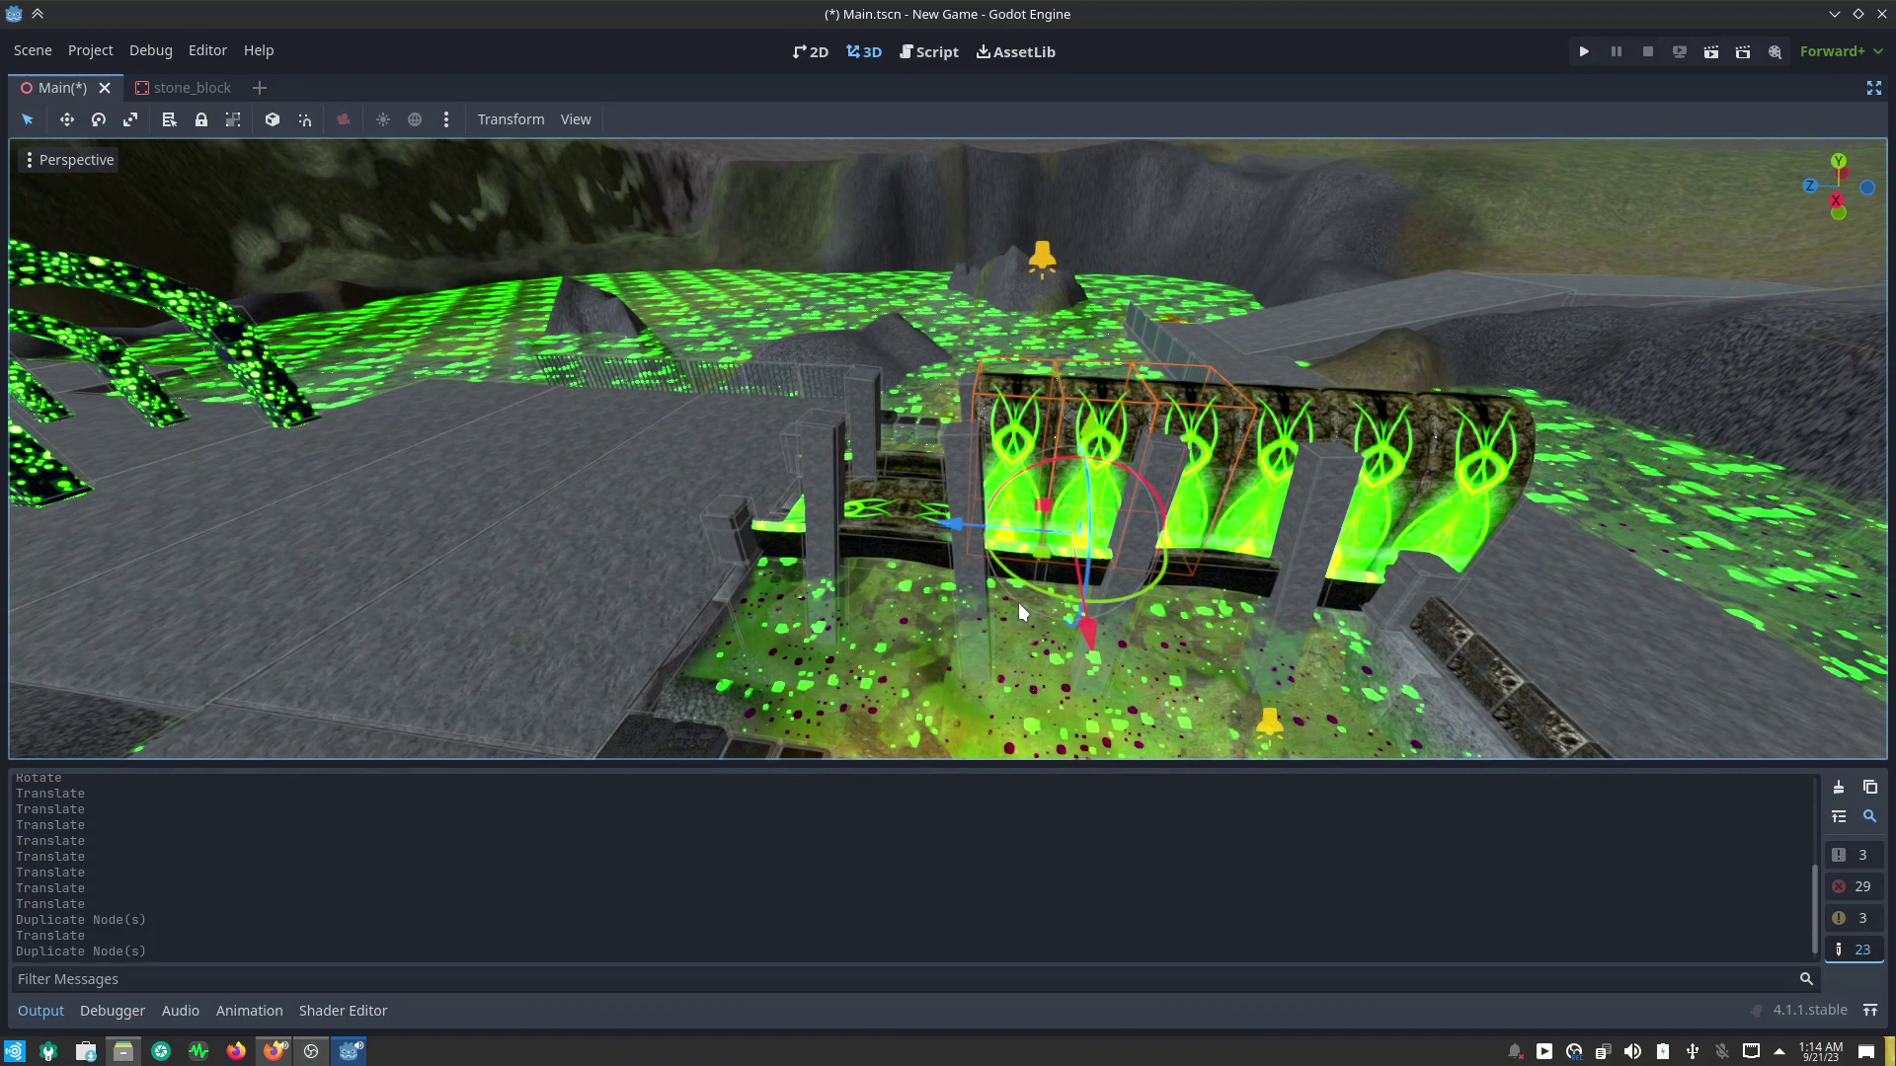
{"action": "mouse_move", "coordinate": [955, 523]}
{"action": "left_mouse_down"}
{"action": "mouse_move", "coordinate": [833, 504]}
{"action": "mouse_move", "coordinate": [754, 549]}
{"action": "left_mouse_up"}
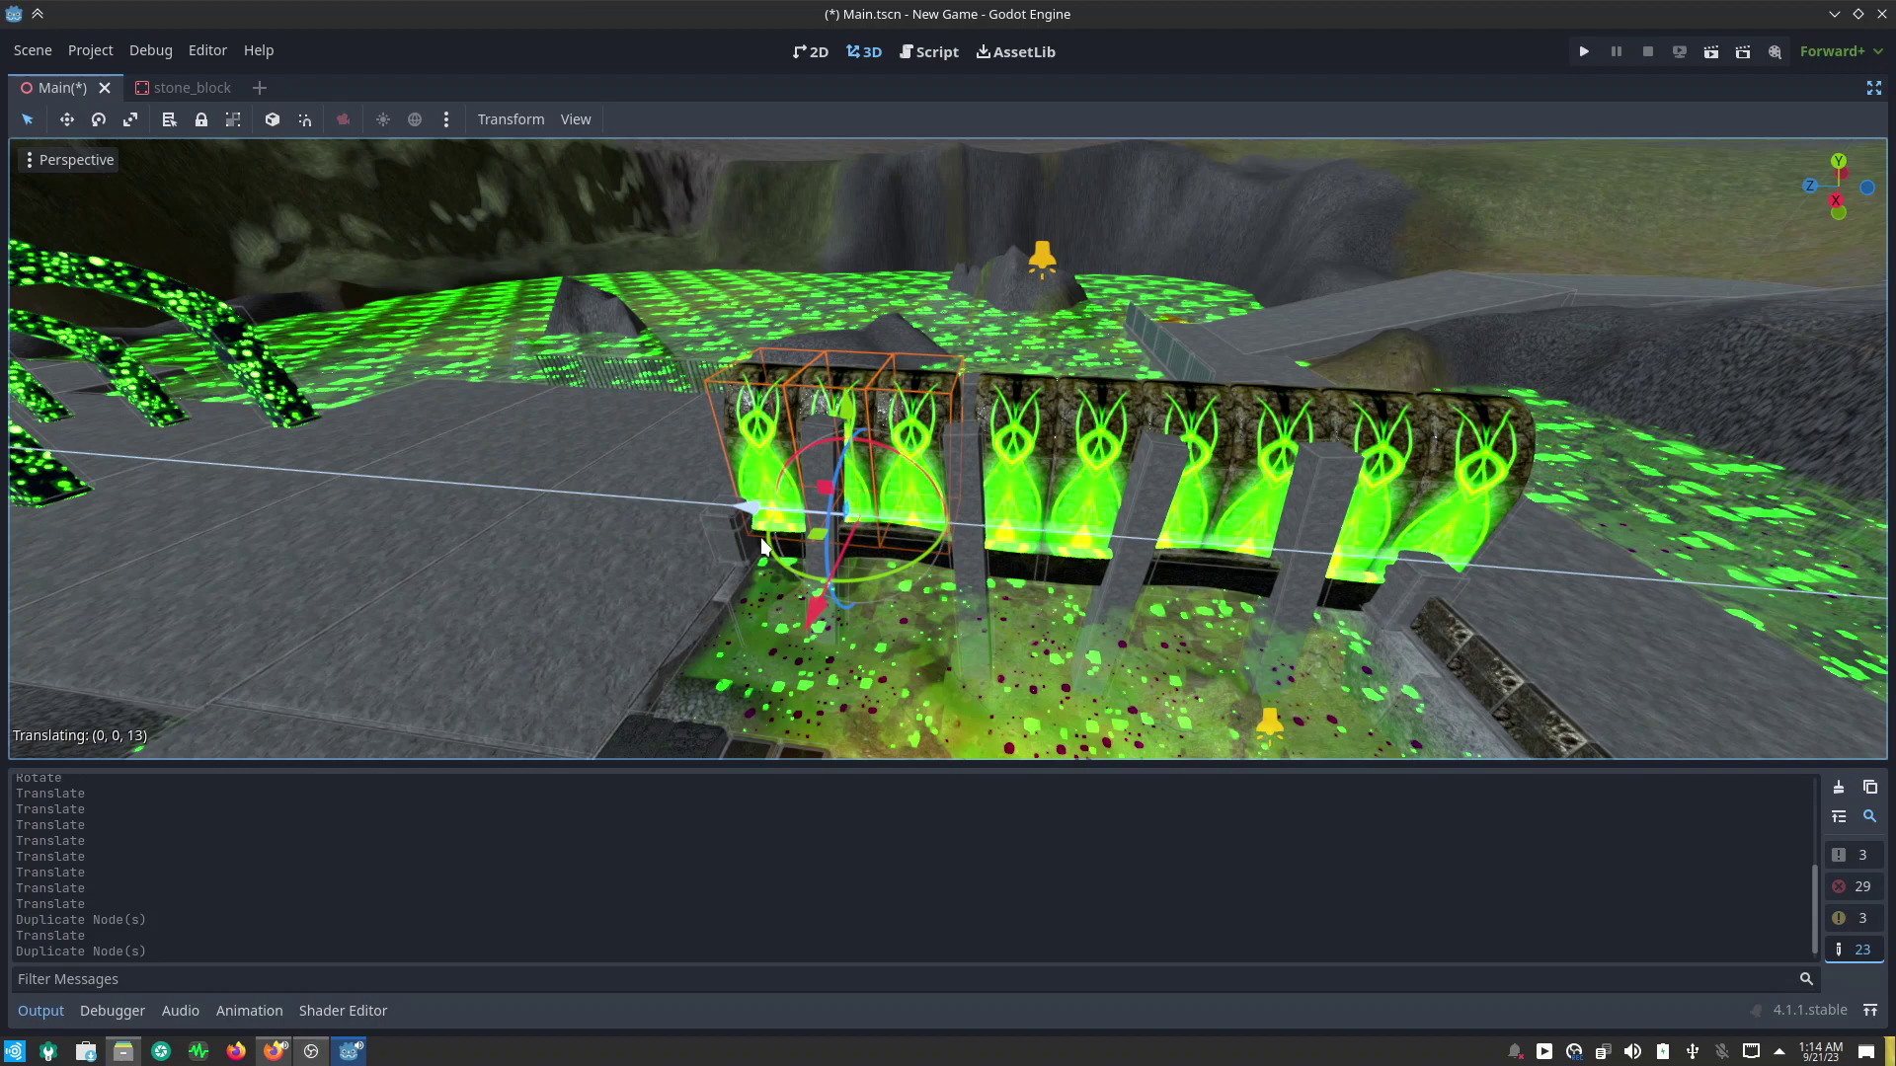
{"action": "left_click_drag", "start_coordinate": [763, 546], "coordinate": [767, 537]}
{"action": "mouse_move", "coordinate": [962, 490]}
{"action": "middle_mouse_down"}
{"action": "mouse_move", "coordinate": [1027, 566]}
{"action": "mouse_move", "coordinate": [1020, 622]}
{"action": "mouse_move", "coordinate": [995, 454]}
{"action": "mouse_move", "coordinate": [1123, 541]}
{"action": "mouse_move", "coordinate": [1070, 598]}
{"action": "mouse_move", "coordinate": [988, 608]}
{"action": "mouse_move", "coordinate": [795, 518]}
{"action": "middle_mouse_up"}
{"action": "scroll", "coordinate": [996, 453], "scroll_direction": "up", "scroll_amount": 5}
{"action": "scroll", "coordinate": [995, 453], "scroll_direction": "down", "scroll_amount": 3}
{"action": "scroll", "coordinate": [995, 453], "scroll_direction": "down", "scroll_amount": 3}
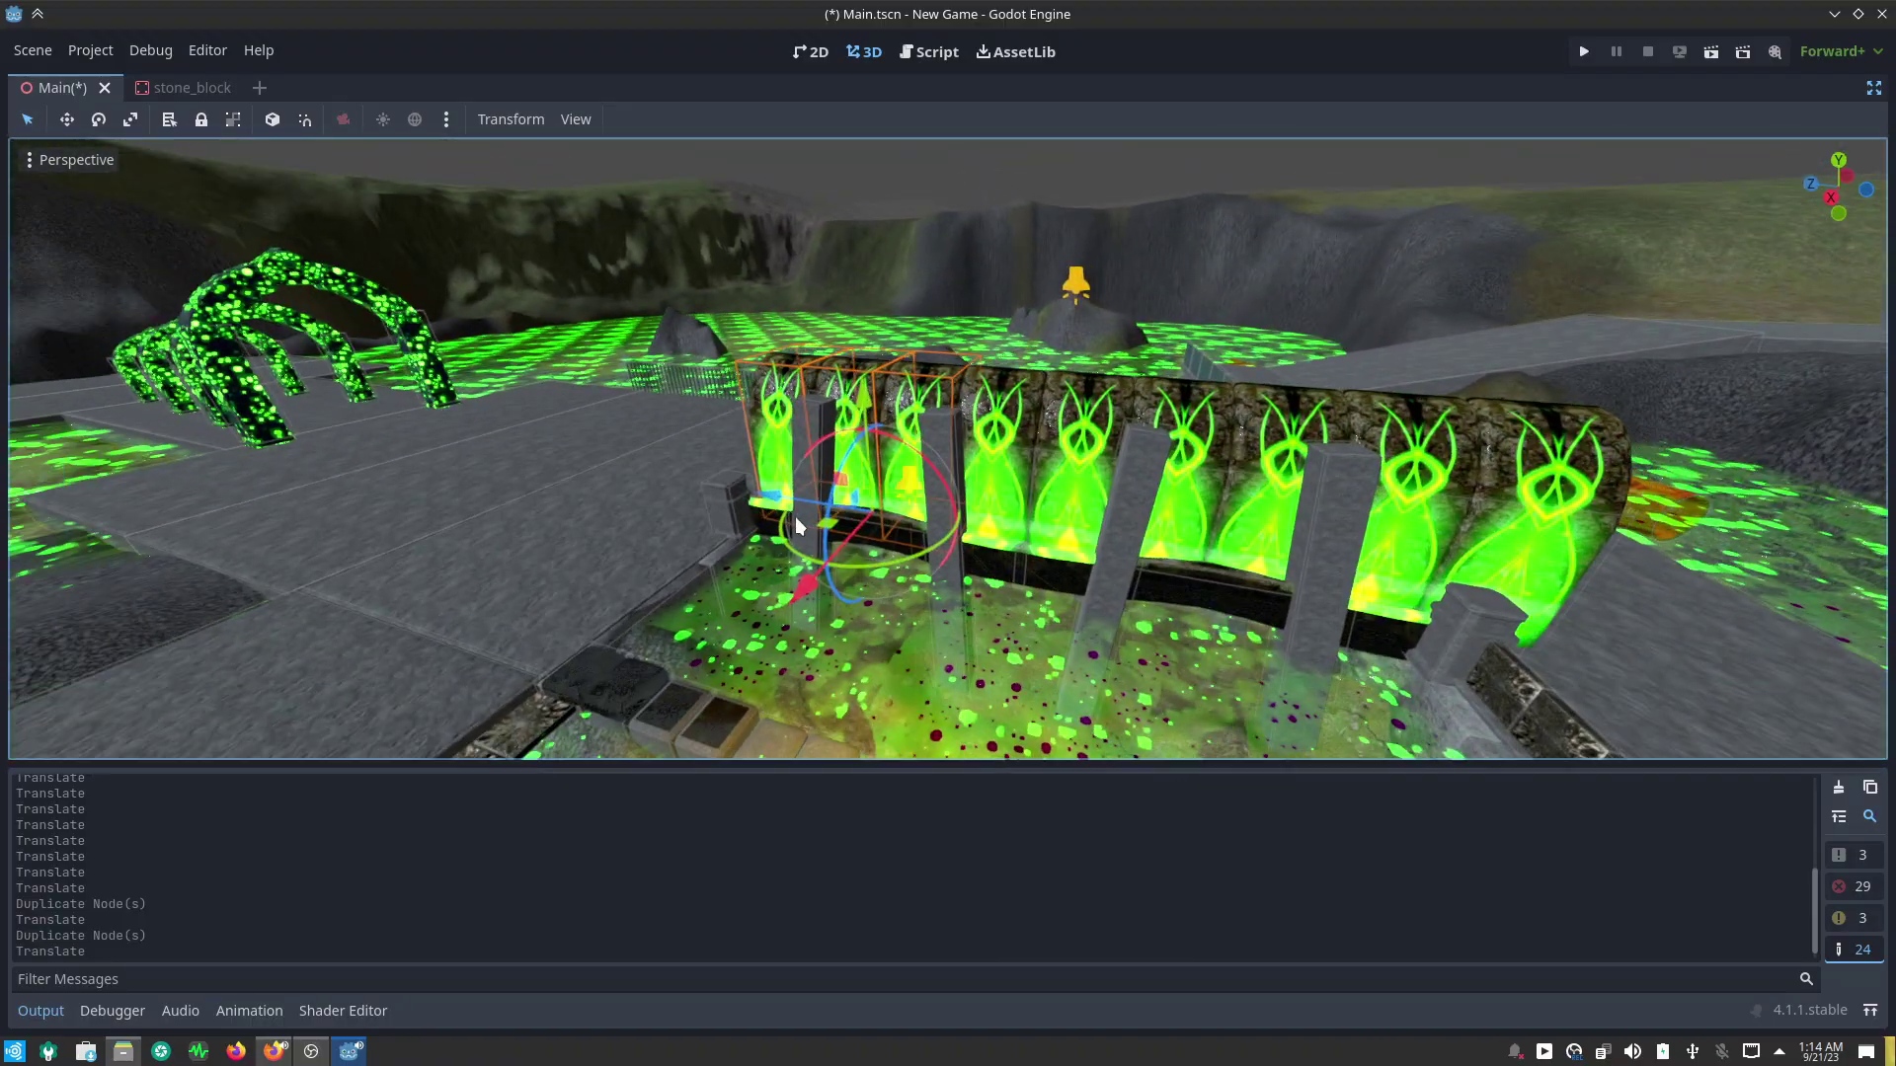
Step: Delete the extra Cemarch4 arch section and confirm the prompt
{"action": "mouse_move", "coordinate": [1589, 604]}
{"action": "middle_mouse_down"}
{"action": "mouse_move", "coordinate": [1145, 536]}
{"action": "mouse_move", "coordinate": [985, 555]}
{"action": "mouse_move", "coordinate": [1023, 565]}
{"action": "middle_mouse_up"}
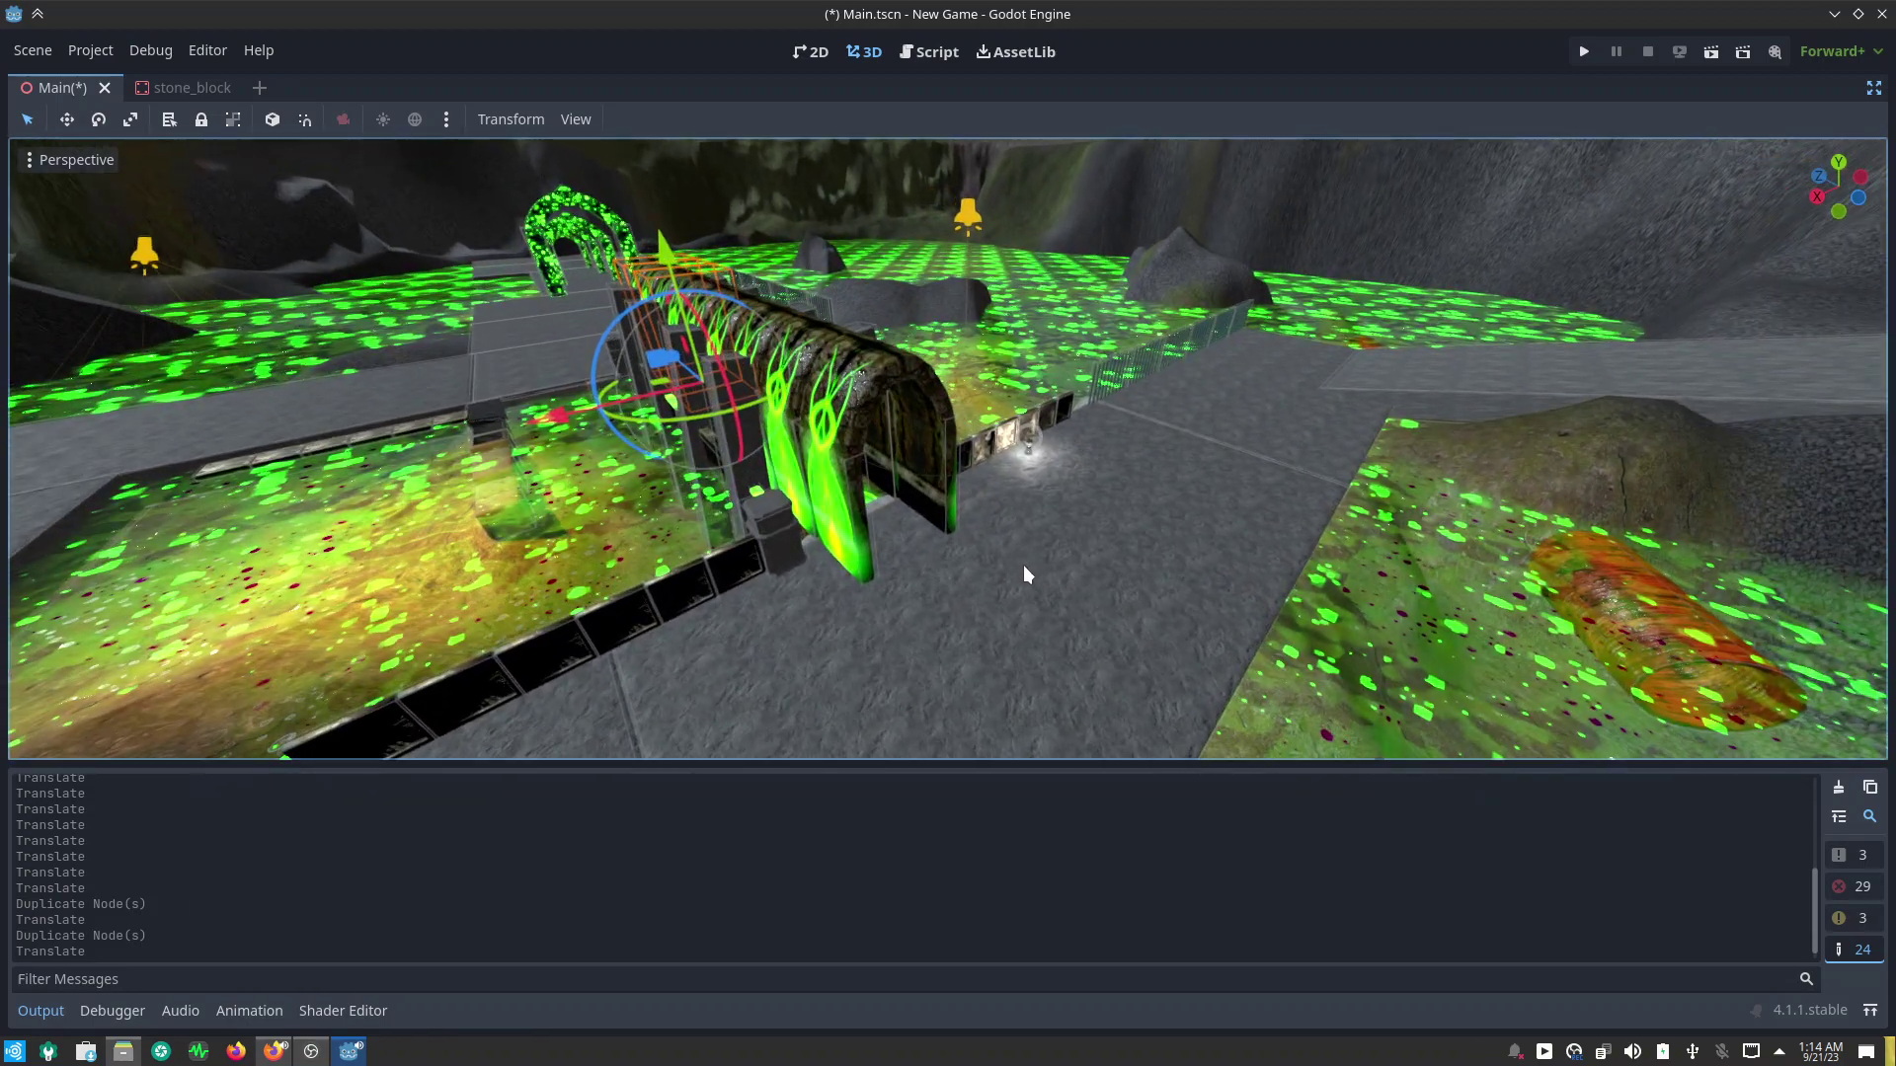
{"action": "left_click", "coordinate": [837, 410]}
{"action": "key", "text": "Delete"}
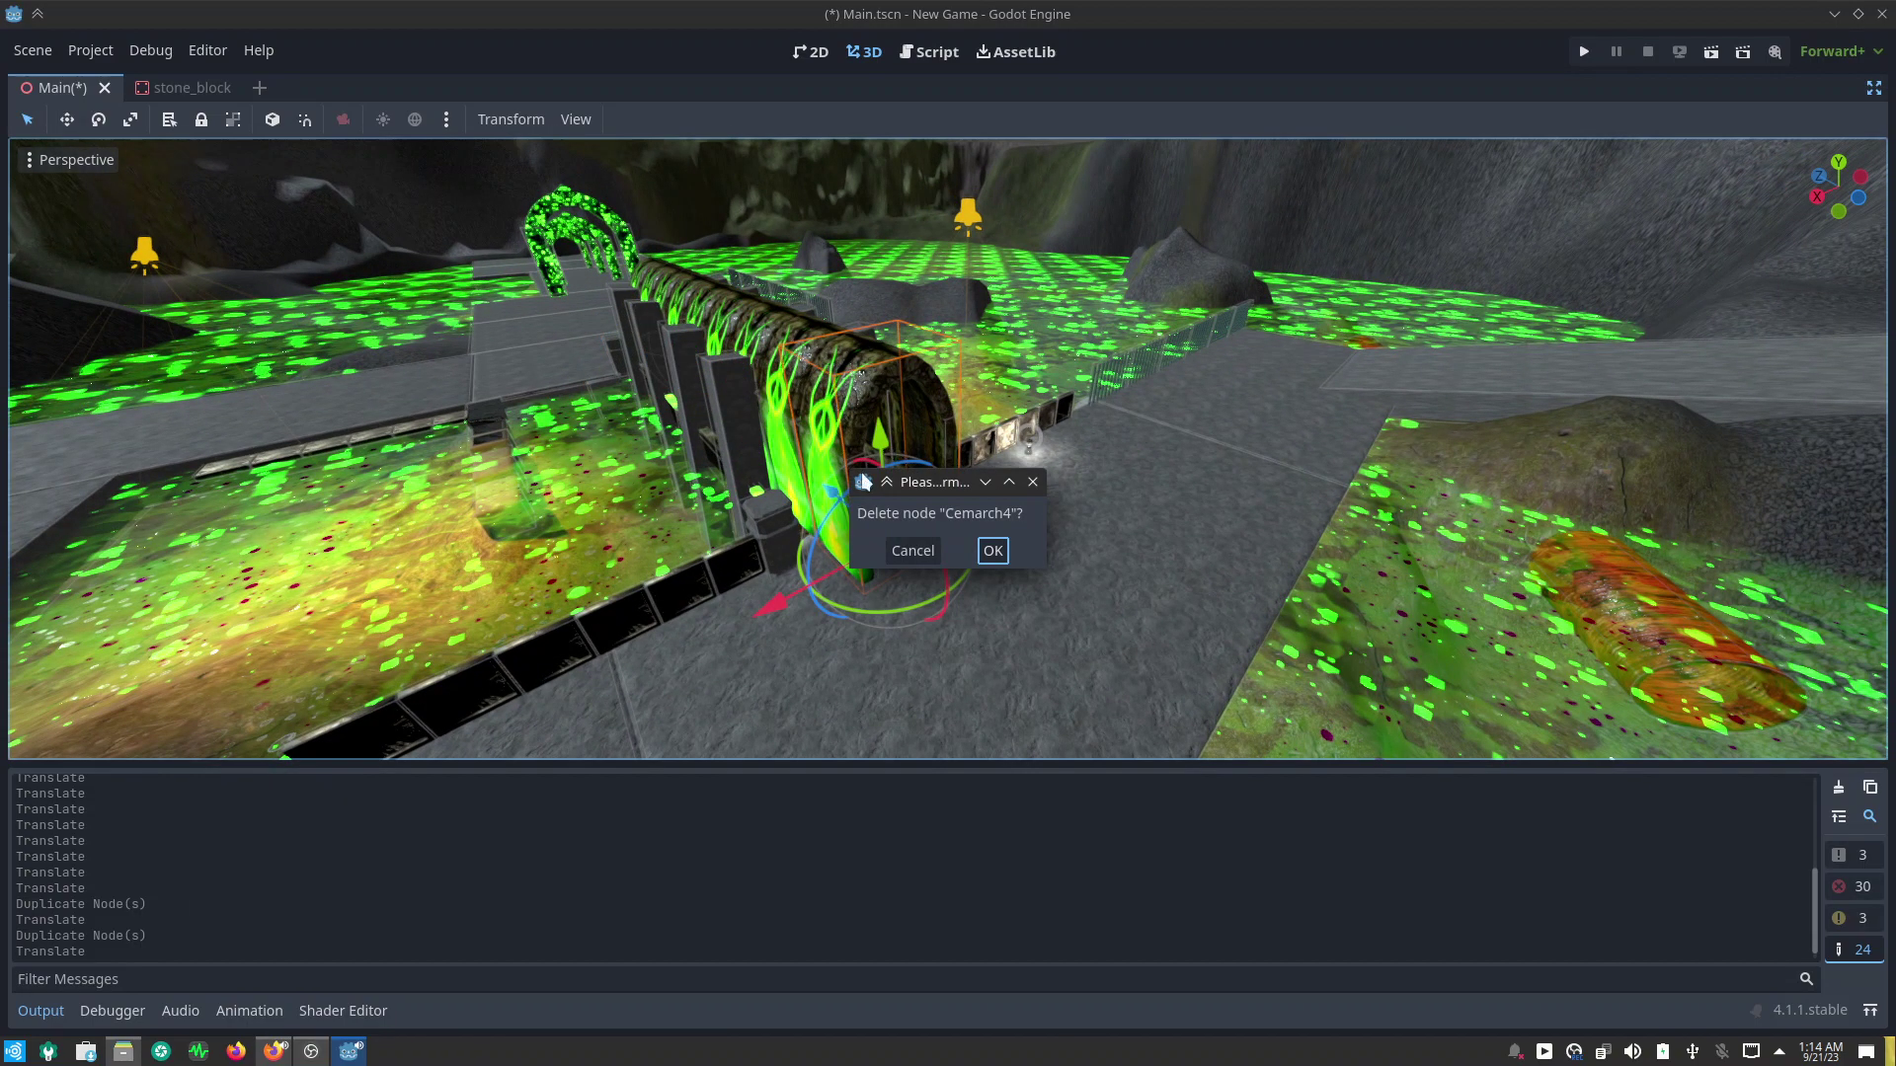
{"action": "left_click", "coordinate": [993, 555]}
{"action": "middle_click_drag", "start_coordinate": [903, 598], "coordinate": [1074, 506]}
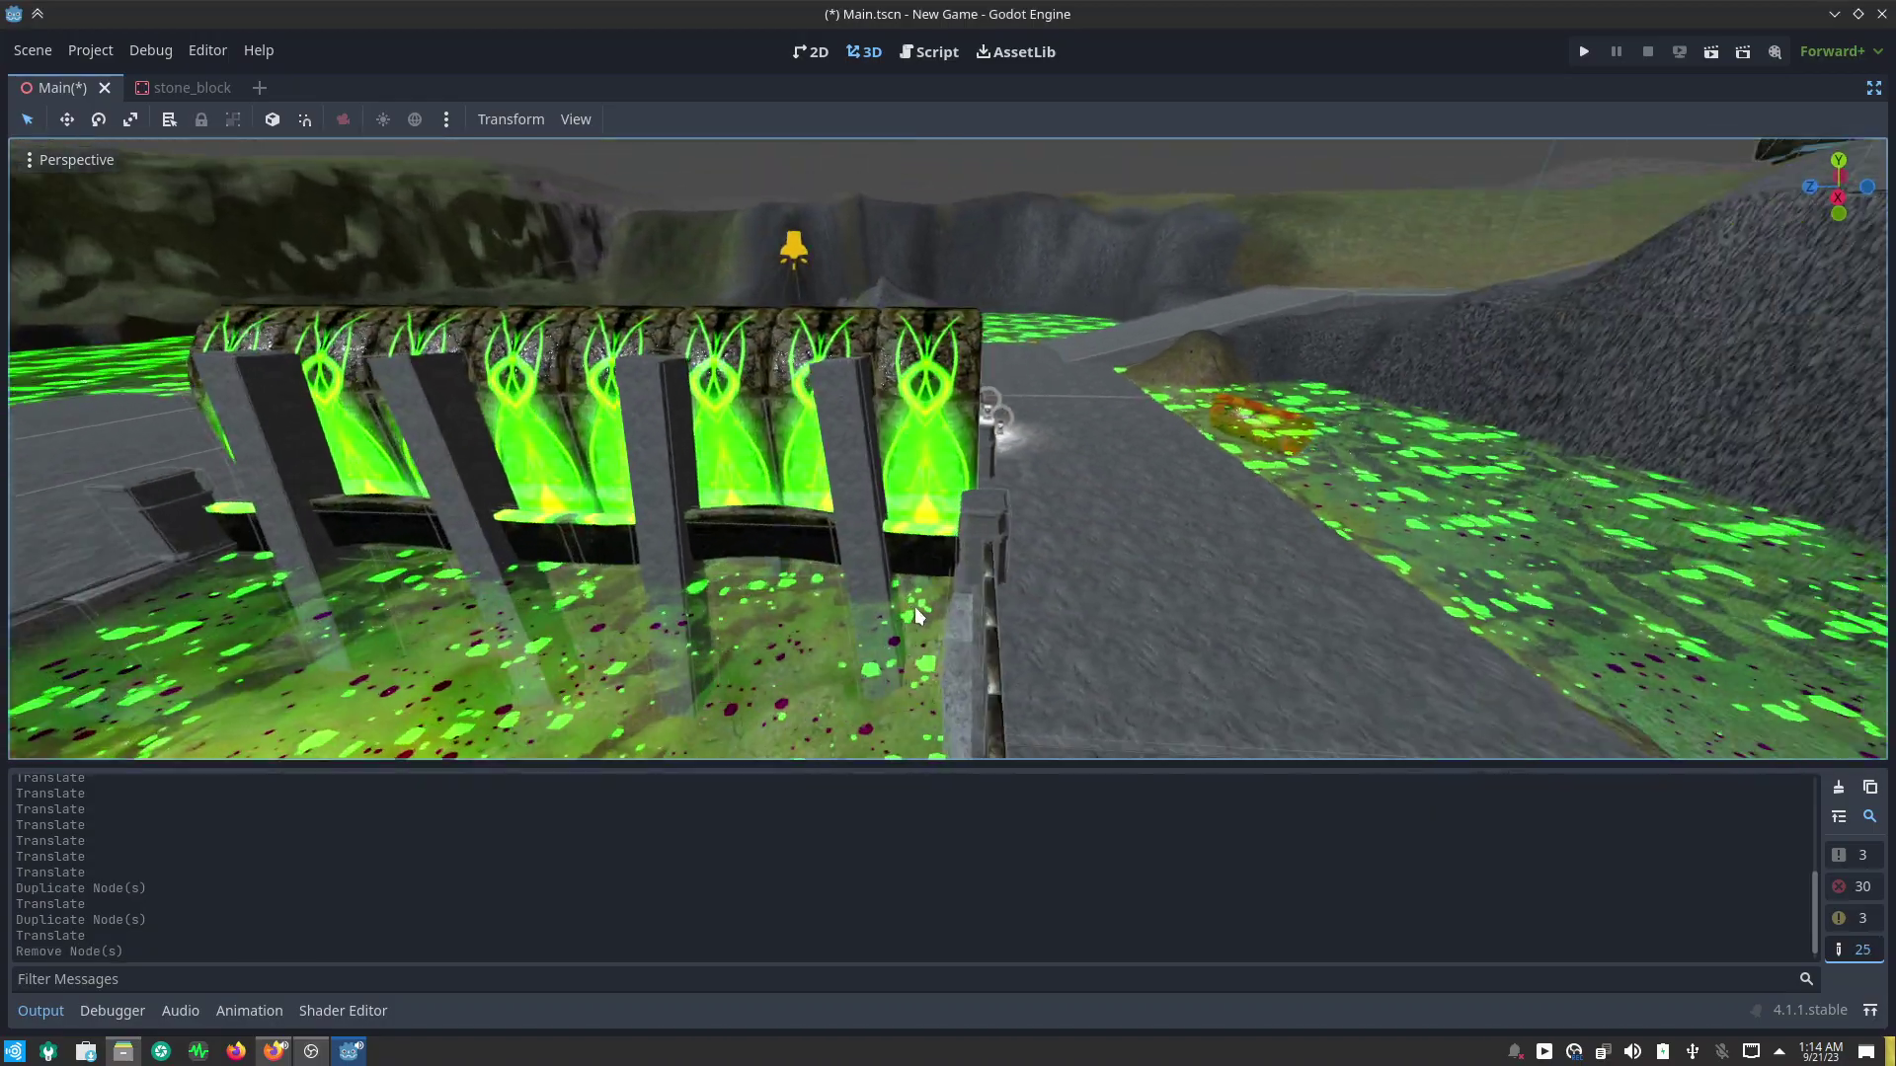
{"action": "scroll", "coordinate": [1074, 505], "scroll_direction": "up", "scroll_amount": 5}
{"action": "scroll", "coordinate": [1074, 505], "scroll_direction": "down", "scroll_amount": 5}
{"action": "mouse_move", "coordinate": [928, 649]}
{"action": "middle_mouse_down"}
{"action": "mouse_move", "coordinate": [936, 590]}
{"action": "mouse_move", "coordinate": [1029, 630]}
{"action": "mouse_move", "coordinate": [956, 668]}
{"action": "middle_mouse_up"}
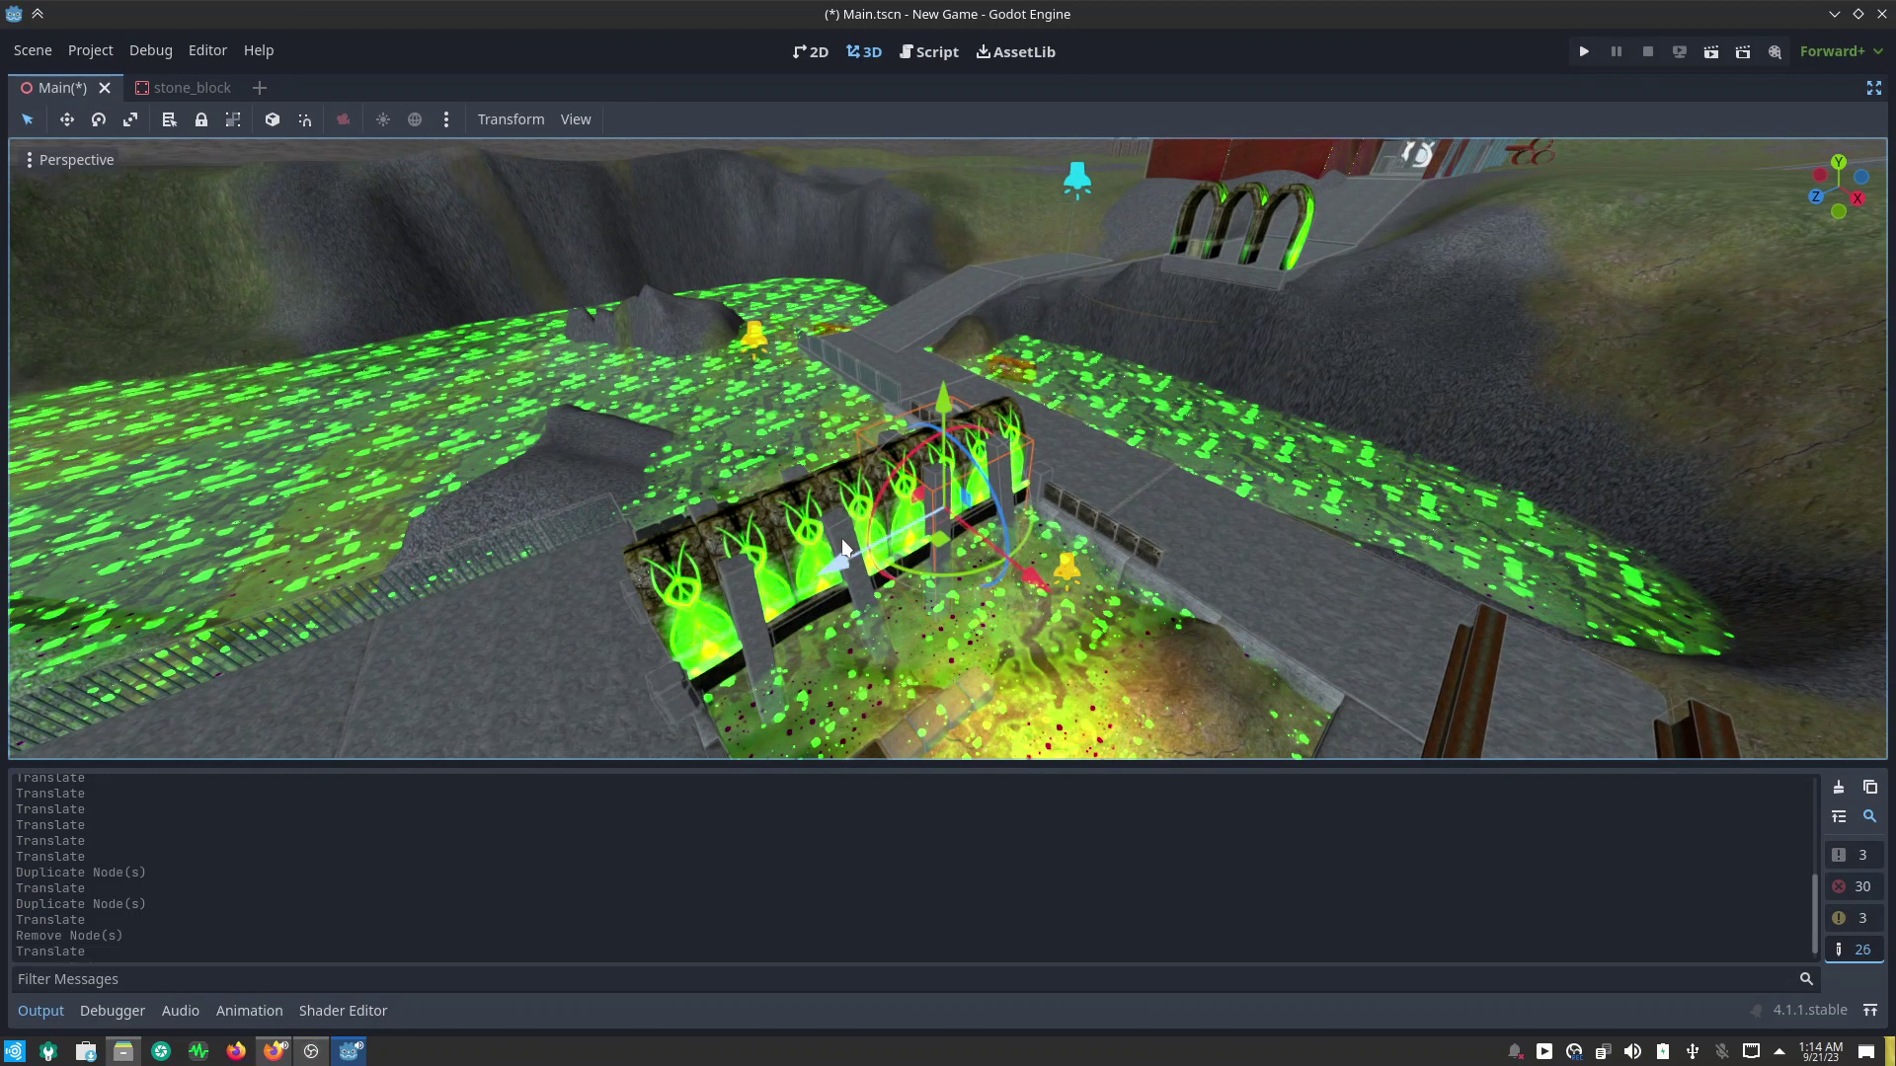
Step: Move the lower-left arch section along the wall into place
{"action": "scroll", "coordinate": [841, 537], "scroll_direction": "up", "scroll_amount": 3}
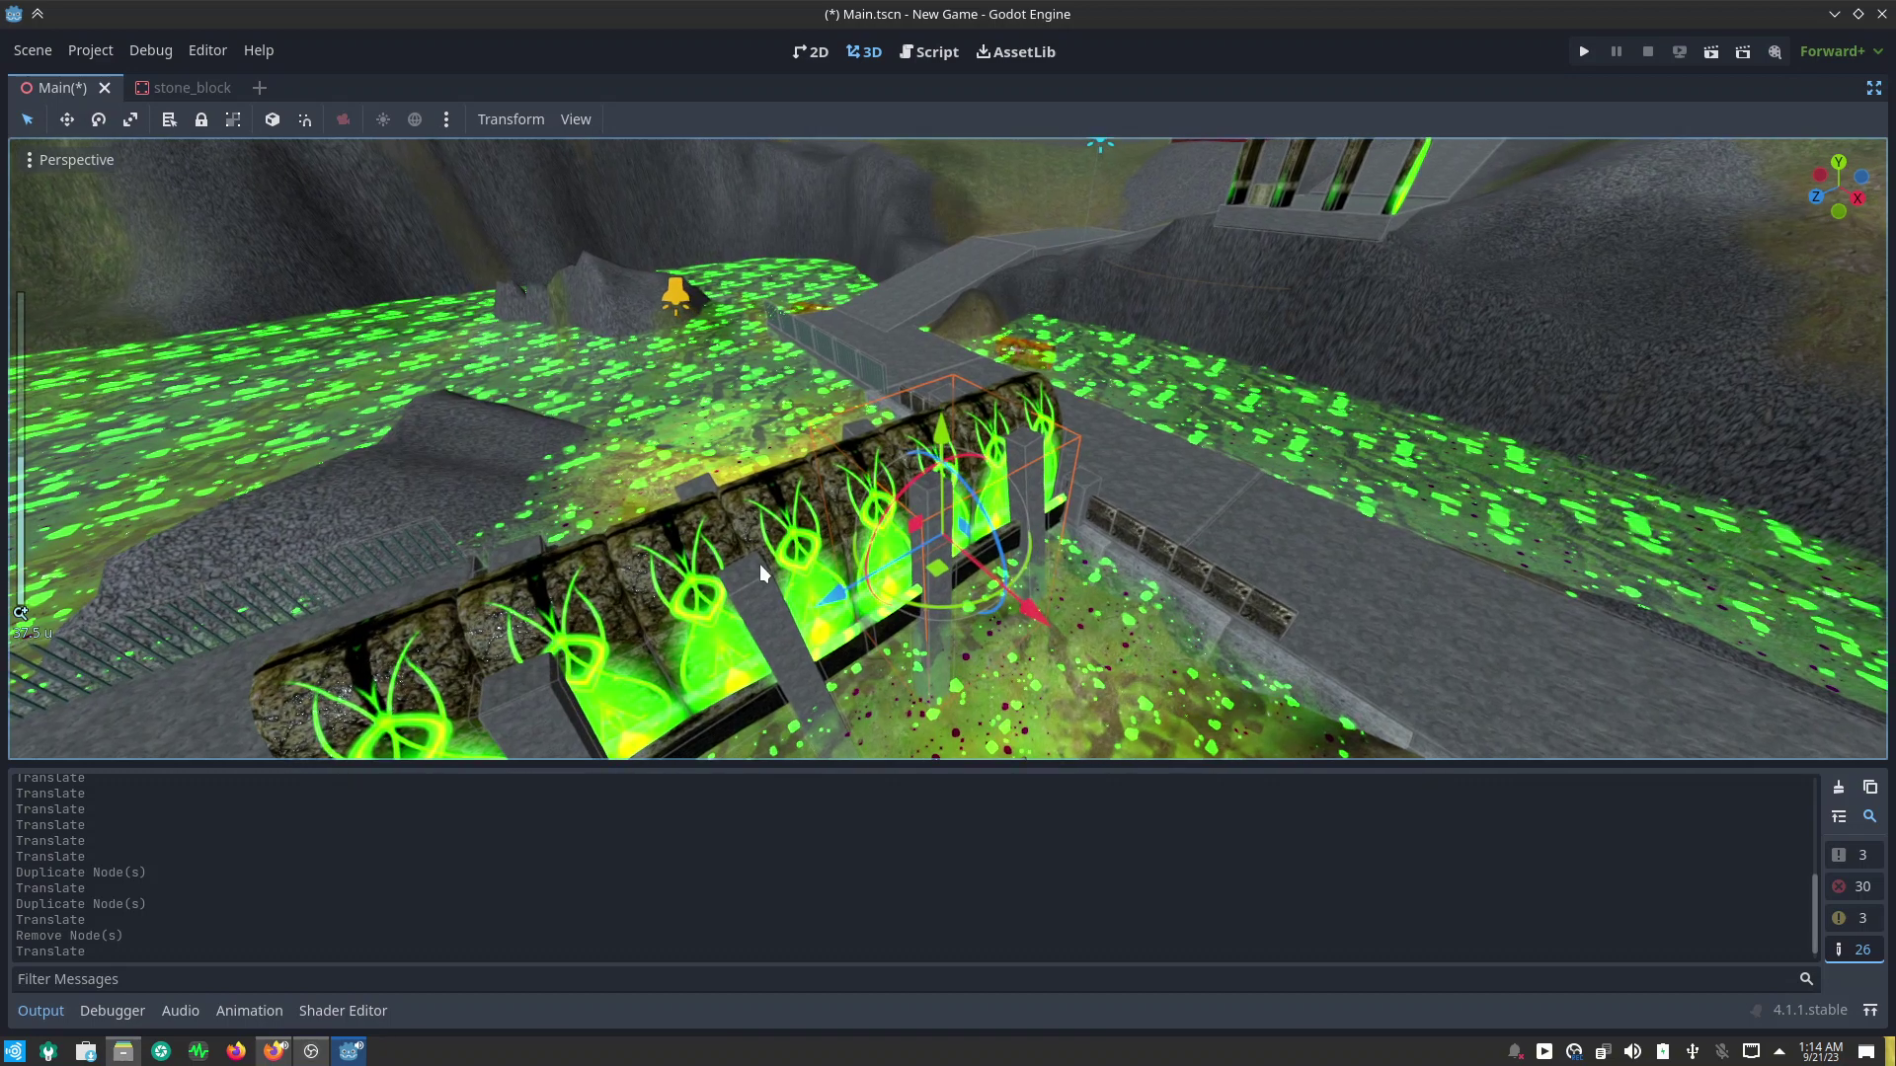
{"action": "left_click", "coordinate": [756, 578]}
{"action": "mouse_move", "coordinate": [926, 496]}
{"action": "left_mouse_down"}
{"action": "mouse_move", "coordinate": [735, 546]}
{"action": "mouse_move", "coordinate": [595, 531]}
{"action": "left_mouse_up"}
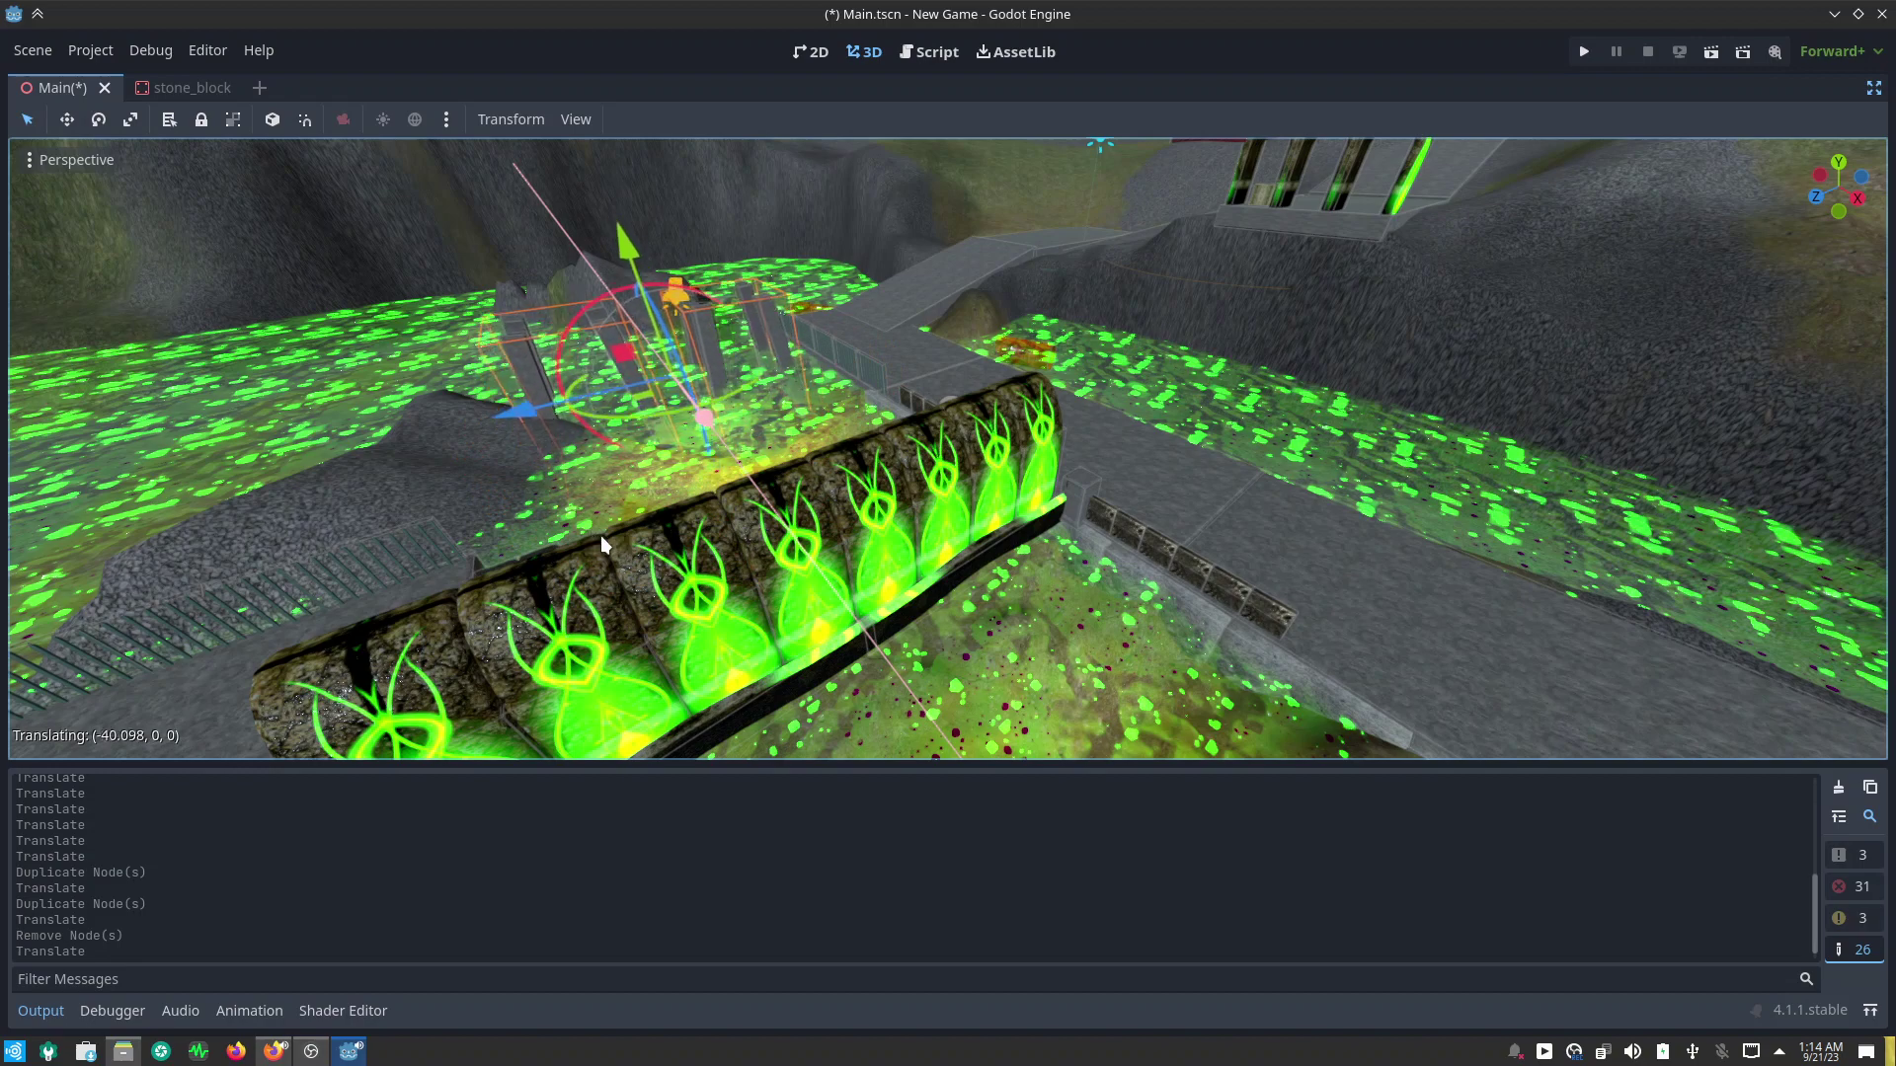
{"action": "left_click_drag", "start_coordinate": [594, 531], "coordinate": [595, 541]}
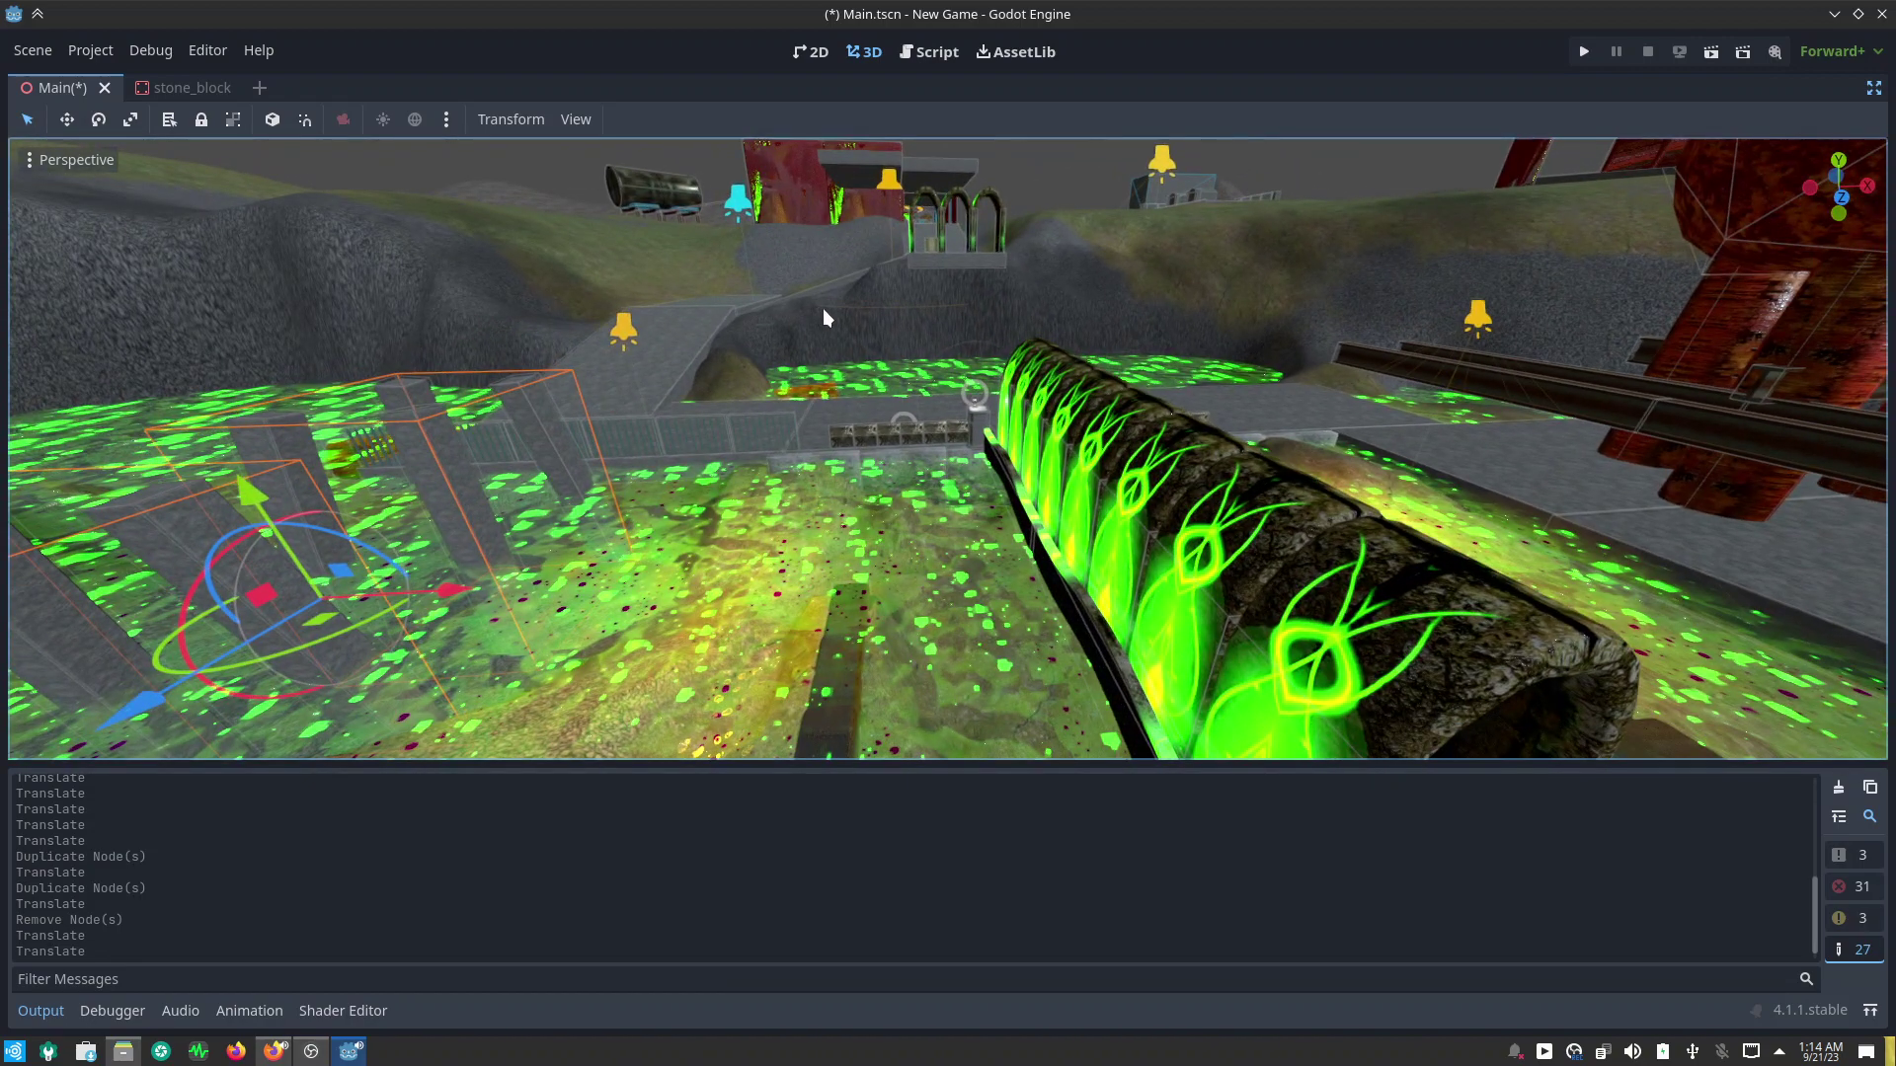
{"action": "middle_click_drag", "start_coordinate": [419, 422], "coordinate": [754, 608]}
{"action": "scroll", "coordinate": [903, 588], "scroll_direction": "down", "scroll_amount": 3}
{"action": "mouse_move", "coordinate": [902, 588]}
{"action": "middle_mouse_down"}
{"action": "mouse_move", "coordinate": [841, 510]}
{"action": "mouse_move", "coordinate": [926, 604]}
{"action": "middle_mouse_up"}
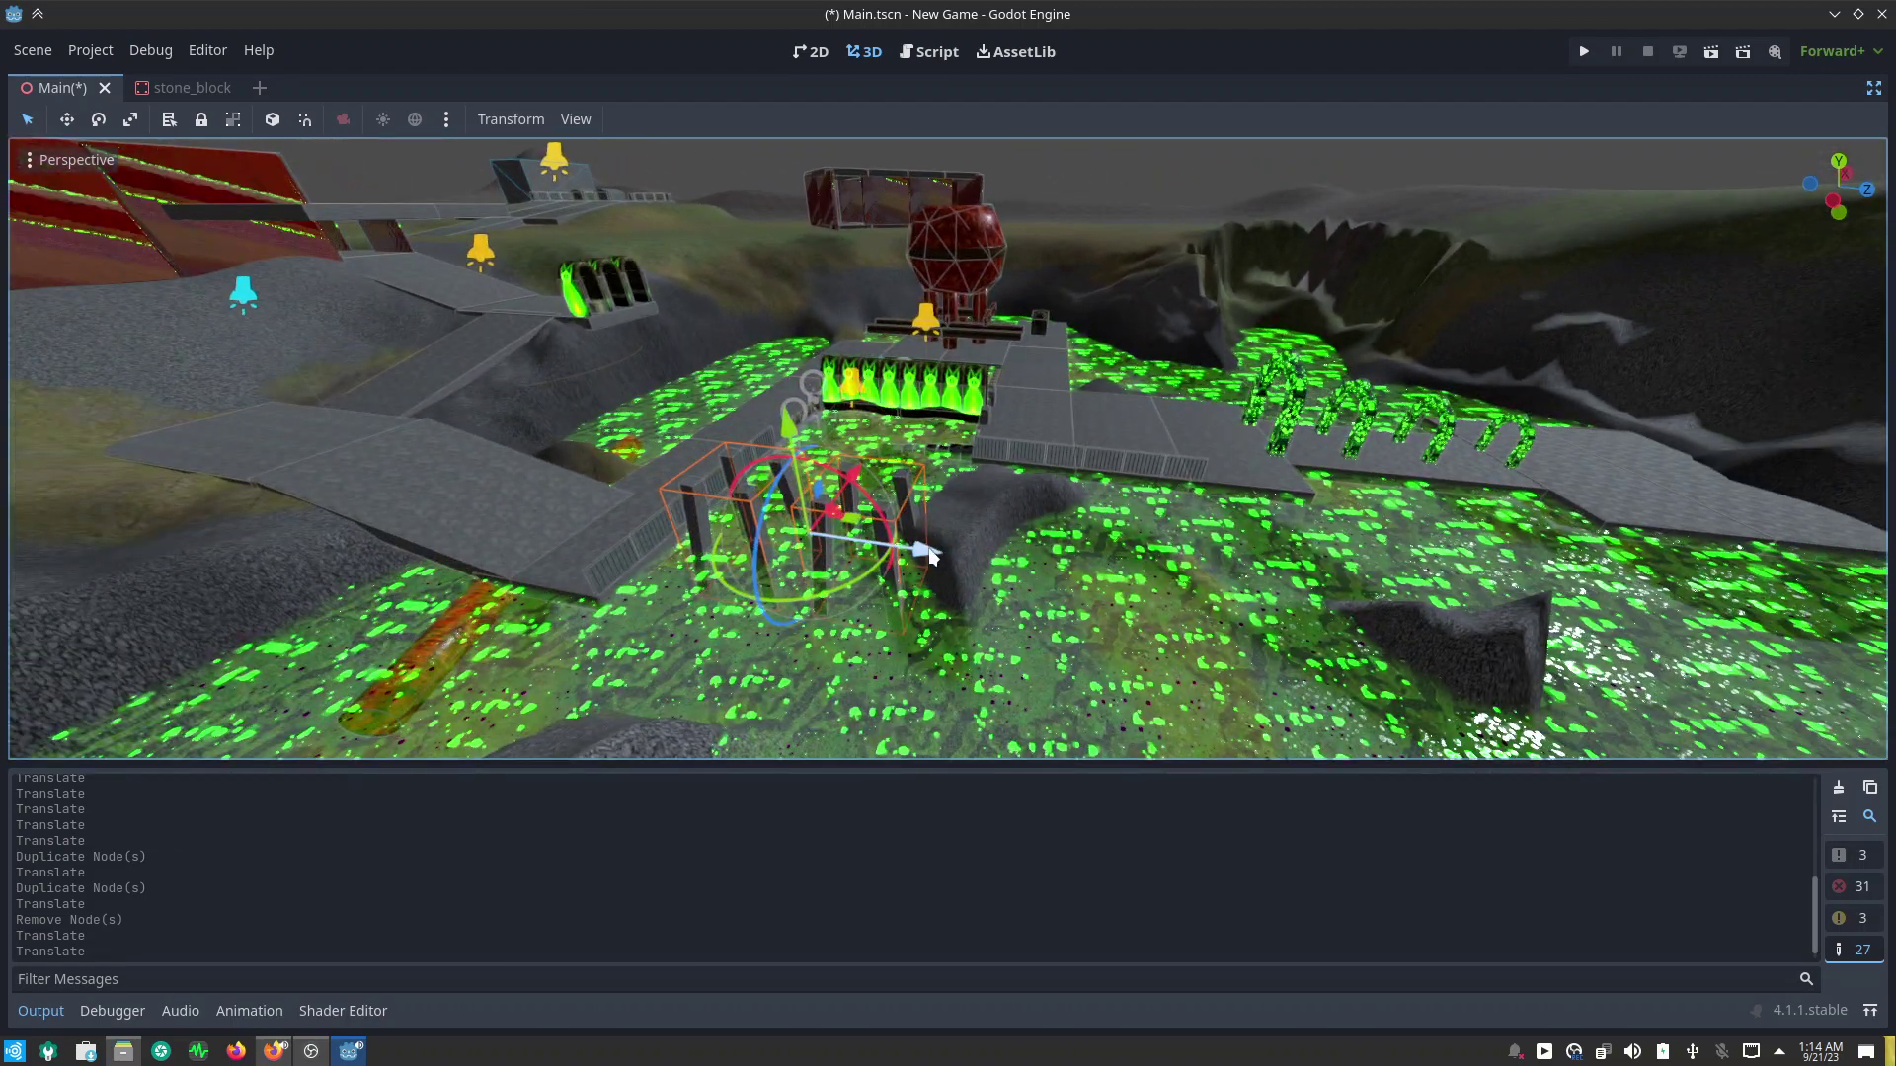
Step: Move the fence group to the far end platform and raise it about 6.6 units
{"action": "mouse_move", "coordinate": [924, 550]}
{"action": "left_mouse_down"}
{"action": "mouse_move", "coordinate": [1448, 667]}
{"action": "mouse_move", "coordinate": [1369, 690]}
{"action": "mouse_move", "coordinate": [1407, 679]}
{"action": "left_mouse_up"}
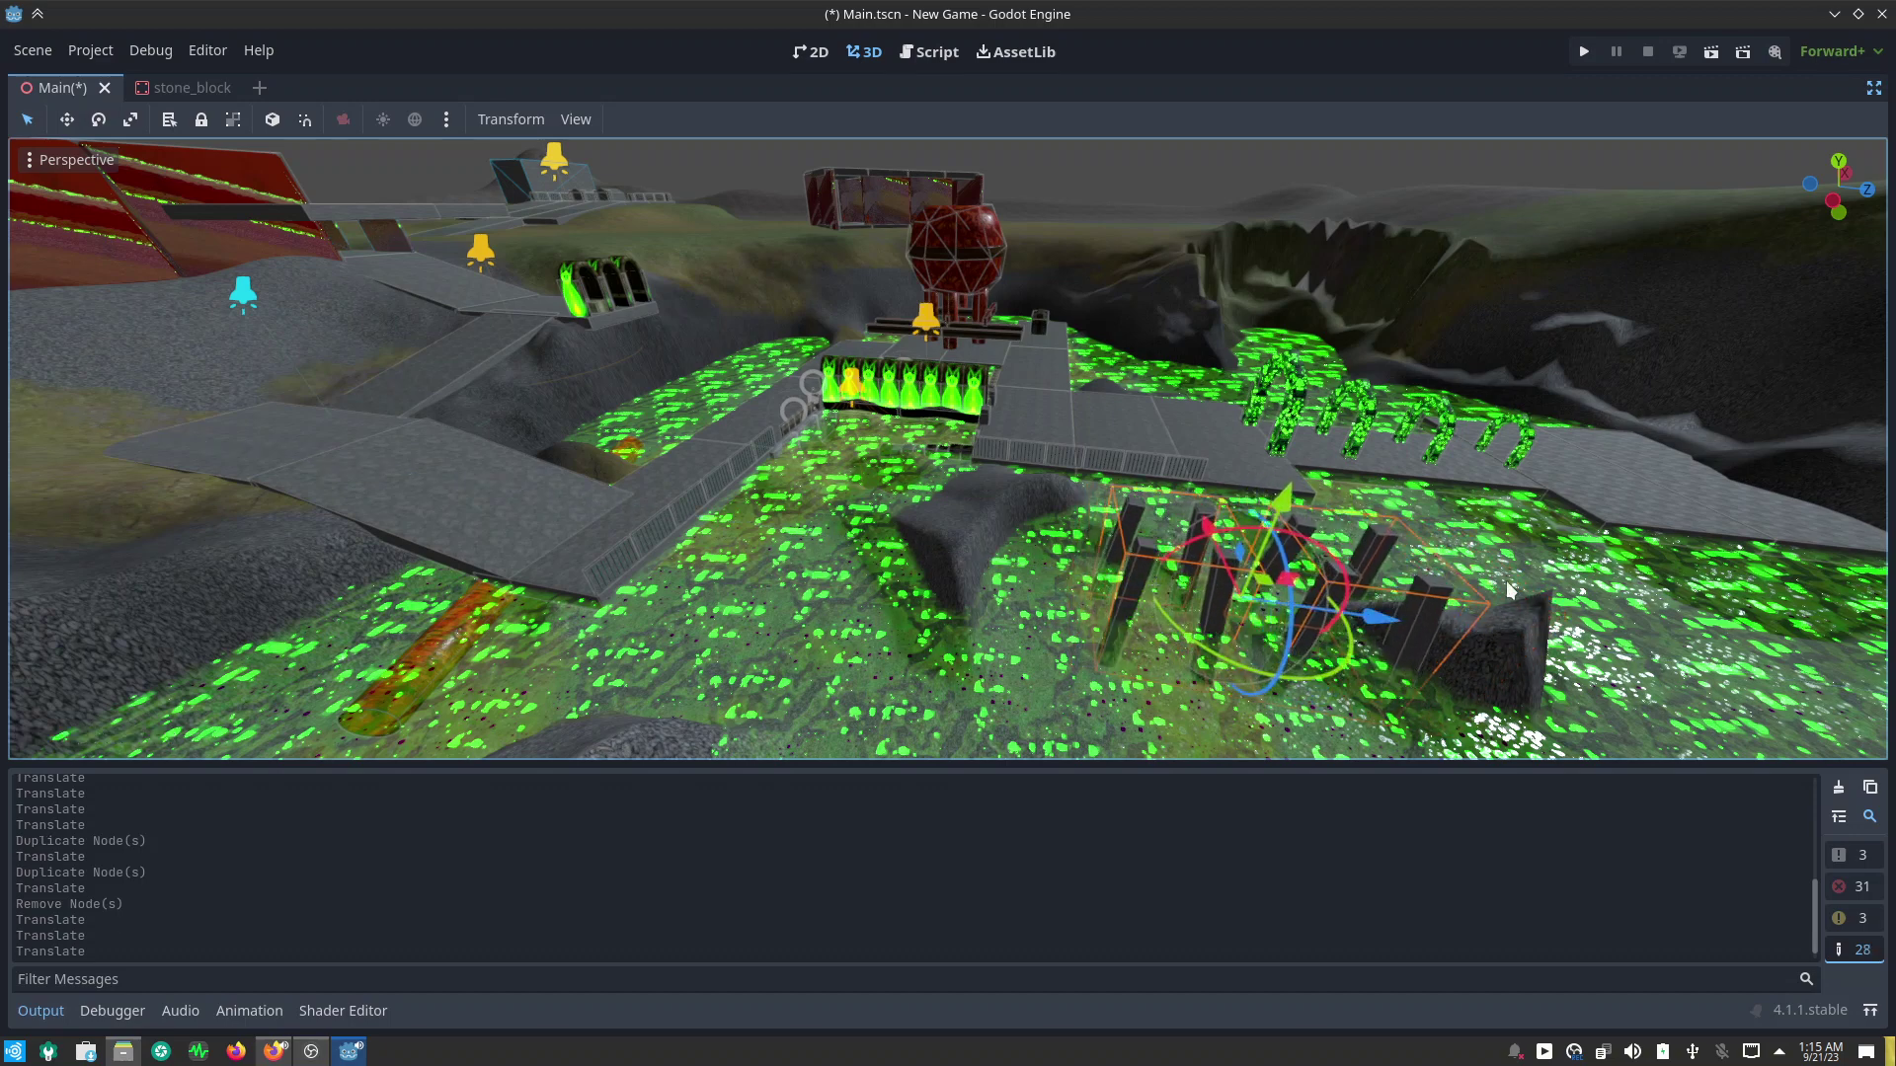
{"action": "middle_click_drag", "start_coordinate": [1508, 590], "coordinate": [1078, 602]}
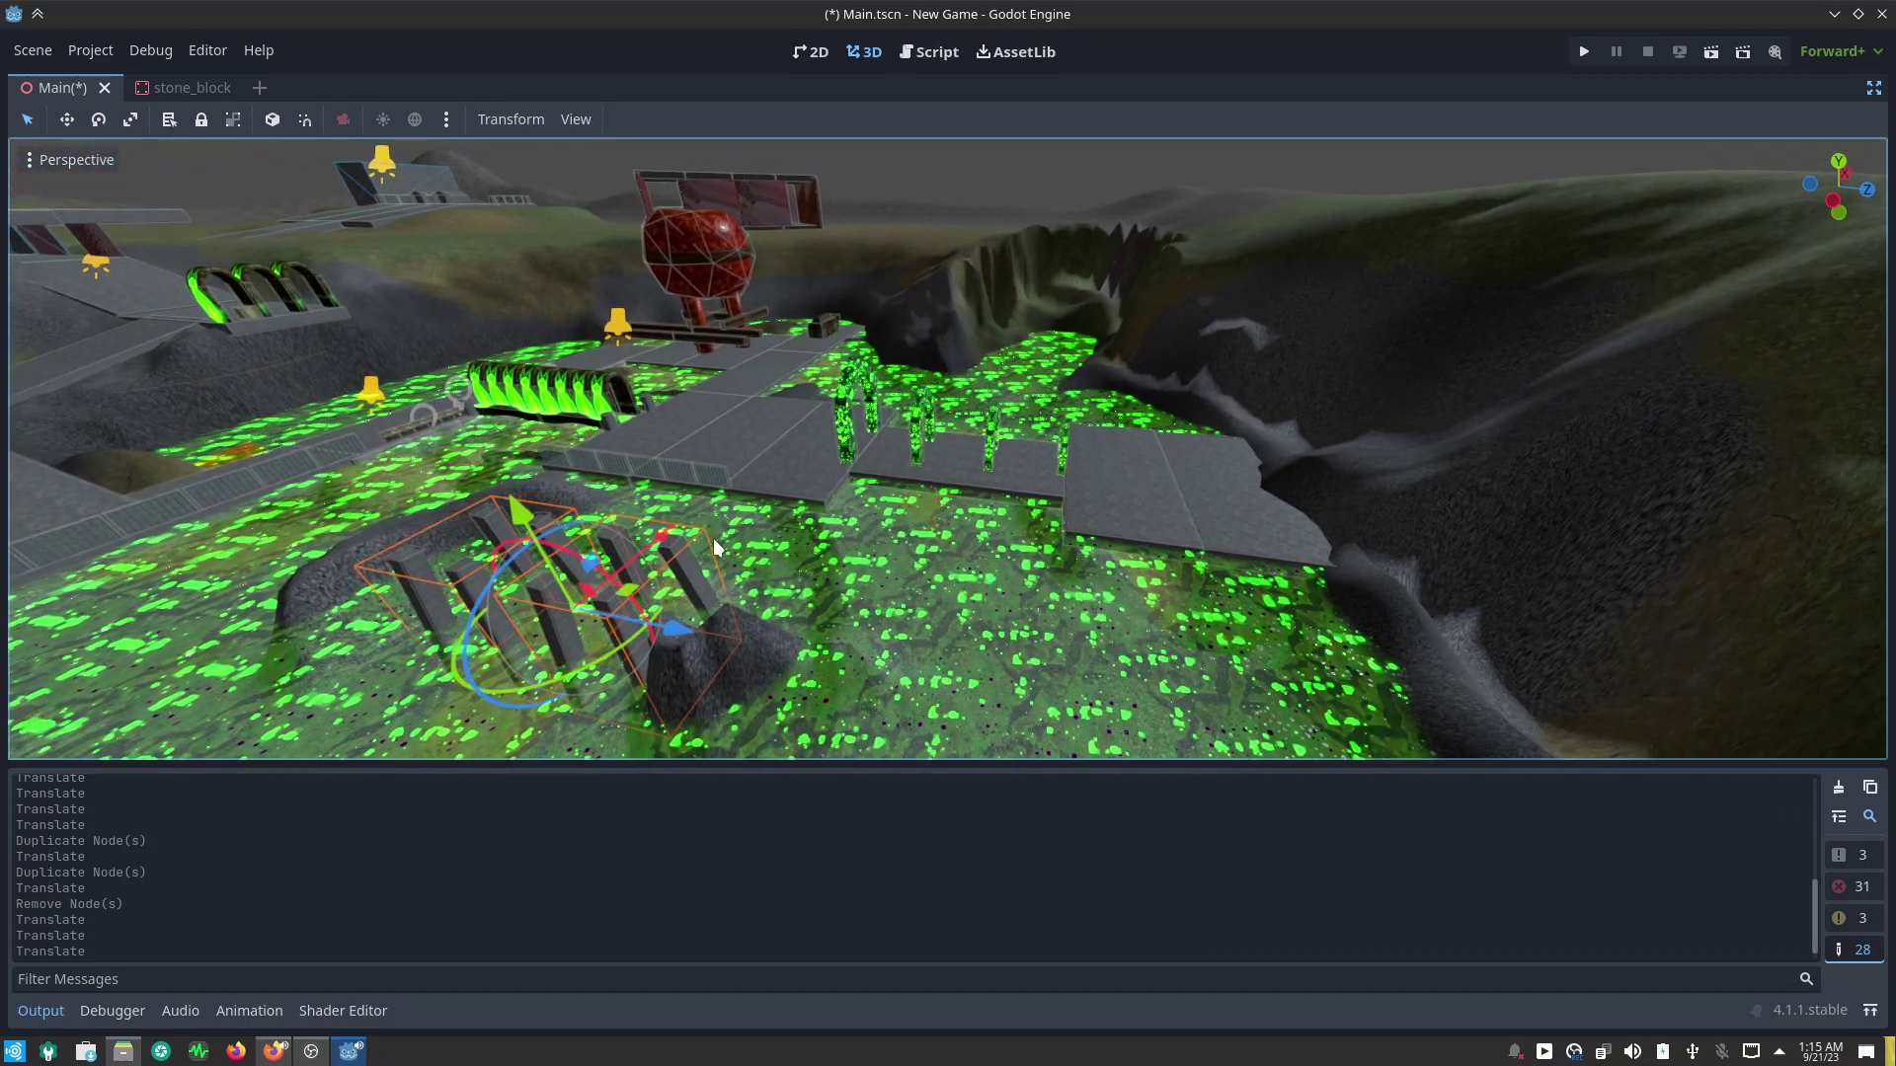
{"action": "left_click_drag", "start_coordinate": [626, 602], "coordinate": [1185, 478]}
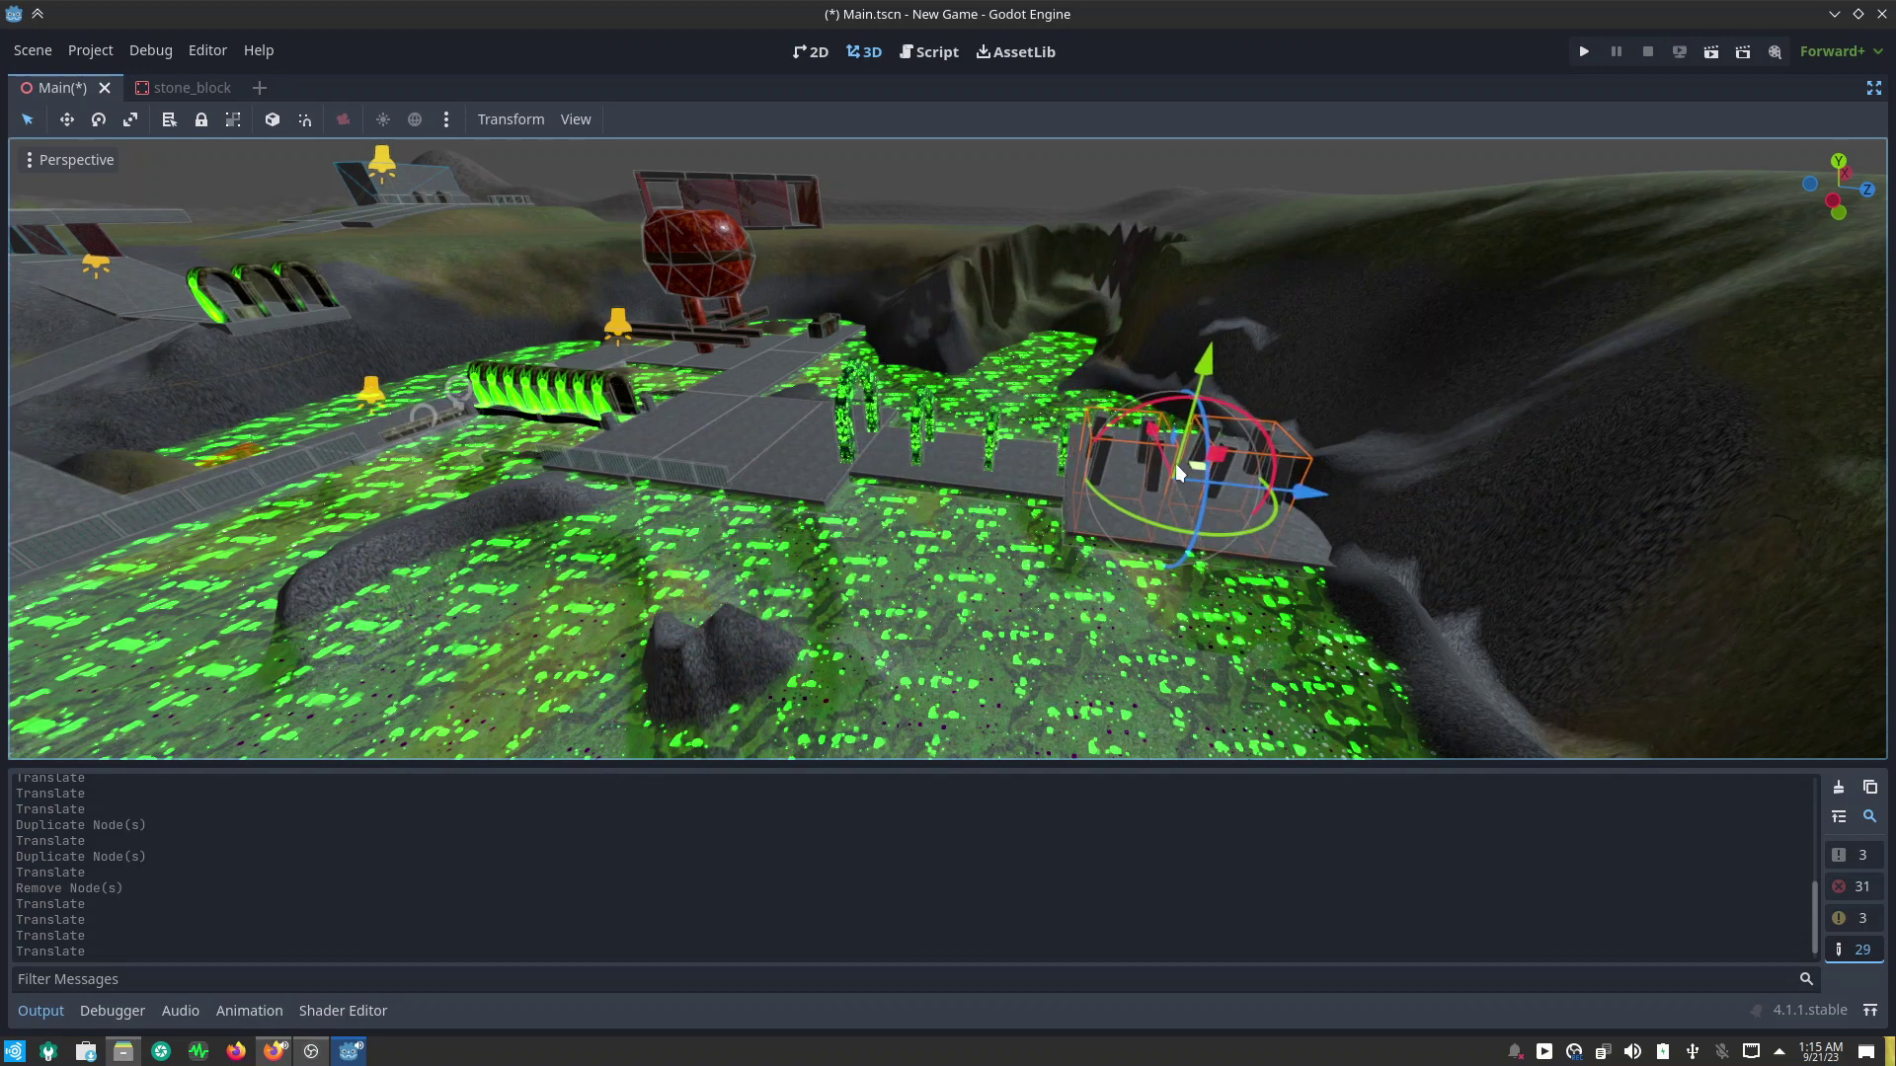
{"action": "middle_click_drag", "start_coordinate": [807, 471], "coordinate": [793, 617]}
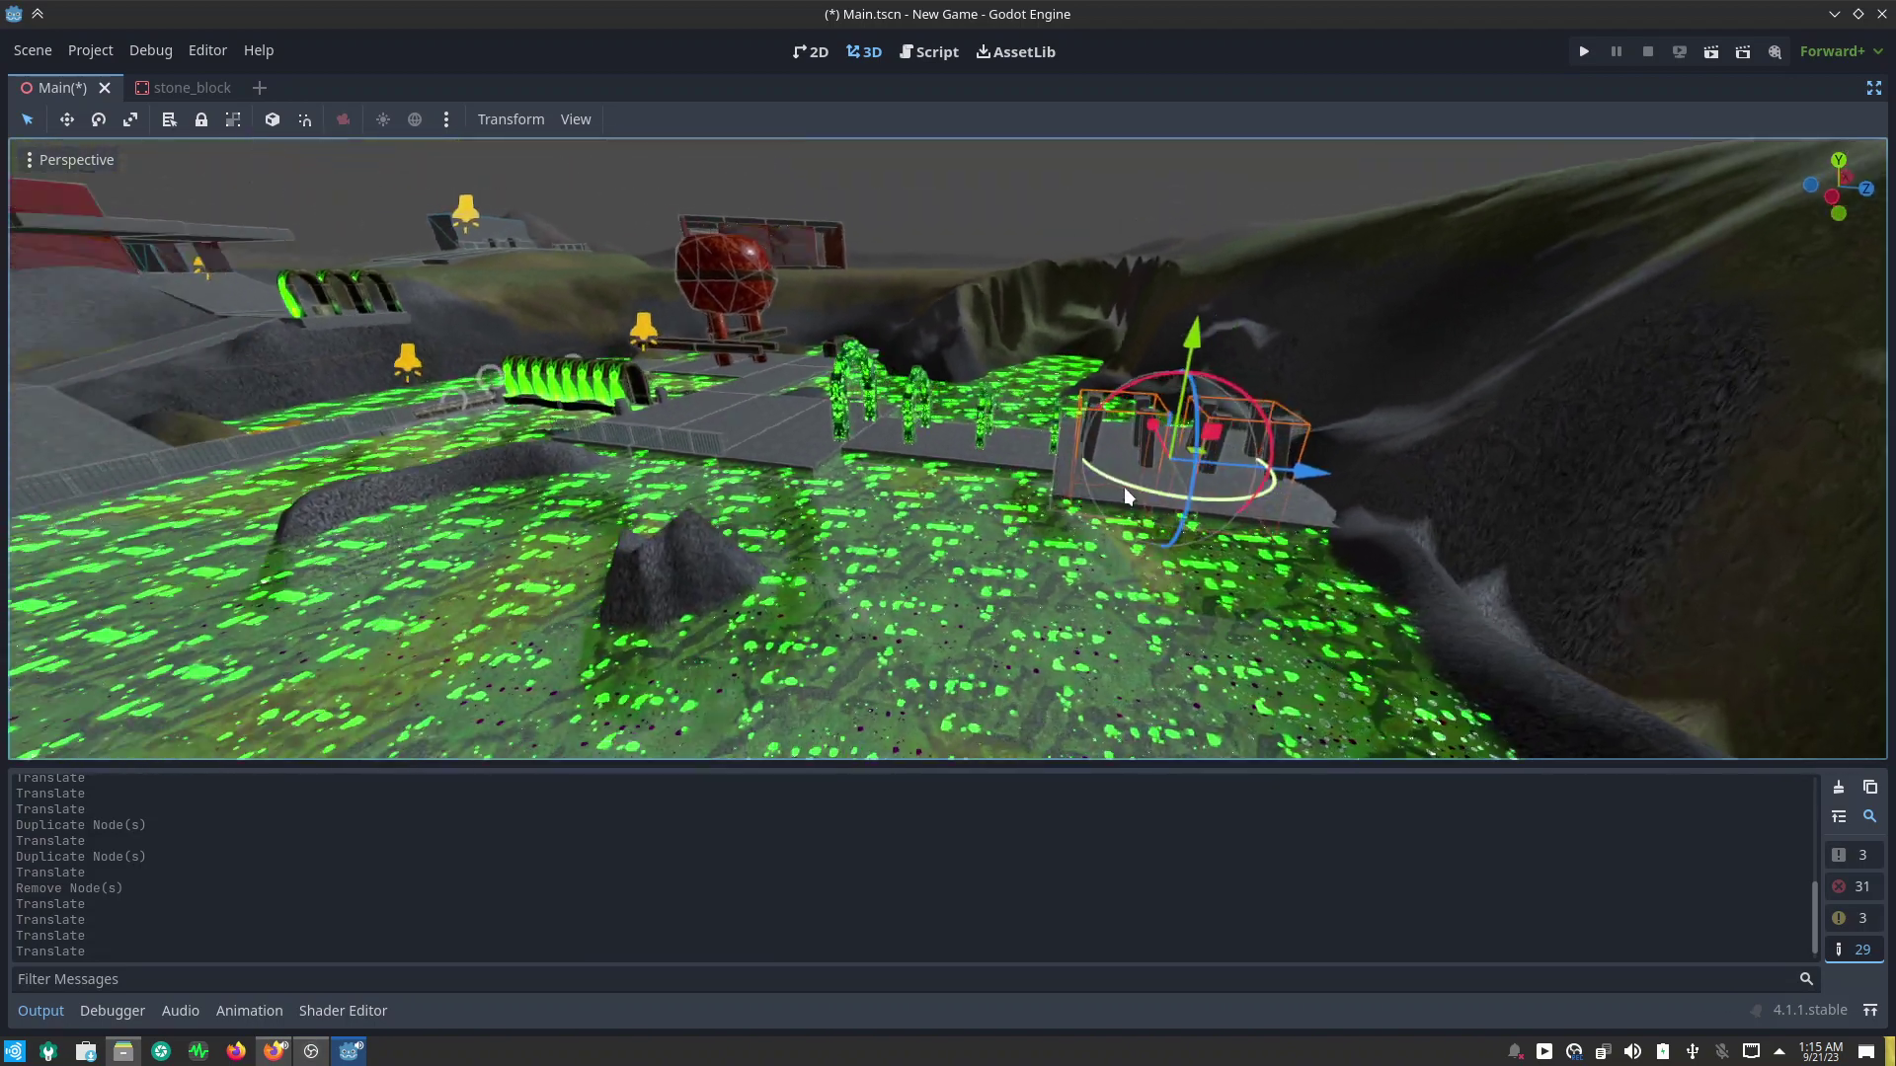
{"action": "middle_click_drag", "start_coordinate": [1100, 658], "coordinate": [1193, 454]}
{"action": "scroll", "coordinate": [1247, 434], "scroll_direction": "up", "scroll_amount": 3}
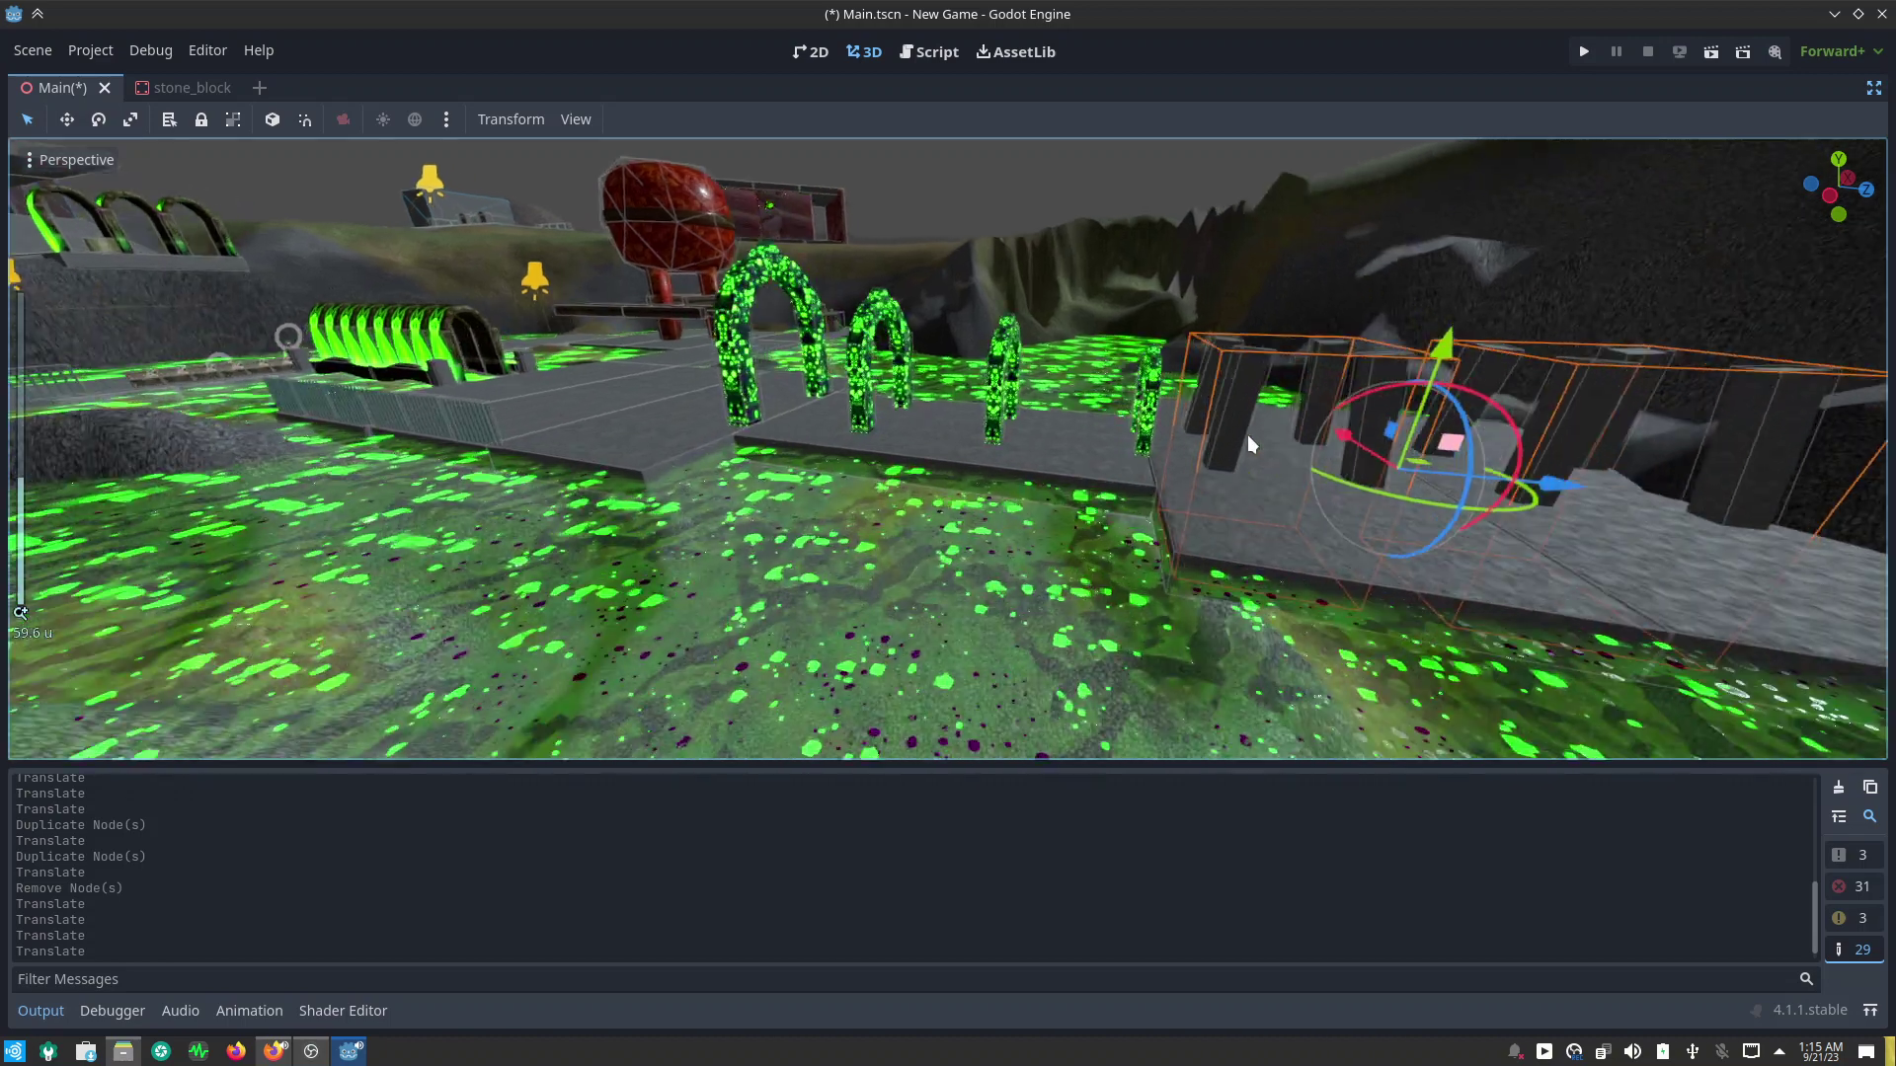
{"action": "left_click_drag", "start_coordinate": [1498, 341], "coordinate": [1552, 229]}
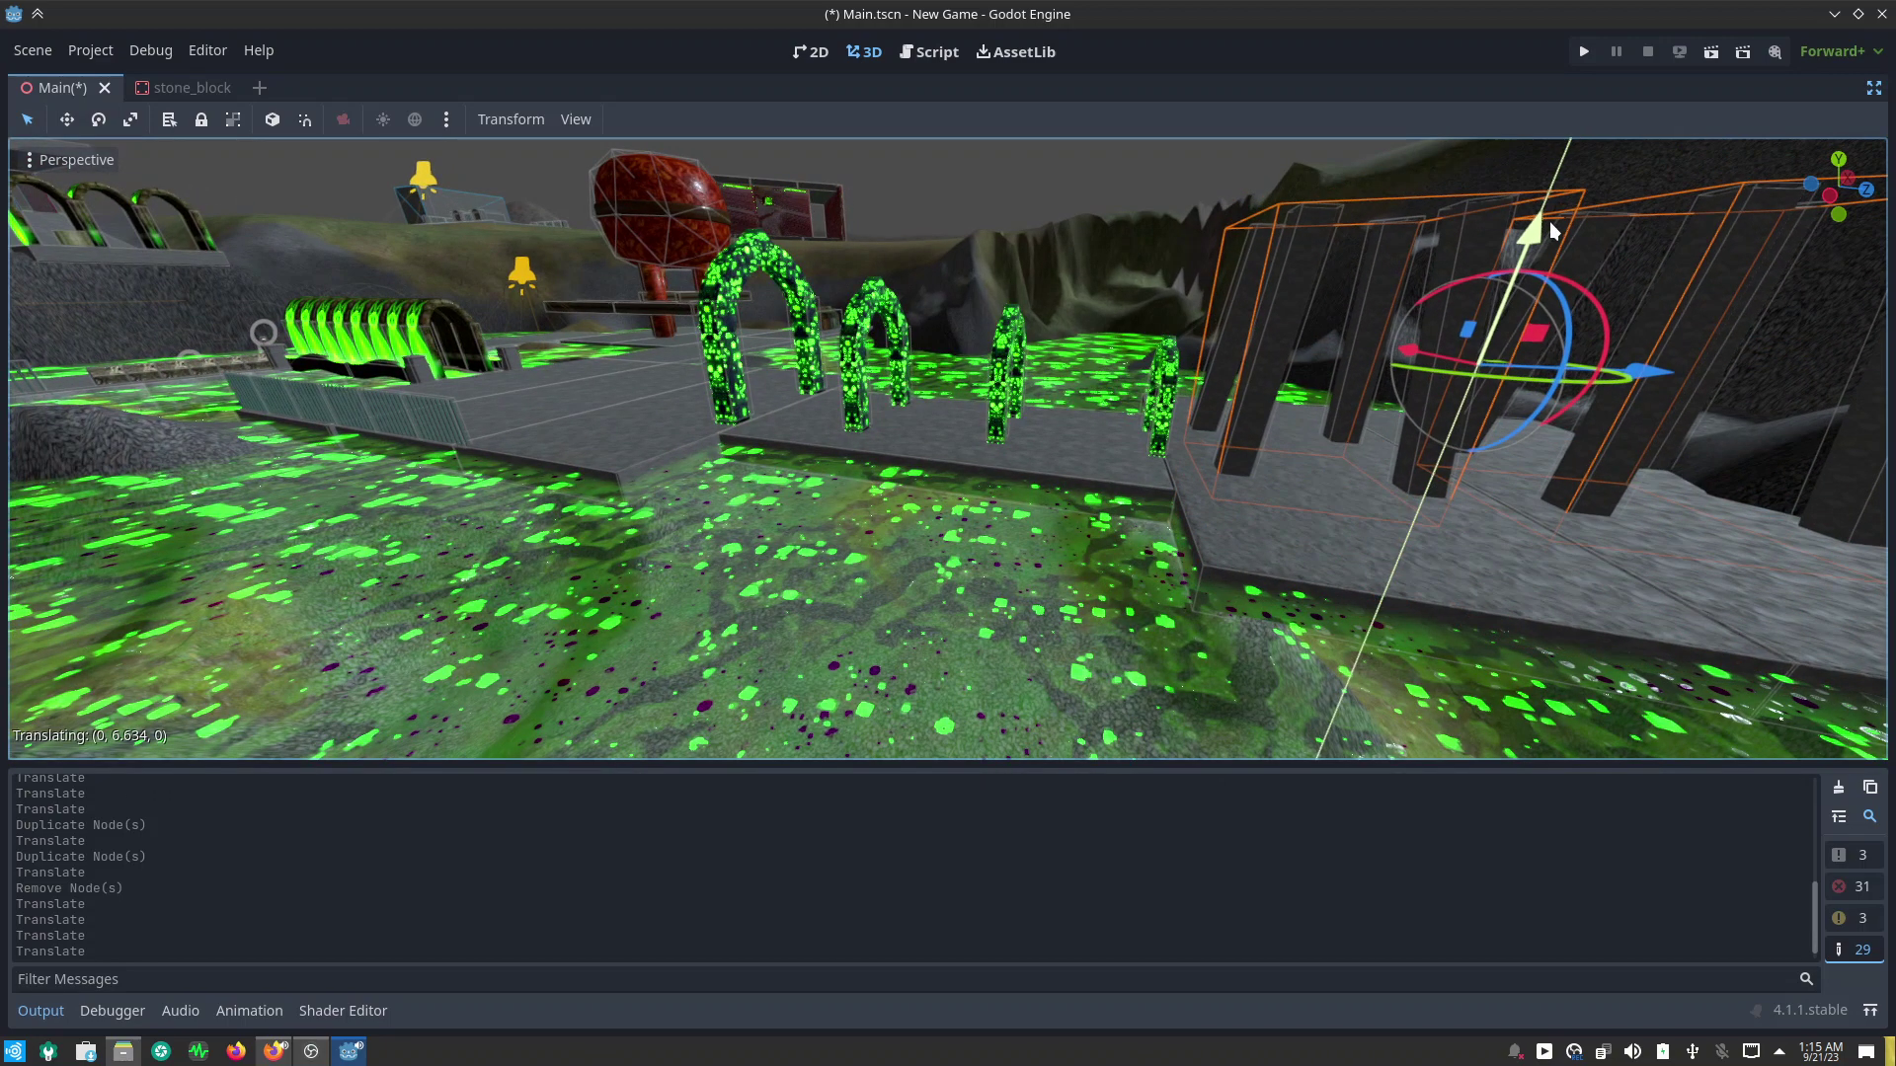
{"action": "middle_click_drag", "start_coordinate": [1313, 460], "coordinate": [1485, 598]}
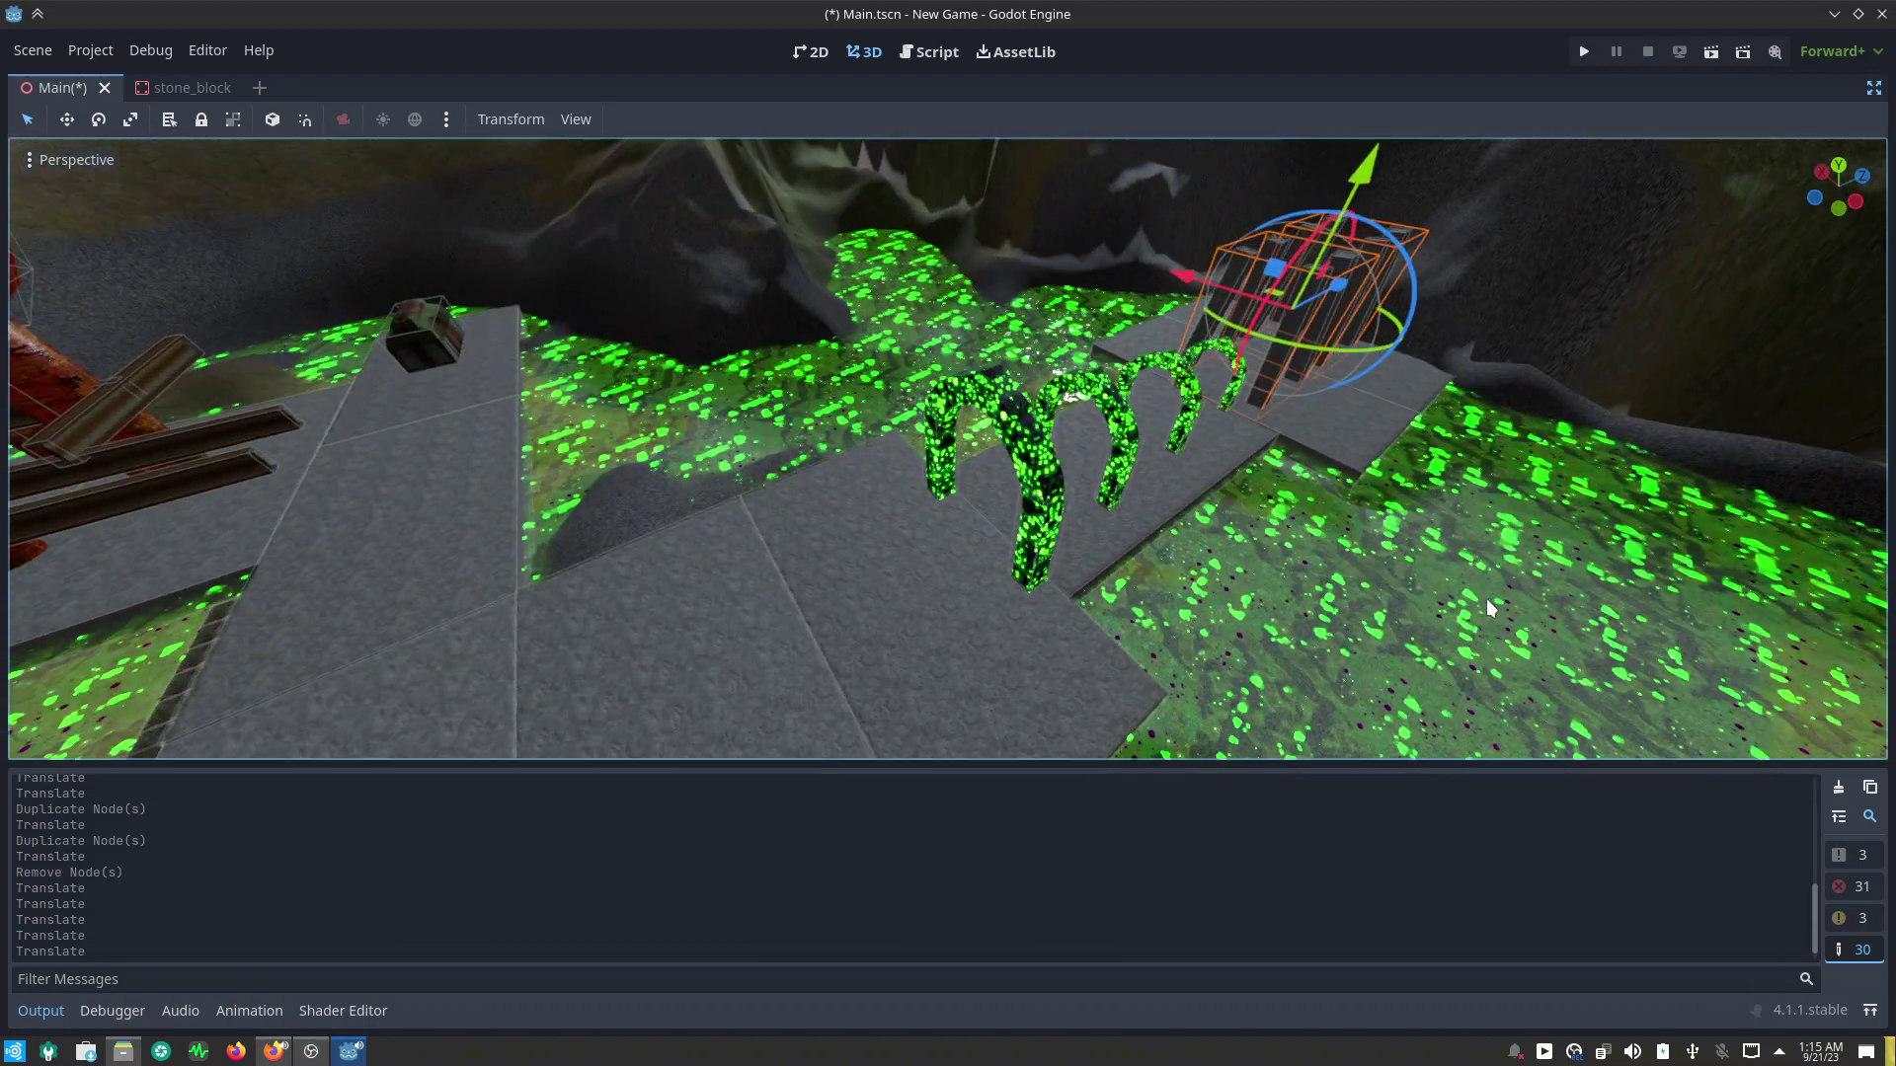
Step: In an X-ray top view, shift the fence block about 16.55 units along Z to align it
{"action": "key", "text": "KP_7"}
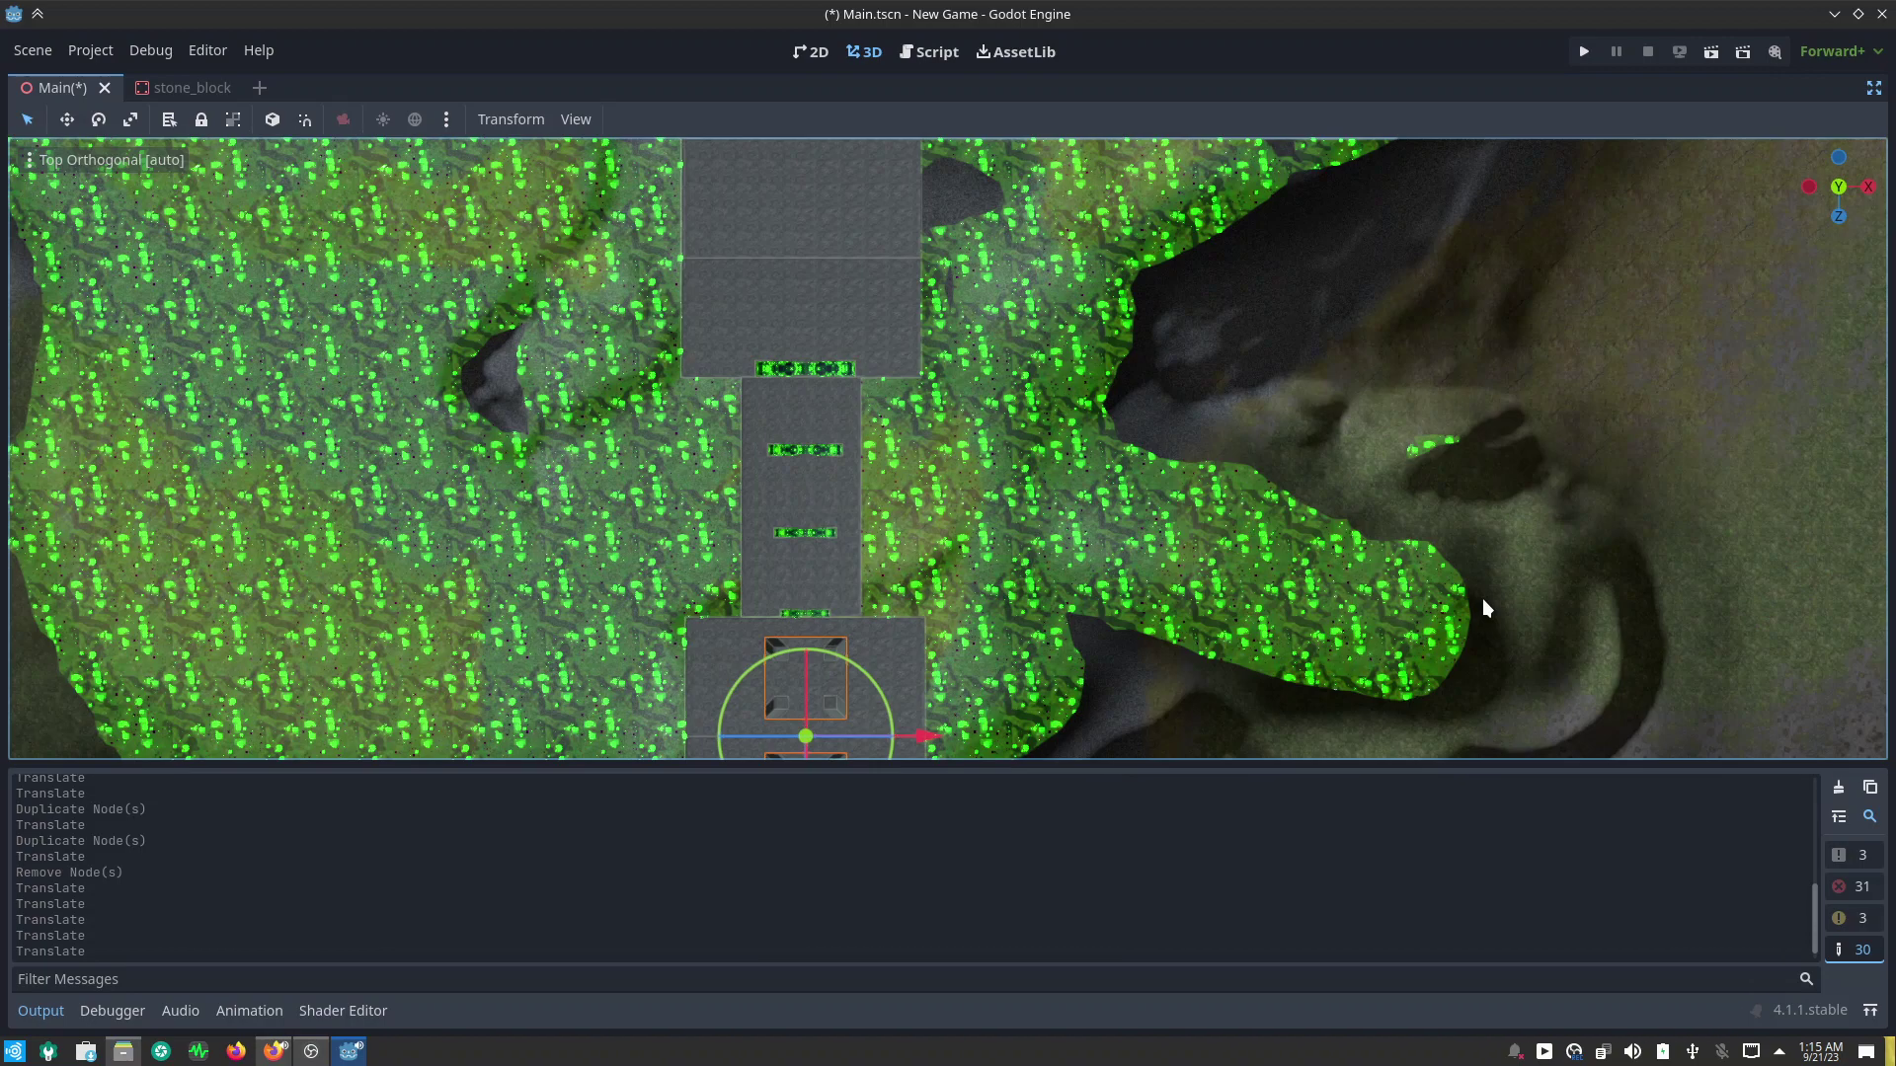
{"action": "key", "text": "f"}
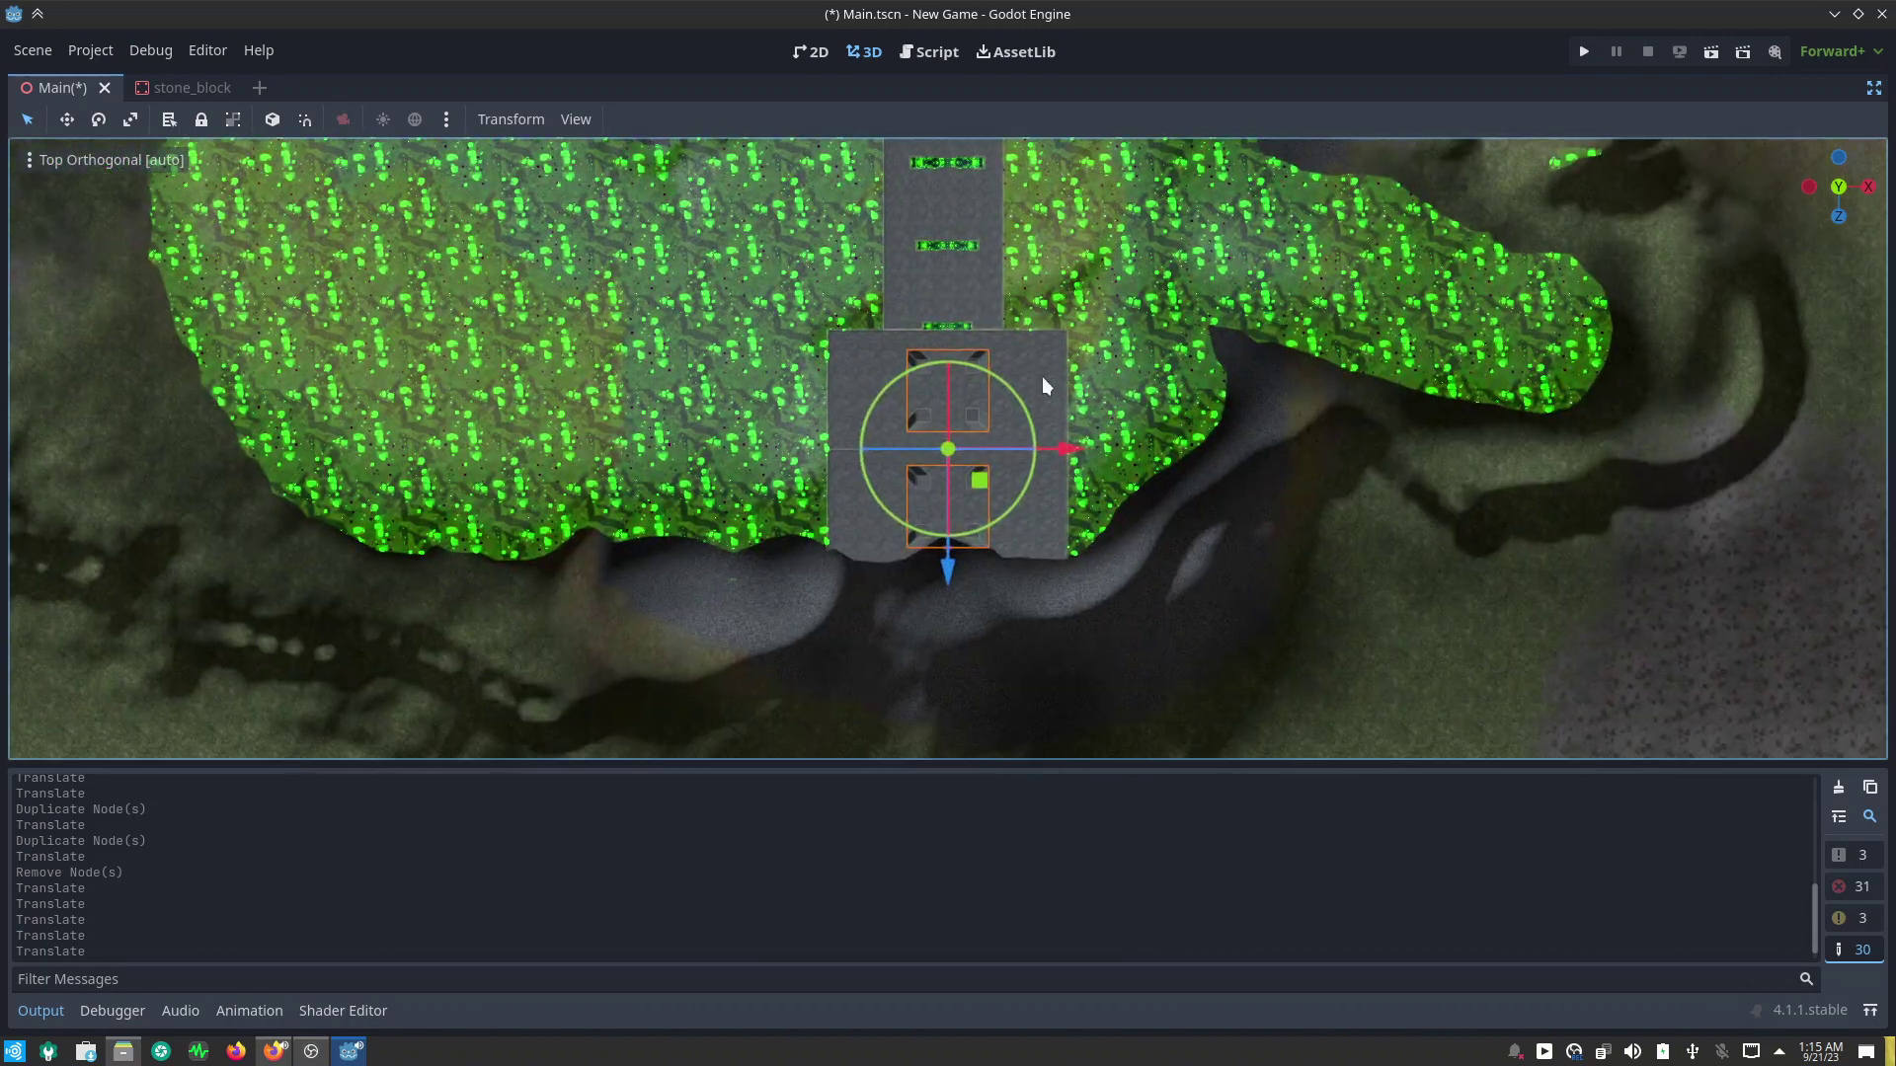
{"action": "scroll", "coordinate": [1042, 385], "scroll_direction": "up", "scroll_amount": 4}
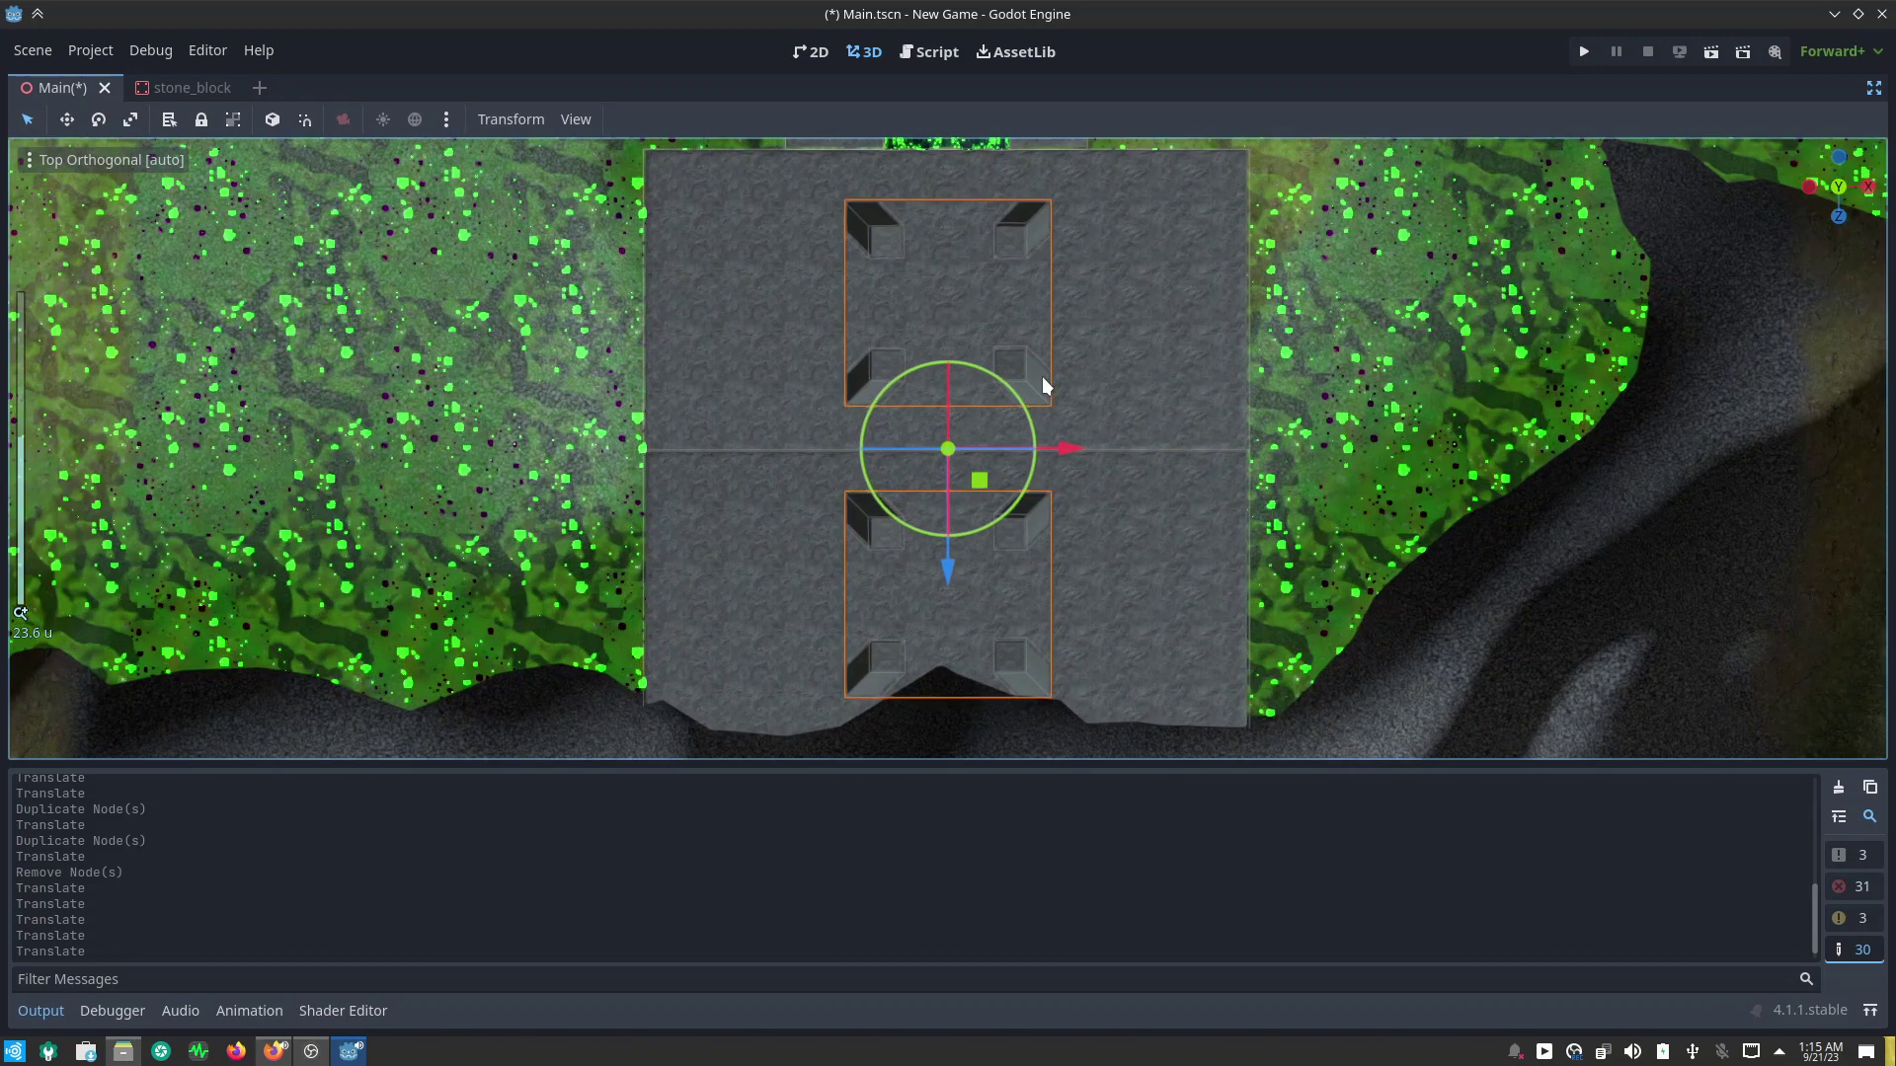
{"action": "key", "text": "z"}
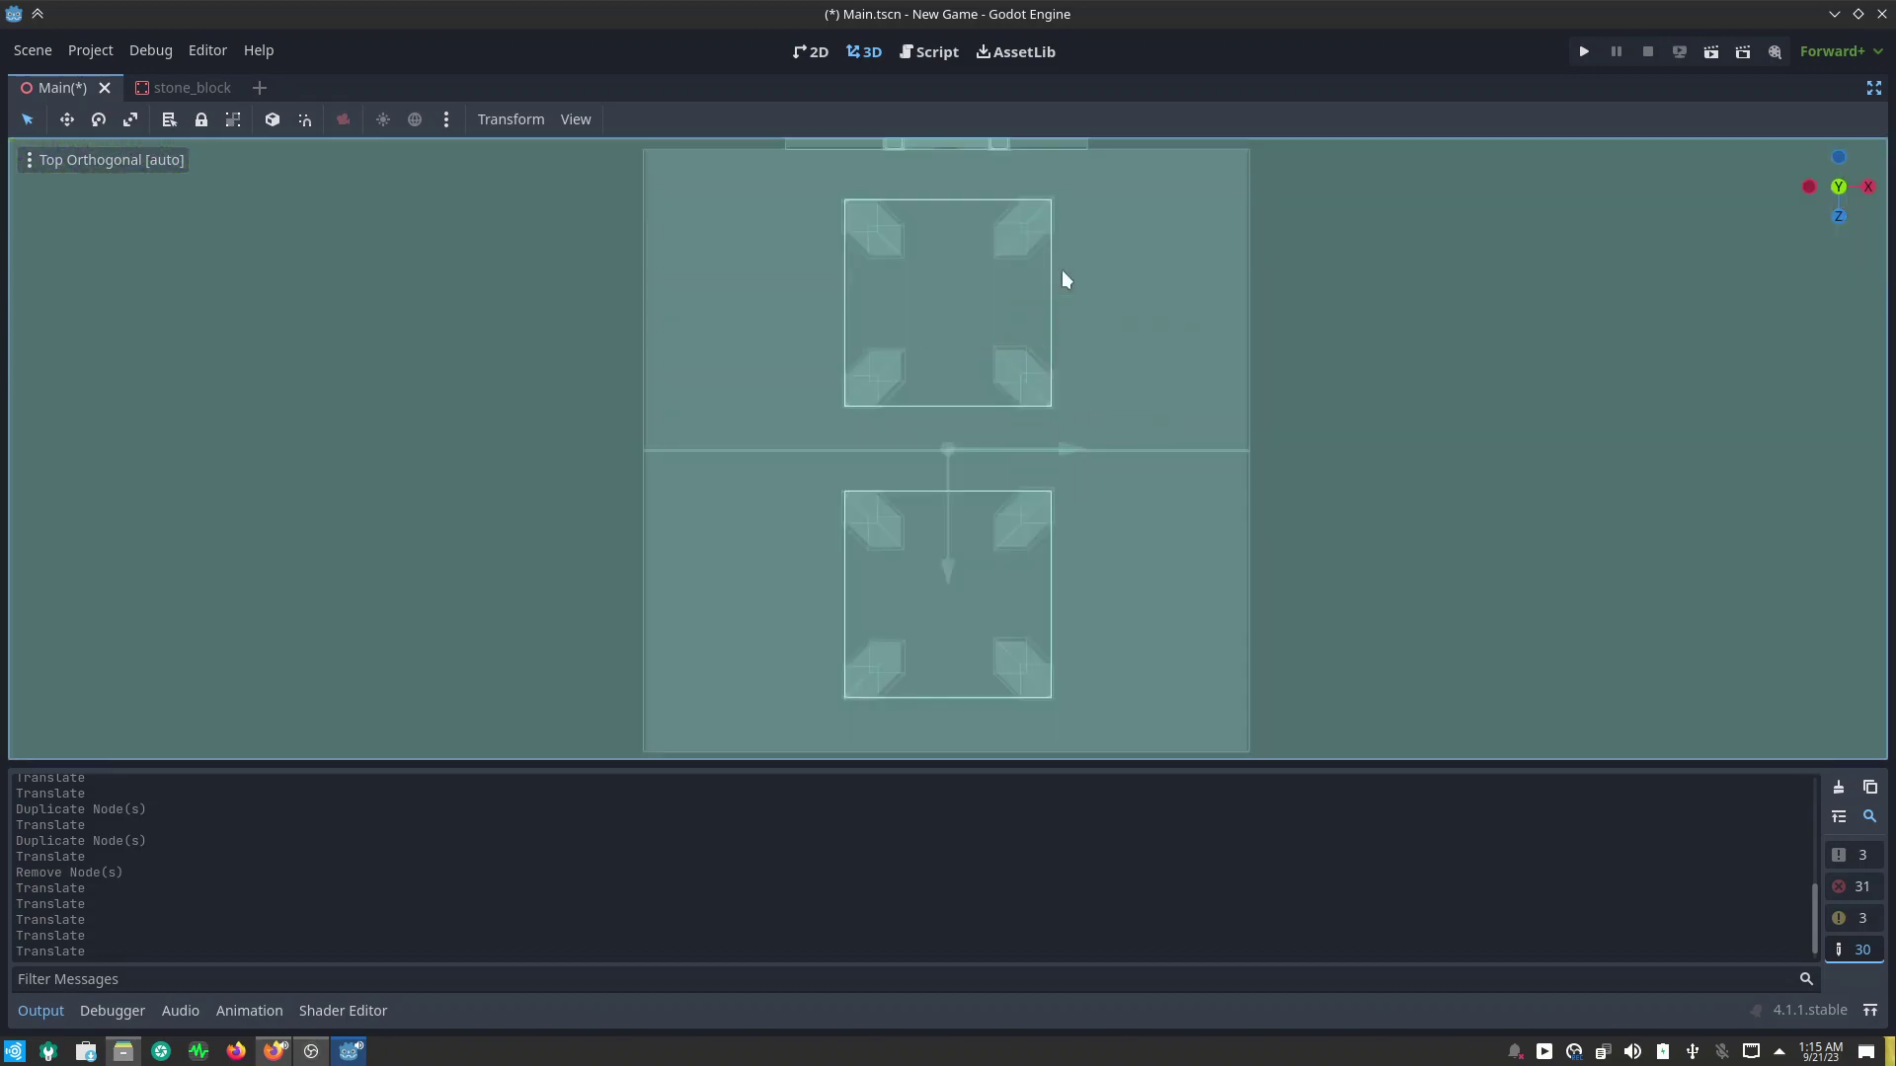
{"action": "middle_click_drag", "start_coordinate": [1155, 354], "coordinate": [1116, 449], "text": "shift"}
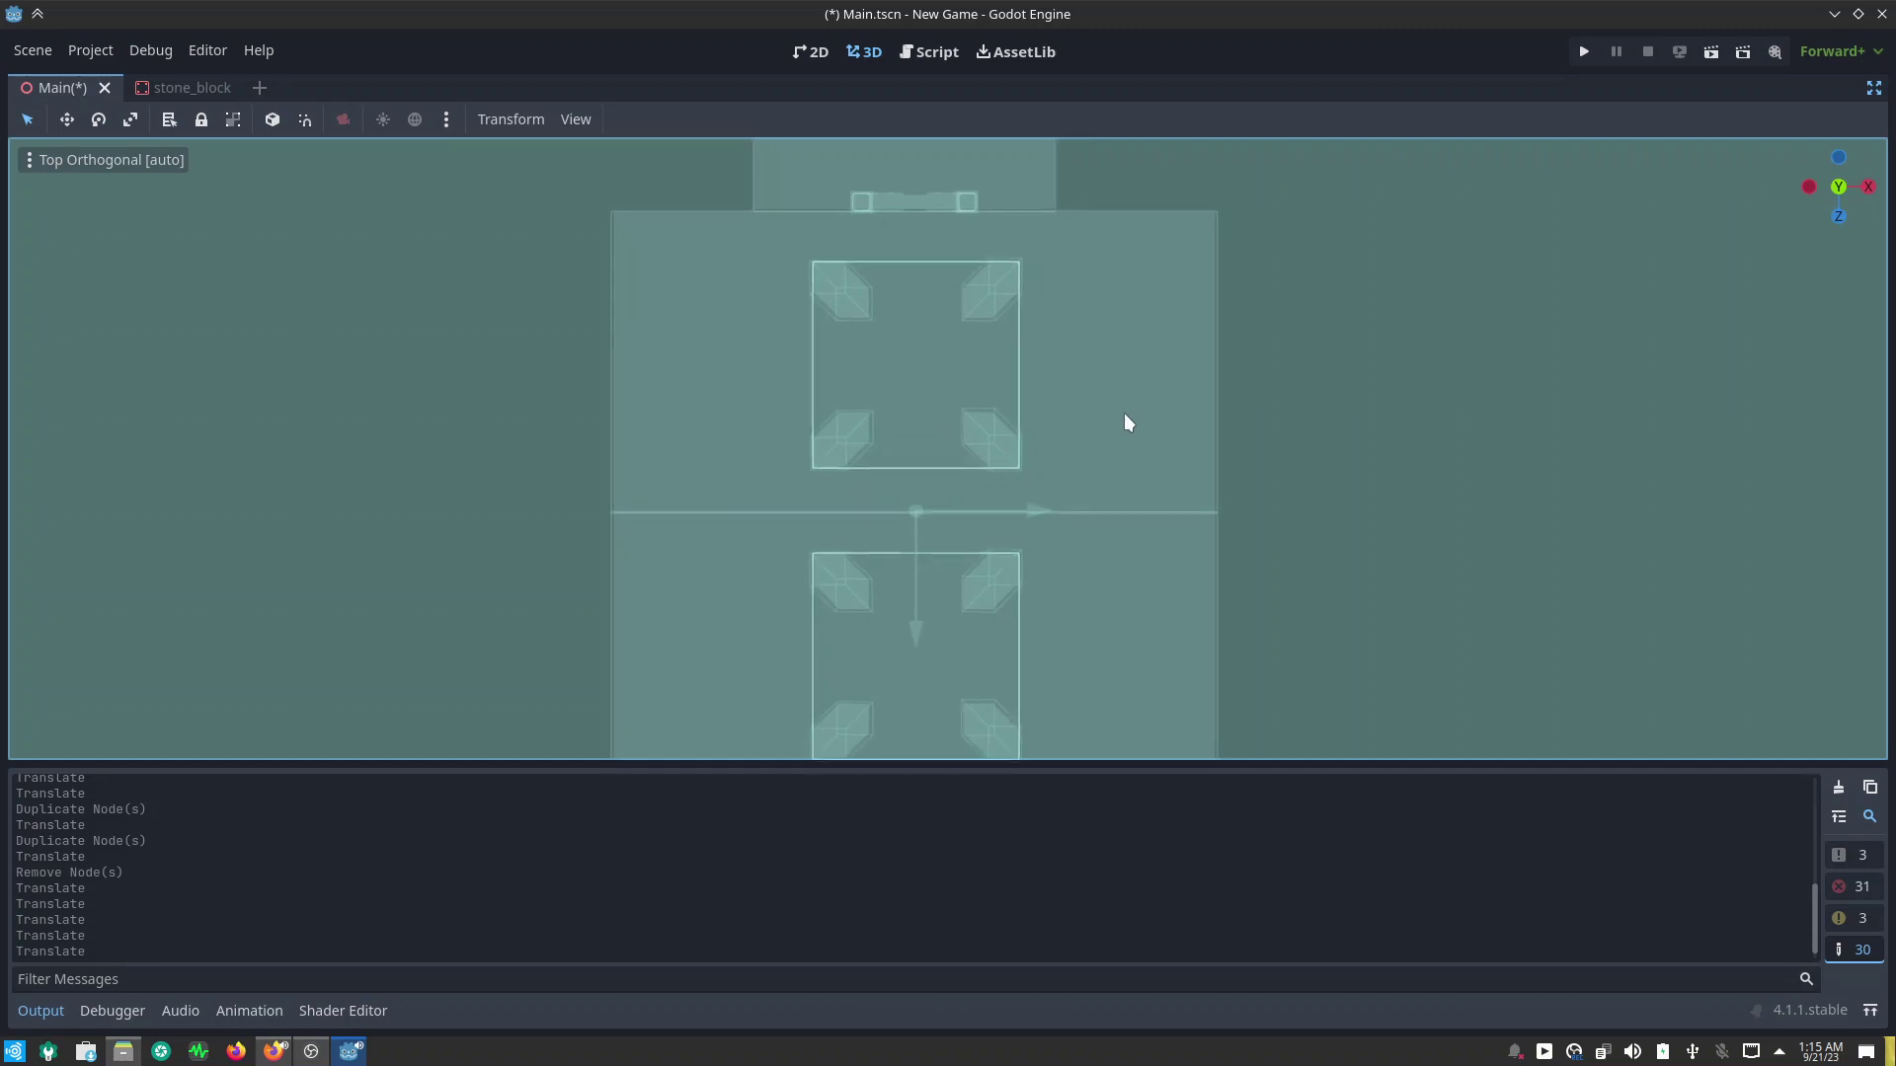
{"action": "left_click_drag", "start_coordinate": [910, 622], "coordinate": [920, 322]}
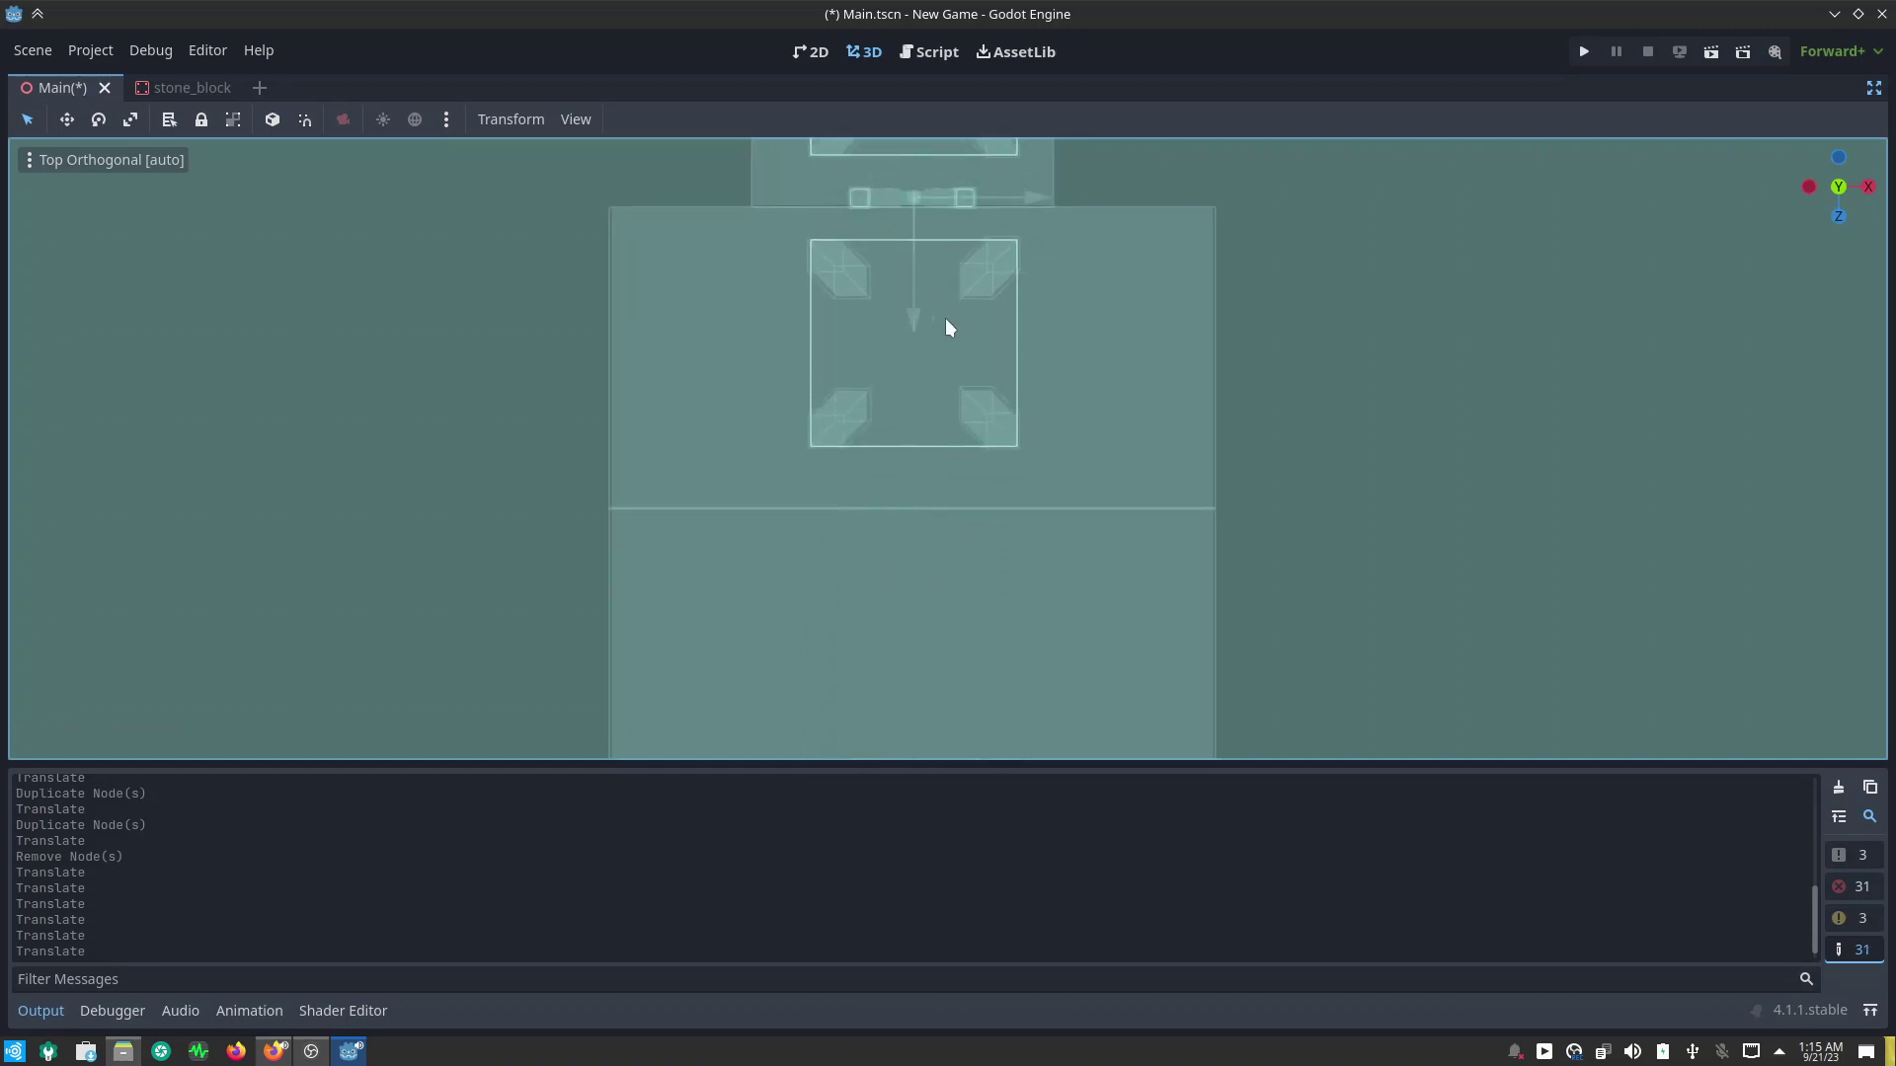
{"action": "left_click_drag", "start_coordinate": [1031, 195], "coordinate": [1030, 202]}
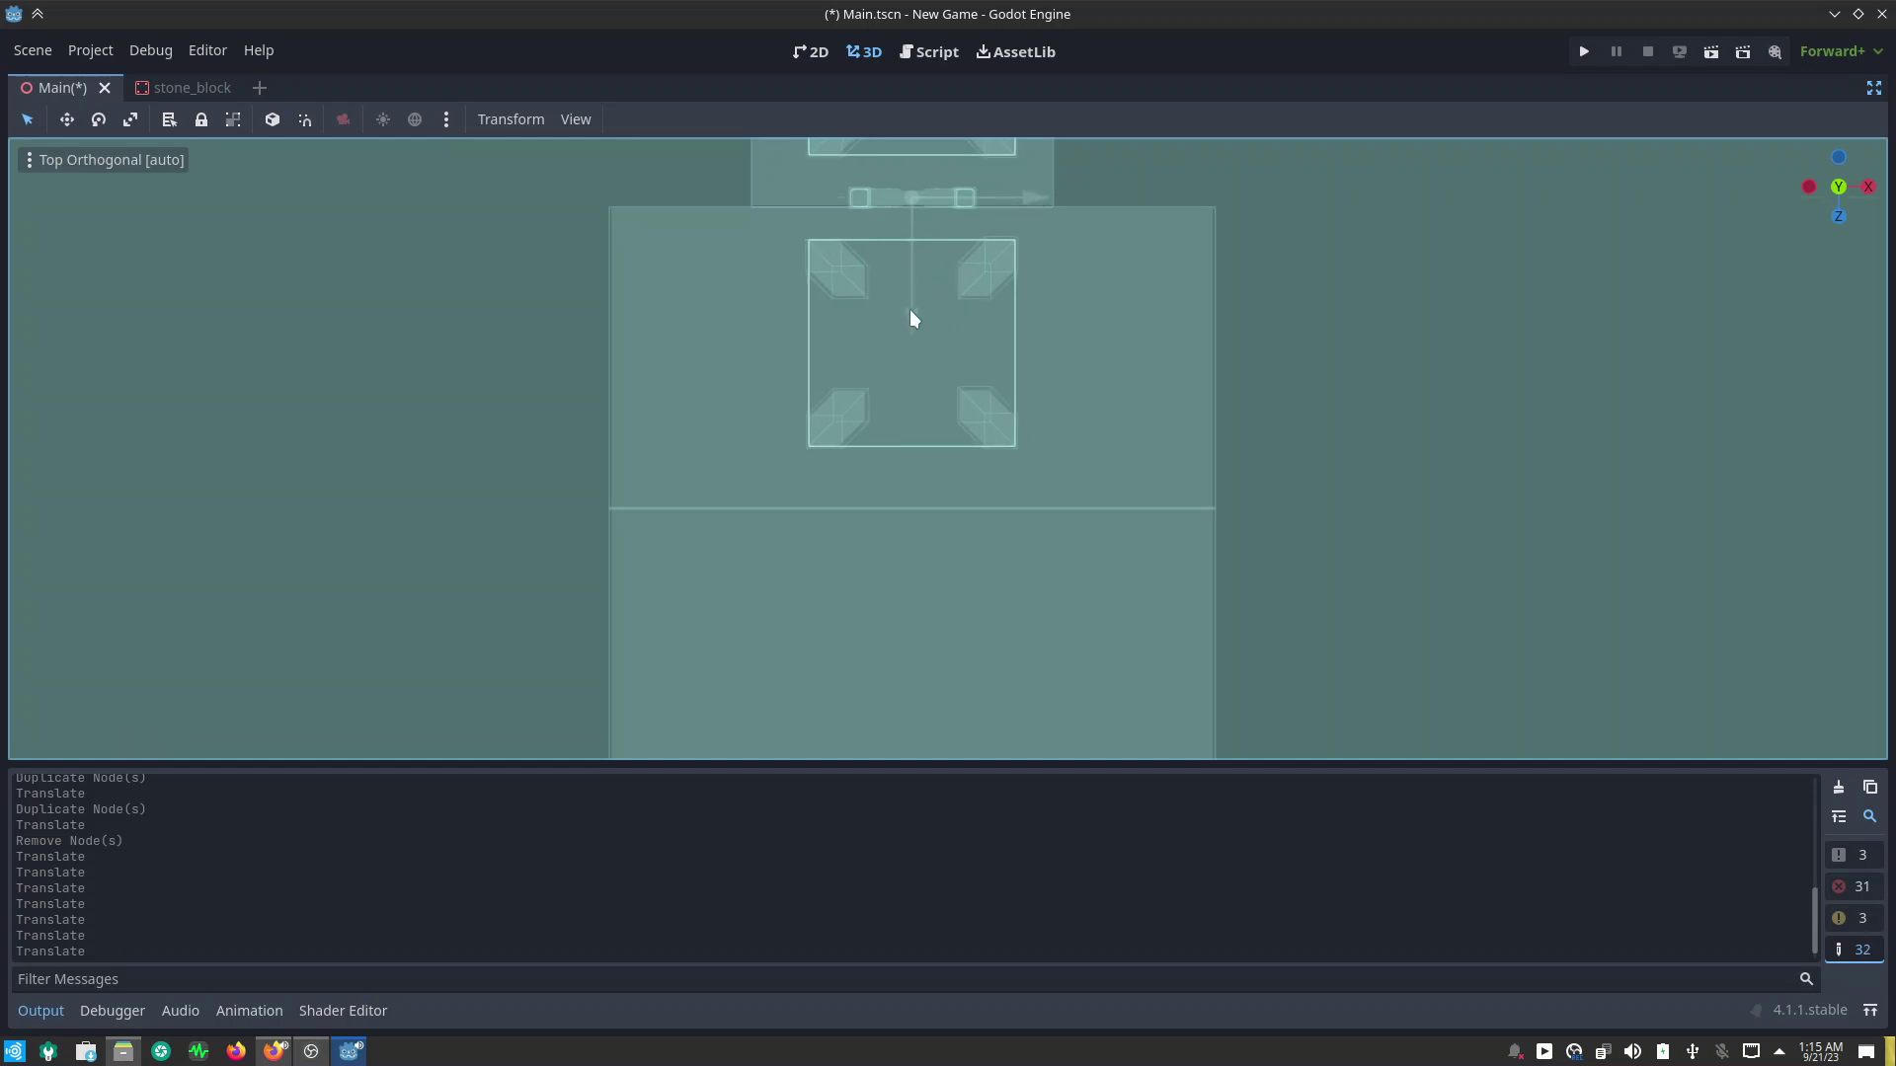
{"action": "left_click_drag", "start_coordinate": [907, 310], "coordinate": [883, 630]}
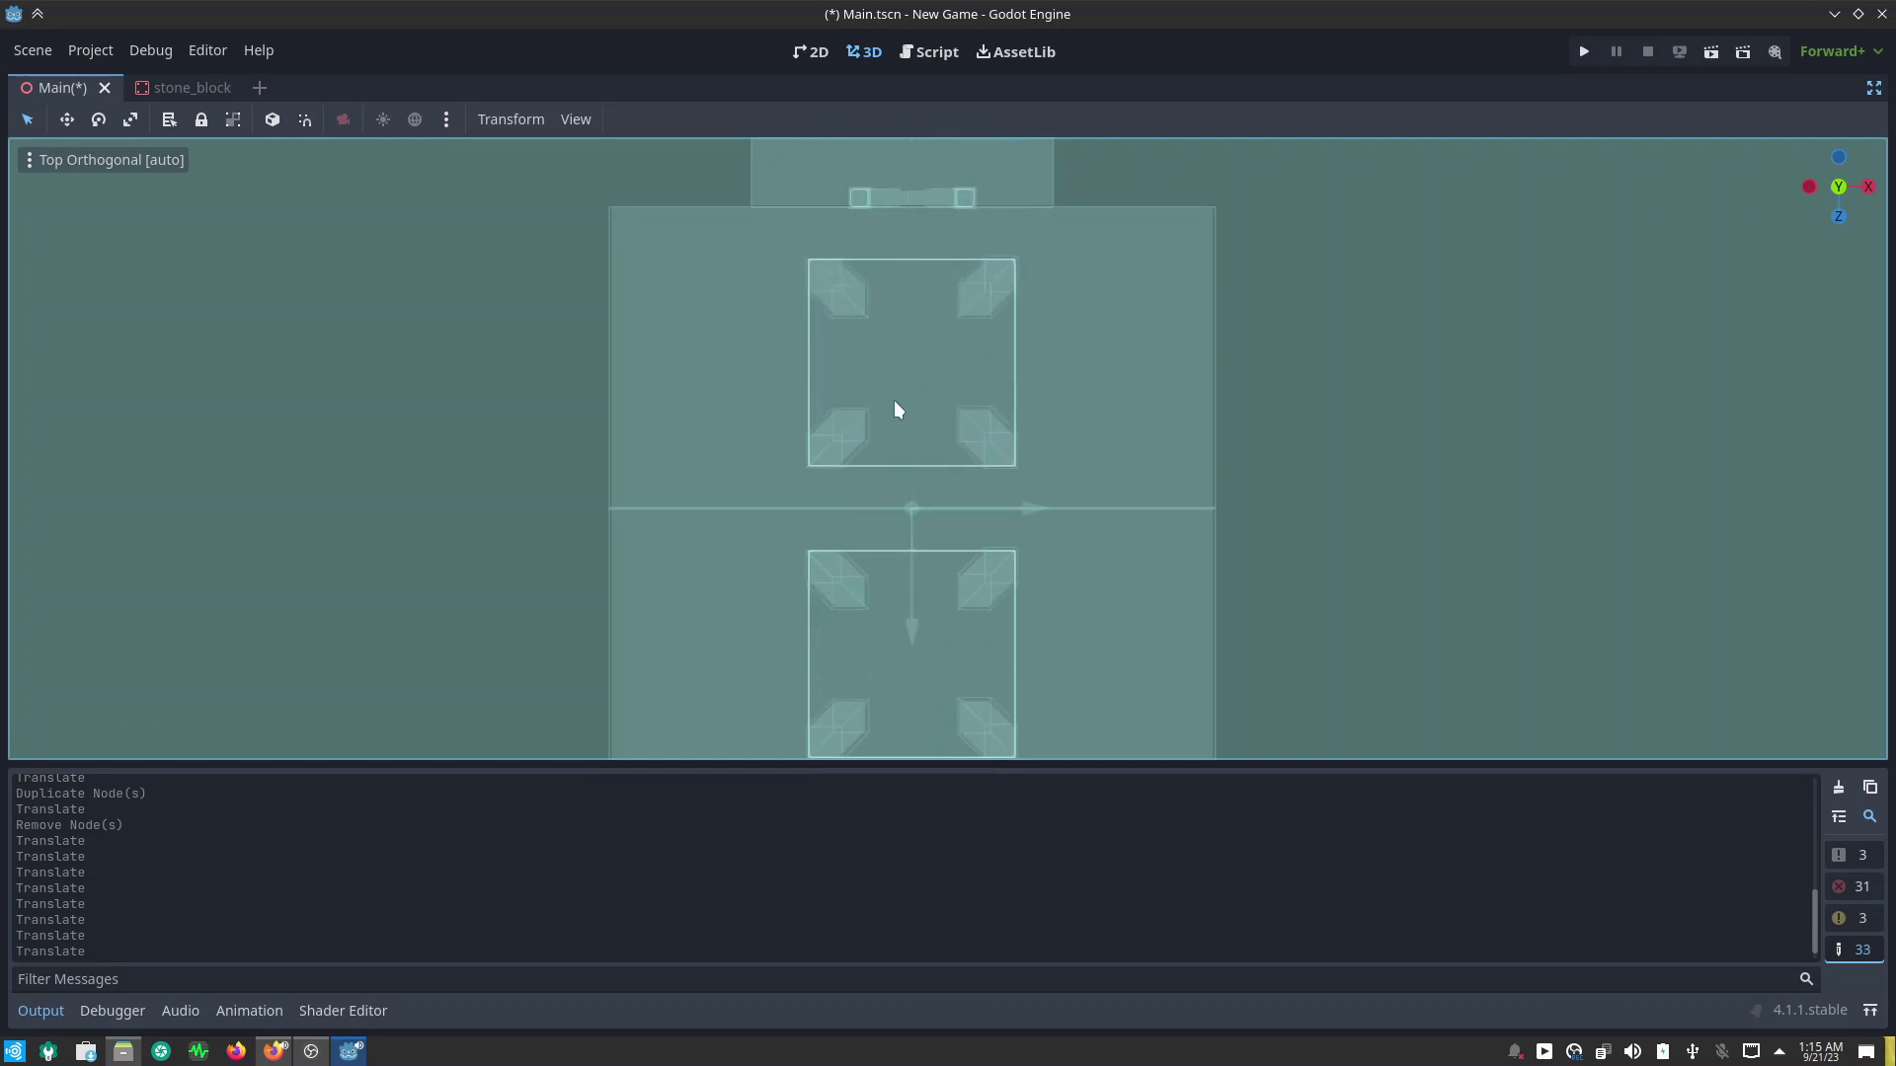
{"action": "scroll", "coordinate": [911, 317], "scroll_direction": "down", "scroll_amount": 2}
{"action": "mouse_move", "coordinate": [804, 567]}
{"action": "middle_mouse_down"}
{"action": "mouse_move", "coordinate": [1305, 251]}
{"action": "mouse_move", "coordinate": [754, 650]}
{"action": "mouse_move", "coordinate": [1499, 515]}
{"action": "mouse_move", "coordinate": [1408, 551]}
{"action": "middle_mouse_up"}
{"action": "scroll", "coordinate": [1305, 251], "scroll_direction": "down", "scroll_amount": 3}
{"action": "scroll", "coordinate": [1493, 521], "scroll_direction": "up", "scroll_amount": 3}
Step: Switch the viewport back to Normal shading, then save the scene and run the game
{"action": "key", "text": "z"}
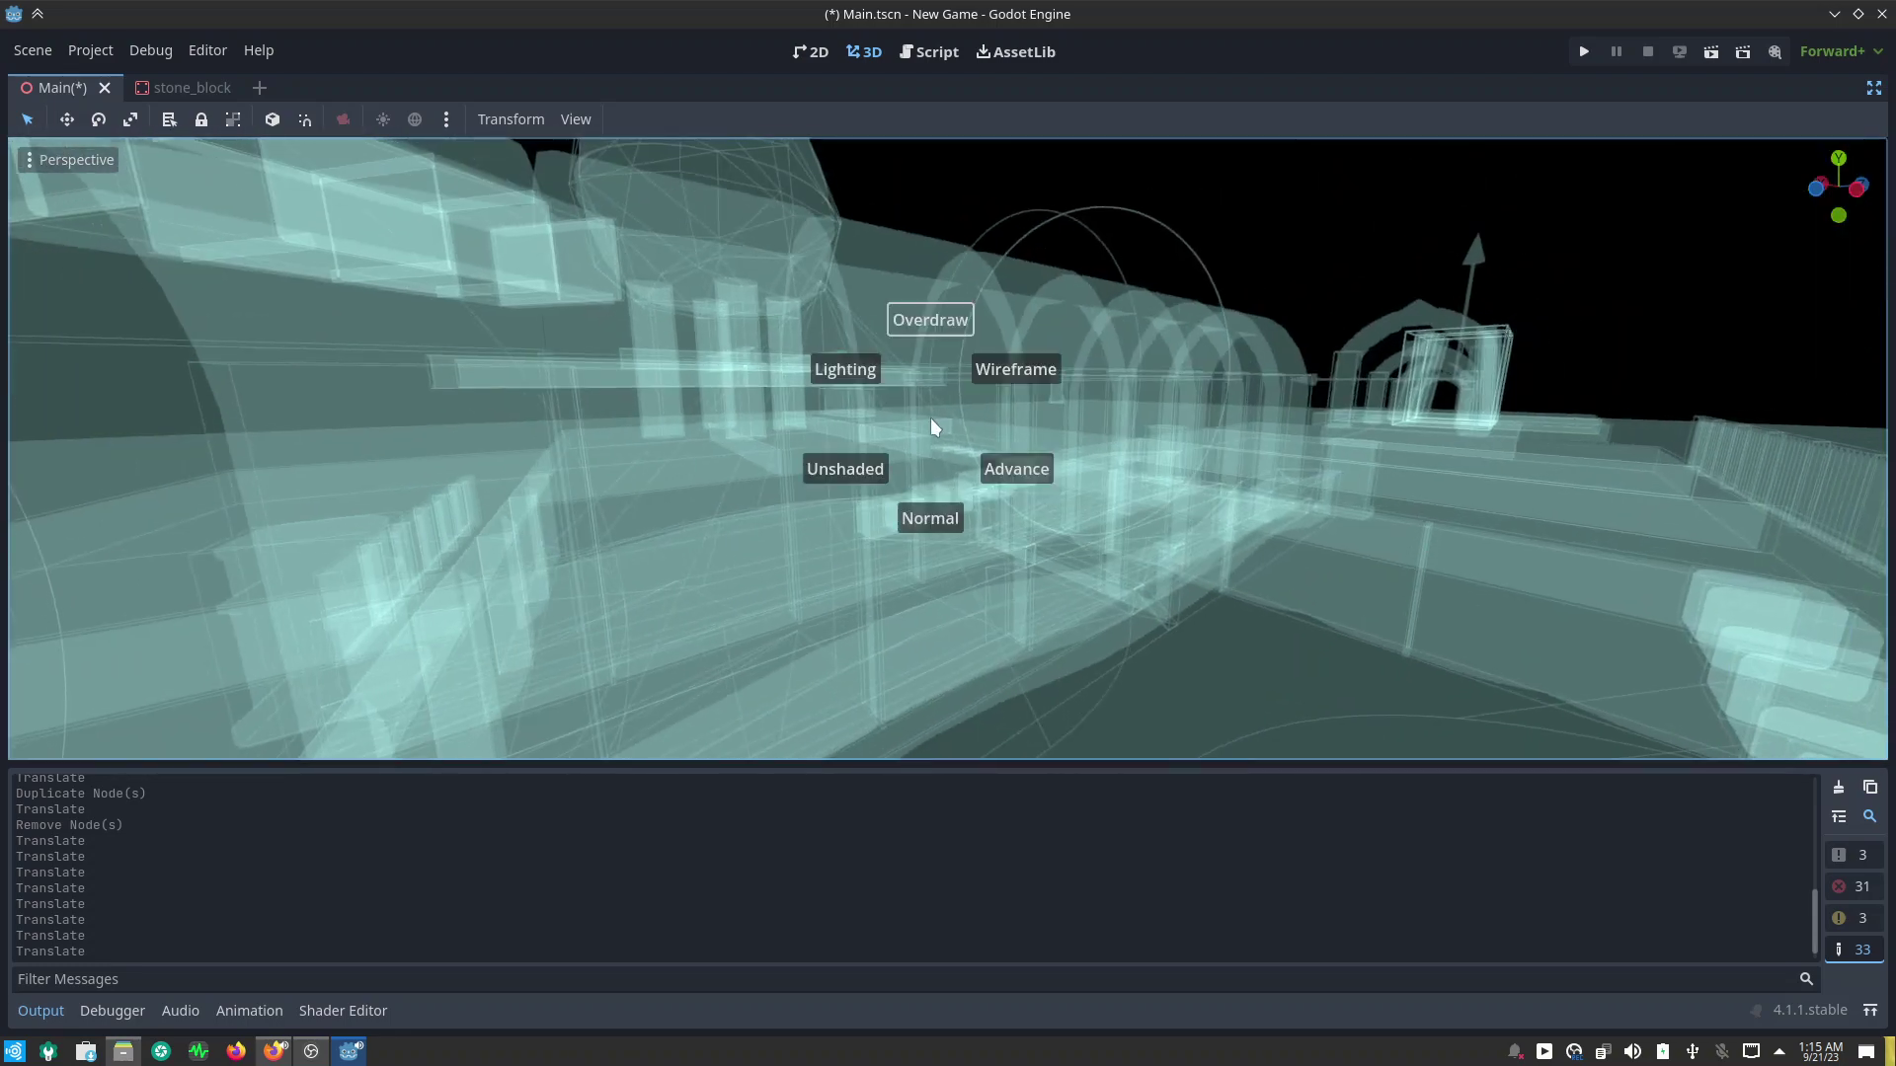
{"action": "left_click", "coordinate": [933, 514]}
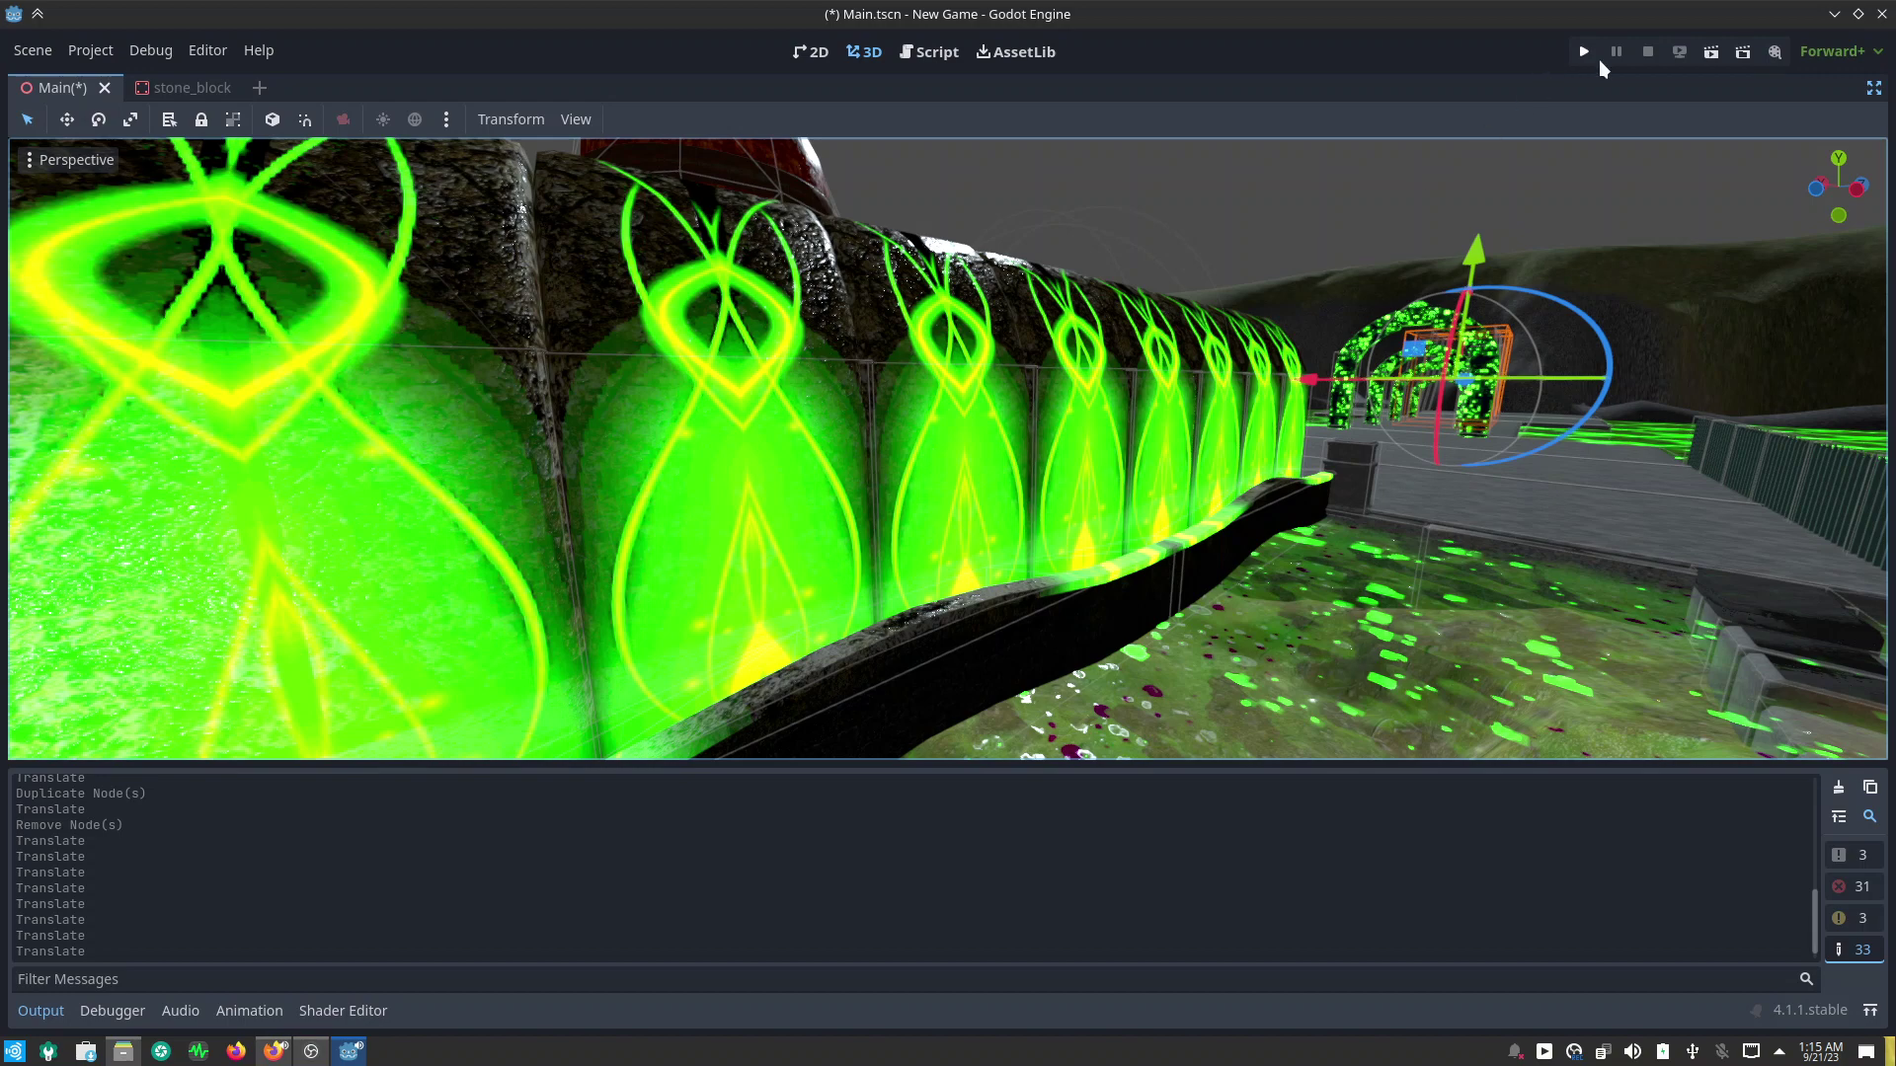
{"action": "left_click", "coordinate": [1585, 52]}
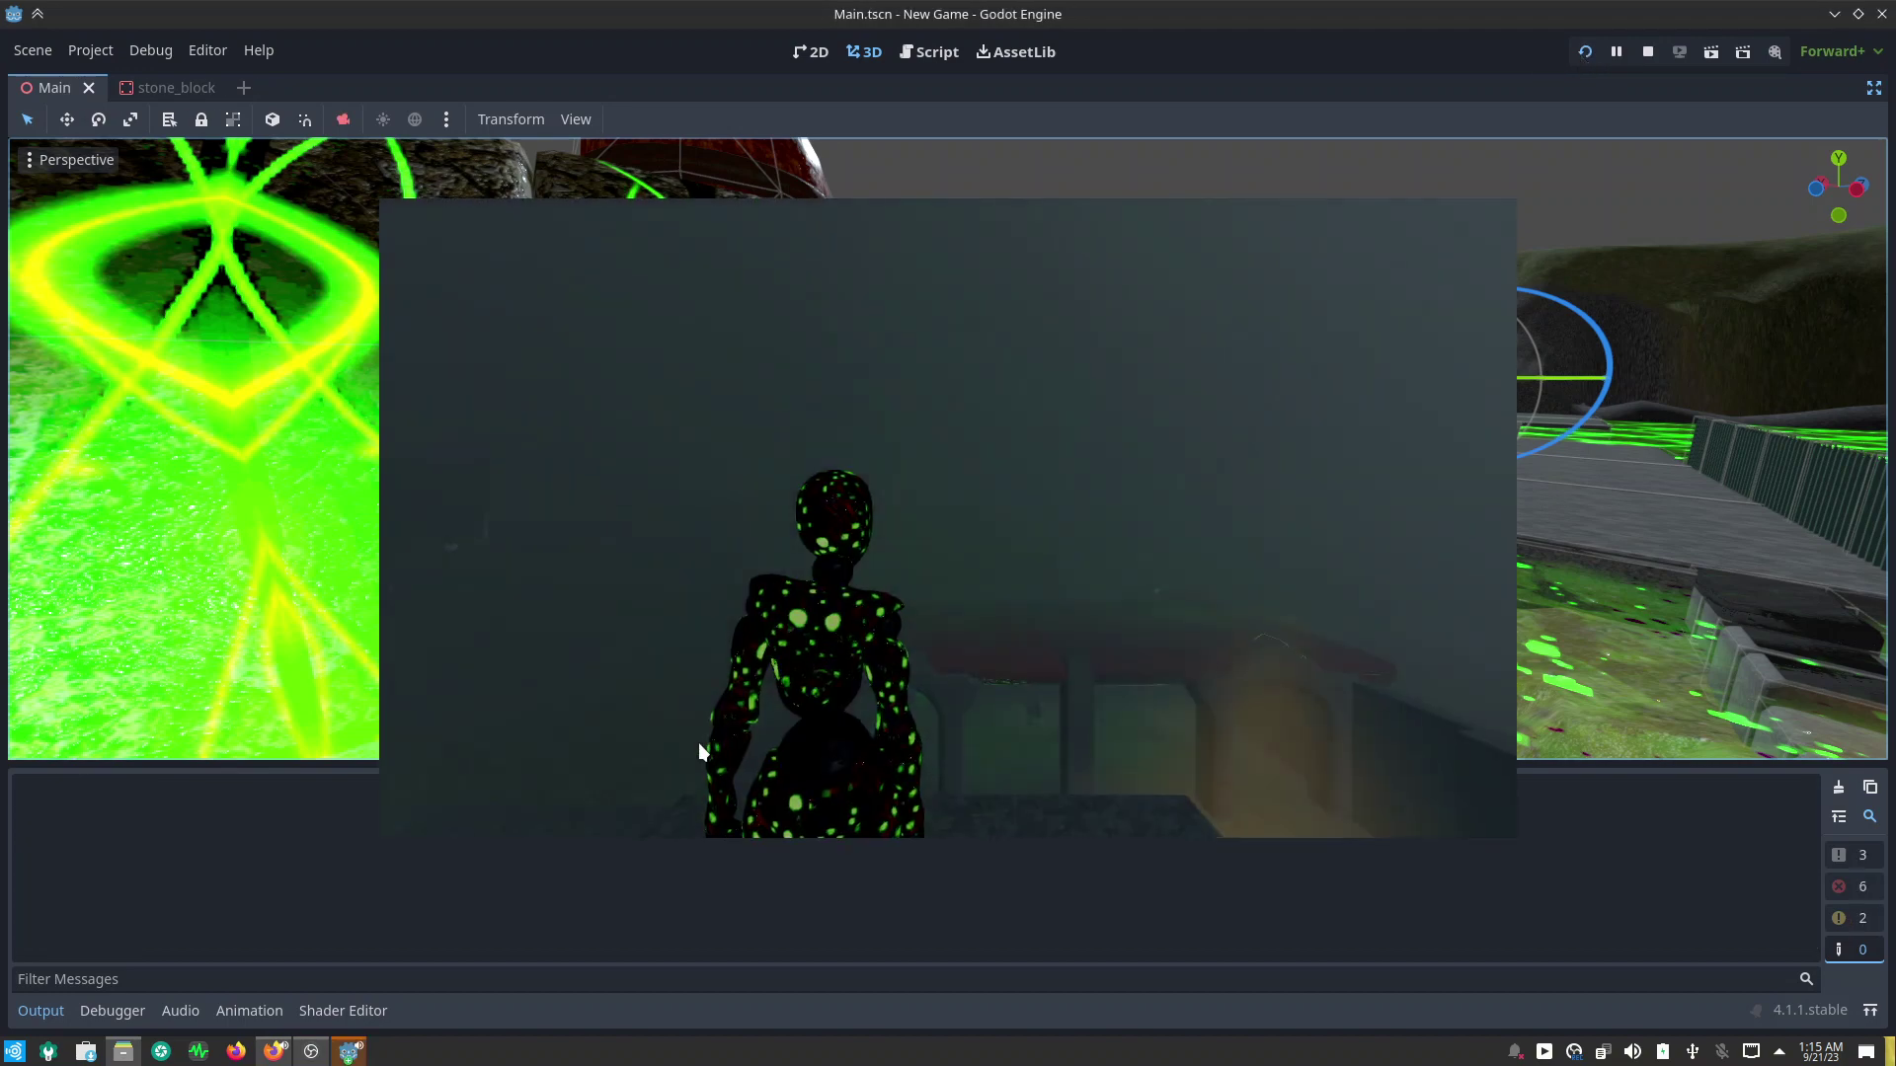
Step: Walk the character with W down the green-walled corridor, then stop the game
{"action": "key", "text": "w"}
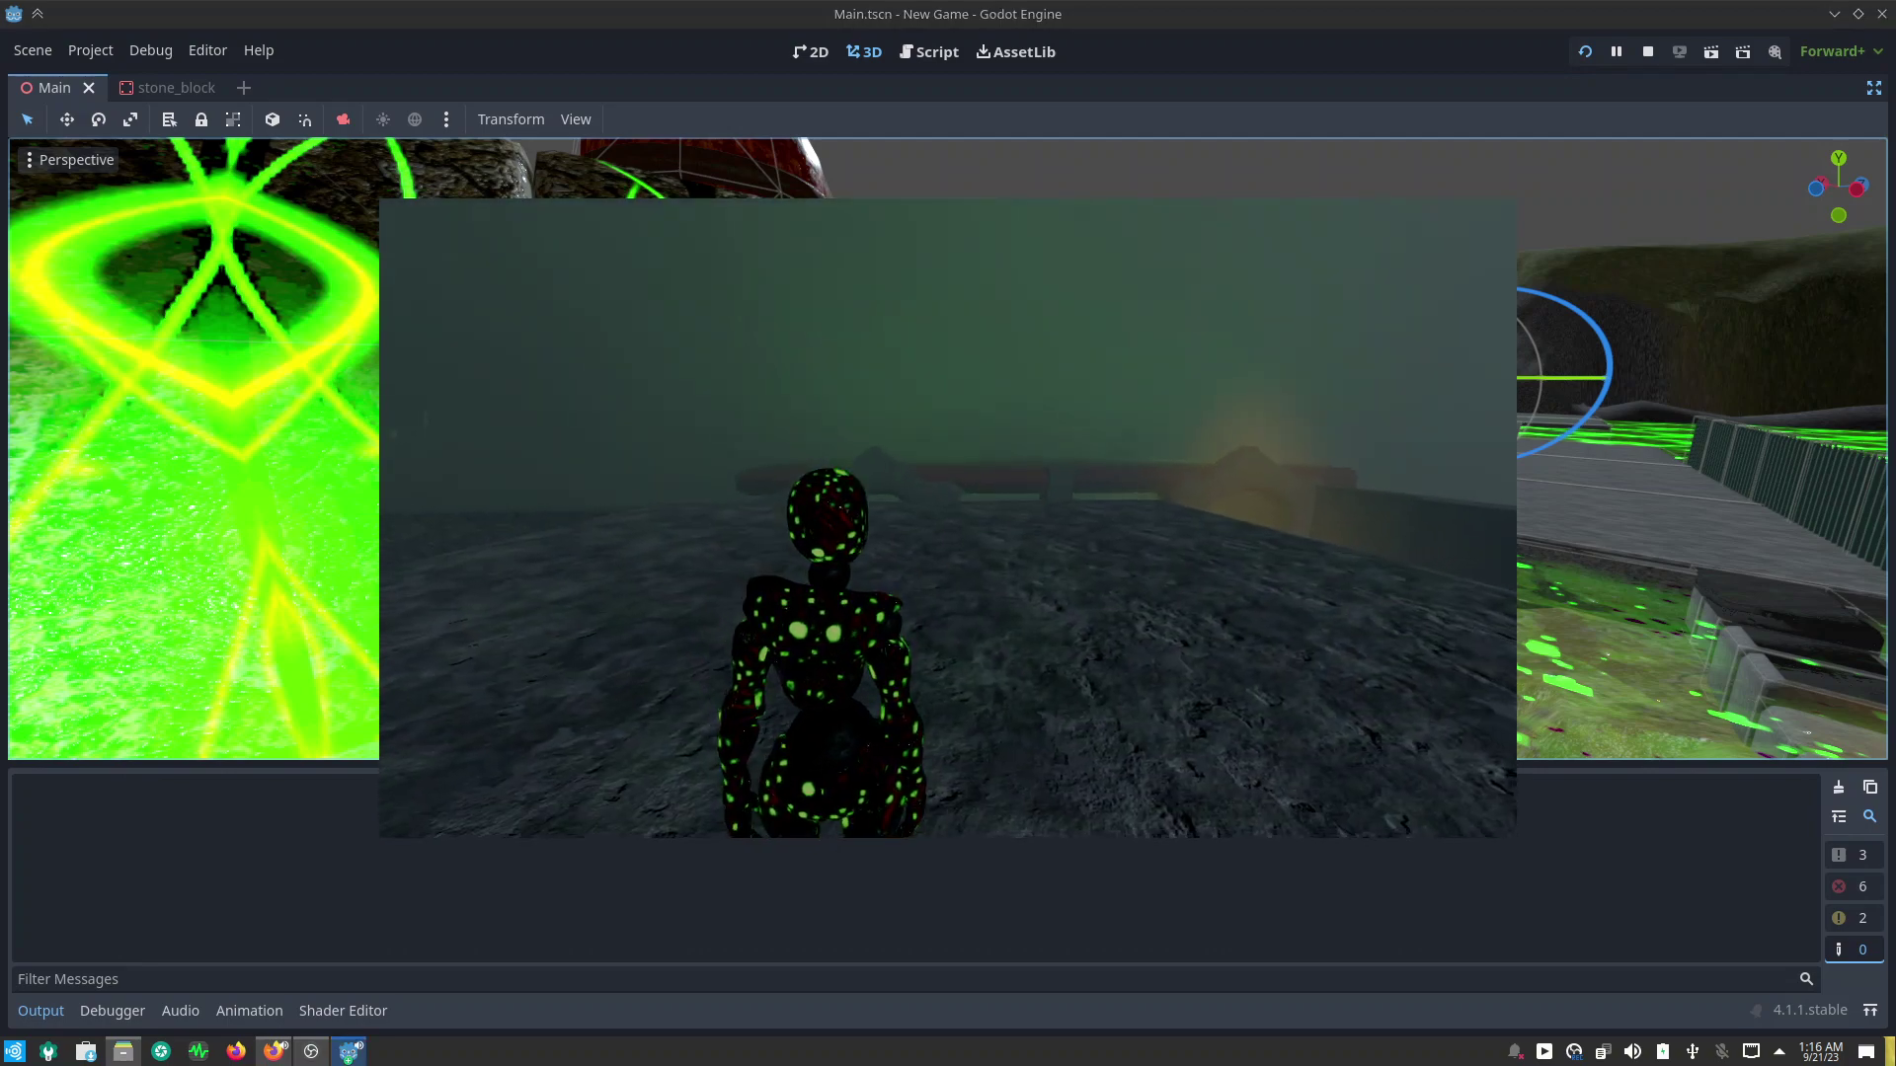
{"action": "key", "text": "w"}
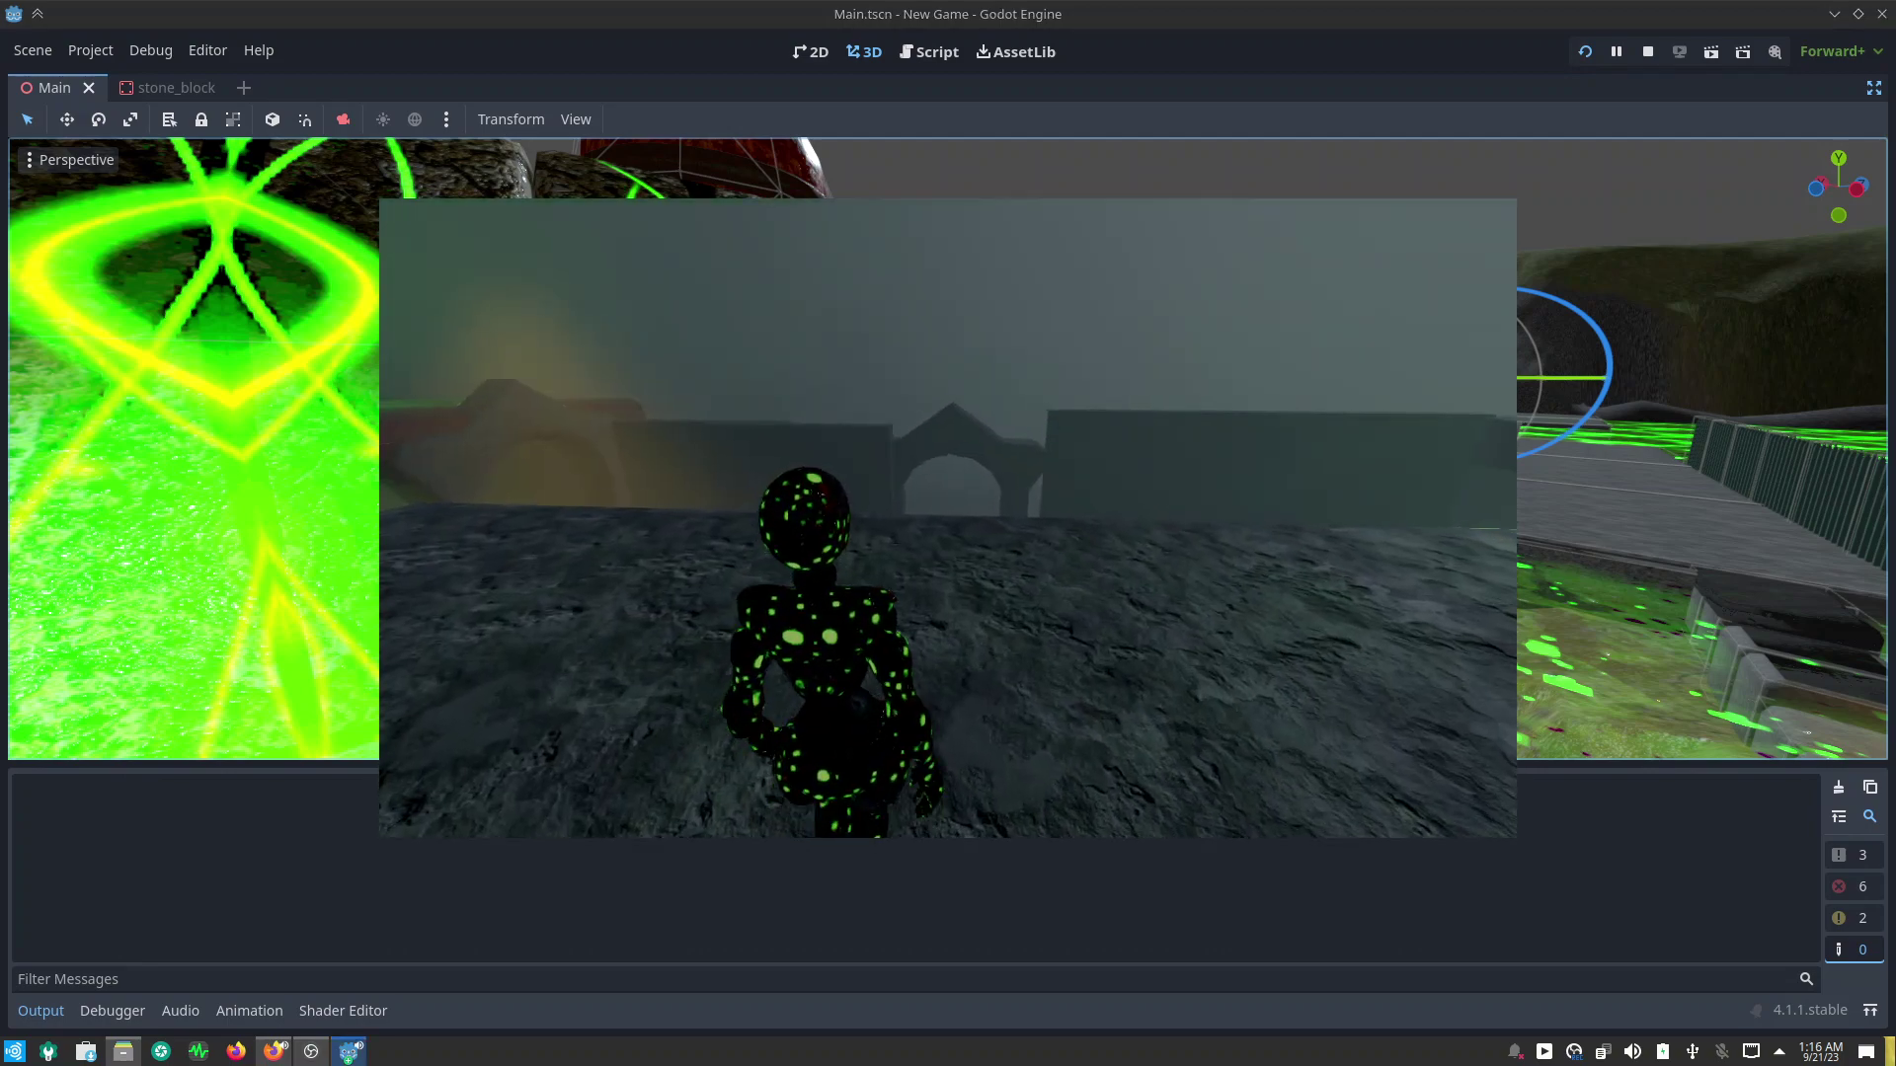
{"action": "key", "text": "w"}
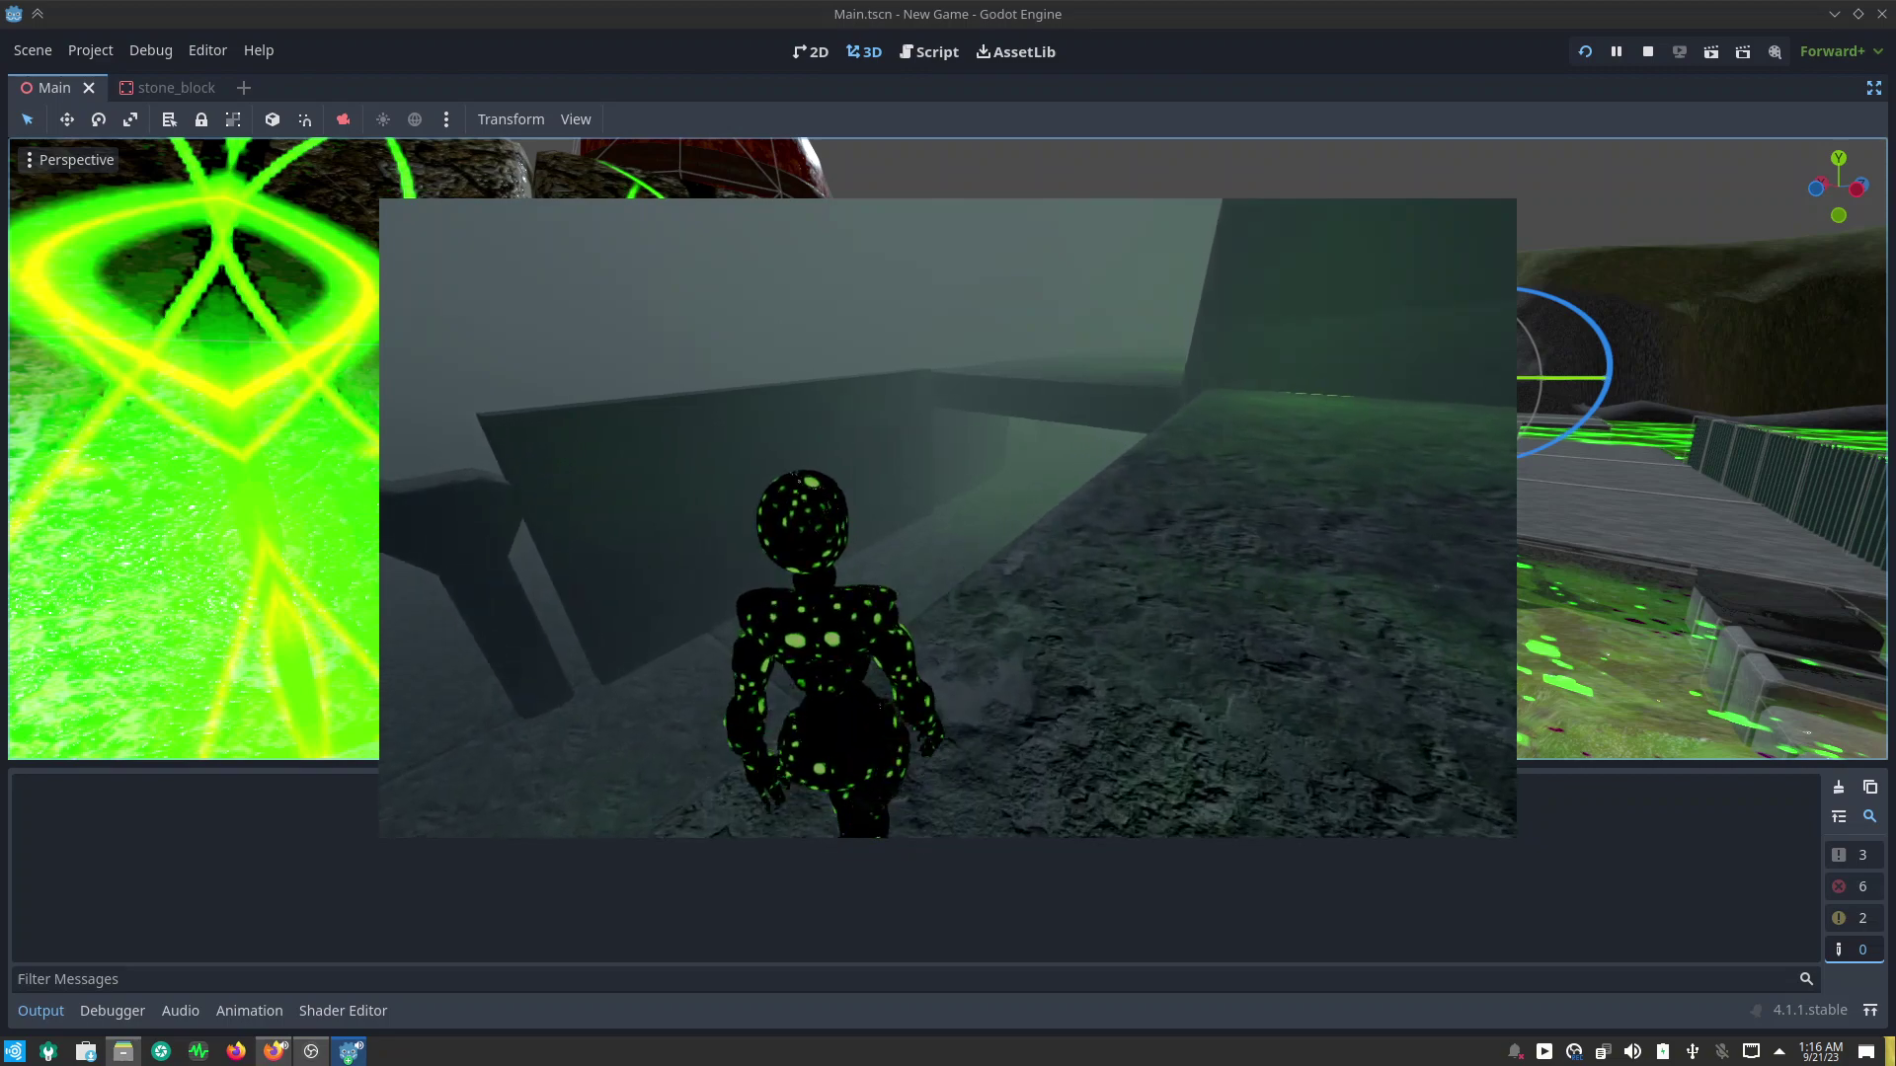
{"action": "key", "text": "w"}
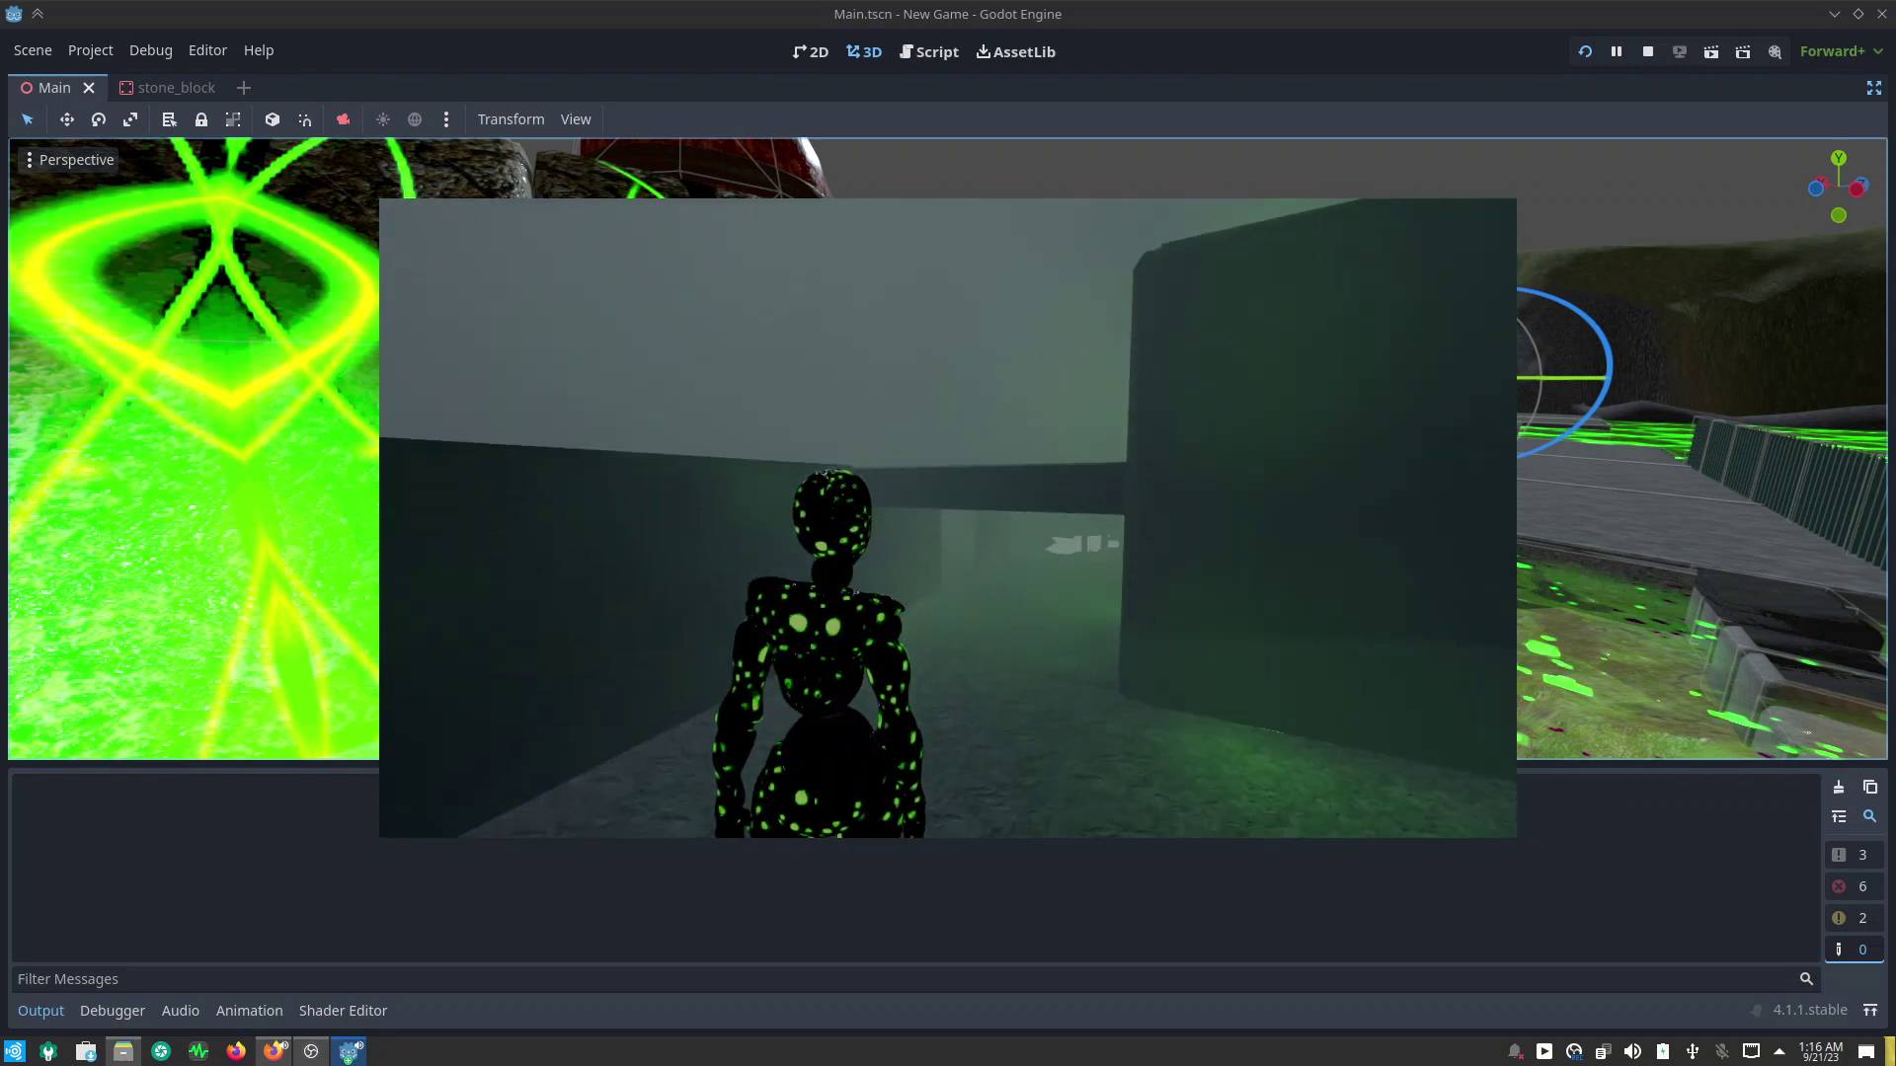
{"action": "key", "text": "w"}
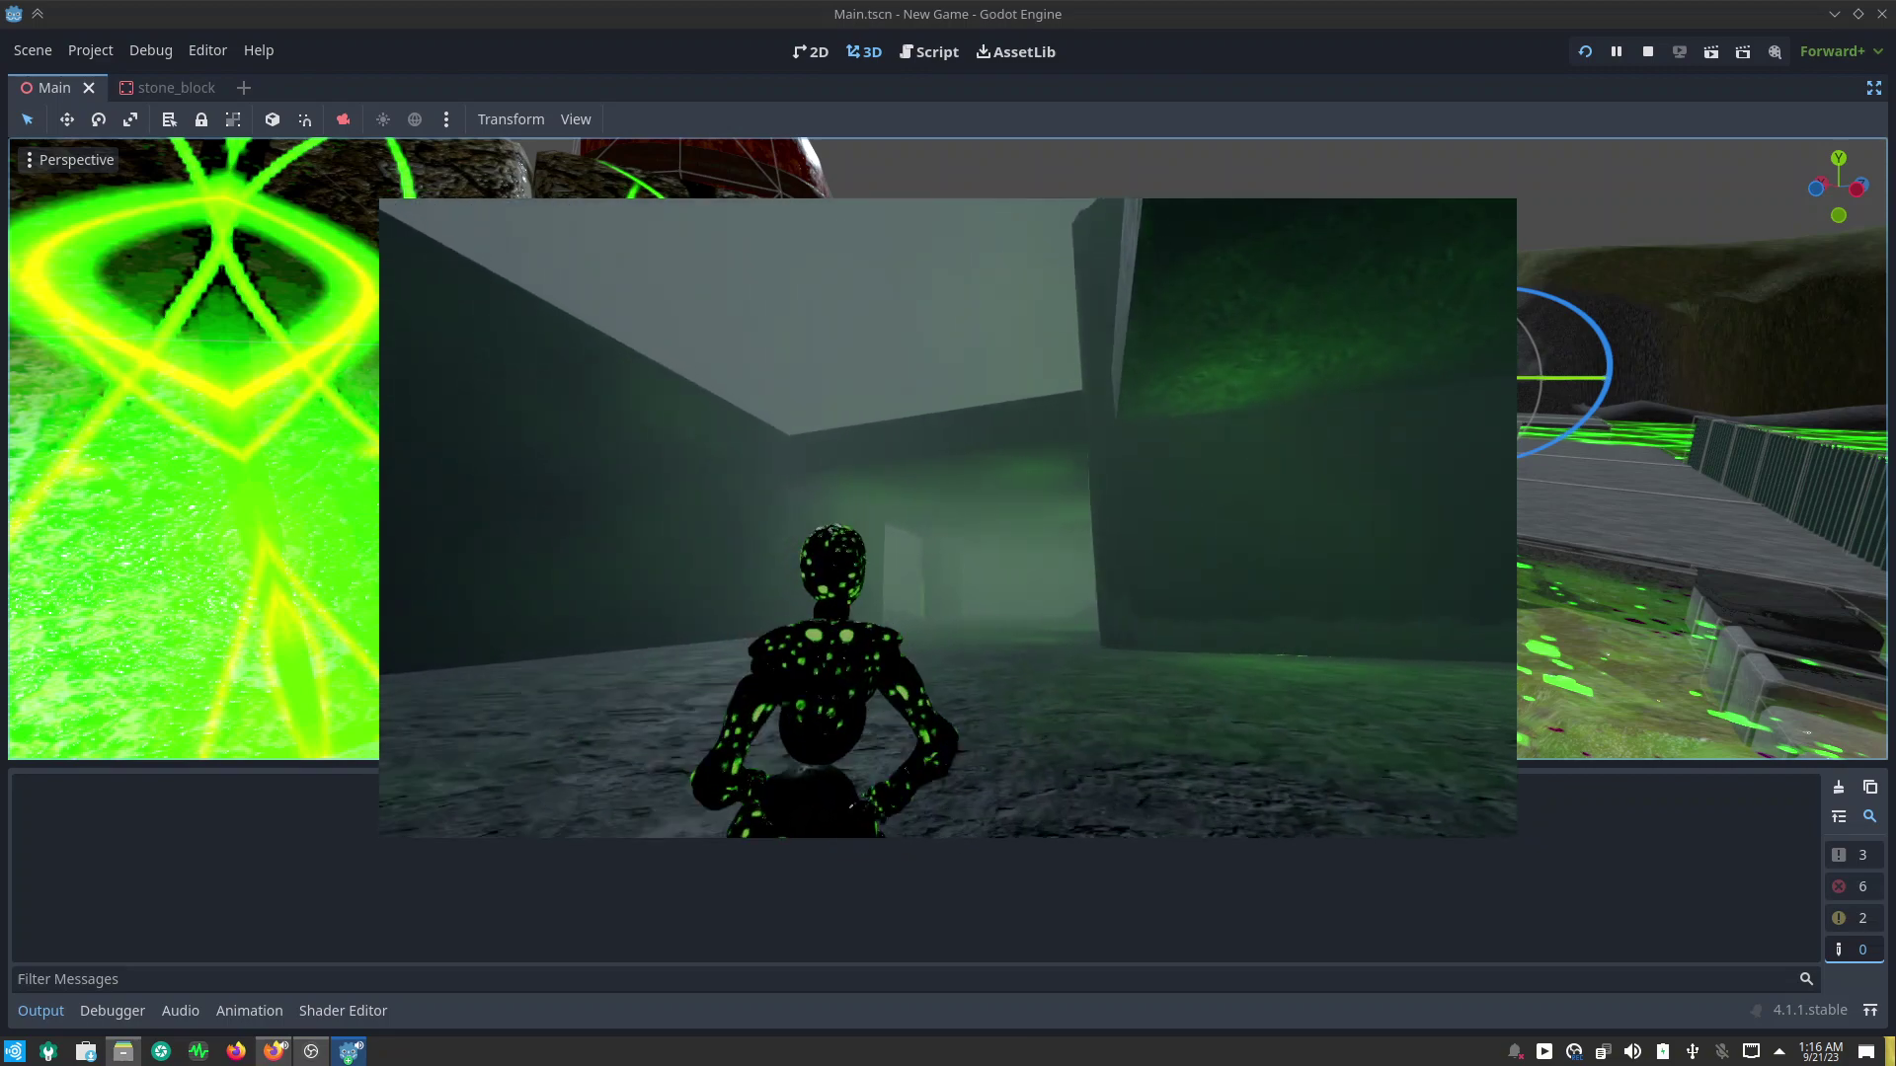
{"action": "key", "text": "w"}
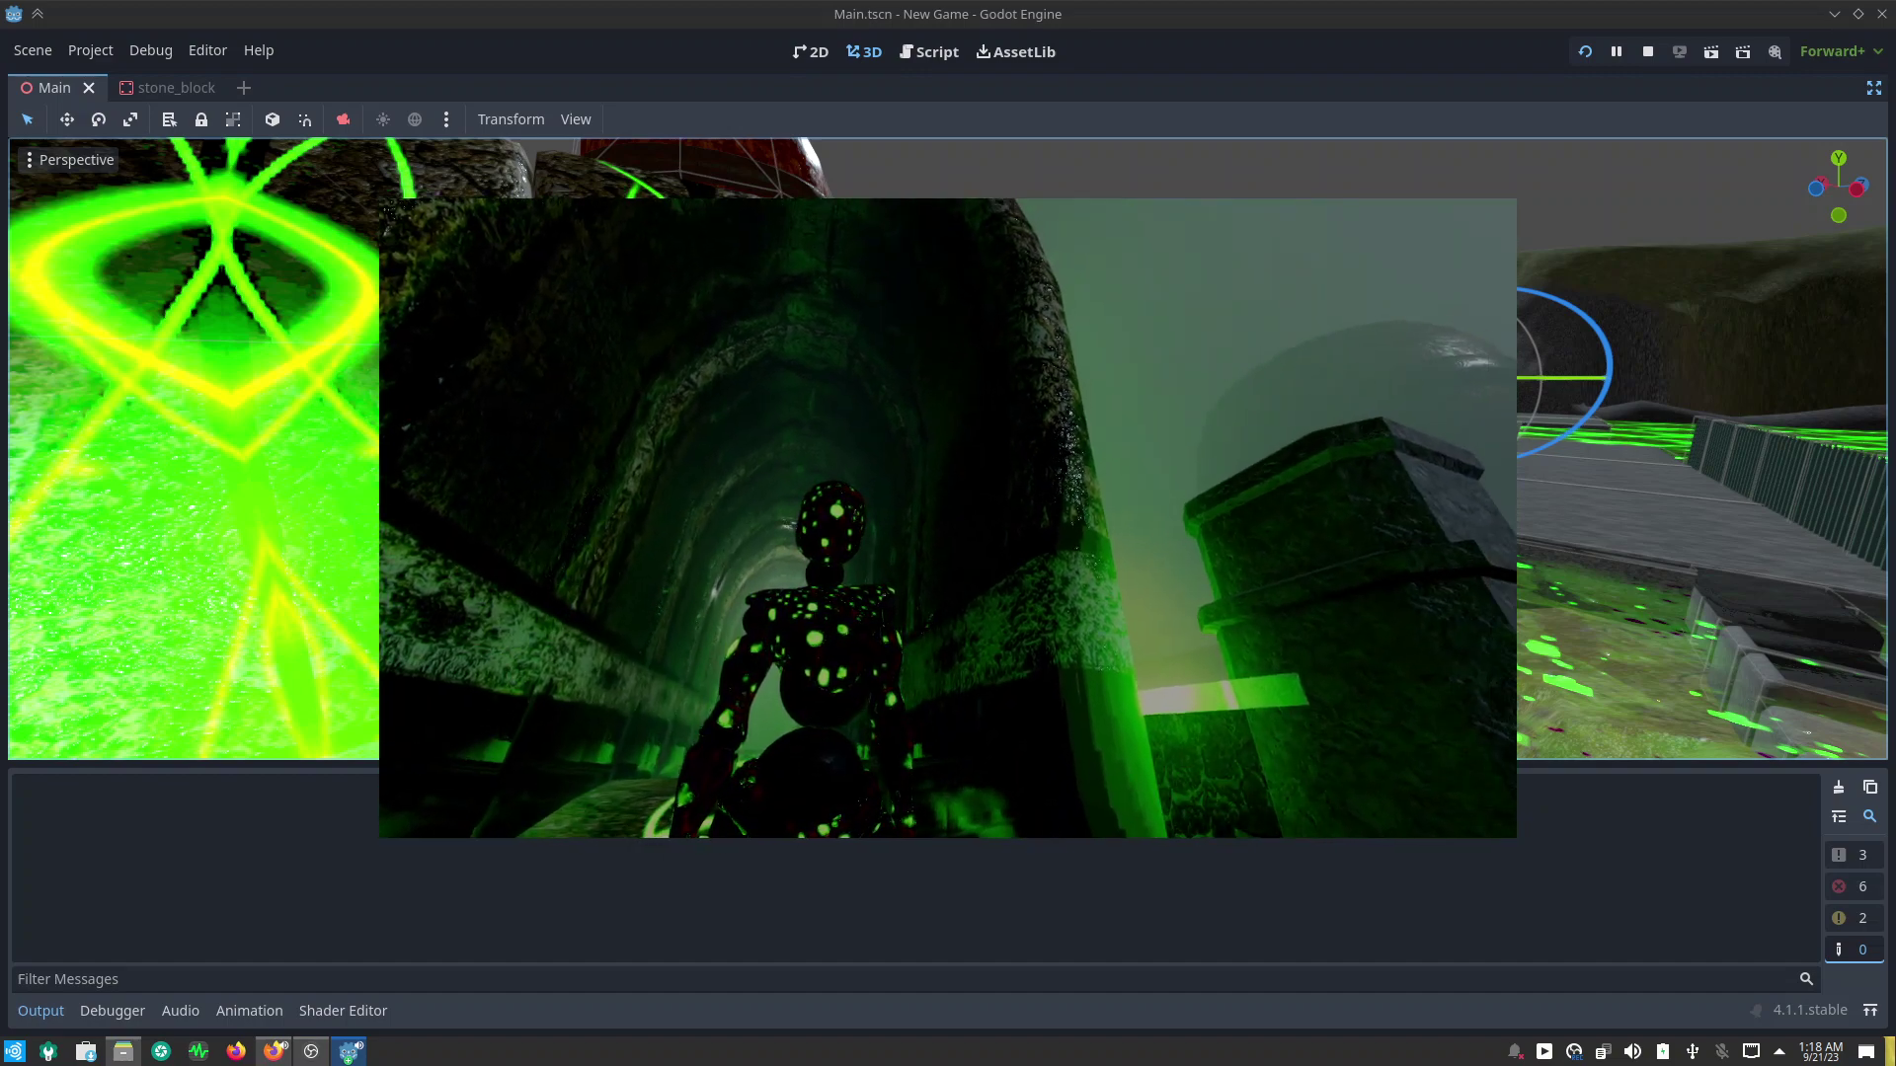
{"action": "key", "text": "Escape"}
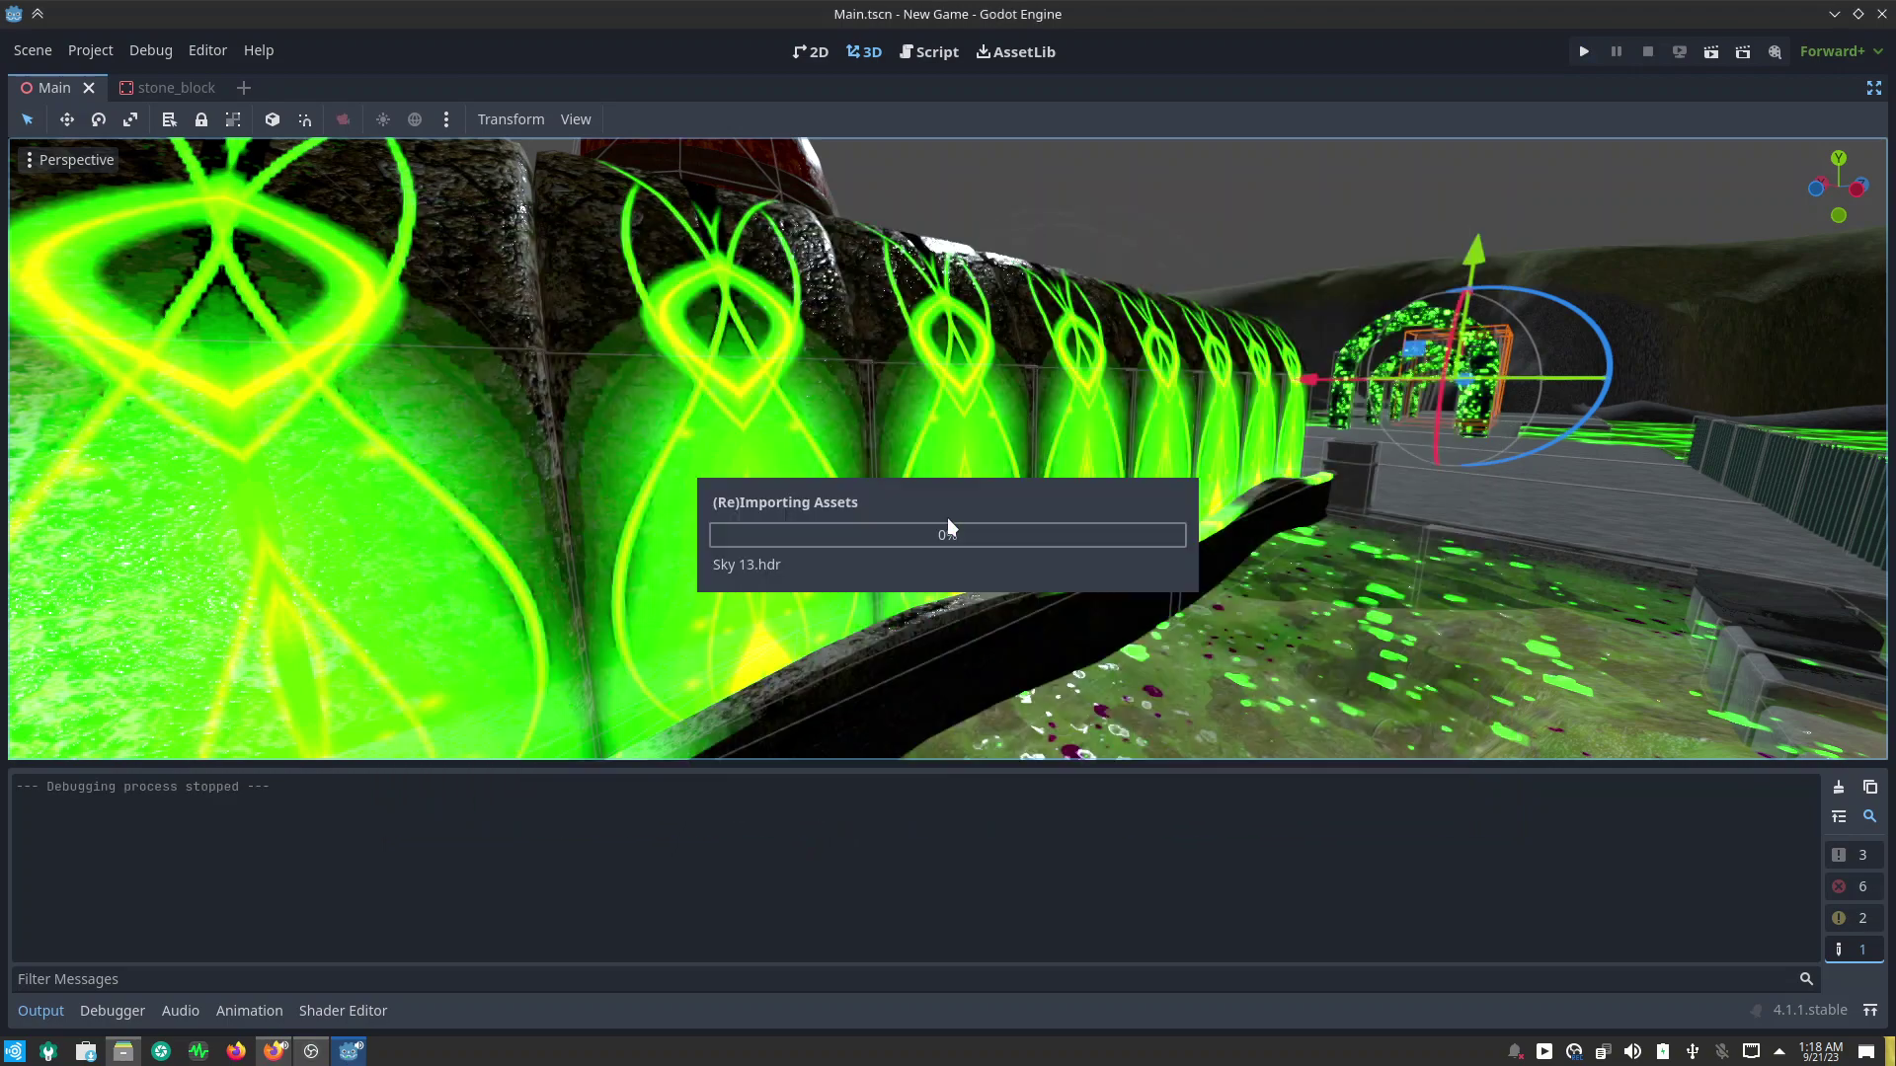